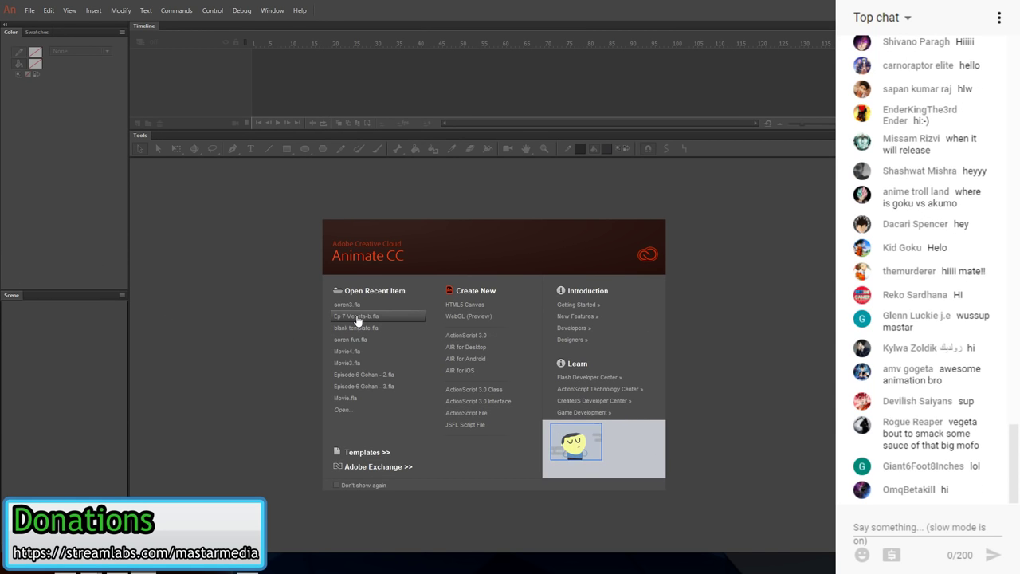
- Open the Ep 7 Vegeta-c project from My Flash Projects and set the stage magnification to 50%
{"action": "left_click", "coordinate": [354, 406]}
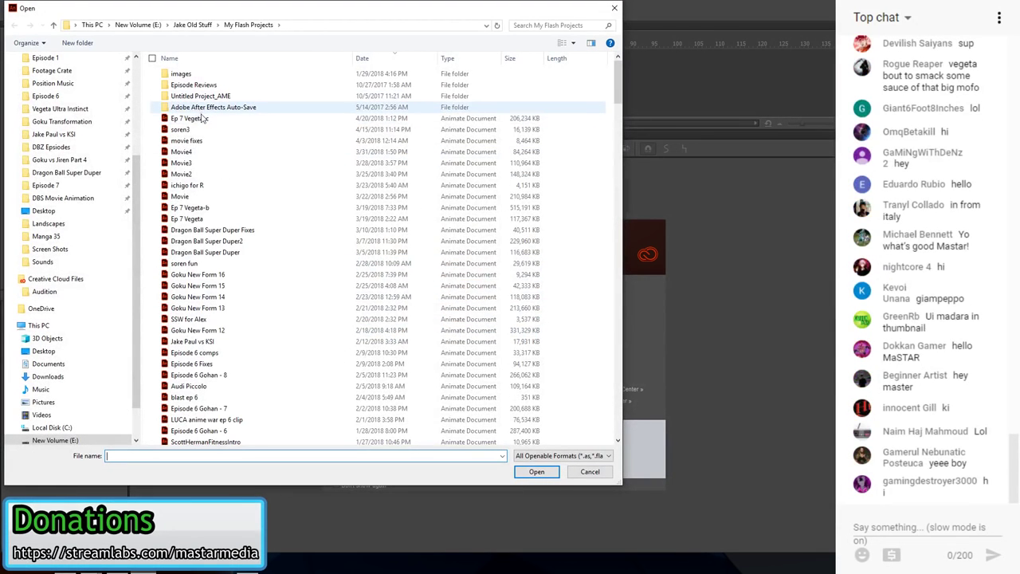
{"action": "double_click", "coordinate": [205, 119]}
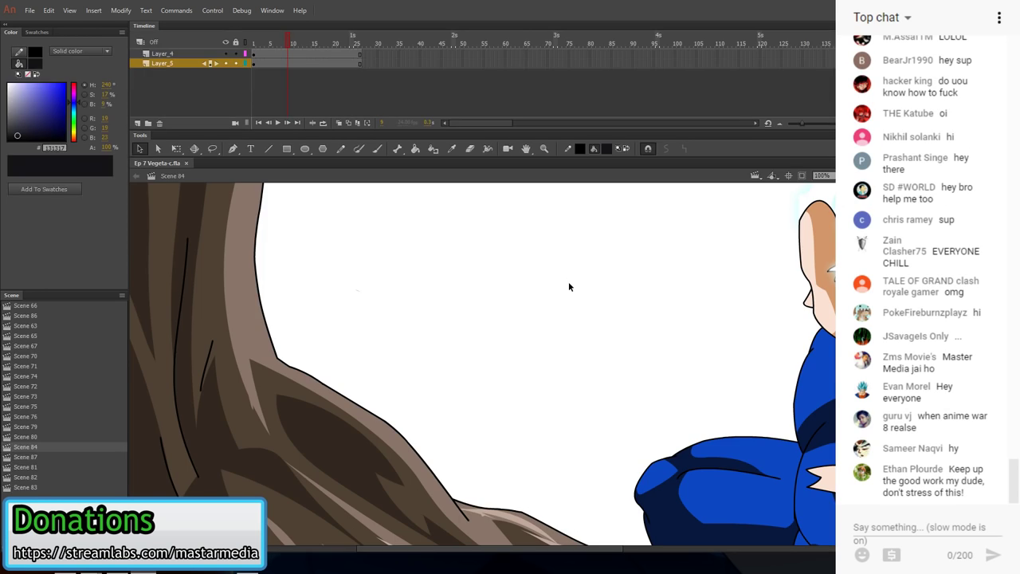
{"action": "left_click", "coordinate": [848, 175]}
{"action": "left_click", "coordinate": [825, 234]}
{"action": "left_click_drag", "start_coordinate": [470, 398], "coordinate": [523, 327]}
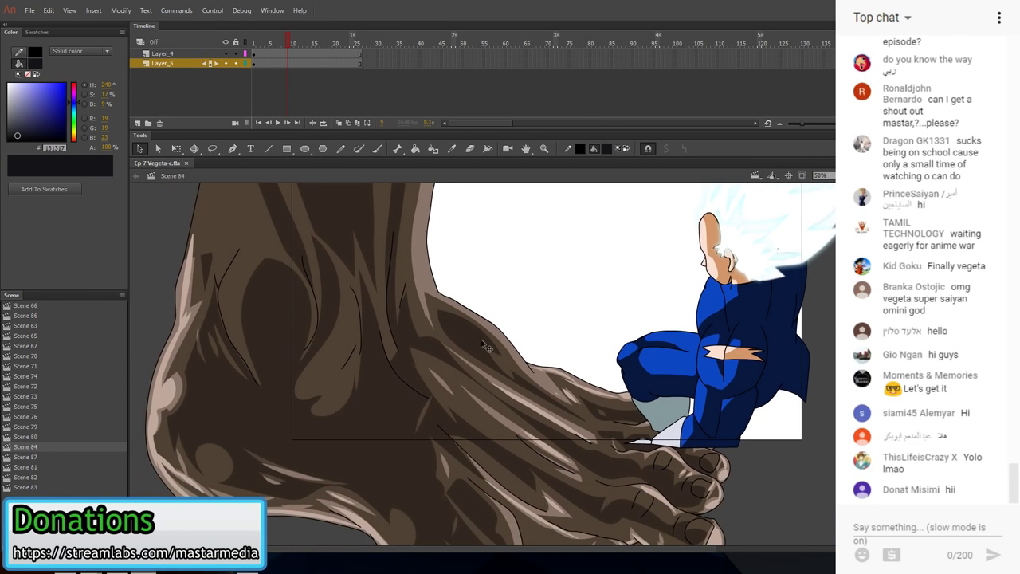
- Look at Scene 87, switch to Scene 82 and review its artwork at frame 19
{"action": "left_click", "coordinate": [66, 457]}
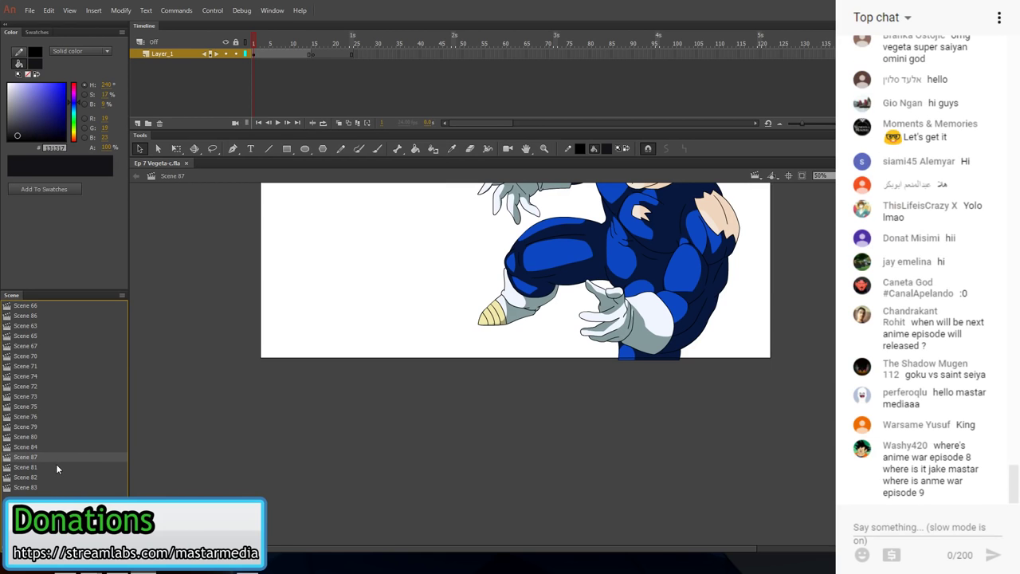
{"action": "left_click", "coordinate": [56, 477]}
{"action": "left_click_drag", "start_coordinate": [510, 322], "coordinate": [460, 382]}
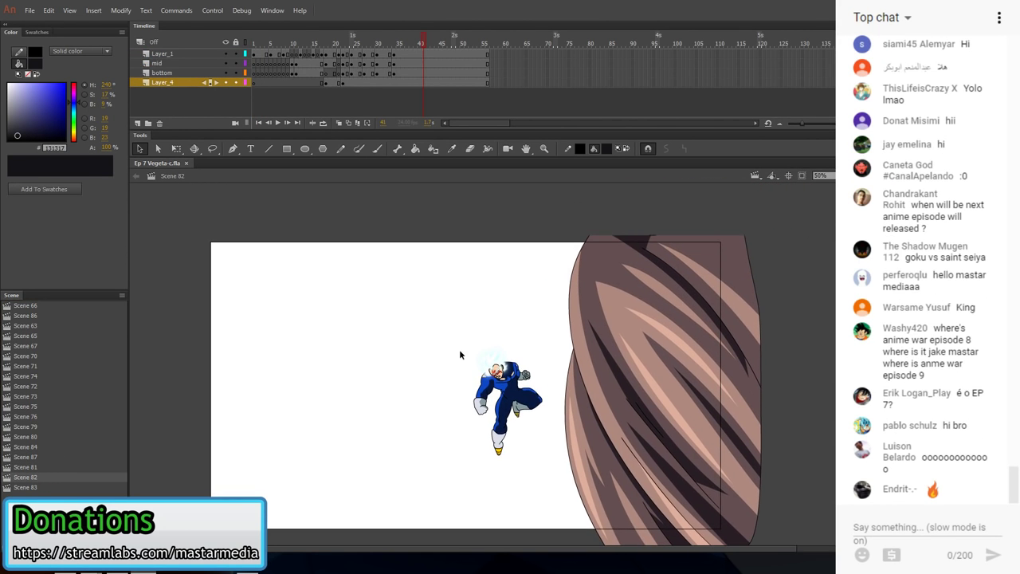
{"action": "left_click", "coordinate": [338, 83]}
{"action": "left_click", "coordinate": [329, 83]}
{"action": "left_click", "coordinate": [724, 199]}
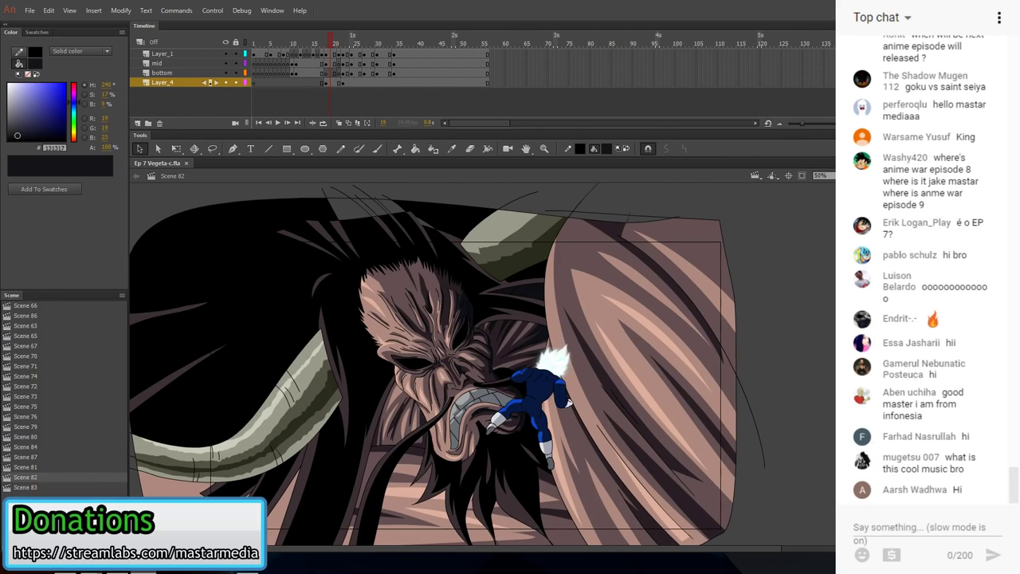
{"action": "key", "text": "ctrl+minus"}
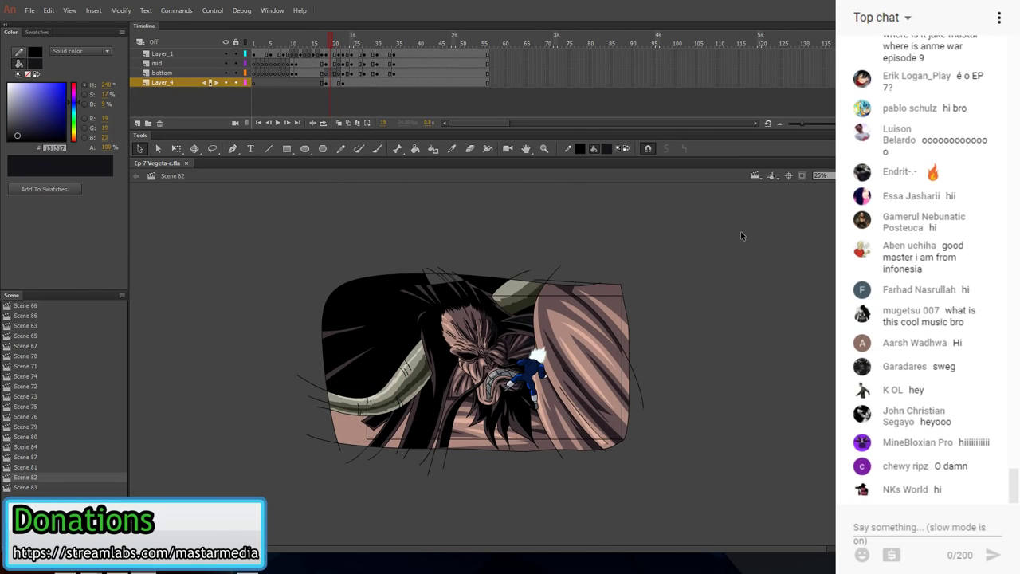
{"action": "key", "text": "ctrl+equal"}
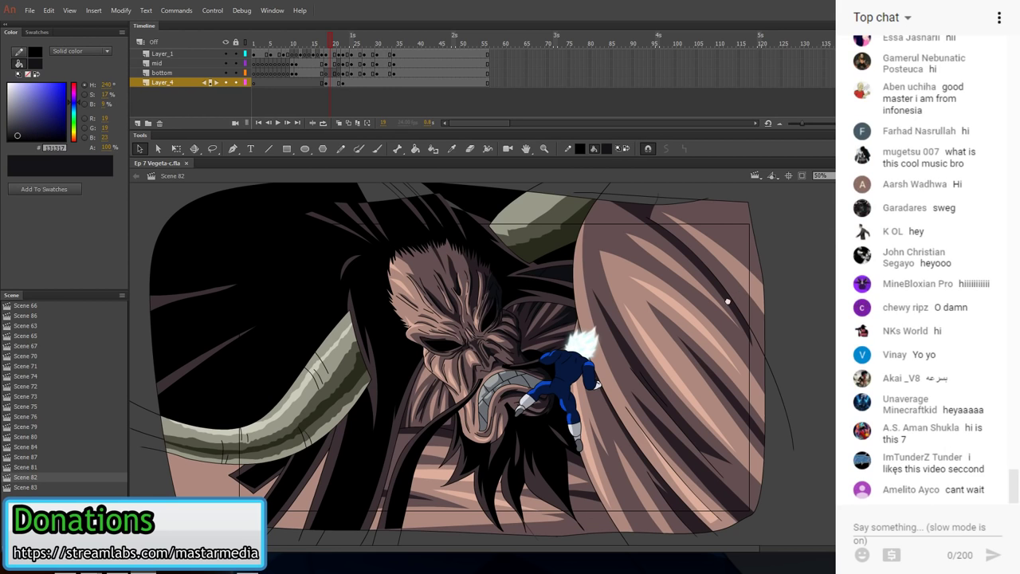
{"action": "left_click_drag", "start_coordinate": [730, 298], "coordinate": [698, 324]}
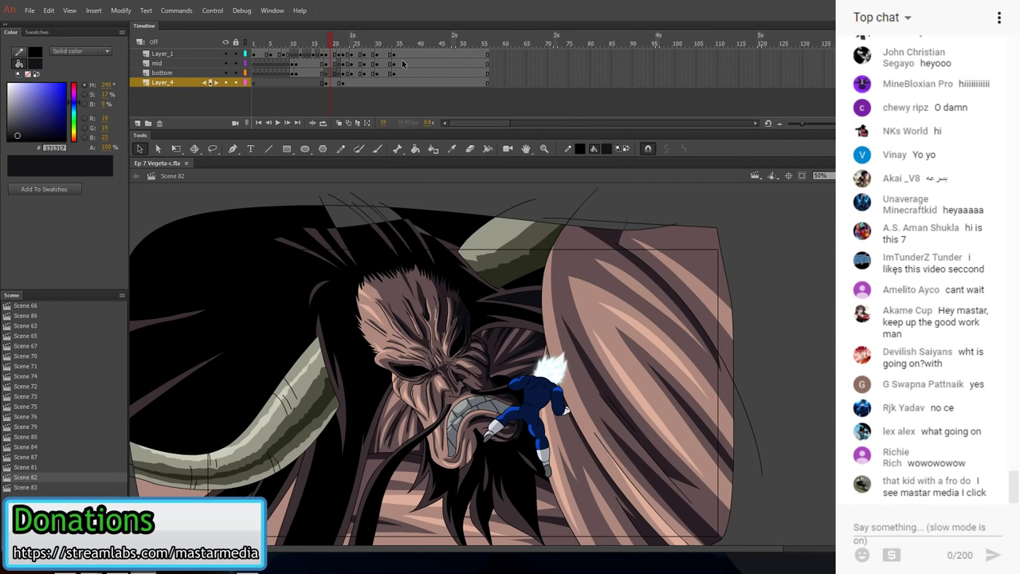
- Add a new layer at frame 22 and place it beneath Layer_4 at the bottom of the layer stack
{"action": "left_click", "coordinate": [344, 83]}
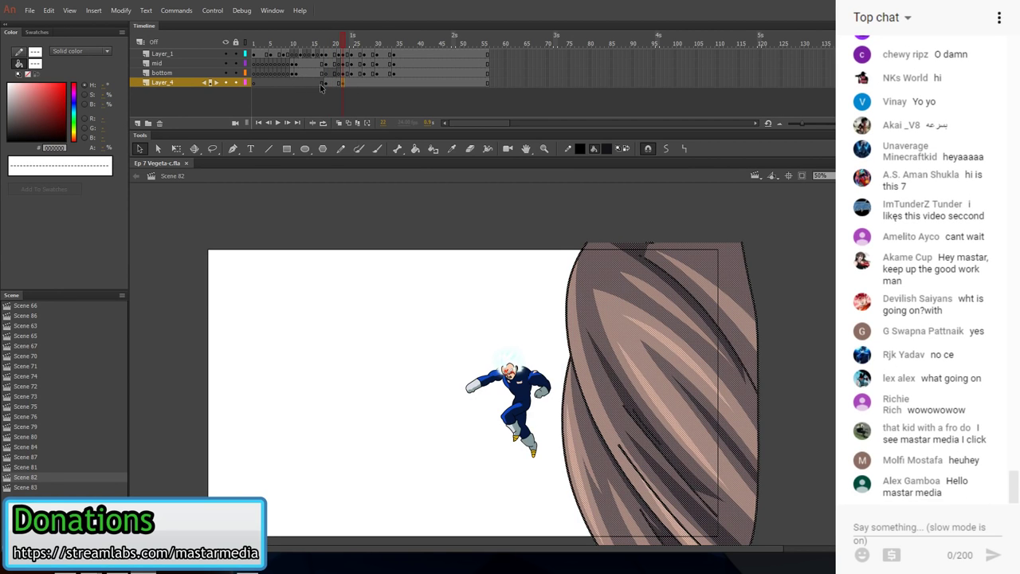
{"action": "left_click", "coordinate": [137, 123]}
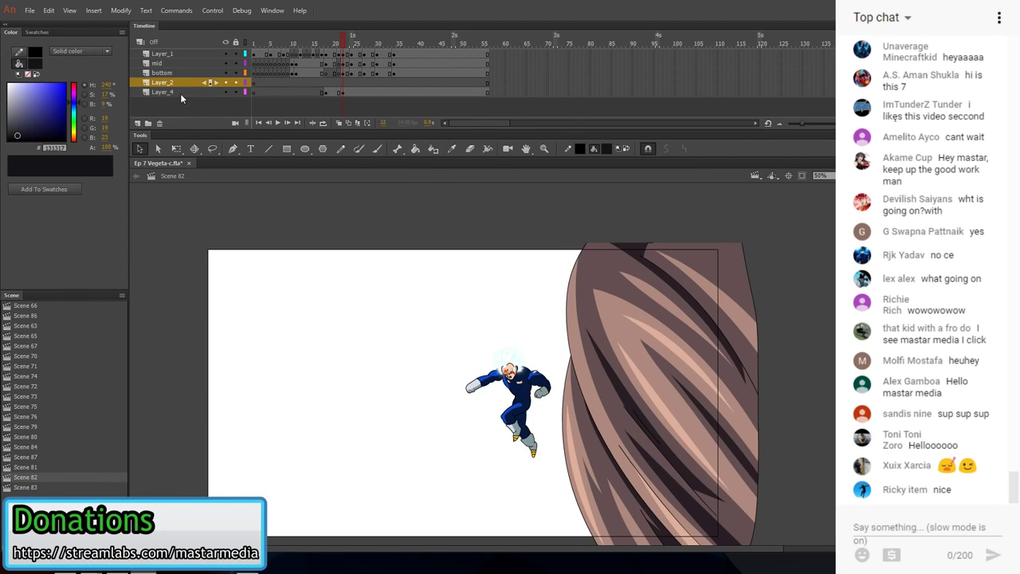
{"action": "left_click_drag", "start_coordinate": [184, 81], "coordinate": [185, 98]}
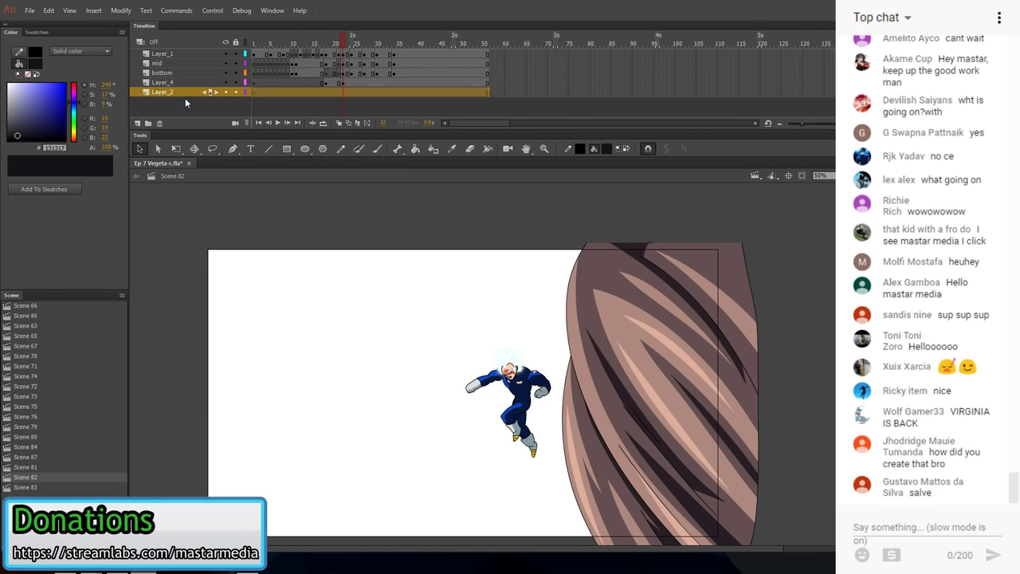
- Insert a keyframe at frame 23 of Layer_2, and remove one frame before it so it falls on frame 22
{"action": "left_click", "coordinate": [347, 91]}
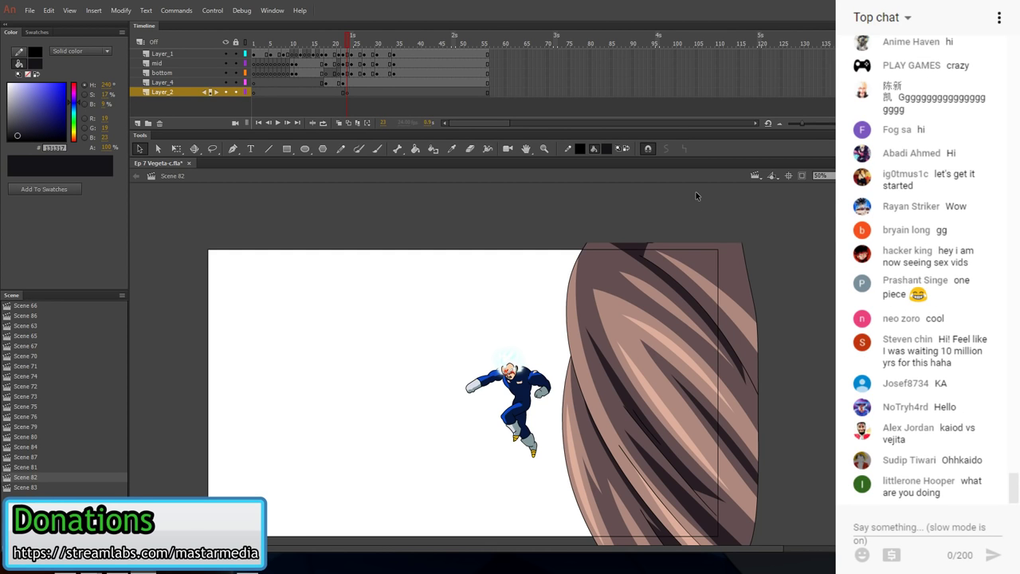
{"action": "key", "text": "y"}
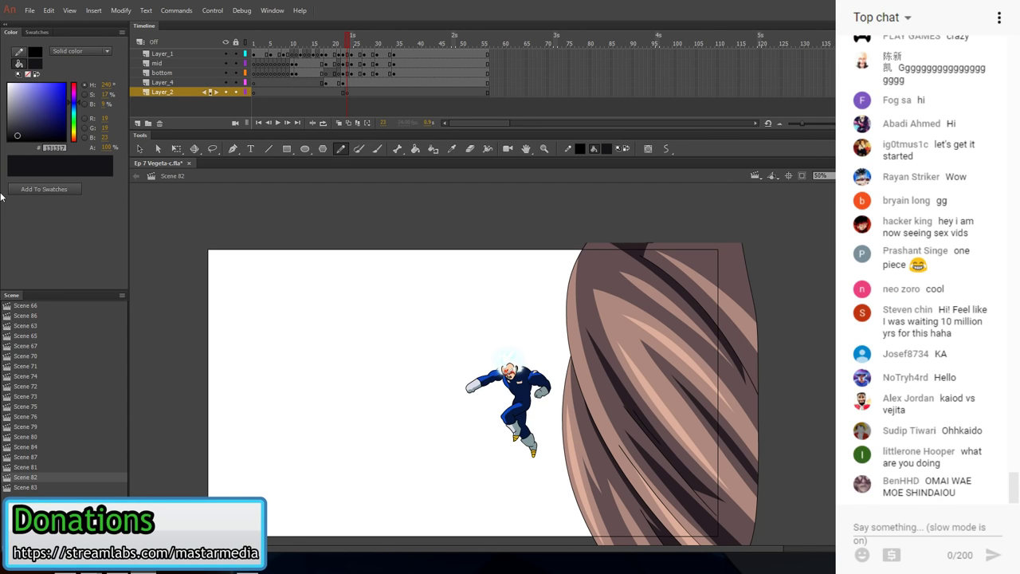
{"action": "left_click", "coordinate": [344, 91]}
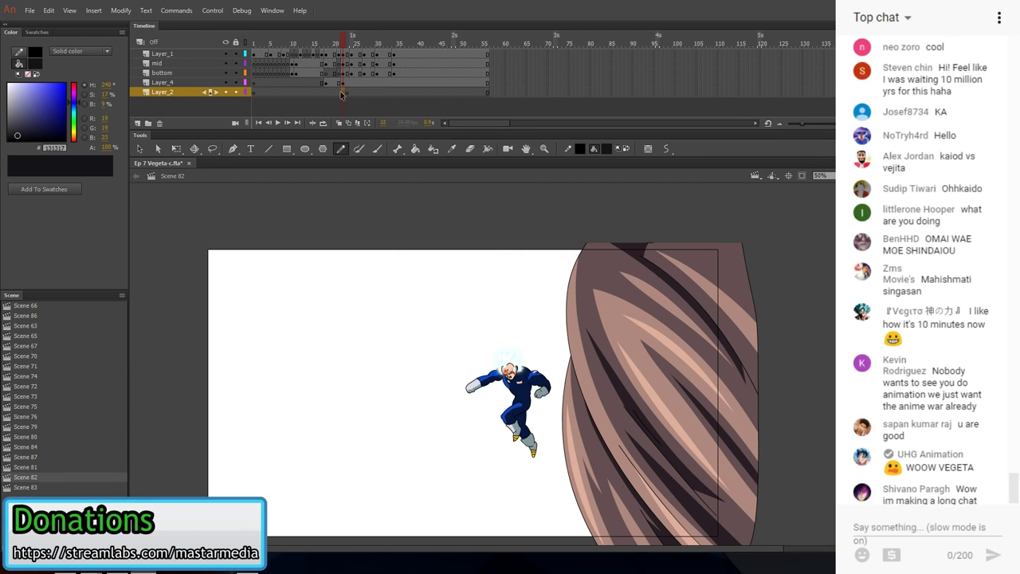
{"action": "right_click", "coordinate": [341, 94]}
{"action": "left_click", "coordinate": [374, 159]}
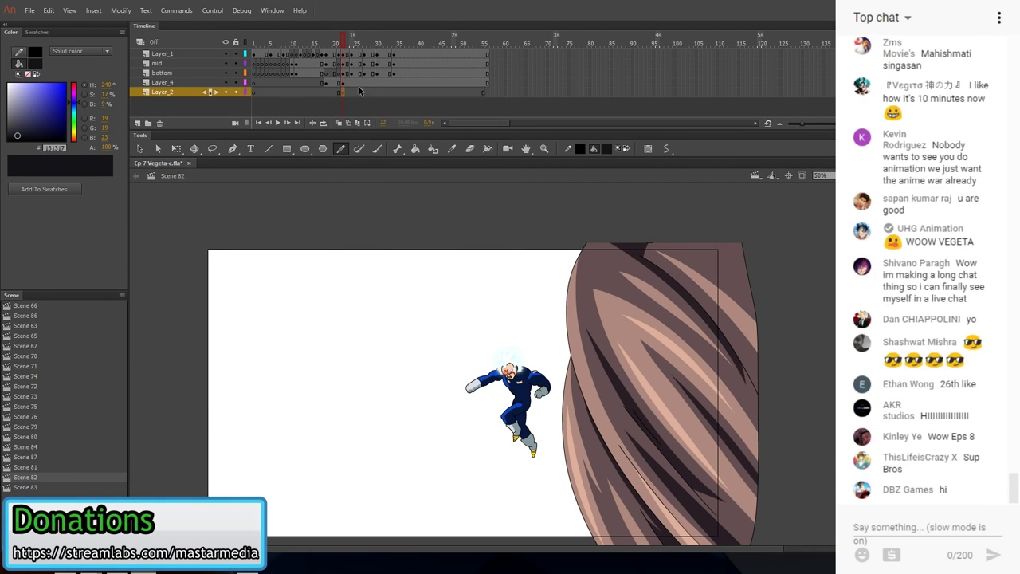
- Turn on onion skinning and draw a large freehand circle around the blue-suited fighter with the Pencil tool
{"action": "left_click", "coordinate": [338, 122]}
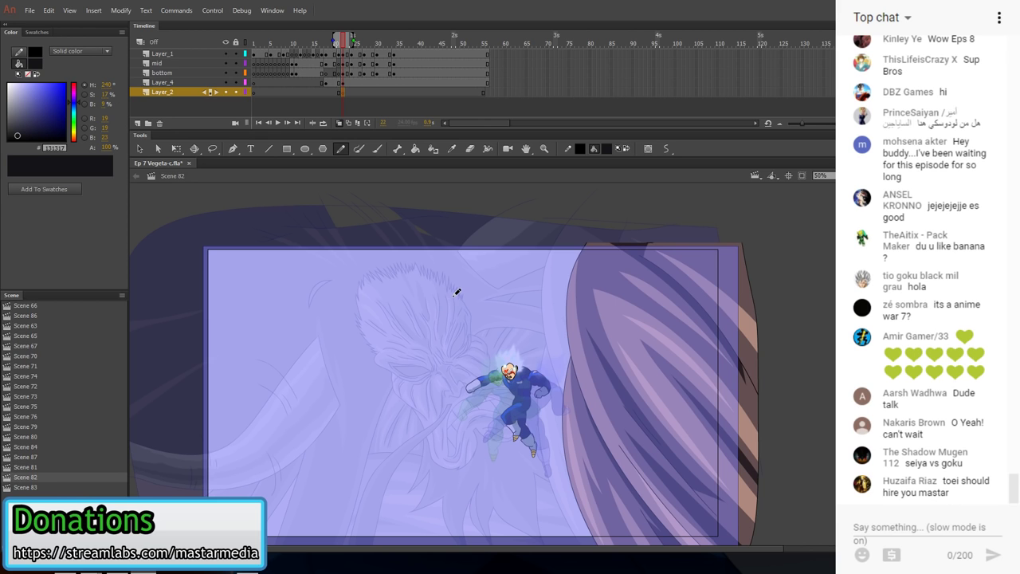
{"action": "mouse_move", "coordinate": [451, 306]}
{"action": "left_mouse_down"}
{"action": "mouse_move", "coordinate": [424, 328]}
{"action": "mouse_move", "coordinate": [408, 366]}
{"action": "mouse_move", "coordinate": [411, 405]}
{"action": "mouse_move", "coordinate": [442, 448]}
{"action": "mouse_move", "coordinate": [483, 464]}
{"action": "mouse_move", "coordinate": [527, 462]}
{"action": "mouse_move", "coordinate": [560, 438]}
{"action": "mouse_move", "coordinate": [575, 408]}
{"action": "mouse_move", "coordinate": [568, 334]}
{"action": "mouse_move", "coordinate": [529, 295]}
{"action": "mouse_move", "coordinate": [459, 296]}
{"action": "left_mouse_up"}
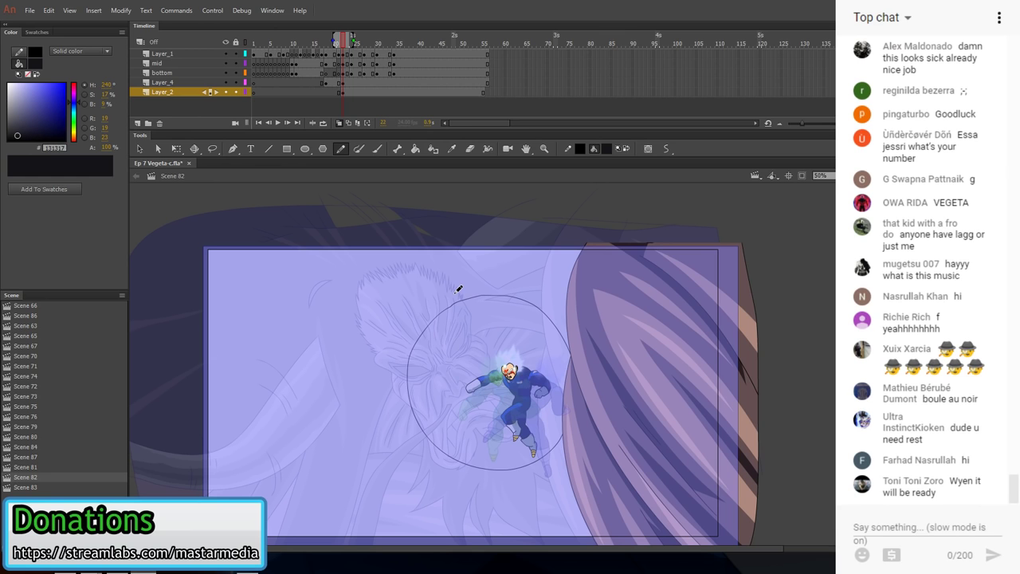
{"action": "key", "text": "v"}
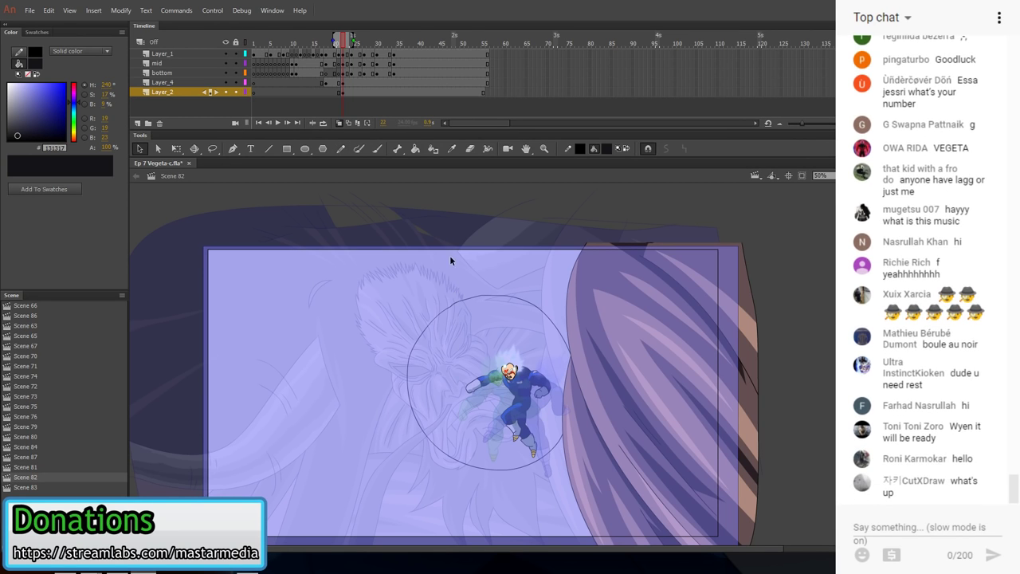
{"action": "left_click", "coordinate": [460, 301]}
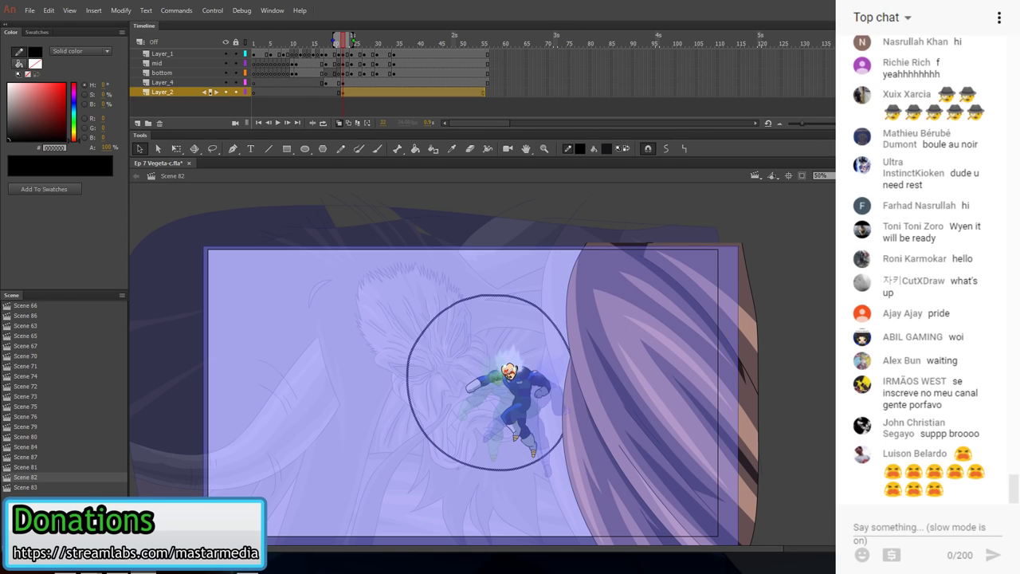
{"action": "left_click", "coordinate": [339, 310]}
- Sketch an irregular inner ring and short curved detail strokes inside the circle around the fighter
{"action": "key", "text": "y"}
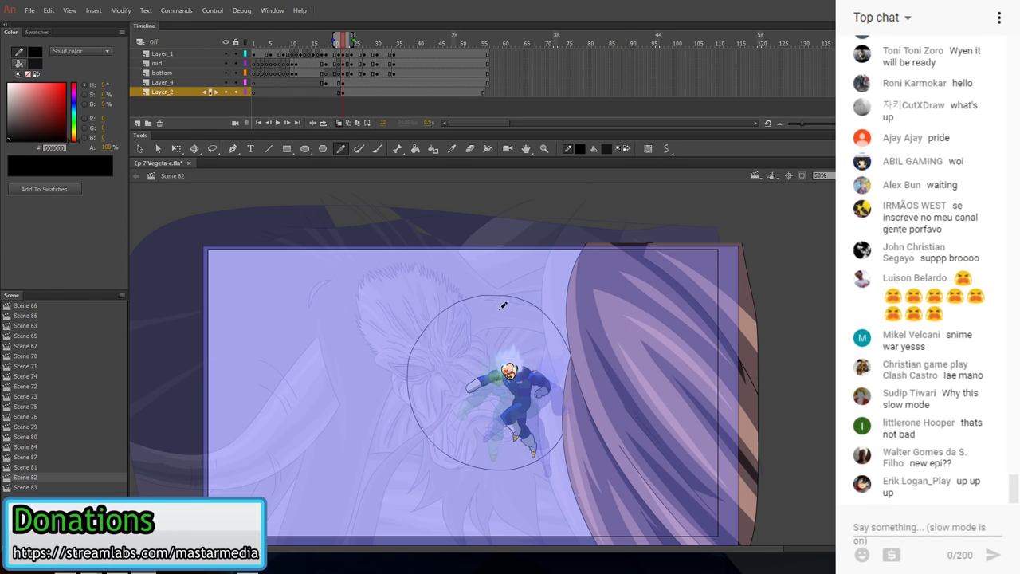
{"action": "mouse_move", "coordinate": [505, 328]}
{"action": "left_mouse_down"}
{"action": "mouse_move", "coordinate": [467, 336]}
{"action": "mouse_move", "coordinate": [442, 381]}
{"action": "mouse_move", "coordinate": [448, 408]}
{"action": "mouse_move", "coordinate": [482, 431]}
{"action": "mouse_move", "coordinate": [521, 425]}
{"action": "mouse_move", "coordinate": [538, 408]}
{"action": "mouse_move", "coordinate": [535, 347]}
{"action": "left_mouse_up"}
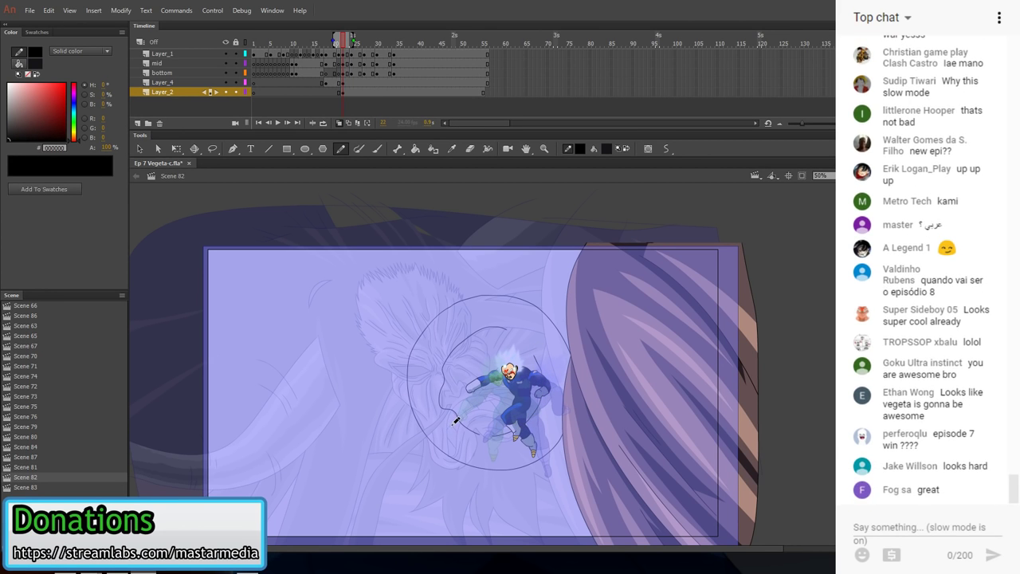
{"action": "left_click_drag", "start_coordinate": [452, 424], "coordinate": [473, 434]}
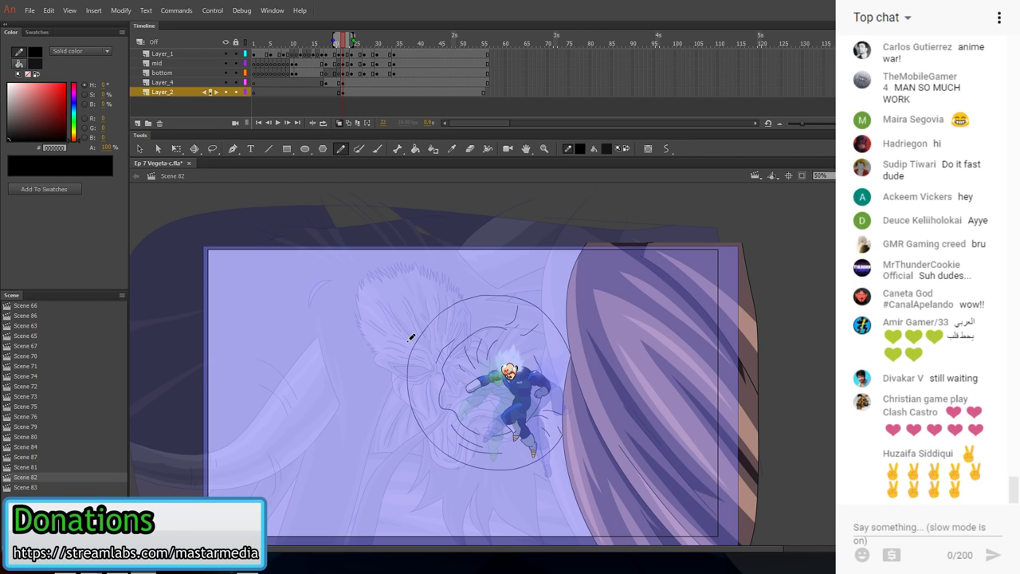
- Turn off onion skinning and sketch curved strokes outside the circle on its upper-left and lower-left sides, undoing the unwanted ones
{"action": "left_click_drag", "start_coordinate": [437, 305], "coordinate": [418, 315]}
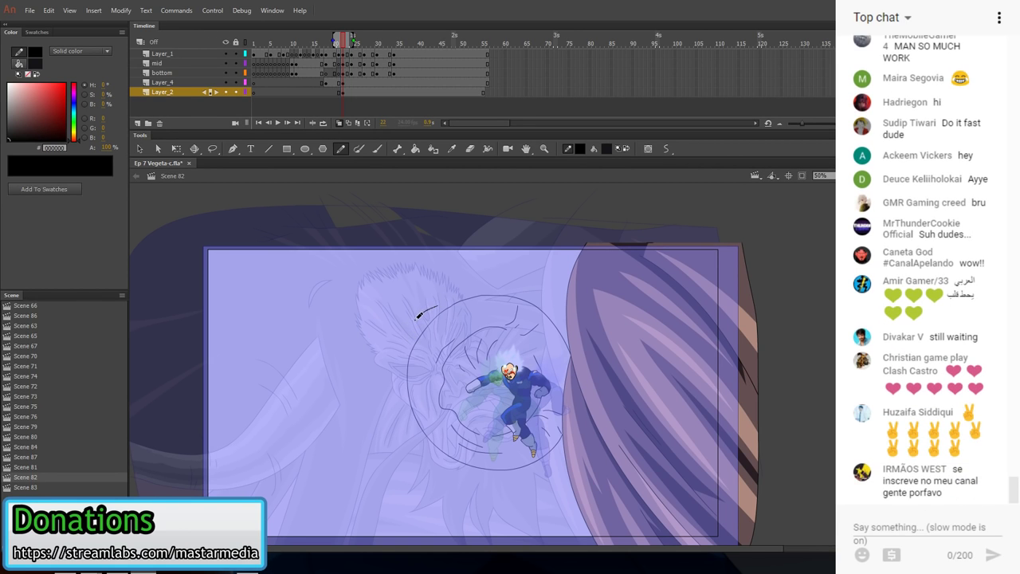
{"action": "key", "text": "ctrl+z"}
{"action": "left_click", "coordinate": [339, 123]}
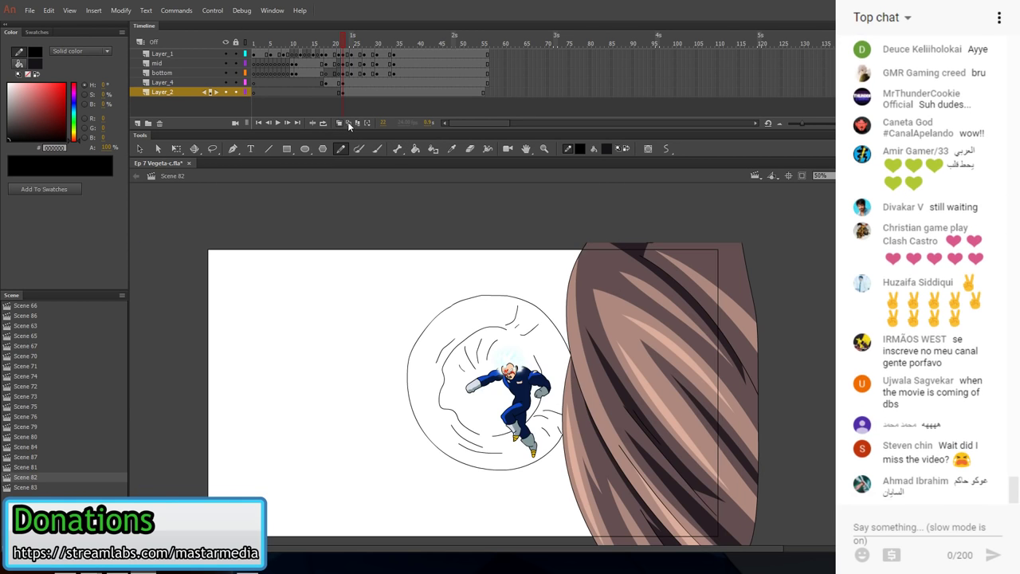
{"action": "left_click_drag", "start_coordinate": [423, 316], "coordinate": [387, 360]}
{"action": "mouse_move", "coordinate": [405, 429]}
{"action": "left_mouse_down"}
{"action": "mouse_move", "coordinate": [461, 472]}
{"action": "mouse_move", "coordinate": [496, 475]}
{"action": "mouse_move", "coordinate": [517, 470]}
{"action": "mouse_move", "coordinate": [539, 436]}
{"action": "mouse_move", "coordinate": [537, 466]}
{"action": "mouse_move", "coordinate": [507, 483]}
{"action": "mouse_move", "coordinate": [461, 488]}
{"action": "left_mouse_up"}
{"action": "key", "text": "ctrl+z"}
{"action": "left_click_drag", "start_coordinate": [406, 309], "coordinate": [458, 291]}
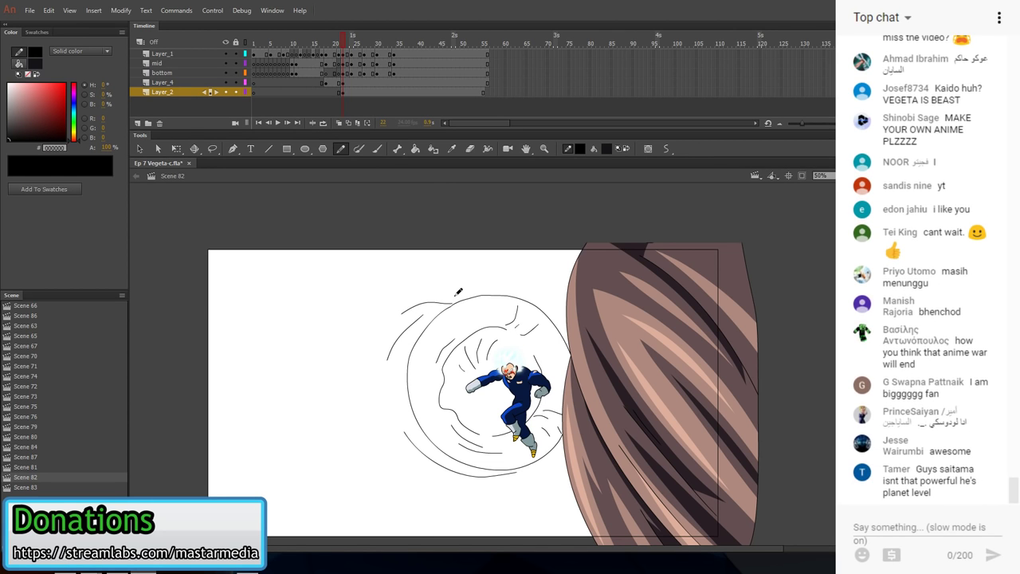
{"action": "key", "text": "ctrl+z"}
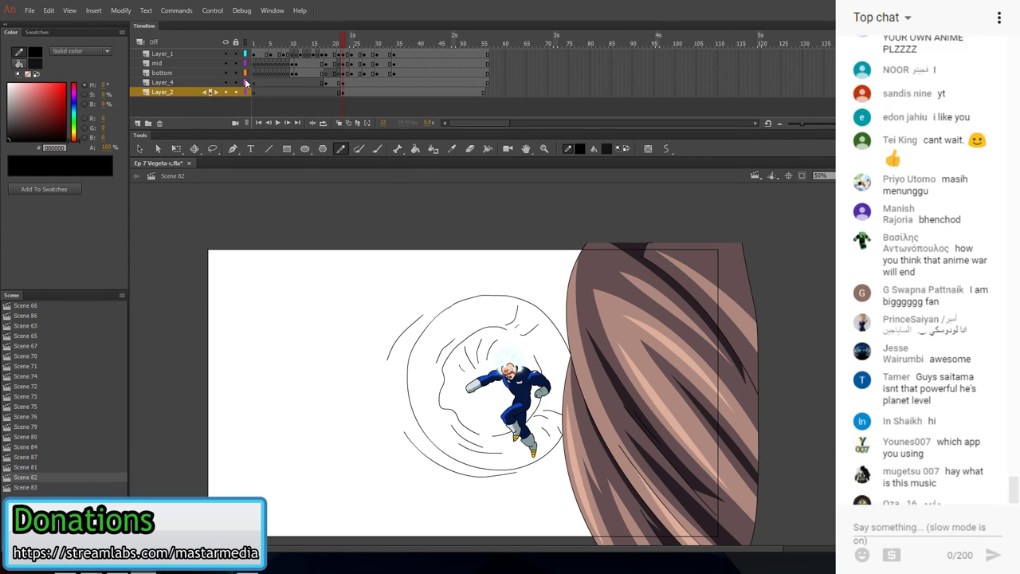
- Check the giant's face at frame 18 and sketch its brow, nose, mouth and chin in profile beside the circle on frame 22
{"action": "left_click", "coordinate": [327, 91]}
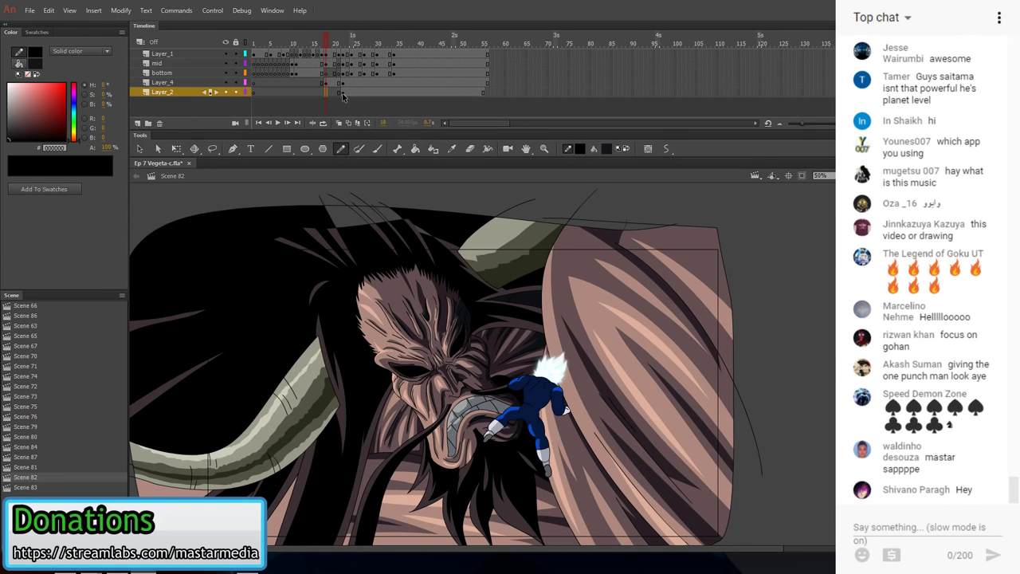
{"action": "left_click", "coordinate": [342, 92]}
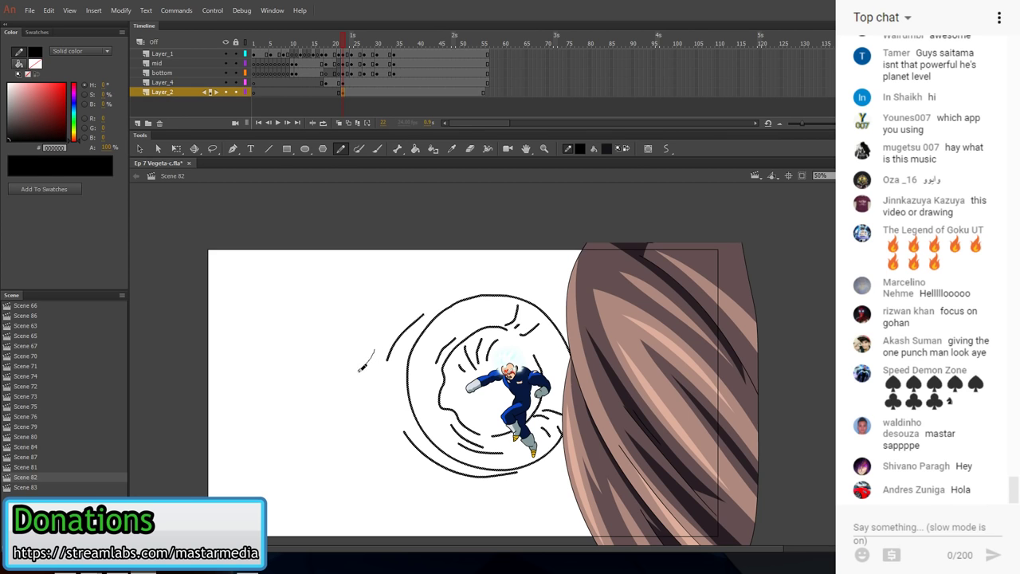
{"action": "left_click_drag", "start_coordinate": [353, 376], "coordinate": [351, 380]}
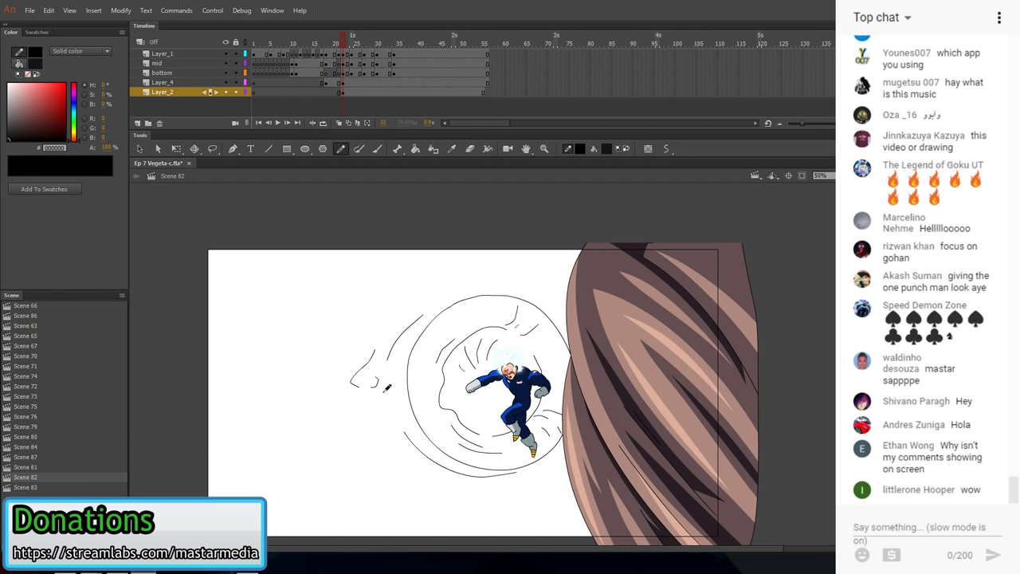
{"action": "mouse_move", "coordinate": [350, 385]}
{"action": "left_mouse_down"}
{"action": "mouse_move", "coordinate": [352, 433]}
{"action": "mouse_move", "coordinate": [384, 452]}
{"action": "left_mouse_up"}
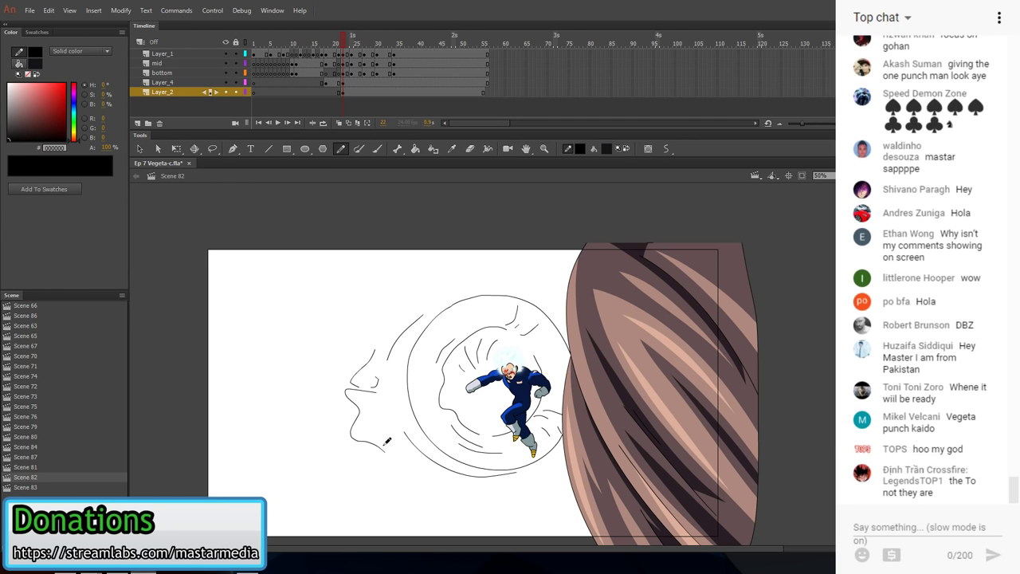
{"action": "left_click_drag", "start_coordinate": [388, 338], "coordinate": [407, 325]}
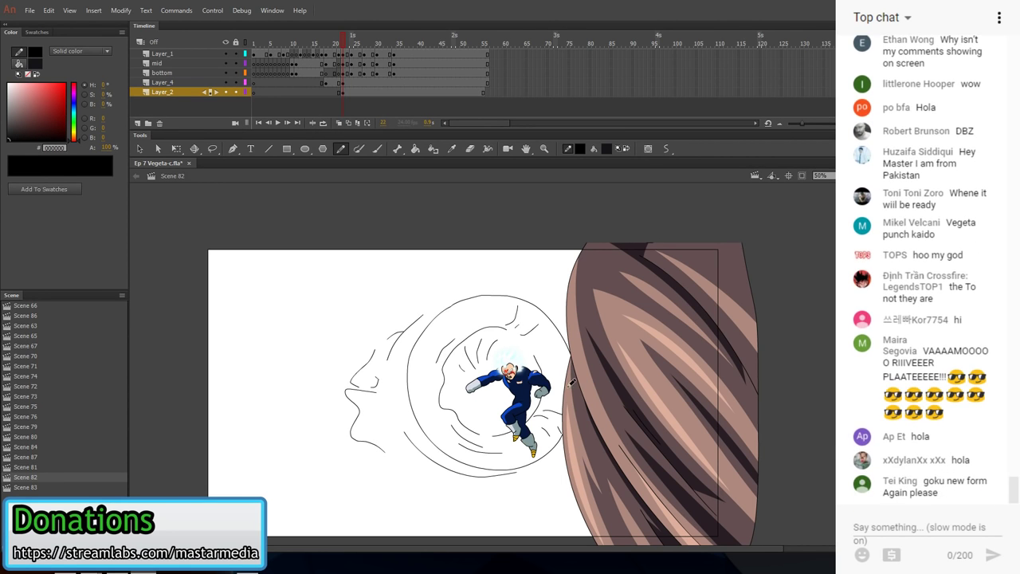
- Select the sketched face profile with the Lasso tool and enlarge it with Free Transform so it overlaps the circle
{"action": "key", "text": "v"}
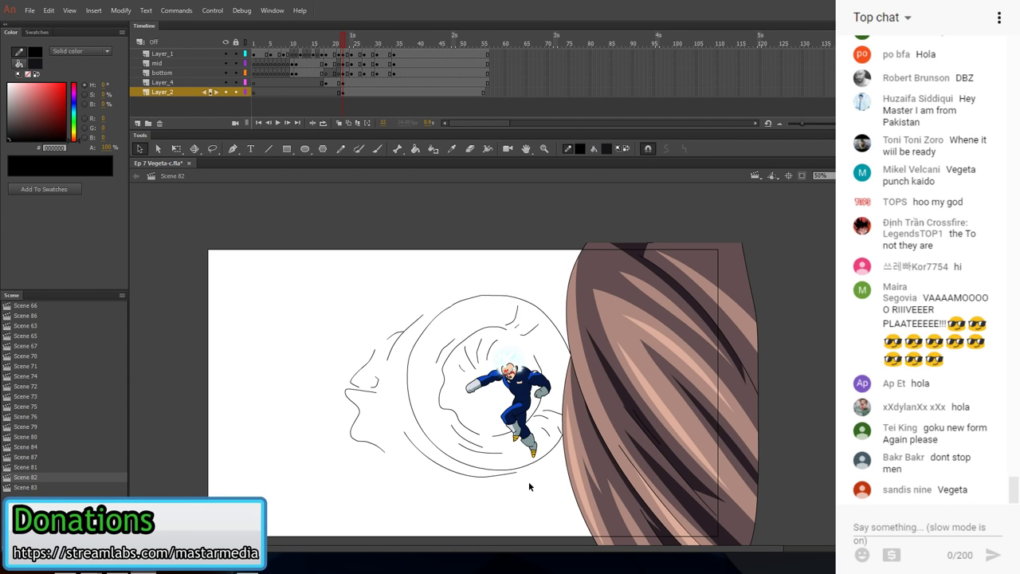
{"action": "left_click", "coordinate": [212, 148]}
{"action": "mouse_move", "coordinate": [427, 294]}
{"action": "left_mouse_down"}
{"action": "mouse_move", "coordinate": [398, 299]}
{"action": "mouse_move", "coordinate": [321, 435]}
{"action": "mouse_move", "coordinate": [396, 477]}
{"action": "mouse_move", "coordinate": [398, 451]}
{"action": "left_mouse_up"}
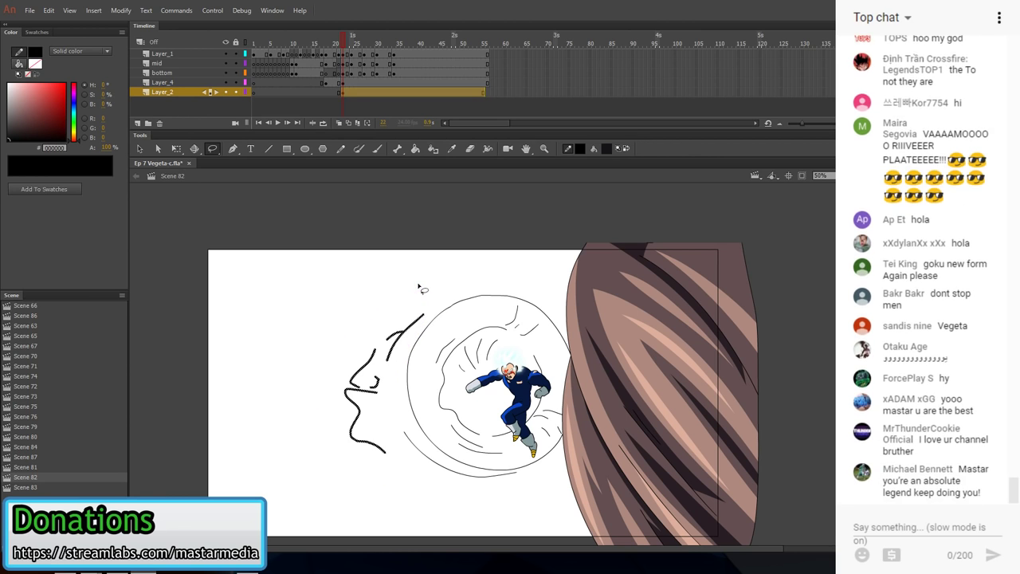
{"action": "left_click", "coordinate": [176, 148]}
{"action": "mouse_move", "coordinate": [432, 309]}
{"action": "left_mouse_down"}
{"action": "mouse_move", "coordinate": [452, 277]}
{"action": "mouse_move", "coordinate": [463, 291]}
{"action": "left_mouse_up"}
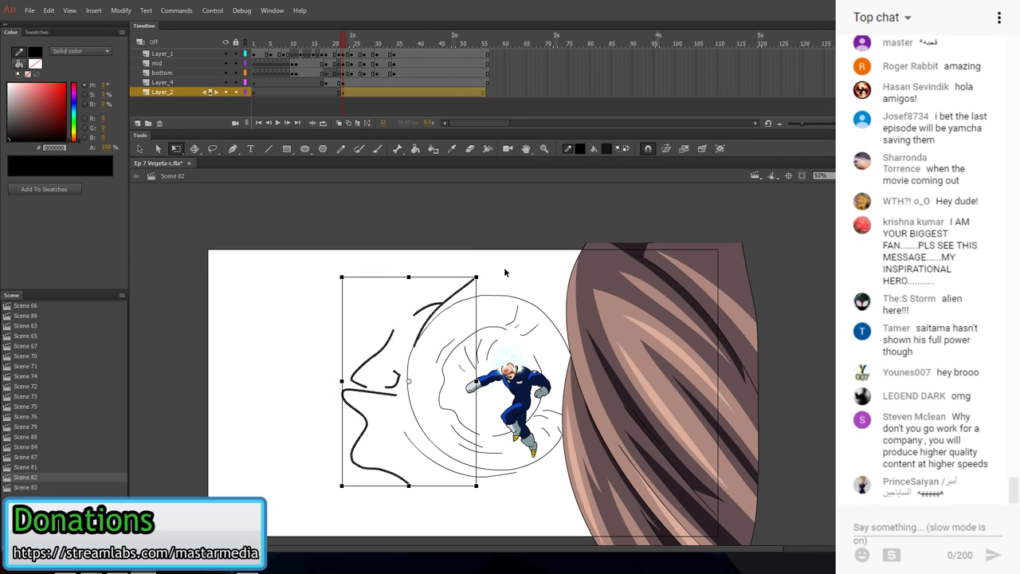
- Deselect the enlarged face profile and sketch a jawline with the Pencil tool from the chin down and around below the circle
{"action": "left_click", "coordinate": [506, 272]}
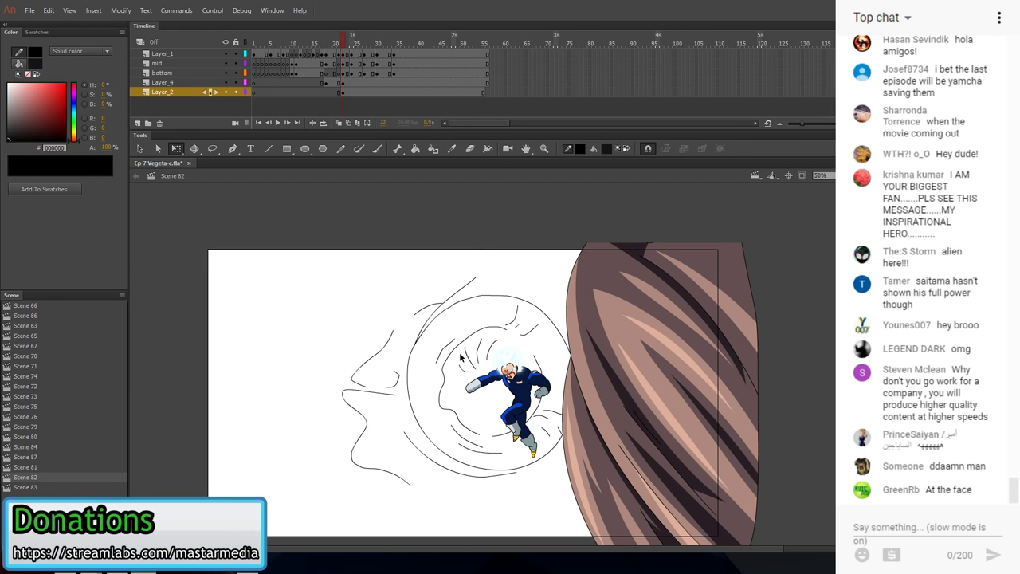
{"action": "key", "text": "y"}
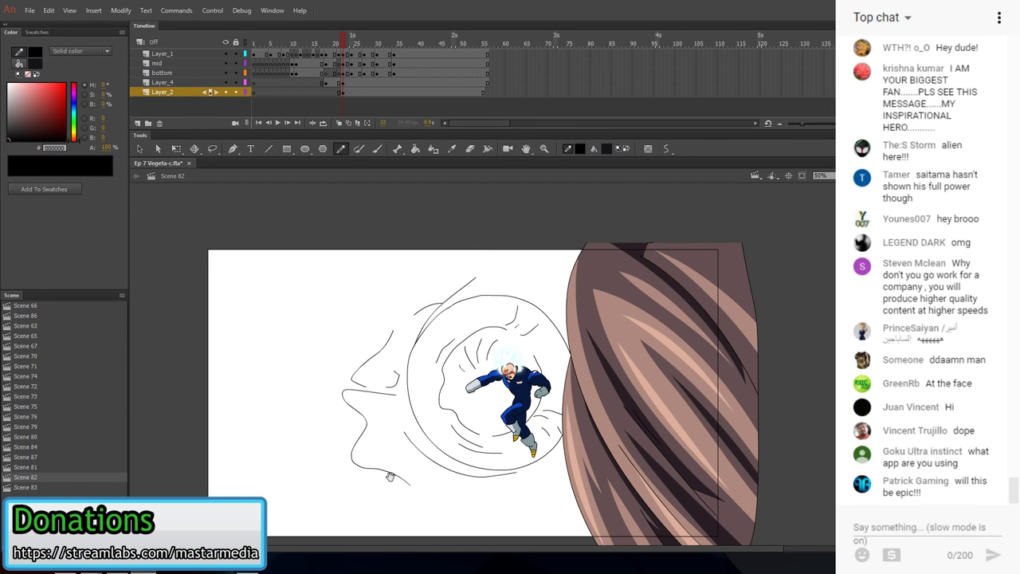
{"action": "left_click_drag", "start_coordinate": [388, 472], "coordinate": [407, 500]}
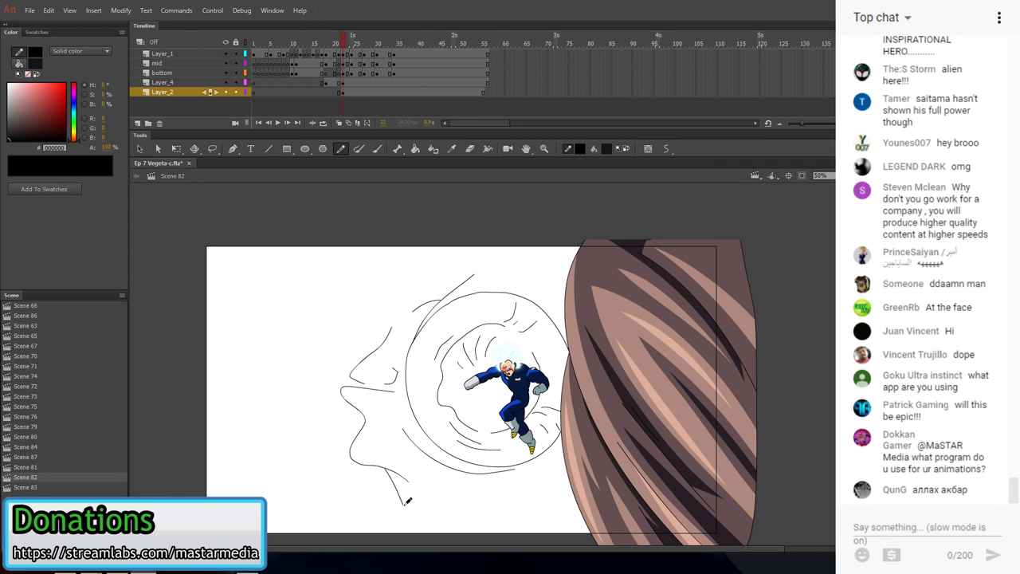
{"action": "left_click_drag", "start_coordinate": [520, 432], "coordinate": [459, 406]}
{"action": "mouse_move", "coordinate": [349, 478]}
{"action": "left_mouse_down"}
{"action": "mouse_move", "coordinate": [368, 509]}
{"action": "mouse_move", "coordinate": [414, 514]}
{"action": "mouse_move", "coordinate": [436, 510]}
{"action": "mouse_move", "coordinate": [479, 470]}
{"action": "left_mouse_up"}
{"action": "scroll", "coordinate": [327, 291], "scroll_direction": "up", "scroll_amount": 1}
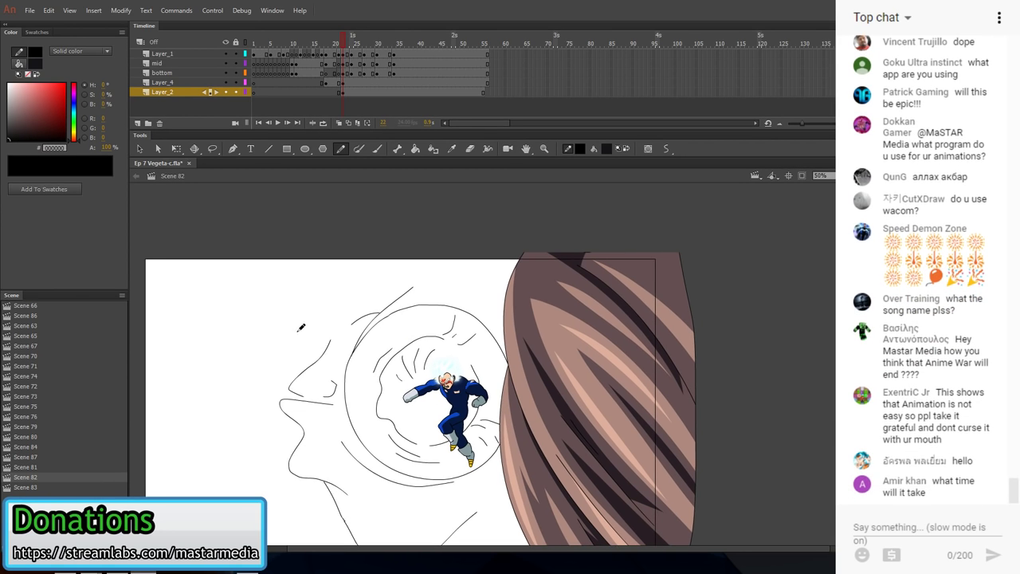
- Sketch a short forehead stroke and a trial eye outline above the nose, and erase the eye outline with the Eraser tool
{"action": "mouse_move", "coordinate": [289, 307]}
{"action": "left_mouse_down"}
{"action": "mouse_move", "coordinate": [288, 324]}
{"action": "mouse_move", "coordinate": [330, 341]}
{"action": "mouse_move", "coordinate": [306, 340]}
{"action": "left_mouse_up"}
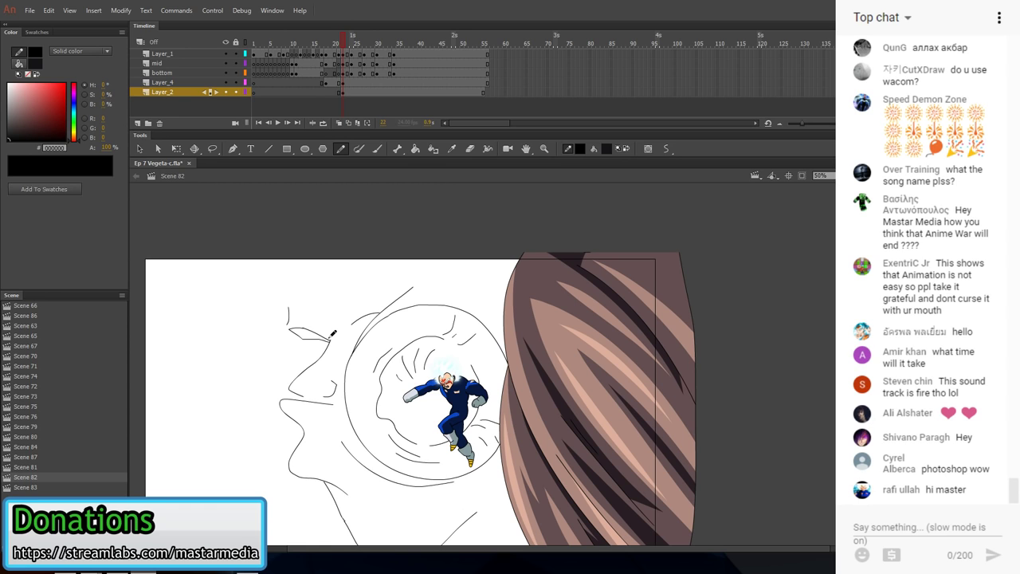
{"action": "key", "text": "e"}
{"action": "left_click", "coordinate": [685, 149]}
{"action": "left_click", "coordinate": [707, 183]}
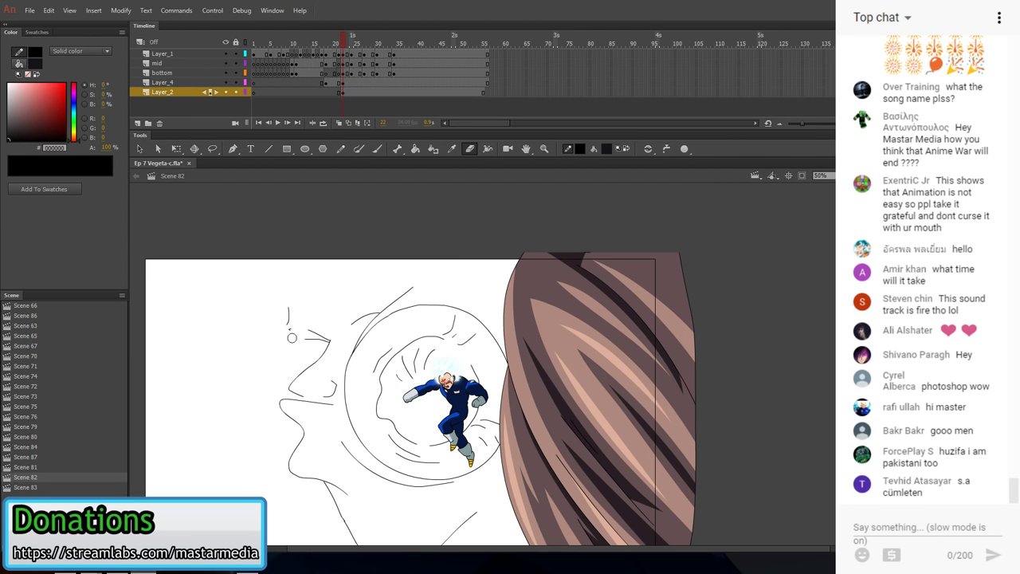
{"action": "left_click_drag", "start_coordinate": [306, 325], "coordinate": [328, 333]}
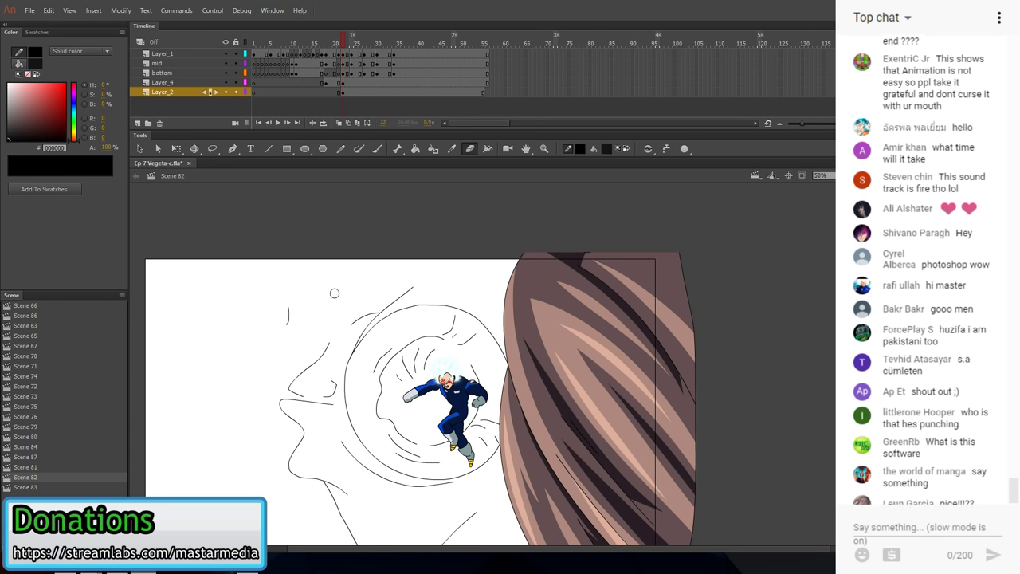
- Sketch short hatch strokes under the chin, check frame 20, and outline the forehead and far cheek on Layer_4 at frame 22
{"action": "key", "text": "y"}
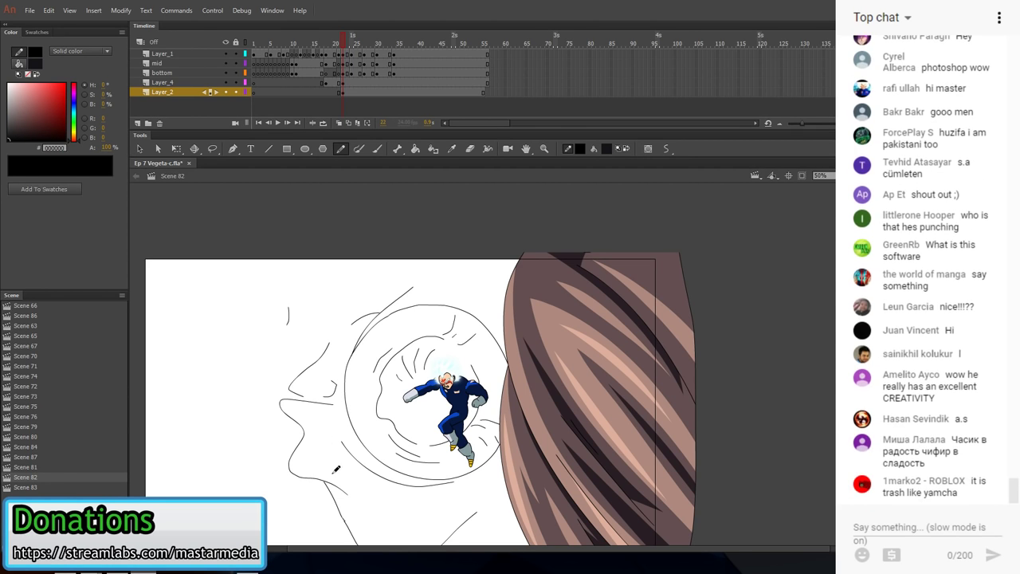
{"action": "left_click_drag", "start_coordinate": [334, 479], "coordinate": [355, 492]}
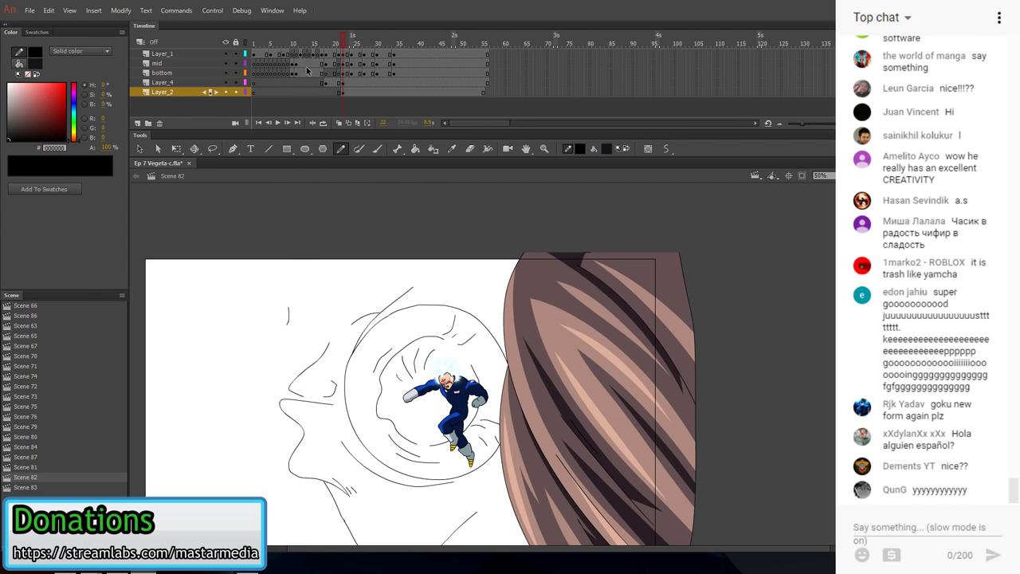
{"action": "left_click", "coordinate": [333, 94]}
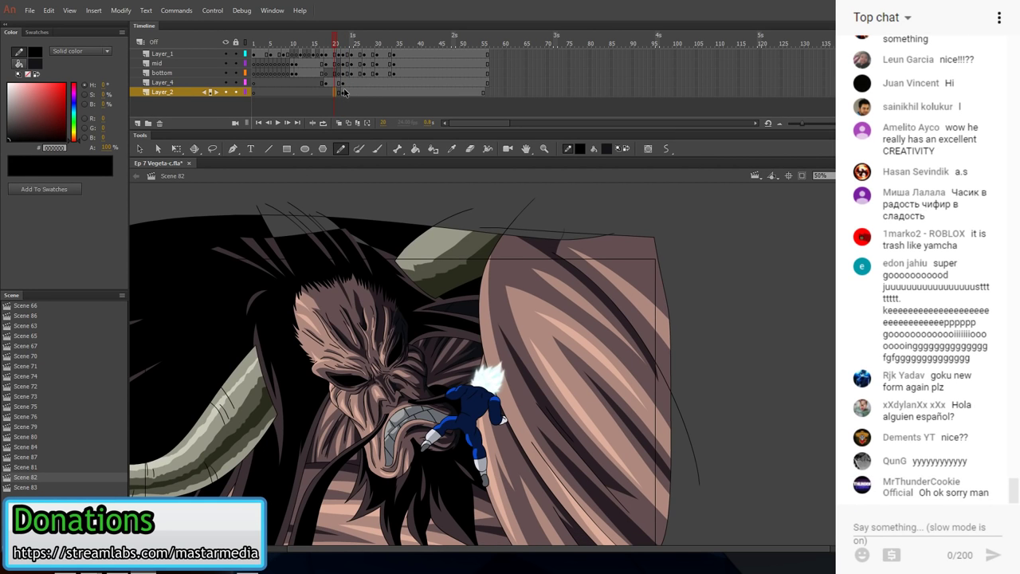
{"action": "left_click", "coordinate": [342, 82]}
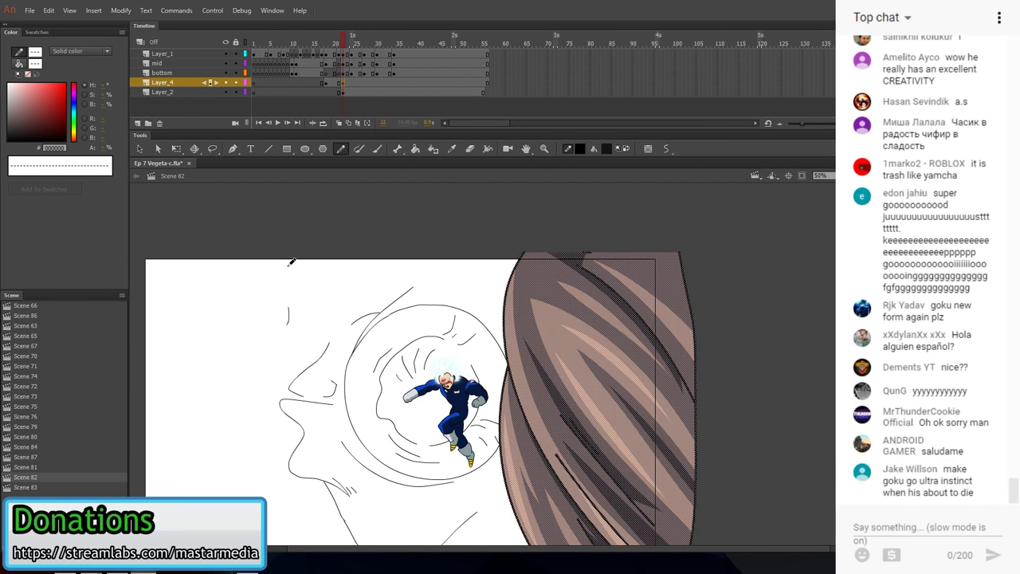
{"action": "mouse_move", "coordinate": [284, 298]}
{"action": "left_mouse_down"}
{"action": "mouse_move", "coordinate": [289, 362]}
{"action": "mouse_move", "coordinate": [284, 398]}
{"action": "left_mouse_up"}
{"action": "mouse_move", "coordinate": [282, 400]}
{"action": "left_mouse_down"}
{"action": "mouse_move", "coordinate": [301, 418]}
{"action": "mouse_move", "coordinate": [300, 438]}
{"action": "left_mouse_up"}
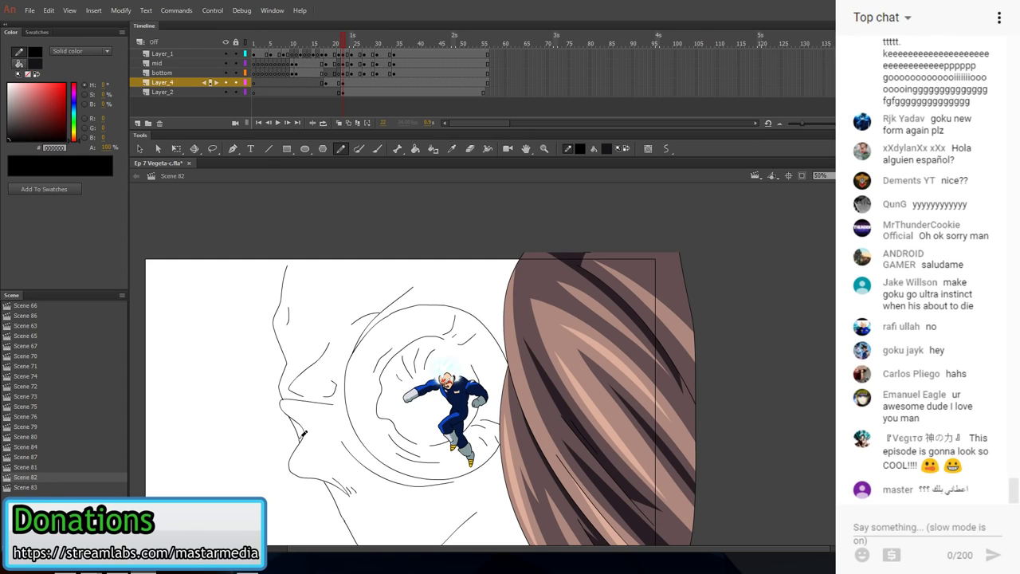
- Move the short brow arc beside the circle slightly down and outward, and delete its end piece that overruns the diagonal line
{"action": "key", "text": "e"}
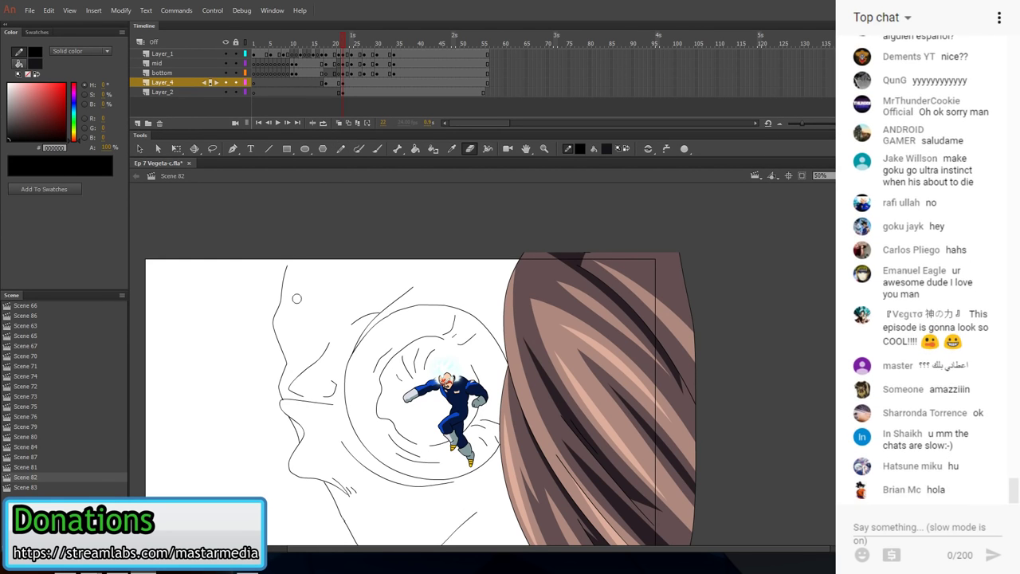
{"action": "key", "text": "v"}
{"action": "left_click", "coordinate": [364, 317]}
{"action": "left_click_drag", "start_coordinate": [366, 316], "coordinate": [358, 331]}
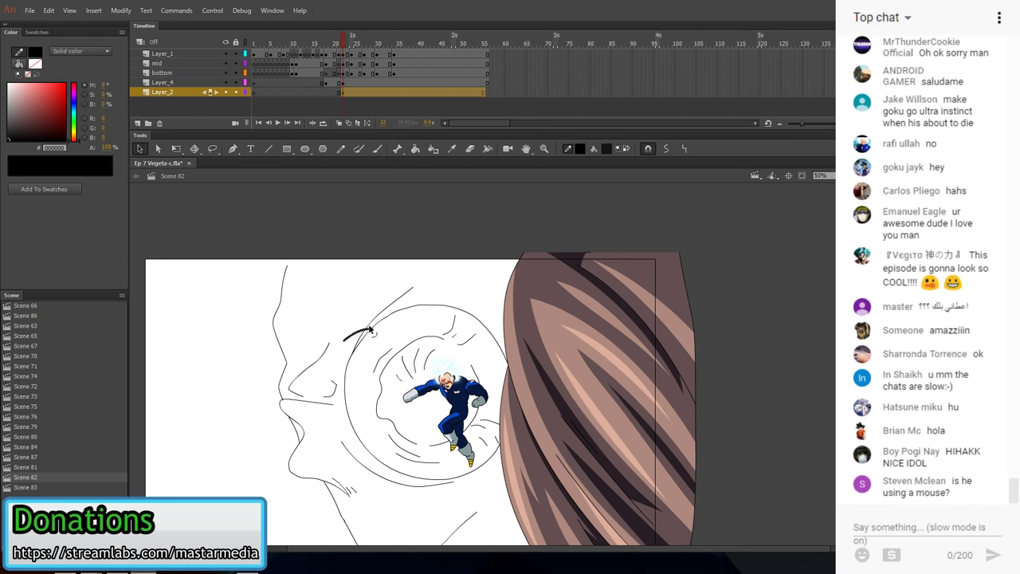
{"action": "left_click", "coordinate": [378, 320]}
{"action": "left_click", "coordinate": [372, 333]}
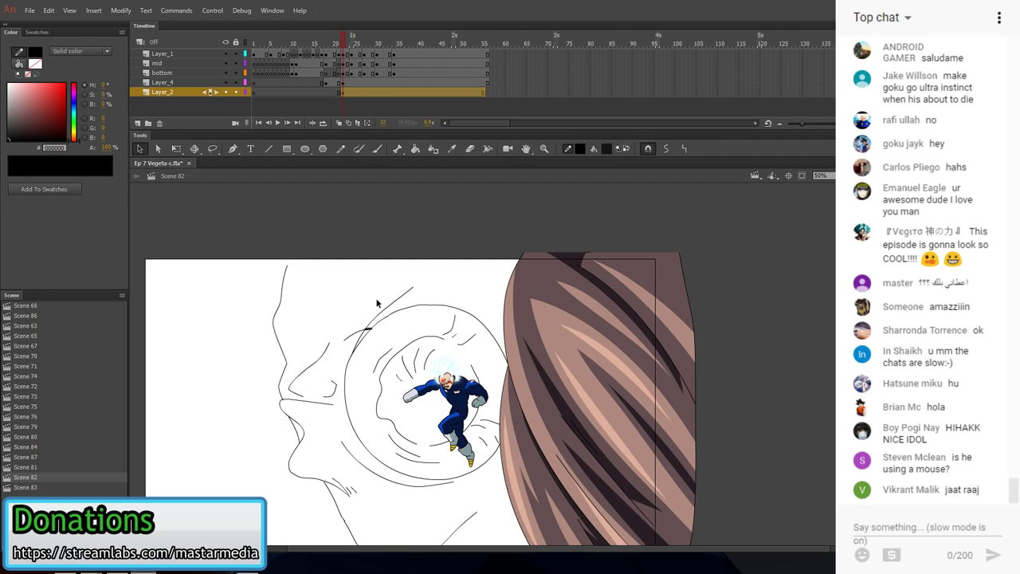
{"action": "left_click", "coordinate": [372, 295]}
{"action": "left_click", "coordinate": [372, 329]}
{"action": "left_click", "coordinate": [384, 288]}
- Sketch the upper and lower edges of the giant's narrow eye between the face outline and the nose bridge
{"action": "key", "text": "shift+y"}
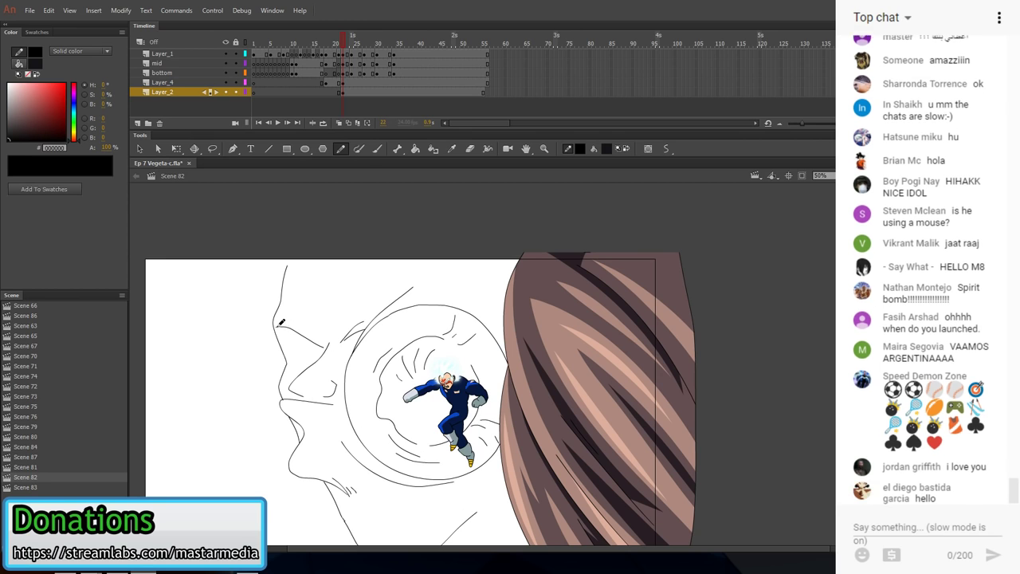
{"action": "left_click_drag", "start_coordinate": [277, 326], "coordinate": [308, 349]}
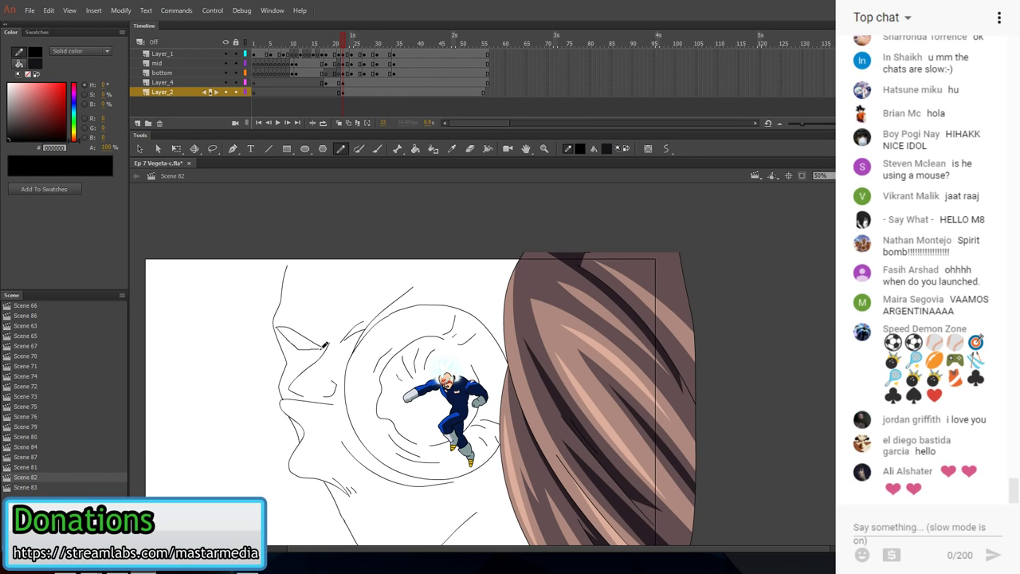
{"action": "key", "text": "ctrl+z"}
- Sketch curved forehead wrinkles fanning upward from the nose bridge, using the giant's face at frame 20 as reference
{"action": "left_click_drag", "start_coordinate": [310, 308], "coordinate": [332, 334]}
{"action": "left_click", "coordinate": [334, 93]}
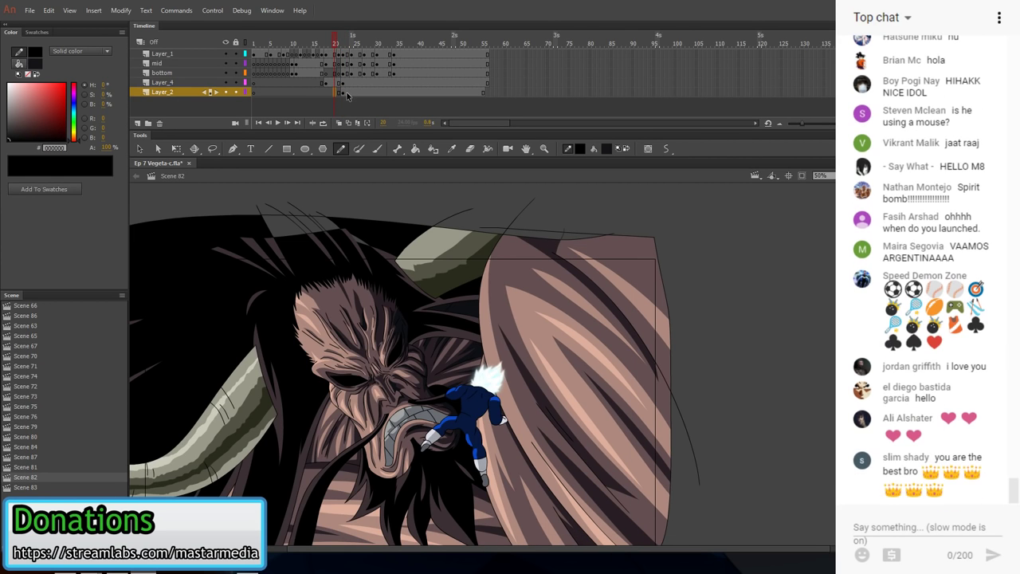
{"action": "left_click", "coordinate": [347, 93]}
{"action": "left_click_drag", "start_coordinate": [339, 333], "coordinate": [376, 269]}
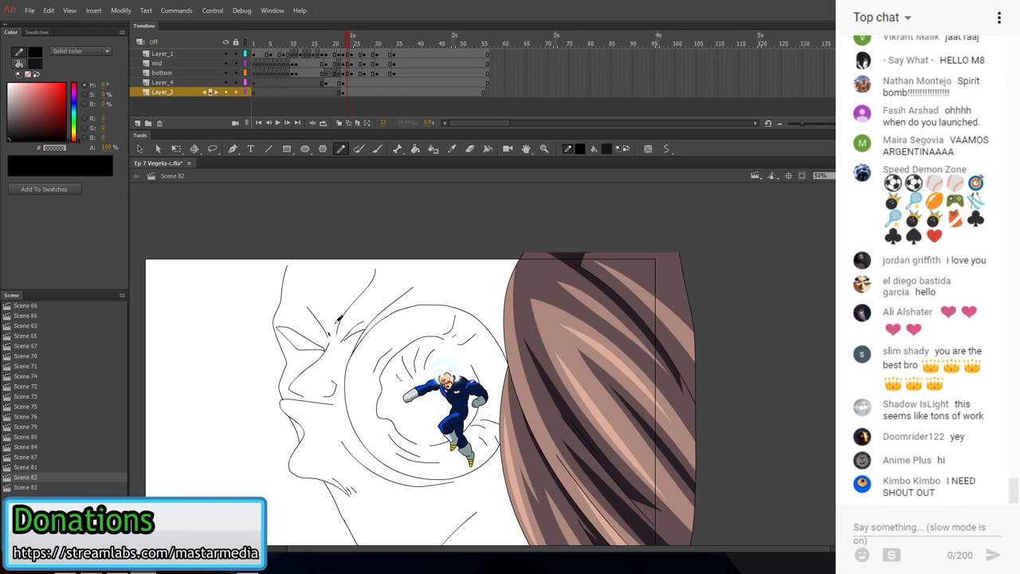
{"action": "left_click_drag", "start_coordinate": [321, 269], "coordinate": [330, 322]}
- Check the face at frame 19 and, at frame 24, add strokes beneath the eye and short creases beside the circle
{"action": "left_click", "coordinate": [332, 93]}
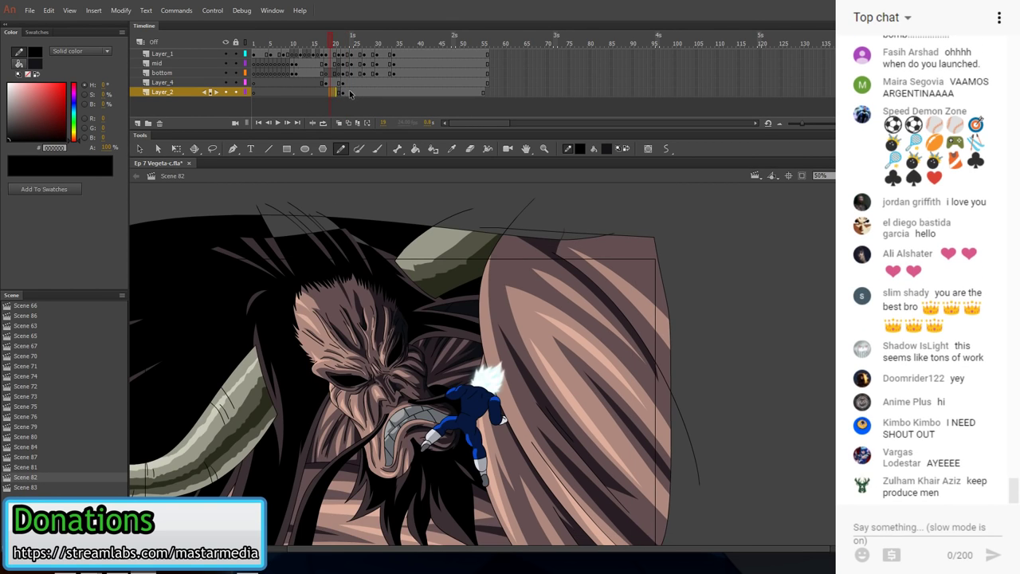
{"action": "left_click", "coordinate": [351, 92]}
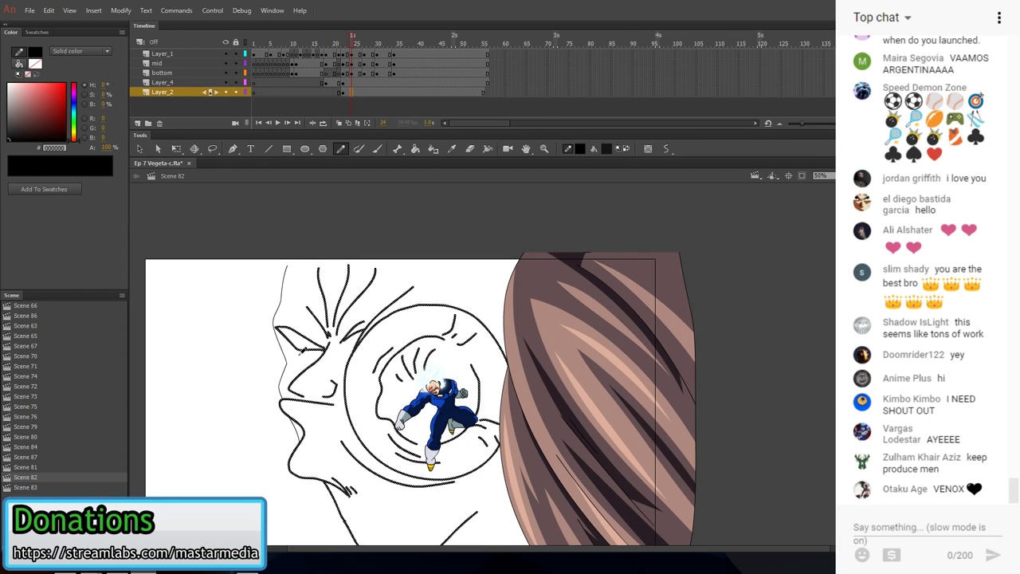
{"action": "mouse_move", "coordinate": [299, 350]}
{"action": "left_mouse_down"}
{"action": "mouse_move", "coordinate": [290, 368]}
{"action": "mouse_move", "coordinate": [320, 347]}
{"action": "left_mouse_up"}
{"action": "left_click_drag", "start_coordinate": [386, 387], "coordinate": [372, 375]}
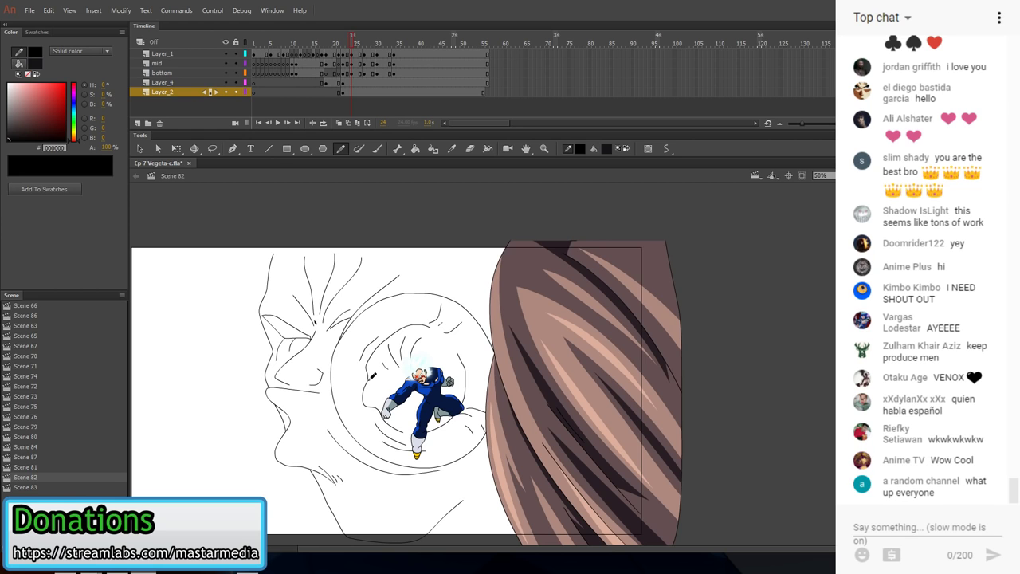
{"action": "left_click_drag", "start_coordinate": [333, 337], "coordinate": [341, 333]}
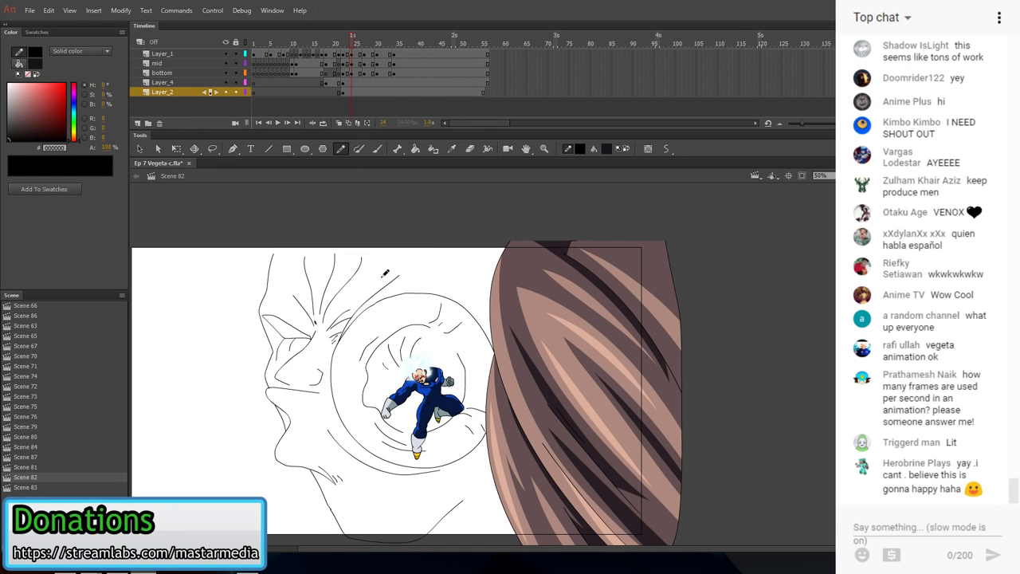
- Check the face at frame 20 and sketch both edges of a long moustache strand from the nostril past the chin, redoing the first edge
{"action": "left_click", "coordinate": [335, 93]}
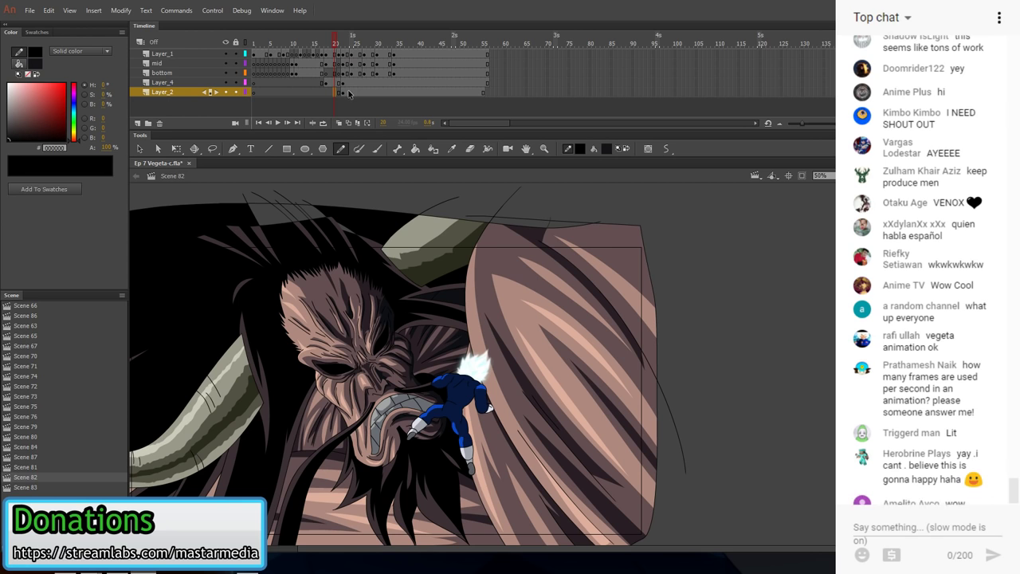
{"action": "left_click", "coordinate": [353, 94]}
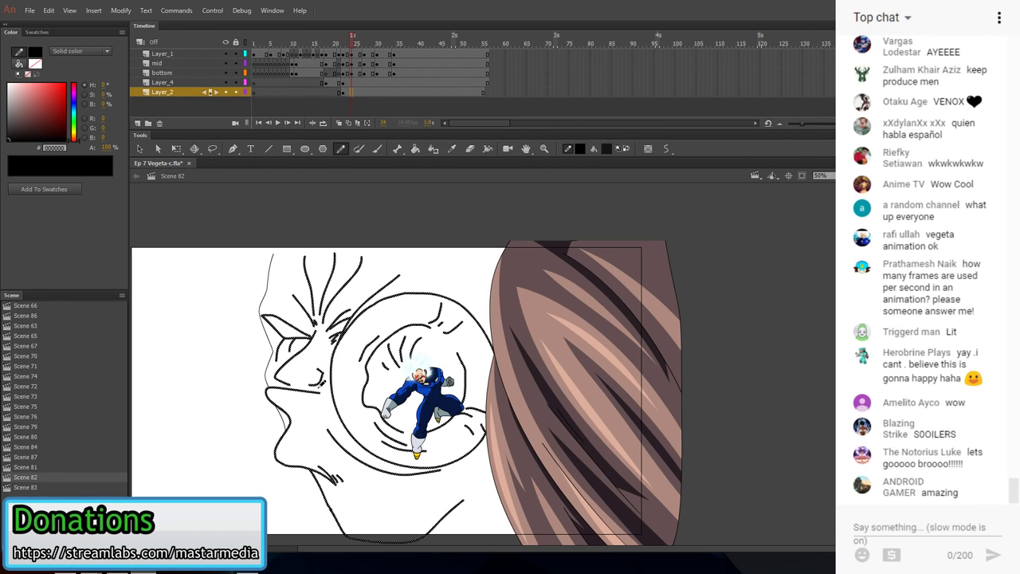
{"action": "left_click_drag", "start_coordinate": [320, 383], "coordinate": [415, 562]}
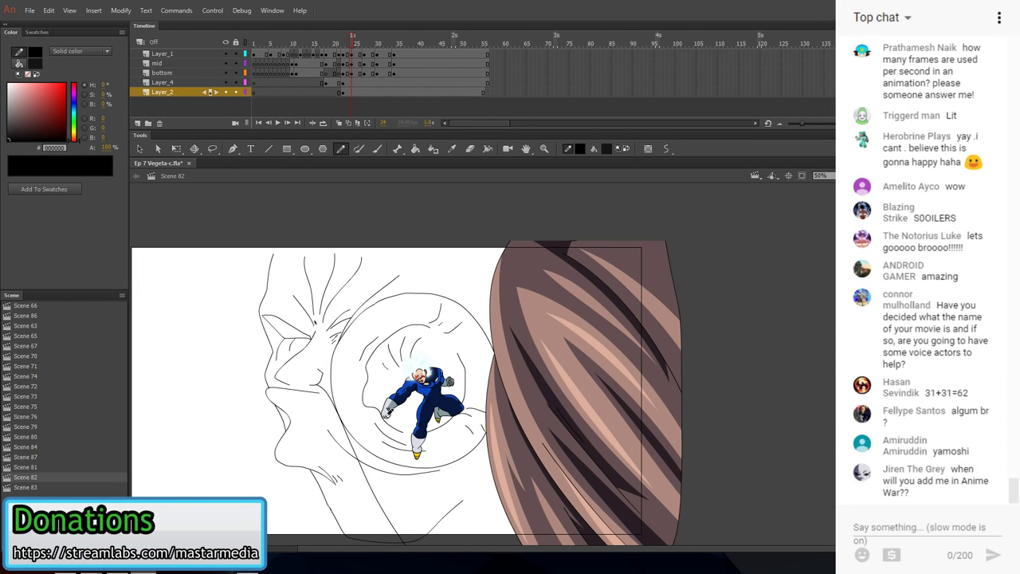
{"action": "key", "text": "ctrl+z"}
{"action": "scroll", "coordinate": [369, 411], "scroll_direction": "down", "scroll_amount": 3}
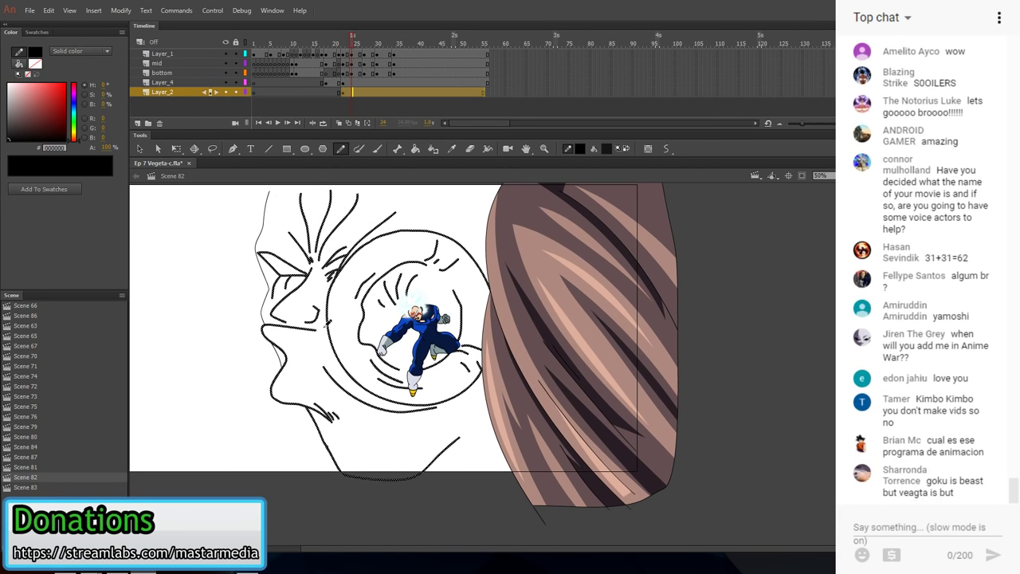
{"action": "left_click_drag", "start_coordinate": [317, 320], "coordinate": [396, 495]}
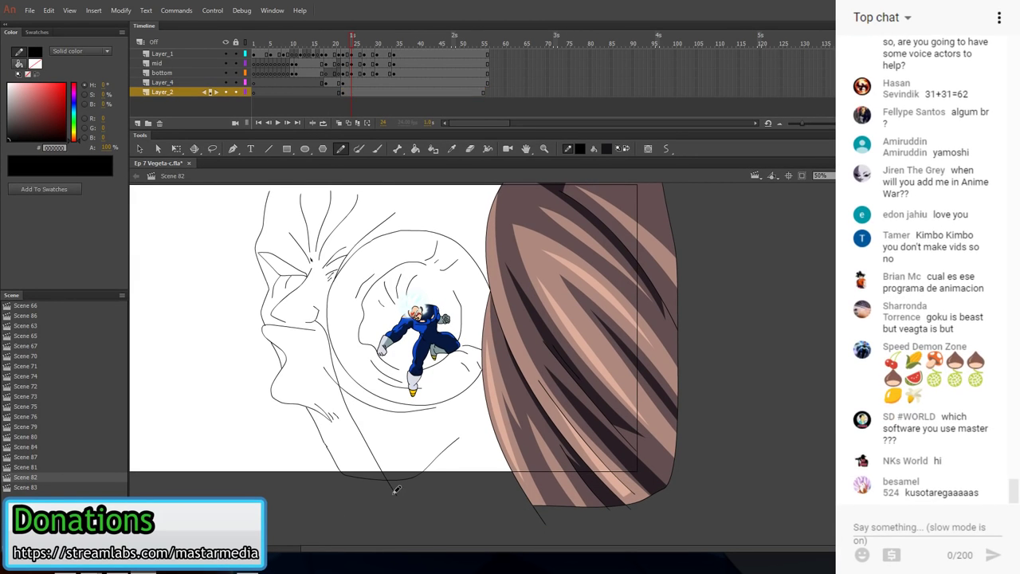
{"action": "left_click_drag", "start_coordinate": [319, 322], "coordinate": [377, 510]}
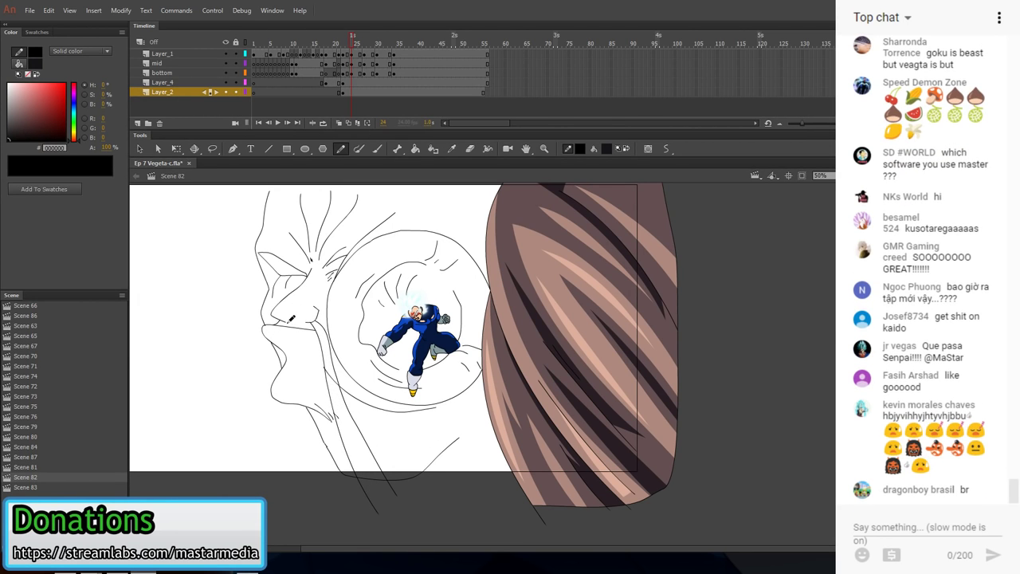
- Sketch both edges of a second moustache strand curving down from the far side of the mouth, and close the strand ends with lines
{"action": "left_click_drag", "start_coordinate": [270, 340], "coordinate": [235, 495]}
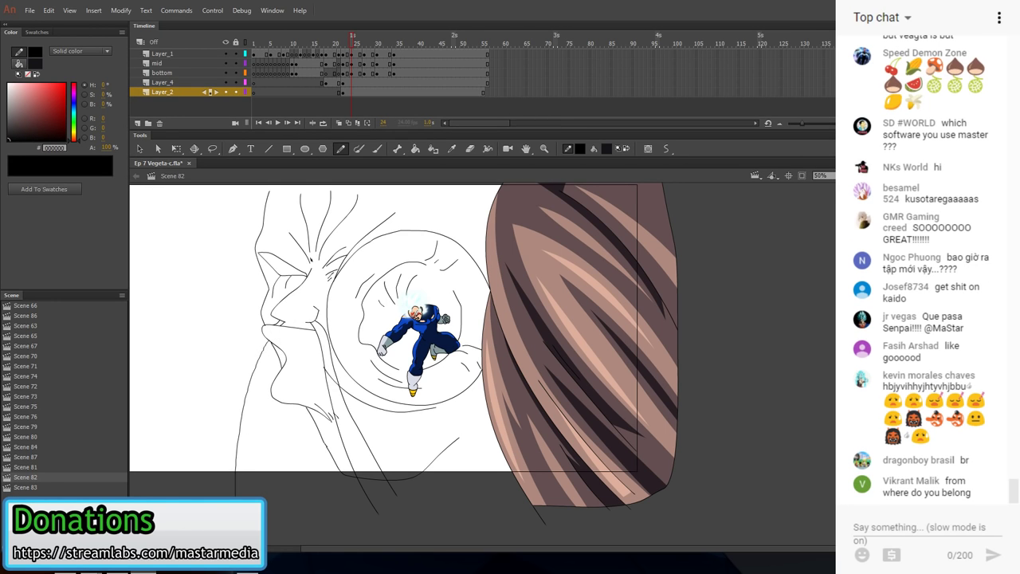
{"action": "mouse_move", "coordinate": [264, 334]}
{"action": "left_mouse_down"}
{"action": "mouse_move", "coordinate": [209, 425]}
{"action": "mouse_move", "coordinate": [200, 485]}
{"action": "mouse_move", "coordinate": [235, 495]}
{"action": "left_mouse_up"}
{"action": "key", "text": "n"}
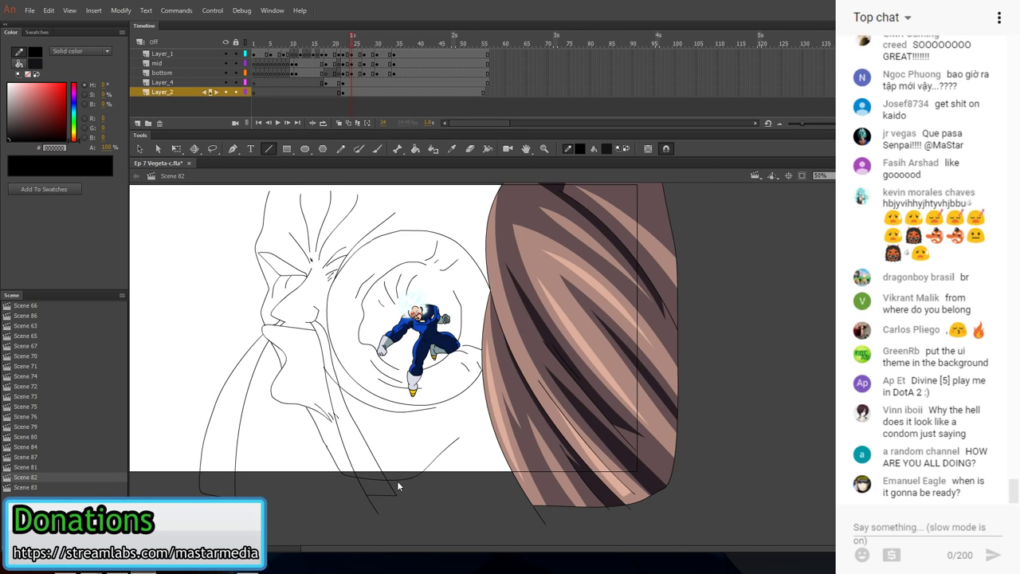
- Sketch a curved inner contour inside the giant's open mouth with the Pencil tool
{"action": "key", "text": "y"}
{"action": "mouse_move", "coordinate": [300, 345]}
{"action": "left_mouse_down"}
{"action": "mouse_move", "coordinate": [293, 371]}
{"action": "mouse_move", "coordinate": [288, 323]}
{"action": "left_mouse_up"}
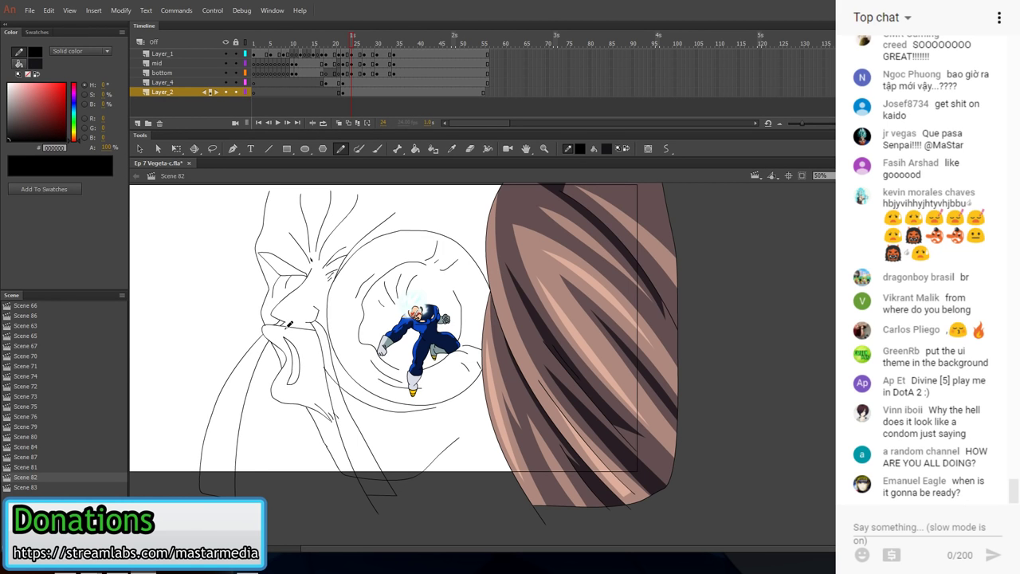
{"action": "left_click_drag", "start_coordinate": [356, 303], "coordinate": [442, 305]}
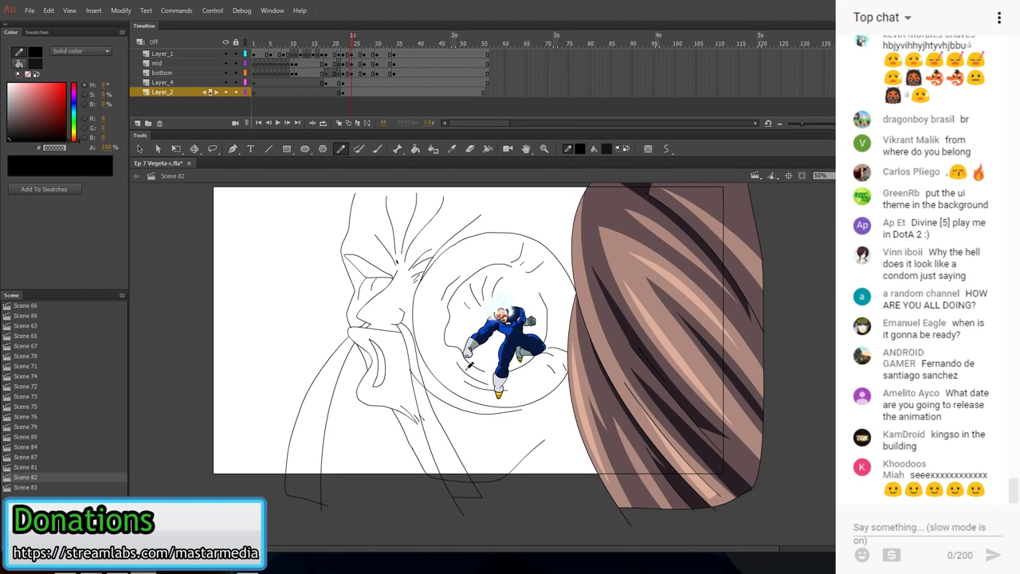
{"action": "key", "text": "v"}
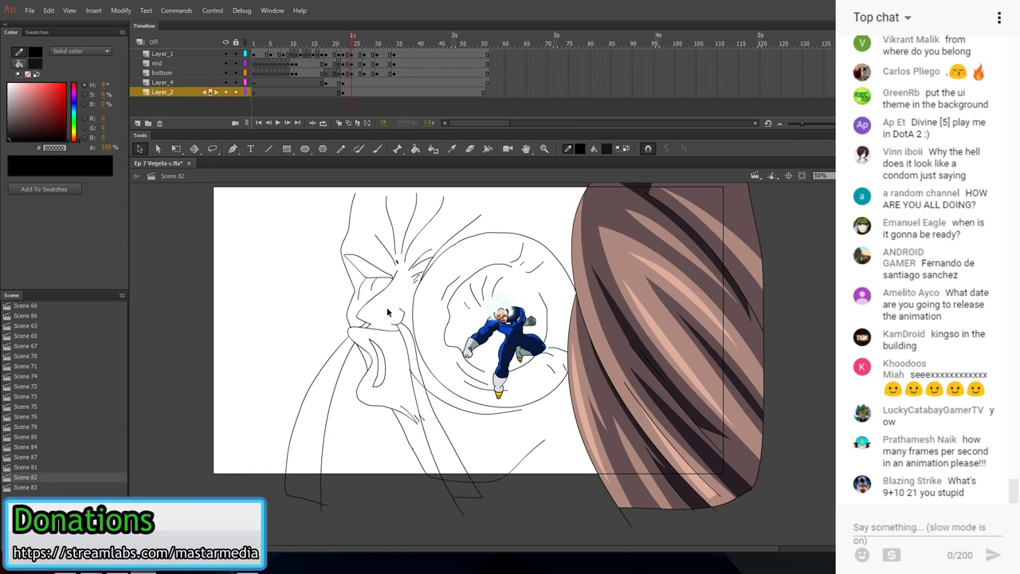
{"action": "key", "text": "y"}
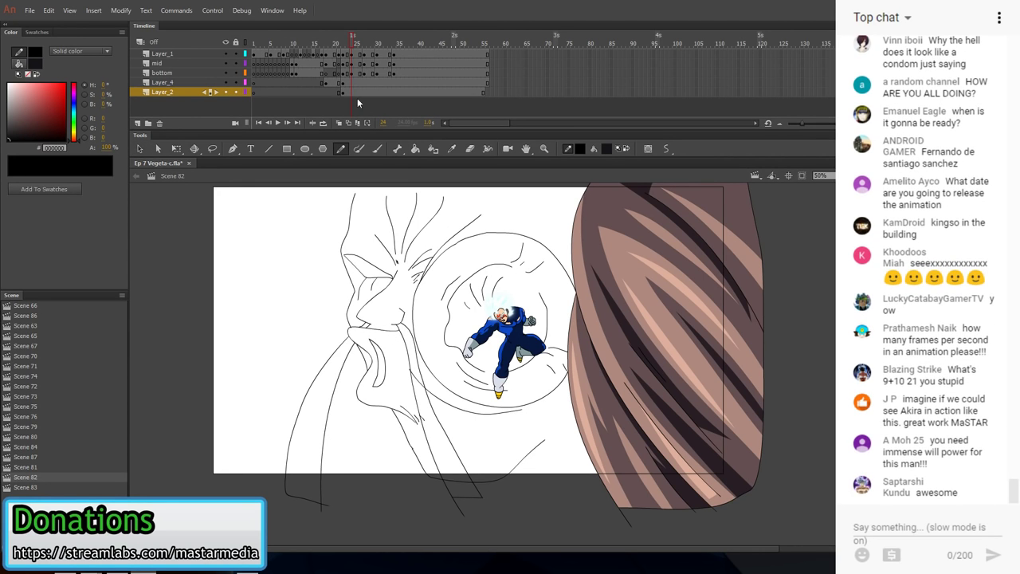
- Check the giant's pose at frames 21 and 19, and at frame 24 extend the forehead outline beyond the upper edge of the stage
{"action": "left_click", "coordinate": [334, 93]}
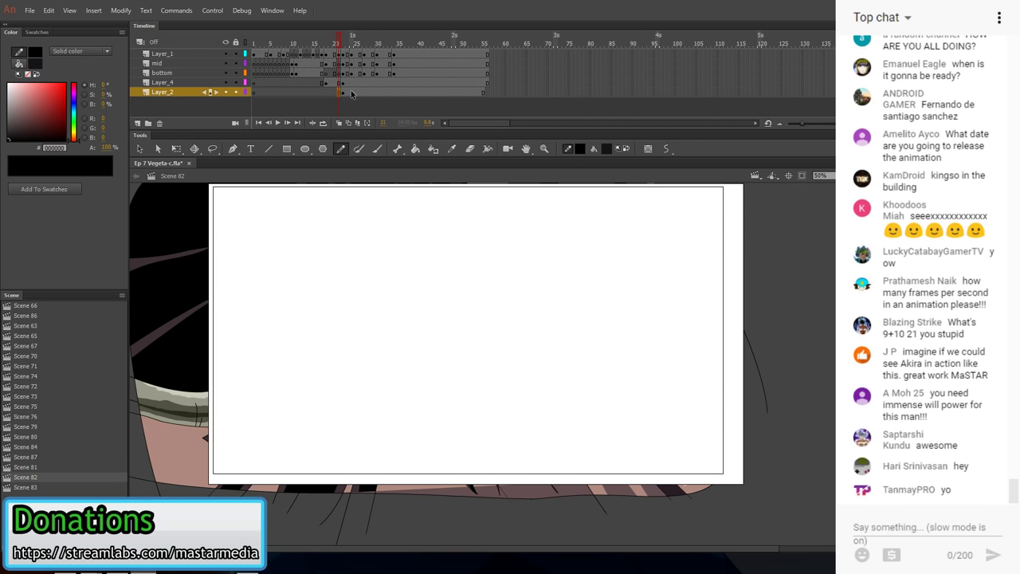
{"action": "key", "text": "comma"}
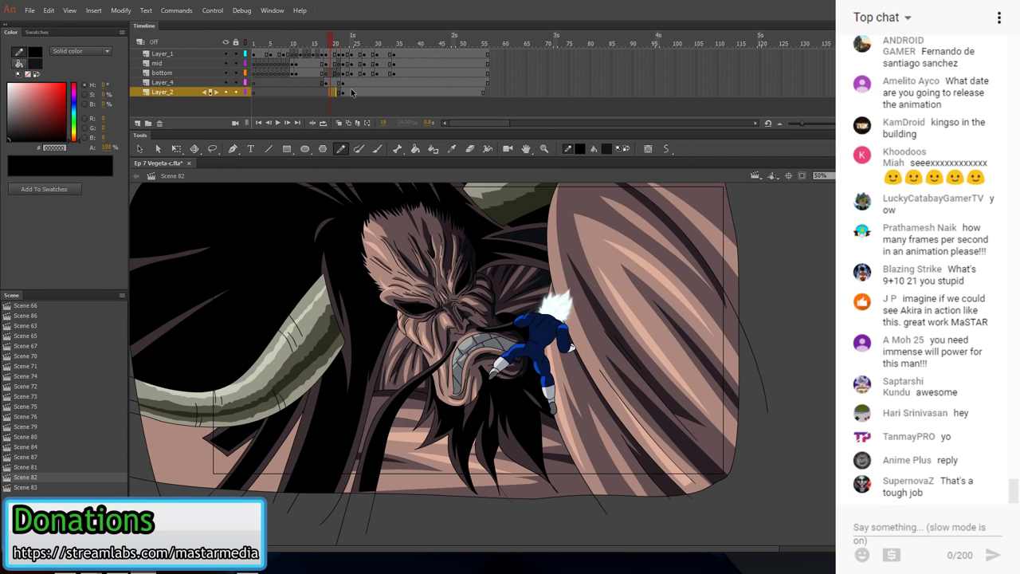
{"action": "left_click", "coordinate": [352, 92]}
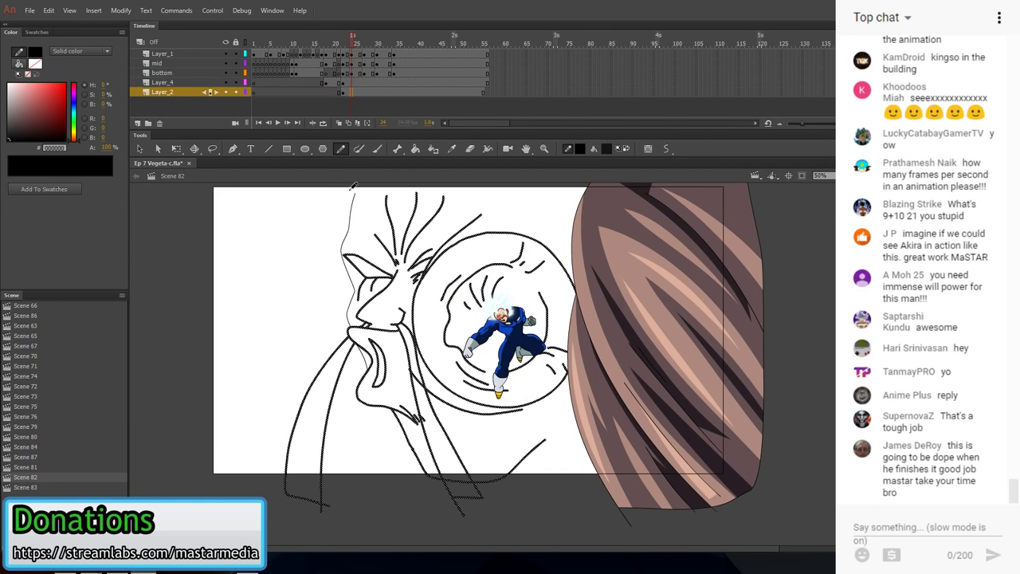
{"action": "key", "text": "n"}
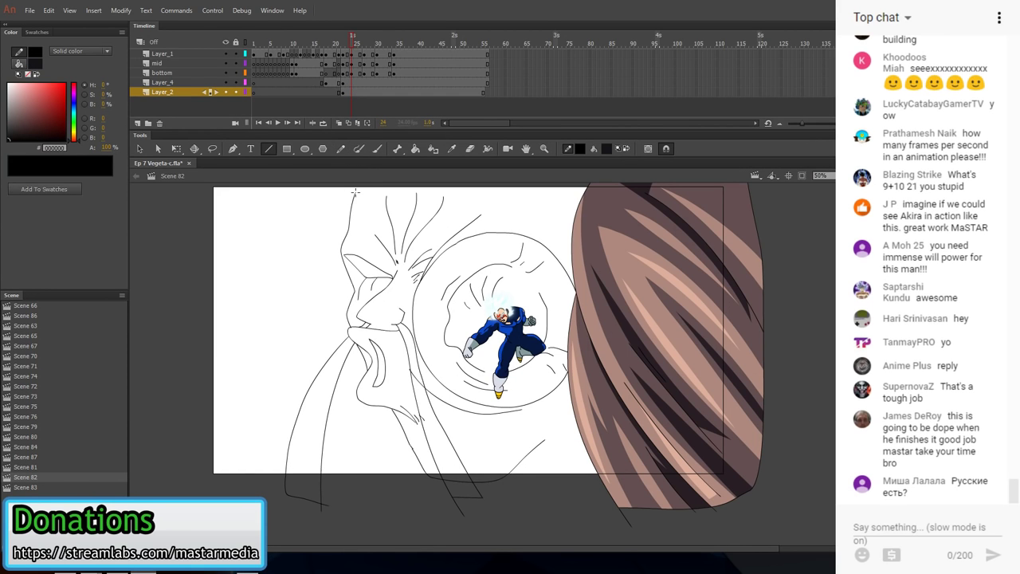
{"action": "key", "text": "y"}
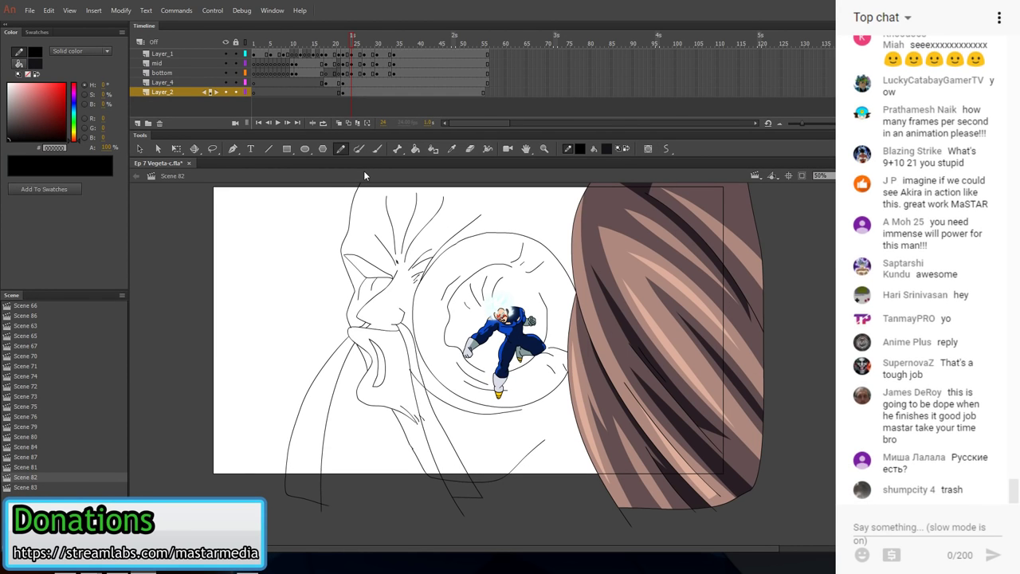
- Sketch long hair strands falling behind the giant's face with the Pencil tool, and add the horn's curved lower edge behind them
{"action": "scroll", "coordinate": [396, 278], "scroll_direction": "up", "scroll_amount": 1}
{"action": "mouse_move", "coordinate": [347, 185]}
{"action": "left_mouse_down"}
{"action": "mouse_move", "coordinate": [296, 239]}
{"action": "mouse_move", "coordinate": [263, 339]}
{"action": "mouse_move", "coordinate": [205, 397]}
{"action": "left_mouse_up"}
{"action": "left_click_drag", "start_coordinate": [200, 466], "coordinate": [257, 417]}
{"action": "left_click_drag", "start_coordinate": [317, 276], "coordinate": [233, 494]}
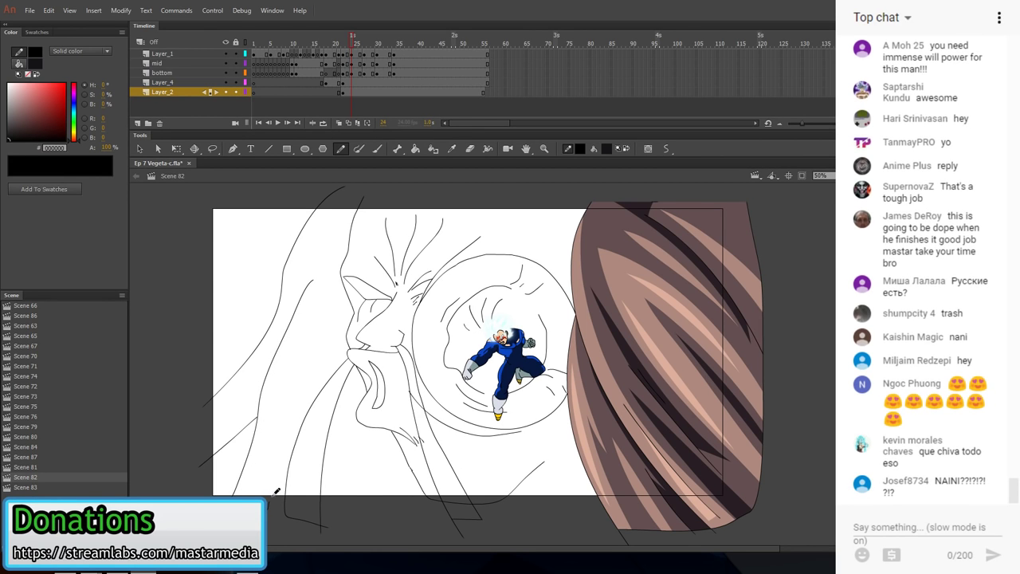
{"action": "left_click_drag", "start_coordinate": [303, 388], "coordinate": [303, 419]}
{"action": "left_click_drag", "start_coordinate": [366, 512], "coordinate": [376, 522]}
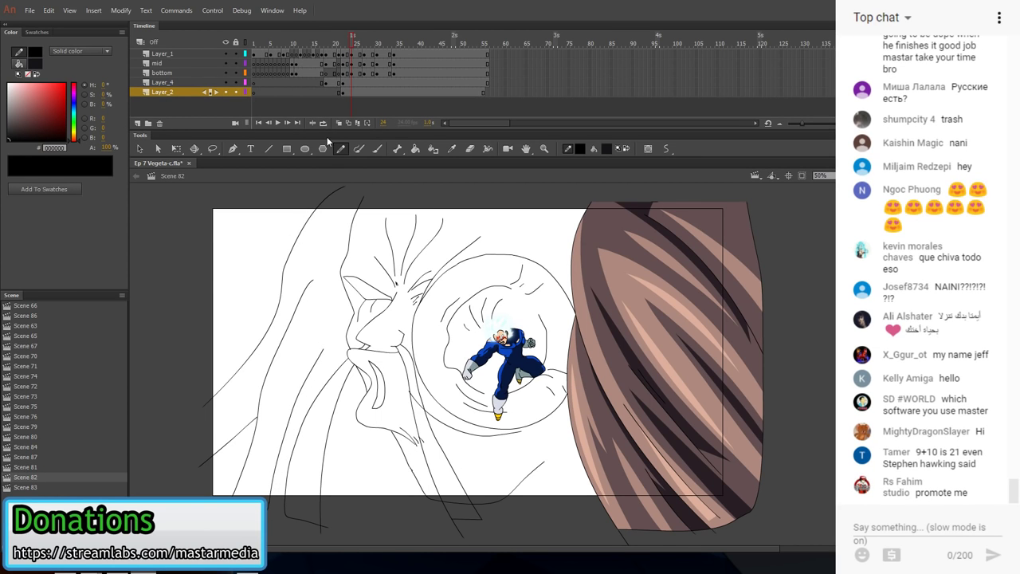
{"action": "left_click_drag", "start_coordinate": [180, 222], "coordinate": [280, 281]}
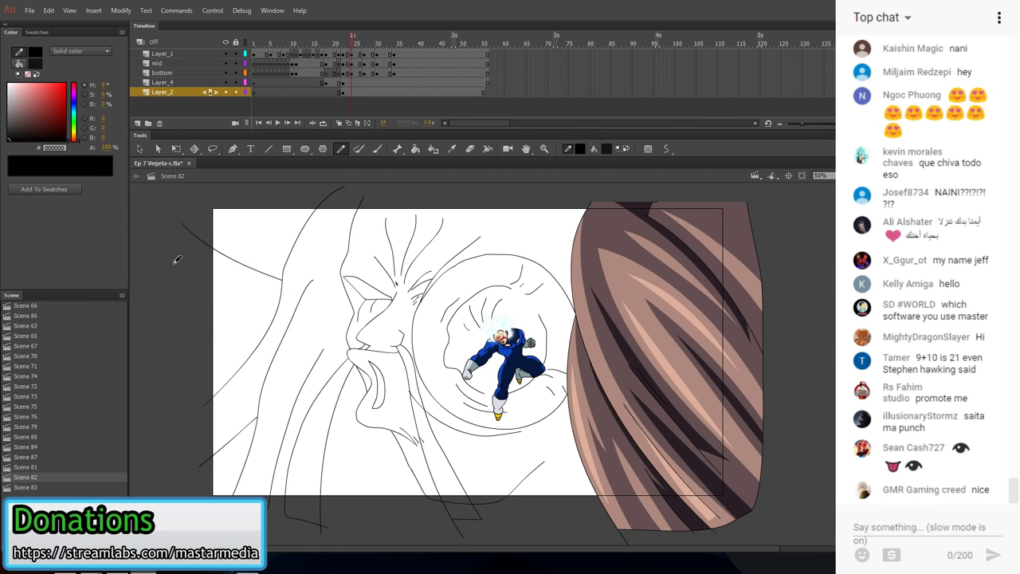
- Try closing the horn with straight end and upper lines, removing the hair line that crosses it, and undo these edits
{"action": "key", "text": "n"}
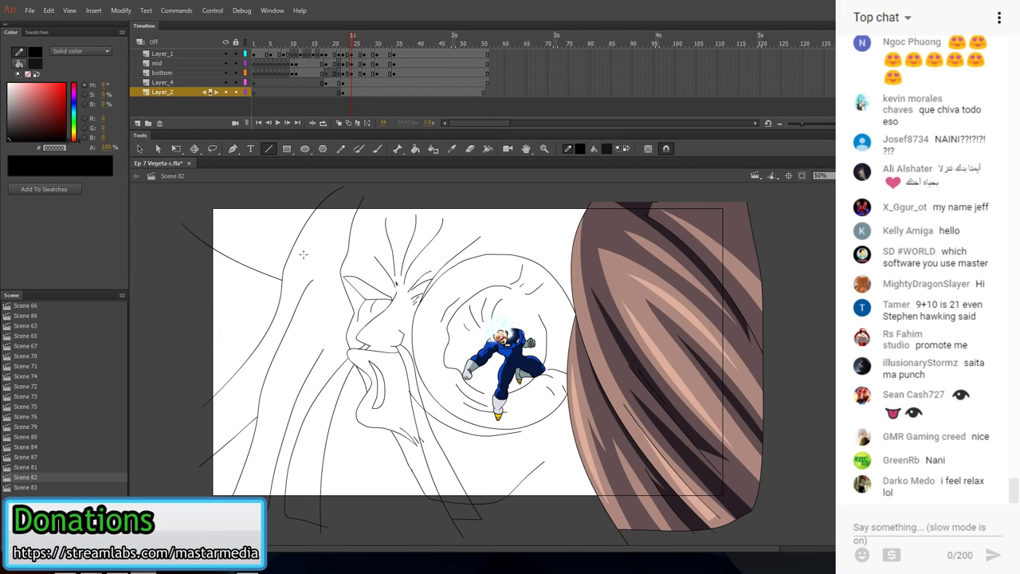
{"action": "mouse_move", "coordinate": [298, 286]}
{"action": "left_mouse_down"}
{"action": "mouse_move", "coordinate": [326, 219]}
{"action": "mouse_move", "coordinate": [269, 192]}
{"action": "left_mouse_up"}
{"action": "key", "text": "v"}
{"action": "left_click", "coordinate": [300, 234]}
{"action": "key", "text": "Delete"}
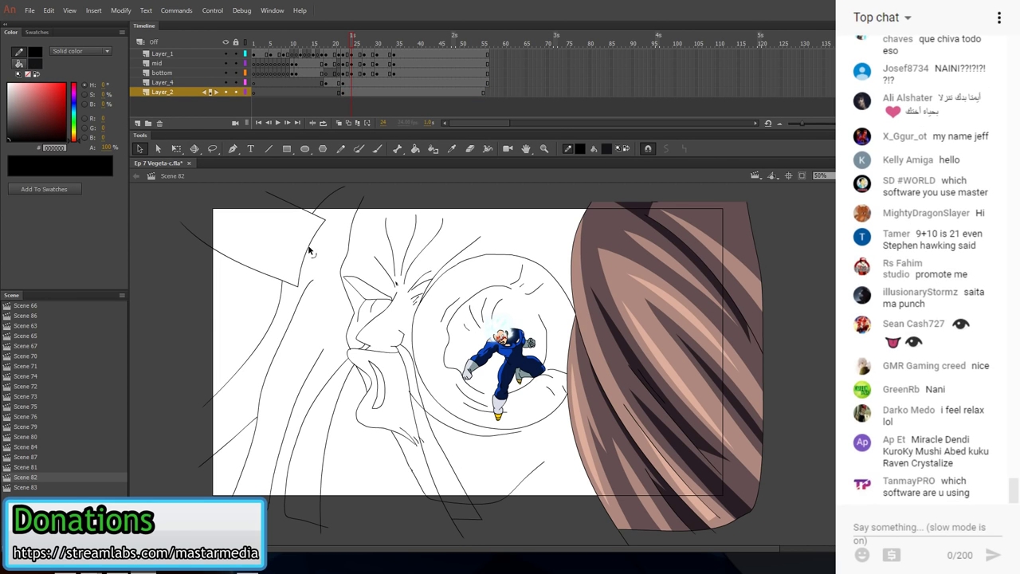
{"action": "left_click_drag", "start_coordinate": [310, 243], "coordinate": [316, 246]}
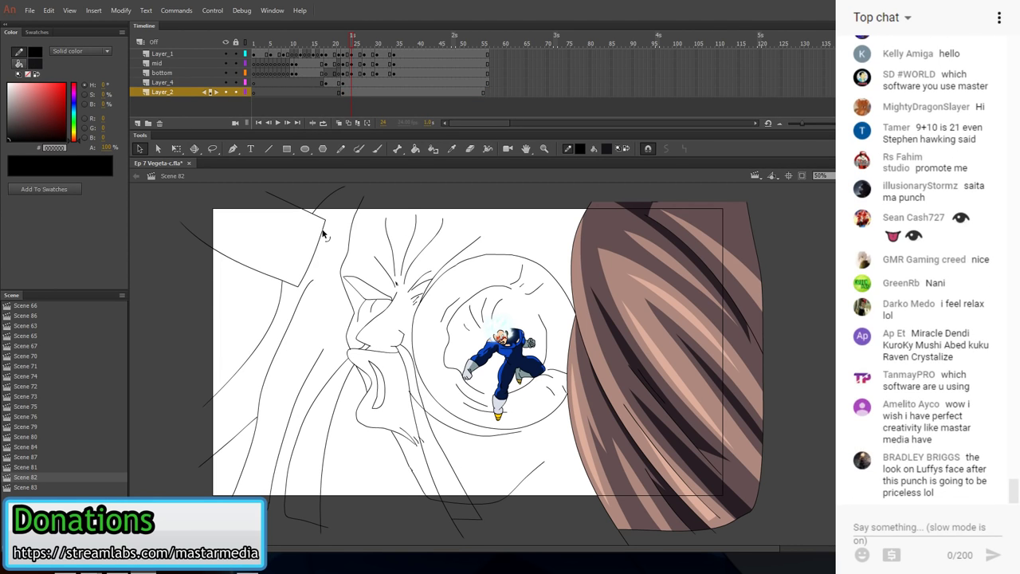
{"action": "key", "text": "ctrl+z"}
{"action": "key", "text": "ctrl+z"}
{"action": "key", "text": "ctrl+z"}
- Sketch the horn's upper edge with the Pencil tool, and delete the straight end line and the overshoot past the hair outline
{"action": "key", "text": "y"}
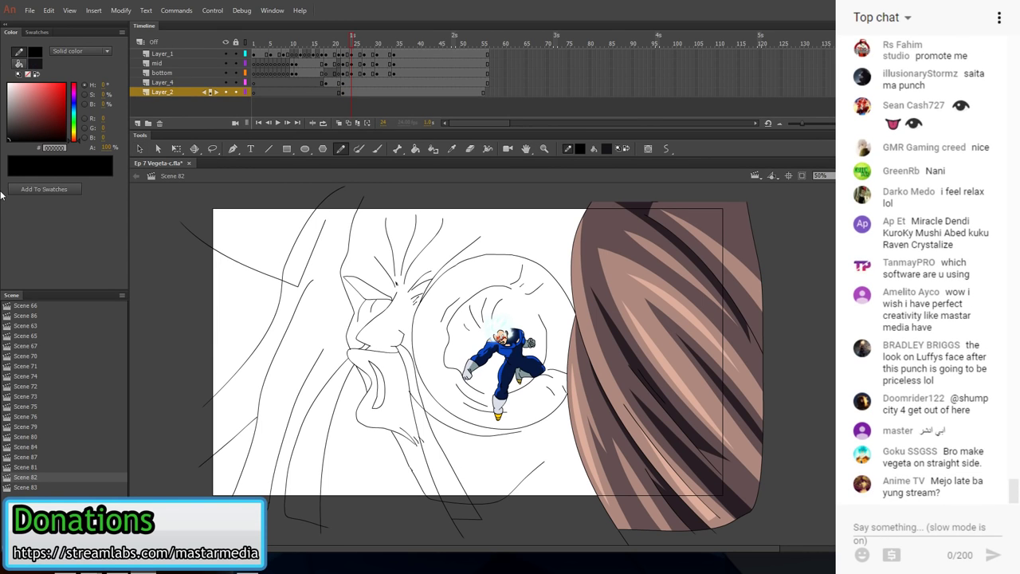
{"action": "left_click_drag", "start_coordinate": [326, 218], "coordinate": [290, 194]}
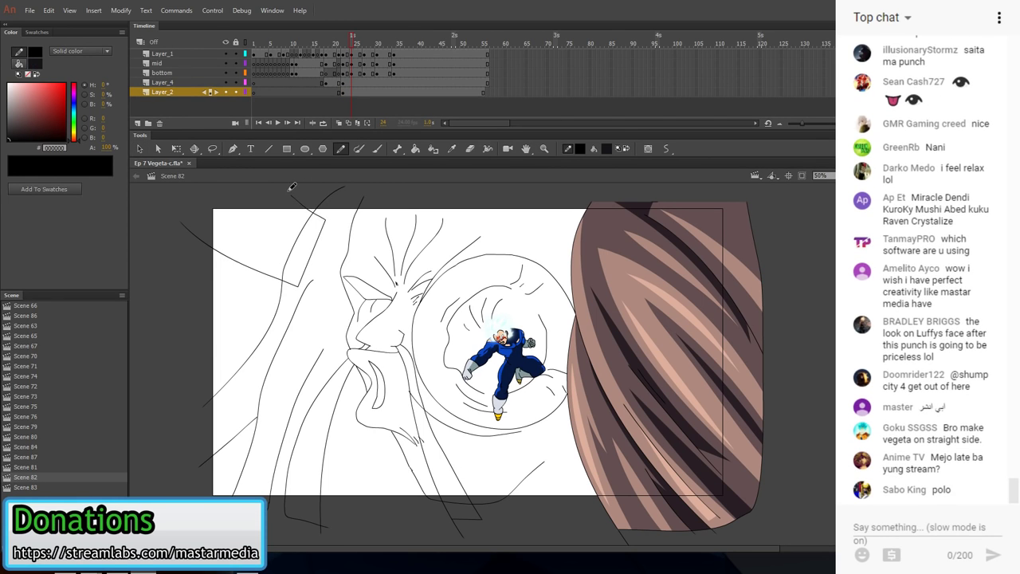
{"action": "key", "text": "v"}
{"action": "left_click_drag", "start_coordinate": [317, 242], "coordinate": [317, 231]}
{"action": "key", "text": "Delete"}
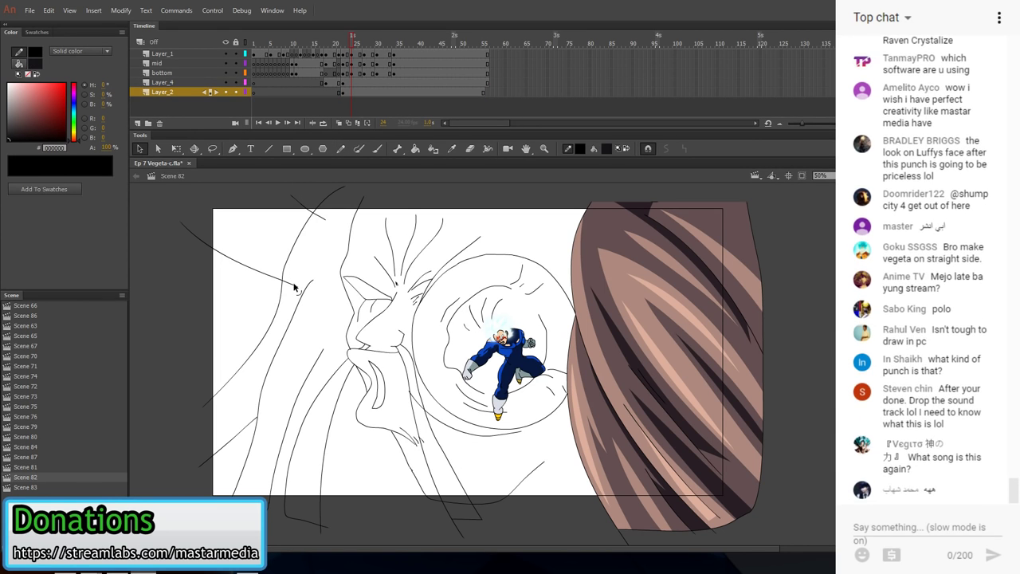
{"action": "scroll", "coordinate": [293, 286], "scroll_direction": "down", "scroll_amount": 3}
{"action": "scroll", "coordinate": [375, 383], "scroll_direction": "up", "scroll_amount": 2}
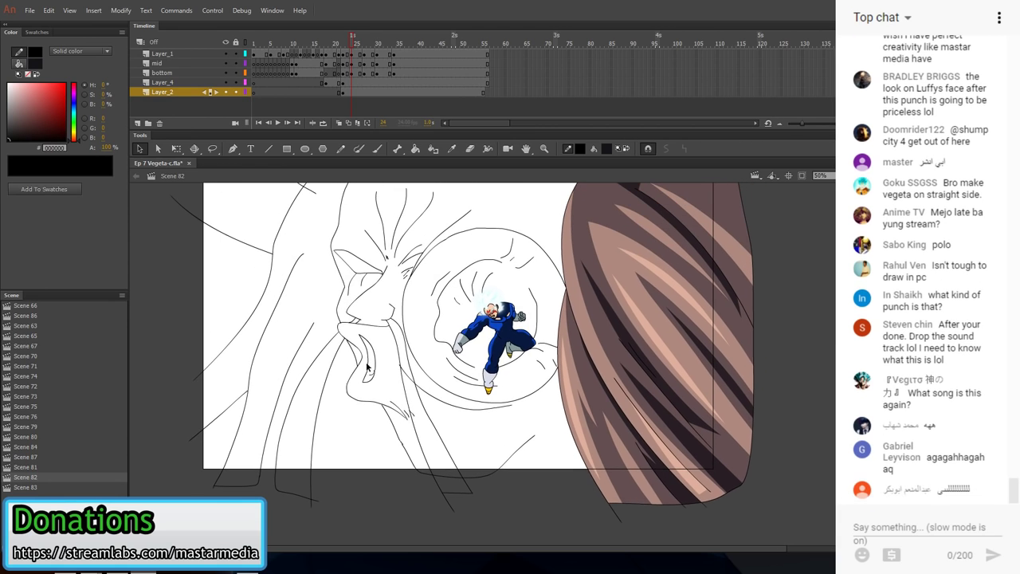
{"action": "scroll", "coordinate": [328, 295], "scroll_direction": "up", "scroll_amount": 2}
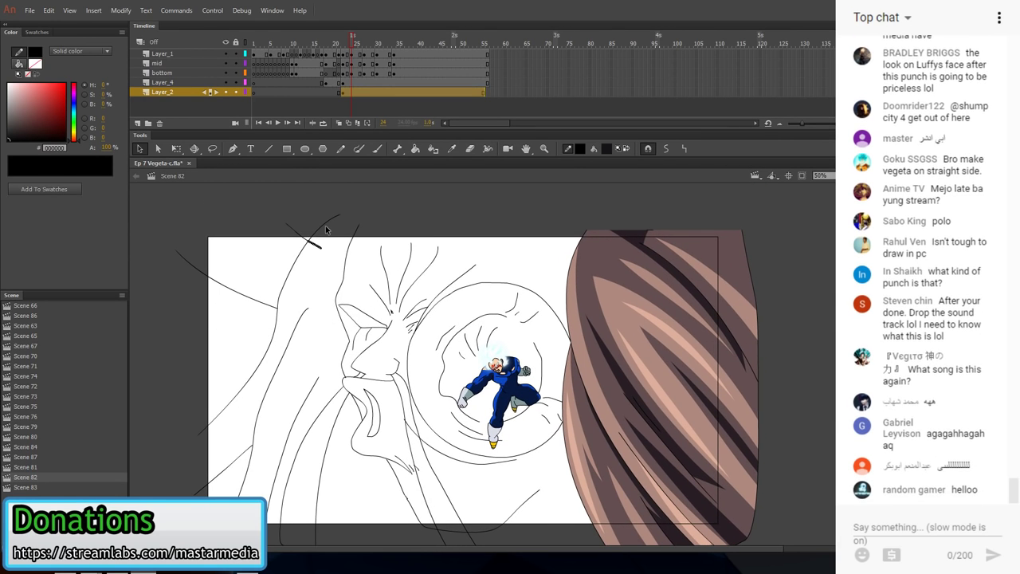
- Close the horn's outer end and draw a straight line from it above the stage across to the giant's arm
{"action": "key", "text": "n"}
{"action": "left_click_drag", "start_coordinate": [176, 233], "coordinate": [580, 236]}
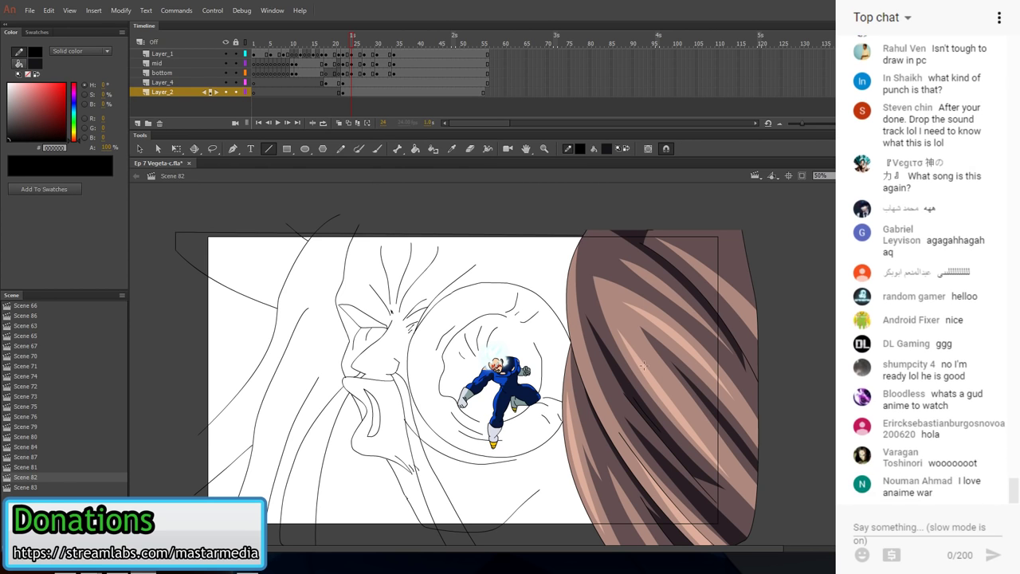
{"action": "left_click_drag", "start_coordinate": [563, 374], "coordinate": [532, 345]}
- Check the beard at frame 19, try sketching strokes beneath the chin at frame 24, and undo them
{"action": "key", "text": "shift+y"}
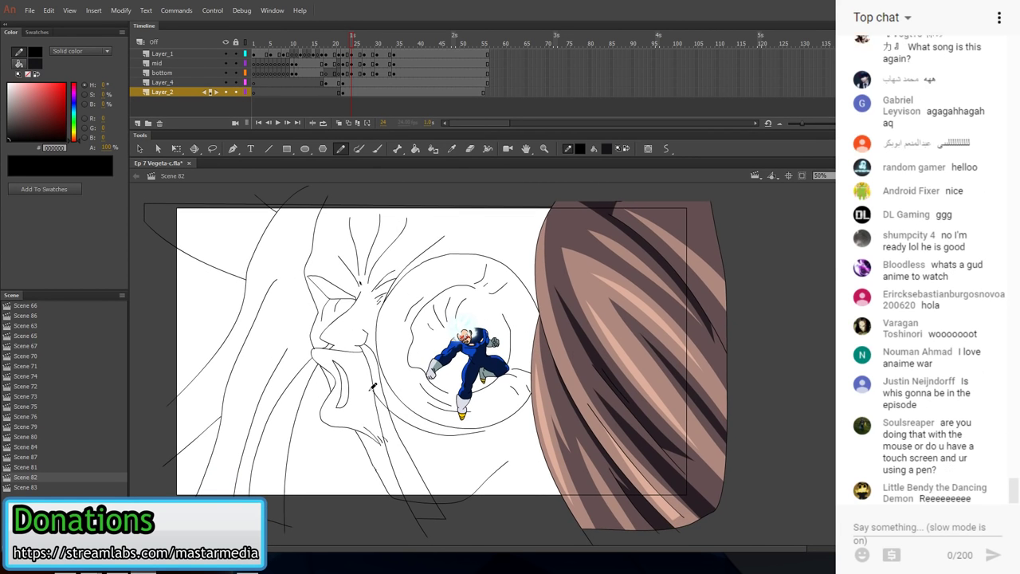
{"action": "left_click", "coordinate": [329, 92]}
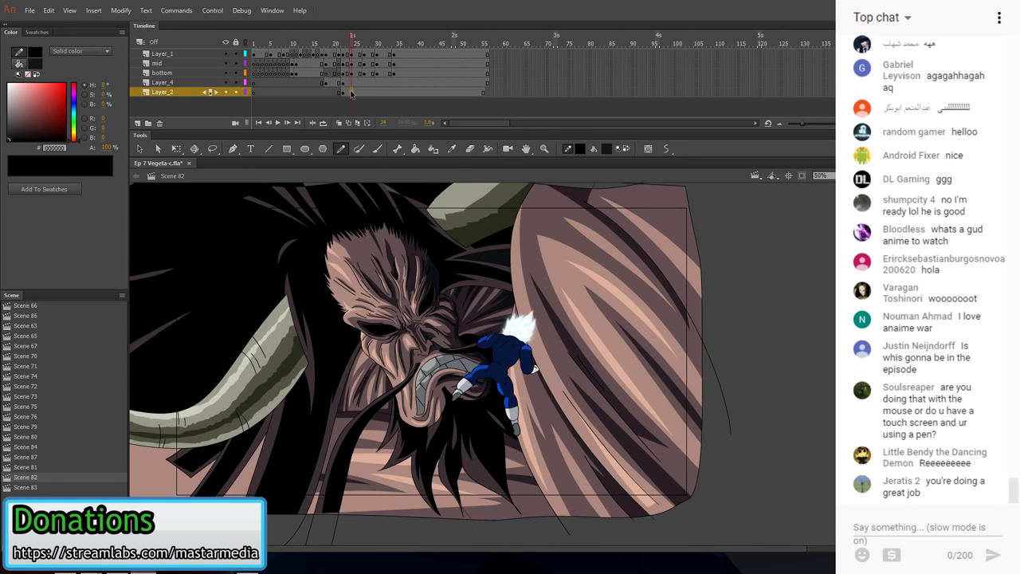
{"action": "left_click", "coordinate": [350, 93]}
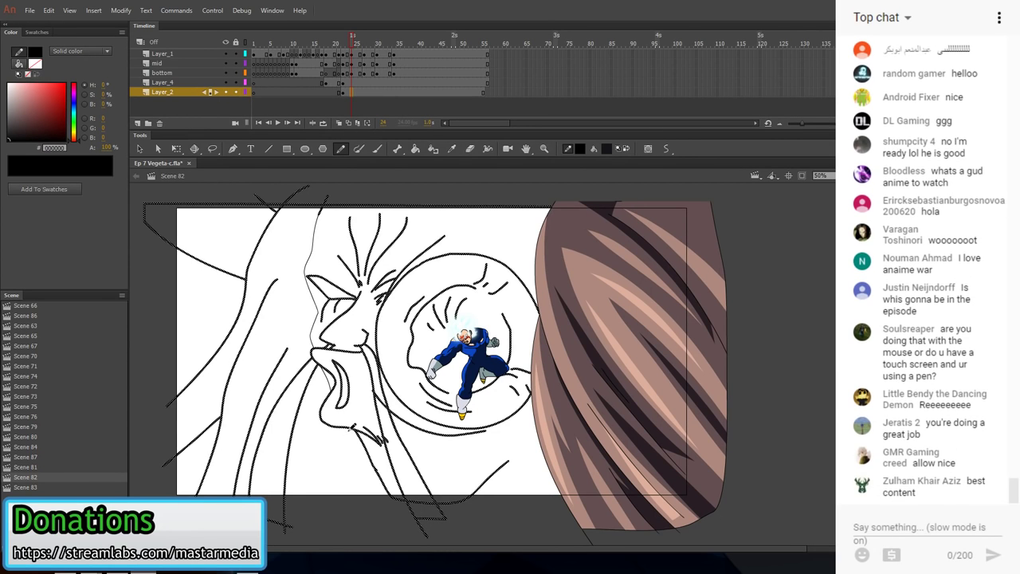
{"action": "mouse_move", "coordinate": [337, 451]}
{"action": "left_mouse_down"}
{"action": "mouse_move", "coordinate": [303, 503]}
{"action": "mouse_move", "coordinate": [330, 466]}
{"action": "left_mouse_up"}
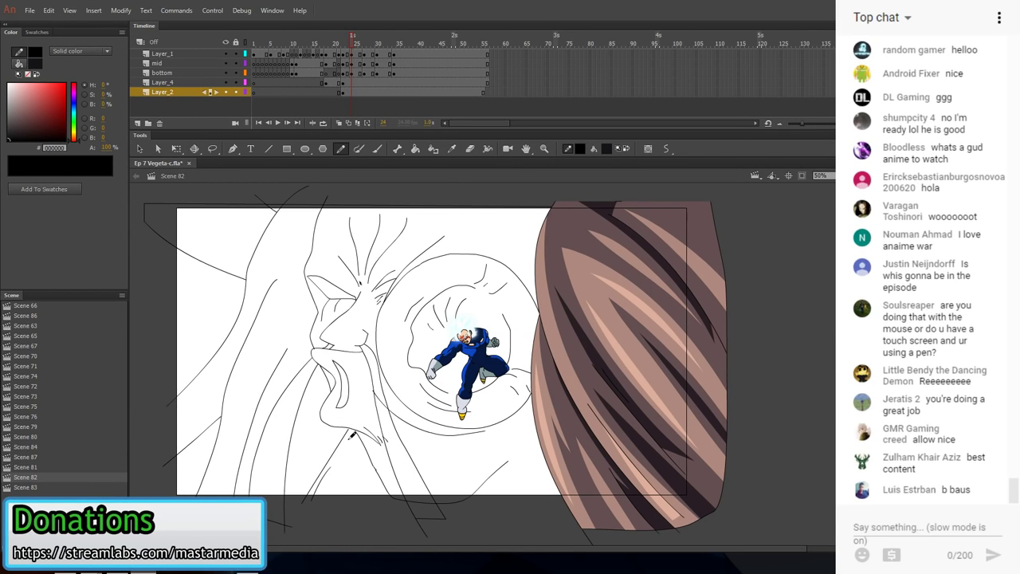
{"action": "key", "text": "ctrl+z"}
{"action": "key", "text": "ctrl+z"}
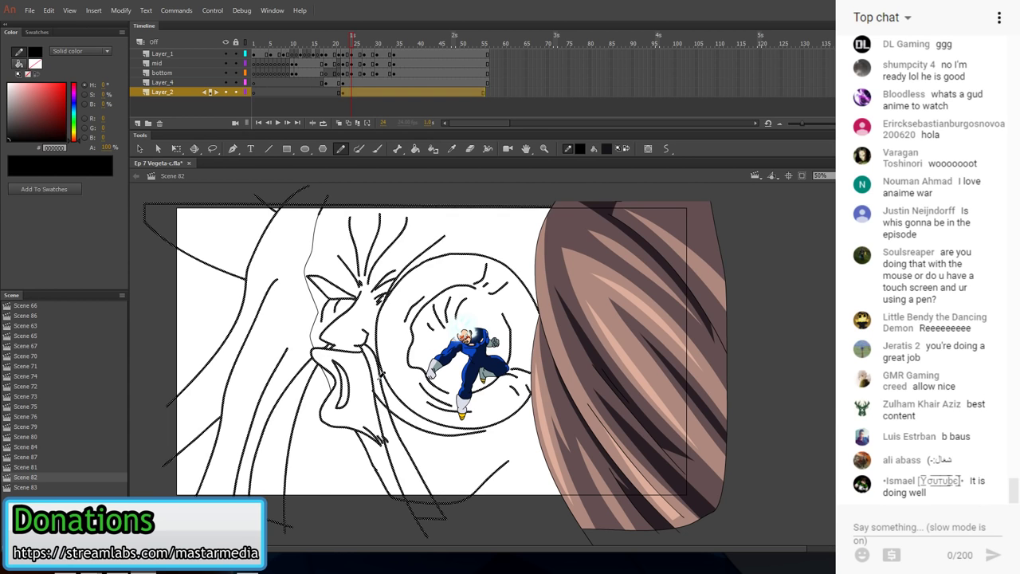
- Sketch neck and shoulder lines below the jaw, and delete the stray circle segments that cross the moustache strand
{"action": "left_click", "coordinate": [350, 462]}
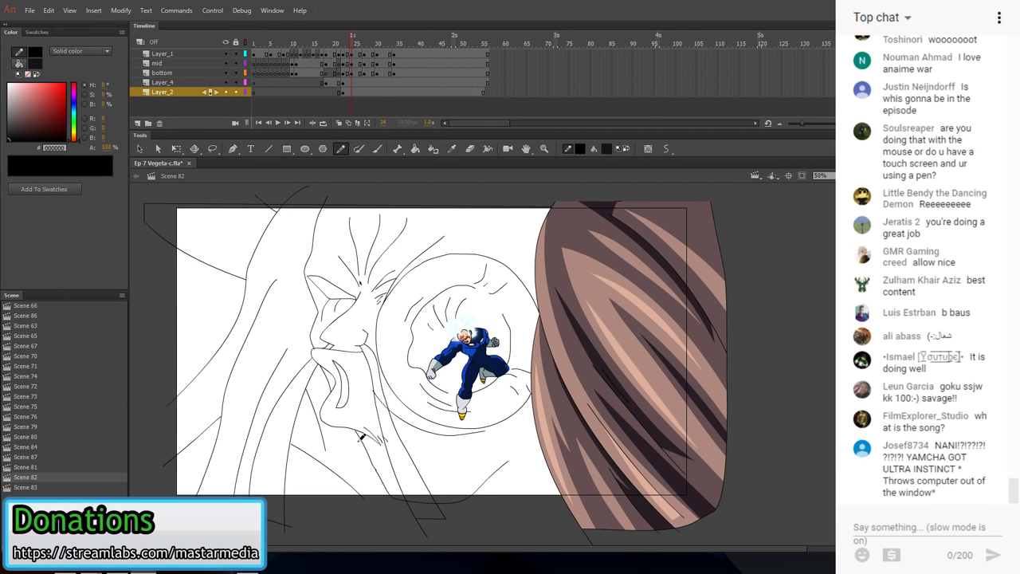
{"action": "key", "text": "e"}
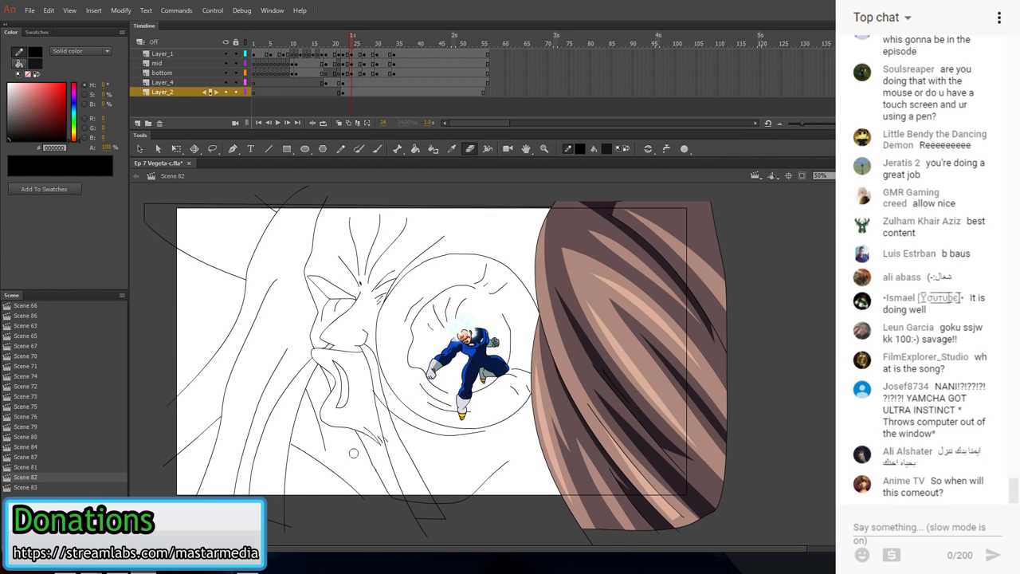
{"action": "key", "text": "v"}
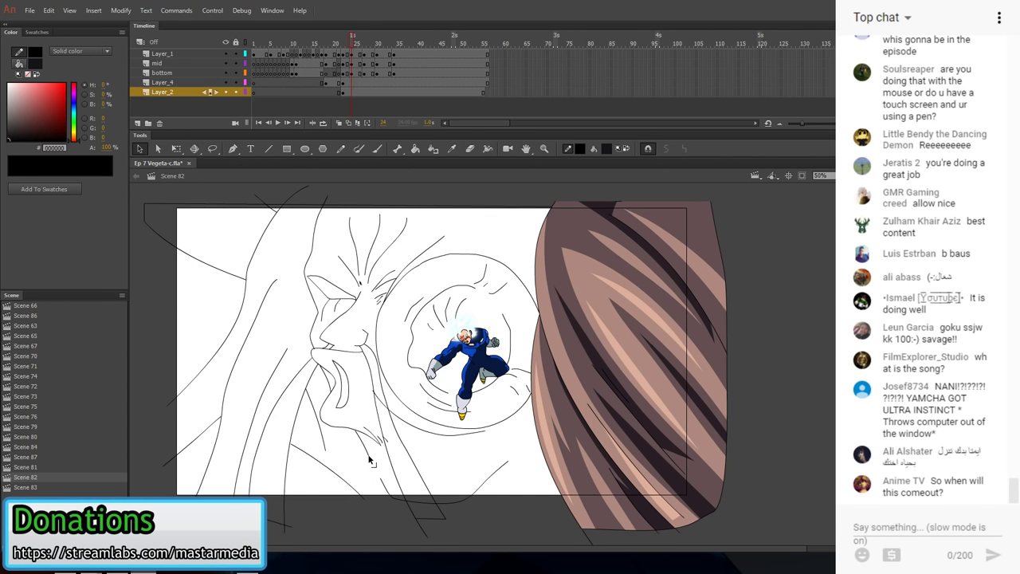
{"action": "left_click", "coordinate": [382, 403]}
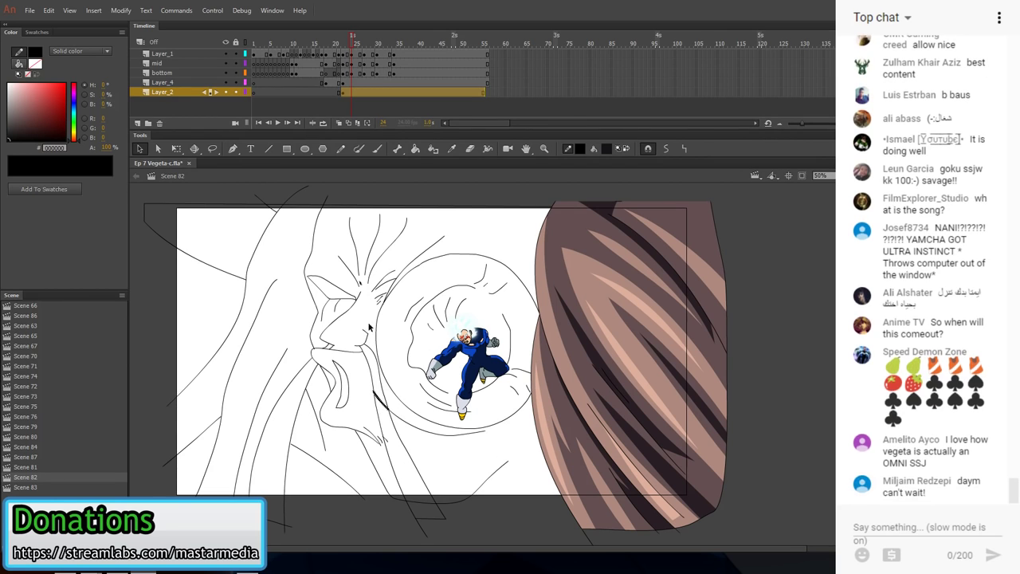
{"action": "left_click", "coordinate": [373, 373]}
{"action": "left_click", "coordinate": [372, 391]}
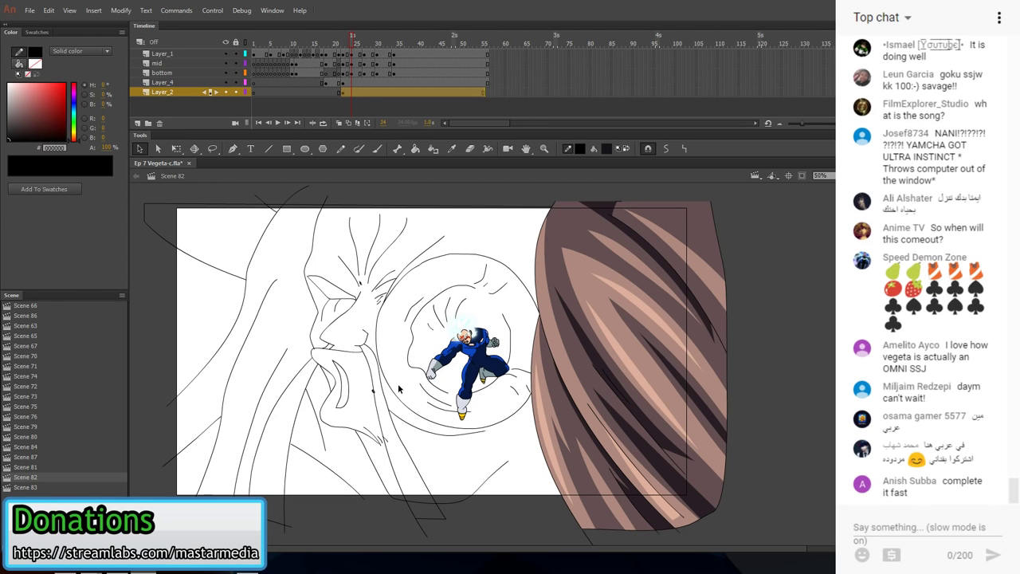
{"action": "key", "text": "Delete"}
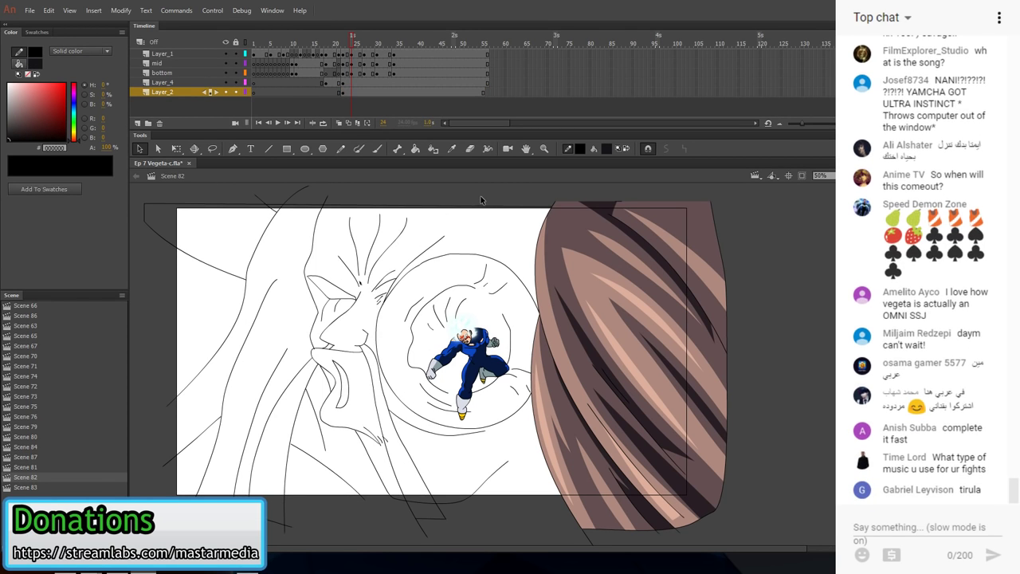
- Extend the curved body line beneath the circle until it meets the giant's arm, using the Line tool
{"action": "key", "text": "y"}
{"action": "key", "text": "n"}
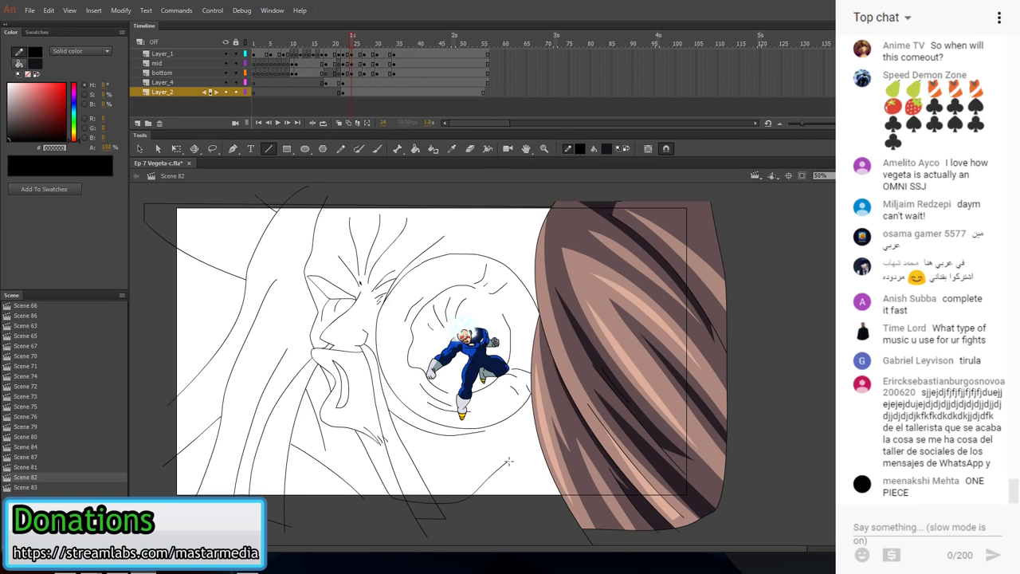
{"action": "left_click_drag", "start_coordinate": [536, 429], "coordinate": [537, 396]}
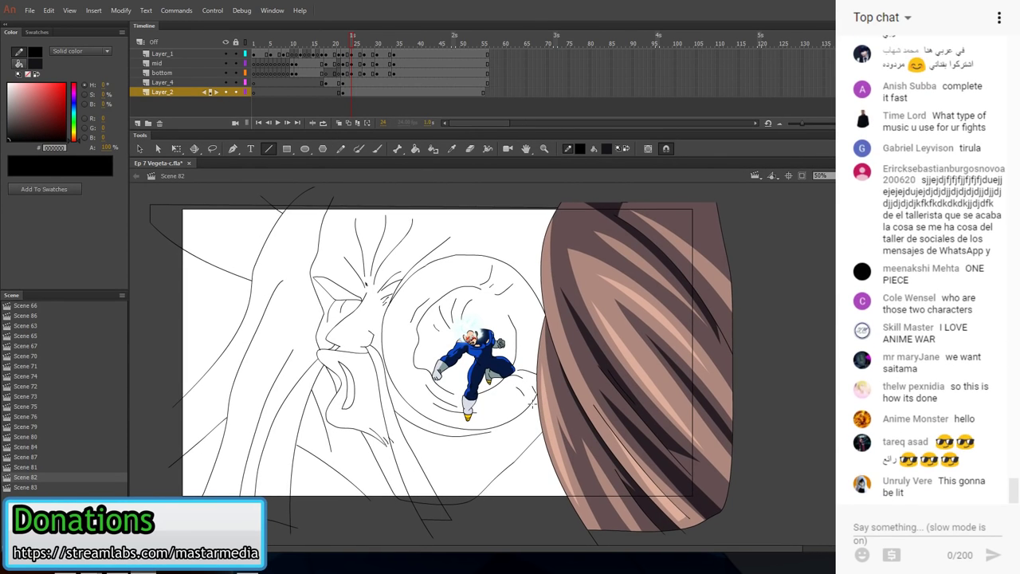
- Draw another edge down the narrow hair strand beside the moustache so it follows the strand to the stage's lower edge
{"action": "left_click_drag", "start_coordinate": [290, 353], "coordinate": [264, 427]}
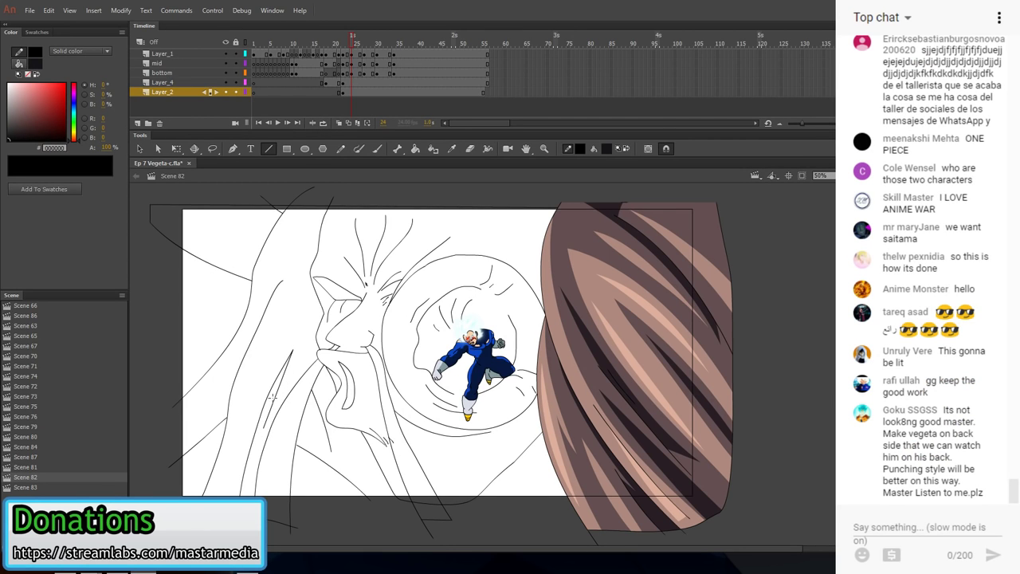
{"action": "key", "text": "v"}
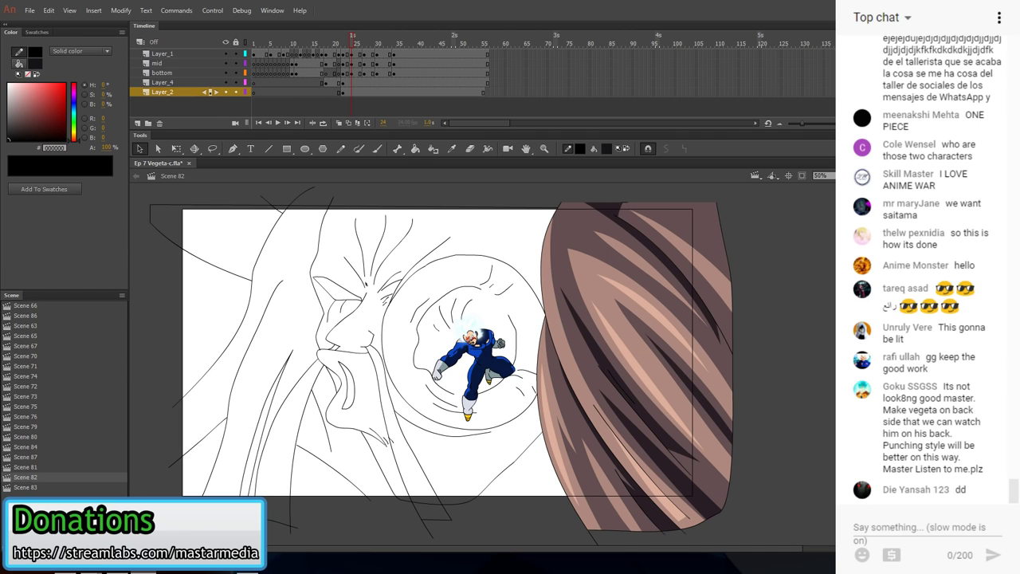
{"action": "key", "text": "y"}
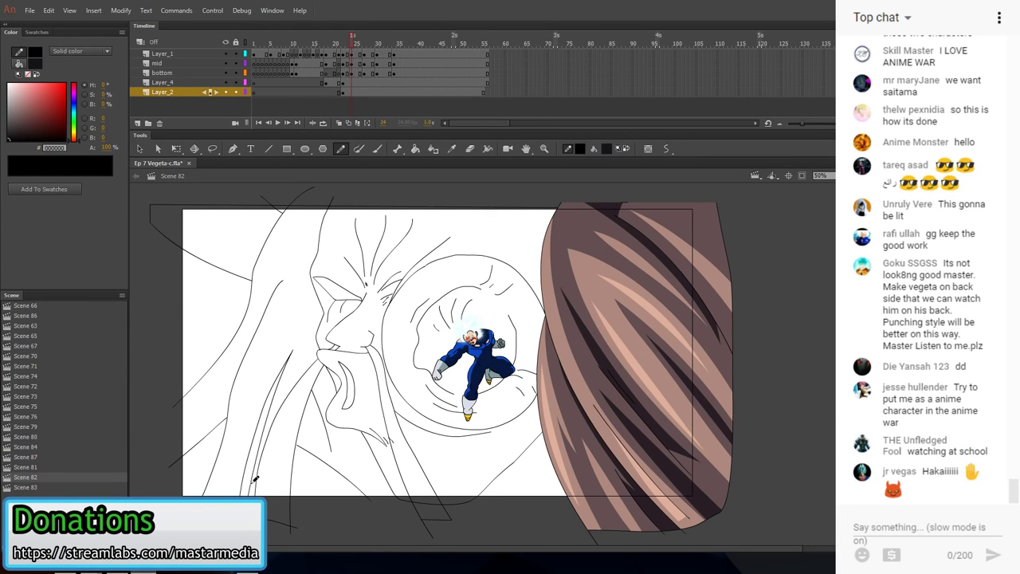
- Fill the giant's eye shape with black using the Paint Bucket, adjusting its gap-closing option so the open outline accepts the fill
{"action": "left_click", "coordinate": [603, 148]}
{"action": "left_click", "coordinate": [642, 212]}
{"action": "left_click", "coordinate": [415, 148]}
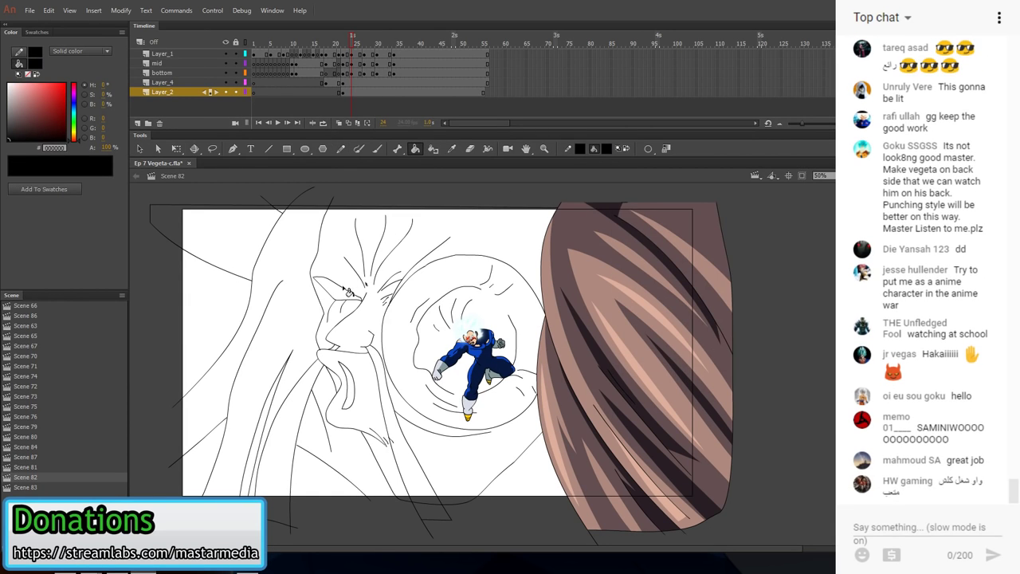
{"action": "left_click", "coordinate": [651, 149]}
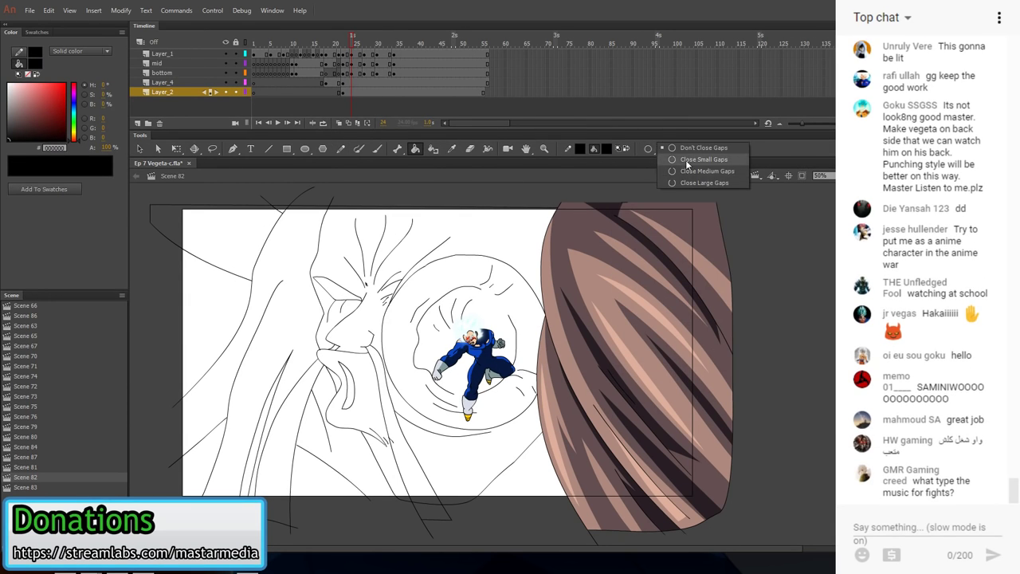
{"action": "left_click", "coordinate": [685, 159]}
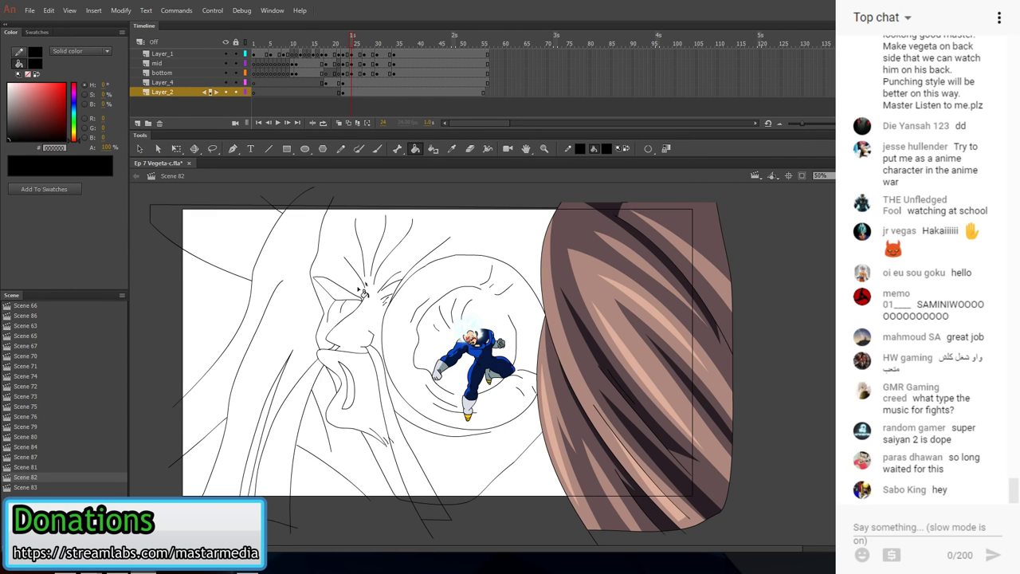
{"action": "left_click", "coordinate": [648, 149]}
{"action": "left_click", "coordinate": [637, 168]}
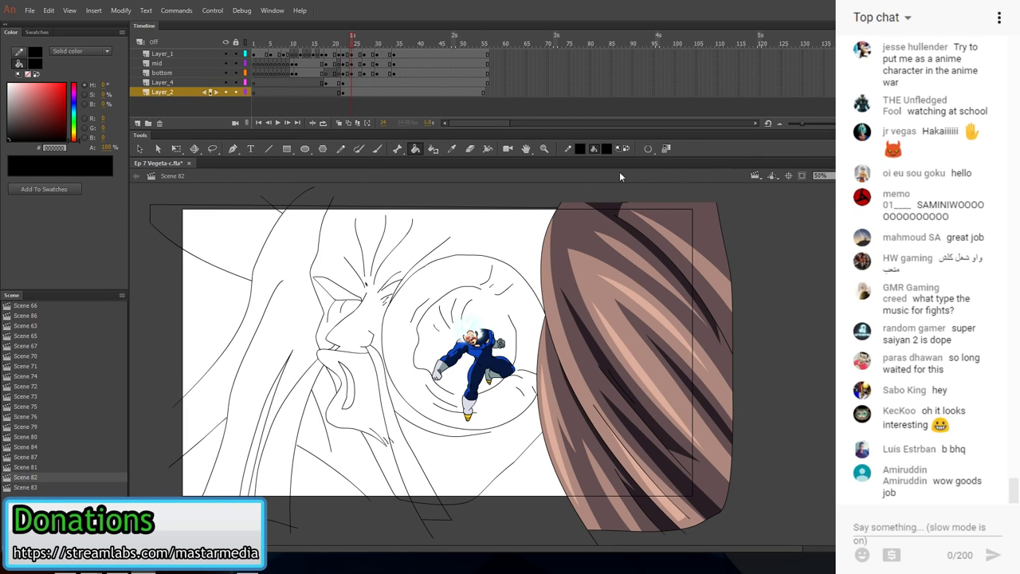
{"action": "left_click", "coordinate": [349, 294]}
- Sample the skin tone AD897E from the giant's arm and fill the circle and the mouth and chin area with it
{"action": "left_click", "coordinate": [606, 149]}
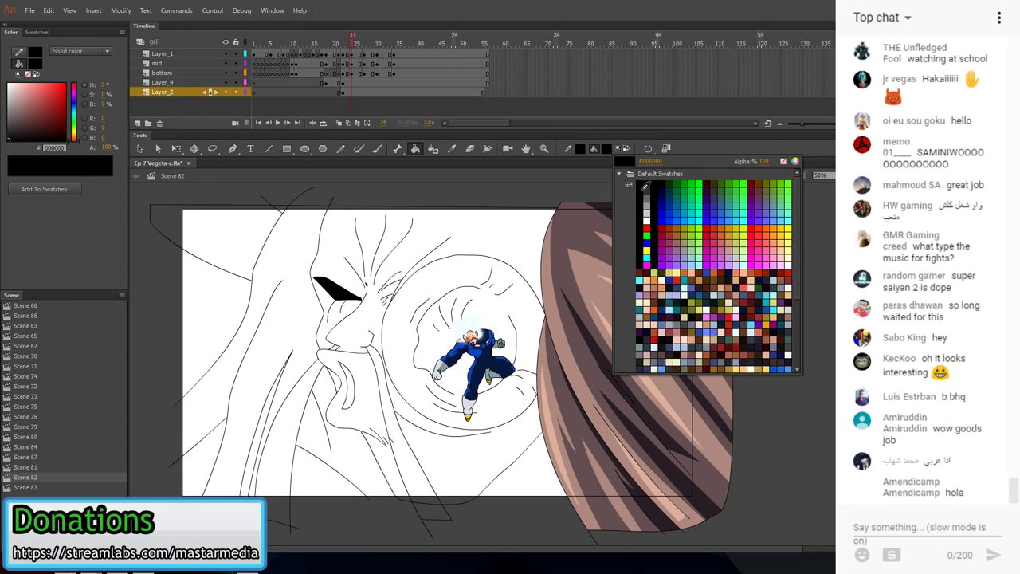
{"action": "left_click", "coordinate": [638, 191]}
{"action": "left_click", "coordinate": [647, 149]}
{"action": "left_click", "coordinate": [682, 170]}
{"action": "key", "text": "v"}
{"action": "left_click", "coordinate": [451, 148]}
{"action": "left_click", "coordinate": [605, 276]}
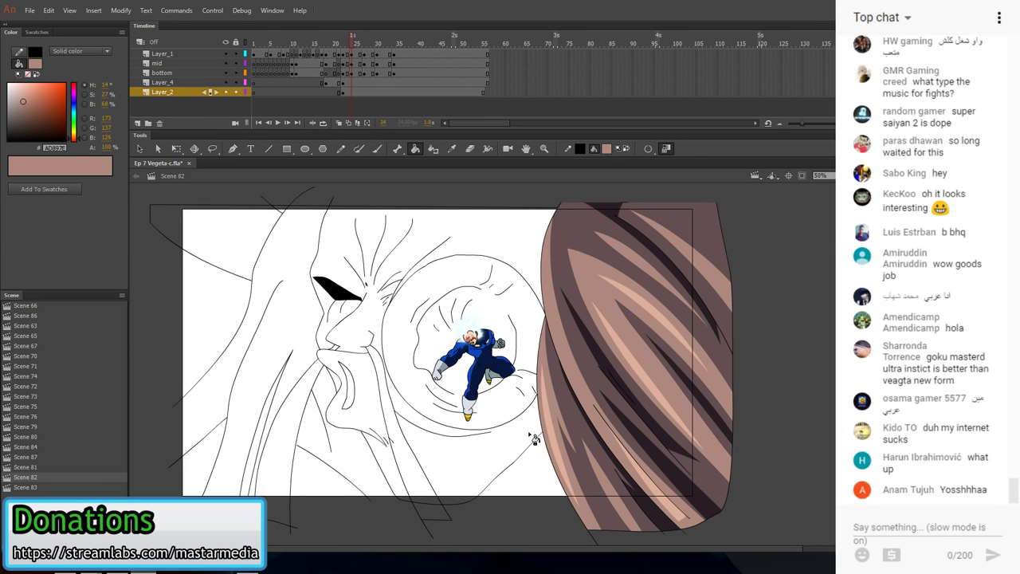
{"action": "left_click", "coordinate": [647, 149]}
{"action": "left_click", "coordinate": [705, 170]}
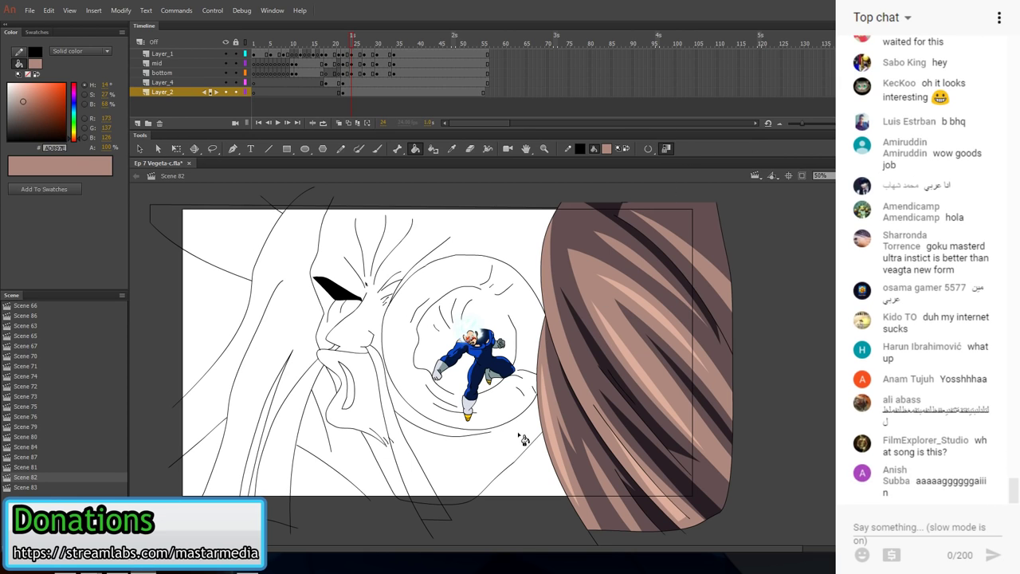
{"action": "left_click", "coordinate": [524, 402]}
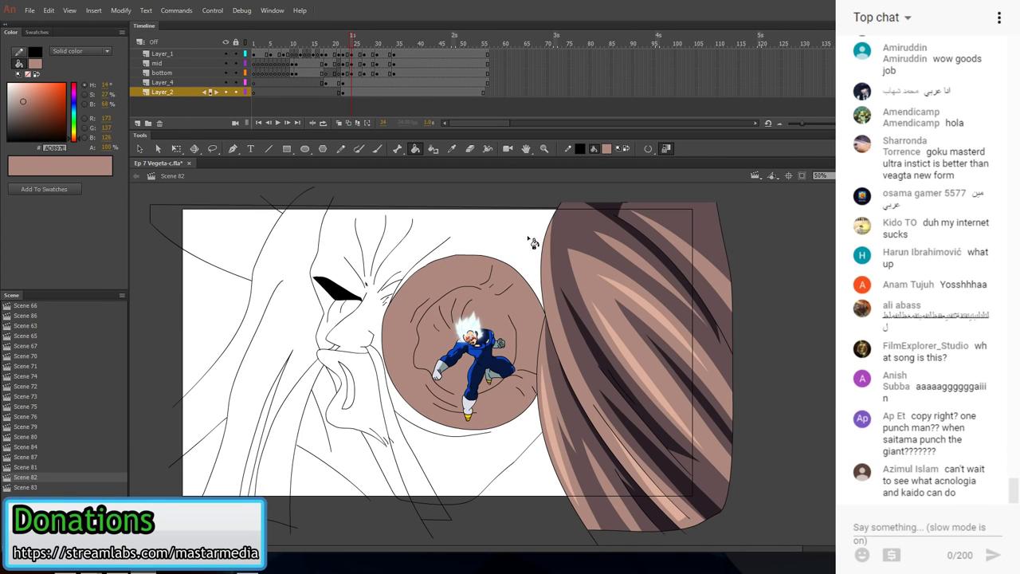
{"action": "left_click", "coordinate": [368, 382]}
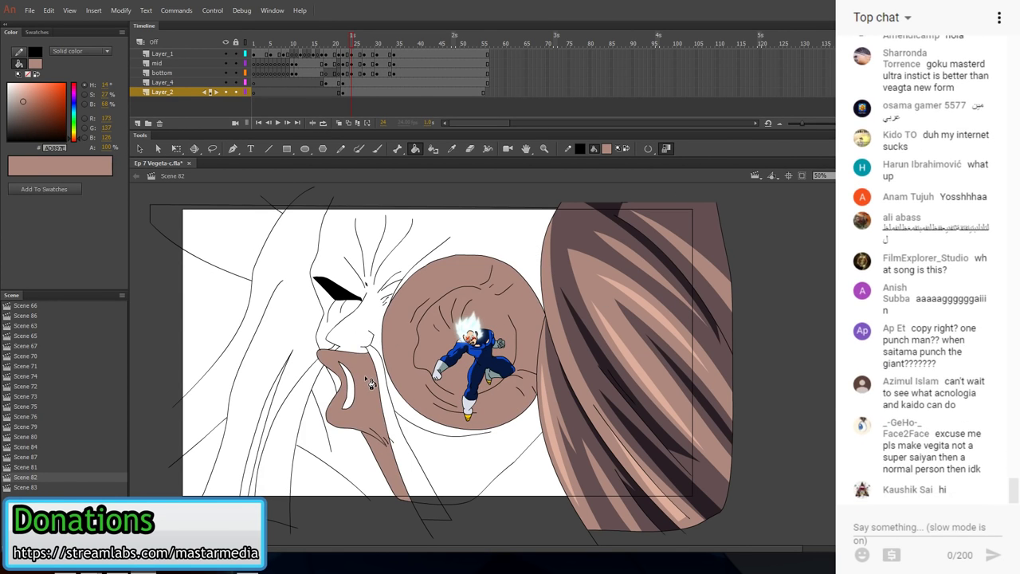
- Hide the layers above Layer_2 and close the face outline behind the arm with straight lines
{"action": "scroll", "coordinate": [525, 281], "scroll_direction": "up", "scroll_amount": 2}
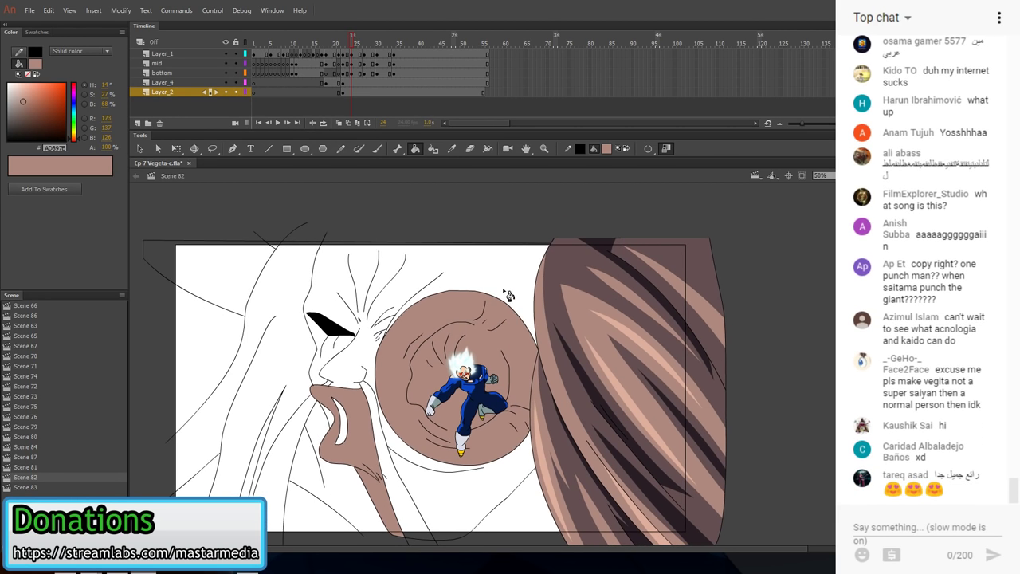
{"action": "left_click", "coordinate": [225, 42]}
{"action": "left_click", "coordinate": [225, 92]}
{"action": "key", "text": "n"}
{"action": "mouse_move", "coordinate": [537, 462]}
{"action": "left_mouse_down"}
{"action": "mouse_move", "coordinate": [586, 411]}
{"action": "mouse_move", "coordinate": [576, 239]}
{"action": "mouse_move", "coordinate": [585, 241]}
{"action": "mouse_move", "coordinate": [546, 232]}
{"action": "left_mouse_up"}
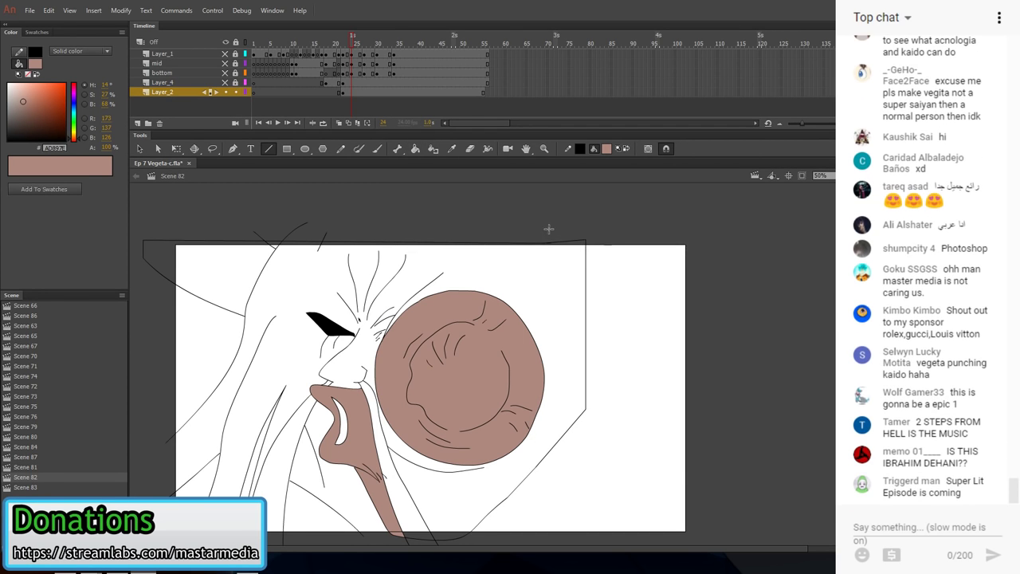
{"action": "left_click", "coordinate": [415, 148]}
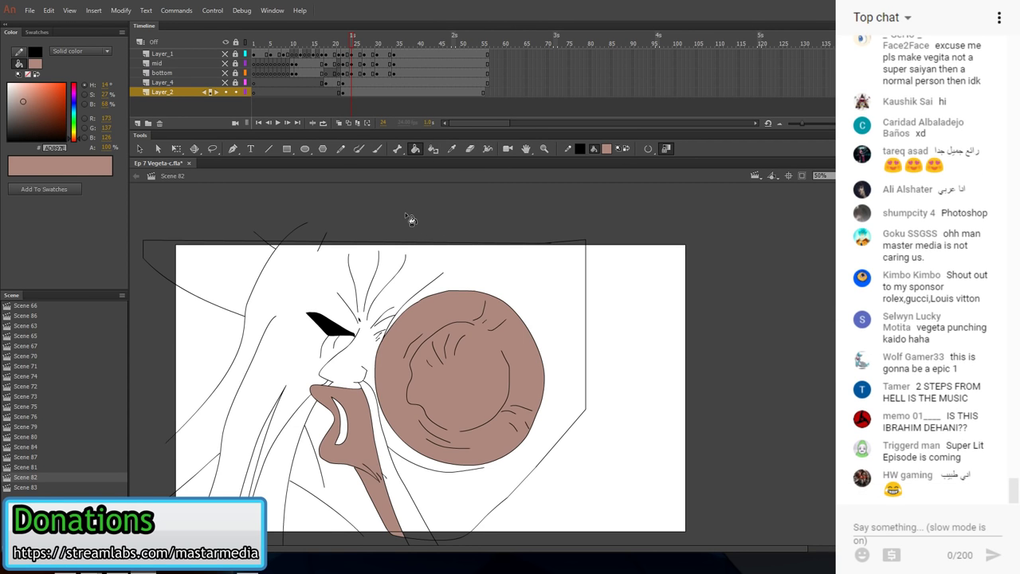
- Hide Layer_2 to isolate the face profile line on Layer_4, and unlock Layer_4
{"action": "left_click", "coordinate": [226, 83]}
{"action": "left_click", "coordinate": [226, 83]}
{"action": "left_click", "coordinate": [226, 82]}
{"action": "key", "text": "e"}
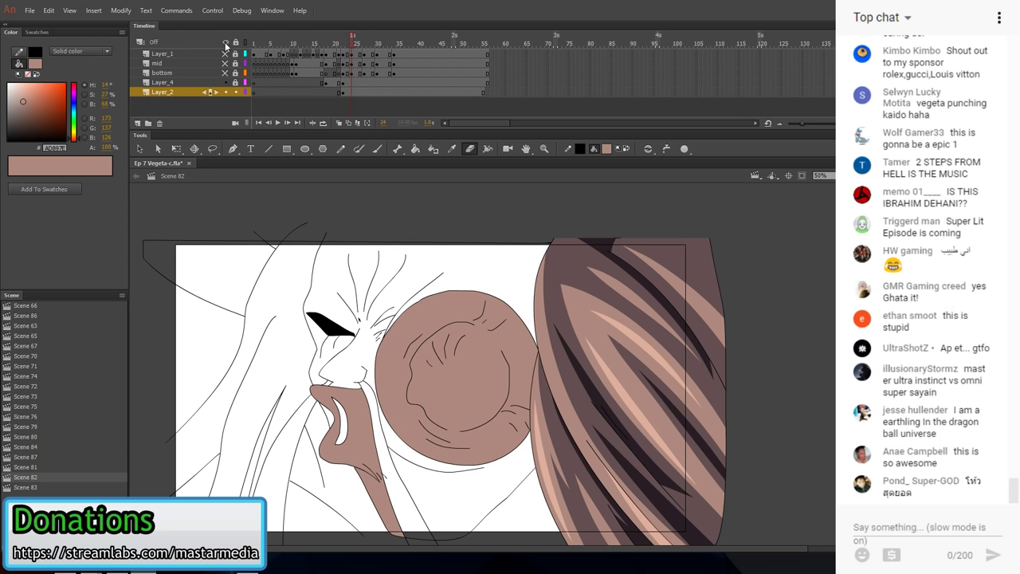
{"action": "left_click", "coordinate": [225, 43]}
{"action": "left_click", "coordinate": [226, 83]}
{"action": "left_click", "coordinate": [237, 83]}
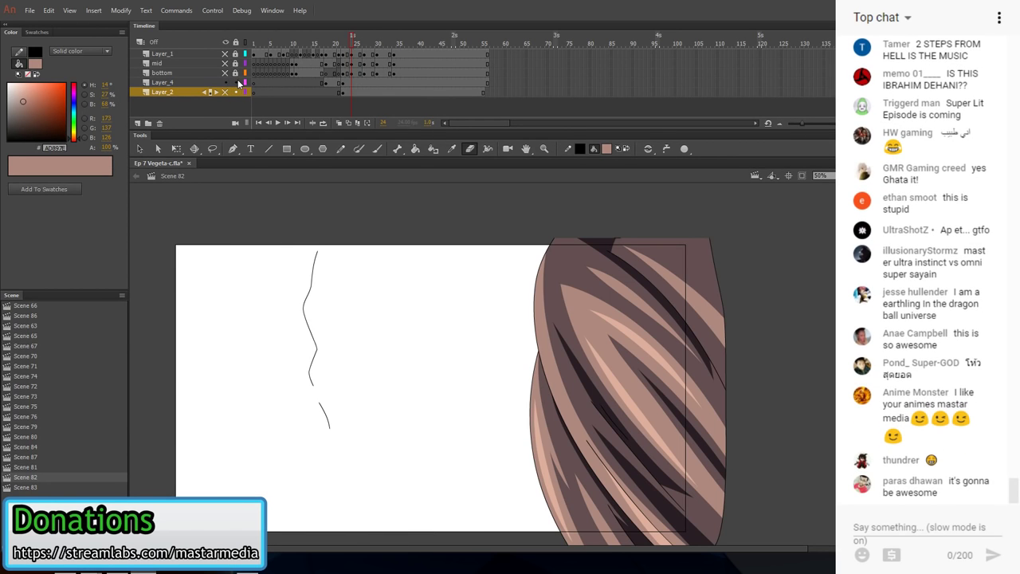
- Move the face profile line from Layer_4 to the same place on Layer_2 at frame 22, and fill the face with the skin tone
{"action": "key", "text": "v"}
{"action": "left_click_drag", "start_coordinate": [273, 224], "coordinate": [378, 473]}
{"action": "left_click", "coordinate": [49, 11]}
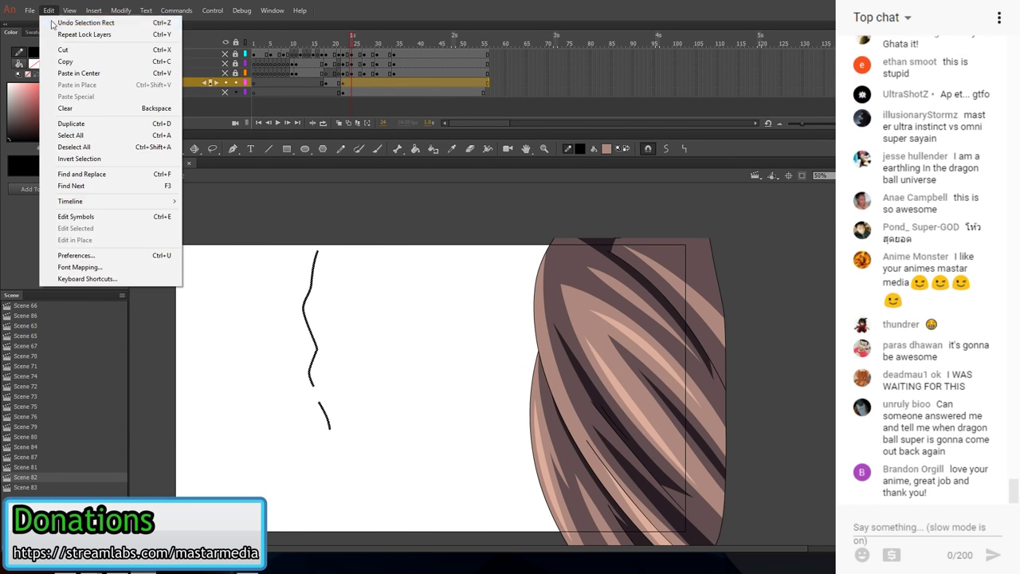
{"action": "left_click", "coordinate": [61, 48]}
{"action": "left_click", "coordinate": [226, 93]}
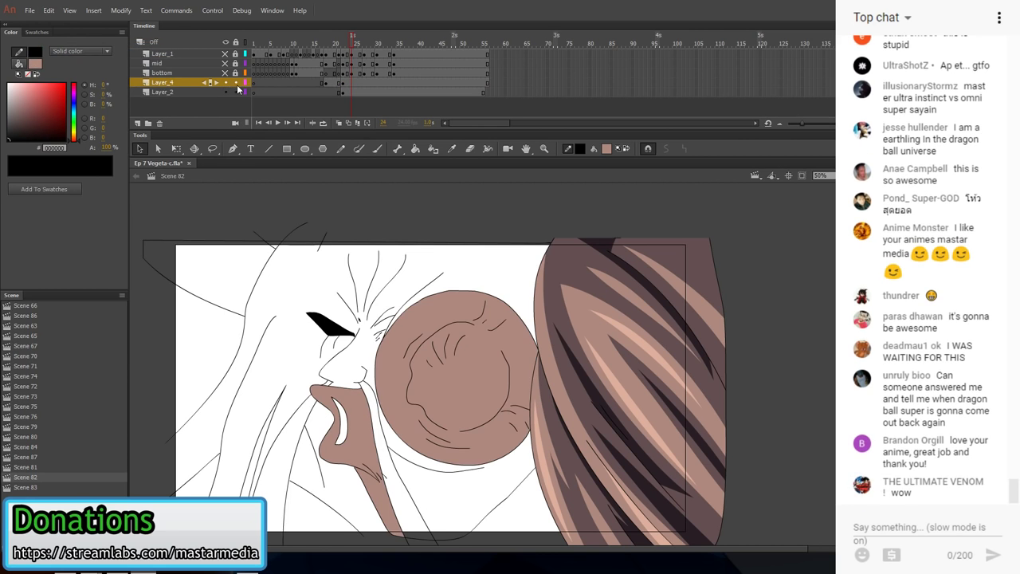
{"action": "left_click", "coordinate": [343, 91]}
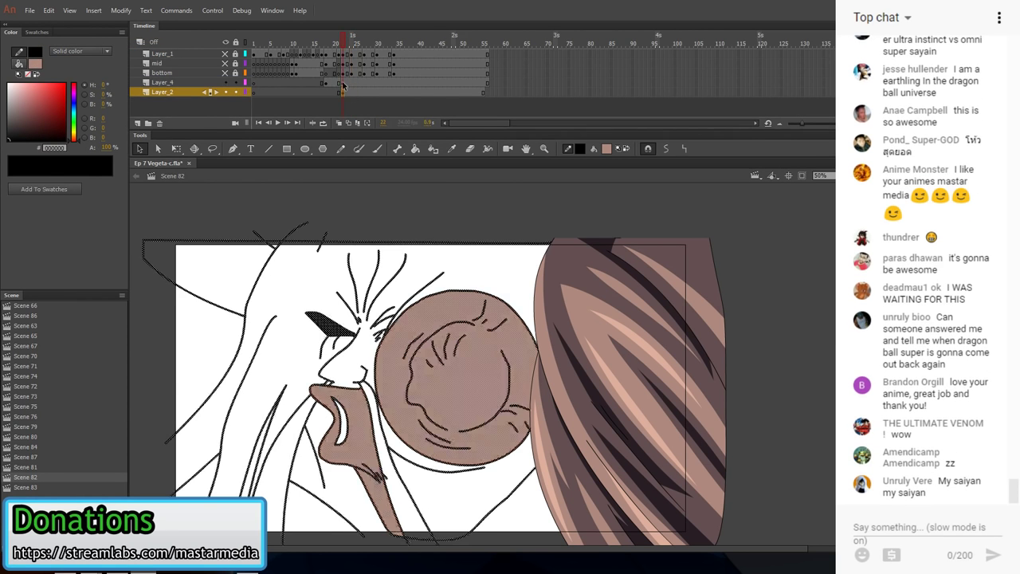
{"action": "left_click", "coordinate": [49, 11]}
{"action": "left_click", "coordinate": [78, 72]}
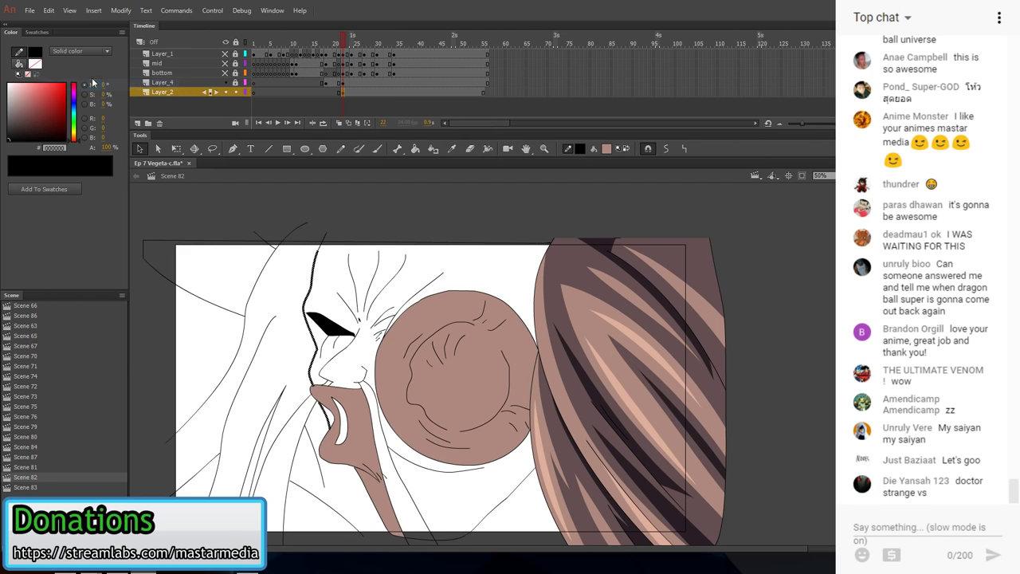
{"action": "left_click", "coordinate": [438, 276]}
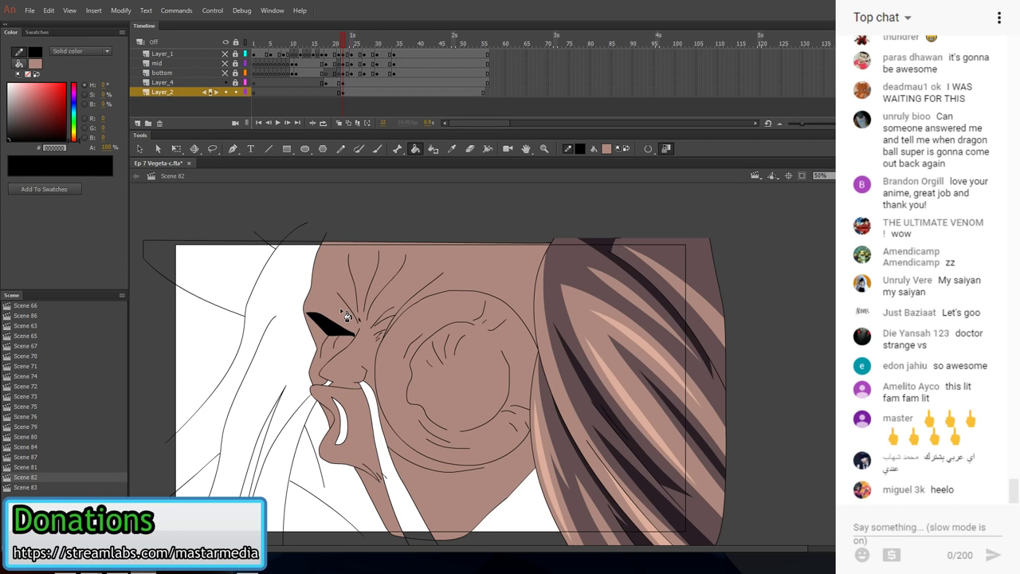
- Find the giant's close-up face at frame 215 of Scene 76 and sample its dark hair colour 16100F
{"action": "left_click", "coordinate": [67, 436]}
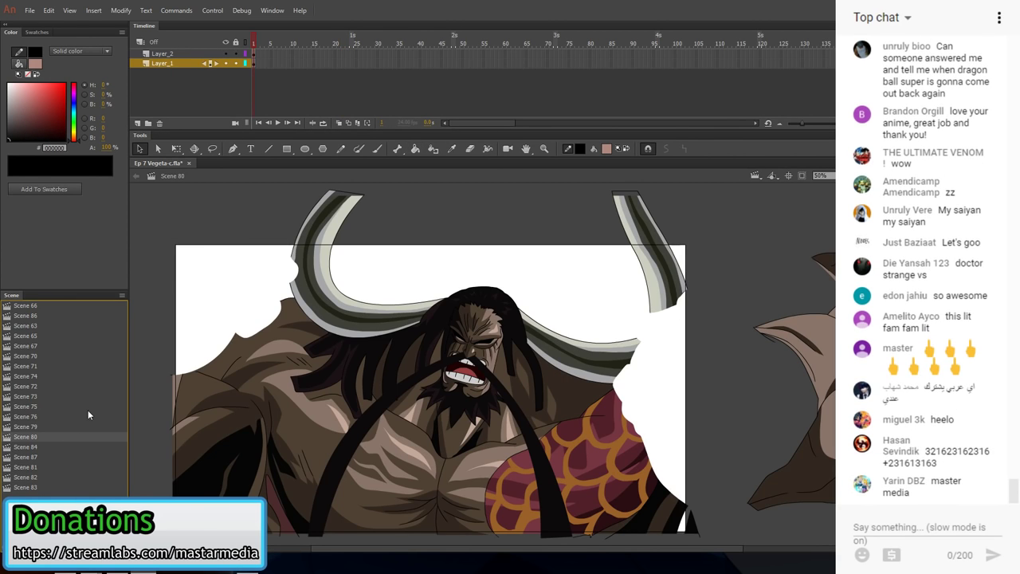
{"action": "left_click", "coordinate": [47, 446]}
{"action": "left_click", "coordinate": [47, 427]}
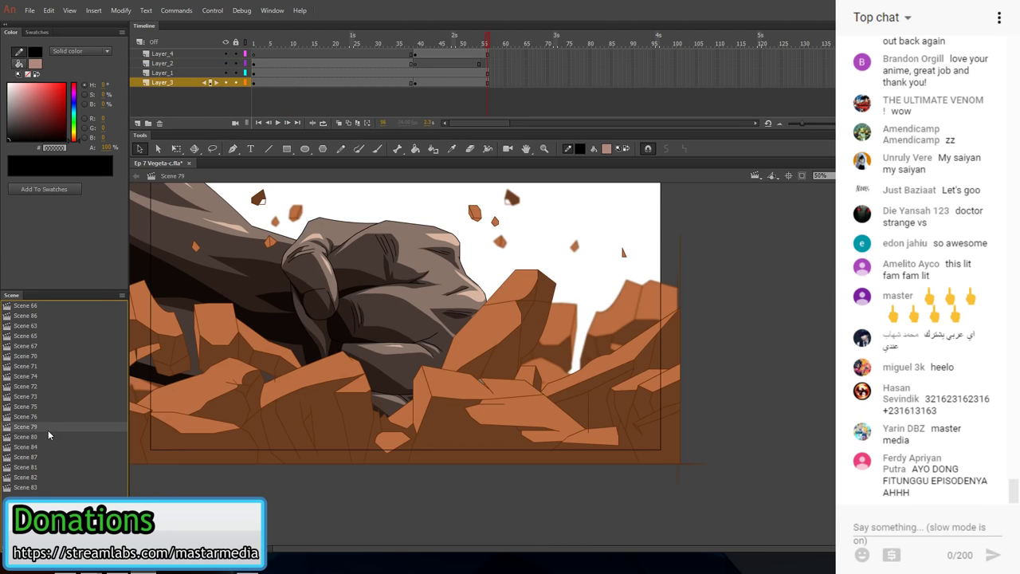
{"action": "left_click", "coordinate": [53, 416]}
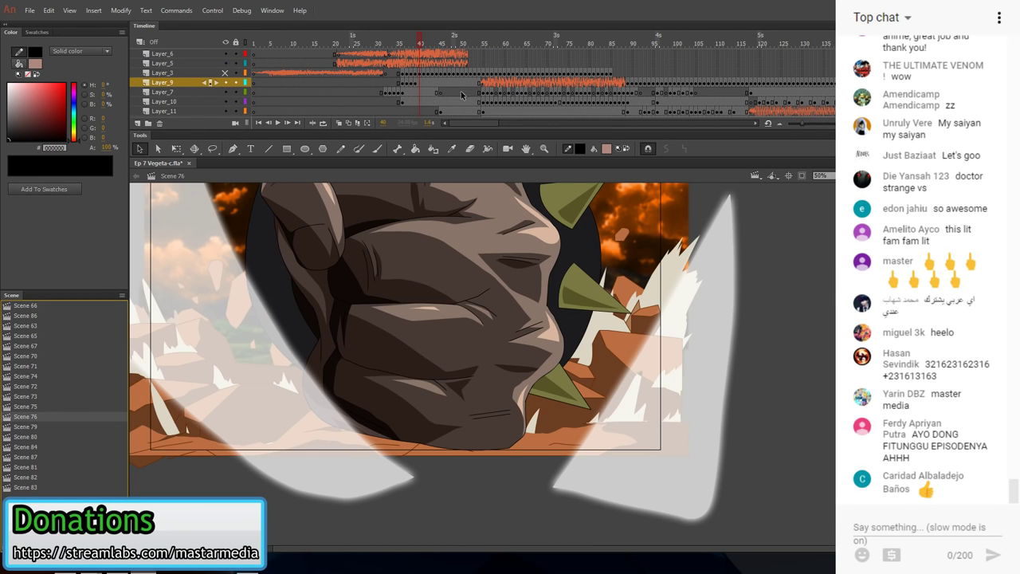
{"action": "left_click", "coordinate": [525, 105]}
{"action": "left_click", "coordinate": [763, 104]}
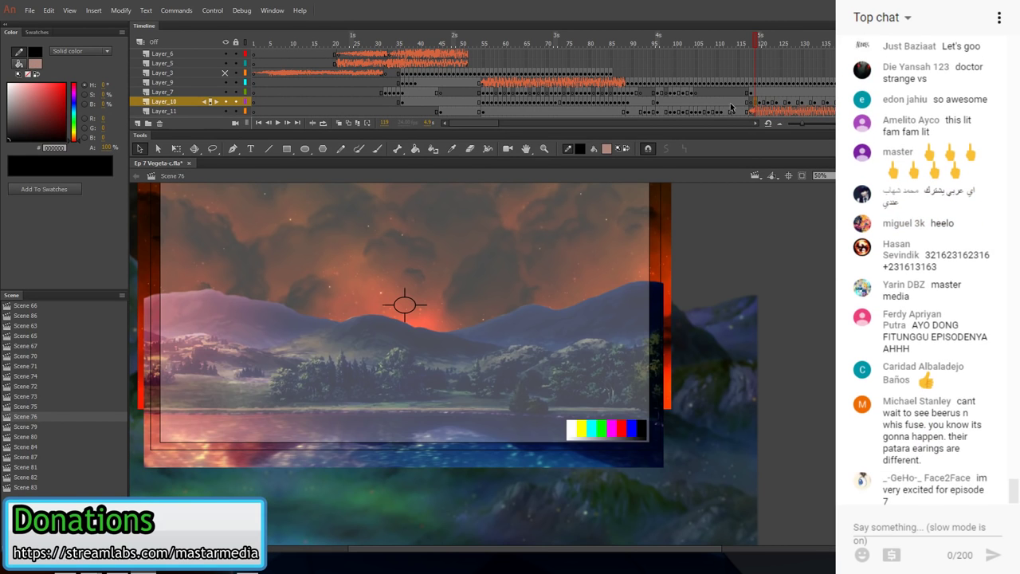
{"action": "left_click", "coordinate": [731, 103]}
{"action": "left_click_drag", "start_coordinate": [749, 188], "coordinate": [674, 253]}
{"action": "left_click_drag", "start_coordinate": [470, 122], "coordinate": [514, 111]}
{"action": "left_click", "coordinate": [470, 93]}
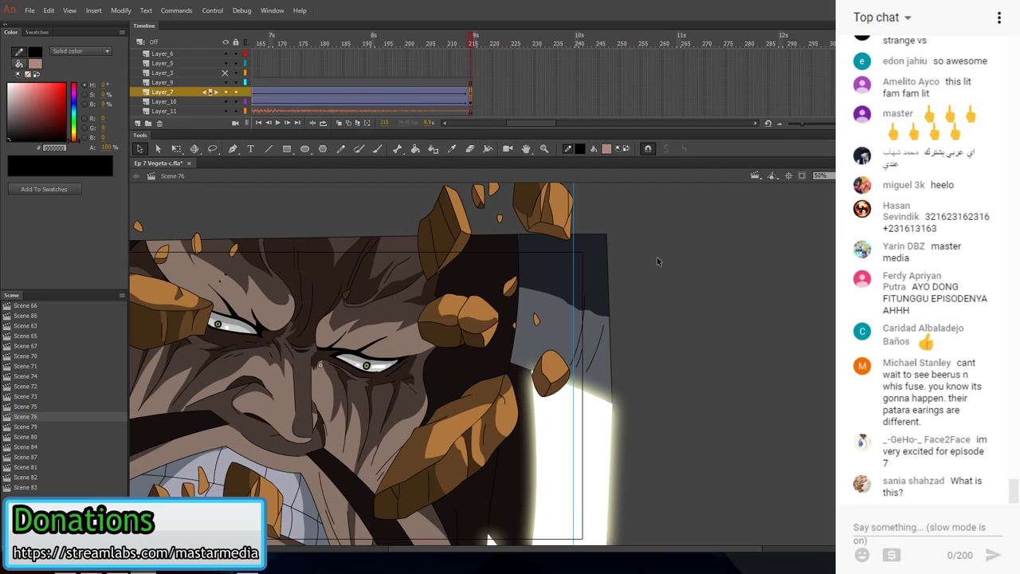
{"action": "left_click", "coordinate": [572, 251]}
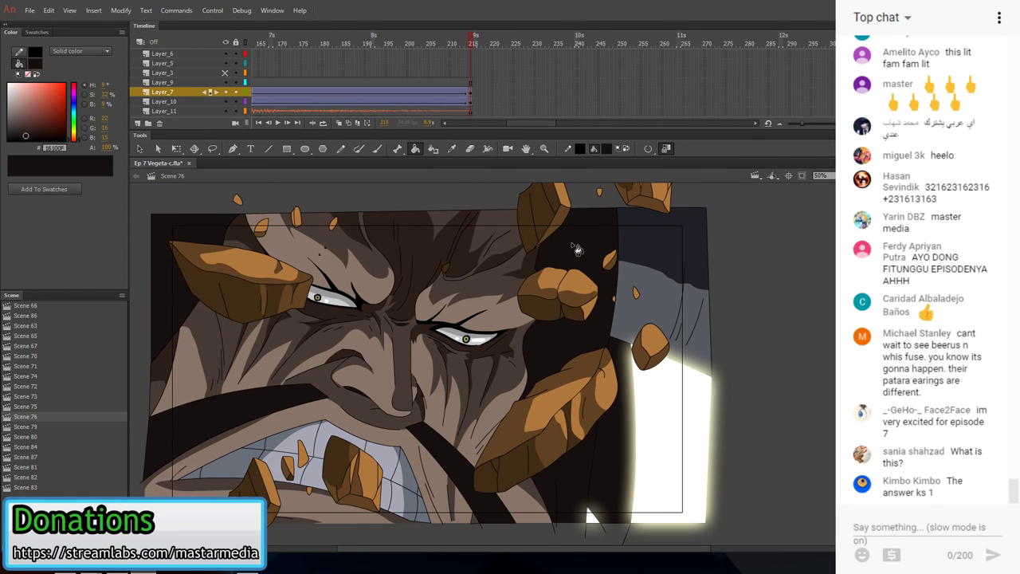
- Fill both moustache strands in Scene 82 with the dark hair colour, and undo the stray action
{"action": "left_click", "coordinate": [46, 470]}
{"action": "left_click", "coordinate": [46, 476]}
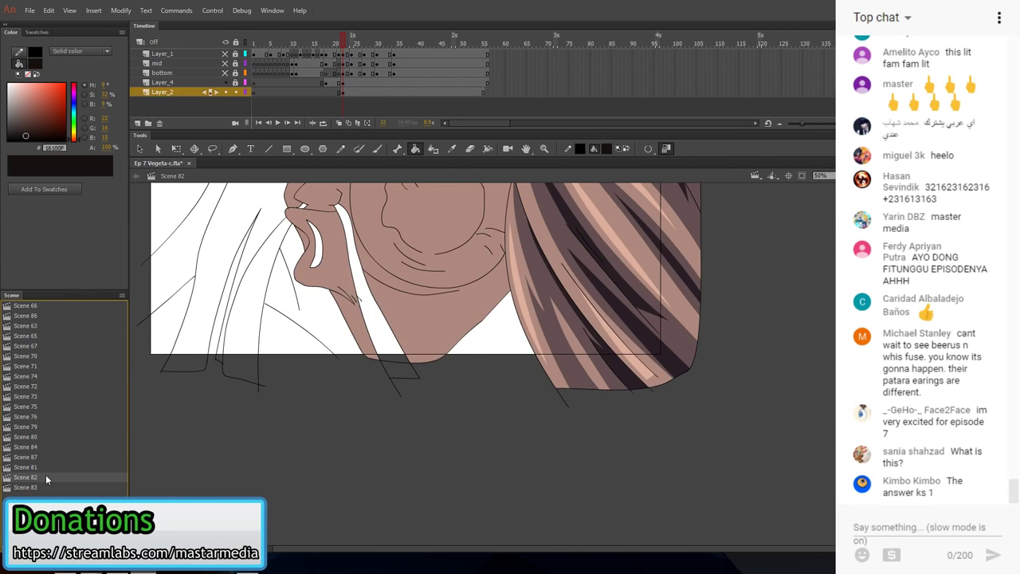
{"action": "scroll", "coordinate": [364, 412], "scroll_direction": "up", "scroll_amount": 3}
{"action": "left_click", "coordinate": [359, 434]}
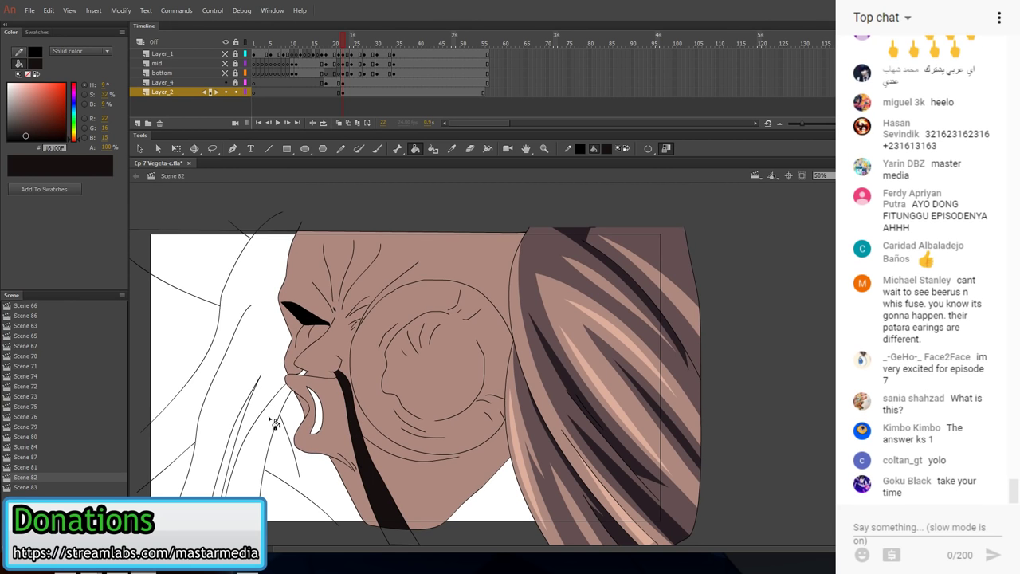
{"action": "left_click", "coordinate": [269, 385]}
{"action": "left_click", "coordinate": [229, 282]}
{"action": "key", "text": "ctrl+z"}
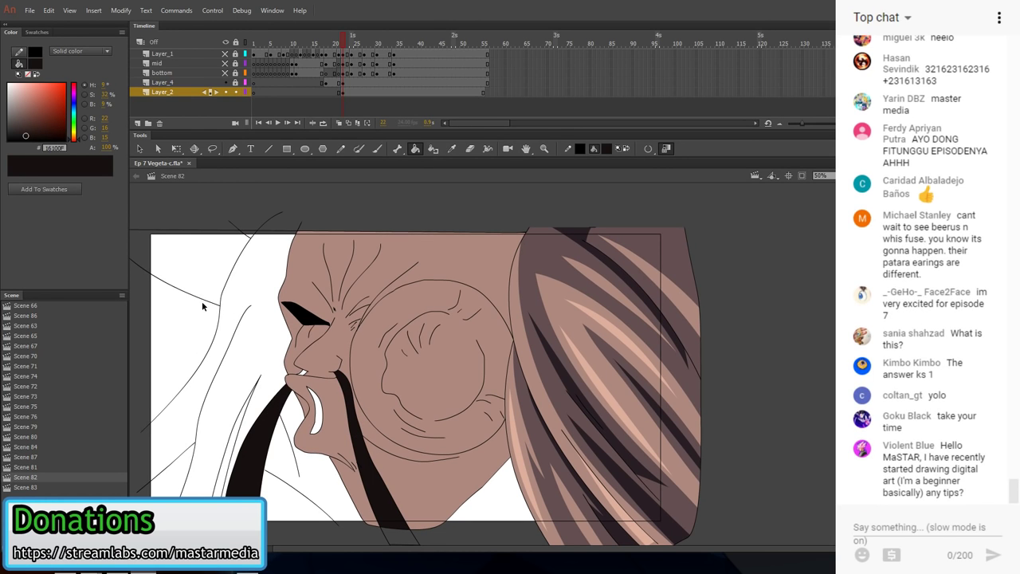
- Close the open end of the giant's hair outline with a line and fill the hair with the dark colour
{"action": "key", "text": "n"}
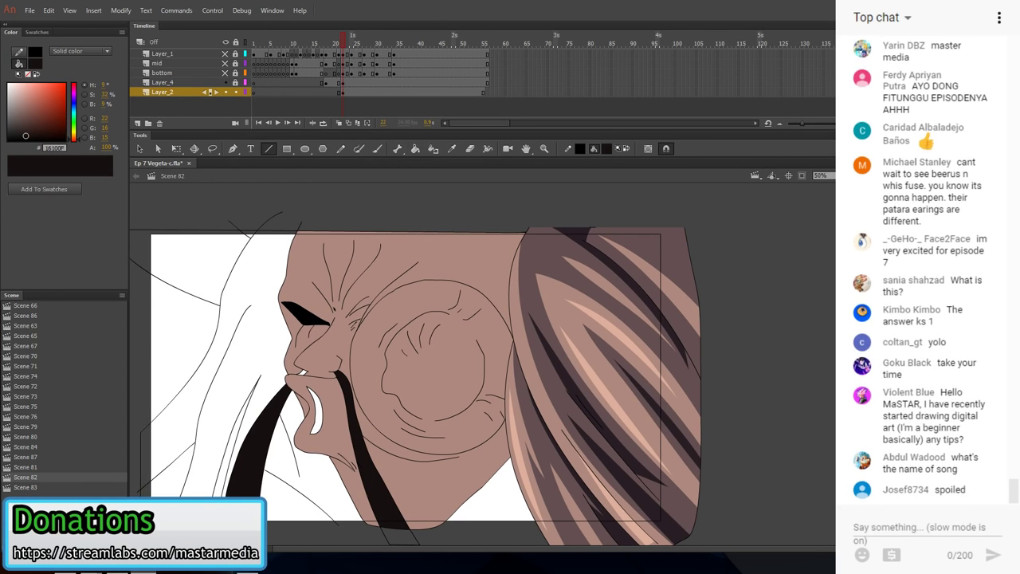
{"action": "left_click", "coordinate": [415, 149]}
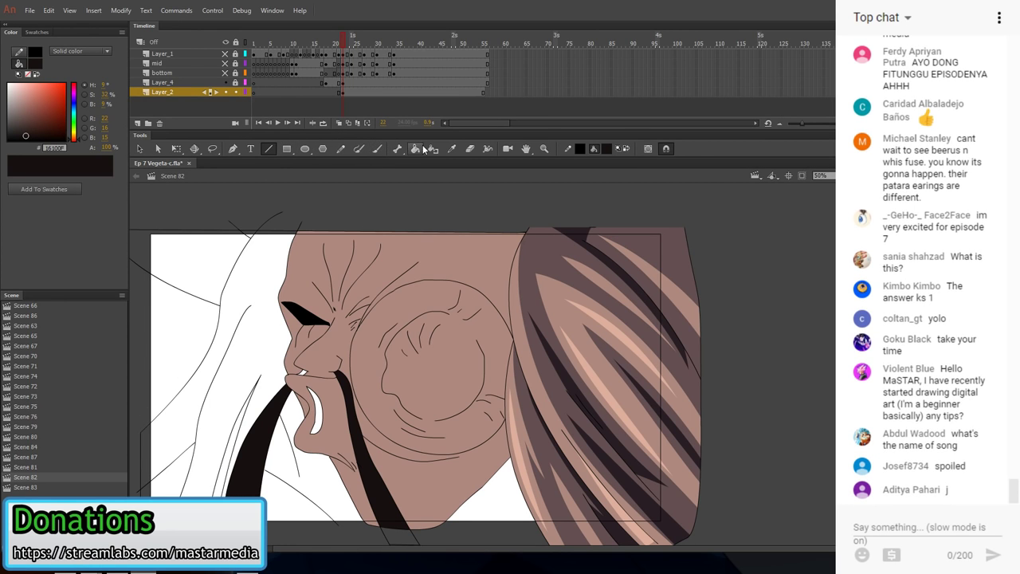
{"action": "left_click", "coordinate": [256, 355]}
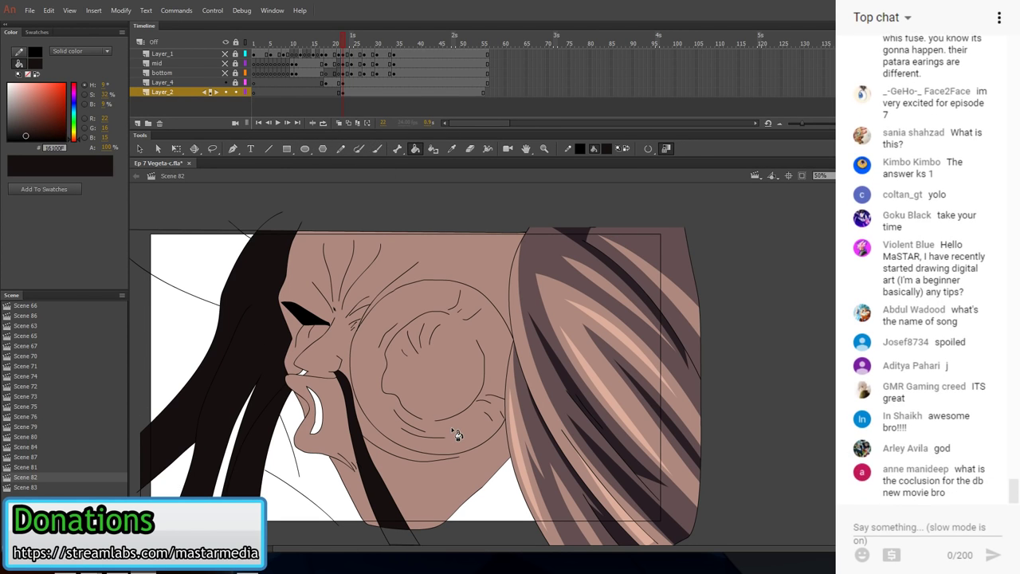
- Resample the skin tone and close the body area with lines running below the stage from the hair and up behind the arm
{"action": "key", "text": "y"}
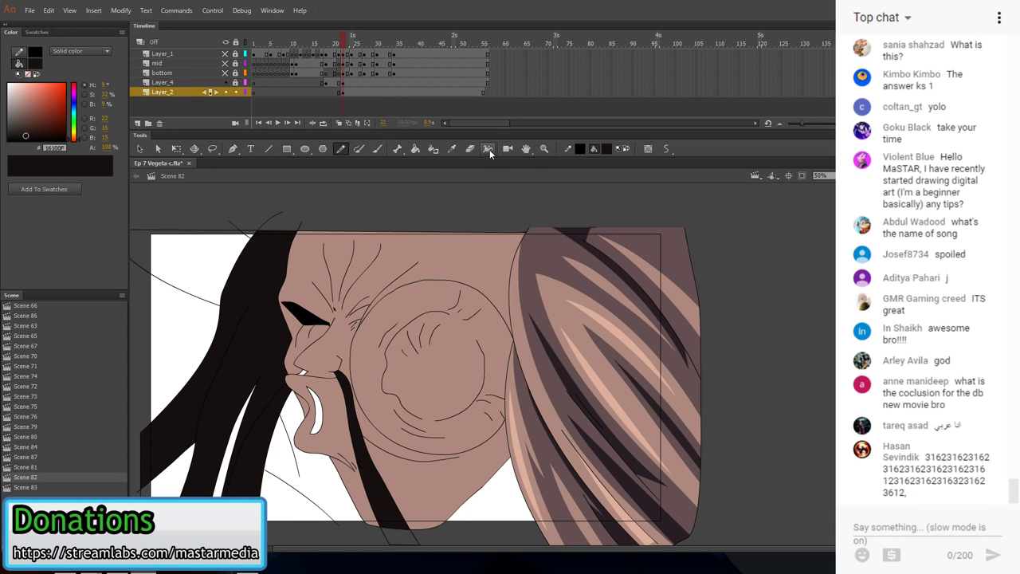
{"action": "left_click", "coordinate": [457, 147]}
{"action": "left_click", "coordinate": [536, 255]}
{"action": "key", "text": "n"}
{"action": "left_click_drag", "start_coordinate": [276, 527], "coordinate": [388, 548]}
{"action": "key", "text": "comma"}
{"action": "key", "text": "period"}
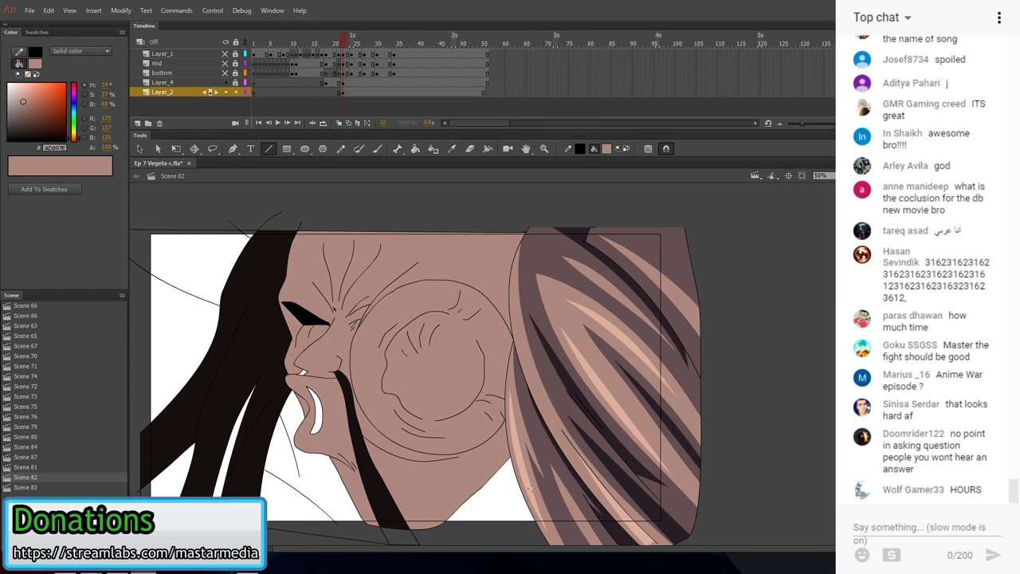
{"action": "scroll", "coordinate": [534, 537], "scroll_direction": "down", "scroll_amount": 3}
{"action": "mouse_move", "coordinate": [486, 469]}
{"action": "left_mouse_down"}
{"action": "mouse_move", "coordinate": [538, 479]}
{"action": "mouse_move", "coordinate": [561, 332]}
{"action": "left_mouse_up"}
- Try filling the neck and body areas below the jaw with the face's skin tone, and undo the fills
{"action": "left_click", "coordinate": [226, 92]}
{"action": "left_click", "coordinate": [415, 148]}
{"action": "left_click", "coordinate": [500, 427]}
{"action": "left_click", "coordinate": [339, 444]}
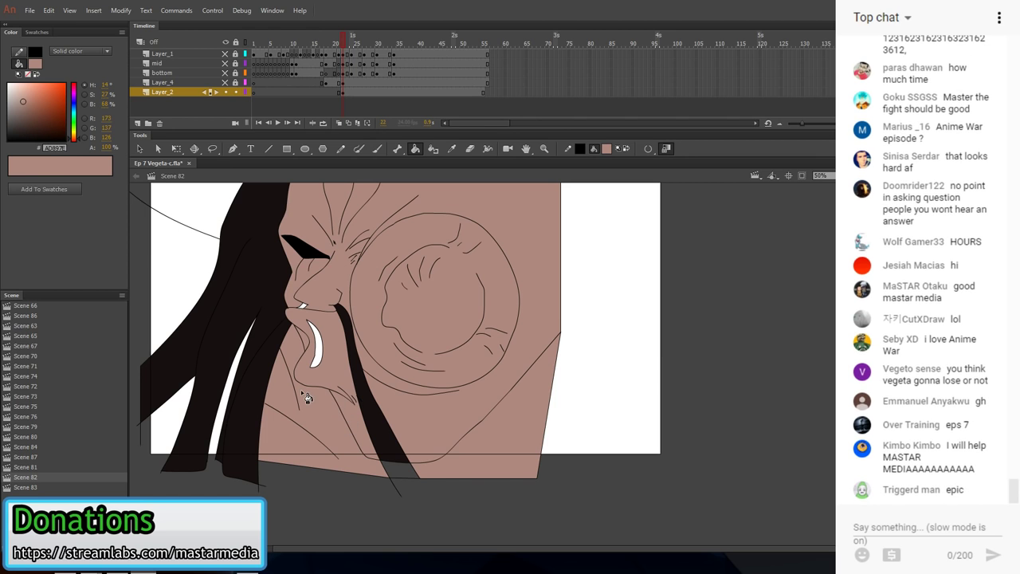
{"action": "key", "text": "ctrl+z"}
{"action": "key", "text": "ctrl+z"}
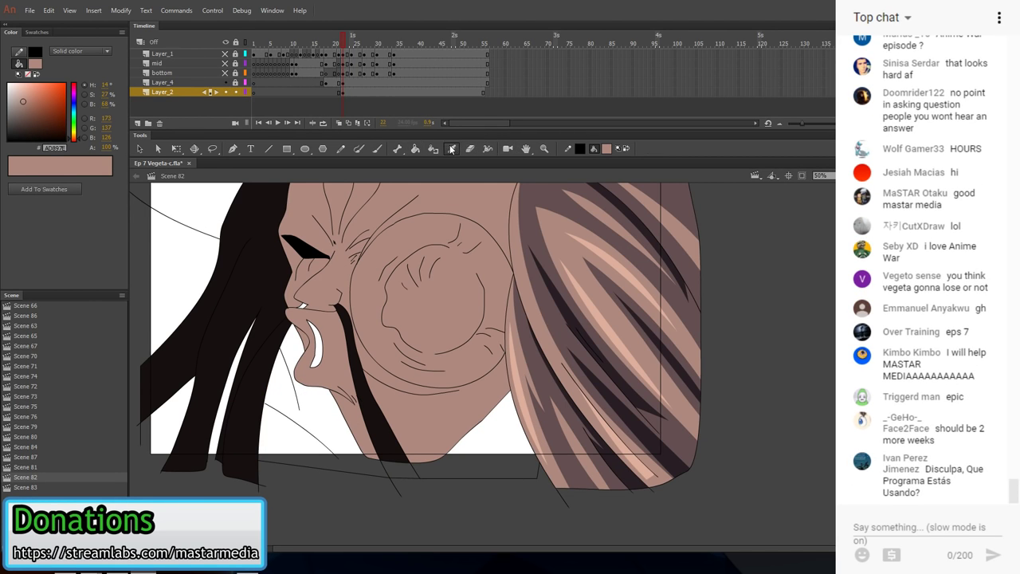
- Fill the neck and body areas behind and below the jaw with the arm's dark shadow tone, #644E51
{"action": "left_click", "coordinate": [505, 434]}
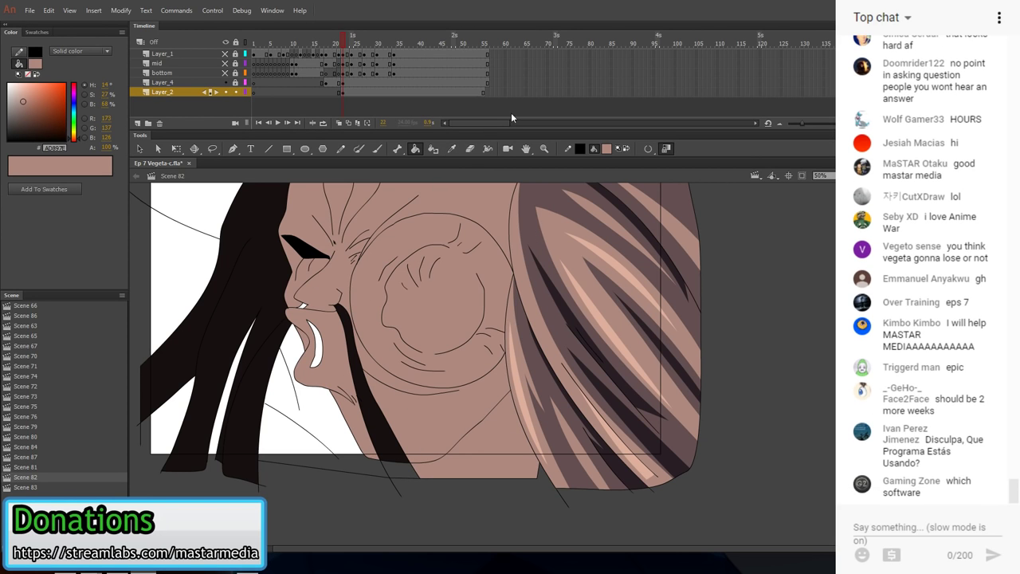
{"action": "left_click", "coordinate": [451, 148]}
{"action": "left_click", "coordinate": [522, 191]}
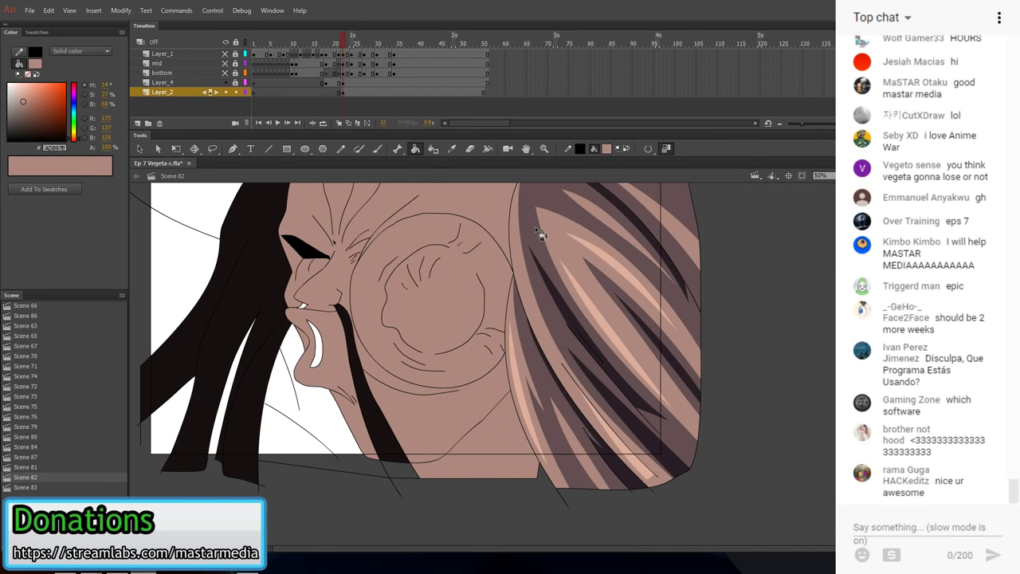
{"action": "key", "text": "i"}
{"action": "left_click", "coordinate": [535, 225]}
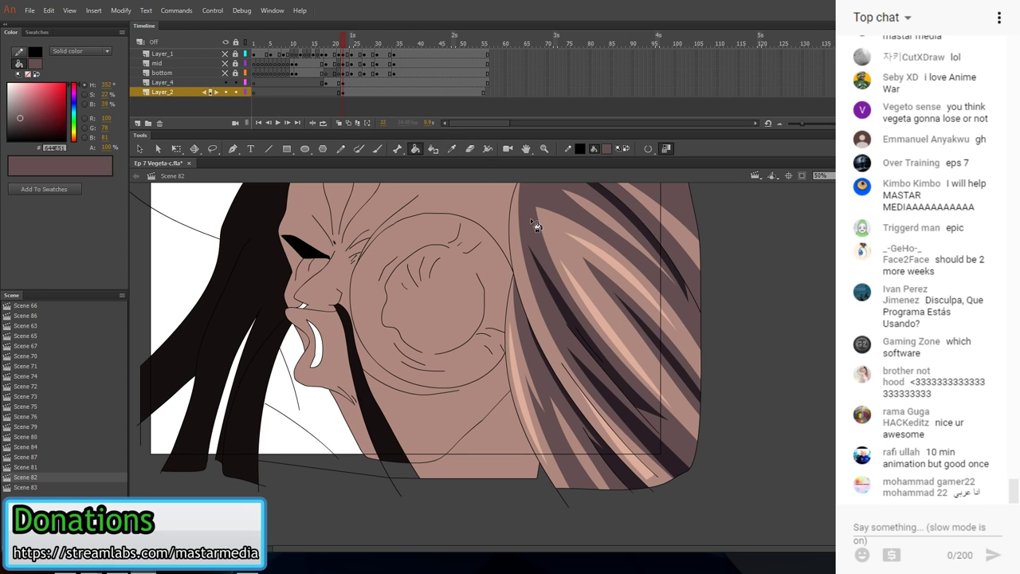
{"action": "left_click", "coordinate": [490, 454]}
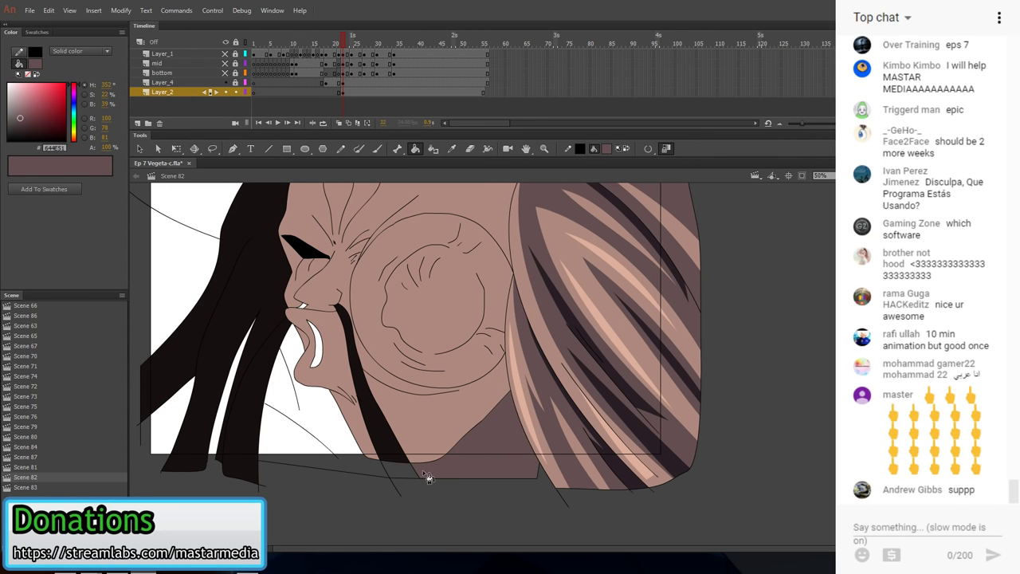
{"action": "left_click", "coordinate": [378, 474]}
{"action": "scroll", "coordinate": [414, 442], "scroll_direction": "up", "scroll_amount": 3}
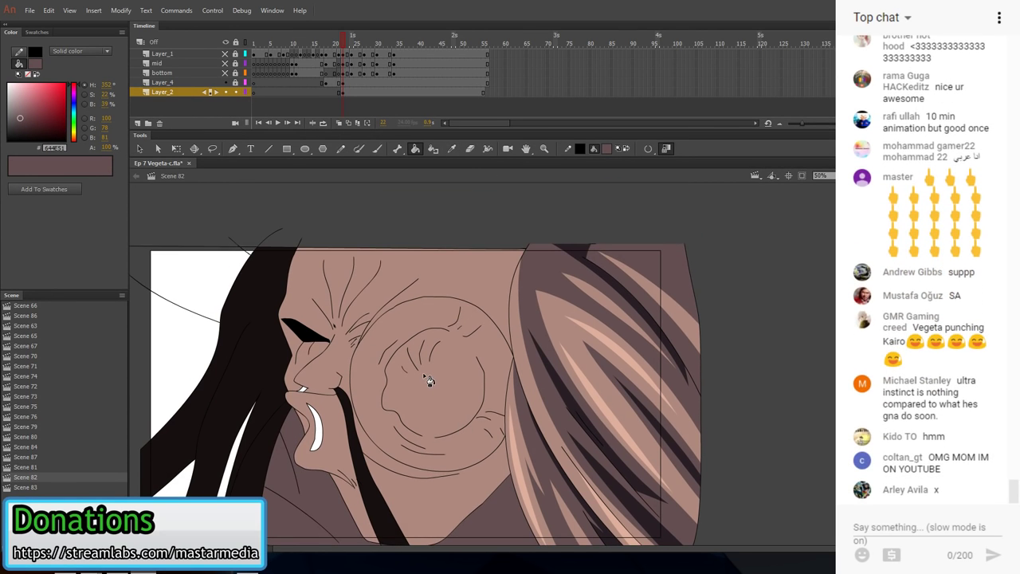
- Sample the dark hair colour and fill the small white gap under the giant's nose with it
{"action": "left_click", "coordinate": [451, 148]}
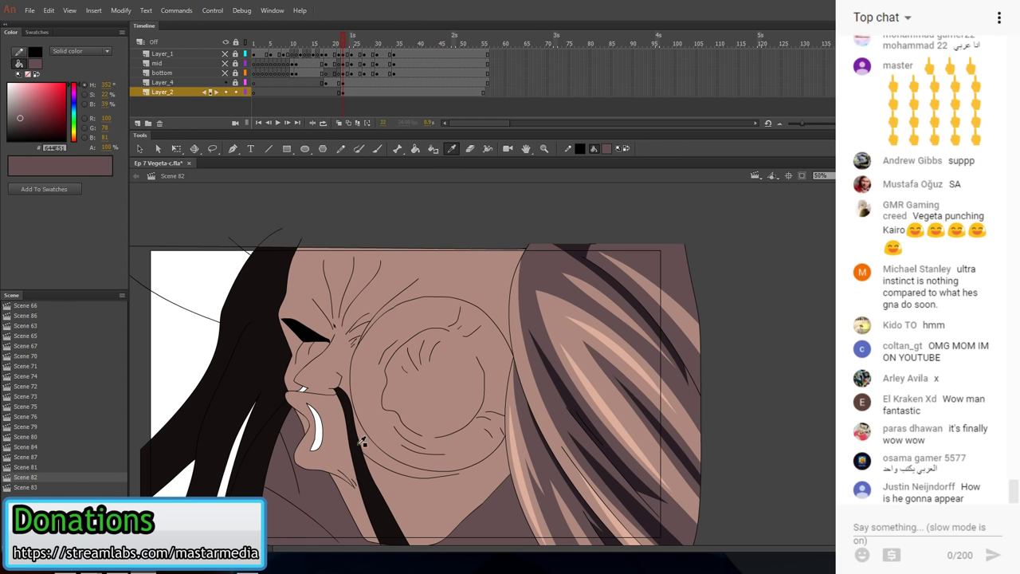
{"action": "left_click", "coordinate": [341, 411]}
{"action": "left_click", "coordinate": [305, 390]}
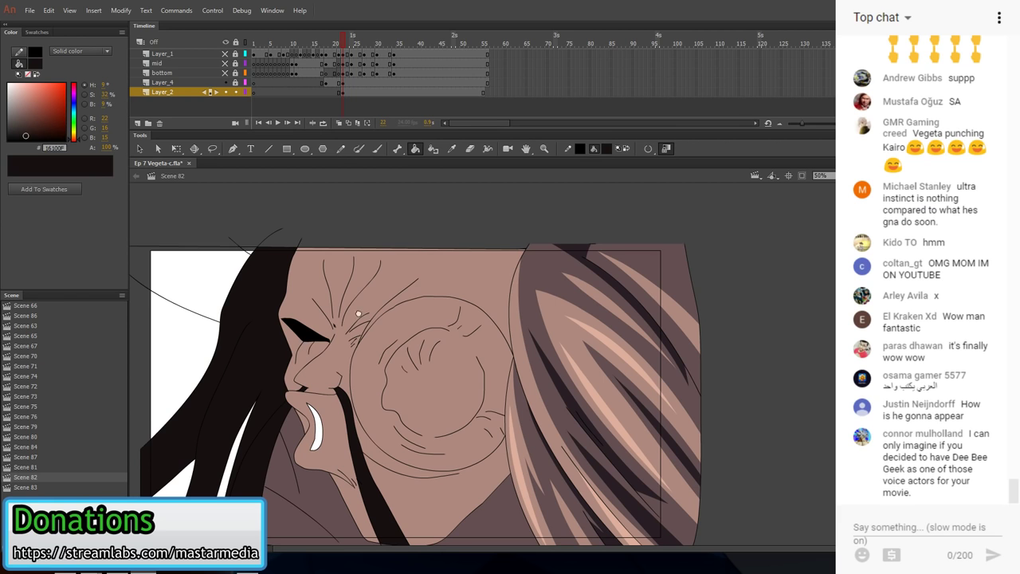
- Close the upper and lower gaps in the inner cheek dent's outline with red #FF0000 lines, curving the upper line to follow the outline
{"action": "left_click_drag", "start_coordinate": [349, 328], "coordinate": [374, 286]}
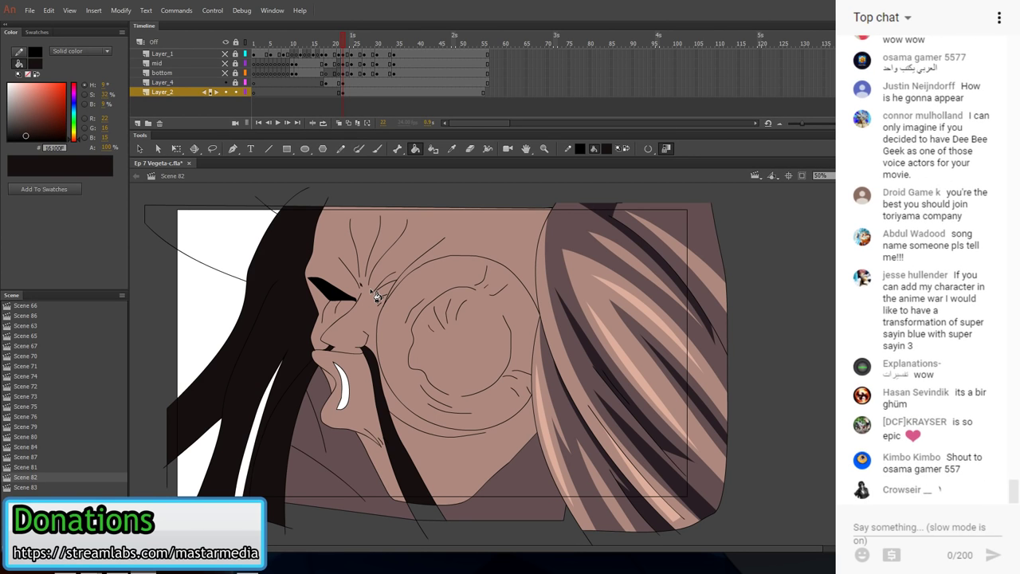
{"action": "left_click_drag", "start_coordinate": [592, 306], "coordinate": [598, 317]}
{"action": "key", "text": "n"}
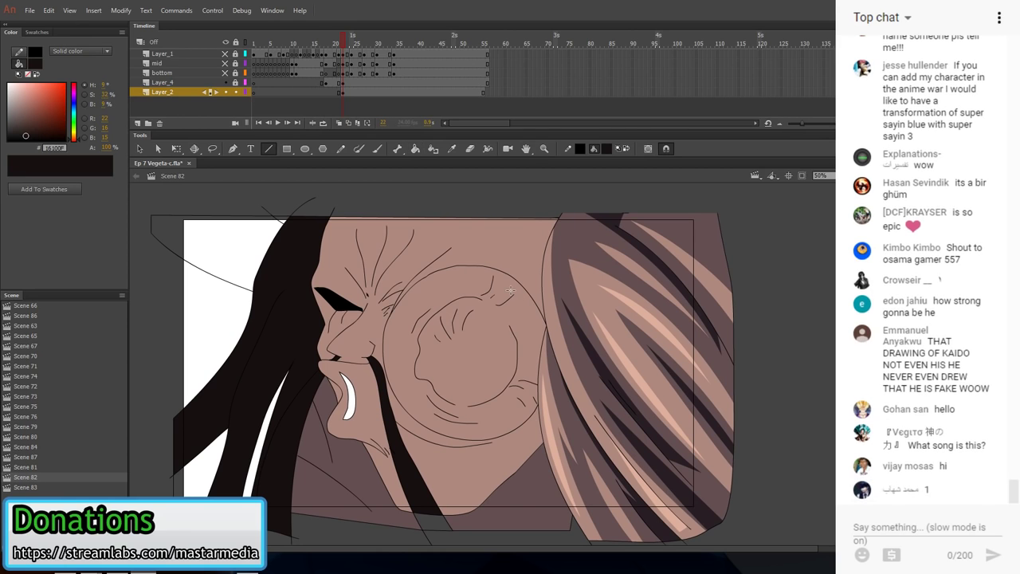
{"action": "left_click", "coordinate": [580, 148]}
{"action": "left_click", "coordinate": [619, 221]}
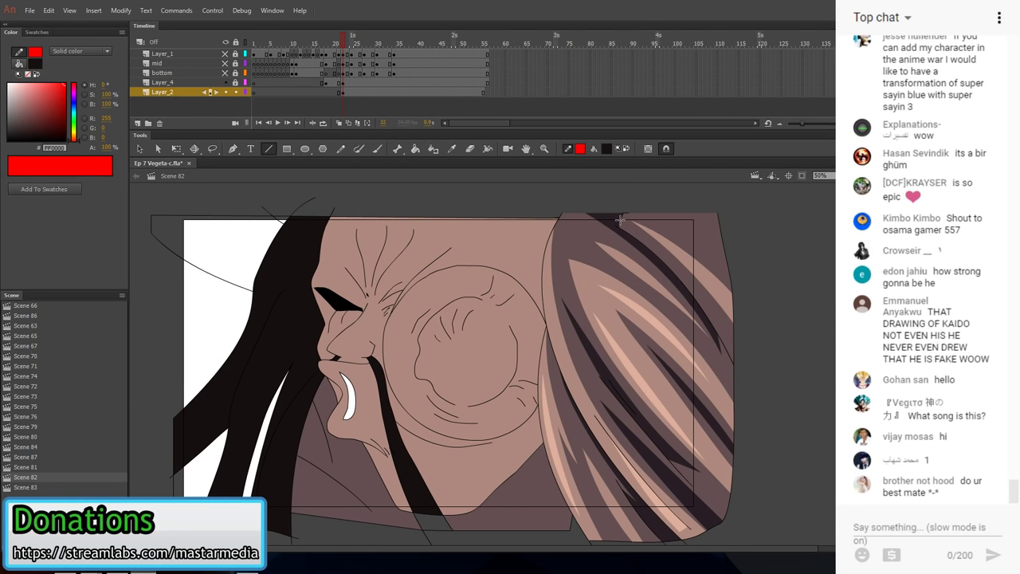
{"action": "left_click_drag", "start_coordinate": [483, 301], "coordinate": [507, 326]}
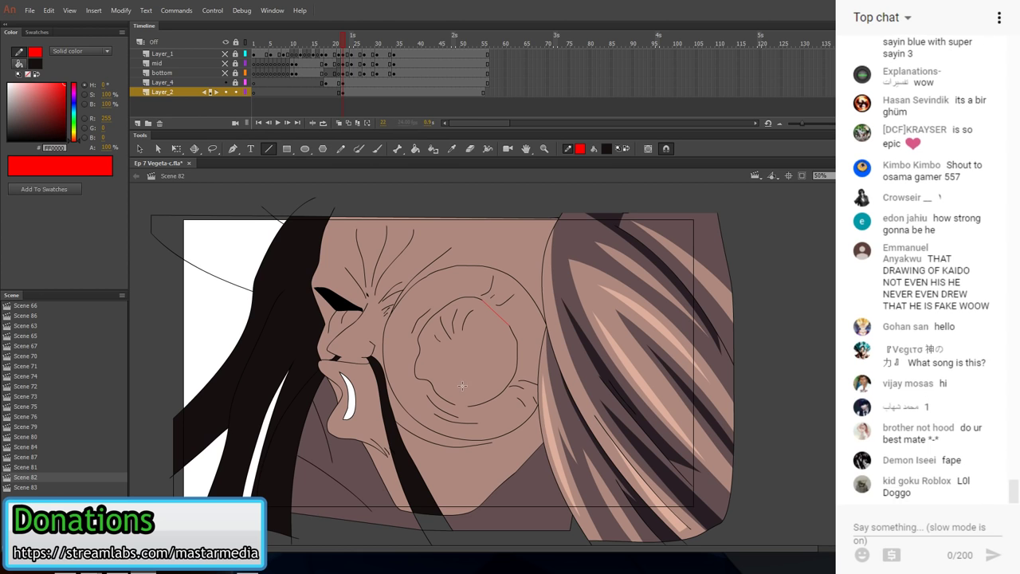
{"action": "left_click_drag", "start_coordinate": [455, 405], "coordinate": [469, 407]}
{"action": "key", "text": "v"}
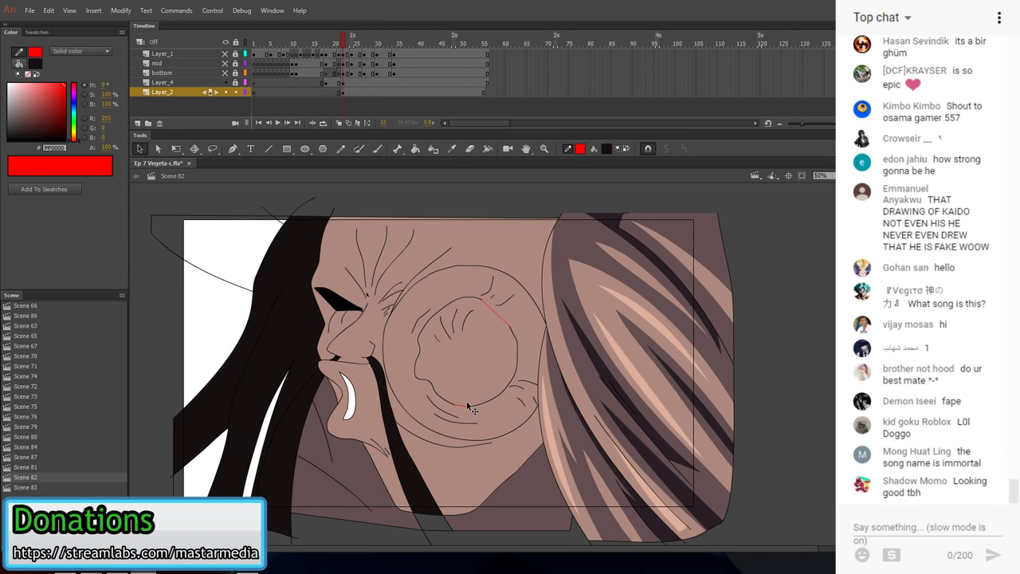
{"action": "left_click_drag", "start_coordinate": [497, 314], "coordinate": [501, 310]}
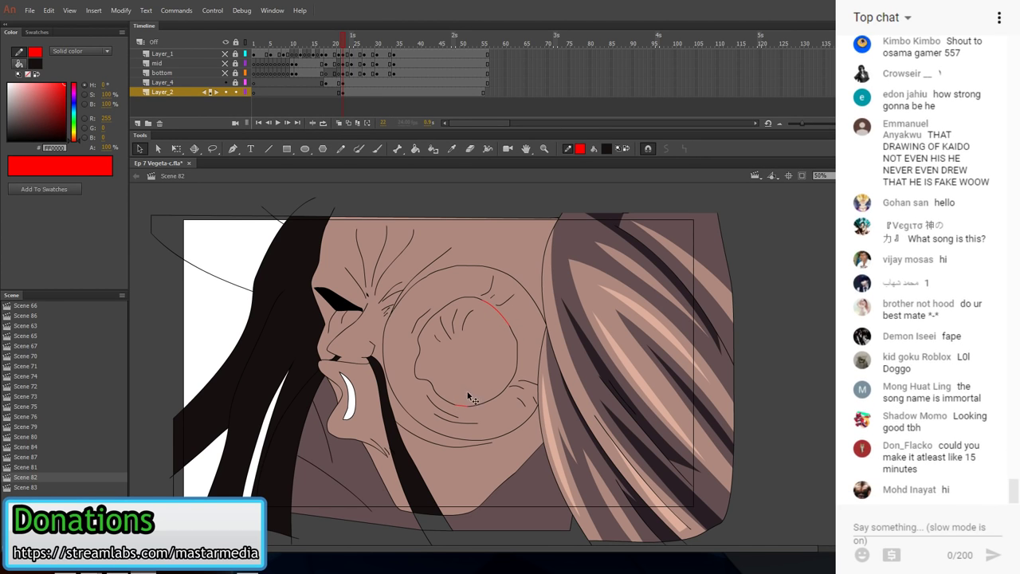
- Sample the shadow tone #644E51 and fill the inner cheek dent with it
{"action": "left_click", "coordinate": [462, 150]}
{"action": "left_click", "coordinate": [565, 259]}
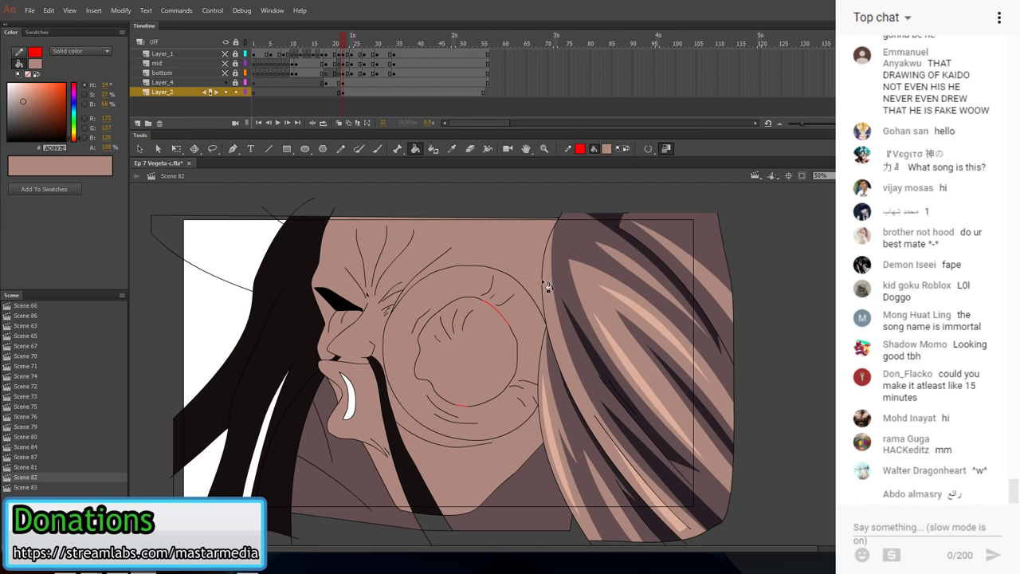
{"action": "left_click", "coordinate": [453, 149]}
{"action": "left_click", "coordinate": [529, 472]}
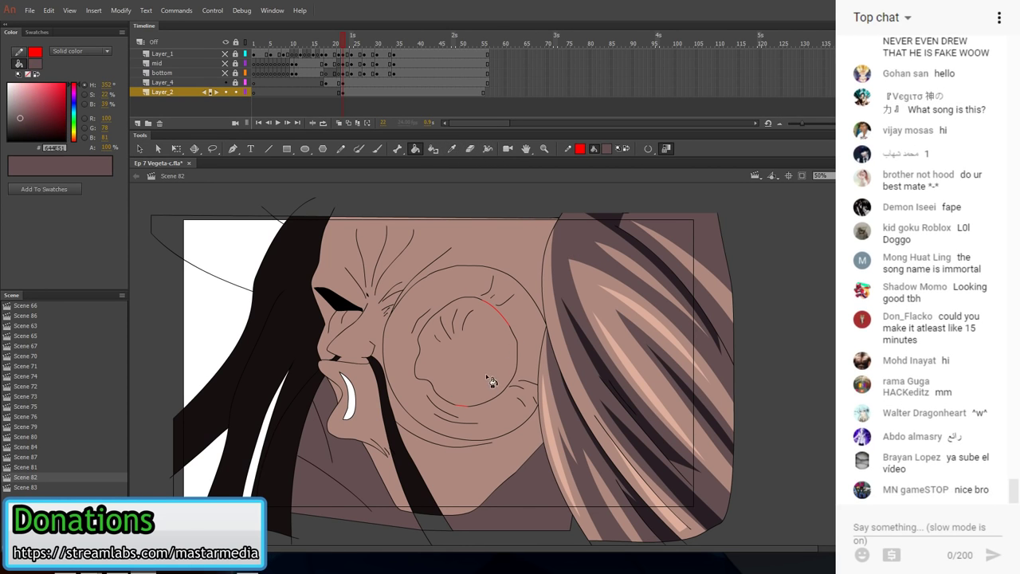
{"action": "left_click", "coordinate": [490, 373]}
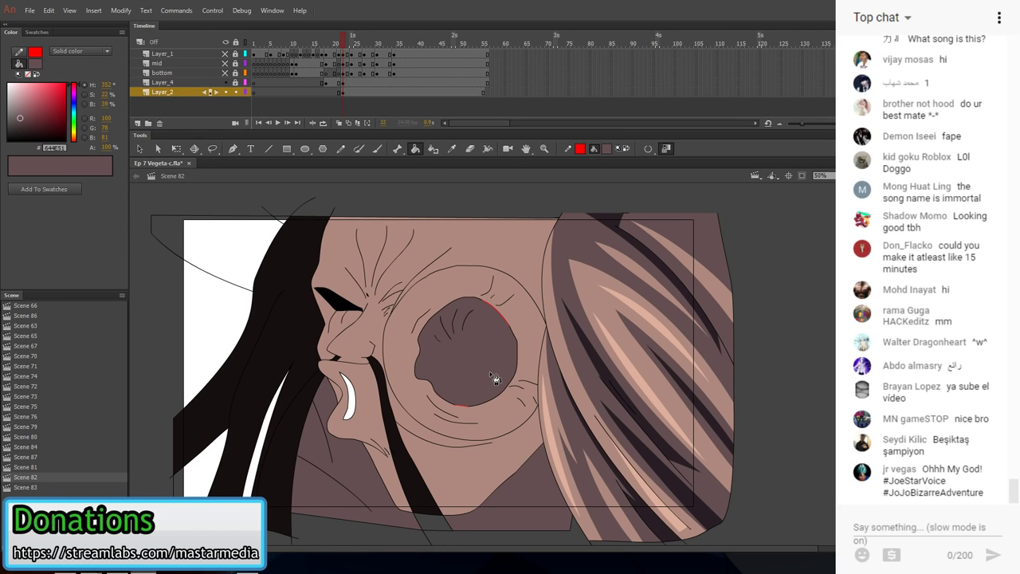
- Sketch a red freehand curve across the cheek dent and delete it together with the red closing lines
{"action": "key", "text": "y"}
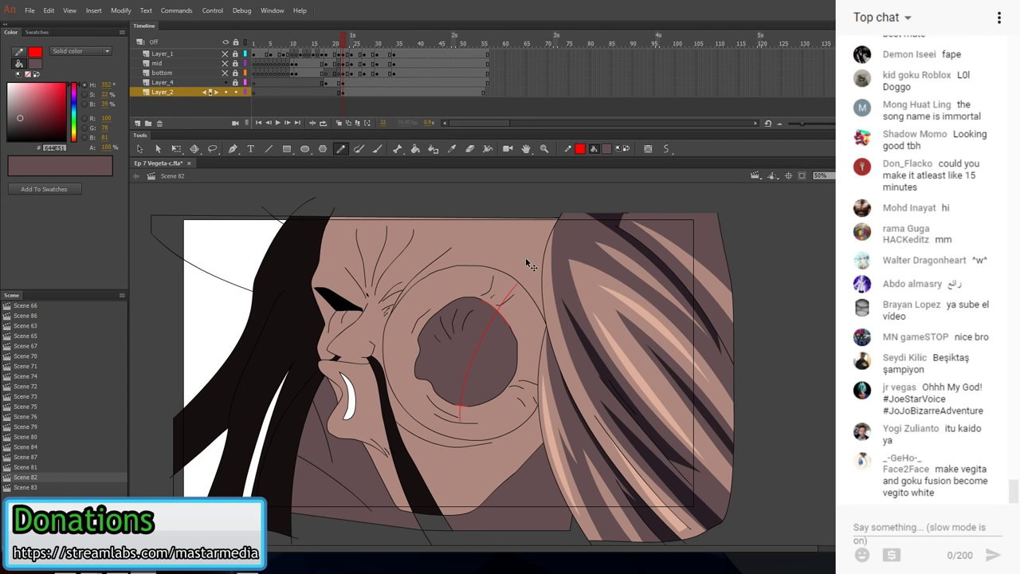
{"action": "key", "text": "v"}
{"action": "left_click", "coordinate": [487, 342]}
{"action": "key", "text": "Delete"}
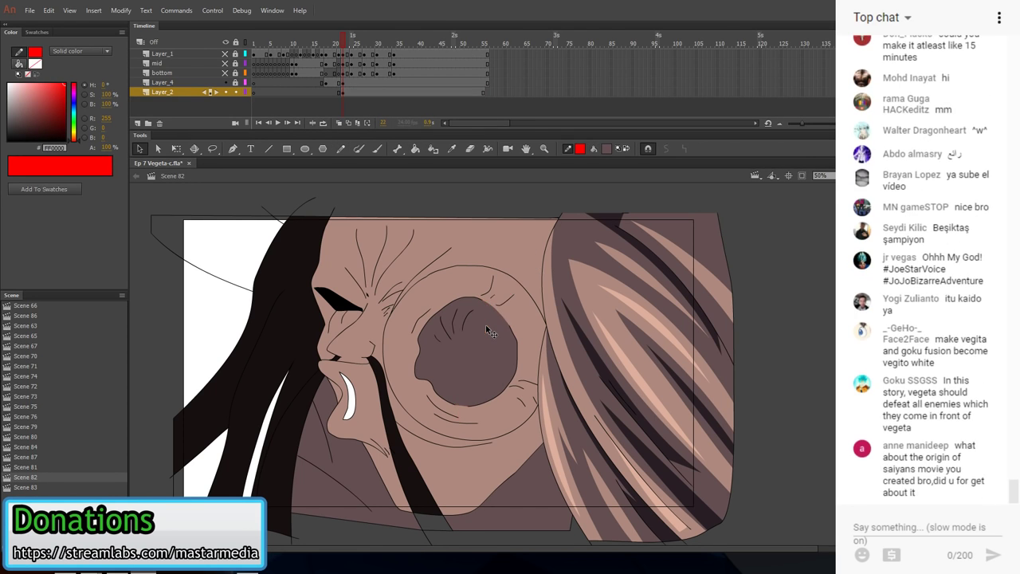
- Find the front view of the giant's face in Scene 73 and copy its artwork from frame 7 of Layer_2
{"action": "left_click", "coordinate": [60, 372]}
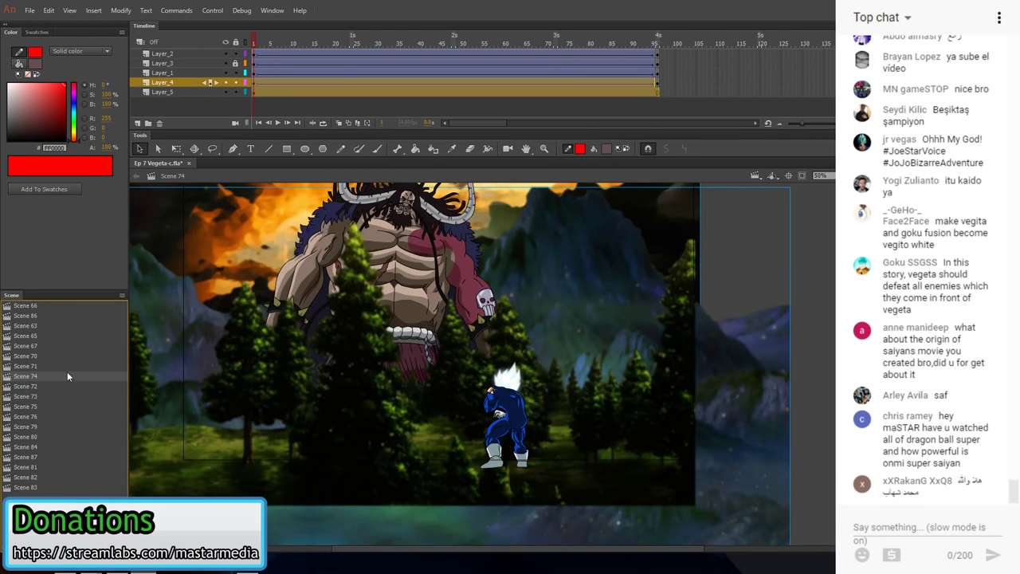
{"action": "left_click", "coordinate": [57, 386]}
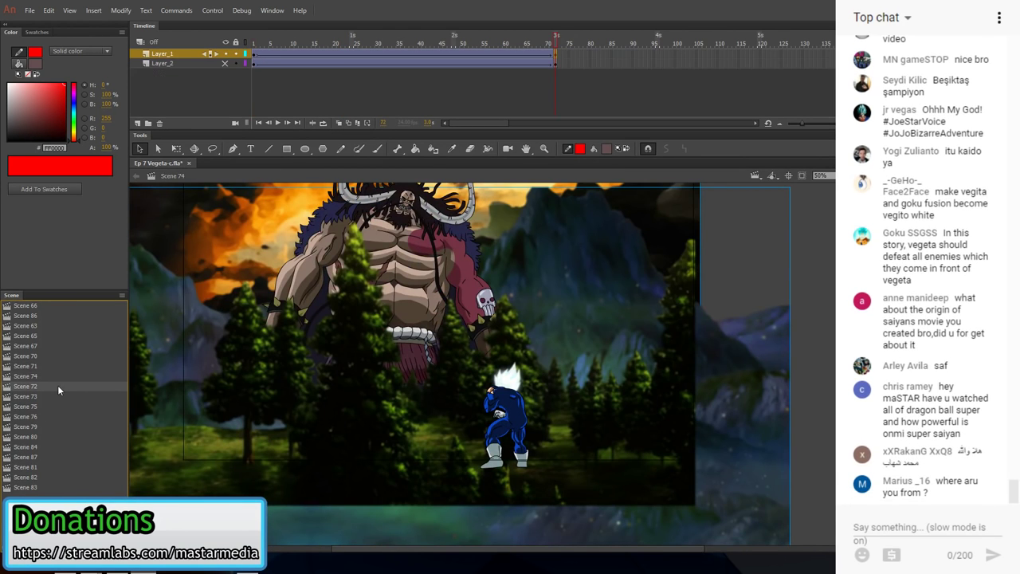
{"action": "left_click", "coordinate": [53, 395]}
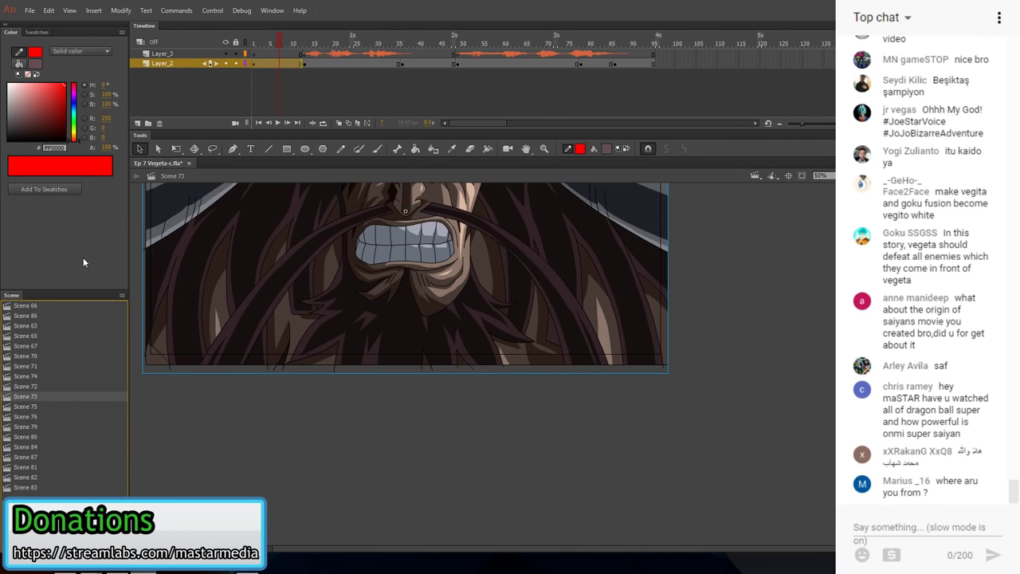
{"action": "scroll", "coordinate": [592, 390], "scroll_direction": "up", "scroll_amount": 5}
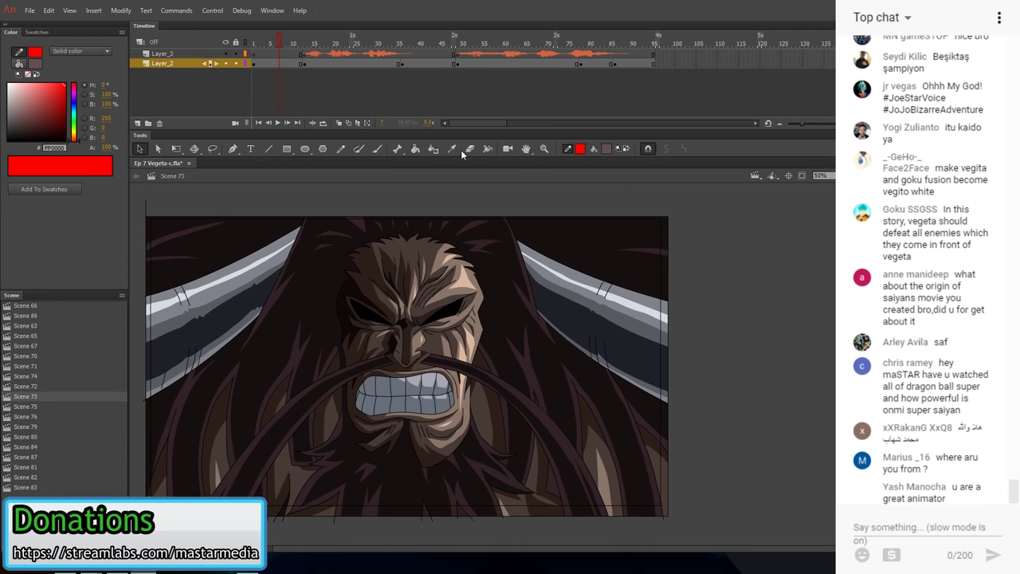
{"action": "left_click", "coordinate": [279, 63]}
{"action": "left_click", "coordinate": [48, 11]}
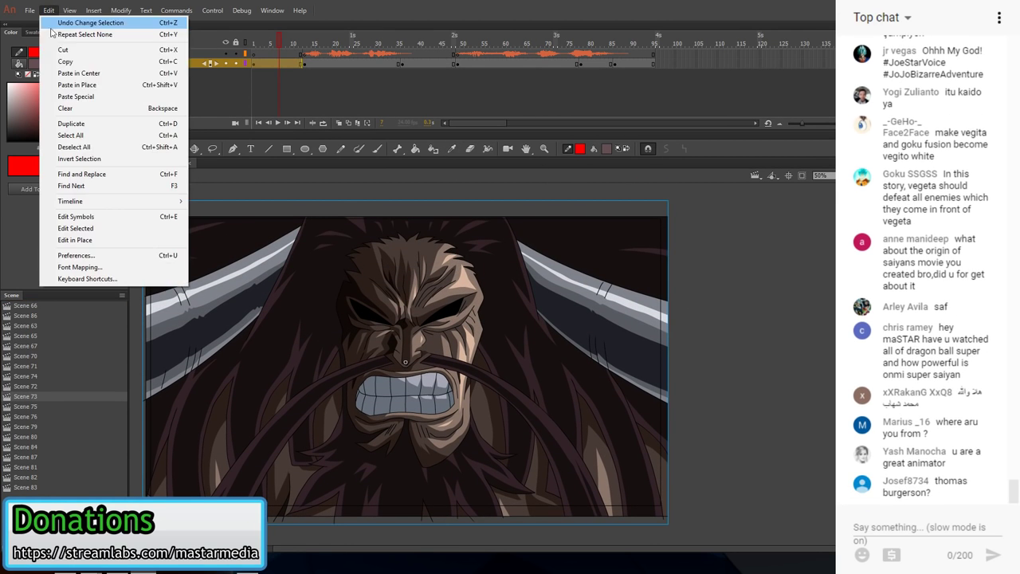
{"action": "left_click", "coordinate": [71, 63]}
- Return to Scene 82, paste the copied face artwork and place it beside the stage, left of the drawing, as a colour reference
{"action": "left_click", "coordinate": [57, 448]}
{"action": "left_click", "coordinate": [56, 457]}
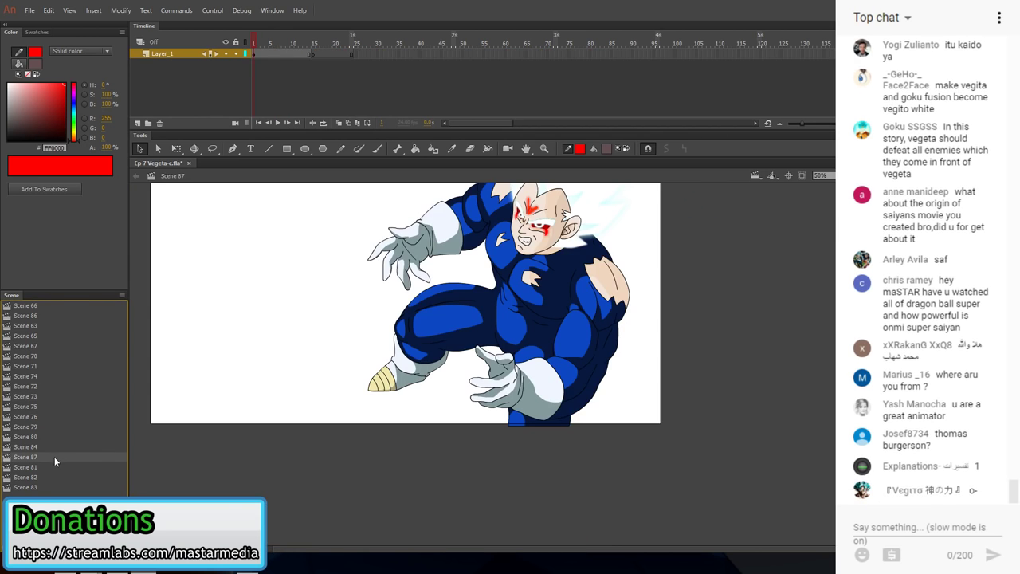
{"action": "left_click", "coordinate": [48, 466]}
{"action": "left_click", "coordinate": [58, 477]}
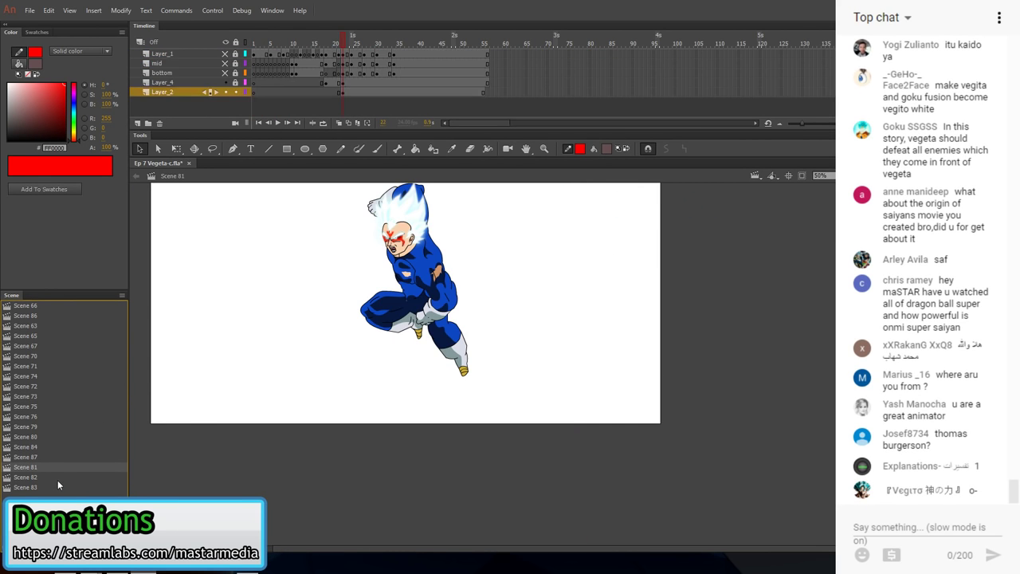
{"action": "left_click", "coordinate": [844, 175]}
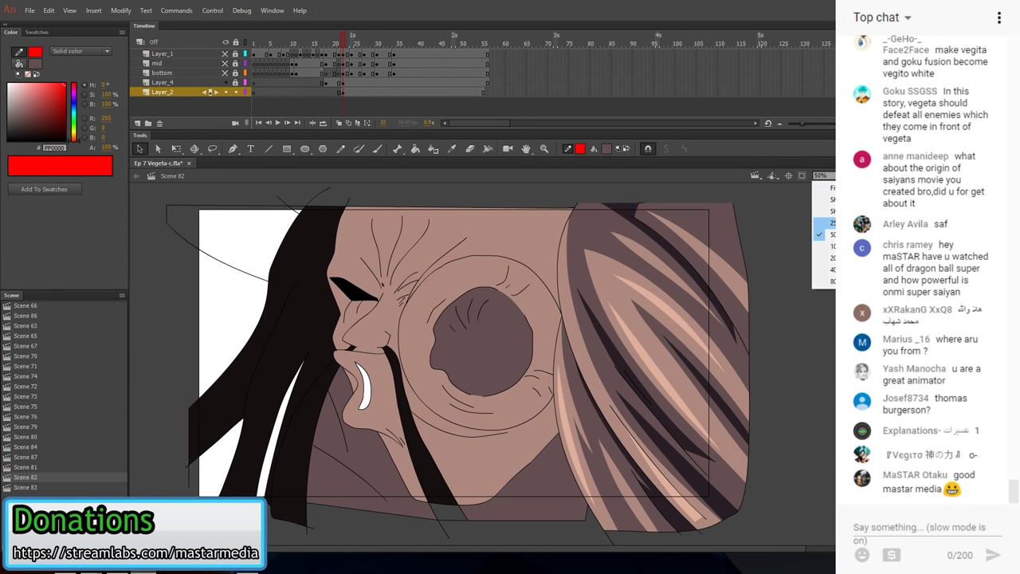
{"action": "left_click", "coordinate": [833, 223]}
{"action": "left_click", "coordinate": [49, 10]}
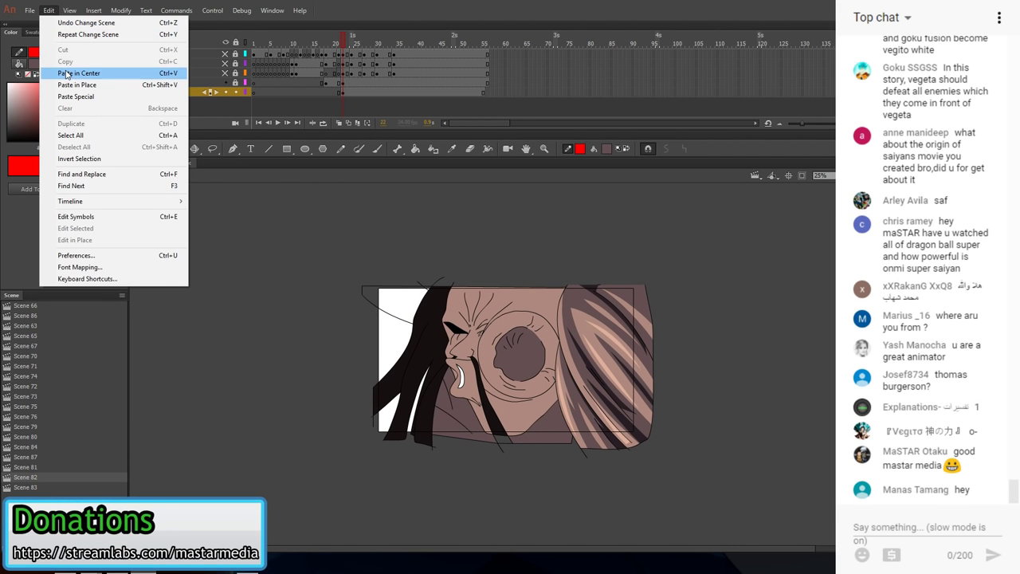
{"action": "left_click", "coordinate": [88, 71]}
{"action": "left_click_drag", "start_coordinate": [471, 384], "coordinate": [174, 386]}
{"action": "key", "text": "ctrl+shift+a"}
- Fill the horn behind the hair with the reference horn's dark colour #1E2027 and sketch red shading lines across it
{"action": "left_click", "coordinate": [451, 149]}
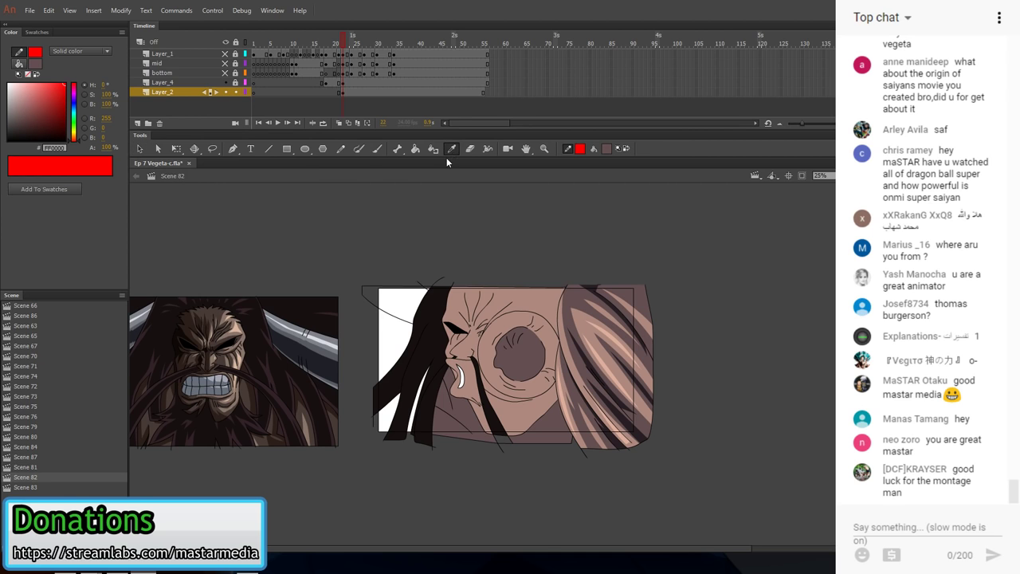
{"action": "left_click", "coordinate": [310, 360]}
{"action": "left_click", "coordinate": [410, 299]}
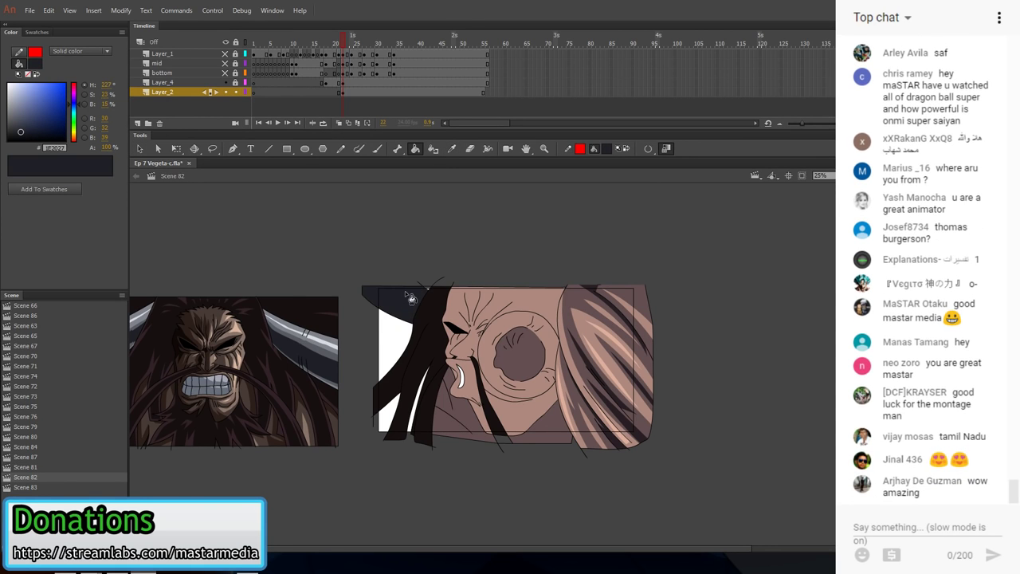
{"action": "left_click_drag", "start_coordinate": [439, 280], "coordinate": [430, 306]}
{"action": "key", "text": "shift+y"}
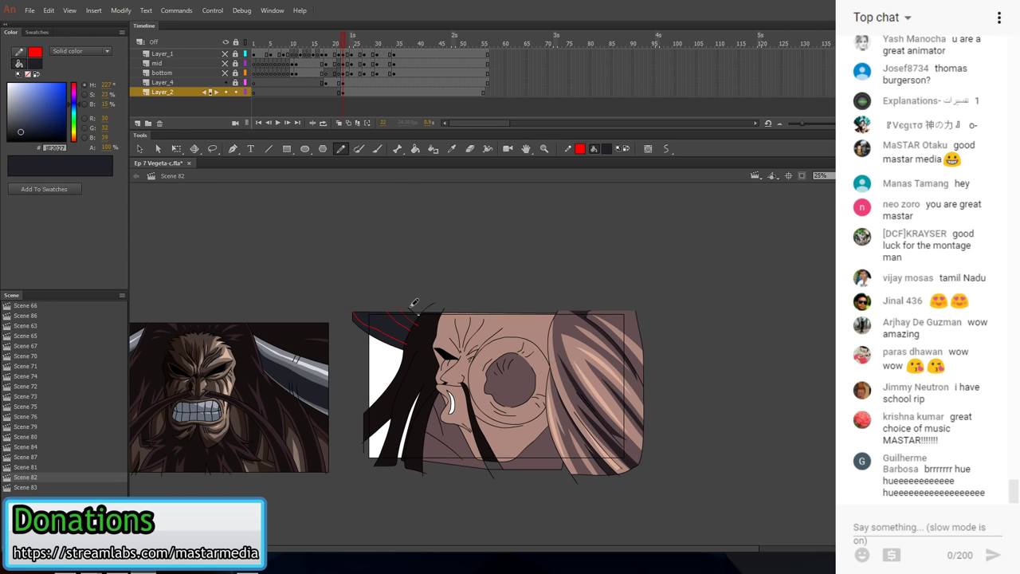
- Fill the horn's shading bands with the grey #585B60 and the light highlight #D8DBE0 sampled from the reference horn
{"action": "left_click", "coordinate": [451, 148]}
{"action": "left_click", "coordinate": [315, 380]}
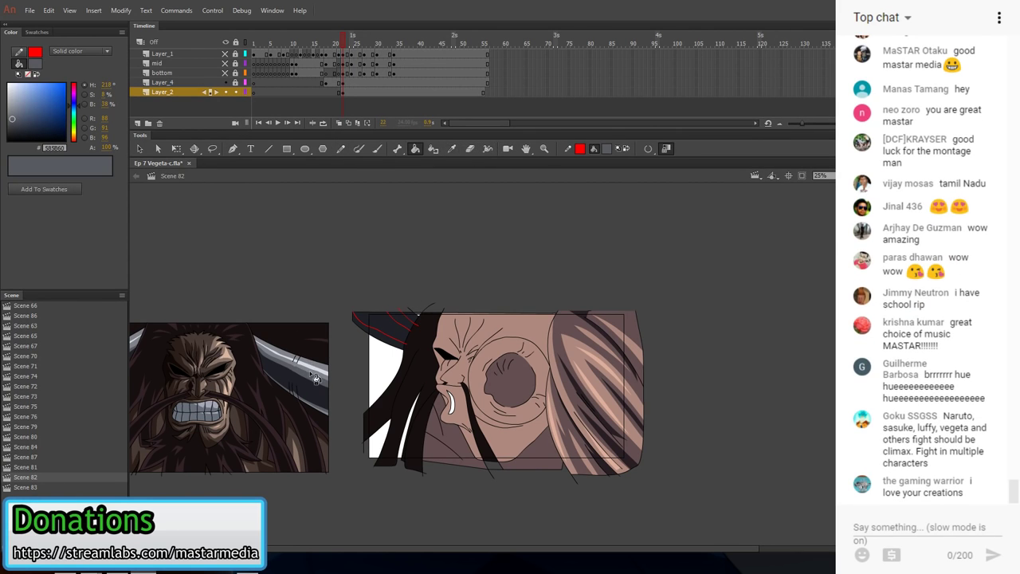
{"action": "left_click", "coordinate": [452, 149]}
{"action": "left_click", "coordinate": [316, 366]}
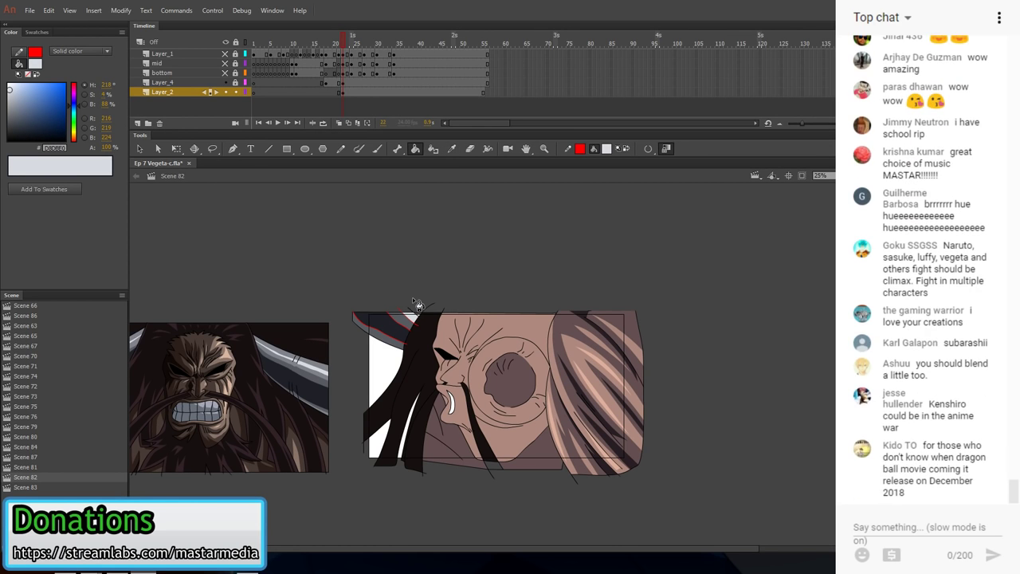
- Sample the horn's grey #585B60, draw a red stroke across the horn's shading lines and clear all the red guide lines
{"action": "key", "text": "shift+y"}
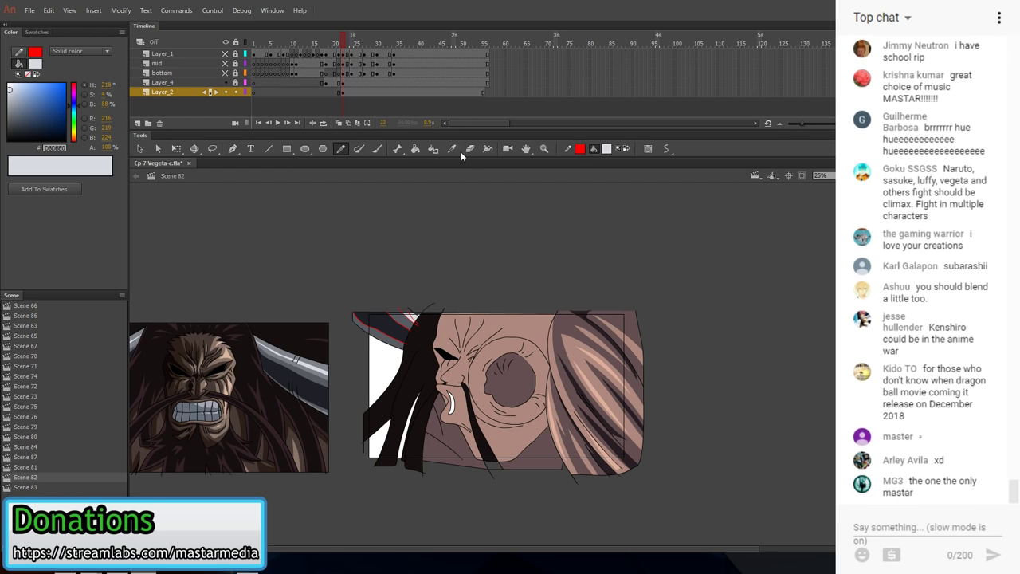
{"action": "key", "text": "i"}
{"action": "left_click", "coordinate": [413, 312]}
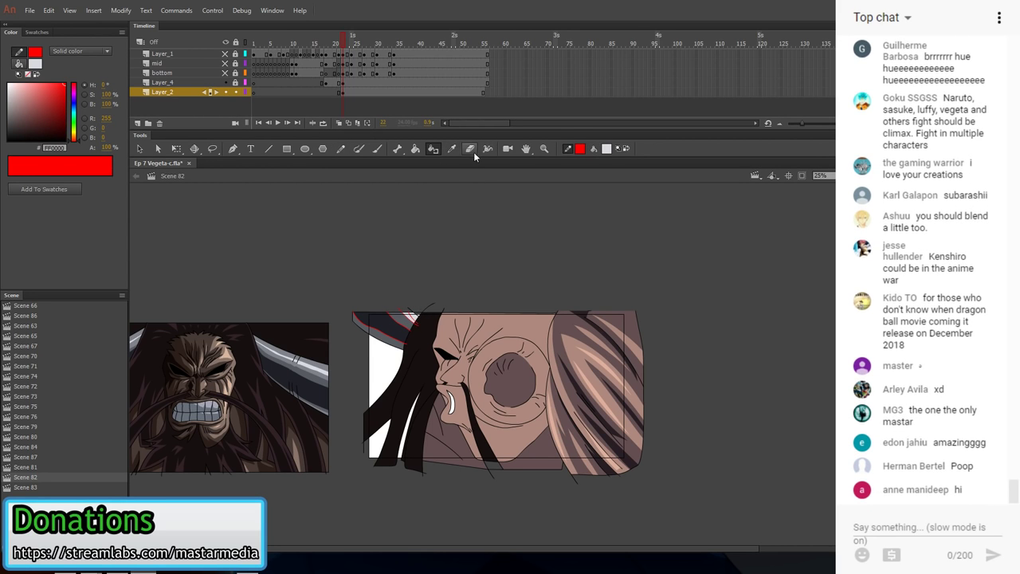
{"action": "key", "text": "i"}
{"action": "left_click", "coordinate": [408, 318]}
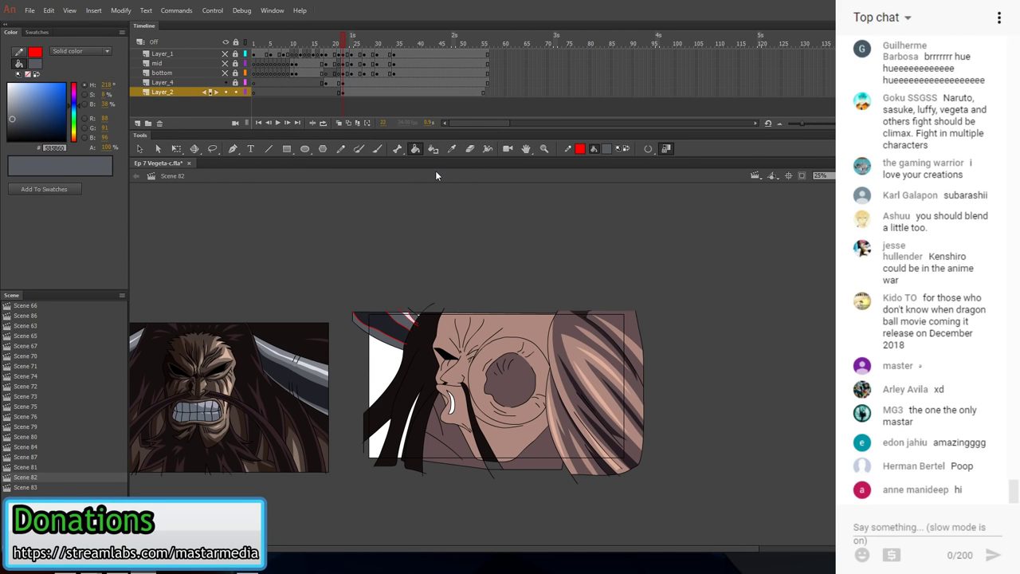
{"action": "key", "text": "y"}
{"action": "left_click_drag", "start_coordinate": [417, 309], "coordinate": [376, 349]}
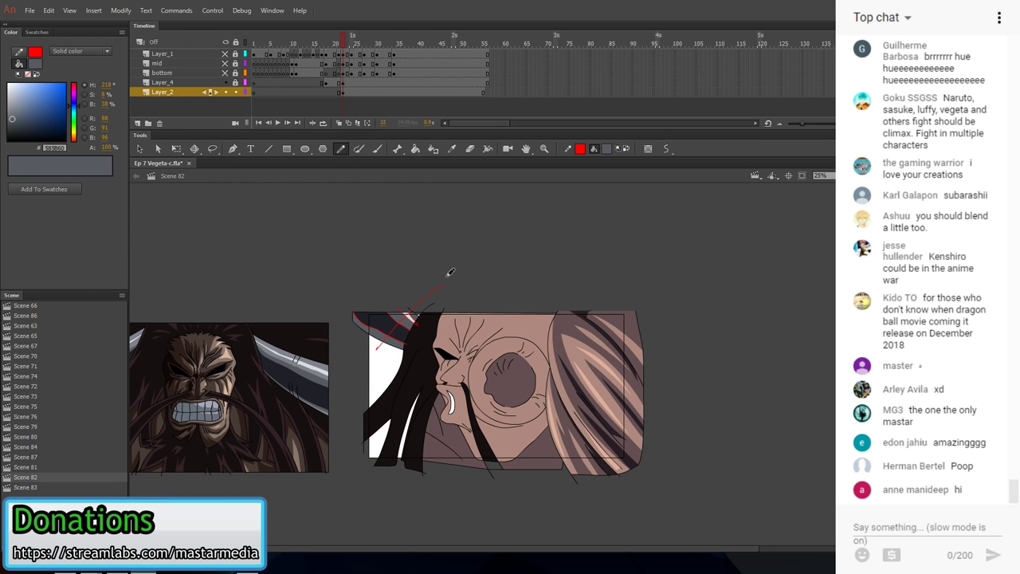
{"action": "key", "text": "v"}
{"action": "key", "text": "ctrl+z"}
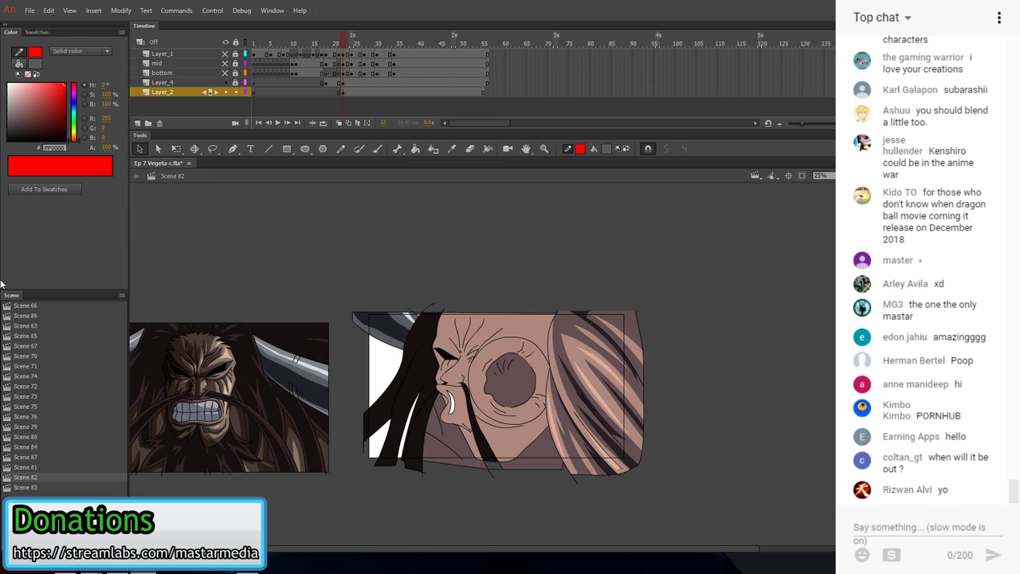
- Set the stroke to black and draw a jagged hairline from the cheek dent's outer ring up the temple and along the forehead's upper edge
{"action": "key", "text": "y"}
{"action": "left_click", "coordinate": [580, 149]}
{"action": "left_click", "coordinate": [615, 205]}
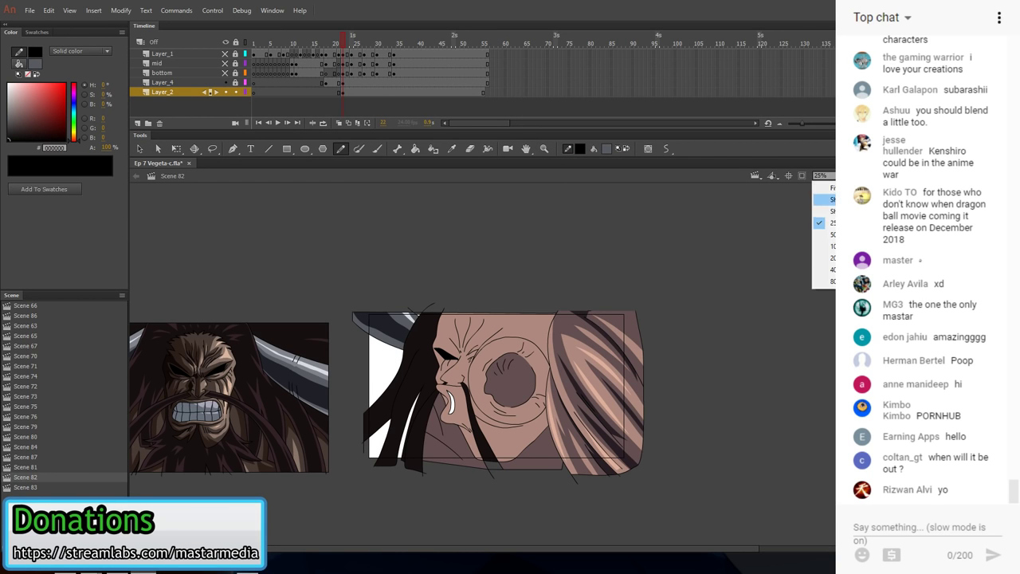
{"action": "key", "text": "ctrl+1"}
{"action": "left_click_drag", "start_coordinate": [624, 258], "coordinate": [525, 430]}
{"action": "mouse_move", "coordinate": [570, 392]}
{"action": "left_mouse_down"}
{"action": "mouse_move", "coordinate": [548, 366]}
{"action": "mouse_move", "coordinate": [566, 374]}
{"action": "left_mouse_up"}
{"action": "key", "text": "v"}
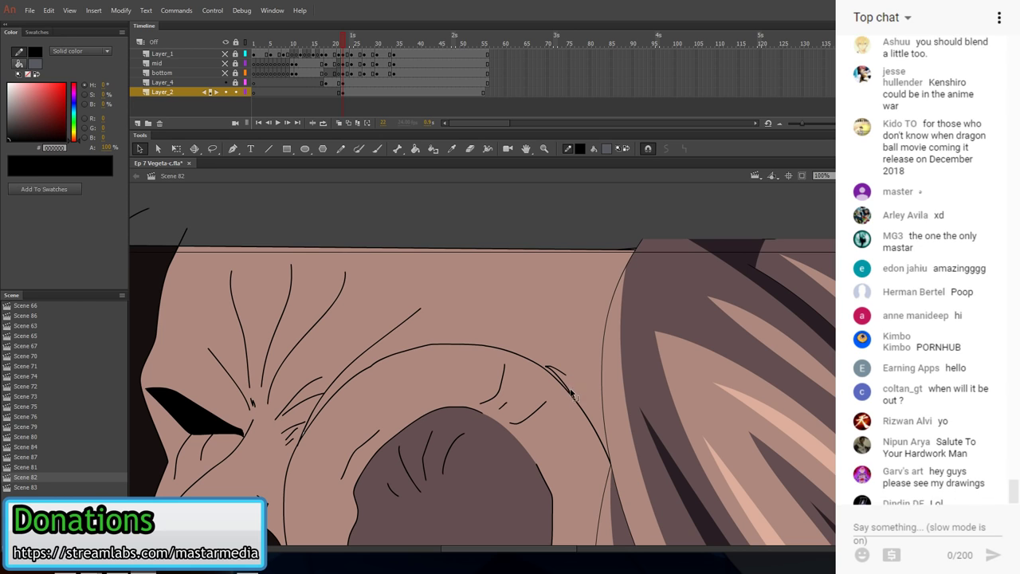
{"action": "key", "text": "y"}
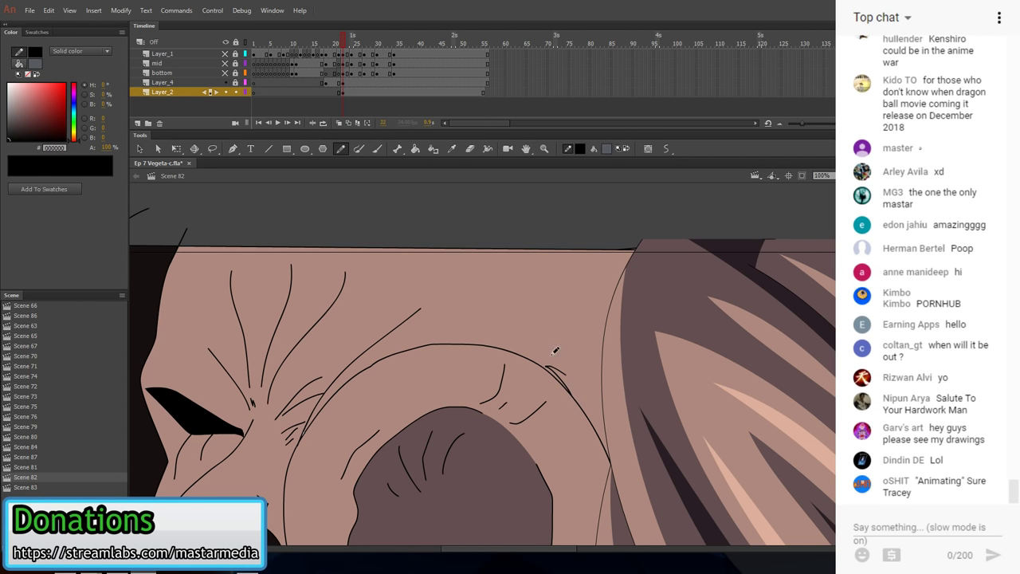
{"action": "mouse_move", "coordinate": [547, 341]}
{"action": "left_mouse_down"}
{"action": "mouse_move", "coordinate": [573, 345]}
{"action": "mouse_move", "coordinate": [531, 305]}
{"action": "mouse_move", "coordinate": [546, 306]}
{"action": "mouse_move", "coordinate": [544, 254]}
{"action": "mouse_move", "coordinate": [474, 263]}
{"action": "mouse_move", "coordinate": [483, 253]}
{"action": "mouse_move", "coordinate": [400, 276]}
{"action": "left_mouse_up"}
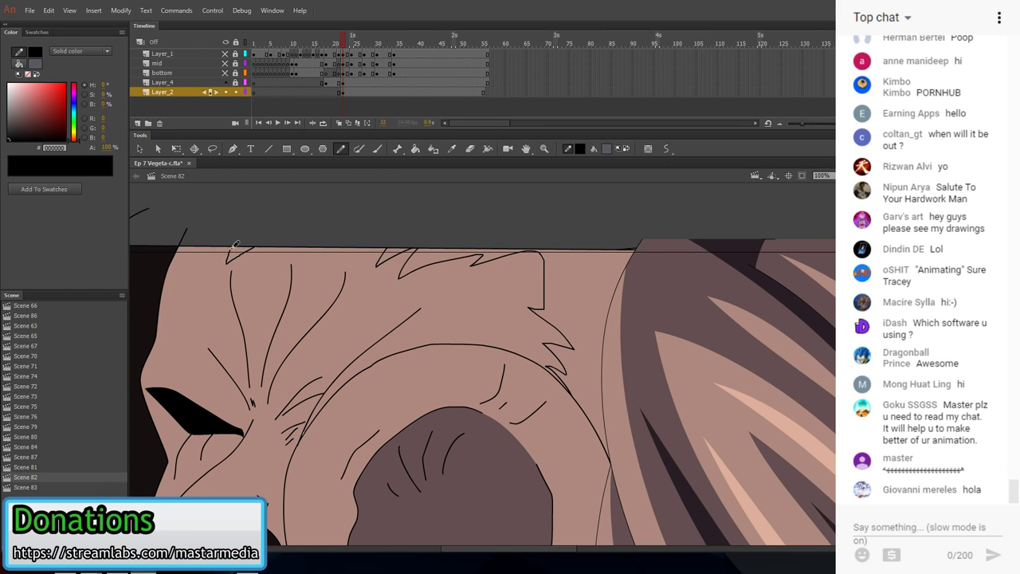
{"action": "key", "text": "ctrl+z"}
- Sample the hair's dark colour #16100F as the fill and hide Layer_4
{"action": "left_click_drag", "start_coordinate": [662, 311], "coordinate": [532, 294]}
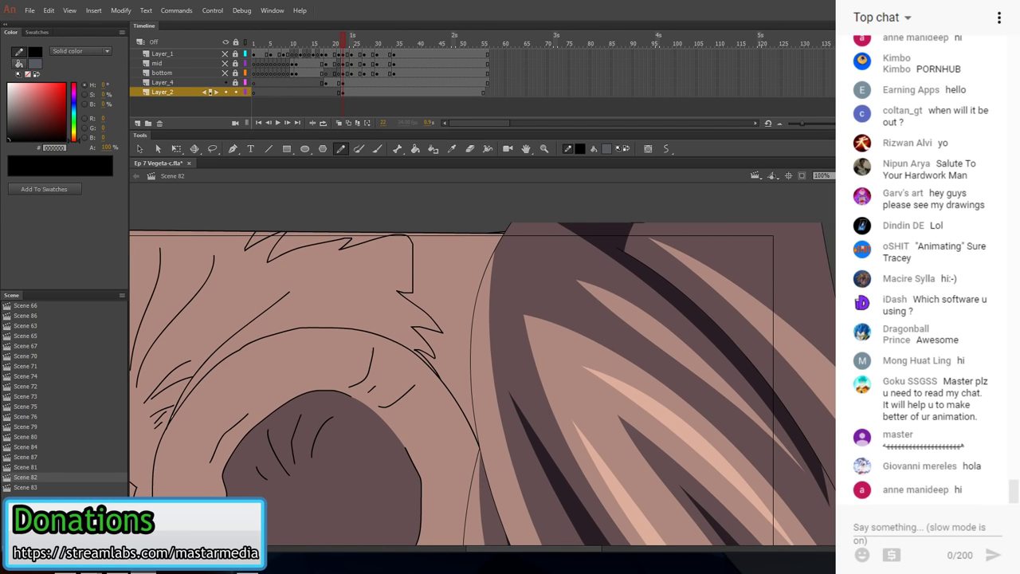
{"action": "key", "text": "ctrl+minus"}
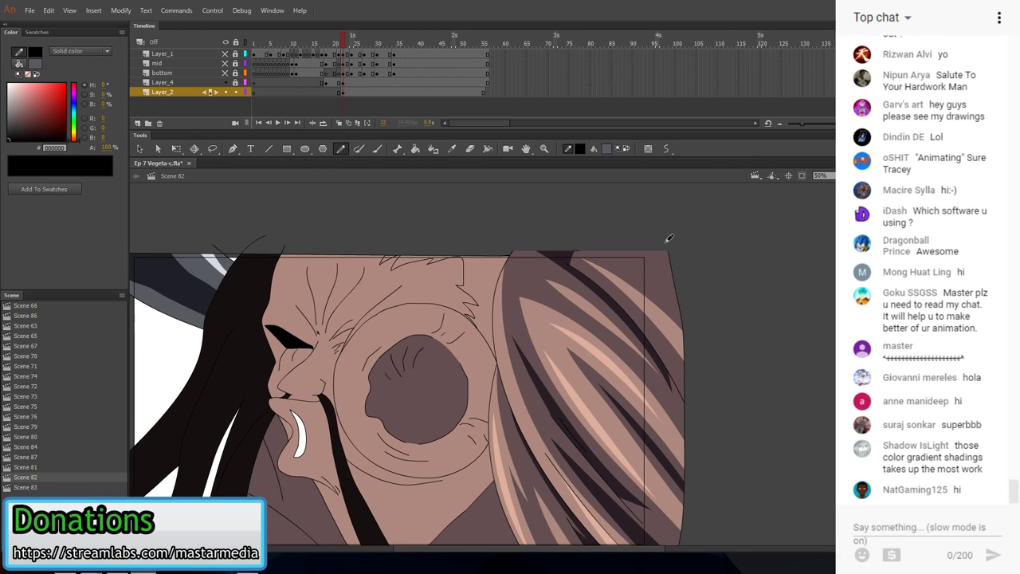
{"action": "left_click", "coordinate": [451, 149]}
{"action": "left_click", "coordinate": [263, 285]}
{"action": "left_click", "coordinate": [225, 82]}
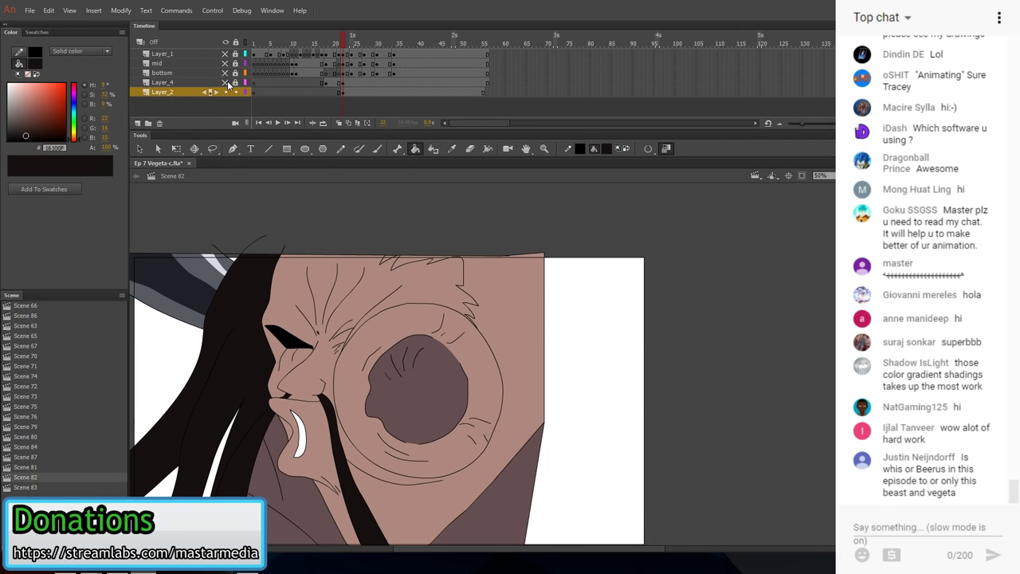
- Close the hair area with a straight line from the dent's outer ring to the head's back edge, and fill it and the tufts above the forehead
{"action": "key", "text": "n"}
{"action": "left_click_drag", "start_coordinate": [501, 396], "coordinate": [542, 425]}
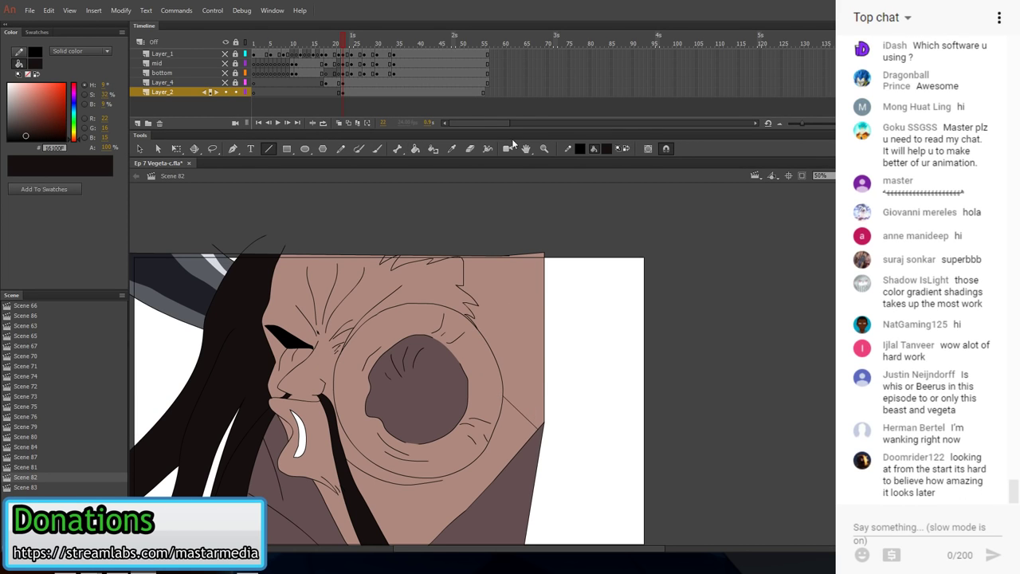
{"action": "left_click", "coordinate": [415, 148]}
{"action": "left_click", "coordinate": [518, 299]}
{"action": "left_click", "coordinate": [440, 263]}
{"action": "left_click", "coordinate": [394, 263]}
{"action": "left_click_drag", "start_coordinate": [465, 315], "coordinate": [522, 289]}
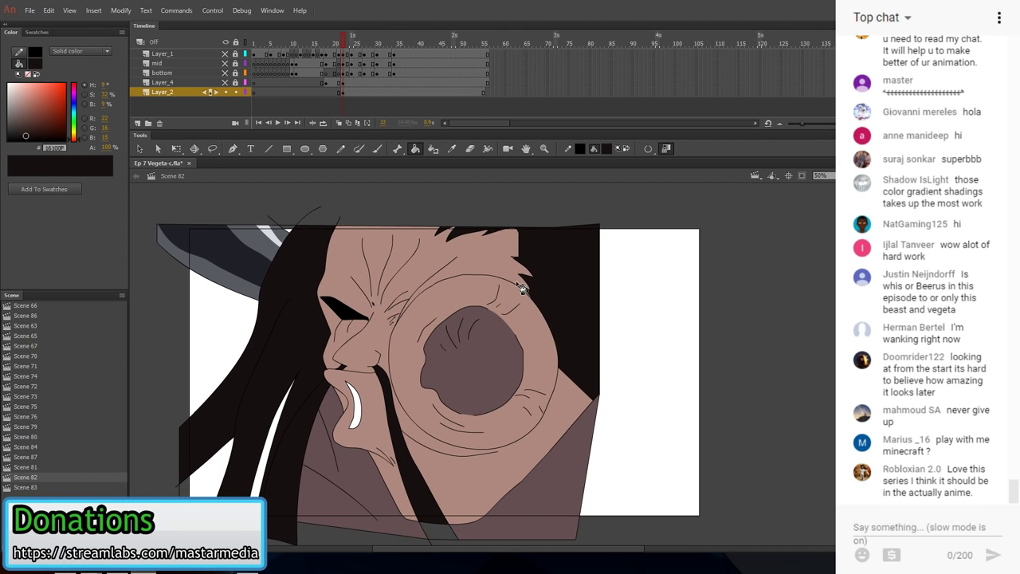
- Draw short black wrinkle lines under the giant's eye and along the side of the nose bridge
{"action": "key", "text": "shift+y"}
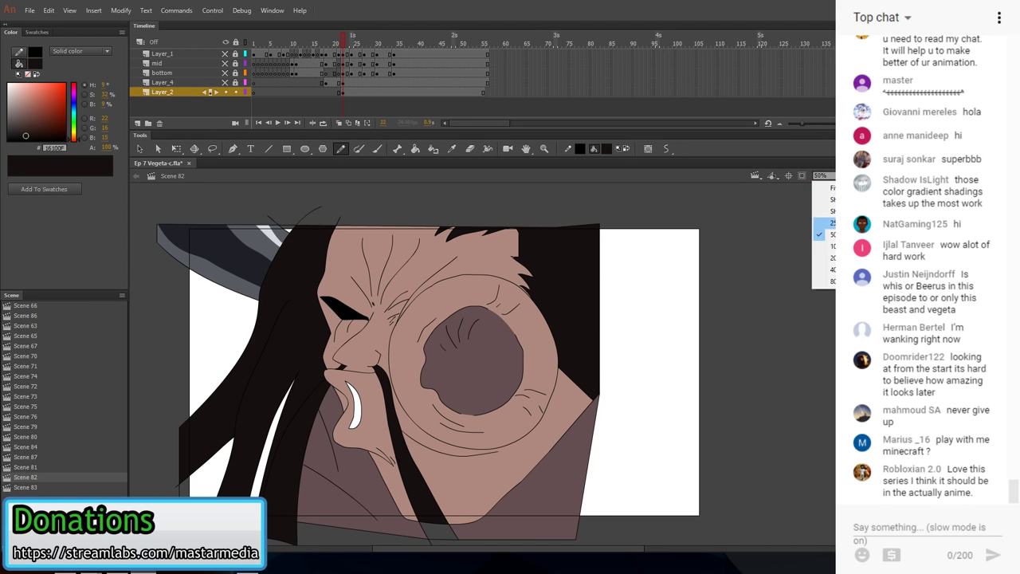
{"action": "key", "text": "ctrl+="}
{"action": "left_click_drag", "start_coordinate": [260, 234], "coordinate": [284, 262]}
{"action": "left_click_drag", "start_coordinate": [249, 231], "coordinate": [281, 264]}
{"action": "left_click_drag", "start_coordinate": [395, 267], "coordinate": [405, 308]}
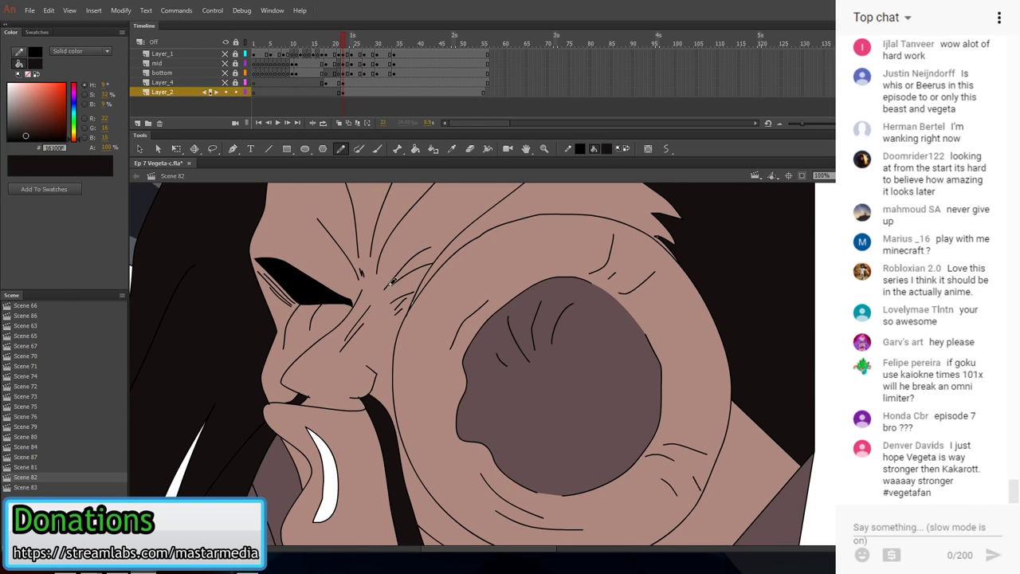
- Draw the curved black nostril opening at the base of the nose, undoing the first attempt
{"action": "left_click_drag", "start_coordinate": [487, 360], "coordinate": [539, 332]}
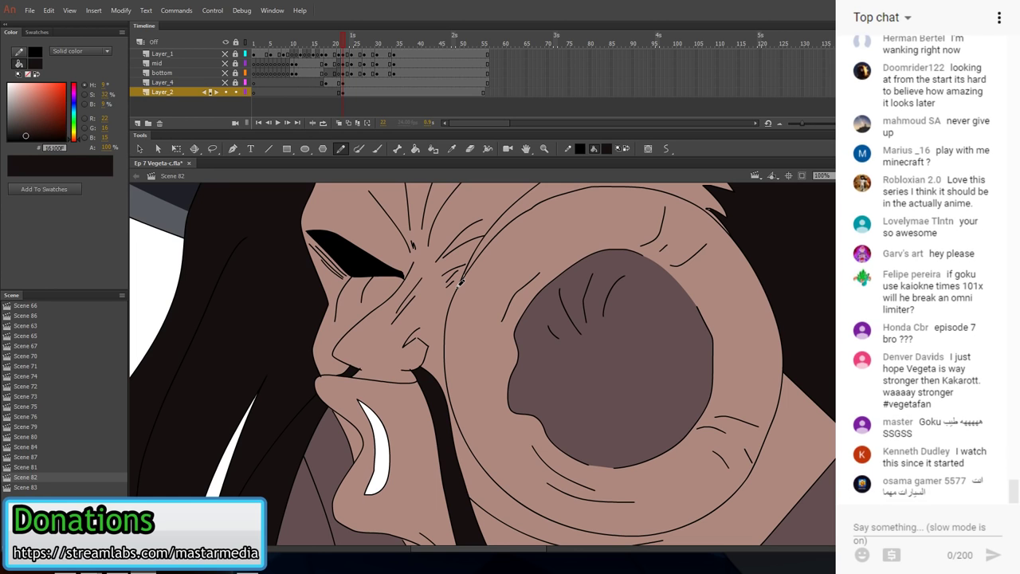
{"action": "left_click_drag", "start_coordinate": [406, 340], "coordinate": [419, 316]}
{"action": "left_click_drag", "start_coordinate": [518, 244], "coordinate": [482, 268]}
{"action": "key", "text": "ctrl+z"}
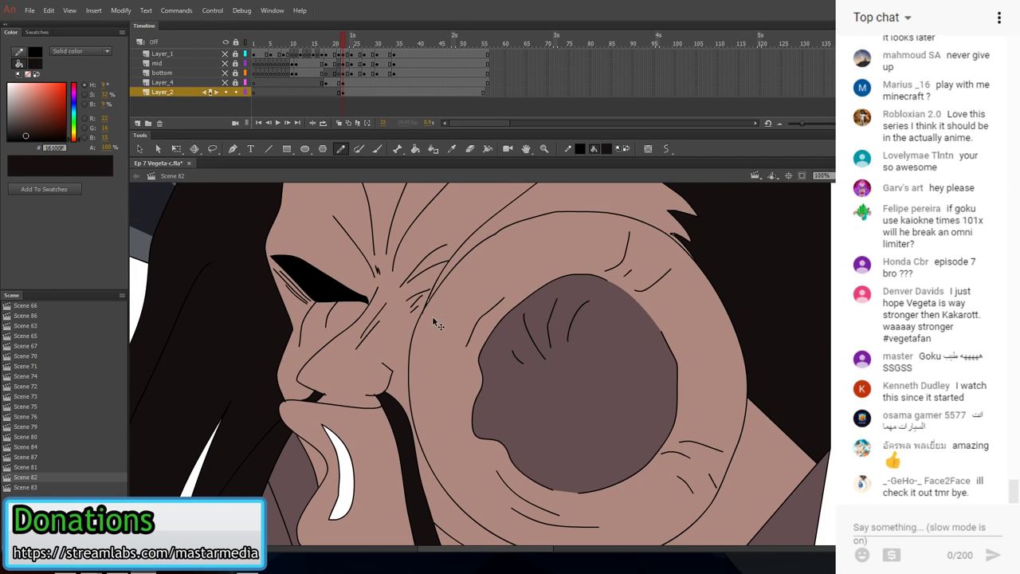
{"action": "left_click_drag", "start_coordinate": [357, 382], "coordinate": [372, 394]}
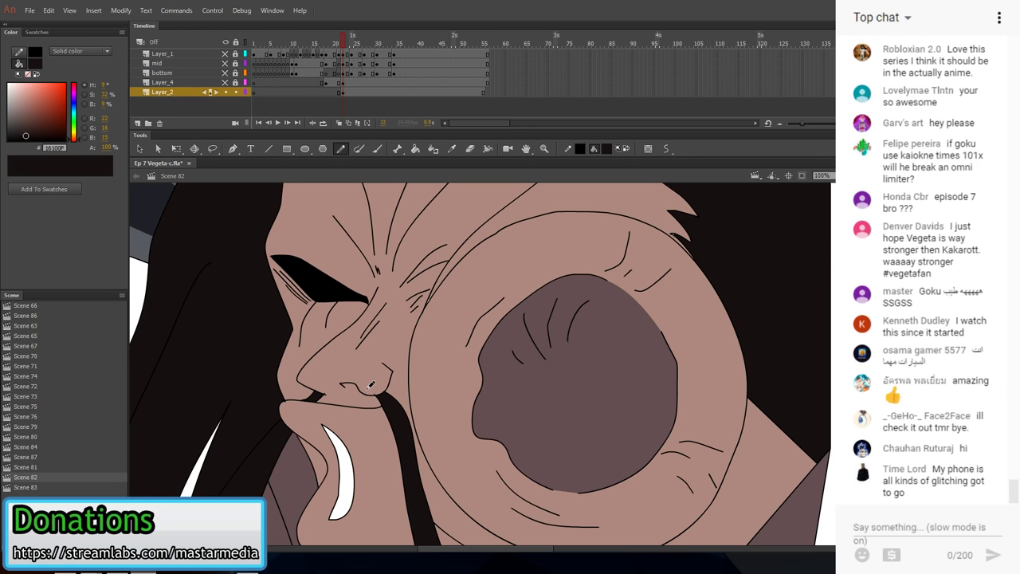
- Delete the stray line segments around the nostril and the base of the nose
{"action": "key", "text": "v"}
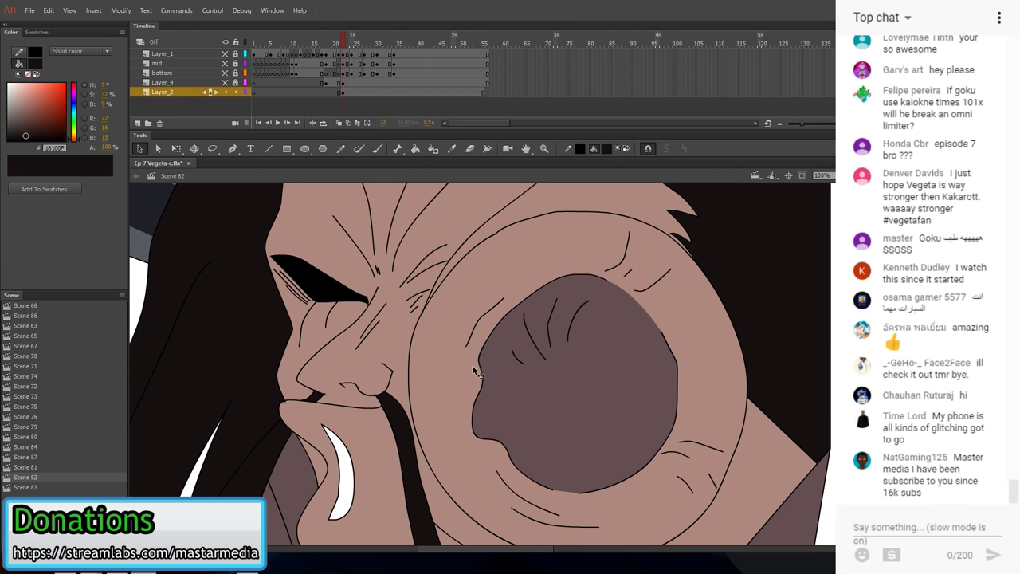
{"action": "left_click", "coordinate": [376, 396]}
{"action": "key", "text": "Delete"}
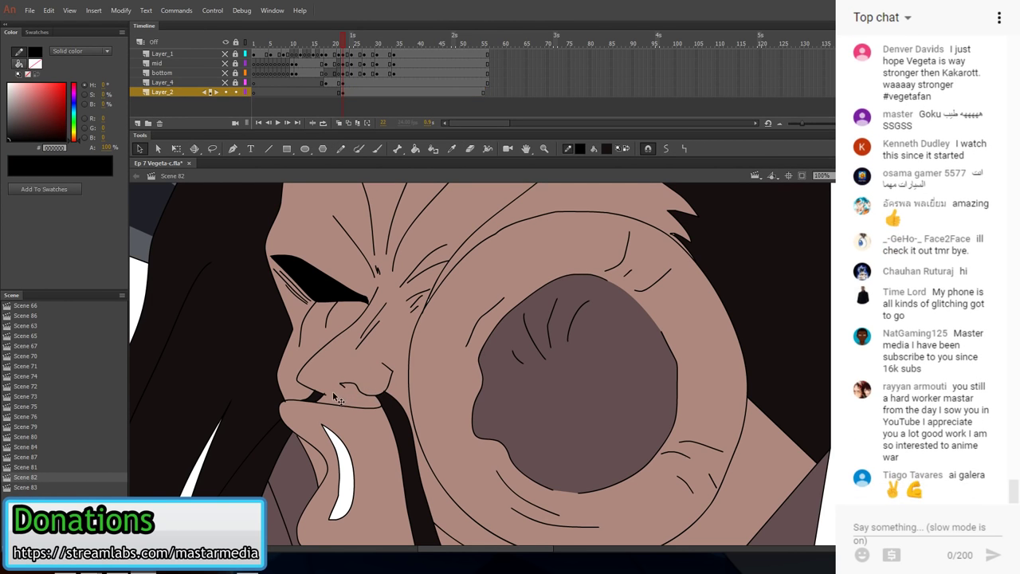
{"action": "left_click", "coordinate": [326, 392]}
{"action": "key", "text": "Delete"}
{"action": "left_click", "coordinate": [365, 386]}
{"action": "key", "text": "Escape"}
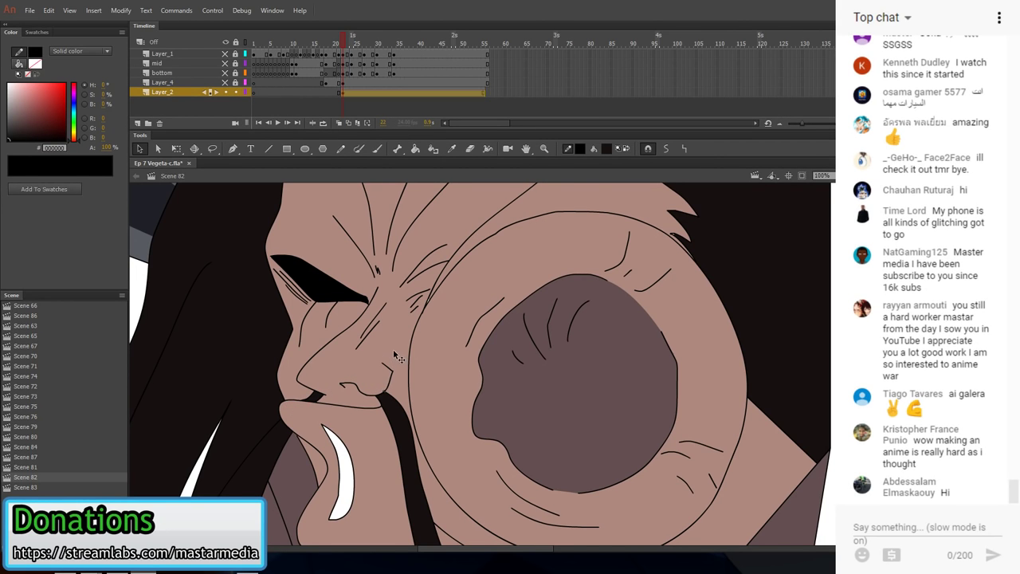
- Sample the skin colour #AD897E as the fill and sketch red #FF0000 pointed shading outlines between the forehead wrinkles
{"action": "scroll", "coordinate": [496, 404], "scroll_direction": "up", "scroll_amount": 1}
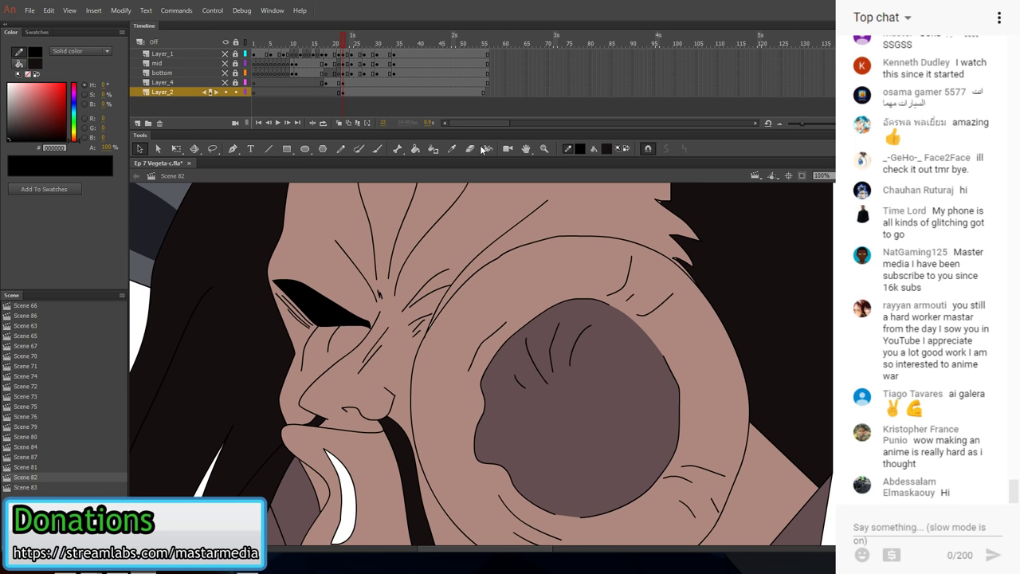
{"action": "left_click", "coordinate": [452, 148]}
{"action": "left_click", "coordinate": [476, 296]}
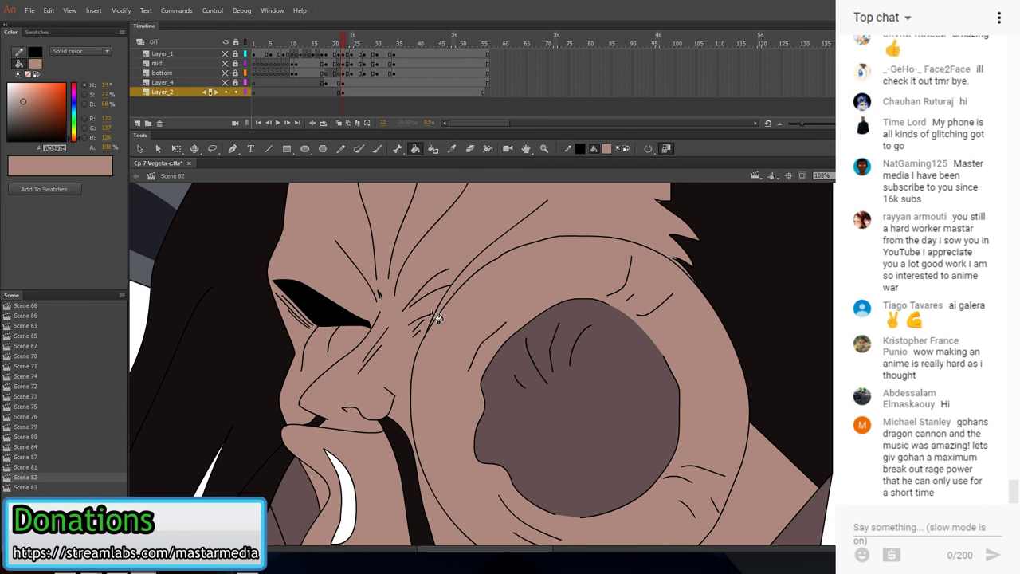
{"action": "scroll", "coordinate": [544, 387], "scroll_direction": "up", "scroll_amount": 3}
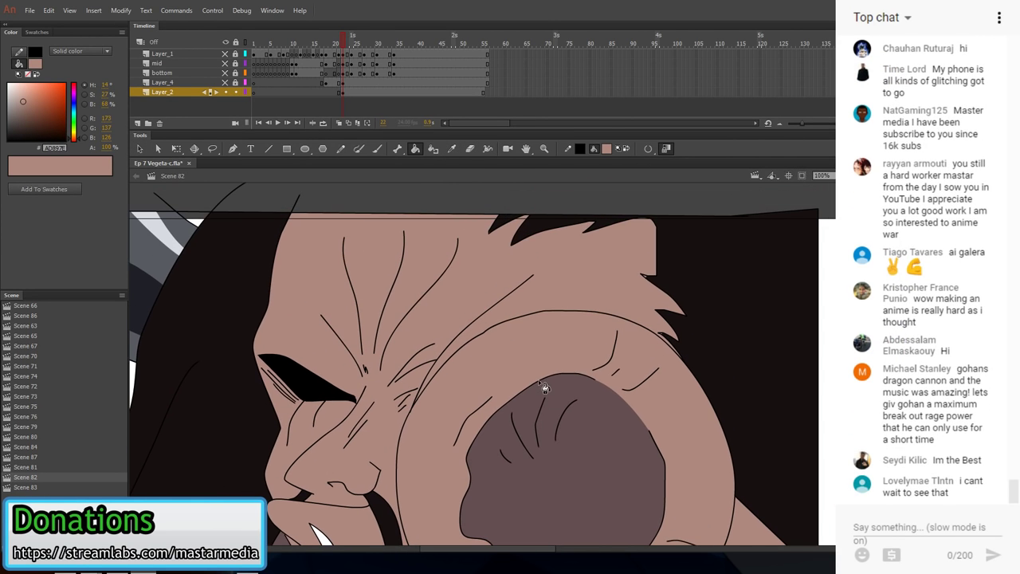
{"action": "left_click", "coordinate": [581, 149]}
{"action": "left_click", "coordinate": [619, 226]}
{"action": "key", "text": "shift+y"}
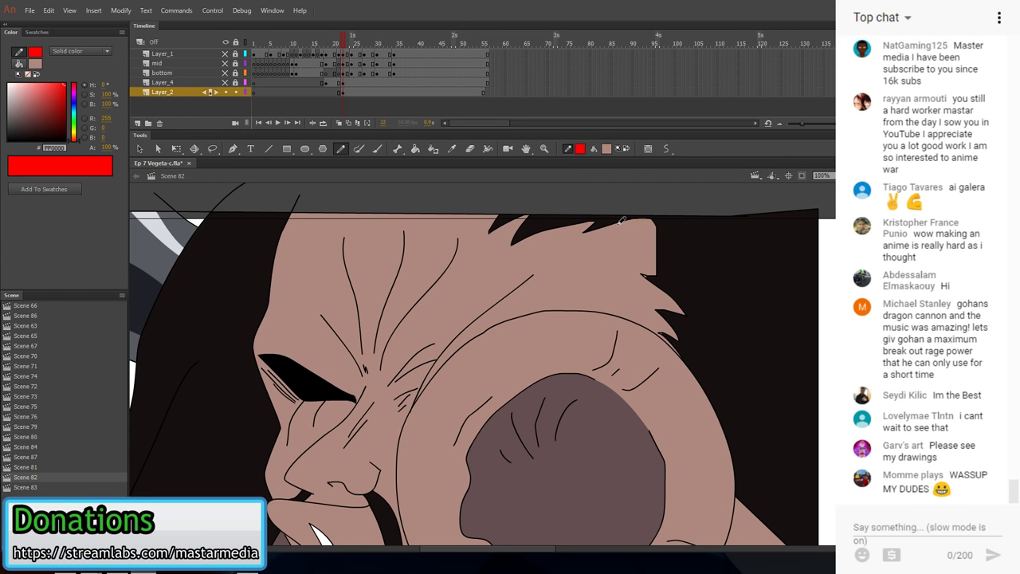
{"action": "mouse_move", "coordinate": [343, 238]}
{"action": "left_mouse_down"}
{"action": "mouse_move", "coordinate": [352, 341]}
{"action": "mouse_move", "coordinate": [321, 315]}
{"action": "left_mouse_up"}
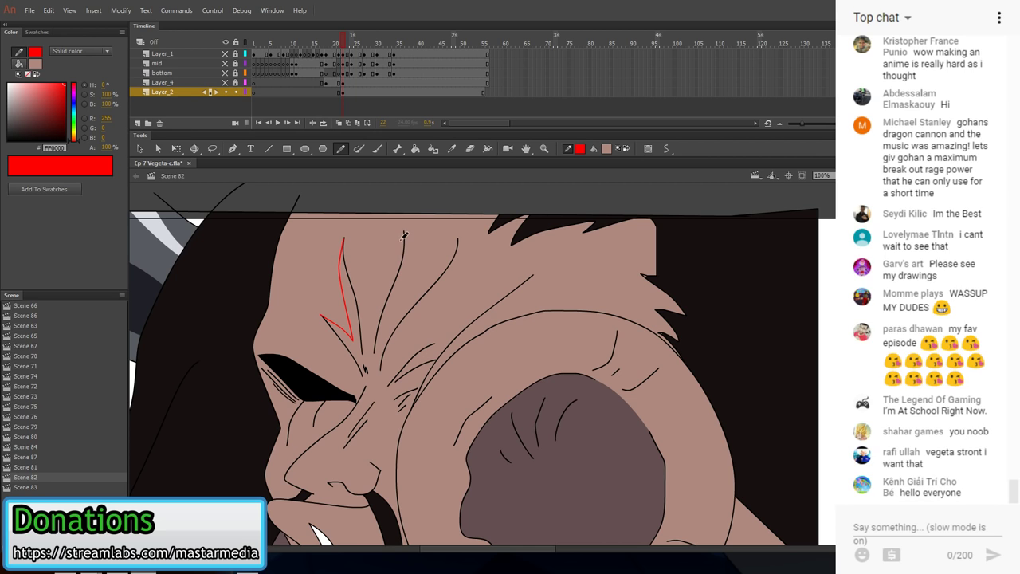
{"action": "mouse_move", "coordinate": [403, 233]}
{"action": "left_mouse_down"}
{"action": "mouse_move", "coordinate": [379, 299]}
{"action": "mouse_move", "coordinate": [357, 272]}
{"action": "left_mouse_up"}
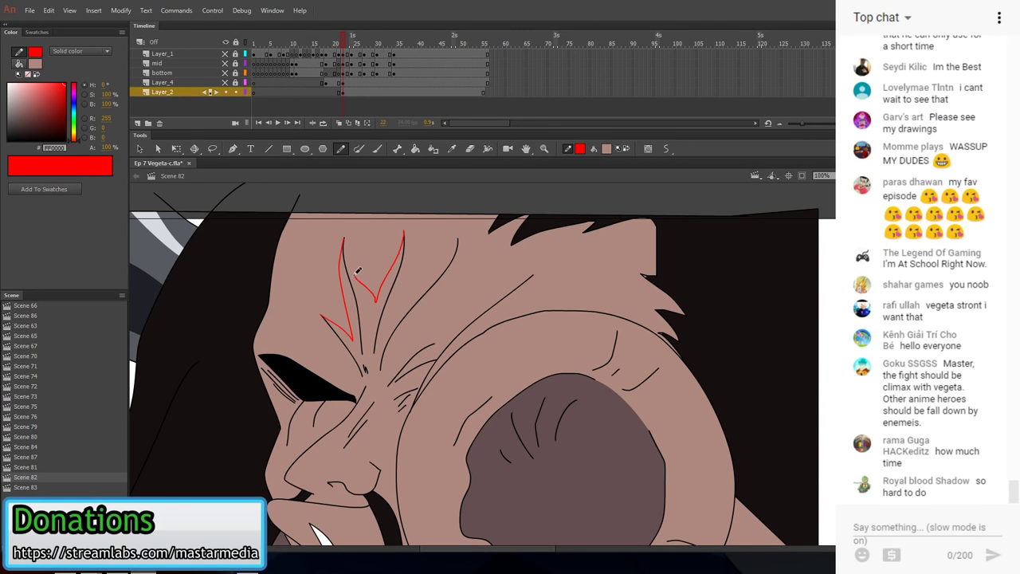
{"action": "mouse_move", "coordinate": [404, 231]}
{"action": "left_mouse_down"}
{"action": "mouse_move", "coordinate": [396, 310]}
{"action": "mouse_move", "coordinate": [419, 279]}
{"action": "left_mouse_up"}
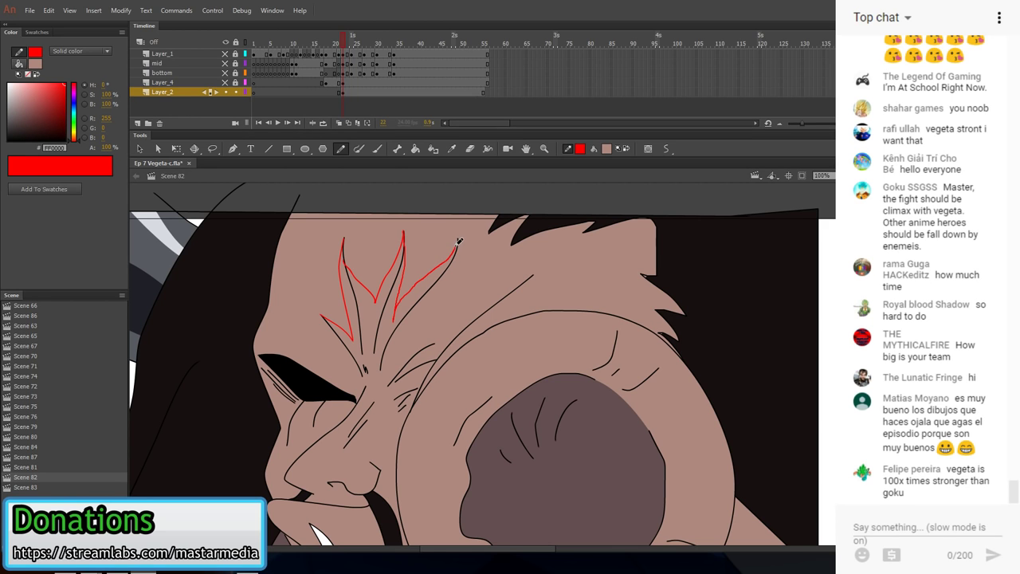
{"action": "left_click_drag", "start_coordinate": [460, 237], "coordinate": [458, 239]}
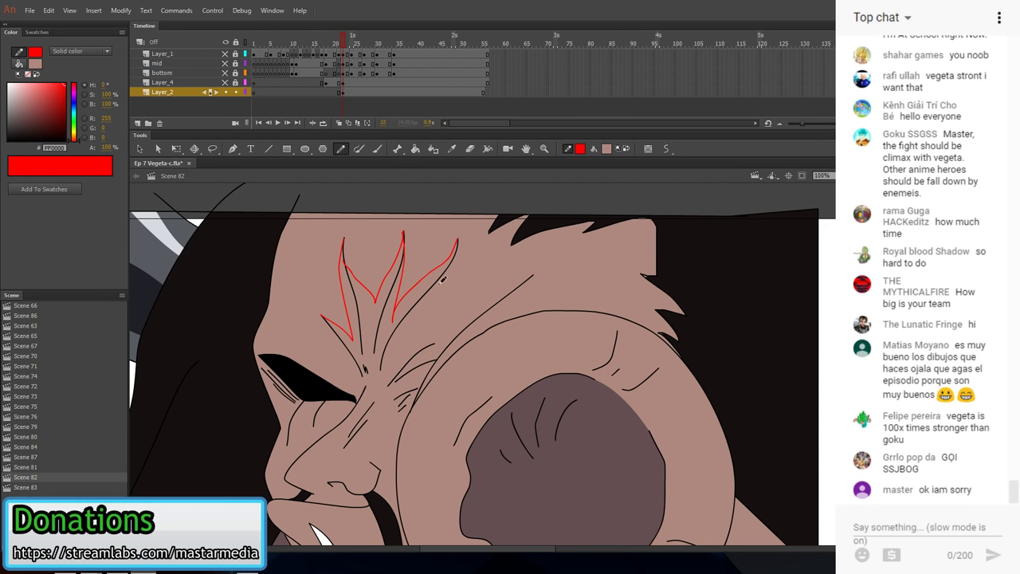
- Extend the red shading outline from the forehead wrinkles around the cheek creases, along the eye and down the side of the nose
{"action": "left_click_drag", "start_coordinate": [443, 271], "coordinate": [392, 379]}
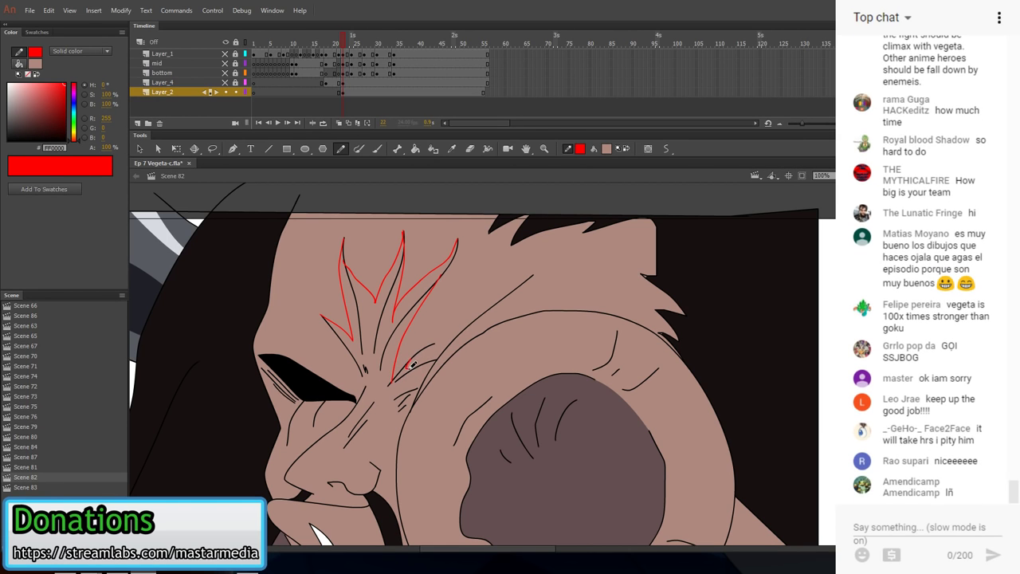
{"action": "left_click_drag", "start_coordinate": [429, 365], "coordinate": [423, 381]}
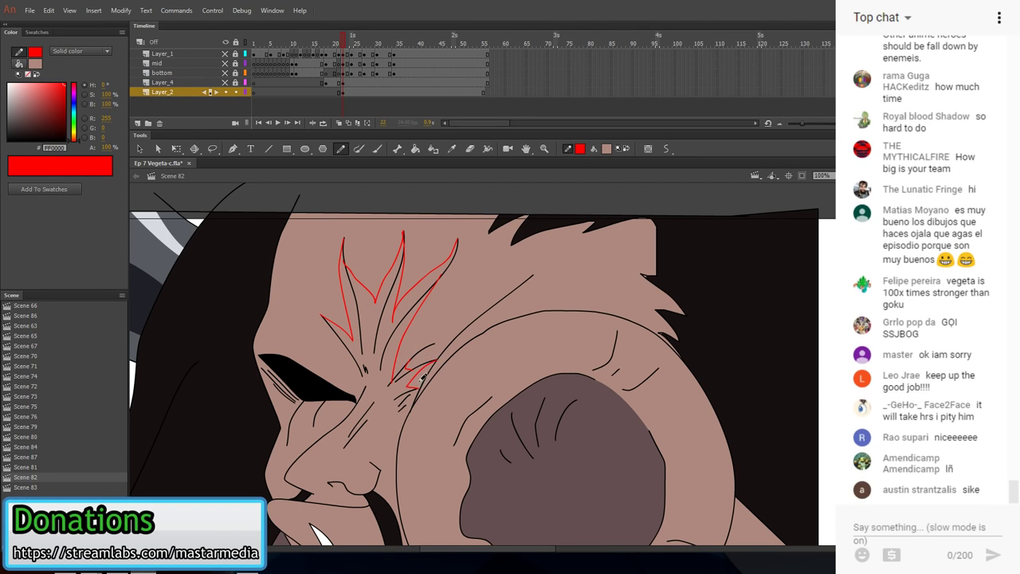
{"action": "scroll", "coordinate": [423, 345], "scroll_direction": "down", "scroll_amount": 2}
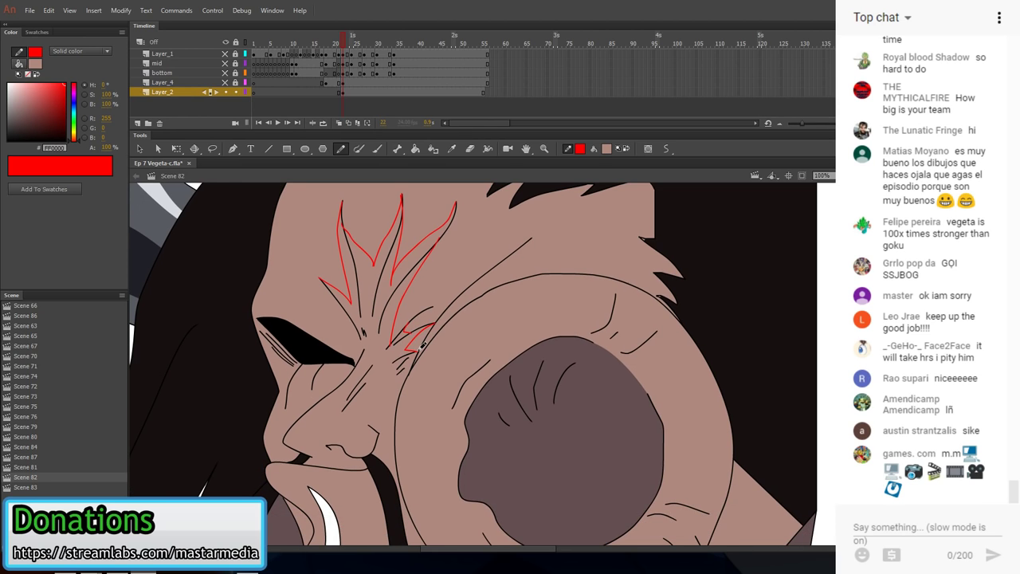
{"action": "left_click_drag", "start_coordinate": [358, 348], "coordinate": [293, 323]}
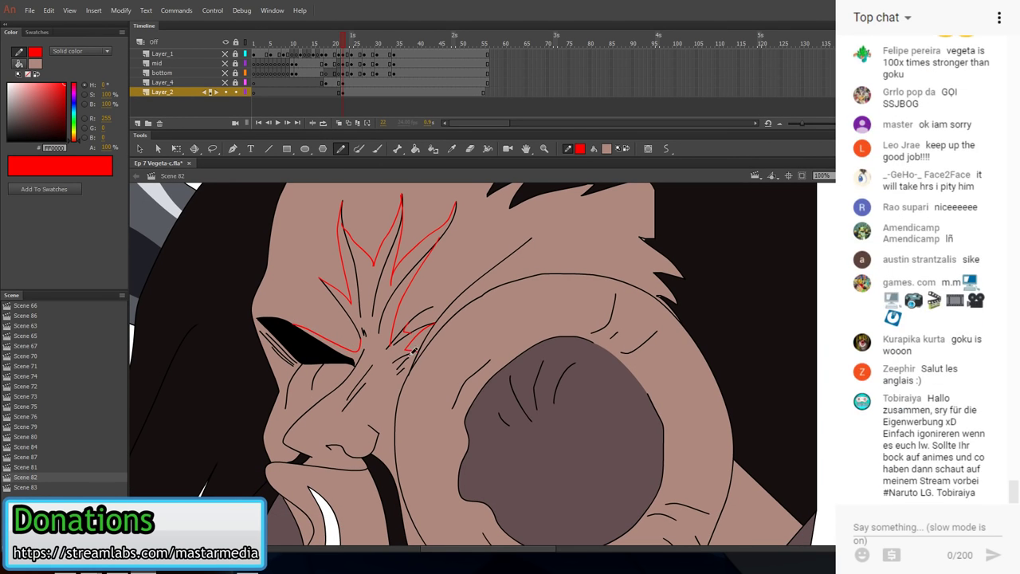
{"action": "mouse_move", "coordinate": [400, 354]}
{"action": "left_mouse_down"}
{"action": "mouse_move", "coordinate": [332, 410]}
{"action": "mouse_move", "coordinate": [364, 346]}
{"action": "left_mouse_up"}
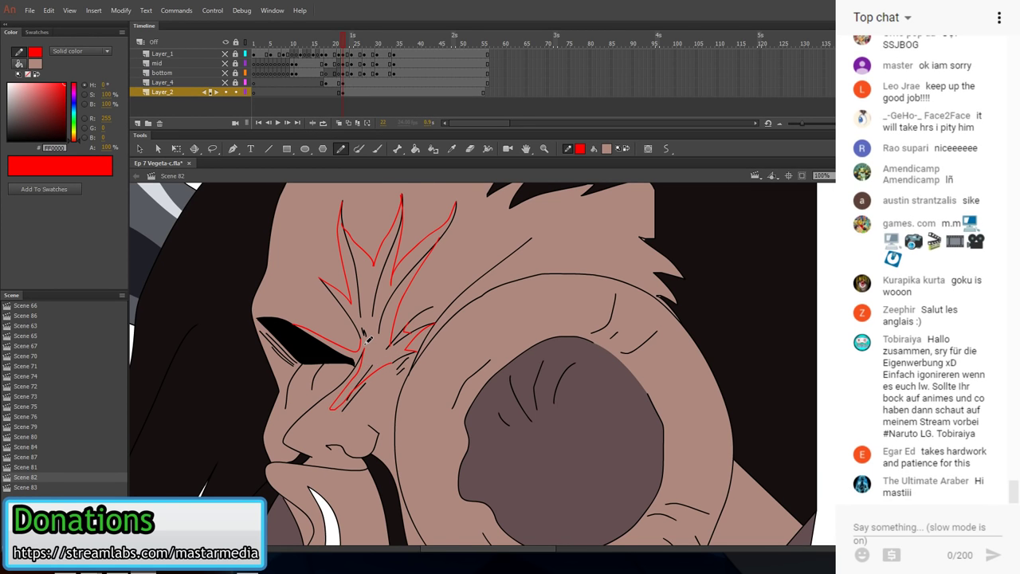
- Sample the dark brown #644E51 and fill the outlined shading across the forehead, eye and nose bridge
{"action": "left_click", "coordinate": [452, 148]}
{"action": "left_click", "coordinate": [543, 456]}
{"action": "left_click", "coordinate": [383, 342]}
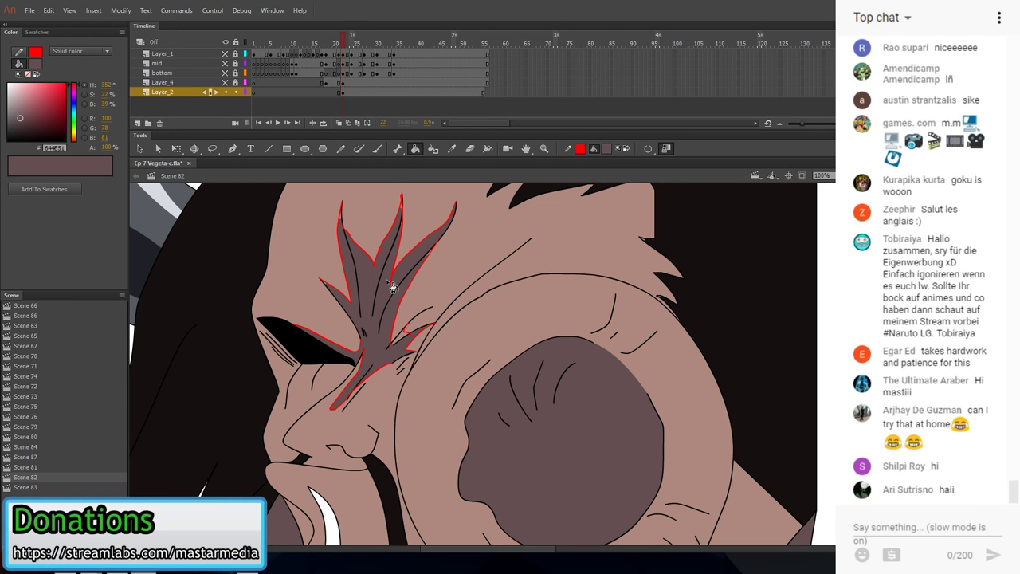
- Draw a red line from the nostril to the moustache and fill the area under the nose with dark brown
{"action": "left_click_drag", "start_coordinate": [409, 424], "coordinate": [396, 338]}
{"action": "key", "text": "shift+y"}
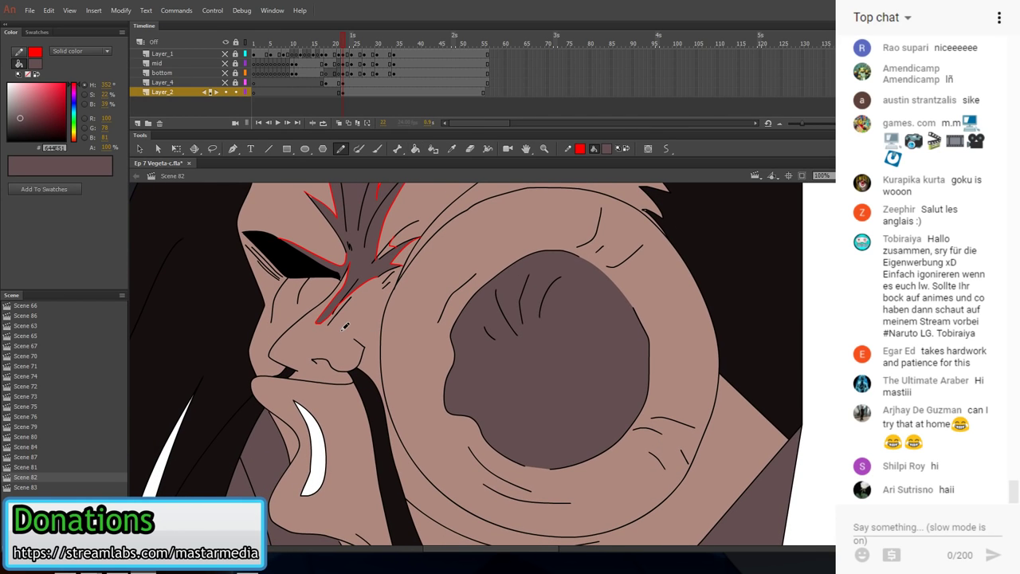
{"action": "left_click_drag", "start_coordinate": [300, 370], "coordinate": [295, 371]}
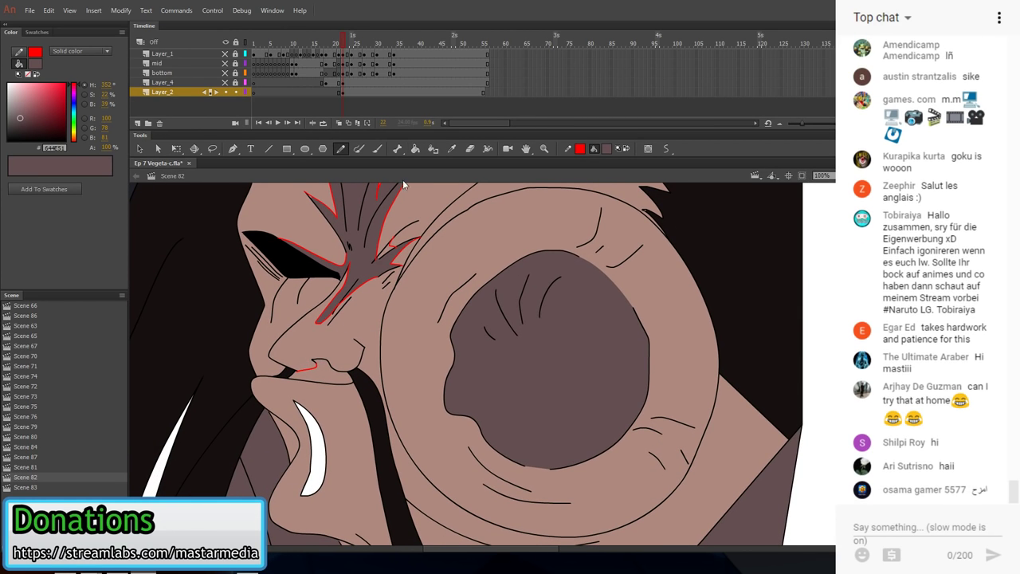
{"action": "key", "text": "k"}
{"action": "left_click", "coordinate": [335, 377]}
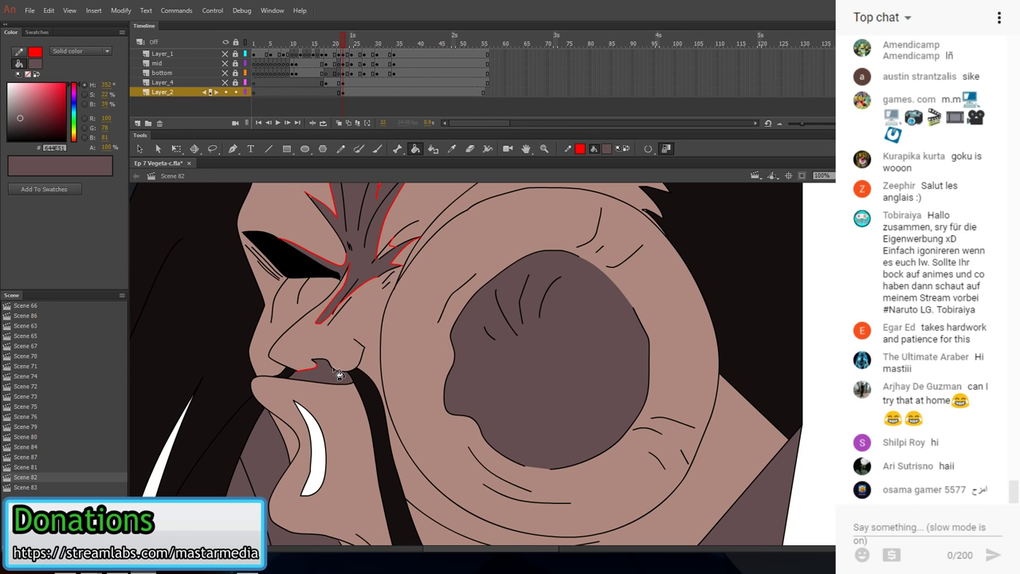
{"action": "scroll", "coordinate": [409, 404], "scroll_direction": "up", "scroll_amount": 3}
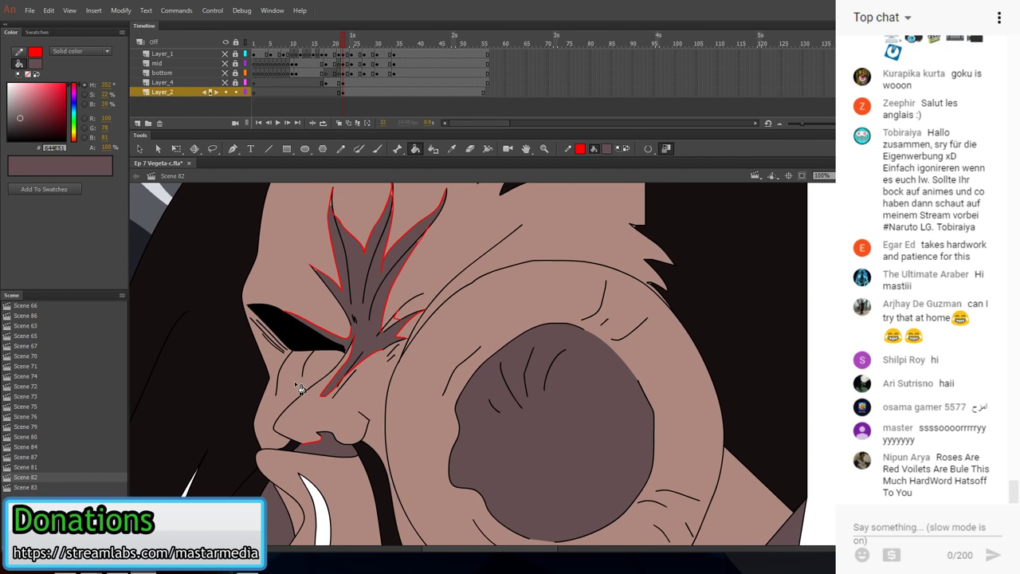
- Outline a curved shadow in red along the chin below the mouth and fill it with the dark brown
{"action": "key", "text": "y"}
{"action": "scroll", "coordinate": [431, 408], "scroll_direction": "down", "scroll_amount": 8}
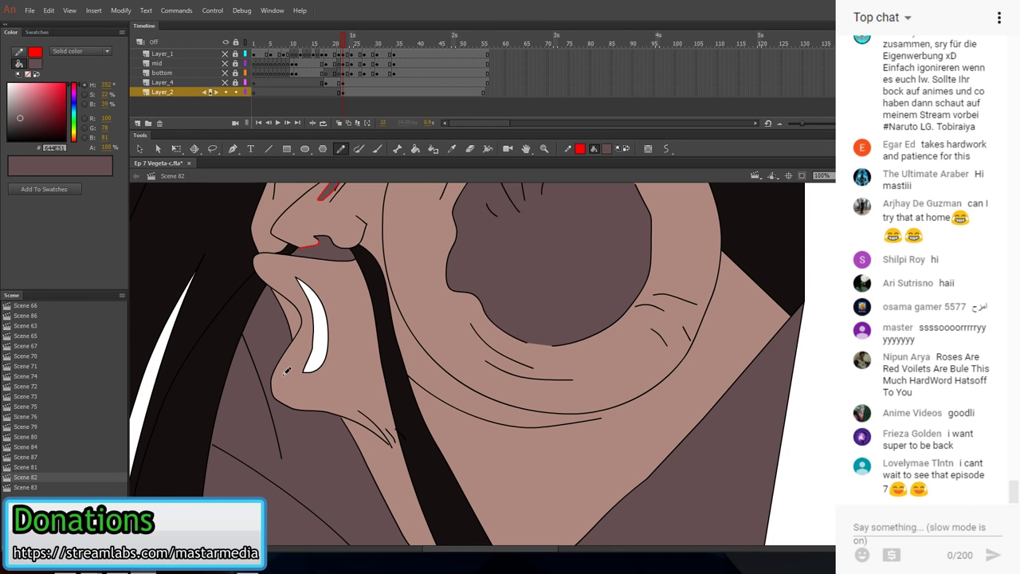
{"action": "mouse_move", "coordinate": [281, 376]}
{"action": "left_mouse_down"}
{"action": "mouse_move", "coordinate": [347, 386]}
{"action": "mouse_move", "coordinate": [384, 411]}
{"action": "mouse_move", "coordinate": [308, 398]}
{"action": "mouse_move", "coordinate": [285, 372]}
{"action": "left_mouse_up"}
{"action": "scroll", "coordinate": [433, 364], "scroll_direction": "up", "scroll_amount": 3}
{"action": "left_click", "coordinate": [415, 149]}
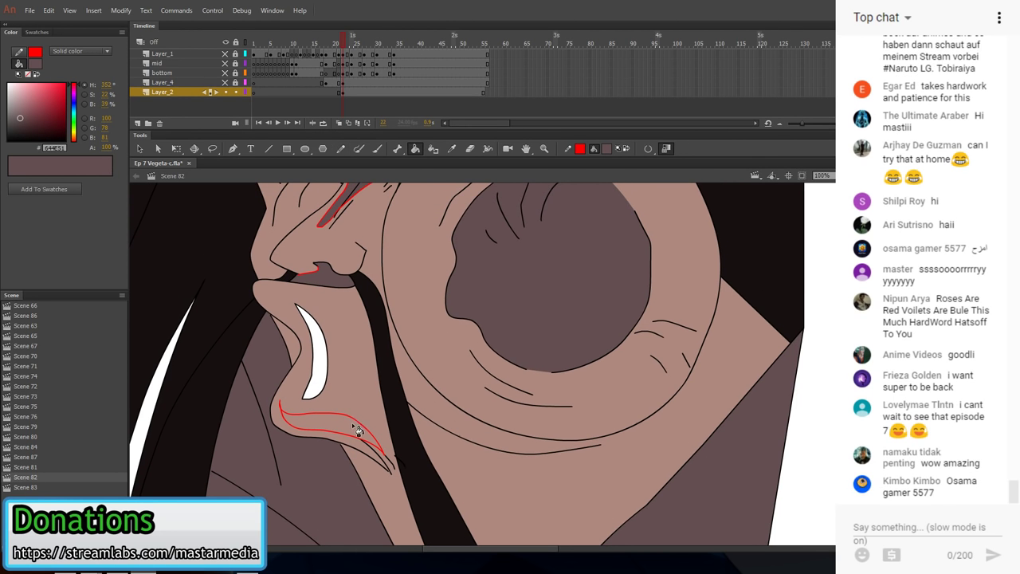
{"action": "scroll", "coordinate": [547, 403], "scroll_direction": "up", "scroll_amount": 3}
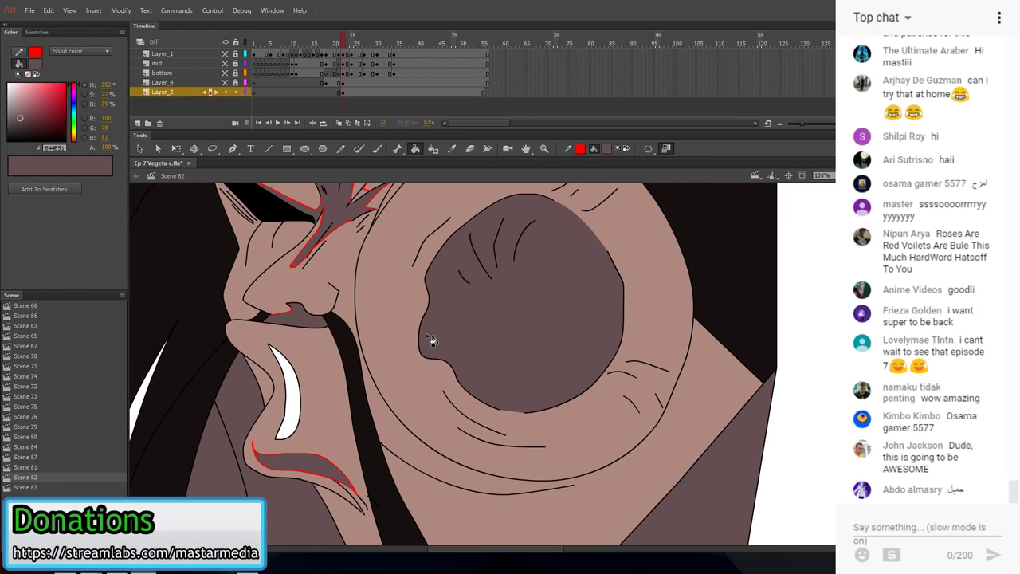
- Sketch red shadow outlines beneath the large circular rim on the cheek and two jagged crescents inside its nose-side edge
{"action": "key", "text": "y"}
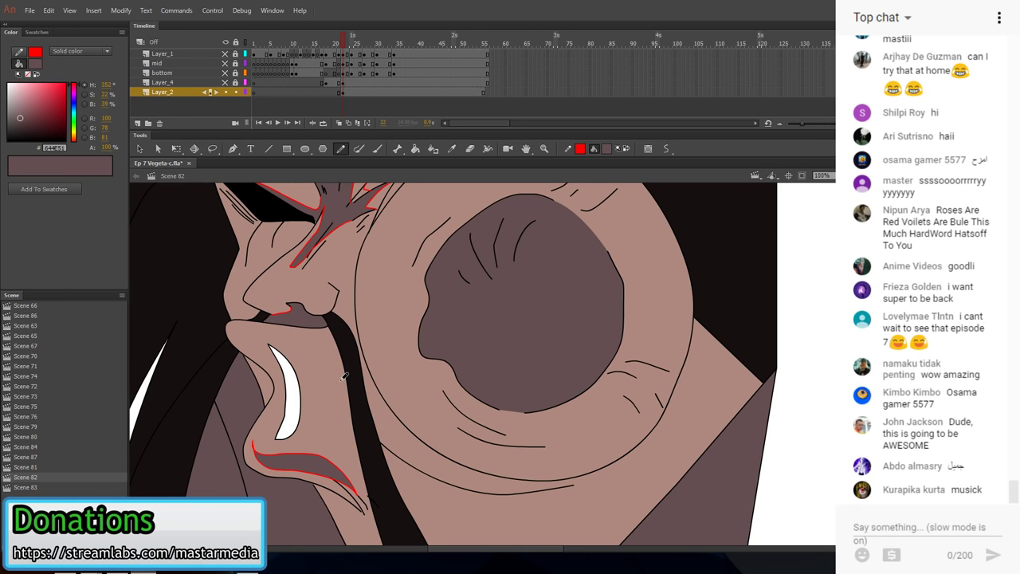
{"action": "left_click_drag", "start_coordinate": [453, 384], "coordinate": [389, 363]}
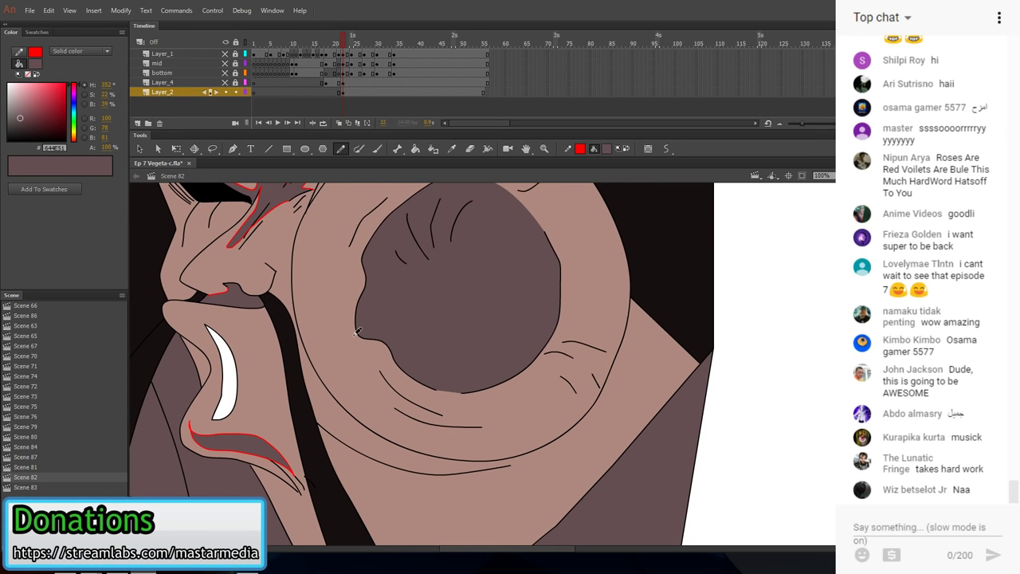
{"action": "mouse_move", "coordinate": [336, 438]}
{"action": "left_mouse_down"}
{"action": "mouse_move", "coordinate": [375, 446]}
{"action": "mouse_move", "coordinate": [336, 398]}
{"action": "left_mouse_up"}
{"action": "left_click_drag", "start_coordinate": [513, 463], "coordinate": [540, 446]}
{"action": "scroll", "coordinate": [401, 348], "scroll_direction": "up", "scroll_amount": 3}
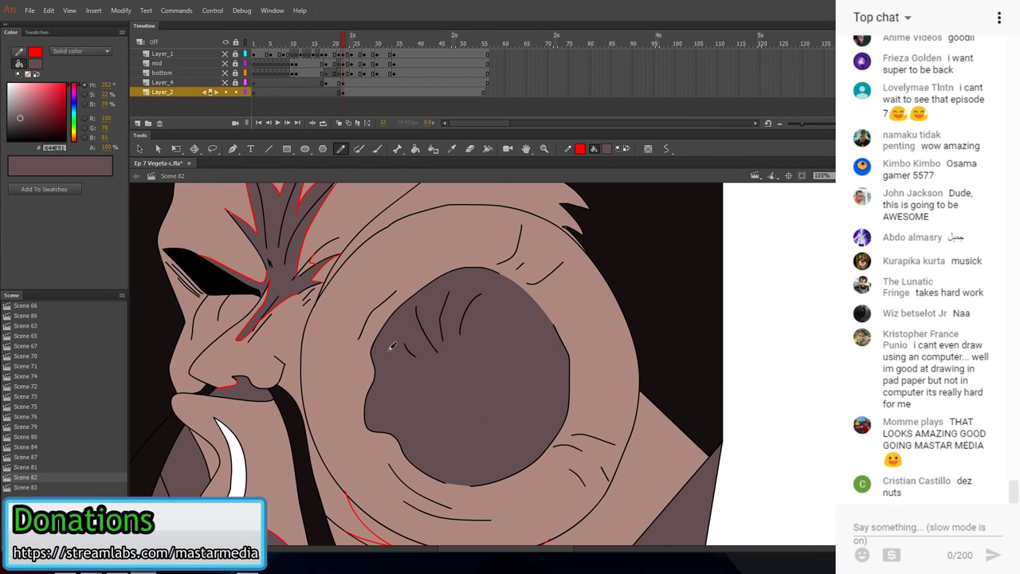
{"action": "mouse_move", "coordinate": [368, 252]}
{"action": "left_mouse_down"}
{"action": "mouse_move", "coordinate": [343, 272]}
{"action": "mouse_move", "coordinate": [319, 312]}
{"action": "mouse_move", "coordinate": [315, 407]}
{"action": "mouse_move", "coordinate": [325, 394]}
{"action": "mouse_move", "coordinate": [329, 318]}
{"action": "mouse_move", "coordinate": [370, 252]}
{"action": "left_mouse_up"}
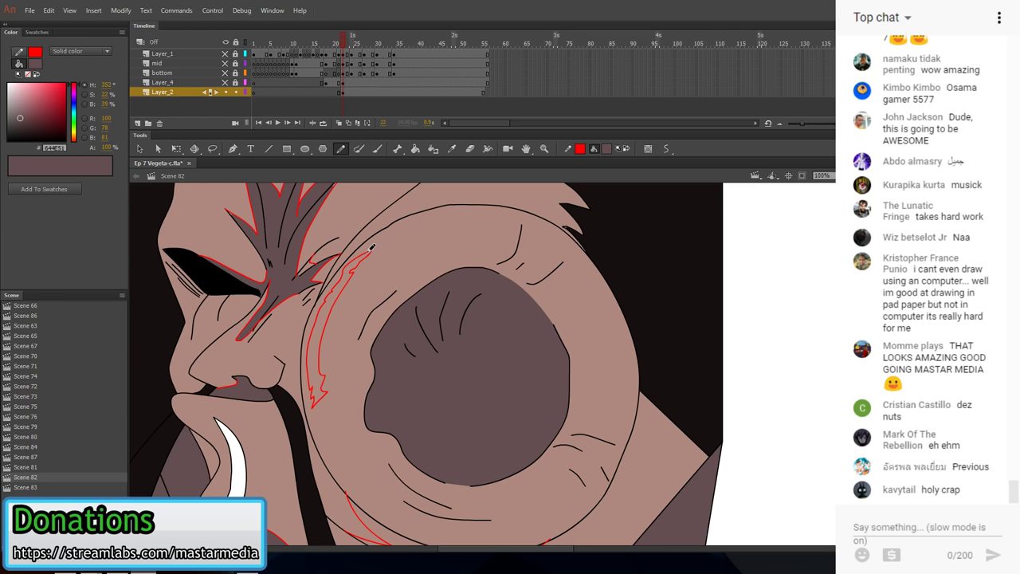
{"action": "mouse_move", "coordinate": [332, 412]}
{"action": "left_mouse_down"}
{"action": "mouse_move", "coordinate": [323, 435]}
{"action": "mouse_move", "coordinate": [347, 471]}
{"action": "mouse_move", "coordinate": [403, 518]}
{"action": "left_mouse_up"}
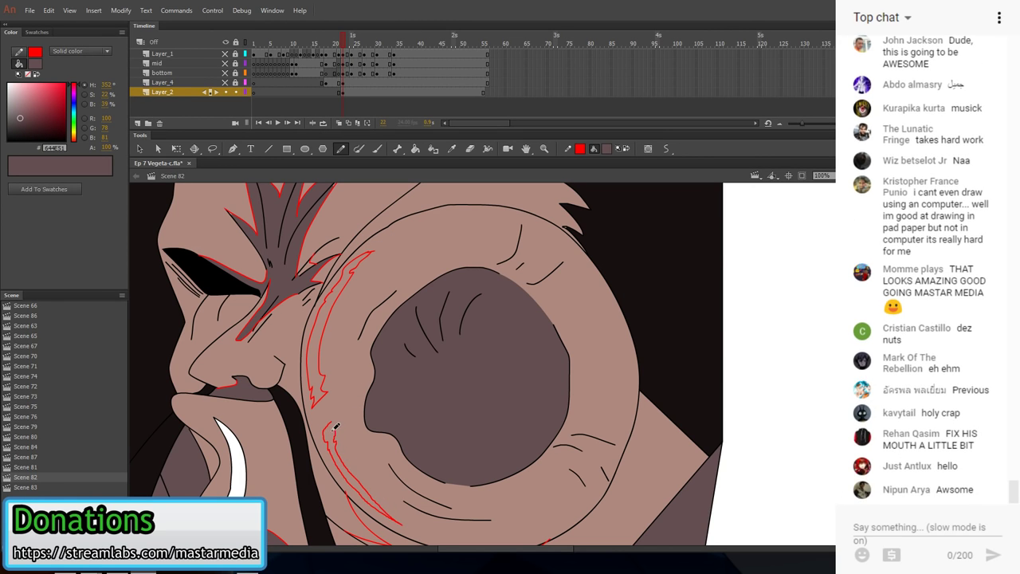
- Fill both jagged crescents inside the circular rim with the dark brown, undoing the first fill attempt
{"action": "left_click", "coordinate": [414, 148]}
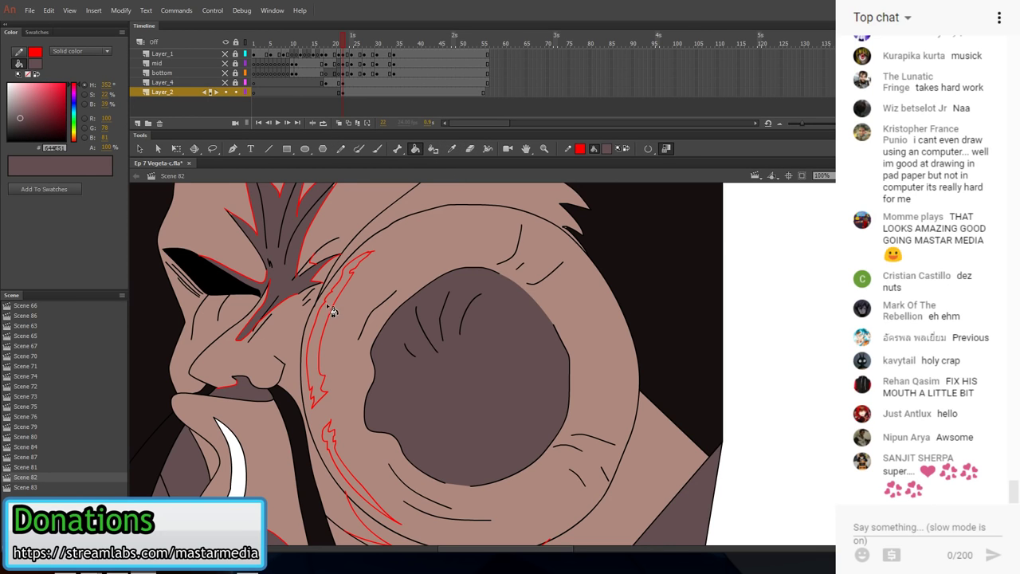
{"action": "left_click", "coordinate": [335, 311]}
{"action": "key", "text": "ctrl+z"}
{"action": "left_click", "coordinate": [648, 149]}
{"action": "left_click", "coordinate": [703, 159]}
{"action": "left_click", "coordinate": [344, 316]}
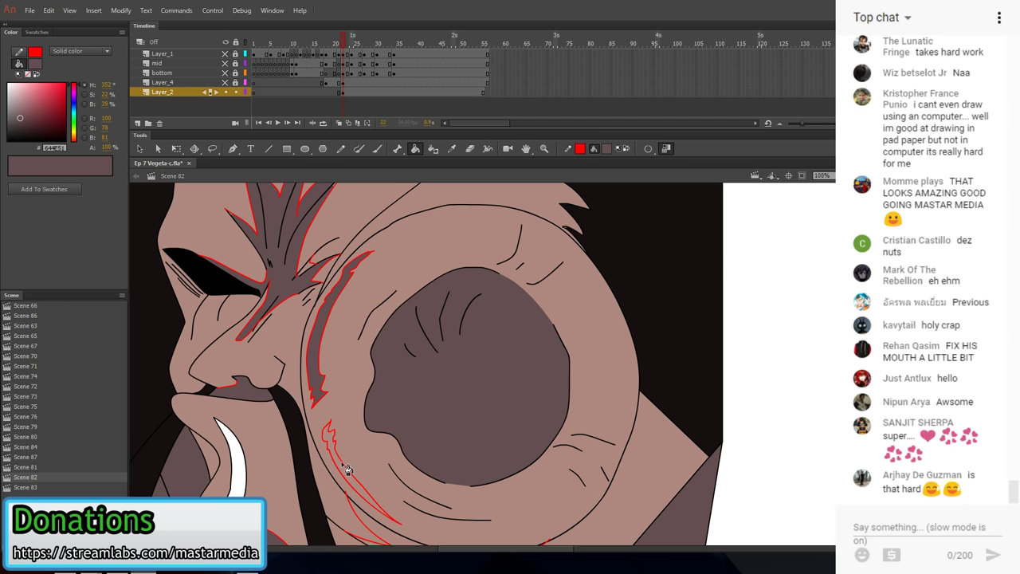
{"action": "left_click", "coordinate": [348, 462]}
- Undo the freehand stroke across the face and fill the curved shadow beneath the circular rim with dark brown
{"action": "key", "text": "y"}
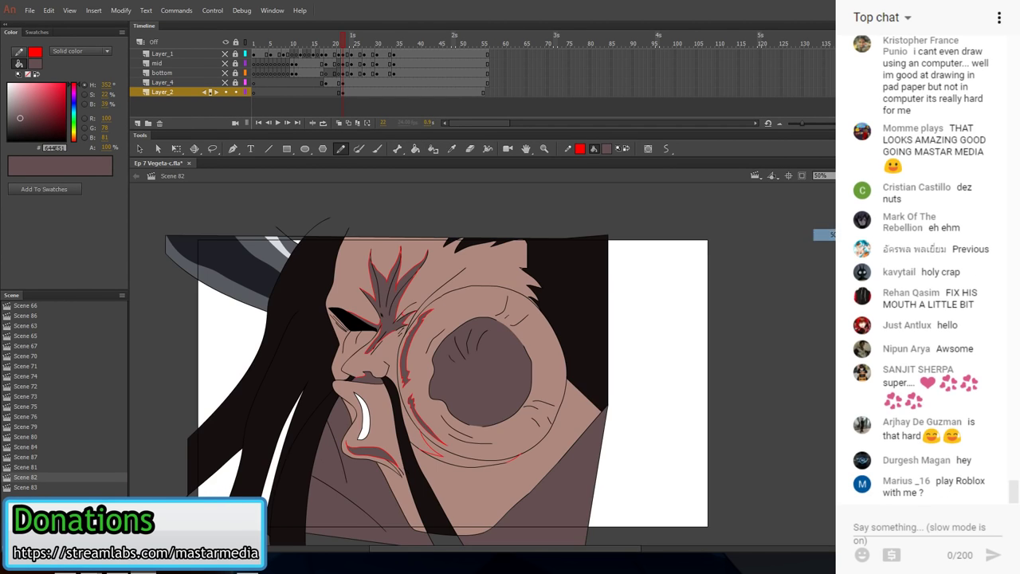
{"action": "key", "text": "ctrl+minus"}
{"action": "mouse_move", "coordinate": [399, 256]}
{"action": "left_mouse_down"}
{"action": "mouse_move", "coordinate": [421, 301]}
{"action": "mouse_move", "coordinate": [408, 423]}
{"action": "mouse_move", "coordinate": [429, 444]}
{"action": "mouse_move", "coordinate": [470, 434]}
{"action": "mouse_move", "coordinate": [495, 441]}
{"action": "left_mouse_up"}
{"action": "key", "text": "ctrl+z"}
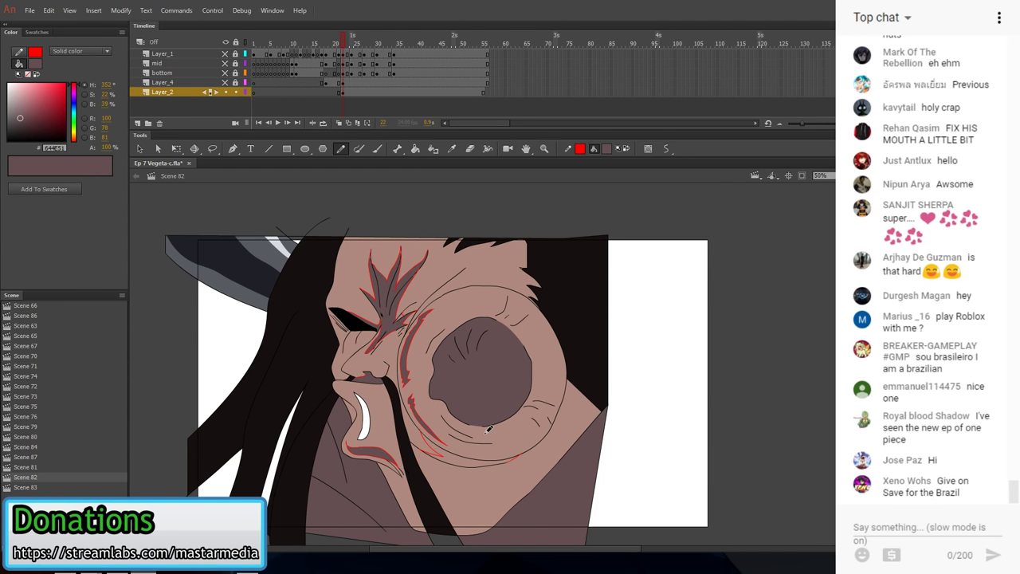
{"action": "left_click", "coordinate": [414, 149]}
{"action": "left_click", "coordinate": [475, 463]}
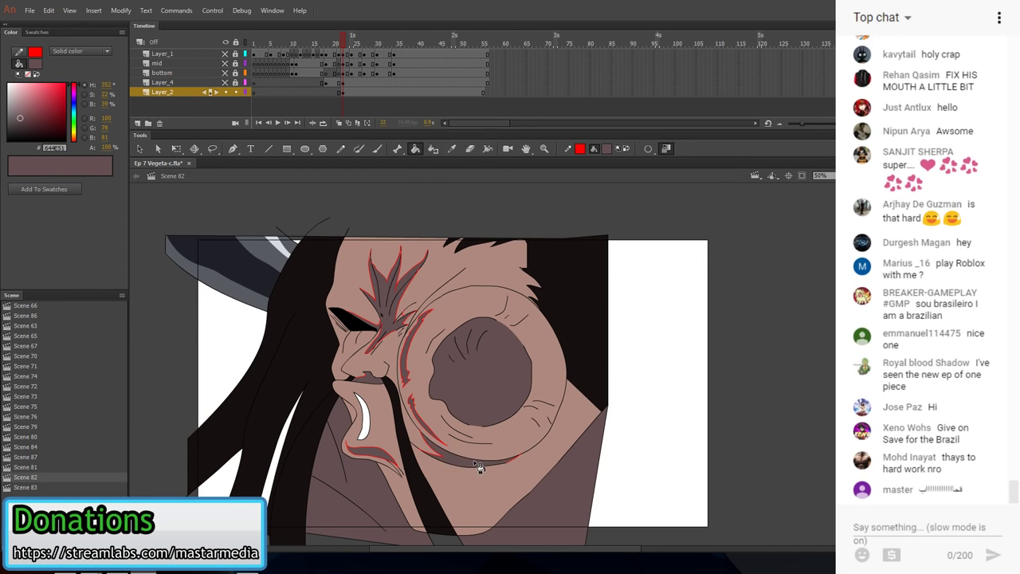
- Scribble red strokes across the face's shading outlines to connect them and delete the linked red lines
{"action": "key", "text": "shift+y"}
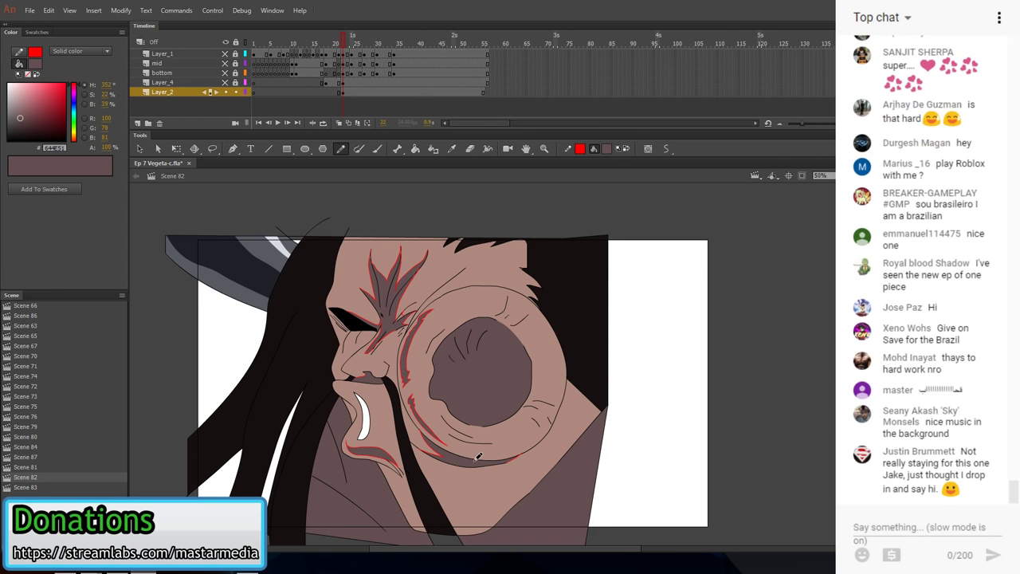
{"action": "mouse_move", "coordinate": [400, 267]}
{"action": "left_mouse_down"}
{"action": "mouse_move", "coordinate": [360, 270]}
{"action": "mouse_move", "coordinate": [412, 312]}
{"action": "mouse_move", "coordinate": [376, 330]}
{"action": "mouse_move", "coordinate": [373, 403]}
{"action": "mouse_move", "coordinate": [397, 447]}
{"action": "mouse_move", "coordinate": [421, 469]}
{"action": "mouse_move", "coordinate": [462, 430]}
{"action": "mouse_move", "coordinate": [530, 444]}
{"action": "mouse_move", "coordinate": [508, 430]}
{"action": "left_mouse_up"}
{"action": "left_click_drag", "start_coordinate": [401, 356], "coordinate": [430, 287]}
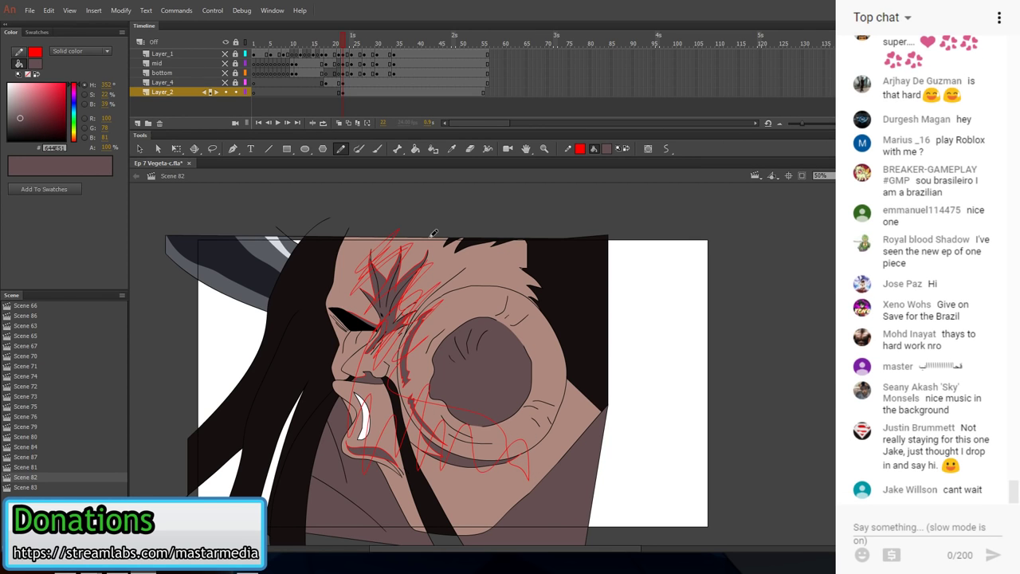
{"action": "key", "text": "v"}
{"action": "left_click", "coordinate": [431, 297]}
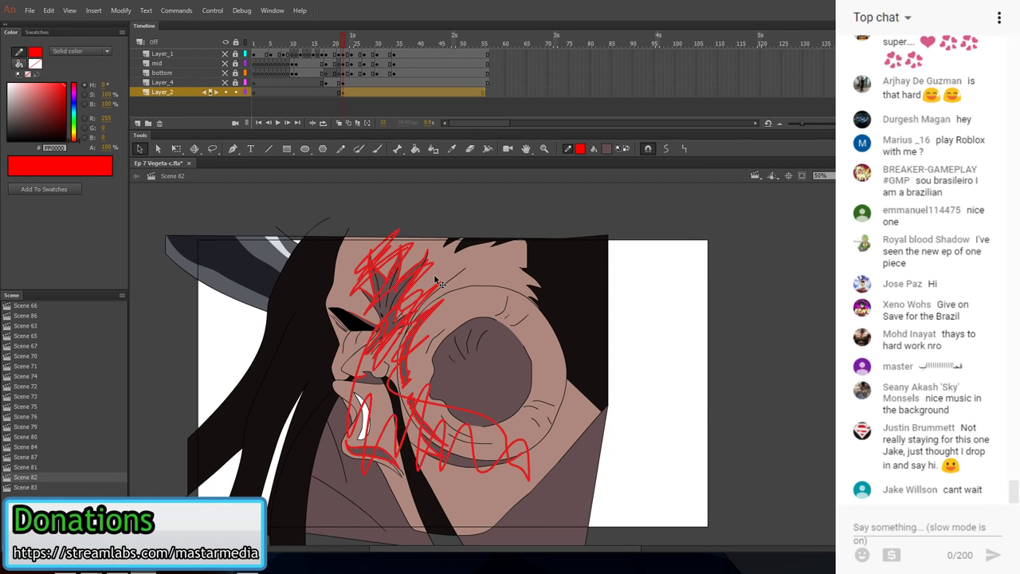
{"action": "key", "text": "Delete"}
- Connect the leftover red outlines beside the eye and cheek creases with a stroke and delete them
{"action": "key", "text": "shift+y"}
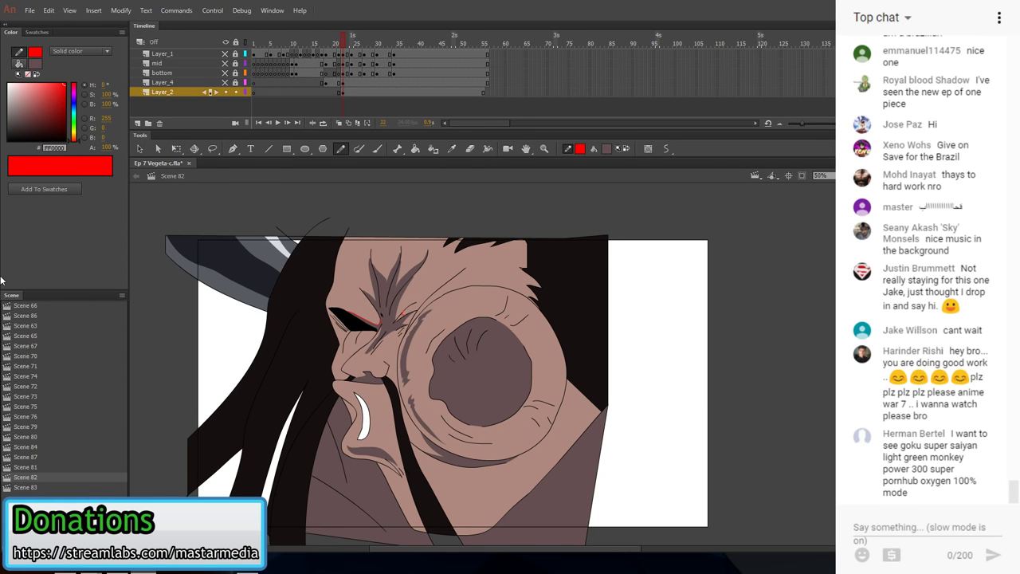
{"action": "mouse_move", "coordinate": [367, 304]}
{"action": "left_mouse_down"}
{"action": "mouse_move", "coordinate": [374, 338]}
{"action": "mouse_move", "coordinate": [406, 323]}
{"action": "left_mouse_up"}
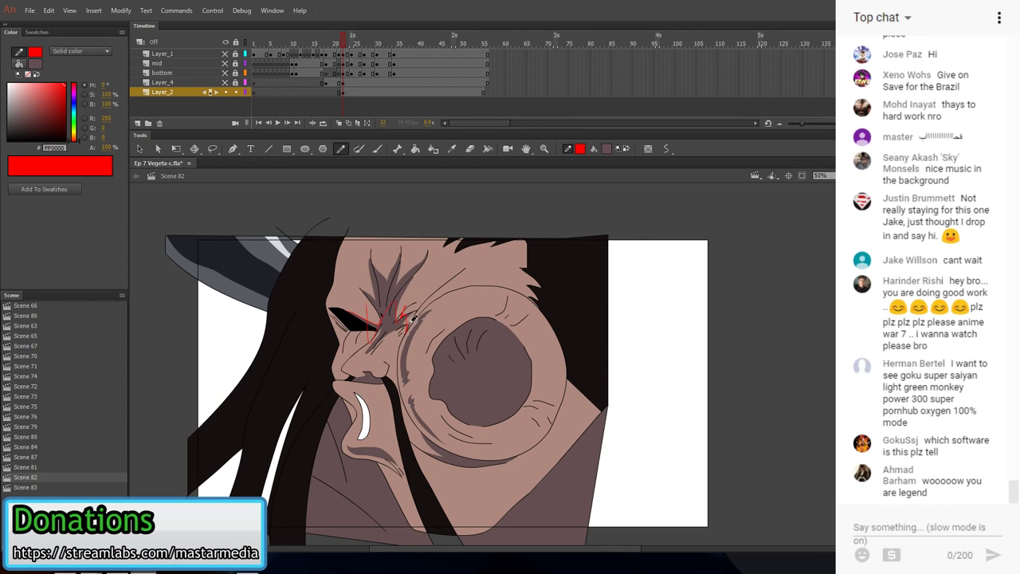
{"action": "key", "text": "v"}
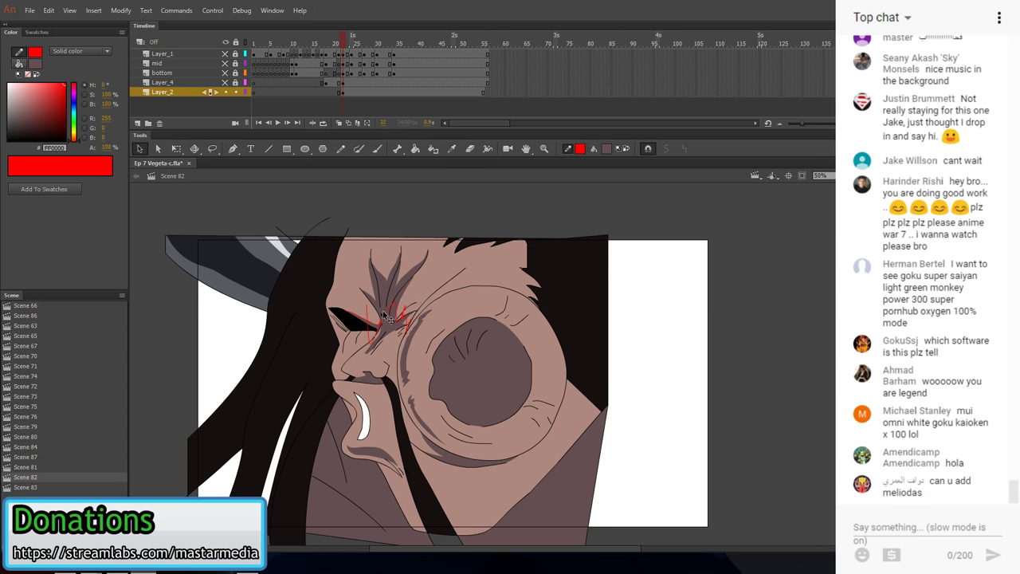
{"action": "double_click", "coordinate": [385, 310]}
{"action": "key", "text": "Delete"}
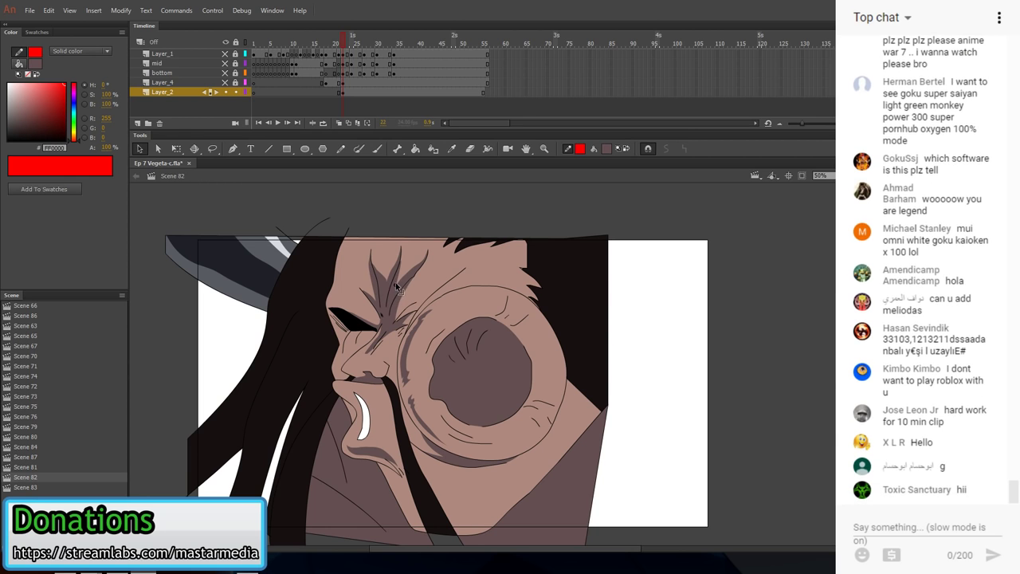
- Show Layer_4 and fill the white gaps between the long hair strands with the brown #644E51
{"action": "left_click_drag", "start_coordinate": [473, 357], "coordinate": [439, 336]}
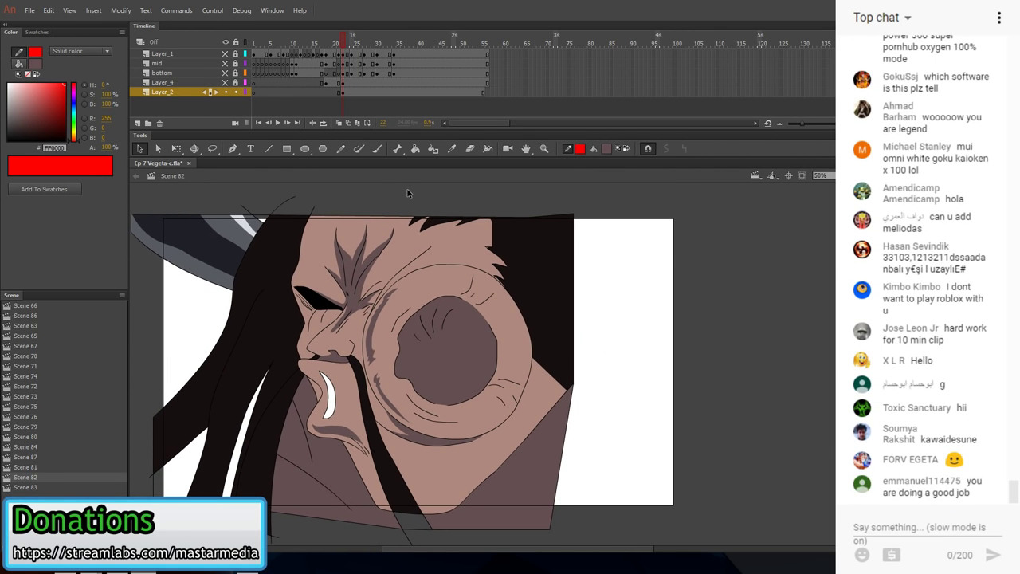
{"action": "left_click", "coordinate": [227, 83]}
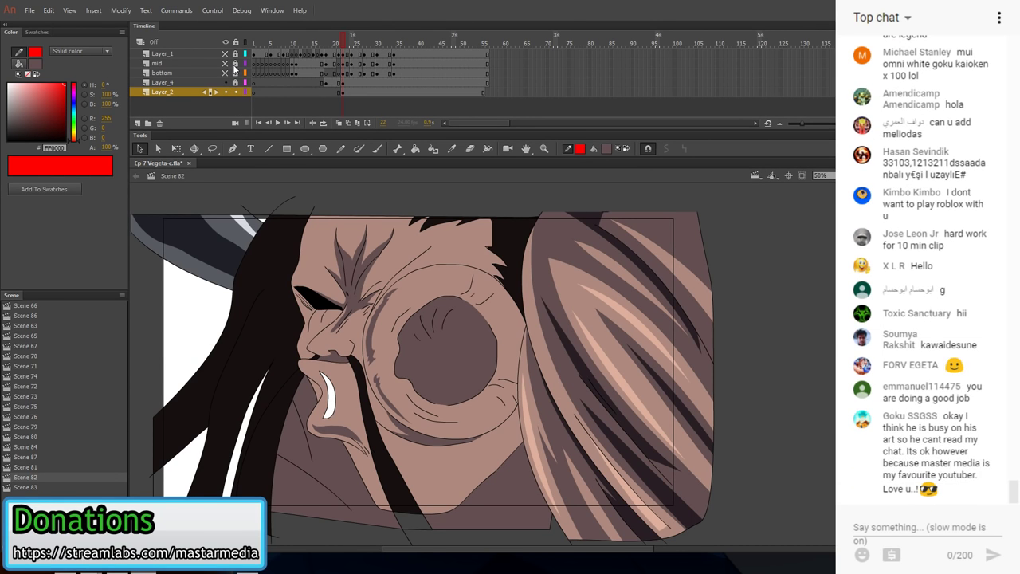
{"action": "key", "text": "n"}
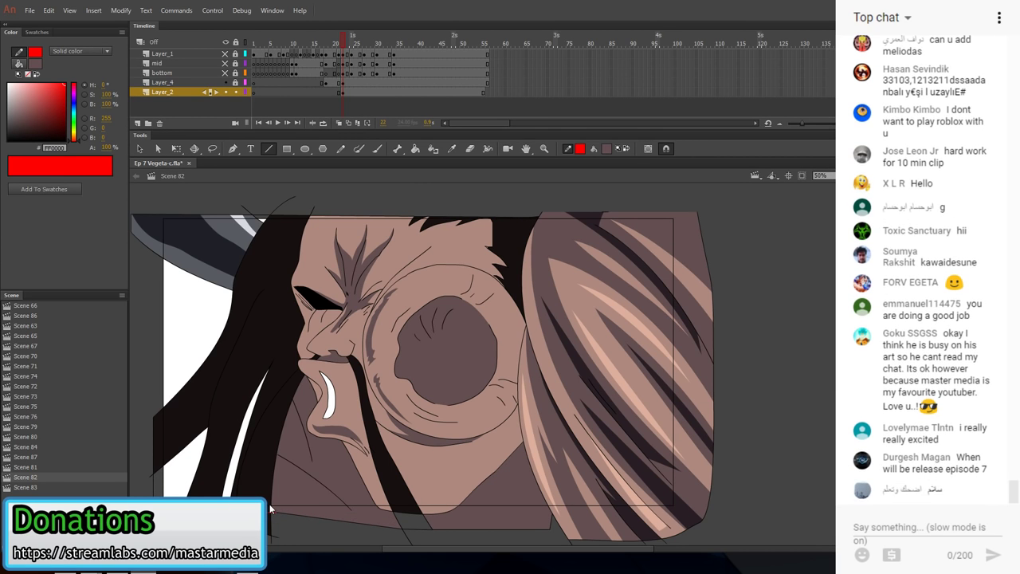
{"action": "left_click", "coordinate": [451, 150]}
{"action": "left_click", "coordinate": [347, 445]}
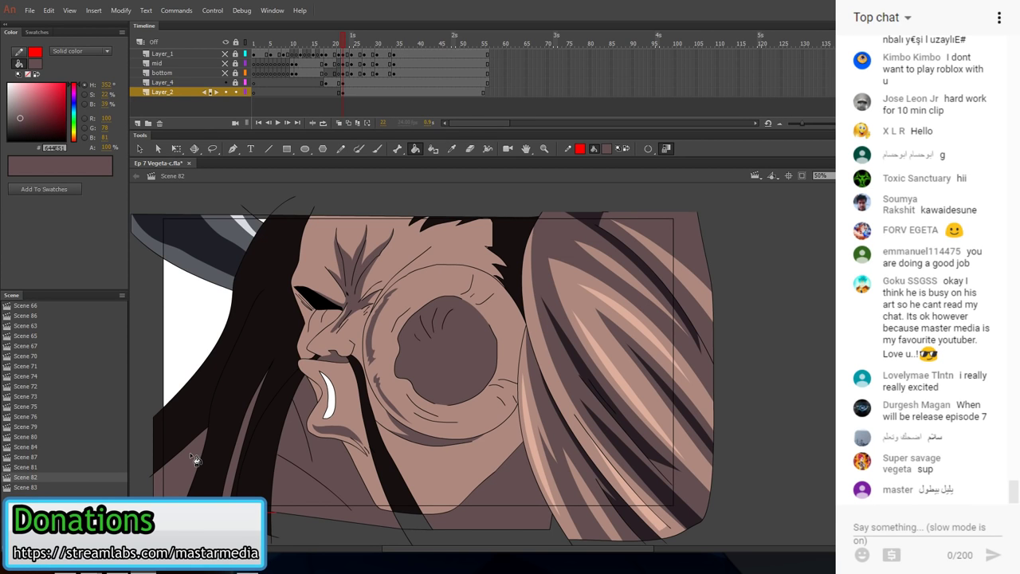
- Draw a straight red shadow line across the garment below the jaw near the arm and fill the area above it with #271E23
{"action": "key", "text": "n"}
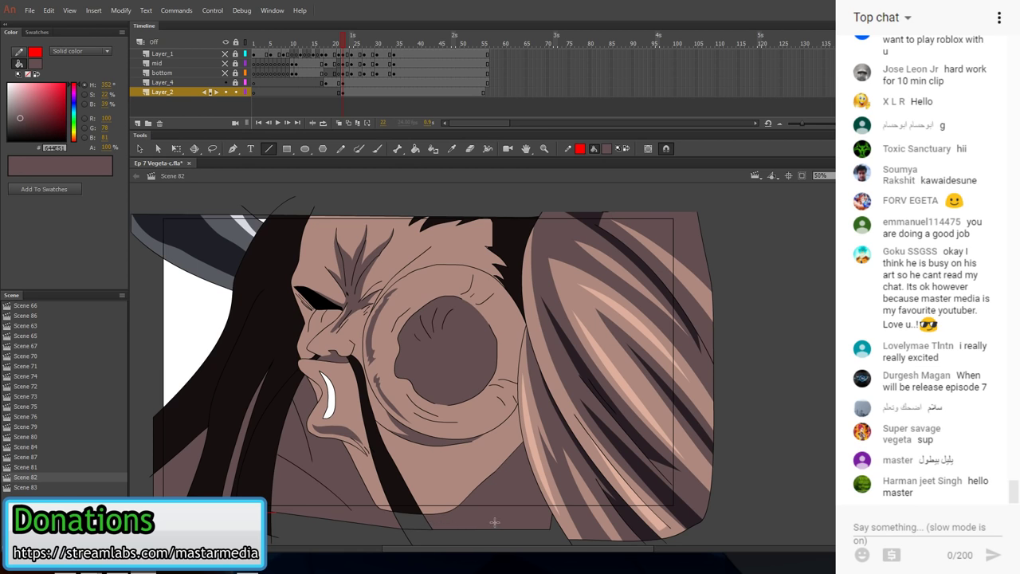
{"action": "left_click_drag", "start_coordinate": [494, 521], "coordinate": [576, 445]}
{"action": "left_click", "coordinate": [469, 149]}
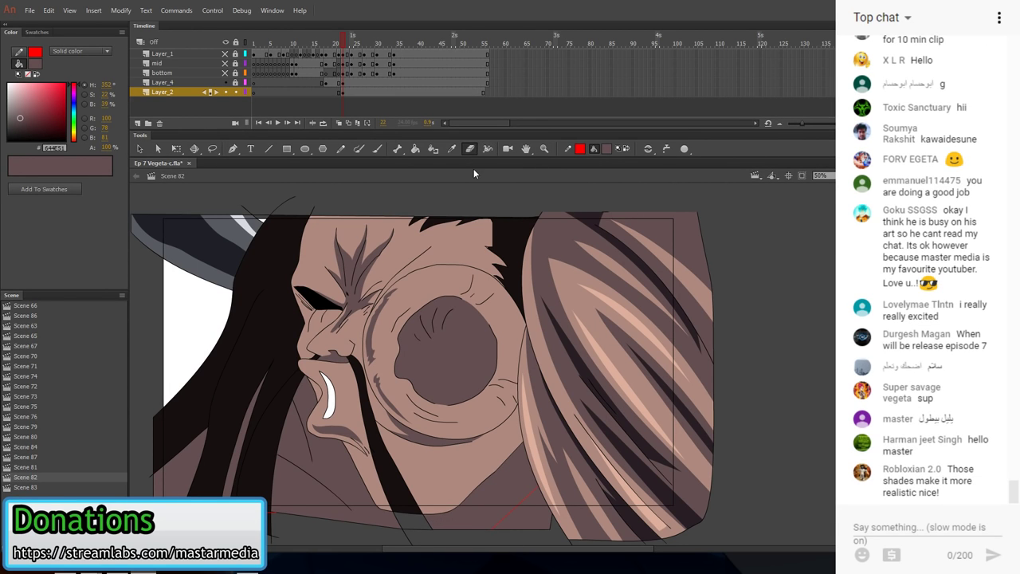
{"action": "left_click", "coordinate": [452, 149]}
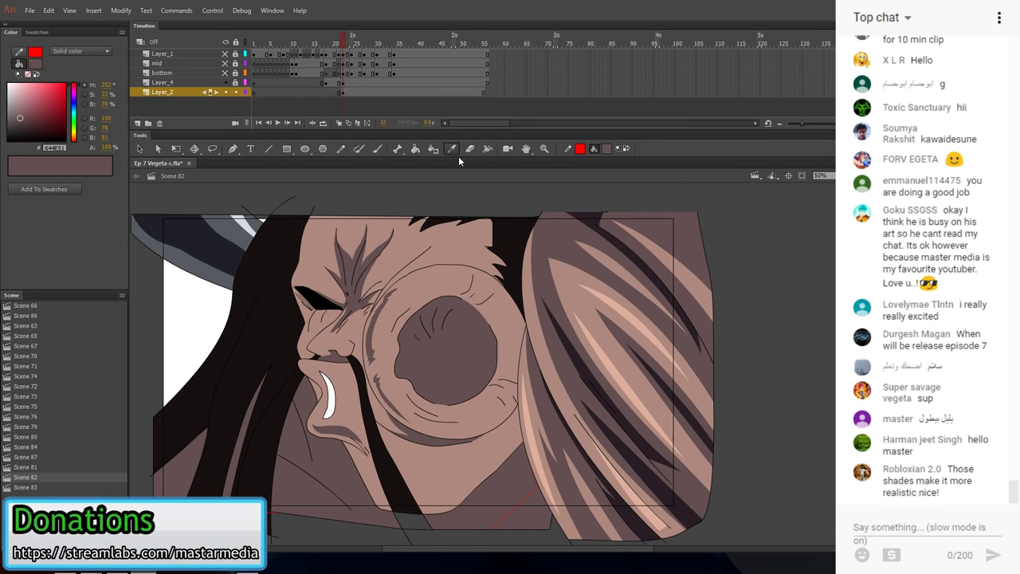
{"action": "left_click", "coordinate": [585, 361]}
{"action": "left_click", "coordinate": [536, 489]}
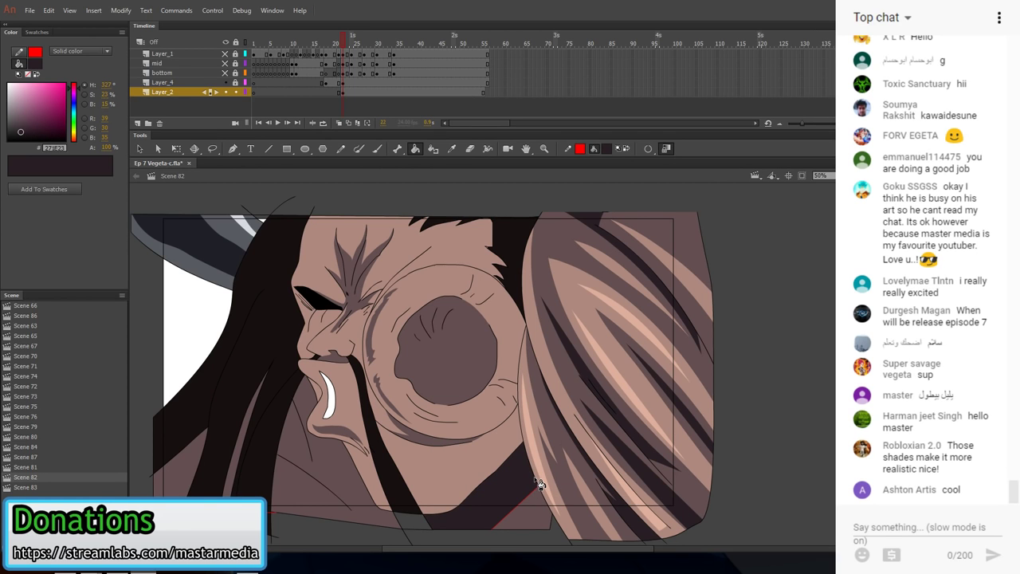
- Draw red shadow outlines along both sides of the neck below the mouth and fill the enclosed strips with #271E23
{"action": "key", "text": "shift+y"}
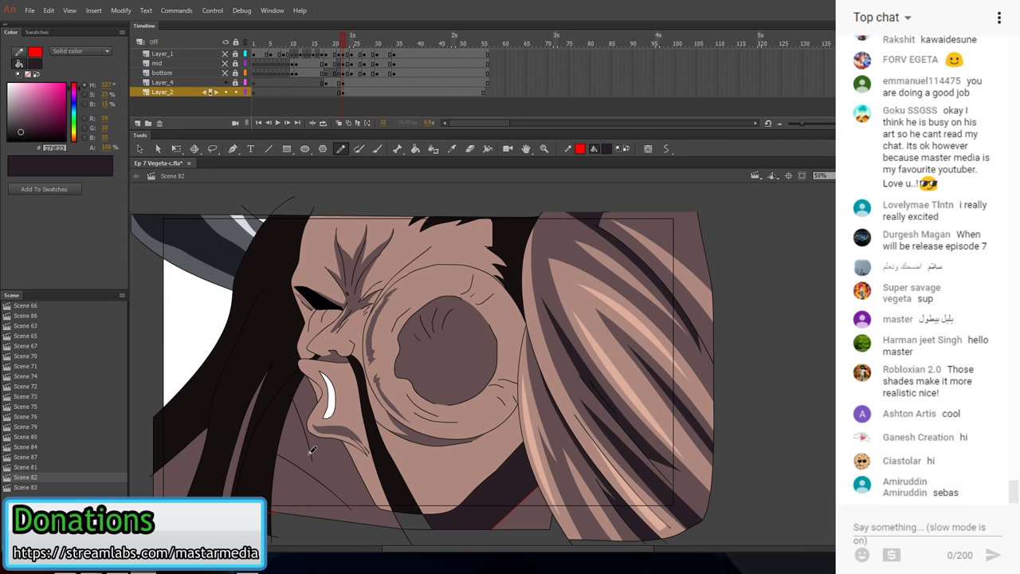
{"action": "left_click_drag", "start_coordinate": [285, 423], "coordinate": [301, 447]}
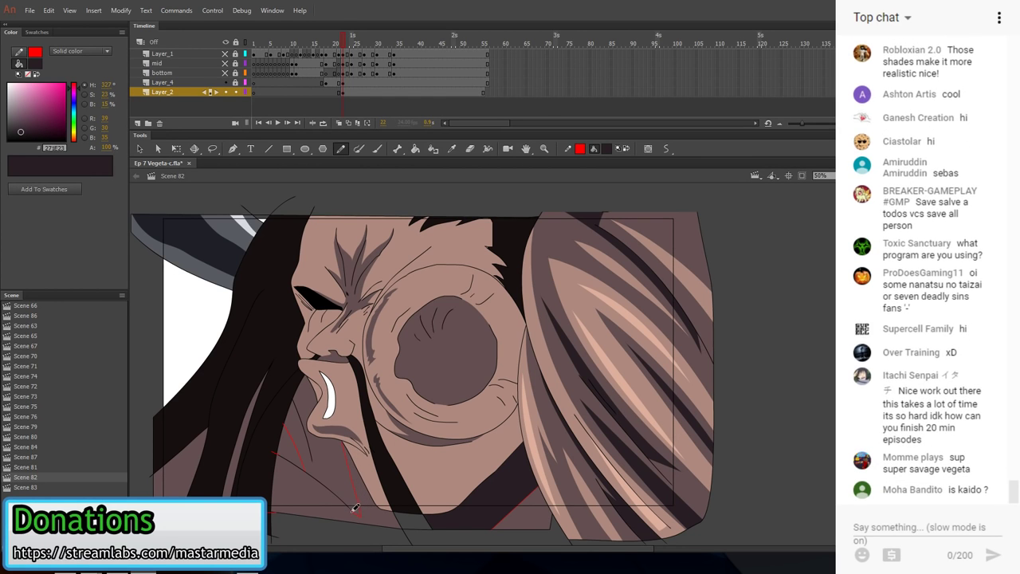
{"action": "left_click", "coordinate": [416, 149]}
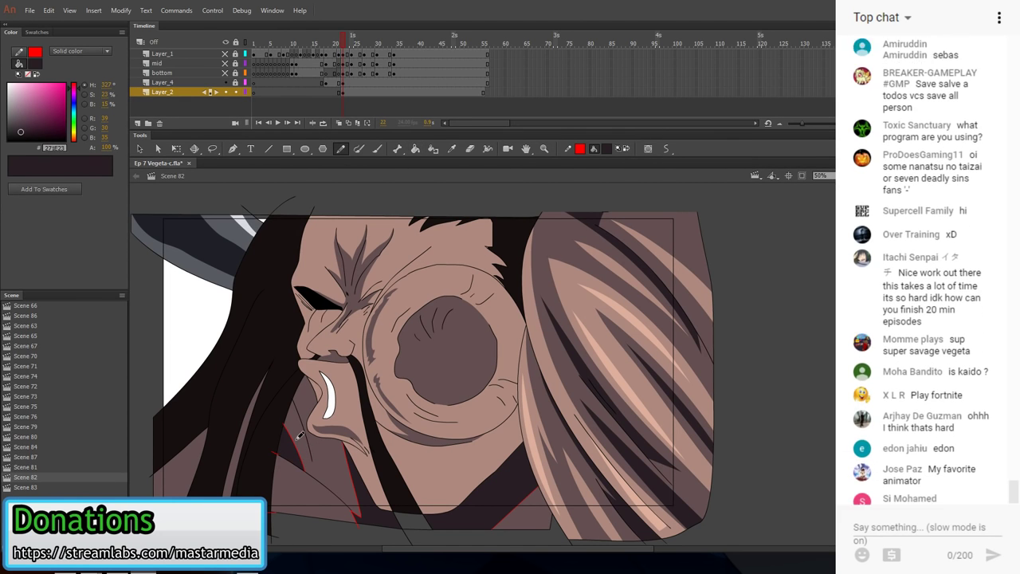
- Scribble red strokes across the neck and garment shadow outlines to connect them and delete the linked red lines
{"action": "key", "text": "y"}
{"action": "left_click_drag", "start_coordinate": [542, 503], "coordinate": [349, 496]}
{"action": "left_click_drag", "start_coordinate": [291, 428], "coordinate": [270, 494]}
{"action": "key", "text": "v"}
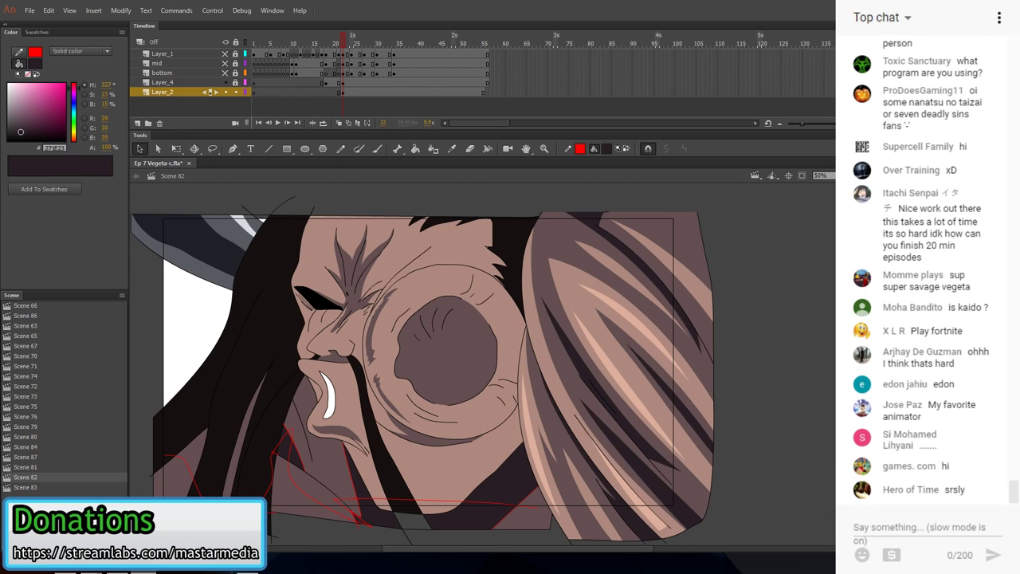
{"action": "key", "text": "y"}
{"action": "key", "text": "ctrl+a"}
{"action": "key", "text": "Delete"}
- Outline shadows on the garment between the hair strands and fill them with #271E23, undoing the stray fills
{"action": "left_click_drag", "start_coordinate": [207, 442], "coordinate": [158, 494]}
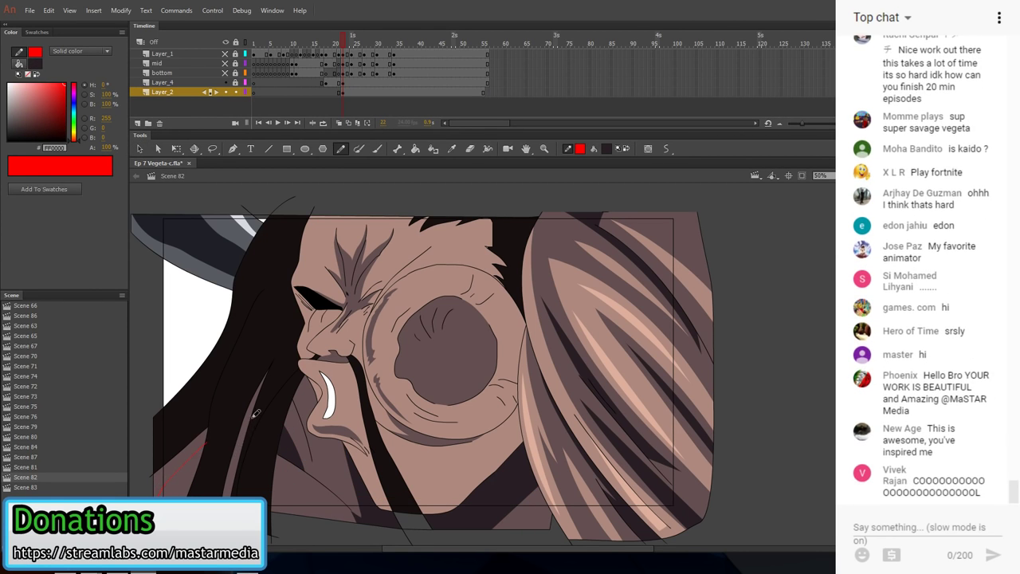
{"action": "mouse_move", "coordinate": [241, 436]}
{"action": "left_mouse_down"}
{"action": "mouse_move", "coordinate": [233, 465]}
{"action": "mouse_move", "coordinate": [289, 531]}
{"action": "left_mouse_up"}
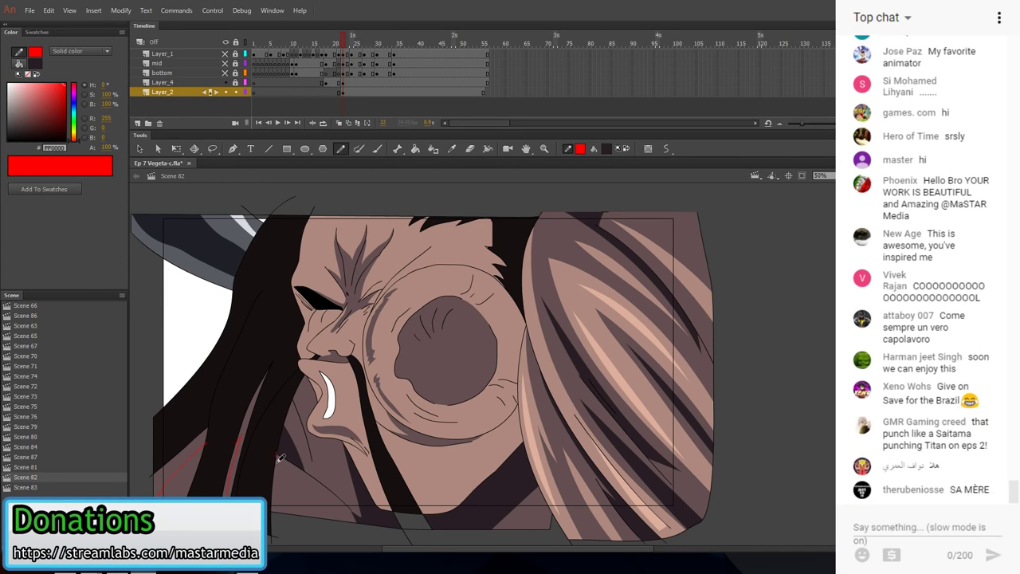
{"action": "left_click", "coordinate": [415, 148]}
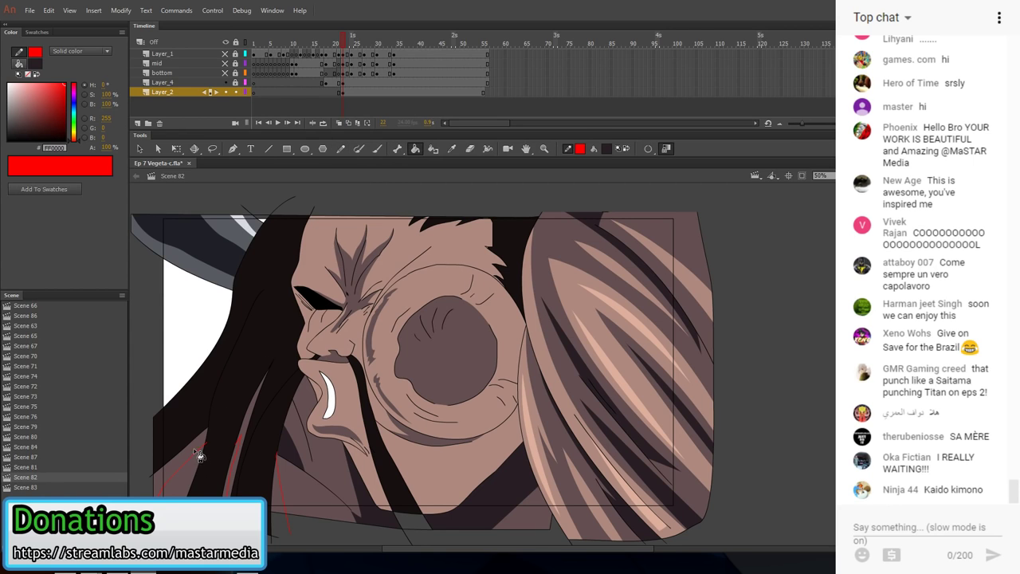
{"action": "left_click", "coordinate": [161, 483]}
{"action": "left_click", "coordinate": [273, 450]}
{"action": "left_click", "coordinate": [275, 488]}
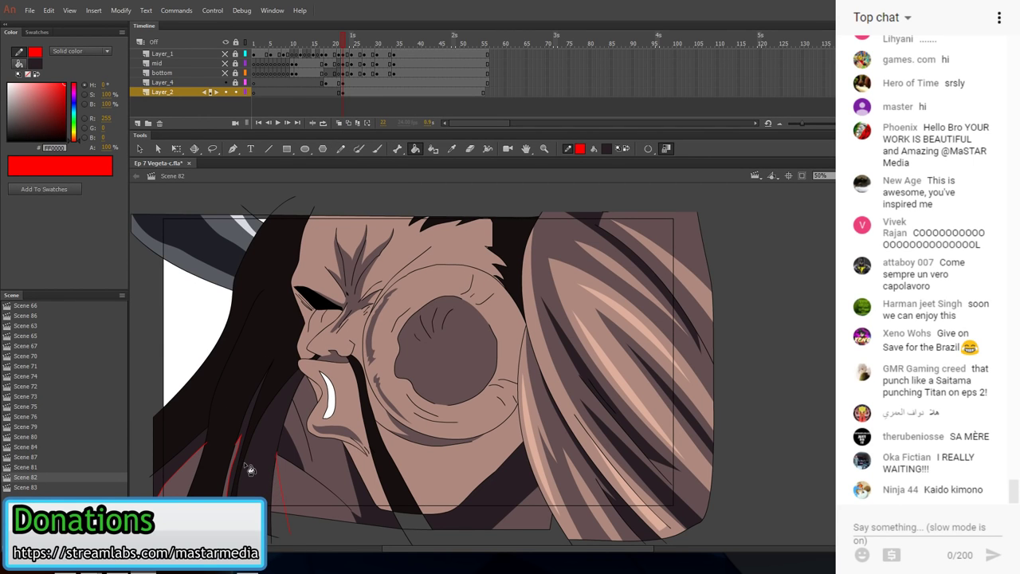
{"action": "key", "text": "ctrl+z"}
{"action": "left_click", "coordinate": [289, 498]}
{"action": "key", "text": "ctrl+z"}
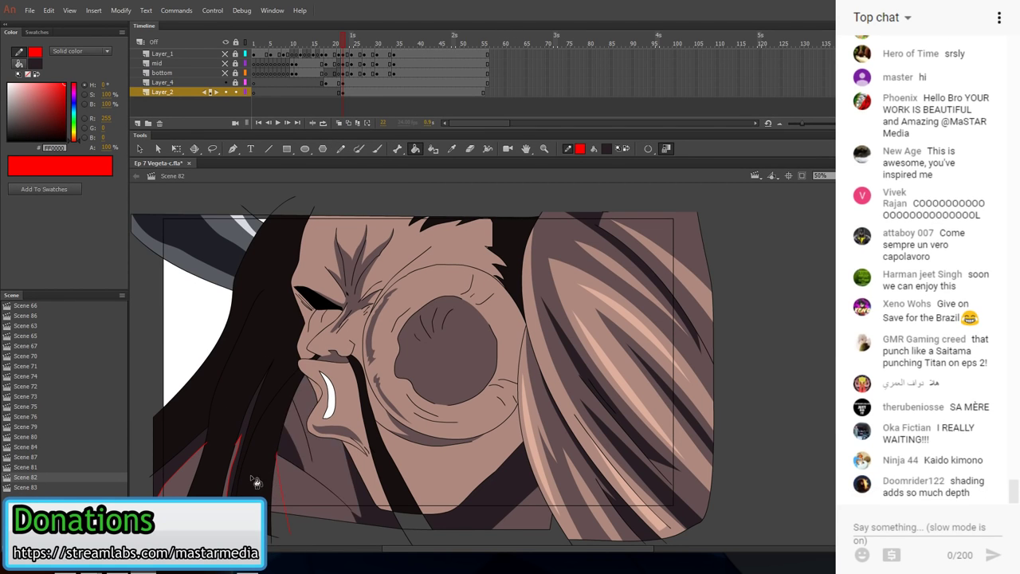
- Connect the red outlines between the hair strands with a freehand stroke and delete them
{"action": "key", "text": "shift+y"}
{"action": "left_click_drag", "start_coordinate": [303, 500], "coordinate": [153, 448]}
{"action": "key", "text": "v"}
{"action": "double_click", "coordinate": [231, 476]}
{"action": "key", "text": "Delete"}
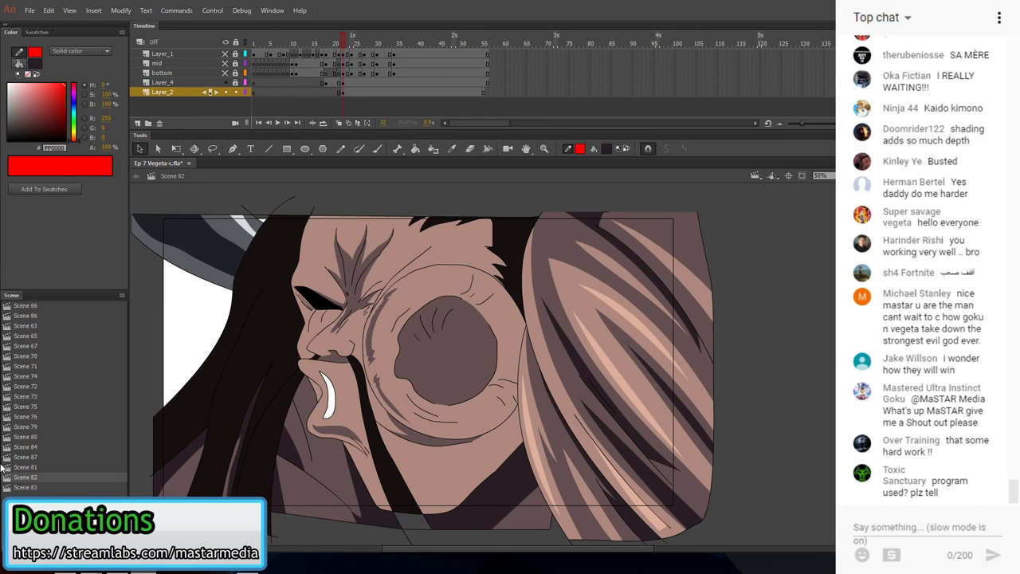
- Draw a red line down the neck below the mouth and try filling the area beside it with the face's skin tone #AD897E
{"action": "key", "text": "y"}
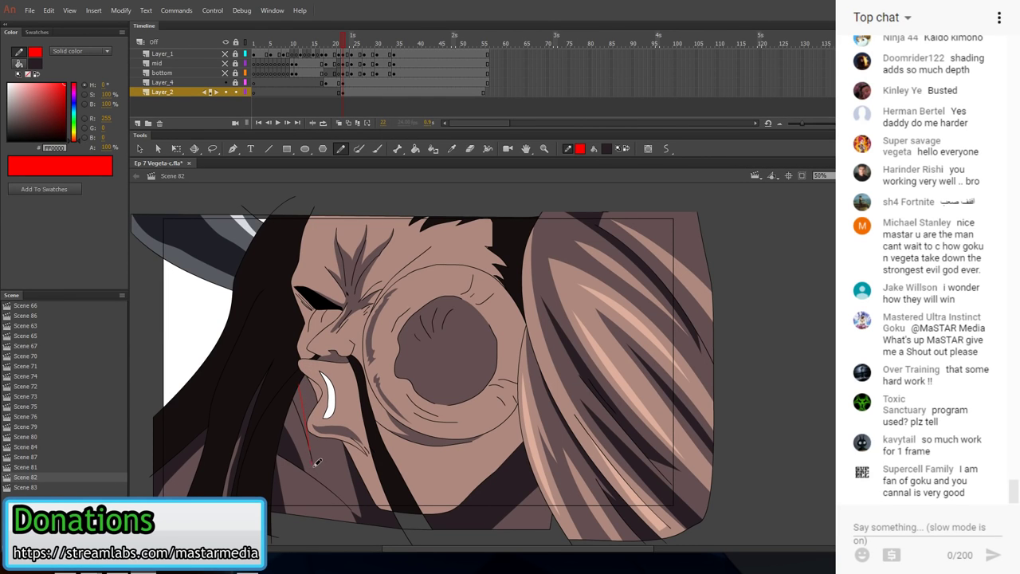
{"action": "left_click", "coordinate": [450, 149]}
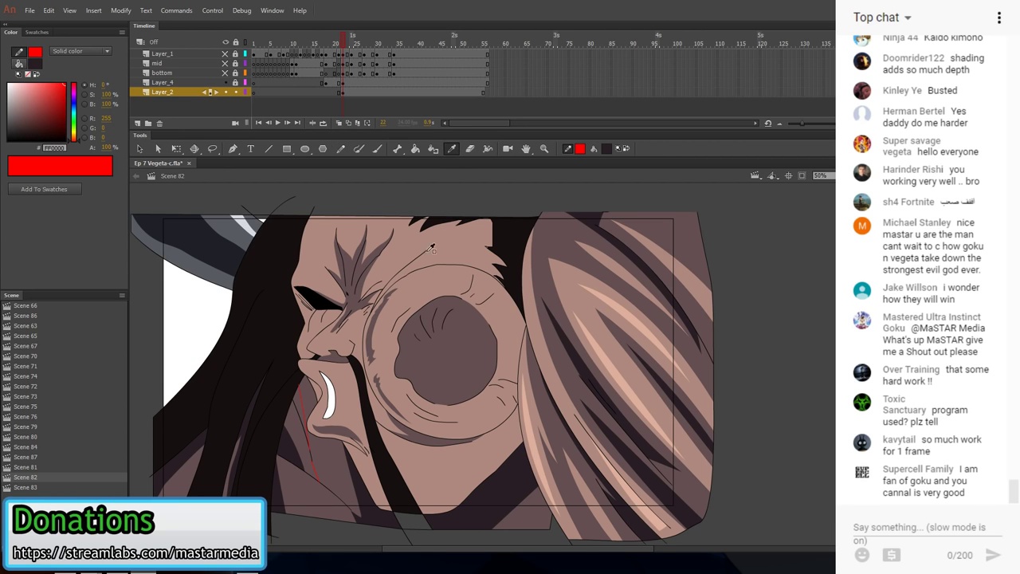
{"action": "left_click", "coordinate": [432, 277]}
{"action": "left_click", "coordinate": [338, 447]}
{"action": "left_click", "coordinate": [335, 443]}
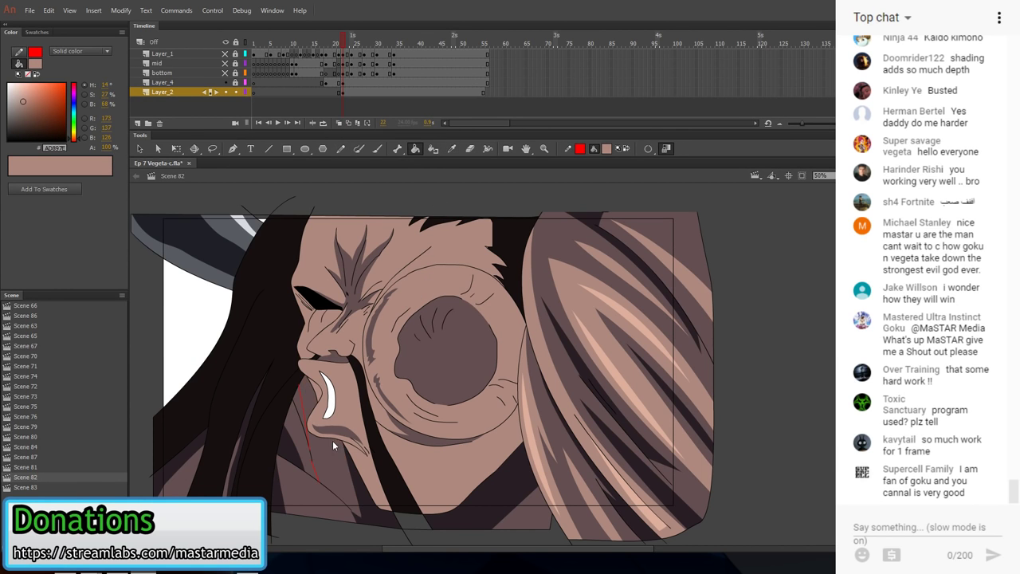
{"action": "key", "text": "v"}
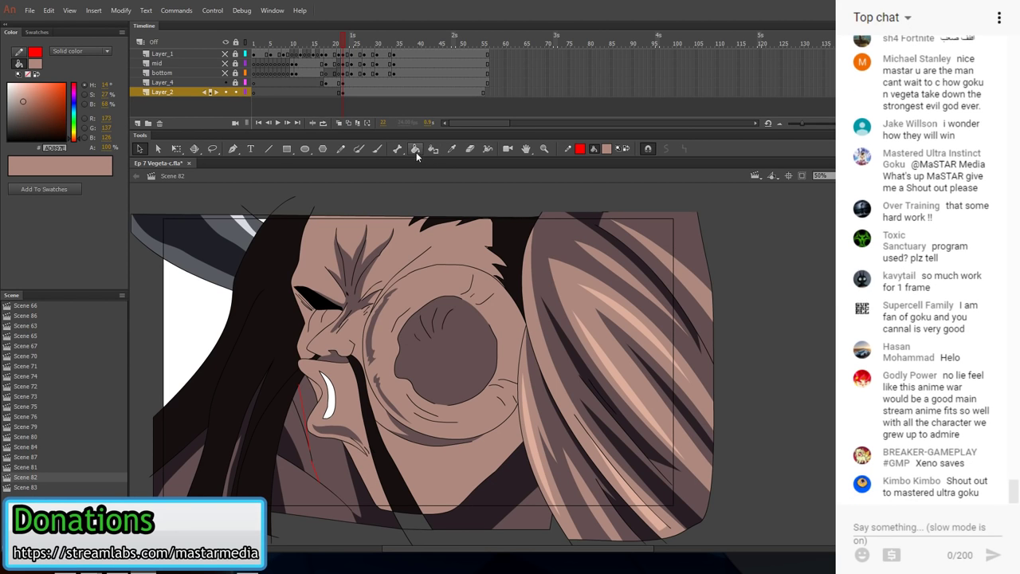
{"action": "left_click", "coordinate": [416, 149]}
{"action": "left_click", "coordinate": [336, 474]}
{"action": "key", "text": "ctrl+z"}
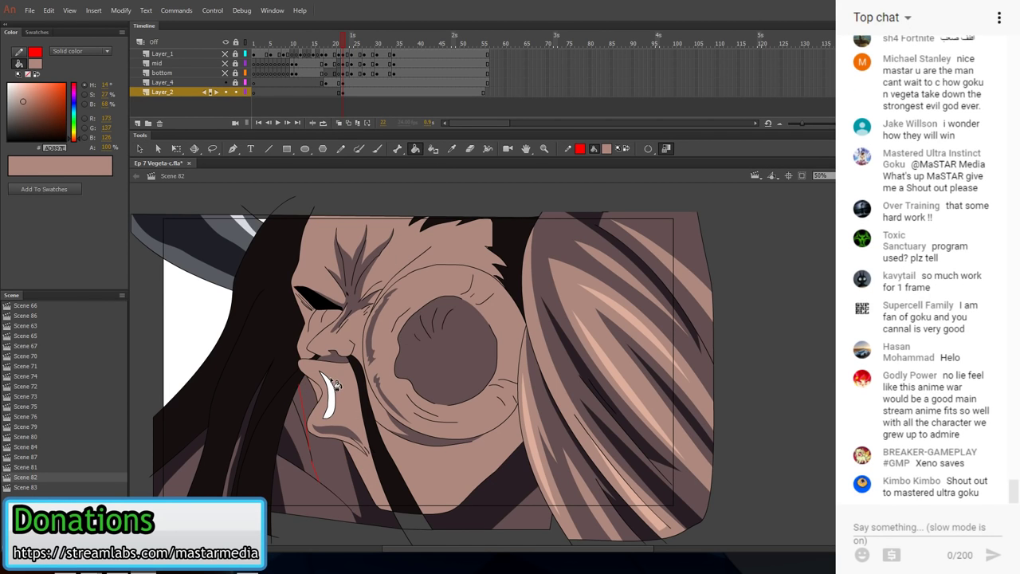
- Try colouring the neck with the skin tone #AD897E and the strip behind the red line with #644E51
{"action": "key", "text": "v"}
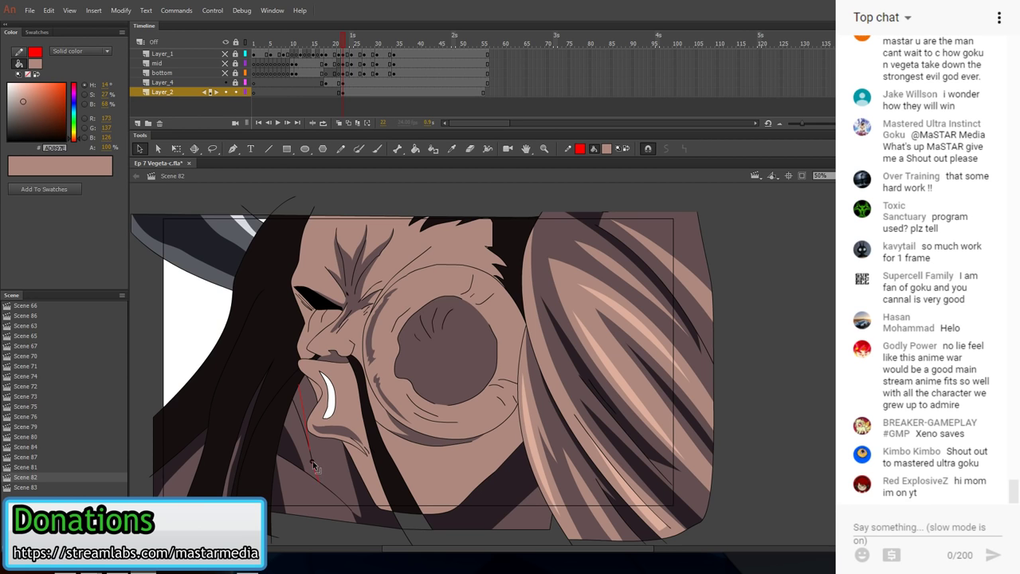
{"action": "key", "text": "k"}
{"action": "left_click", "coordinate": [339, 459]}
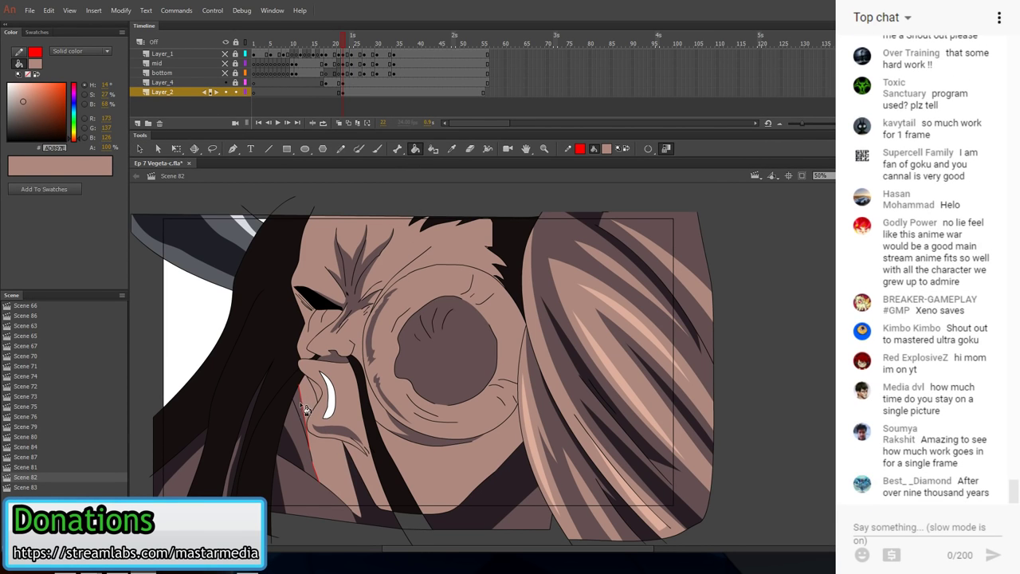
{"action": "left_click", "coordinate": [453, 148]}
{"action": "left_click", "coordinate": [312, 456]}
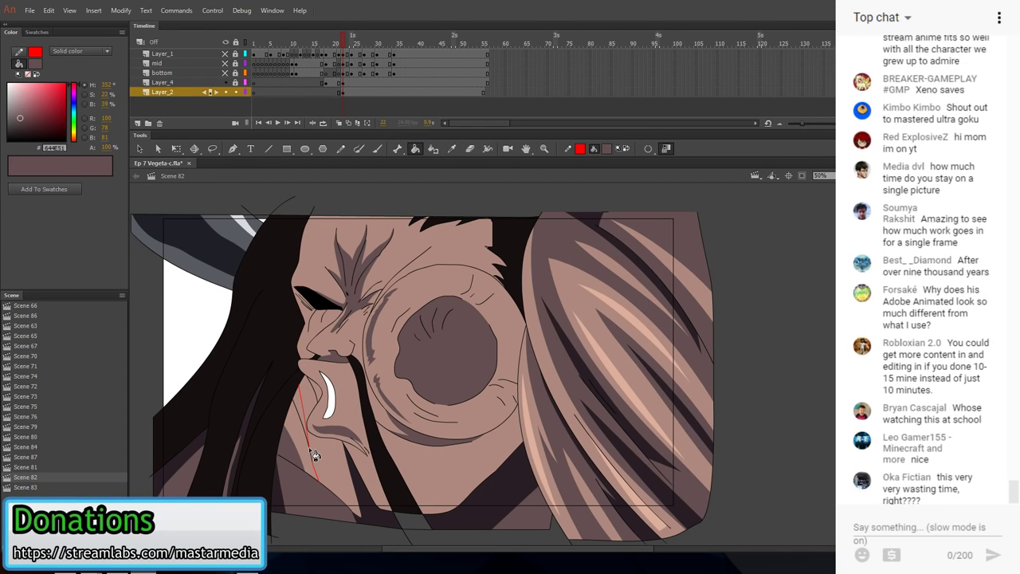
- Undo the neck recolouring, scribble across the red neck line and delete the linked red strokes
{"action": "key", "text": "y"}
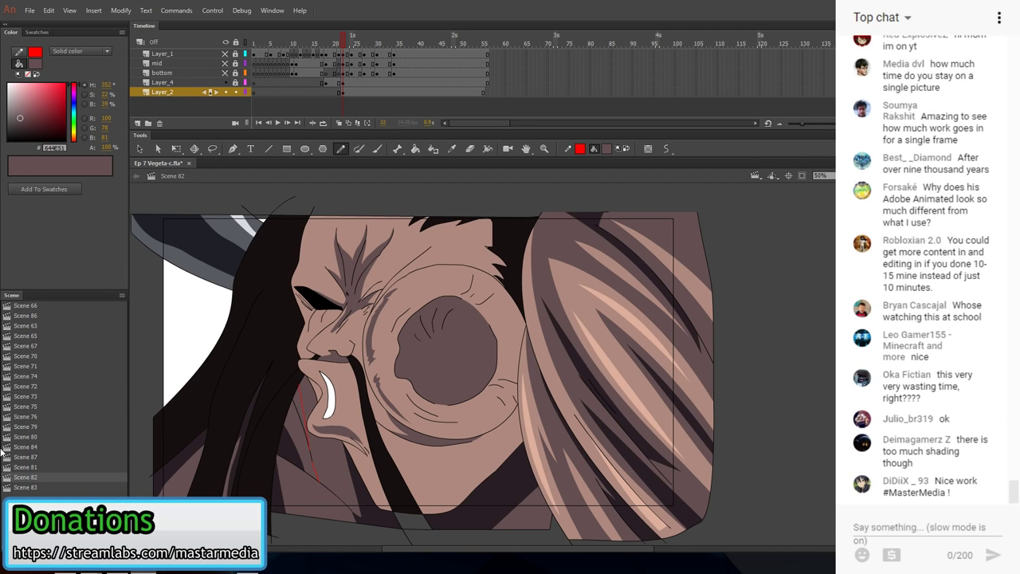
{"action": "key", "text": "v"}
{"action": "key", "text": "shift+y"}
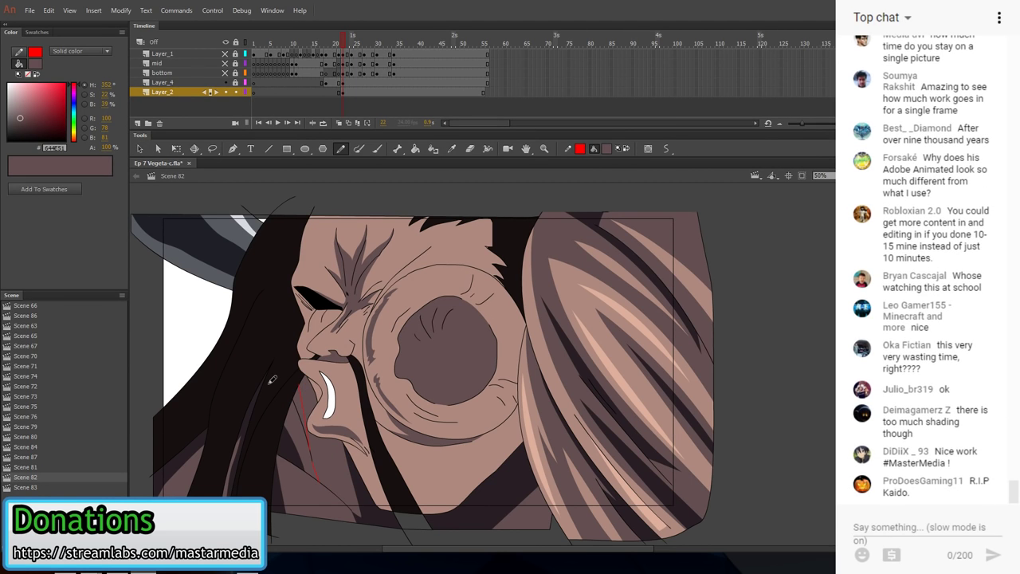
{"action": "left_click_drag", "start_coordinate": [283, 421], "coordinate": [307, 470]}
{"action": "key", "text": "v"}
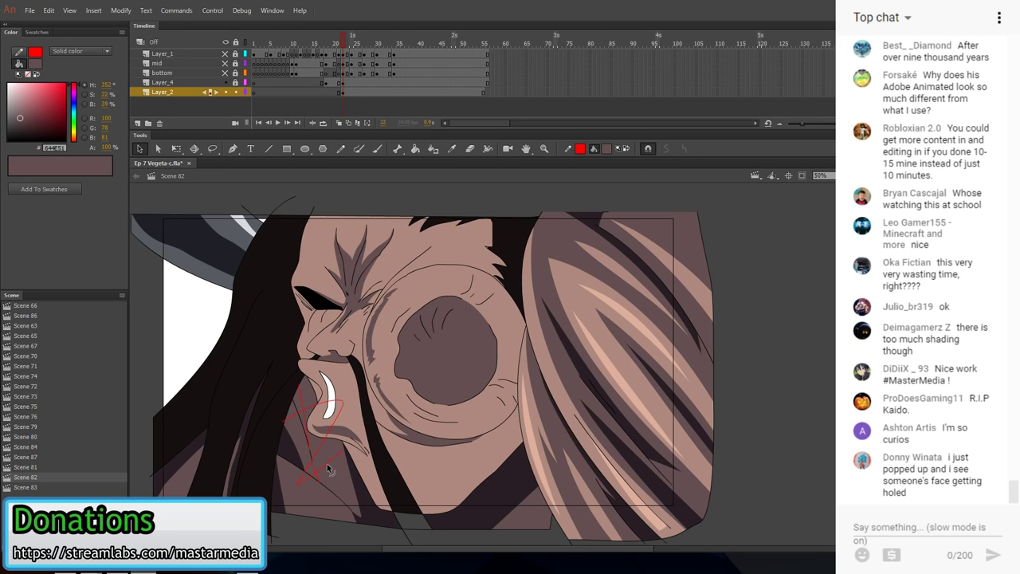
{"action": "double_click", "coordinate": [327, 462]}
{"action": "key", "text": "Delete"}
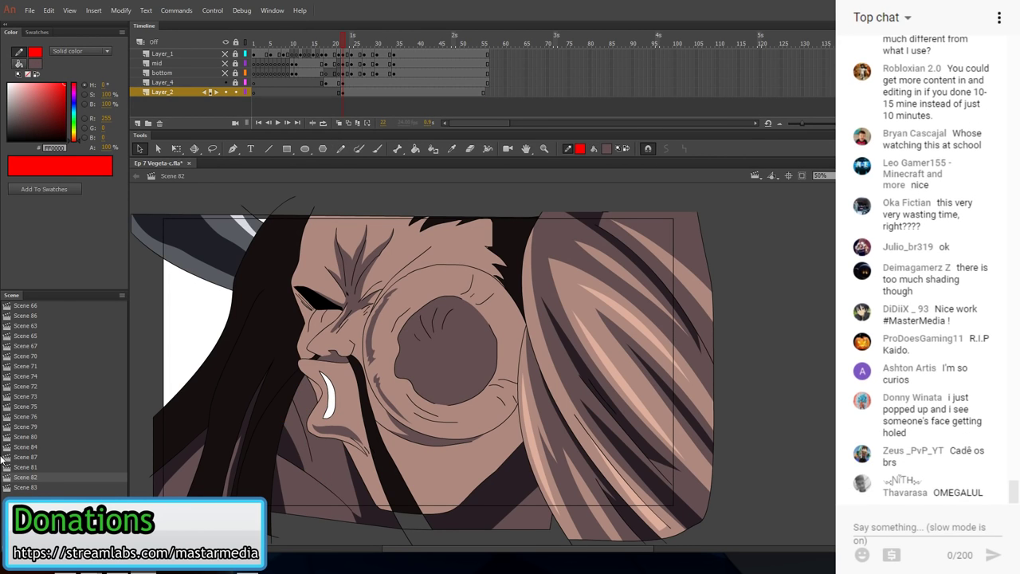
- Show the bottom, mid and Layer_1 layers and select Layer_1's keyframe at frame 22
{"action": "left_click_drag", "start_coordinate": [227, 72], "coordinate": [229, 54]}
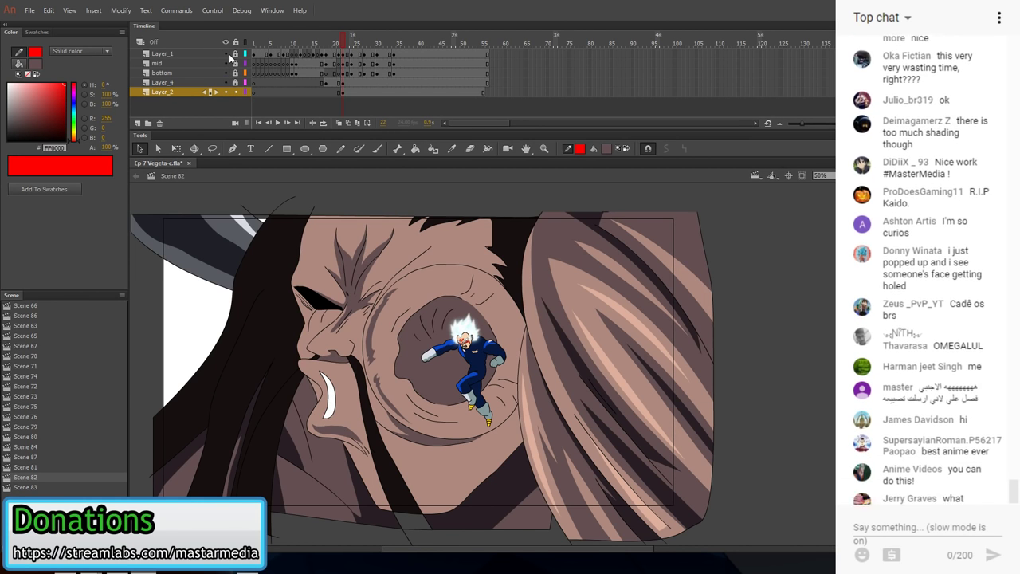
{"action": "key", "text": "shift+y"}
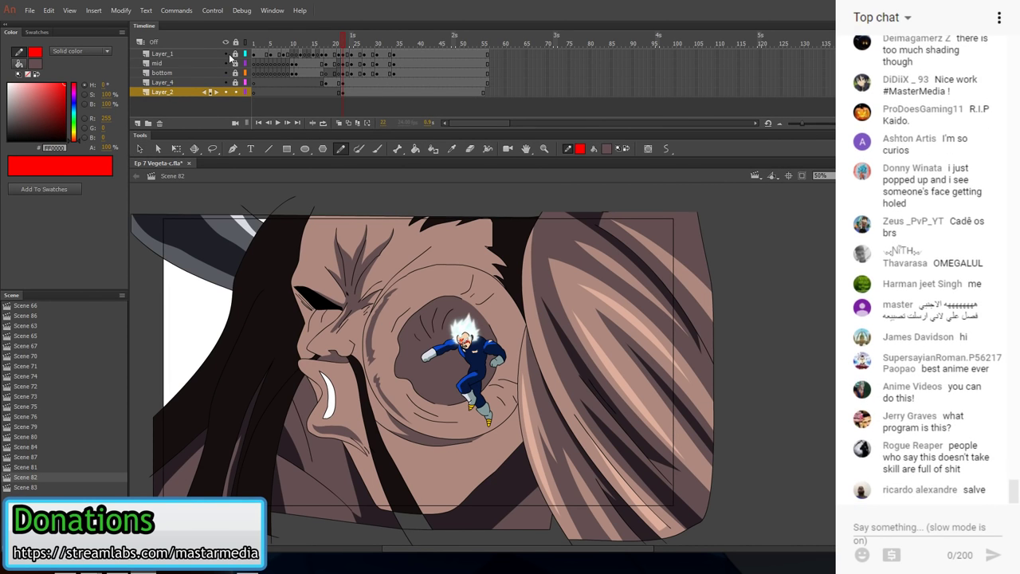
{"action": "left_click", "coordinate": [343, 55]}
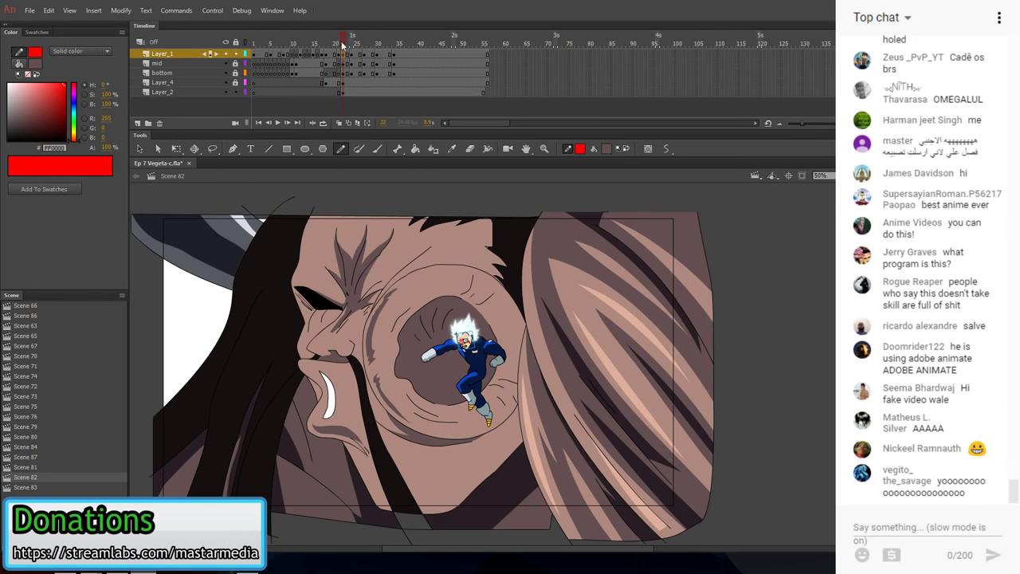
- Set the stroke colour to black and add a new layer above Layer_1 with a blank keyframe at frame 22
{"action": "left_click", "coordinate": [578, 149]}
{"action": "left_click", "coordinate": [615, 208]}
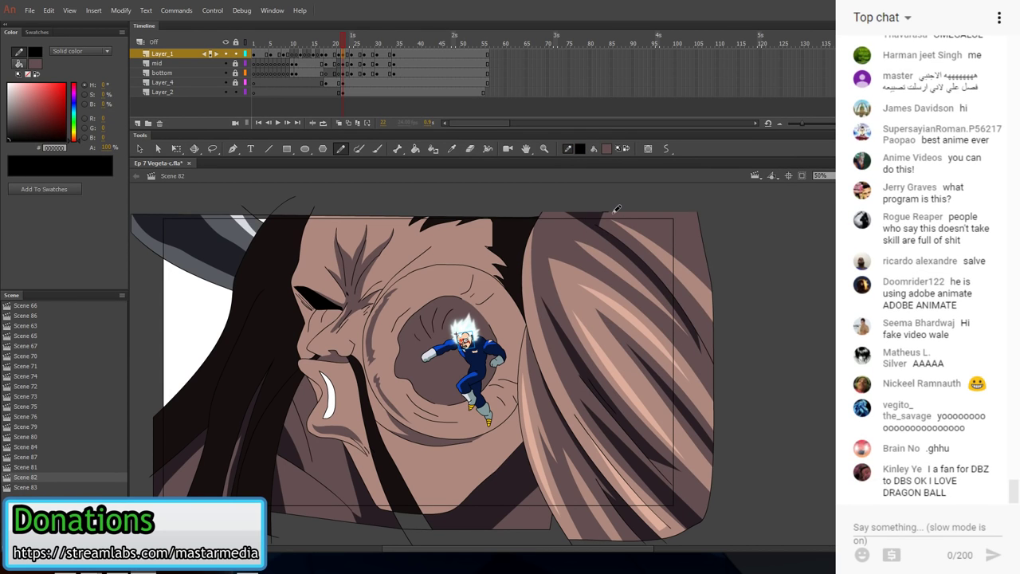
{"action": "left_click", "coordinate": [840, 176]}
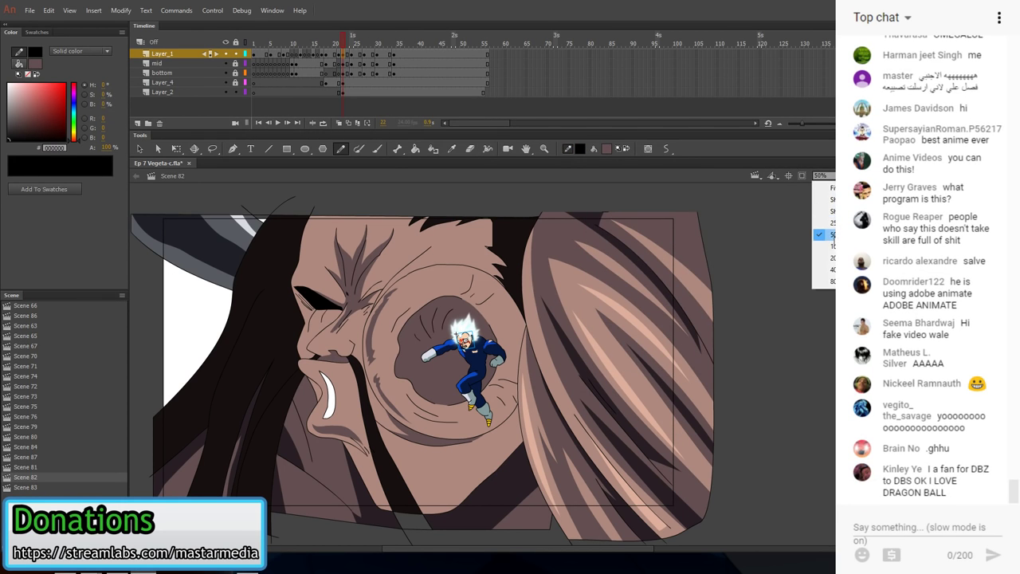
{"action": "left_click", "coordinate": [825, 247]}
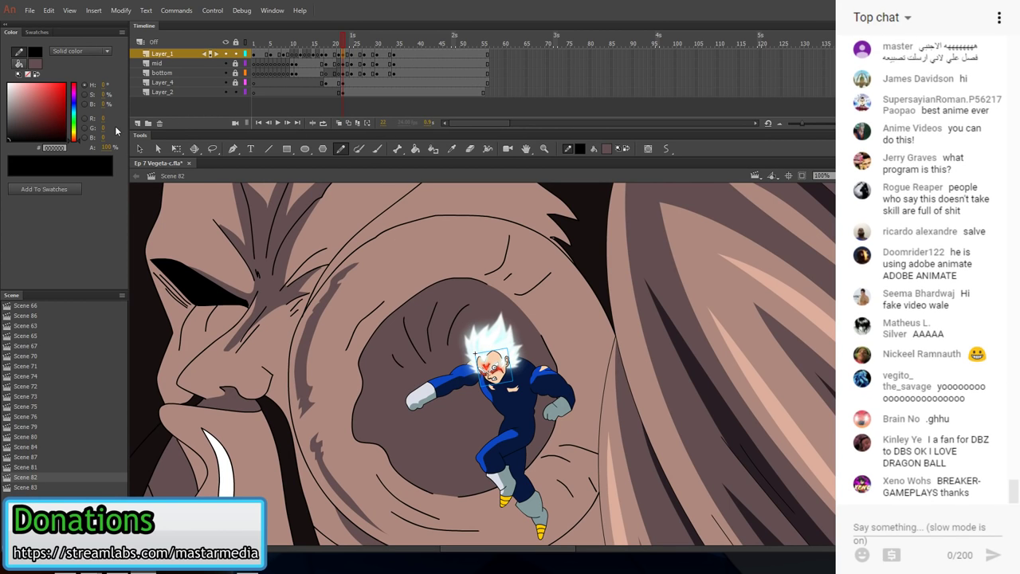
{"action": "left_click", "coordinate": [138, 123]}
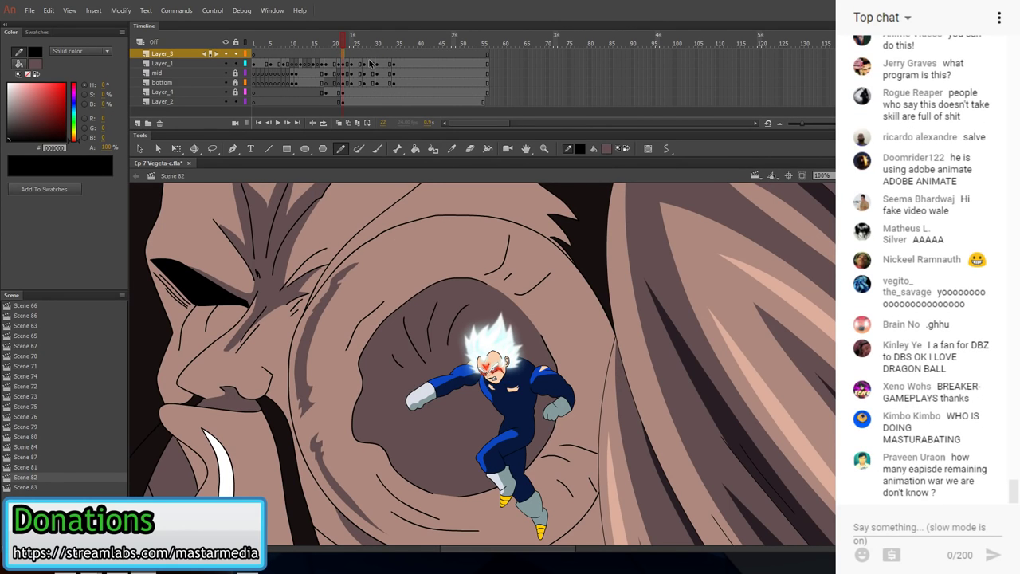
{"action": "right_click", "coordinate": [342, 54]}
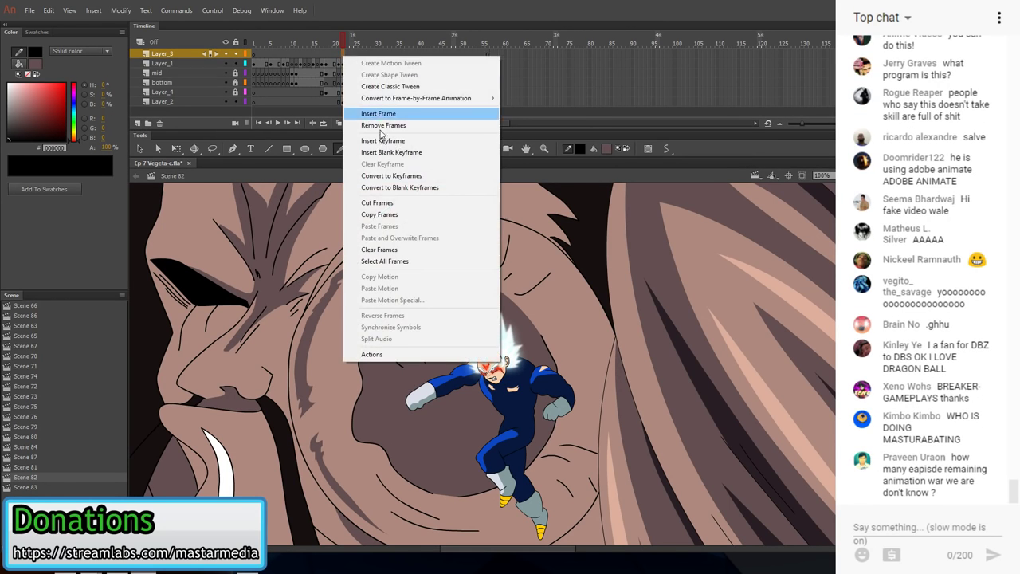
{"action": "left_click", "coordinate": [390, 150]}
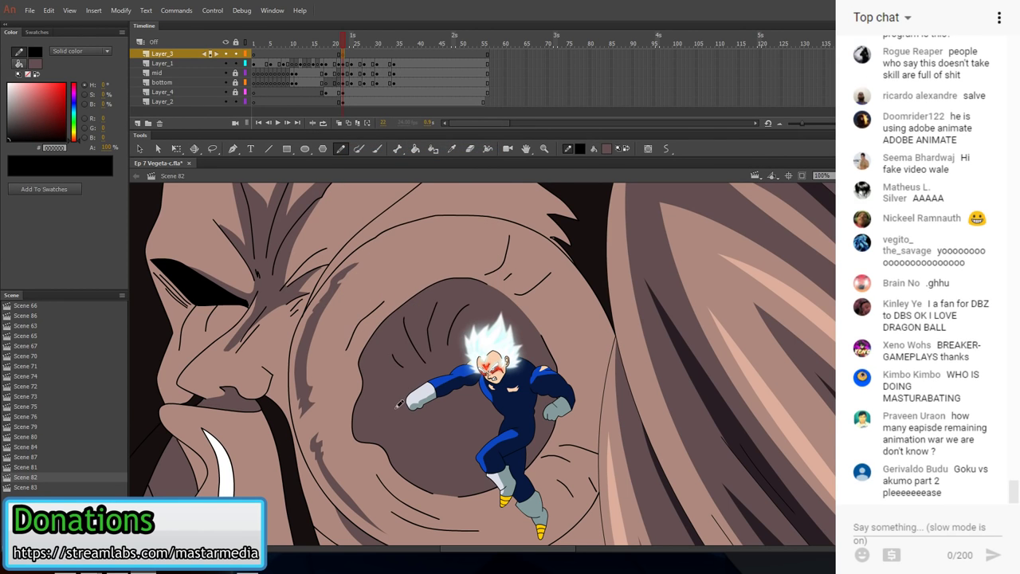
- Draw parallel black diagonal speed lines around the fighter's outstretched fist on Layer_3
{"action": "left_click_drag", "start_coordinate": [378, 422], "coordinate": [439, 371]}
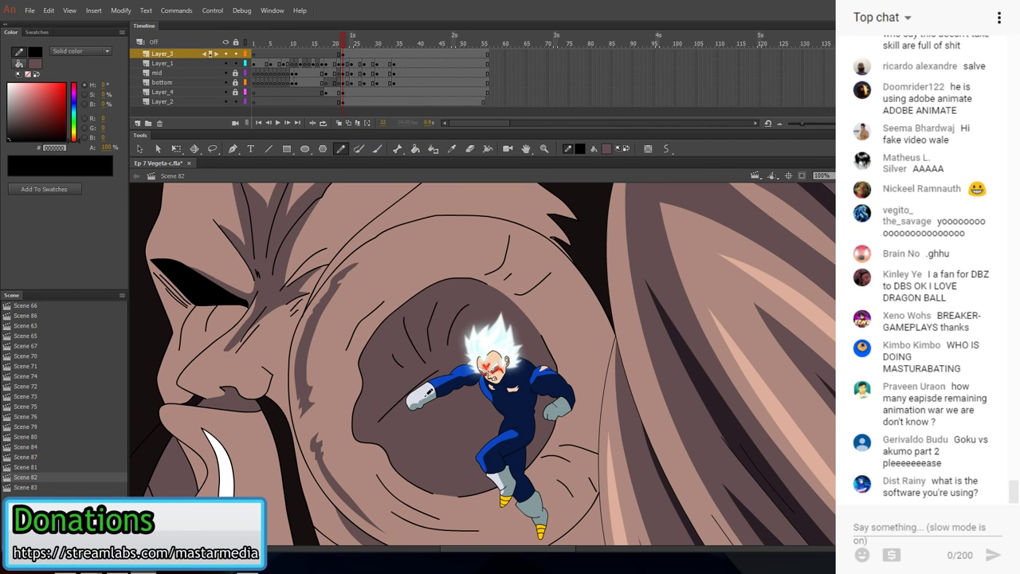
{"action": "left_click_drag", "start_coordinate": [383, 425], "coordinate": [435, 380]}
{"action": "mouse_move", "coordinate": [389, 423]}
{"action": "left_mouse_down"}
{"action": "mouse_move", "coordinate": [438, 391]}
{"action": "mouse_move", "coordinate": [464, 390]}
{"action": "left_mouse_up"}
{"action": "left_click_drag", "start_coordinate": [405, 428], "coordinate": [458, 401]}
{"action": "left_click_drag", "start_coordinate": [387, 408], "coordinate": [451, 356]}
{"action": "left_click_drag", "start_coordinate": [541, 418], "coordinate": [499, 439]}
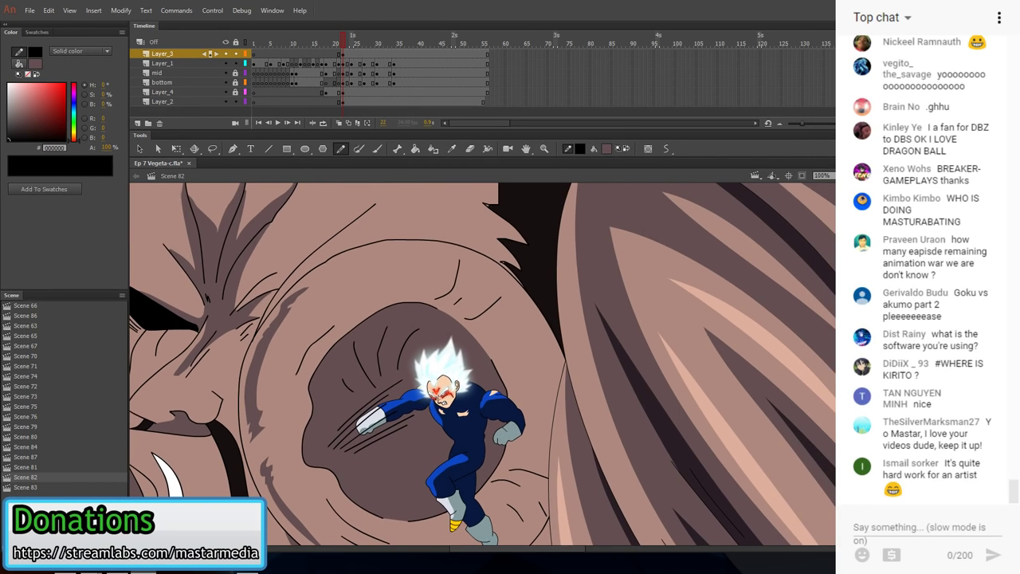
{"action": "key", "text": "ctrl+minus"}
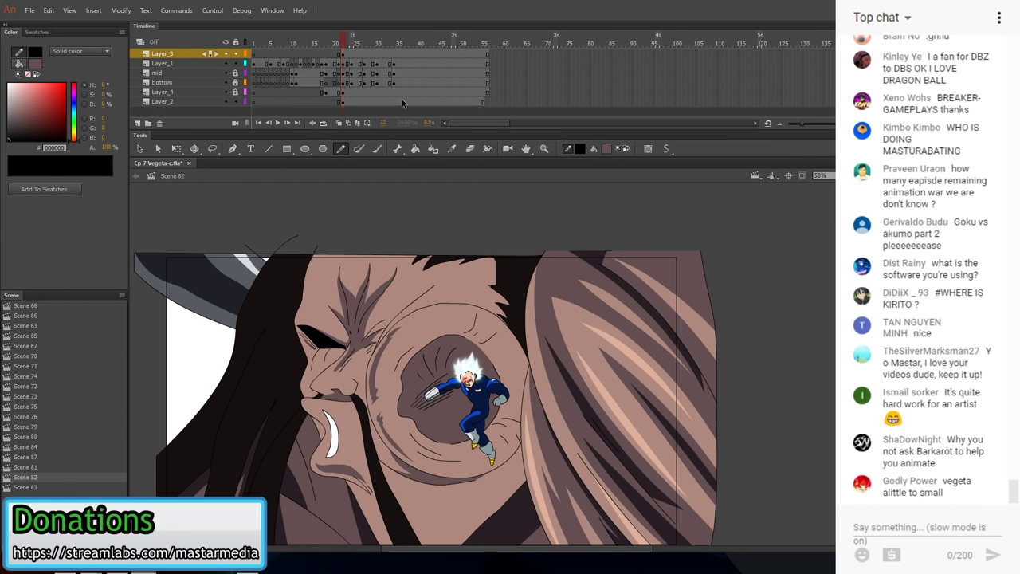
- Insert a blank keyframe at frame 24 of Layer_3 to end the speed lines there
{"action": "left_click", "coordinate": [356, 51]}
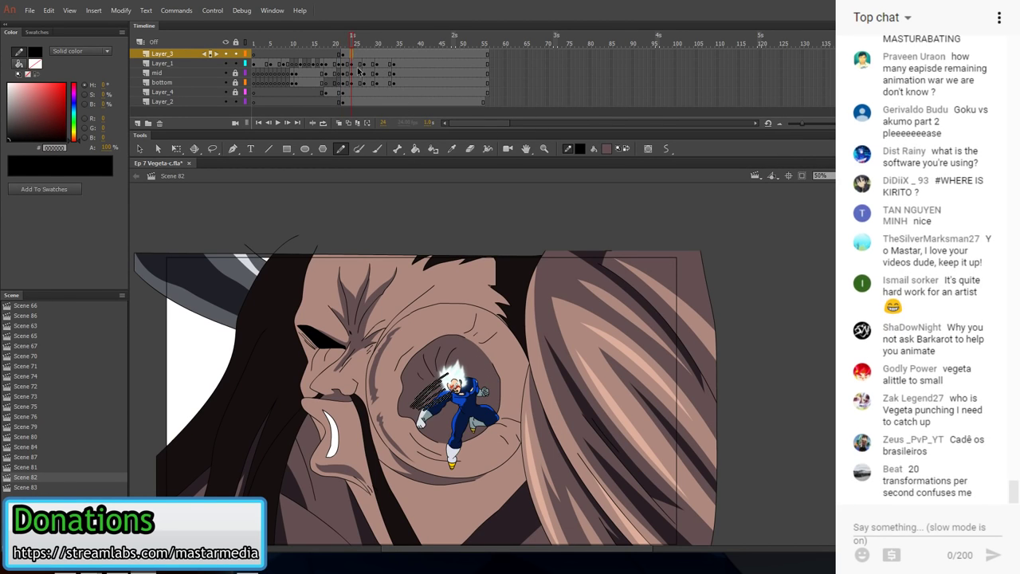
{"action": "right_click", "coordinate": [353, 54]}
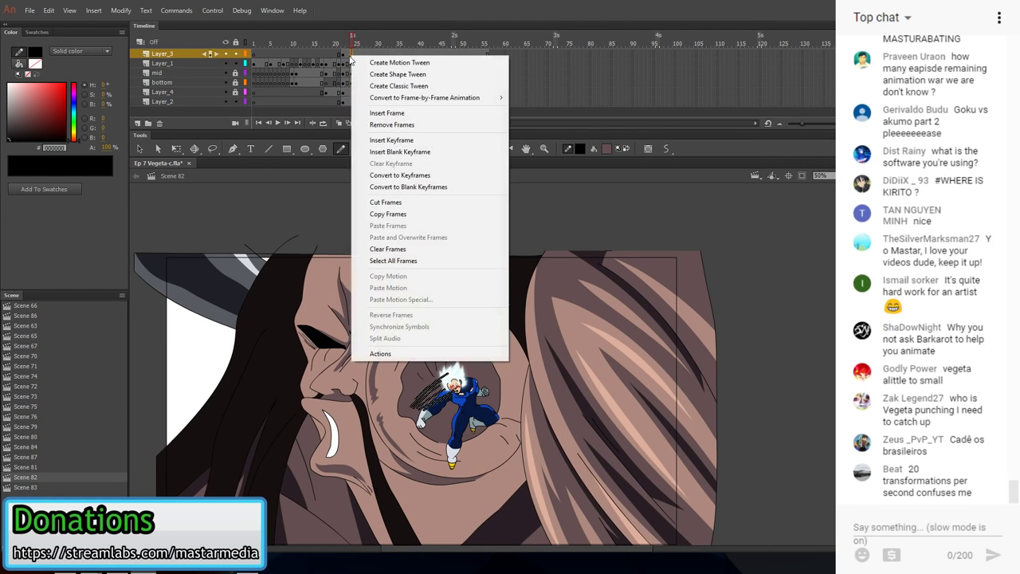
{"action": "left_click", "coordinate": [398, 152]}
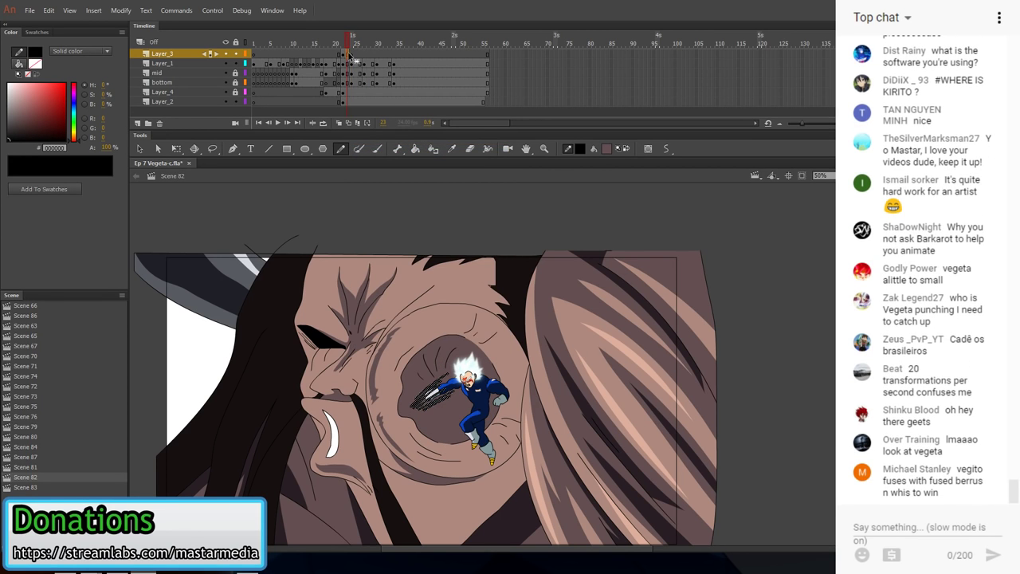
- Draw a white-filled circle off the stage beside the giant's artwork at frame 23 of Layer_3 and delete its black outline
{"action": "key", "text": "o"}
{"action": "left_click", "coordinate": [611, 149]}
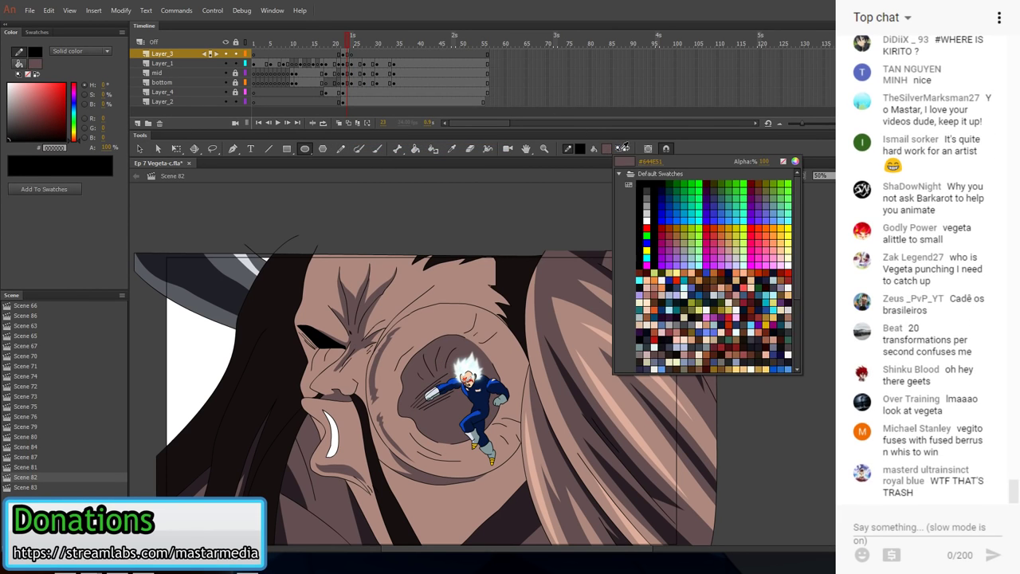
{"action": "left_click", "coordinate": [646, 221]}
{"action": "left_click_drag", "start_coordinate": [762, 243], "coordinate": [803, 284]}
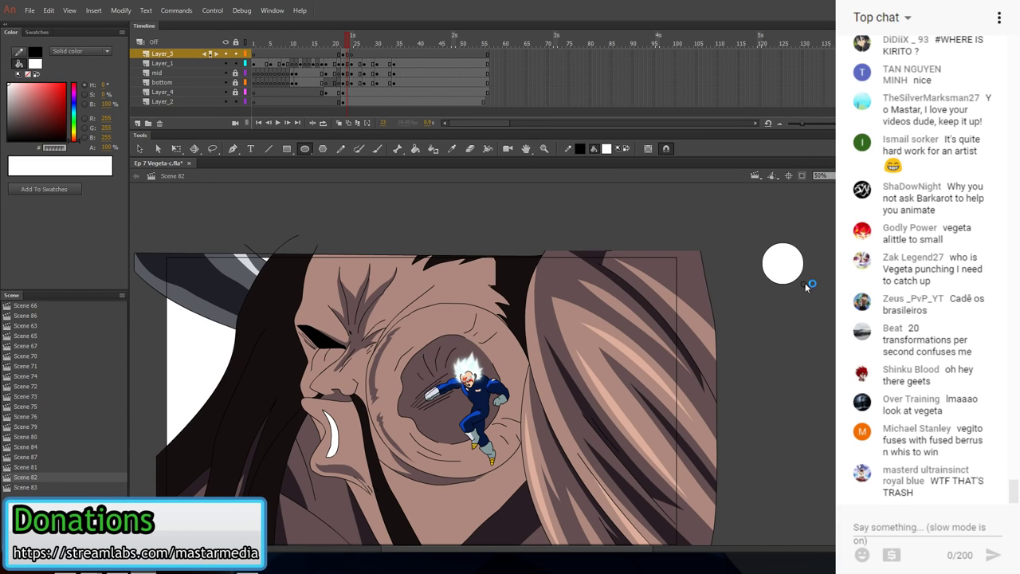
{"action": "key", "text": "v"}
{"action": "left_click", "coordinate": [803, 279]}
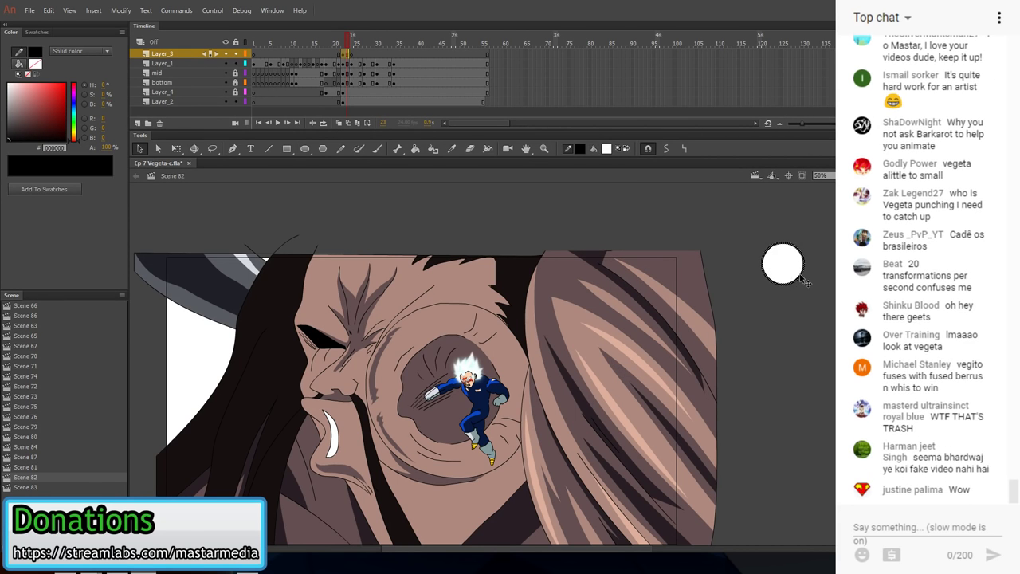
{"action": "scroll", "coordinate": [783, 191], "scroll_direction": "up", "scroll_amount": 3}
{"action": "key", "text": "Delete"}
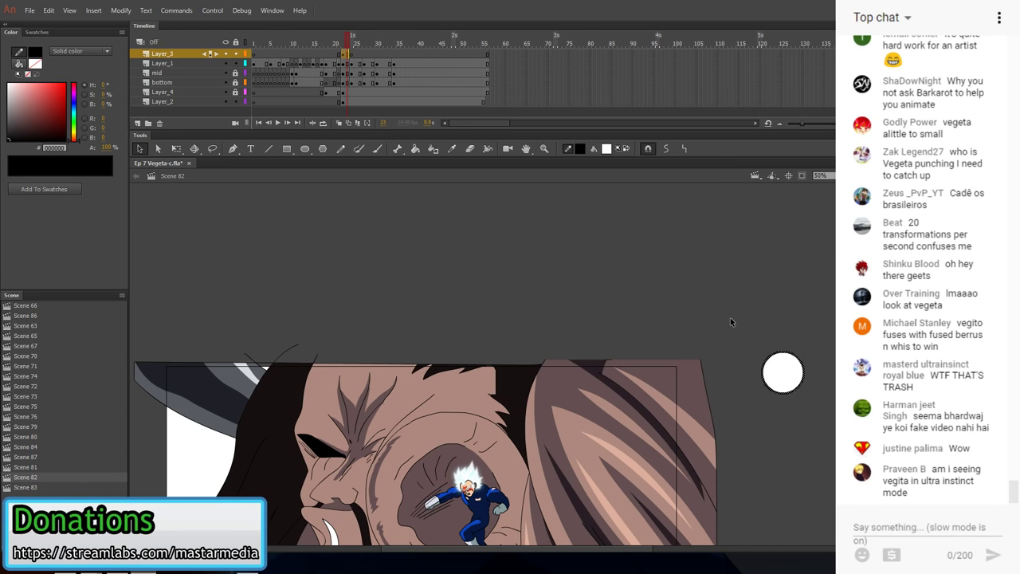
- Convert the white circle to a Movie Clip symbol and give it a white glow
{"action": "left_click", "coordinate": [784, 372]}
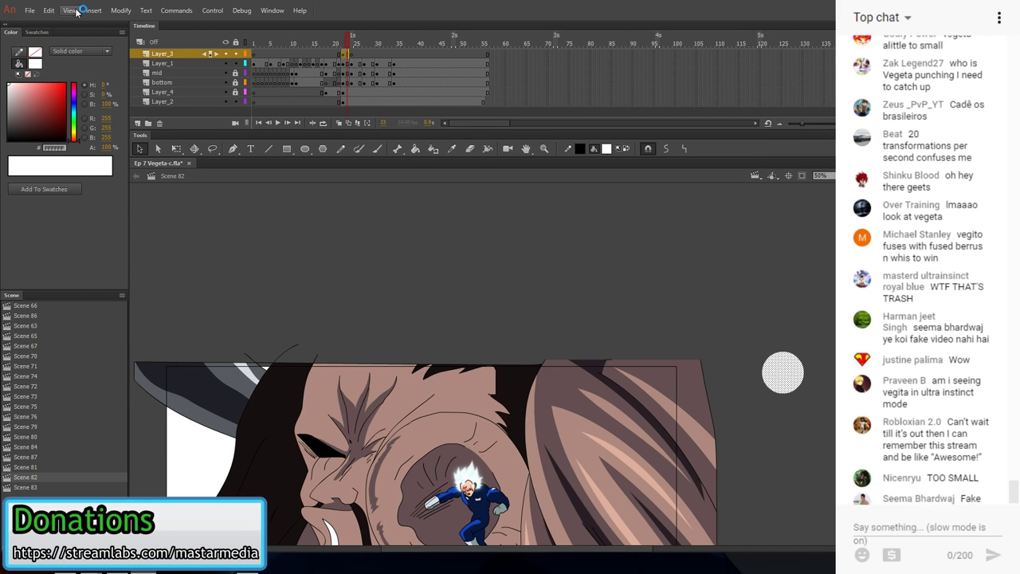
{"action": "left_click", "coordinate": [119, 10]}
{"action": "left_click", "coordinate": [153, 38]}
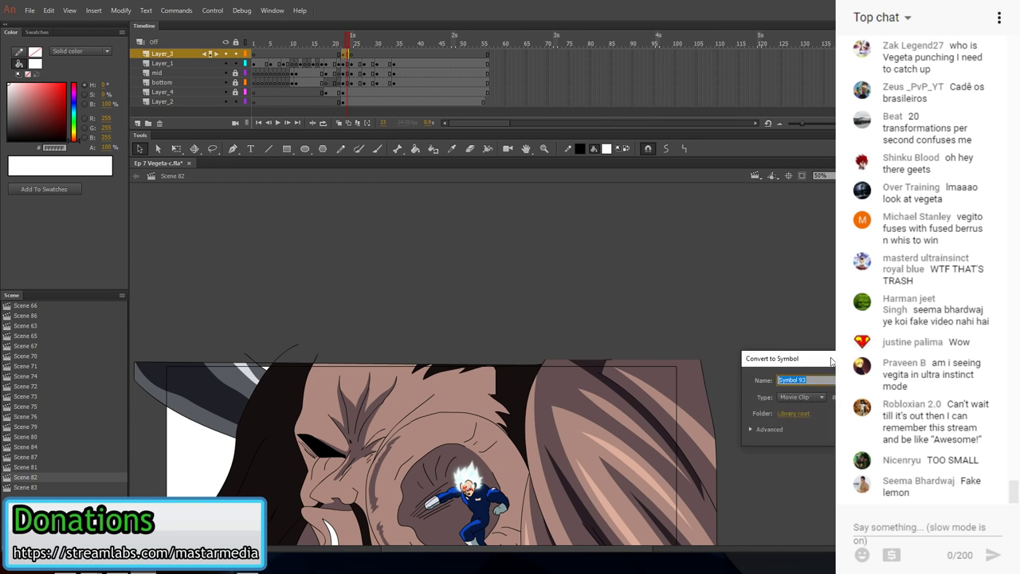
{"action": "left_click", "coordinate": [620, 262]}
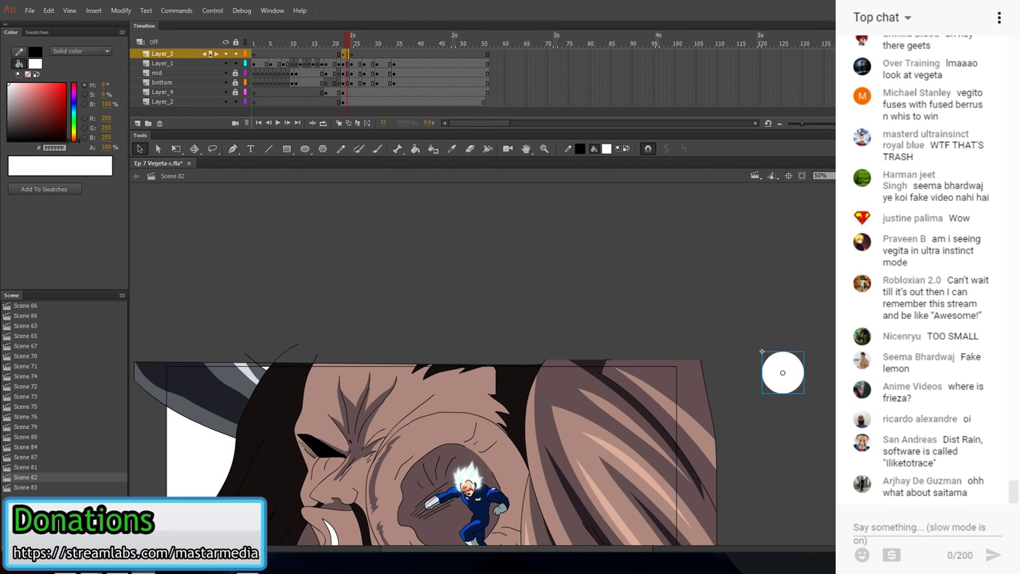
{"action": "left_click", "coordinate": [930, 264]}
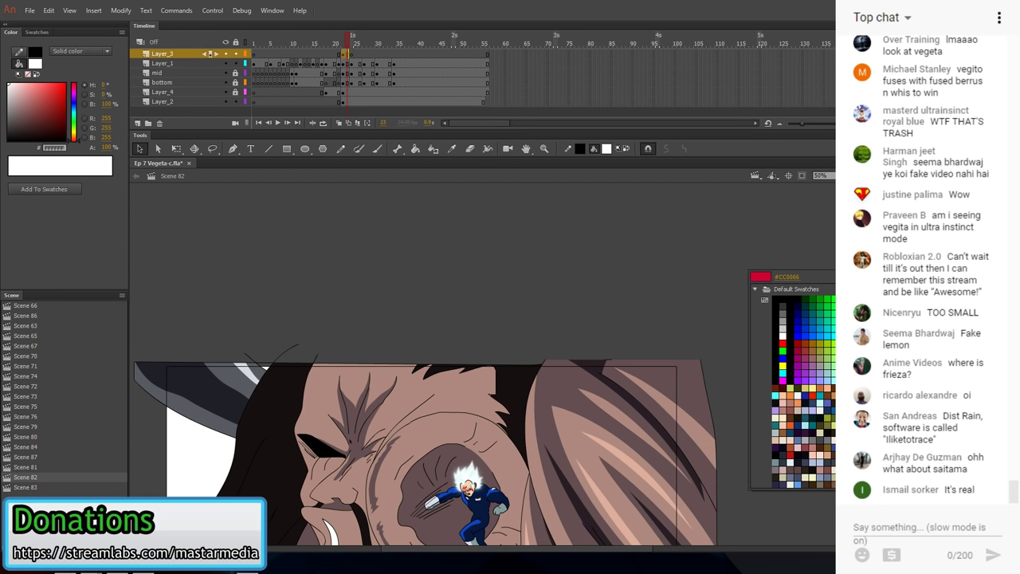
{"action": "left_click", "coordinate": [782, 333]}
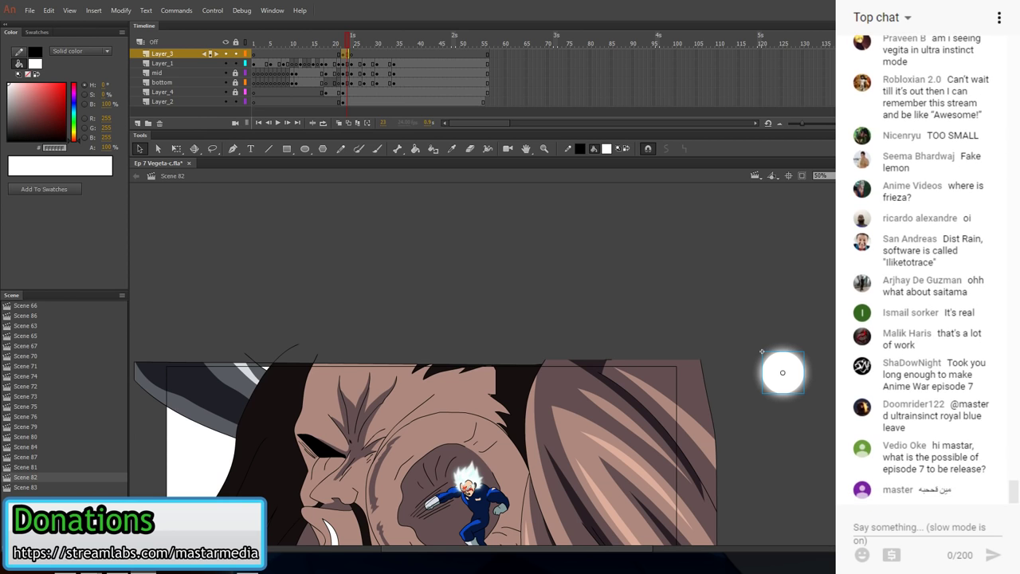
- Move the glowing circle onto the fighter's outstretched fist and scale it down to about the size of the fist
{"action": "left_click_drag", "start_coordinate": [803, 380], "coordinate": [439, 490]}
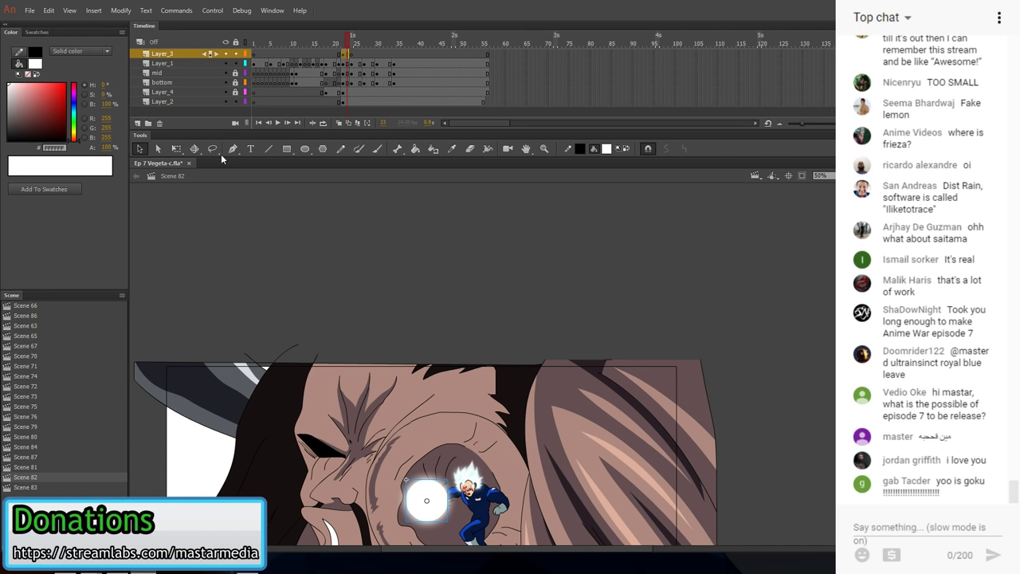
{"action": "left_click", "coordinate": [176, 148]}
{"action": "left_click_drag", "start_coordinate": [447, 481], "coordinate": [437, 486]}
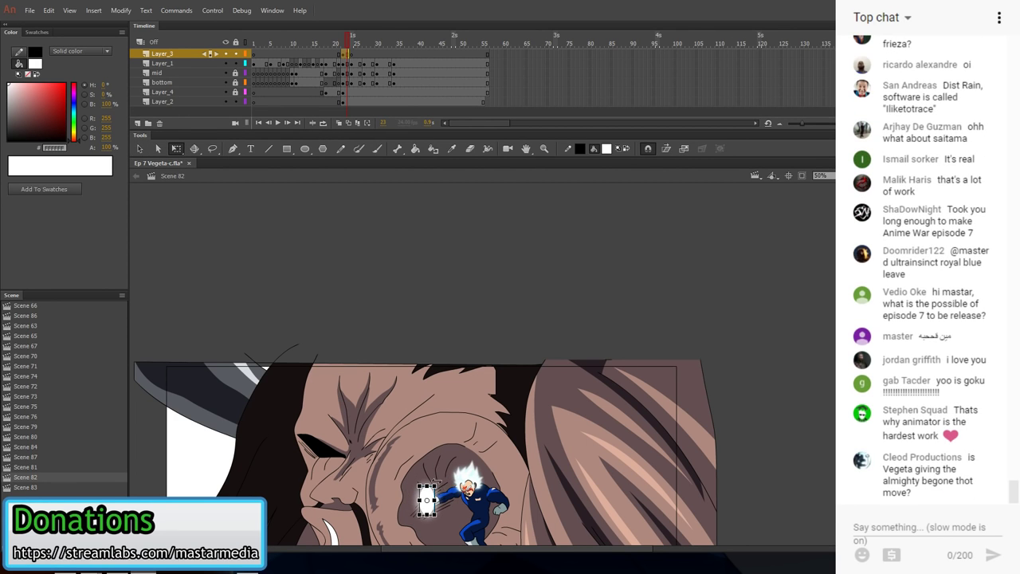
{"action": "key", "text": "ctrl+z"}
{"action": "left_click", "coordinate": [834, 175]}
{"action": "left_click", "coordinate": [829, 247]}
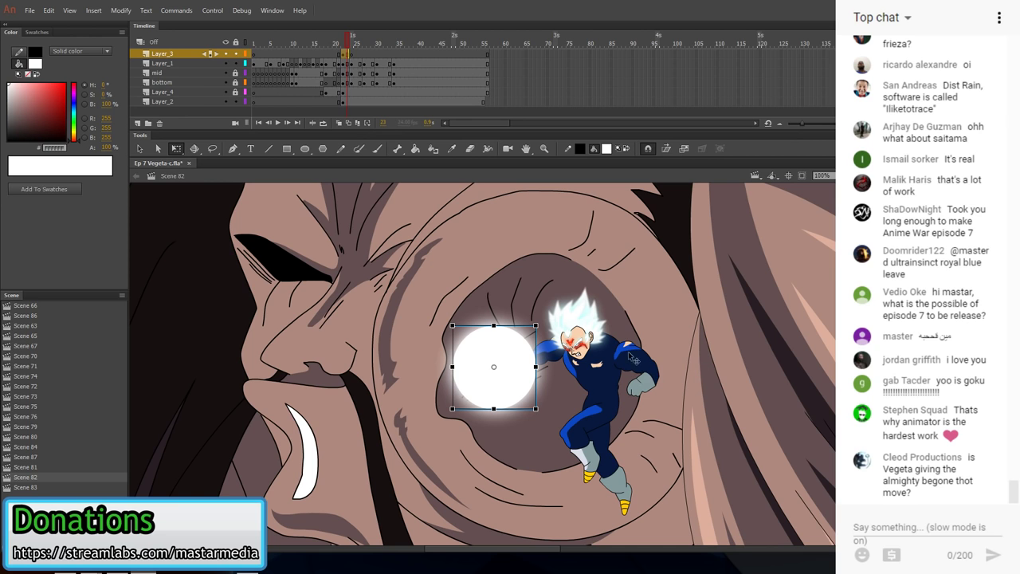
{"action": "left_click_drag", "start_coordinate": [522, 381], "coordinate": [542, 386]}
{"action": "left_click_drag", "start_coordinate": [554, 333], "coordinate": [507, 384]}
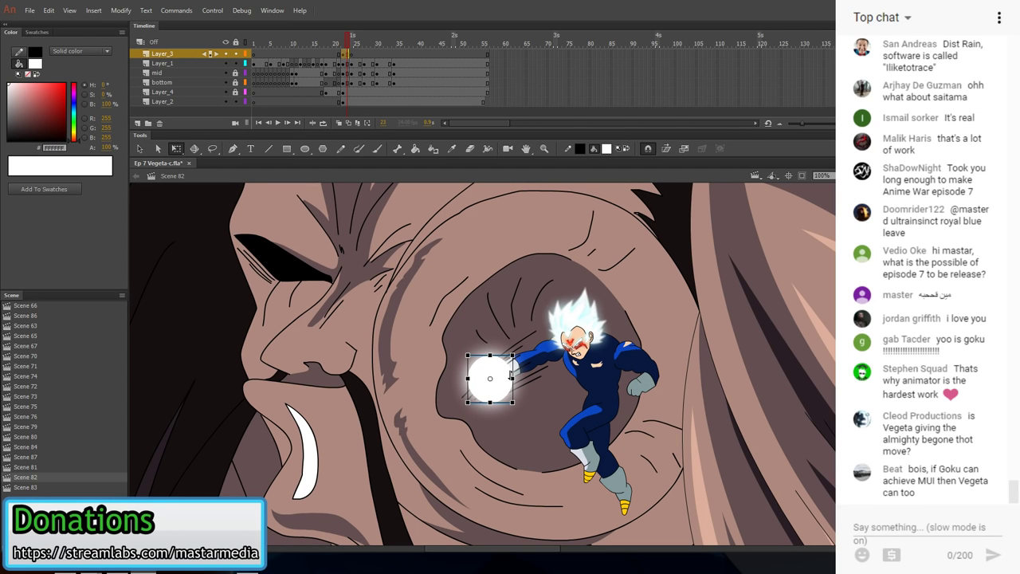
- Make the glowing circle semi-transparent so the fist shows through, and deselect it
{"action": "left_click_drag", "start_coordinate": [543, 337], "coordinate": [526, 367]}
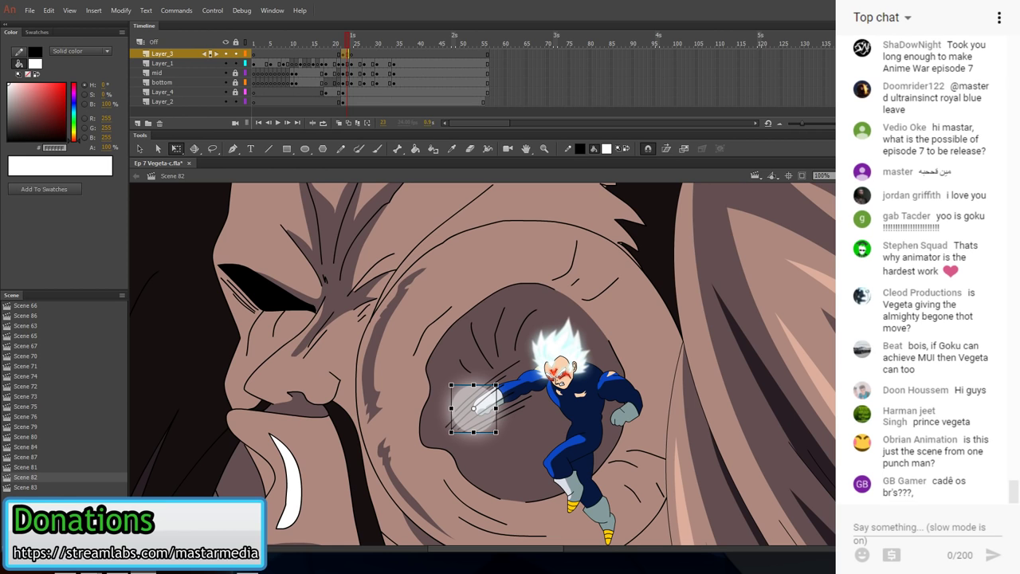
{"action": "key", "text": "Escape"}
{"action": "key", "text": "Return"}
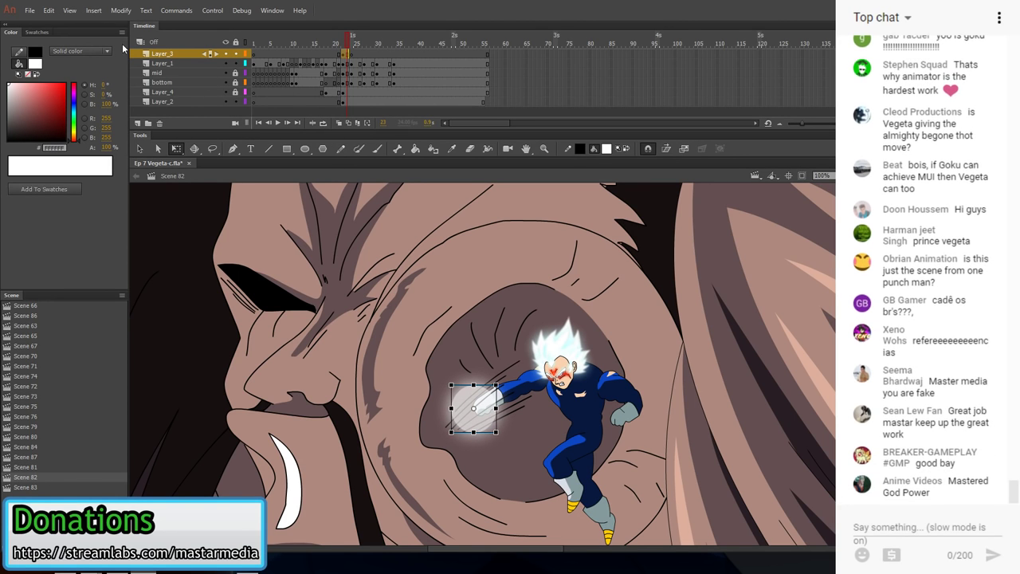
{"action": "left_click", "coordinate": [822, 174]}
{"action": "left_click", "coordinate": [824, 234]}
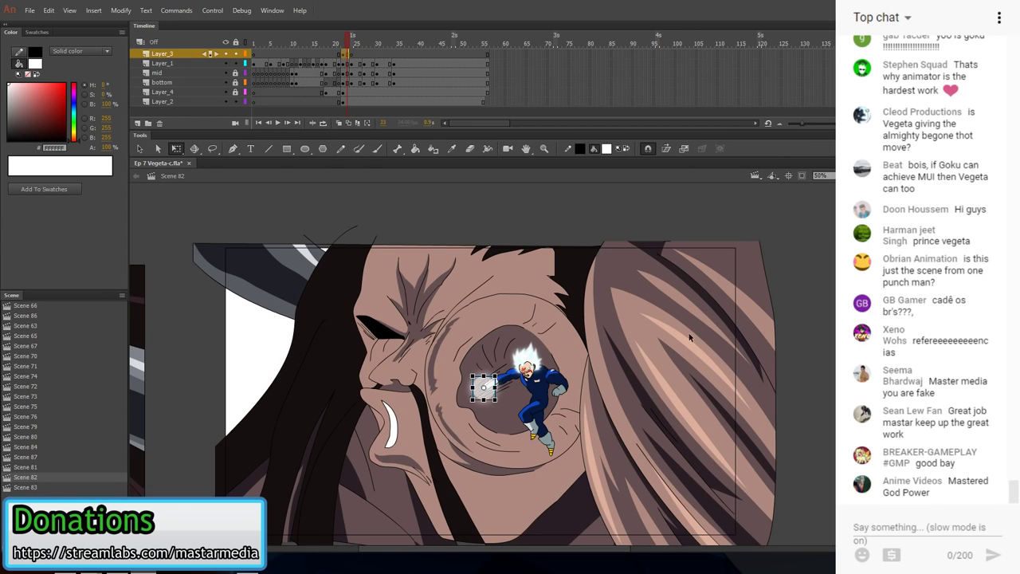
{"action": "left_click", "coordinate": [714, 351]}
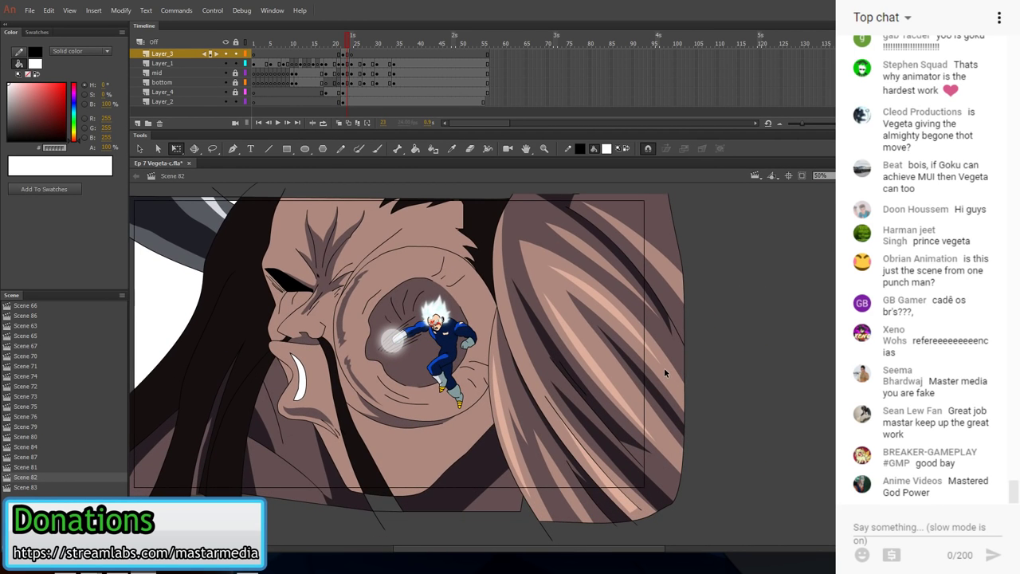
- Insert a blank keyframe at frame 24 of Layer_2
{"action": "left_click", "coordinate": [348, 101]}
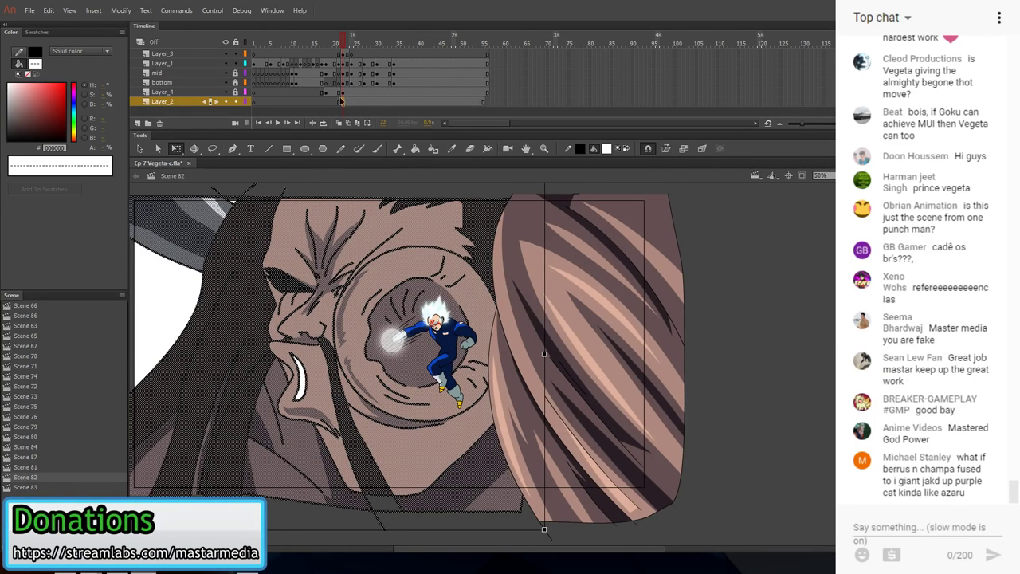
{"action": "right_click", "coordinate": [353, 105]}
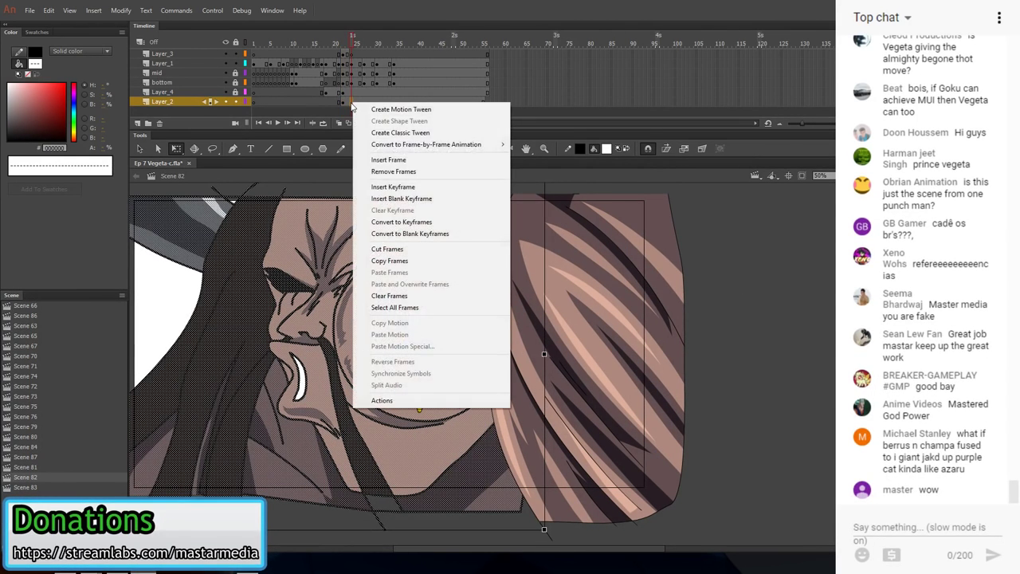
{"action": "left_click", "coordinate": [415, 199]}
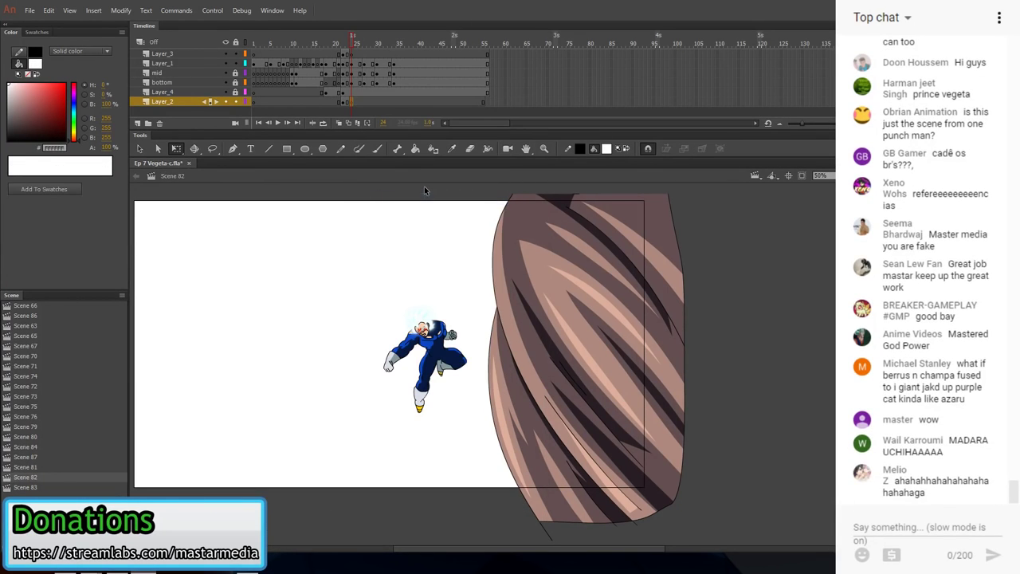
- Sketch a large rounded, C-shaped outline with a smaller inner curve for the giant's punched cheek beside the fighter's fist
{"action": "key", "text": "y"}
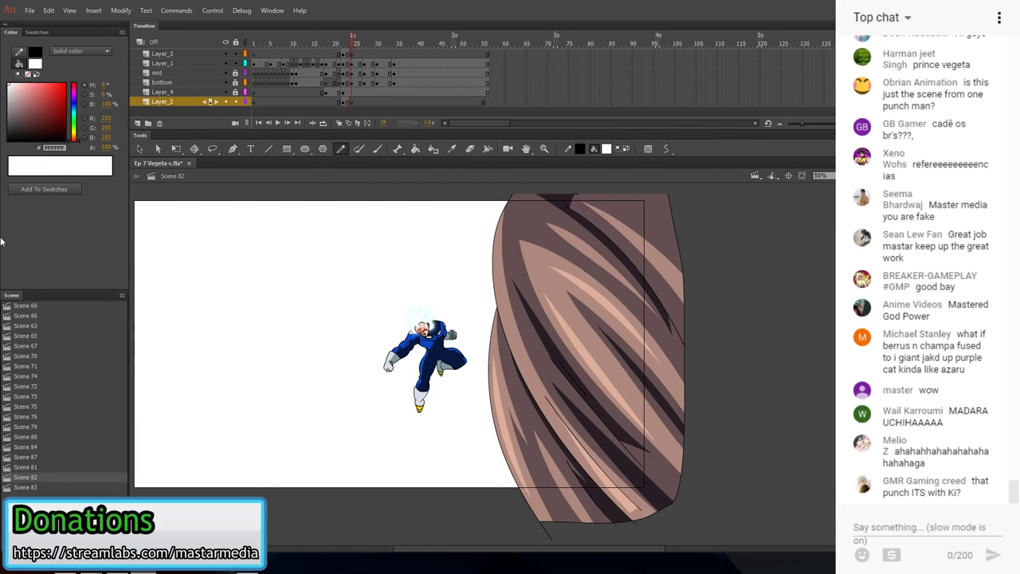
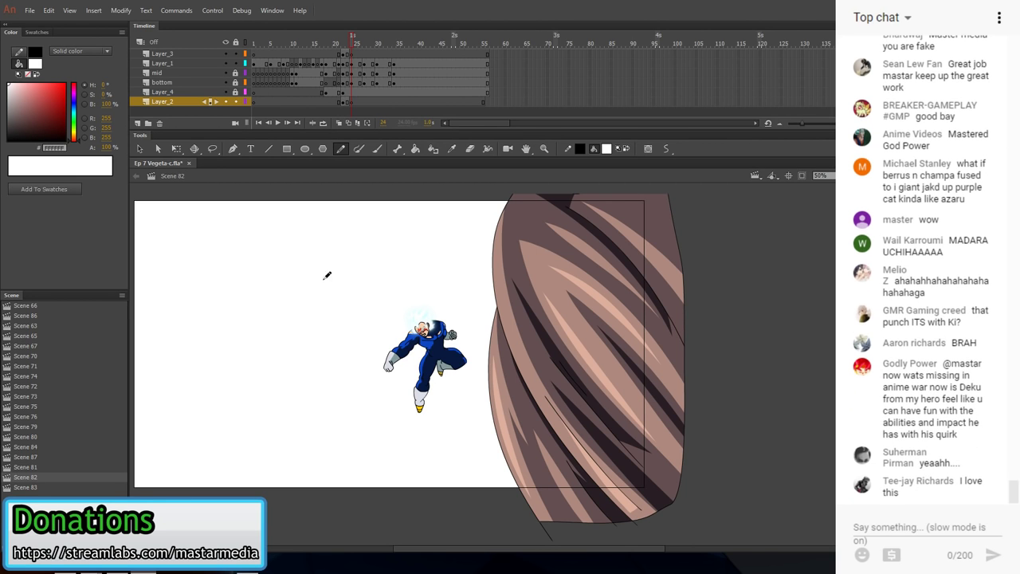
{"action": "mouse_move", "coordinate": [352, 338]}
{"action": "left_mouse_down"}
{"action": "mouse_move", "coordinate": [345, 296]}
{"action": "mouse_move", "coordinate": [315, 286]}
{"action": "mouse_move", "coordinate": [279, 297]}
{"action": "mouse_move", "coordinate": [228, 357]}
{"action": "mouse_move", "coordinate": [212, 418]}
{"action": "mouse_move", "coordinate": [242, 462]}
{"action": "mouse_move", "coordinate": [309, 476]}
{"action": "mouse_move", "coordinate": [338, 444]}
{"action": "mouse_move", "coordinate": [341, 391]}
{"action": "left_mouse_up"}
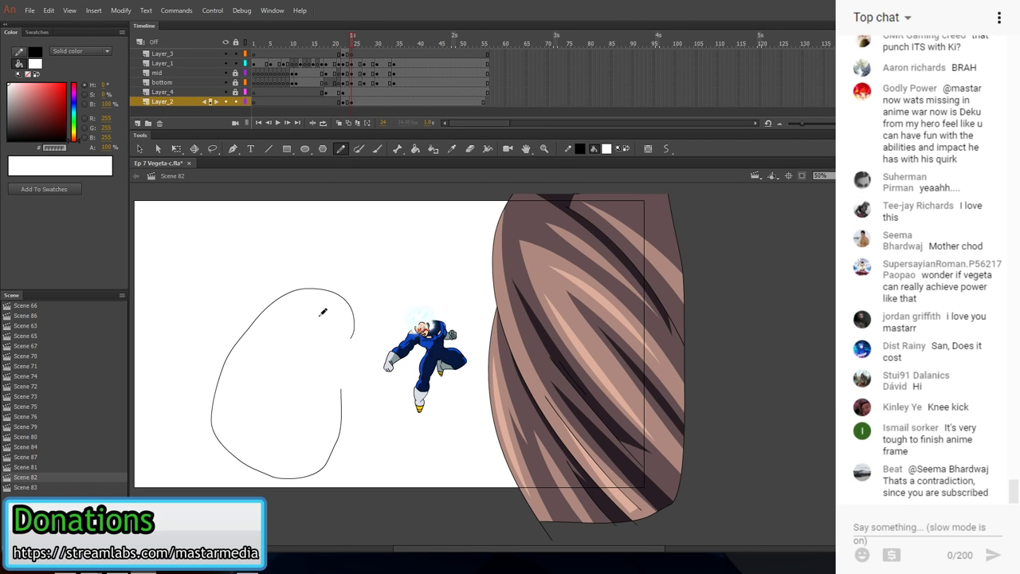
{"action": "mouse_move", "coordinate": [359, 322]}
{"action": "left_mouse_down"}
{"action": "mouse_move", "coordinate": [492, 335]}
{"action": "mouse_move", "coordinate": [436, 338]}
{"action": "mouse_move", "coordinate": [406, 374]}
{"action": "mouse_move", "coordinate": [416, 440]}
{"action": "mouse_move", "coordinate": [427, 450]}
{"action": "mouse_move", "coordinate": [444, 438]}
{"action": "left_mouse_up"}
{"action": "mouse_move", "coordinate": [433, 403]}
{"action": "left_mouse_down"}
{"action": "mouse_move", "coordinate": [424, 396]}
{"action": "mouse_move", "coordinate": [438, 374]}
{"action": "left_mouse_up"}
{"action": "key", "text": "ctrl+z"}
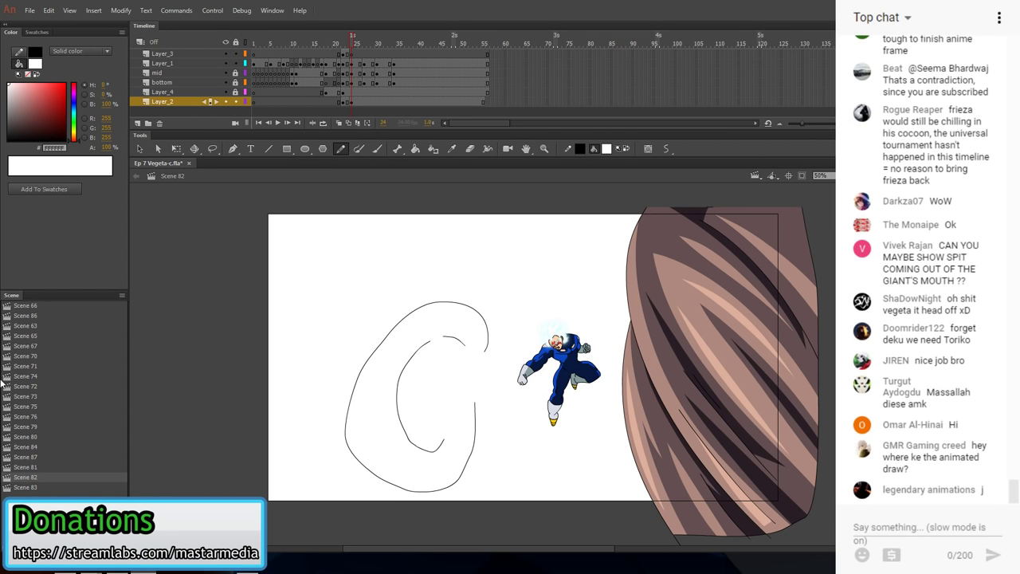
{"action": "left_click_drag", "start_coordinate": [459, 478], "coordinate": [566, 519]}
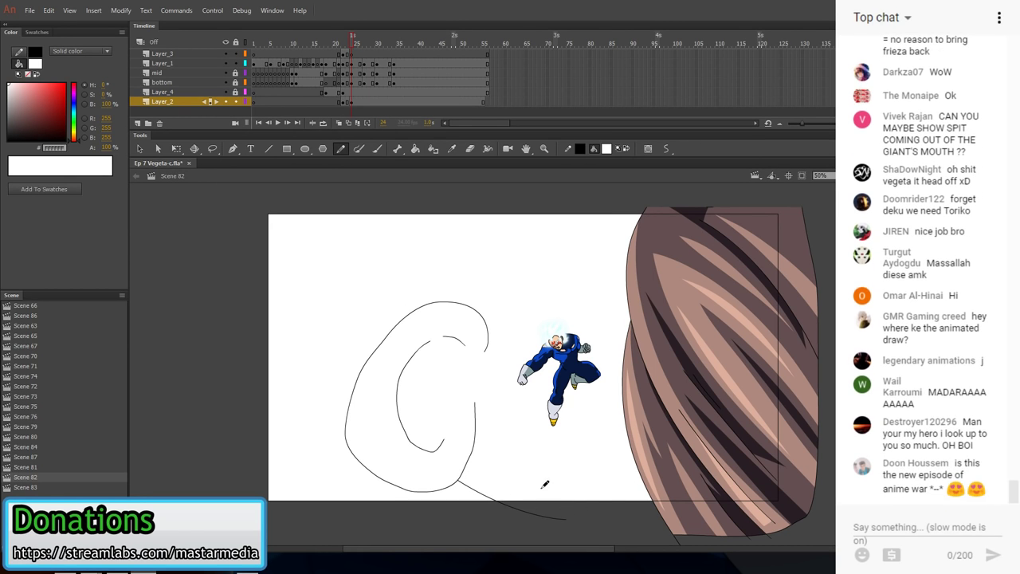
{"action": "key", "text": "ctrl+z"}
- Select all the cheek strokes and move them slightly up and closer to the fighter
{"action": "key", "text": "v"}
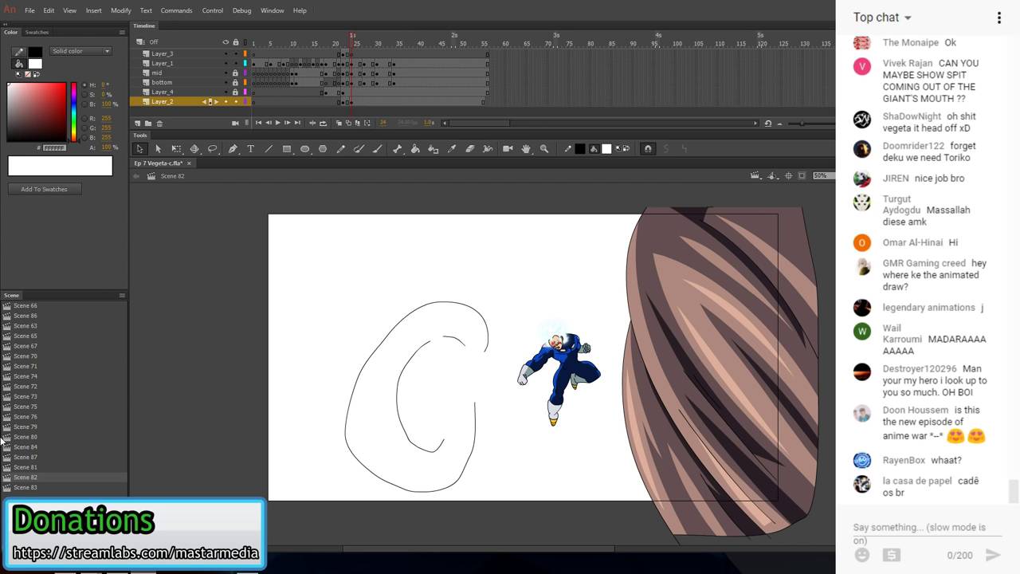
{"action": "left_click_drag", "start_coordinate": [284, 259], "coordinate": [500, 517]}
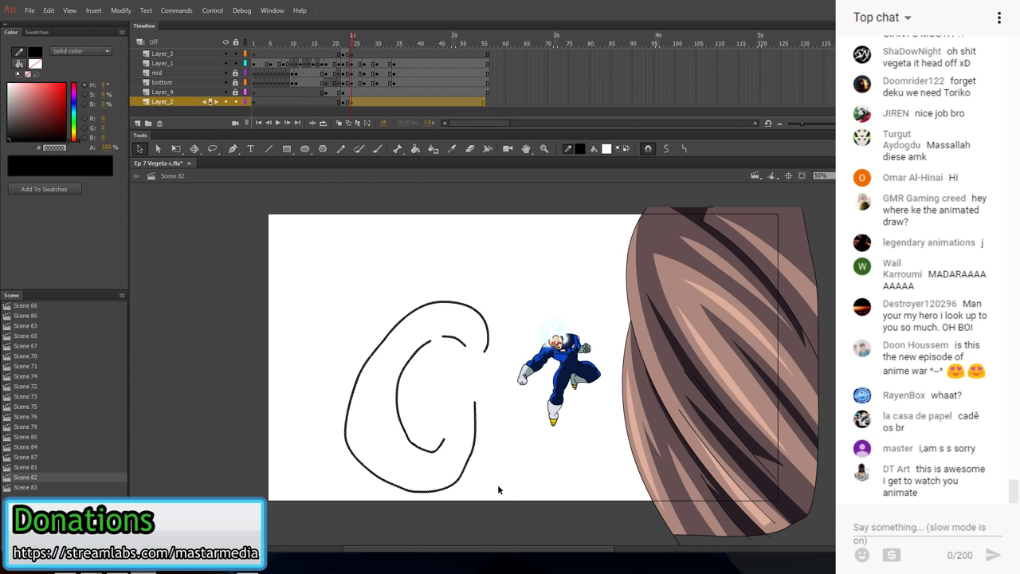
{"action": "left_click_drag", "start_coordinate": [493, 335], "coordinate": [500, 313]}
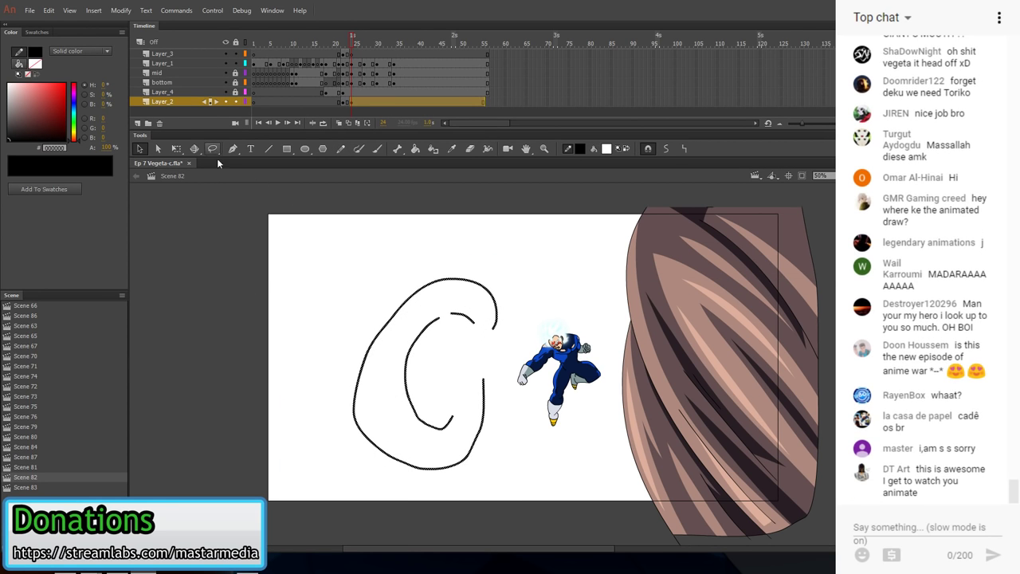
- Draw the giant's neck lines running from the cheek outline and the hair spikes along the edge of the brown shape
{"action": "key", "text": "y"}
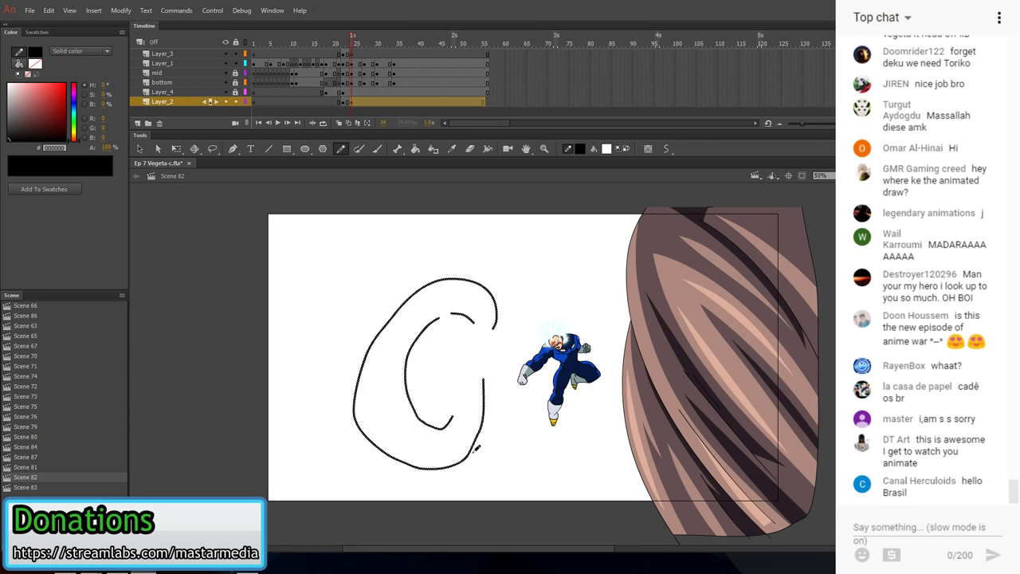
{"action": "left_click_drag", "start_coordinate": [477, 437], "coordinate": [603, 510]}
{"action": "left_click_drag", "start_coordinate": [497, 451], "coordinate": [551, 507]}
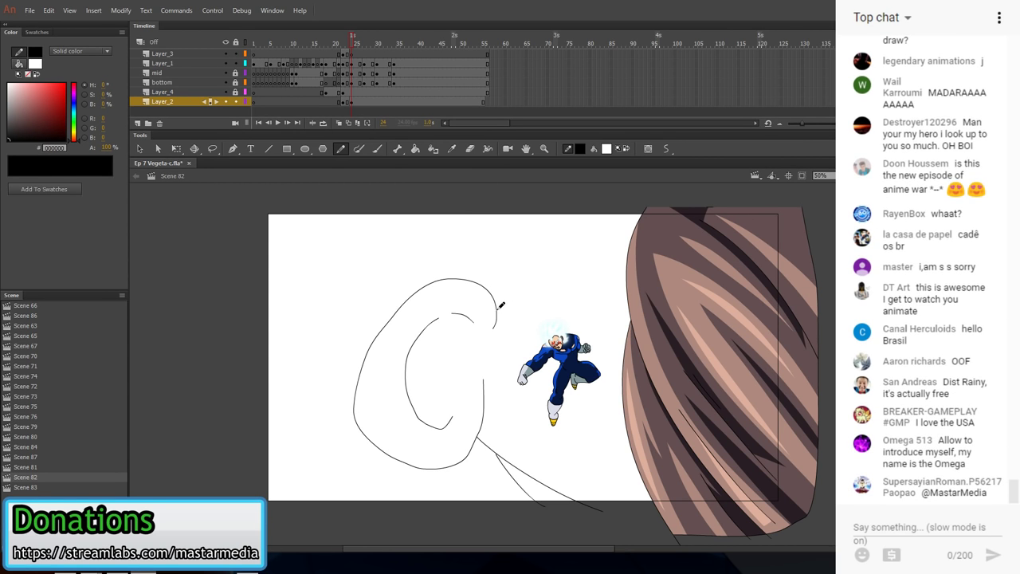
{"action": "mouse_move", "coordinate": [496, 319]}
{"action": "left_mouse_down"}
{"action": "mouse_move", "coordinate": [612, 331]}
{"action": "mouse_move", "coordinate": [690, 354]}
{"action": "mouse_move", "coordinate": [699, 329]}
{"action": "left_mouse_up"}
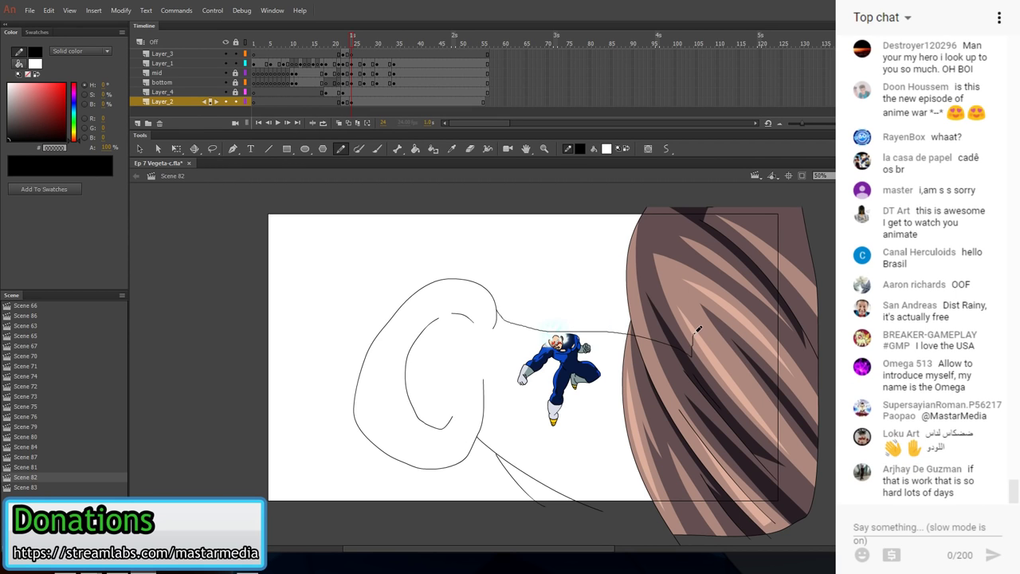
{"action": "mouse_move", "coordinate": [545, 281]}
{"action": "left_mouse_down"}
{"action": "mouse_move", "coordinate": [646, 288]}
{"action": "mouse_move", "coordinate": [735, 346]}
{"action": "mouse_move", "coordinate": [746, 310]}
{"action": "mouse_move", "coordinate": [730, 285]}
{"action": "mouse_move", "coordinate": [664, 253]}
{"action": "mouse_move", "coordinate": [582, 246]}
{"action": "mouse_move", "coordinate": [643, 207]}
{"action": "mouse_move", "coordinate": [642, 195]}
{"action": "mouse_move", "coordinate": [499, 188]}
{"action": "left_mouse_up"}
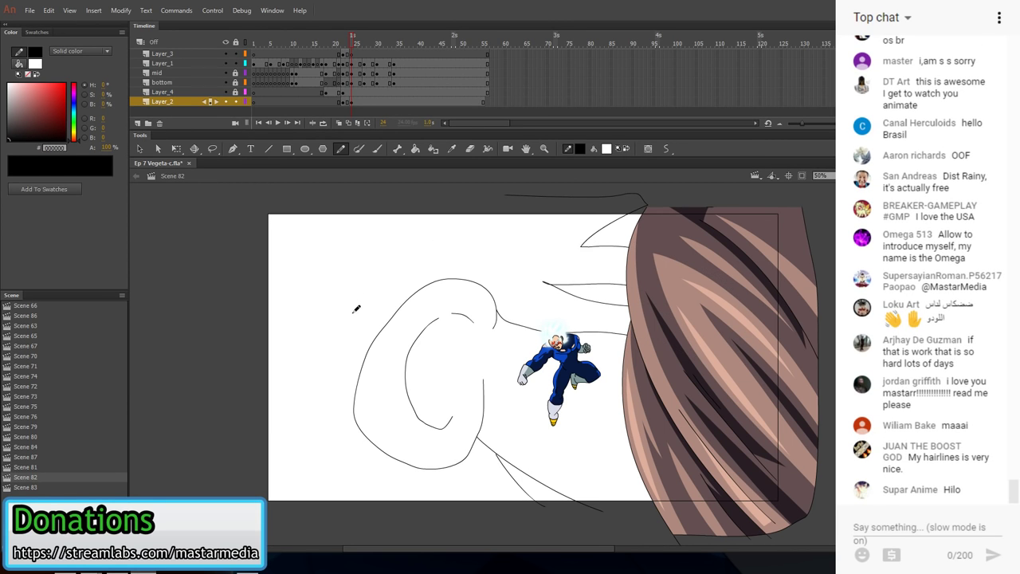
- Sketch the giant's nose and the profile of the lips on the far side of the cheek from the fighter
{"action": "mouse_move", "coordinate": [319, 311]}
{"action": "left_mouse_down"}
{"action": "mouse_move", "coordinate": [308, 357]}
{"action": "mouse_move", "coordinate": [339, 341]}
{"action": "mouse_move", "coordinate": [306, 351]}
{"action": "left_mouse_up"}
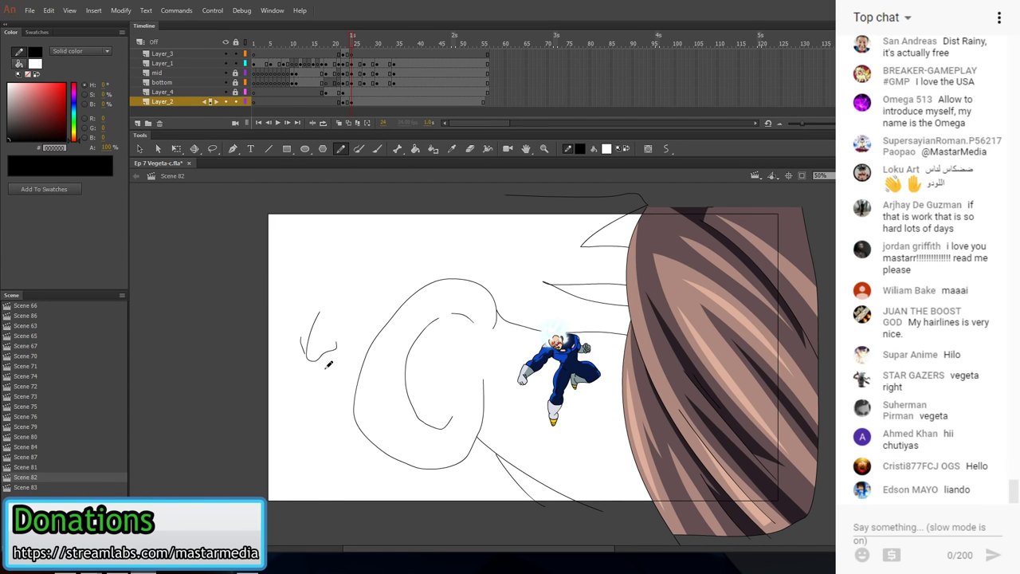
{"action": "mouse_move", "coordinate": [307, 347]}
{"action": "left_mouse_down"}
{"action": "mouse_move", "coordinate": [297, 381]}
{"action": "mouse_move", "coordinate": [320, 432]}
{"action": "left_mouse_up"}
{"action": "left_click_drag", "start_coordinate": [334, 374], "coordinate": [343, 399]}
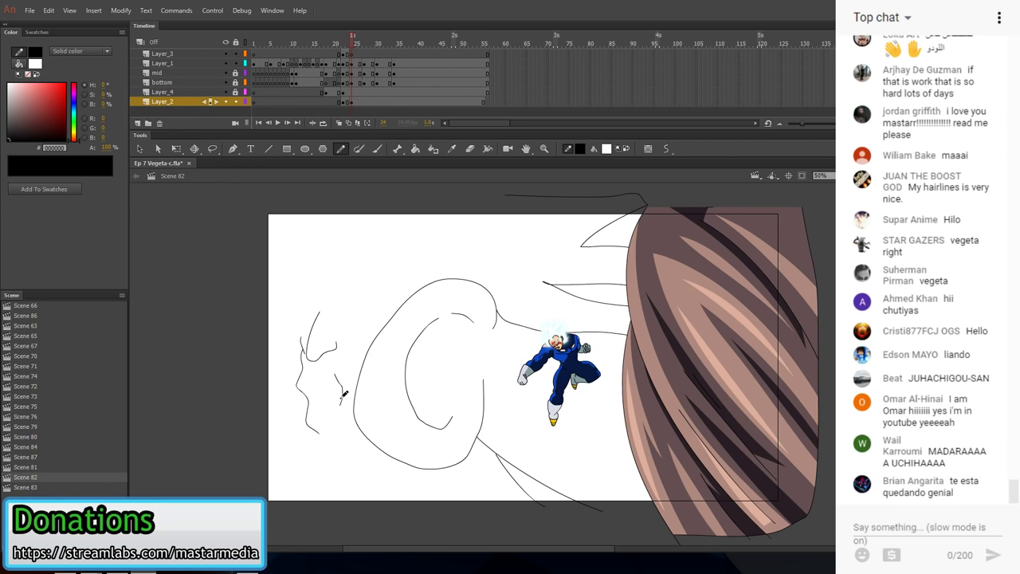
- Draw the chin and jawline from the lips around beneath the cheek to the neck, replacing the unwanted first stroke
{"action": "mouse_move", "coordinate": [322, 432]}
{"action": "left_mouse_down"}
{"action": "mouse_move", "coordinate": [352, 481]}
{"action": "mouse_move", "coordinate": [411, 481]}
{"action": "left_mouse_up"}
{"action": "key", "text": "ctrl+z"}
{"action": "key", "text": "v"}
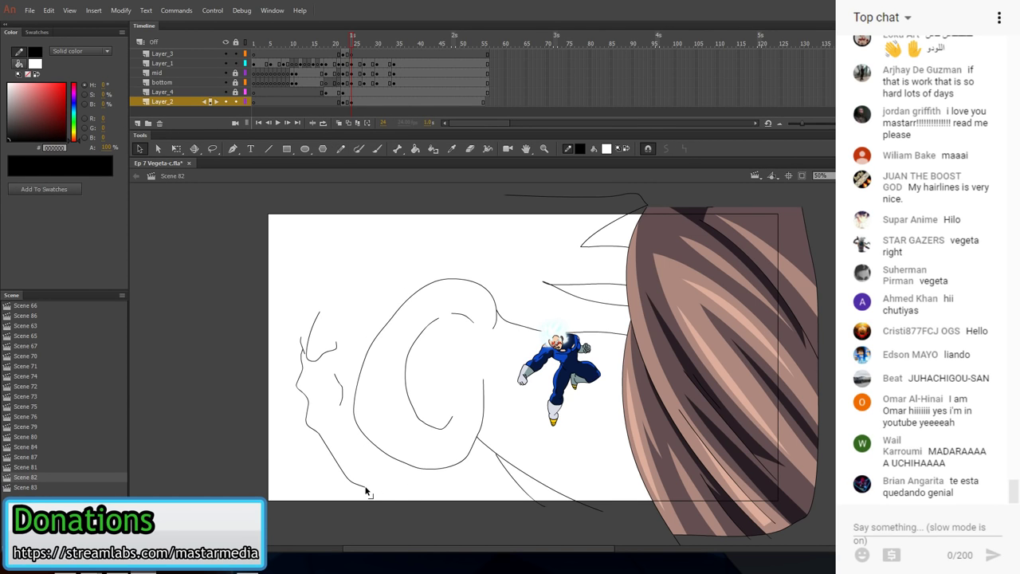
{"action": "left_click", "coordinate": [349, 478]}
{"action": "key", "text": "Delete"}
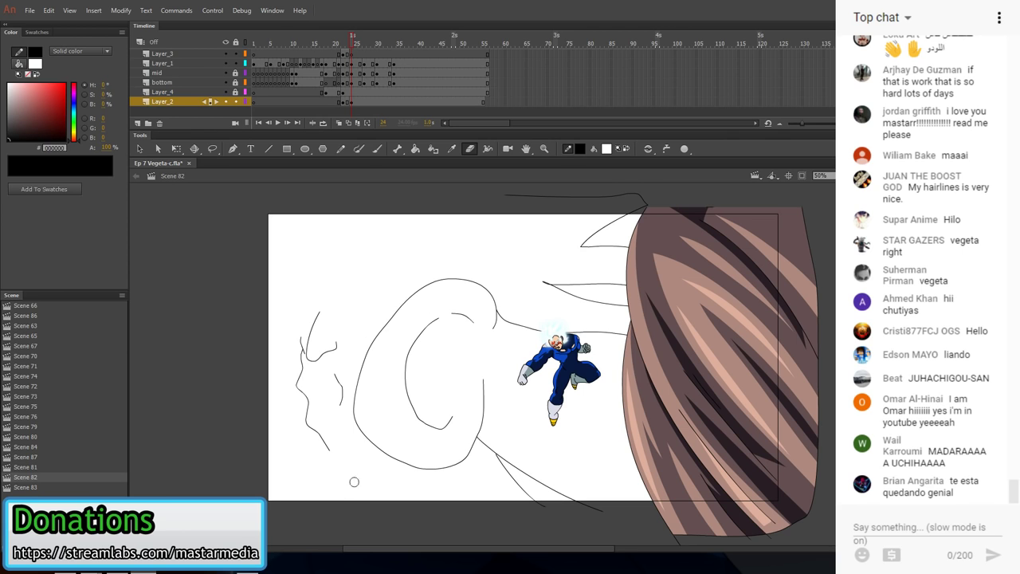
{"action": "key", "text": "n"}
{"action": "mouse_move", "coordinate": [329, 451]}
{"action": "left_mouse_down"}
{"action": "mouse_move", "coordinate": [352, 488]}
{"action": "mouse_move", "coordinate": [378, 498]}
{"action": "left_mouse_up"}
{"action": "mouse_move", "coordinate": [383, 503]}
{"action": "left_mouse_down"}
{"action": "mouse_move", "coordinate": [455, 498]}
{"action": "mouse_move", "coordinate": [479, 446]}
{"action": "left_mouse_up"}
{"action": "key", "text": "y"}
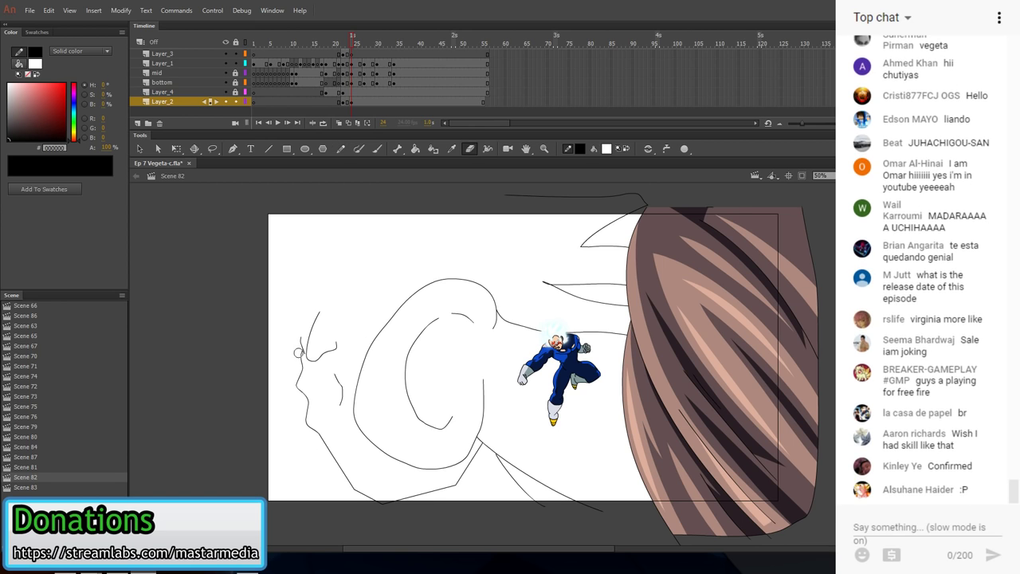
- Draw the giant's small open mouth and add contour lines around the cheek, above it and along the jaw
{"action": "mouse_move", "coordinate": [315, 384]}
{"action": "left_mouse_down"}
{"action": "mouse_move", "coordinate": [320, 412]}
{"action": "mouse_move", "coordinate": [310, 382]}
{"action": "left_mouse_up"}
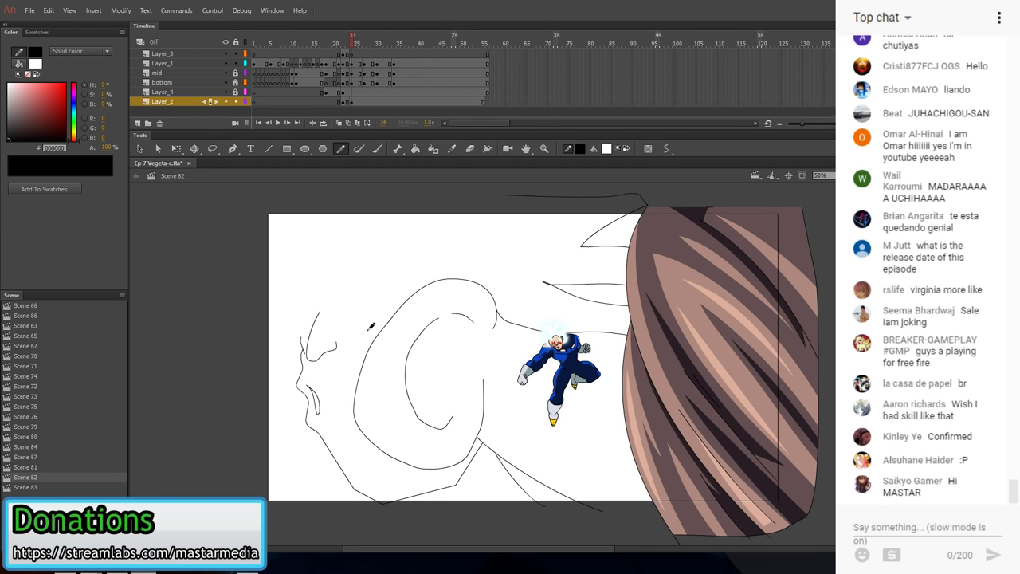
{"action": "mouse_move", "coordinate": [383, 301]}
{"action": "left_mouse_down"}
{"action": "mouse_move", "coordinate": [343, 341]}
{"action": "mouse_move", "coordinate": [332, 398]}
{"action": "mouse_move", "coordinate": [336, 423]}
{"action": "mouse_move", "coordinate": [389, 470]}
{"action": "left_mouse_up"}
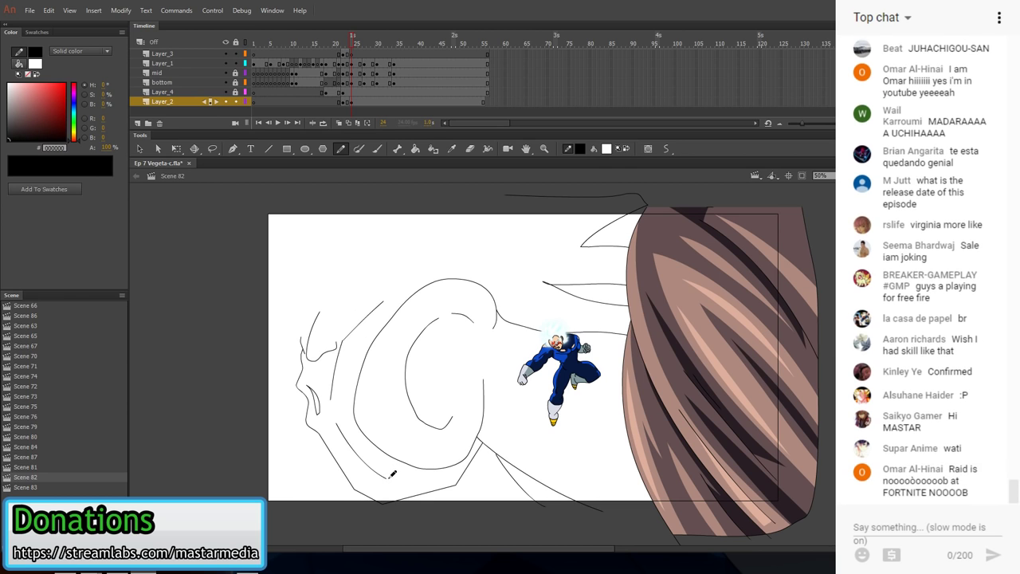
{"action": "mouse_move", "coordinate": [382, 457]}
{"action": "left_mouse_down"}
{"action": "mouse_move", "coordinate": [404, 476]}
{"action": "mouse_move", "coordinate": [438, 469]}
{"action": "left_mouse_up"}
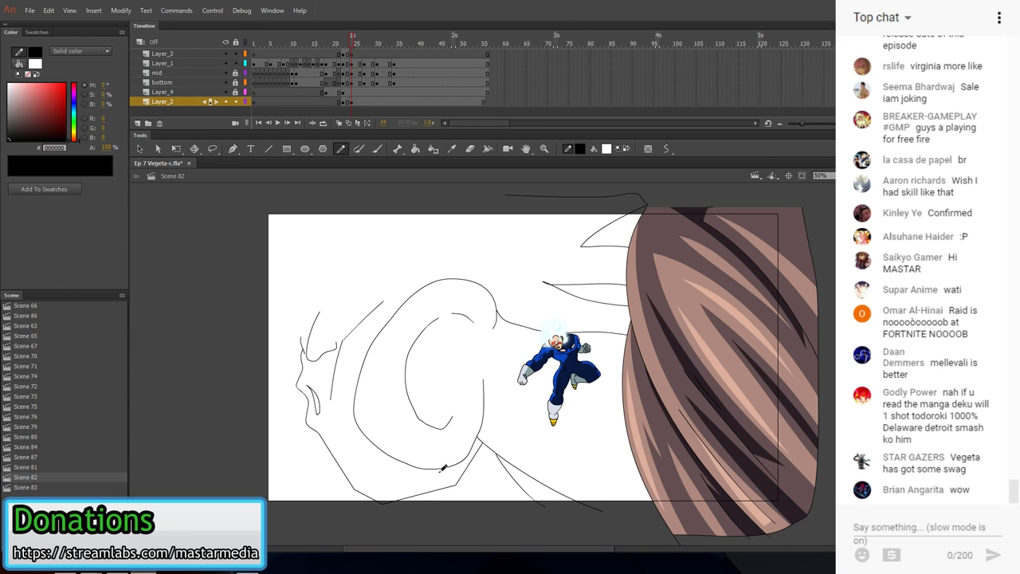
{"action": "mouse_move", "coordinate": [456, 464]}
{"action": "left_mouse_down"}
{"action": "mouse_move", "coordinate": [396, 483]}
{"action": "mouse_move", "coordinate": [357, 468]}
{"action": "left_mouse_up"}
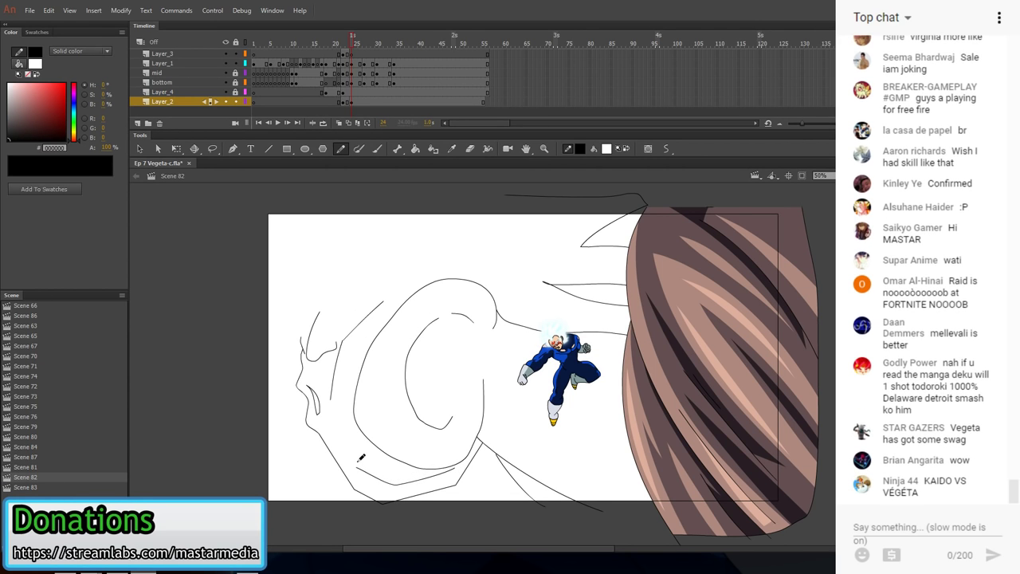
{"action": "mouse_move", "coordinate": [355, 326]}
{"action": "left_mouse_down"}
{"action": "mouse_move", "coordinate": [362, 303]}
{"action": "mouse_move", "coordinate": [410, 267]}
{"action": "left_mouse_up"}
- Add long muscle contour lines across the giant's neck, running behind the fighter down to the brown shape
{"action": "left_click_drag", "start_coordinate": [588, 348], "coordinate": [481, 355]}
{"action": "mouse_move", "coordinate": [399, 347]}
{"action": "left_mouse_down"}
{"action": "mouse_move", "coordinate": [456, 389]}
{"action": "mouse_move", "coordinate": [543, 512]}
{"action": "left_mouse_up"}
{"action": "left_click_drag", "start_coordinate": [403, 444], "coordinate": [522, 508]}
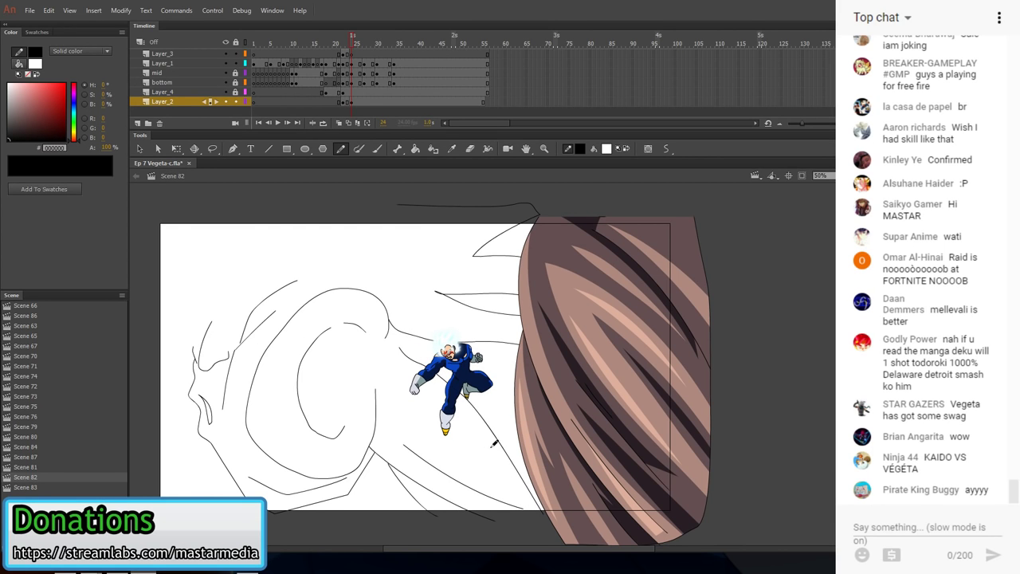
{"action": "left_click_drag", "start_coordinate": [404, 397], "coordinate": [449, 398]}
{"action": "key", "text": "v"}
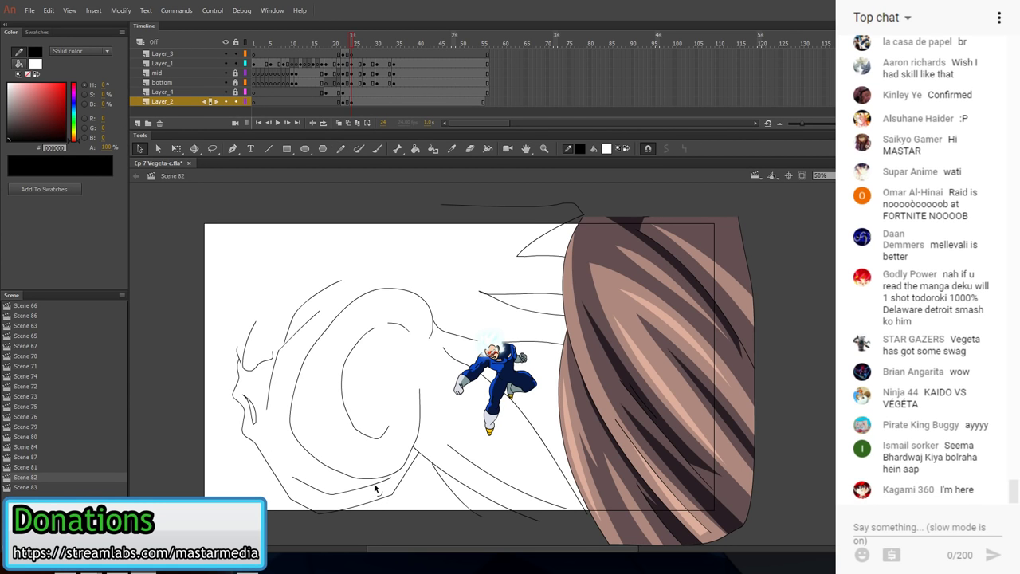
- Draw the giant's near eye above the nose, the forehead profile and the far eye
{"action": "key", "text": "y"}
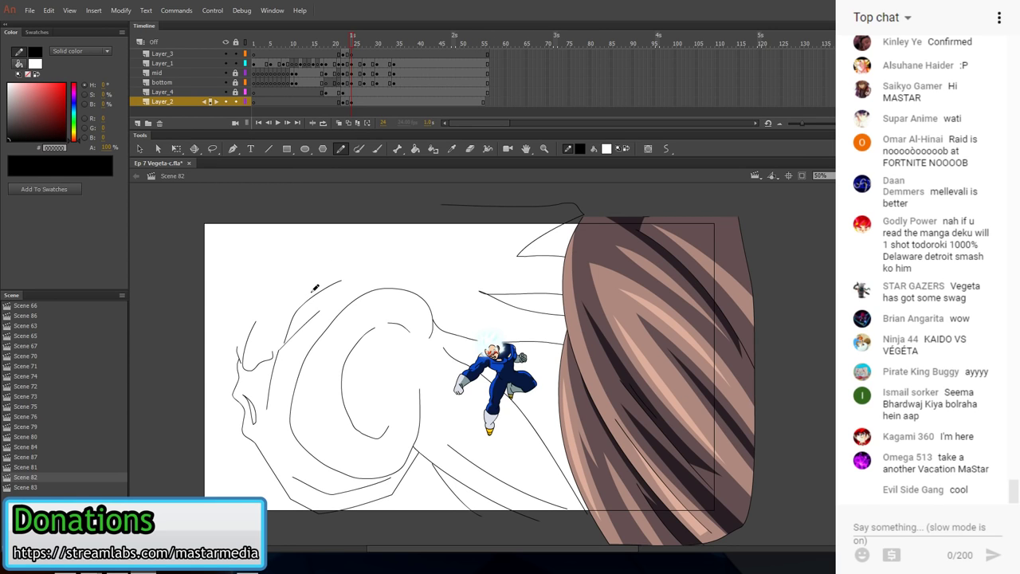
{"action": "mouse_move", "coordinate": [319, 289]}
{"action": "left_mouse_down"}
{"action": "mouse_move", "coordinate": [301, 287]}
{"action": "mouse_move", "coordinate": [277, 321]}
{"action": "left_mouse_up"}
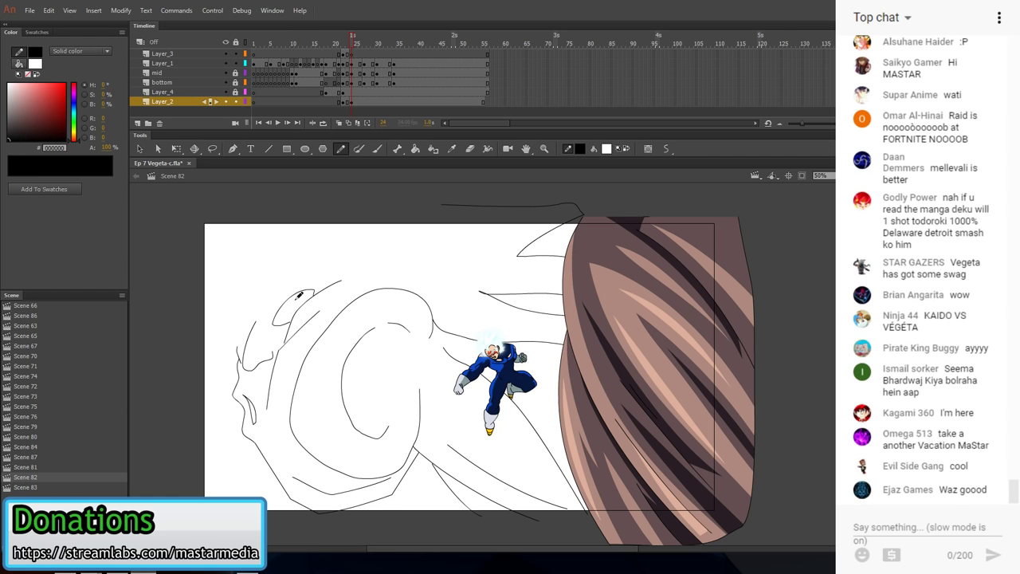
{"action": "mouse_move", "coordinate": [222, 278]}
{"action": "left_mouse_down"}
{"action": "mouse_move", "coordinate": [216, 314]}
{"action": "mouse_move", "coordinate": [239, 353]}
{"action": "left_mouse_up"}
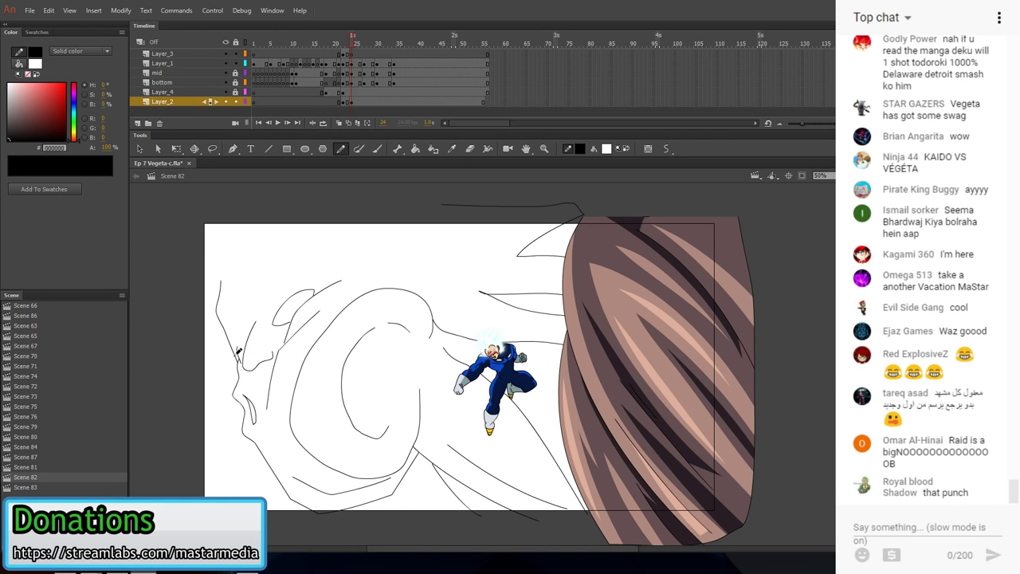
{"action": "key", "text": "ctrl+z"}
{"action": "mouse_move", "coordinate": [237, 327]}
{"action": "left_mouse_down"}
{"action": "mouse_move", "coordinate": [230, 287]}
{"action": "mouse_move", "coordinate": [240, 256]}
{"action": "left_mouse_up"}
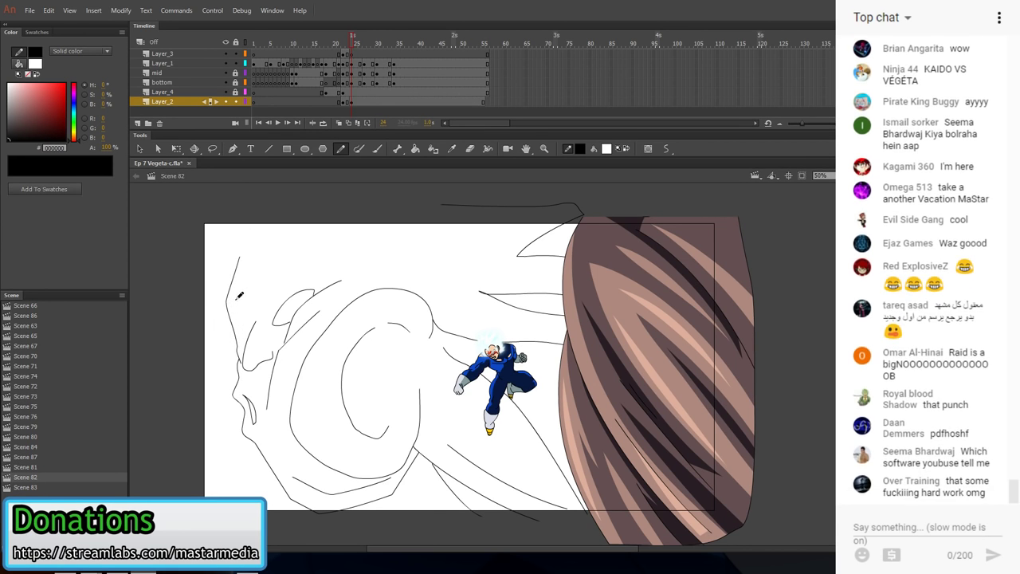
{"action": "left_click_drag", "start_coordinate": [228, 298], "coordinate": [251, 331]}
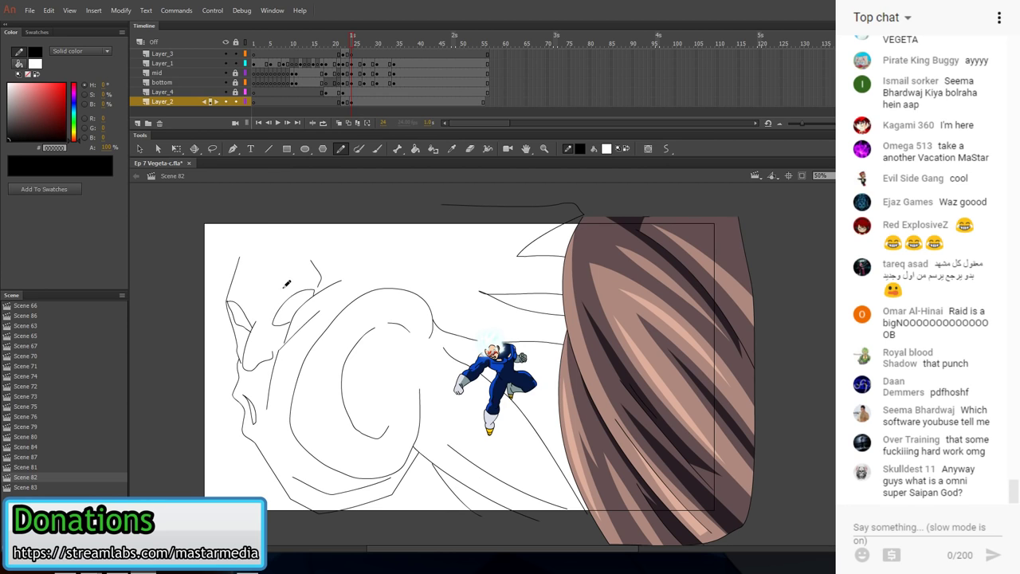
- Erase the near eye and redraw it as a narrow shape along the cheek contour, then reselect frame 24 of Layer_2
{"action": "key", "text": "e"}
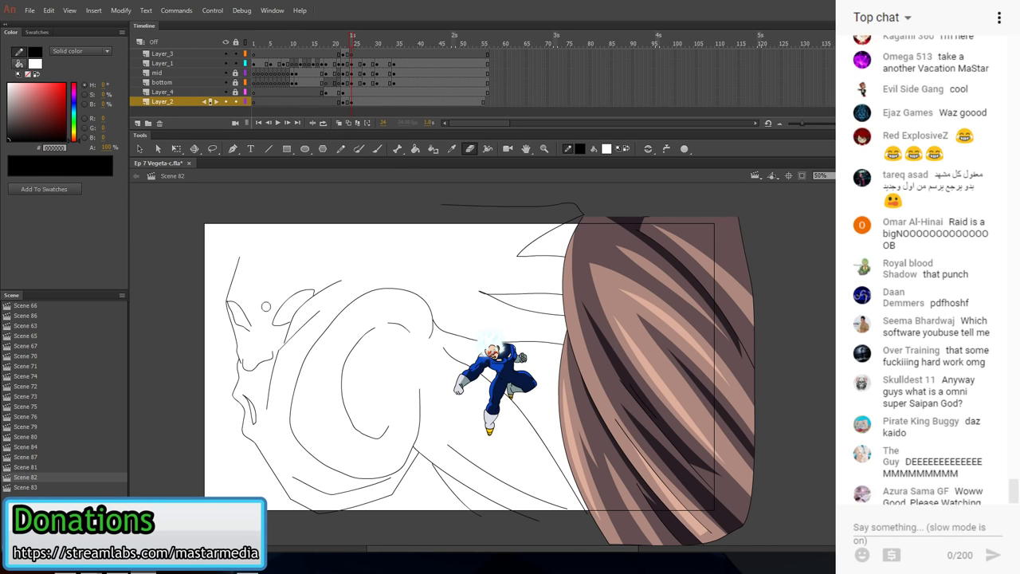
{"action": "key", "text": "n"}
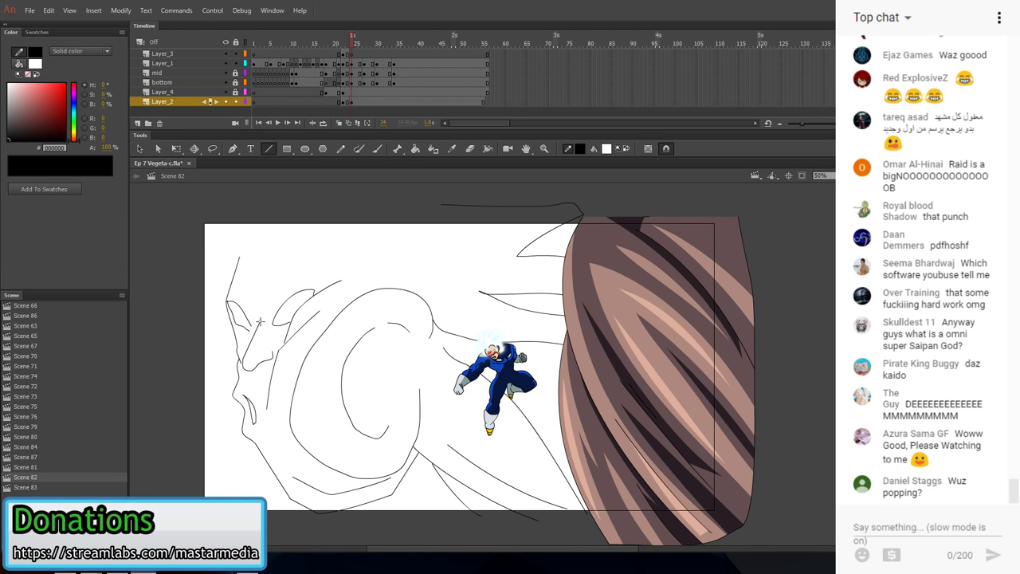
{"action": "key", "text": "v"}
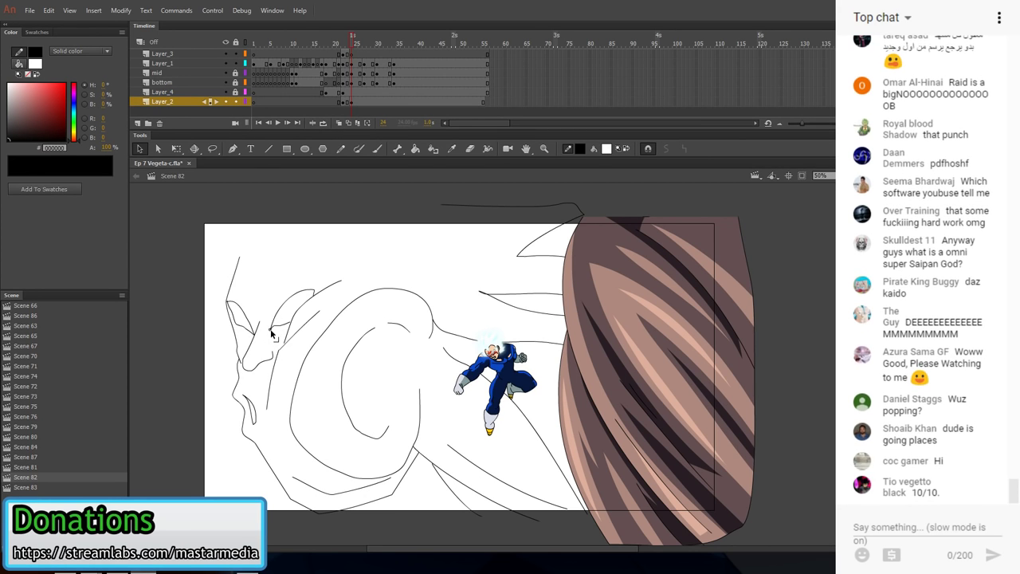
{"action": "key", "text": "e"}
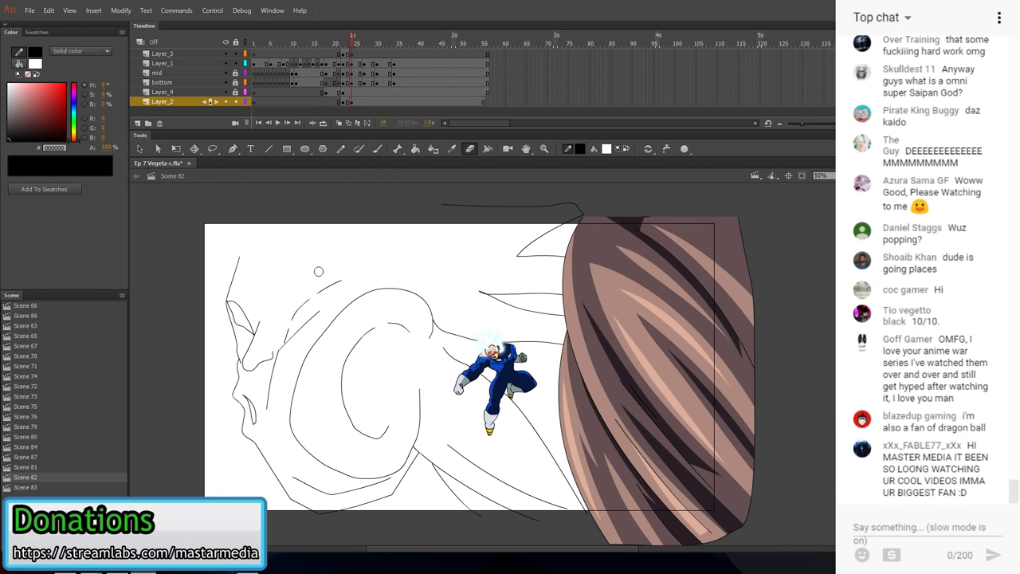
{"action": "key", "text": "v"}
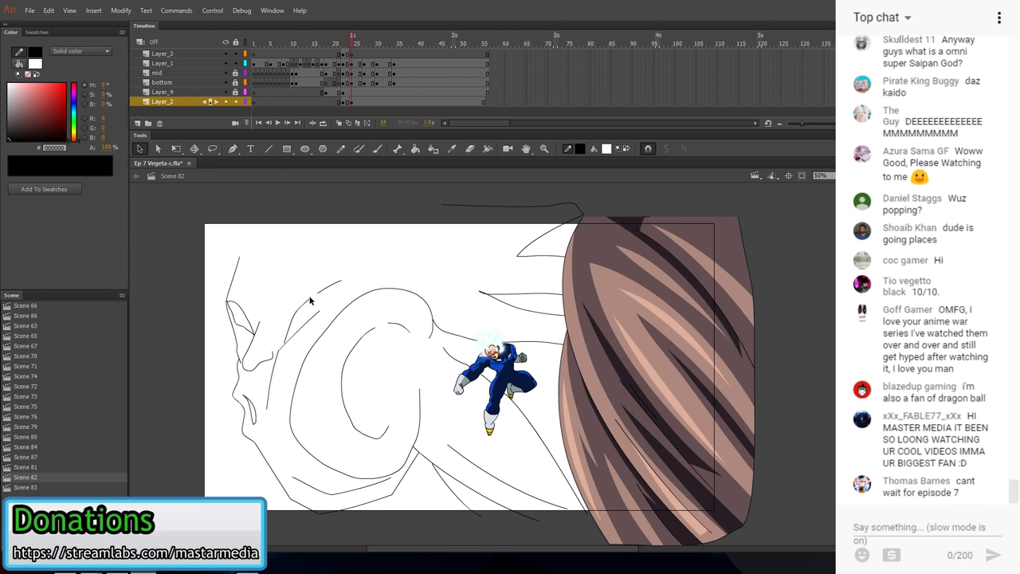
{"action": "key", "text": "y"}
{"action": "left_click_drag", "start_coordinate": [283, 327], "coordinate": [306, 295]}
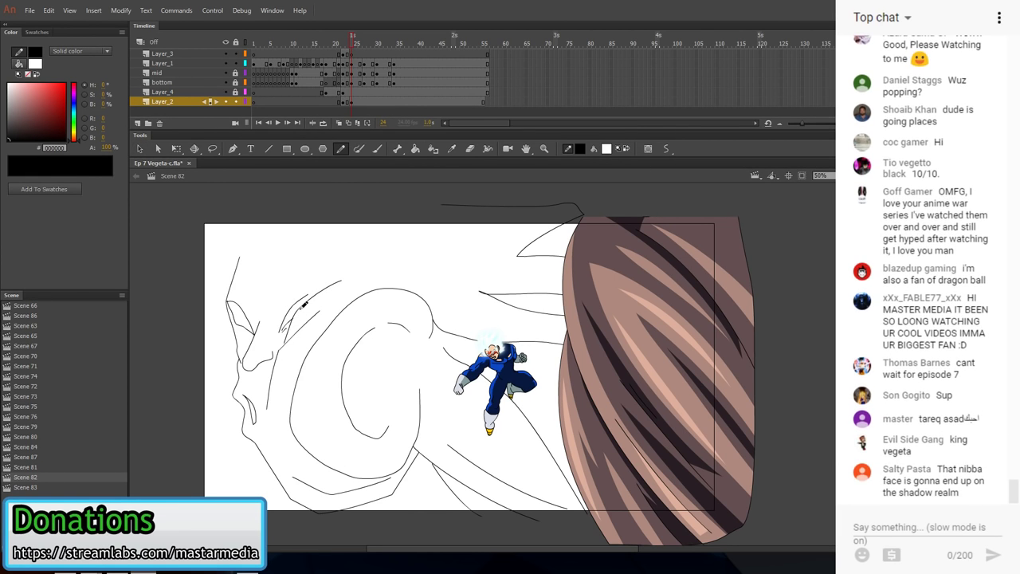
{"action": "left_click", "coordinate": [345, 102]}
{"action": "left_click", "coordinate": [352, 102]}
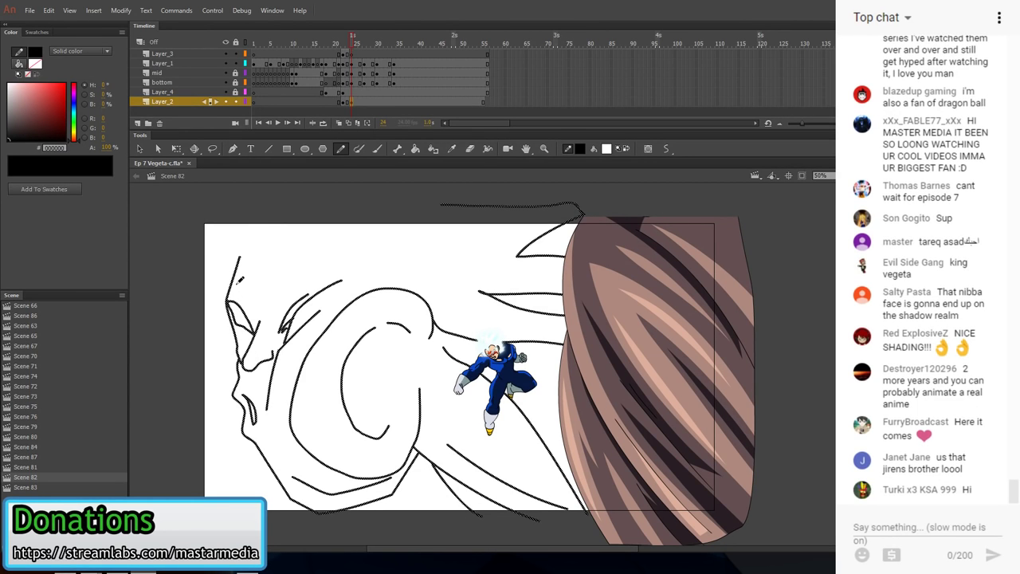
- Erase the corner where the giant's forehead profile meets the far eye and redraw it as a small pointed brow
{"action": "key", "text": "e"}
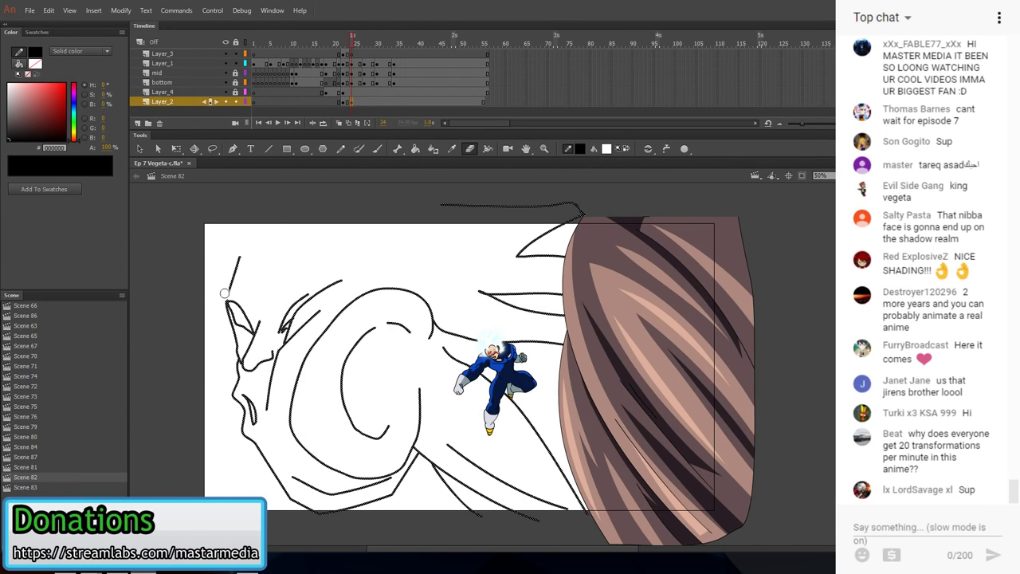
{"action": "left_click", "coordinate": [216, 281]}
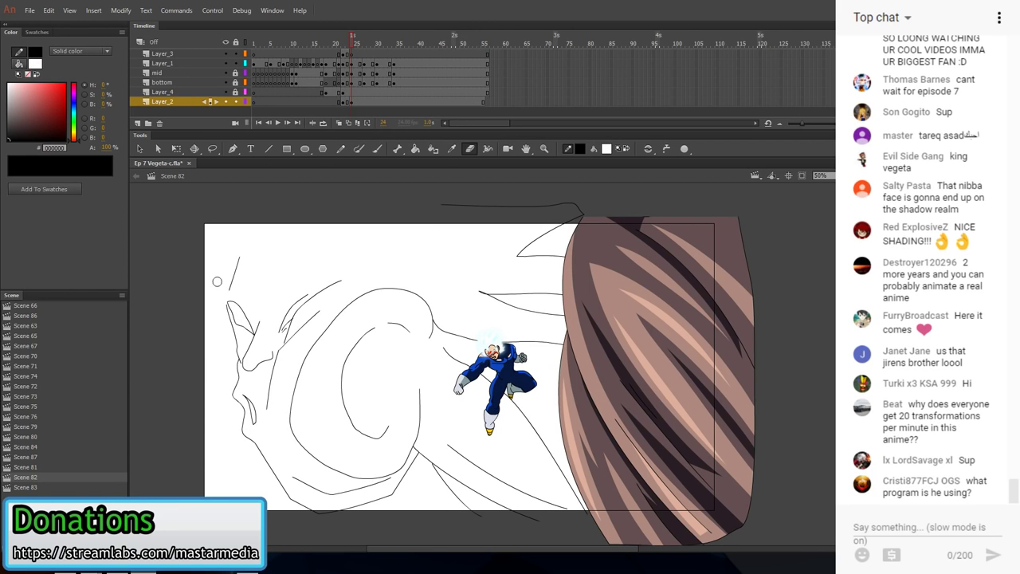
{"action": "key", "text": "y"}
{"action": "left_click", "coordinate": [834, 175]}
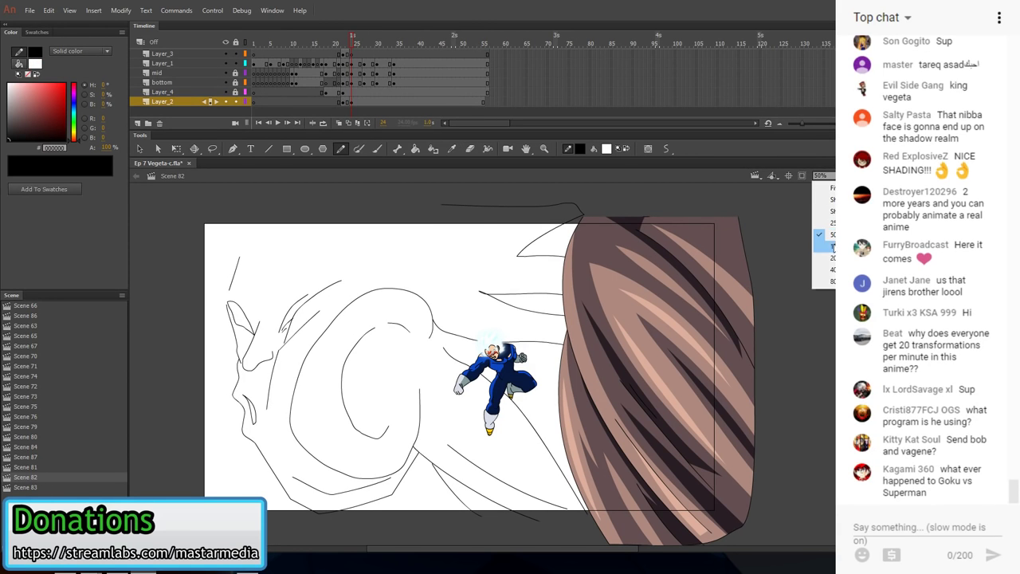
{"action": "left_click", "coordinate": [832, 247]}
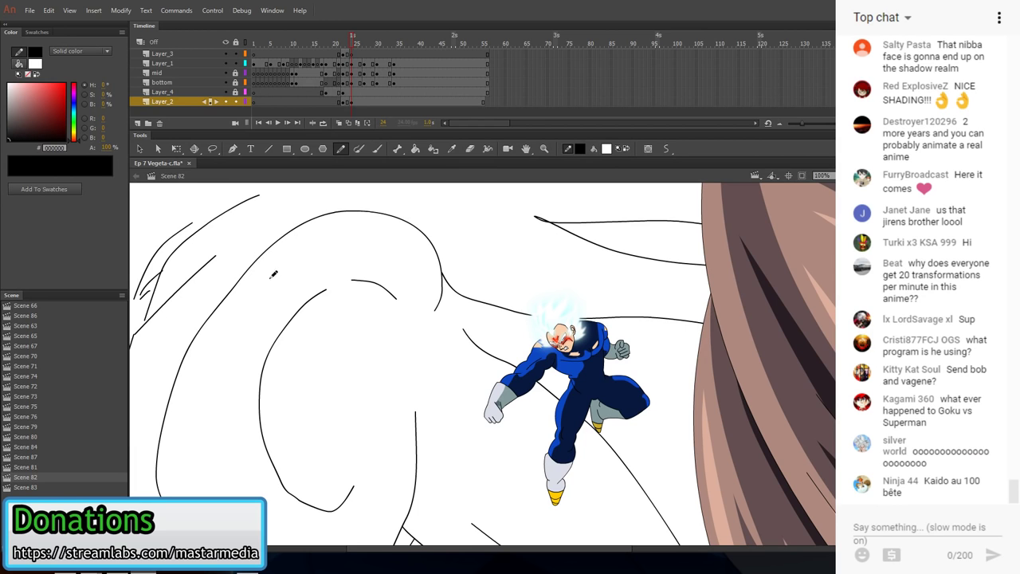
{"action": "left_click_drag", "start_coordinate": [273, 274], "coordinate": [596, 309]}
{"action": "left_click_drag", "start_coordinate": [357, 251], "coordinate": [349, 274]}
{"action": "right_click", "coordinate": [349, 273]}
{"action": "left_click", "coordinate": [356, 281]}
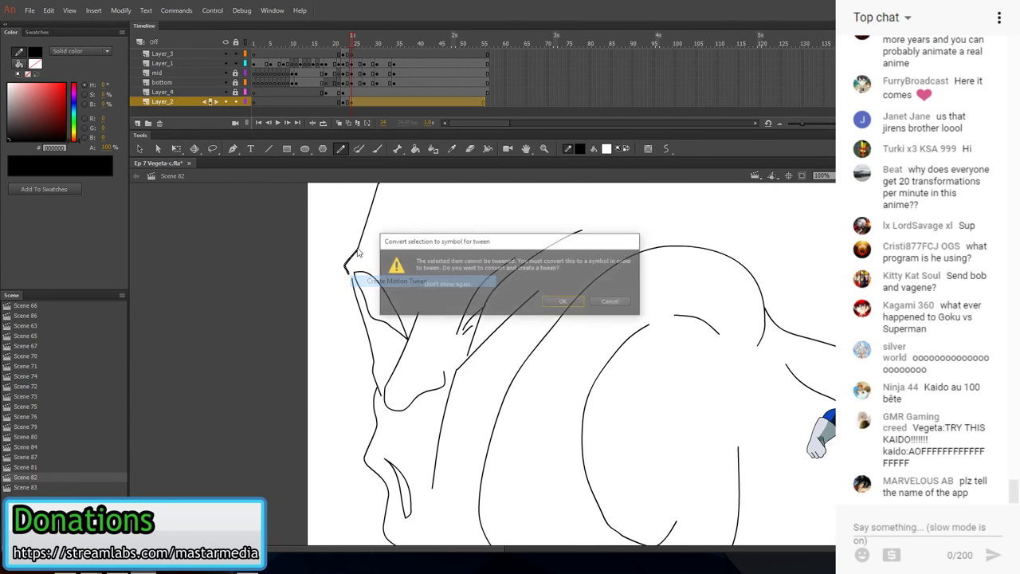
{"action": "left_click", "coordinate": [610, 300]}
- Join the brow tip to the face profile, then replace the far eye's lower edge with straight lines and creases beneath it
{"action": "key", "text": "v"}
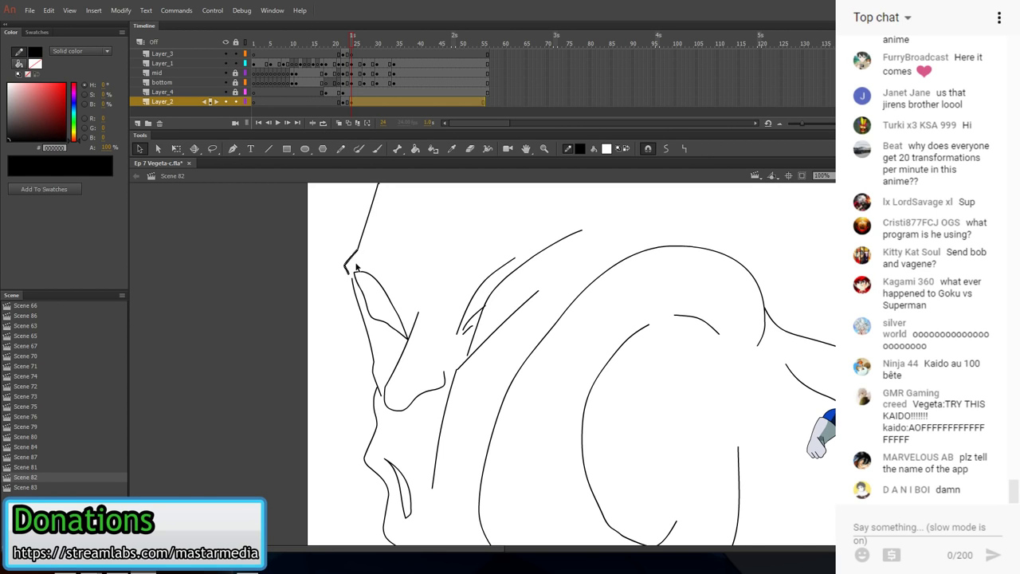
{"action": "key", "text": "ctrl+z"}
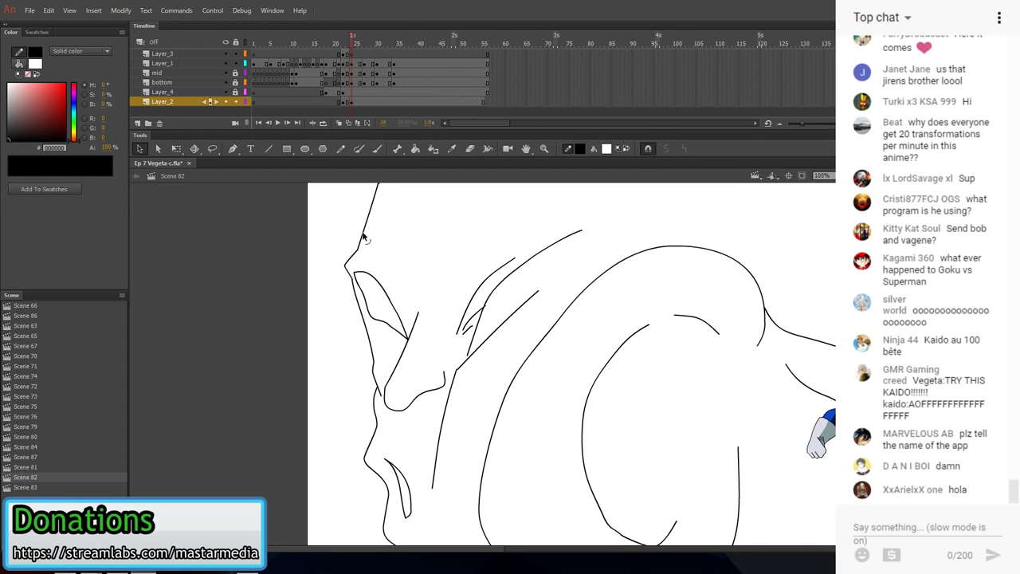
{"action": "key", "text": "e"}
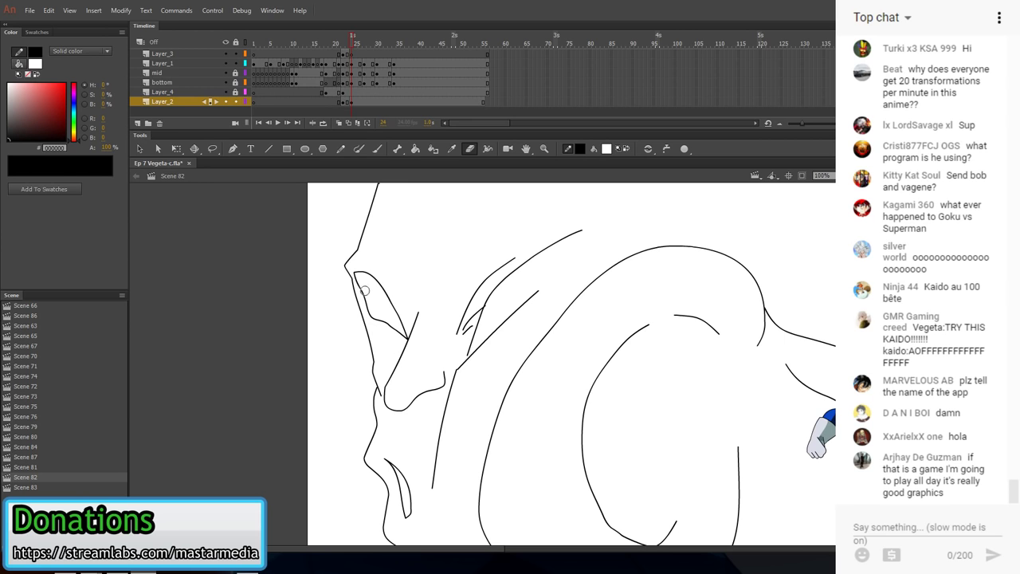
{"action": "key", "text": "n"}
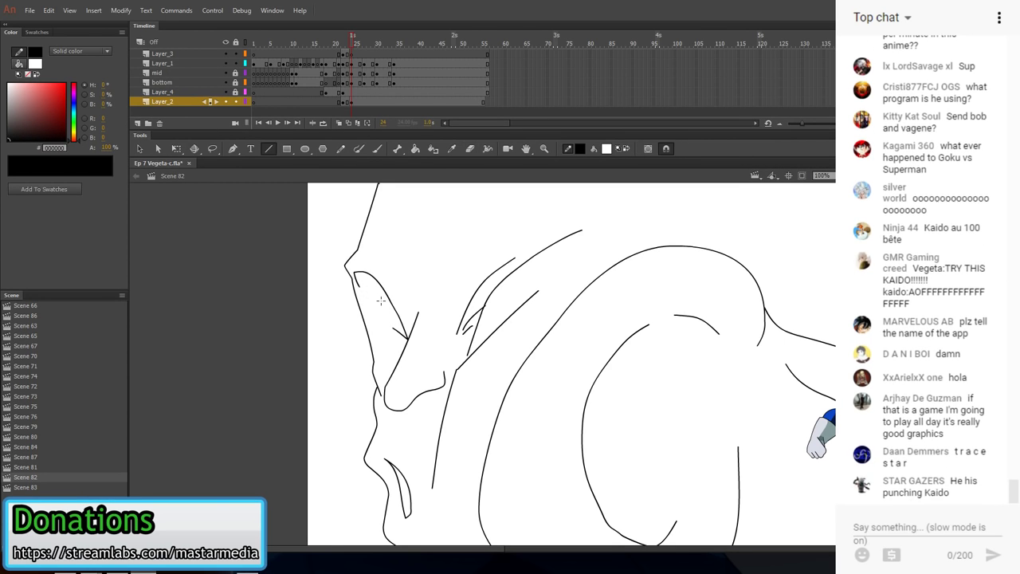
{"action": "left_click_drag", "start_coordinate": [373, 310], "coordinate": [405, 346]}
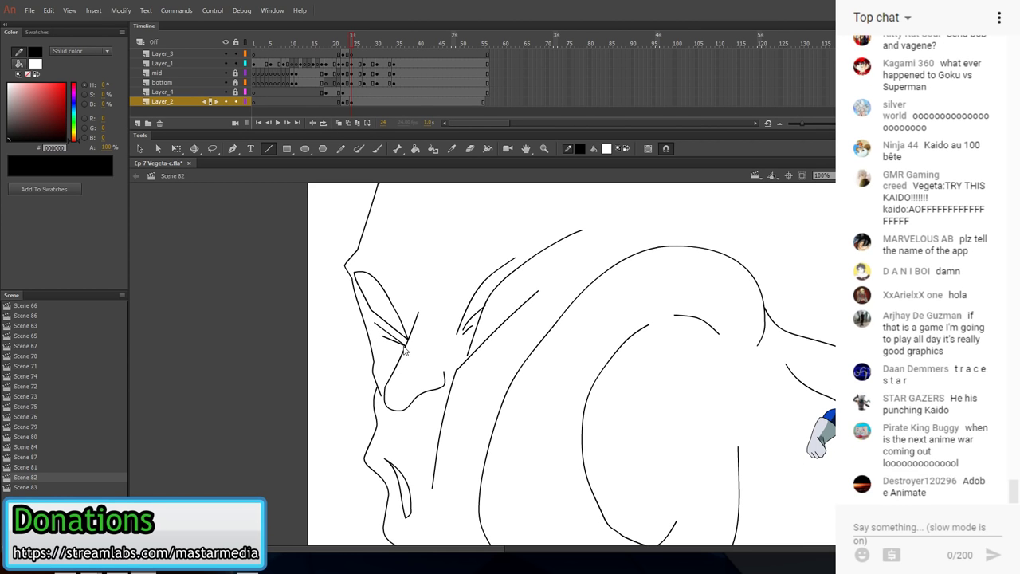
- Add short crease marks beside the near eye and long curved wrinkle lines rising across the giant's forehead
{"action": "key", "text": "shift+y"}
{"action": "left_click_drag", "start_coordinate": [507, 336], "coordinate": [470, 350]}
{"action": "left_click_drag", "start_coordinate": [361, 255], "coordinate": [378, 322]}
{"action": "mouse_move", "coordinate": [483, 199]}
{"action": "left_mouse_down"}
{"action": "mouse_move", "coordinate": [443, 255]}
{"action": "mouse_move", "coordinate": [412, 335]}
{"action": "mouse_move", "coordinate": [404, 294]}
{"action": "mouse_move", "coordinate": [435, 189]}
{"action": "left_mouse_up"}
{"action": "left_click_drag", "start_coordinate": [383, 197], "coordinate": [389, 303]}
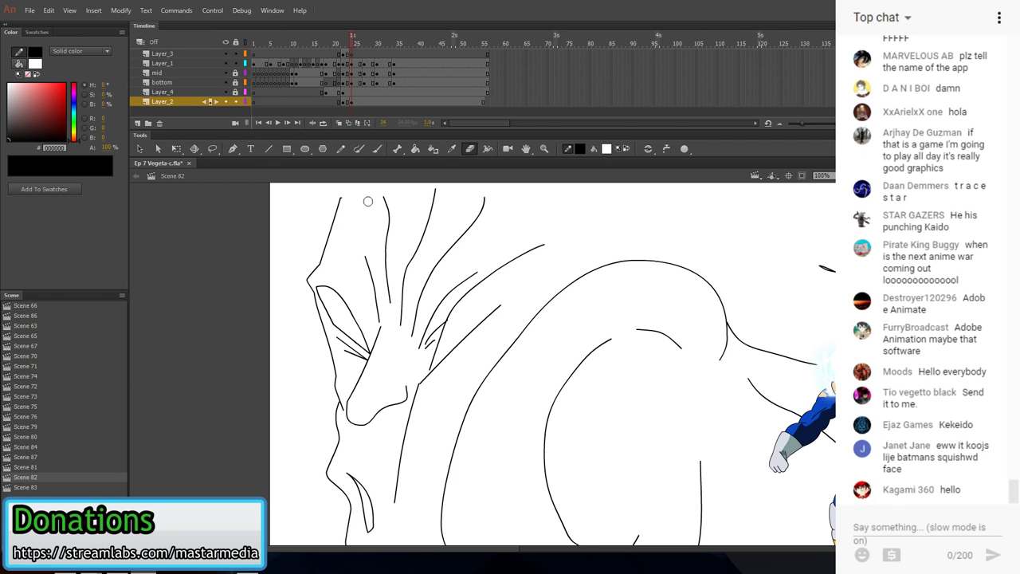
- Draw a small shape under the nose and two long contour lines running from the cheek crease down past the stage's lower edge
{"action": "left_click_drag", "start_coordinate": [456, 415], "coordinate": [348, 230]}
{"action": "left_click_drag", "start_coordinate": [418, 302], "coordinate": [319, 290]}
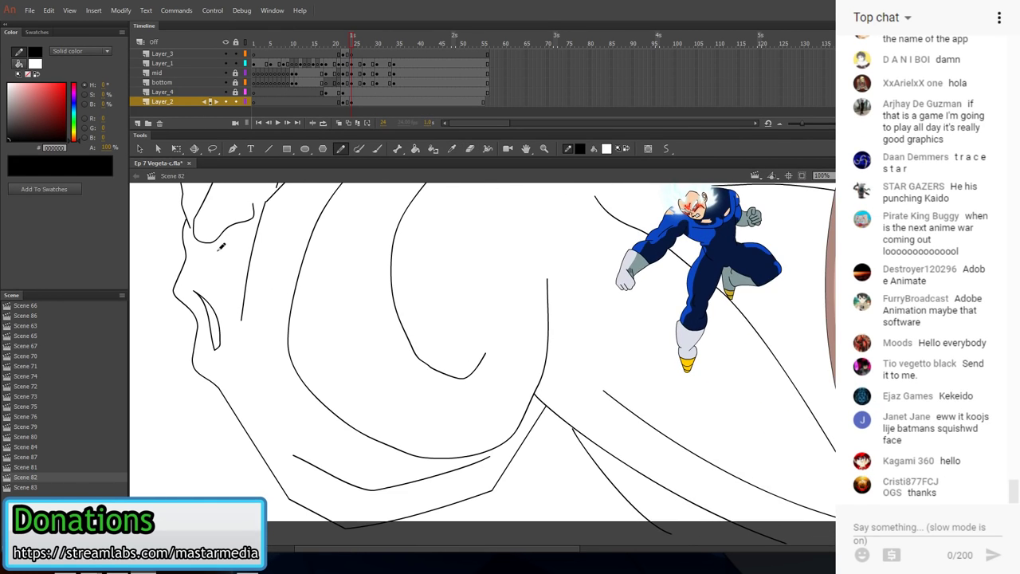
{"action": "mouse_move", "coordinate": [223, 248]}
{"action": "left_mouse_down"}
{"action": "mouse_move", "coordinate": [252, 264]}
{"action": "mouse_move", "coordinate": [239, 268]}
{"action": "mouse_move", "coordinate": [248, 281]}
{"action": "mouse_move", "coordinate": [243, 270]}
{"action": "left_mouse_up"}
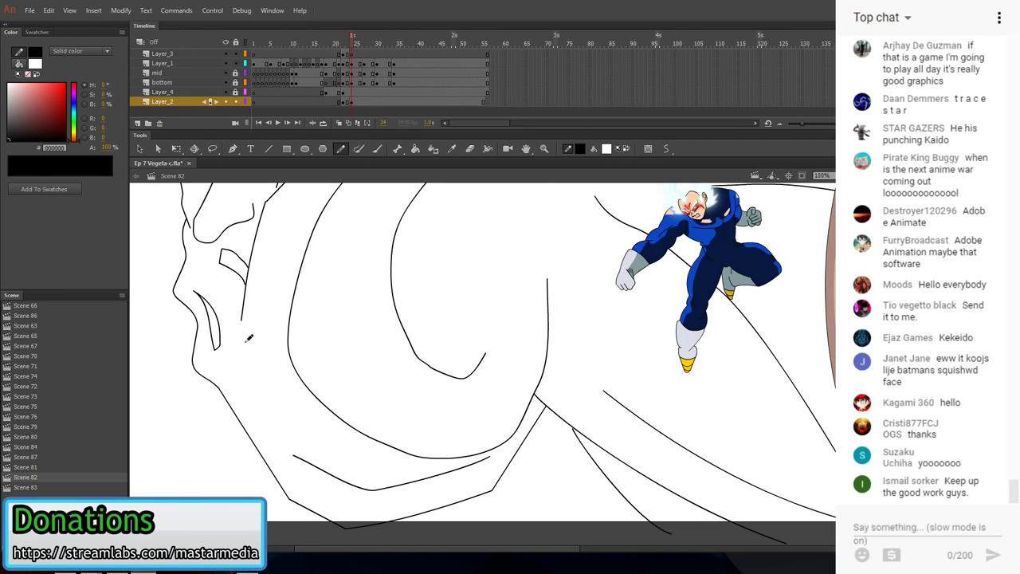
{"action": "mouse_move", "coordinate": [246, 316]}
{"action": "left_mouse_down"}
{"action": "mouse_move", "coordinate": [271, 406]}
{"action": "mouse_move", "coordinate": [311, 489]}
{"action": "left_mouse_up"}
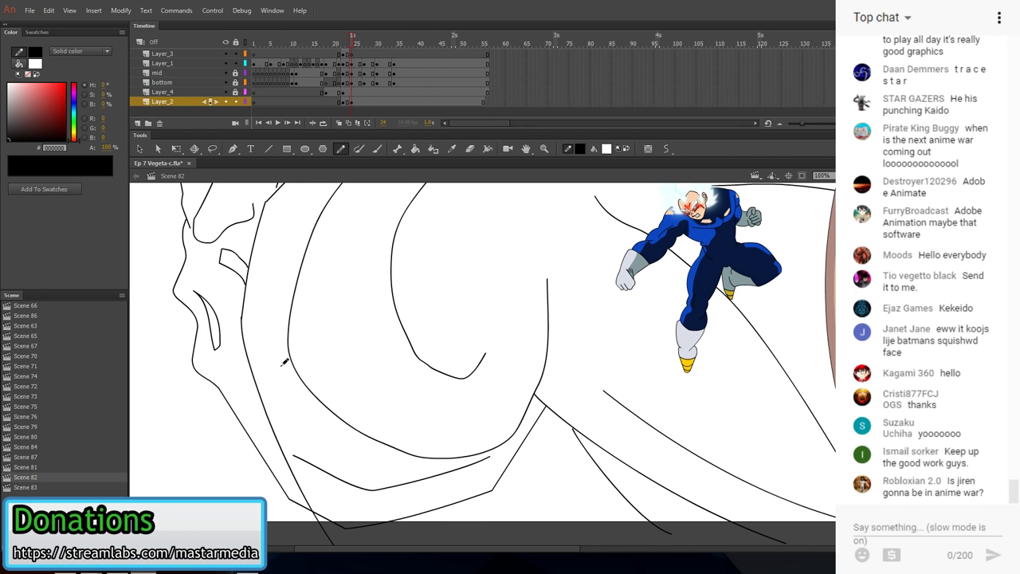
{"action": "scroll", "coordinate": [270, 223], "scroll_direction": "down", "scroll_amount": 4}
{"action": "mouse_move", "coordinate": [260, 188]}
{"action": "left_mouse_down"}
{"action": "mouse_move", "coordinate": [246, 265]}
{"action": "mouse_move", "coordinate": [281, 437]}
{"action": "mouse_move", "coordinate": [300, 449]}
{"action": "mouse_move", "coordinate": [357, 449]}
{"action": "left_mouse_up"}
{"action": "scroll", "coordinate": [356, 448], "scroll_direction": "up", "scroll_amount": 7}
{"action": "scroll", "coordinate": [357, 448], "scroll_direction": "left", "scroll_amount": 2}
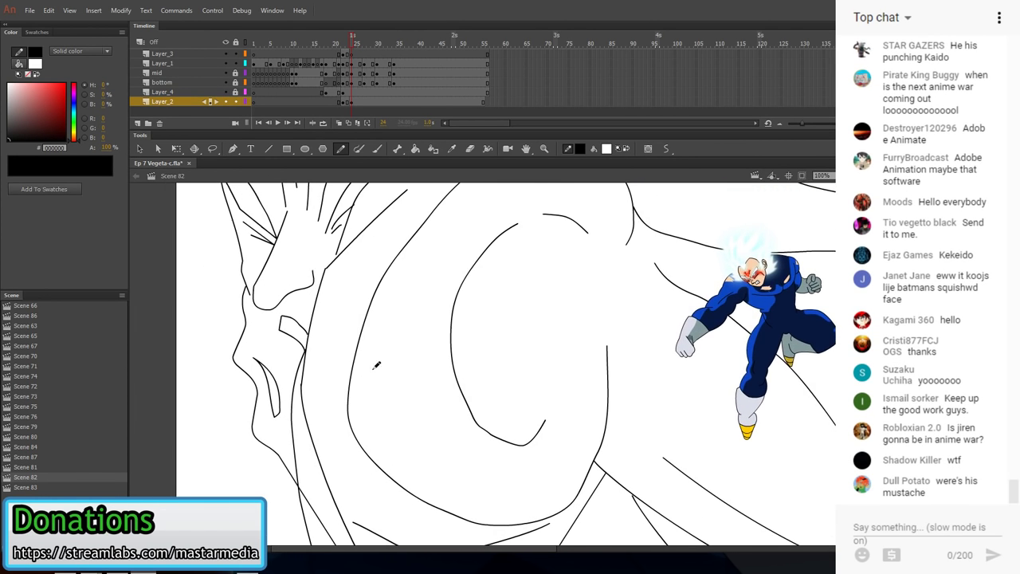
- Delete the jaw line segment that crosses between the two new long contour lines
{"action": "key", "text": "v"}
{"action": "left_click", "coordinate": [322, 516]}
{"action": "scroll", "coordinate": [360, 322], "scroll_direction": "down", "scroll_amount": 5}
{"action": "scroll", "coordinate": [361, 322], "scroll_direction": "left", "scroll_amount": 1}
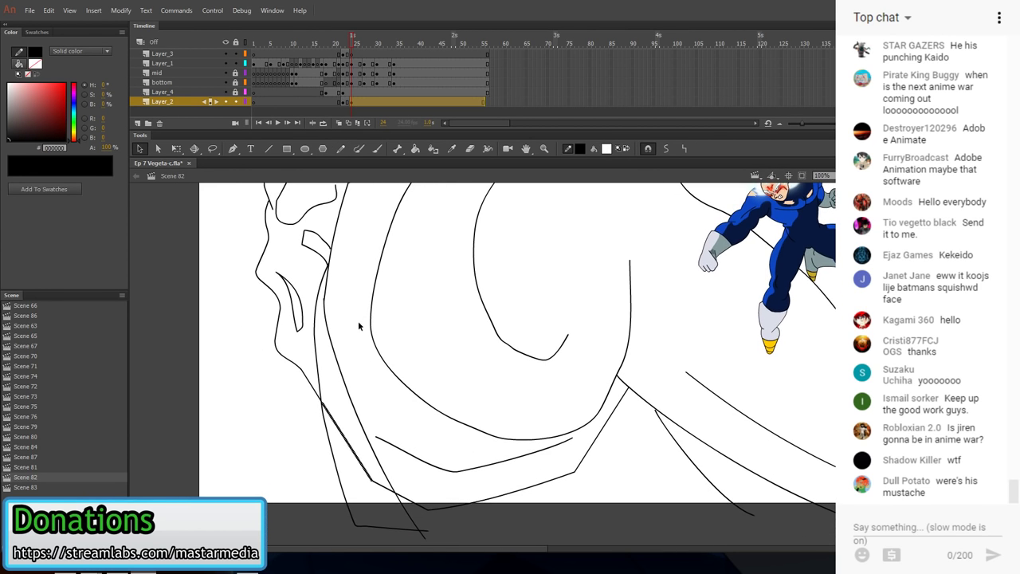
{"action": "key", "text": "Delete"}
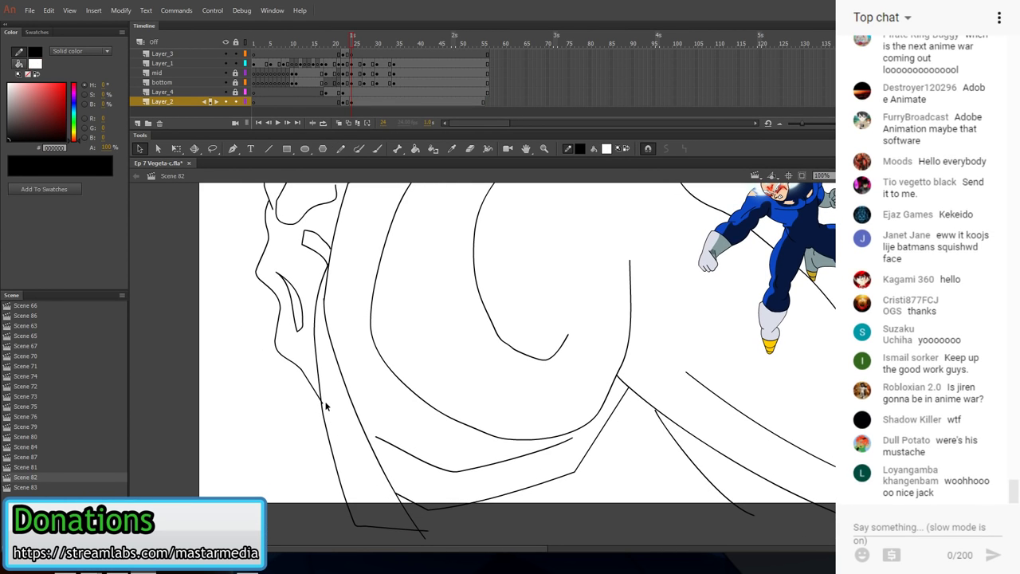
- Remove the small shape under the nose next to the cheek contour
{"action": "scroll", "coordinate": [337, 303], "scroll_direction": "up", "scroll_amount": 3}
{"action": "scroll", "coordinate": [337, 303], "scroll_direction": "left", "scroll_amount": 1}
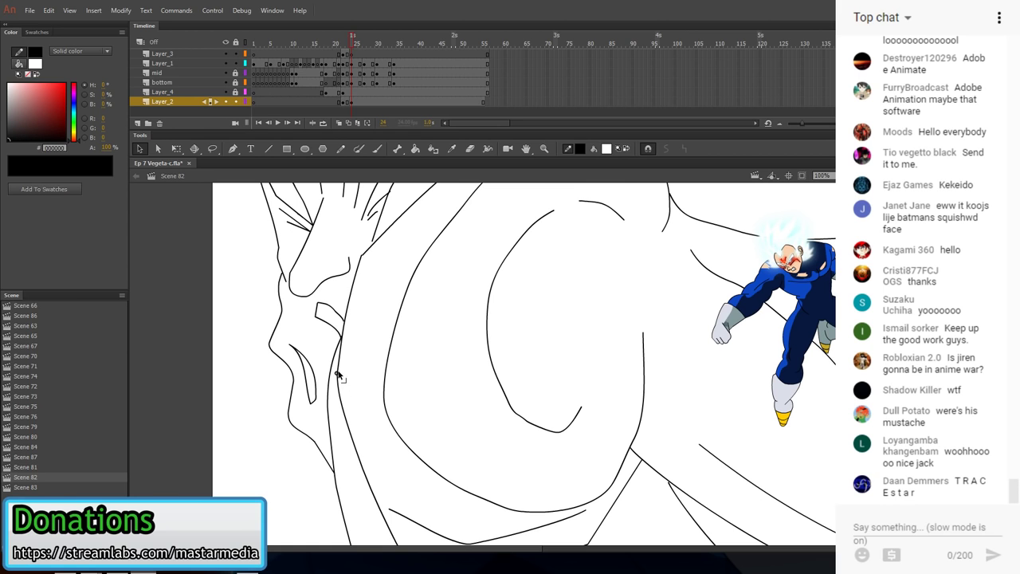
{"action": "mouse_move", "coordinate": [349, 337]}
{"action": "left_mouse_down"}
{"action": "mouse_move", "coordinate": [389, 343]}
{"action": "mouse_move", "coordinate": [407, 363]}
{"action": "mouse_move", "coordinate": [443, 325]}
{"action": "mouse_move", "coordinate": [427, 354]}
{"action": "mouse_move", "coordinate": [401, 341]}
{"action": "left_mouse_up"}
{"action": "key", "text": "e"}
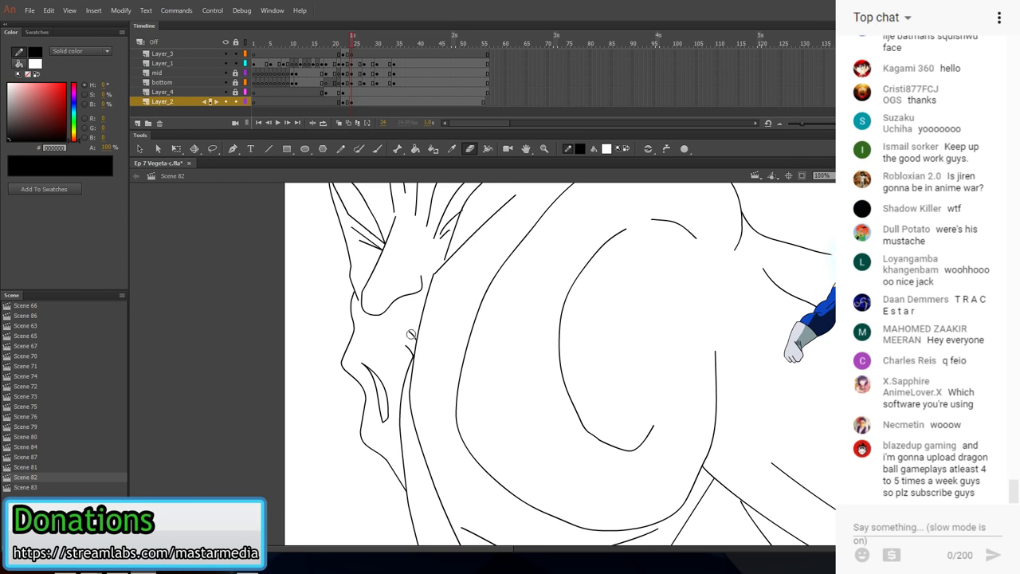
{"action": "key", "text": "v"}
{"action": "left_click", "coordinate": [410, 333]}
{"action": "key", "text": "Delete"}
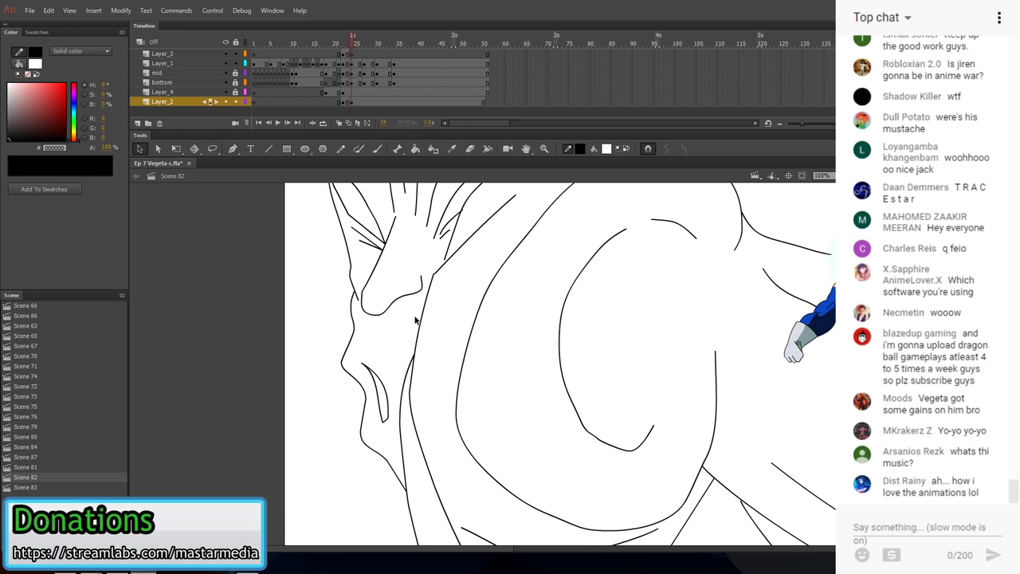
- Redraw the small shape under the nose and outline a long moustache strand curving from the nose down past the stage's edge
{"action": "key", "text": "y"}
{"action": "mouse_move", "coordinate": [413, 304]}
{"action": "left_mouse_down"}
{"action": "mouse_move", "coordinate": [416, 339]}
{"action": "mouse_move", "coordinate": [451, 259]}
{"action": "mouse_move", "coordinate": [425, 274]}
{"action": "mouse_move", "coordinate": [364, 536]}
{"action": "left_mouse_up"}
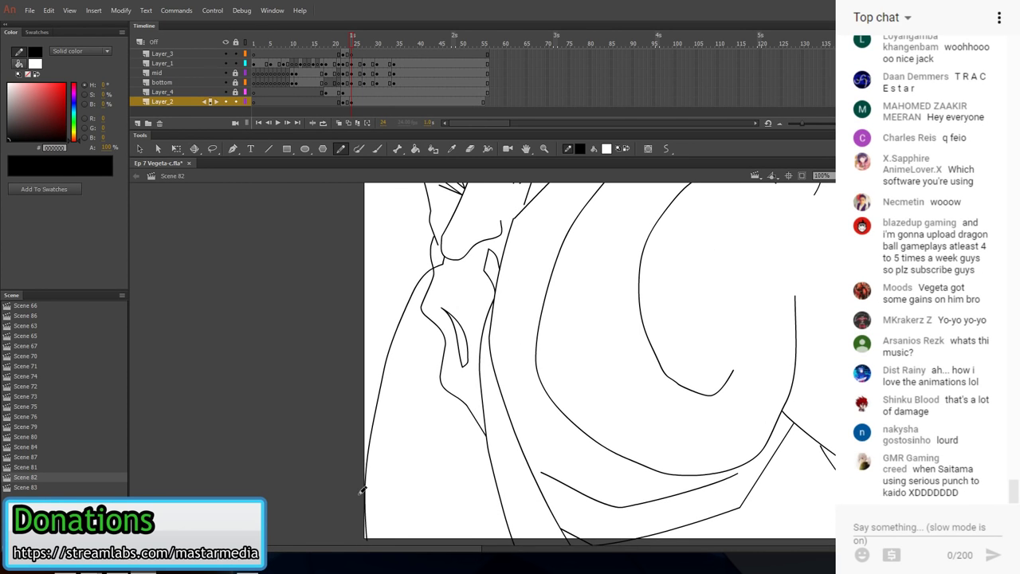
{"action": "mouse_move", "coordinate": [446, 247]}
{"action": "left_mouse_down"}
{"action": "mouse_move", "coordinate": [402, 272]}
{"action": "mouse_move", "coordinate": [341, 364]}
{"action": "mouse_move", "coordinate": [370, 536]}
{"action": "left_mouse_up"}
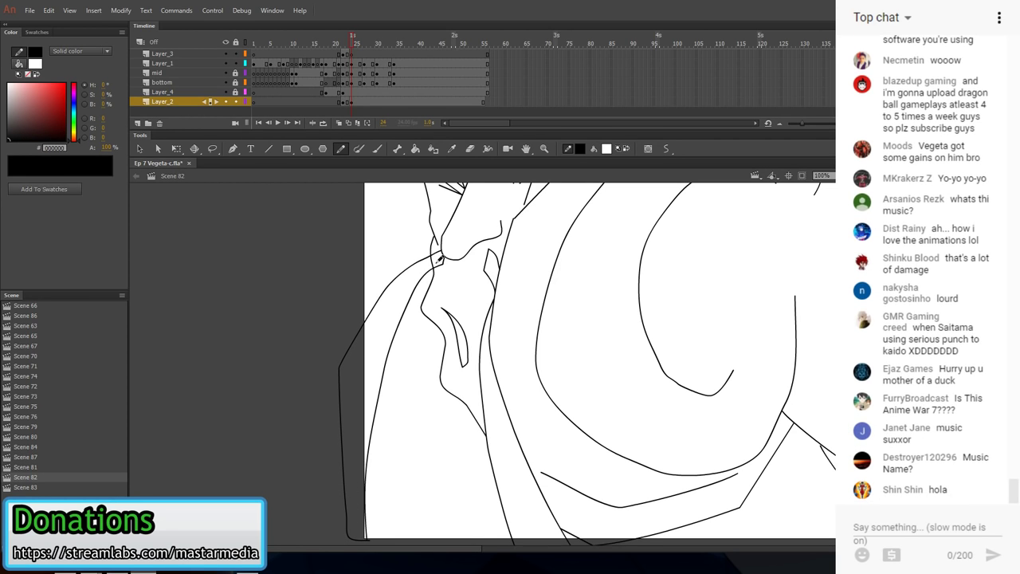
- Delete the face profile segments that cross the moustache strand beside the nose
{"action": "key", "text": "v"}
{"action": "left_click", "coordinate": [435, 257]}
{"action": "left_click", "coordinate": [435, 241]}
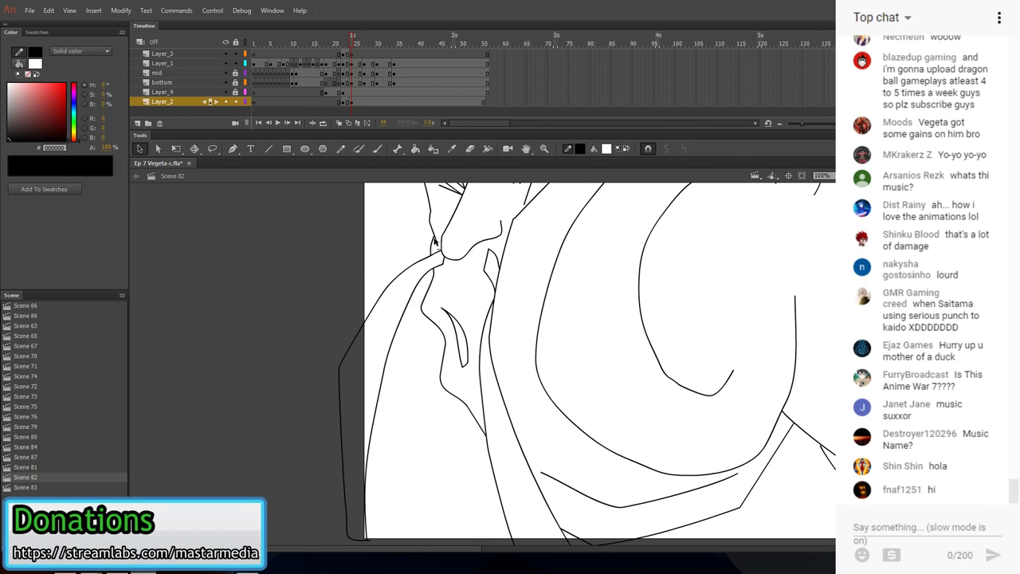
{"action": "scroll", "coordinate": [433, 239], "scroll_direction": "up", "scroll_amount": 3}
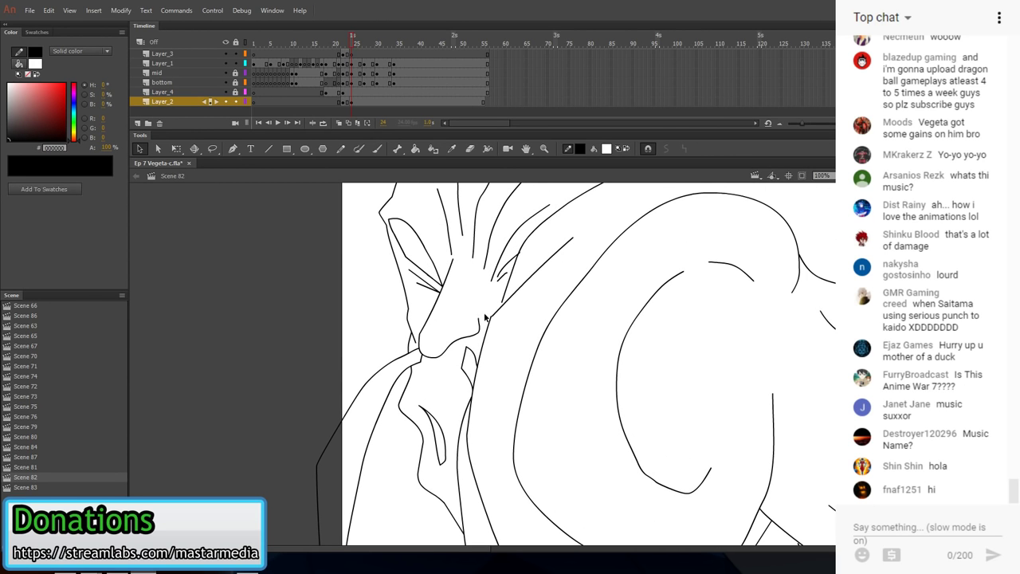
{"action": "scroll", "coordinate": [488, 302], "scroll_direction": "up", "scroll_amount": 2}
- Add short shading dashes along the rings of the giant's large round cheek, viewing the stage at 50% zoom
{"action": "left_click", "coordinate": [814, 177]}
{"action": "left_click", "coordinate": [821, 241]}
{"action": "left_click_drag", "start_coordinate": [660, 361], "coordinate": [603, 293]}
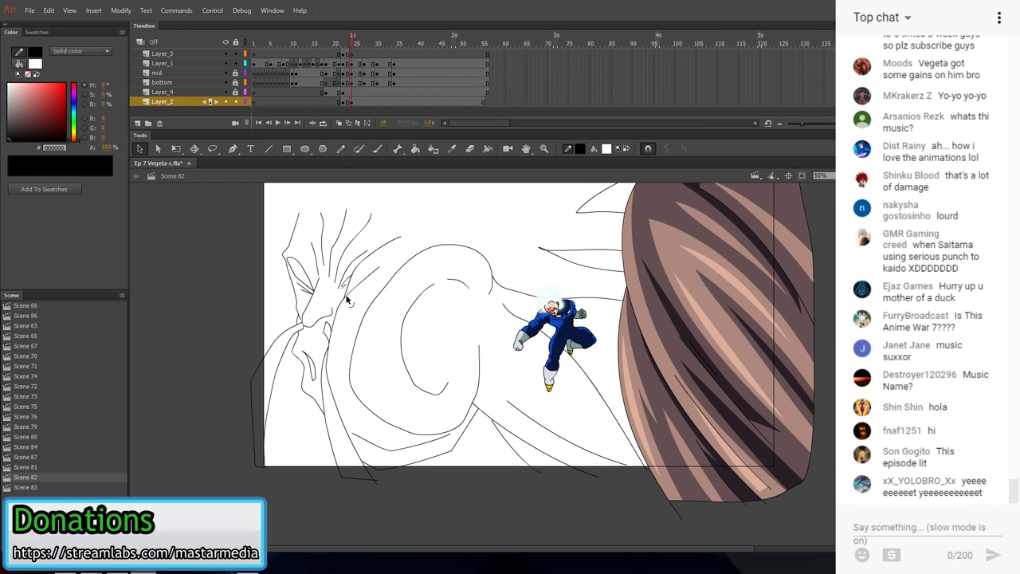
{"action": "mouse_move", "coordinate": [414, 279]}
{"action": "left_mouse_down"}
{"action": "mouse_move", "coordinate": [412, 298]}
{"action": "mouse_move", "coordinate": [416, 266]}
{"action": "left_mouse_up"}
{"action": "key", "text": "shift+y"}
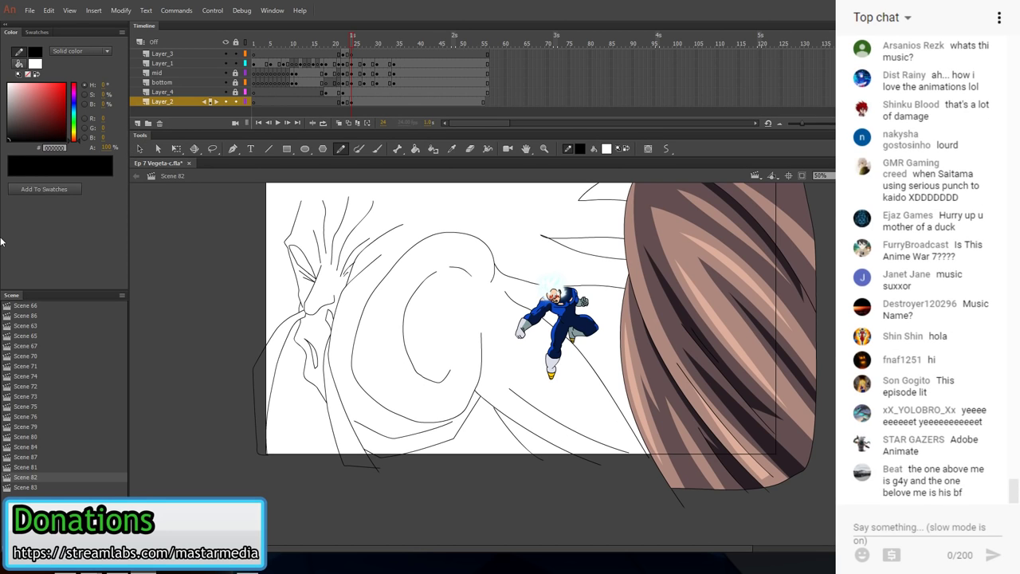
{"action": "left_click_drag", "start_coordinate": [627, 264], "coordinate": [619, 342]}
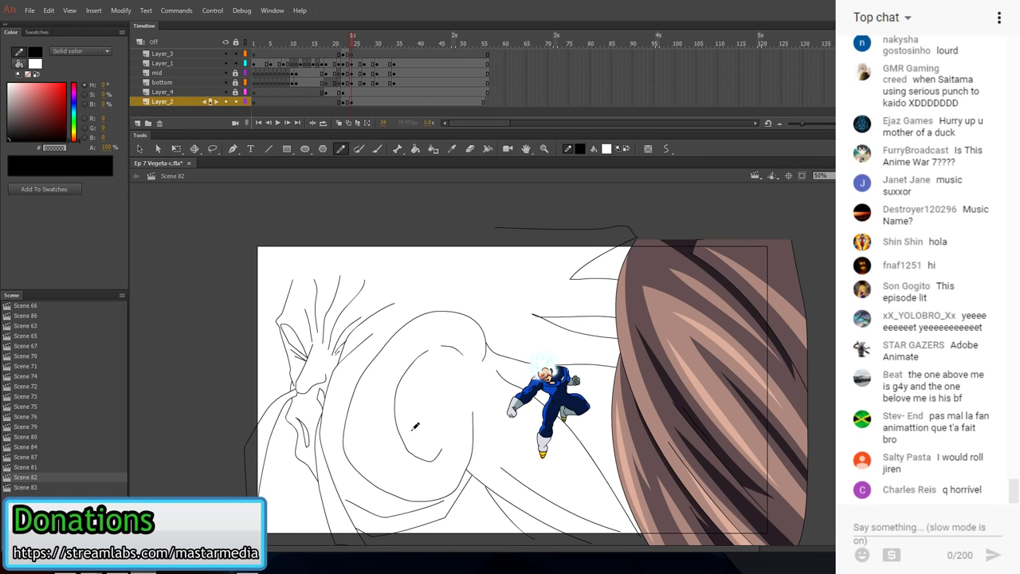
{"action": "left_click_drag", "start_coordinate": [417, 413], "coordinate": [424, 434]}
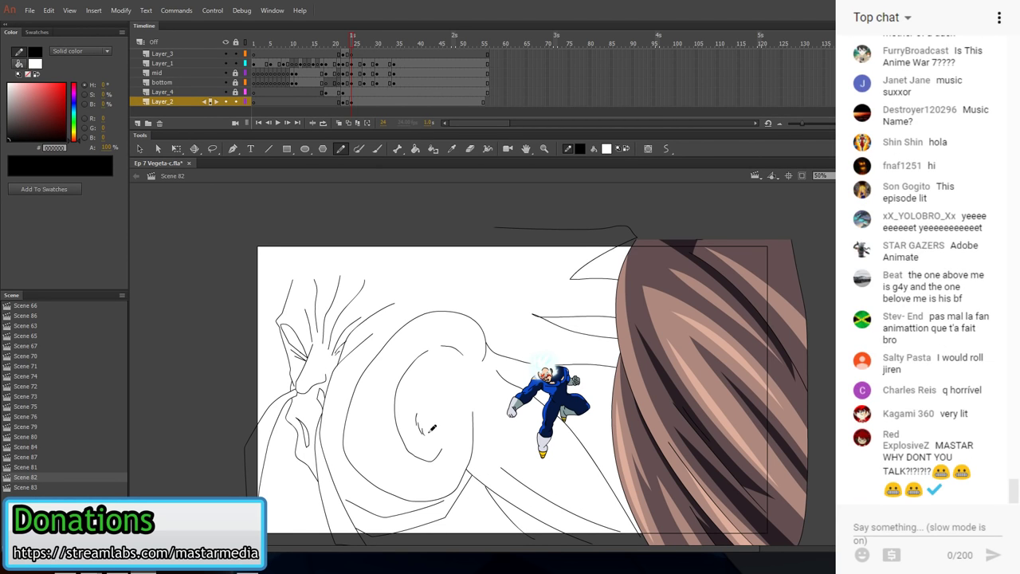
{"action": "left_click_drag", "start_coordinate": [431, 373], "coordinate": [466, 359]}
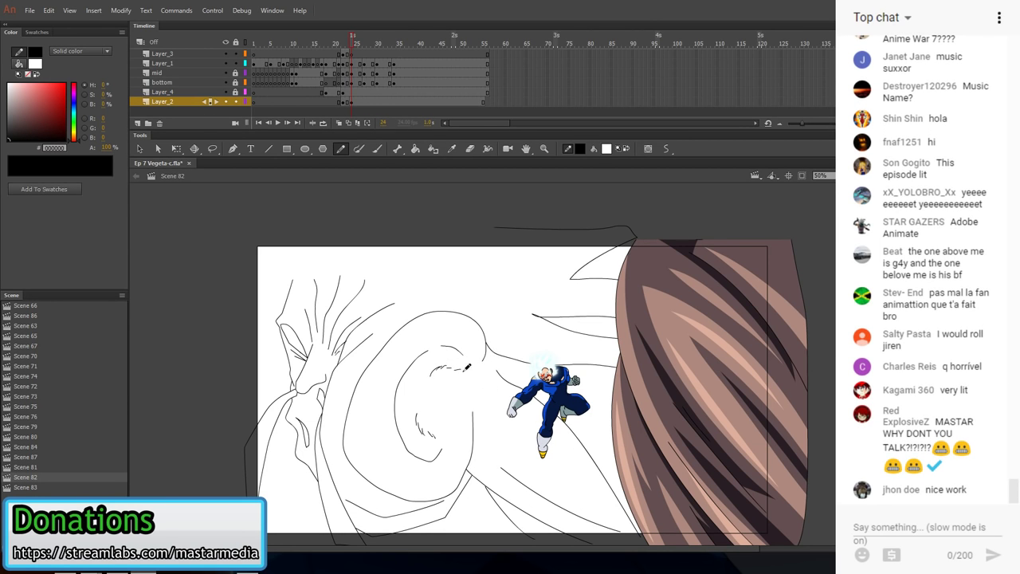
{"action": "left_click_drag", "start_coordinate": [354, 451], "coordinate": [372, 462]}
{"action": "left_click_drag", "start_coordinate": [443, 486], "coordinate": [451, 463]}
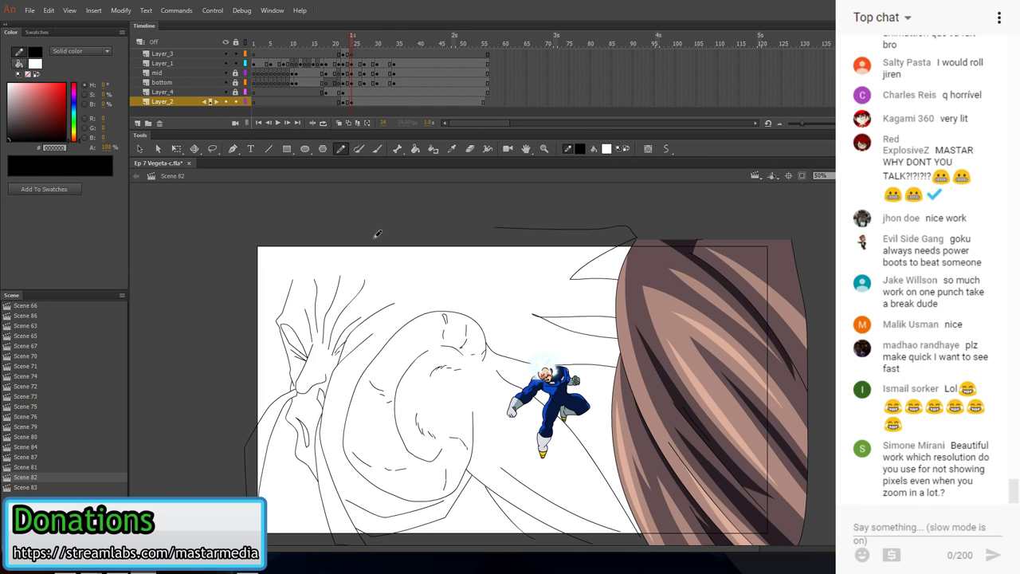
- Draw a jagged hairline from the top of the round cheek up and across the giant's forehead to its profile
{"action": "mouse_move", "coordinate": [431, 308]}
{"action": "left_mouse_down"}
{"action": "mouse_move", "coordinate": [435, 254]}
{"action": "mouse_move", "coordinate": [403, 266]}
{"action": "mouse_move", "coordinate": [412, 258]}
{"action": "mouse_move", "coordinate": [379, 247]}
{"action": "left_mouse_up"}
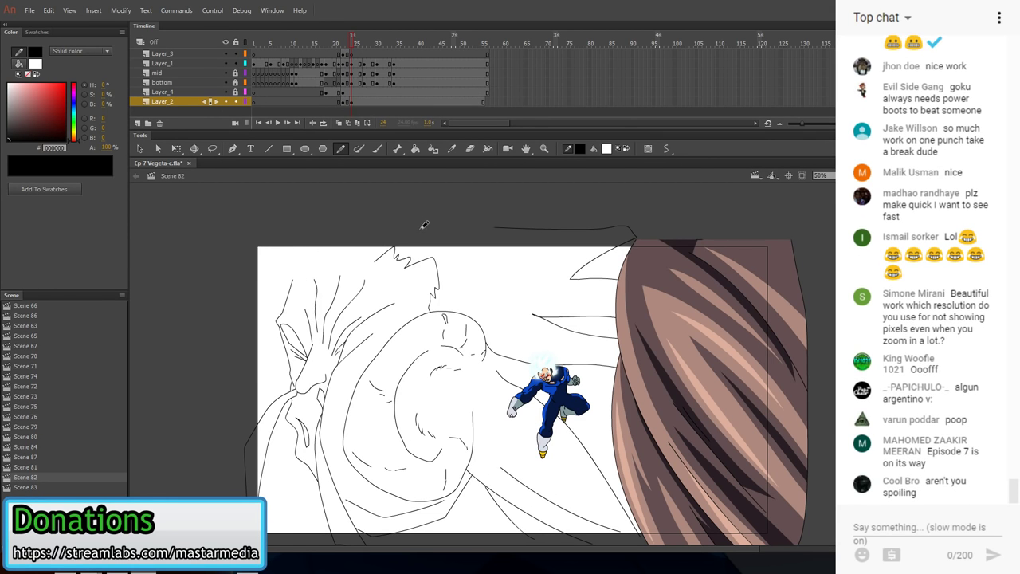
{"action": "mouse_move", "coordinate": [379, 255]}
{"action": "left_mouse_down"}
{"action": "mouse_move", "coordinate": [383, 242]}
{"action": "mouse_move", "coordinate": [371, 250]}
{"action": "mouse_move", "coordinate": [361, 239]}
{"action": "mouse_move", "coordinate": [349, 257]}
{"action": "mouse_move", "coordinate": [357, 239]}
{"action": "mouse_move", "coordinate": [333, 262]}
{"action": "mouse_move", "coordinate": [327, 243]}
{"action": "mouse_move", "coordinate": [305, 270]}
{"action": "mouse_move", "coordinate": [311, 246]}
{"action": "left_mouse_up"}
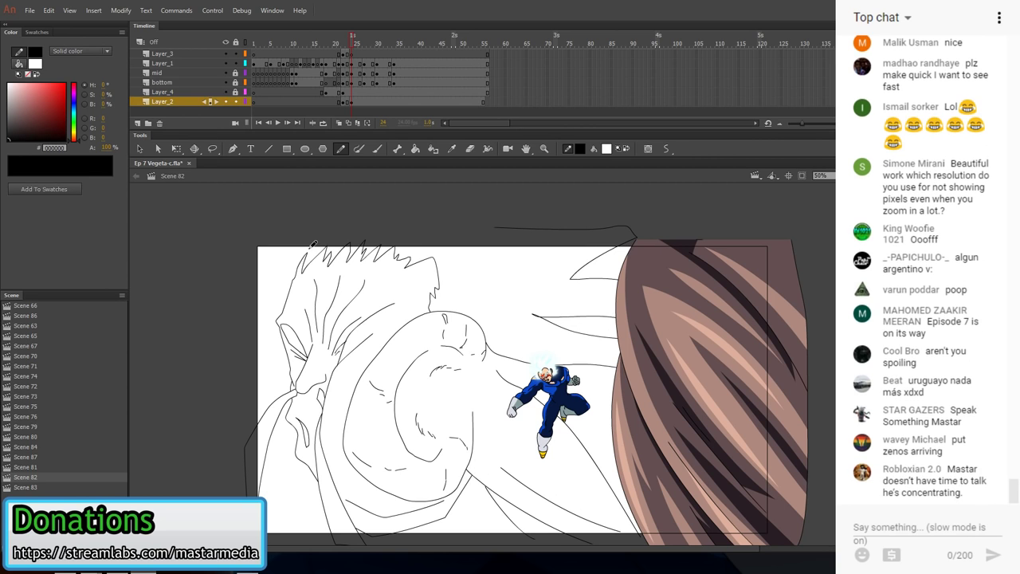
- Extend the hair outline above the stage with a straight horizontal line reaching over the giant's forehead
{"action": "left_click_drag", "start_coordinate": [452, 319], "coordinate": [377, 309]}
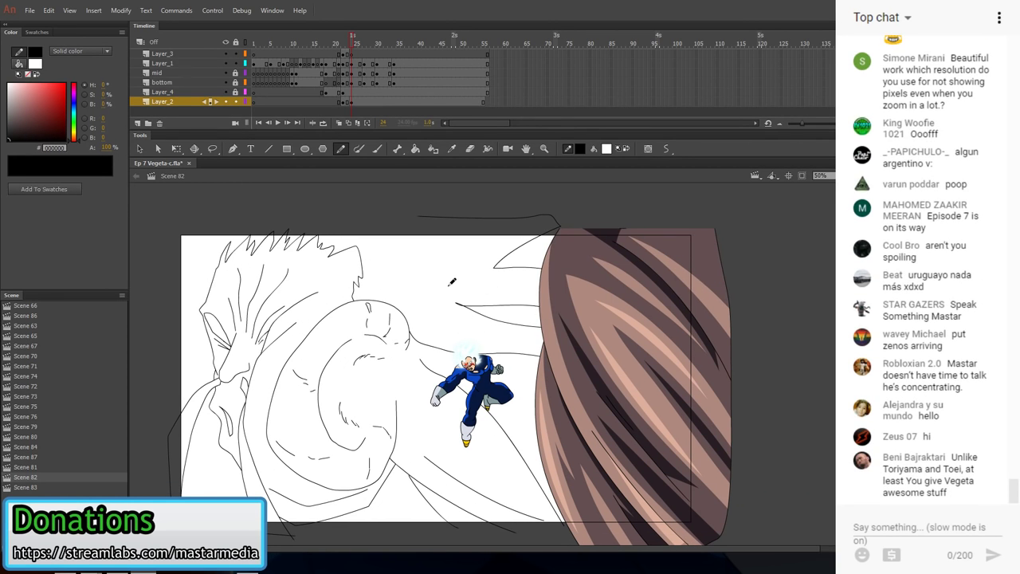
{"action": "key", "text": "n"}
{"action": "mouse_move", "coordinate": [419, 215]}
{"action": "left_mouse_down"}
{"action": "mouse_move", "coordinate": [209, 220]}
{"action": "mouse_move", "coordinate": [216, 216]}
{"action": "left_mouse_up"}
- Draw a curved horn outline dipping onto the stage from the hairline above, with its other edge rising over the stage's upper border
{"action": "key", "text": "y"}
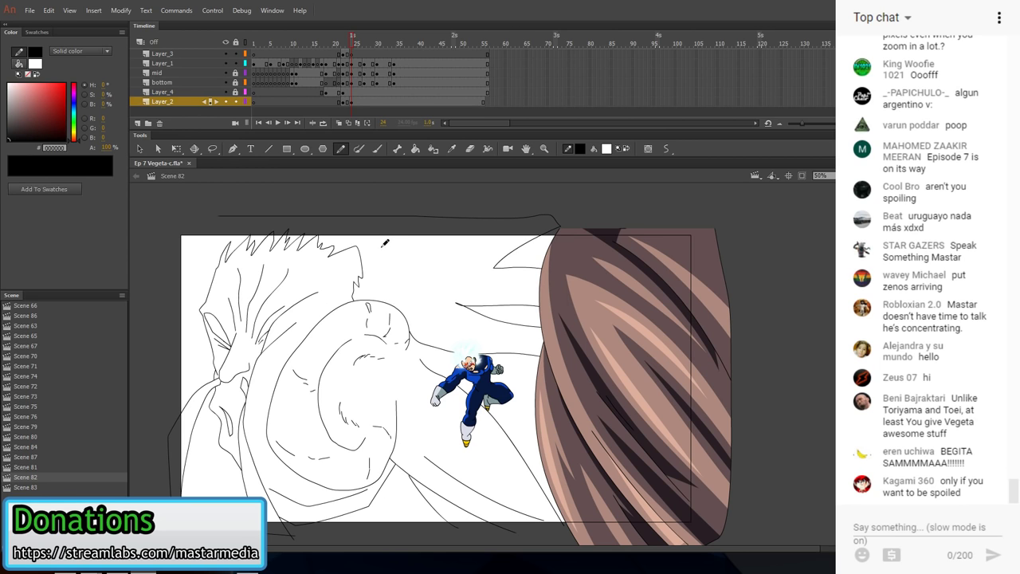
{"action": "mouse_move", "coordinate": [377, 232]}
{"action": "left_mouse_down"}
{"action": "mouse_move", "coordinate": [406, 277]}
{"action": "mouse_move", "coordinate": [524, 209]}
{"action": "left_mouse_up"}
{"action": "left_click_drag", "start_coordinate": [375, 230], "coordinate": [403, 204]}
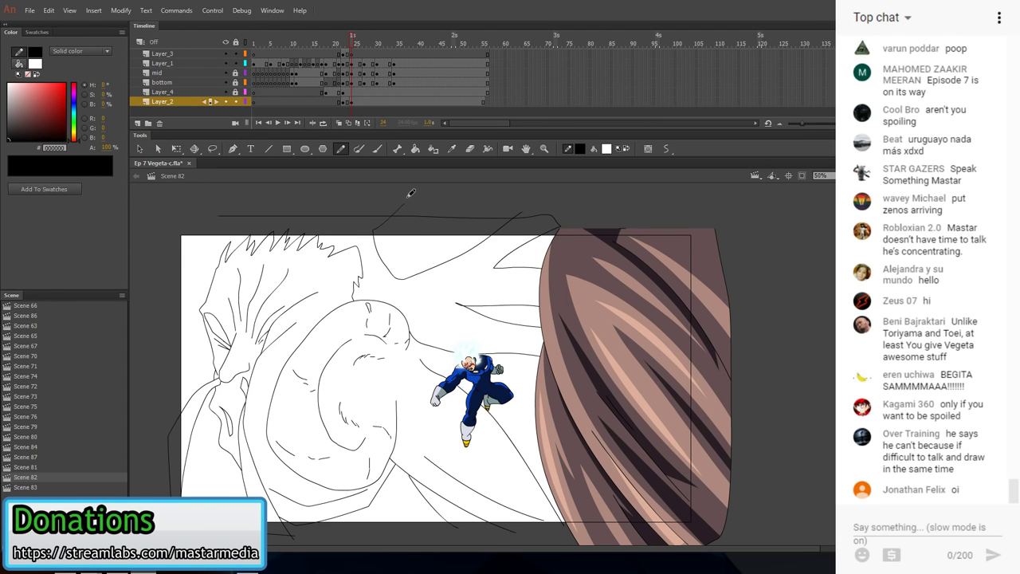
- Draw the long curves in front of the giant's forehead and close them above the stage with a short straight line
{"action": "mouse_move", "coordinate": [223, 218]}
{"action": "left_mouse_down"}
{"action": "mouse_move", "coordinate": [198, 271]}
{"action": "mouse_move", "coordinate": [192, 334]}
{"action": "mouse_move", "coordinate": [207, 362]}
{"action": "left_mouse_up"}
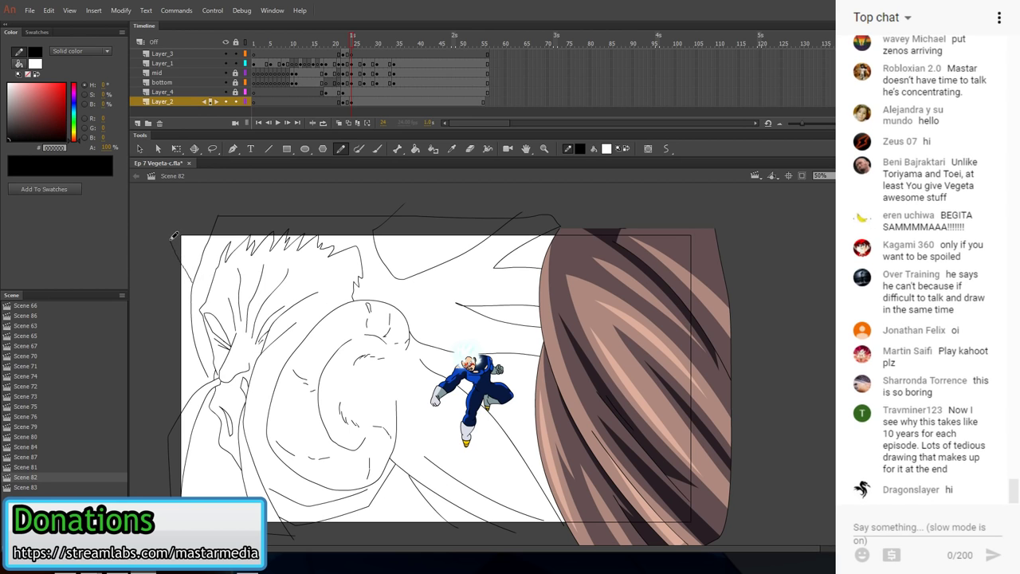
{"action": "key", "text": "n"}
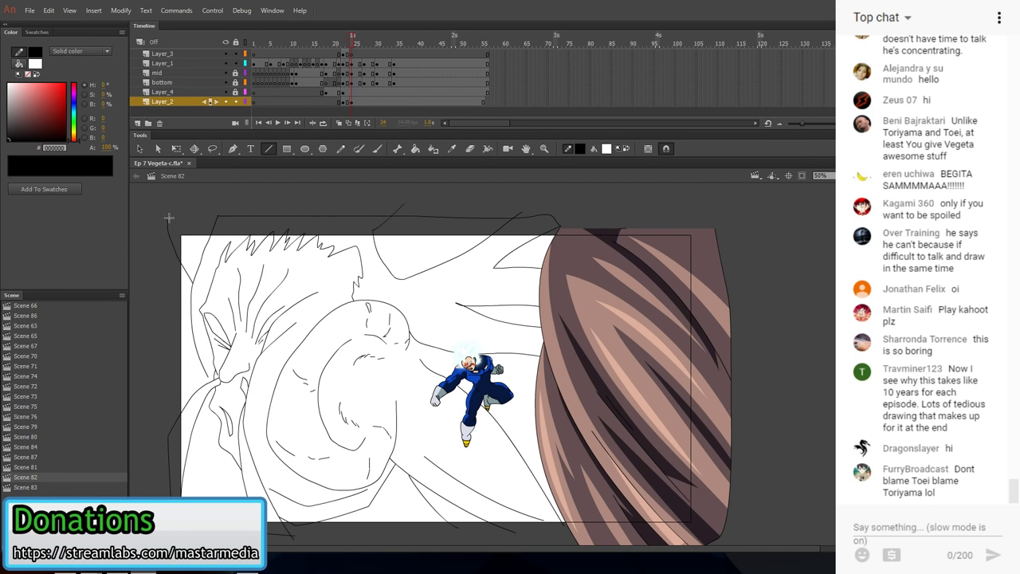
{"action": "left_click_drag", "start_coordinate": [167, 220], "coordinate": [217, 216]}
{"action": "key", "text": "v"}
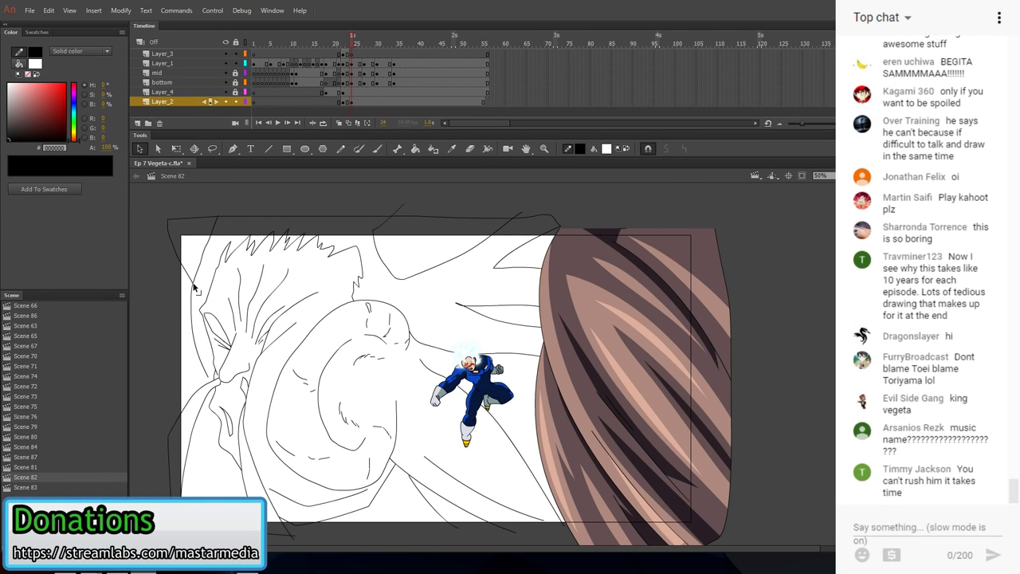
- Draw long curved strands from the face profile past the moustache and delete the overlapping segment beneath the nose
{"action": "key", "text": "y"}
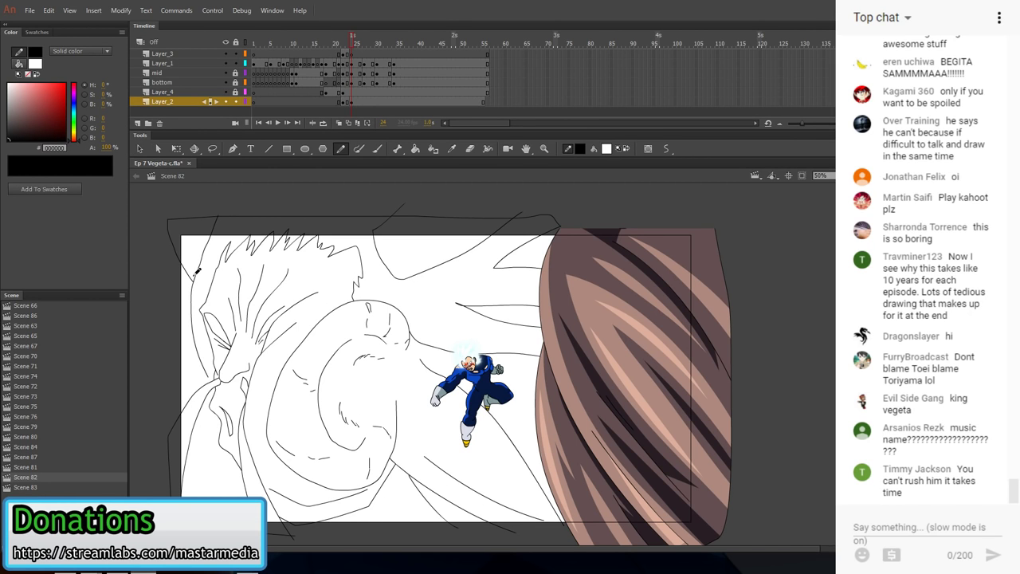
{"action": "mouse_move", "coordinate": [197, 350]}
{"action": "left_mouse_down"}
{"action": "mouse_move", "coordinate": [188, 402]}
{"action": "mouse_move", "coordinate": [209, 478]}
{"action": "mouse_move", "coordinate": [225, 492]}
{"action": "left_mouse_up"}
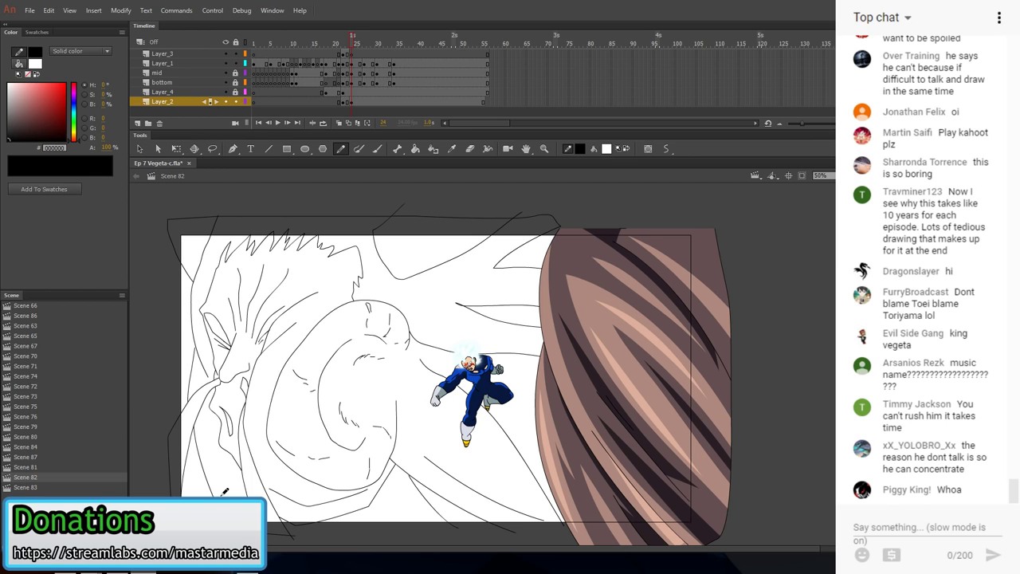
{"action": "left_click_drag", "start_coordinate": [209, 394], "coordinate": [227, 470]}
{"action": "key", "text": "v"}
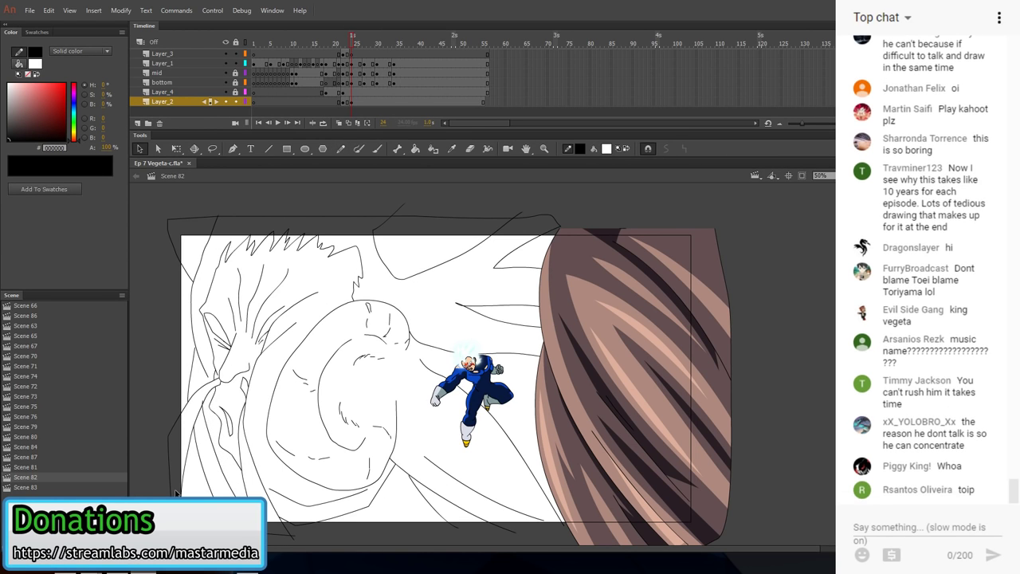
{"action": "key", "text": "n"}
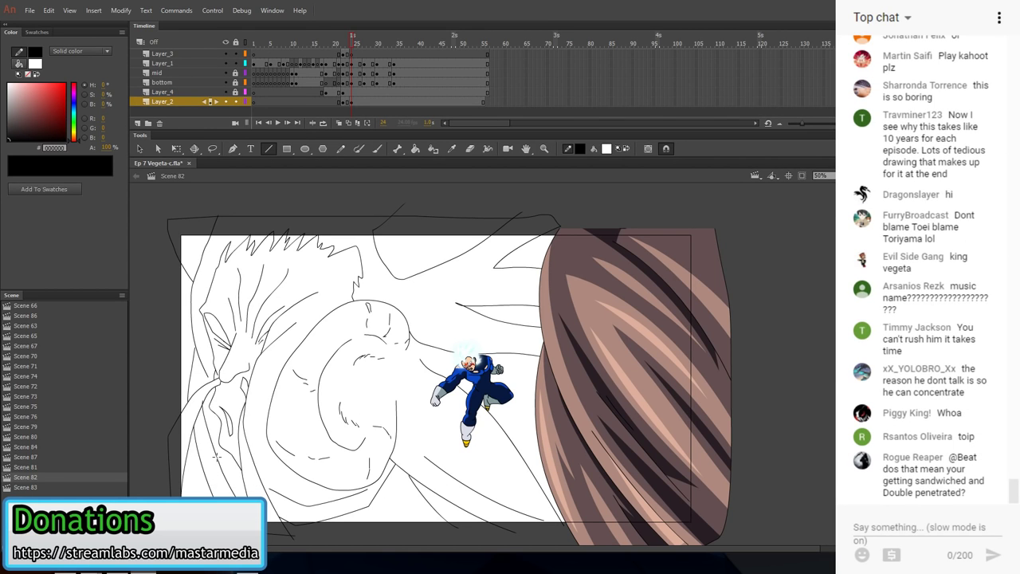
{"action": "key", "text": "v"}
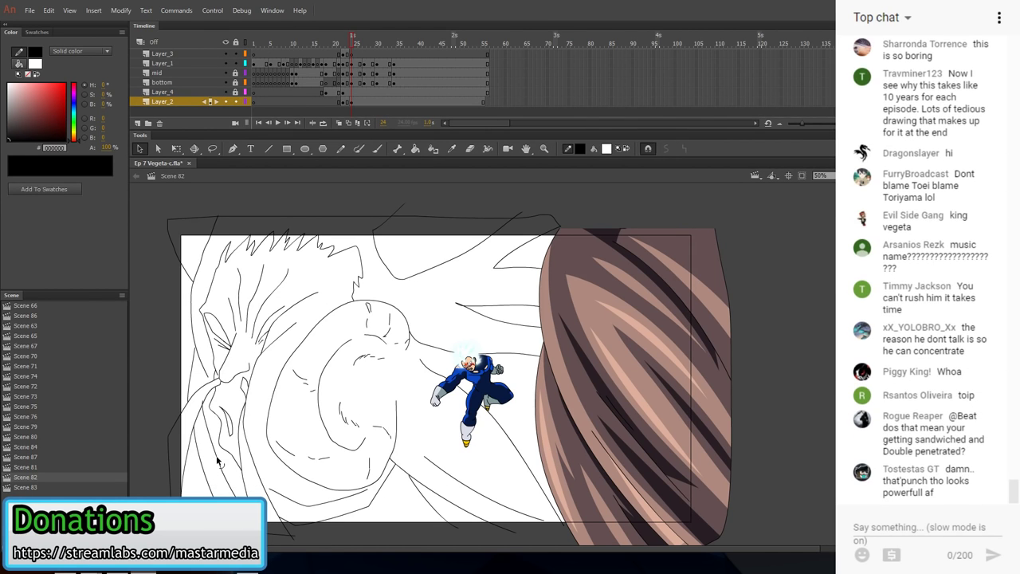
{"action": "left_click", "coordinate": [202, 391]}
{"action": "key", "text": "Delete"}
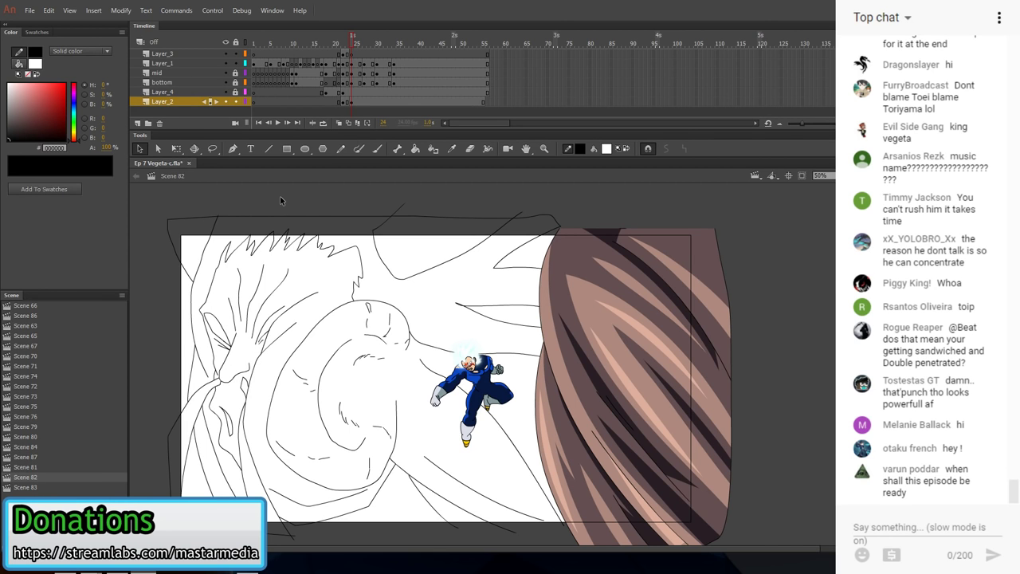
- Fill the giant's eye with black
{"action": "left_click", "coordinate": [606, 148]}
{"action": "left_click", "coordinate": [638, 180]}
{"action": "left_click", "coordinate": [415, 149]}
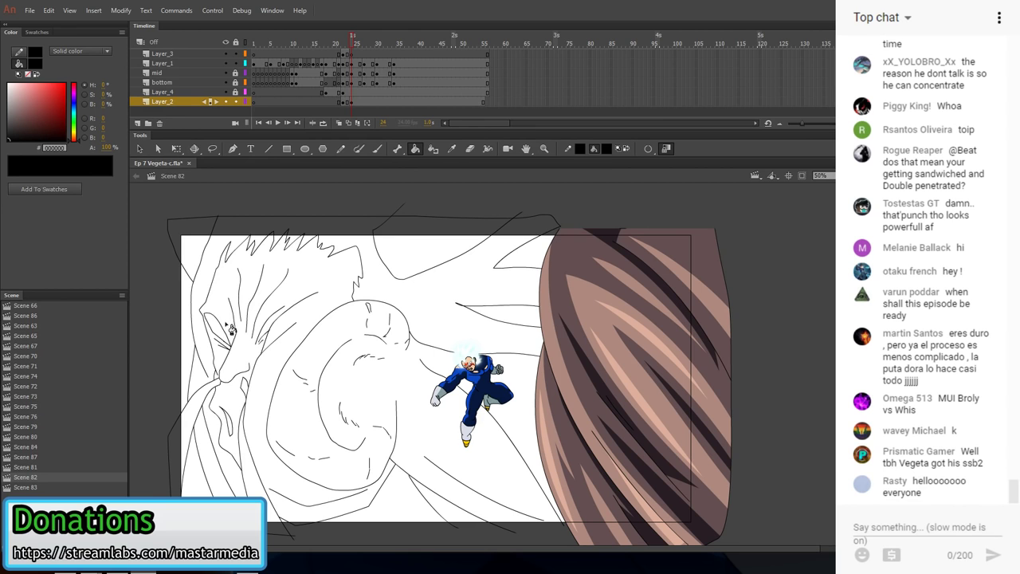
{"action": "left_click", "coordinate": [216, 328]}
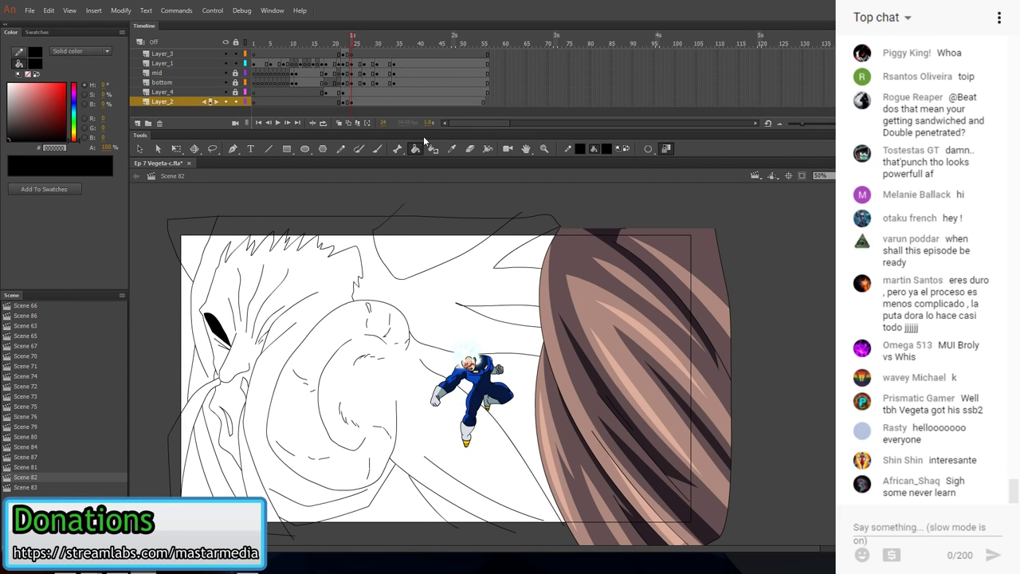
- Sample the arm's brown #AD897E as fill colour and close the body outline with straight lines, hiding Layer_4 only while drawing
{"action": "left_click", "coordinate": [598, 303], "text": "alt"}
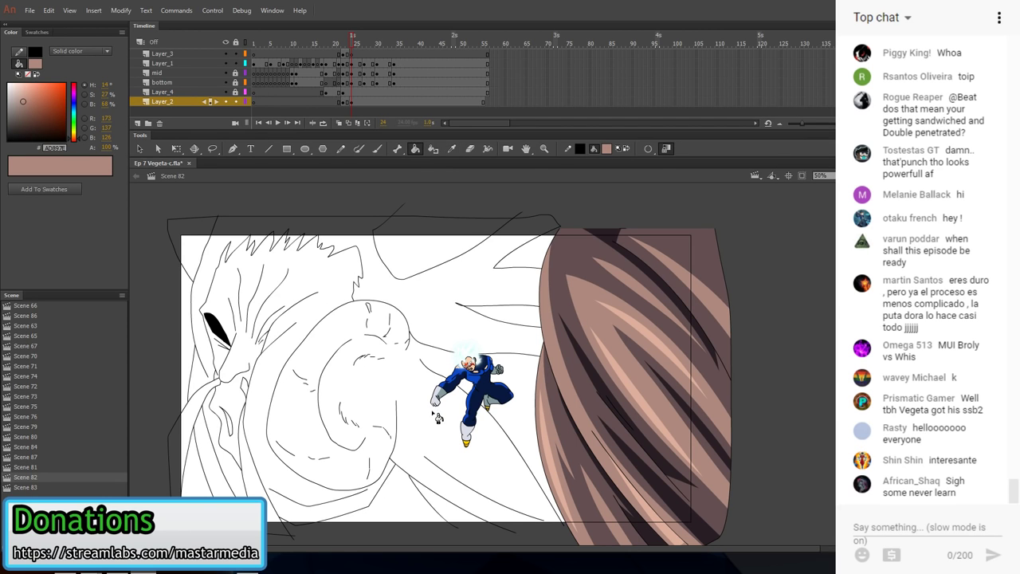
{"action": "key", "text": "n"}
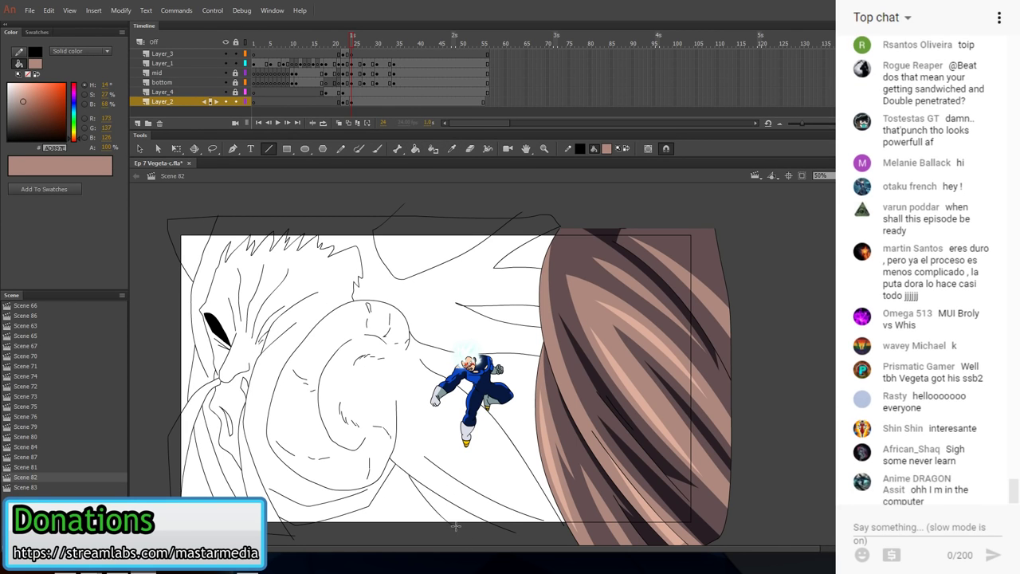
{"action": "left_click", "coordinate": [226, 91]}
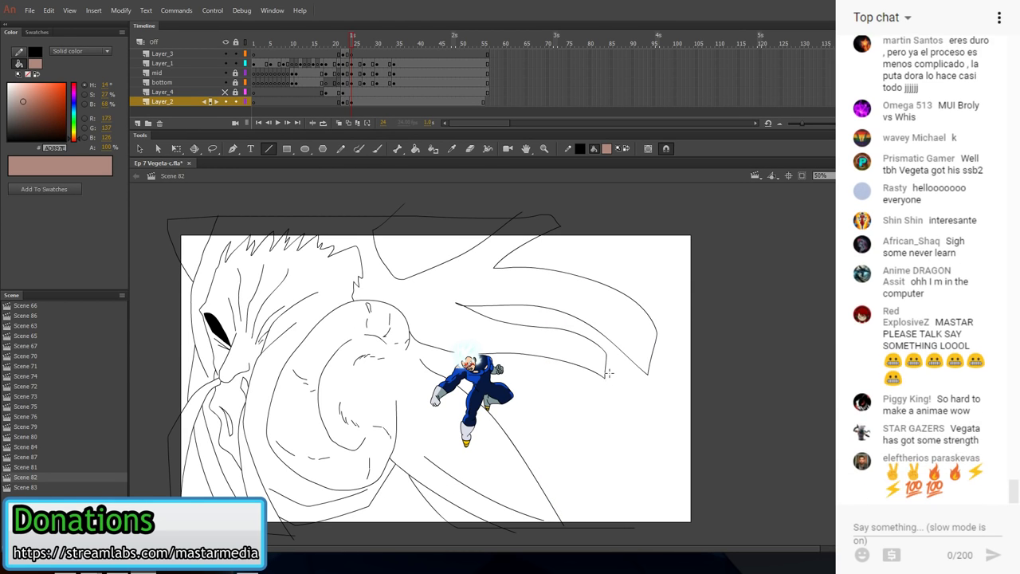
{"action": "left_click_drag", "start_coordinate": [607, 383], "coordinate": [610, 541]}
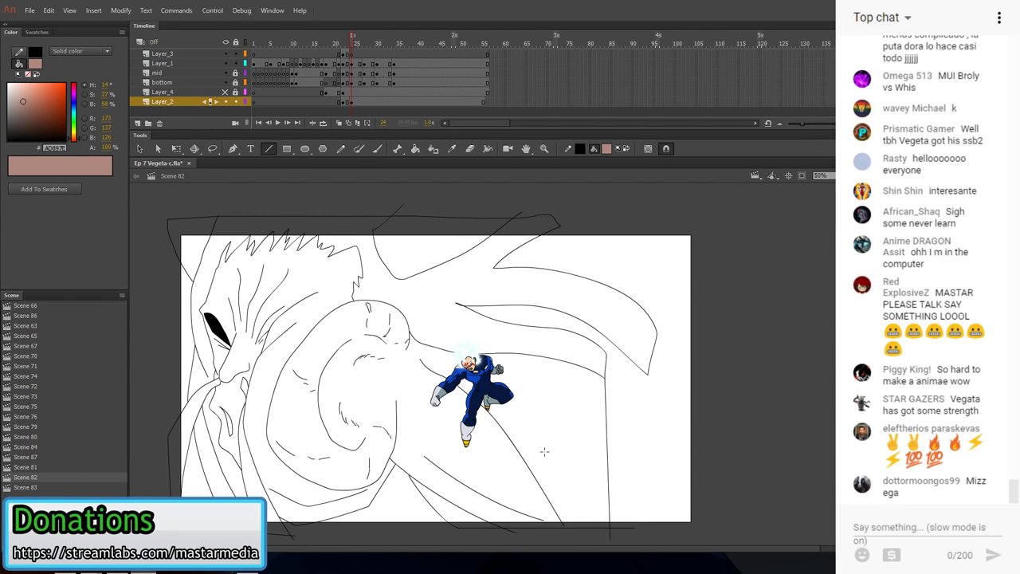
{"action": "left_click", "coordinate": [225, 101]}
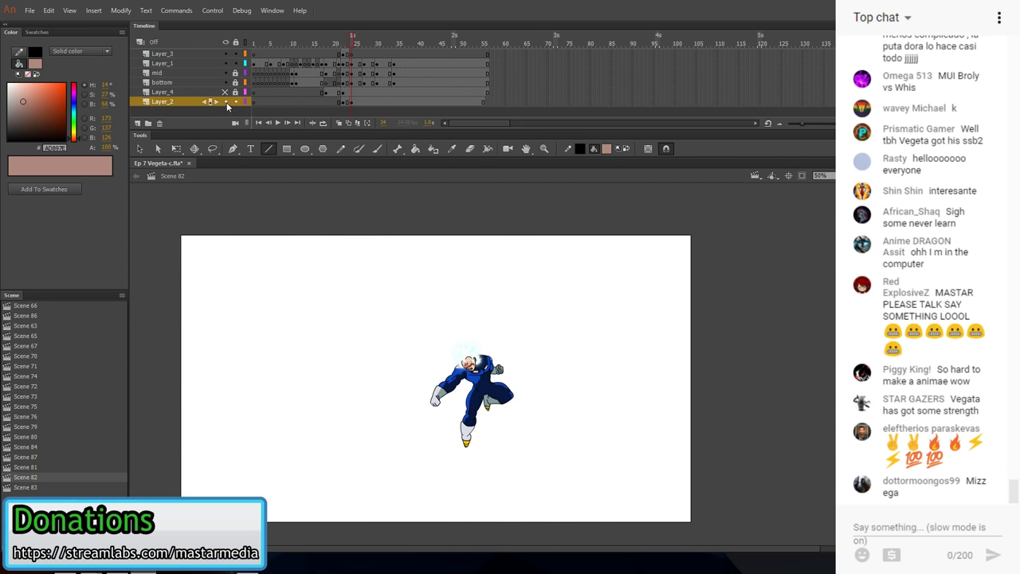
{"action": "left_click", "coordinate": [226, 101]}
{"action": "left_click", "coordinate": [225, 92]}
{"action": "left_click", "coordinate": [415, 148]}
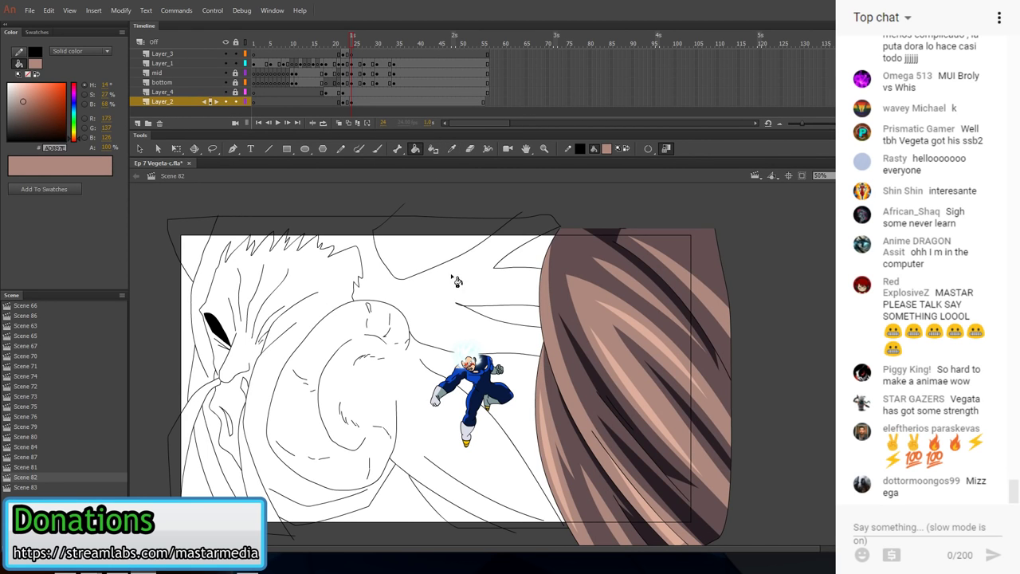
- Fill the giant's face, cheek and neck with skin tone #AD897E, changing the Paint Bucket gap setting so the hair stays empty
{"action": "left_click", "coordinate": [481, 470]}
{"action": "left_click", "coordinate": [350, 501]}
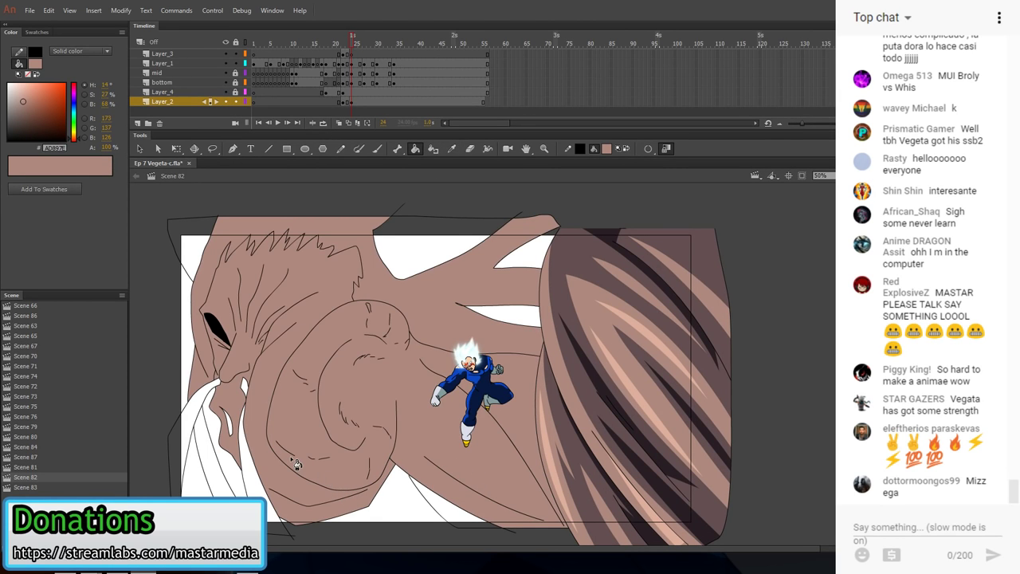
{"action": "key", "text": "ctrl+z"}
{"action": "left_click", "coordinate": [648, 148]}
{"action": "left_click", "coordinate": [677, 176]}
{"action": "left_click", "coordinate": [341, 503]}
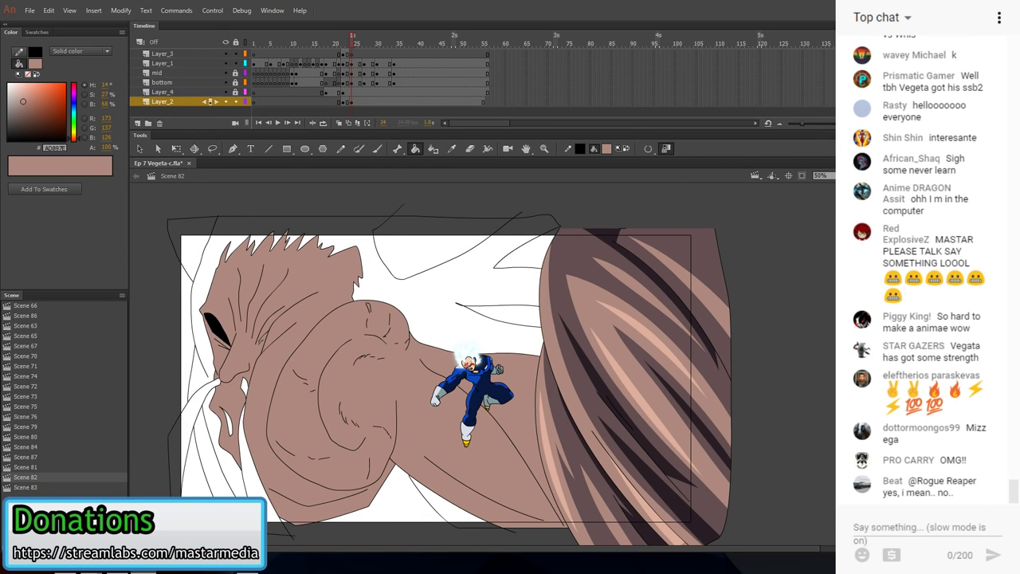
- Sample the near-black hair colour from frame 23 and fill the giant's main hair mass with it on frame 26
{"action": "left_click", "coordinate": [452, 149]}
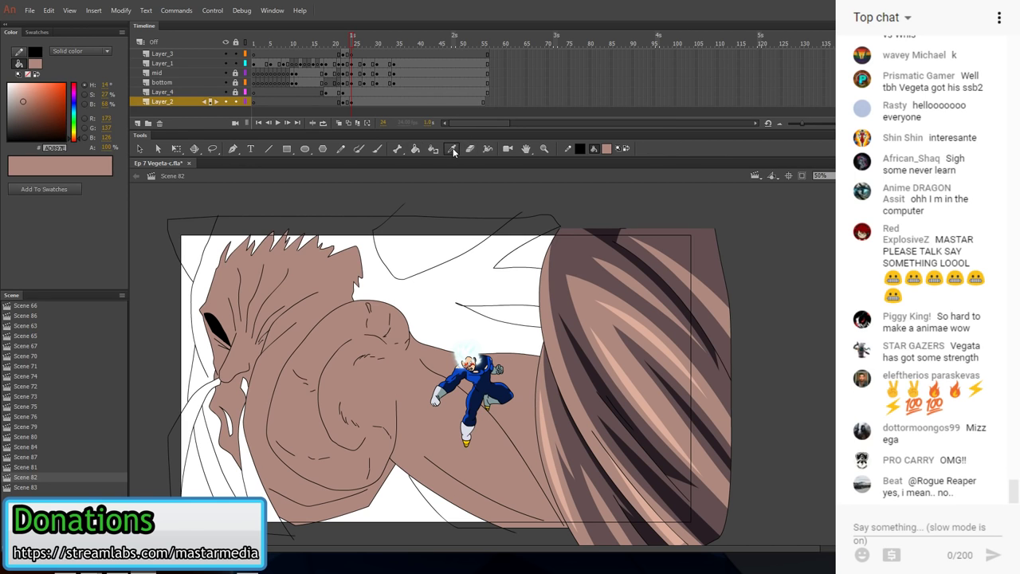
{"action": "left_click", "coordinate": [348, 102]}
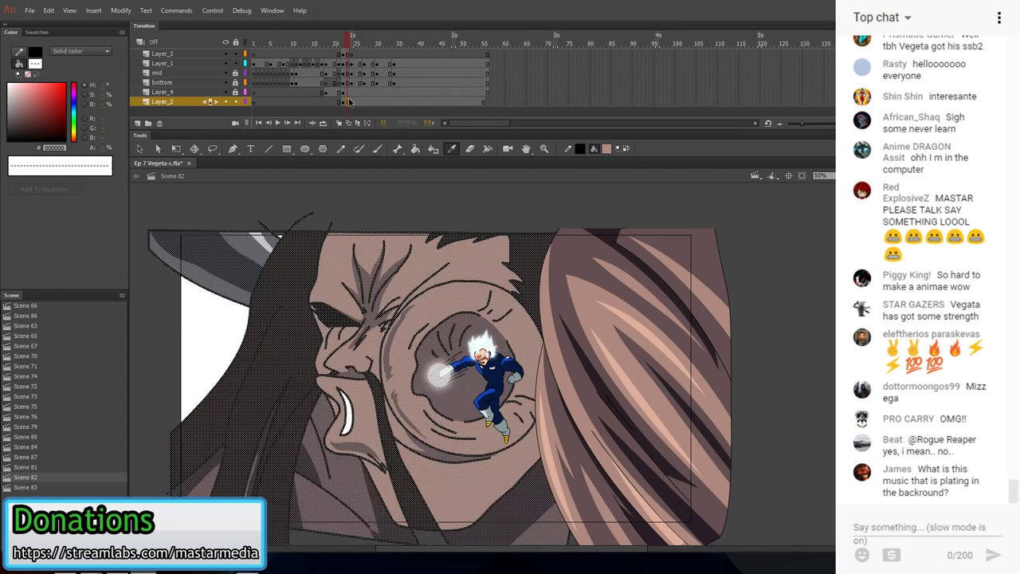
{"action": "key", "text": "v"}
{"action": "left_click", "coordinate": [450, 207]}
{"action": "left_click", "coordinate": [457, 150]}
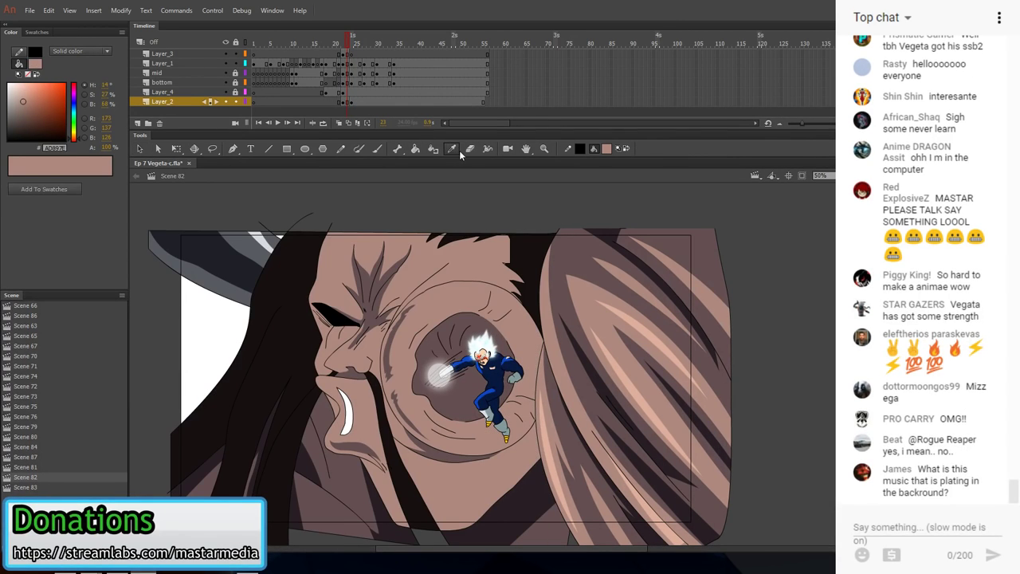
{"action": "left_click", "coordinate": [360, 102]}
{"action": "left_click", "coordinate": [460, 287]}
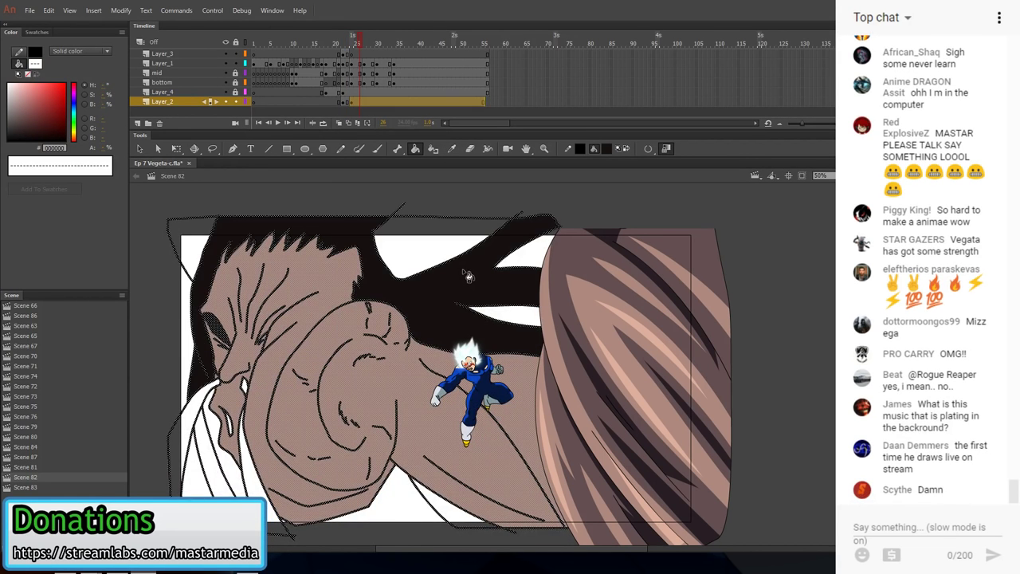
- Fill the hanging hair and moustache strands around the giant's mouth with the same near-black colour and deselect the artwork
{"action": "left_click", "coordinate": [229, 481]}
{"action": "left_click", "coordinate": [234, 427]}
{"action": "left_click", "coordinate": [251, 466]}
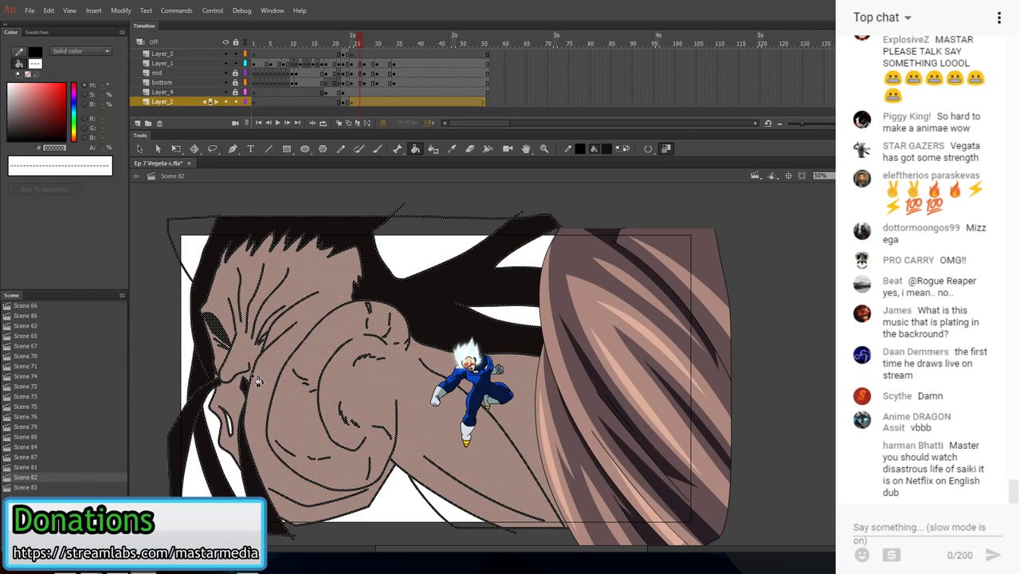
{"action": "key", "text": "v"}
{"action": "left_click", "coordinate": [449, 196]}
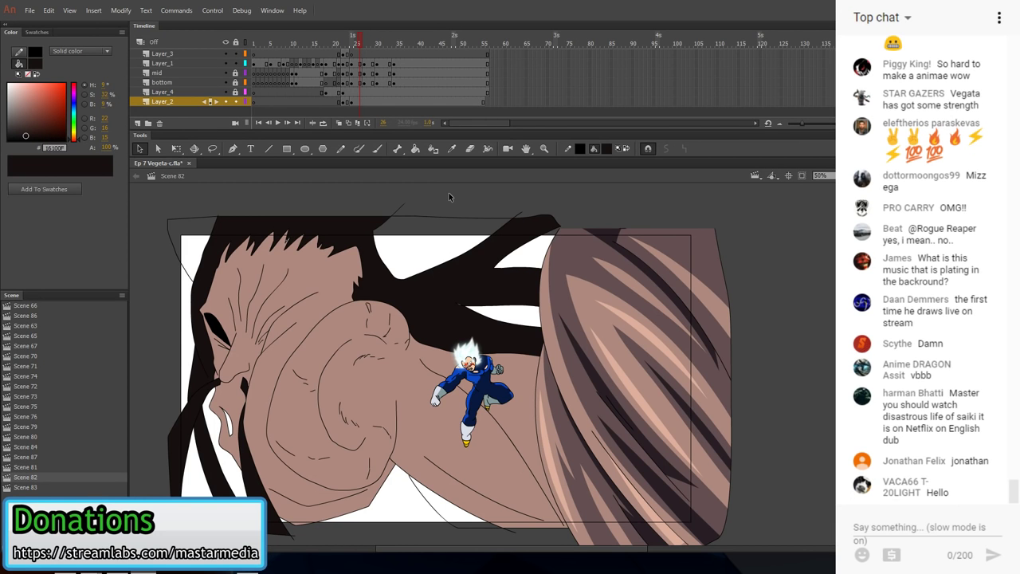
- Sample the dark blue-grey horn colour from frame 23 and fill both horns with it on frame 25
{"action": "left_click", "coordinate": [347, 103]}
{"action": "left_click", "coordinate": [395, 203]}
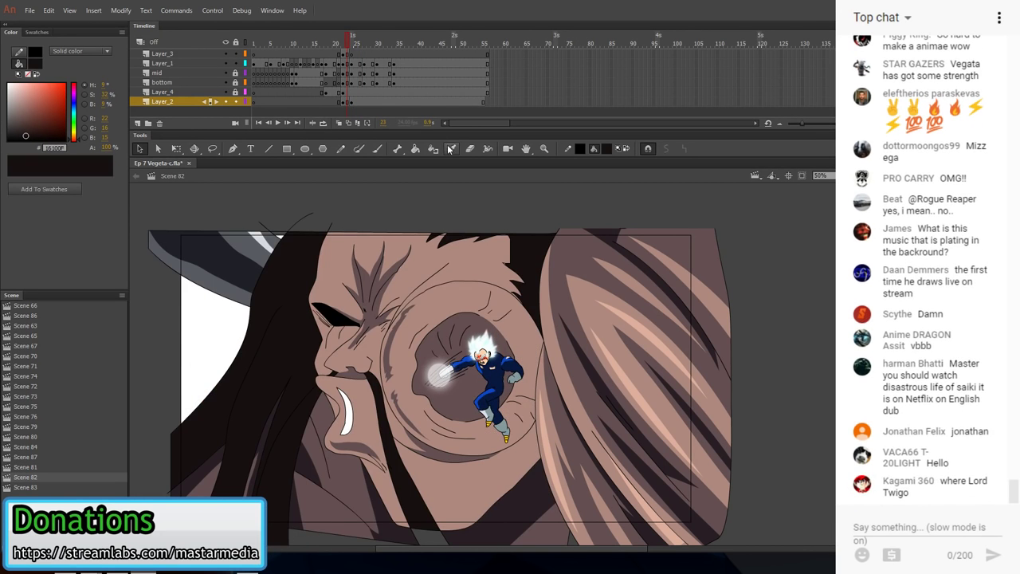
{"action": "left_click", "coordinate": [452, 149]}
{"action": "left_click", "coordinate": [451, 149]}
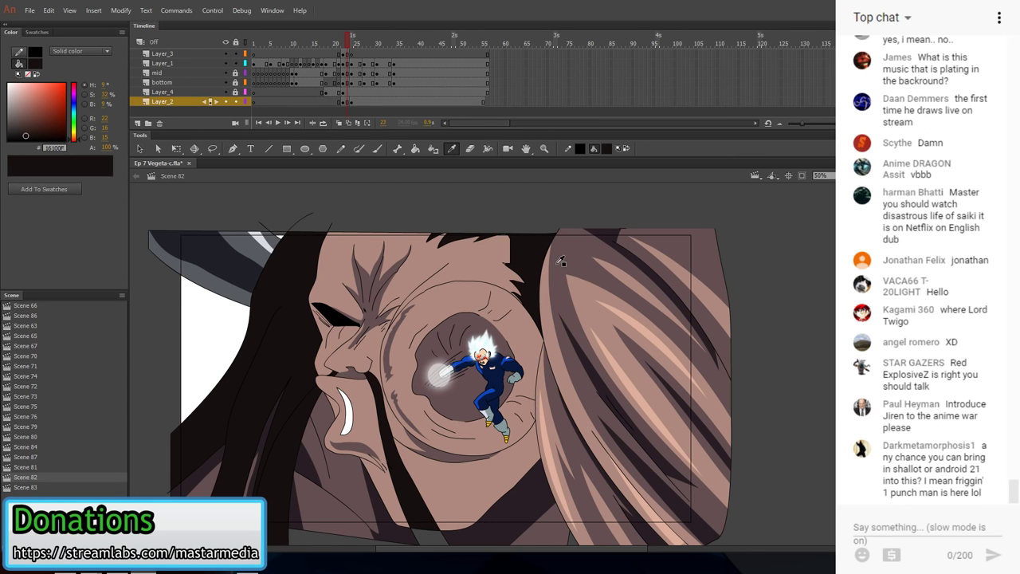
{"action": "left_click", "coordinate": [247, 261]}
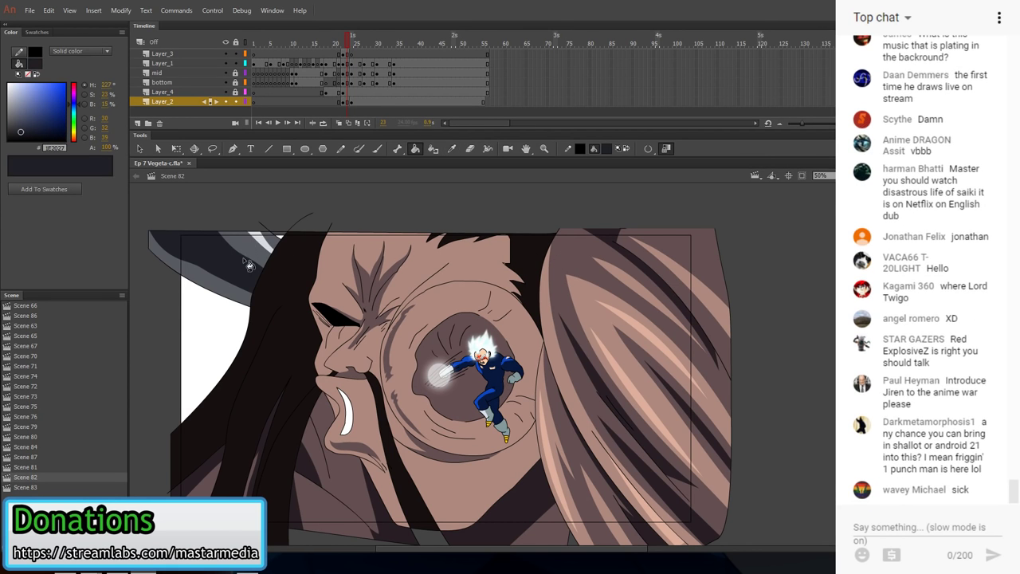
{"action": "left_click", "coordinate": [356, 100]}
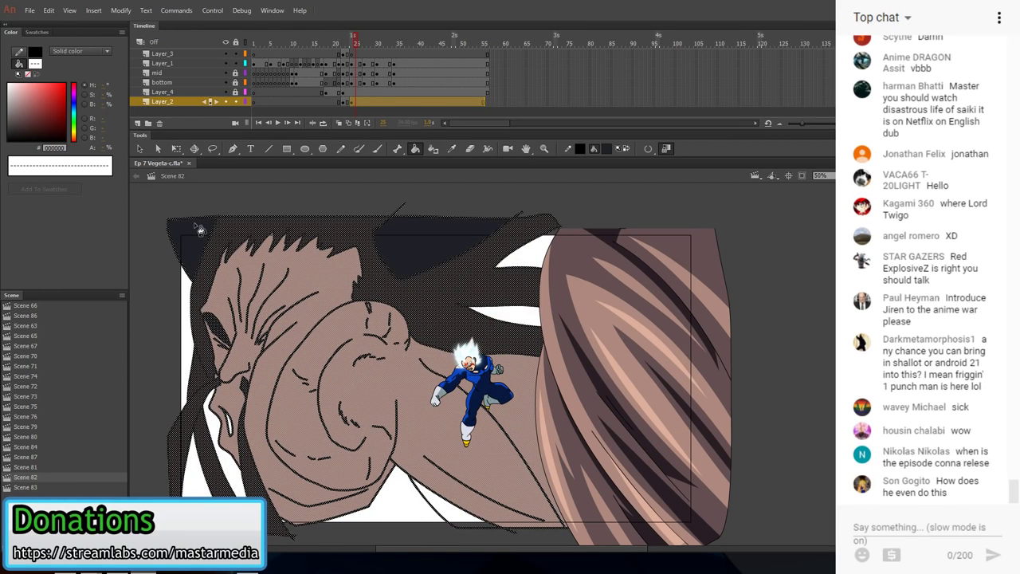
{"action": "key", "text": "v"}
{"action": "left_click", "coordinate": [157, 270]}
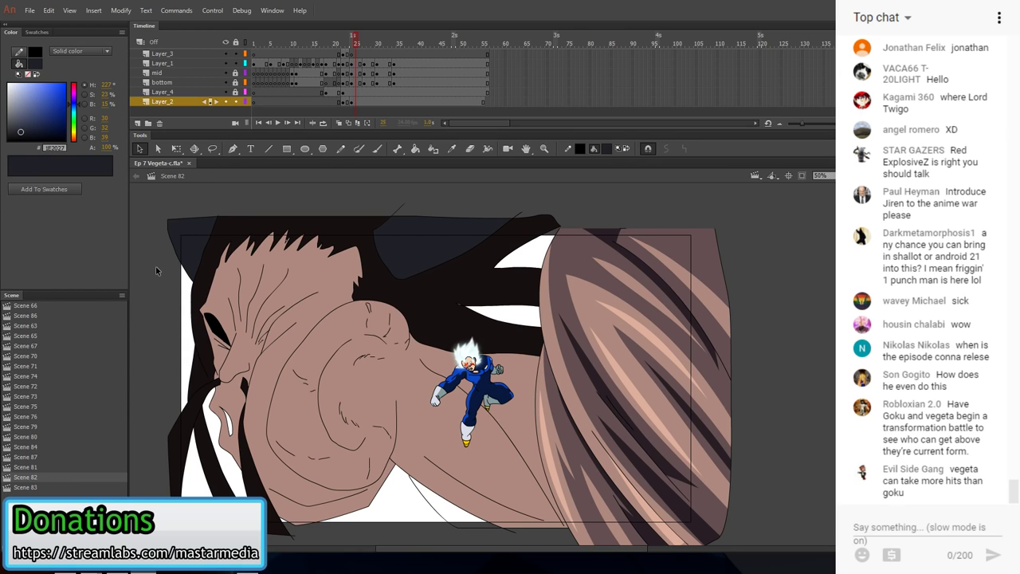
- Erase the stray line end in the hair beside the neck and refill the spot with the sampled hair colour
{"action": "key", "text": "e"}
{"action": "left_click_drag", "start_coordinate": [456, 300], "coordinate": [457, 305]}
{"action": "left_click", "coordinate": [451, 150]}
{"action": "left_click", "coordinate": [458, 291]}
{"action": "left_click", "coordinate": [457, 302]}
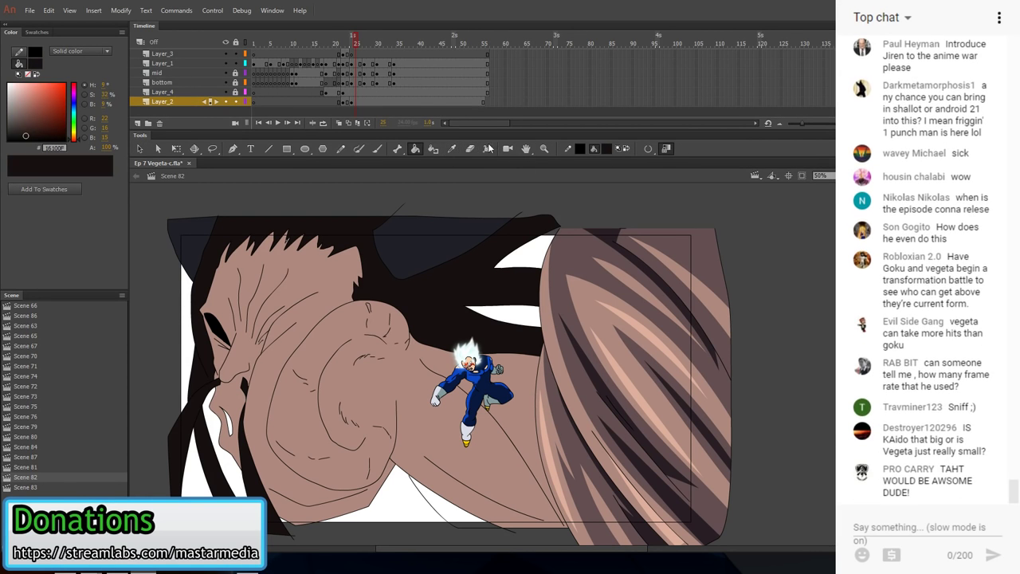
- Set the fill to the darker #0B0505, extend a straight line from the hair's upper edge and fill the white hair gaps
{"action": "left_click", "coordinate": [33, 136]}
{"action": "left_click_drag", "start_coordinate": [32, 136], "coordinate": [39, 134]}
{"action": "key", "text": "n"}
{"action": "left_click_drag", "start_coordinate": [566, 223], "coordinate": [625, 223]}
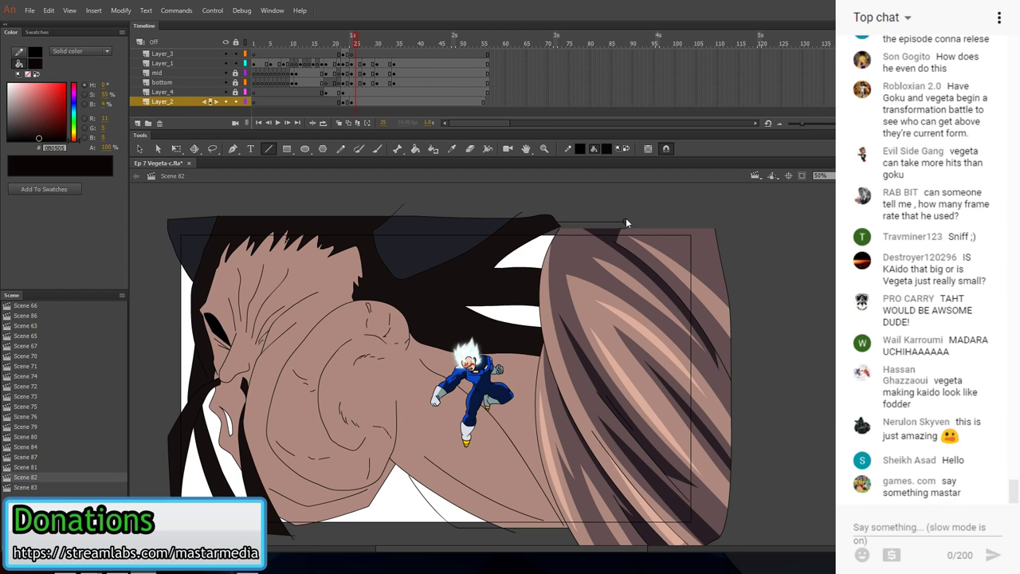
{"action": "left_click", "coordinate": [415, 149]}
{"action": "left_click", "coordinate": [522, 308]}
{"action": "left_click", "coordinate": [538, 256]}
{"action": "left_click_drag", "start_coordinate": [536, 340], "coordinate": [522, 348]}
- Draw pointed hair strands below the jaw and neck and fill them with the dark colour #0B0505
{"action": "key", "text": "shift+y"}
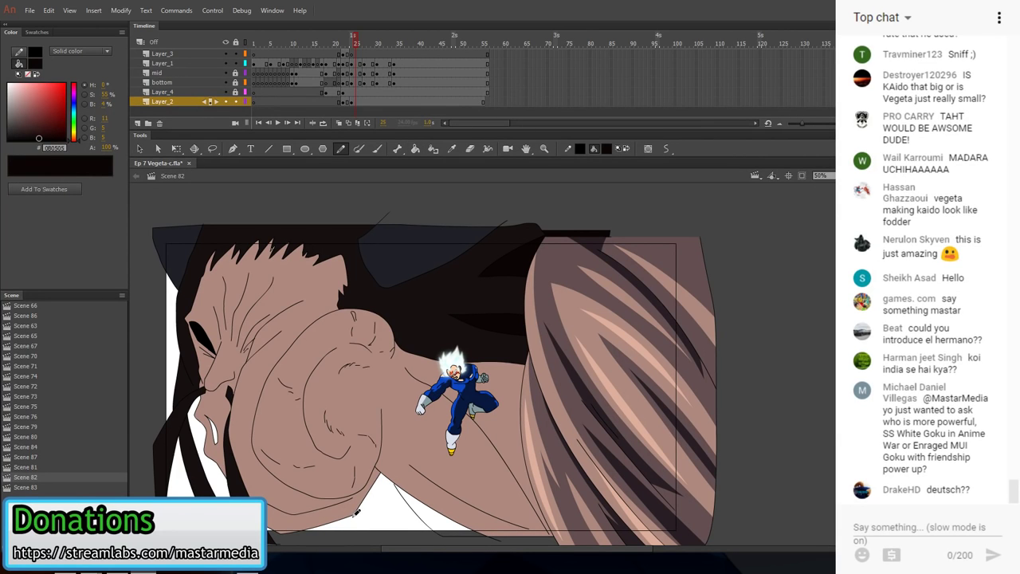
{"action": "mouse_move", "coordinate": [354, 515]}
{"action": "left_mouse_down"}
{"action": "mouse_move", "coordinate": [390, 534]}
{"action": "mouse_move", "coordinate": [382, 501]}
{"action": "mouse_move", "coordinate": [407, 527]}
{"action": "mouse_move", "coordinate": [397, 512]}
{"action": "mouse_move", "coordinate": [430, 528]}
{"action": "left_mouse_up"}
{"action": "key", "text": "v"}
{"action": "key", "text": "n"}
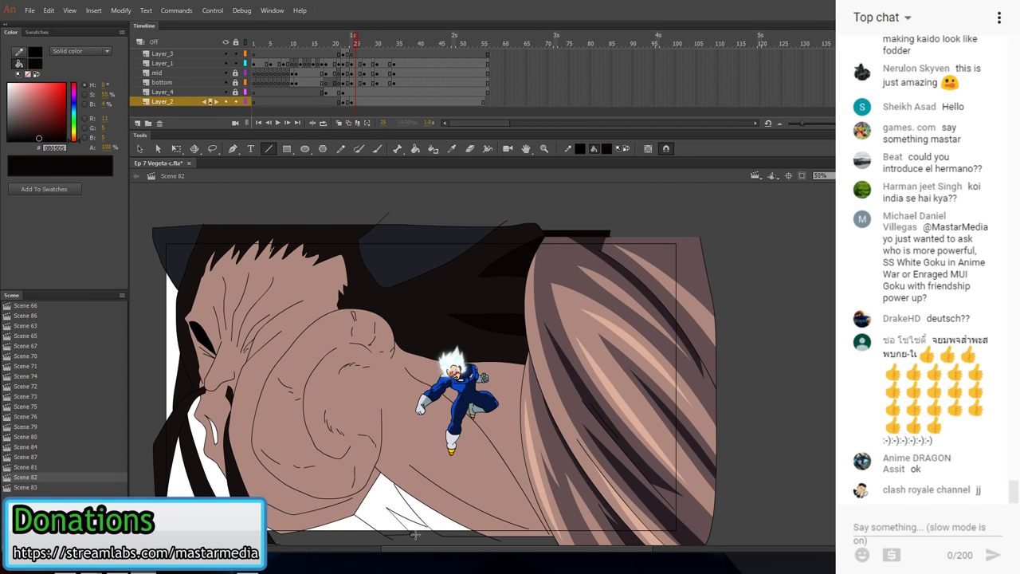
{"action": "left_click", "coordinate": [415, 149]}
{"action": "left_click", "coordinate": [399, 507]}
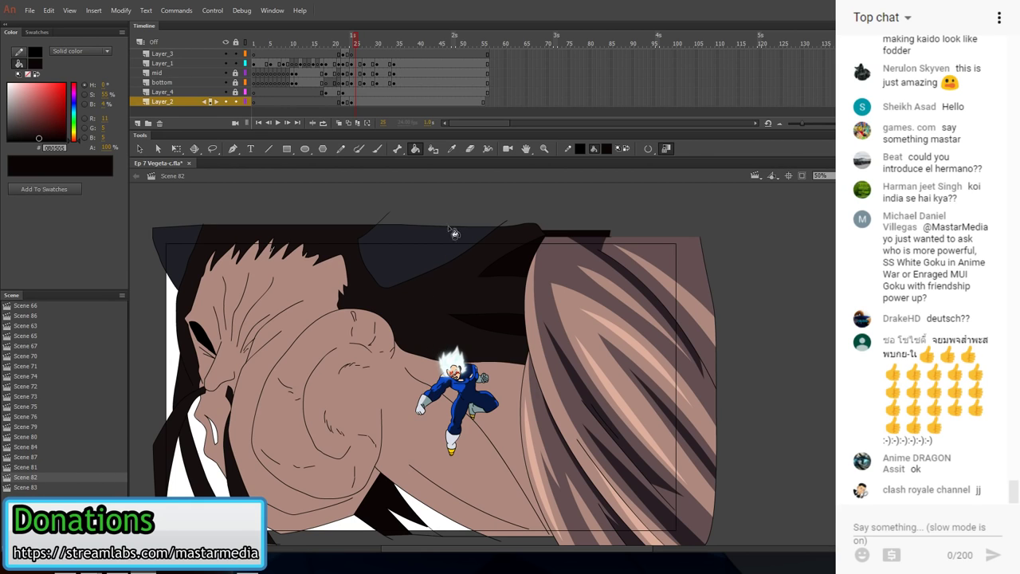
- Sample the neck's skin tone and draw wrinkle lines beside the giant's eye with the Pencil tool at 100% zoom
{"action": "left_click", "coordinate": [472, 489], "text": "alt"}
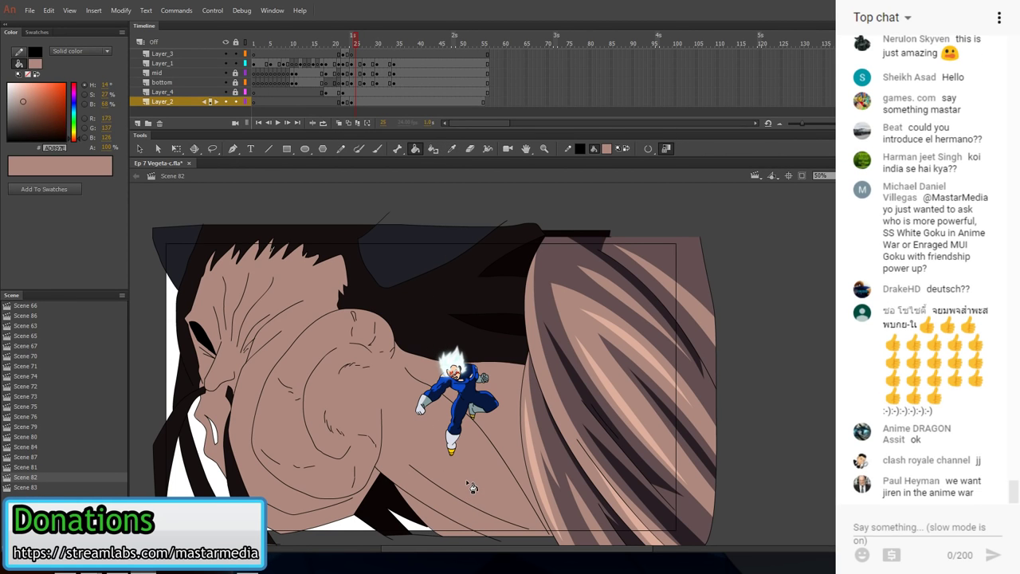
{"action": "key", "text": "y"}
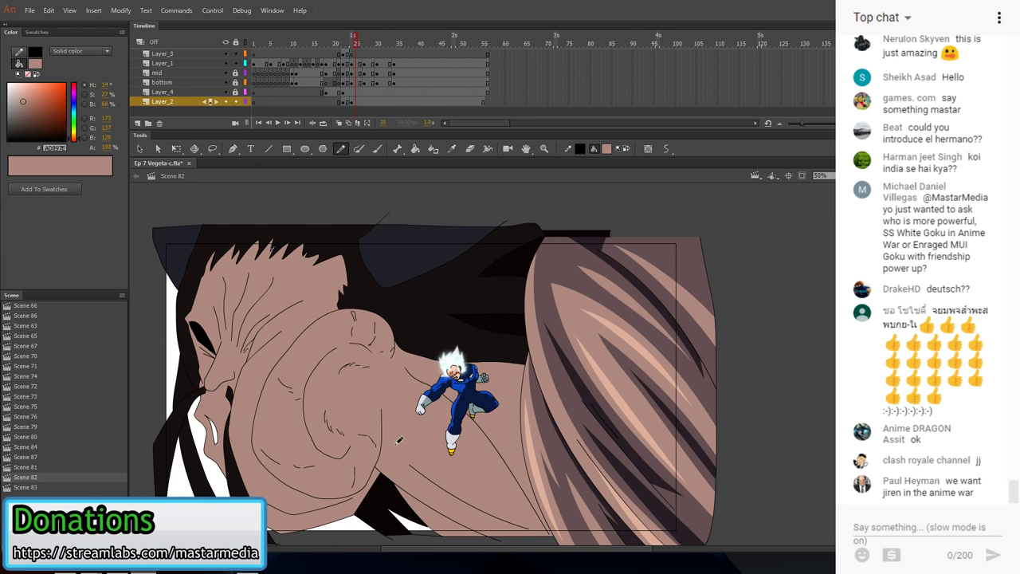
{"action": "key", "text": "ctrl+1"}
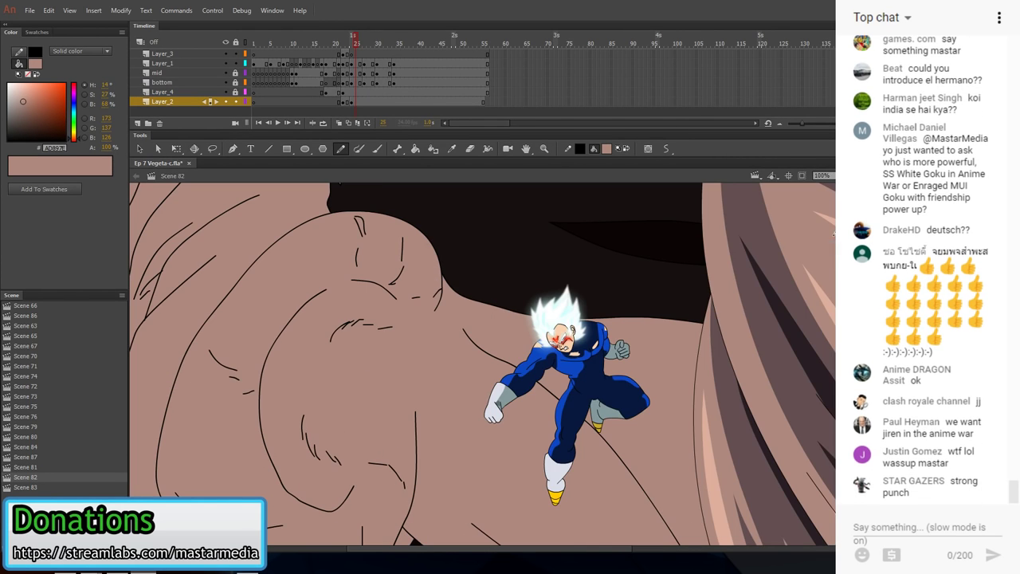
{"action": "left_click_drag", "start_coordinate": [293, 325], "coordinate": [535, 383]}
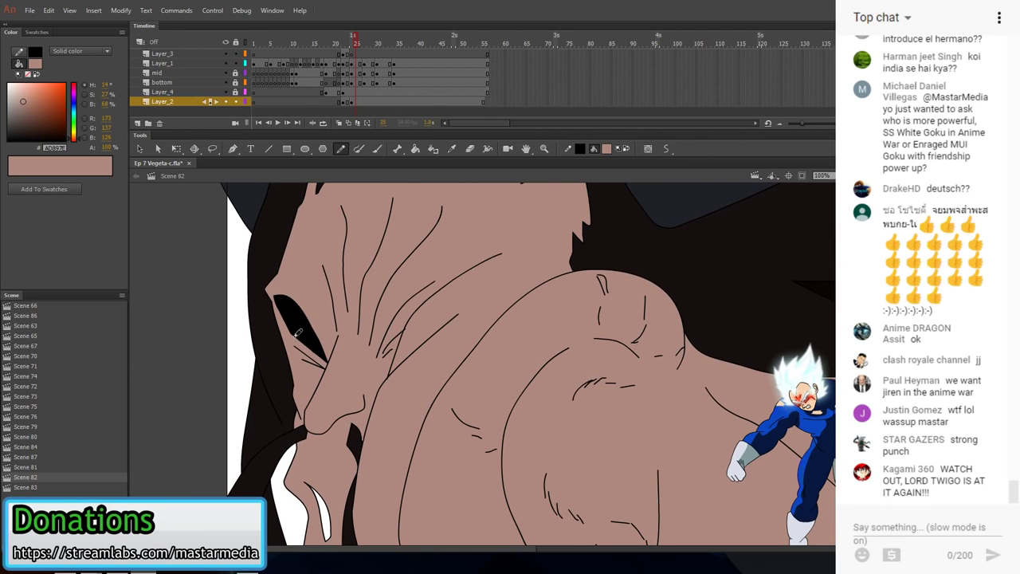
{"action": "left_click_drag", "start_coordinate": [295, 333], "coordinate": [310, 370]}
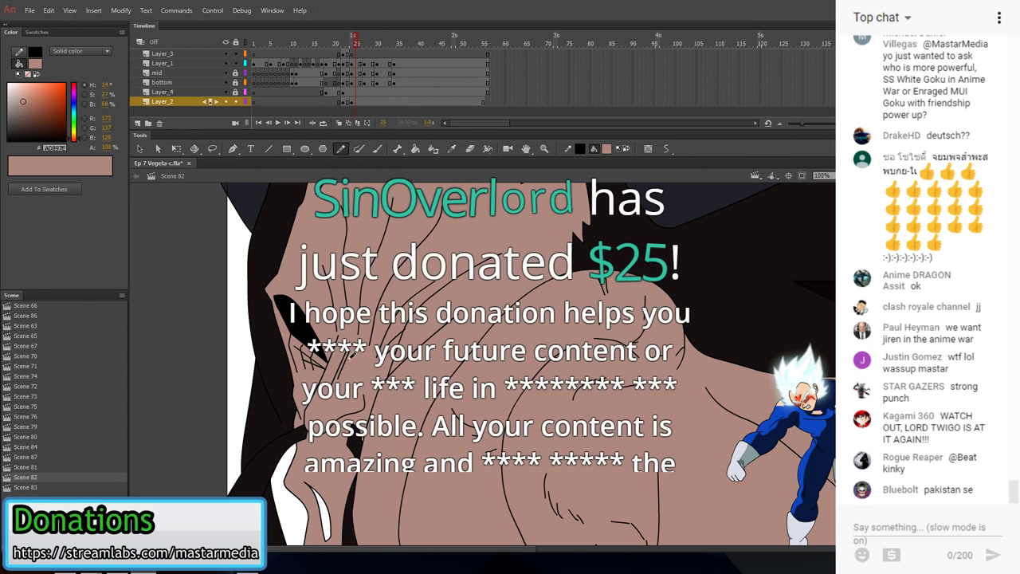
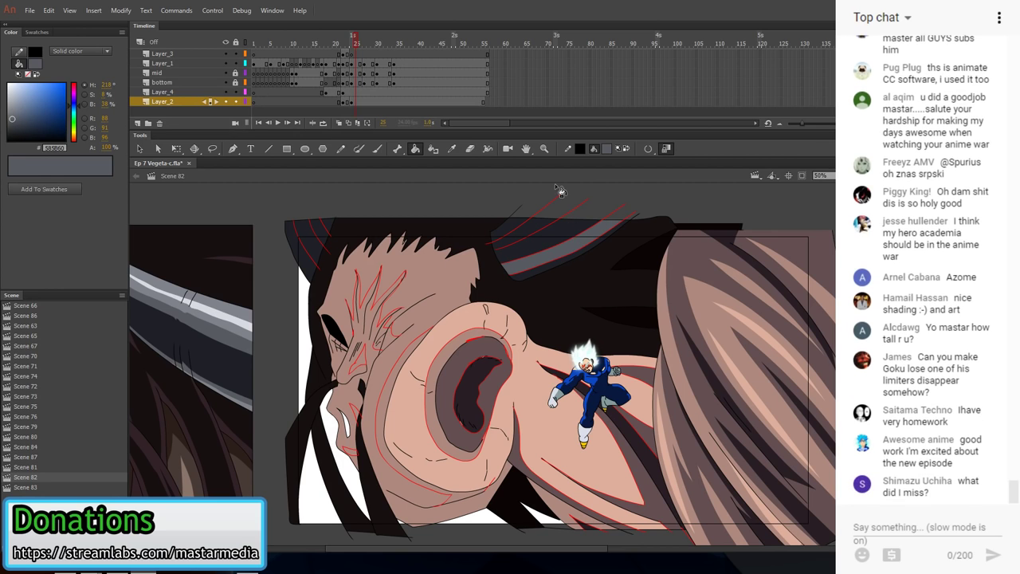
- Fill the upper stripe of the right horn and the inner stripe of the left horn with grey #585B60
{"action": "key", "text": "v"}
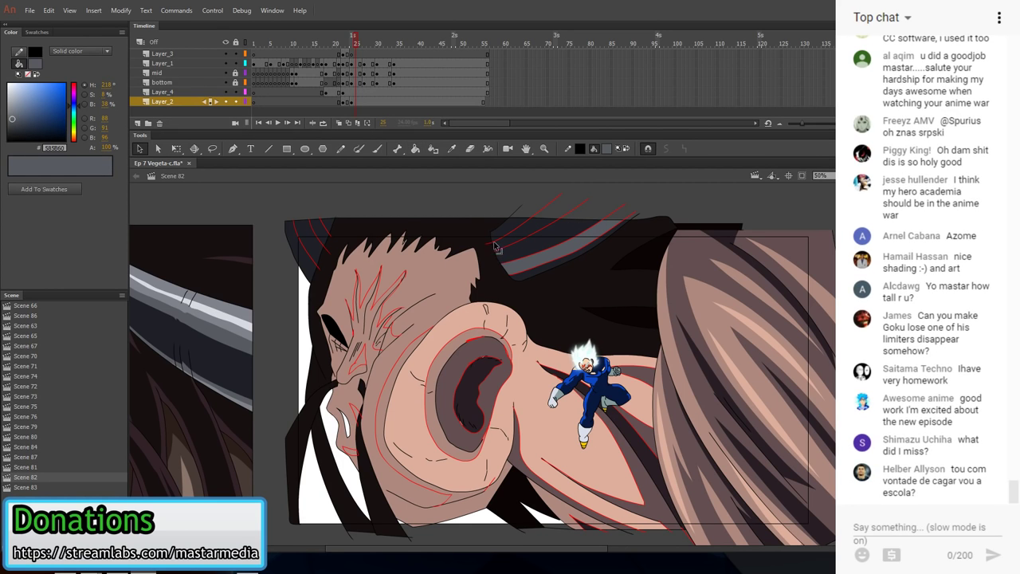
{"action": "left_click", "coordinate": [415, 149]}
{"action": "left_click", "coordinate": [532, 237]}
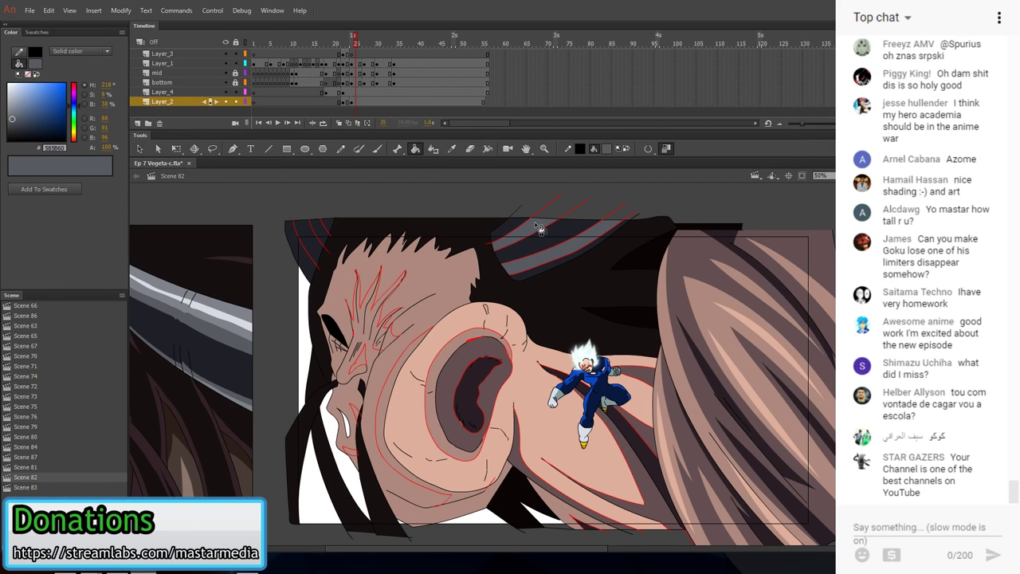
{"action": "left_click", "coordinate": [324, 233]}
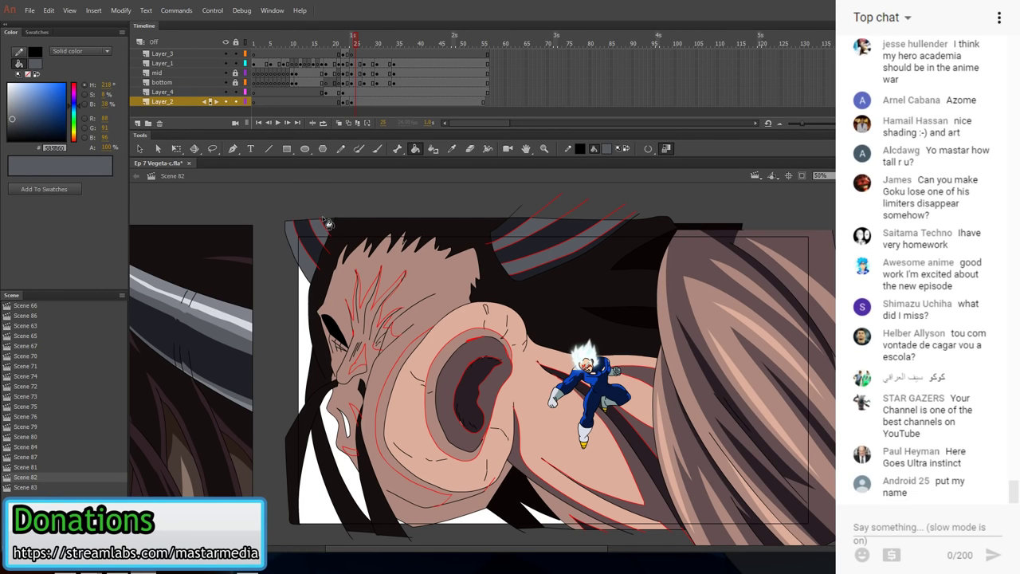
- Sample the light highlight grey from the reference horn and fill the highlight stripe on both horns
{"action": "left_click", "coordinate": [449, 150]}
{"action": "left_click", "coordinate": [221, 311]}
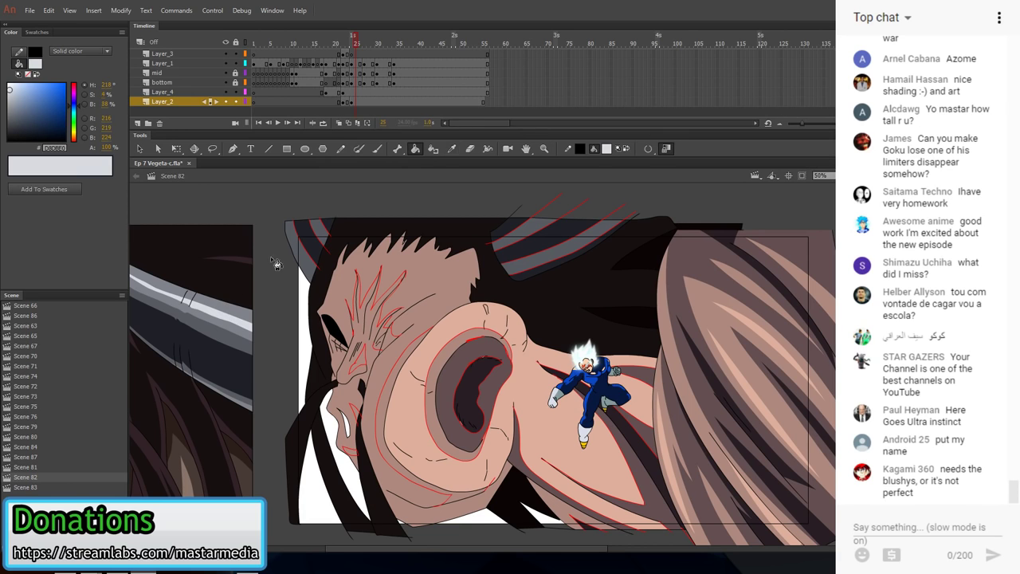
{"action": "left_click", "coordinate": [329, 230]}
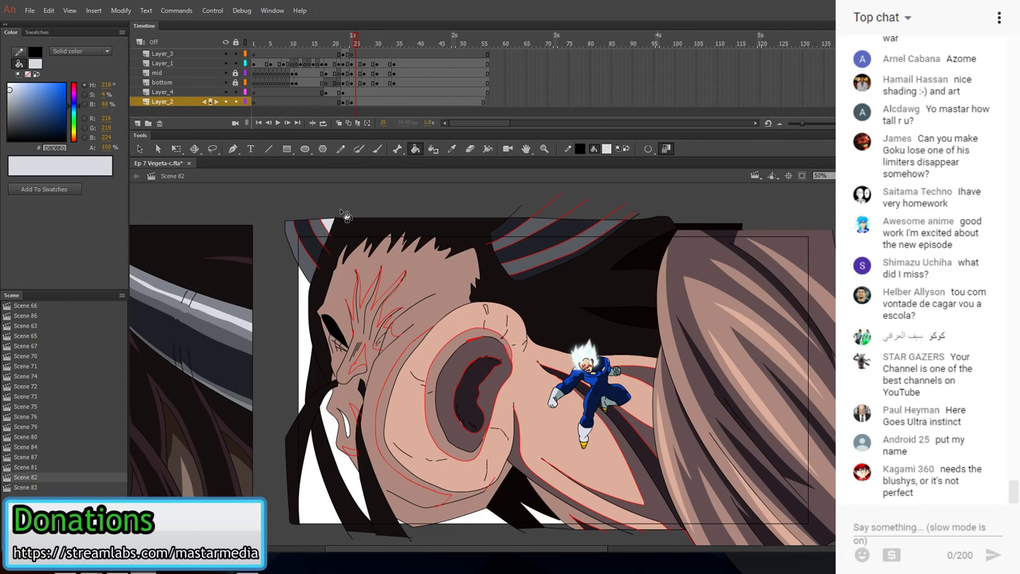
{"action": "left_click", "coordinate": [534, 229]}
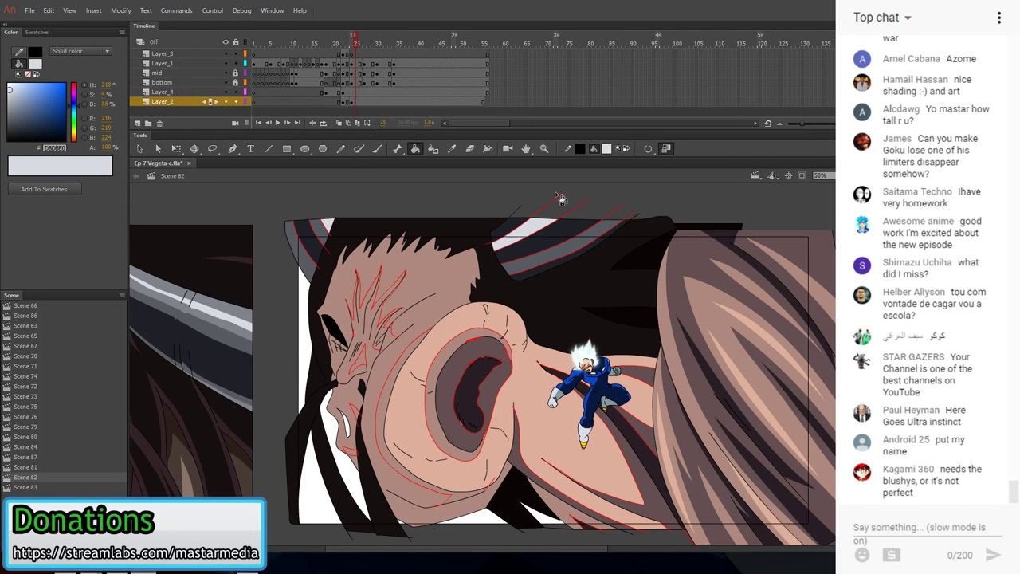
- Sample the dark grey #585B60 from the reference horn and fill the band along the right horn's lower edge
{"action": "left_click", "coordinate": [451, 148]}
{"action": "left_click", "coordinate": [532, 250]}
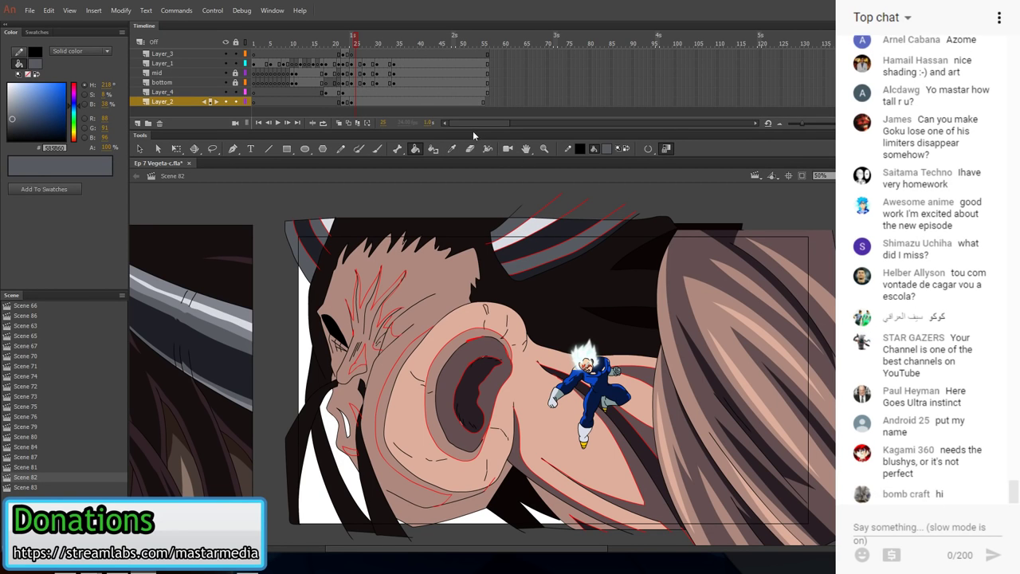
{"action": "left_click", "coordinate": [451, 148]}
{"action": "left_click", "coordinate": [223, 327]}
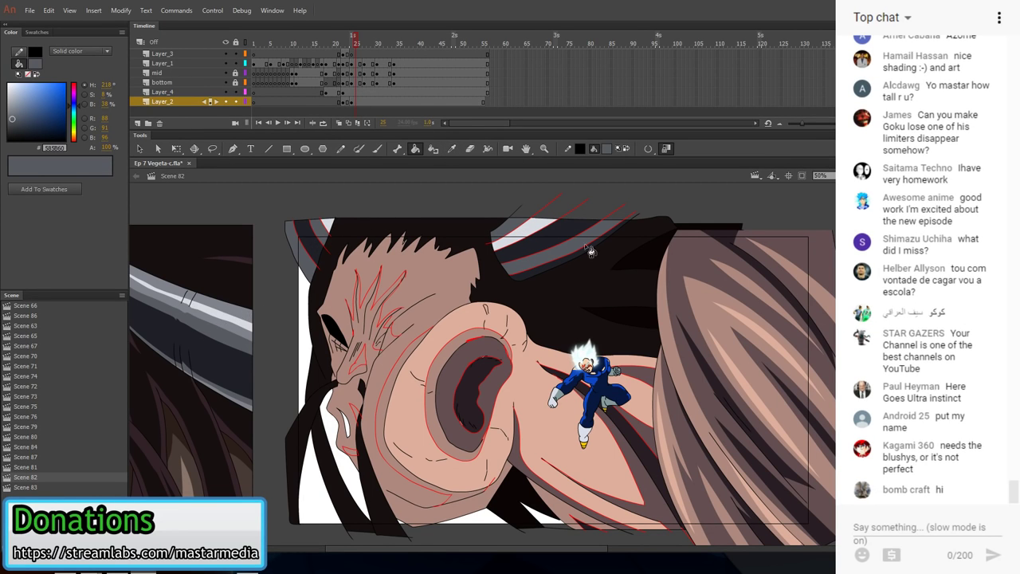
{"action": "left_click", "coordinate": [579, 260]}
- Sample the mid grey with RGB 127, 131, 138 from the reference horn and fill the right horn's lower stripe
{"action": "left_click", "coordinate": [451, 148]}
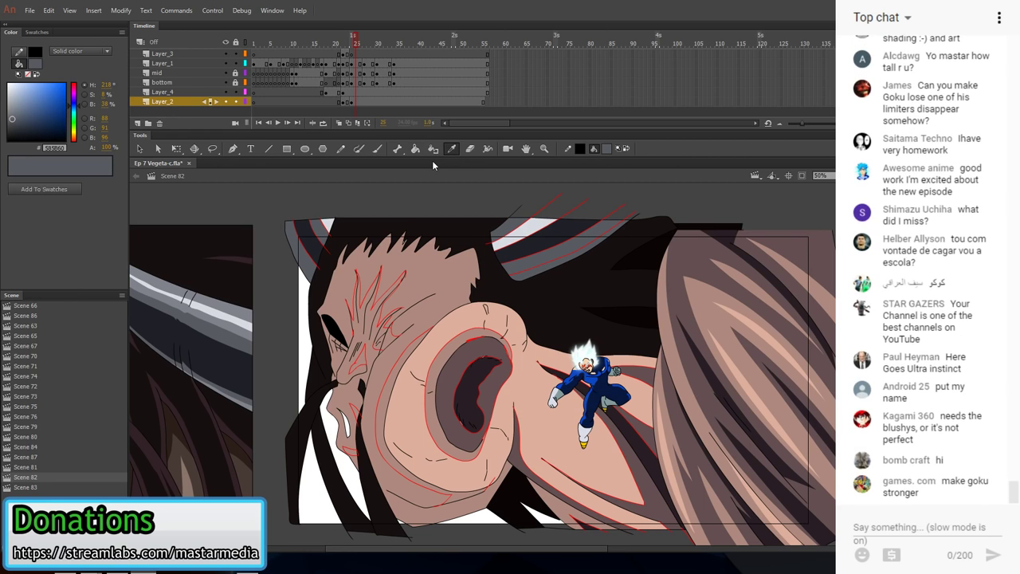
{"action": "left_click", "coordinate": [225, 324]}
{"action": "left_click", "coordinate": [561, 251]}
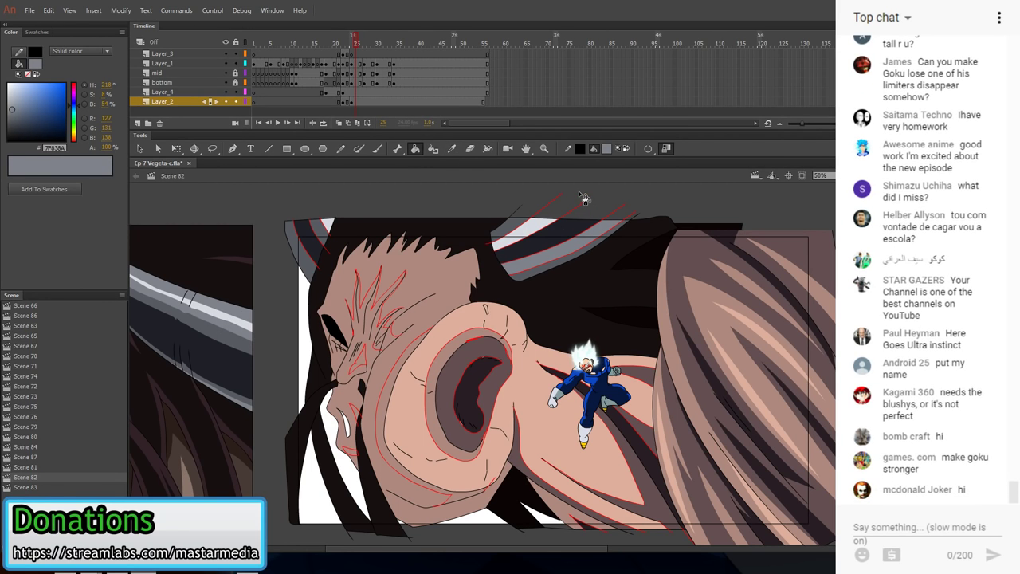
{"action": "left_click", "coordinate": [451, 149]}
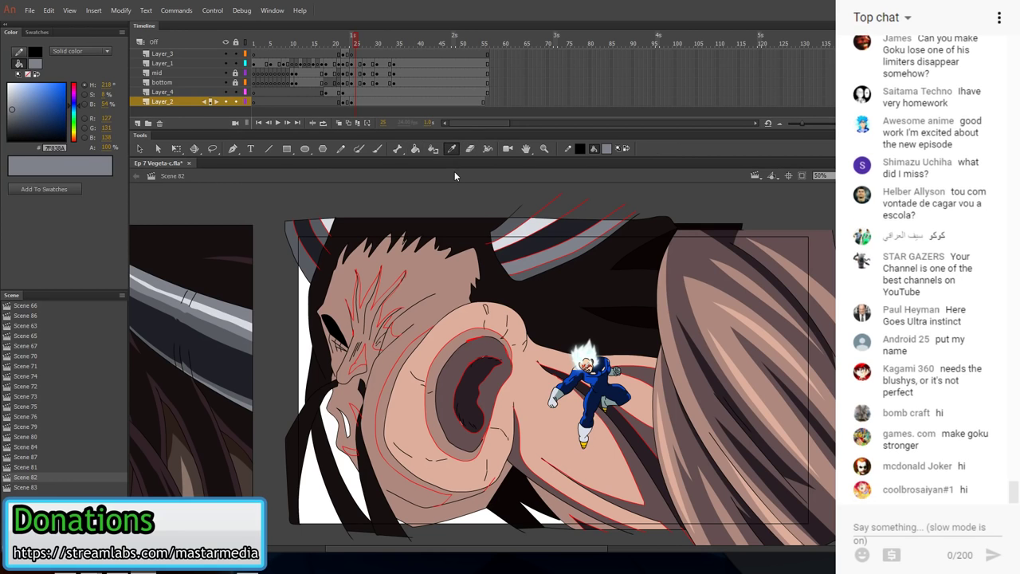
- Sample the shadow brown #644E51 from the dented cheek and fill the shadows around the nose, lips and cheek rim
{"action": "left_click", "coordinate": [469, 351]}
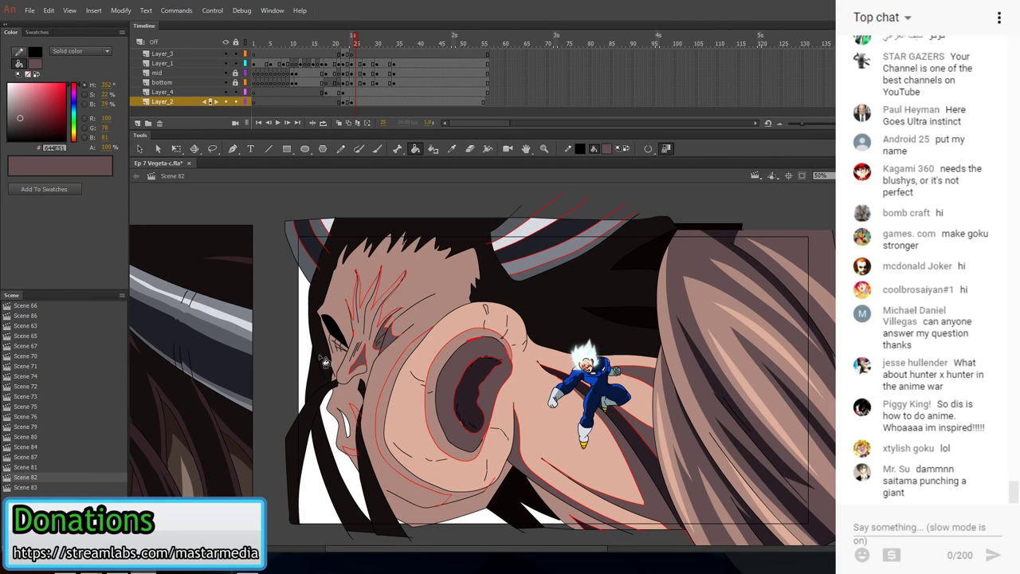
{"action": "left_click", "coordinate": [482, 489]}
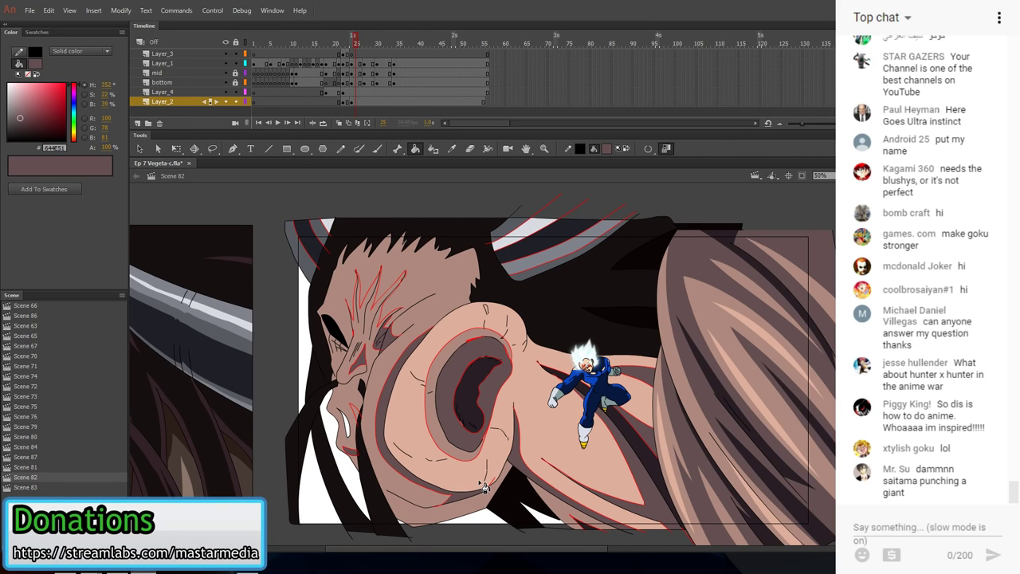
- Outline the dent's outer edge beside the neck in red and fill the neck with mid skin tone #AD897E
{"action": "key", "text": "y"}
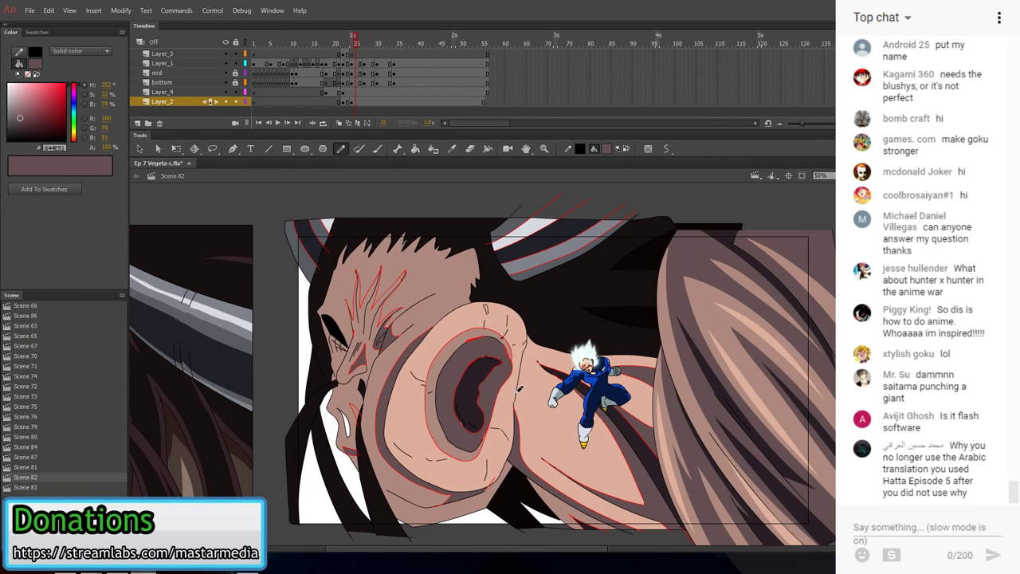
{"action": "left_click", "coordinate": [579, 148]}
{"action": "left_click", "coordinate": [590, 229]}
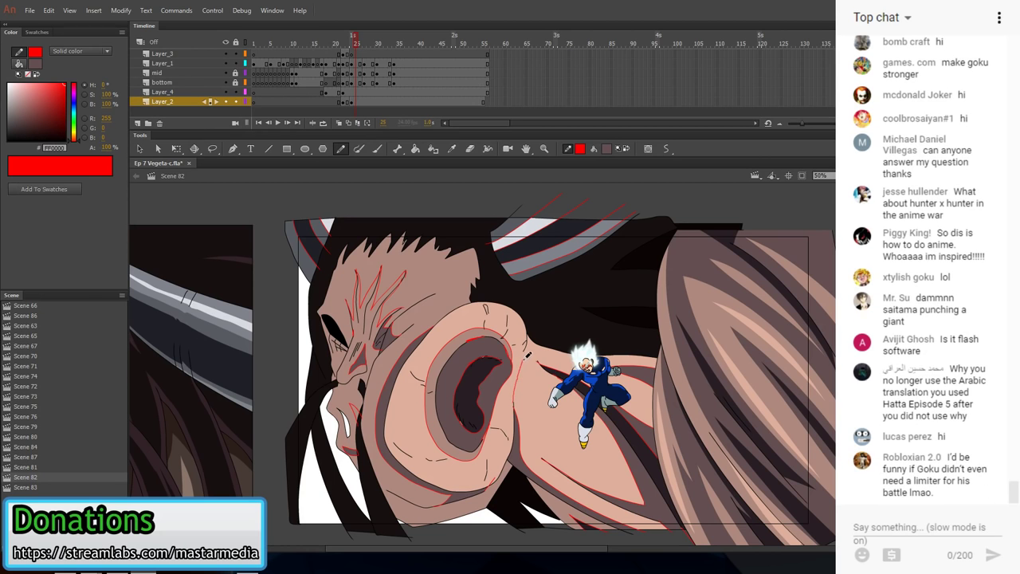
{"action": "left_click", "coordinate": [451, 148]}
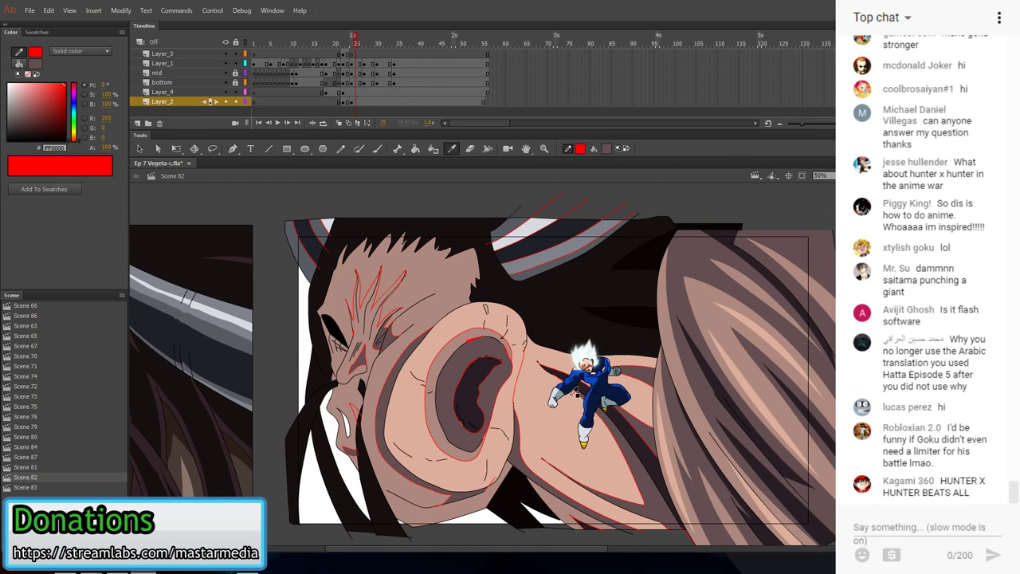
{"action": "left_click", "coordinate": [569, 505]}
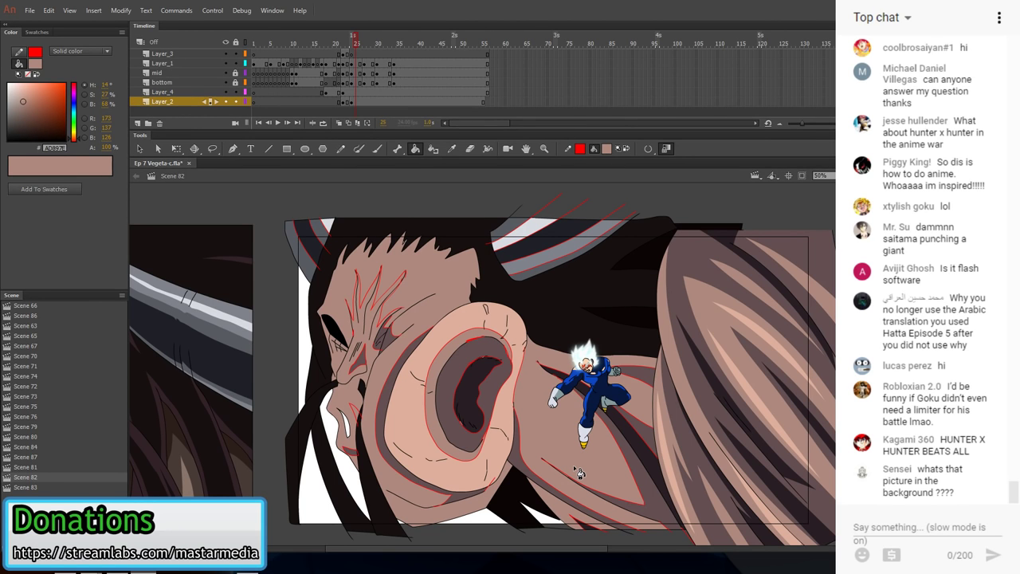
- Outline the crease beside the nose and fill its darkest part with #271E23 sampled from the dent's centre
{"action": "key", "text": "shift+y"}
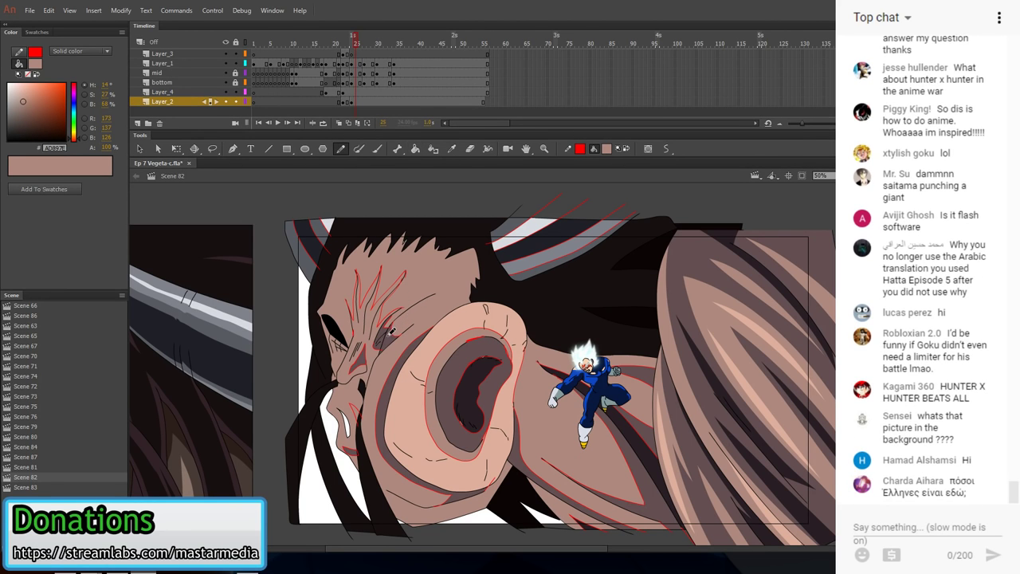
{"action": "left_click", "coordinate": [452, 149]}
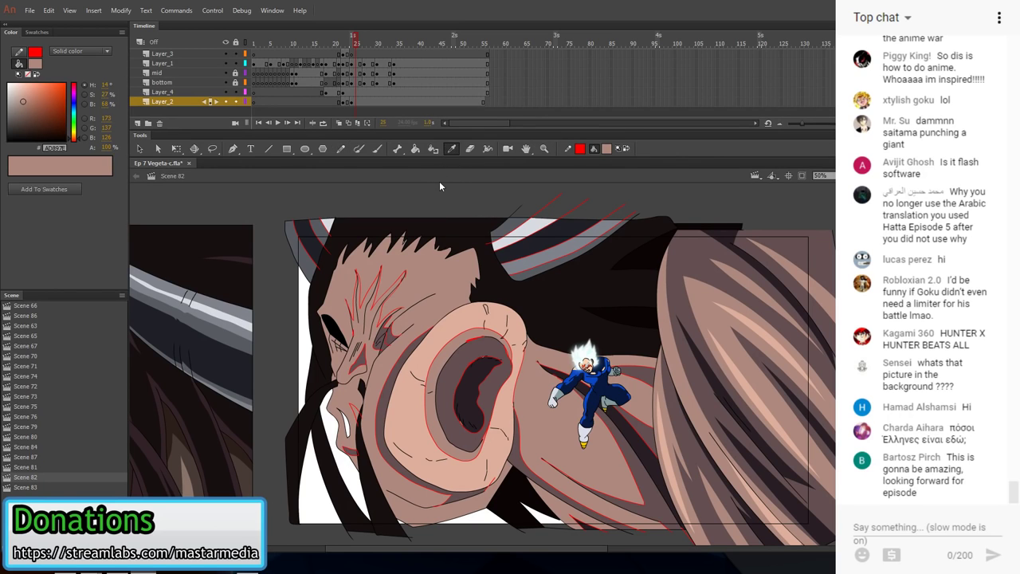
{"action": "left_click", "coordinate": [467, 382]}
{"action": "left_click", "coordinate": [387, 346]}
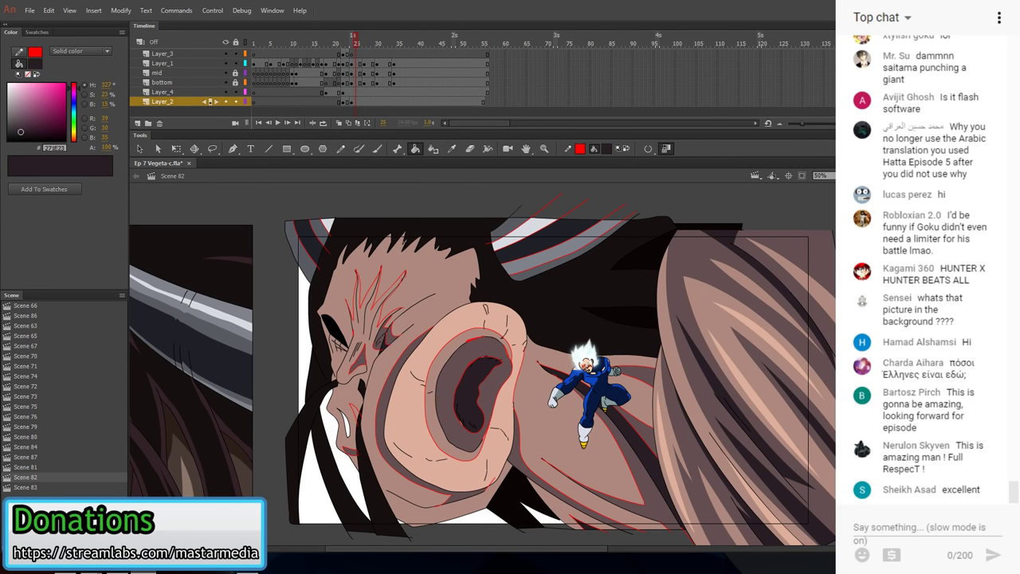
- Outline the forehead wrinkle shadows at 100% zoom and fill them with shadow brown #644E51 sampled from the dent
{"action": "left_click", "coordinate": [832, 175]}
{"action": "left_click", "coordinate": [825, 247]}
{"action": "left_click_drag", "start_coordinate": [416, 316], "coordinate": [531, 344]}
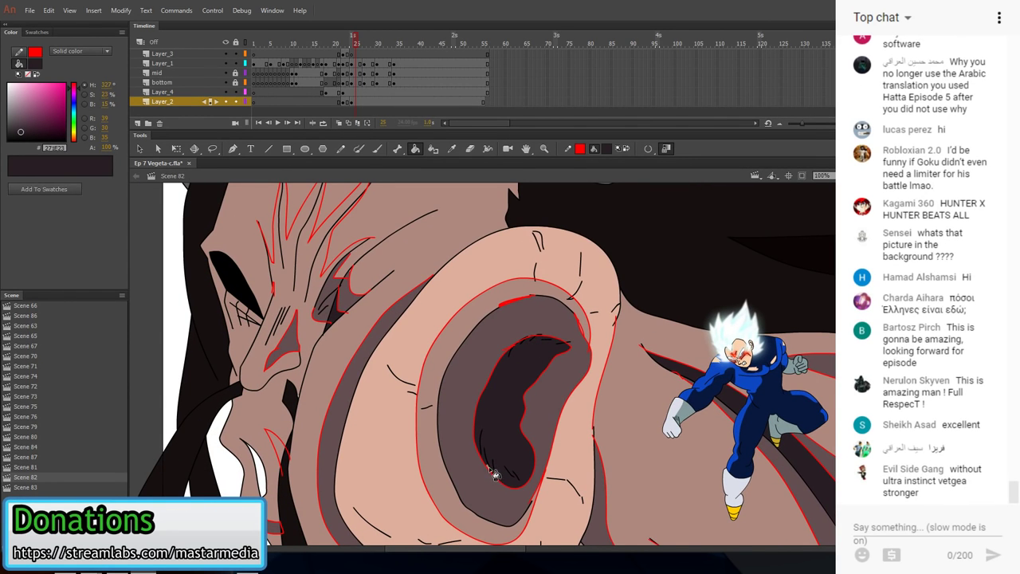
{"action": "left_click_drag", "start_coordinate": [495, 389], "coordinate": [503, 466]}
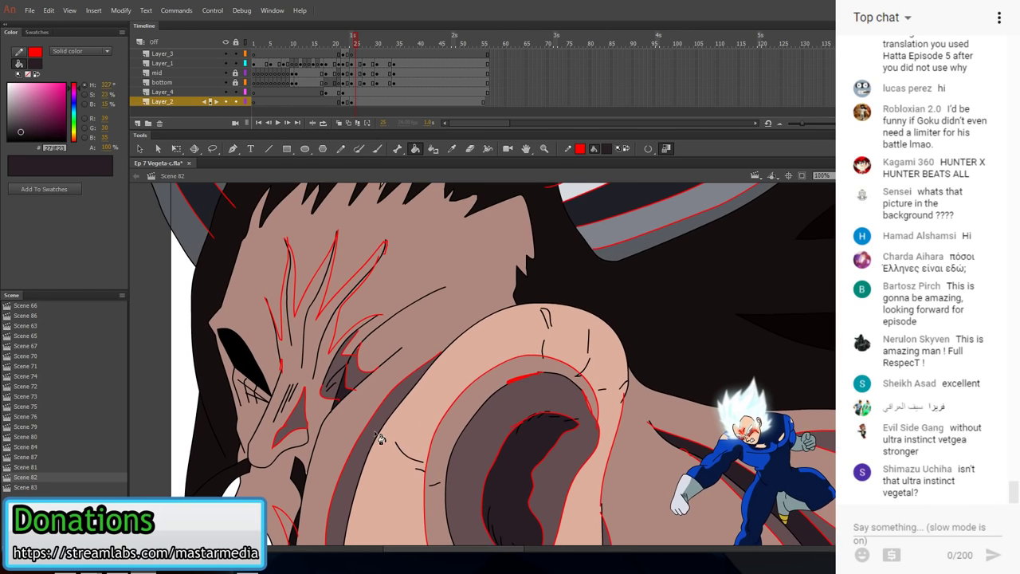
{"action": "key", "text": "shift+y"}
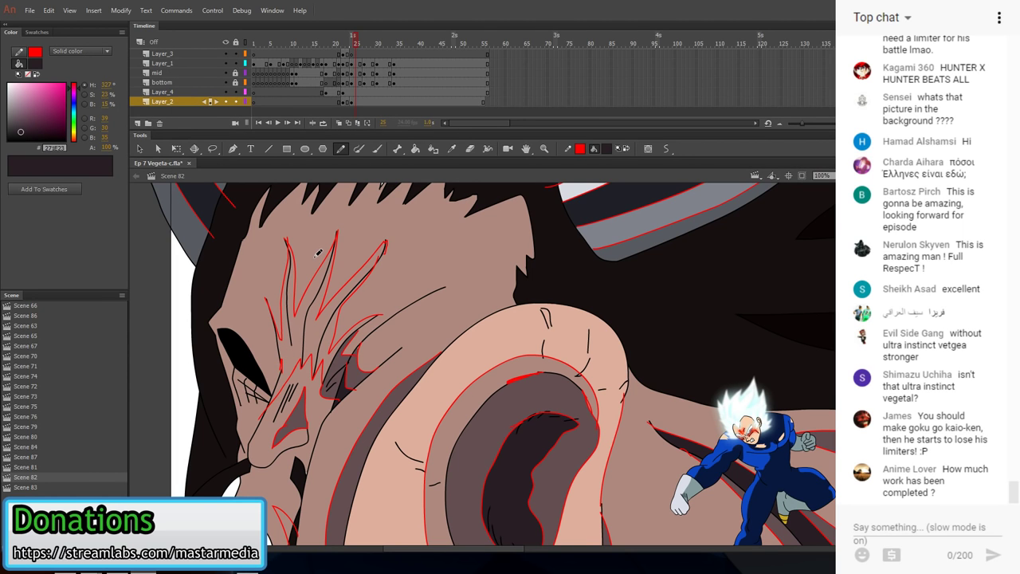
{"action": "left_click", "coordinate": [452, 148]}
{"action": "left_click", "coordinate": [521, 406]}
{"action": "left_click", "coordinate": [344, 320]}
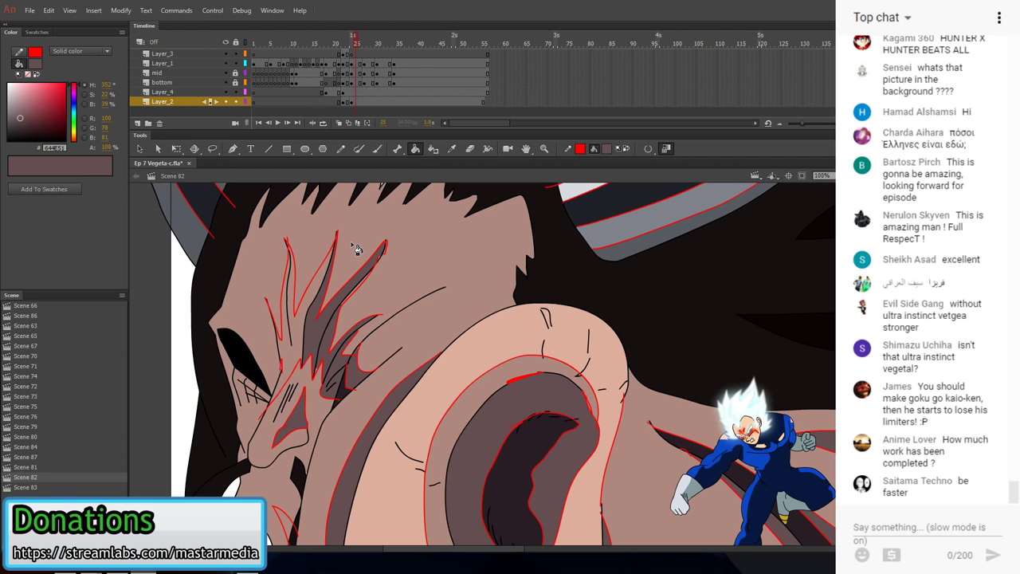
- Undo the wrinkle fills, adjust the Paint Bucket's gap option and refill all the forehead wrinkle shadows with #644E51
{"action": "key", "text": "ctrl+z"}
{"action": "key", "text": "ctrl+z"}
{"action": "left_click", "coordinate": [651, 150]}
{"action": "left_click", "coordinate": [659, 164]}
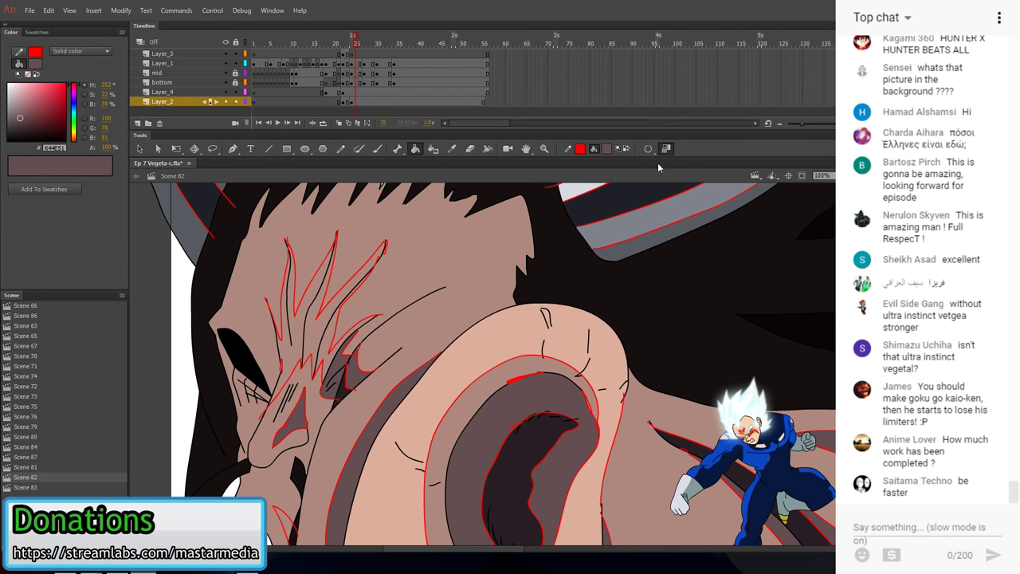
{"action": "left_click", "coordinate": [343, 344]}
{"action": "left_click", "coordinate": [321, 338]}
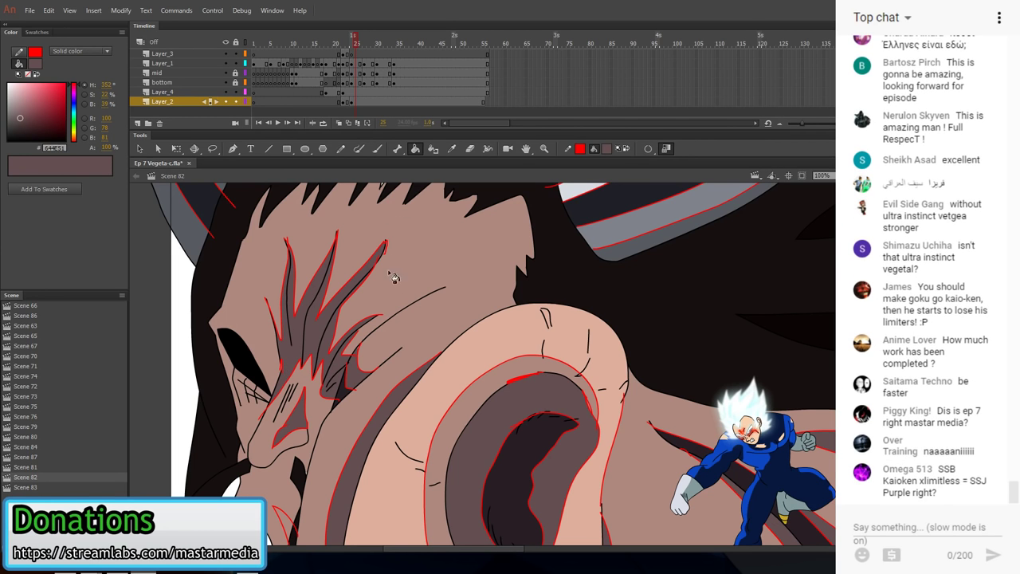
- Sample the mid skin tone #AD897E from the cheek beside the nose as the fill colour
{"action": "scroll", "coordinate": [395, 277], "scroll_direction": "down", "scroll_amount": 4}
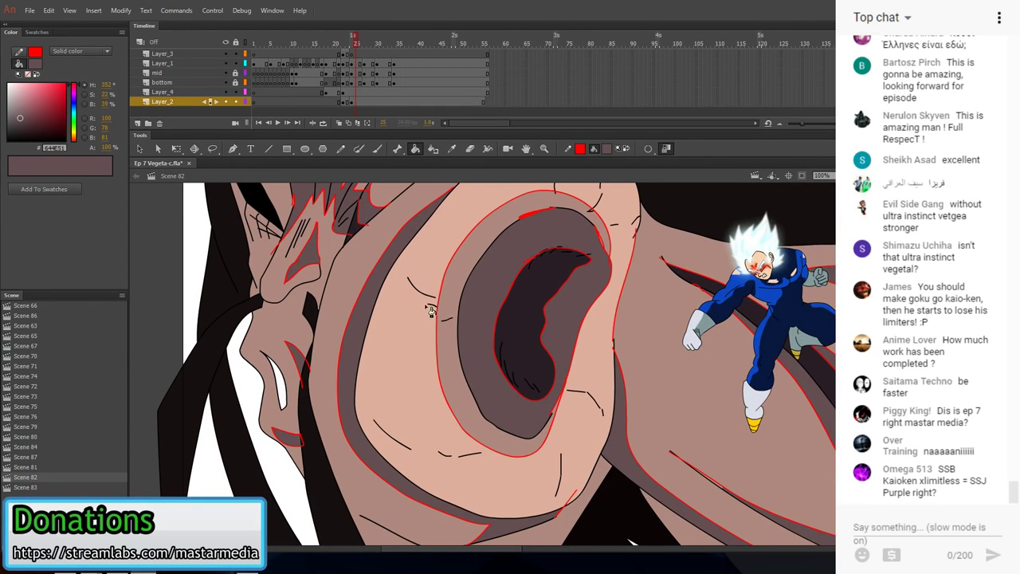
{"action": "left_click", "coordinate": [451, 149]}
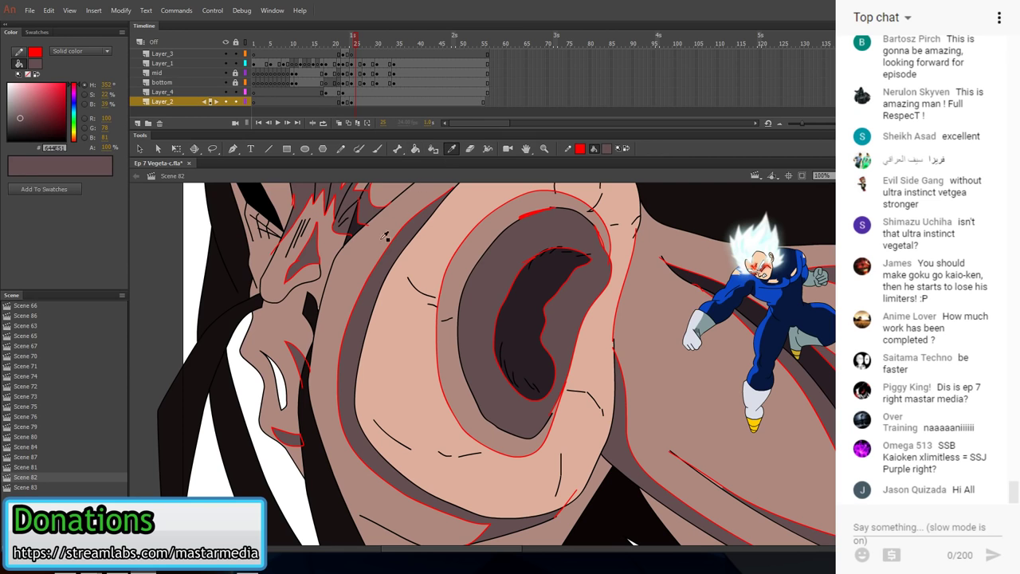
{"action": "left_click", "coordinate": [326, 316]}
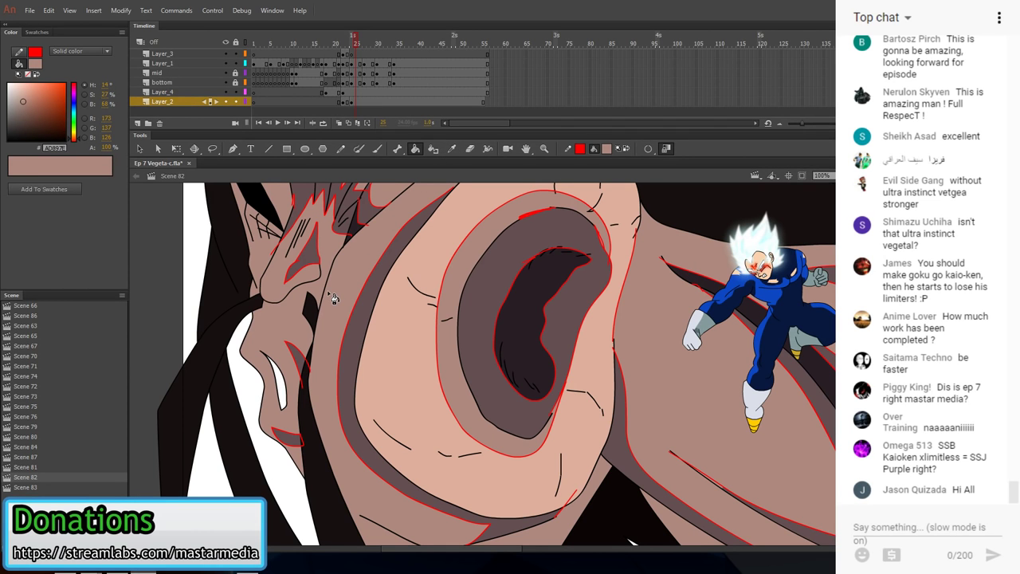
{"action": "left_click_drag", "start_coordinate": [612, 372], "coordinate": [551, 427]}
- Link the red guide lines across the face and neck with scribbled pencil strokes and delete them together
{"action": "left_click", "coordinate": [834, 175]}
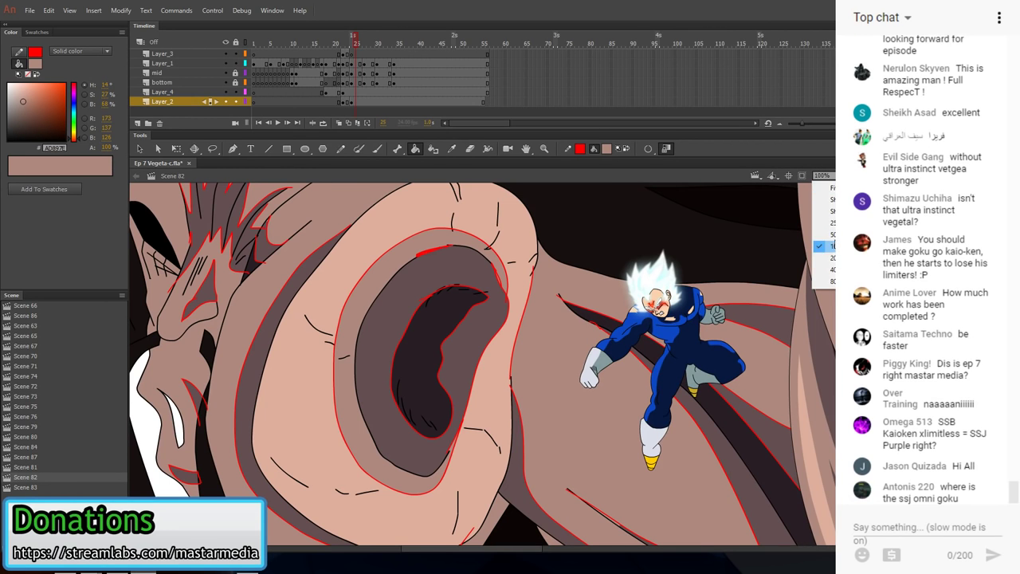
{"action": "left_click", "coordinate": [825, 234]}
{"action": "left_click_drag", "start_coordinate": [549, 298], "coordinate": [513, 298]}
{"action": "key", "text": "shift+y"}
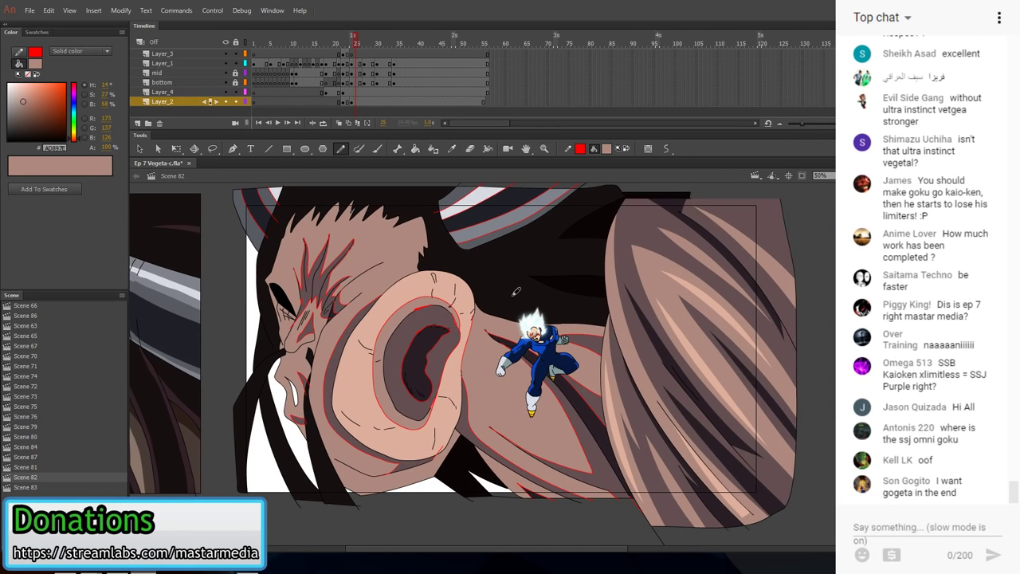
{"action": "mouse_move", "coordinate": [595, 315]}
{"action": "left_mouse_down"}
{"action": "mouse_move", "coordinate": [578, 402]}
{"action": "mouse_move", "coordinate": [572, 305]}
{"action": "mouse_move", "coordinate": [384, 500]}
{"action": "mouse_move", "coordinate": [414, 462]}
{"action": "mouse_move", "coordinate": [343, 374]}
{"action": "mouse_move", "coordinate": [383, 331]}
{"action": "mouse_move", "coordinate": [319, 313]}
{"action": "mouse_move", "coordinate": [342, 262]}
{"action": "mouse_move", "coordinate": [286, 375]}
{"action": "mouse_move", "coordinate": [325, 398]}
{"action": "mouse_move", "coordinate": [368, 341]}
{"action": "left_mouse_up"}
{"action": "key", "text": "v"}
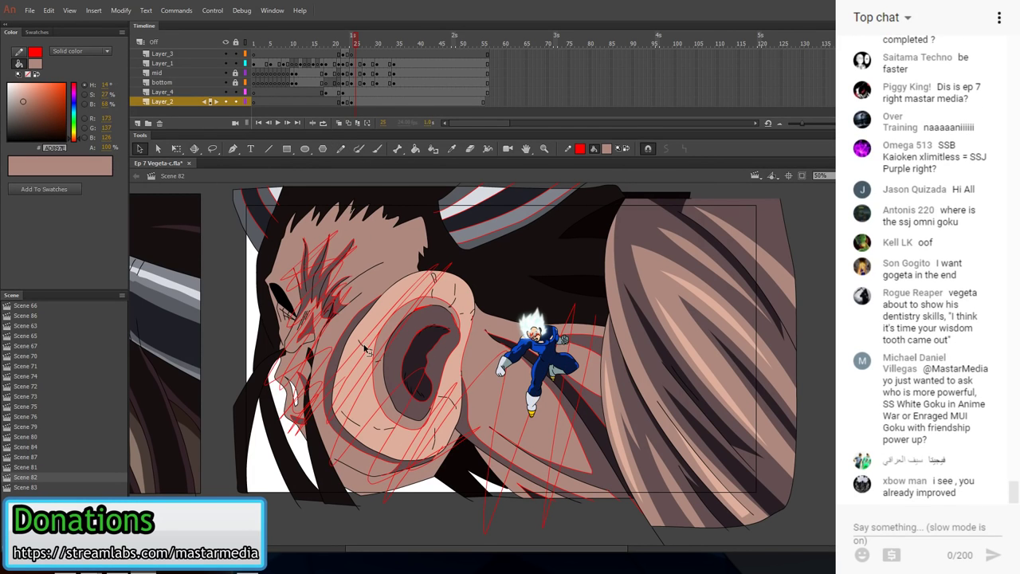
{"action": "key", "text": "ctrl+a"}
{"action": "key", "text": "Delete"}
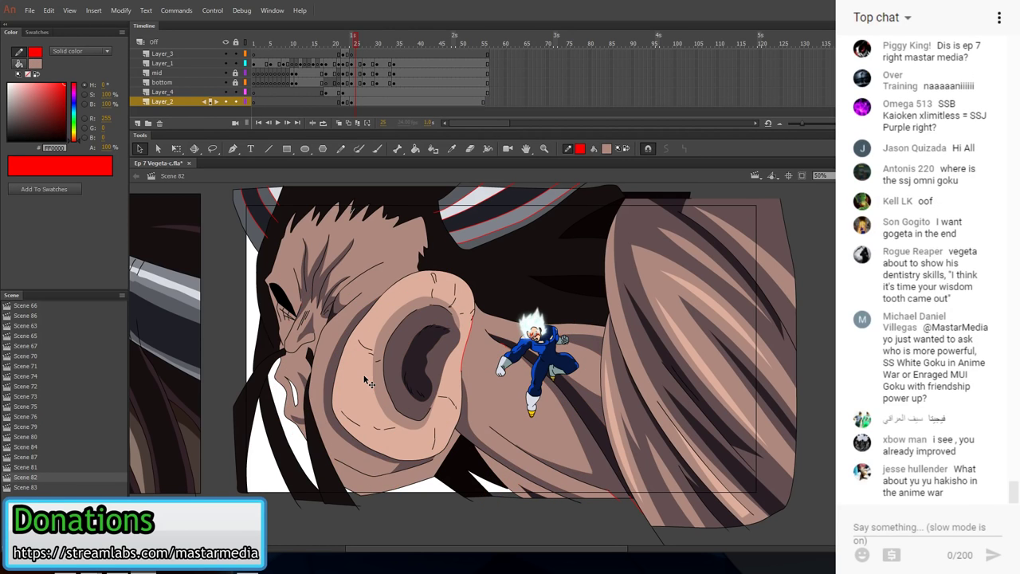
- Link the leftover red guide line along the dent's outer edge with a pencil stroke and delete it
{"action": "key", "text": "y"}
{"action": "mouse_move", "coordinate": [455, 346]}
{"action": "left_mouse_down"}
{"action": "mouse_move", "coordinate": [513, 319]}
{"action": "mouse_move", "coordinate": [498, 341]}
{"action": "left_mouse_up"}
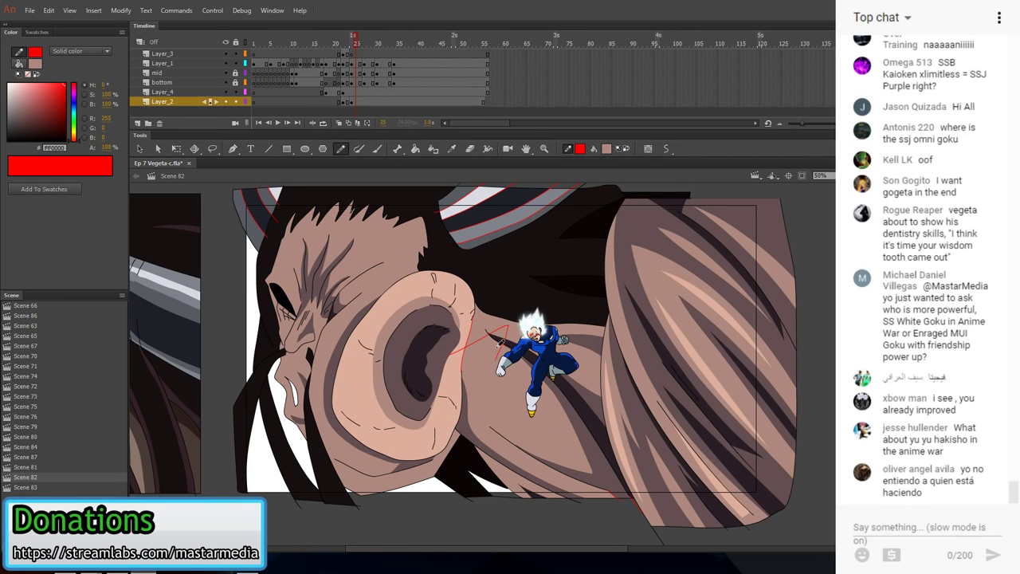
{"action": "key", "text": "v"}
{"action": "key", "text": "ctrl+a"}
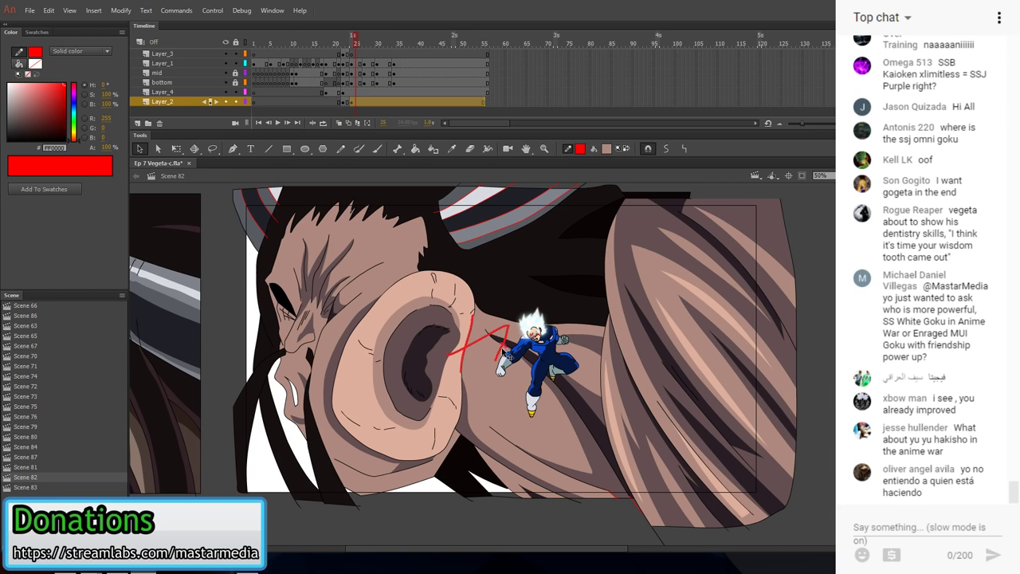
{"action": "key", "text": "Delete"}
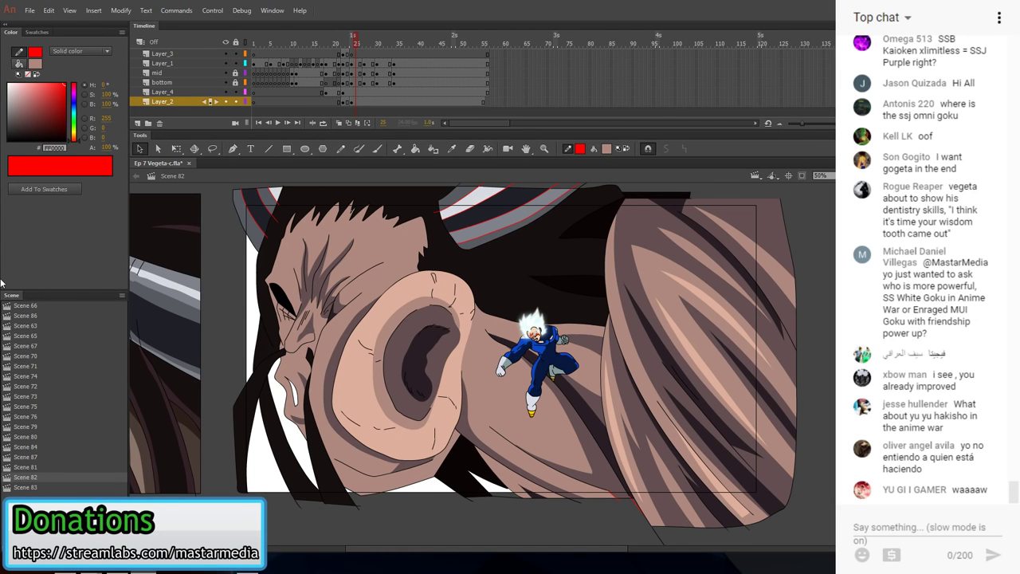
- Cross the red guide lines on both horns with connecting strokes and delete them
{"action": "key", "text": "y"}
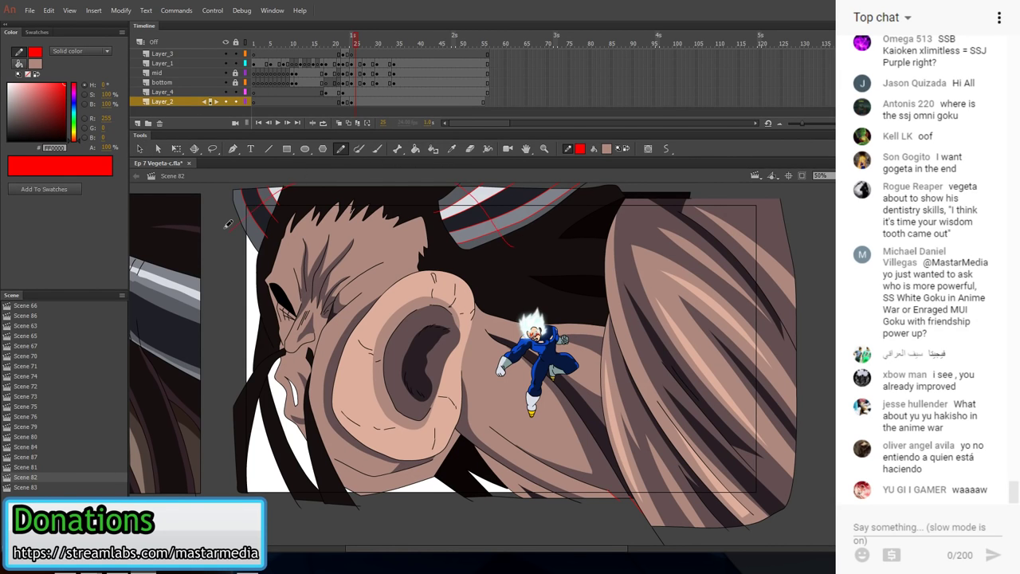
{"action": "key", "text": "v"}
{"action": "double_click", "coordinate": [235, 230]}
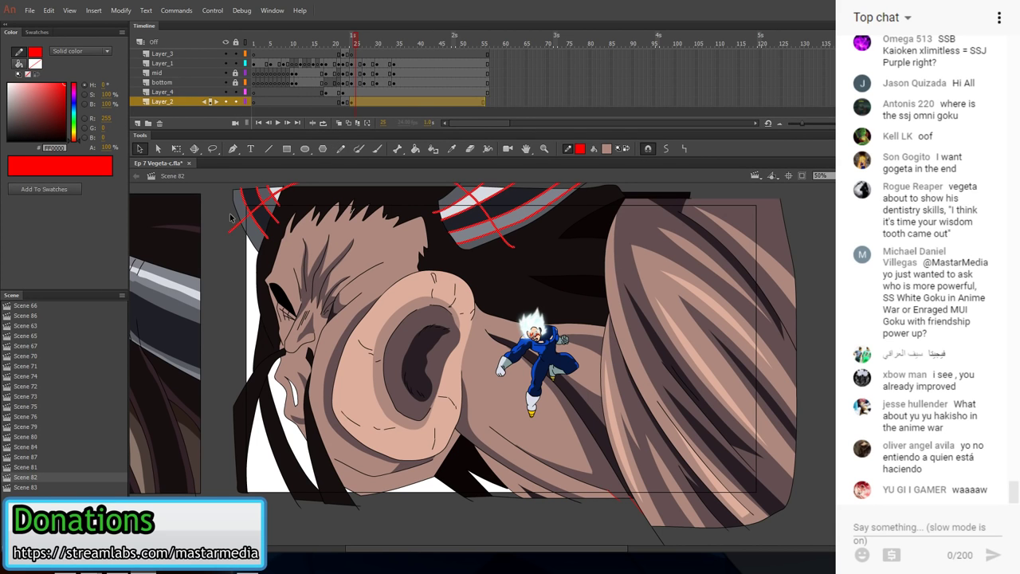
{"action": "key", "text": "Delete"}
- Go to frame 23 of Layer_2 and outline a crescent-shaped highlight in red around the cheek dent's inner side
{"action": "key", "text": "y"}
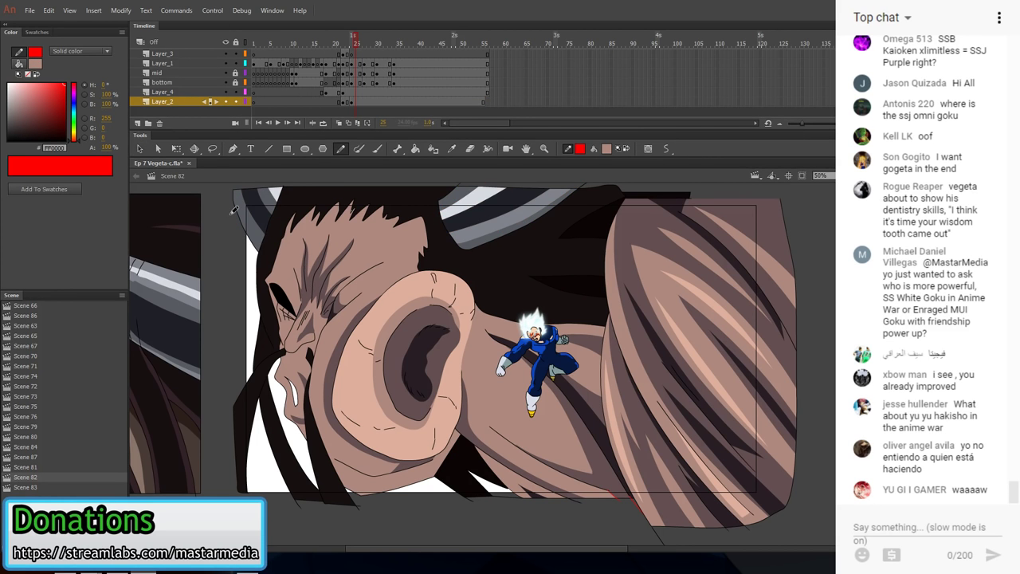
{"action": "left_click", "coordinate": [348, 100]}
{"action": "key", "text": "v"}
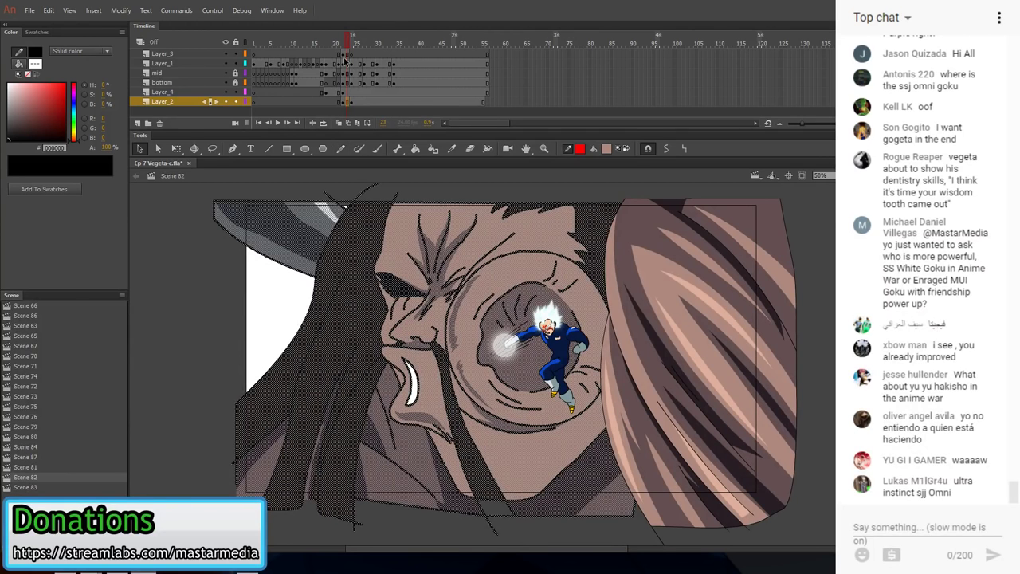
{"action": "left_click", "coordinate": [182, 284]}
{"action": "key", "text": "y"}
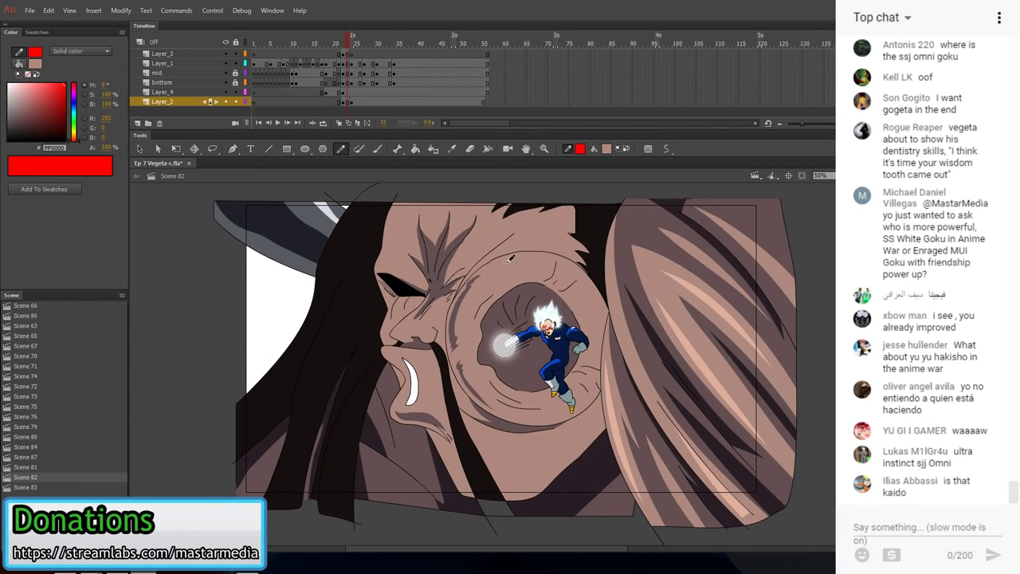
{"action": "left_click_drag", "start_coordinate": [493, 263], "coordinate": [467, 299]}
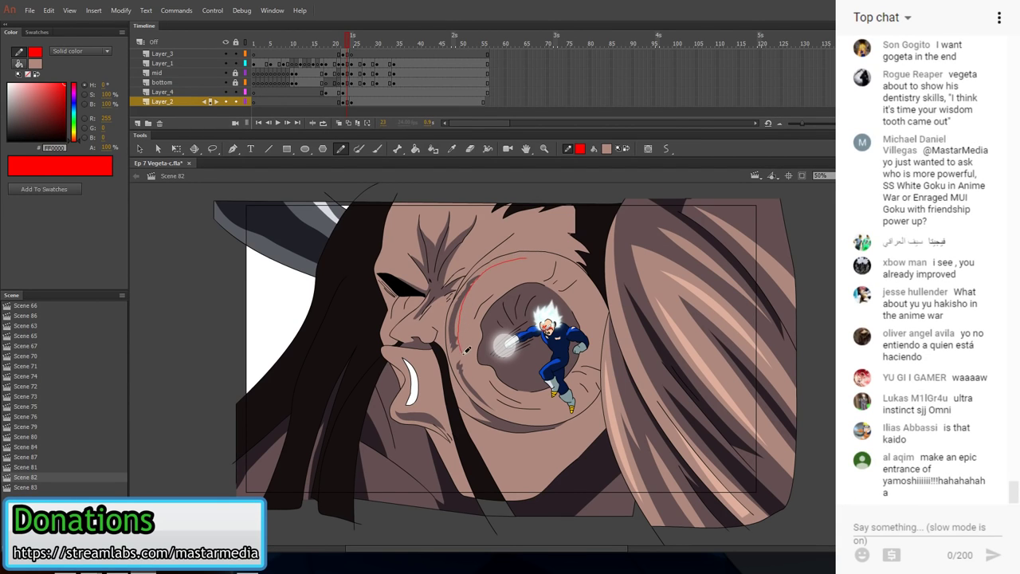
{"action": "mouse_move", "coordinate": [494, 392]}
{"action": "left_mouse_down"}
{"action": "mouse_move", "coordinate": [547, 409]}
{"action": "mouse_move", "coordinate": [587, 379]}
{"action": "mouse_move", "coordinate": [534, 396]}
{"action": "mouse_move", "coordinate": [486, 372]}
{"action": "left_mouse_up"}
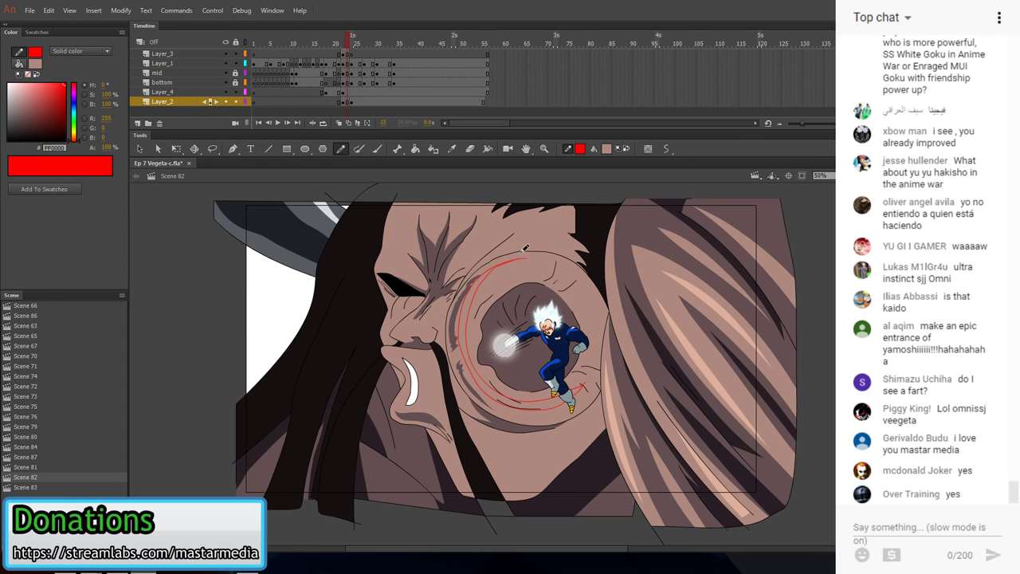
- Fill the crescent highlight with light skin tone #DEAE9C, and outline and fill a second thin highlight along the dent's opposite rim
{"action": "key", "text": "i"}
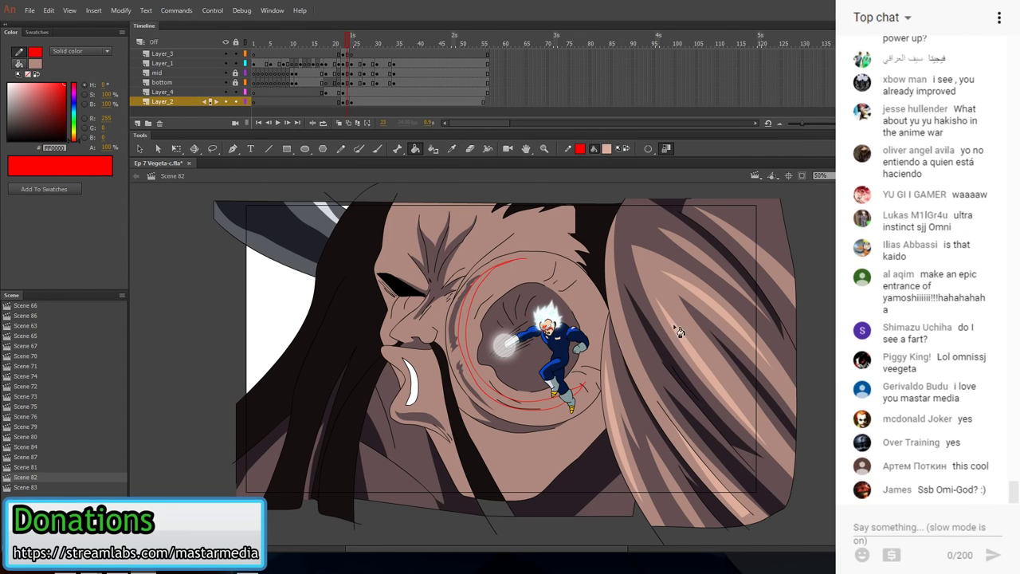
{"action": "left_click", "coordinate": [675, 321]}
{"action": "left_click", "coordinate": [471, 354]}
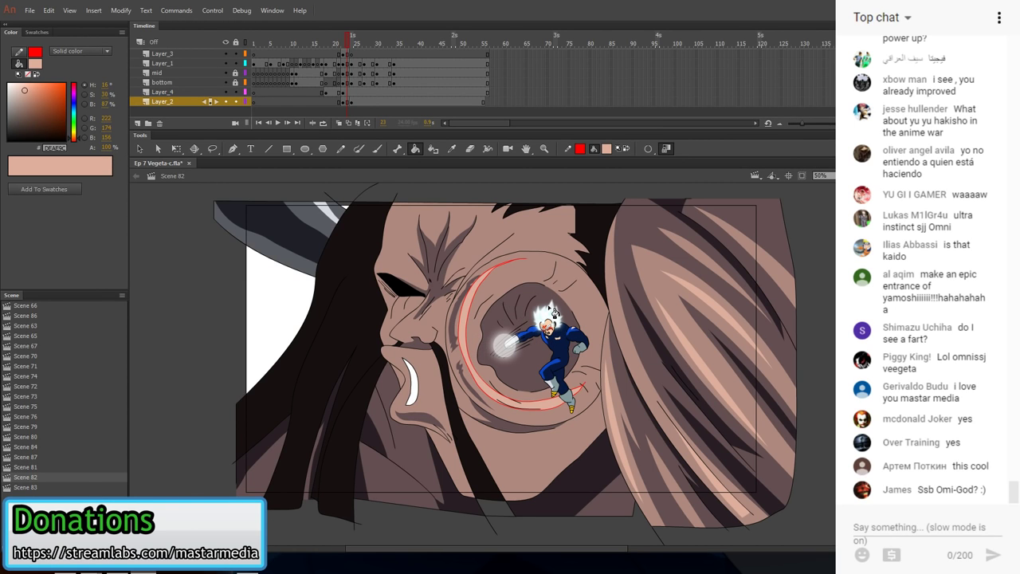
{"action": "key", "text": "shift+y"}
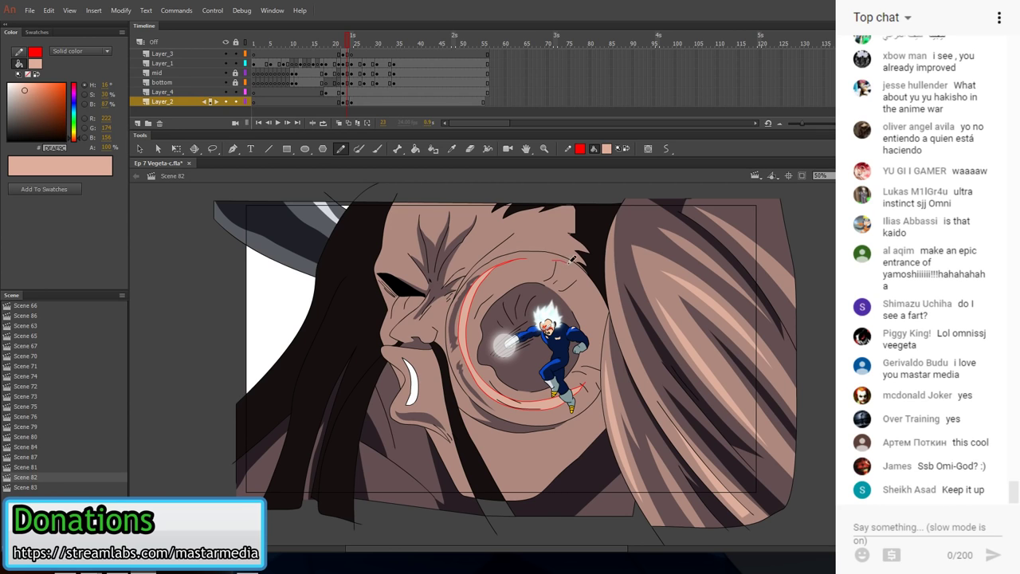
{"action": "mouse_move", "coordinate": [570, 260]}
{"action": "left_mouse_down"}
{"action": "mouse_move", "coordinate": [590, 282]}
{"action": "mouse_move", "coordinate": [609, 316]}
{"action": "left_mouse_up"}
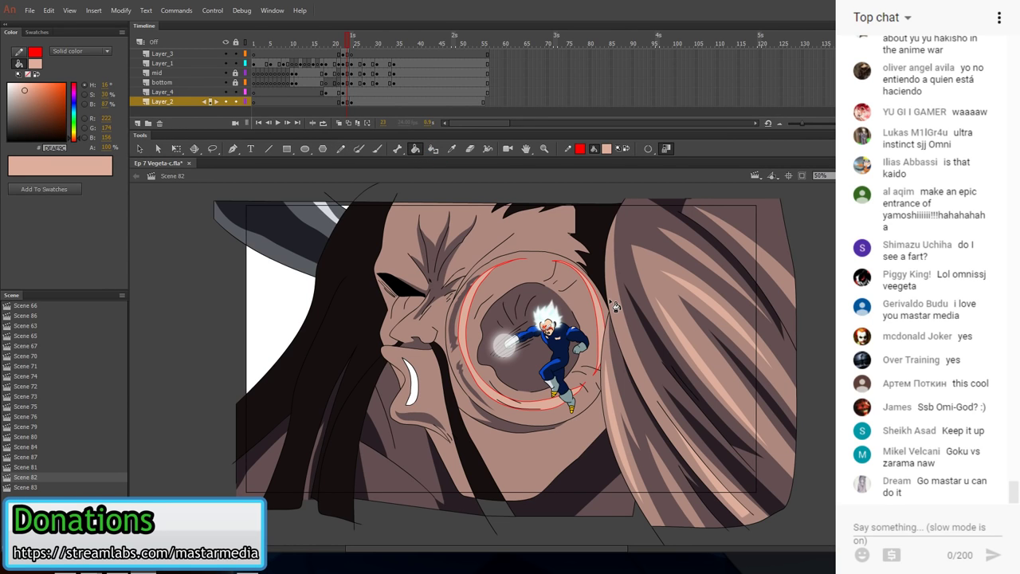
- Link the red highlight outlines around the dent with a pencil stroke and delete them together
{"action": "left_click_drag", "start_coordinate": [608, 275], "coordinate": [471, 443]}
{"action": "key", "text": "v"}
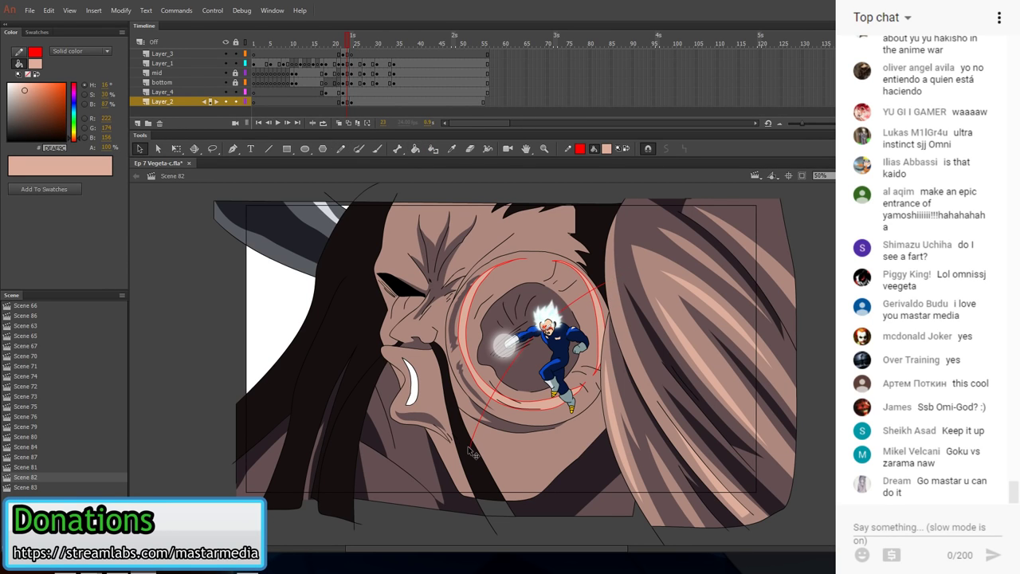
{"action": "double_click", "coordinate": [480, 427]}
{"action": "key", "text": "Delete"}
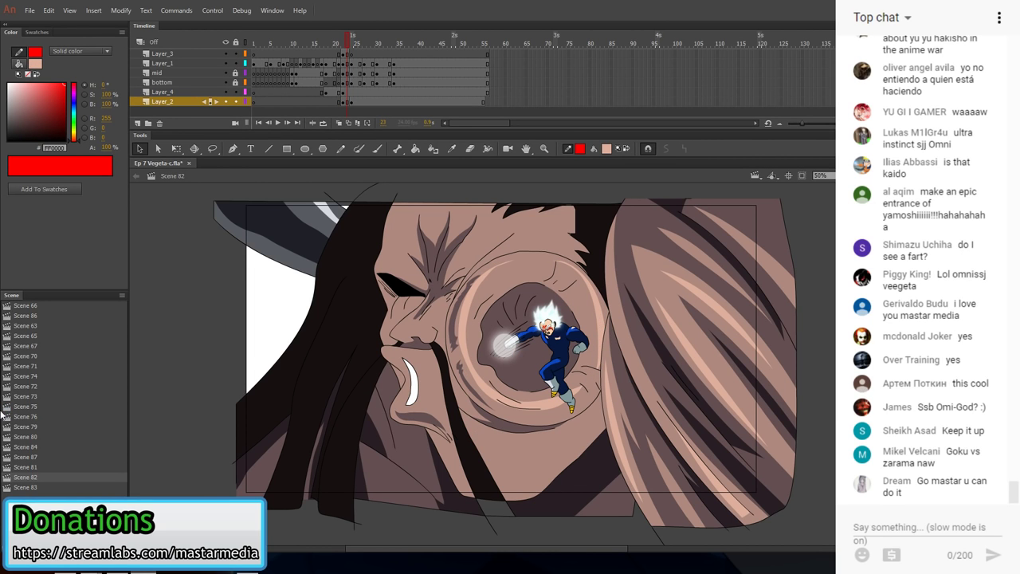
- Flip back and forth between frames 23 and 24 to compare the dent's shading and the motion between the drawings
{"action": "key", "text": "period"}
{"action": "key", "text": "comma"}
{"action": "key", "text": "comma"}
{"action": "key", "text": "period"}
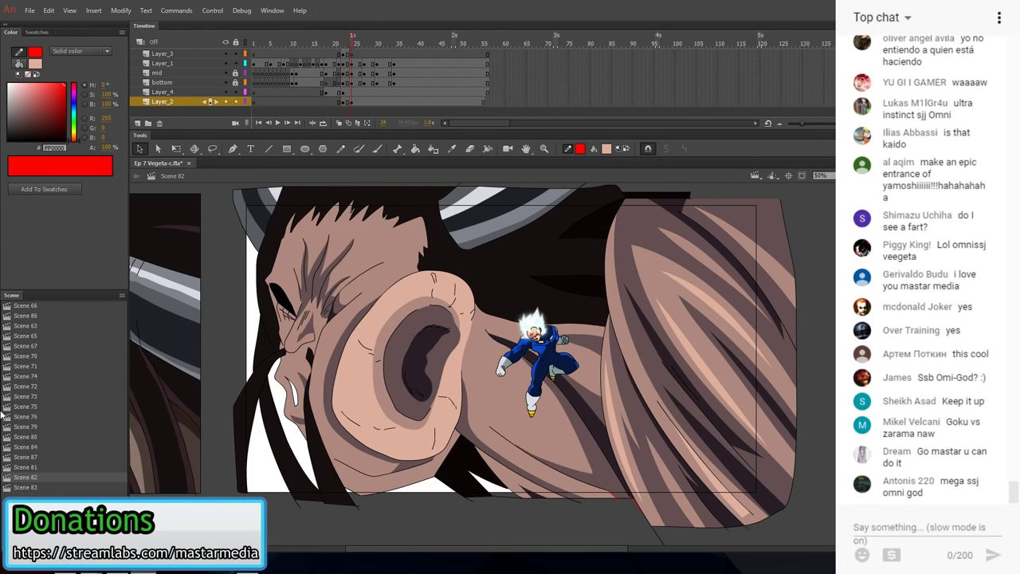
{"action": "key", "text": "comma"}
{"action": "key", "text": "period"}
{"action": "key", "text": "comma"}
{"action": "key", "text": "period"}
{"action": "key", "text": "comma"}
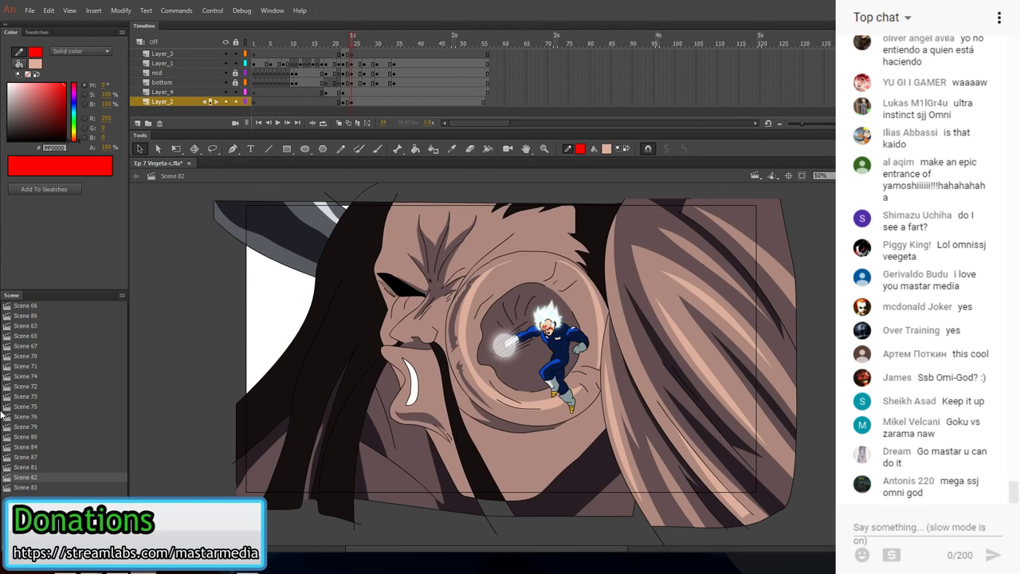
{"action": "key", "text": "period"}
{"action": "key", "text": "comma"}
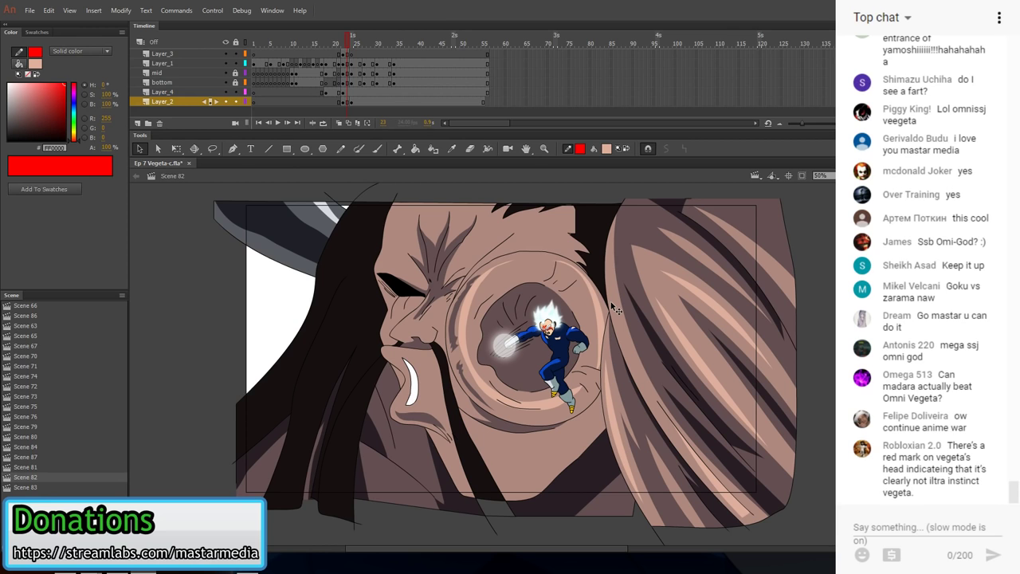
- Save the animation file
{"action": "left_click", "coordinate": [29, 10]}
{"action": "left_click", "coordinate": [46, 113]}
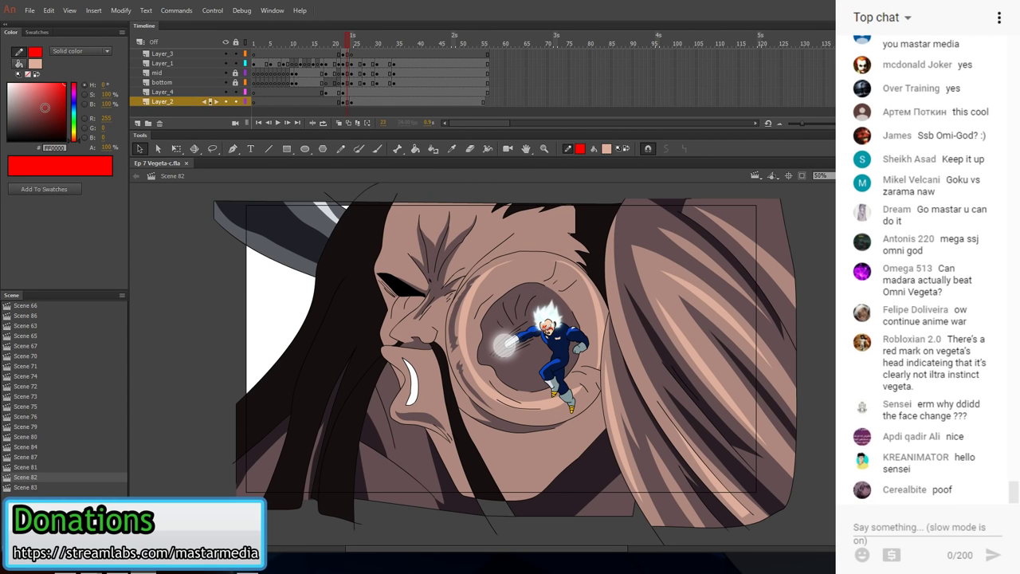
- Insert a blank keyframe at frame 24 of Layer_4, the layer holding the large foreground arm
{"action": "left_click", "coordinate": [353, 102]}
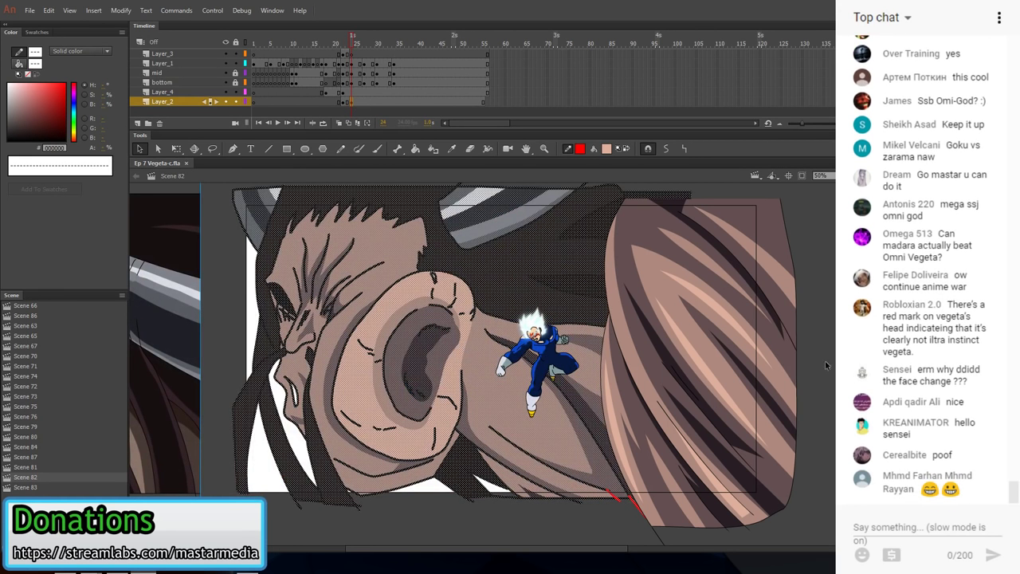
{"action": "left_click", "coordinate": [781, 389]}
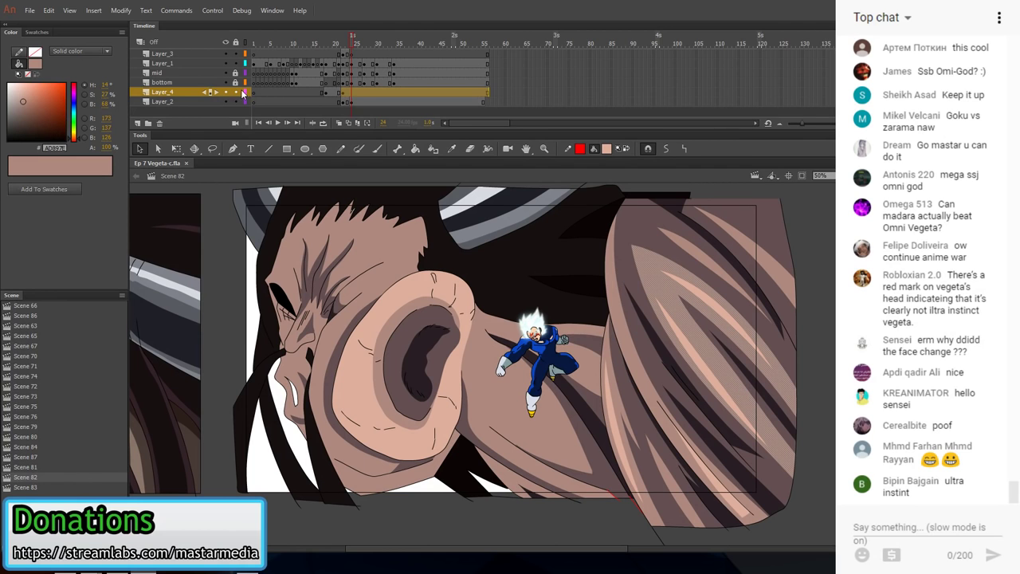
{"action": "right_click", "coordinate": [353, 94]}
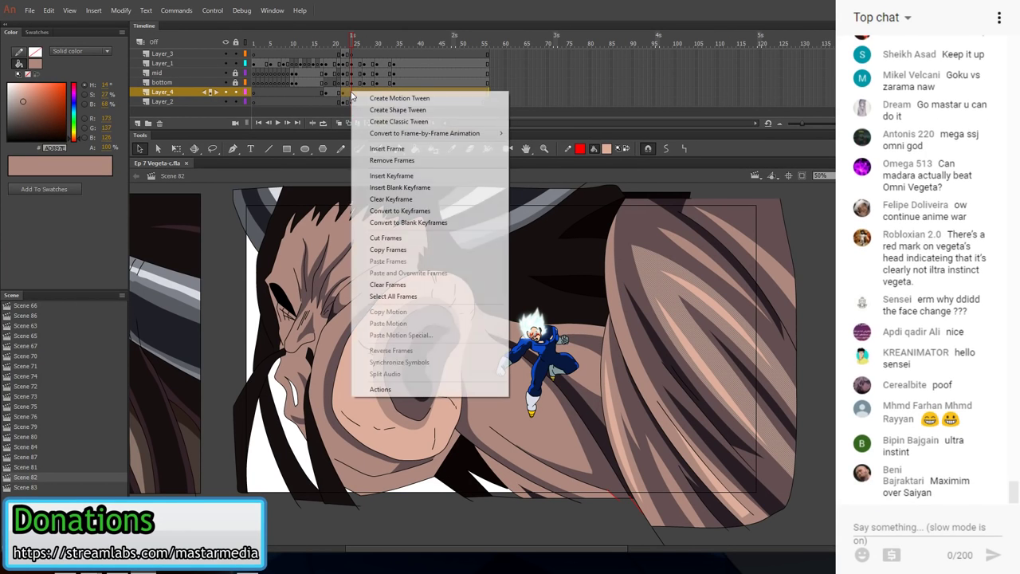
{"action": "left_click", "coordinate": [404, 187]}
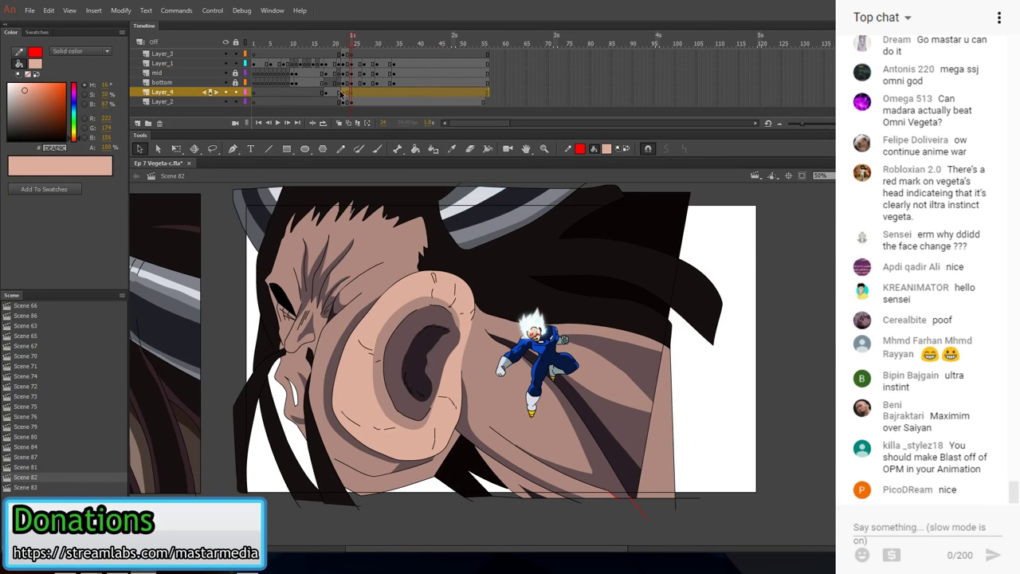
- Copy the arm from frame 22 of Layer_4, paste it in place on frame 24 and shift it right, away from the face
{"action": "left_click", "coordinate": [49, 11]}
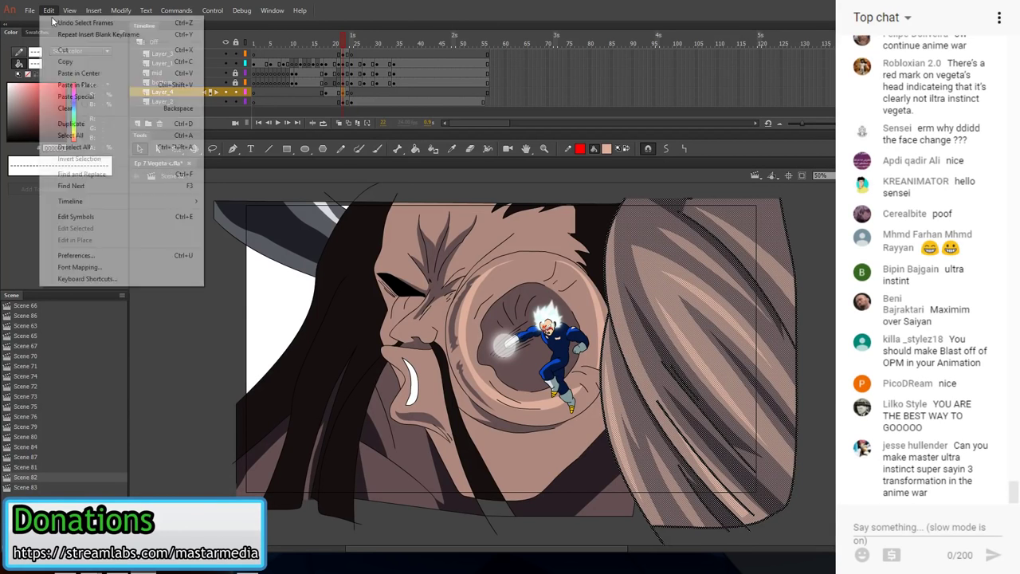
{"action": "left_click", "coordinate": [67, 61]}
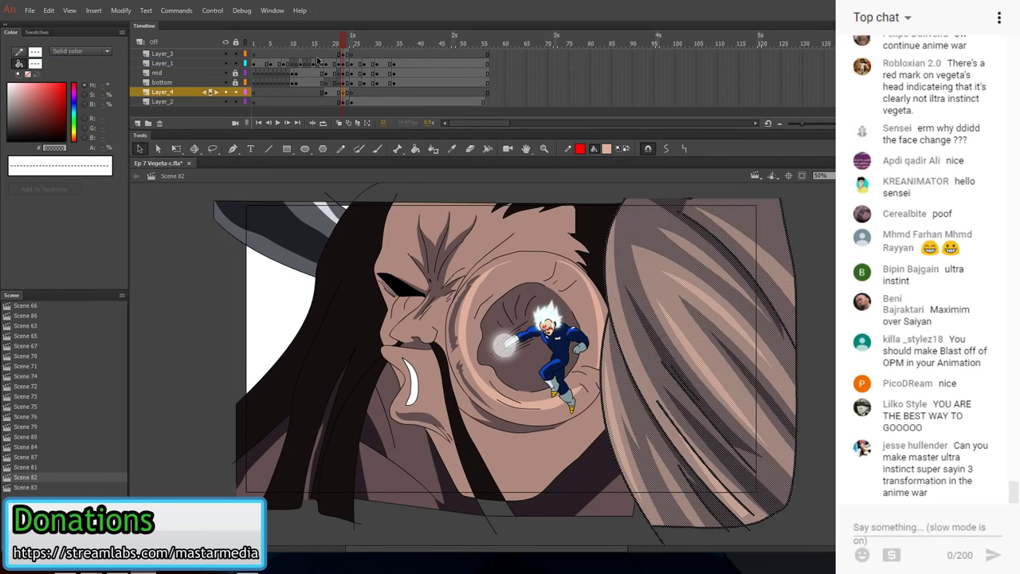
{"action": "left_click", "coordinate": [351, 92]}
{"action": "left_click", "coordinate": [48, 11]}
{"action": "left_click", "coordinate": [79, 73]}
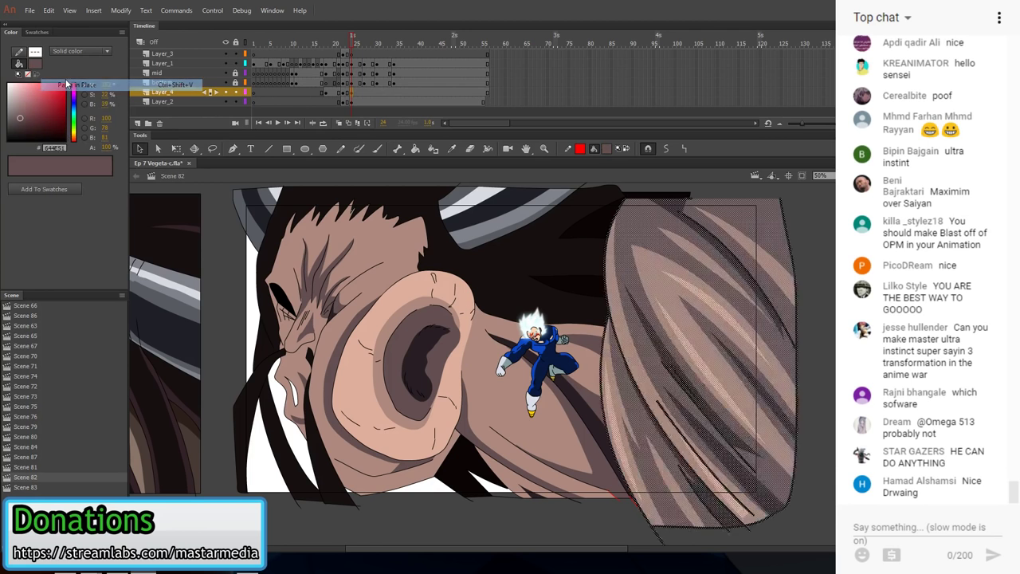
{"action": "left_click_drag", "start_coordinate": [705, 396], "coordinate": [749, 397]}
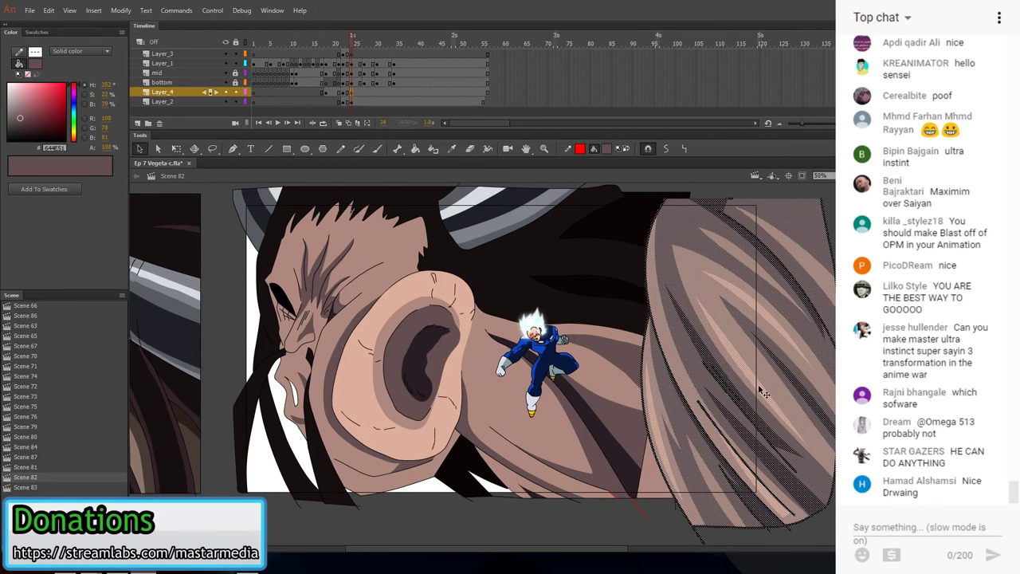
{"action": "left_click", "coordinate": [828, 515]}
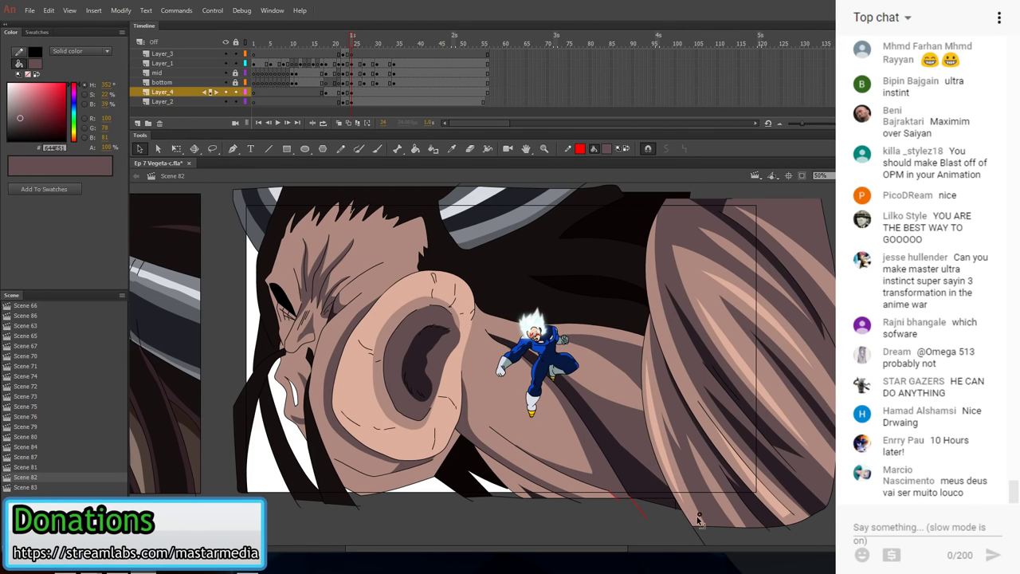
- Delete the leftover red line segments below the neck on frame 24 of Layer_2
{"action": "left_click", "coordinate": [648, 518]}
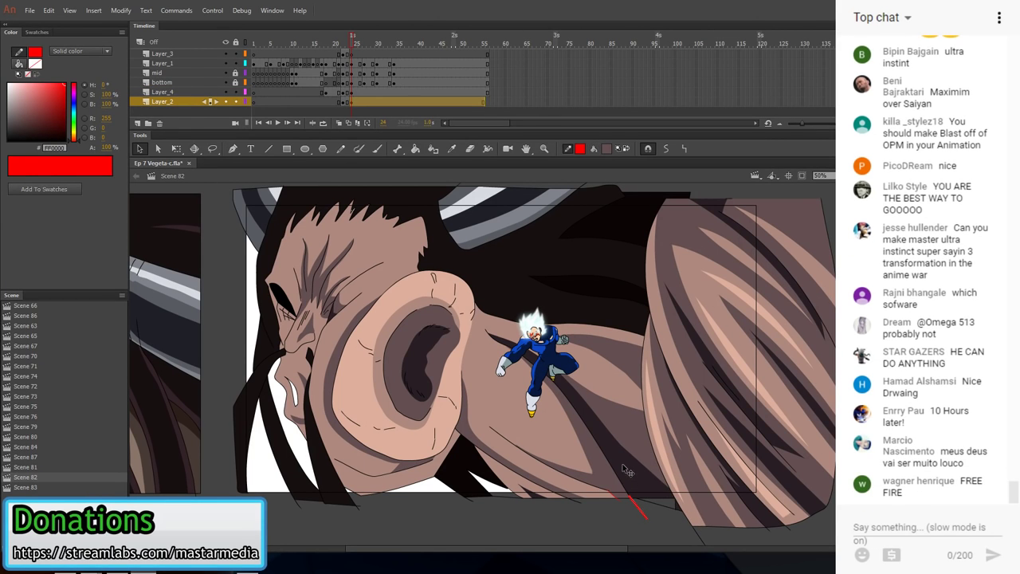
{"action": "key", "text": "Delete"}
{"action": "left_click", "coordinate": [623, 504]}
{"action": "key", "text": "Delete"}
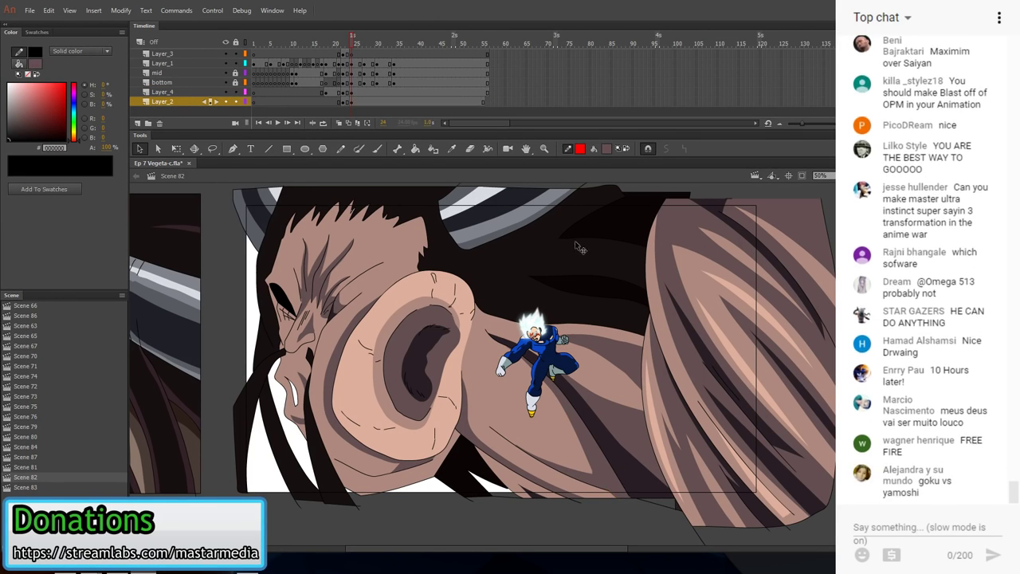
- Nudge the foreground arm on Layer_4 slightly downward and step back through the frames to frame 24
{"action": "left_click", "coordinate": [797, 368]}
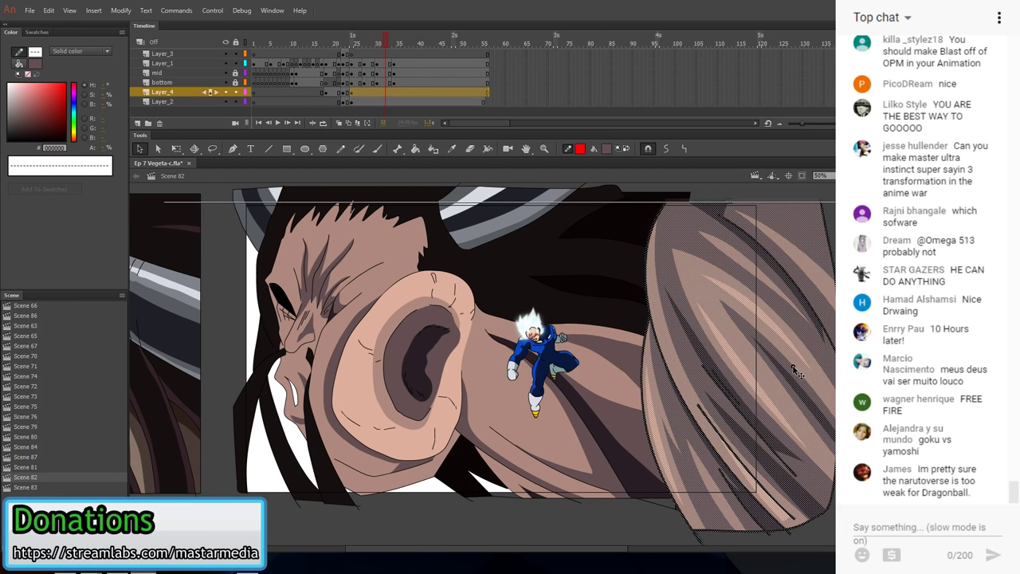
{"action": "left_click", "coordinate": [809, 194]}
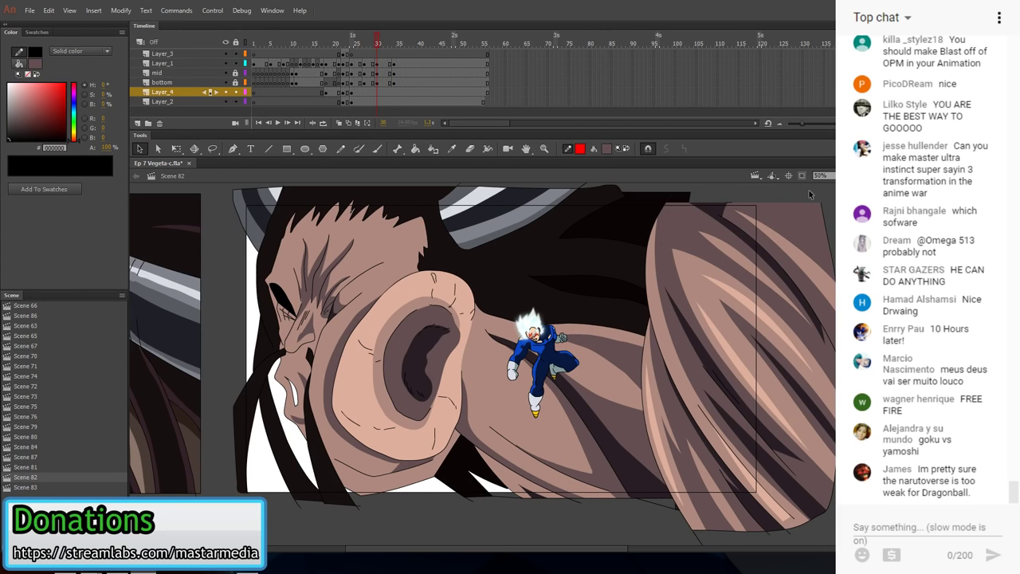
{"action": "key", "text": "comma"}
{"action": "key", "text": "comma"}
{"action": "key", "text": "comma"}
{"action": "key", "text": "comma"}
{"action": "key", "text": "comma"}
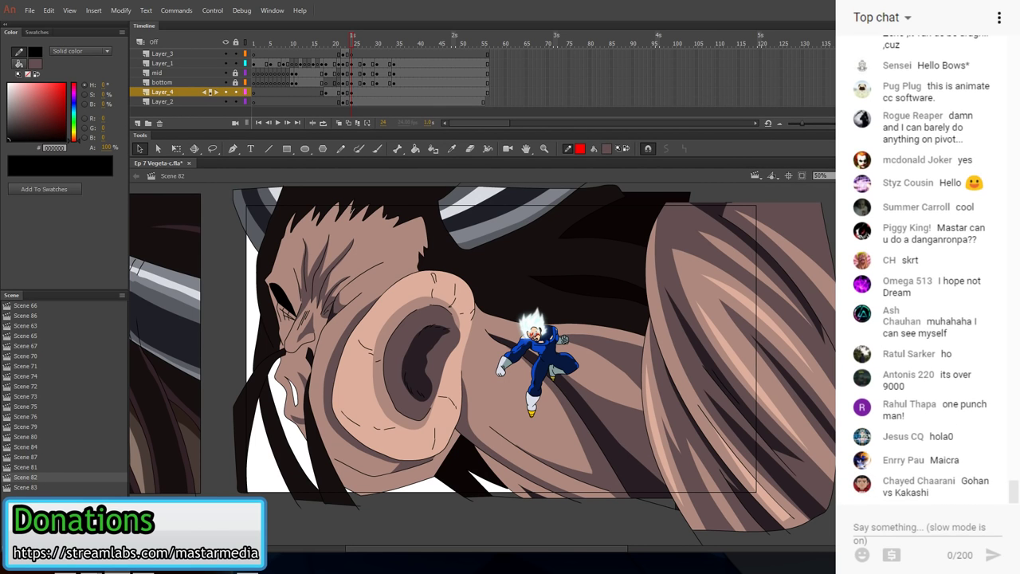
- Insert blank keyframes at frame 27 on both Layer_4 and Layer_2
{"action": "right_click", "coordinate": [363, 92]}
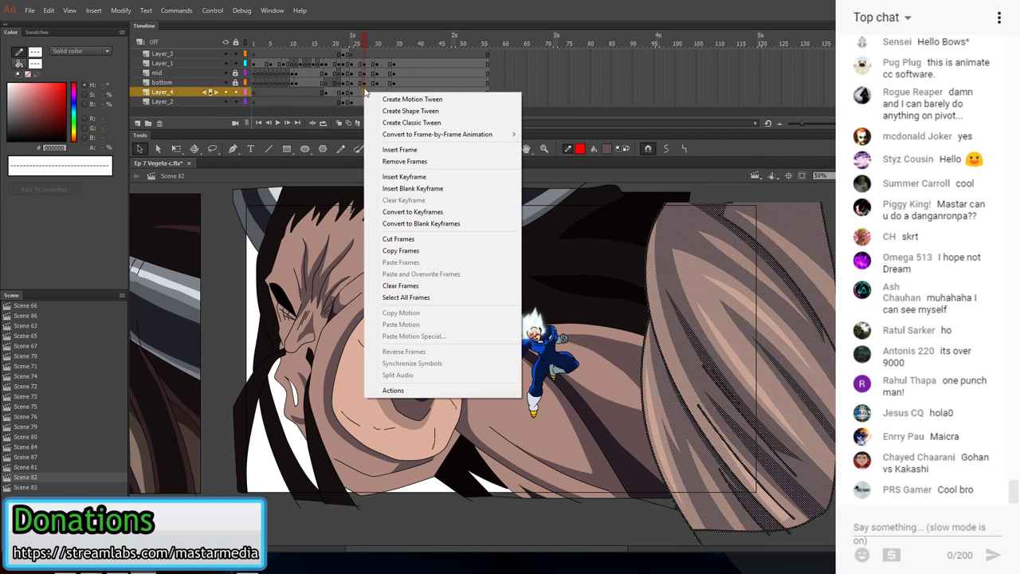
{"action": "left_click", "coordinate": [375, 188]}
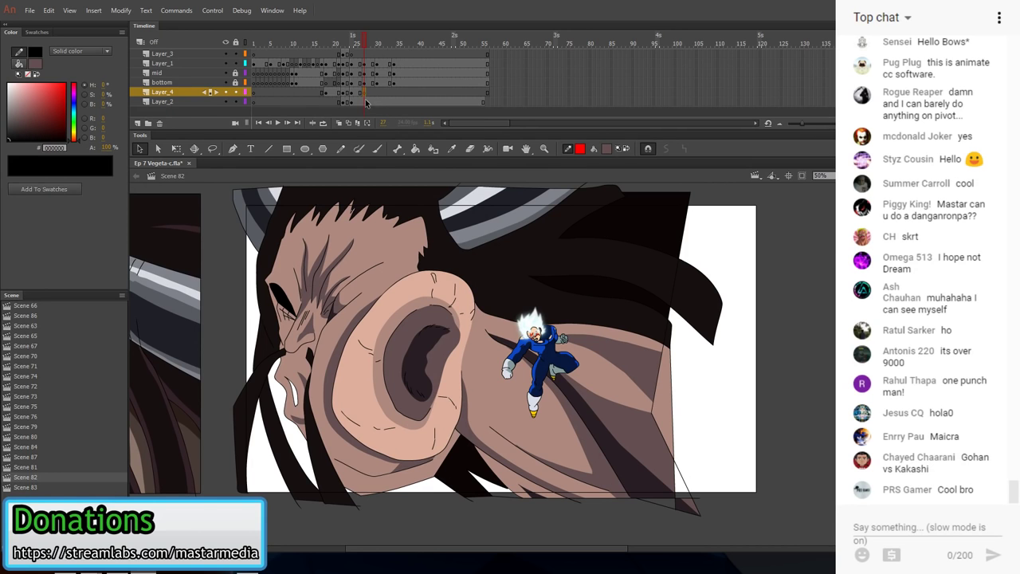
{"action": "right_click", "coordinate": [363, 102]}
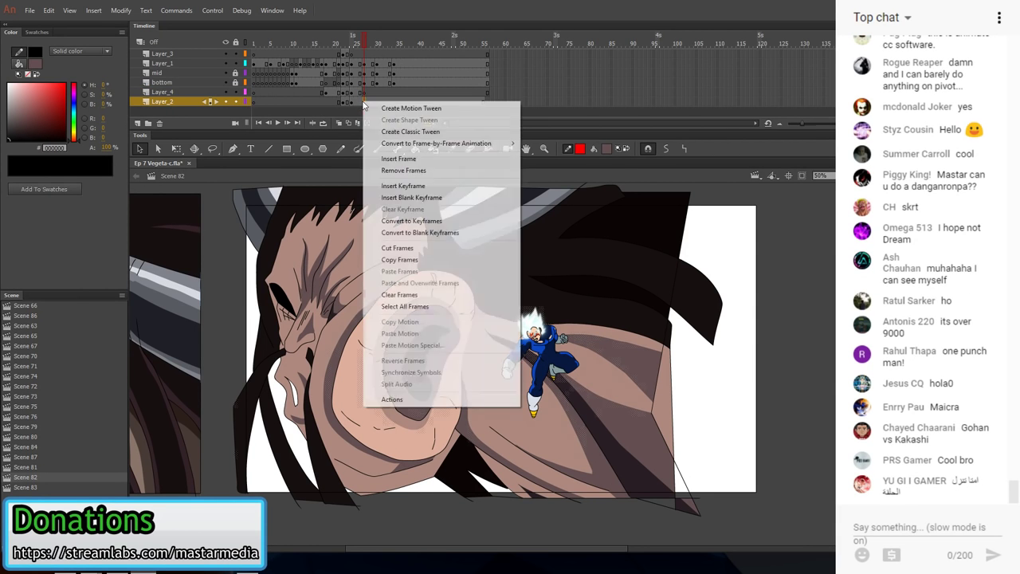
{"action": "left_click", "coordinate": [408, 197]}
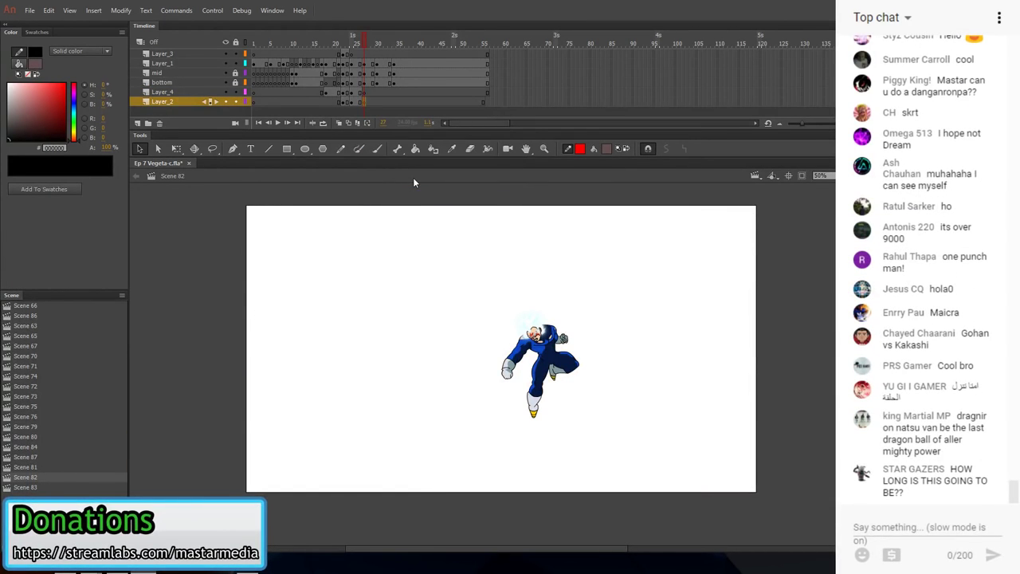
- Draw the giant's face with black Pencil lines on frame 27 of Layer_2, adding wrinkle strokes on the forehead and beside the mouth
{"action": "key", "text": "y"}
{"action": "left_click", "coordinate": [579, 148]}
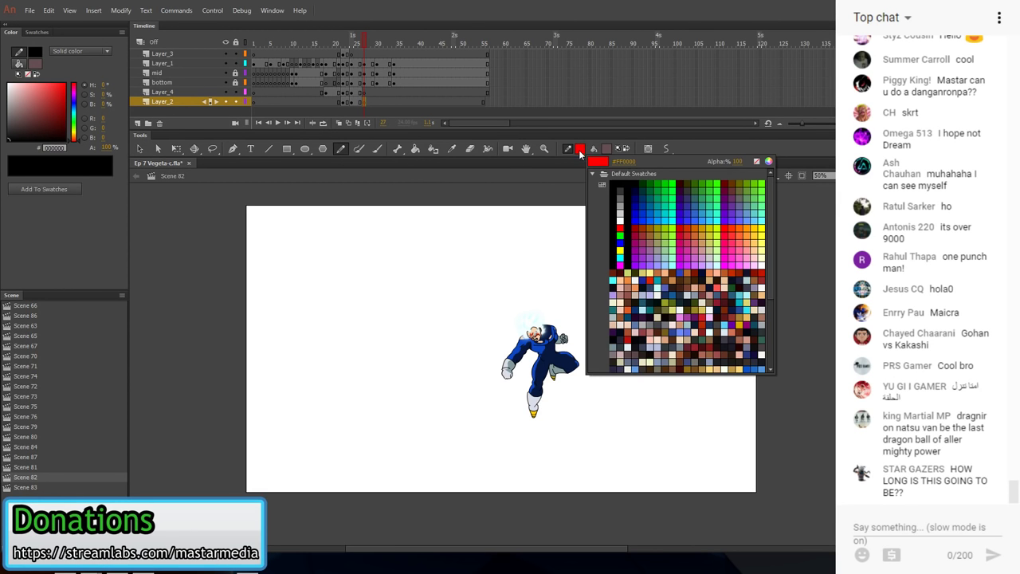
{"action": "left_click", "coordinate": [612, 238]}
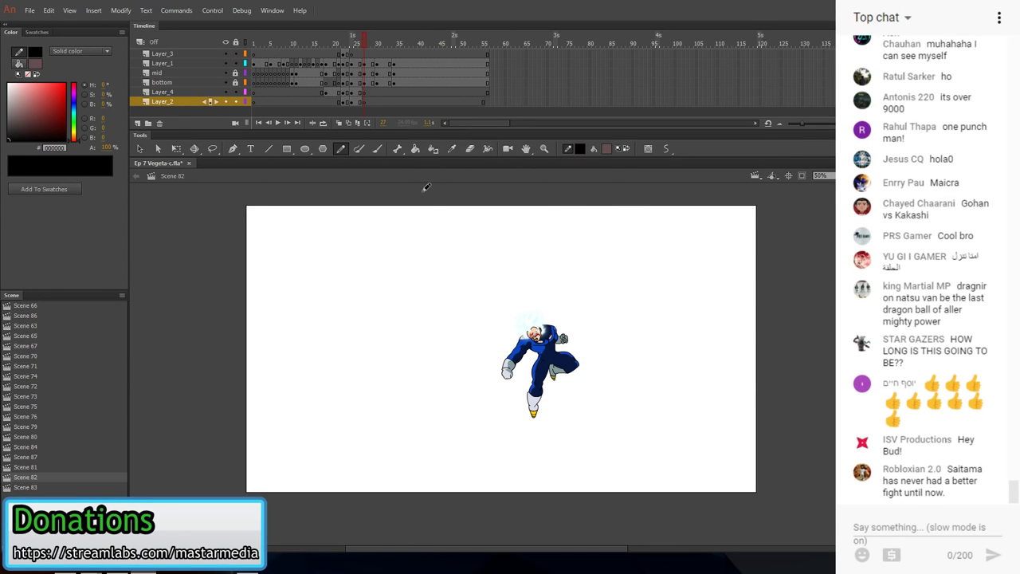
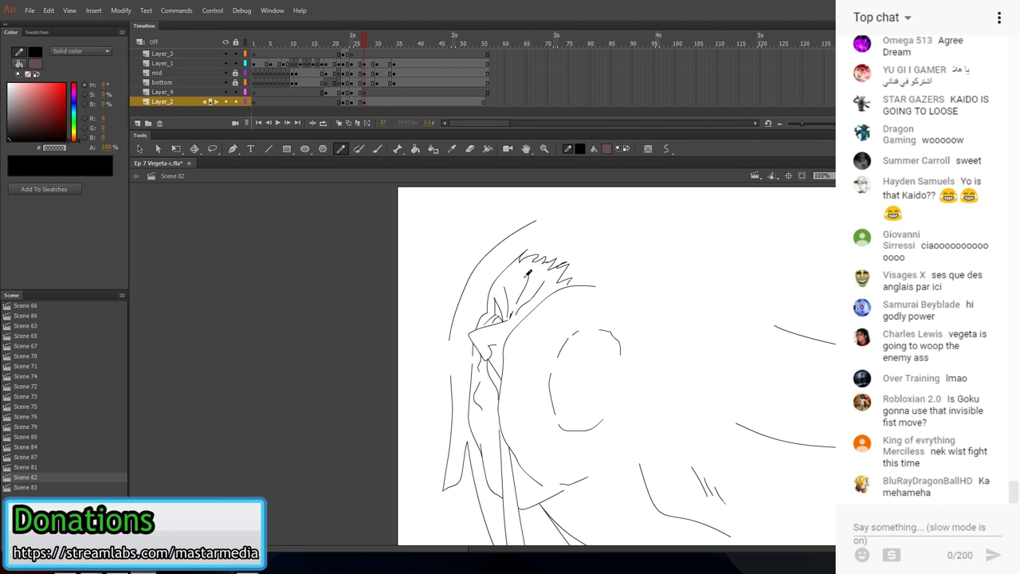
{"action": "left_click_drag", "start_coordinate": [515, 286], "coordinate": [513, 296]}
{"action": "left_click_drag", "start_coordinate": [551, 383], "coordinate": [518, 321]}
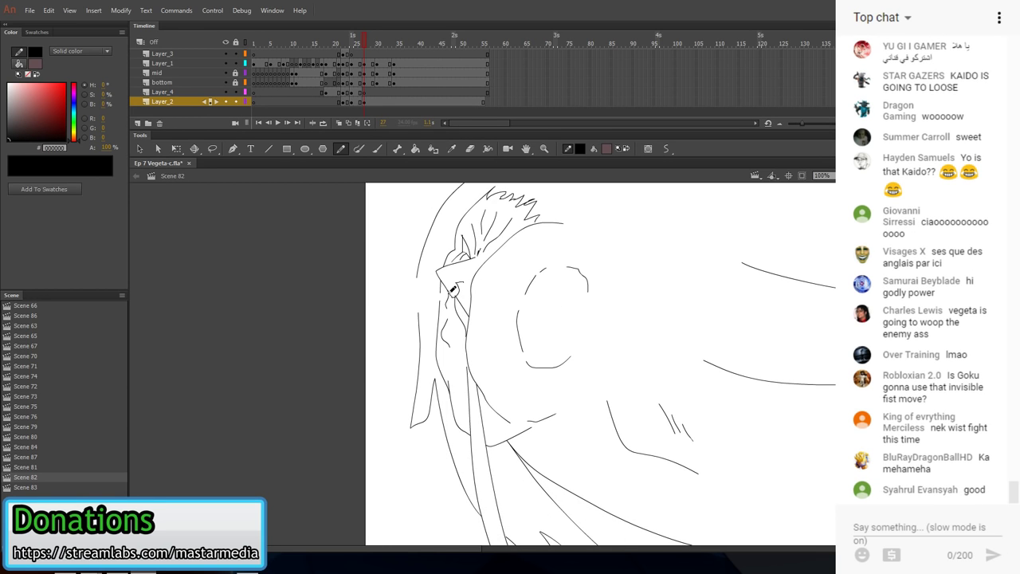
{"action": "left_click_drag", "start_coordinate": [485, 213], "coordinate": [482, 228]}
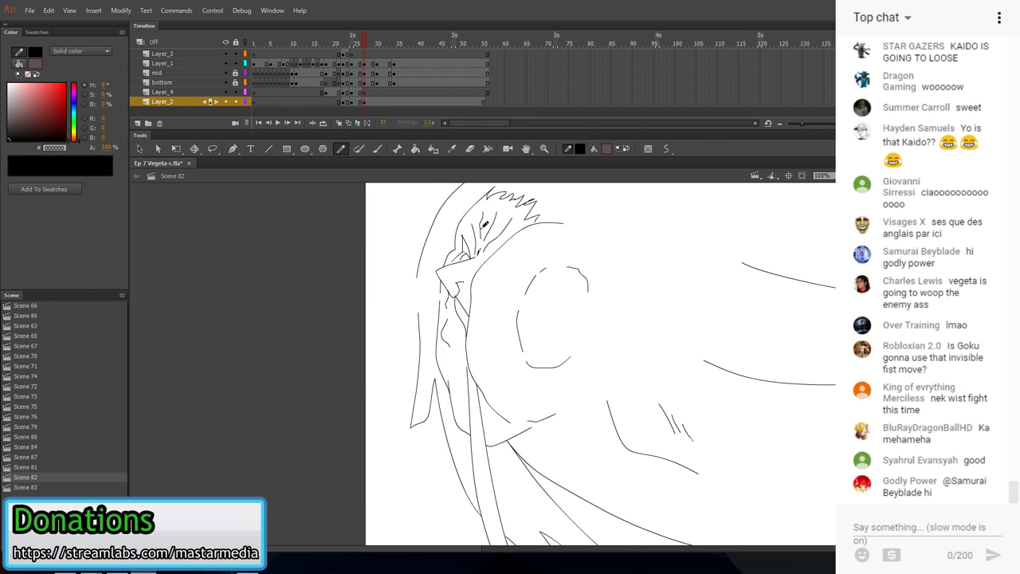
{"action": "left_click_drag", "start_coordinate": [485, 344], "coordinate": [448, 319]}
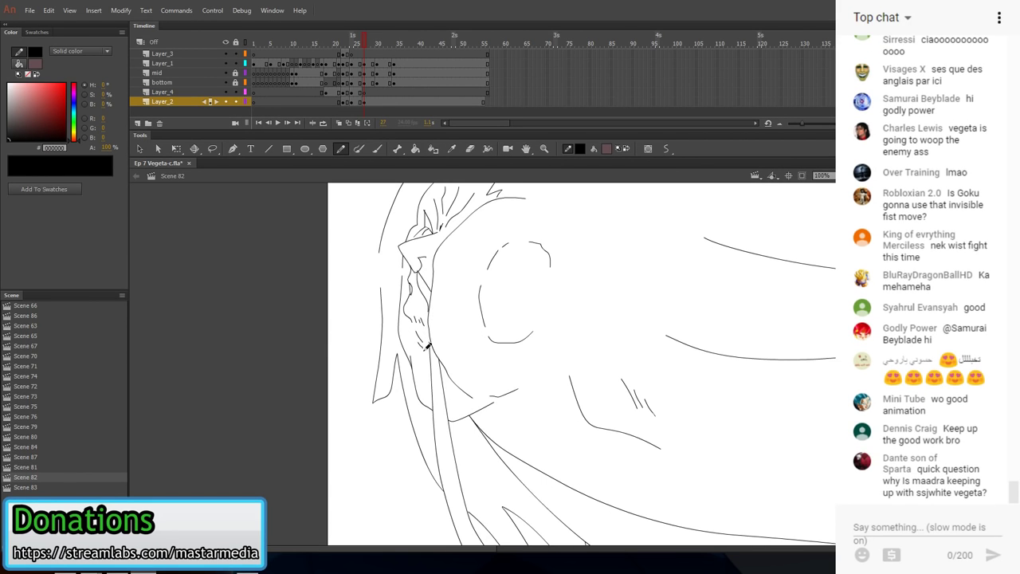
{"action": "left_click_drag", "start_coordinate": [488, 393], "coordinate": [451, 455]}
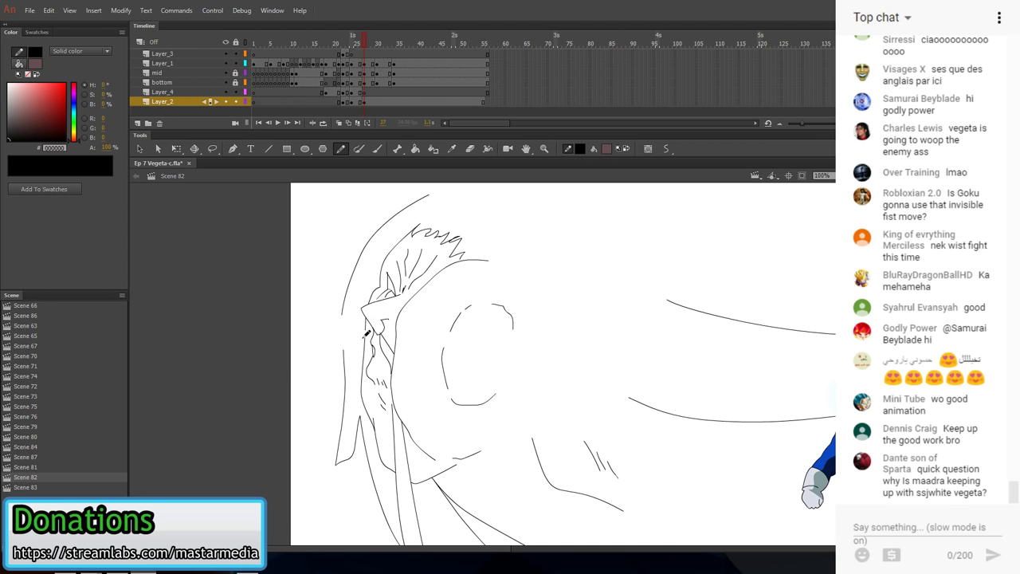
- Draw a long curved hair lock hanging from below the brow down along the outer side of the face
{"action": "mouse_move", "coordinate": [374, 325]}
{"action": "left_mouse_down"}
{"action": "mouse_move", "coordinate": [358, 333]}
{"action": "mouse_move", "coordinate": [326, 417]}
{"action": "mouse_move", "coordinate": [338, 534]}
{"action": "mouse_move", "coordinate": [336, 435]}
{"action": "mouse_move", "coordinate": [349, 370]}
{"action": "mouse_move", "coordinate": [379, 324]}
{"action": "left_mouse_up"}
{"action": "left_click_drag", "start_coordinate": [472, 328], "coordinate": [507, 333]}
{"action": "left_click_drag", "start_coordinate": [443, 293], "coordinate": [452, 281]}
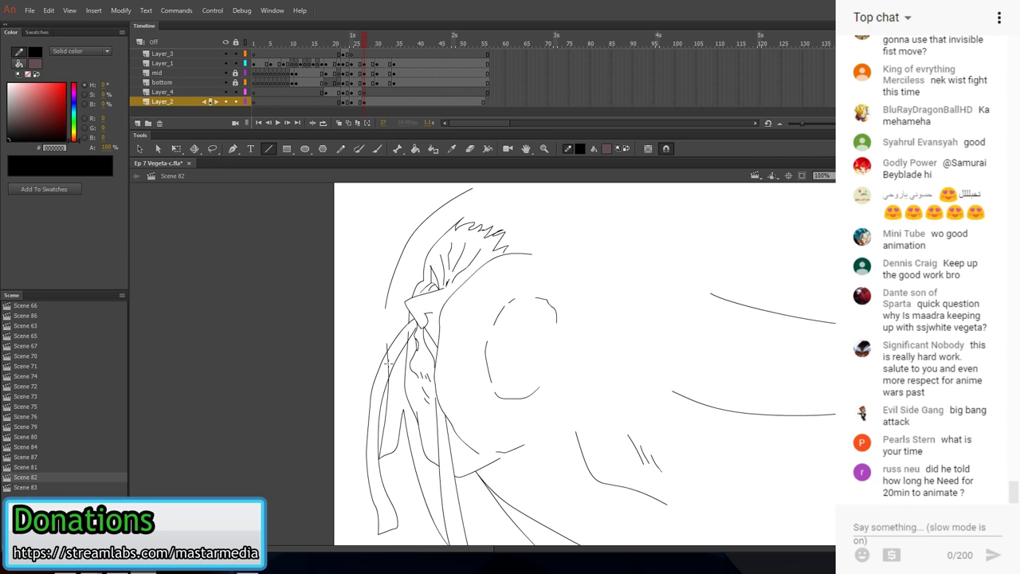
- Delete the line segments that cross the new hanging hair lock
{"action": "key", "text": "v"}
{"action": "left_click", "coordinate": [387, 364]}
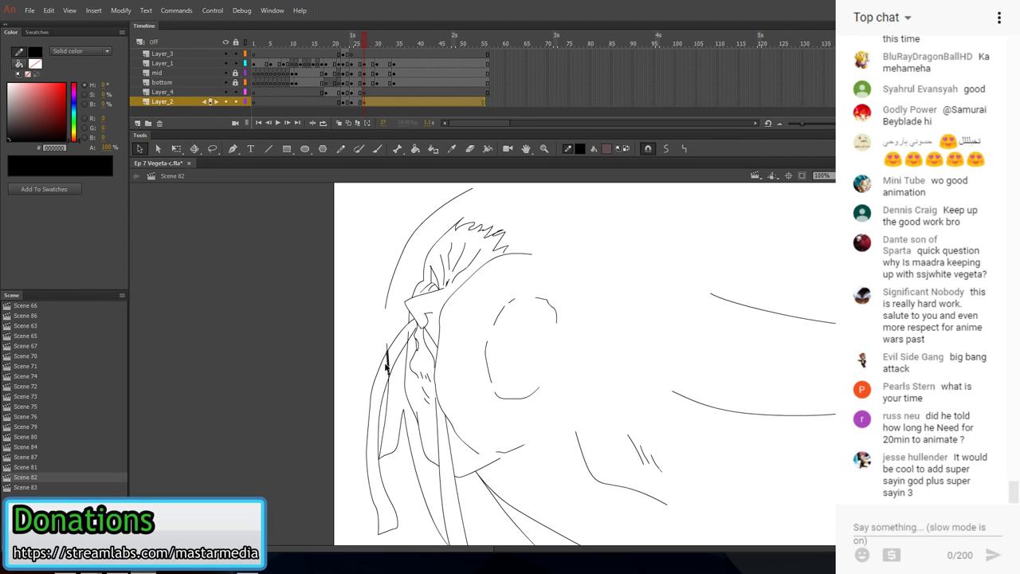
{"action": "key", "text": "Delete"}
{"action": "left_click", "coordinate": [388, 348]}
{"action": "key", "text": "Delete"}
{"action": "left_click", "coordinate": [389, 375]}
{"action": "key", "text": "Delete"}
- Extend the outer hair line into a short lock tip above the hanging lock and remove the leftover segment
{"action": "mouse_move", "coordinate": [385, 311]}
{"action": "left_mouse_down"}
{"action": "mouse_move", "coordinate": [387, 363]}
{"action": "mouse_move", "coordinate": [381, 335]}
{"action": "left_mouse_up"}
{"action": "key", "text": "y"}
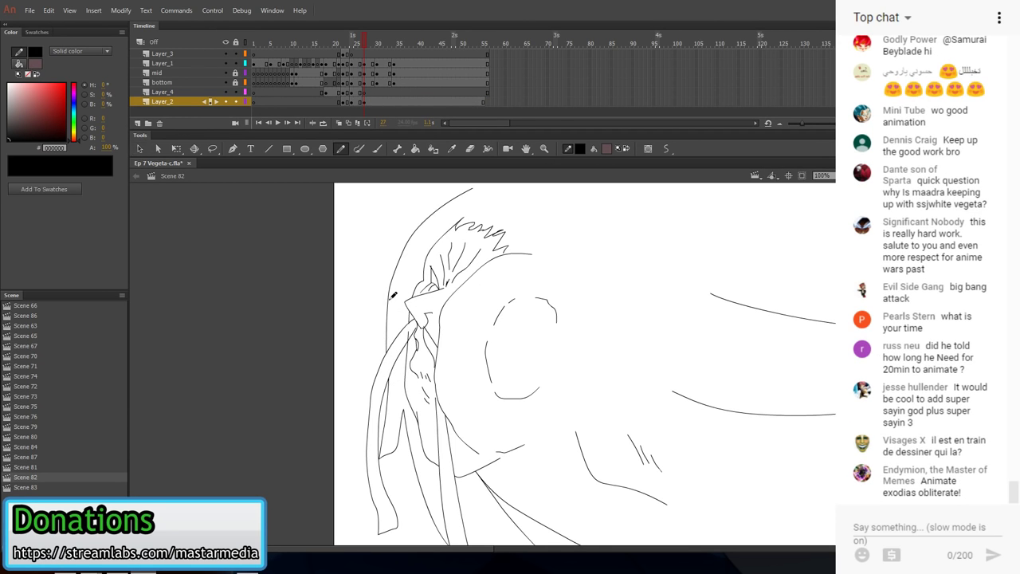
{"action": "mouse_move", "coordinate": [392, 294]}
{"action": "left_mouse_down"}
{"action": "mouse_move", "coordinate": [365, 351]}
{"action": "mouse_move", "coordinate": [384, 347]}
{"action": "left_mouse_up"}
{"action": "key", "text": "v"}
{"action": "left_click", "coordinate": [389, 310]}
{"action": "left_click_drag", "start_coordinate": [385, 347], "coordinate": [386, 340]}
{"action": "left_click", "coordinate": [388, 328]}
{"action": "key", "text": "Delete"}
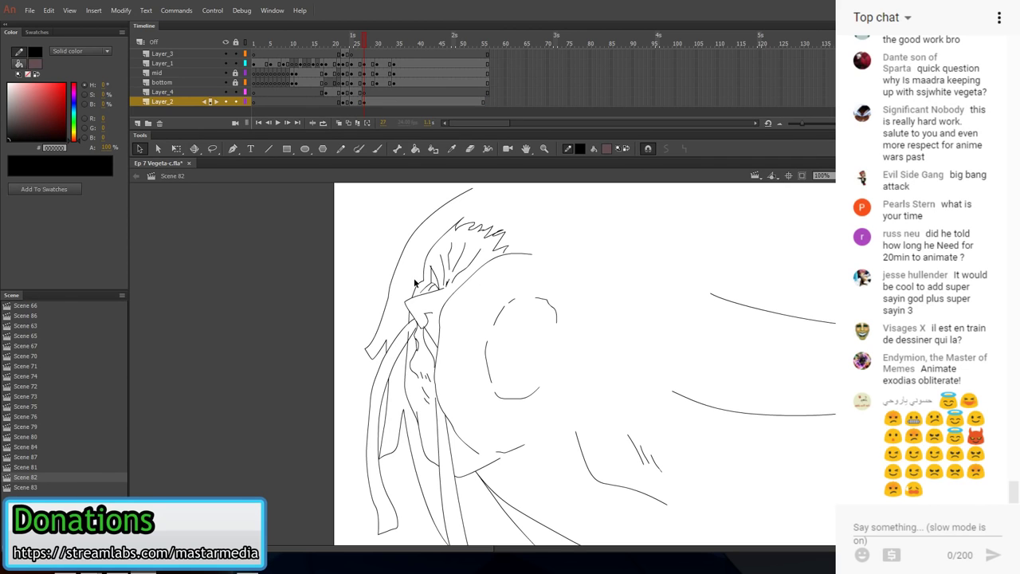
- Erase the upper part of the outer hair line, redraw it closer to the head, and add two long curves rising above the head
{"action": "key", "text": "space"}
{"action": "left_click_drag", "start_coordinate": [567, 396], "coordinate": [526, 476]}
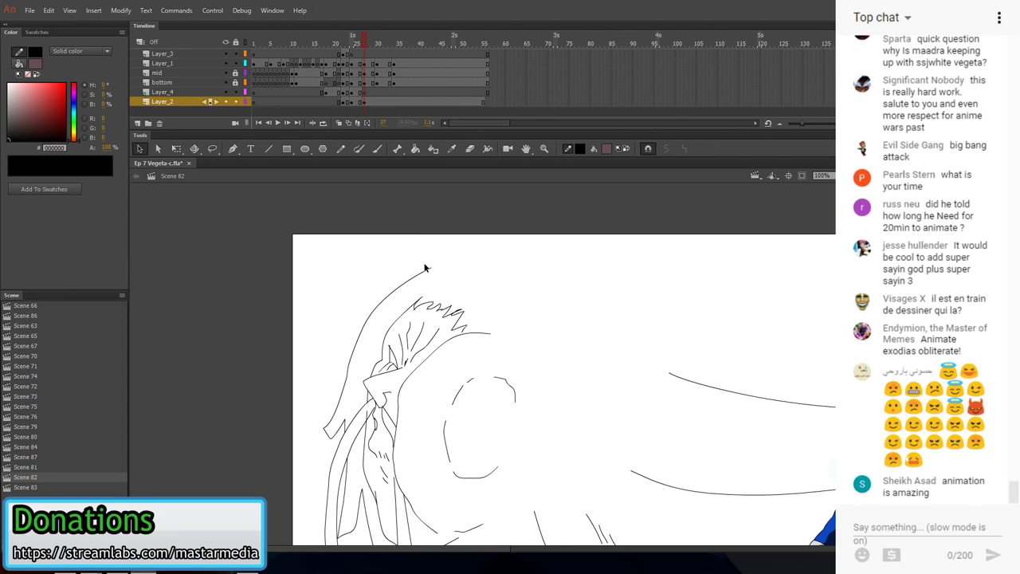
{"action": "key", "text": "e"}
{"action": "mouse_move", "coordinate": [351, 375]}
{"action": "left_mouse_down"}
{"action": "mouse_move", "coordinate": [367, 327]}
{"action": "mouse_move", "coordinate": [443, 256]}
{"action": "mouse_move", "coordinate": [423, 273]}
{"action": "left_mouse_up"}
{"action": "key", "text": "y"}
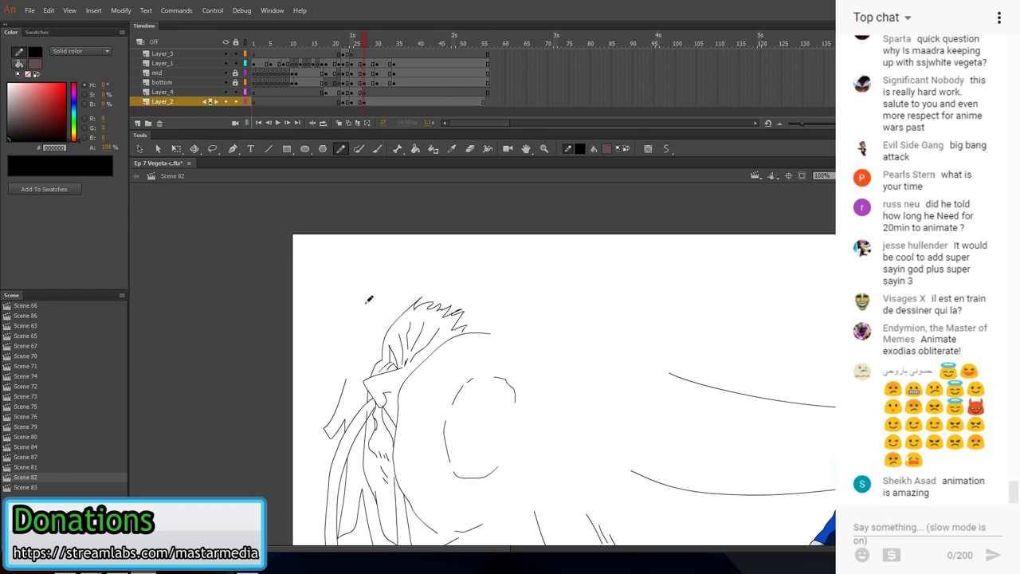
{"action": "mouse_move", "coordinate": [351, 373]}
{"action": "left_mouse_down"}
{"action": "mouse_move", "coordinate": [378, 321]}
{"action": "mouse_move", "coordinate": [425, 292]}
{"action": "left_mouse_up"}
{"action": "mouse_move", "coordinate": [377, 326]}
{"action": "left_mouse_down"}
{"action": "mouse_move", "coordinate": [358, 217]}
{"action": "mouse_move", "coordinate": [410, 237]}
{"action": "mouse_move", "coordinate": [423, 278]}
{"action": "left_mouse_up"}
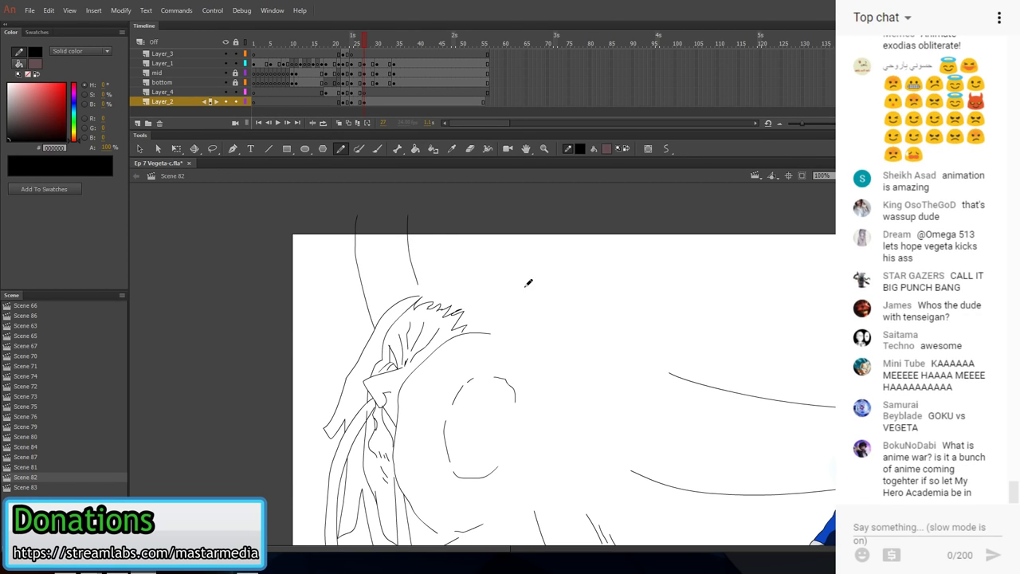
- Draw short crease strokes inside the dent's inner ring and across the sunken face around it
{"action": "scroll", "coordinate": [530, 287], "scroll_direction": "down", "scroll_amount": 3}
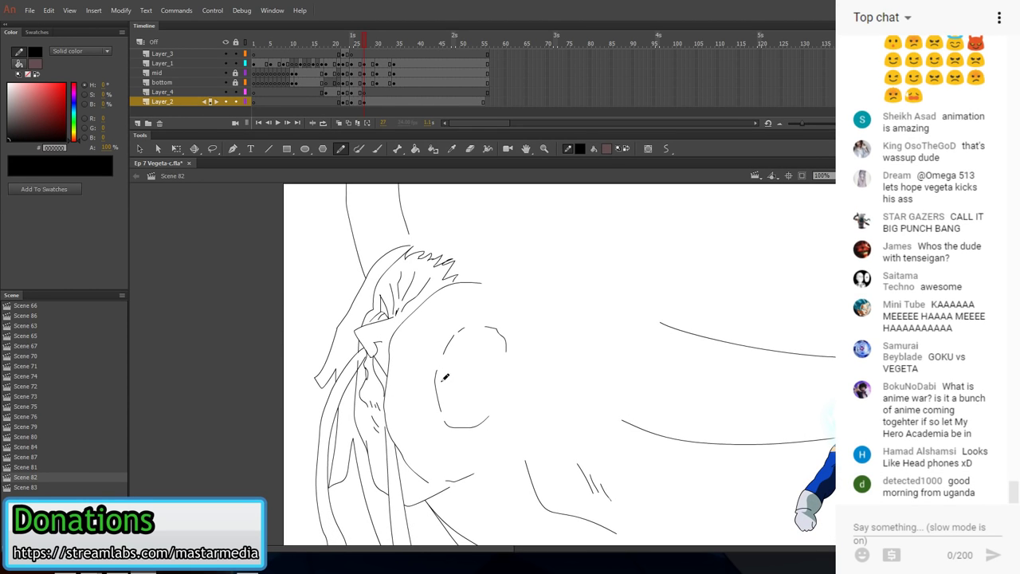
{"action": "left_click_drag", "start_coordinate": [444, 374], "coordinate": [454, 394]}
{"action": "mouse_move", "coordinate": [462, 337]}
{"action": "left_mouse_down"}
{"action": "mouse_move", "coordinate": [466, 360]}
{"action": "mouse_move", "coordinate": [473, 357]}
{"action": "left_mouse_up"}
{"action": "mouse_move", "coordinate": [462, 406]}
{"action": "left_mouse_down"}
{"action": "mouse_move", "coordinate": [456, 420]}
{"action": "mouse_move", "coordinate": [465, 419]}
{"action": "left_mouse_up"}
{"action": "left_click_drag", "start_coordinate": [465, 383], "coordinate": [479, 389]}
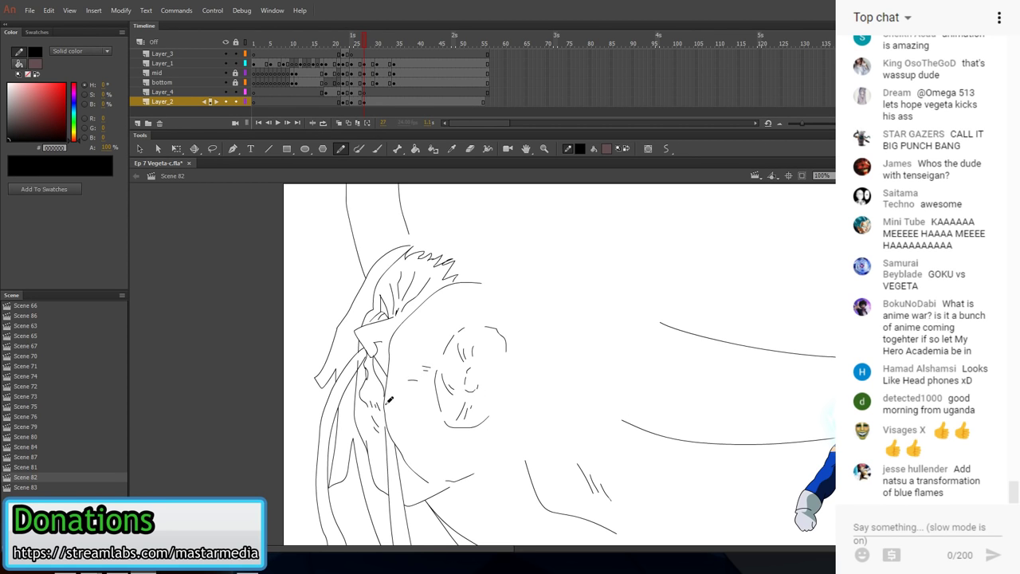
{"action": "left_click_drag", "start_coordinate": [419, 447], "coordinate": [408, 459]}
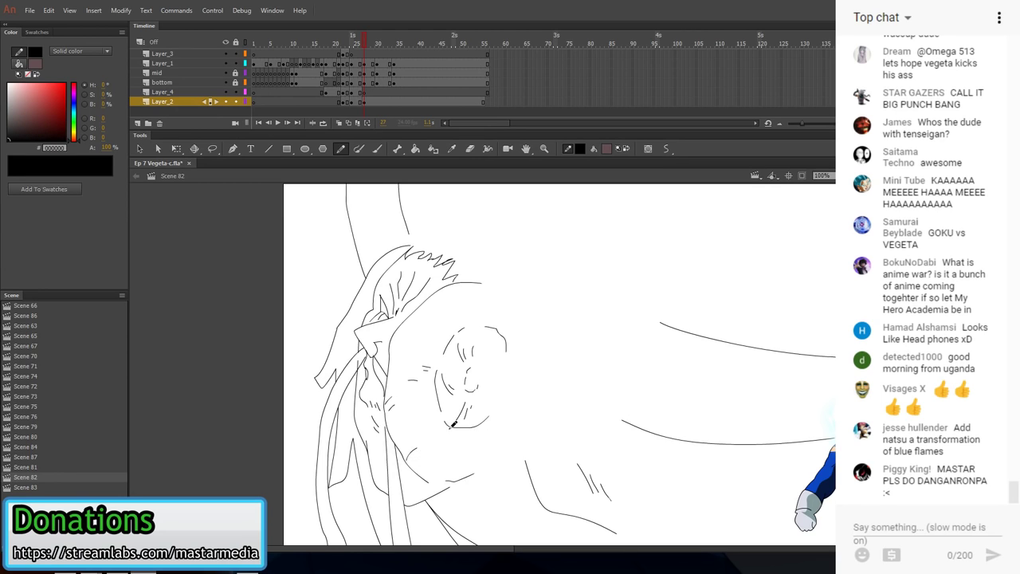
- Add broken crease strokes around the outer rim of the dent and close the gap in its lower edge
{"action": "left_click_drag", "start_coordinate": [433, 314], "coordinate": [437, 310]}
{"action": "left_click_drag", "start_coordinate": [483, 282], "coordinate": [514, 297]}
{"action": "left_click_drag", "start_coordinate": [519, 303], "coordinate": [522, 349]}
{"action": "mouse_move", "coordinate": [510, 416]}
{"action": "left_mouse_down"}
{"action": "mouse_move", "coordinate": [485, 462]}
{"action": "mouse_move", "coordinate": [460, 461]}
{"action": "mouse_move", "coordinate": [457, 475]}
{"action": "mouse_move", "coordinate": [482, 440]}
{"action": "left_mouse_up"}
{"action": "mouse_move", "coordinate": [485, 450]}
{"action": "left_mouse_down"}
{"action": "mouse_move", "coordinate": [481, 460]}
{"action": "mouse_move", "coordinate": [485, 445]}
{"action": "left_mouse_up"}
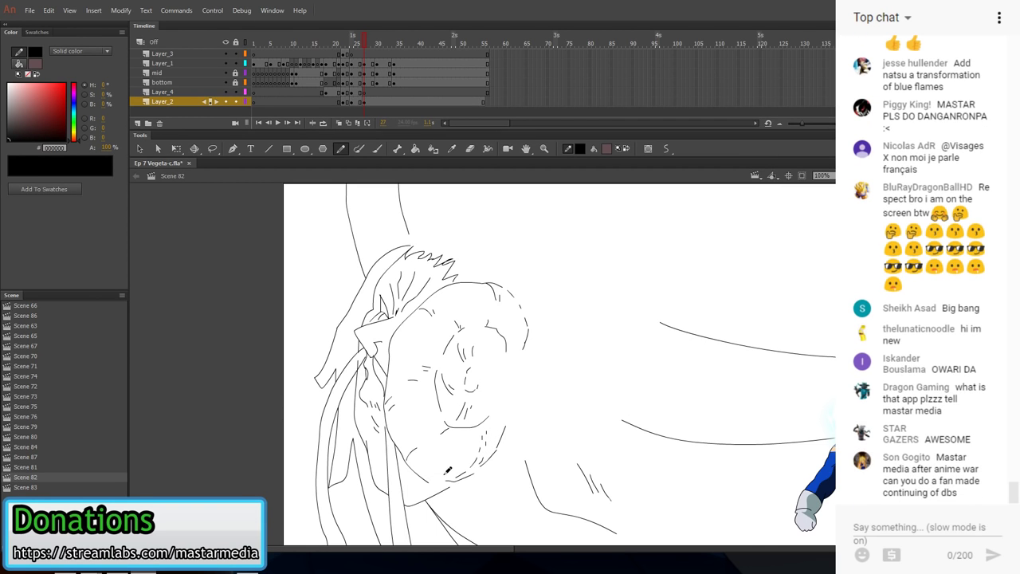
{"action": "key", "text": "v"}
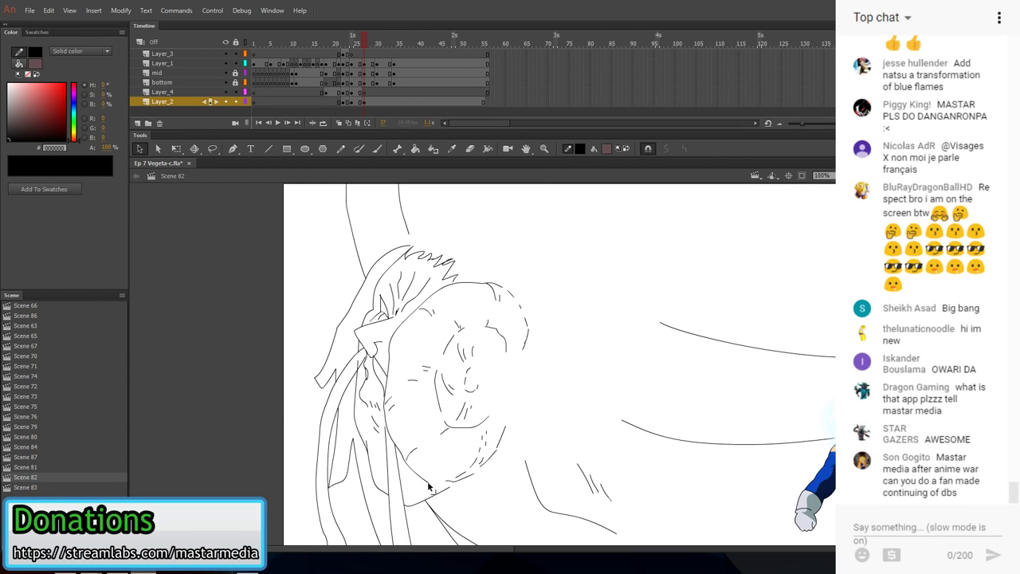
{"action": "key", "text": "y"}
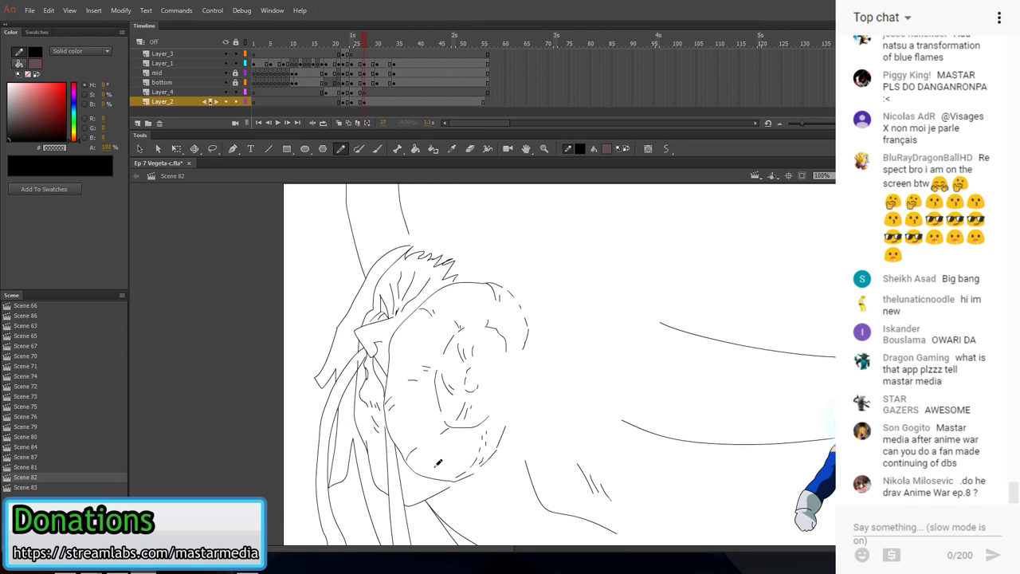
{"action": "key", "text": "v"}
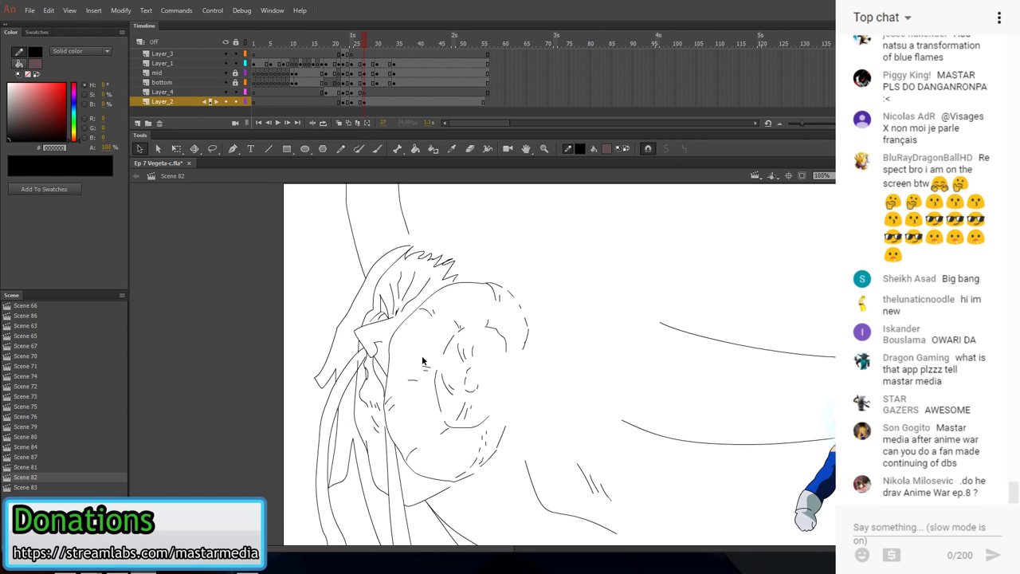
- Extend the near end of the upper long curve between the face and the fighter toward the face
{"action": "left_click", "coordinate": [335, 349]}
{"action": "left_click", "coordinate": [343, 345]}
{"action": "left_click_drag", "start_coordinate": [619, 409], "coordinate": [495, 346]}
{"action": "left_click_drag", "start_coordinate": [356, 390], "coordinate": [334, 372]}
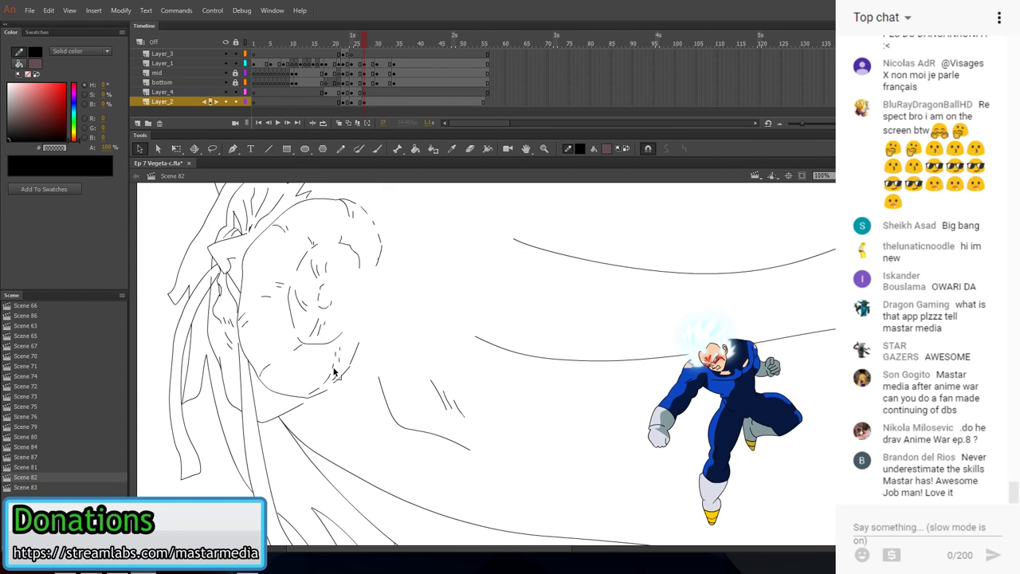
{"action": "scroll", "coordinate": [398, 381], "scroll_direction": "up", "scroll_amount": 3}
{"action": "scroll", "coordinate": [473, 389], "scroll_direction": "right", "scroll_amount": 1}
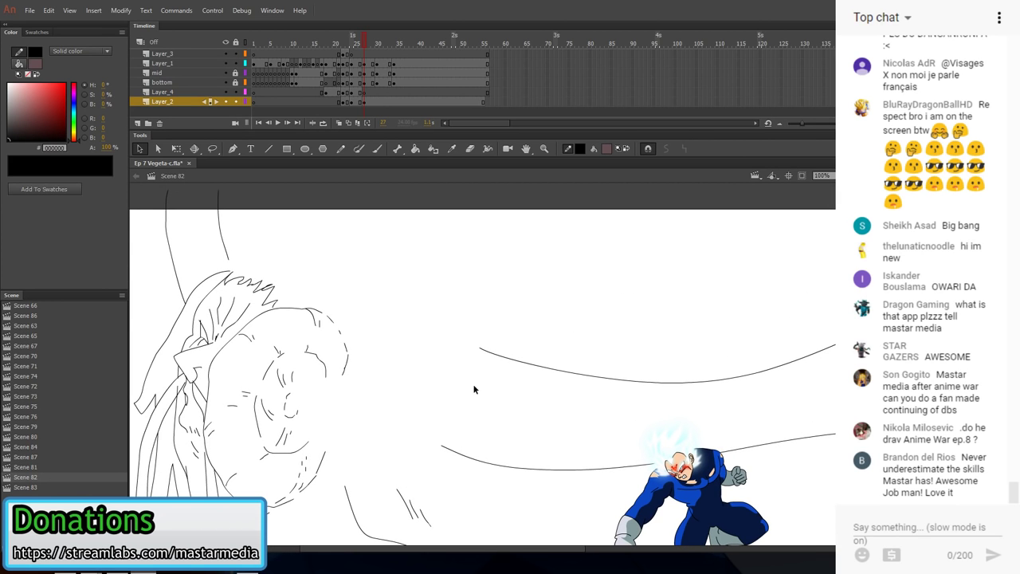
{"action": "left_click_drag", "start_coordinate": [478, 351], "coordinate": [451, 349]}
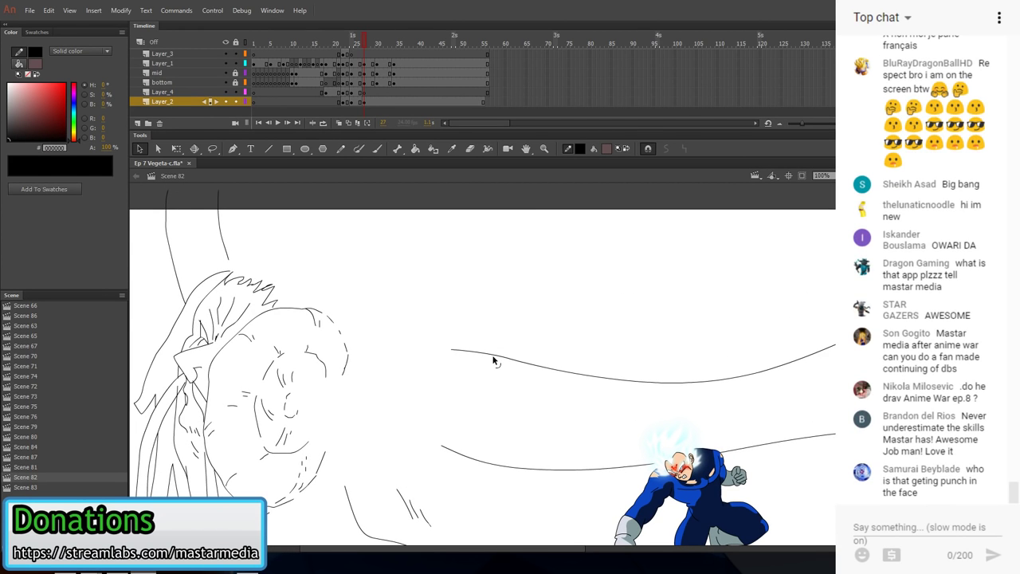
{"action": "left_click_drag", "start_coordinate": [601, 462], "coordinate": [526, 329]}
{"action": "left_click_drag", "start_coordinate": [483, 367], "coordinate": [613, 372]}
{"action": "scroll", "coordinate": [612, 375], "scroll_direction": "up", "scroll_amount": 1}
{"action": "scroll", "coordinate": [448, 378], "scroll_direction": "right", "scroll_amount": 1}
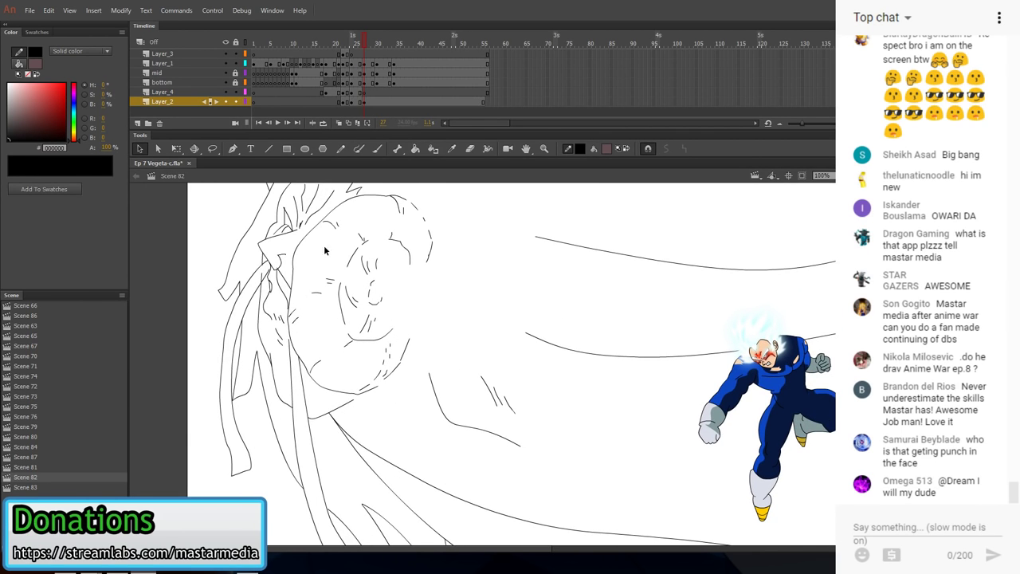
- Delete the stray line segments around the giant's hair
{"action": "left_click", "coordinate": [266, 256]}
{"action": "scroll", "coordinate": [266, 257], "scroll_direction": "up", "scroll_amount": 3}
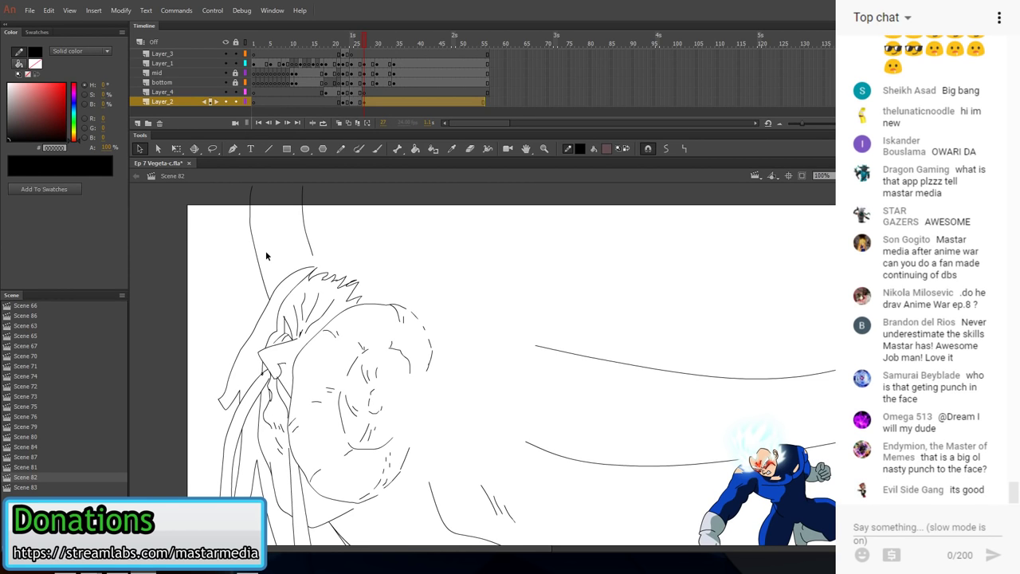
{"action": "left_click", "coordinate": [266, 256]}
{"action": "left_click", "coordinate": [298, 293]}
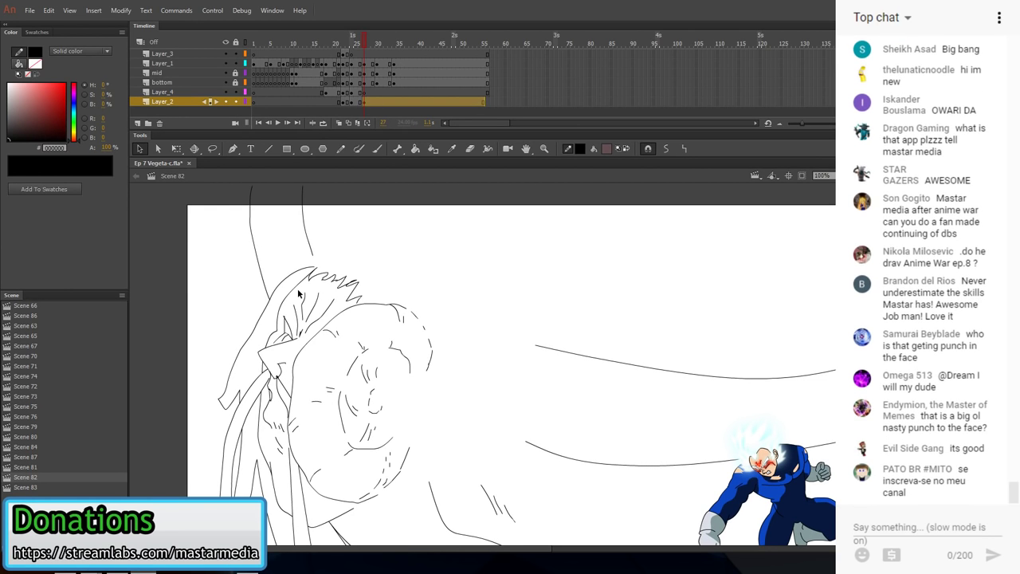
{"action": "key", "text": "Delete"}
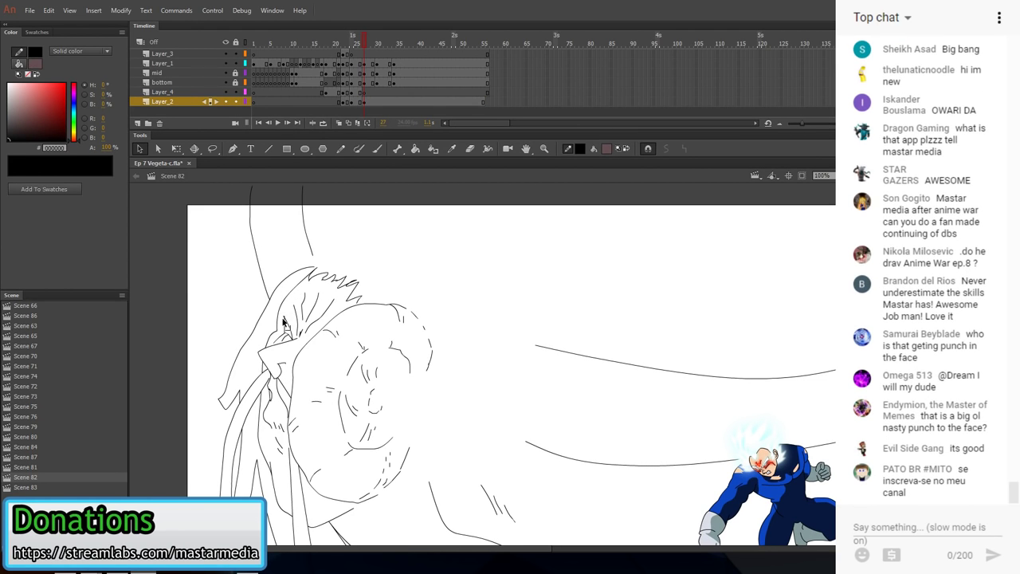
{"action": "left_click", "coordinate": [288, 297]}
{"action": "key", "text": "Delete"}
- Save the Ep 7 Vegeta-c.fla file
{"action": "left_click", "coordinate": [31, 10]}
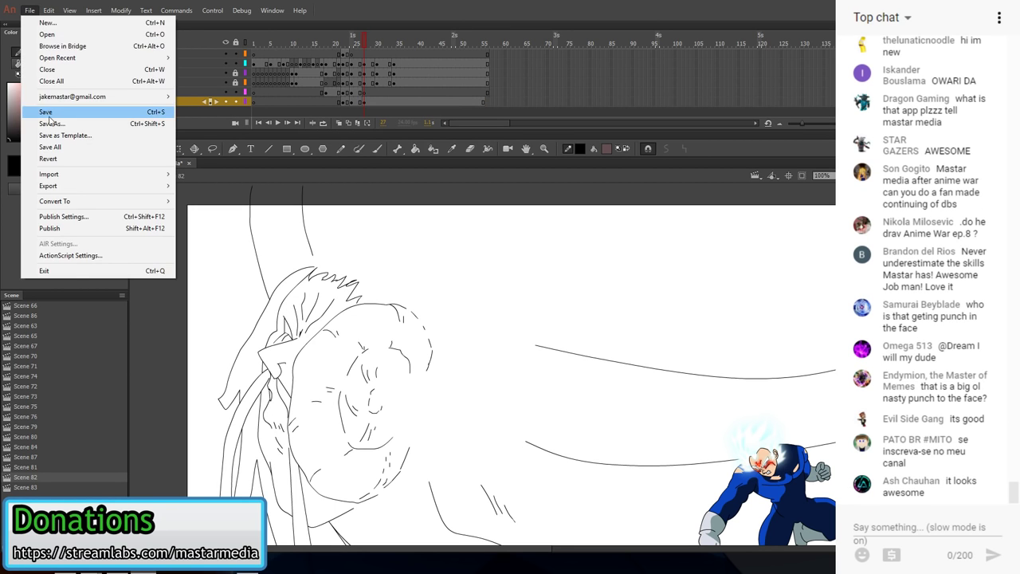
{"action": "left_click", "coordinate": [40, 114]}
{"action": "left_click", "coordinate": [589, 471]}
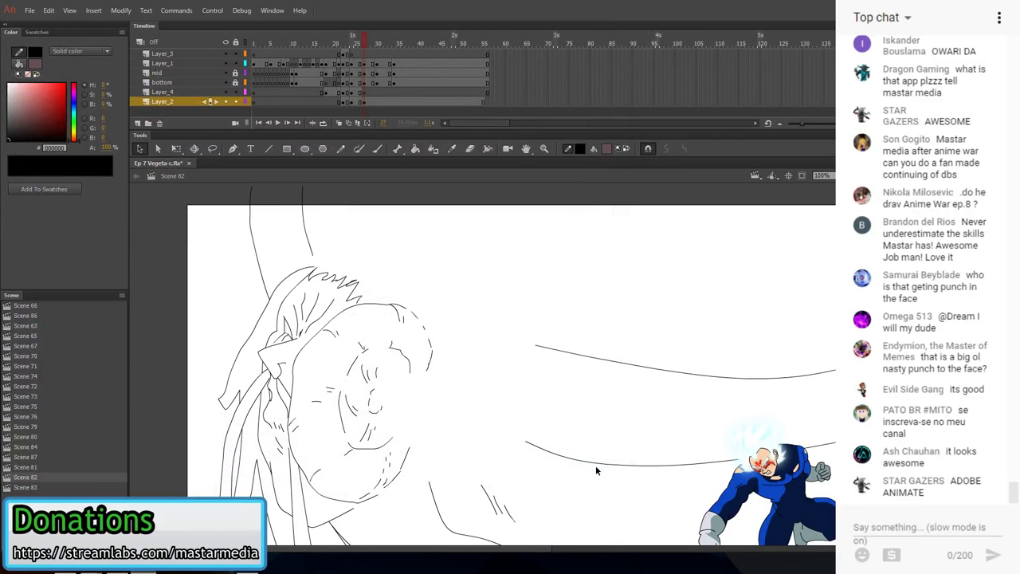
{"action": "left_click", "coordinate": [29, 11]}
{"action": "left_click", "coordinate": [43, 111]}
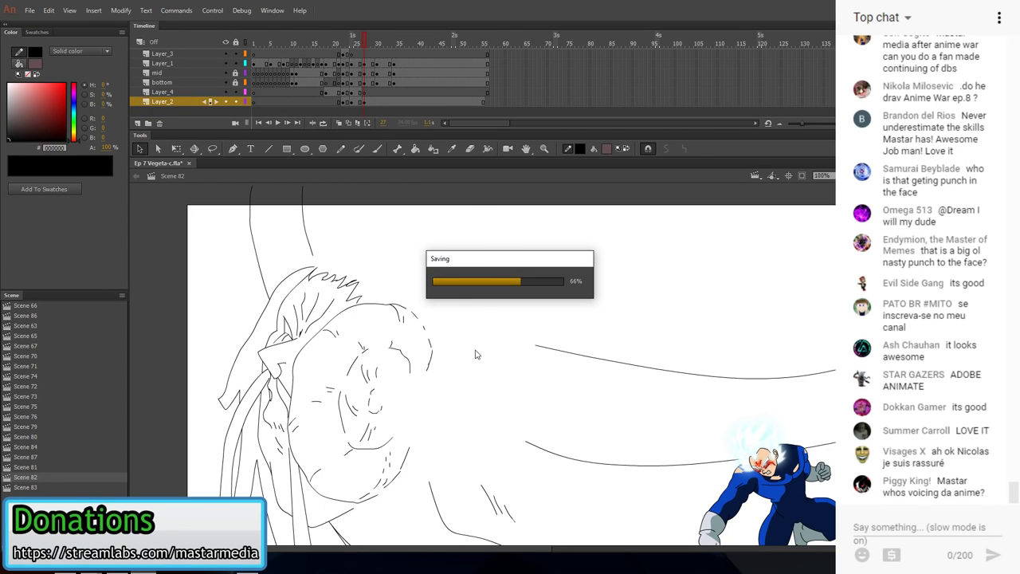
- Draw three long wavy hair locks with the Pencil, sweeping back from the top of the head toward the fighter
{"action": "key", "text": "y"}
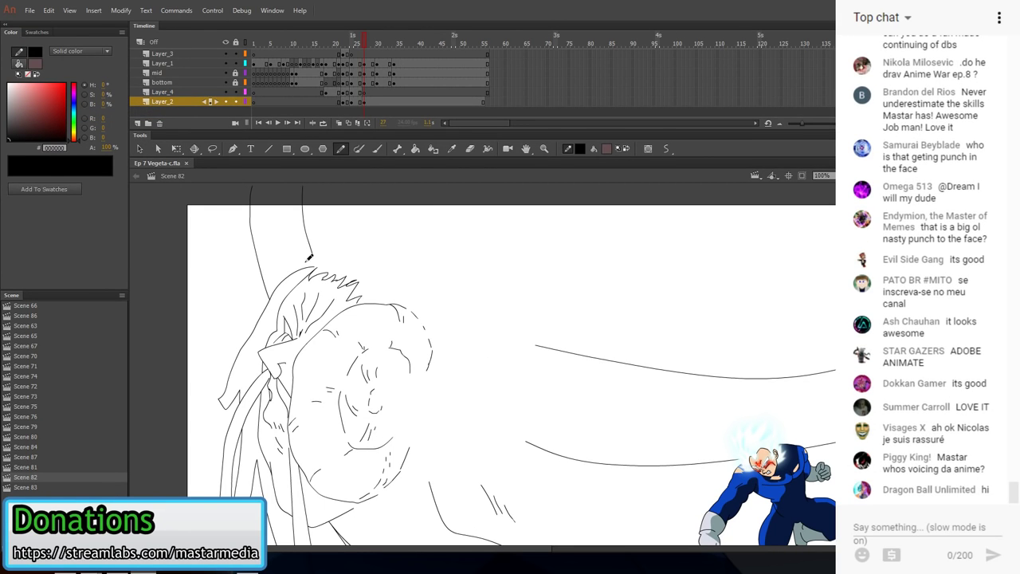
{"action": "mouse_move", "coordinate": [322, 251]}
{"action": "left_mouse_down"}
{"action": "mouse_move", "coordinate": [374, 193]}
{"action": "mouse_move", "coordinate": [373, 227]}
{"action": "mouse_move", "coordinate": [514, 182]}
{"action": "left_mouse_up"}
{"action": "key", "text": "ctrl+z"}
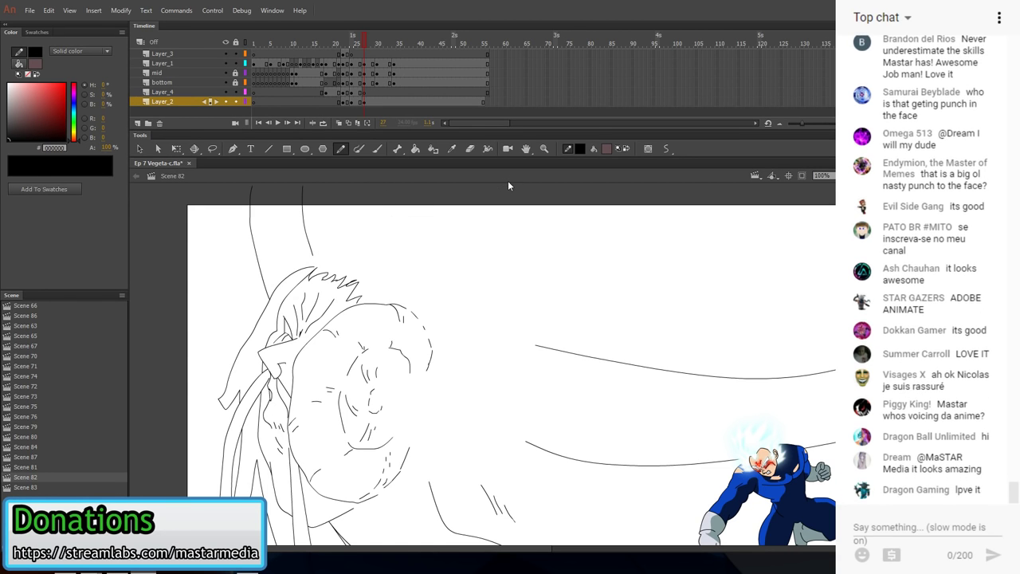
{"action": "mouse_move", "coordinate": [304, 264]}
{"action": "left_mouse_down"}
{"action": "mouse_move", "coordinate": [388, 232]}
{"action": "mouse_move", "coordinate": [544, 224]}
{"action": "mouse_move", "coordinate": [643, 199]}
{"action": "mouse_move", "coordinate": [649, 206]}
{"action": "mouse_move", "coordinate": [614, 239]}
{"action": "mouse_move", "coordinate": [496, 263]}
{"action": "left_mouse_up"}
{"action": "left_click_drag", "start_coordinate": [509, 332], "coordinate": [483, 326]}
{"action": "mouse_move", "coordinate": [374, 250]}
{"action": "left_mouse_down"}
{"action": "mouse_move", "coordinate": [423, 240]}
{"action": "mouse_move", "coordinate": [612, 272]}
{"action": "mouse_move", "coordinate": [719, 246]}
{"action": "mouse_move", "coordinate": [720, 260]}
{"action": "mouse_move", "coordinate": [652, 299]}
{"action": "mouse_move", "coordinate": [588, 310]}
{"action": "mouse_move", "coordinate": [514, 295]}
{"action": "left_mouse_up"}
{"action": "mouse_move", "coordinate": [422, 280]}
{"action": "left_mouse_down"}
{"action": "mouse_move", "coordinate": [477, 277]}
{"action": "mouse_move", "coordinate": [527, 293]}
{"action": "mouse_move", "coordinate": [658, 384]}
{"action": "mouse_move", "coordinate": [706, 389]}
{"action": "mouse_move", "coordinate": [687, 413]}
{"action": "mouse_move", "coordinate": [628, 420]}
{"action": "mouse_move", "coordinate": [478, 330]}
{"action": "left_mouse_up"}
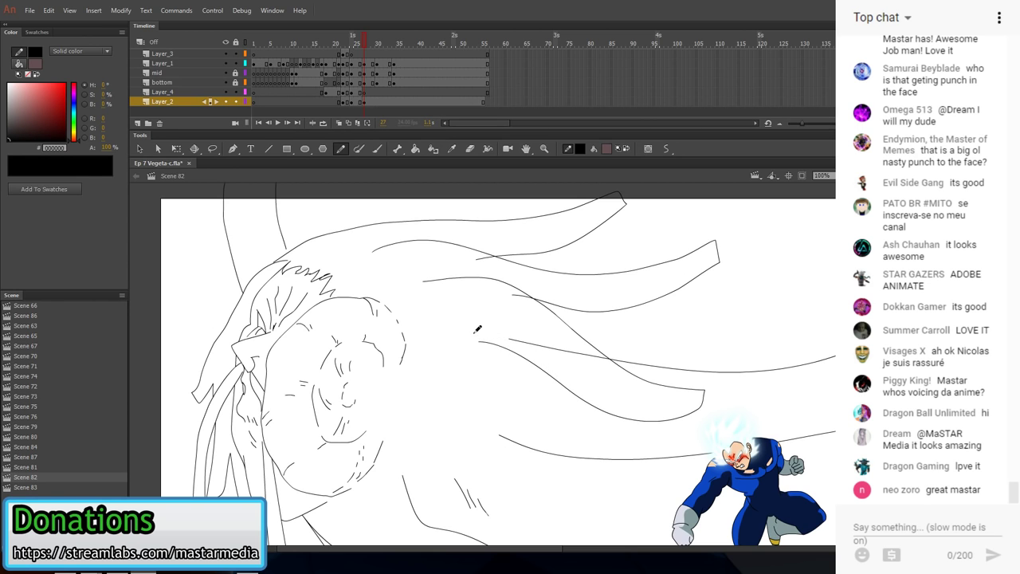
- Draw another long hair lock behind the dented face, curving downward beneath the sweeping locks
{"action": "left_click_drag", "start_coordinate": [582, 366], "coordinate": [353, 237]}
{"action": "mouse_move", "coordinate": [302, 199]}
{"action": "left_mouse_down"}
{"action": "mouse_move", "coordinate": [379, 368]}
{"action": "mouse_move", "coordinate": [434, 446]}
{"action": "mouse_move", "coordinate": [424, 460]}
{"action": "mouse_move", "coordinate": [404, 469]}
{"action": "mouse_move", "coordinate": [359, 431]}
{"action": "mouse_move", "coordinate": [303, 297]}
{"action": "mouse_move", "coordinate": [243, 220]}
{"action": "left_mouse_up"}
{"action": "left_click_drag", "start_coordinate": [259, 304], "coordinate": [482, 464]}
{"action": "left_click_drag", "start_coordinate": [468, 381], "coordinate": [471, 298]}
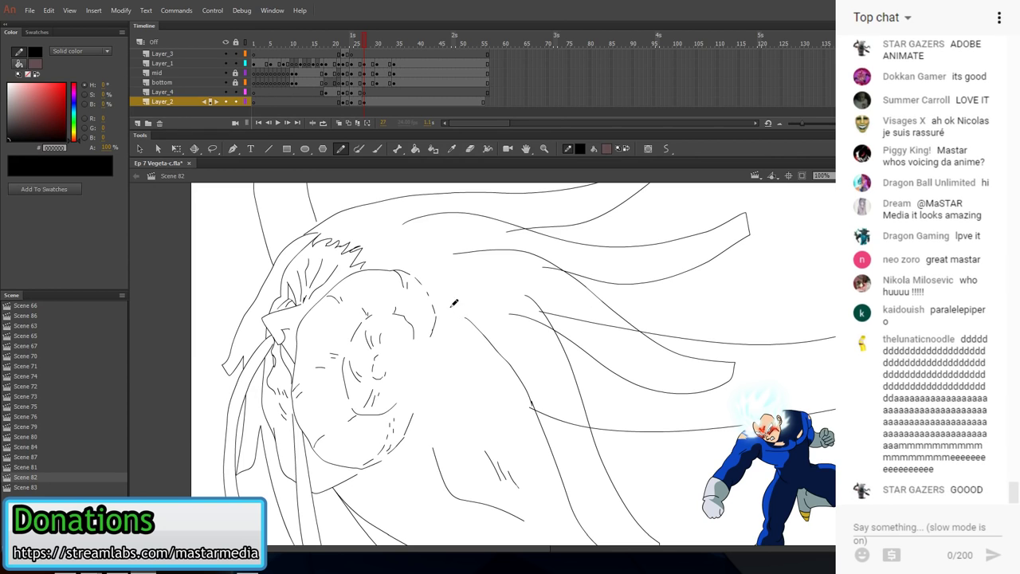
- Draw the ear behind the dented face, with its outer rim, lobe and inner fold lines
{"action": "mouse_move", "coordinate": [465, 309]}
{"action": "left_mouse_down"}
{"action": "mouse_move", "coordinate": [476, 361]}
{"action": "mouse_move", "coordinate": [444, 403]}
{"action": "left_mouse_up"}
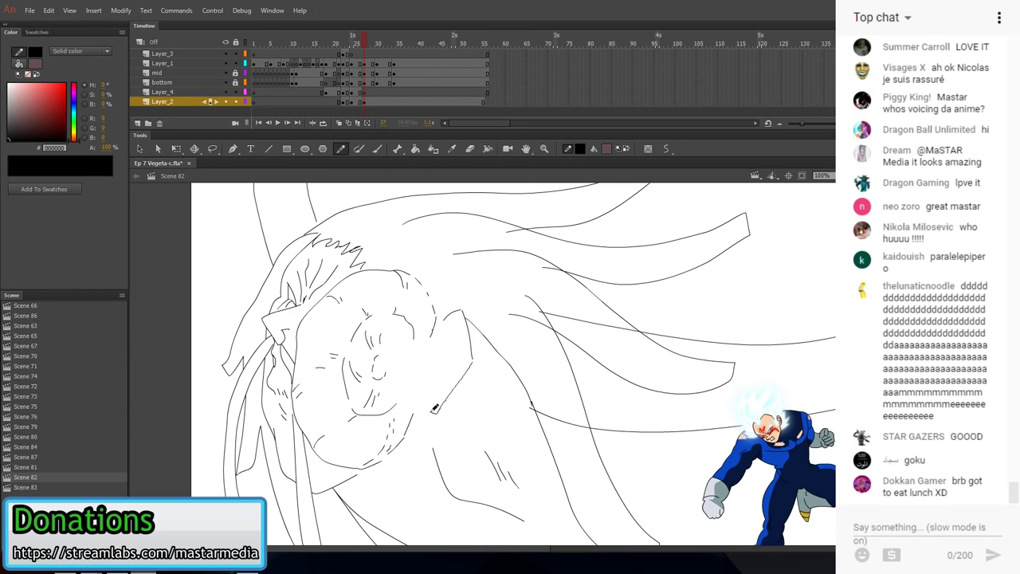
{"action": "mouse_move", "coordinate": [462, 324]}
{"action": "left_mouse_down"}
{"action": "mouse_move", "coordinate": [441, 348]}
{"action": "mouse_move", "coordinate": [451, 369]}
{"action": "mouse_move", "coordinate": [436, 384]}
{"action": "mouse_move", "coordinate": [433, 403]}
{"action": "left_mouse_up"}
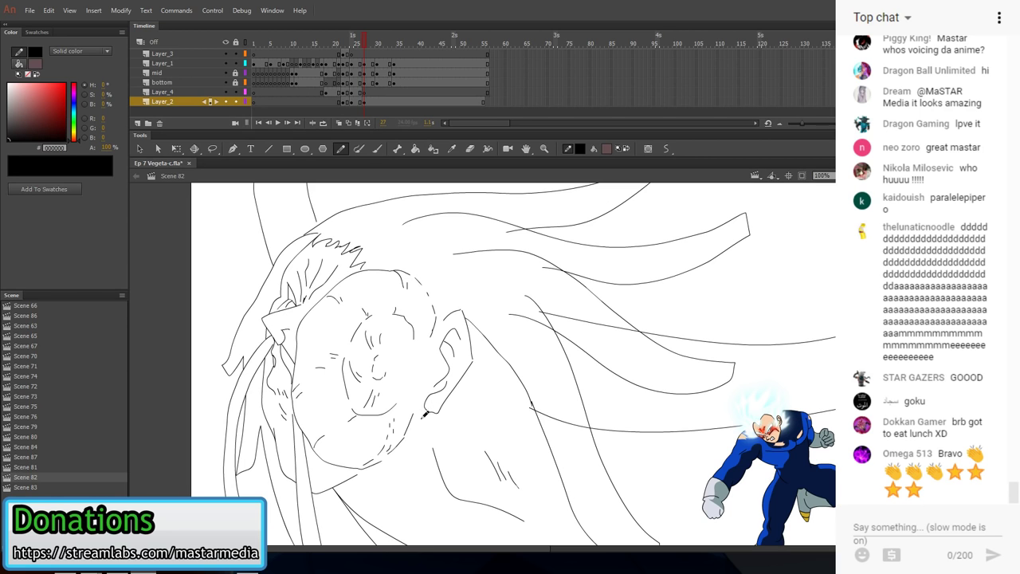
{"action": "left_click_drag", "start_coordinate": [491, 359], "coordinate": [470, 389]}
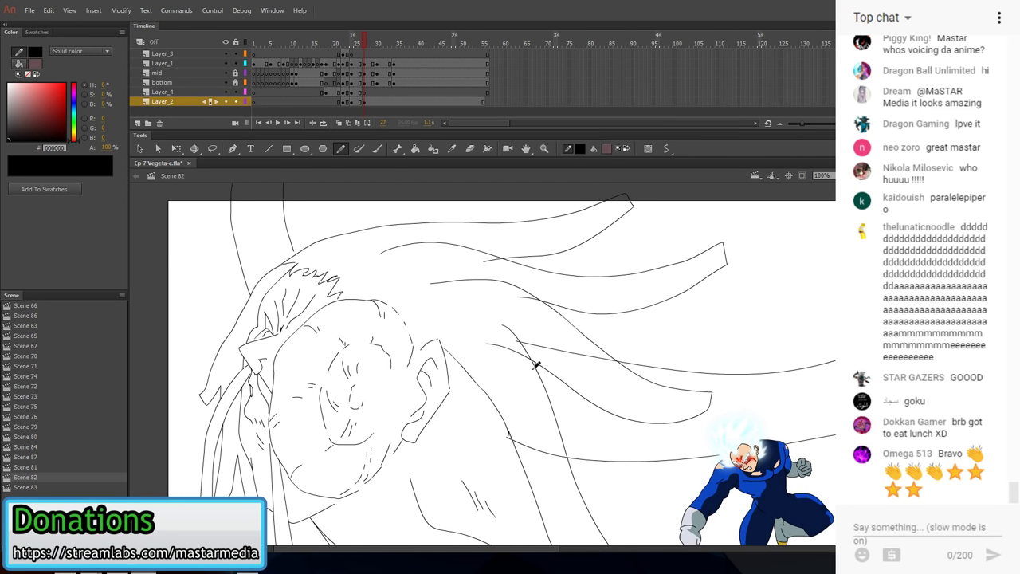
- Delete the overlapping line segments where the long hair locks cross behind the ear
{"action": "scroll", "coordinate": [536, 364], "scroll_direction": "down", "scroll_amount": 2}
{"action": "scroll", "coordinate": [603, 292], "scroll_direction": "left", "scroll_amount": 2}
{"action": "scroll", "coordinate": [539, 312], "scroll_direction": "down", "scroll_amount": 2}
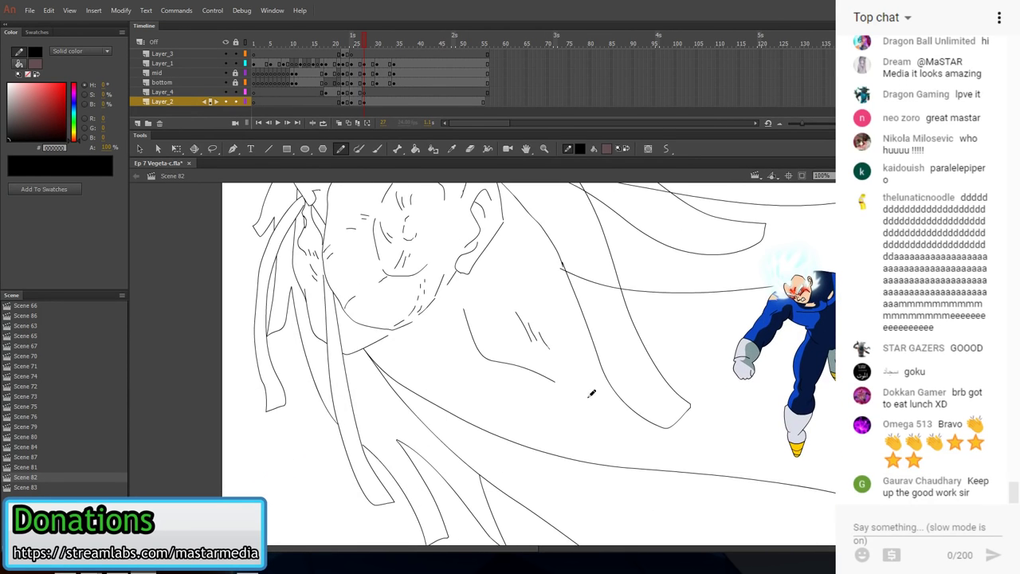
{"action": "left_click_drag", "start_coordinate": [629, 386], "coordinate": [534, 321]}
{"action": "left_click_drag", "start_coordinate": [668, 395], "coordinate": [589, 319]}
{"action": "left_click_drag", "start_coordinate": [603, 405], "coordinate": [581, 461]}
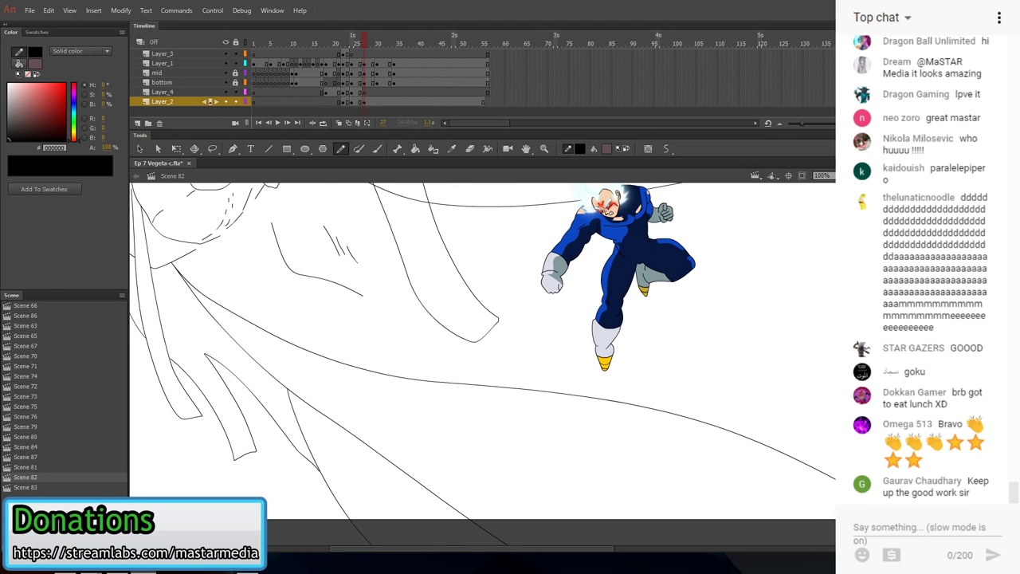
{"action": "key", "text": "ctrl+minus"}
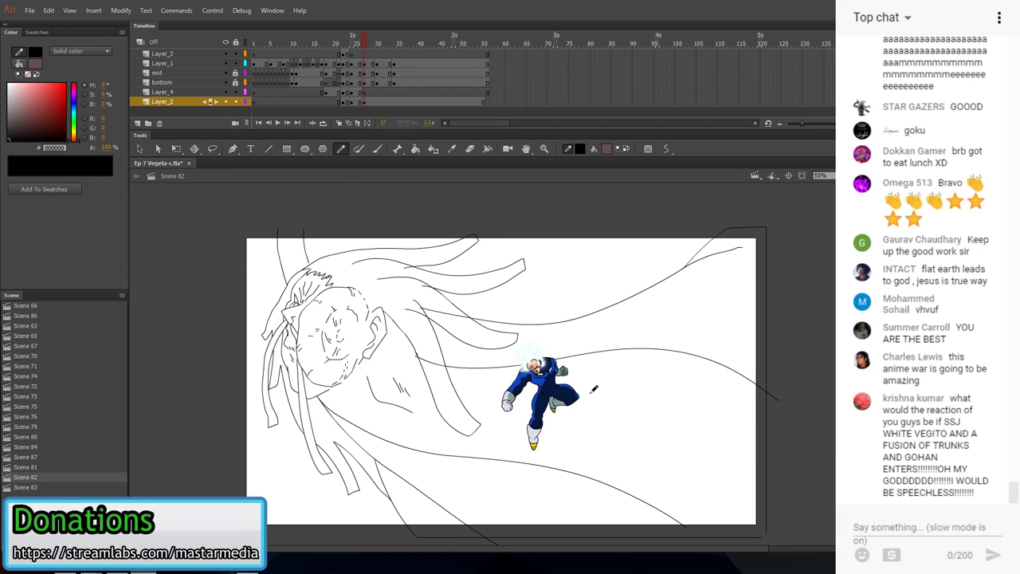
{"action": "key", "text": "v"}
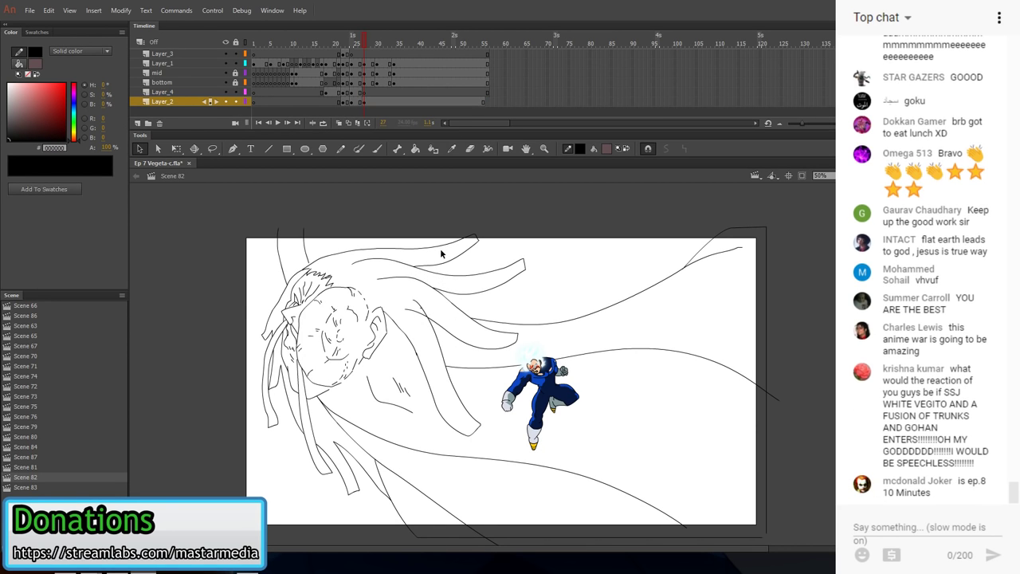
{"action": "left_click", "coordinate": [422, 308]}
{"action": "key", "text": "Delete"}
{"action": "left_click", "coordinate": [427, 296]}
{"action": "left_click", "coordinate": [449, 273]}
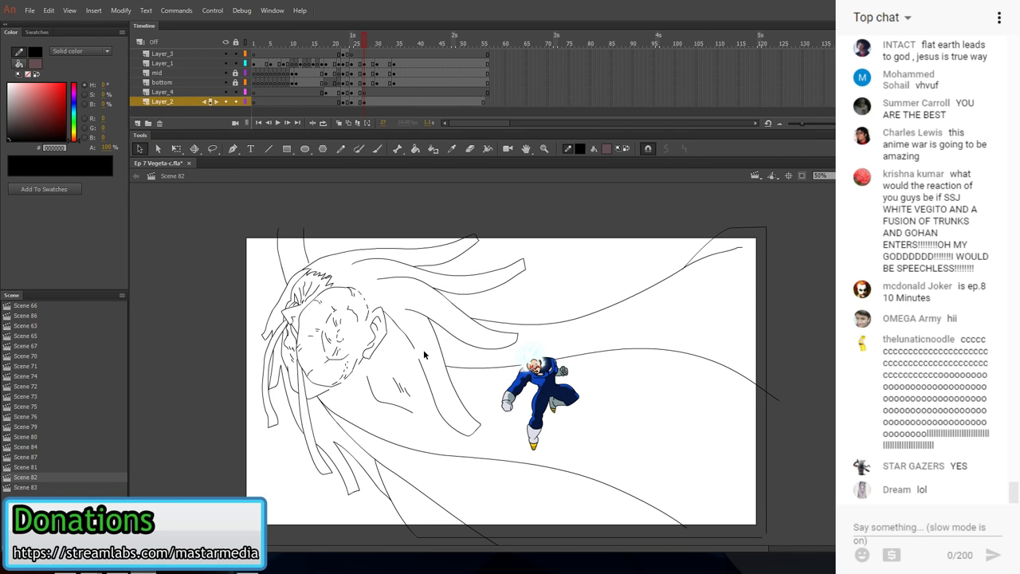
- Draw more hair locks with the Pencil: two behind the ear and pointed ones between the upper locks and the long sweeping strand
{"action": "key", "text": "shift+y"}
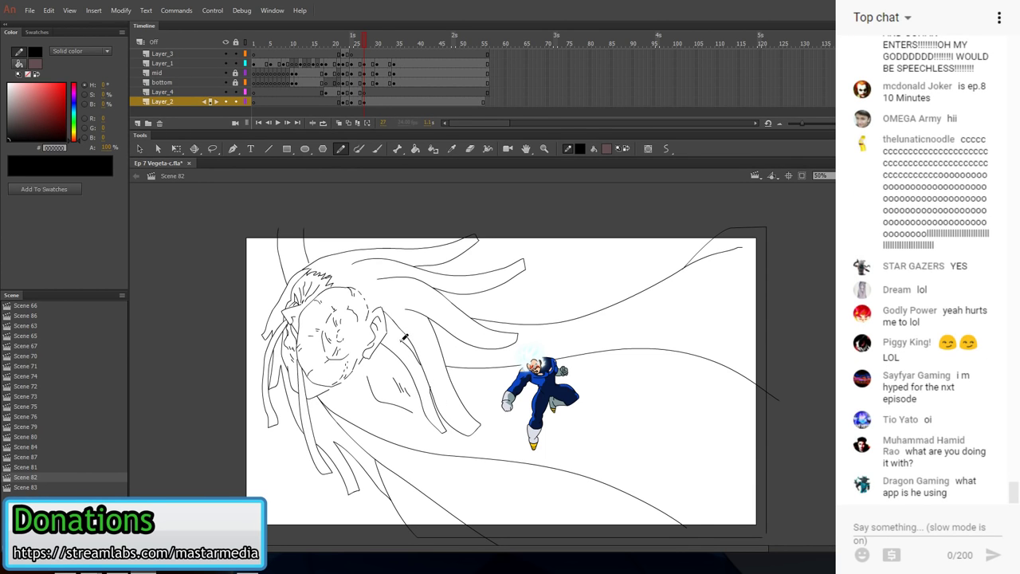
{"action": "mouse_move", "coordinate": [417, 348]}
{"action": "left_mouse_down"}
{"action": "mouse_move", "coordinate": [465, 358]}
{"action": "mouse_move", "coordinate": [443, 333]}
{"action": "left_mouse_up"}
{"action": "key", "text": "ctrl+z"}
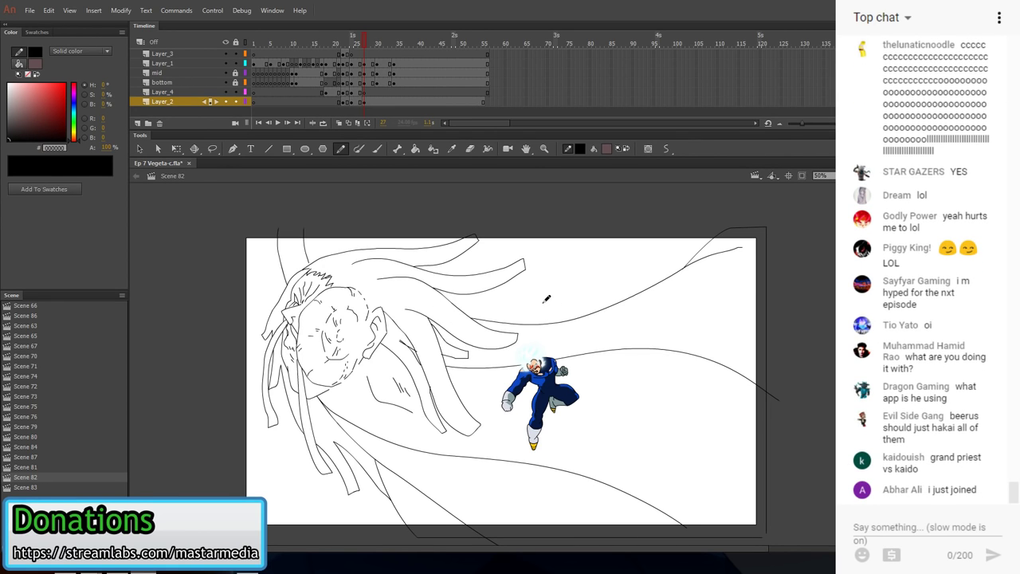
{"action": "mouse_move", "coordinate": [460, 253]}
{"action": "left_mouse_down"}
{"action": "mouse_move", "coordinate": [549, 230]}
{"action": "mouse_move", "coordinate": [556, 242]}
{"action": "mouse_move", "coordinate": [535, 257]}
{"action": "mouse_move", "coordinate": [638, 264]}
{"action": "mouse_move", "coordinate": [546, 292]}
{"action": "mouse_move", "coordinate": [595, 309]}
{"action": "left_mouse_up"}
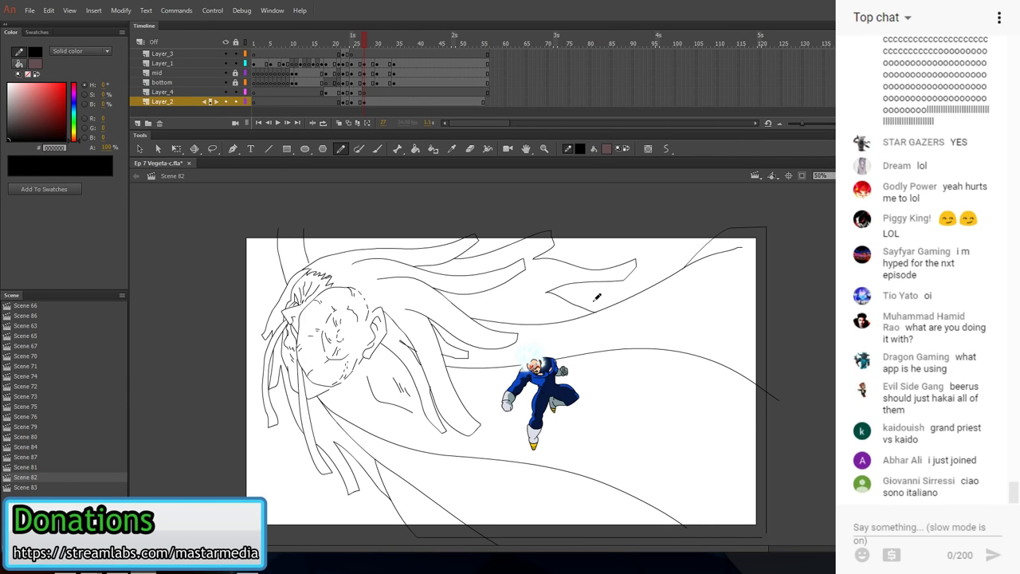
{"action": "left_click_drag", "start_coordinate": [528, 310], "coordinate": [539, 328]}
{"action": "left_click_drag", "start_coordinate": [476, 392], "coordinate": [457, 356]}
{"action": "mouse_move", "coordinate": [432, 259]}
{"action": "left_mouse_down"}
{"action": "mouse_move", "coordinate": [447, 298]}
{"action": "mouse_move", "coordinate": [446, 271]}
{"action": "left_mouse_up"}
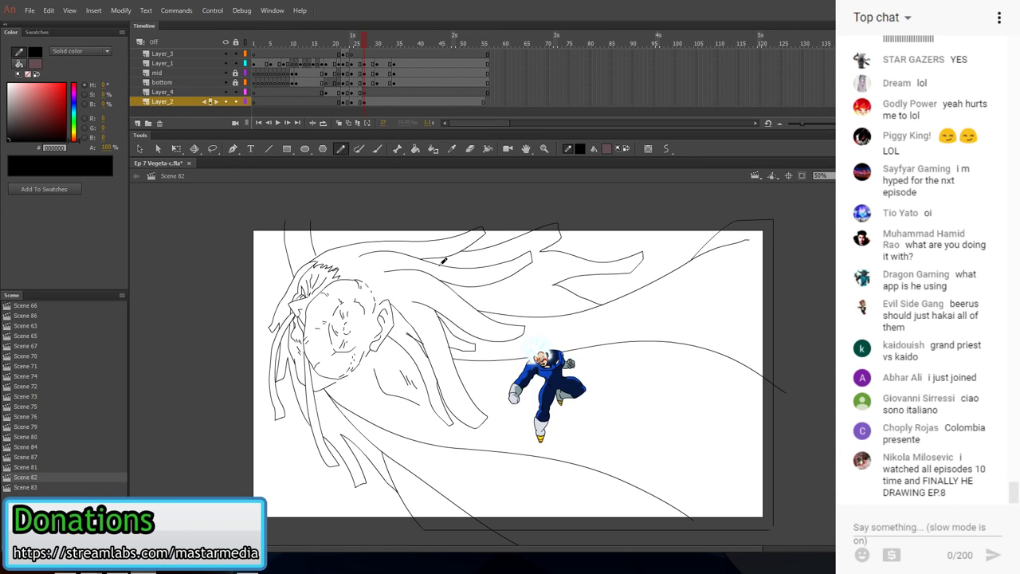
- Close the open end of the lock rising above the top of the head with a straight line
{"action": "key", "text": "n"}
{"action": "key", "text": "v"}
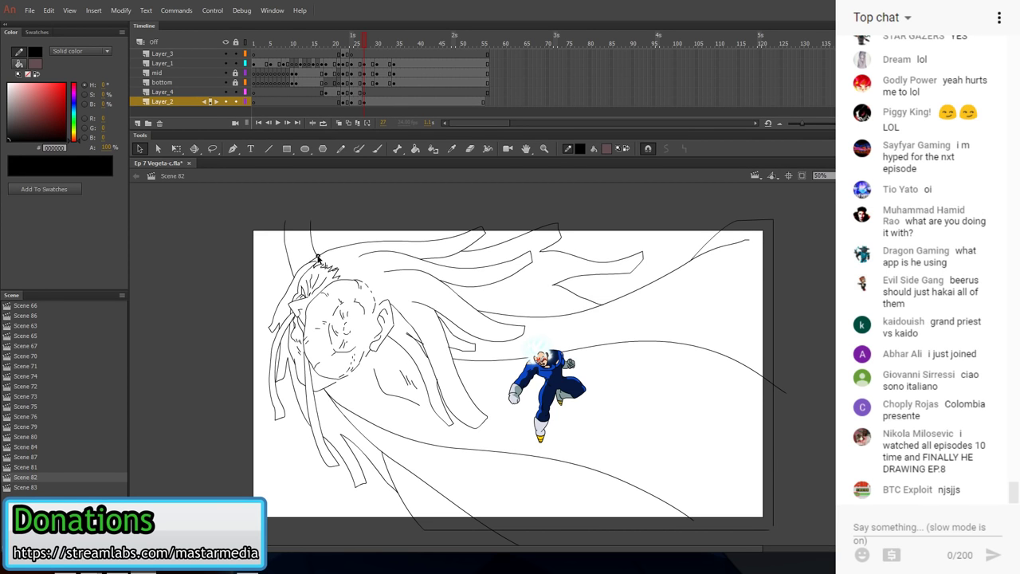
{"action": "key", "text": "n"}
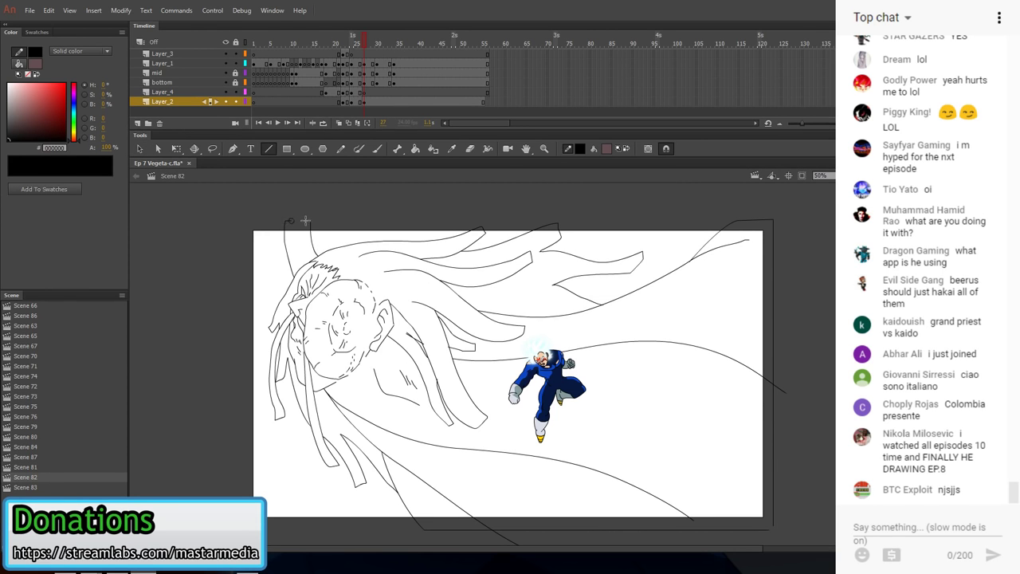
{"action": "key", "text": "y"}
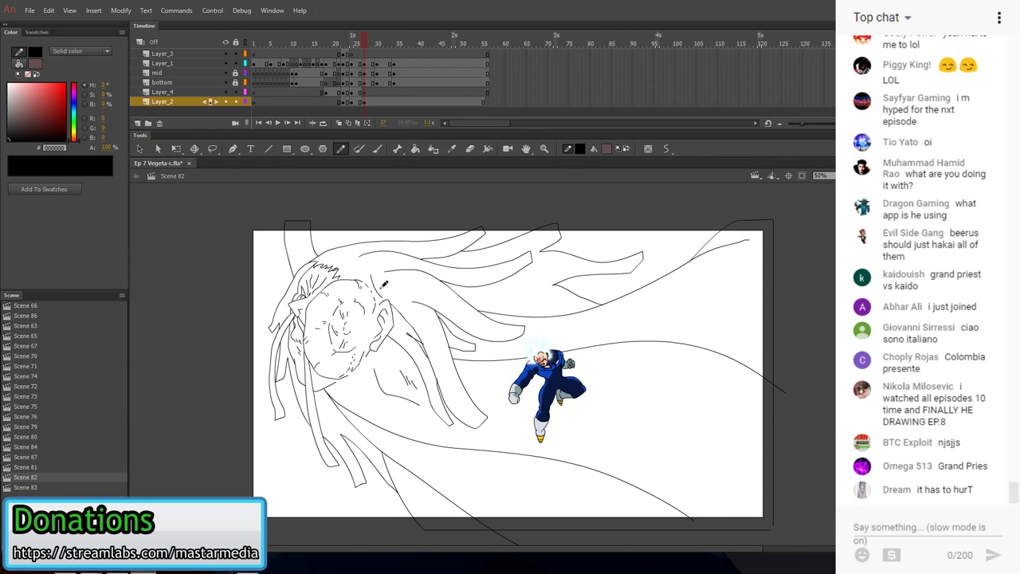
{"action": "mouse_move", "coordinate": [390, 275]}
{"action": "left_mouse_down"}
{"action": "mouse_move", "coordinate": [447, 272]}
{"action": "mouse_move", "coordinate": [507, 209]}
{"action": "left_mouse_up"}
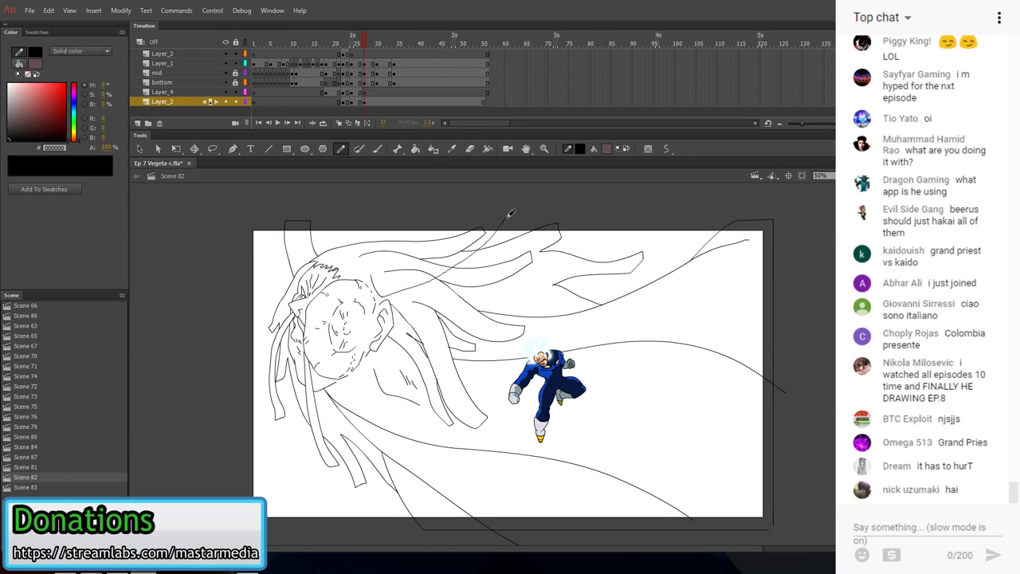
{"action": "left_click_drag", "start_coordinate": [402, 262], "coordinate": [483, 214]}
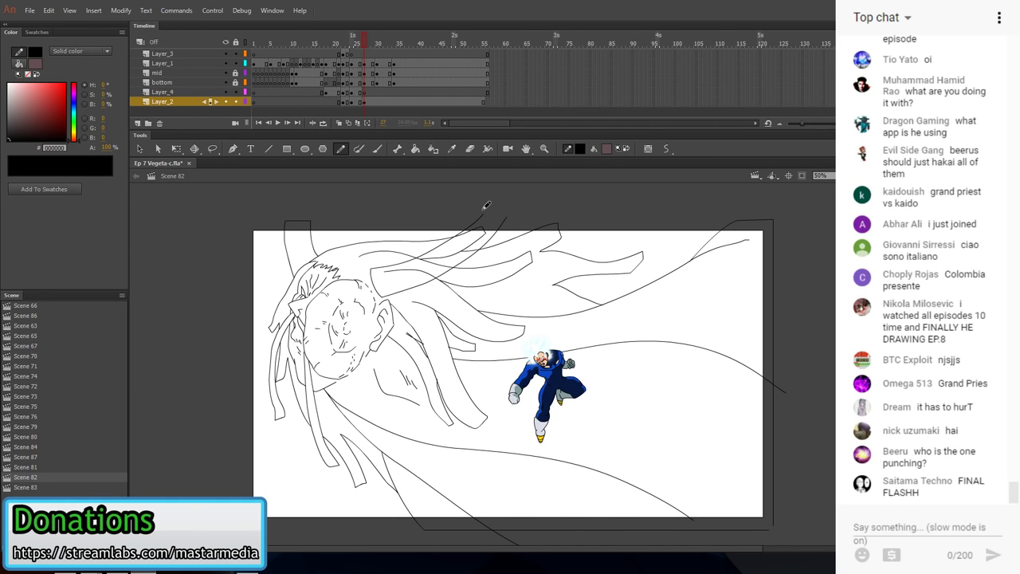
{"action": "key", "text": "ctrl+z"}
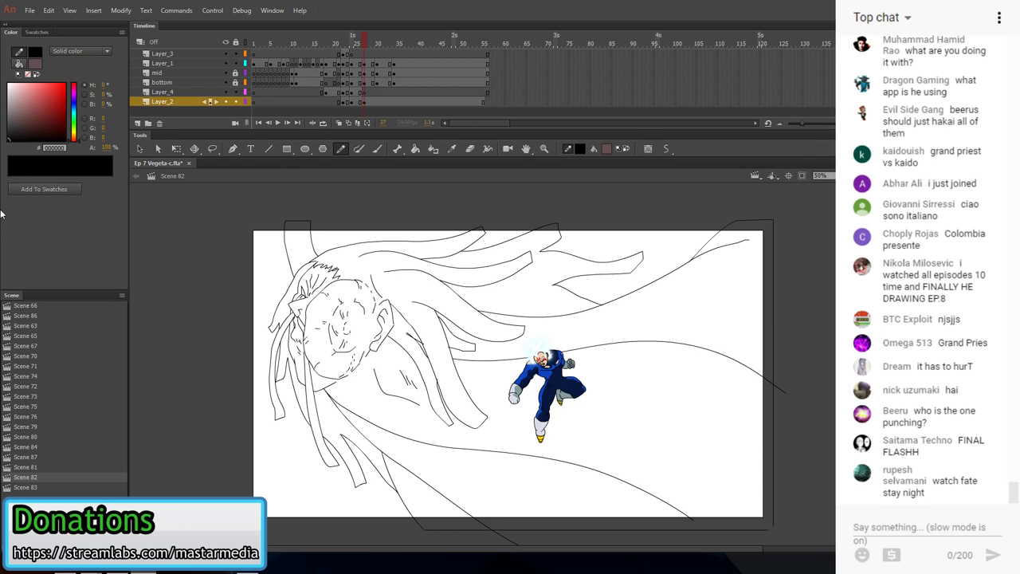
- Draw a broad hair lock sweeping from above the ear past the stage's upper edge, and close its tip with a straight line
{"action": "mouse_move", "coordinate": [381, 280]}
{"action": "left_mouse_down"}
{"action": "mouse_move", "coordinate": [465, 267]}
{"action": "mouse_move", "coordinate": [524, 213]}
{"action": "left_mouse_up"}
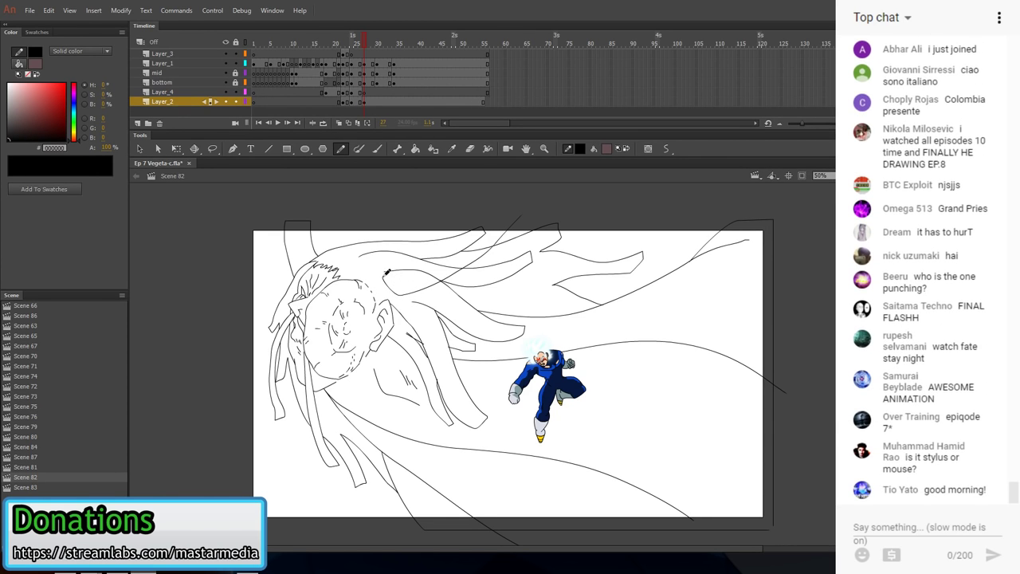
{"action": "left_click_drag", "start_coordinate": [392, 274], "coordinate": [492, 209]}
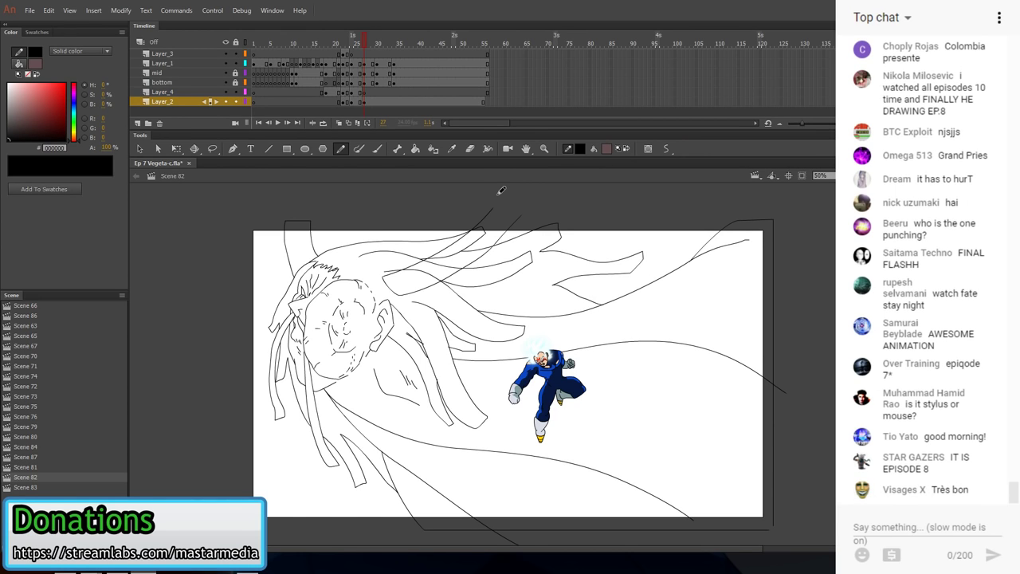
{"action": "key", "text": "n"}
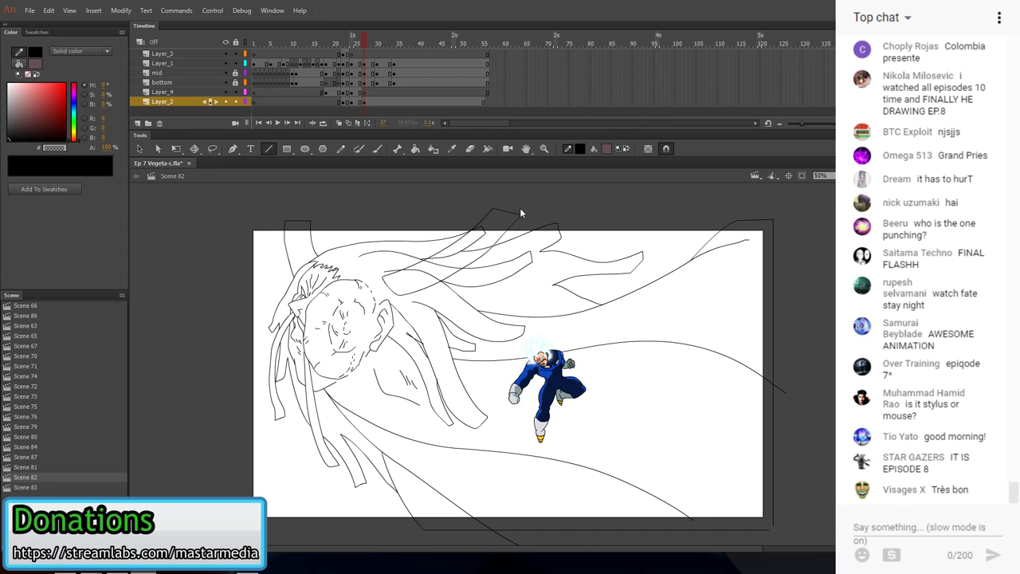
- Delete the hair line segments that run through the new broad lock
{"action": "key", "text": "v"}
{"action": "left_click", "coordinate": [430, 275]}
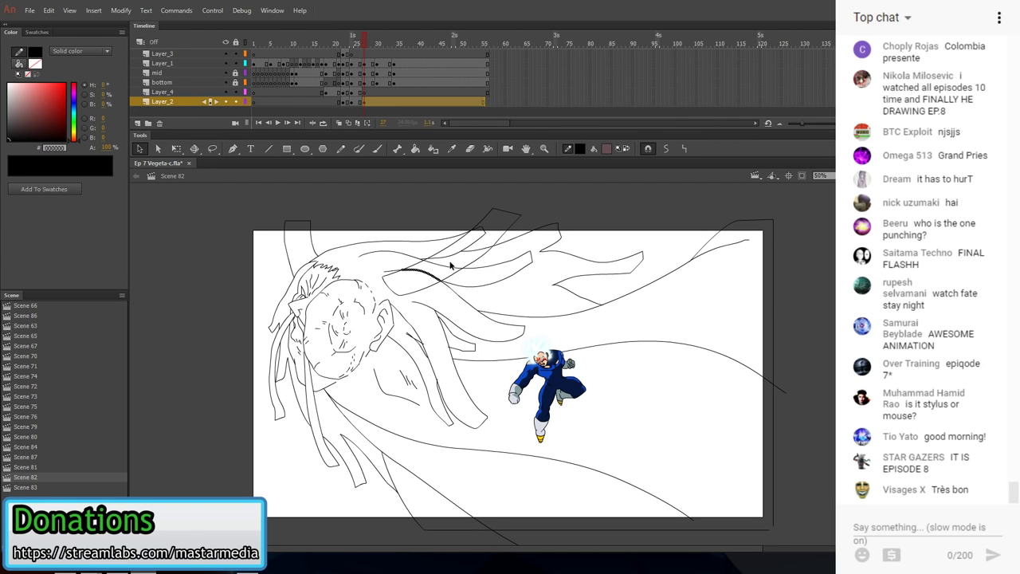
{"action": "key", "text": "Delete"}
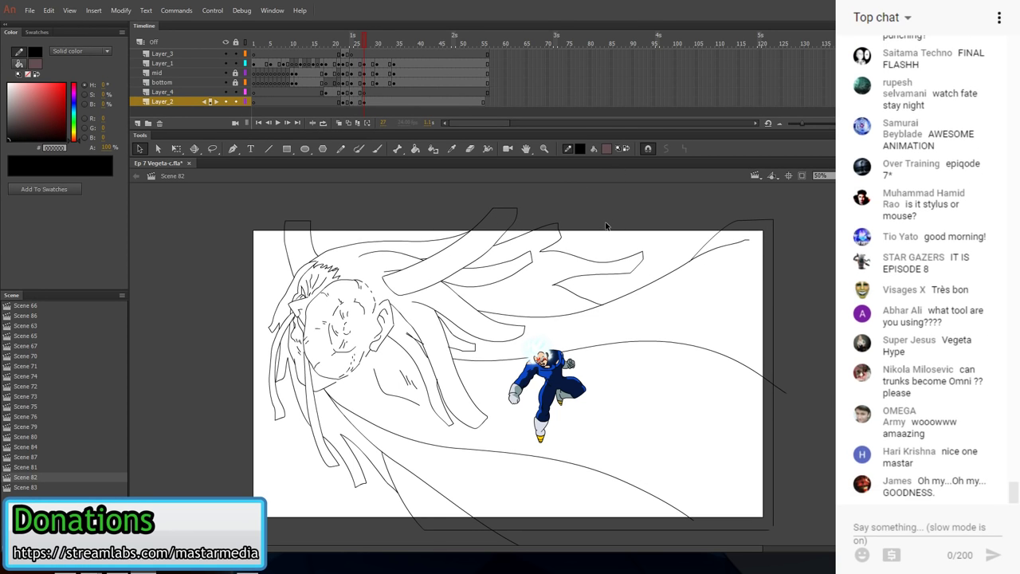
{"action": "left_click_drag", "start_coordinate": [522, 301], "coordinate": [520, 295]}
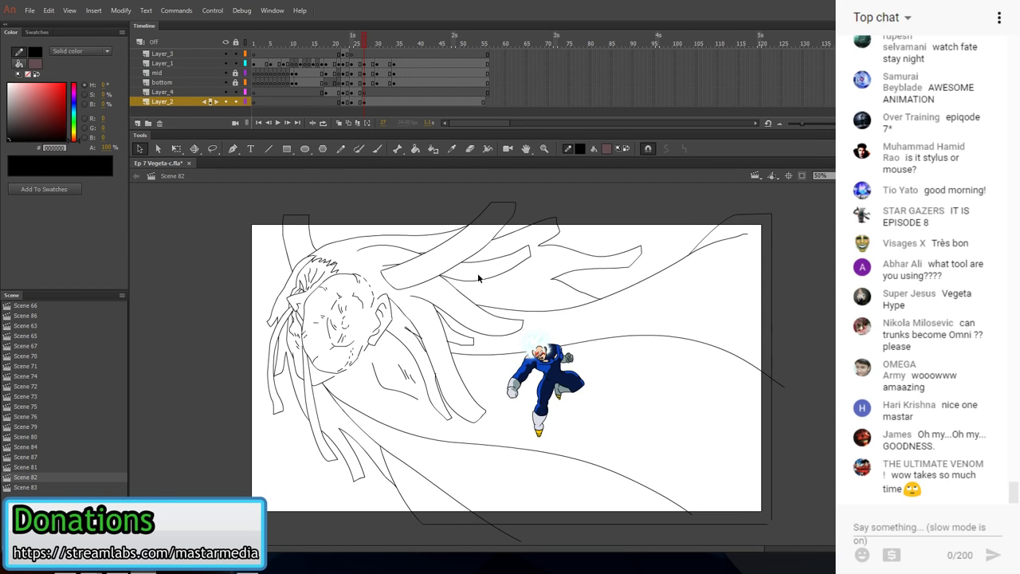
- Trim the overshooting line ends on the small hair locks behind the ear at 200% zoom
{"action": "key", "text": "y"}
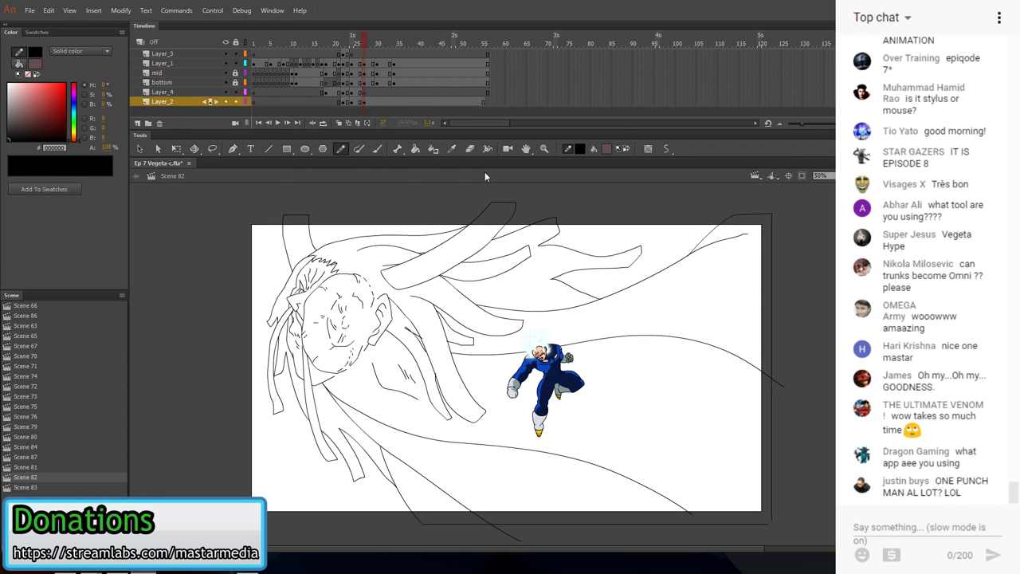
{"action": "left_click", "coordinate": [842, 175]}
{"action": "left_click", "coordinate": [840, 259]}
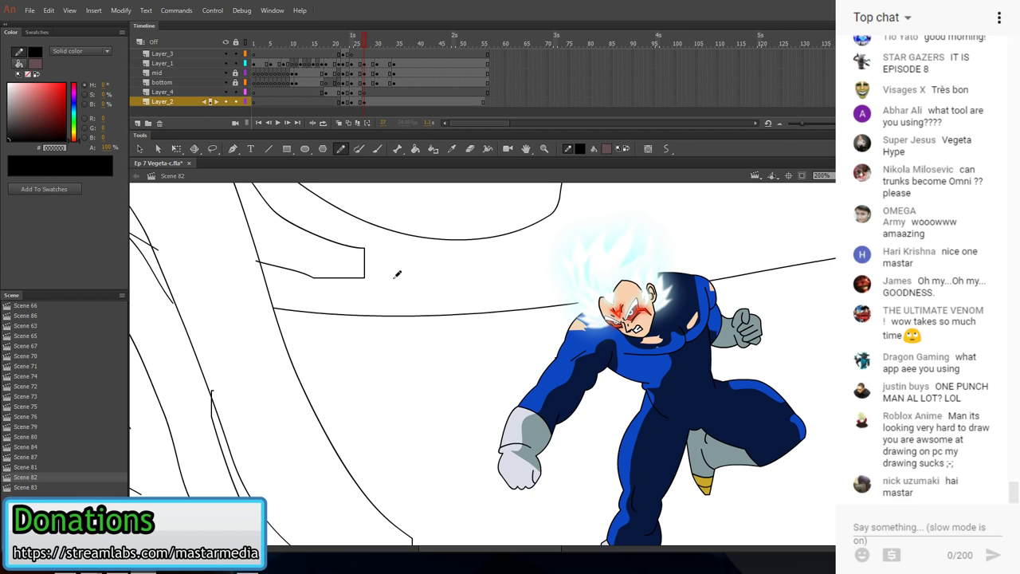
{"action": "left_click_drag", "start_coordinate": [400, 366], "coordinate": [576, 491]}
{"action": "mouse_move", "coordinate": [442, 318]}
{"action": "left_mouse_down"}
{"action": "mouse_move", "coordinate": [504, 388]}
{"action": "mouse_move", "coordinate": [462, 262]}
{"action": "left_mouse_up"}
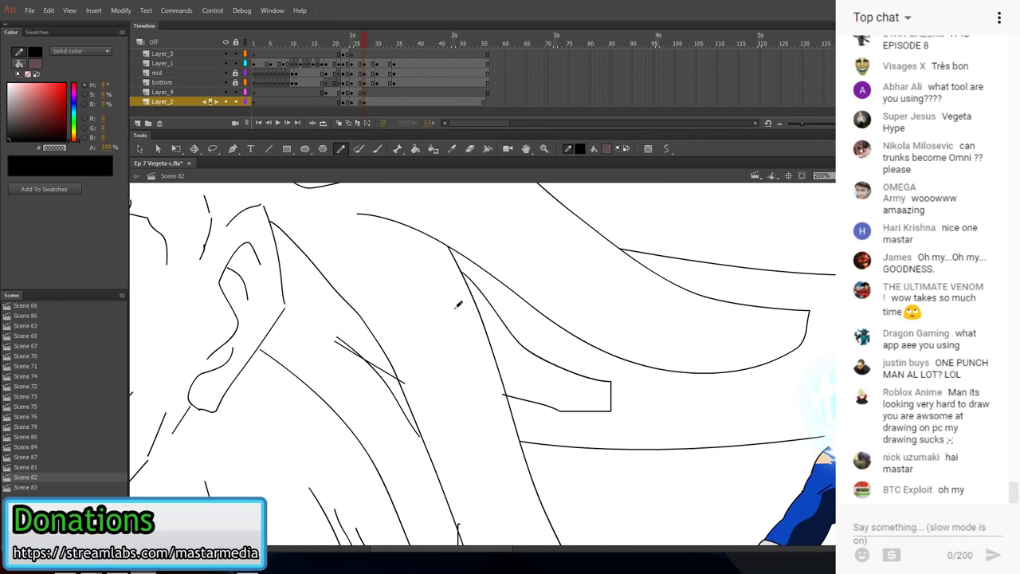
{"action": "key", "text": "n"}
{"action": "key", "text": "v"}
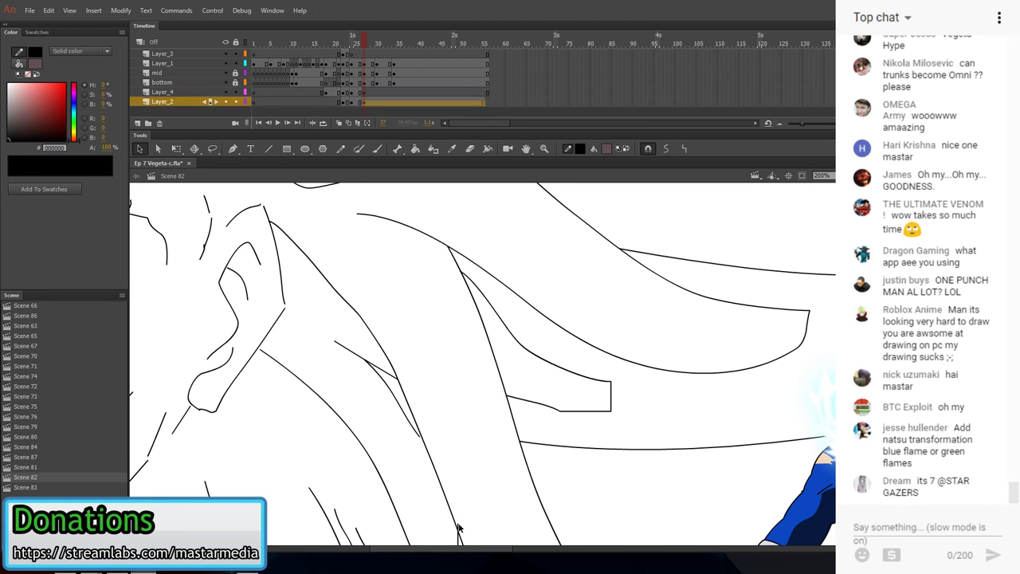
- Draw the hairline from the top of the forehead around the dented face to a jagged sideburn in front of the ear
{"action": "scroll", "coordinate": [478, 358], "scroll_direction": "up", "scroll_amount": 3}
{"action": "scroll", "coordinate": [487, 363], "scroll_direction": "up", "scroll_amount": 2}
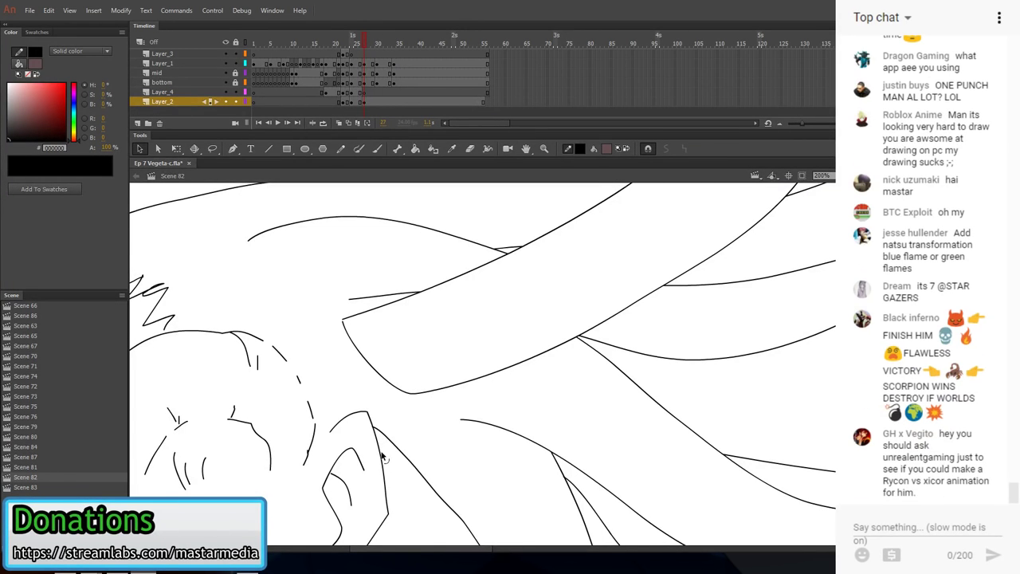
{"action": "scroll", "coordinate": [415, 462], "scroll_direction": "down", "scroll_amount": 3}
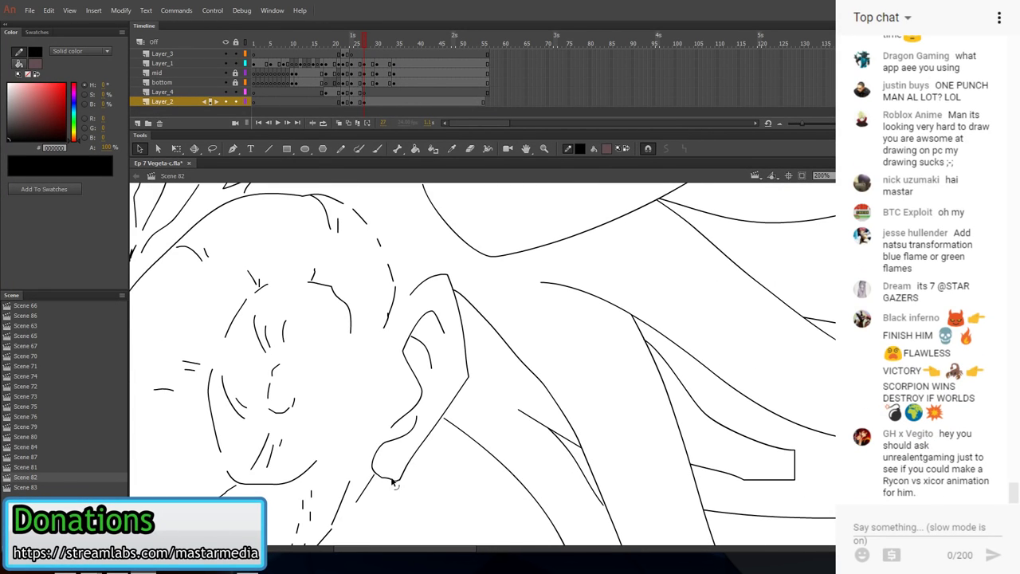
{"action": "scroll", "coordinate": [394, 436], "scroll_direction": "up", "scroll_amount": 2}
{"action": "key", "text": "y"}
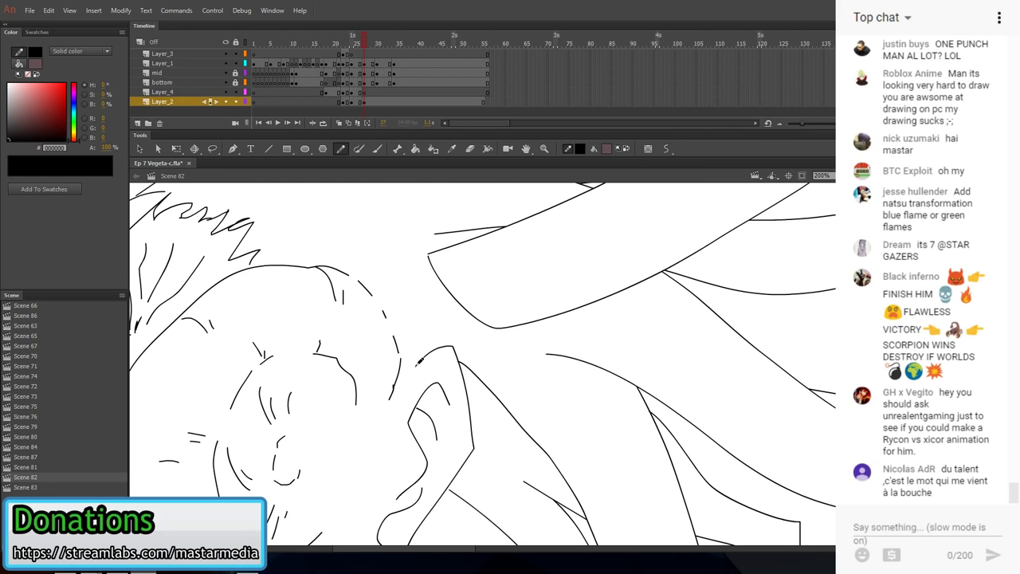
{"action": "mouse_move", "coordinate": [402, 391]}
{"action": "left_mouse_down"}
{"action": "mouse_move", "coordinate": [415, 331]}
{"action": "mouse_move", "coordinate": [404, 290]}
{"action": "mouse_move", "coordinate": [358, 268]}
{"action": "mouse_move", "coordinate": [345, 272]}
{"action": "left_mouse_up"}
{"action": "left_click_drag", "start_coordinate": [380, 315], "coordinate": [569, 337]}
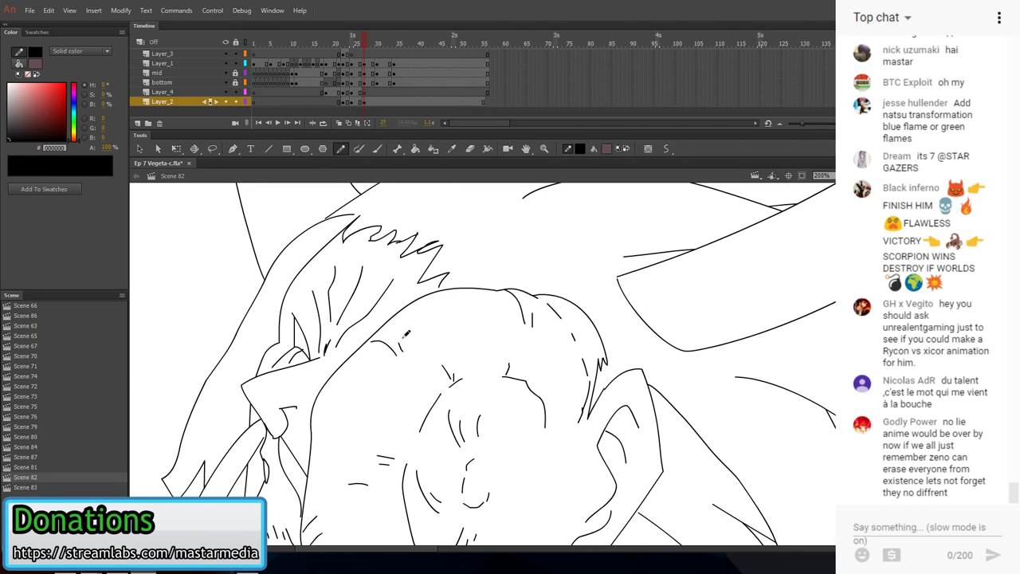
- Touch up the line ends beneath the brow ridge and check the outline from the face to the neck
{"action": "key", "text": "v"}
{"action": "scroll", "coordinate": [307, 338], "scroll_direction": "down", "scroll_amount": 3}
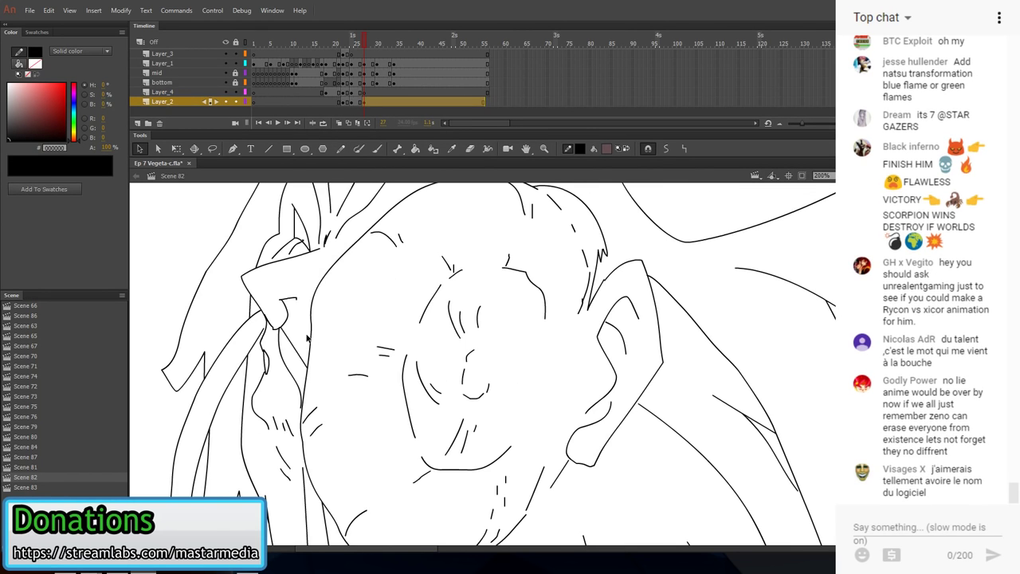
{"action": "left_click", "coordinate": [307, 339]}
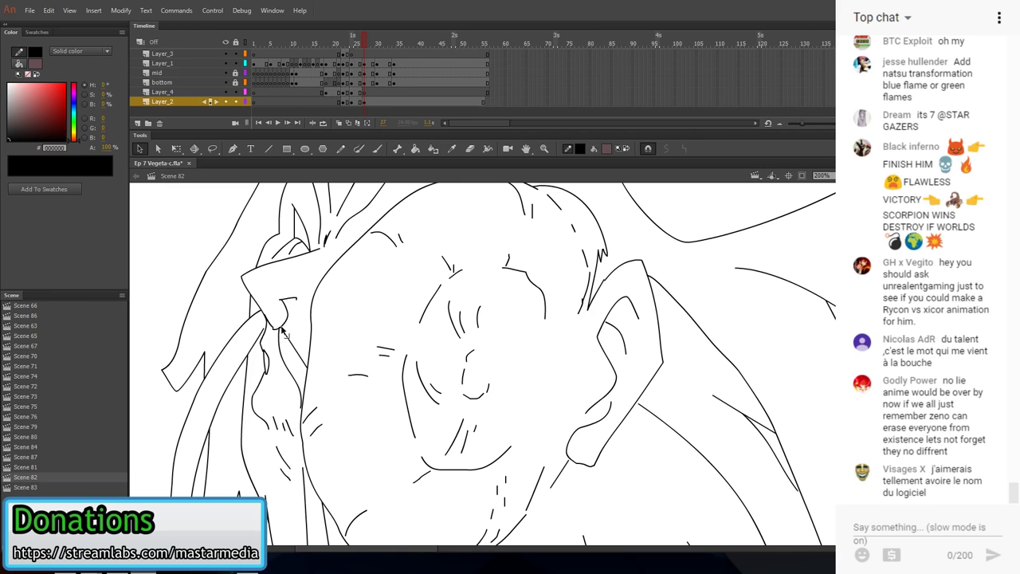
{"action": "left_click", "coordinate": [305, 251]}
{"action": "left_click", "coordinate": [289, 198]}
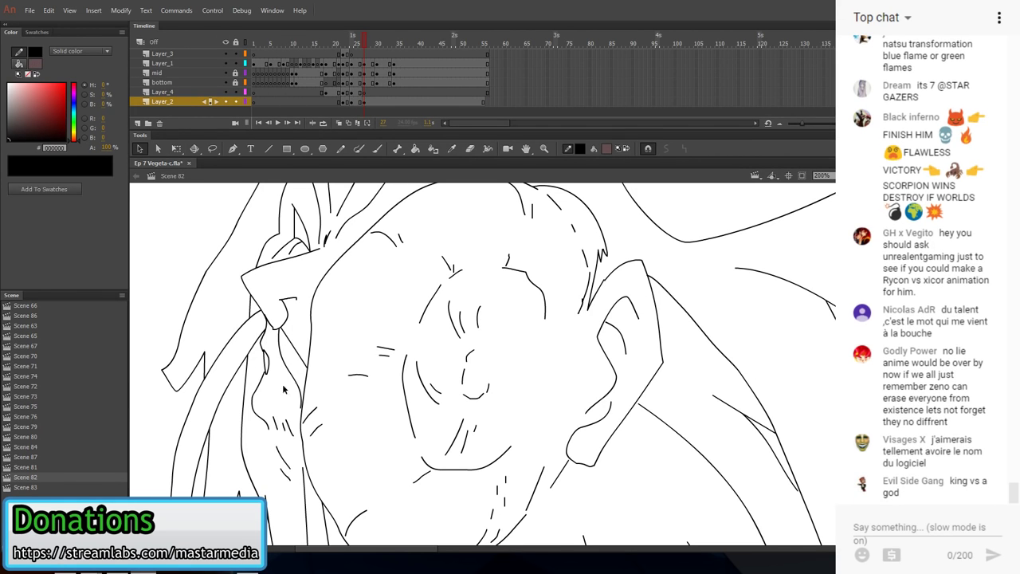
{"action": "scroll", "coordinate": [283, 375], "scroll_direction": "down", "scroll_amount": 5}
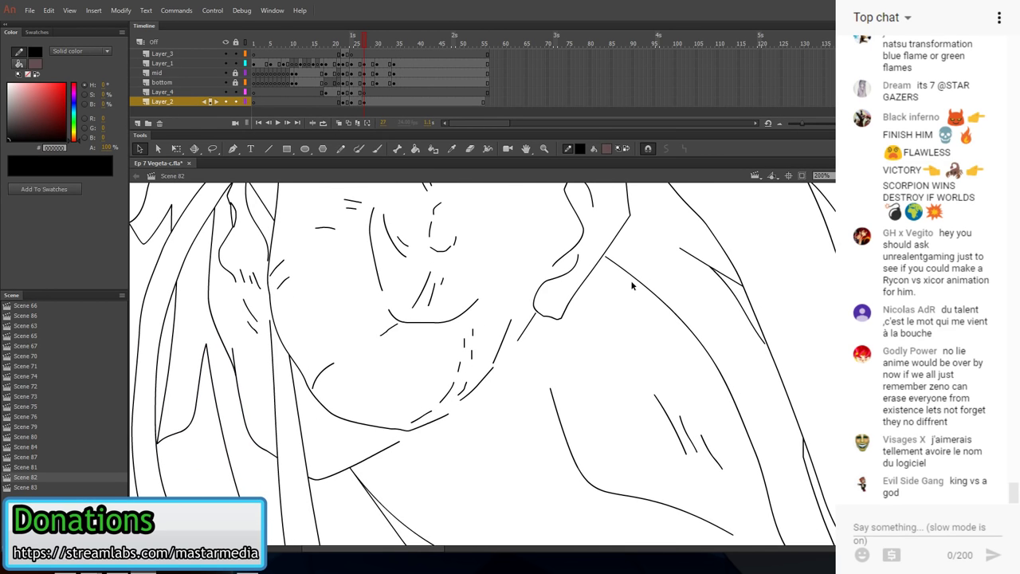
- Sample the skin colour from frame 26 and fill the shoulder band and the lower body corner at frame 27
{"action": "left_click", "coordinate": [843, 175]}
{"action": "left_click", "coordinate": [839, 234]}
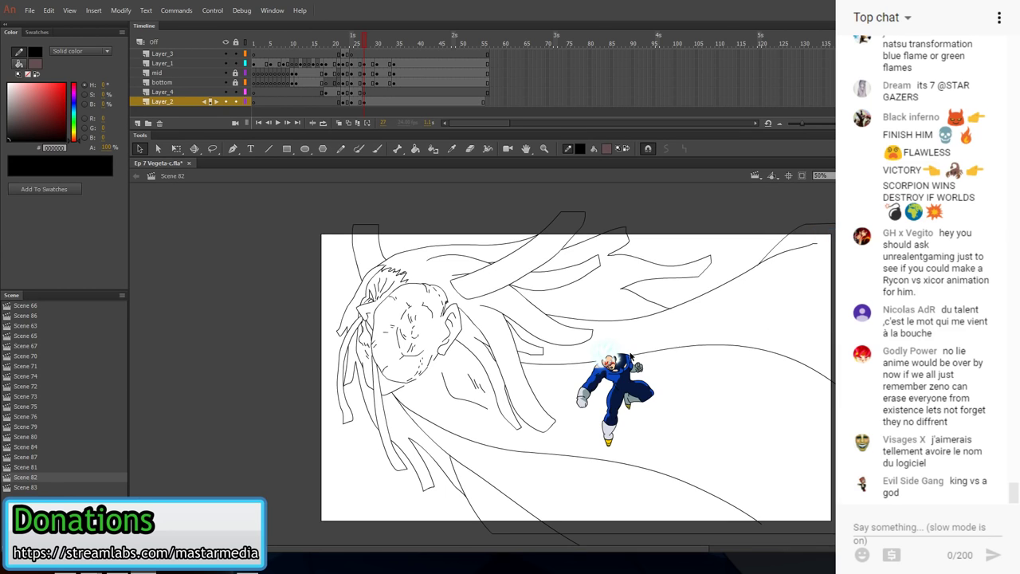
{"action": "left_click_drag", "start_coordinate": [534, 321], "coordinate": [438, 286]}
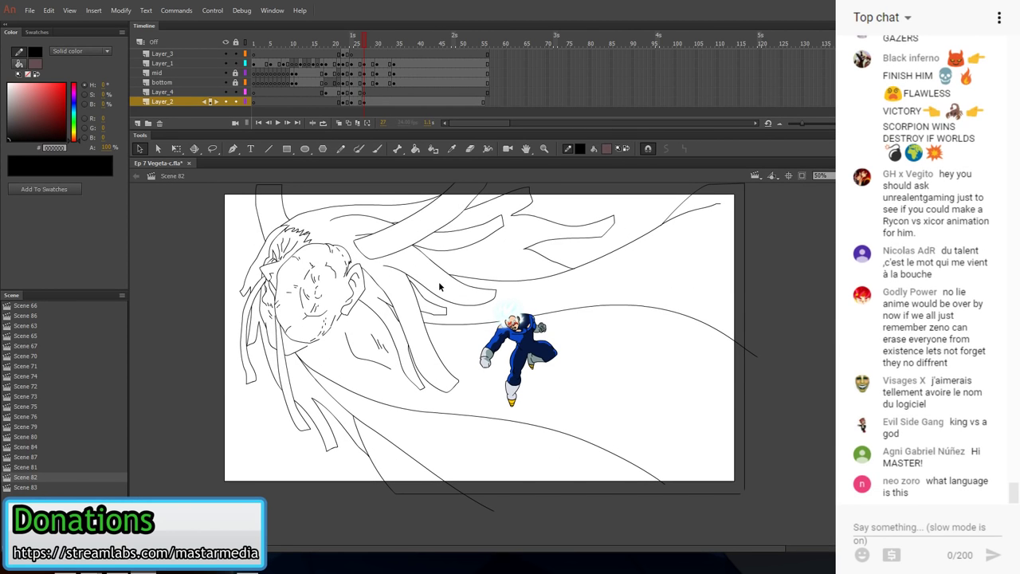
{"action": "left_click", "coordinate": [359, 104]}
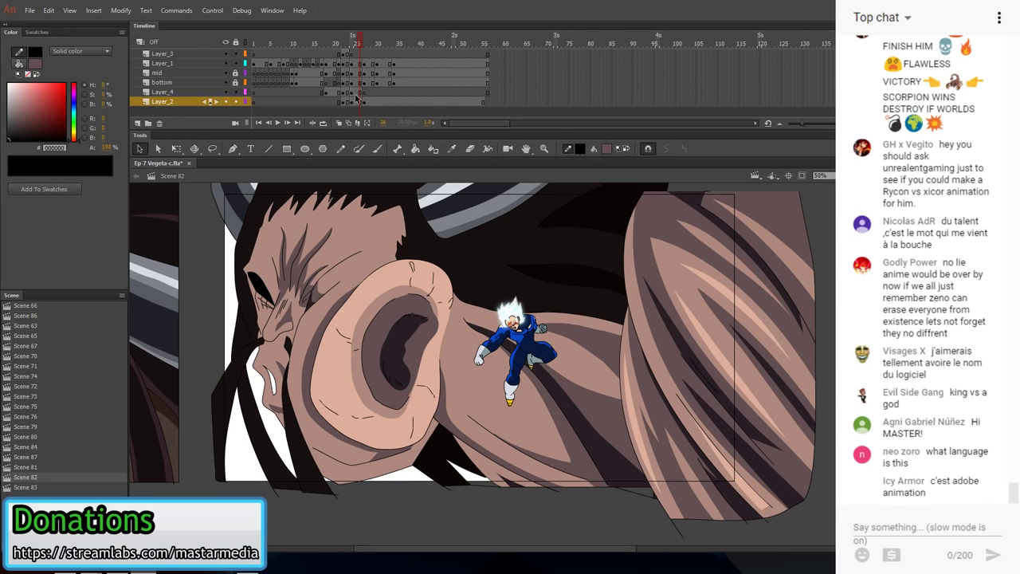
{"action": "left_click", "coordinate": [163, 335]}
{"action": "left_click", "coordinate": [192, 287]}
{"action": "left_click", "coordinate": [452, 149]}
{"action": "left_click", "coordinate": [436, 318]}
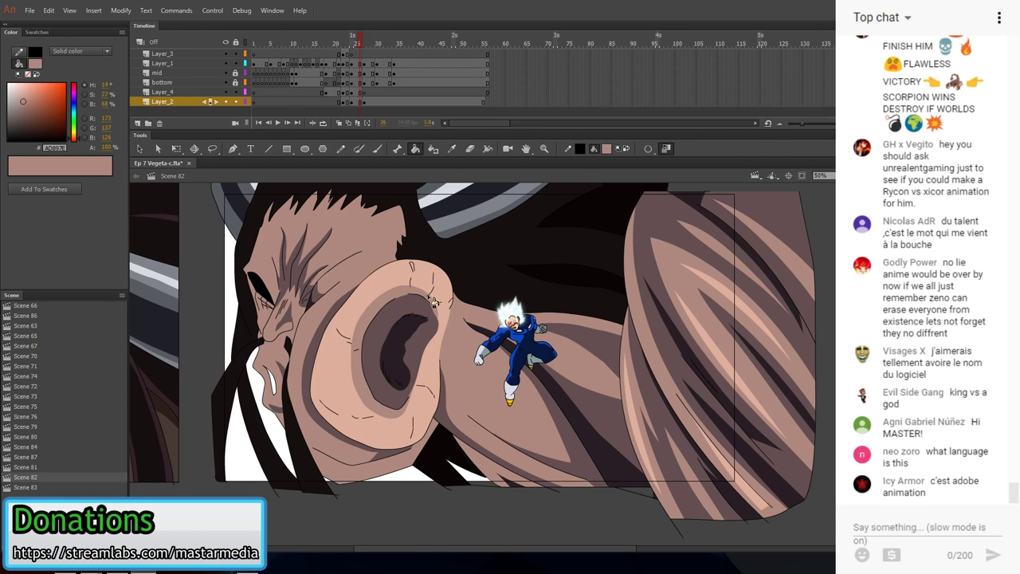
{"action": "left_click", "coordinate": [364, 104]}
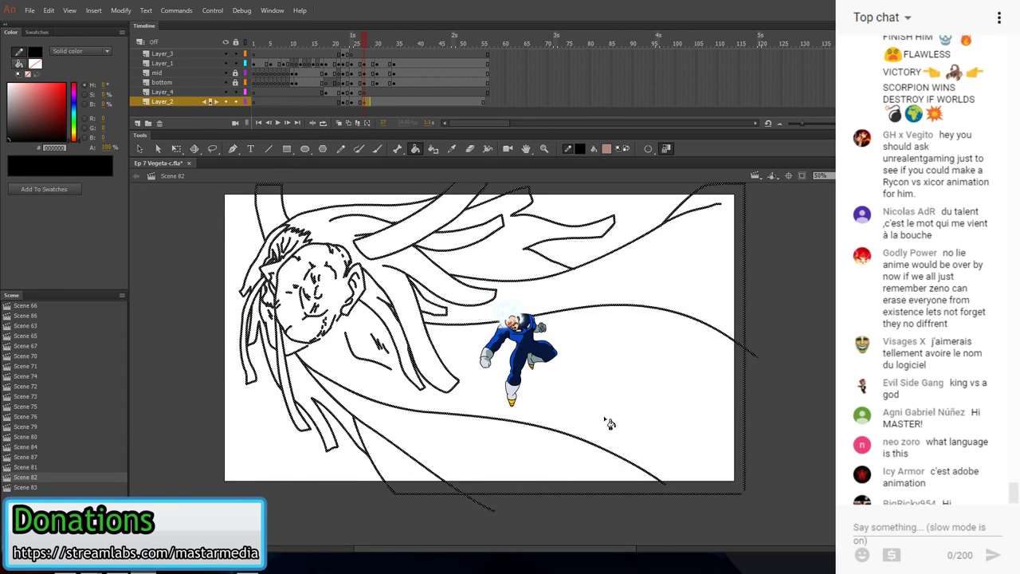
{"action": "left_click", "coordinate": [691, 290]}
{"action": "left_click", "coordinate": [417, 474]}
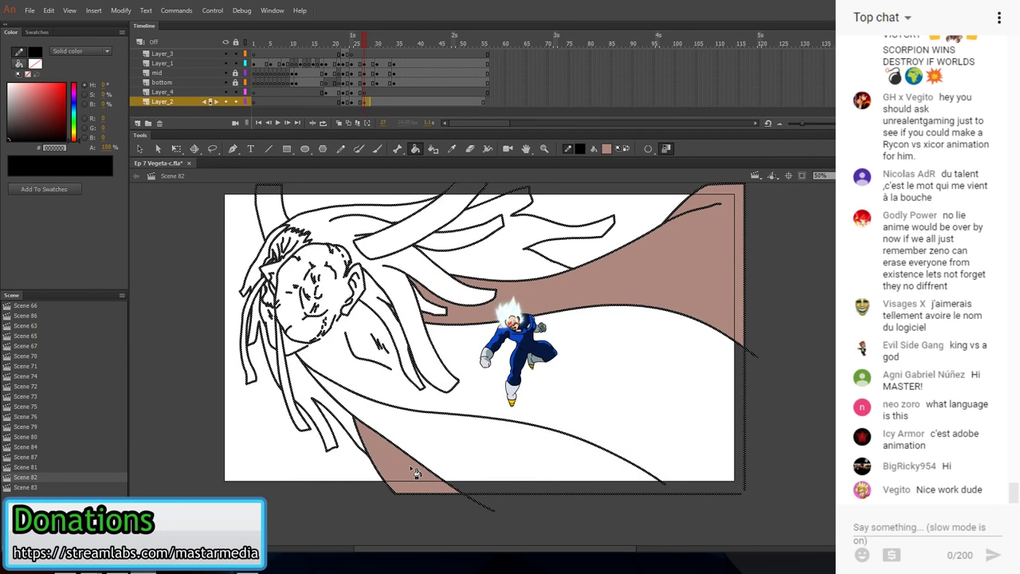
- Try to fill the giant's forehead with the skin colour
{"action": "key", "text": "v"}
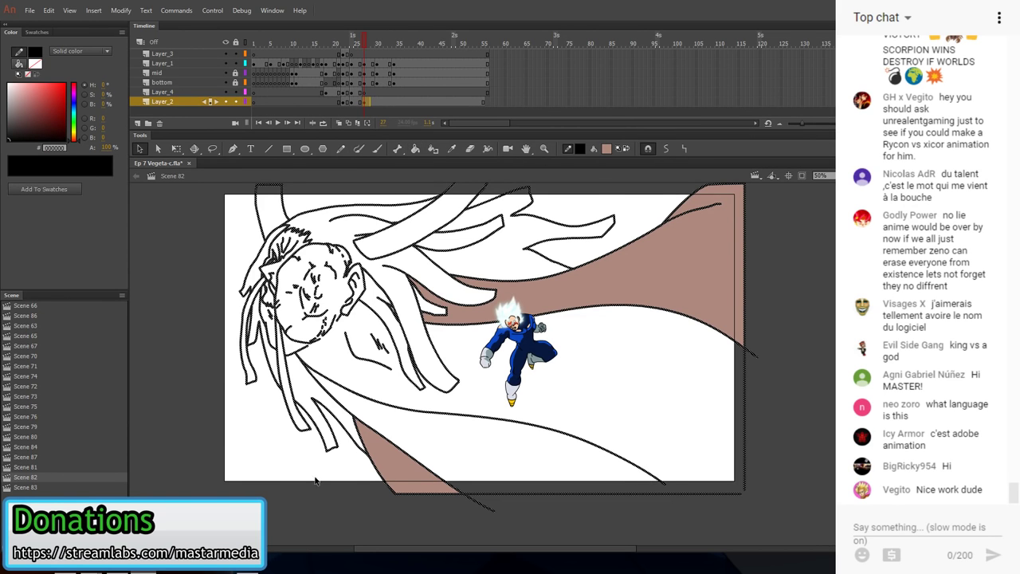
{"action": "left_click", "coordinate": [306, 477]}
{"action": "left_click", "coordinate": [416, 149]}
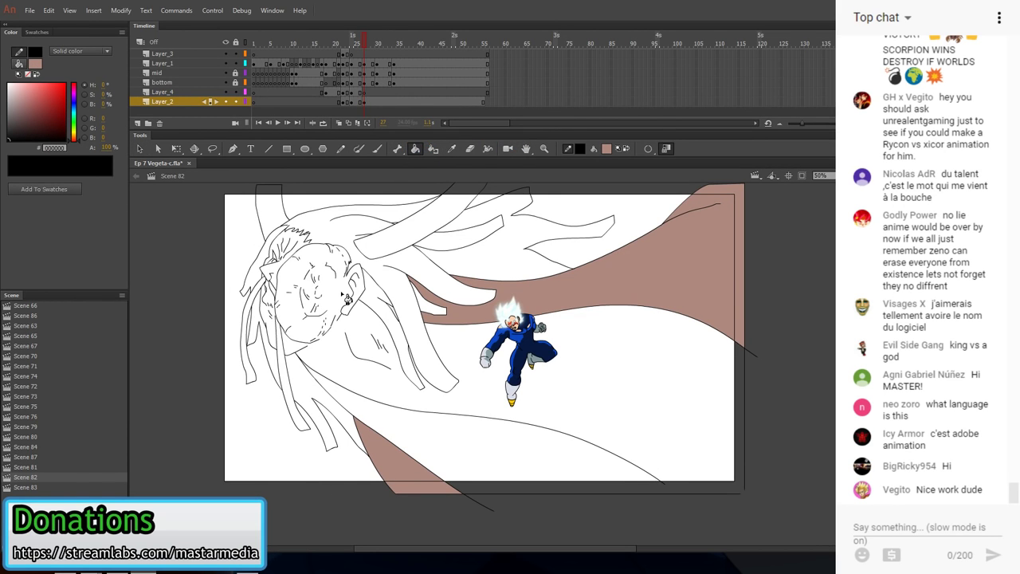
{"action": "left_click", "coordinate": [291, 275]}
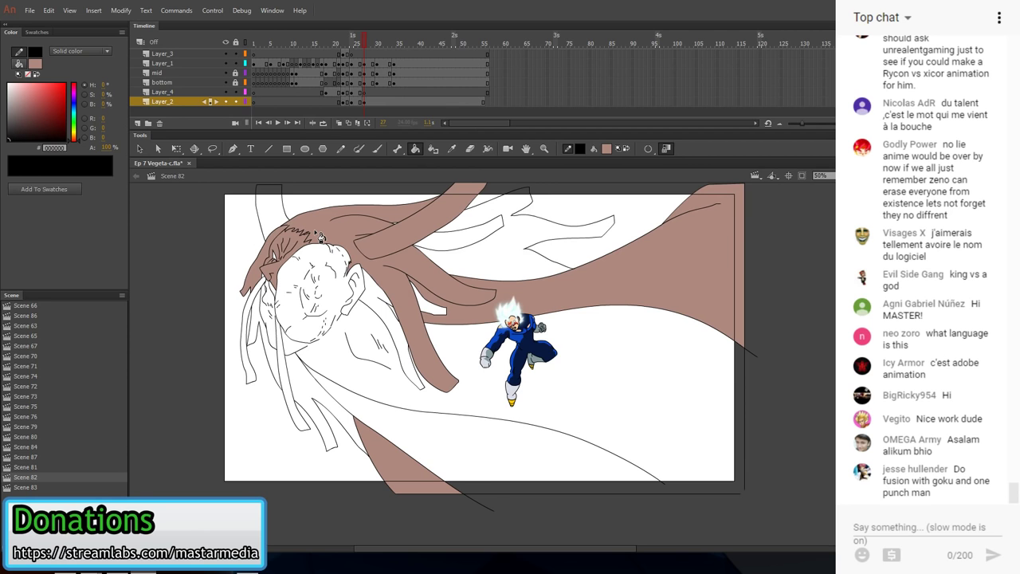
{"action": "key", "text": "ctrl+z"}
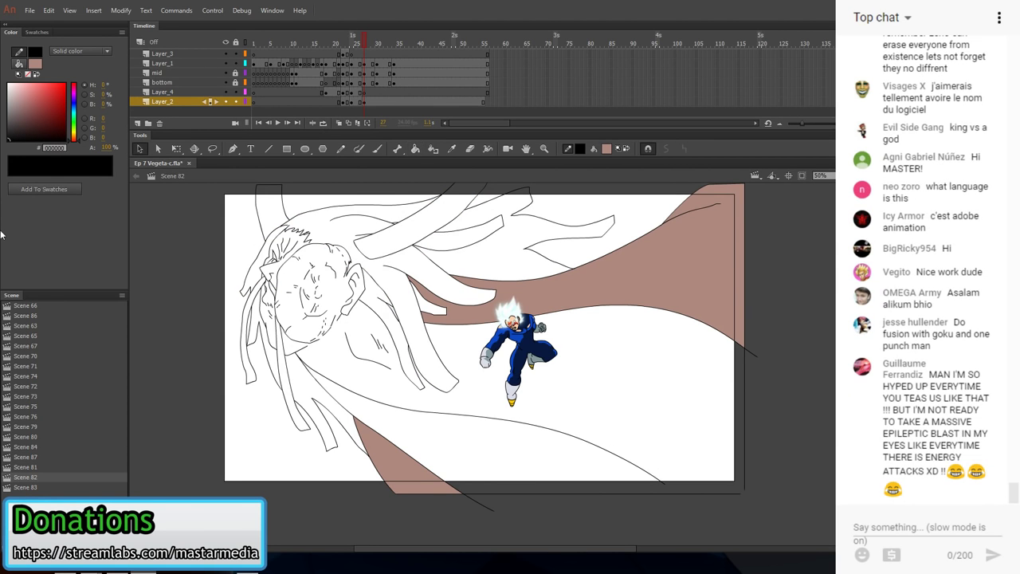
{"action": "key", "text": "v"}
{"action": "key", "text": "k"}
{"action": "left_click", "coordinate": [308, 251]}
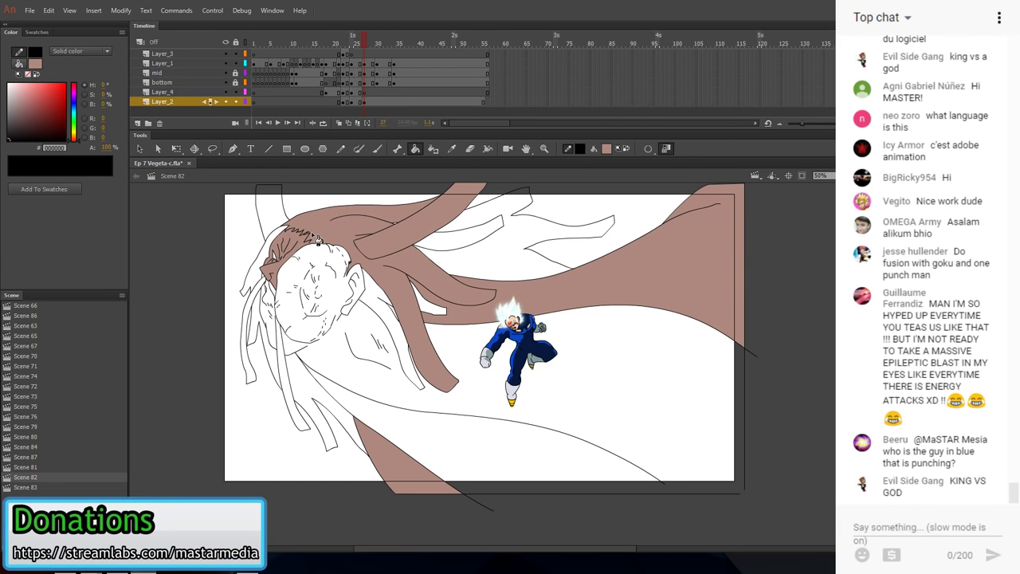
{"action": "key", "text": "ctrl+z"}
- Change the Paint Bucket's gap-closing option and fill the face's outer edge and the forehead with the skin colour
{"action": "left_click", "coordinate": [648, 150]}
{"action": "left_click", "coordinate": [673, 171]}
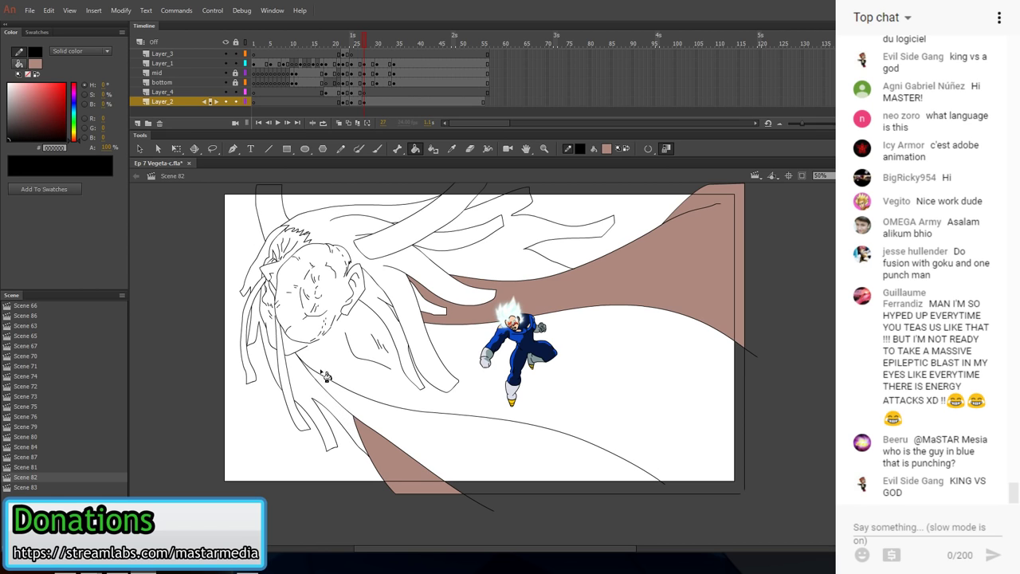
{"action": "left_click", "coordinate": [272, 333]}
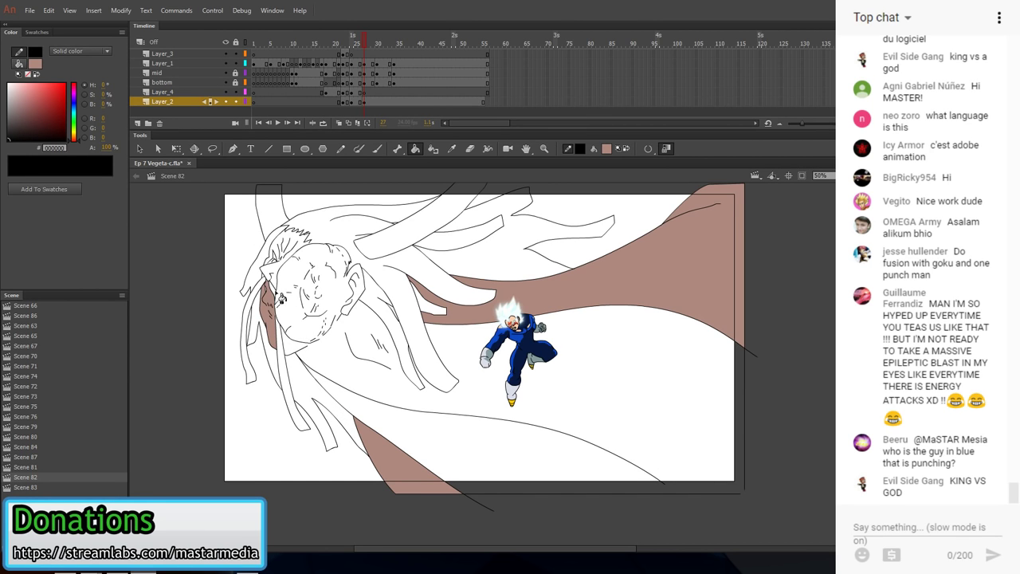
{"action": "left_click", "coordinate": [279, 289]}
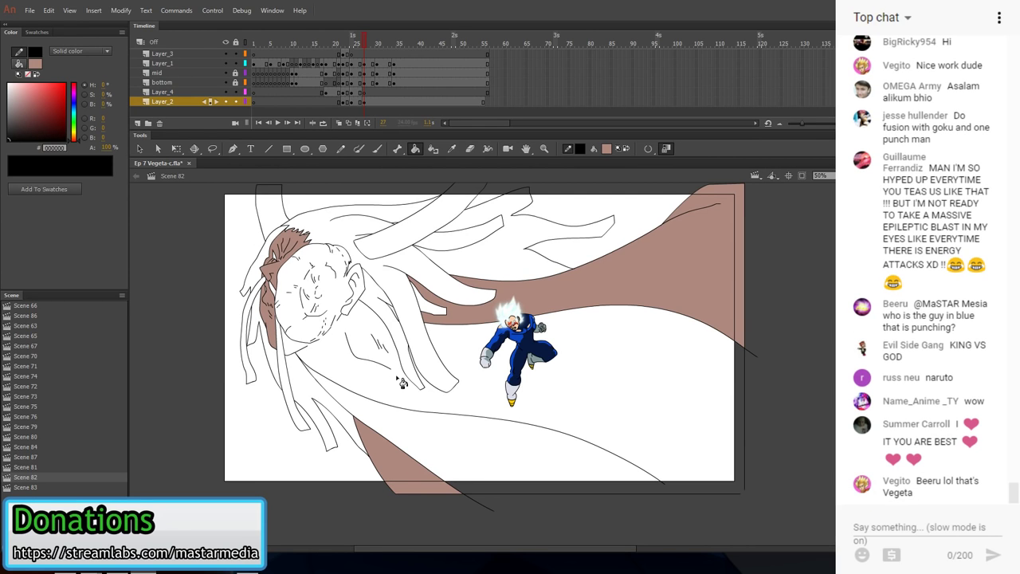
- Close the body outline's lower corner, change the gap-closing option, and fill the face, neck and body with the skin colour
{"action": "key", "text": "v"}
{"action": "left_click_drag", "start_coordinate": [740, 494], "coordinate": [745, 481]}
{"action": "left_click", "coordinate": [416, 150]}
{"action": "left_click", "coordinate": [648, 149]}
{"action": "left_click", "coordinate": [684, 168]}
{"action": "left_click", "coordinate": [636, 352]}
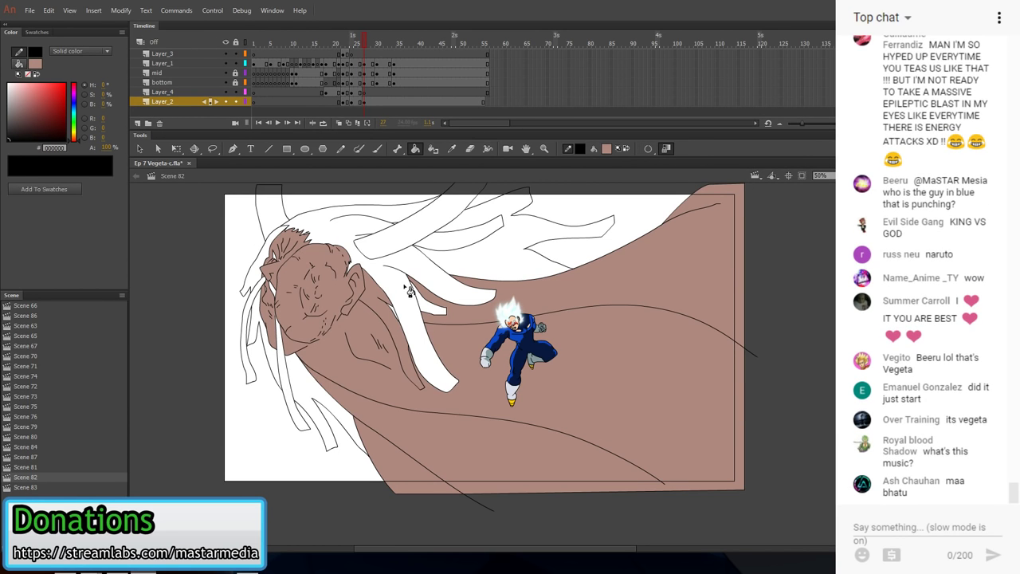
- Examine the skin fills around the face, ear, neck and hair locks at 100% zoom
{"action": "key", "text": "v"}
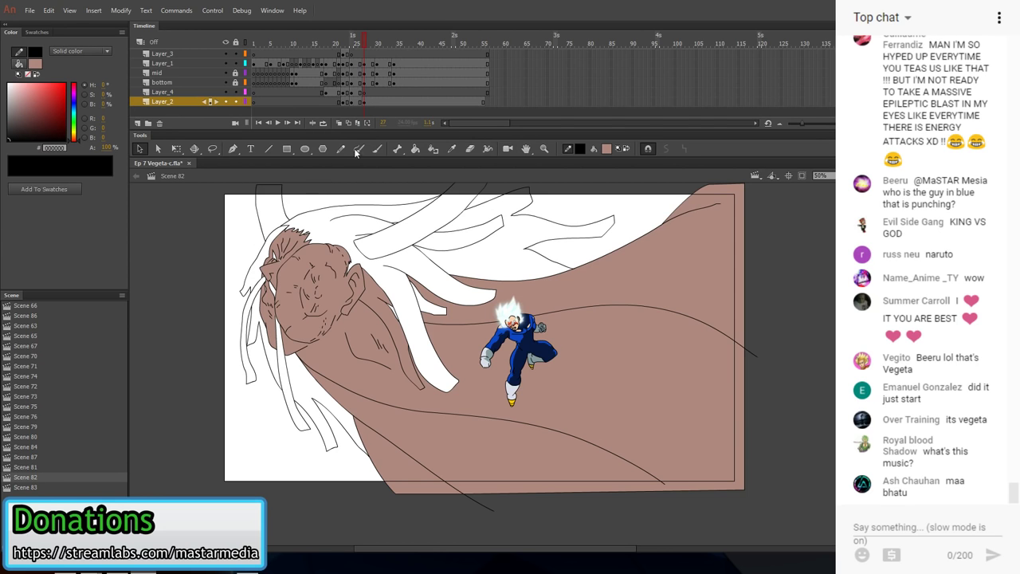
{"action": "left_click", "coordinate": [840, 175]}
{"action": "left_click", "coordinate": [830, 247]}
{"action": "left_click_drag", "start_coordinate": [419, 270], "coordinate": [552, 309]}
{"action": "scroll", "coordinate": [551, 310], "scroll_direction": "up", "scroll_amount": 1}
{"action": "key", "text": "k"}
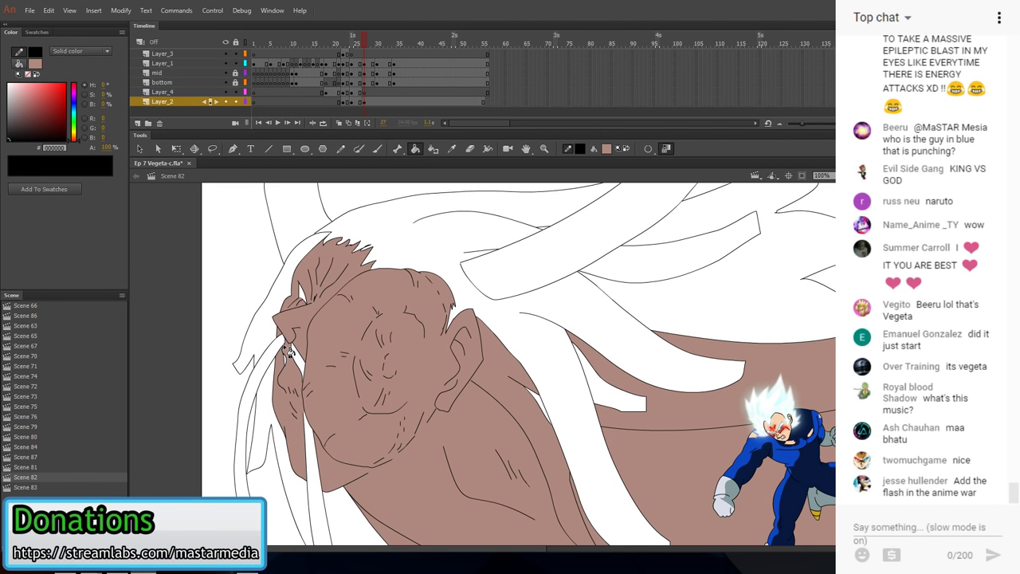
{"action": "mouse_move", "coordinate": [473, 435]}
{"action": "left_mouse_down"}
{"action": "mouse_move", "coordinate": [434, 358]}
{"action": "mouse_move", "coordinate": [398, 380]}
{"action": "left_mouse_up"}
{"action": "left_click_drag", "start_coordinate": [638, 374], "coordinate": [631, 371]}
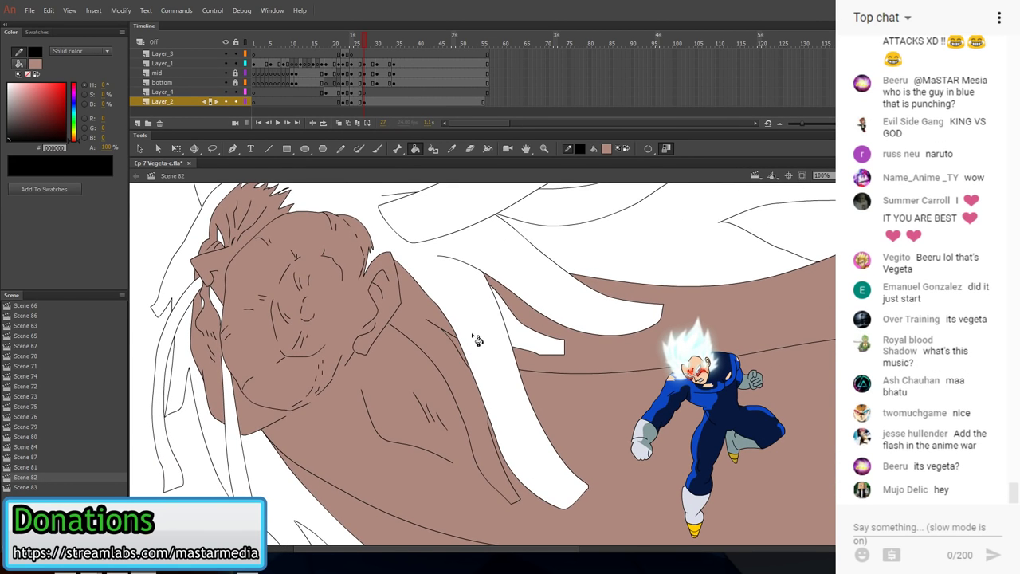
{"action": "key", "text": "v"}
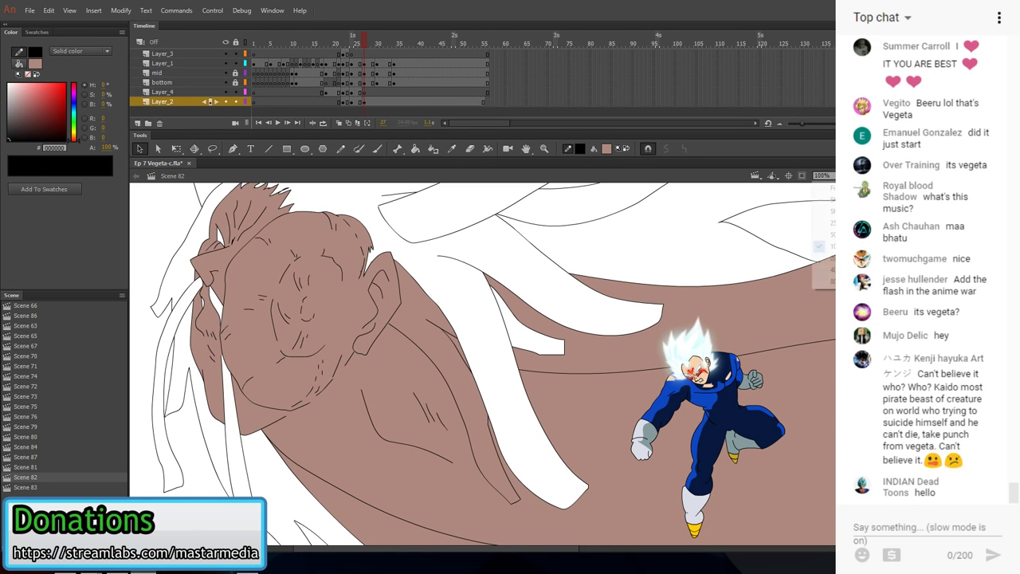
{"action": "key", "text": "ctrl+minus"}
{"action": "key", "text": "ctrl+minus"}
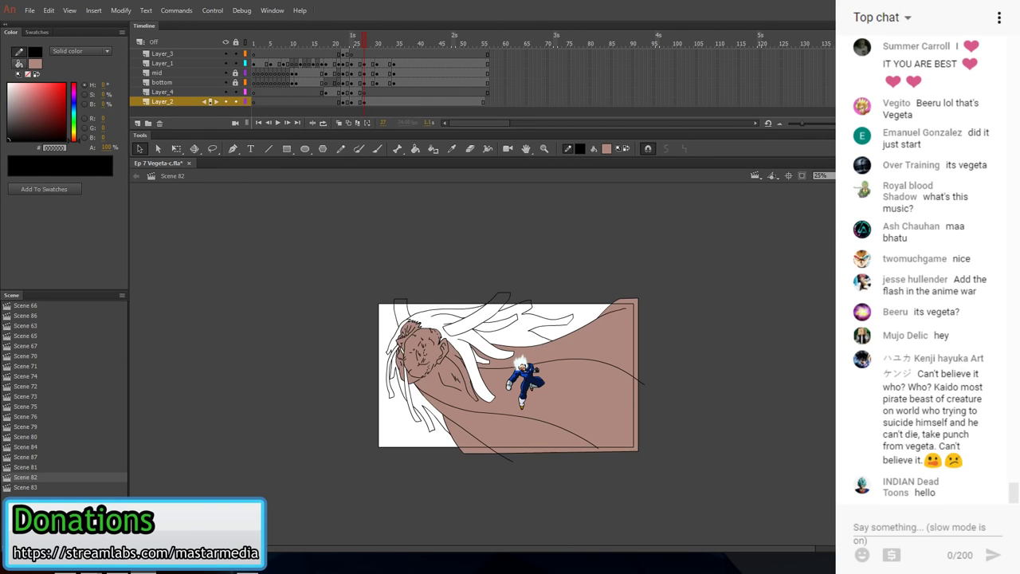
- Sample the dark hair colour from frame 26 and fill the hair flowing behind the head at frame 27
{"action": "left_click", "coordinate": [359, 103]}
{"action": "left_click", "coordinate": [451, 149]}
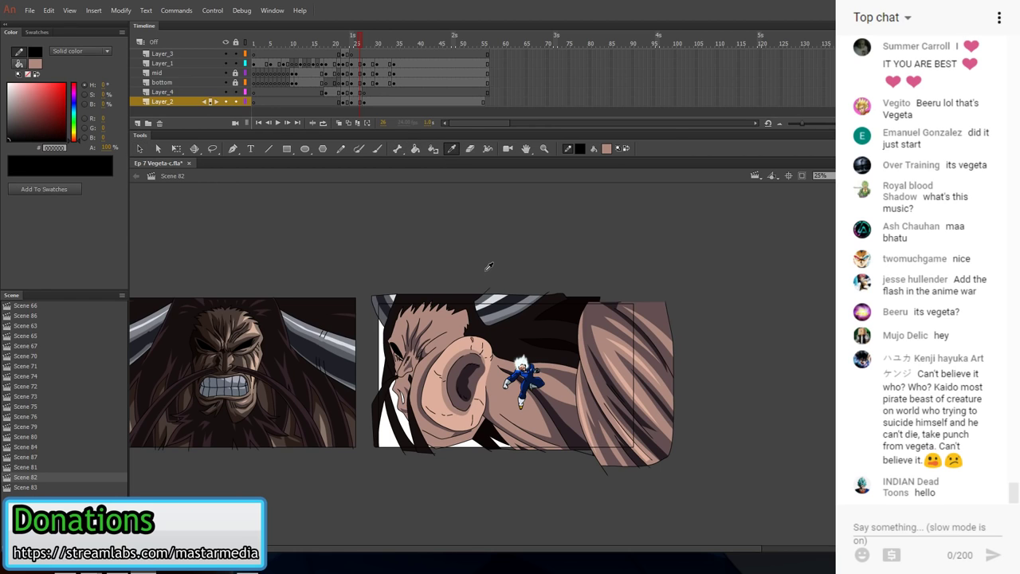
{"action": "left_click", "coordinate": [518, 323]}
{"action": "key", "text": "."}
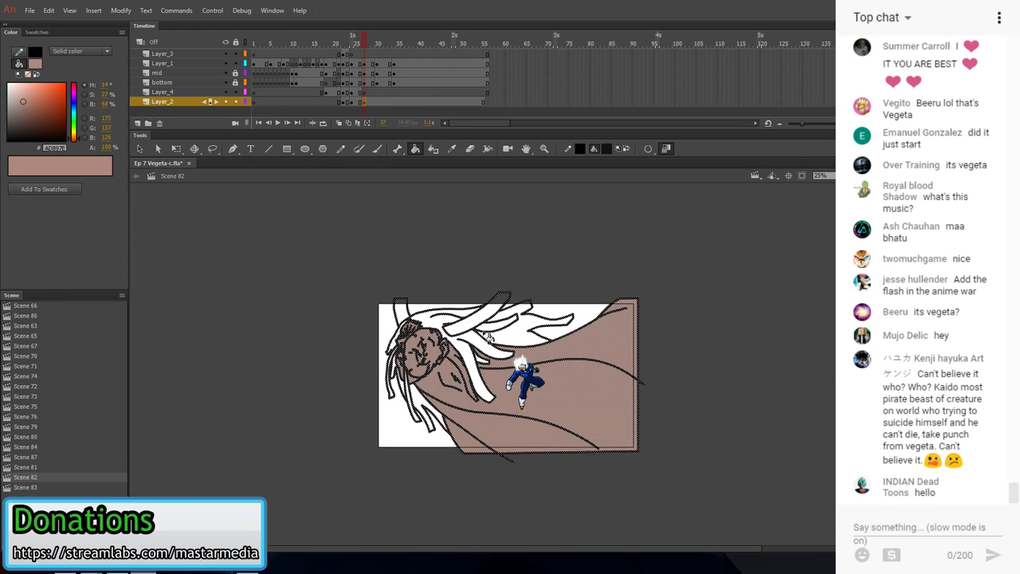
{"action": "left_click", "coordinate": [486, 349]}
{"action": "left_click", "coordinate": [523, 319]}
{"action": "left_click", "coordinate": [503, 326]}
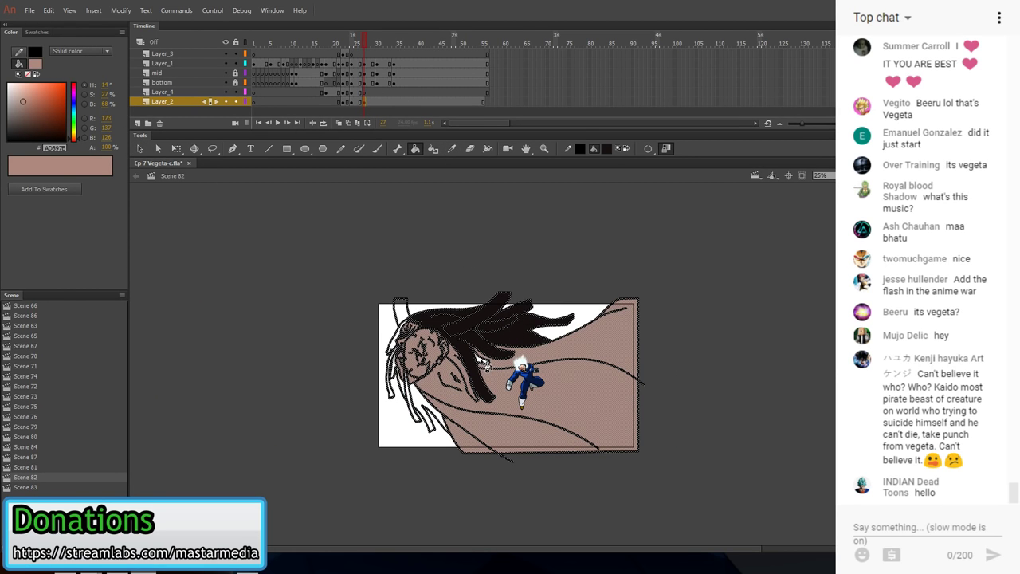
{"action": "left_click", "coordinate": [463, 367]}
{"action": "key", "text": "ctrl+z"}
- Delete the dark fill that covers the main hair mass and the broad horn shape above the ear
{"action": "key", "text": "v"}
{"action": "left_click", "coordinate": [450, 271]}
{"action": "left_click", "coordinate": [851, 176]}
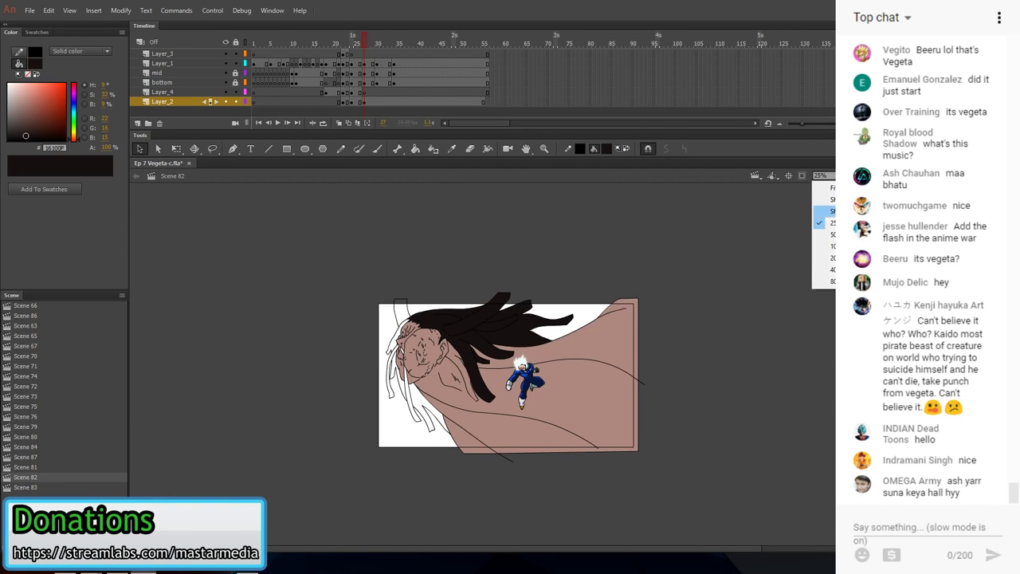
{"action": "left_click", "coordinate": [828, 234]}
{"action": "scroll", "coordinate": [461, 239], "scroll_direction": "up", "scroll_amount": 2}
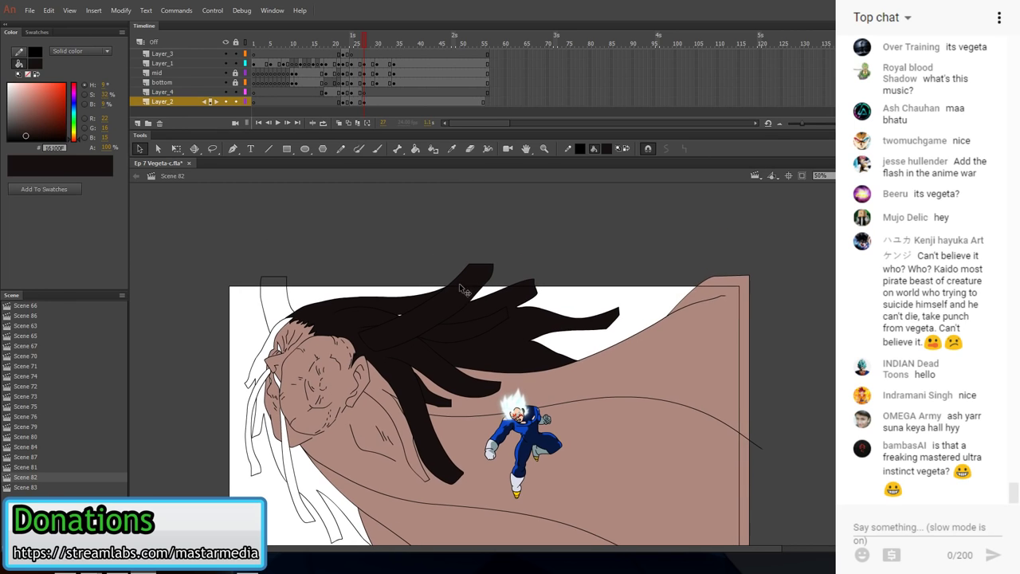
{"action": "left_click", "coordinate": [460, 285]}
{"action": "key", "text": "Delete"}
{"action": "key", "text": "n"}
{"action": "key", "text": "v"}
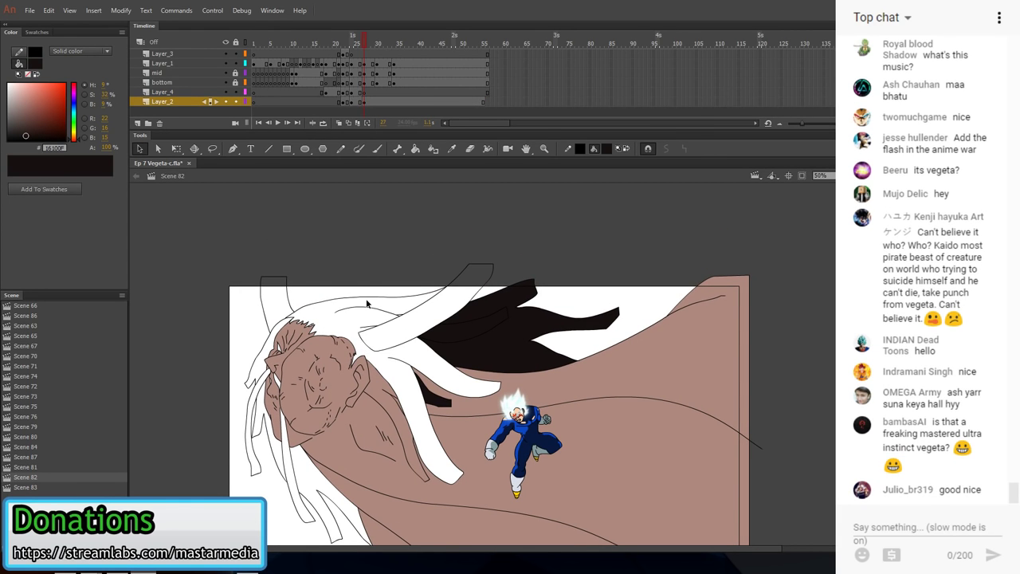
- Refill the main hair mass with the dark hair colour, leaving the broad horn shape above the ear unfilled
{"action": "left_click", "coordinate": [415, 148]}
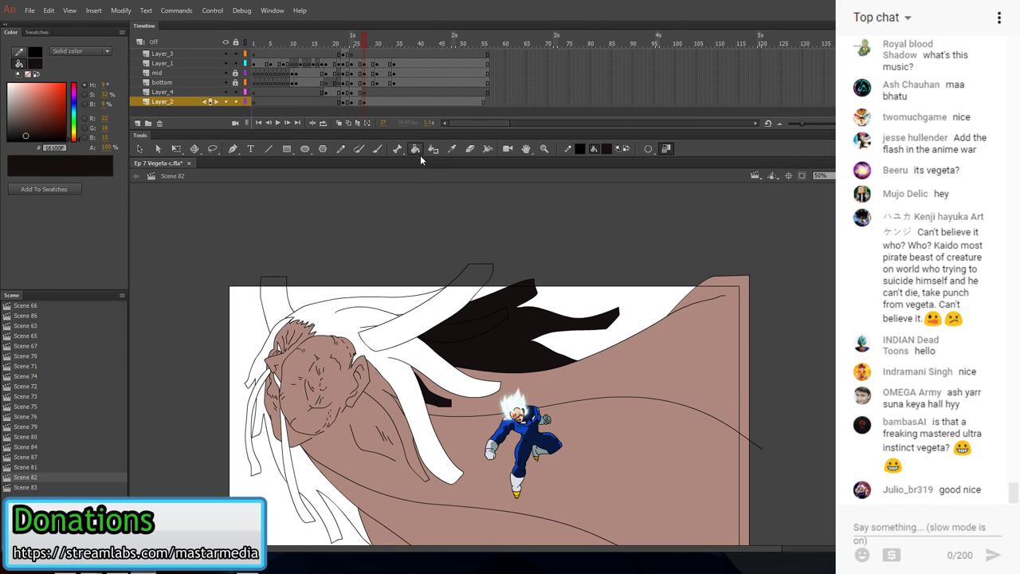
{"action": "left_click", "coordinate": [411, 409]}
{"action": "key", "text": "ctrl+z"}
{"action": "key", "text": "ctrl+z"}
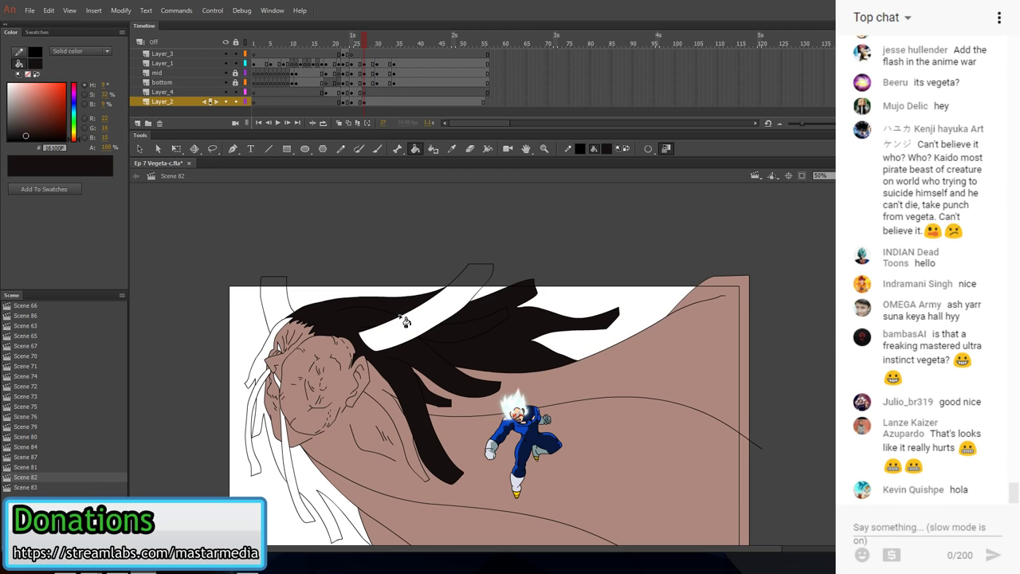
{"action": "left_click", "coordinate": [405, 321]}
{"action": "key", "text": "ctrl+z"}
- Fill the narrow hair locks hanging in front of the face and below the chin with the dark hair colour
{"action": "left_click", "coordinate": [264, 372]}
{"action": "left_click", "coordinate": [273, 387]}
{"action": "left_click", "coordinate": [272, 413]}
{"action": "left_click", "coordinate": [295, 405]}
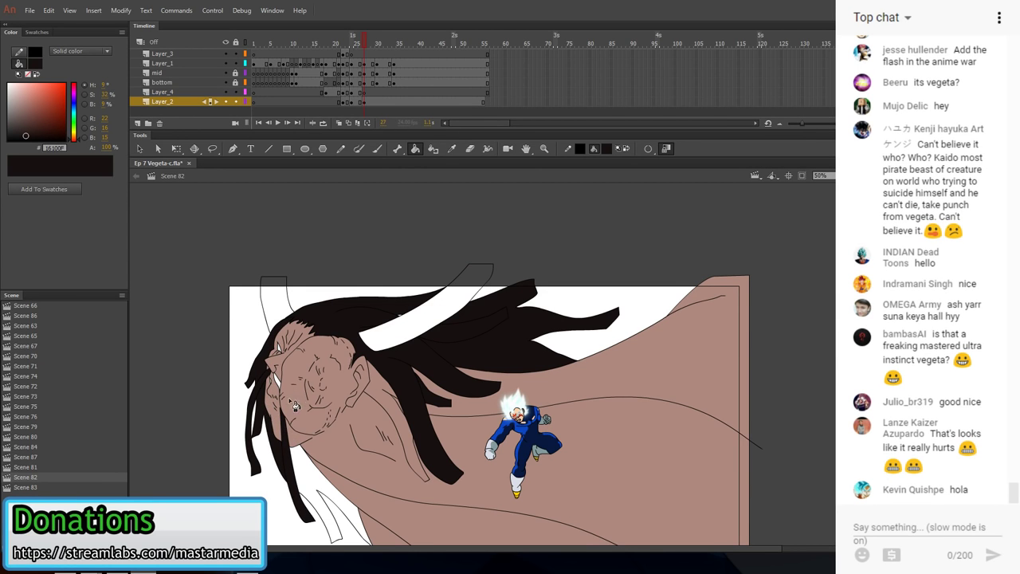
{"action": "left_click", "coordinate": [333, 474]}
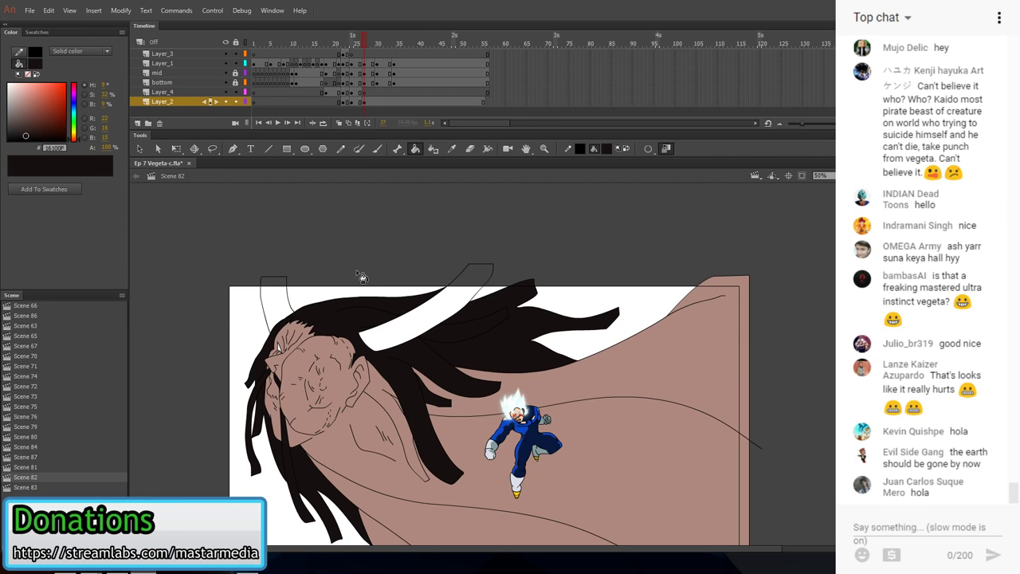
- Change the gap-closing option and fill the narrow lock behind the neck with the dark hair colour
{"action": "left_click_drag", "start_coordinate": [457, 404], "coordinate": [444, 384]}
{"action": "left_click", "coordinate": [648, 149]}
{"action": "left_click", "coordinate": [671, 172]}
{"action": "left_click", "coordinate": [377, 381]}
{"action": "key", "text": "n"}
{"action": "left_click_drag", "start_coordinate": [498, 292], "coordinate": [514, 247]}
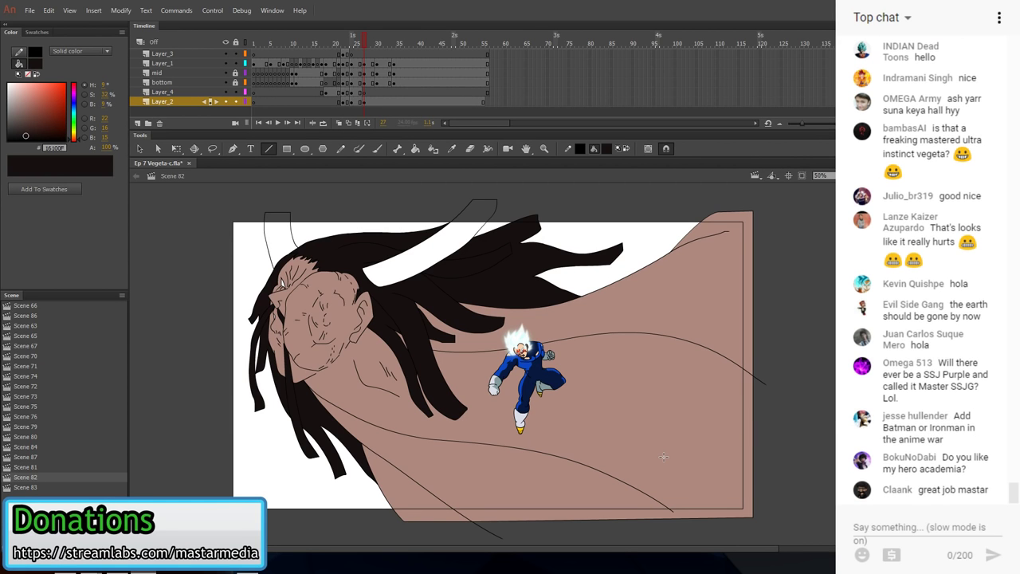
- Sample the dark navy horn colour from the artwork at frame 25 and fill both horns at frame 27 with it
{"action": "key", "text": "y"}
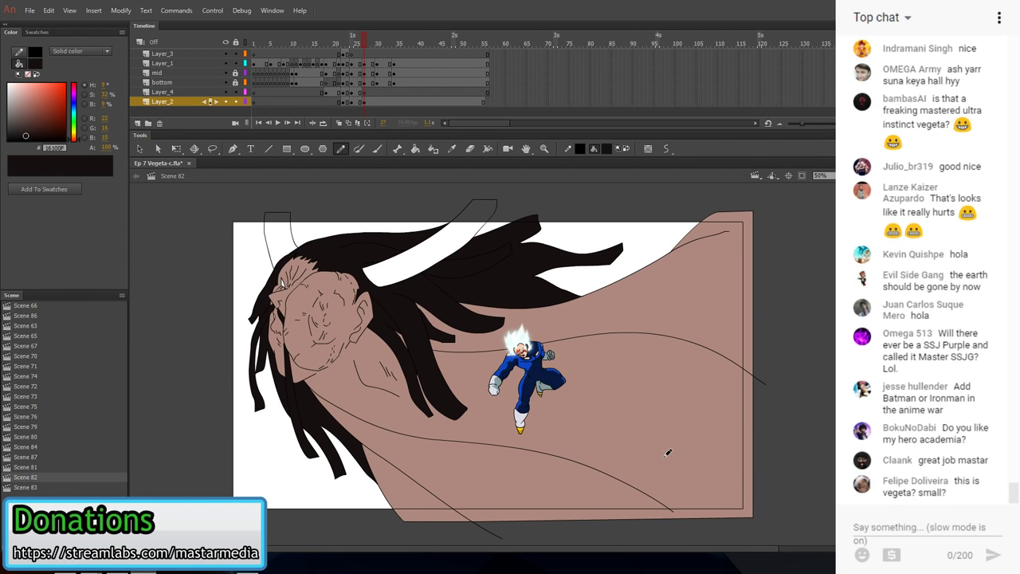
{"action": "left_click", "coordinate": [358, 102]}
{"action": "key", "text": "v"}
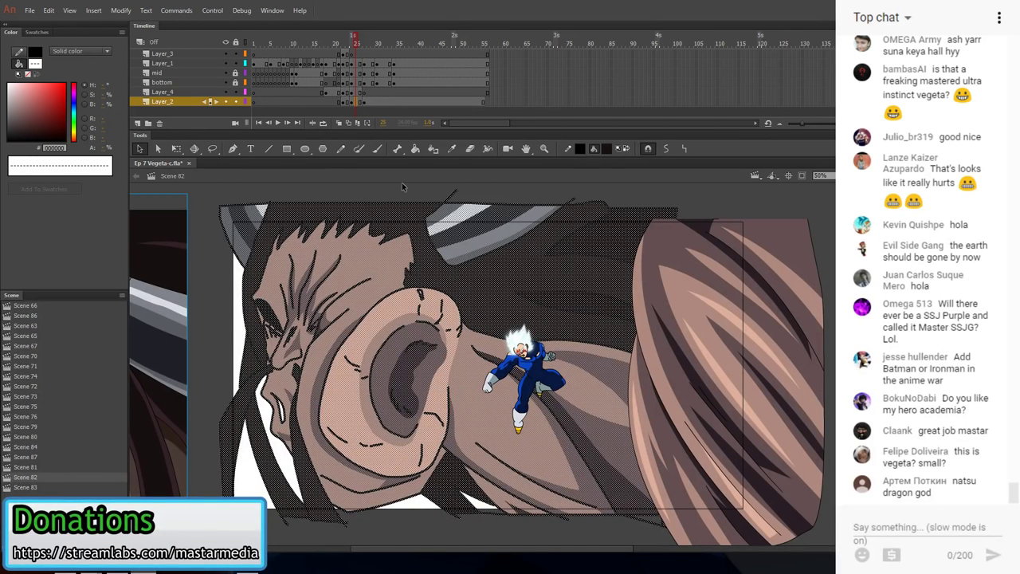
{"action": "left_click", "coordinate": [401, 183]}
{"action": "key", "text": "i"}
{"action": "left_click", "coordinate": [474, 227]}
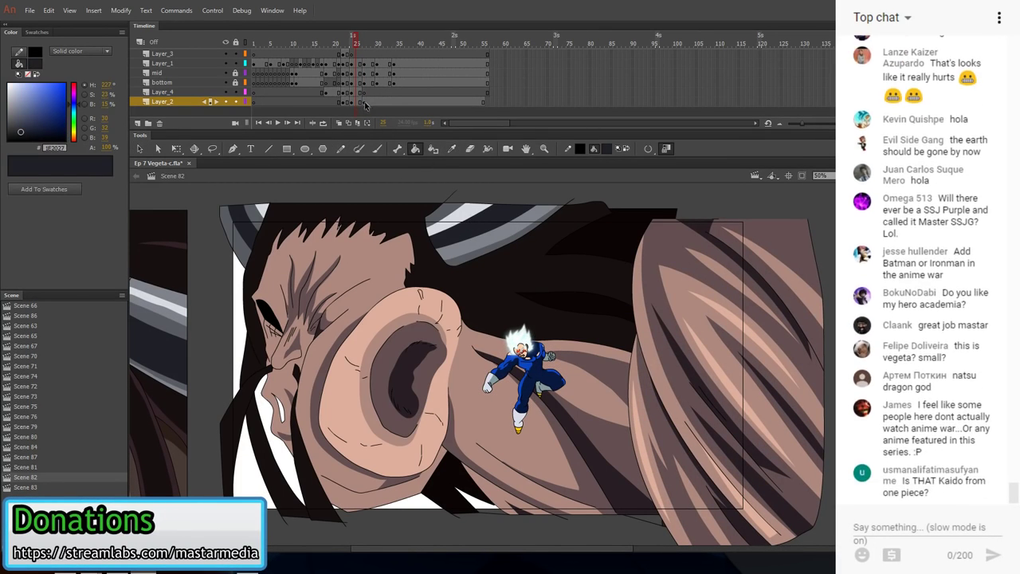
{"action": "left_click", "coordinate": [364, 102]}
{"action": "key", "text": "v"}
{"action": "left_click", "coordinate": [221, 300]}
- Set the pencil stroke colour to red (#FF0000) and draw lengthwise shading lines along both horns
{"action": "key", "text": "shift+y"}
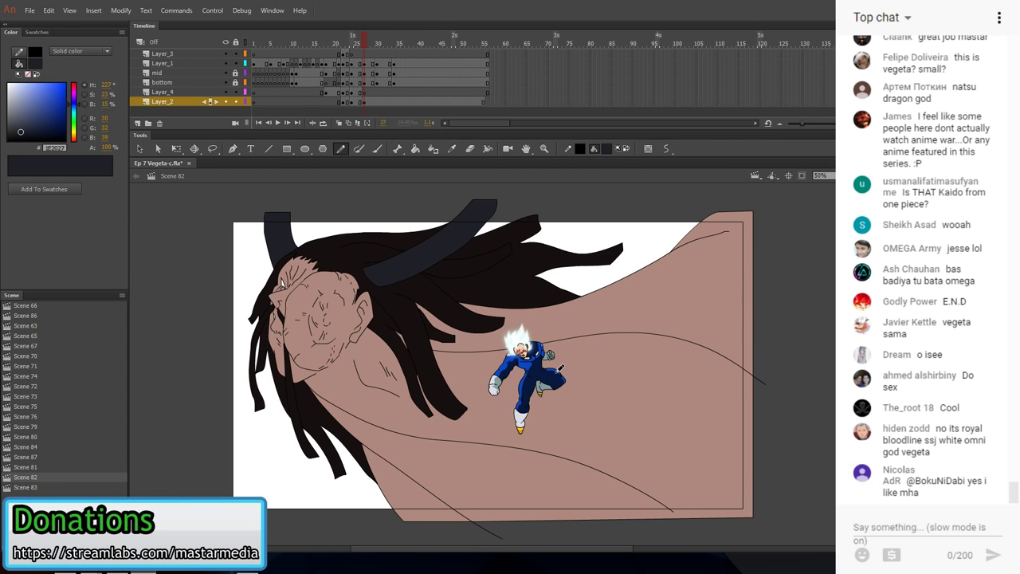
{"action": "left_click", "coordinate": [580, 149]}
{"action": "left_click", "coordinate": [622, 216]}
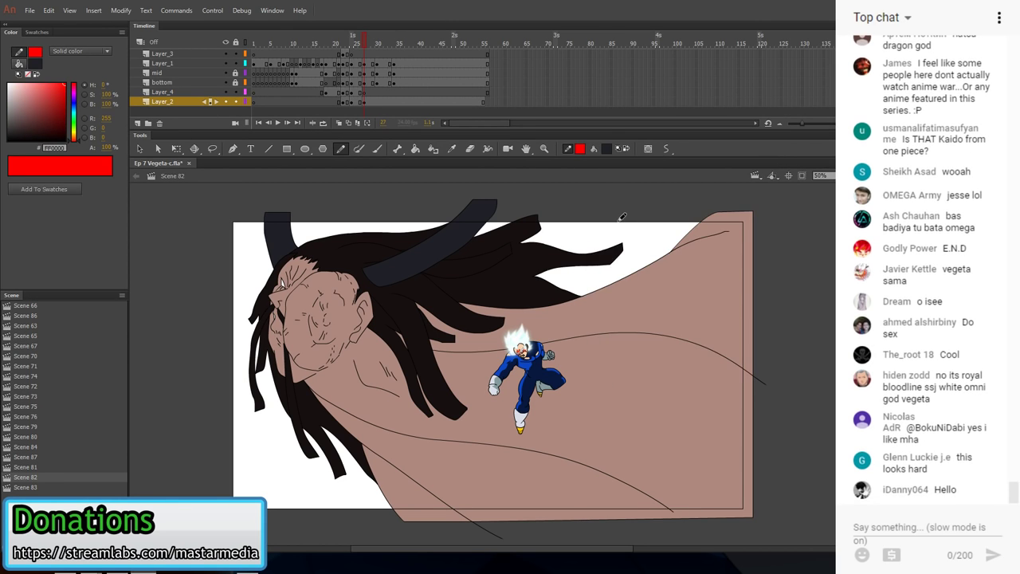
{"action": "mouse_move", "coordinate": [272, 220]}
{"action": "left_mouse_down"}
{"action": "mouse_move", "coordinate": [278, 262]}
{"action": "mouse_move", "coordinate": [277, 226]}
{"action": "mouse_move", "coordinate": [290, 255]}
{"action": "left_mouse_up"}
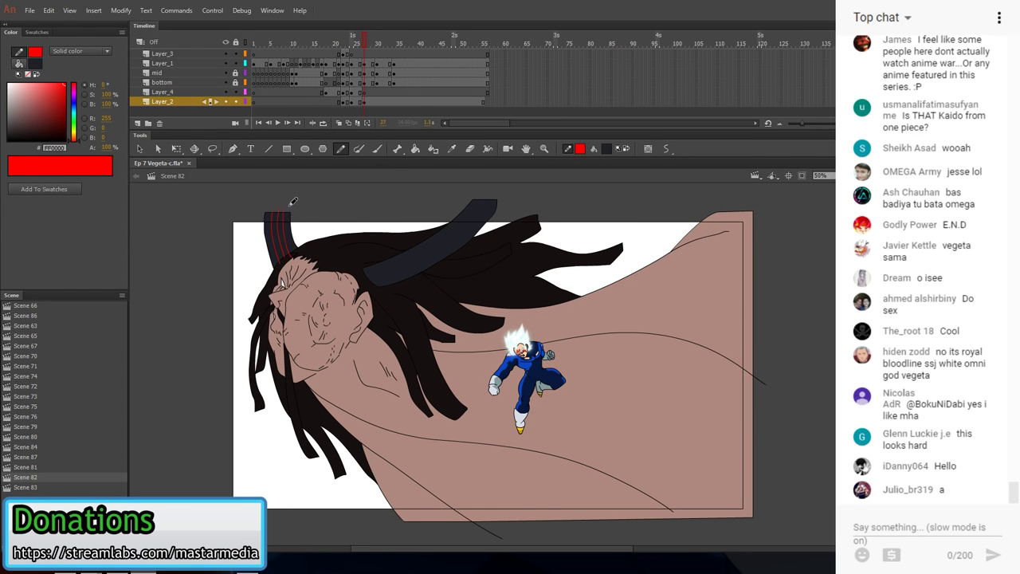
{"action": "mouse_move", "coordinate": [374, 273]}
{"action": "left_mouse_down"}
{"action": "mouse_move", "coordinate": [512, 191]}
{"action": "mouse_move", "coordinate": [372, 272]}
{"action": "mouse_move", "coordinate": [451, 240]}
{"action": "mouse_move", "coordinate": [501, 195]}
{"action": "mouse_move", "coordinate": [455, 248]}
{"action": "mouse_move", "coordinate": [365, 286]}
{"action": "left_mouse_up"}
{"action": "key", "text": "ctrl+z"}
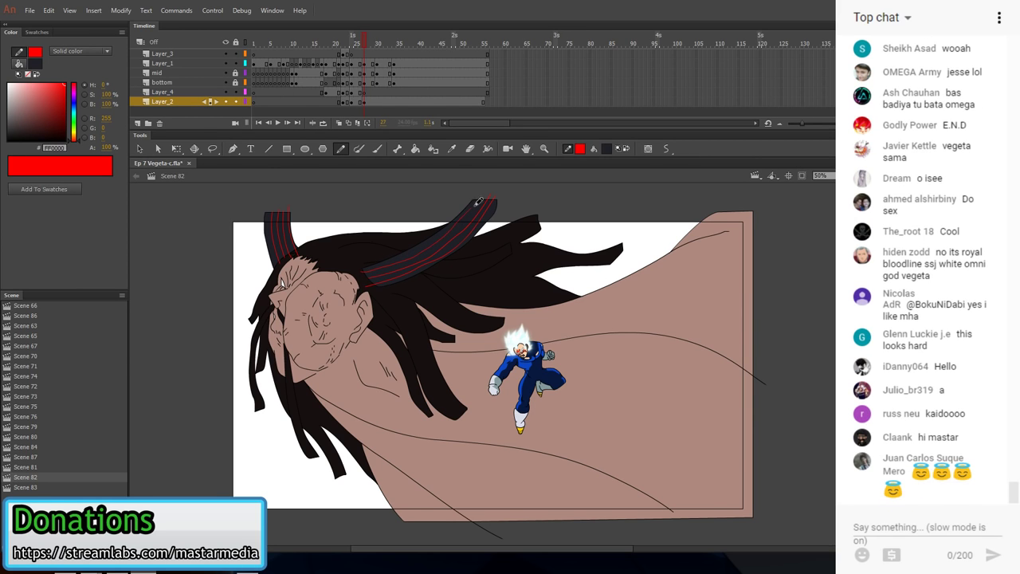
- Draw long curved red shading boundaries across the giant's torso and shoulder, from the lower edge up to the upper arm
{"action": "left_click_drag", "start_coordinate": [578, 399], "coordinate": [470, 380]}
{"action": "mouse_move", "coordinate": [398, 507]}
{"action": "left_mouse_down"}
{"action": "mouse_move", "coordinate": [373, 494]}
{"action": "mouse_move", "coordinate": [439, 460]}
{"action": "mouse_move", "coordinate": [505, 520]}
{"action": "left_mouse_up"}
{"action": "mouse_move", "coordinate": [322, 508]}
{"action": "left_mouse_down"}
{"action": "mouse_move", "coordinate": [291, 460]}
{"action": "mouse_move", "coordinate": [348, 508]}
{"action": "left_mouse_up"}
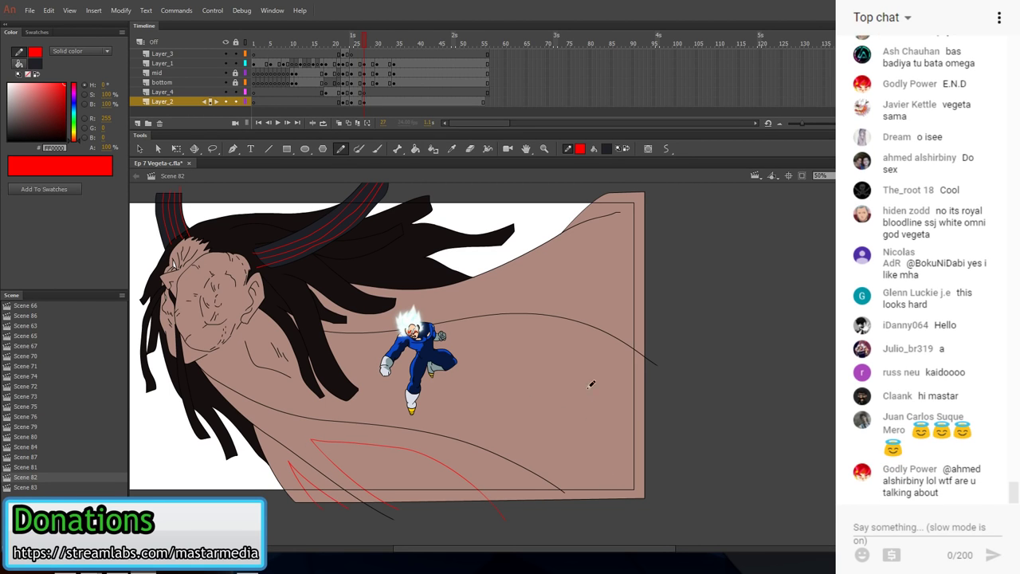
{"action": "mouse_move", "coordinate": [668, 254]}
{"action": "left_mouse_down"}
{"action": "mouse_move", "coordinate": [447, 300]}
{"action": "mouse_move", "coordinate": [572, 293]}
{"action": "mouse_move", "coordinate": [705, 355]}
{"action": "left_mouse_up"}
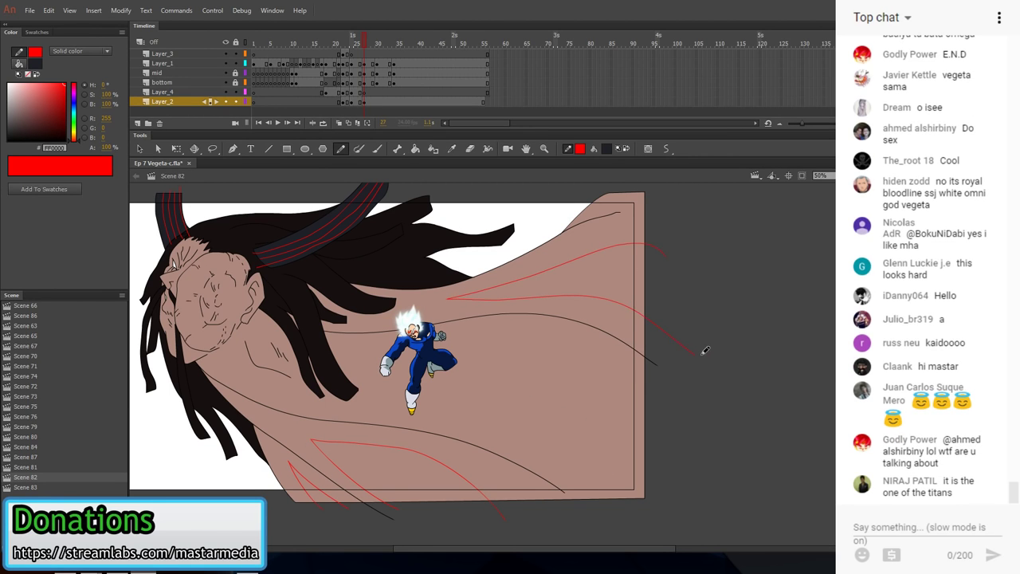
{"action": "mouse_move", "coordinate": [472, 320]}
{"action": "left_mouse_down"}
{"action": "mouse_move", "coordinate": [629, 453]}
{"action": "mouse_move", "coordinate": [562, 421]}
{"action": "mouse_move", "coordinate": [339, 415]}
{"action": "mouse_move", "coordinate": [247, 386]}
{"action": "left_mouse_up"}
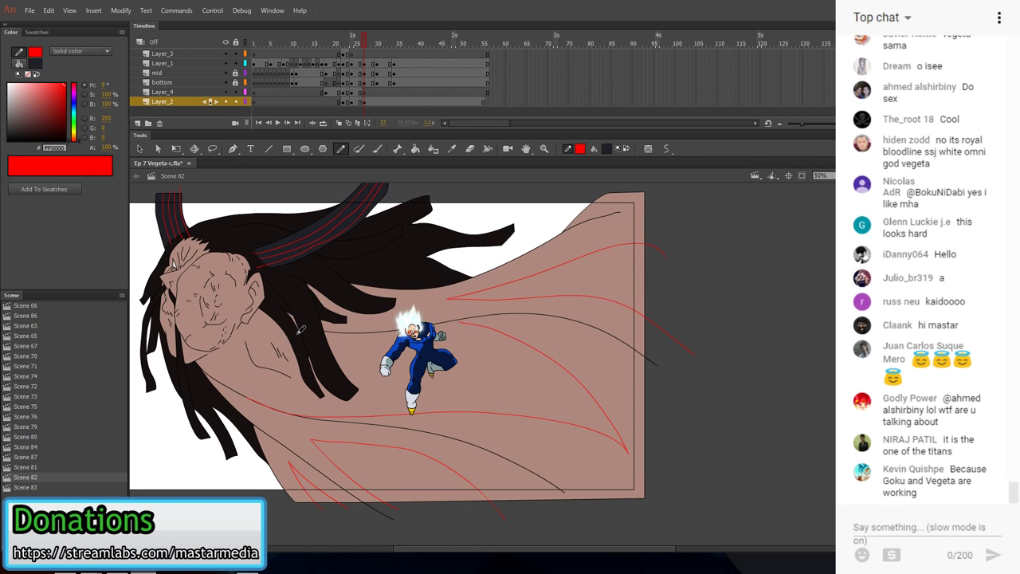
- Draw red shading outlines around the neck muscle and in the skin beneath the tips of the flowing hair locks
{"action": "left_click_drag", "start_coordinate": [491, 260], "coordinate": [546, 262]}
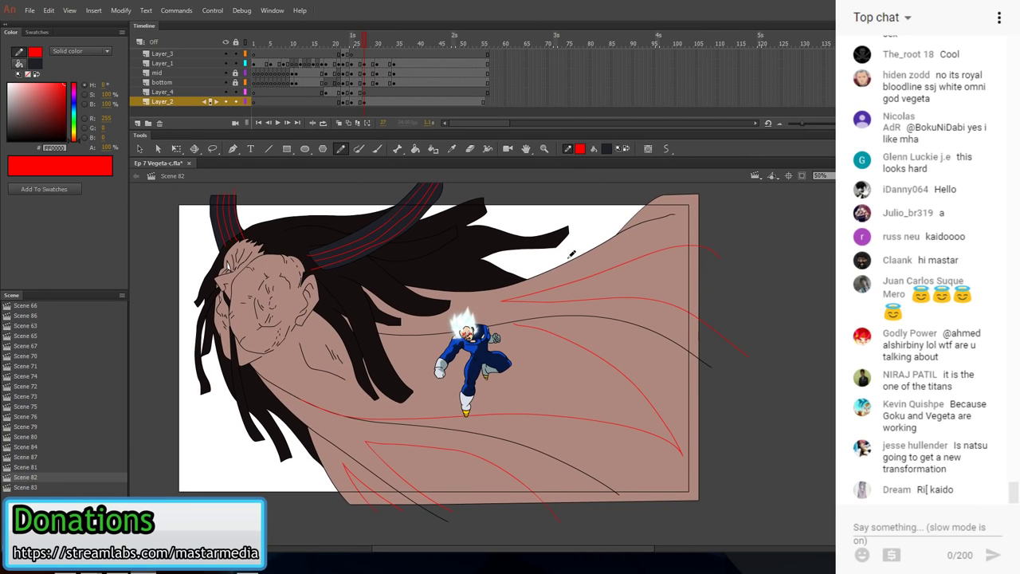
{"action": "mouse_move", "coordinate": [314, 344]}
{"action": "left_mouse_down"}
{"action": "mouse_move", "coordinate": [334, 364]}
{"action": "mouse_move", "coordinate": [315, 341]}
{"action": "left_mouse_up"}
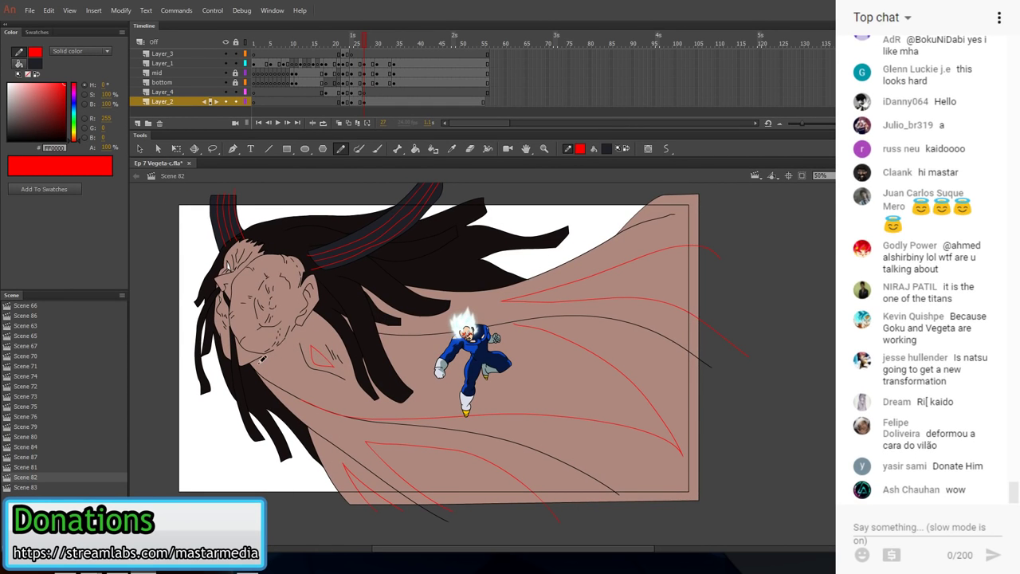
{"action": "mouse_move", "coordinate": [284, 364]}
{"action": "left_mouse_down"}
{"action": "mouse_move", "coordinate": [317, 332]}
{"action": "mouse_move", "coordinate": [354, 356]}
{"action": "mouse_move", "coordinate": [367, 399]}
{"action": "mouse_move", "coordinate": [414, 404]}
{"action": "left_mouse_up"}
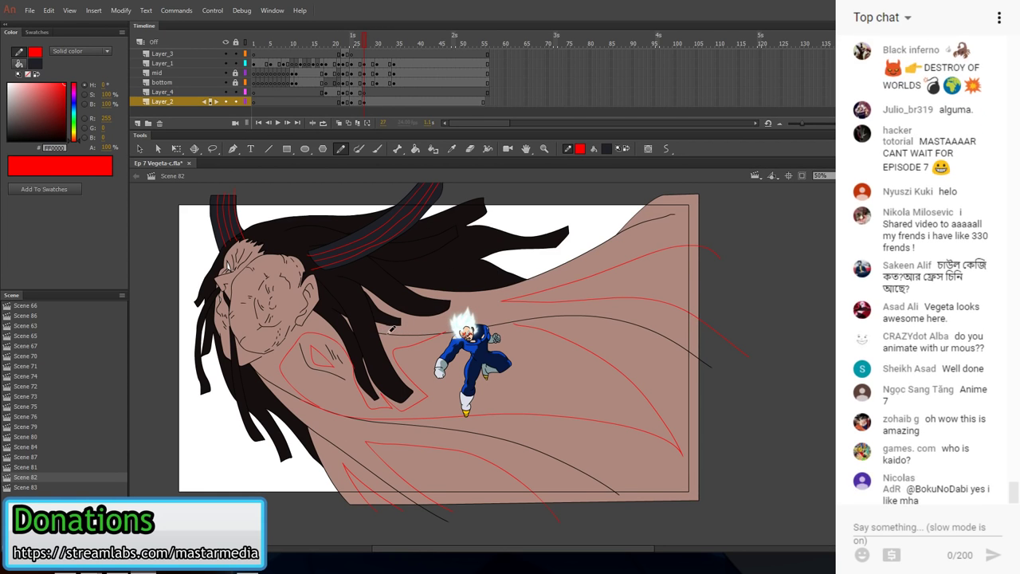
{"action": "mouse_move", "coordinate": [419, 326]}
{"action": "left_mouse_down"}
{"action": "mouse_move", "coordinate": [407, 321]}
{"action": "mouse_move", "coordinate": [452, 313]}
{"action": "mouse_move", "coordinate": [472, 287]}
{"action": "left_mouse_up"}
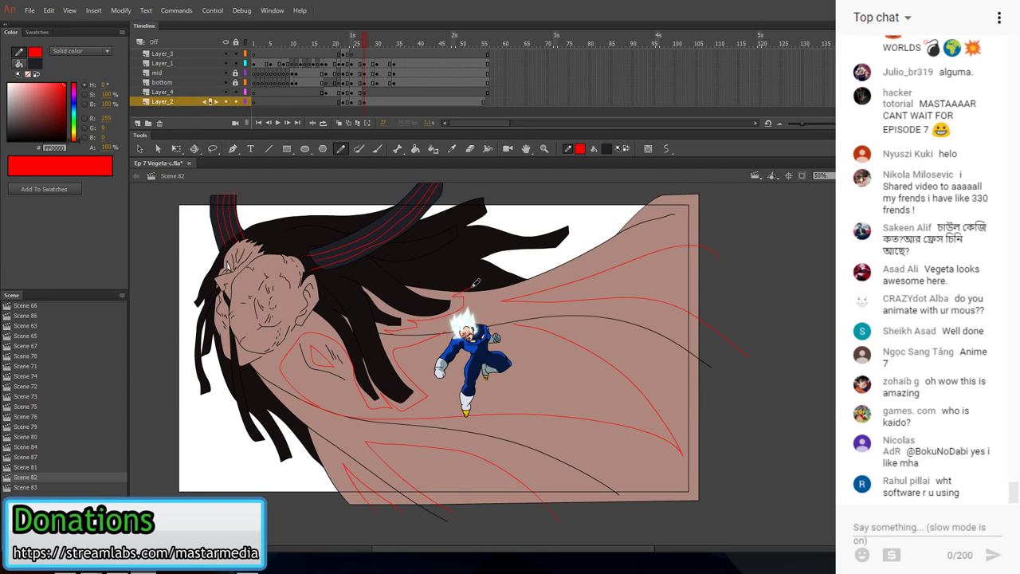
{"action": "left_click_drag", "start_coordinate": [305, 263], "coordinate": [351, 285]}
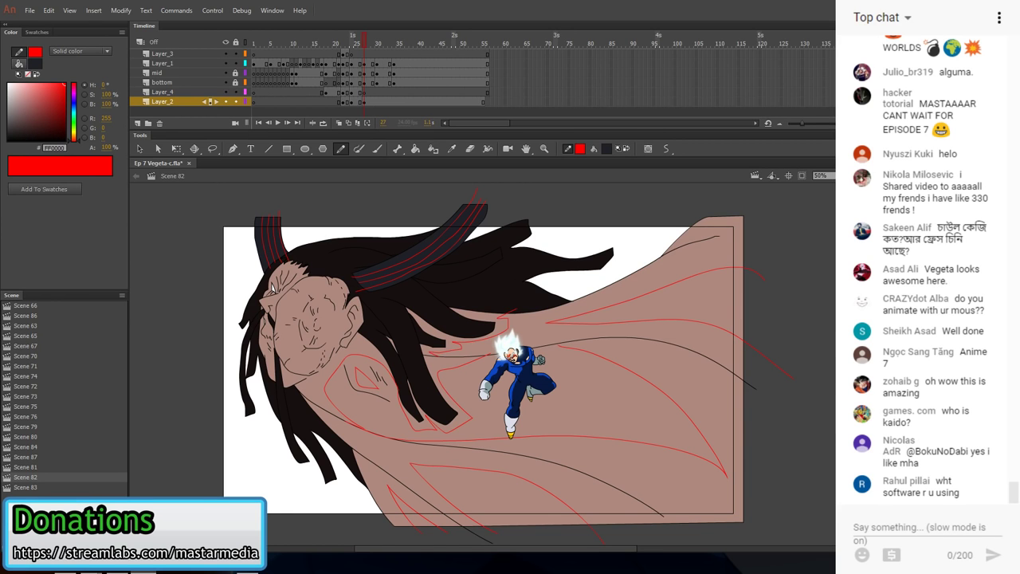
- Draw a red shading line down the inside of the giant's ear
{"action": "left_click", "coordinate": [833, 175]}
{"action": "left_click", "coordinate": [826, 245]}
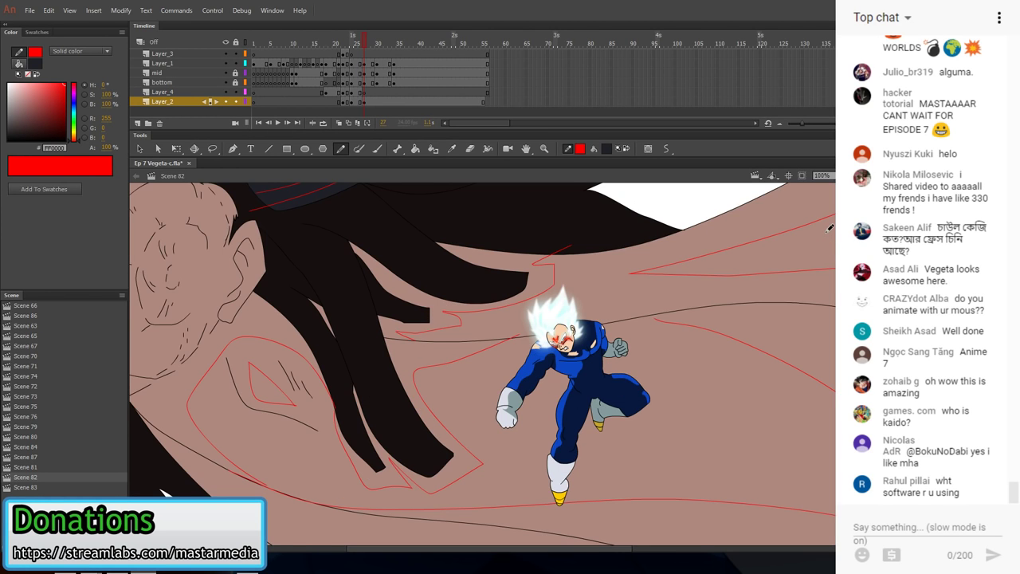
{"action": "left_click_drag", "start_coordinate": [371, 349], "coordinate": [525, 386]}
{"action": "mouse_move", "coordinate": [396, 288]}
{"action": "left_mouse_down"}
{"action": "mouse_move", "coordinate": [398, 307]}
{"action": "mouse_move", "coordinate": [381, 327]}
{"action": "left_mouse_up"}
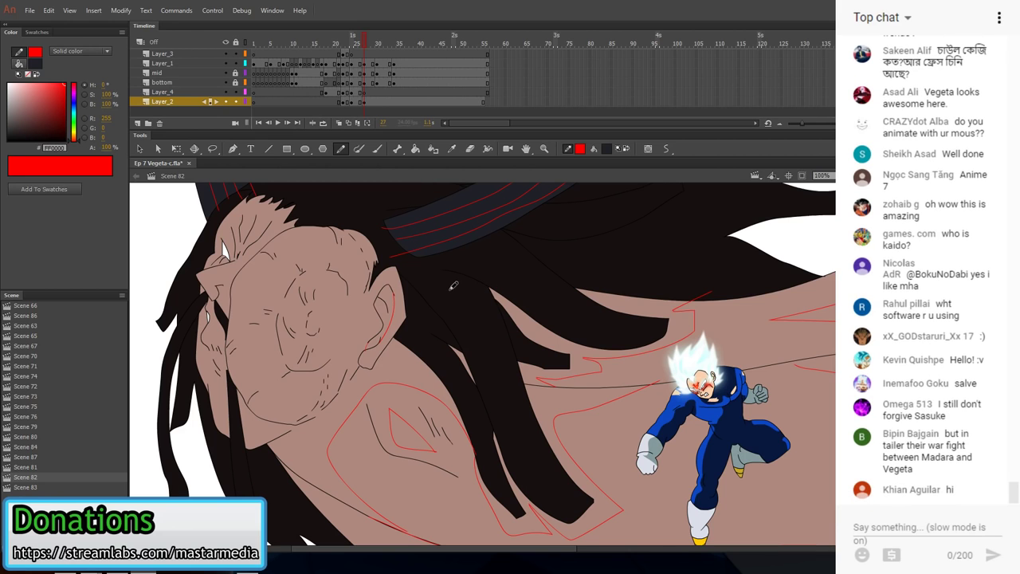
{"action": "key", "text": "v"}
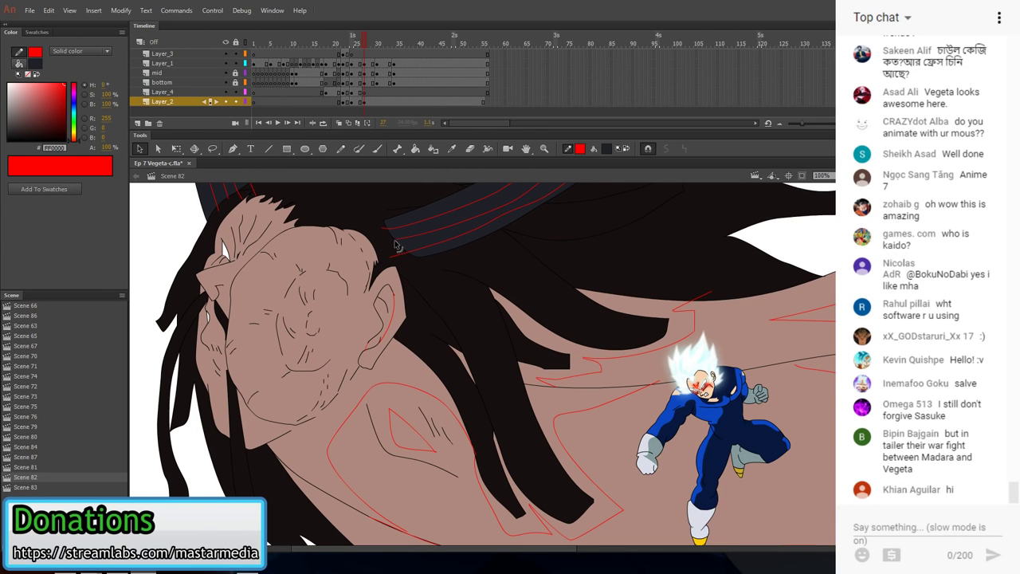
{"action": "key", "text": "y"}
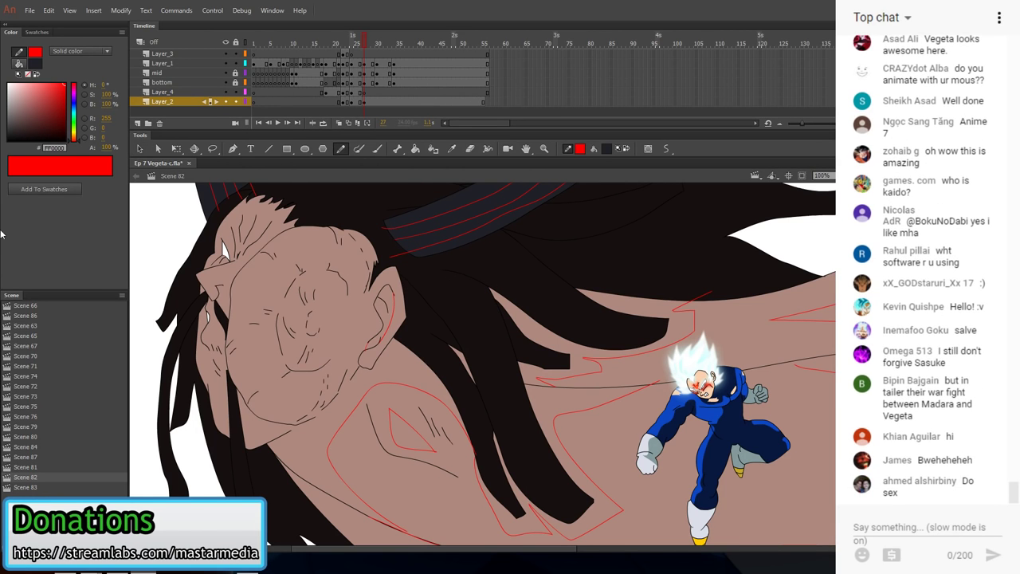
{"action": "key", "text": "ctrl+equal"}
{"action": "left_click_drag", "start_coordinate": [353, 318], "coordinate": [546, 289]}
{"action": "mouse_move", "coordinate": [432, 336]}
{"action": "left_mouse_down"}
{"action": "mouse_move", "coordinate": [464, 341]}
{"action": "mouse_move", "coordinate": [481, 415]}
{"action": "left_mouse_up"}
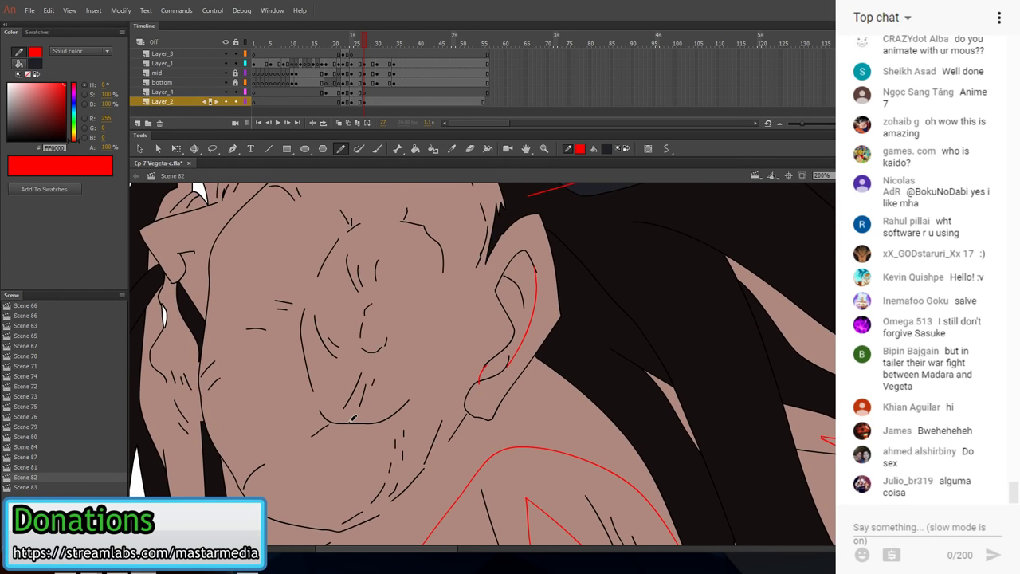
- Draw nested red oval and crescent shading outlines inside the punched dent in the face
{"action": "scroll", "coordinate": [351, 418], "scroll_direction": "left", "scroll_amount": 1}
{"action": "scroll", "coordinate": [352, 419], "scroll_direction": "down", "scroll_amount": 1}
{"action": "key", "text": "v"}
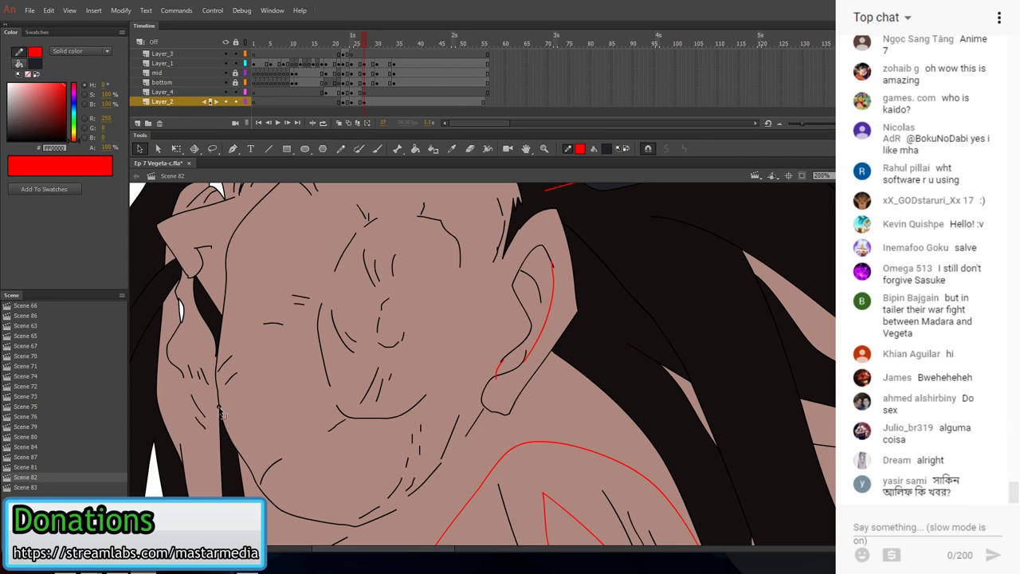
{"action": "key", "text": "y"}
{"action": "mouse_move", "coordinate": [389, 296]}
{"action": "left_mouse_down"}
{"action": "mouse_move", "coordinate": [404, 336]}
{"action": "mouse_move", "coordinate": [383, 345]}
{"action": "mouse_move", "coordinate": [380, 312]}
{"action": "mouse_move", "coordinate": [409, 326]}
{"action": "mouse_move", "coordinate": [412, 278]}
{"action": "mouse_move", "coordinate": [381, 274]}
{"action": "mouse_move", "coordinate": [363, 299]}
{"action": "mouse_move", "coordinate": [356, 343]}
{"action": "mouse_move", "coordinate": [368, 374]}
{"action": "mouse_move", "coordinate": [391, 376]}
{"action": "mouse_move", "coordinate": [412, 317]}
{"action": "left_mouse_up"}
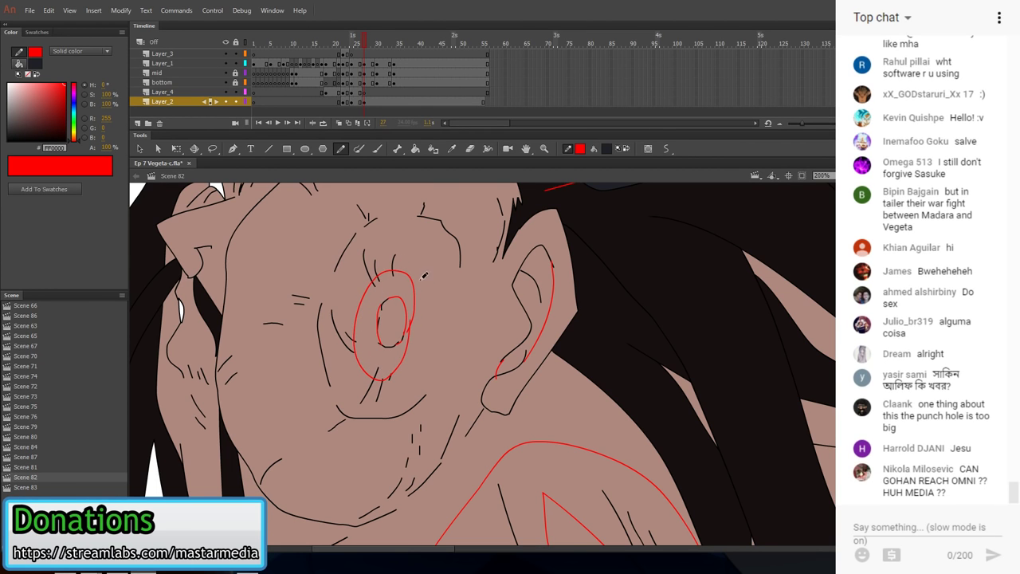
{"action": "mouse_move", "coordinate": [402, 224]}
{"action": "left_mouse_down"}
{"action": "mouse_move", "coordinate": [346, 263]}
{"action": "mouse_move", "coordinate": [328, 337]}
{"action": "mouse_move", "coordinate": [338, 384]}
{"action": "mouse_move", "coordinate": [383, 412]}
{"action": "mouse_move", "coordinate": [427, 381]}
{"action": "mouse_move", "coordinate": [404, 390]}
{"action": "mouse_move", "coordinate": [378, 381]}
{"action": "mouse_move", "coordinate": [358, 367]}
{"action": "mouse_move", "coordinate": [347, 334]}
{"action": "mouse_move", "coordinate": [357, 285]}
{"action": "mouse_move", "coordinate": [388, 259]}
{"action": "mouse_move", "coordinate": [422, 264]}
{"action": "mouse_move", "coordinate": [427, 289]}
{"action": "mouse_move", "coordinate": [439, 286]}
{"action": "mouse_move", "coordinate": [442, 261]}
{"action": "mouse_move", "coordinate": [401, 223]}
{"action": "left_mouse_up"}
- Draw red shading curves below the ear along the jaw and around the lower rim of the swollen cheek
{"action": "mouse_move", "coordinate": [476, 404]}
{"action": "left_mouse_down"}
{"action": "mouse_move", "coordinate": [523, 385]}
{"action": "mouse_move", "coordinate": [453, 468]}
{"action": "mouse_move", "coordinate": [390, 507]}
{"action": "left_mouse_up"}
{"action": "scroll", "coordinate": [375, 373], "scroll_direction": "up", "scroll_amount": 1}
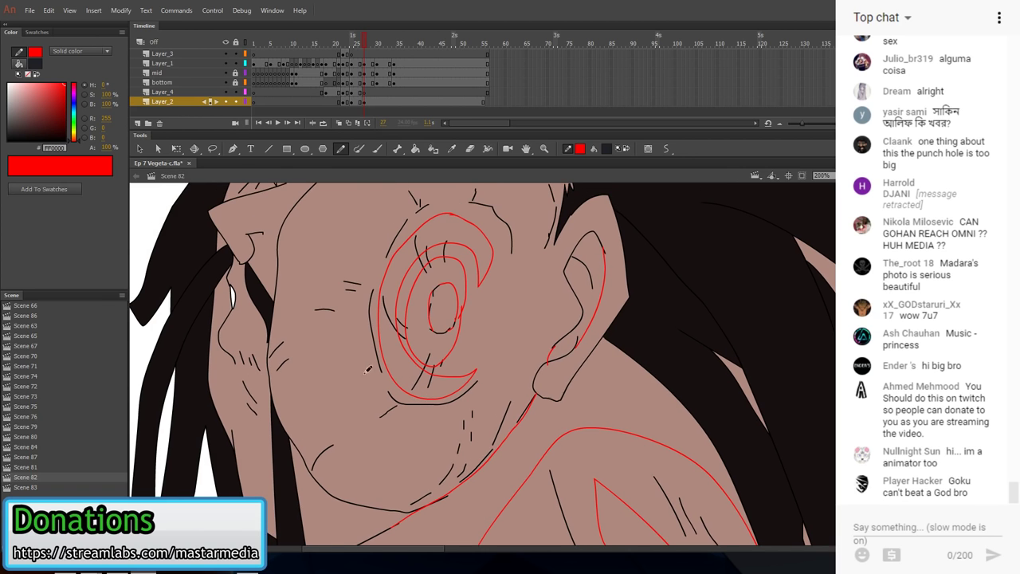
{"action": "mouse_move", "coordinate": [279, 263]}
{"action": "left_mouse_down"}
{"action": "mouse_move", "coordinate": [281, 378]}
{"action": "mouse_move", "coordinate": [309, 437]}
{"action": "mouse_move", "coordinate": [363, 480]}
{"action": "mouse_move", "coordinate": [459, 485]}
{"action": "left_mouse_up"}
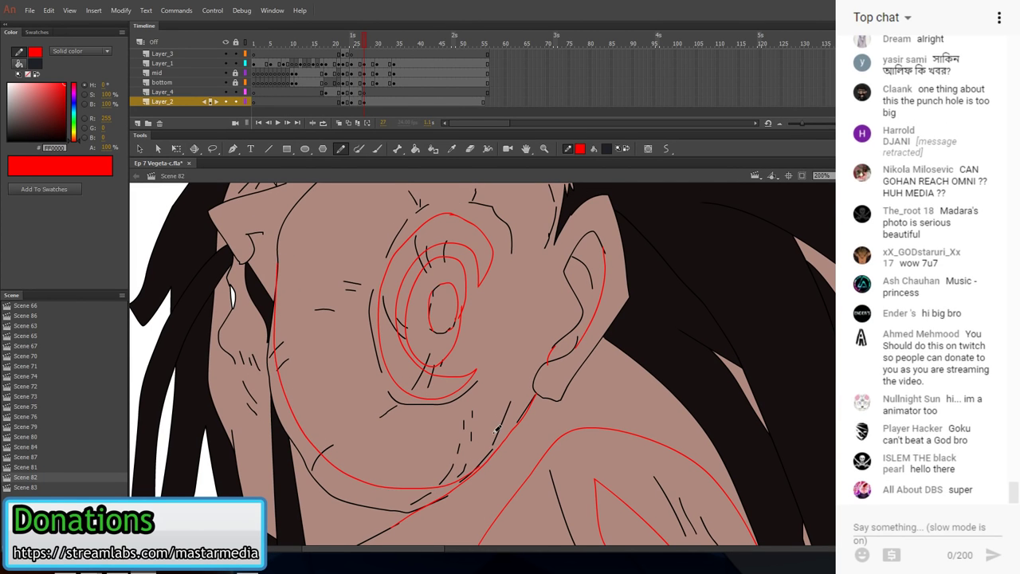
- Draw red shading outlines on the nose and from the mouth wrinkles down to the chin
{"action": "scroll", "coordinate": [414, 396], "scroll_direction": "up", "scroll_amount": 1}
{"action": "scroll", "coordinate": [415, 396], "scroll_direction": "up", "scroll_amount": 5}
{"action": "scroll", "coordinate": [414, 396], "scroll_direction": "left", "scroll_amount": 2}
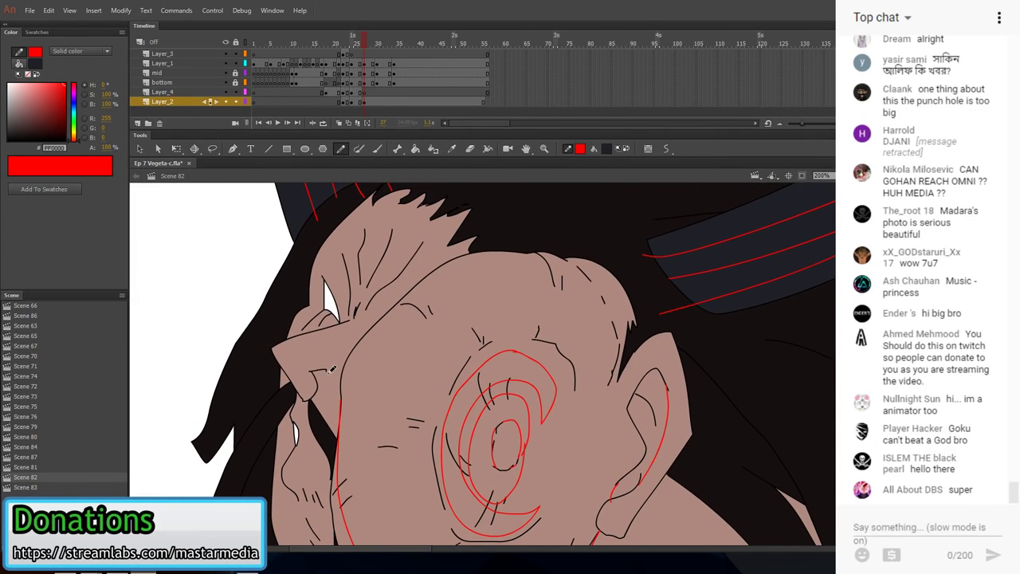
{"action": "left_click_drag", "start_coordinate": [364, 336], "coordinate": [306, 361]}
{"action": "scroll", "coordinate": [327, 378], "scroll_direction": "down", "scroll_amount": 3}
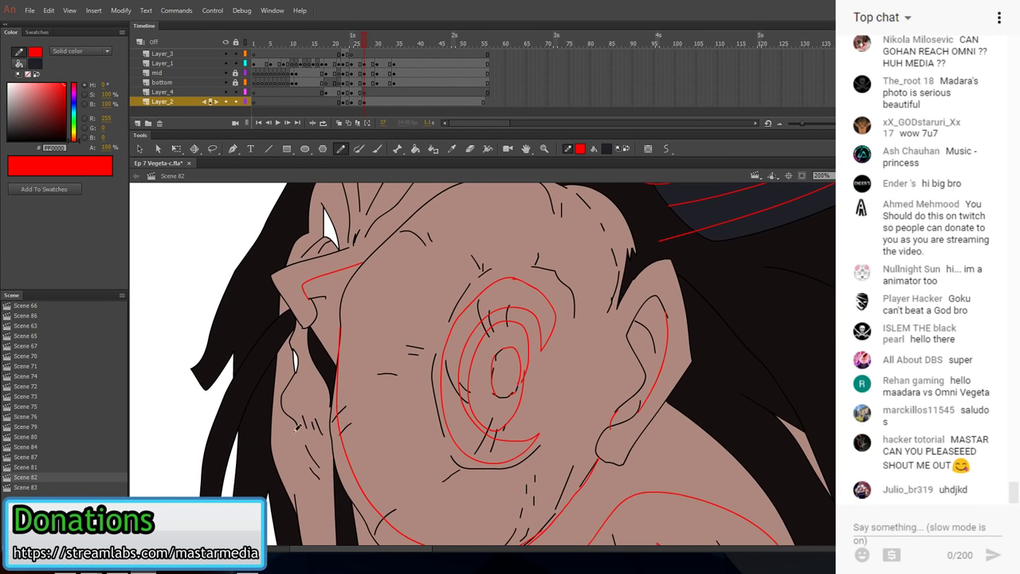
{"action": "scroll", "coordinate": [312, 367], "scroll_direction": "down", "scroll_amount": 2}
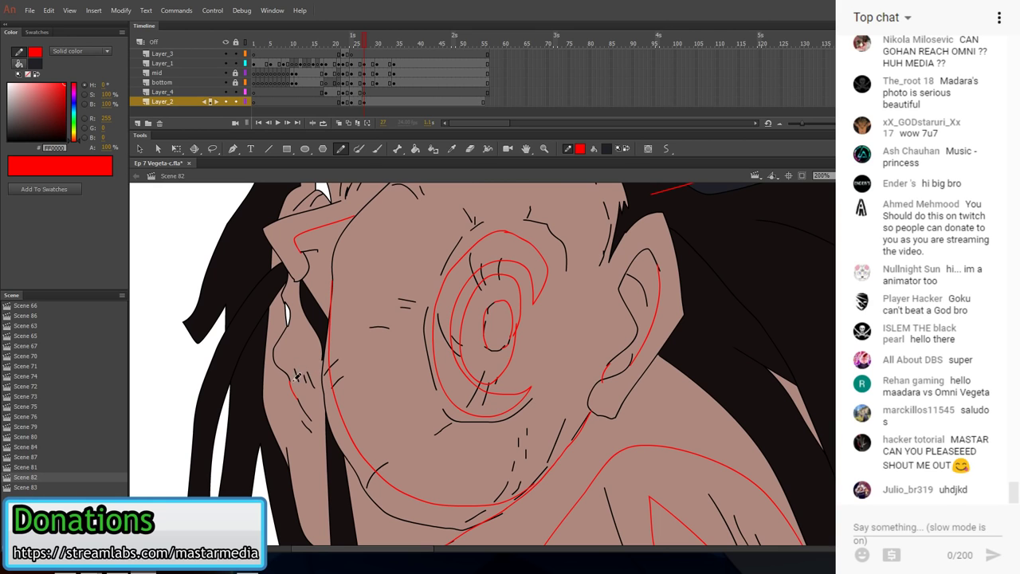
{"action": "scroll", "coordinate": [338, 386], "scroll_direction": "down", "scroll_amount": 3}
{"action": "mouse_move", "coordinate": [289, 303]}
{"action": "left_mouse_down"}
{"action": "mouse_move", "coordinate": [296, 342]}
{"action": "mouse_move", "coordinate": [316, 286]}
{"action": "mouse_move", "coordinate": [278, 310]}
{"action": "mouse_move", "coordinate": [313, 428]}
{"action": "left_mouse_up"}
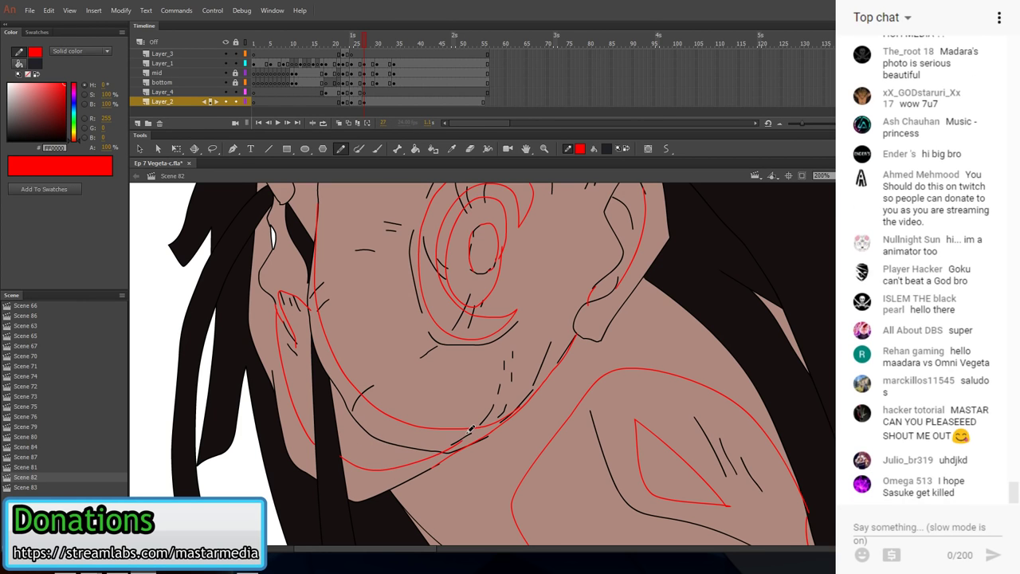
- Draw red shading shapes along the forehead wrinkles and the brow above the cheek
{"action": "scroll", "coordinate": [376, 430], "scroll_direction": "up", "scroll_amount": 8}
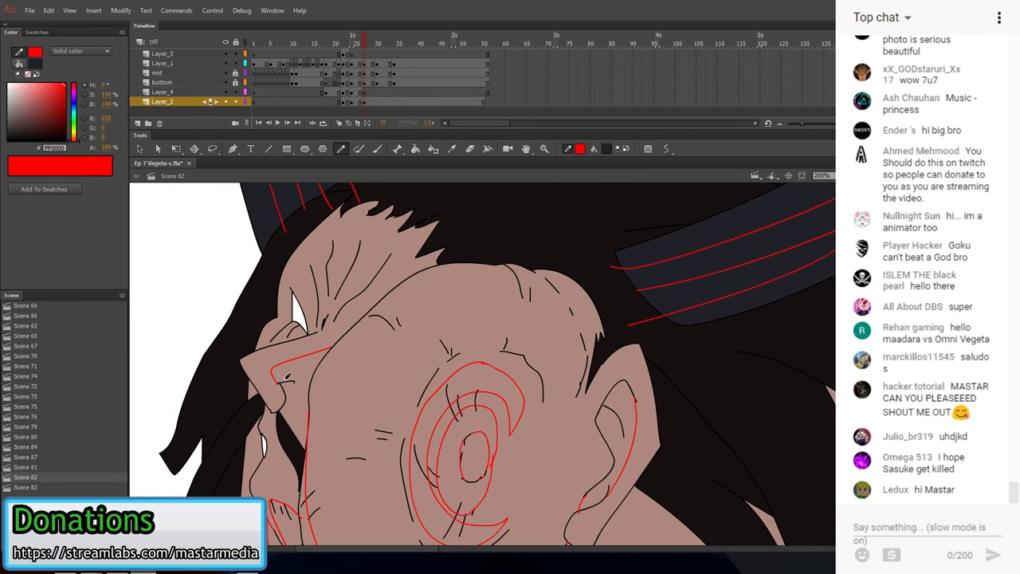
{"action": "mouse_move", "coordinate": [312, 261]}
{"action": "left_mouse_down"}
{"action": "mouse_move", "coordinate": [333, 257]}
{"action": "mouse_move", "coordinate": [334, 281]}
{"action": "mouse_move", "coordinate": [360, 243]}
{"action": "mouse_move", "coordinate": [343, 293]}
{"action": "mouse_move", "coordinate": [388, 260]}
{"action": "mouse_move", "coordinate": [368, 302]}
{"action": "mouse_move", "coordinate": [436, 270]}
{"action": "left_mouse_up"}
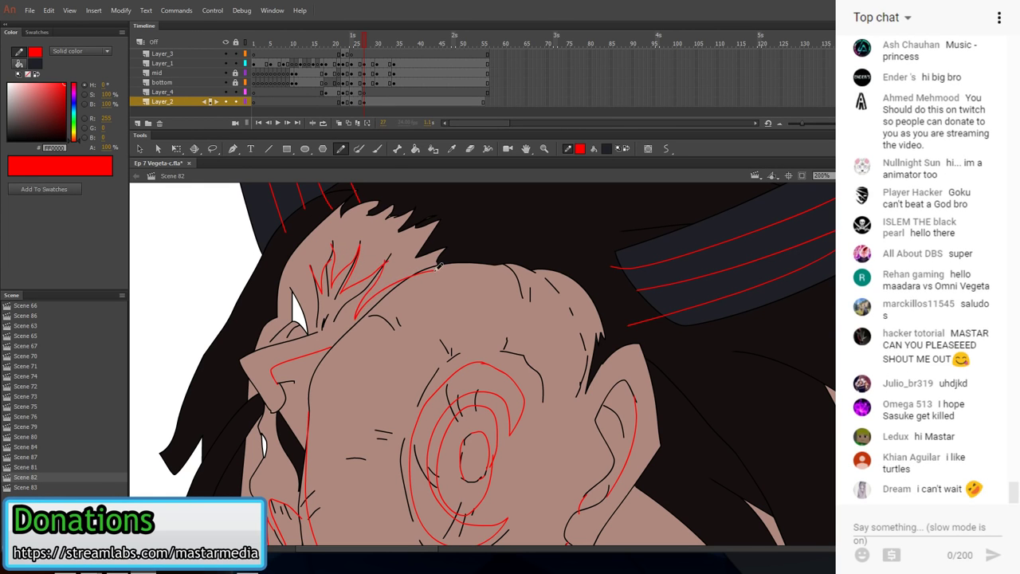
{"action": "left_click_drag", "start_coordinate": [364, 303], "coordinate": [380, 297]}
{"action": "left_click_drag", "start_coordinate": [334, 320], "coordinate": [334, 326]}
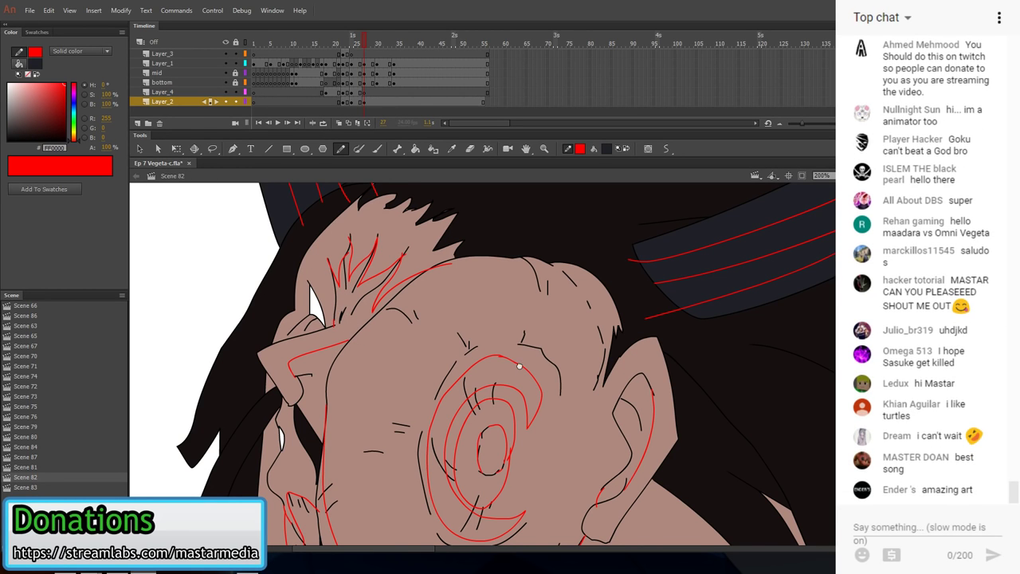
{"action": "left_click_drag", "start_coordinate": [526, 365], "coordinate": [491, 384]}
{"action": "left_click_drag", "start_coordinate": [732, 310], "coordinate": [556, 220]}
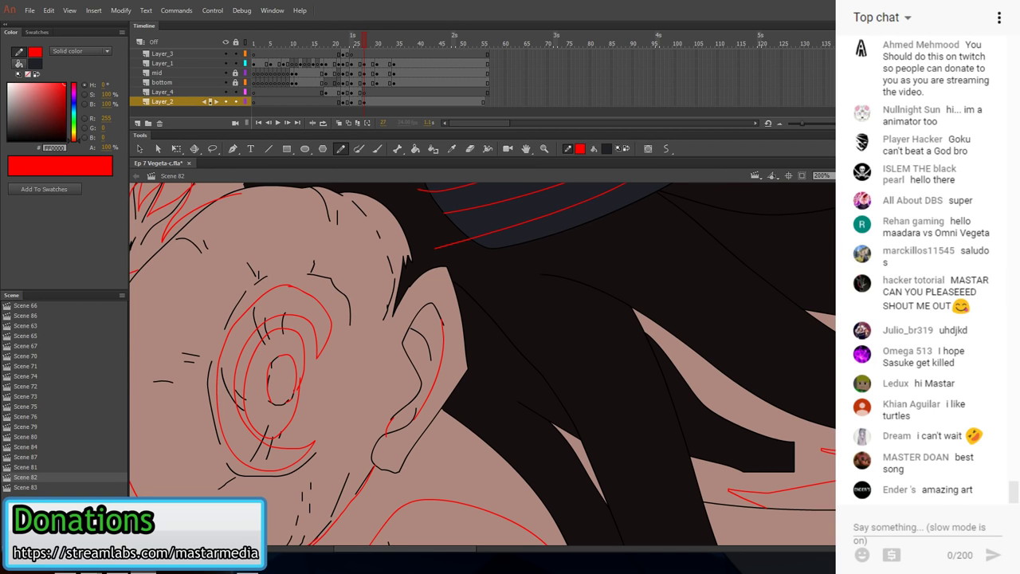
{"action": "key", "text": "ctrl+minus"}
{"action": "key", "text": "ctrl+minus"}
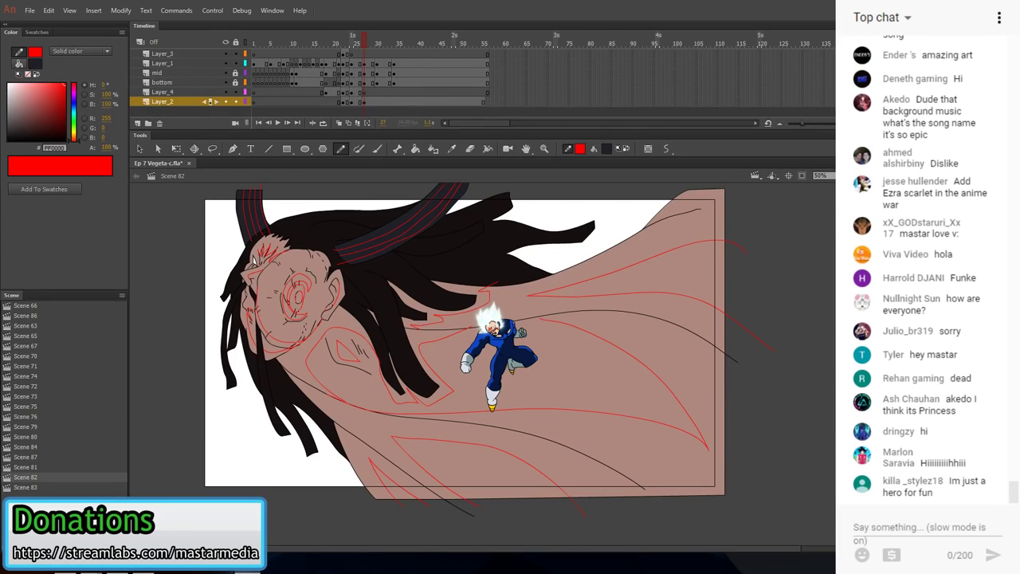
- Copy the shaded arm artwork from Layer_4's preceding keyframe into frame 27, place it beside the stage, and sample its purplish-brown shadow colour
{"action": "key", "text": "v"}
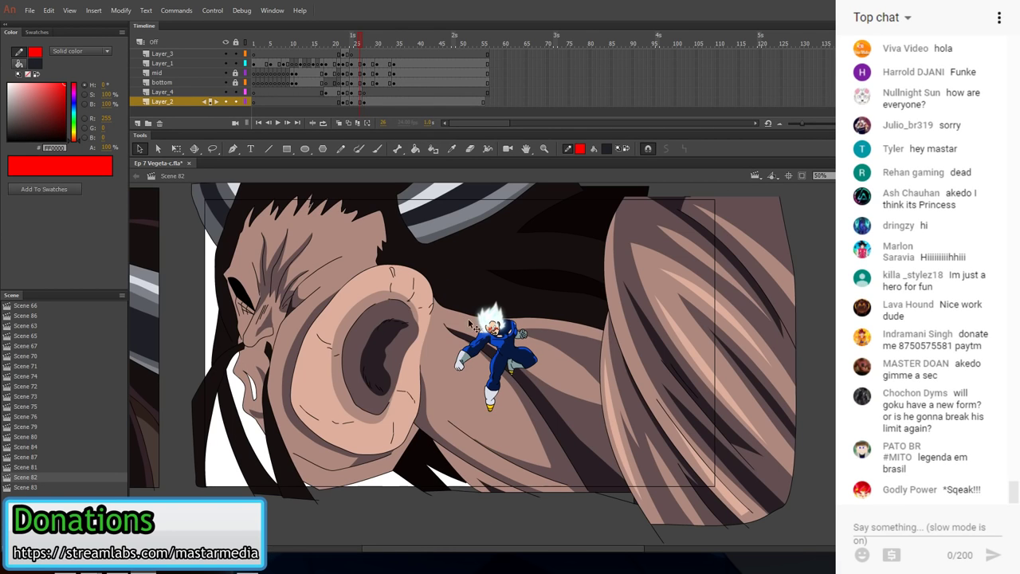
{"action": "left_click", "coordinate": [359, 93]}
{"action": "left_click", "coordinate": [364, 94]}
{"action": "scroll", "coordinate": [484, 292], "scroll_direction": "down", "scroll_amount": 2}
{"action": "key", "text": "ctrl+v"}
{"action": "left_click_drag", "start_coordinate": [492, 395], "coordinate": [725, 366]}
{"action": "left_click", "coordinate": [649, 478]}
{"action": "key", "text": "i"}
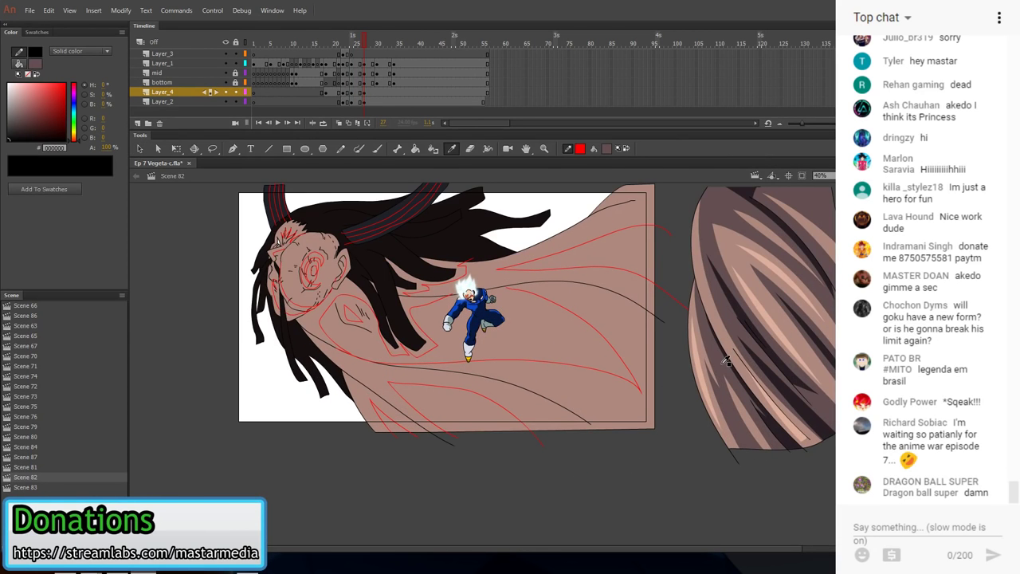
- Sample the darkest purple shadow colour from the copied arm and fill the neck area beneath the jaw with it
{"action": "left_click", "coordinate": [736, 298]}
{"action": "scroll", "coordinate": [341, 301], "scroll_direction": "up", "scroll_amount": 2}
{"action": "left_click", "coordinate": [361, 296]}
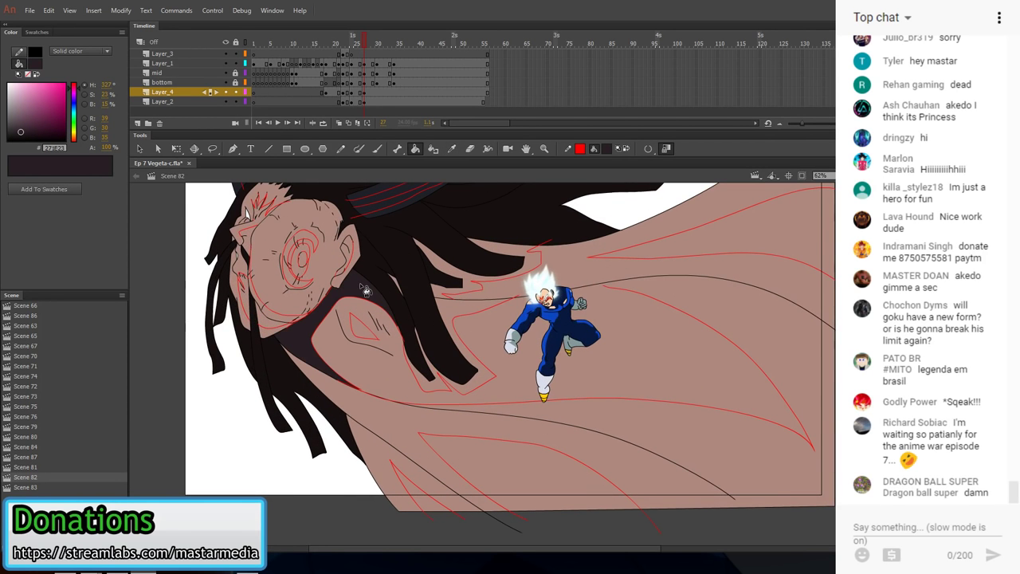
{"action": "scroll", "coordinate": [379, 311], "scroll_direction": "up", "scroll_amount": 3}
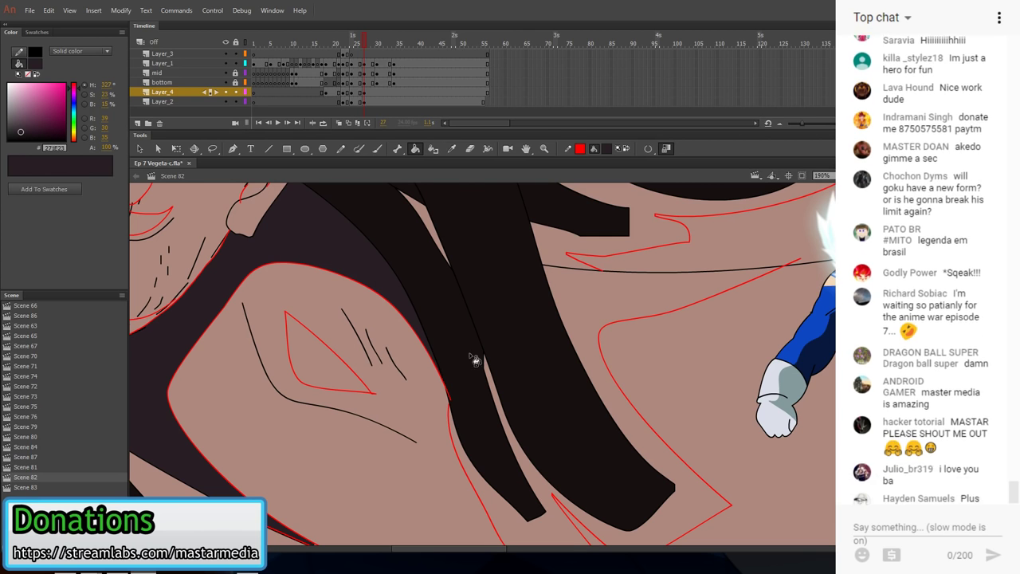
- Change the Paint Bucket's gap size and fill the hair undersides, the open mouth and the cheek dent's centre with the dark shadow colour
{"action": "left_click", "coordinate": [648, 149]}
{"action": "left_click", "coordinate": [682, 164]}
{"action": "scroll", "coordinate": [514, 387], "scroll_direction": "down", "scroll_amount": 3}
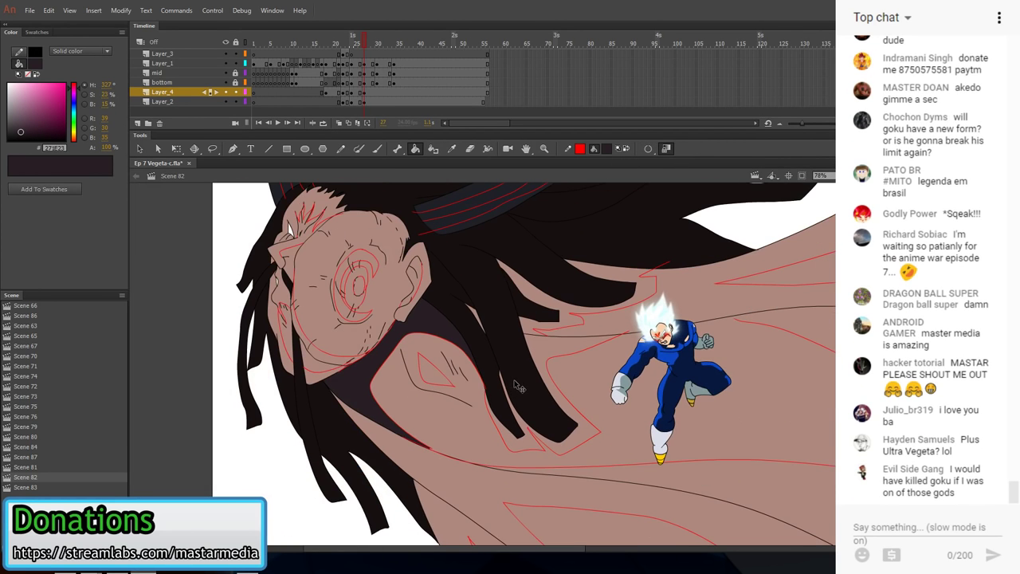
{"action": "scroll", "coordinate": [566, 329], "scroll_direction": "down", "scroll_amount": 2}
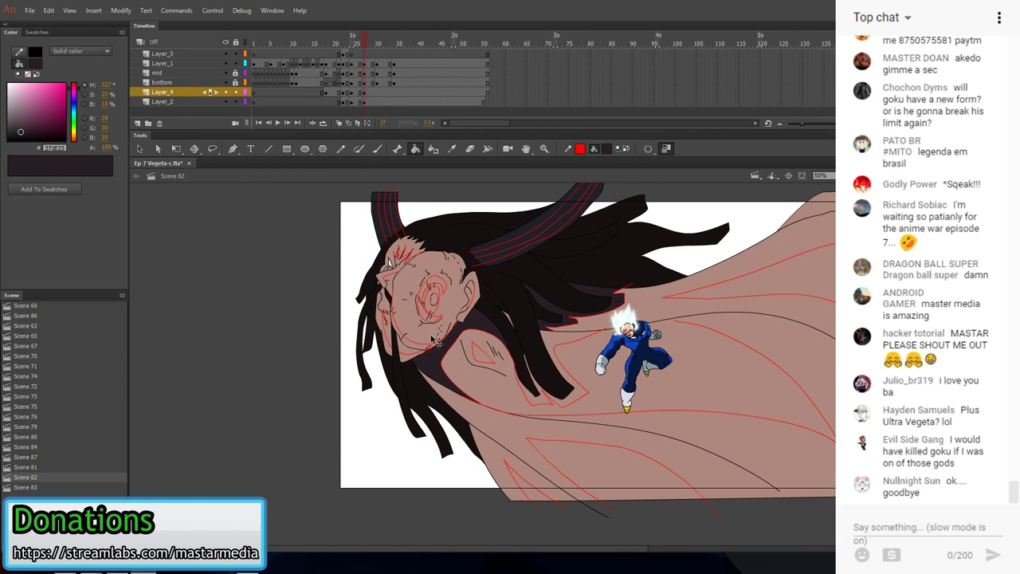
{"action": "scroll", "coordinate": [434, 341], "scroll_direction": "up", "scroll_amount": 4}
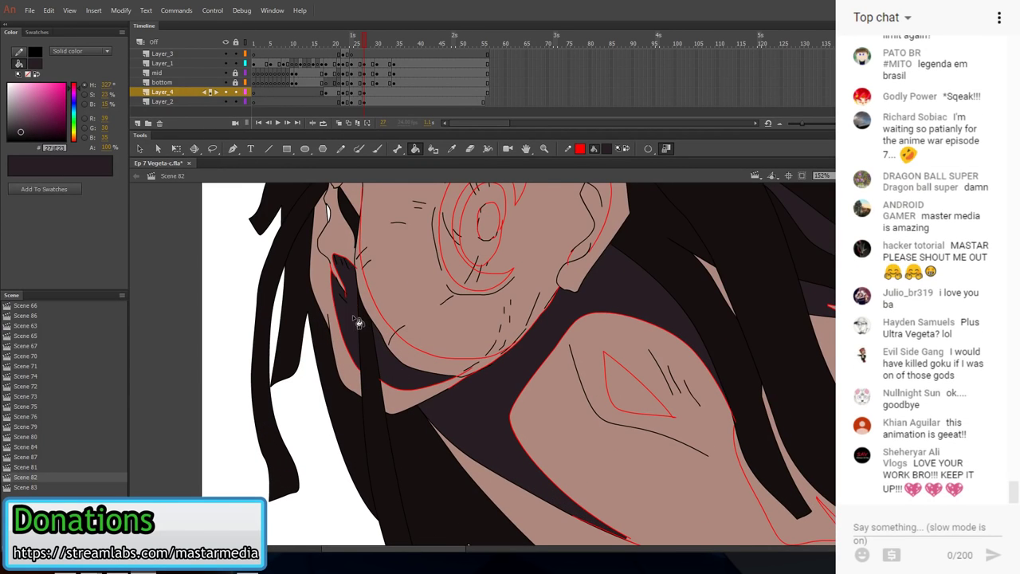
{"action": "scroll", "coordinate": [359, 322], "scroll_direction": "down", "scroll_amount": 2}
{"action": "scroll", "coordinate": [443, 311], "scroll_direction": "down", "scroll_amount": 2}
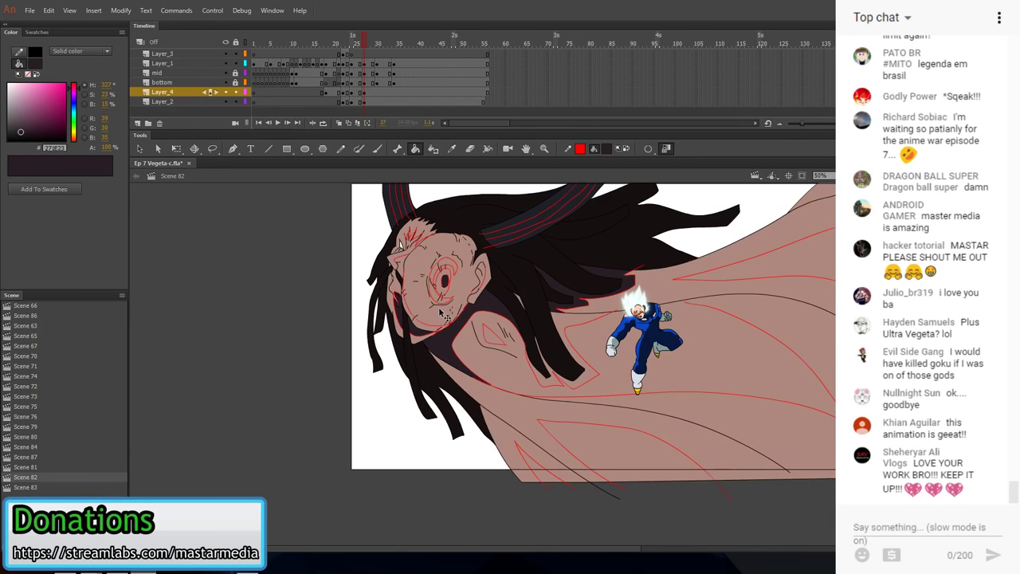
- Sample the mid shadow colour #644E51 from the copied arm and fill the strip beneath the swollen cheek along the chin
{"action": "scroll", "coordinate": [447, 314], "scroll_direction": "up", "scroll_amount": 1}
{"action": "key", "text": "i"}
{"action": "scroll", "coordinate": [653, 384], "scroll_direction": "down", "scroll_amount": 2}
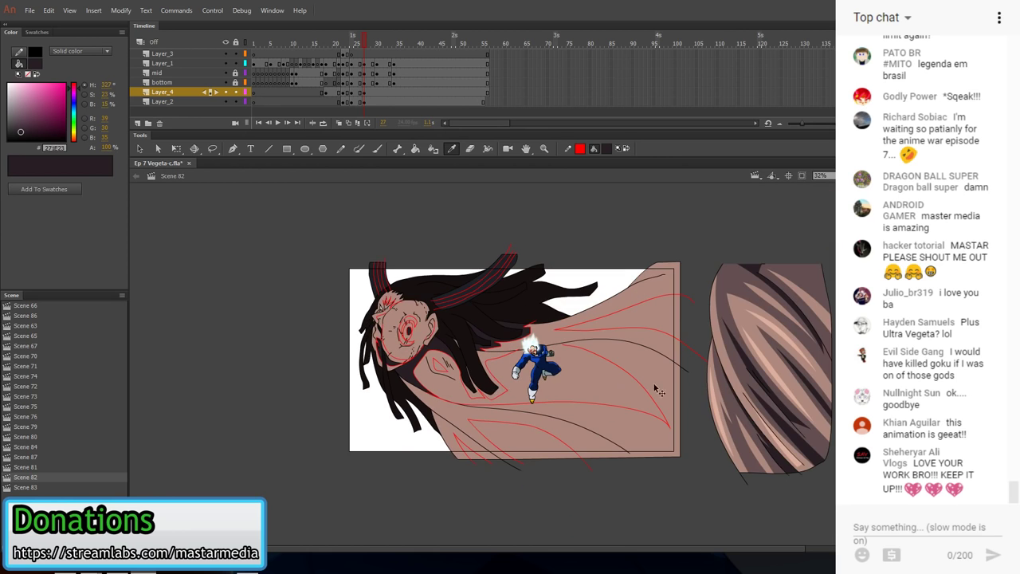
{"action": "left_click", "coordinate": [699, 370]}
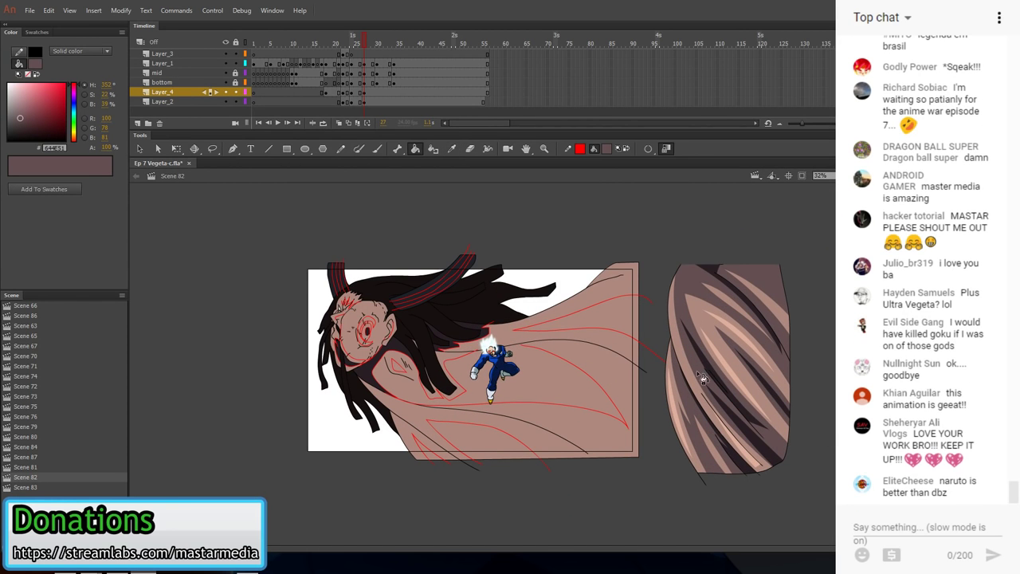
{"action": "scroll", "coordinate": [348, 387], "scroll_direction": "up", "scroll_amount": 3}
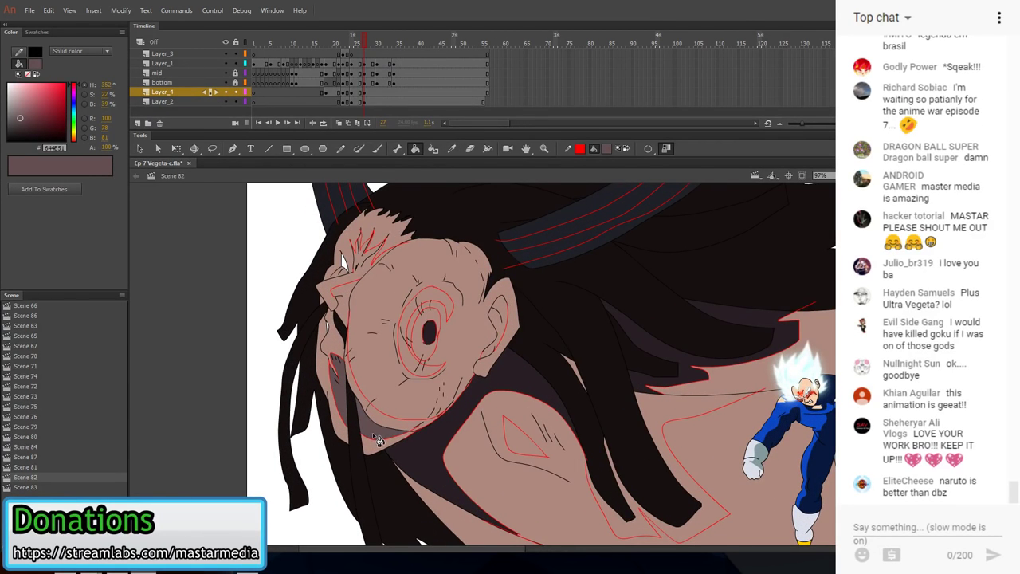
{"action": "scroll", "coordinate": [390, 440], "scroll_direction": "down", "scroll_amount": 3}
{"action": "scroll", "coordinate": [462, 454], "scroll_direction": "up", "scroll_amount": 1}
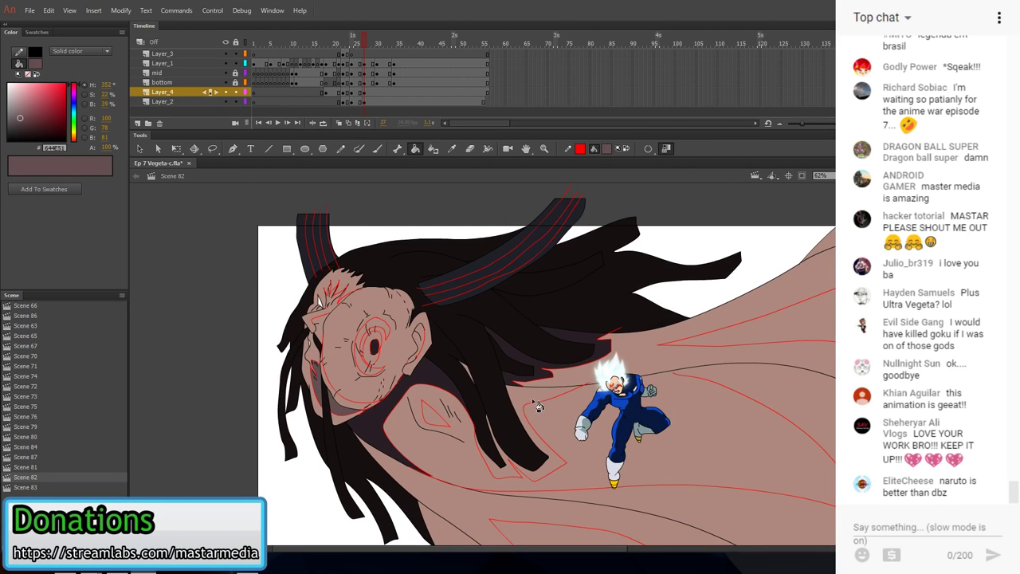
- Fill the shadow band along the upper arm with the mid shadow colour and attach the loose red line end to the black muscle line
{"action": "scroll", "coordinate": [585, 387], "scroll_direction": "down", "scroll_amount": 2}
{"action": "key", "text": "i"}
{"action": "left_click", "coordinate": [599, 429]}
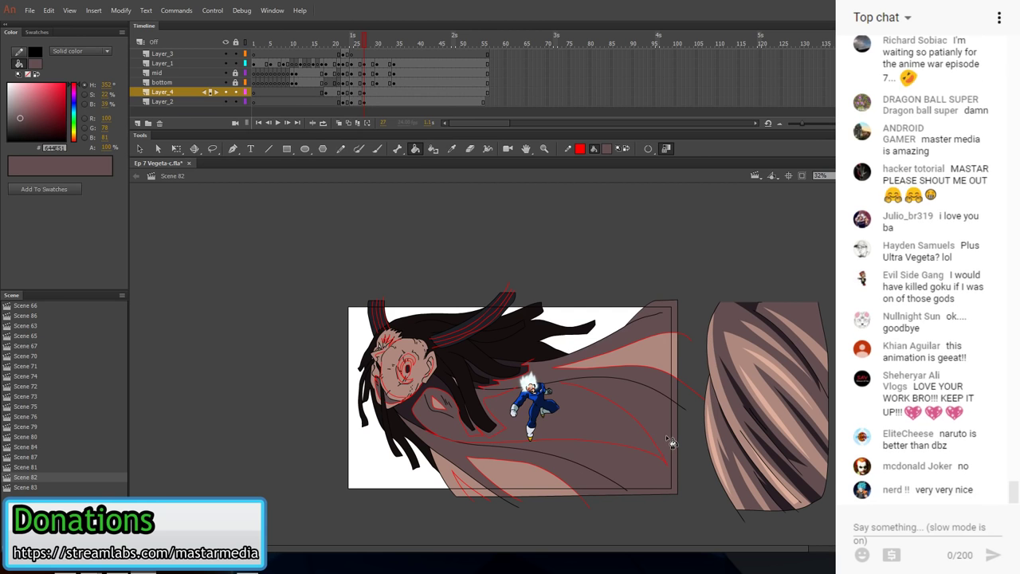
{"action": "scroll", "coordinate": [655, 478], "scroll_direction": "up", "scroll_amount": 1}
{"action": "key", "text": "v"}
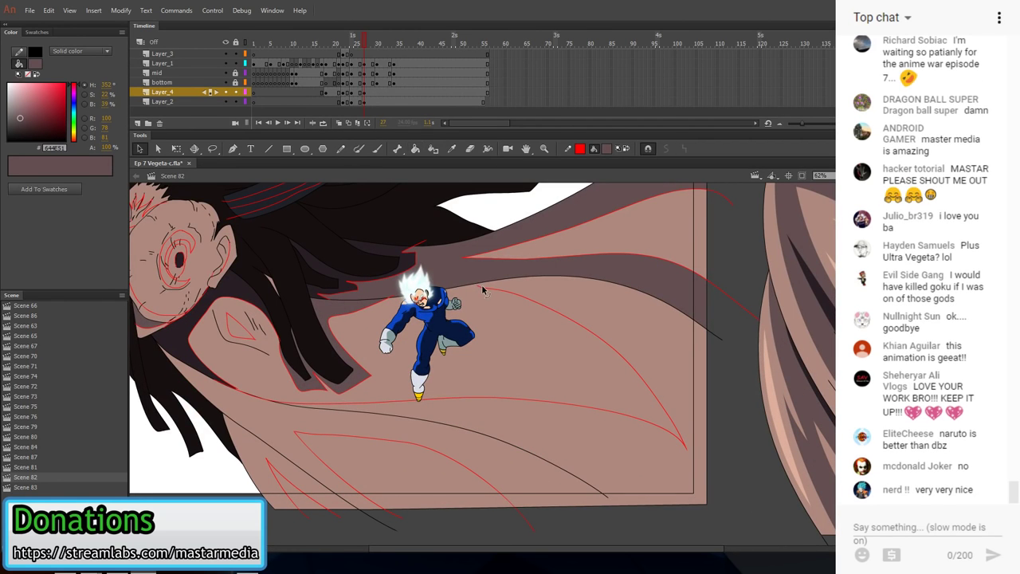
{"action": "left_click_drag", "start_coordinate": [476, 287], "coordinate": [468, 284]}
{"action": "key", "text": "k"}
{"action": "left_click", "coordinate": [575, 311]}
{"action": "key", "text": "ctrl+z"}
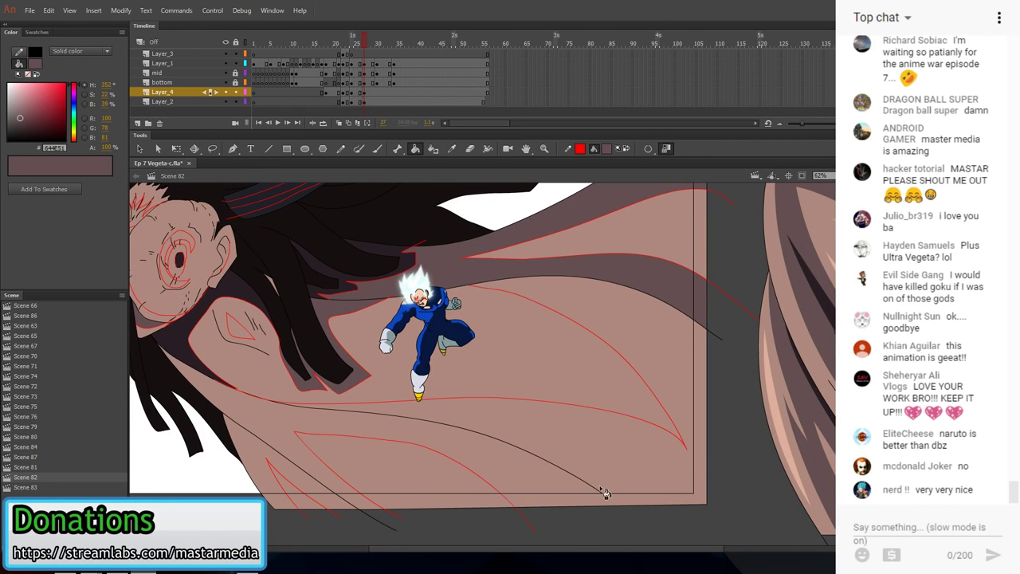
- Extend the lower black muscle line to the arm's edge and fill the outer and lower shadow areas with the mid shadow colour
{"action": "key", "text": "v"}
{"action": "key", "text": "k"}
{"action": "left_click", "coordinate": [668, 391]}
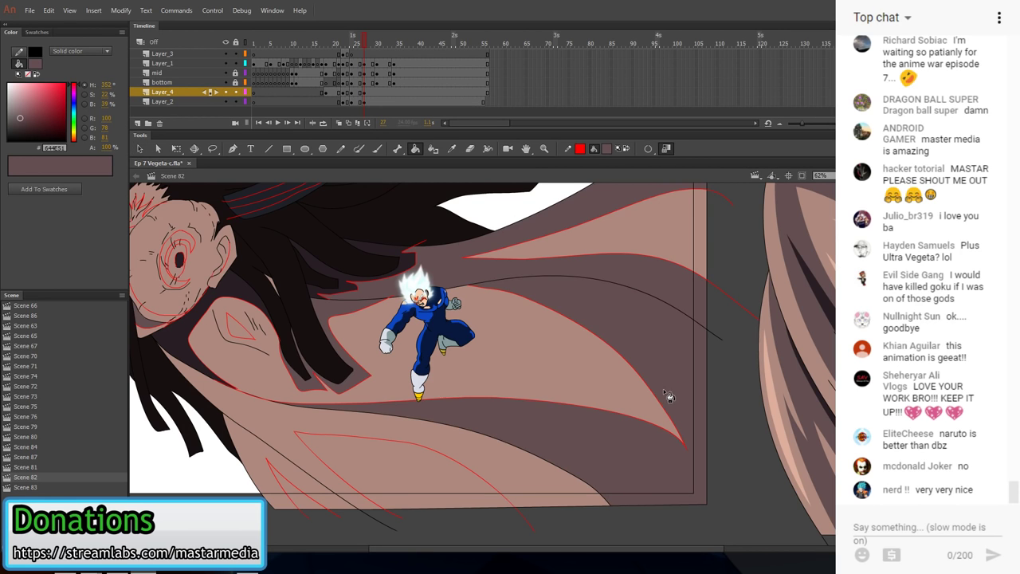
{"action": "scroll", "coordinate": [665, 395], "scroll_direction": "down", "scroll_amount": 1}
{"action": "left_click", "coordinate": [493, 459]}
{"action": "scroll", "coordinate": [490, 475], "scroll_direction": "down", "scroll_amount": 1}
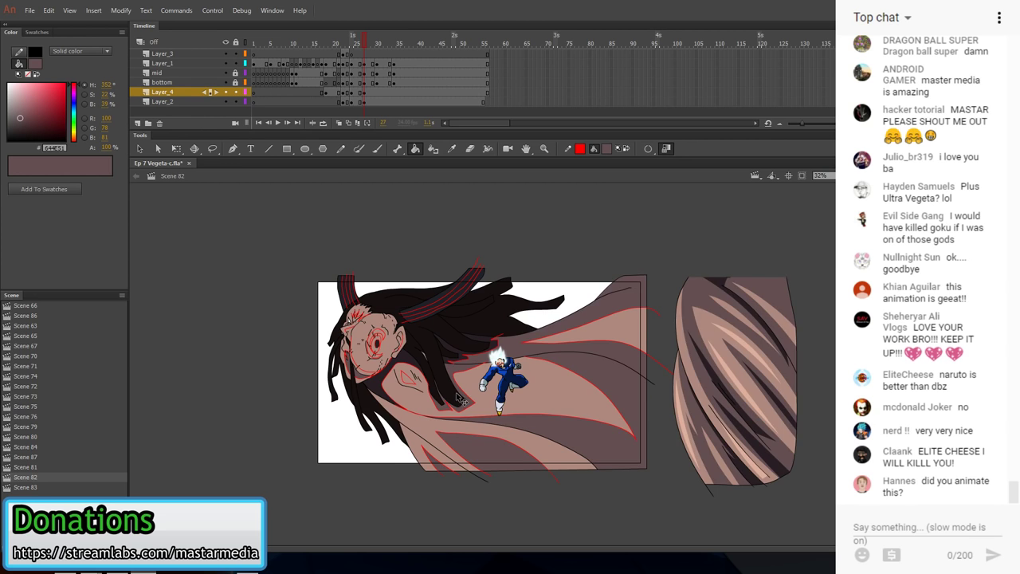
- Fill the shadow patches around the hair tips with the skin tone #AD897E and delete their red outline
{"action": "scroll", "coordinate": [460, 397], "scroll_direction": "up", "scroll_amount": 4}
{"action": "key", "text": "i"}
{"action": "left_click", "coordinate": [518, 376]}
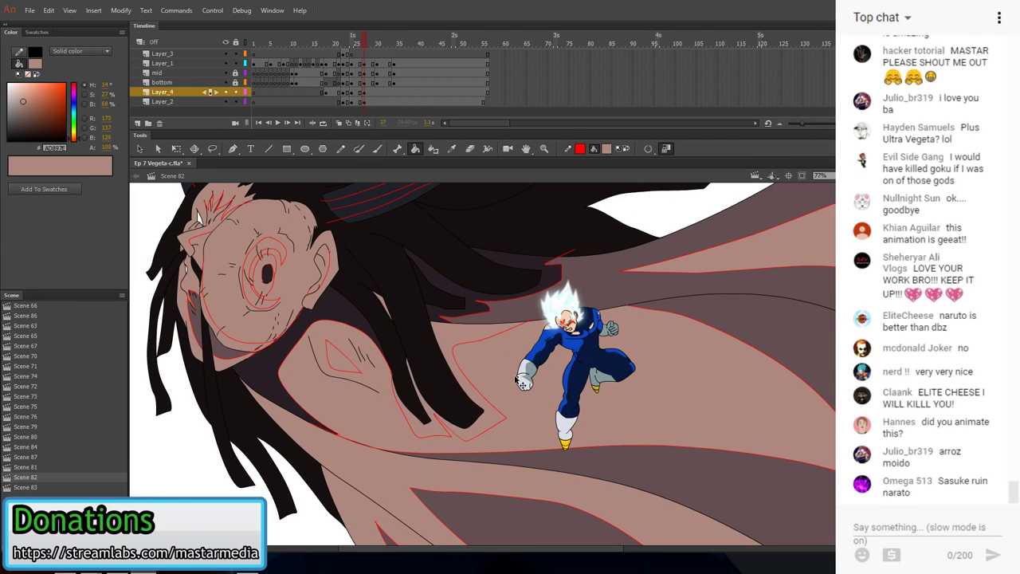
{"action": "scroll", "coordinate": [521, 381], "scroll_direction": "down", "scroll_amount": 3}
{"action": "key", "text": "v"}
{"action": "left_click", "coordinate": [503, 409]}
{"action": "key", "text": "Delete"}
{"action": "scroll", "coordinate": [555, 415], "scroll_direction": "down", "scroll_amount": 1}
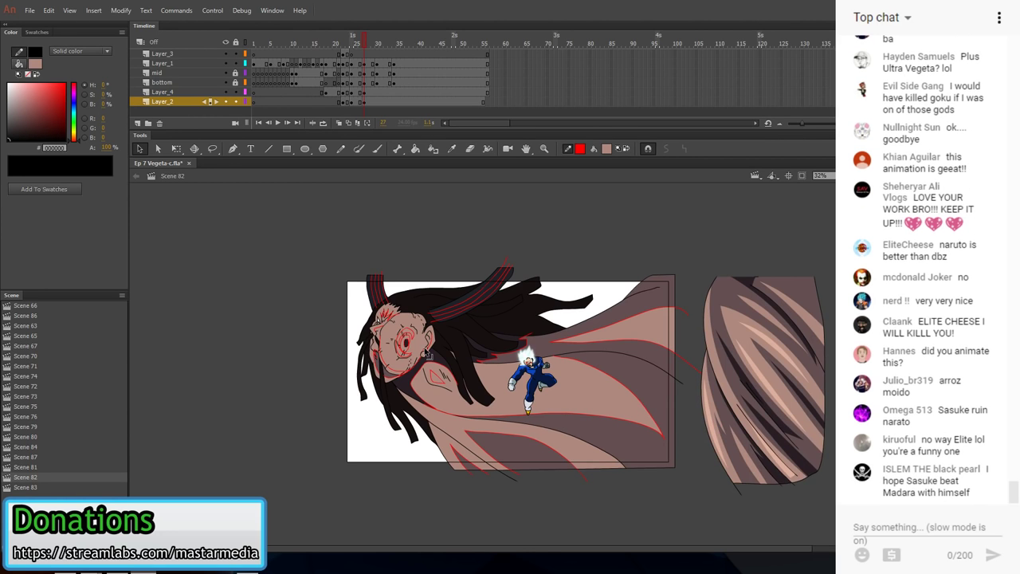
- Set the stroke to red #FF0000 and draw a curved shading line from the hair down along the lowest muscle line
{"action": "scroll", "coordinate": [425, 353], "scroll_direction": "up", "scroll_amount": 2}
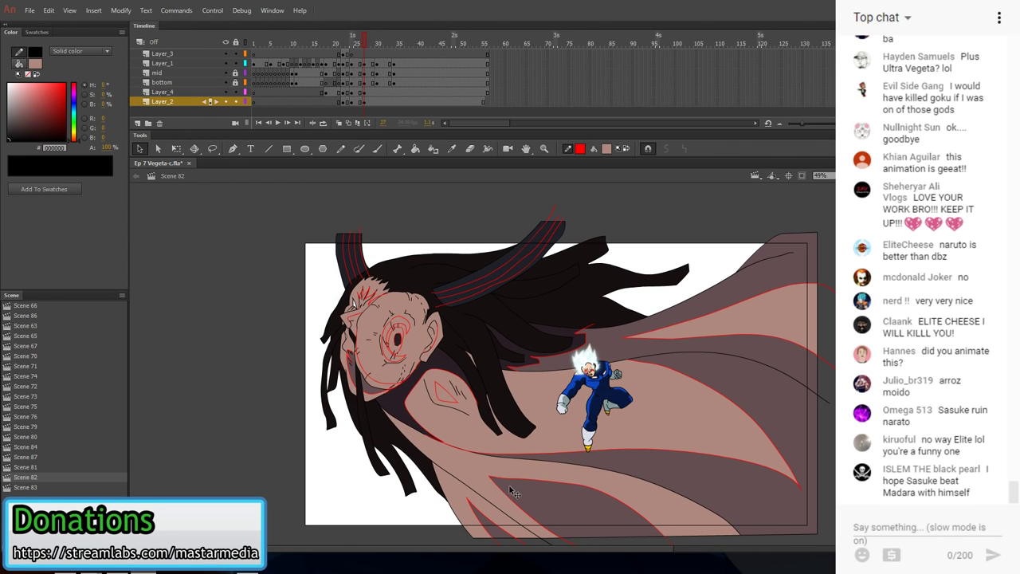
{"action": "scroll", "coordinate": [511, 492], "scroll_direction": "up", "scroll_amount": 4}
{"action": "key", "text": "n"}
{"action": "mouse_move", "coordinate": [353, 297]}
{"action": "left_mouse_down"}
{"action": "mouse_move", "coordinate": [571, 469]}
{"action": "mouse_move", "coordinate": [533, 440]}
{"action": "left_mouse_up"}
{"action": "key", "text": "ctrl+z"}
{"action": "left_click", "coordinate": [581, 152]}
{"action": "left_click", "coordinate": [586, 241]}
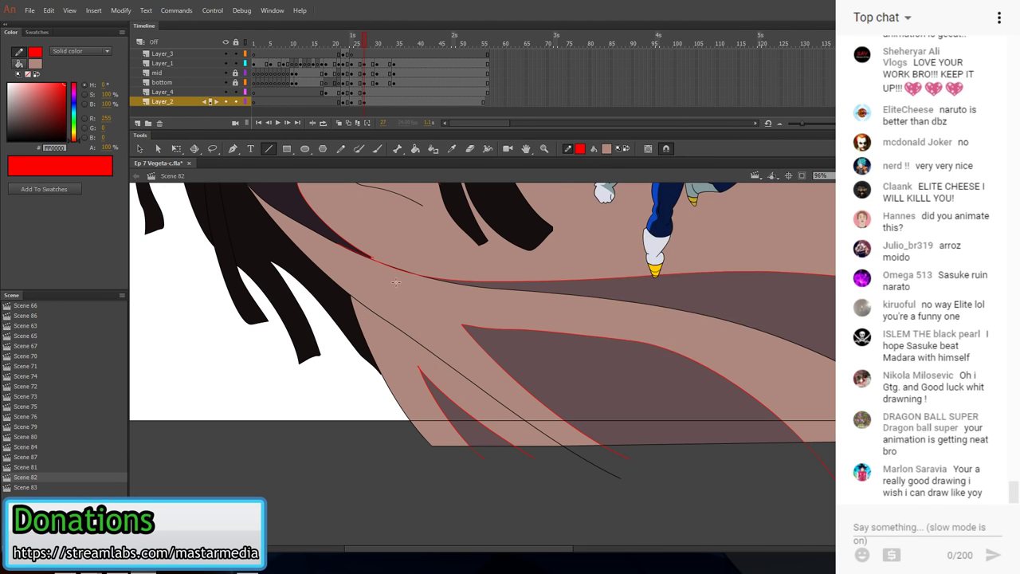
{"action": "left_click_drag", "start_coordinate": [351, 297], "coordinate": [482, 425]}
{"action": "key", "text": "v"}
{"action": "scroll", "coordinate": [446, 414], "scroll_direction": "down", "scroll_amount": 4}
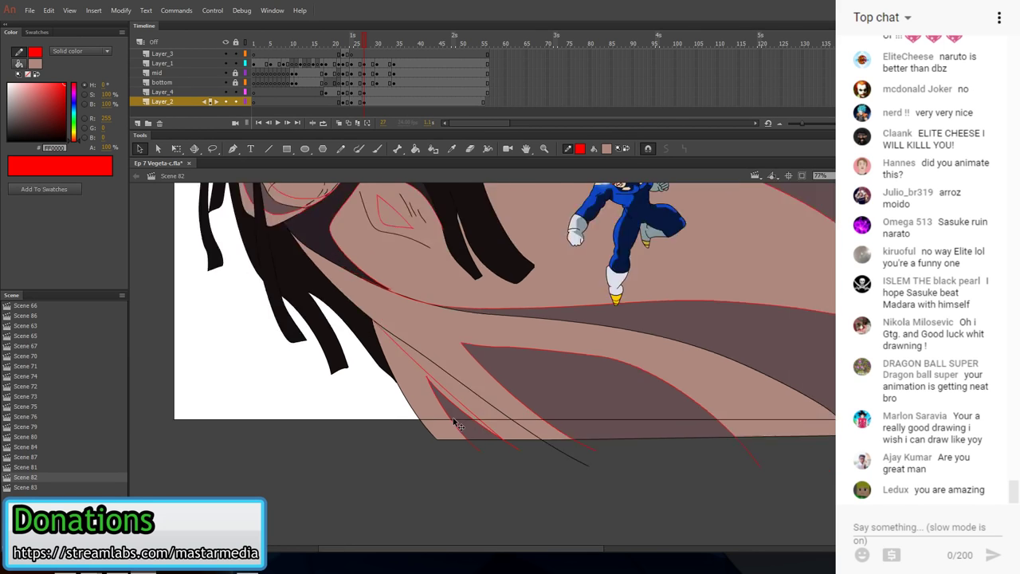
- Sample the darkest shadow colour and fill the narrow strip beside the lowest muscle line
{"action": "key", "text": "o"}
{"action": "key", "text": "i"}
{"action": "left_click", "coordinate": [553, 408]}
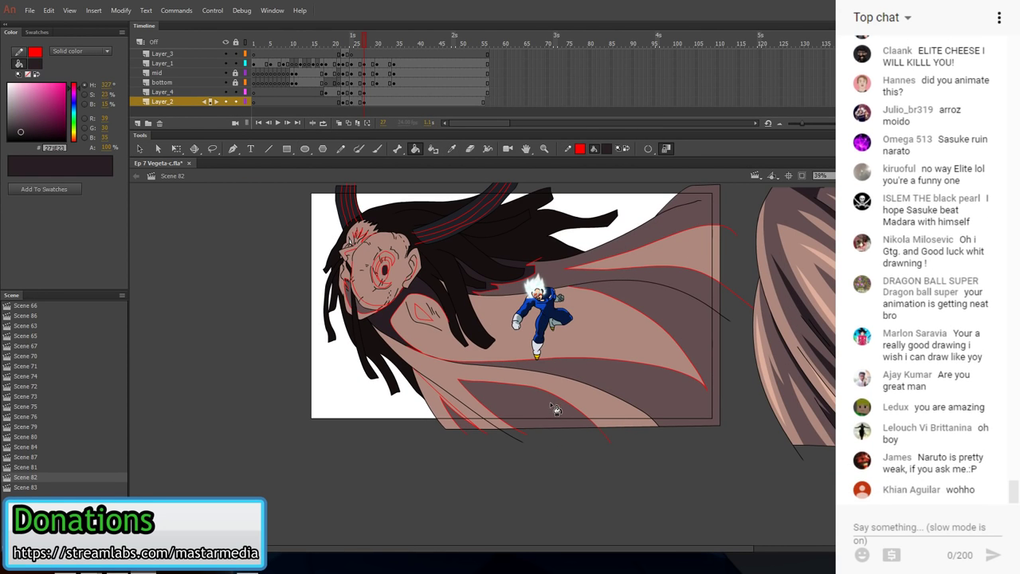
{"action": "left_click", "coordinate": [486, 431]}
- Draw a curved red line through the long lower shadow band and fill the part beneath it with the dark shadow colour
{"action": "scroll", "coordinate": [579, 381], "scroll_direction": "up", "scroll_amount": 1}
{"action": "key", "text": "n"}
{"action": "mouse_move", "coordinate": [461, 366]}
{"action": "left_mouse_down"}
{"action": "mouse_move", "coordinate": [724, 425]}
{"action": "mouse_move", "coordinate": [648, 381]}
{"action": "left_mouse_up"}
{"action": "key", "text": "v"}
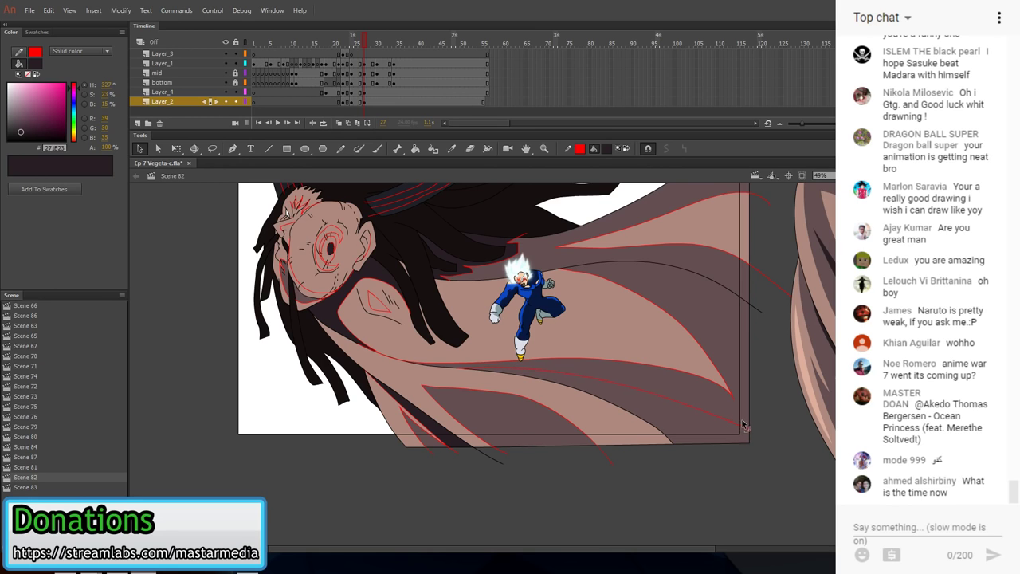
{"action": "key", "text": "k"}
{"action": "left_click", "coordinate": [695, 430]}
- Draw a hooked red curve below the upper black muscle line and fill the area towards the arm's end with the dark shadow colour
{"action": "key", "text": "n"}
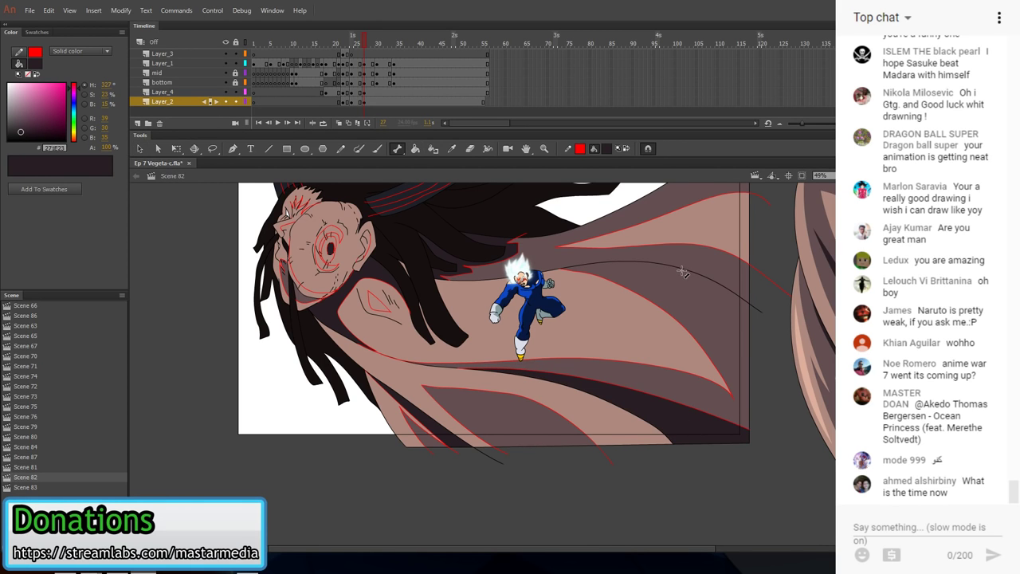
{"action": "key", "text": "v"}
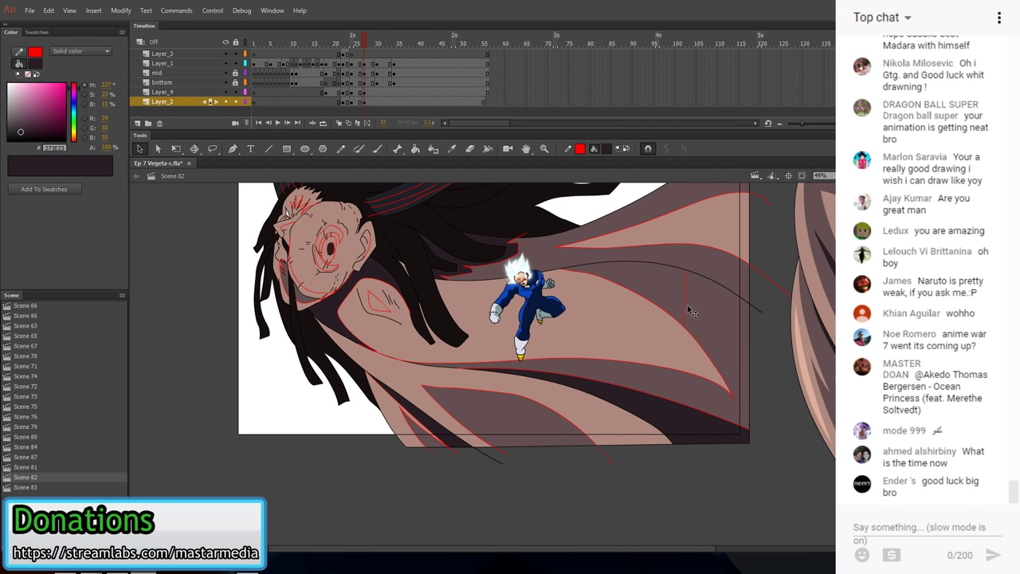
{"action": "key", "text": "b"}
{"action": "key", "text": "n"}
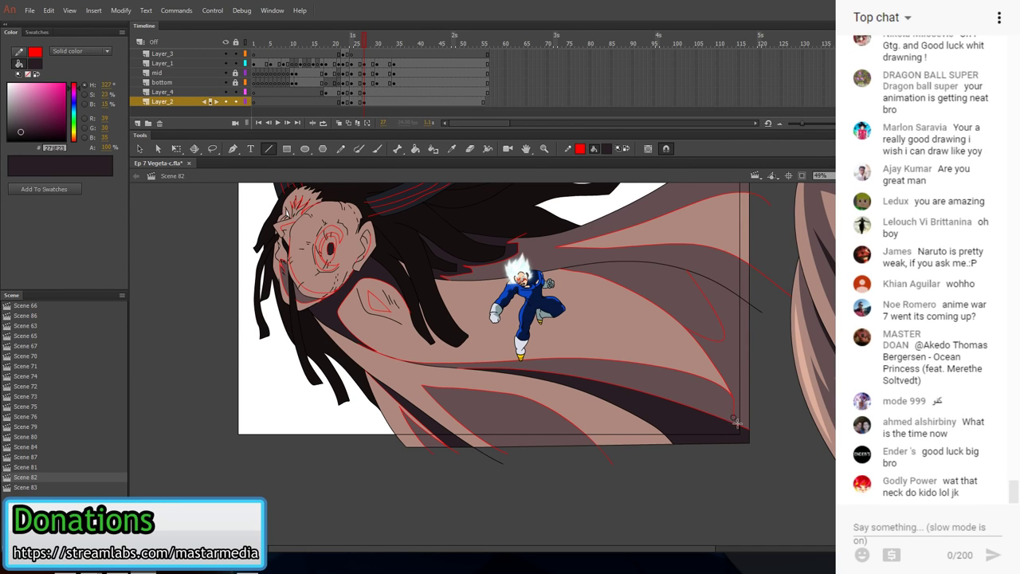
{"action": "key", "text": "l"}
{"action": "key", "text": "k"}
{"action": "left_click", "coordinate": [741, 388]}
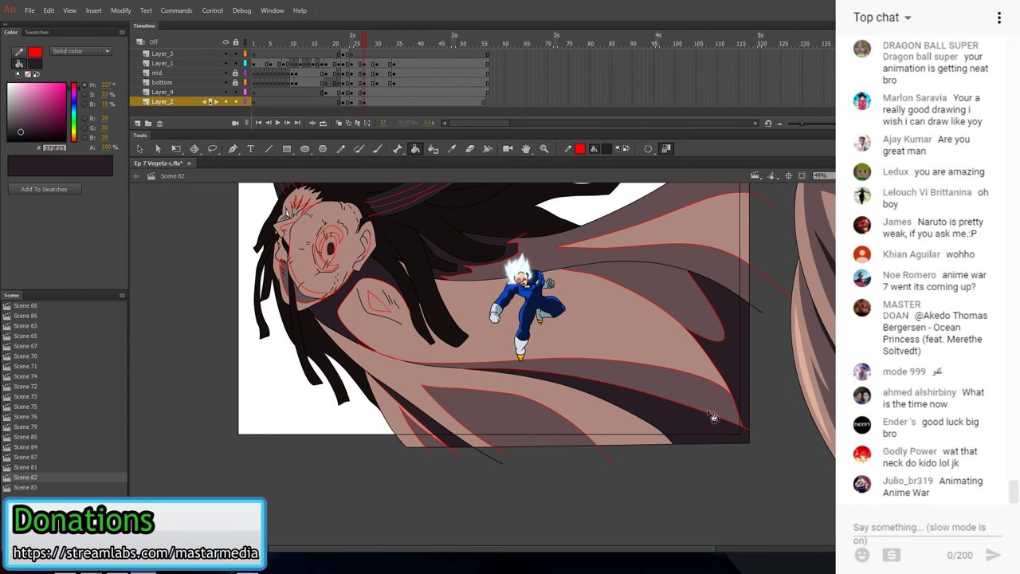
- Draw a curved red line through the upper arm's shadow band from the hair to the arm's outer edge
{"action": "scroll", "coordinate": [620, 422], "scroll_direction": "down", "scroll_amount": 1}
{"action": "scroll", "coordinate": [669, 310], "scroll_direction": "up", "scroll_amount": 2}
{"action": "key", "text": "n"}
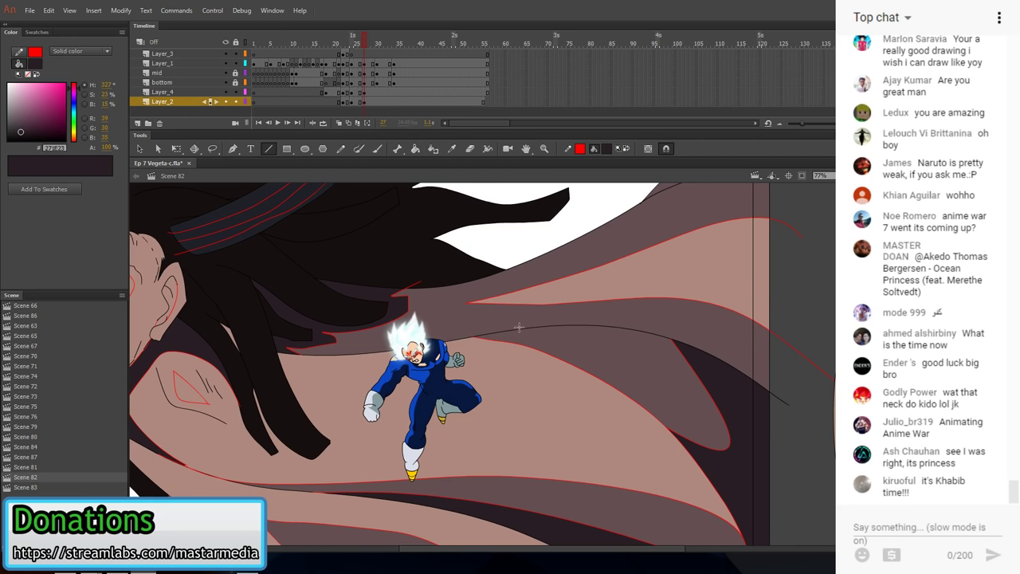
{"action": "key", "text": "u"}
{"action": "key", "text": "y"}
{"action": "scroll", "coordinate": [467, 304], "scroll_direction": "down", "scroll_amount": 2}
{"action": "scroll", "coordinate": [453, 297], "scroll_direction": "up", "scroll_amount": 2}
{"action": "key", "text": "n"}
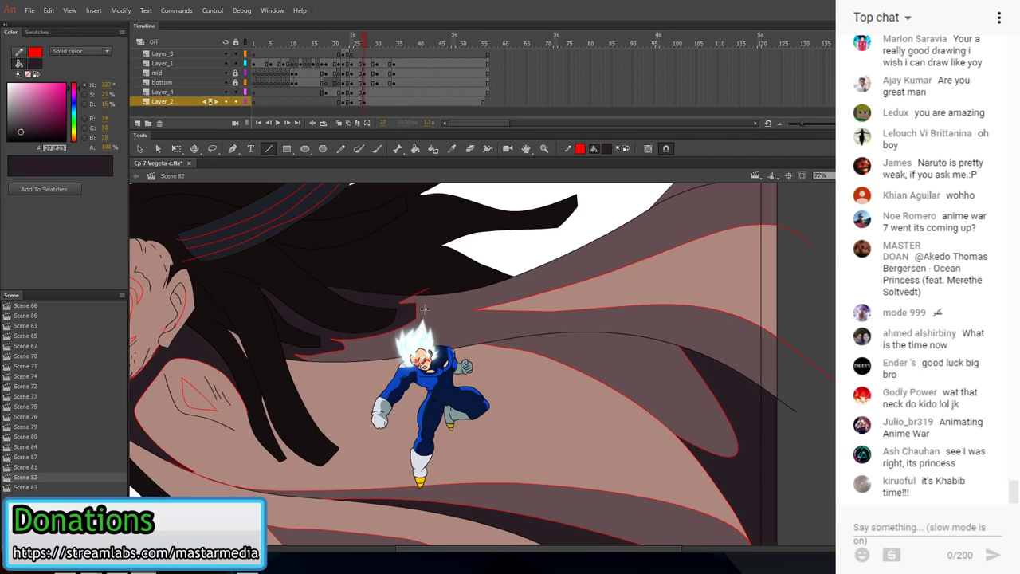
{"action": "left_click_drag", "start_coordinate": [522, 306], "coordinate": [596, 262]}
{"action": "key", "text": "v"}
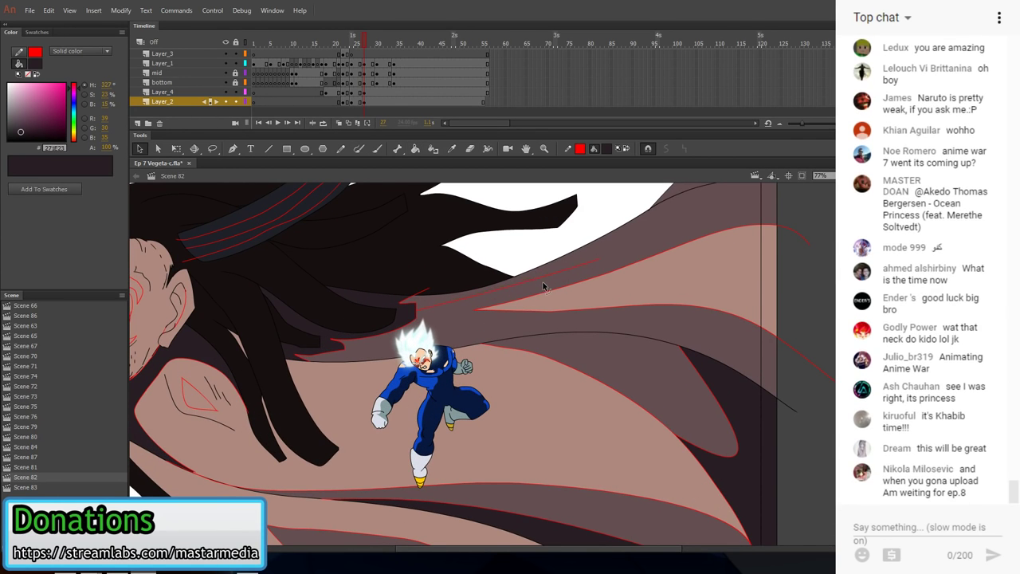
{"action": "left_click_drag", "start_coordinate": [700, 209], "coordinate": [797, 188]}
{"action": "key", "text": "v"}
- Draw further red shading curves around the short black line at the upper arm's outer end
{"action": "scroll", "coordinate": [757, 203], "scroll_direction": "up", "scroll_amount": 3}
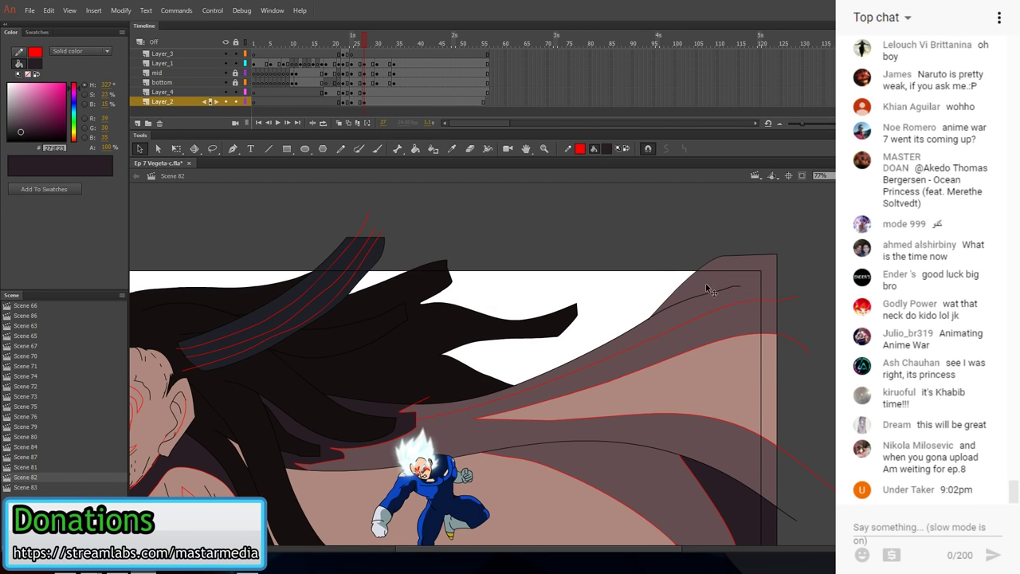
{"action": "key", "text": "b"}
{"action": "key", "text": "n"}
{"action": "scroll", "coordinate": [764, 285], "scroll_direction": "down", "scroll_amount": 3}
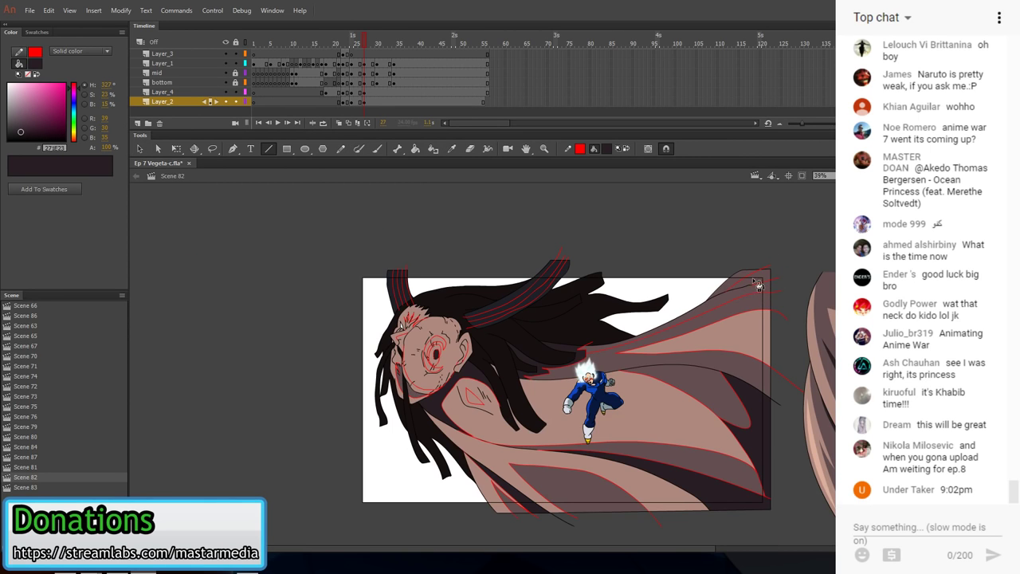
- Sample the skin tone #AD897E and fill the strip between the new red curves along the upper arm with it
{"action": "key", "text": "l"}
{"action": "key", "text": "k"}
{"action": "key", "text": "i"}
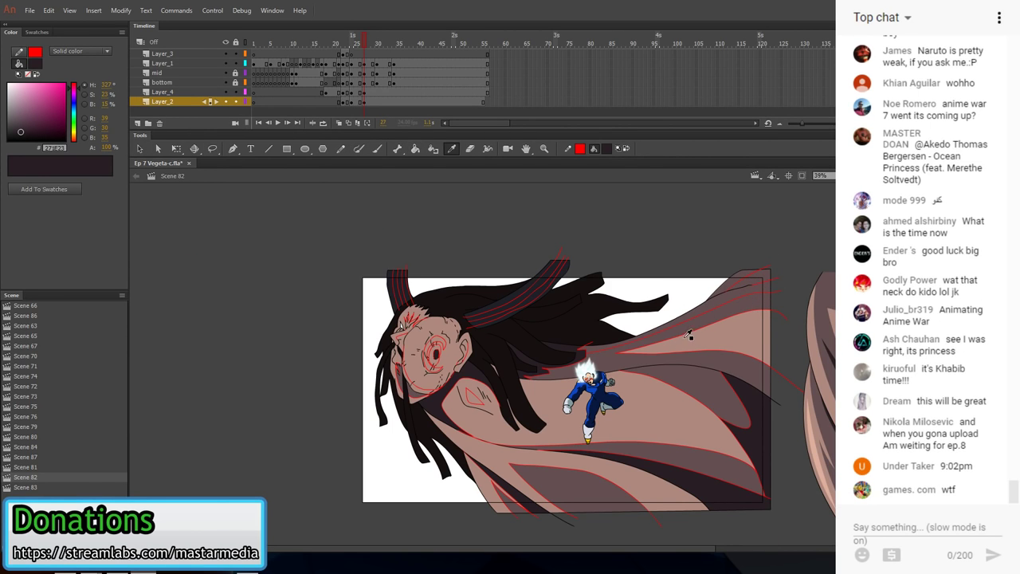
{"action": "left_click", "coordinate": [699, 341]}
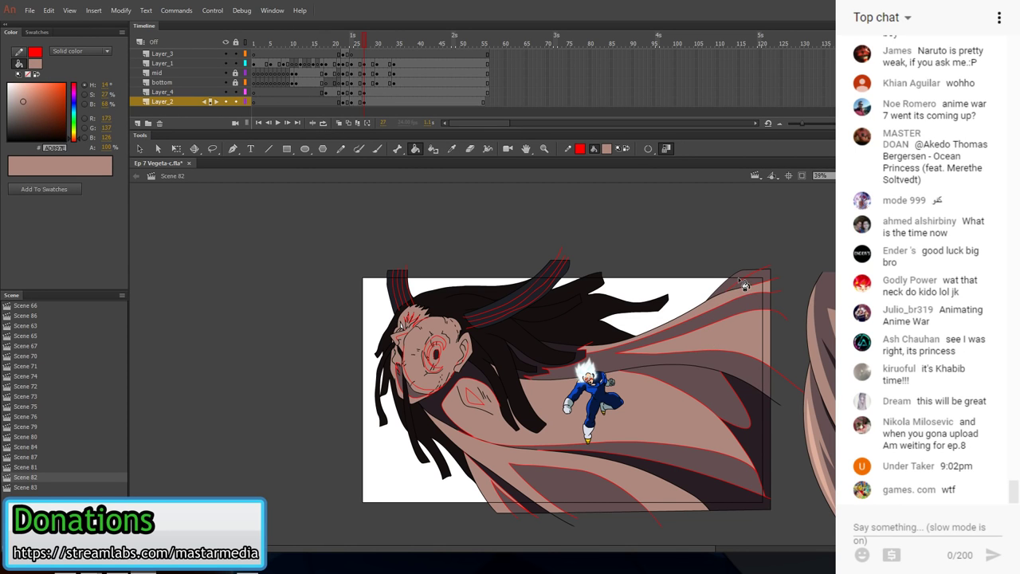
{"action": "key", "text": "k"}
{"action": "scroll", "coordinate": [653, 395], "scroll_direction": "down", "scroll_amount": 2}
{"action": "scroll", "coordinate": [507, 415], "scroll_direction": "up", "scroll_amount": 3}
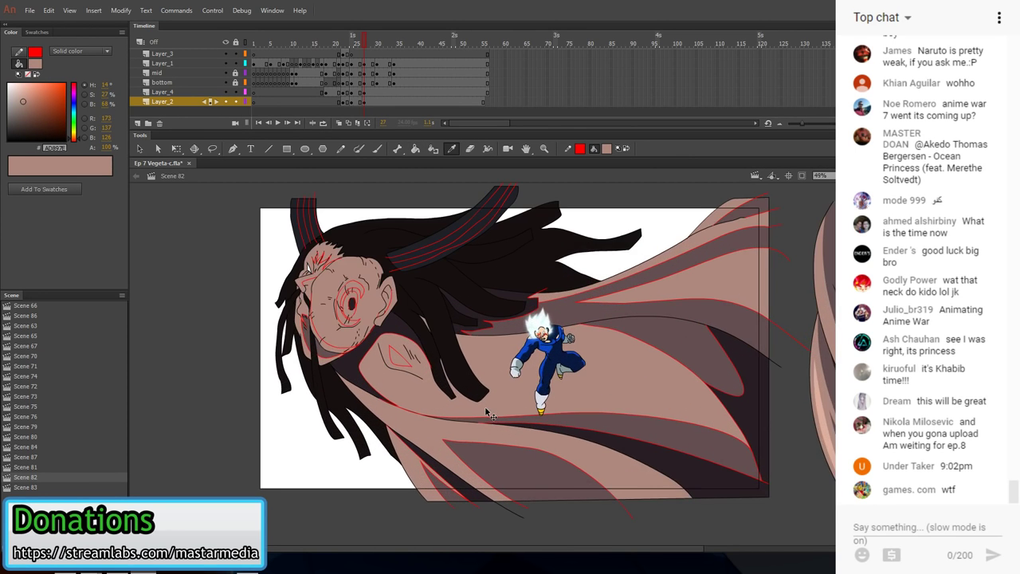
{"action": "scroll", "coordinate": [572, 421], "scroll_direction": "down", "scroll_amount": 1}
{"action": "scroll", "coordinate": [502, 470], "scroll_direction": "up", "scroll_amount": 1}
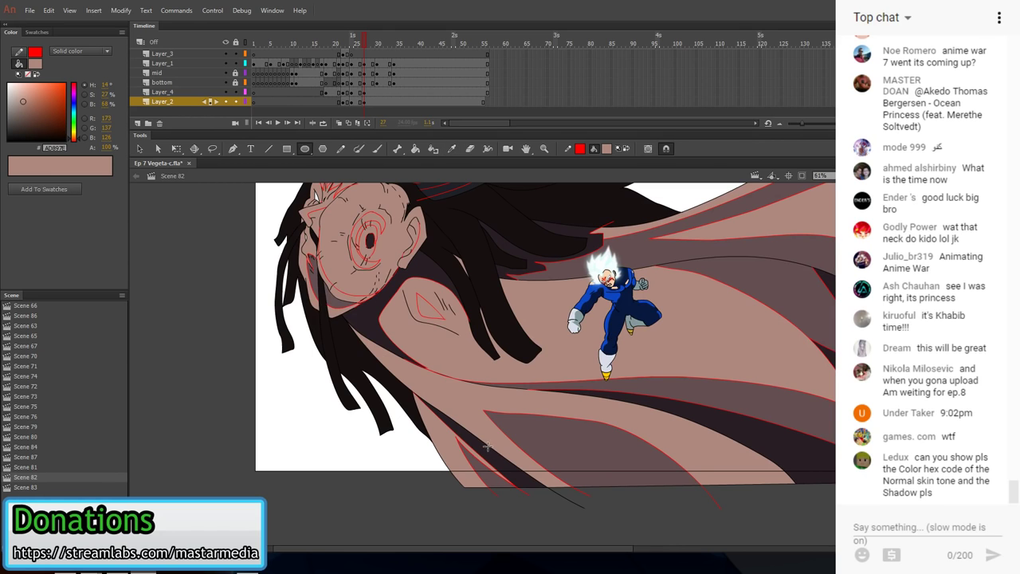
- Fill the narrow wedge at the lower arm's hair-side edge with dark shadow and the strip above it with #644E51
{"action": "left_click", "coordinate": [490, 477]}
{"action": "left_click", "coordinate": [486, 473]}
{"action": "key", "text": "i"}
{"action": "left_click", "coordinate": [523, 451]}
{"action": "left_click", "coordinate": [493, 462]}
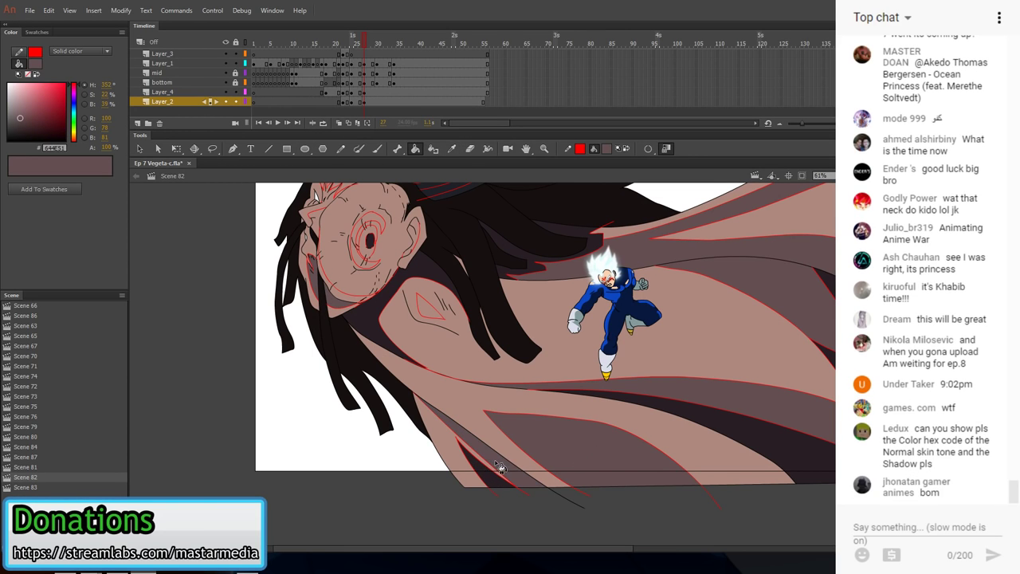
- Sample the light skin tone #DEAE9C and fill the jaw's edge strip and the crescent around the cheek's dark centre with it
{"action": "scroll", "coordinate": [498, 470], "scroll_direction": "down", "scroll_amount": 1}
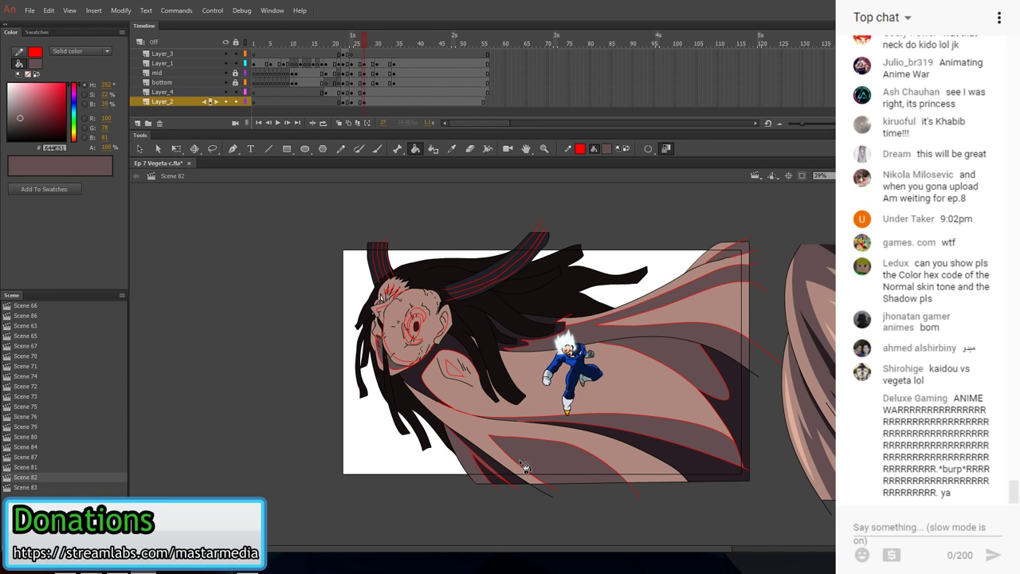
{"action": "scroll", "coordinate": [450, 383], "scroll_direction": "up", "scroll_amount": 2}
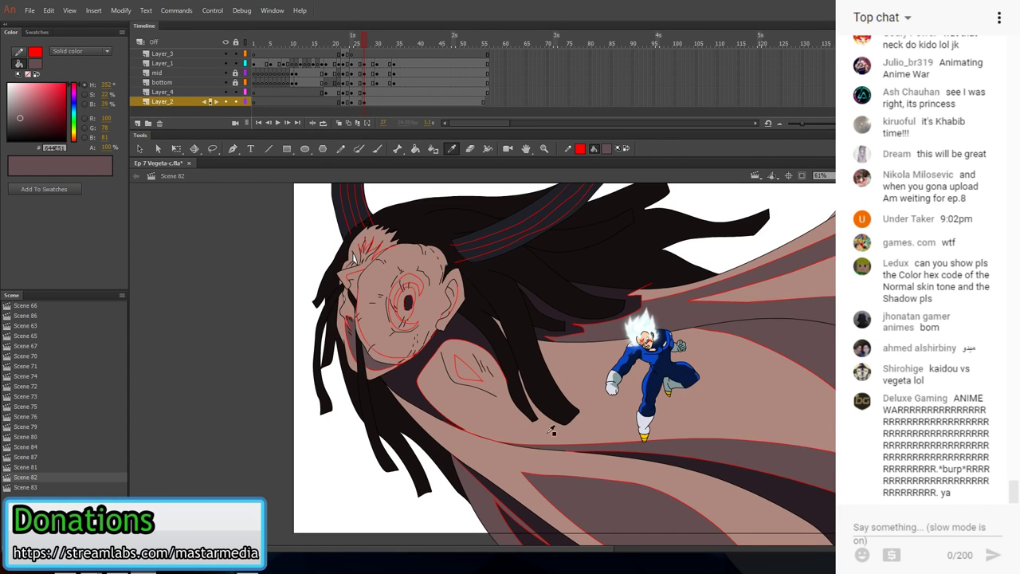
{"action": "scroll", "coordinate": [477, 407], "scroll_direction": "down", "scroll_amount": 1}
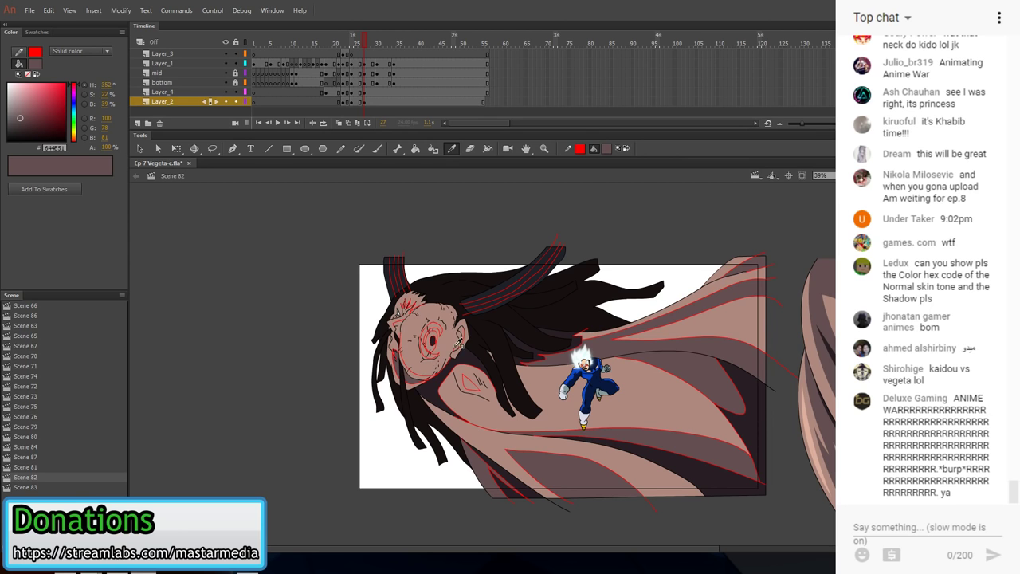
{"action": "left_click", "coordinate": [809, 414]}
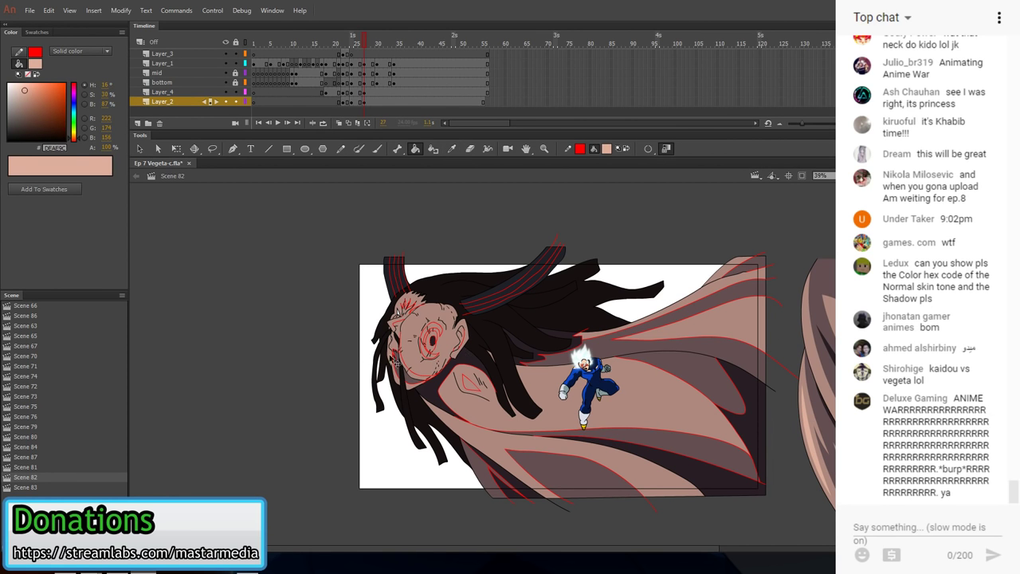
{"action": "scroll", "coordinate": [415, 362], "scroll_direction": "up", "scroll_amount": 6}
{"action": "left_click", "coordinate": [447, 429]}
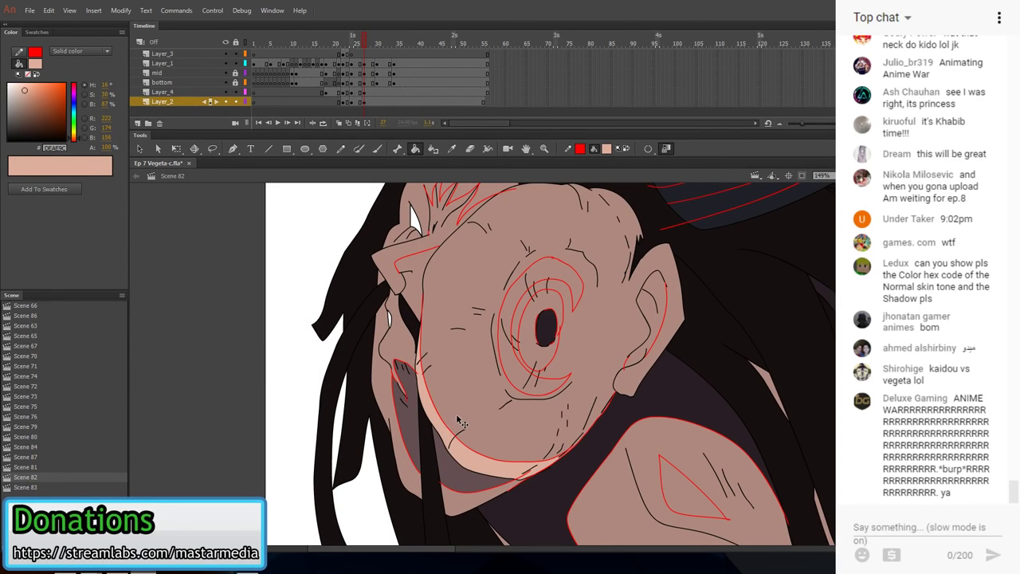
{"action": "scroll", "coordinate": [453, 422], "scroll_direction": "down", "scroll_amount": 1}
{"action": "scroll", "coordinate": [470, 374], "scroll_direction": "down", "scroll_amount": 3}
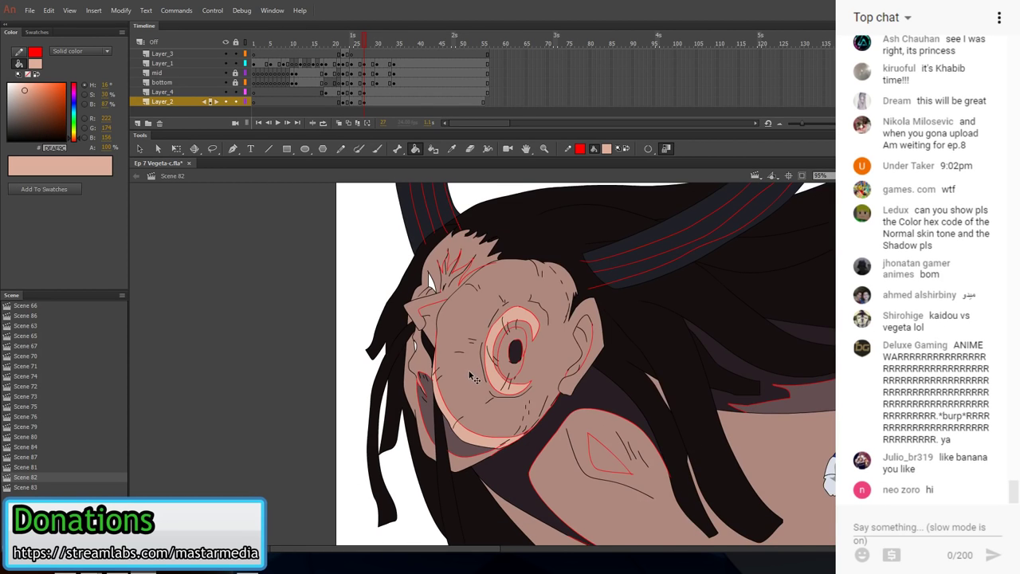
- Sample the shadow colour #644E51 and fill the ring around the cheek's dark centre and the inner ear with it
{"action": "key", "text": "i"}
{"action": "left_click", "coordinate": [673, 534]}
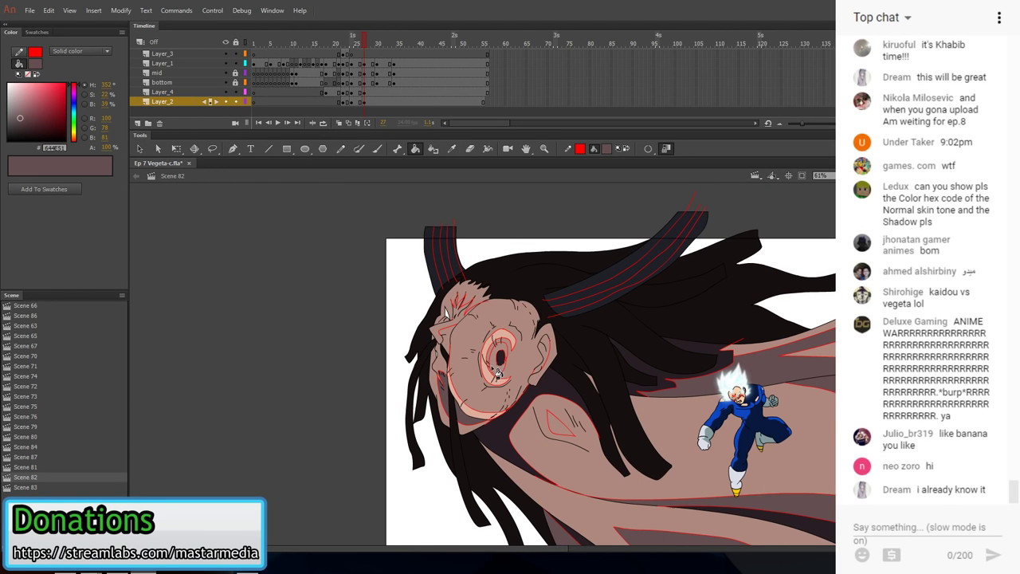
{"action": "scroll", "coordinate": [501, 395], "scroll_direction": "down", "scroll_amount": 1}
{"action": "scroll", "coordinate": [516, 383], "scroll_direction": "up", "scroll_amount": 3}
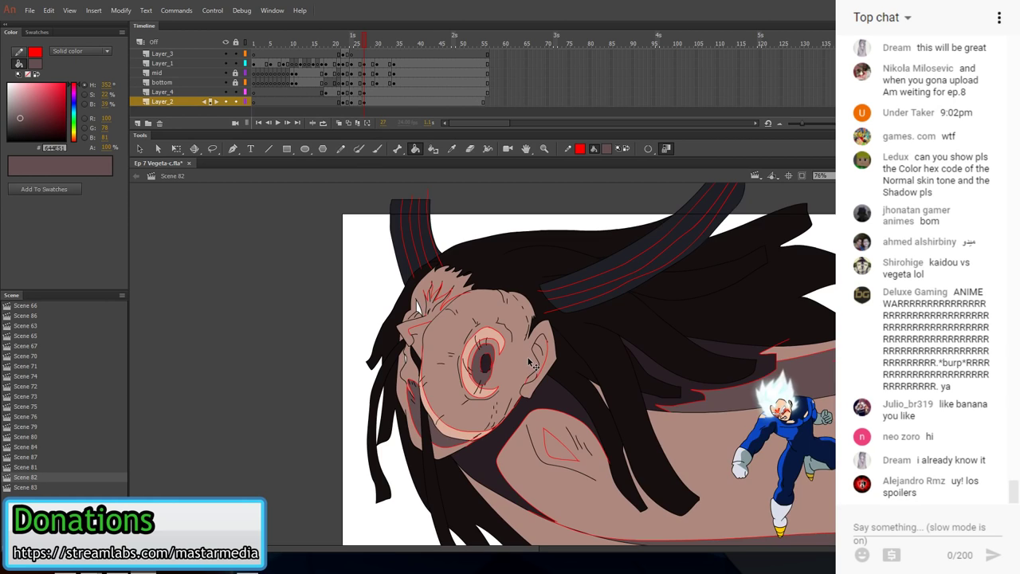
{"action": "scroll", "coordinate": [420, 337], "scroll_direction": "down", "scroll_amount": 1}
{"action": "scroll", "coordinate": [420, 336], "scroll_direction": "up", "scroll_amount": 2}
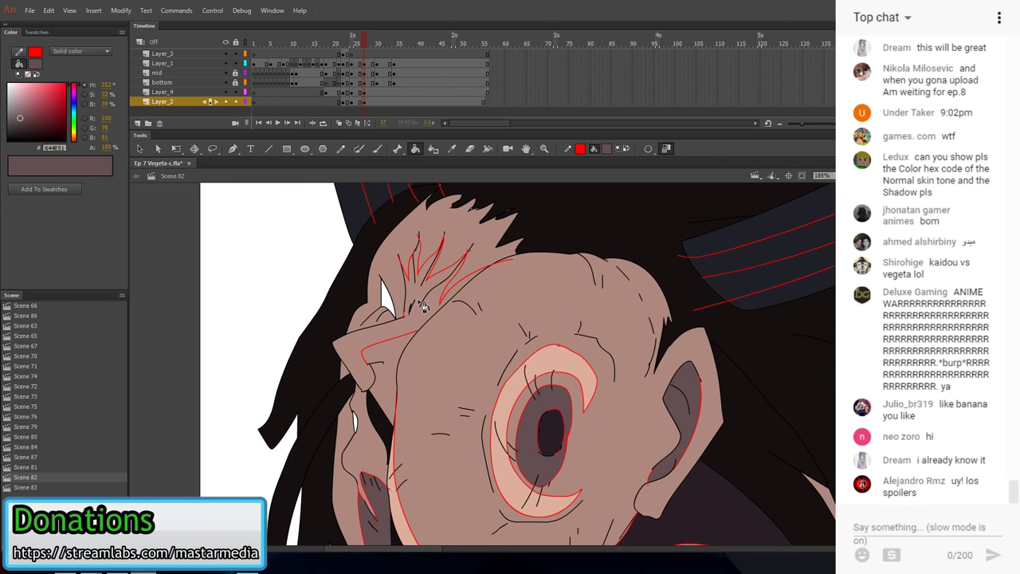
{"action": "left_click", "coordinate": [426, 301]}
{"action": "key", "text": "ctrl+z"}
{"action": "scroll", "coordinate": [412, 309], "scroll_direction": "up", "scroll_amount": 3}
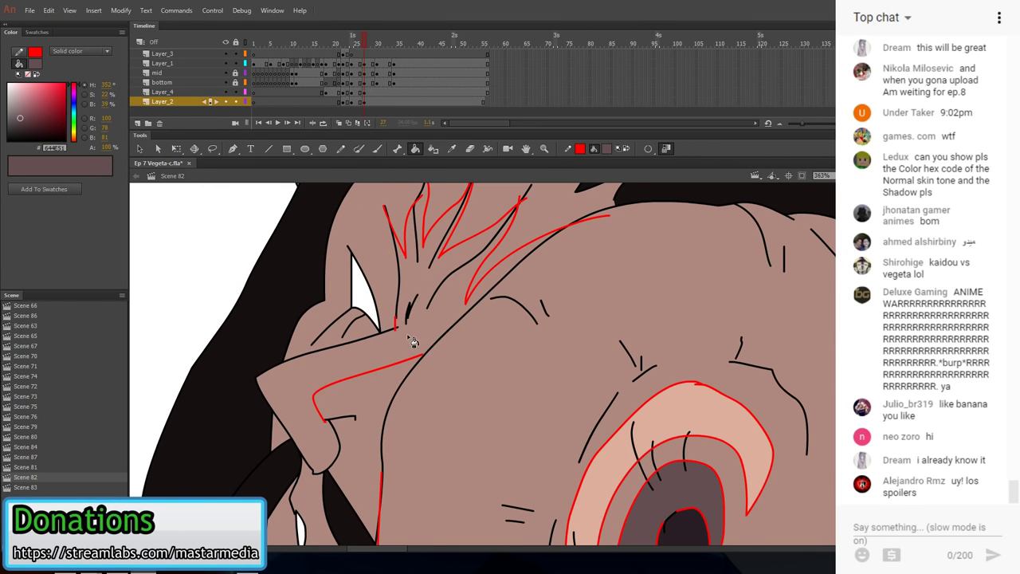
{"action": "left_click", "coordinate": [409, 342]}
{"action": "scroll", "coordinate": [410, 347], "scroll_direction": "down", "scroll_amount": 2}
{"action": "scroll", "coordinate": [473, 384], "scroll_direction": "down", "scroll_amount": 3}
{"action": "key", "text": "i"}
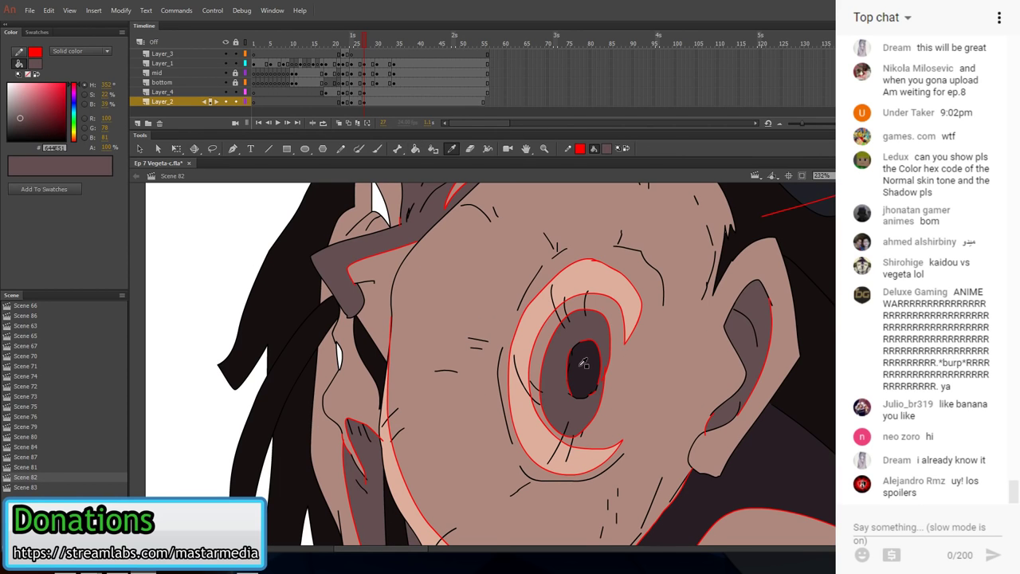
{"action": "left_click", "coordinate": [579, 369]}
{"action": "left_click", "coordinate": [373, 304]}
{"action": "scroll", "coordinate": [422, 375], "scroll_direction": "down", "scroll_amount": 3}
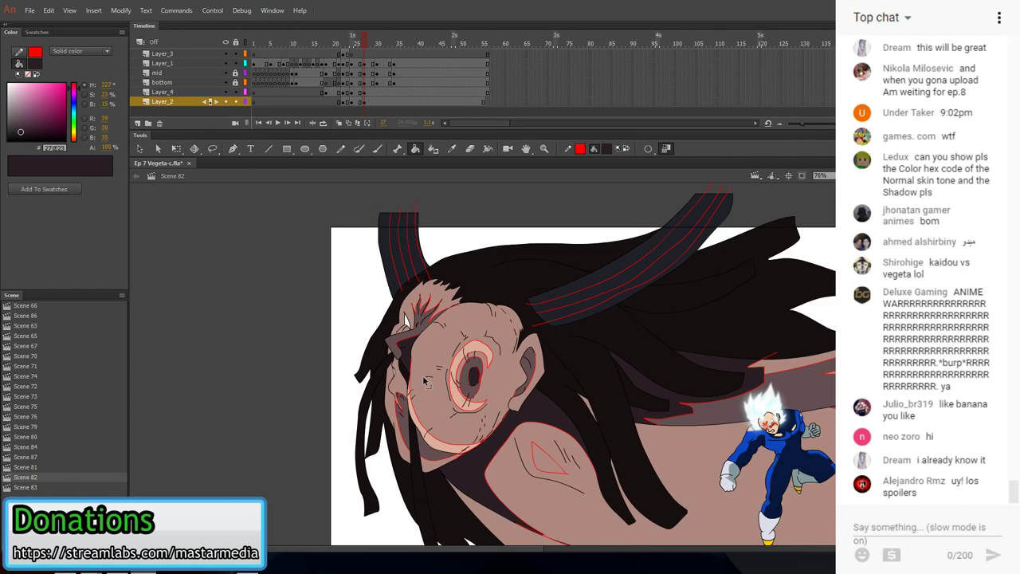
- Draw a short red line across the nose bridge from the brow creases to the cheek outline, closing the gap
{"action": "scroll", "coordinate": [431, 335], "scroll_direction": "up", "scroll_amount": 2}
{"action": "scroll", "coordinate": [437, 306], "scroll_direction": "up", "scroll_amount": 1}
{"action": "key", "text": "n"}
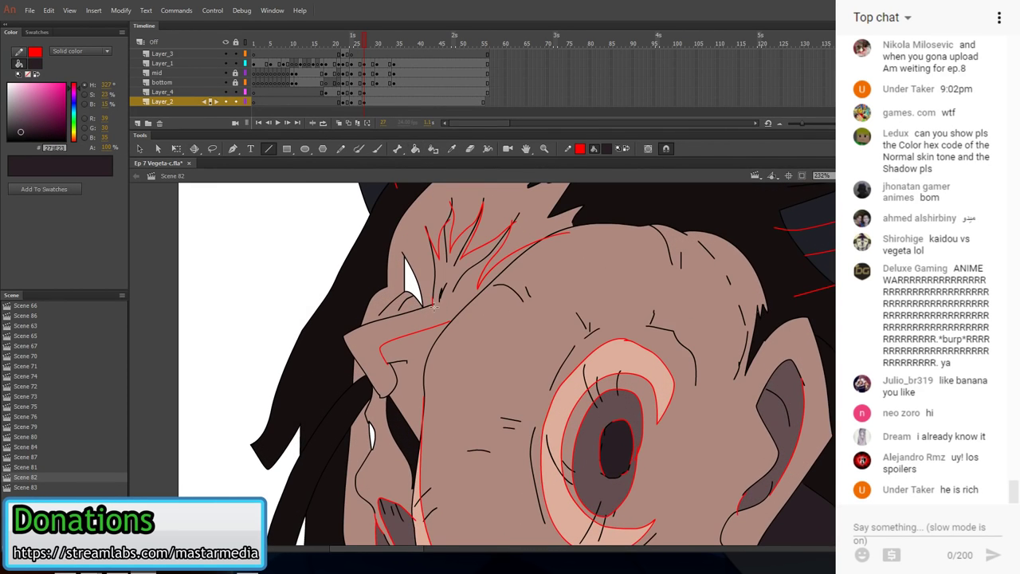
{"action": "left_click_drag", "start_coordinate": [475, 300], "coordinate": [474, 299]}
{"action": "key", "text": "k"}
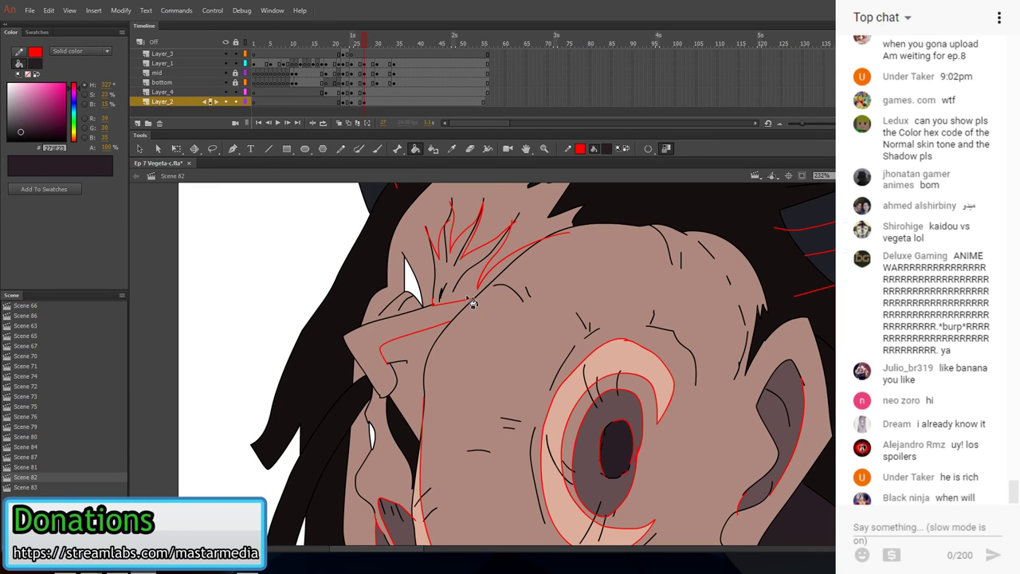
- Sample the shadow colour #644E51 and fill the underside of the nose and the forehead creases with it
{"action": "key", "text": "i"}
{"action": "left_click", "coordinate": [590, 469]}
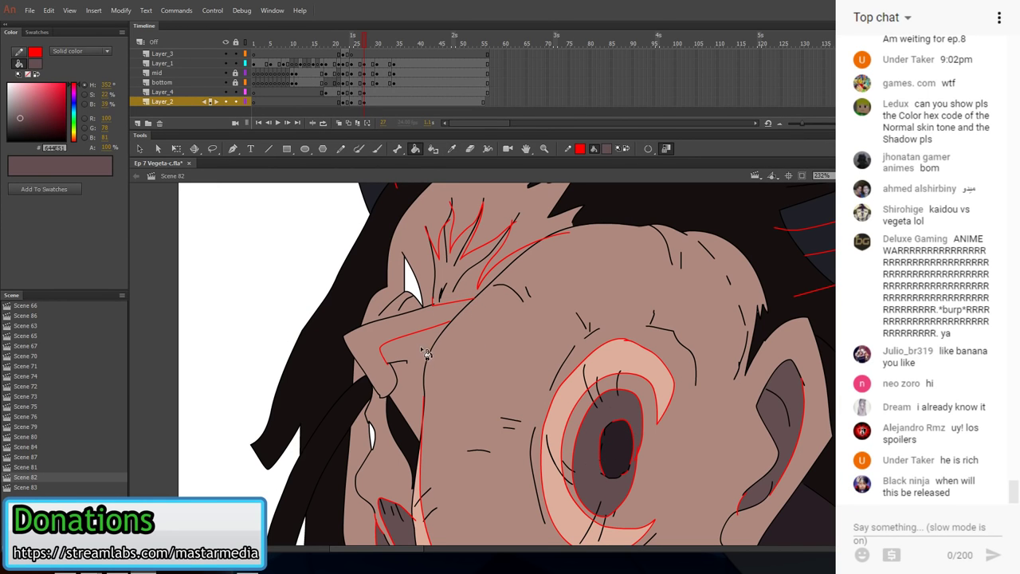
{"action": "left_click", "coordinate": [428, 360]}
{"action": "left_click", "coordinate": [474, 279]}
{"action": "scroll", "coordinate": [458, 309], "scroll_direction": "down", "scroll_amount": 2}
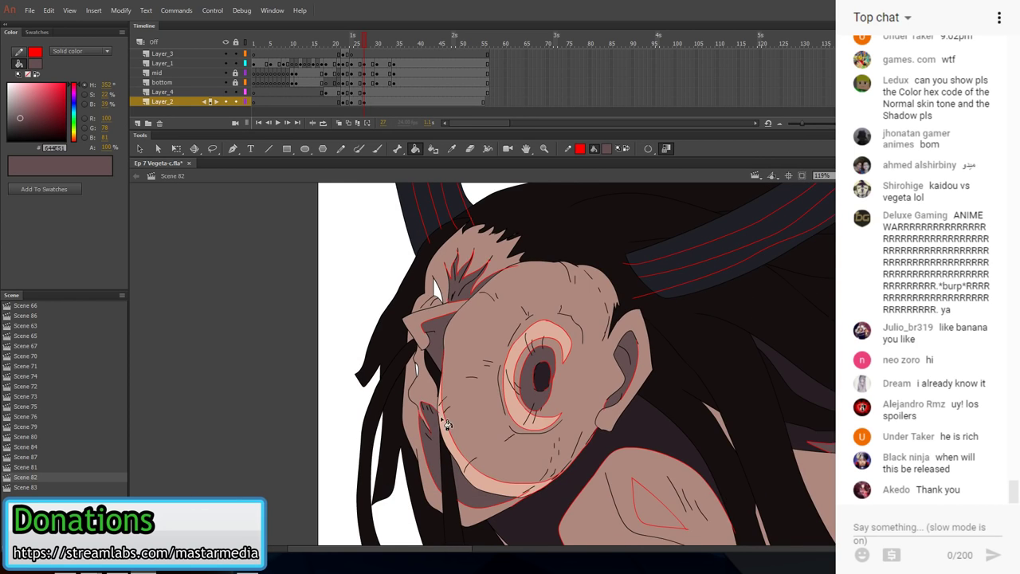
- Go to frame 33 on Layer_4 and fill the shoulder's triangular highlight with the light skin tone #DEAE9C
{"action": "scroll", "coordinate": [444, 421], "scroll_direction": "down", "scroll_amount": 3}
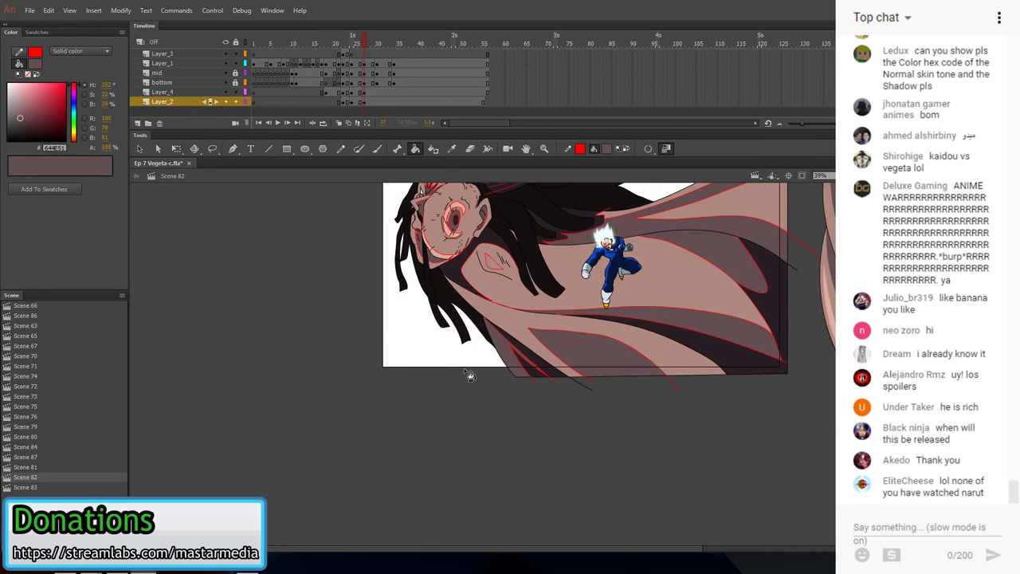
{"action": "scroll", "coordinate": [470, 376], "scroll_direction": "down", "scroll_amount": 1}
{"action": "left_click", "coordinate": [391, 91]}
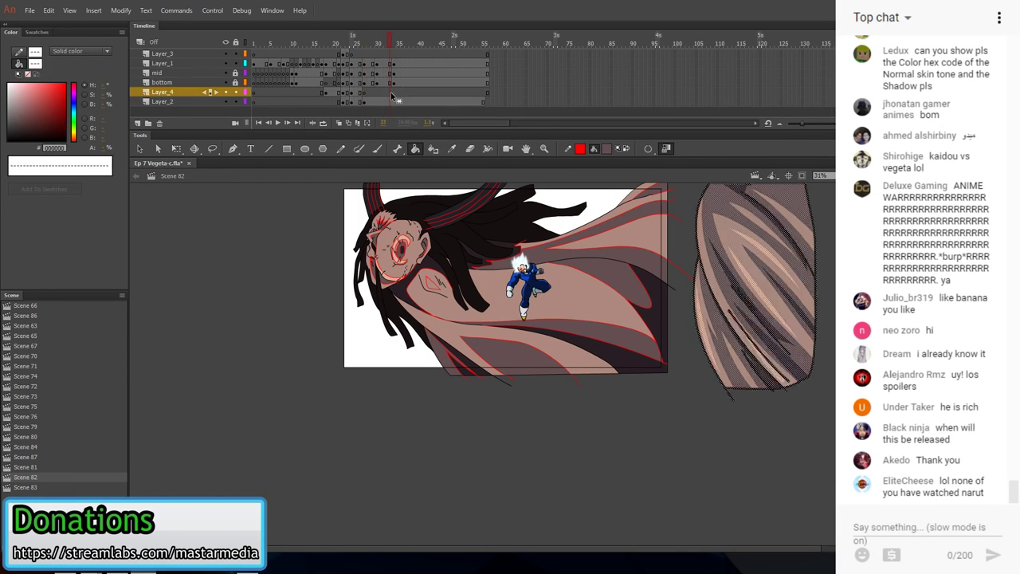
{"action": "scroll", "coordinate": [487, 268], "scroll_direction": "up", "scroll_amount": 1}
{"action": "key", "text": "i"}
{"action": "key", "text": "o"}
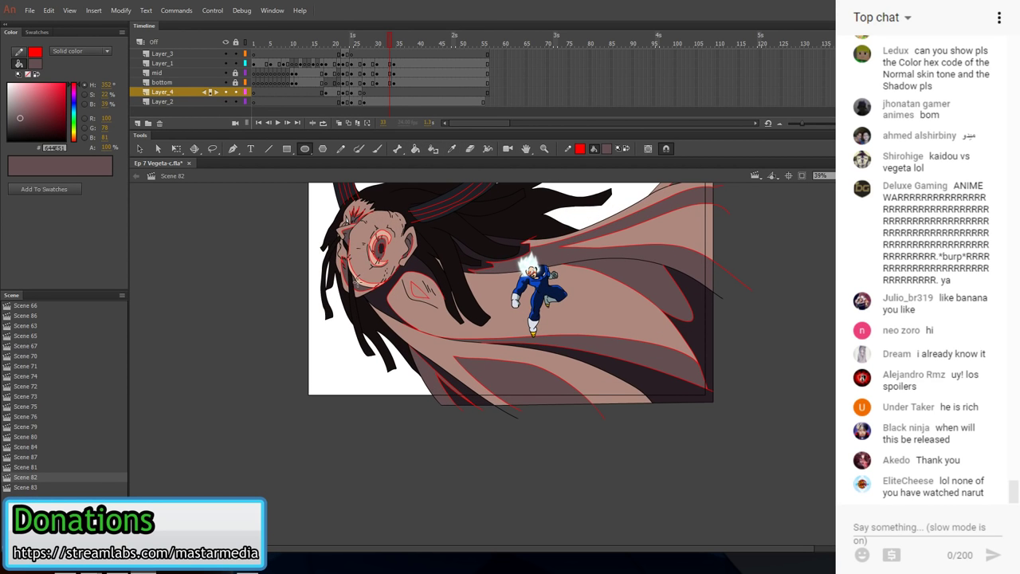
{"action": "scroll", "coordinate": [373, 277], "scroll_direction": "up", "scroll_amount": 5}
{"action": "key", "text": "i"}
{"action": "left_click", "coordinate": [365, 298]}
{"action": "scroll", "coordinate": [457, 335], "scroll_direction": "down", "scroll_amount": 4}
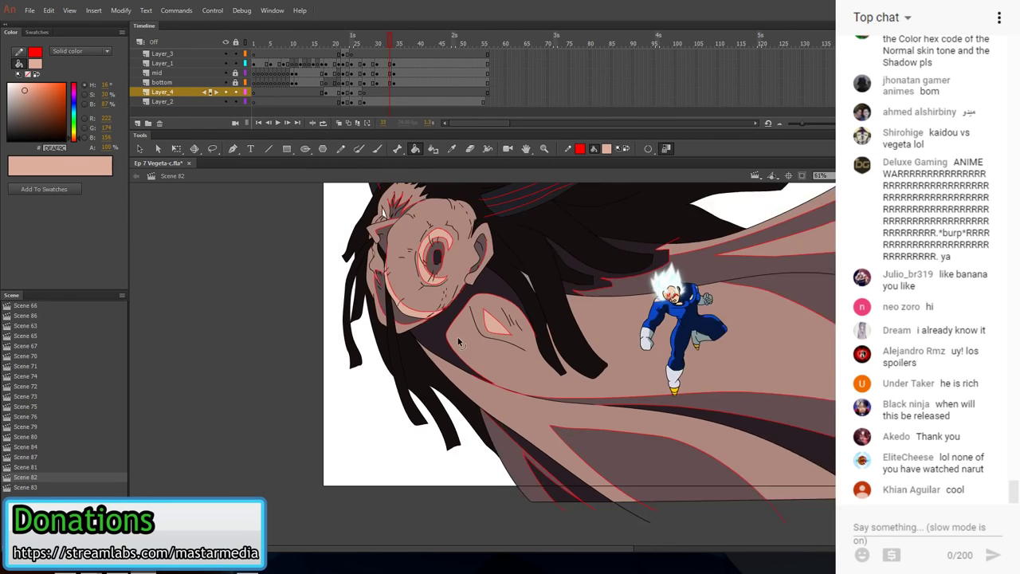
- Step back to frame 26 and sample the horn's mid grey #7F838A as the fill colour
{"action": "scroll", "coordinate": [315, 293], "scroll_direction": "up", "scroll_amount": 2}
{"action": "key", "text": "v"}
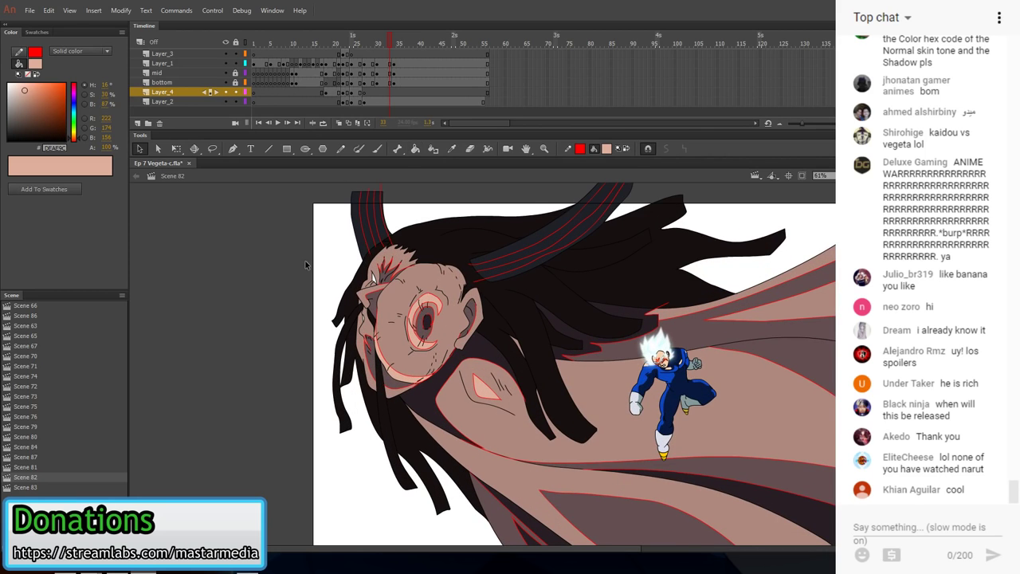
{"action": "key", "text": "comma"}
{"action": "key", "text": "comma"}
{"action": "key", "text": "comma"}
{"action": "key", "text": "comma"}
{"action": "key", "text": "comma"}
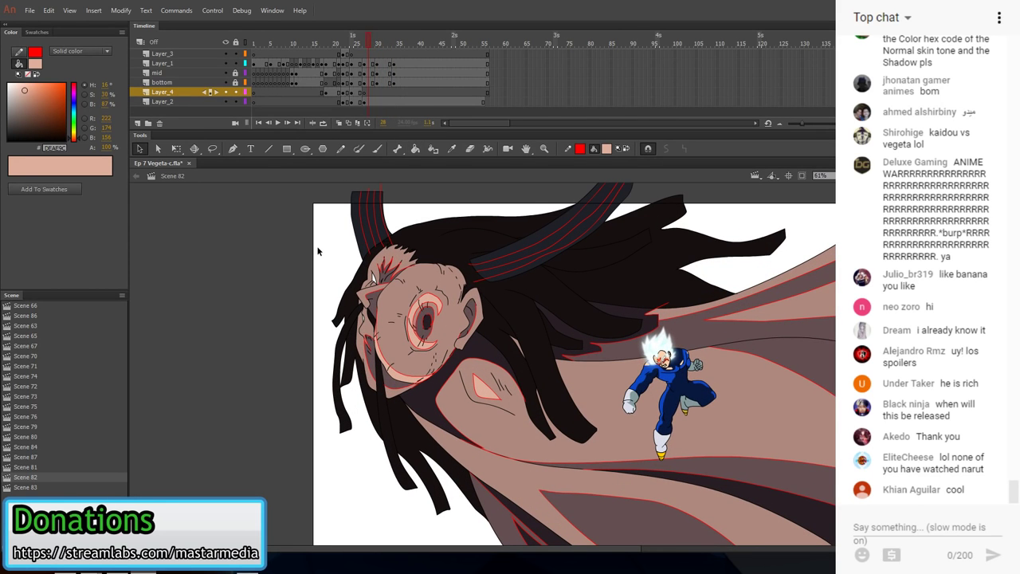
{"action": "key", "text": "i"}
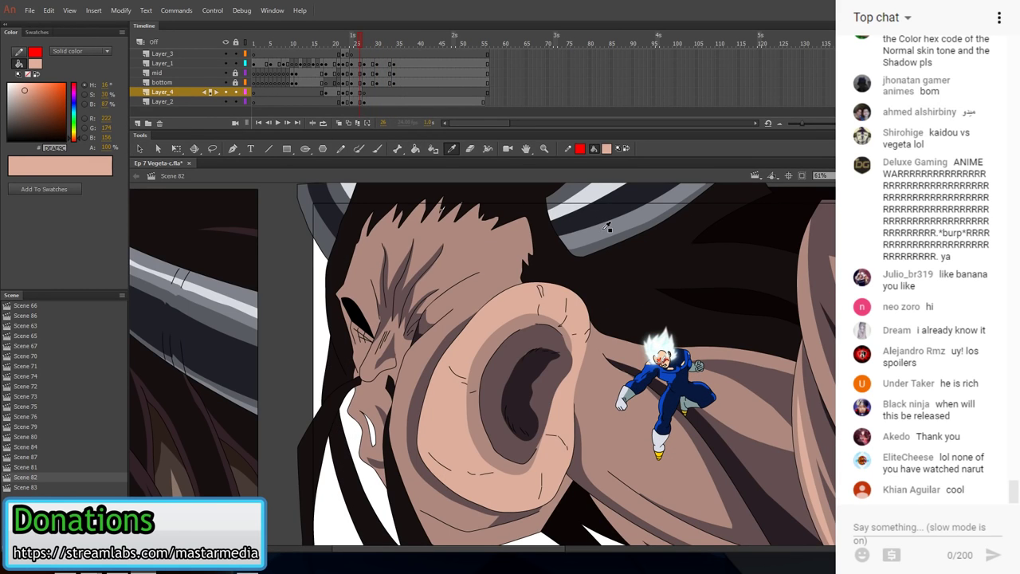
{"action": "left_click", "coordinate": [607, 227]}
- Return to frame 27 and fill the stripes beside the dark band on both horns with the mid grey
{"action": "key", "text": "period"}
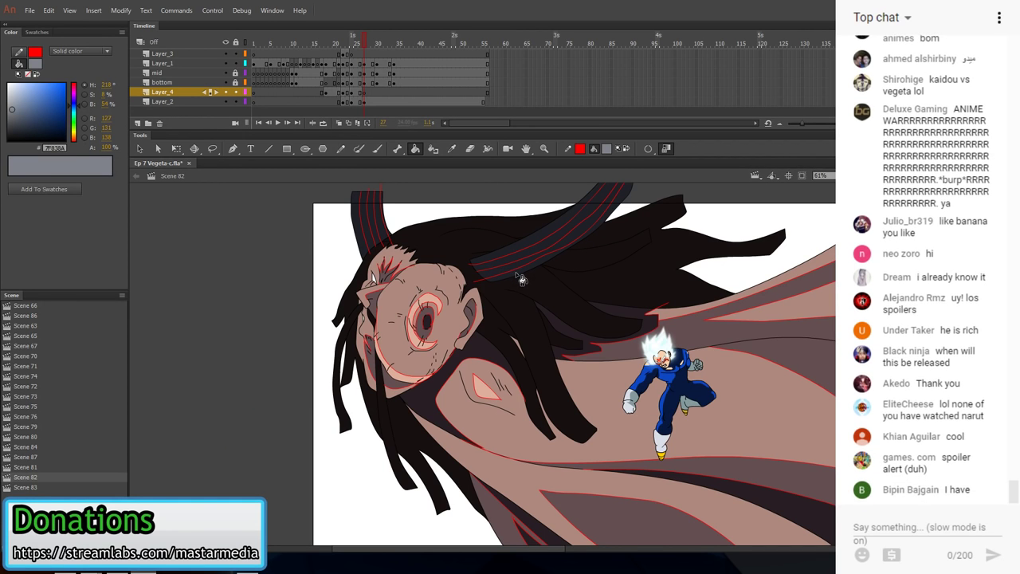
{"action": "left_click", "coordinate": [514, 275]}
{"action": "left_click", "coordinate": [510, 263]}
{"action": "left_click", "coordinate": [364, 242]}
{"action": "left_click", "coordinate": [378, 238]}
- Sample the bright grey #D8DBE0 from the horn at frame 26 and fill the horns' highlight stripes with it at frame 27
{"action": "key", "text": "comma"}
{"action": "key", "text": "i"}
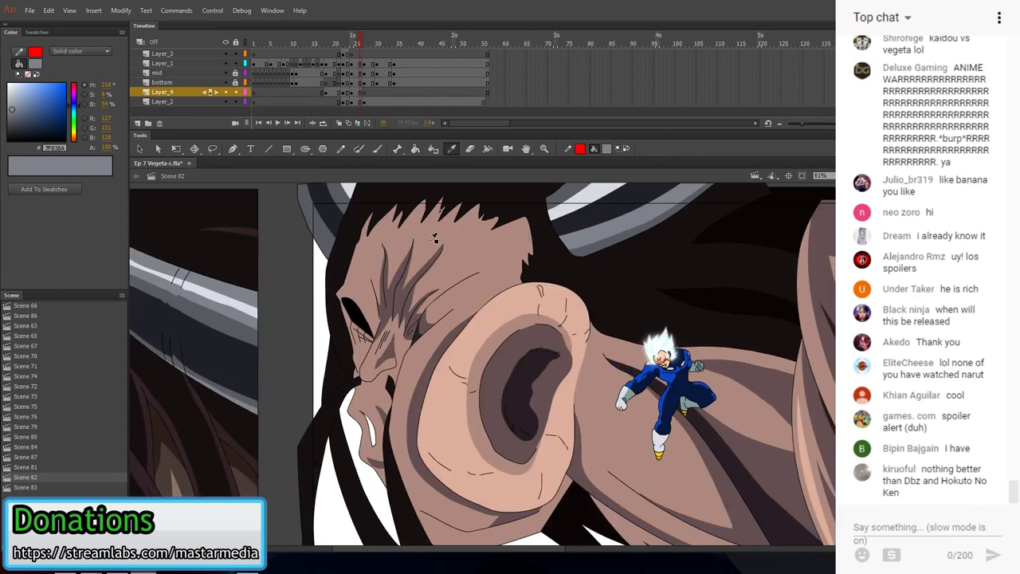
{"action": "left_click", "coordinate": [587, 207]}
{"action": "key", "text": "period"}
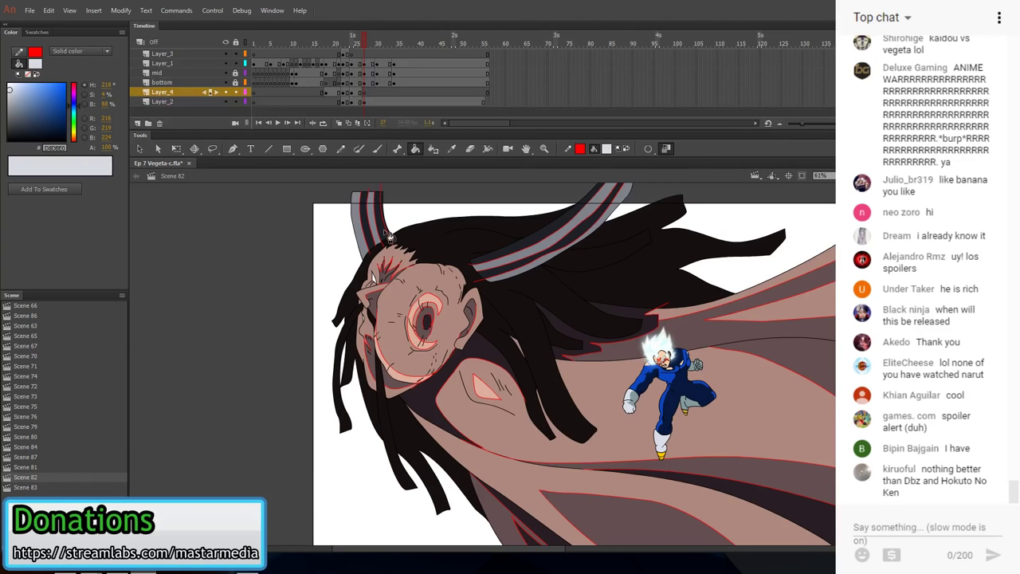
{"action": "left_click", "coordinate": [507, 259]}
- Draw a red line through the longer horn's bright stripe from its base to about mid-length and curve it along the horn
{"action": "scroll", "coordinate": [538, 242], "scroll_direction": "up", "scroll_amount": 3}
{"action": "key", "text": "n"}
{"action": "left_click_drag", "start_coordinate": [400, 316], "coordinate": [531, 269]}
{"action": "key", "text": "v"}
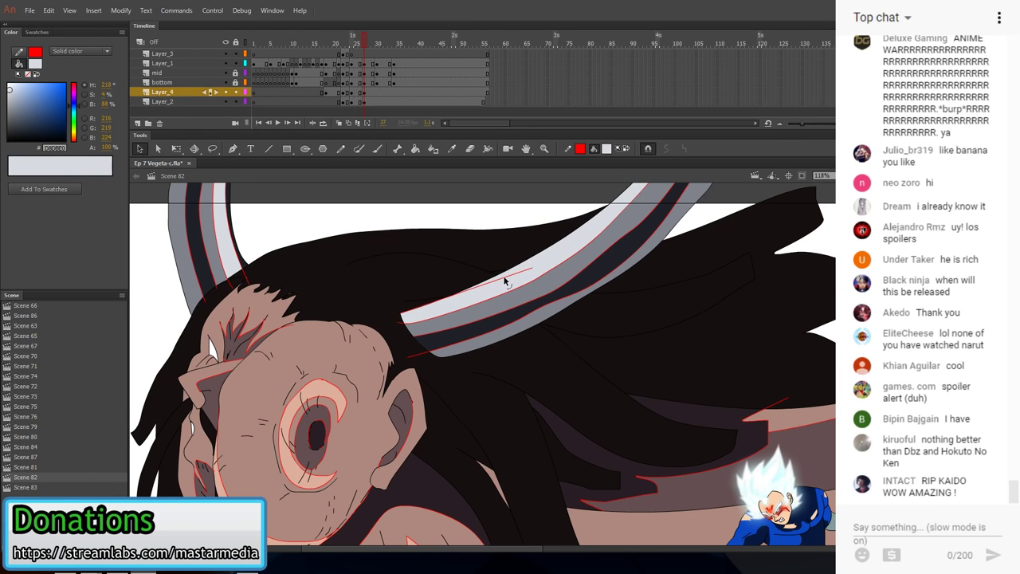
{"action": "key", "text": "m"}
{"action": "scroll", "coordinate": [569, 275], "scroll_direction": "up", "scroll_amount": 3}
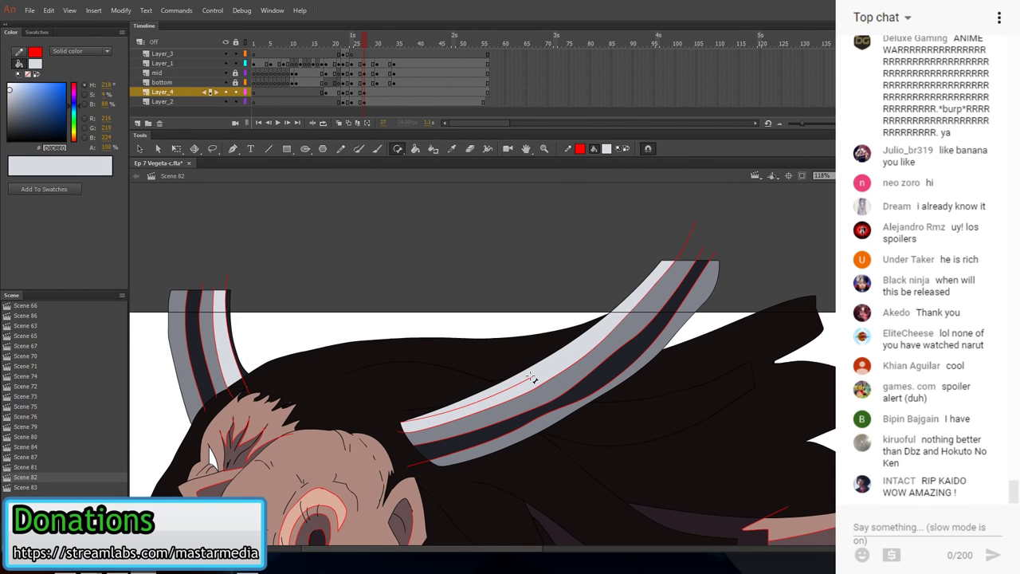
{"action": "key", "text": "n"}
{"action": "left_click_drag", "start_coordinate": [531, 378], "coordinate": [657, 271]}
{"action": "key", "text": "v"}
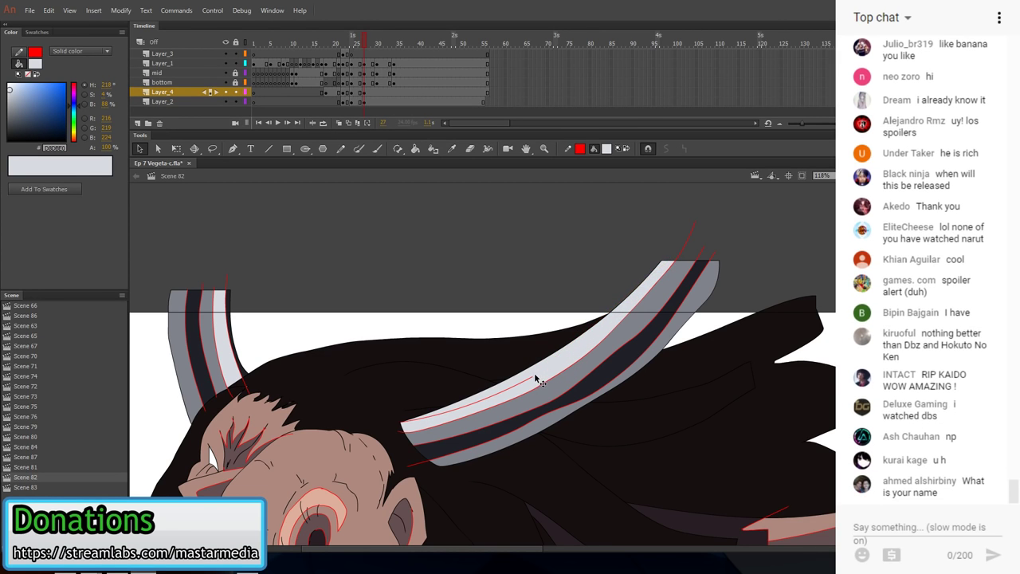
{"action": "key", "text": "n"}
{"action": "left_click_drag", "start_coordinate": [532, 377], "coordinate": [625, 306]}
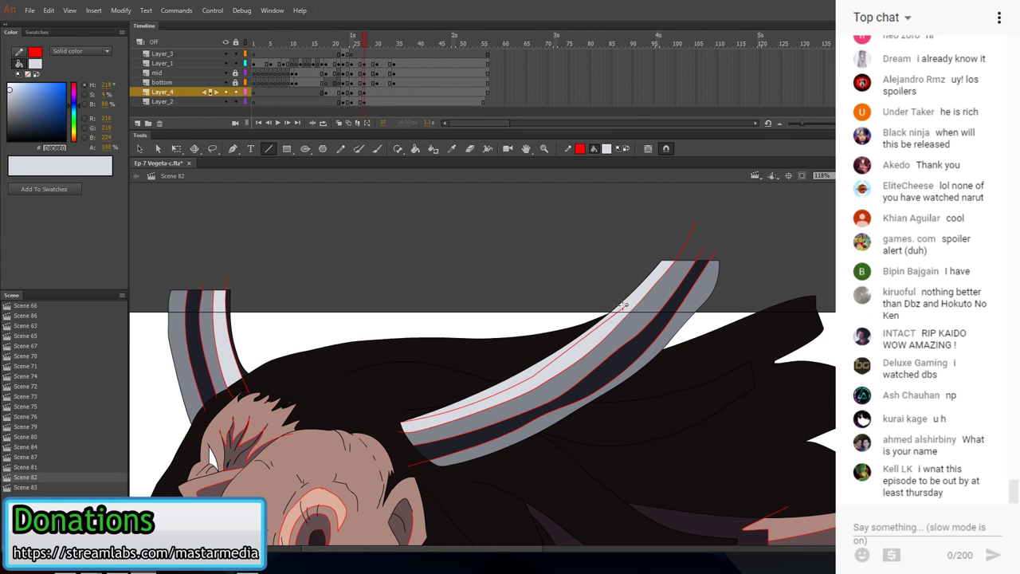
{"action": "key", "text": "v"}
{"action": "key", "text": "ctrl+z"}
- Extend the red line through the longer horn's bright stripe to its cut-off tip, curved along the horn
{"action": "scroll", "coordinate": [582, 344], "scroll_direction": "up", "scroll_amount": 2}
{"action": "key", "text": "n"}
{"action": "mouse_move", "coordinate": [501, 396]}
{"action": "left_mouse_down"}
{"action": "mouse_move", "coordinate": [647, 294]}
{"action": "mouse_move", "coordinate": [640, 306]}
{"action": "mouse_move", "coordinate": [715, 212]}
{"action": "left_mouse_up"}
{"action": "key", "text": "v"}
{"action": "key", "text": "n"}
{"action": "scroll", "coordinate": [630, 254], "scroll_direction": "down", "scroll_amount": 5}
{"action": "scroll", "coordinate": [509, 279], "scroll_direction": "up", "scroll_amount": 2}
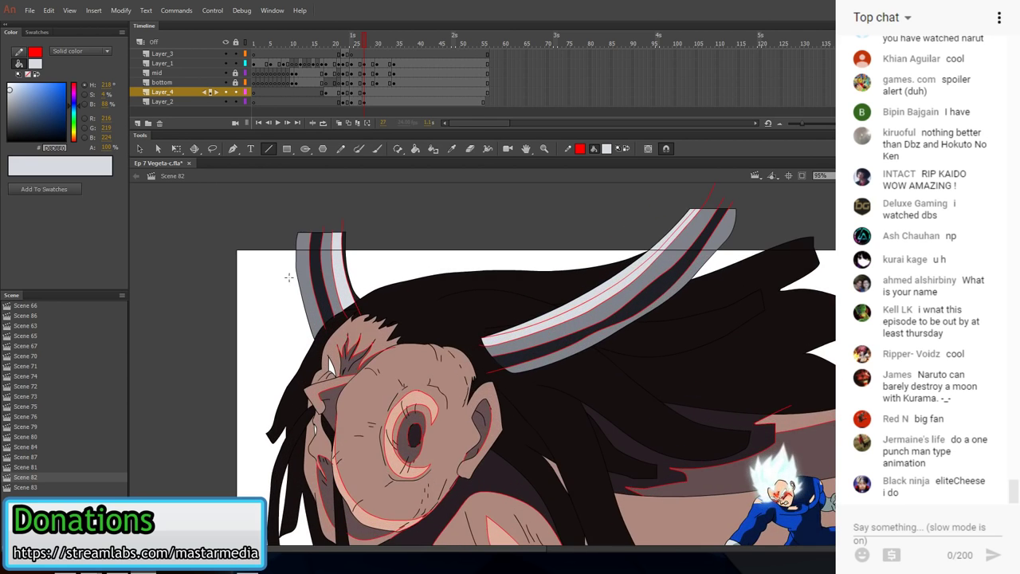
- Sample the mid grey #7F838A from the horn at frame 25 and return to frame 27
{"action": "key", "text": "i"}
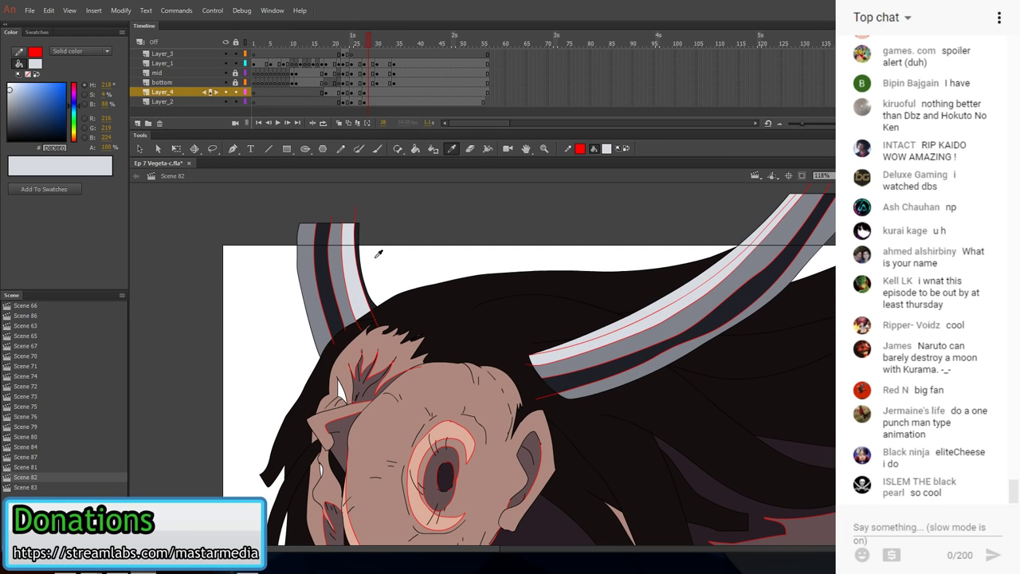
{"action": "key", "text": "period"}
{"action": "key", "text": "comma"}
{"action": "key", "text": "comma"}
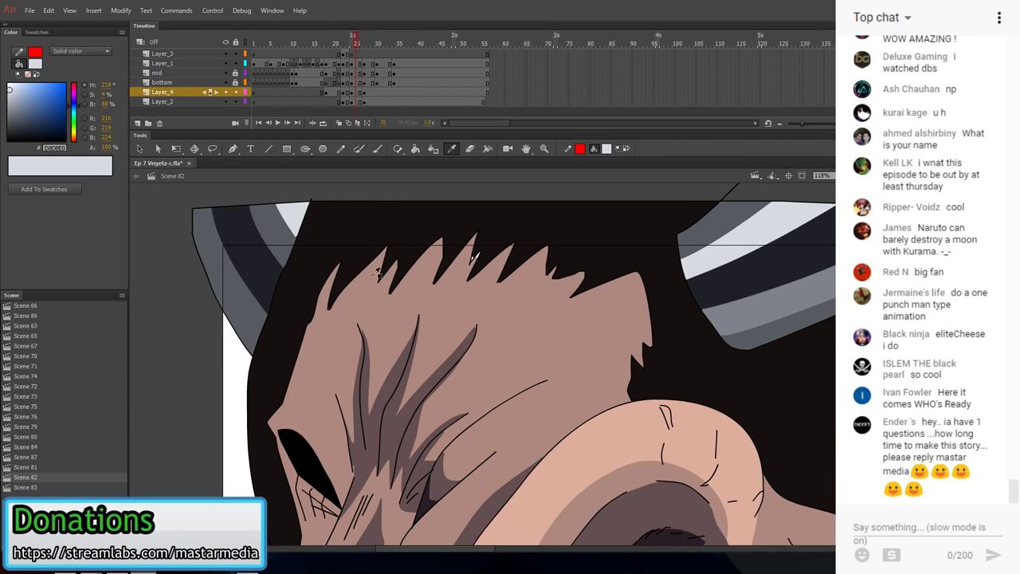
{"action": "left_click", "coordinate": [275, 228]}
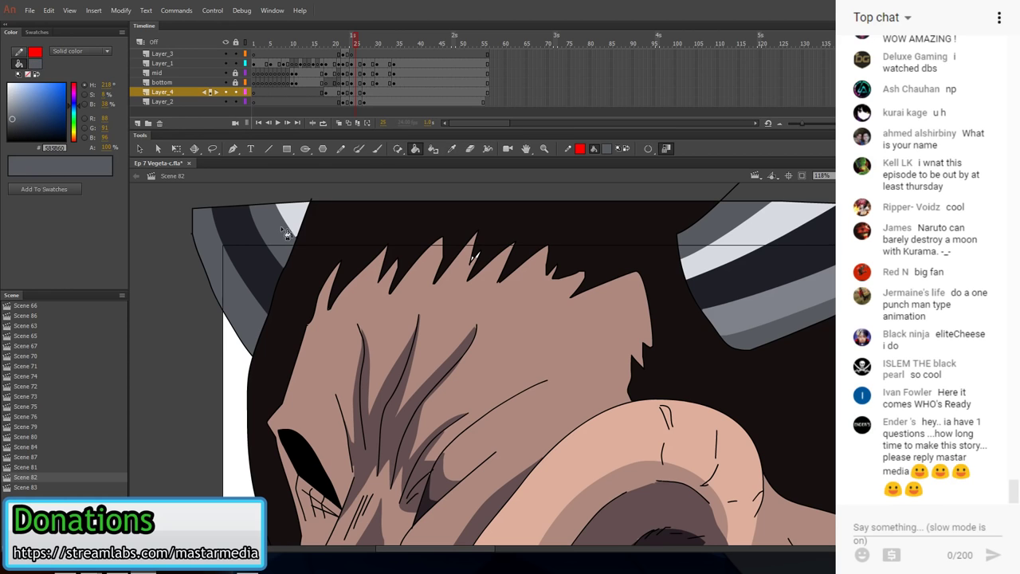
{"action": "left_click", "coordinate": [791, 304]}
{"action": "key", "text": "period"}
{"action": "key", "text": "period"}
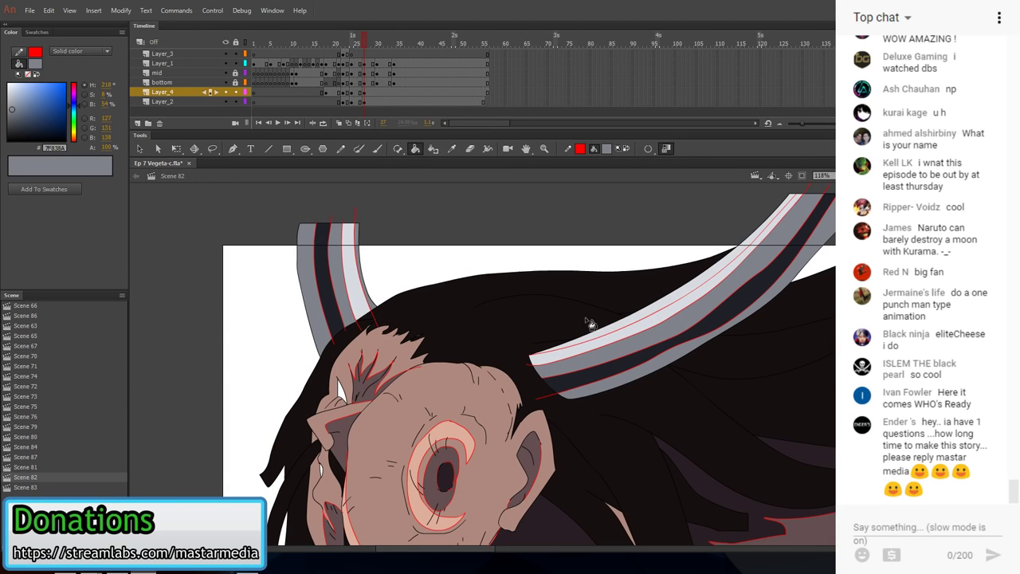
- Fill the strip beside the new red line in the longer horn's bright stripe with the mid grey #7F838A
{"action": "left_click", "coordinate": [580, 345]}
{"action": "key", "text": "ctrl+z"}
{"action": "scroll", "coordinate": [735, 281], "scroll_direction": "up", "scroll_amount": 3}
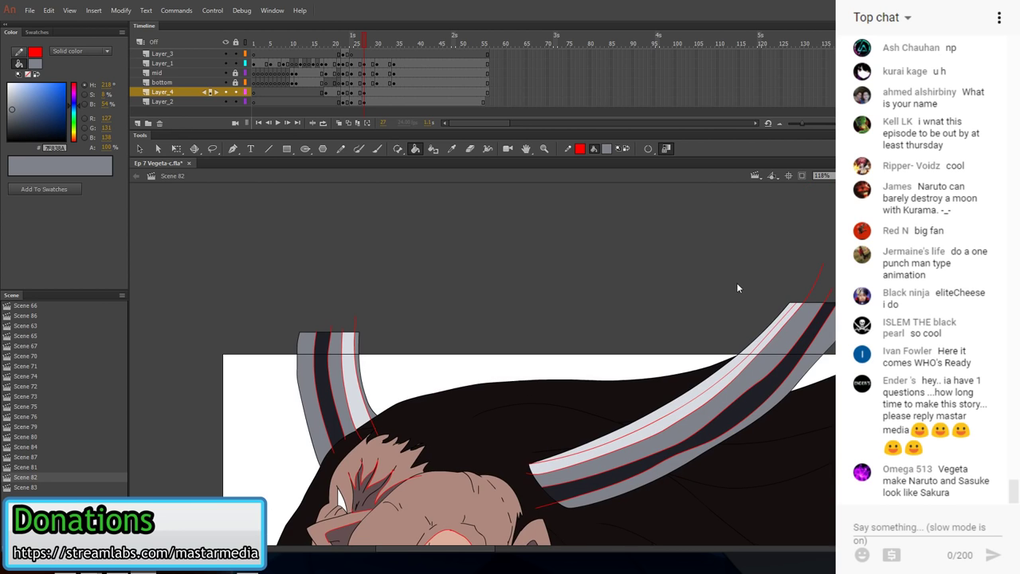
{"action": "scroll", "coordinate": [548, 475], "scroll_direction": "up", "scroll_amount": 4}
{"action": "scroll", "coordinate": [541, 438], "scroll_direction": "down", "scroll_amount": 4}
{"action": "scroll", "coordinate": [802, 280], "scroll_direction": "up", "scroll_amount": 4}
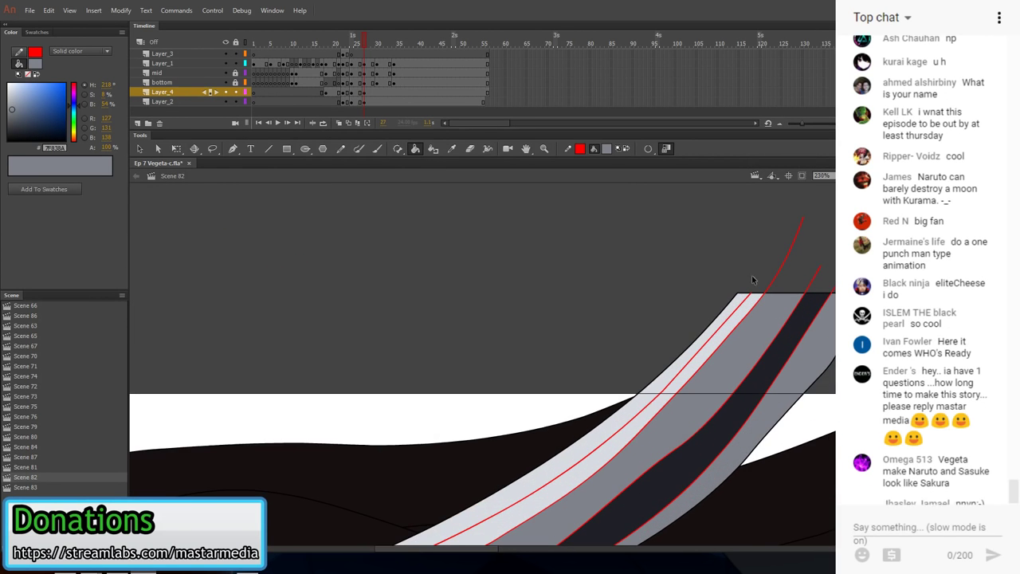
{"action": "key", "text": "v"}
{"action": "scroll", "coordinate": [765, 288], "scroll_direction": "down", "scroll_amount": 3}
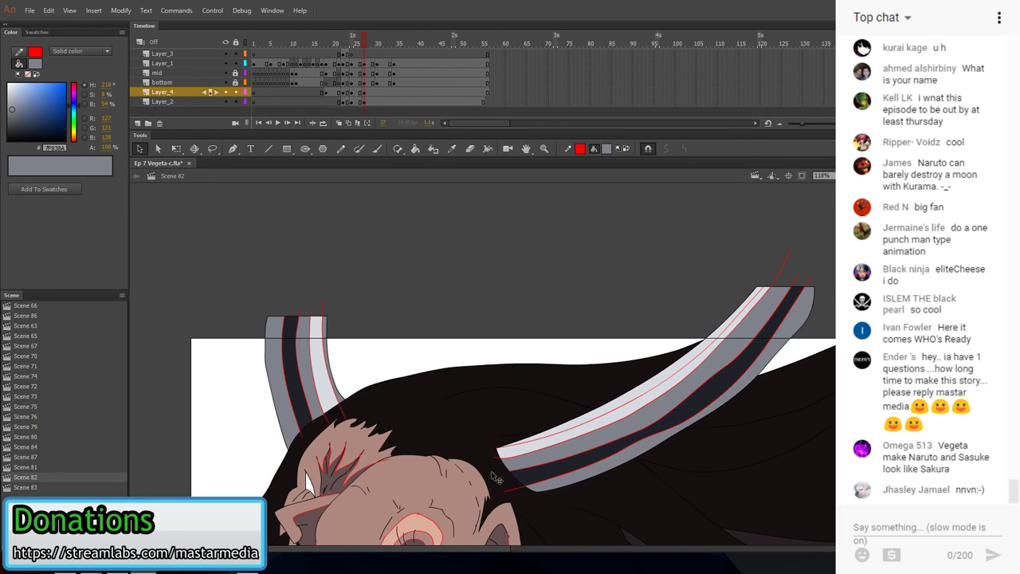
{"action": "scroll", "coordinate": [514, 410], "scroll_direction": "up", "scroll_amount": 4}
{"action": "scroll", "coordinate": [498, 411], "scroll_direction": "down", "scroll_amount": 2}
{"action": "key", "text": "l"}
{"action": "key", "text": "k"}
{"action": "scroll", "coordinate": [583, 390], "scroll_direction": "down", "scroll_amount": 2}
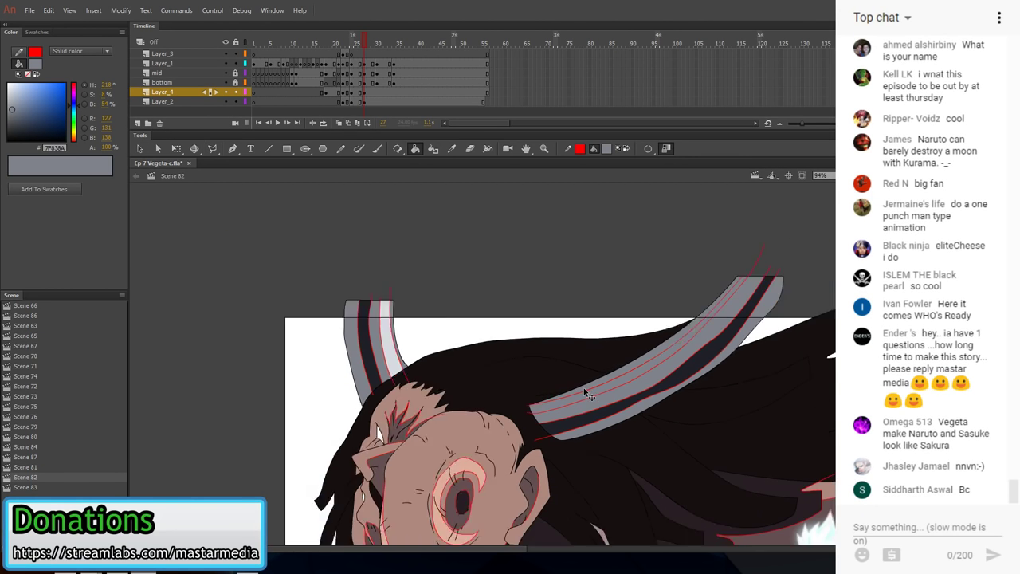
- Go to frame 29 on Layer_2 and fill the white of the giant's eye with black #000000
{"action": "left_click", "coordinate": [378, 92]}
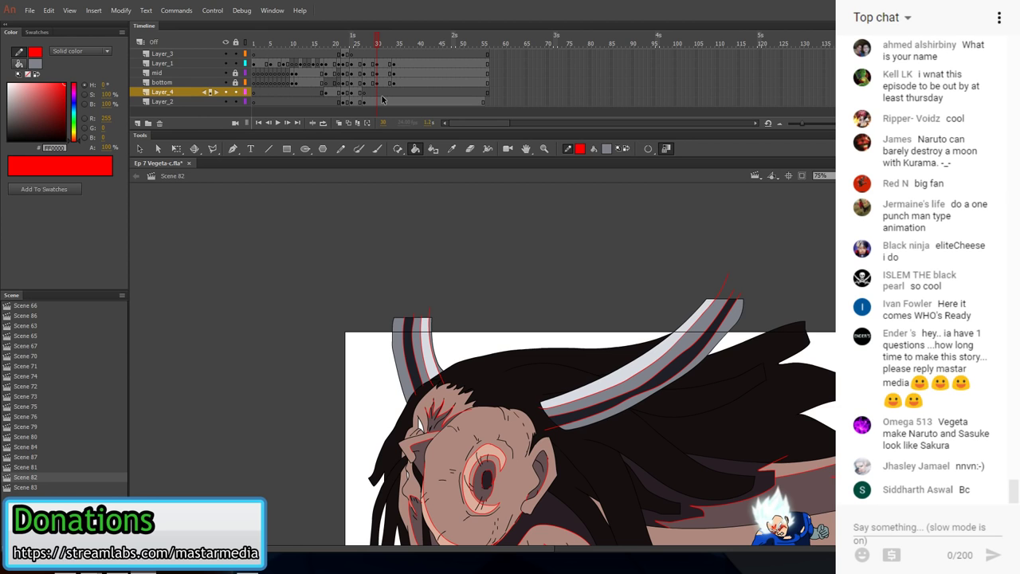
{"action": "left_click", "coordinate": [372, 102]}
{"action": "right_click", "coordinate": [352, 234]}
{"action": "left_click", "coordinate": [391, 276]}
{"action": "key", "text": "l"}
{"action": "key", "text": "k"}
{"action": "scroll", "coordinate": [558, 369], "scroll_direction": "down", "scroll_amount": 1}
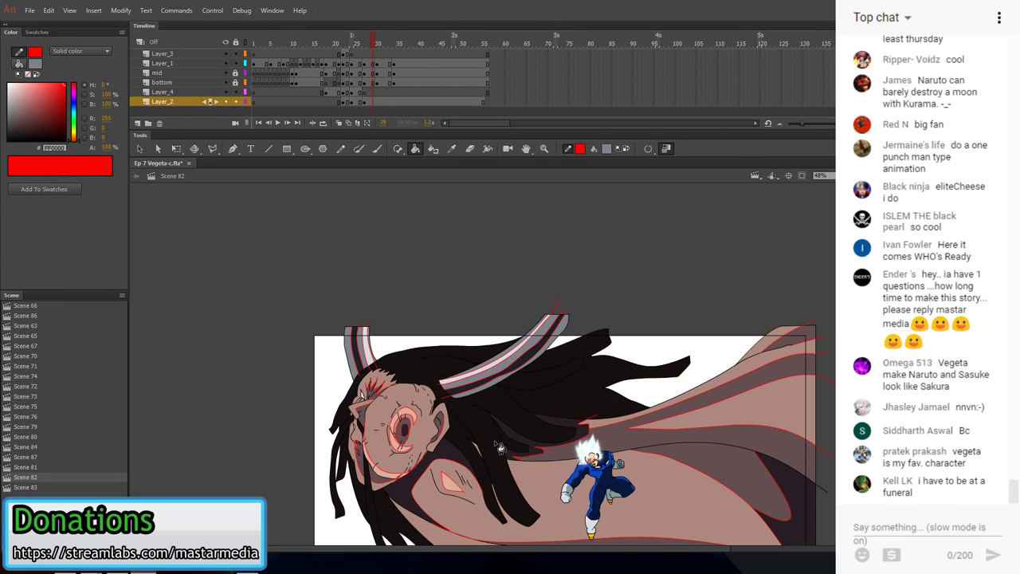
{"action": "key", "text": "b"}
{"action": "scroll", "coordinate": [366, 343], "scroll_direction": "up", "scroll_amount": 5}
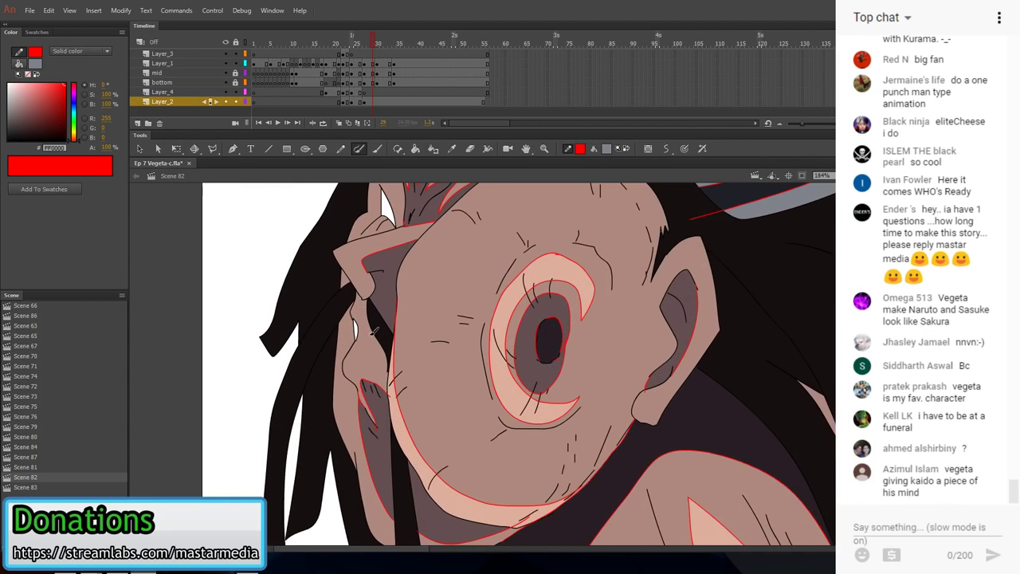
{"action": "left_click", "coordinate": [606, 148]}
{"action": "left_click", "coordinate": [626, 223]}
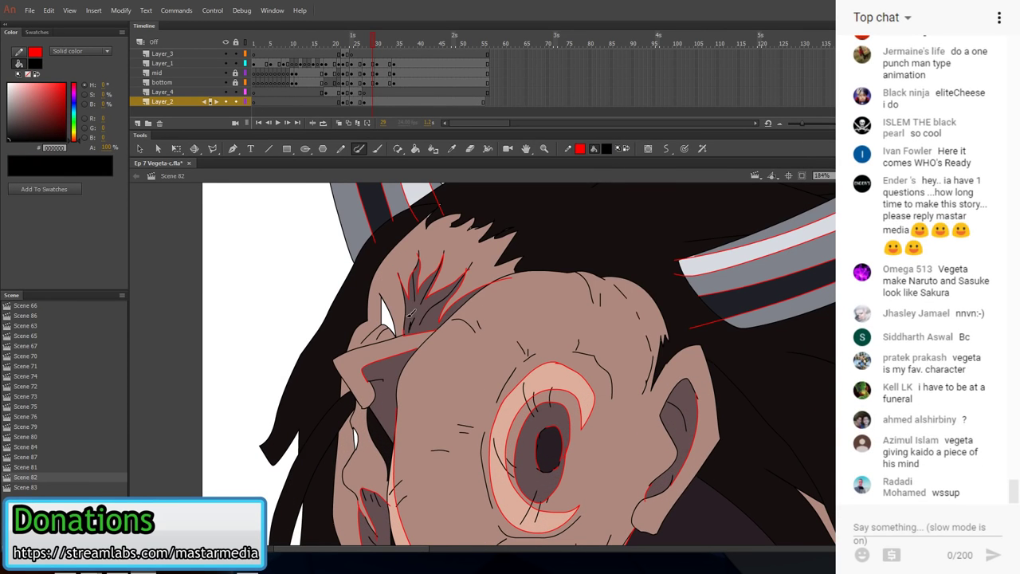
{"action": "key", "text": "k"}
{"action": "left_click", "coordinate": [385, 322]}
- Sample the mid grey #7F838A from the shorter horn and fill the small white opening below the nose with it
{"action": "key", "text": "i"}
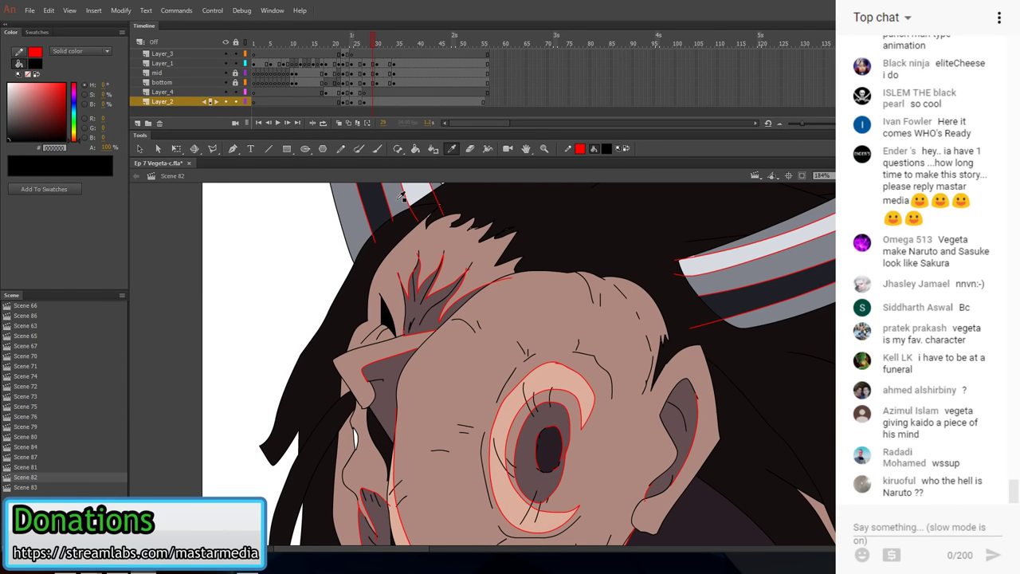
{"action": "left_click", "coordinate": [397, 201]}
{"action": "left_click", "coordinate": [356, 440]}
{"action": "scroll", "coordinate": [547, 422], "scroll_direction": "down", "scroll_amount": 5}
{"action": "scroll", "coordinate": [398, 446], "scroll_direction": "up", "scroll_amount": 4}
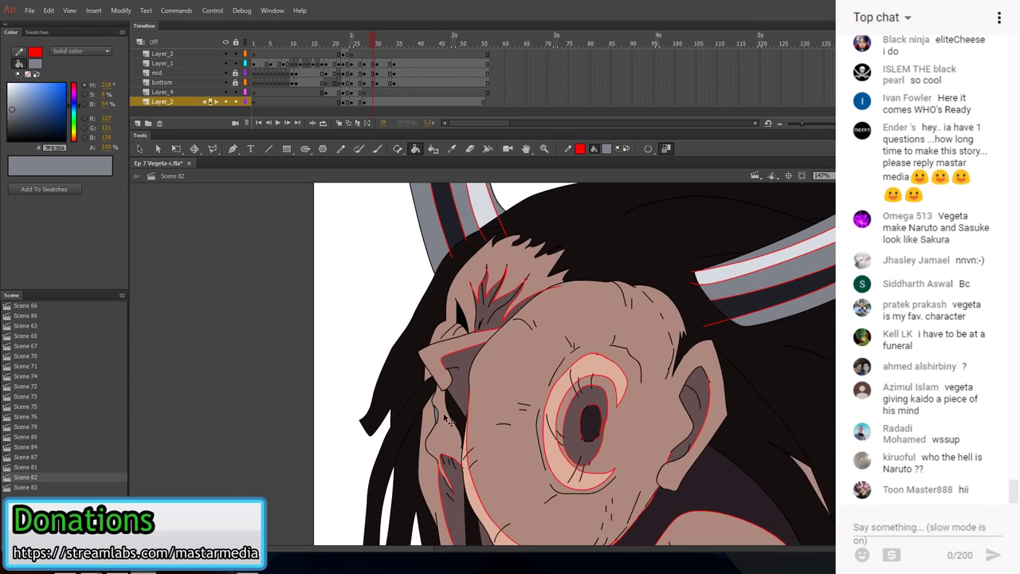
- Sample black from the dark gap beside the nose and fill the small opening below the nose with it
{"action": "key", "text": "i"}
{"action": "left_click", "coordinate": [445, 426]}
{"action": "left_click", "coordinate": [423, 428]}
{"action": "left_click", "coordinate": [430, 431]}
{"action": "key", "text": "ctrl+z"}
{"action": "left_click", "coordinate": [422, 428]}
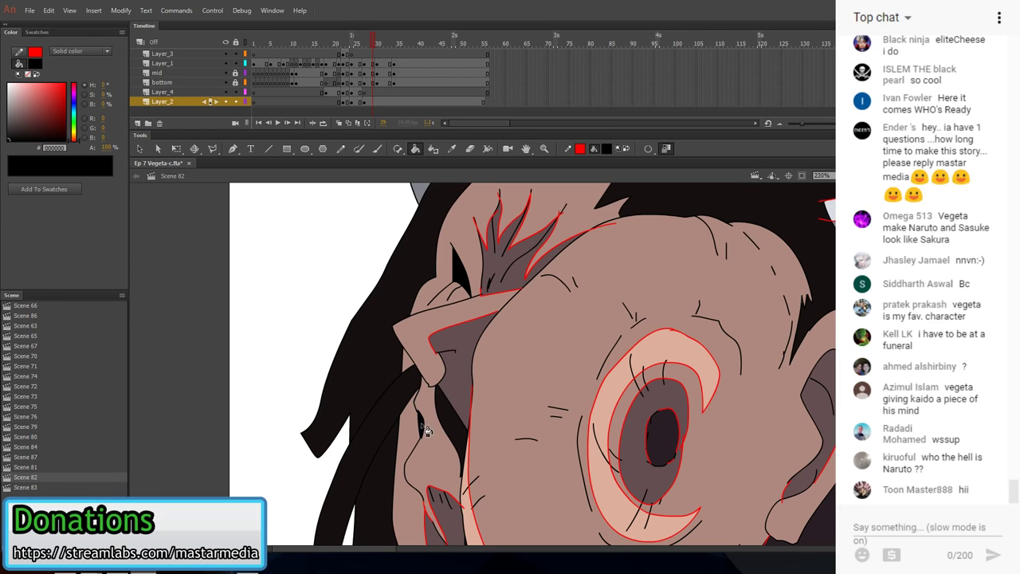
- Link the red shading guides across the head, horns and arm with scribbled red strokes and delete them all together
{"action": "scroll", "coordinate": [422, 419], "scroll_direction": "down", "scroll_amount": 9}
{"action": "key", "text": "b"}
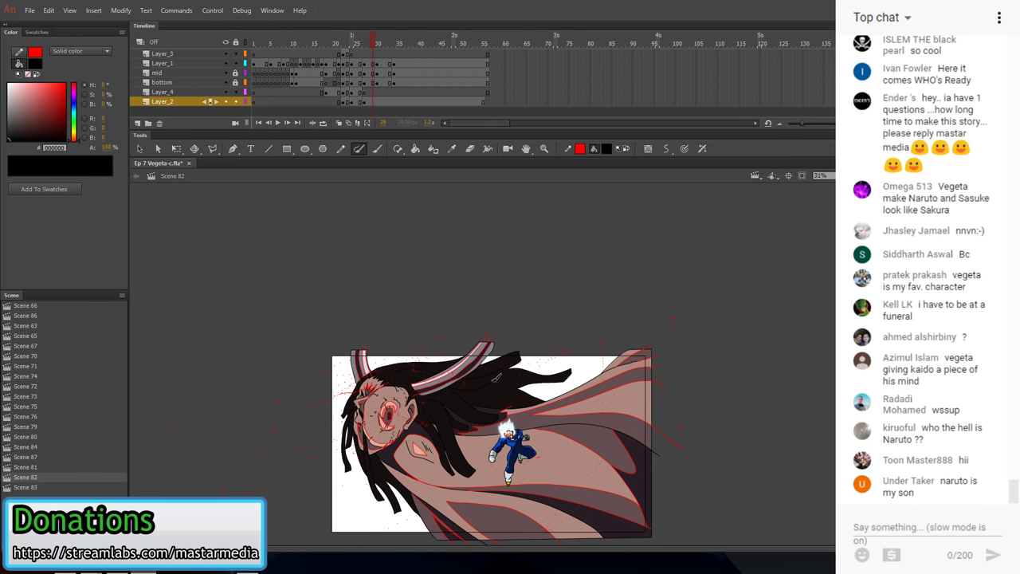
{"action": "key", "text": "v"}
{"action": "double_click", "coordinate": [445, 507]}
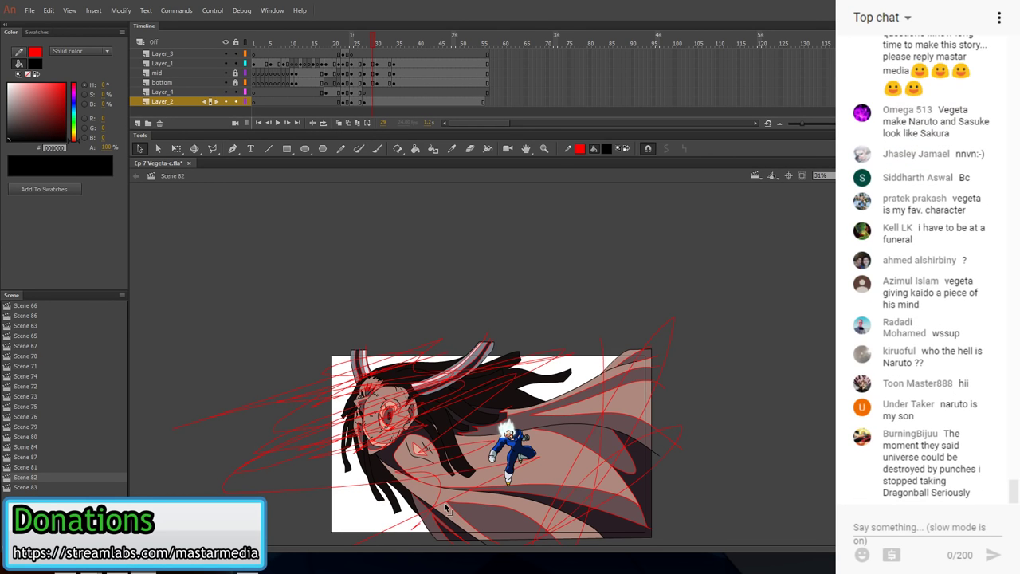
{"action": "key", "text": "Delete"}
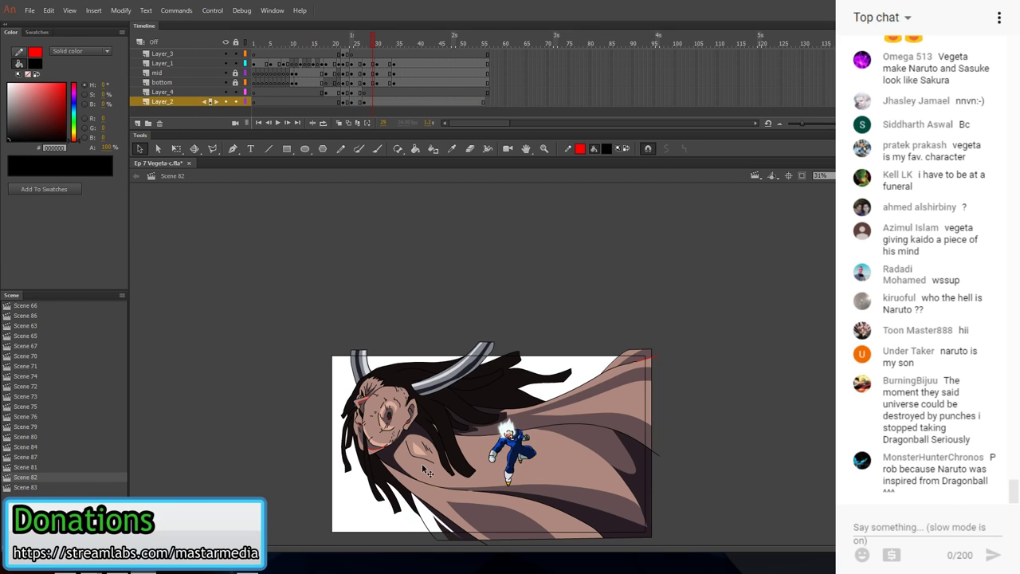
- Save the document and delete the leftover red guide line in the lower arm's dark shadow
{"action": "scroll", "coordinate": [422, 525], "scroll_direction": "up", "scroll_amount": 5}
{"action": "key", "text": "ctrl+s"}
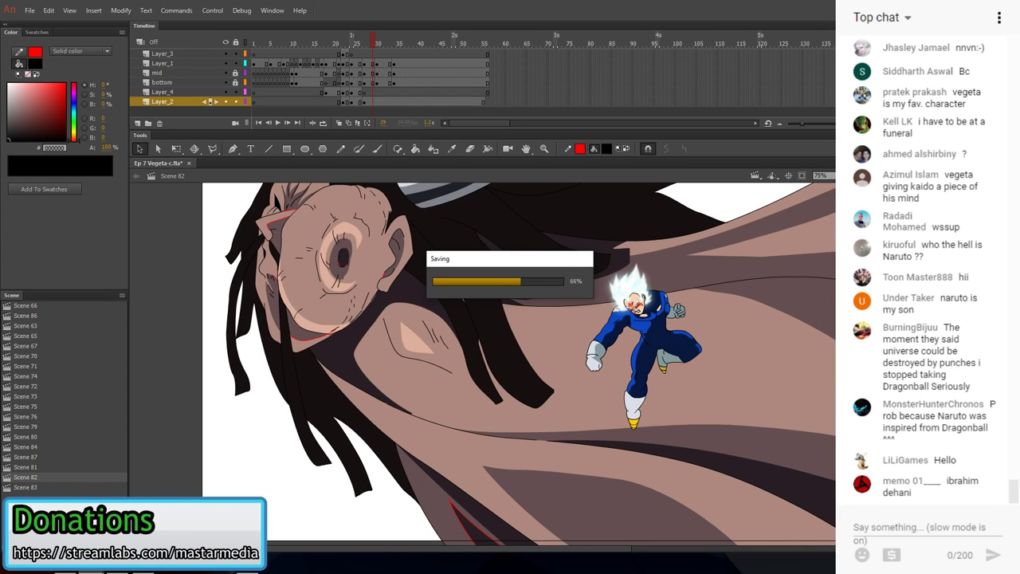
{"action": "double_click", "coordinate": [457, 508]}
{"action": "key", "text": "Delete"}
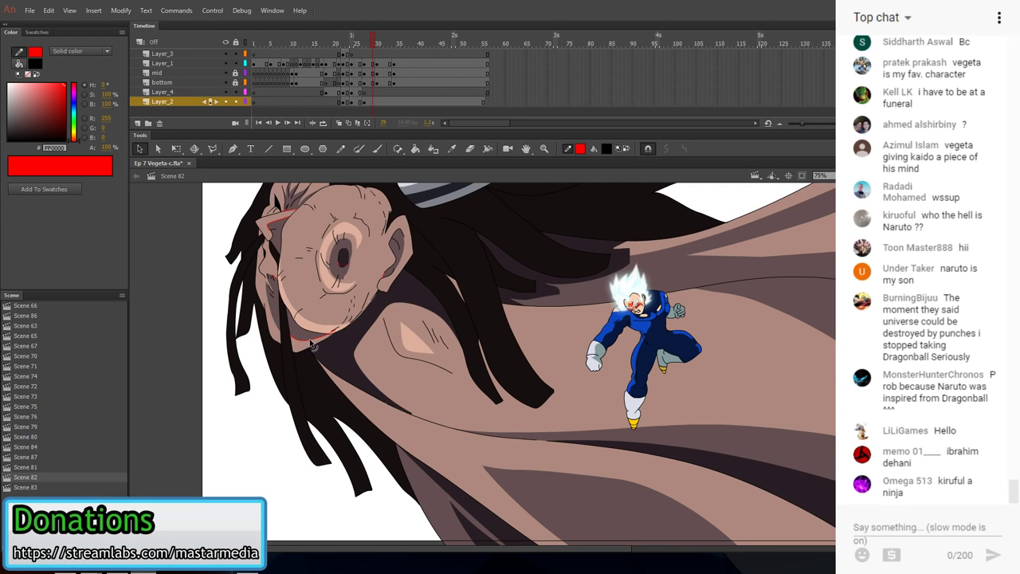
- Connect the leftover red guide fragments on the face, pupil and ear with a red line and delete them
{"action": "scroll", "coordinate": [310, 345], "scroll_direction": "up", "scroll_amount": 2}
{"action": "key", "text": "b"}
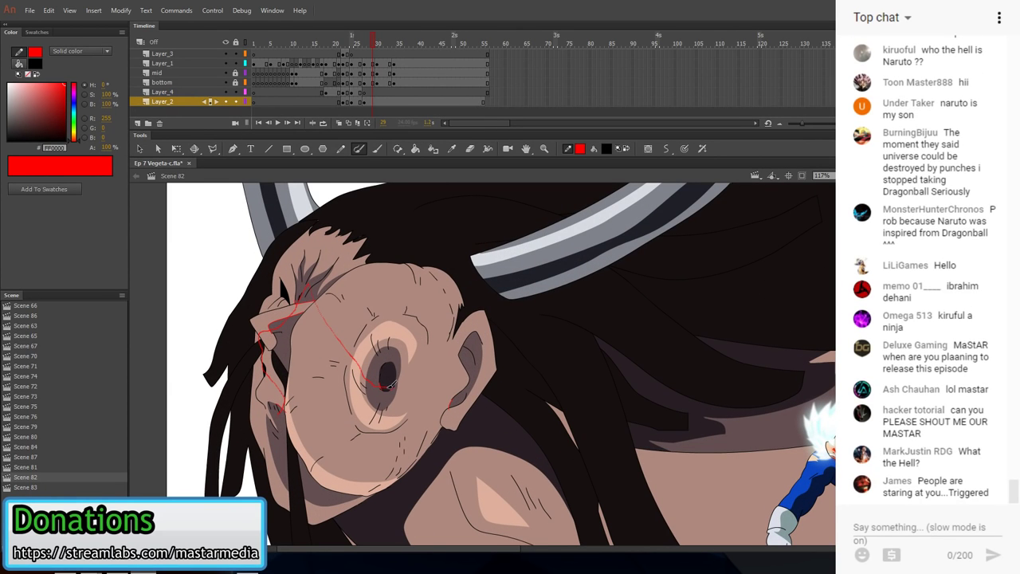
{"action": "key", "text": "v"}
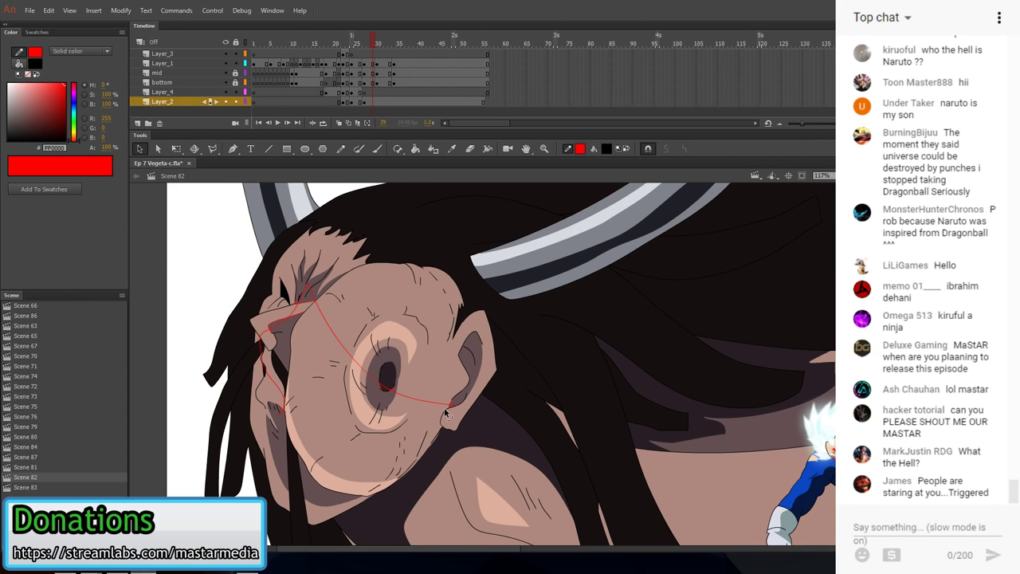
{"action": "left_click", "coordinate": [444, 404]}
{"action": "double_click", "coordinate": [445, 402]}
{"action": "key", "text": "Delete"}
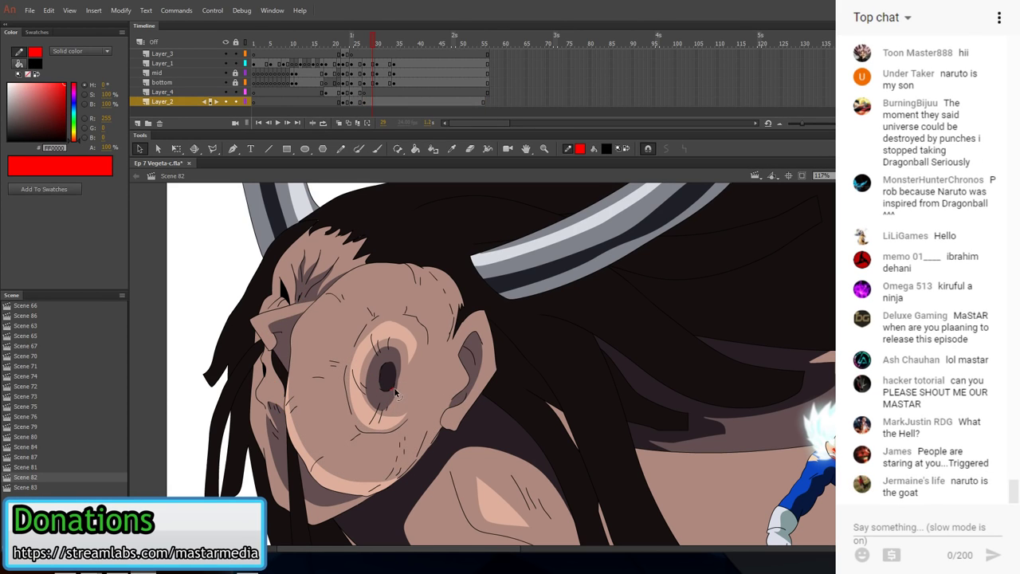
{"action": "left_click", "coordinate": [396, 390]}
{"action": "key", "text": "Delete"}
- Step back and forth through frames 20 to 27 to review the giant's struck-face animation
{"action": "scroll", "coordinate": [460, 416], "scroll_direction": "down", "scroll_amount": 6}
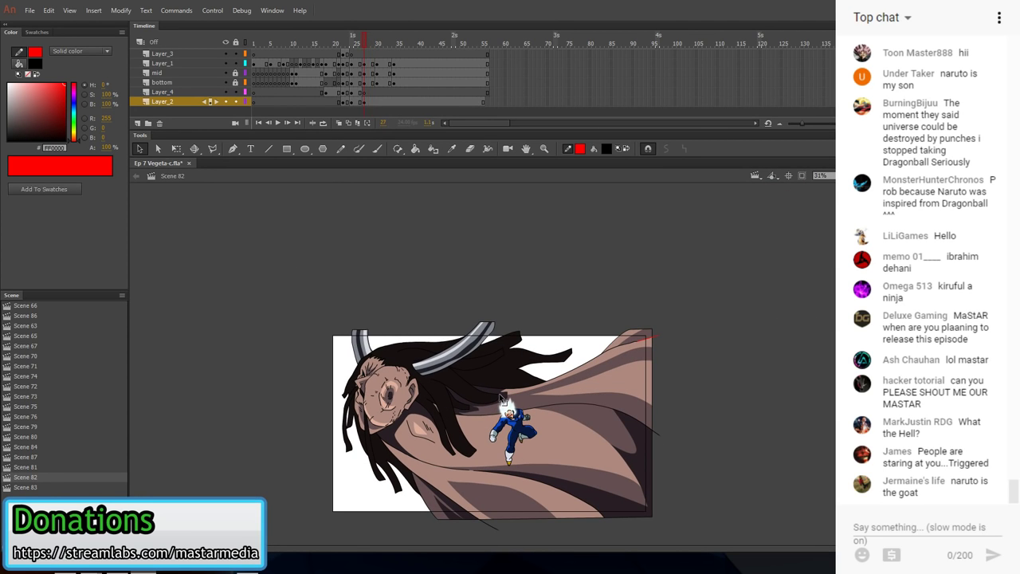
{"action": "key", "text": "comma"}
{"action": "key", "text": "comma"}
{"action": "key", "text": "comma"}
{"action": "key", "text": "comma"}
{"action": "key", "text": "comma"}
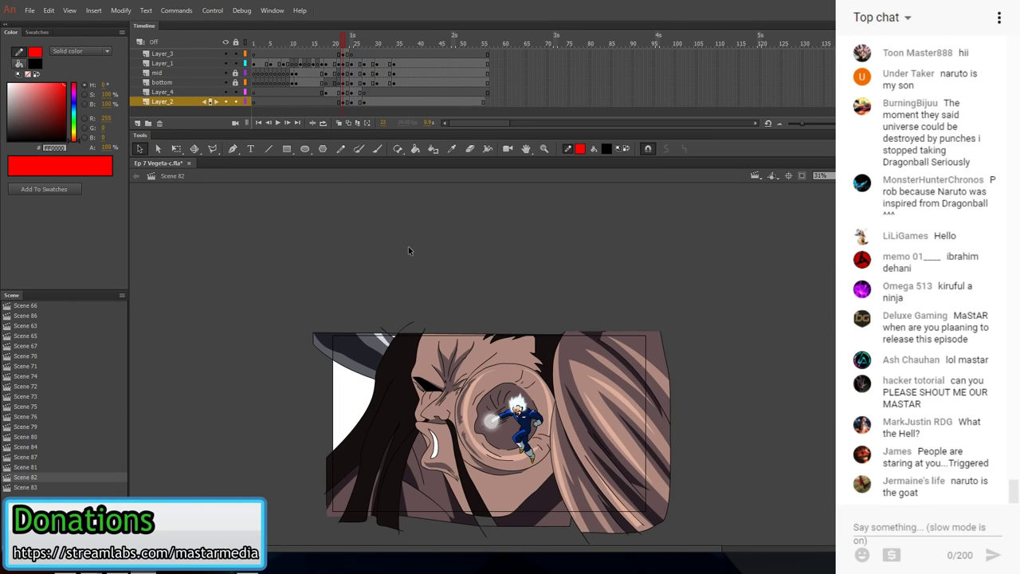
{"action": "key", "text": "comma"}
{"action": "key", "text": "comma"}
{"action": "key", "text": "period"}
{"action": "key", "text": "period"}
{"action": "key", "text": "comma"}
{"action": "key", "text": "period"}
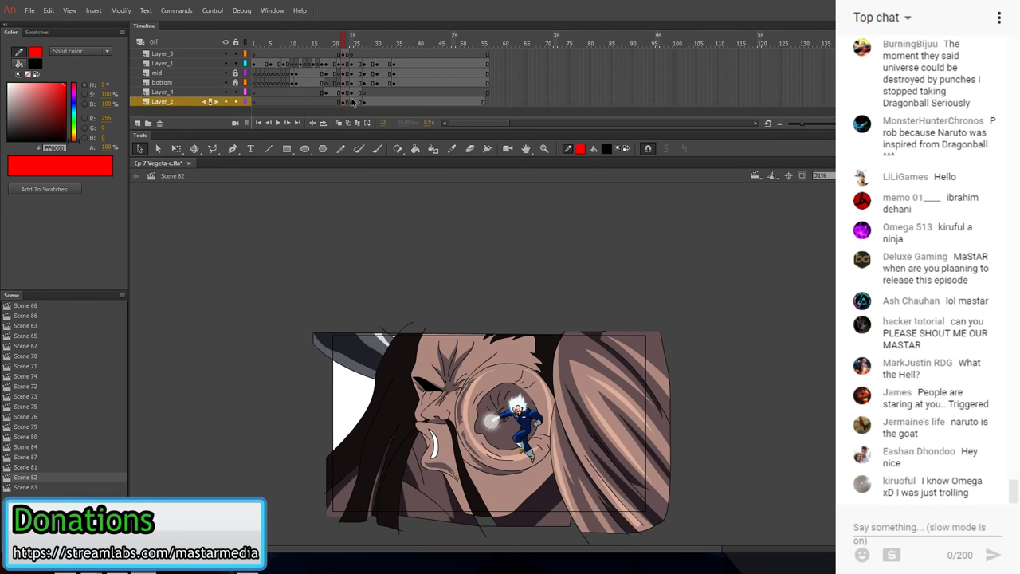
{"action": "key", "text": "period"}
{"action": "key", "text": "comma"}
{"action": "key", "text": "period"}
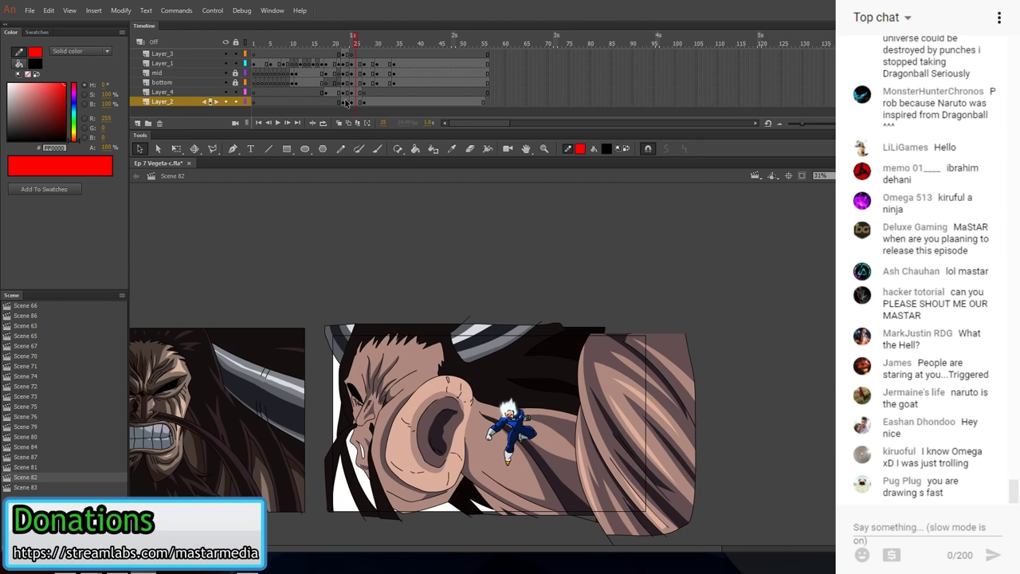
{"action": "key", "text": "period"}
{"action": "key", "text": "period"}
{"action": "key", "text": "period"}
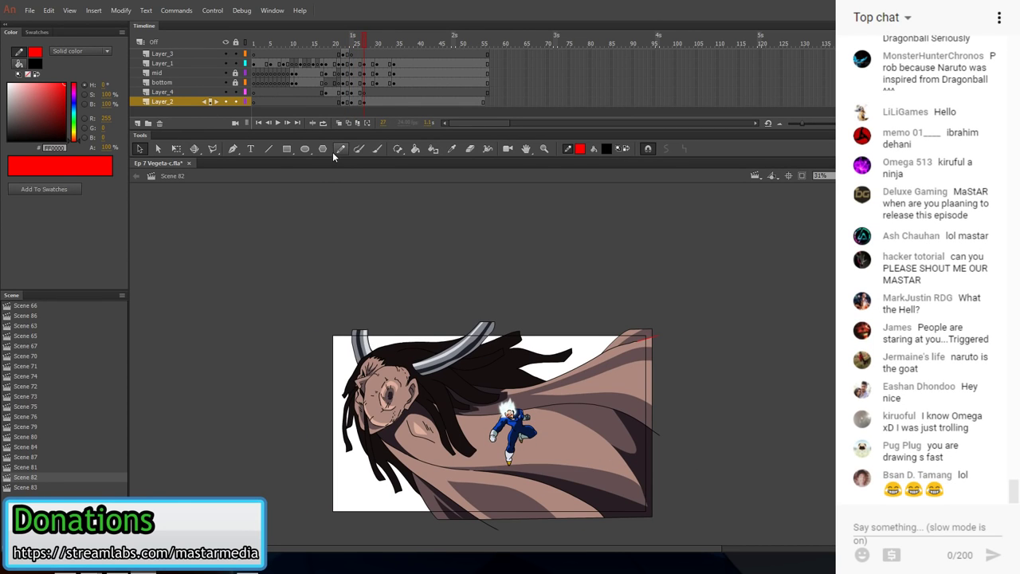
- Try pasting the copied red curve onto frame 27 of Layer_2, and undo the paste
{"action": "key", "text": "ctrl+v"}
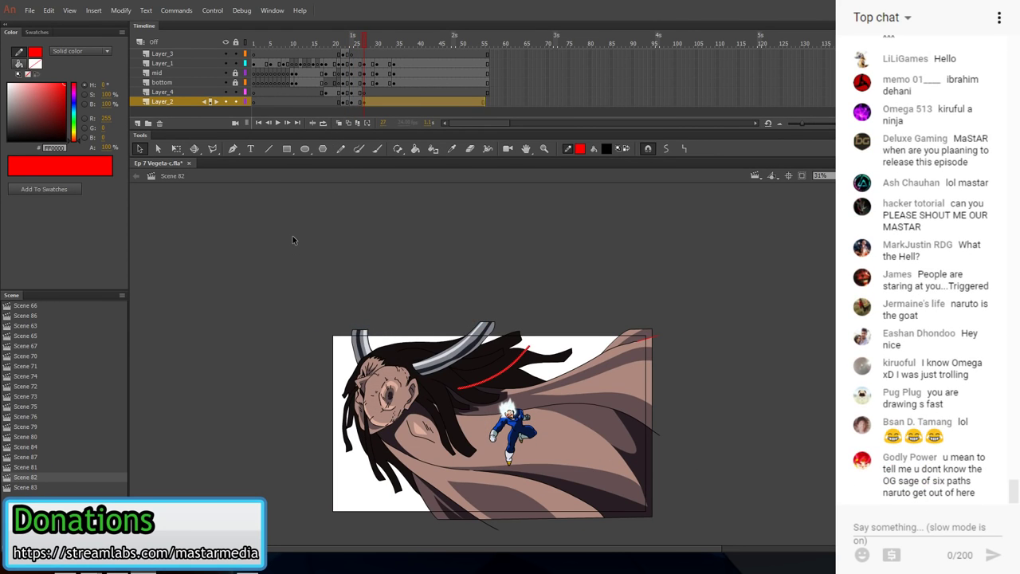
{"action": "key", "text": "ctrl+z"}
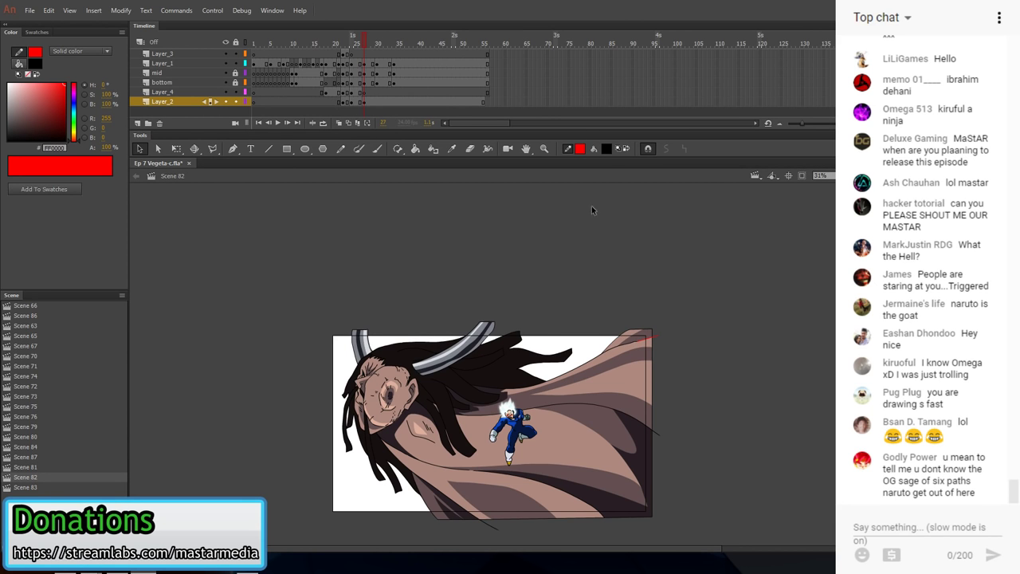
- Draw a closed red crescent outline for a highlight along the upper edge of the giant's swollen cheek at frame 27
{"action": "scroll", "coordinate": [376, 394], "scroll_direction": "up", "scroll_amount": 5}
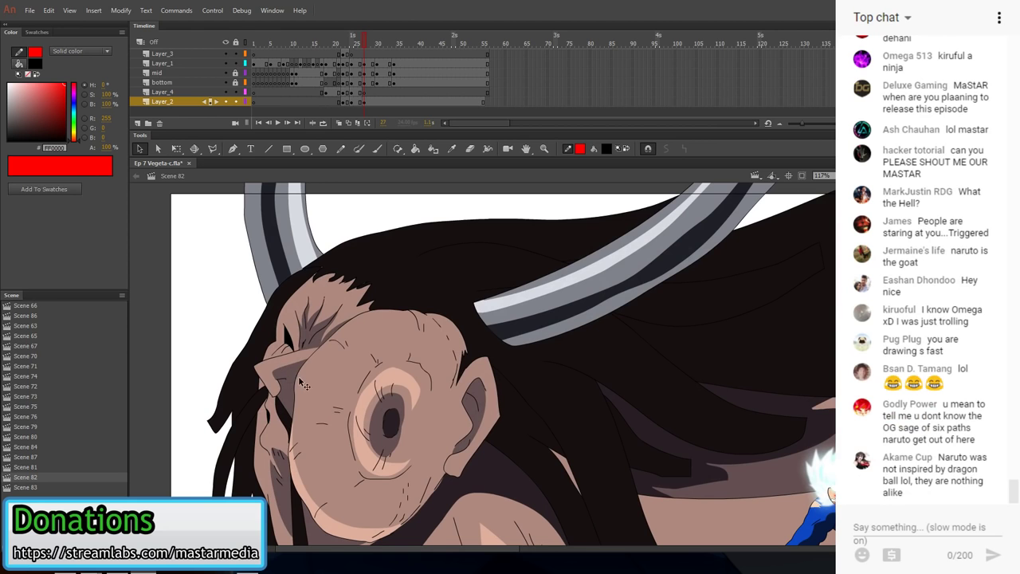
{"action": "scroll", "coordinate": [300, 388], "scroll_direction": "up", "scroll_amount": 3}
{"action": "key", "text": "u"}
{"action": "key", "text": "y"}
{"action": "scroll", "coordinate": [489, 298], "scroll_direction": "down", "scroll_amount": 3}
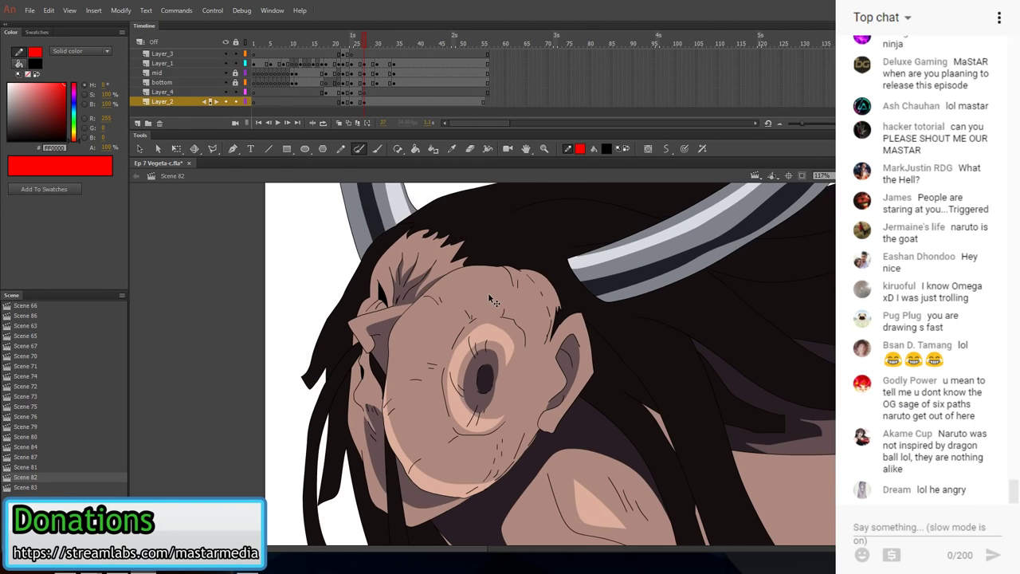
{"action": "left_click_drag", "start_coordinate": [497, 273], "coordinate": [448, 281]}
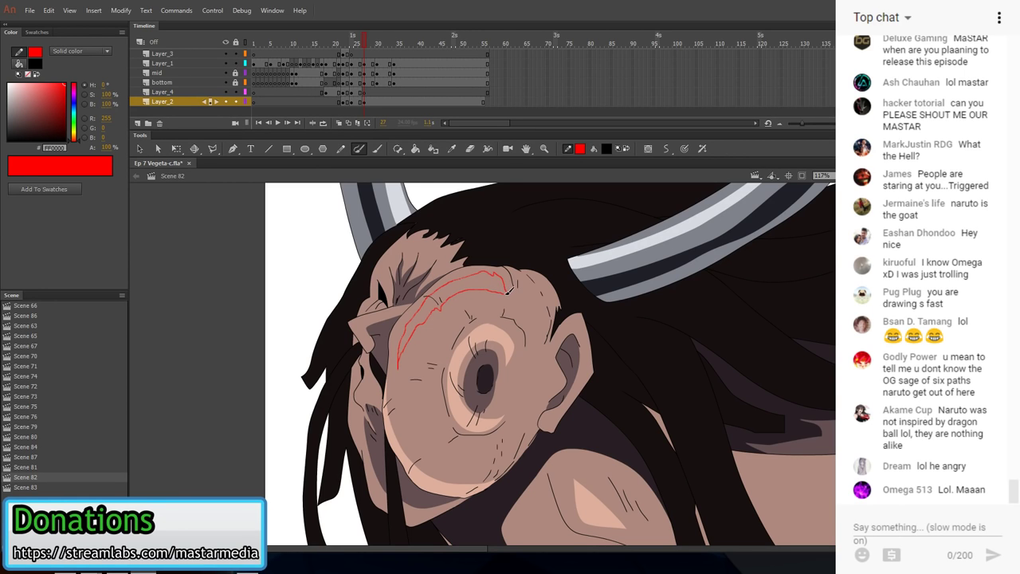
- Fill the crescent on the swollen cheek with the light skin tone #DEAE9C sampled from the crater ring, and delete its red outline
{"action": "key", "text": "i"}
{"action": "left_click", "coordinate": [500, 328]}
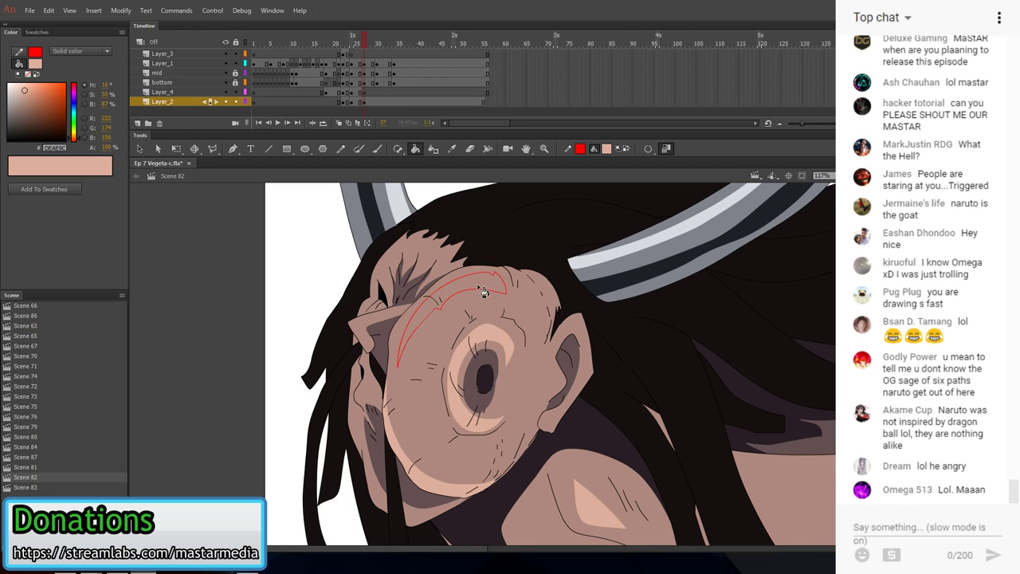
{"action": "left_click", "coordinate": [472, 294]}
{"action": "left_click", "coordinate": [473, 296]}
{"action": "double_click", "coordinate": [473, 291]}
{"action": "key", "text": "Delete"}
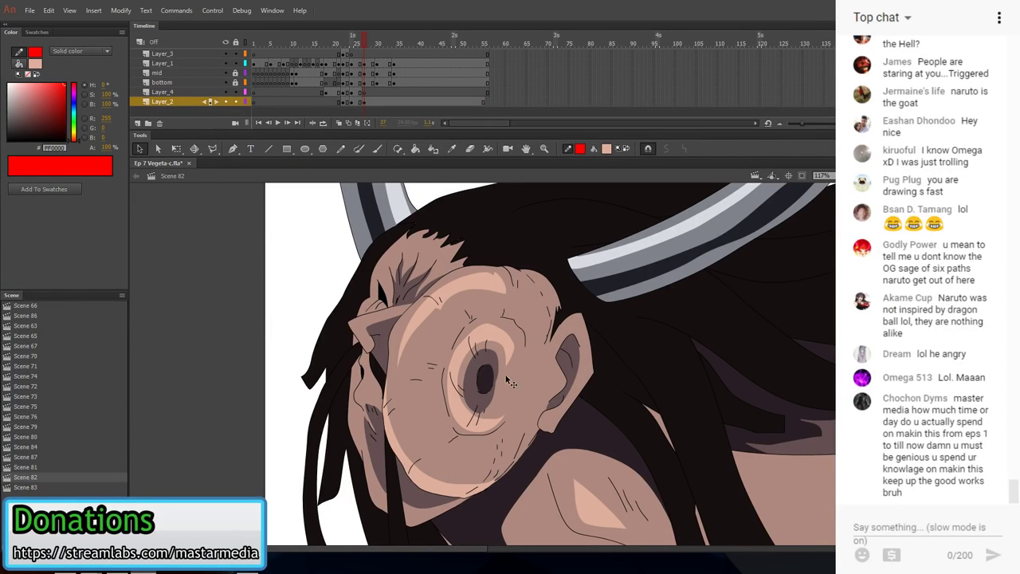
- Insert extra frames after frame 23 on Layer_2 and Layer_4, and add a blank keyframe at frame 24
{"action": "scroll", "coordinate": [502, 418], "scroll_direction": "down", "scroll_amount": 4}
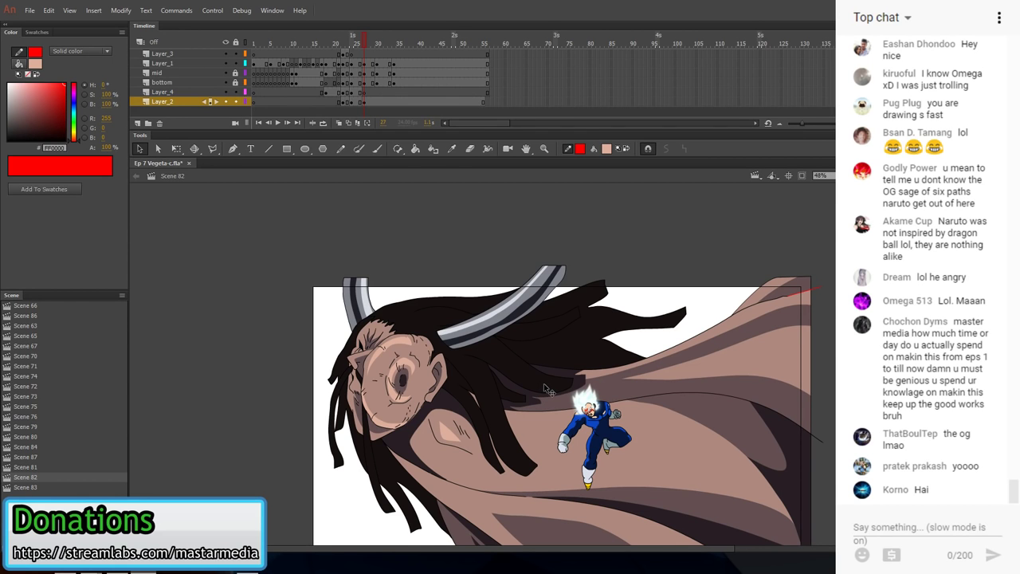
{"action": "left_click", "coordinate": [344, 102]}
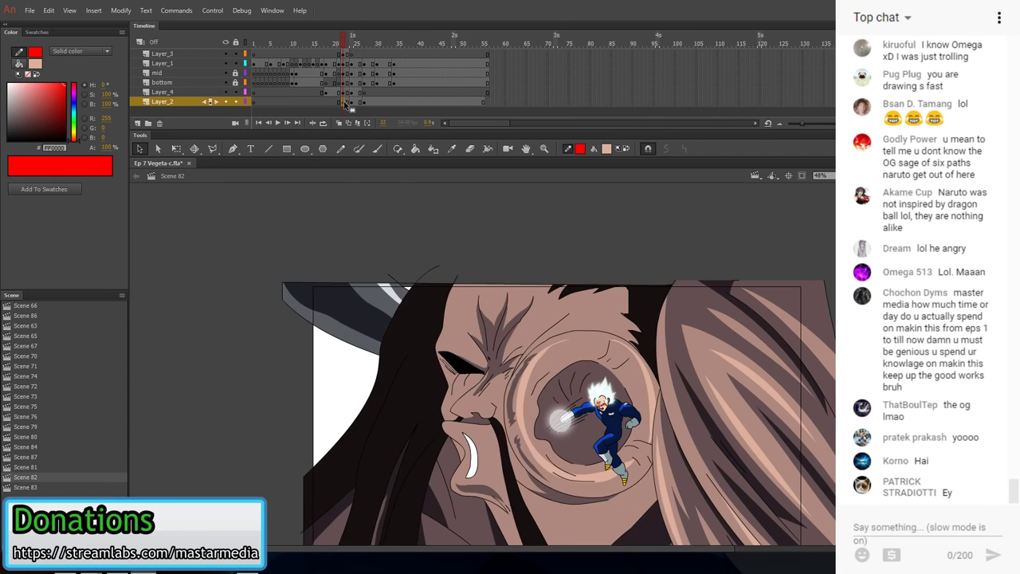
{"action": "left_click", "coordinate": [352, 204]}
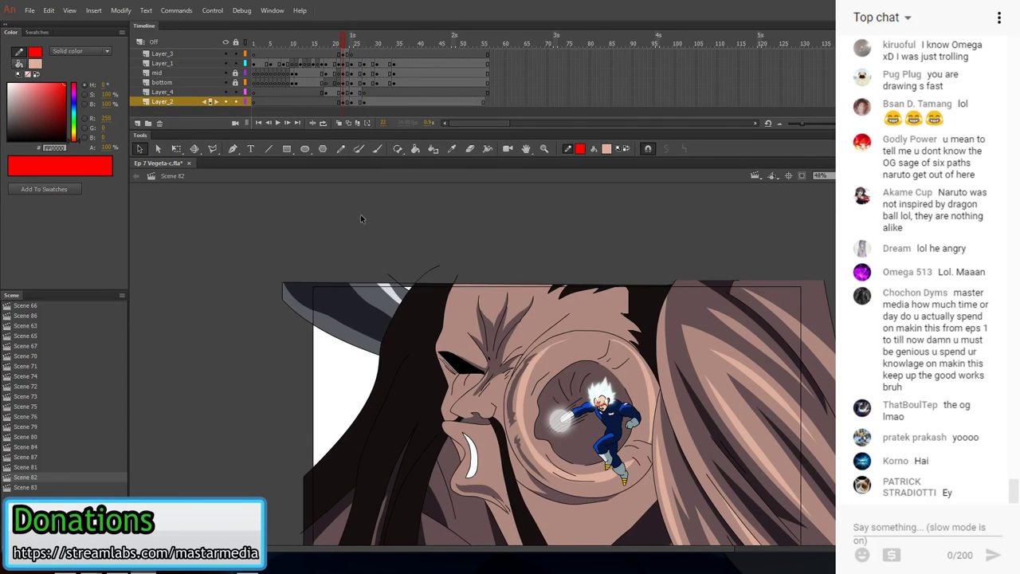
{"action": "left_click", "coordinate": [342, 53]}
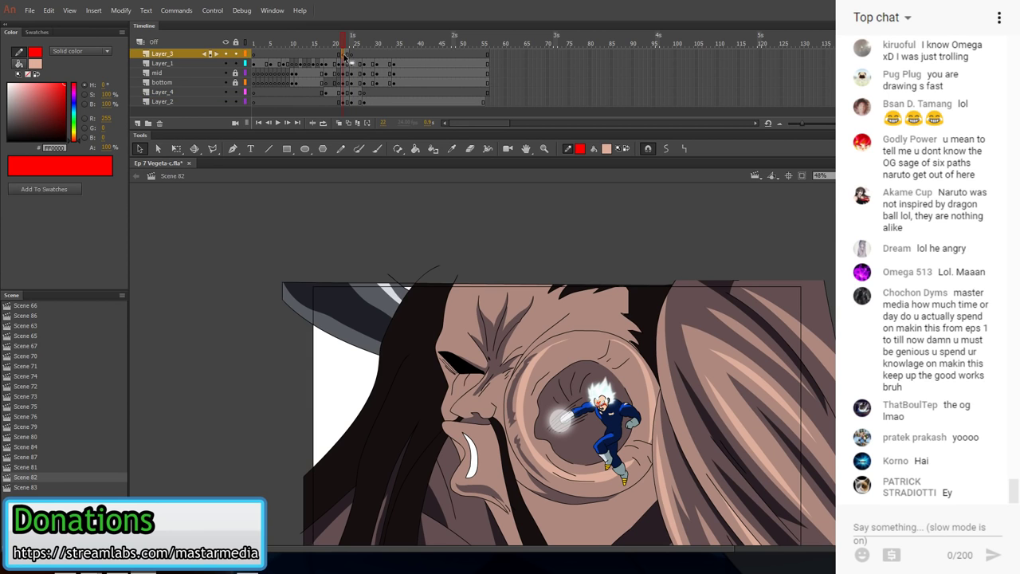
{"action": "left_click", "coordinate": [348, 102]}
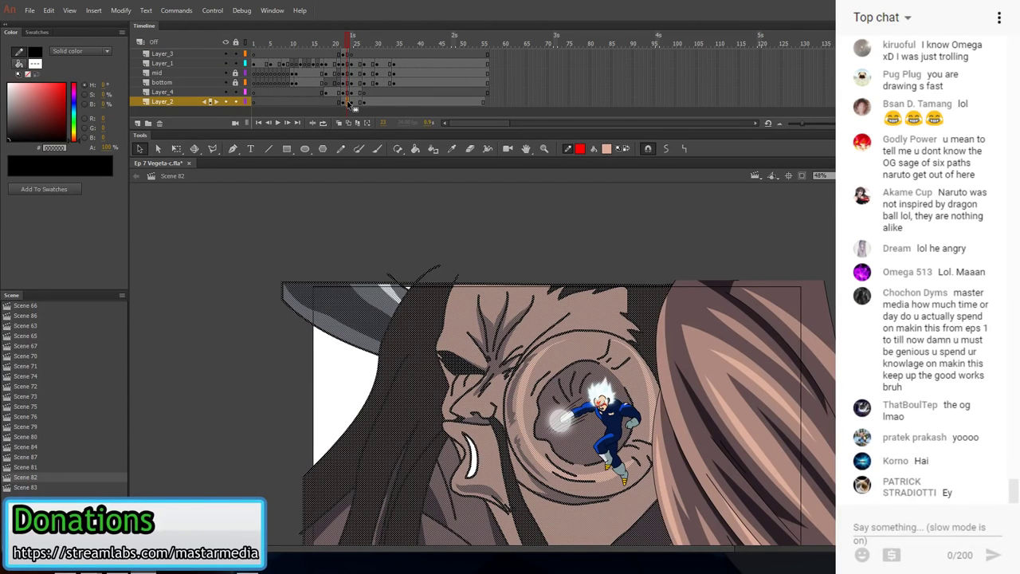
{"action": "key", "text": "F5"}
{"action": "key", "text": "F5"}
{"action": "left_click", "coordinate": [348, 93]}
{"action": "key", "text": "F5"}
{"action": "key", "text": "F5"}
{"action": "key", "text": "period"}
{"action": "key", "text": "F7"}
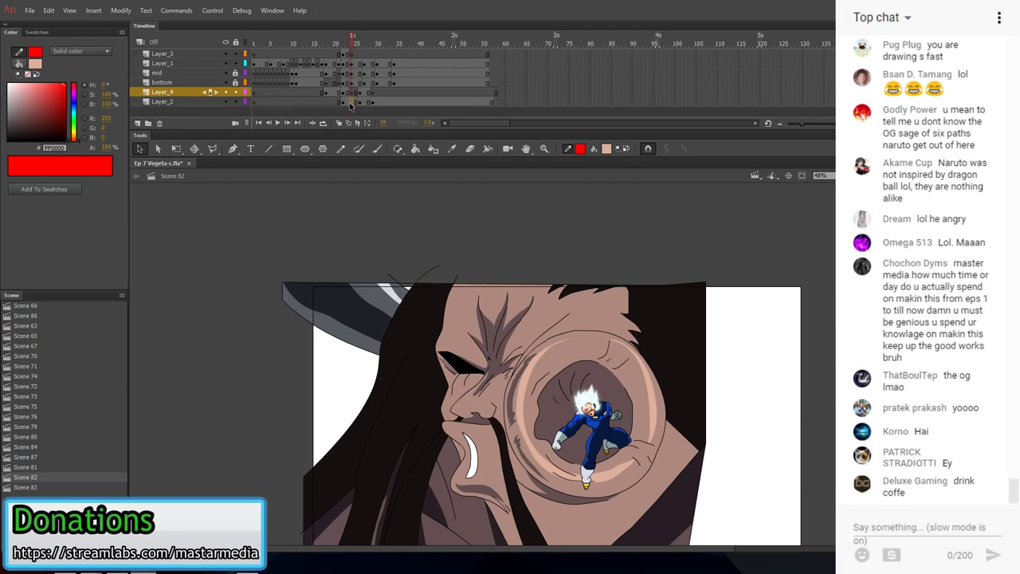
- Remove the surplus frame at frame 25 from Layer_4 and Layer_2
{"action": "left_click", "coordinate": [353, 102]}
{"action": "left_click", "coordinate": [349, 103]}
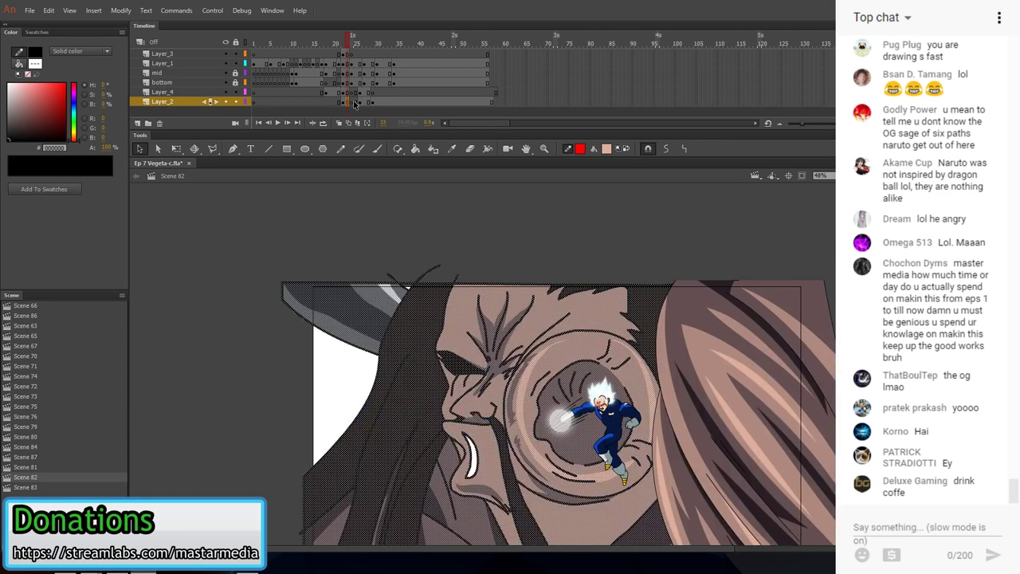
{"action": "left_click", "coordinate": [356, 101]}
{"action": "right_click", "coordinate": [356, 94]}
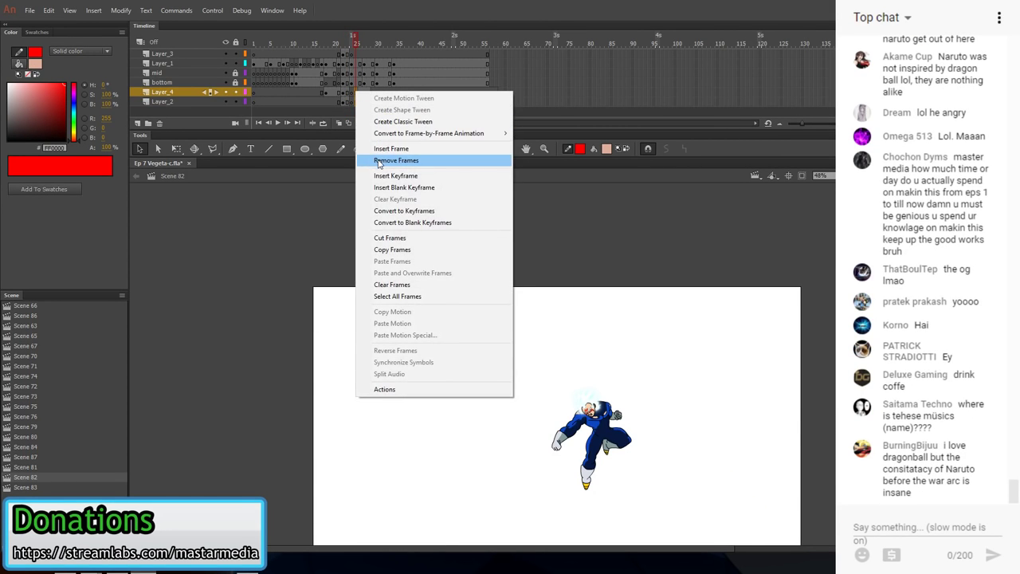
- Copy the giant's head and arm artwork from frame 23 in place onto frame 24 of Layer_2 and Layer_4
{"action": "left_click", "coordinate": [351, 102]}
{"action": "key", "text": "ctrl+x"}
{"action": "right_click", "coordinate": [291, 189]}
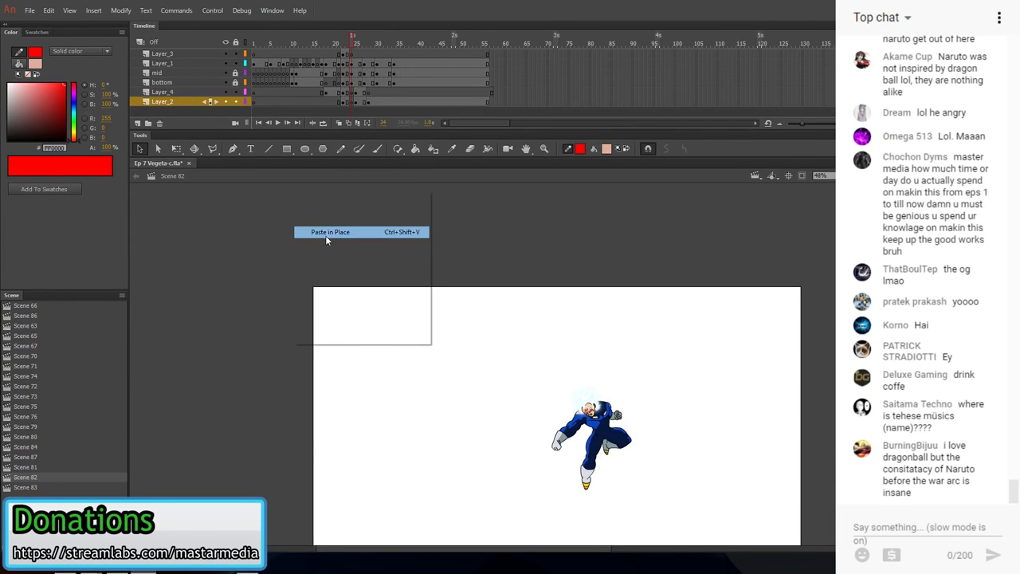
{"action": "left_click", "coordinate": [327, 239]}
{"action": "left_click", "coordinate": [353, 94]}
{"action": "right_click", "coordinate": [273, 247]}
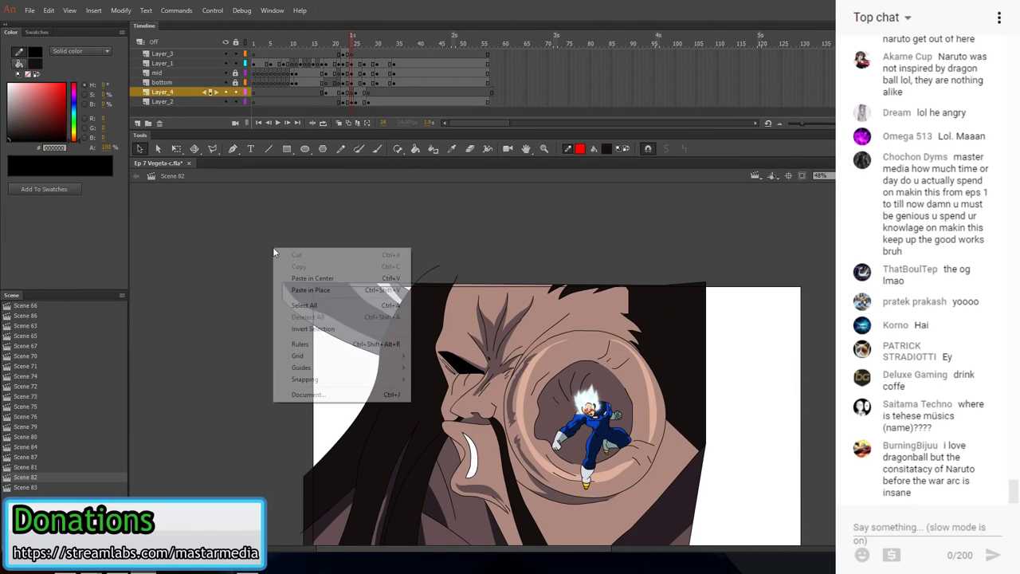
{"action": "left_click", "coordinate": [310, 293]}
- Enlarge the round crater in the giant's cheek on frame 24 of Layer_2 with Free Transform
{"action": "scroll", "coordinate": [263, 214], "scroll_direction": "down", "scroll_amount": 2}
{"action": "scroll", "coordinate": [380, 205], "scroll_direction": "down", "scroll_amount": 1}
{"action": "scroll", "coordinate": [380, 204], "scroll_direction": "up", "scroll_amount": 1}
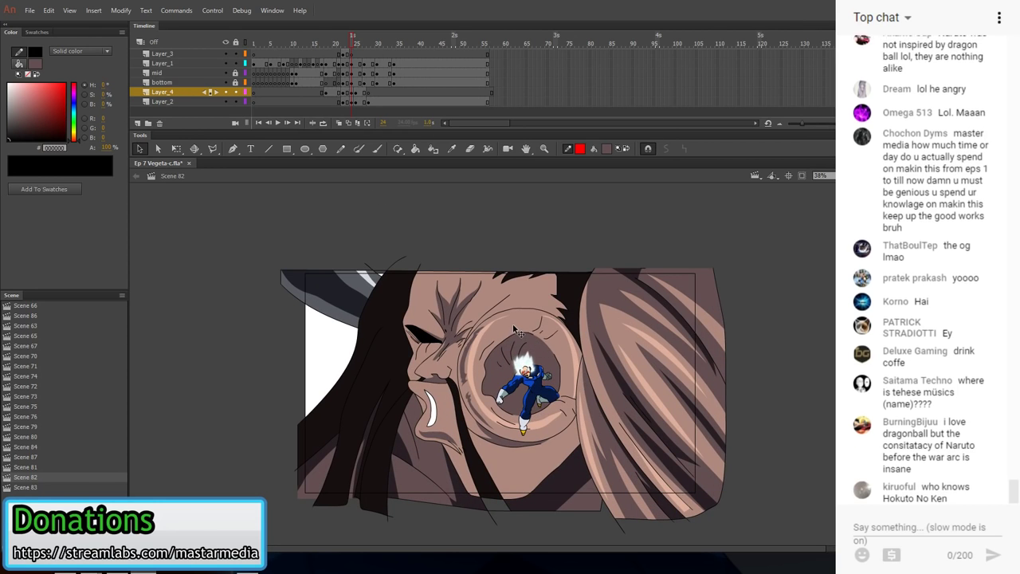
{"action": "left_click", "coordinate": [353, 102]}
{"action": "scroll", "coordinate": [617, 412], "scroll_direction": "up", "scroll_amount": 4}
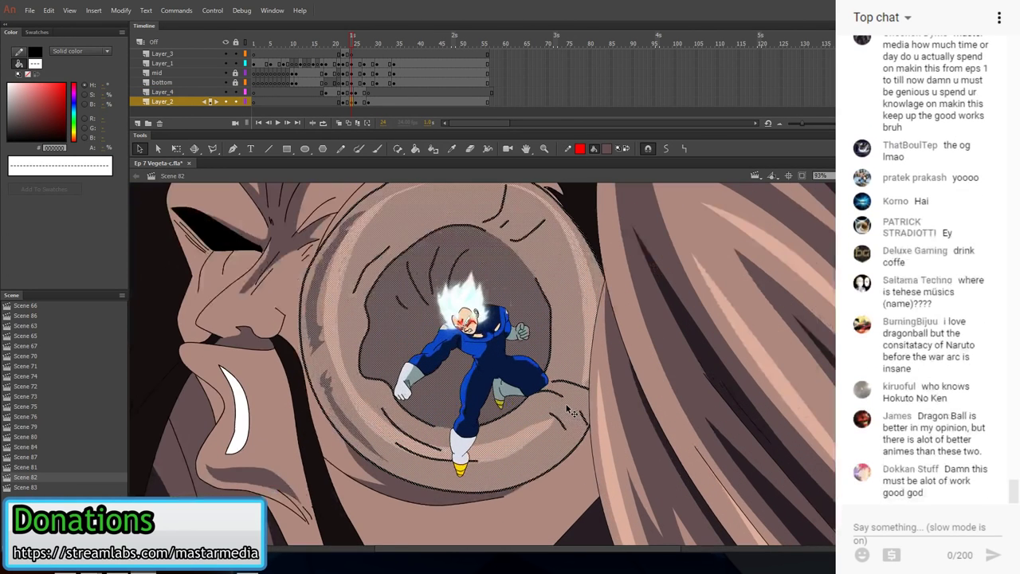
{"action": "scroll", "coordinate": [571, 410], "scroll_direction": "down", "scroll_amount": 1}
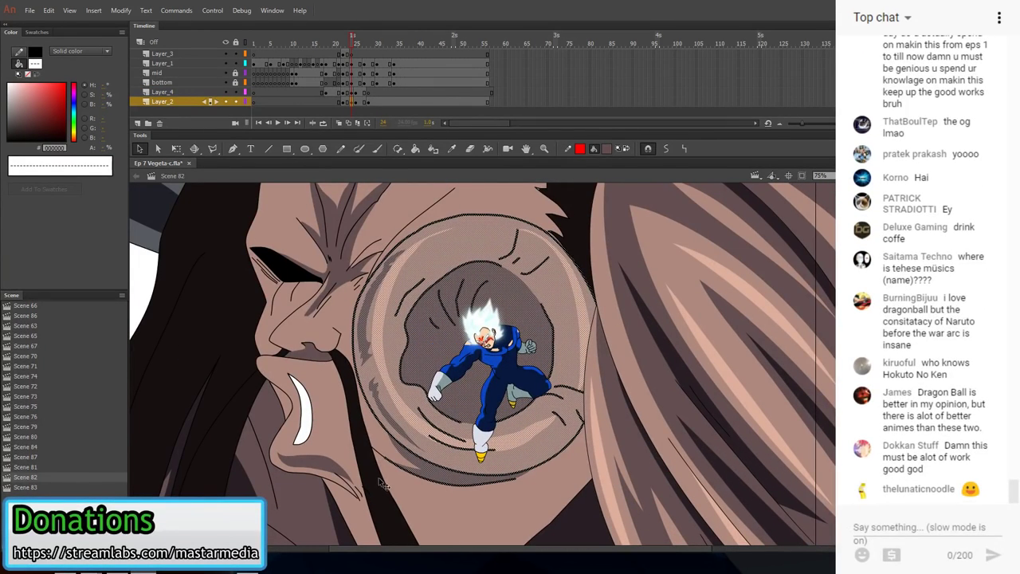
{"action": "key", "text": "q"}
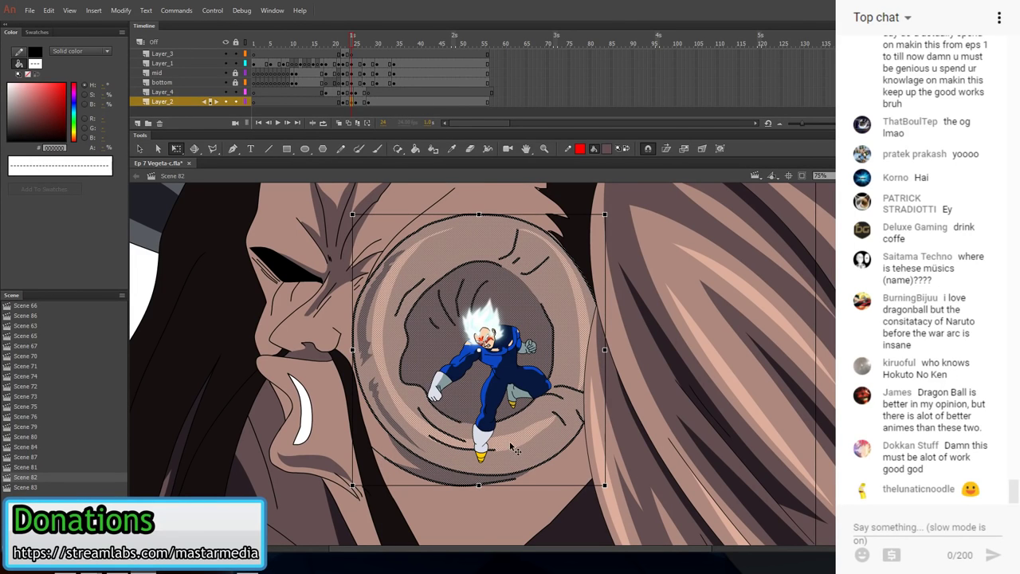
{"action": "key", "text": "v"}
{"action": "key", "text": "q"}
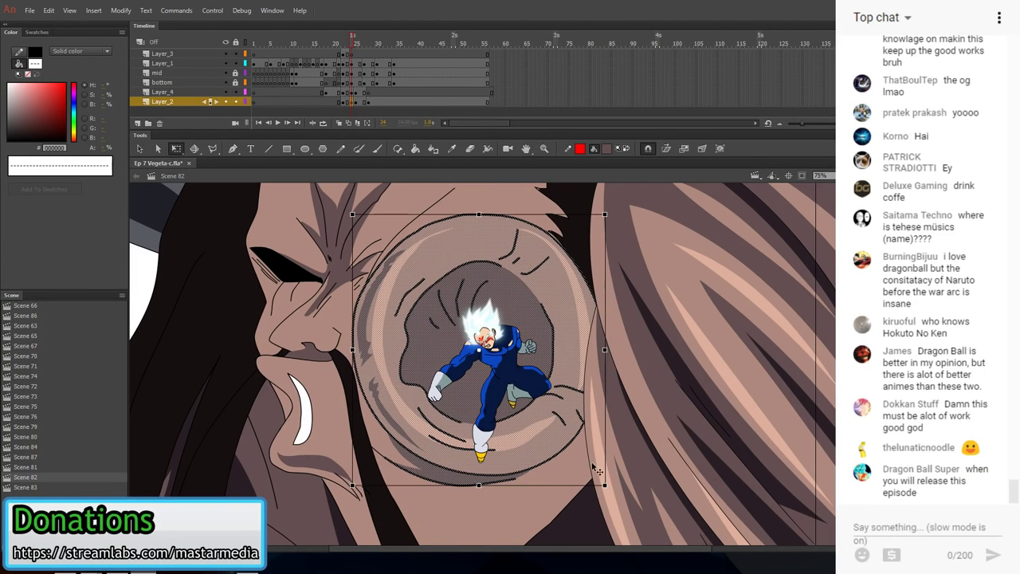
{"action": "left_click_drag", "start_coordinate": [605, 485], "coordinate": [641, 526]}
{"action": "key", "text": "ctrl+minus"}
{"action": "left_click", "coordinate": [775, 328]}
{"action": "key", "text": "ctrl+z"}
{"action": "scroll", "coordinate": [550, 411], "scroll_direction": "up", "scroll_amount": 2}
{"action": "scroll", "coordinate": [549, 412], "scroll_direction": "down", "scroll_amount": 1}
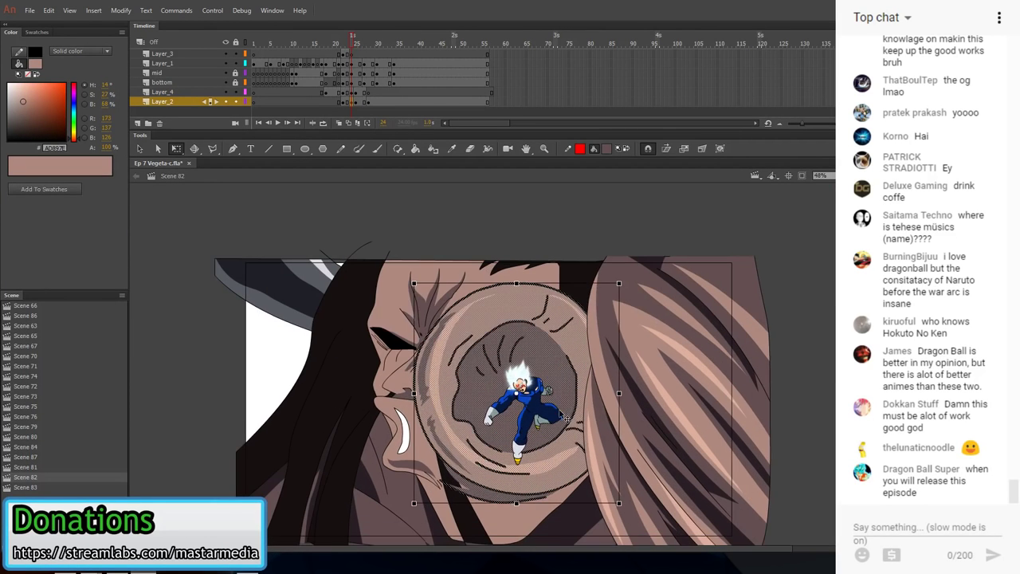
{"action": "left_click", "coordinate": [799, 395]}
- Copy the white energy glow from frame 23 to frame 24 of Layer_3 and position it over the fighter's fist
{"action": "key", "text": "comma"}
{"action": "key", "text": "period"}
{"action": "key", "text": "comma"}
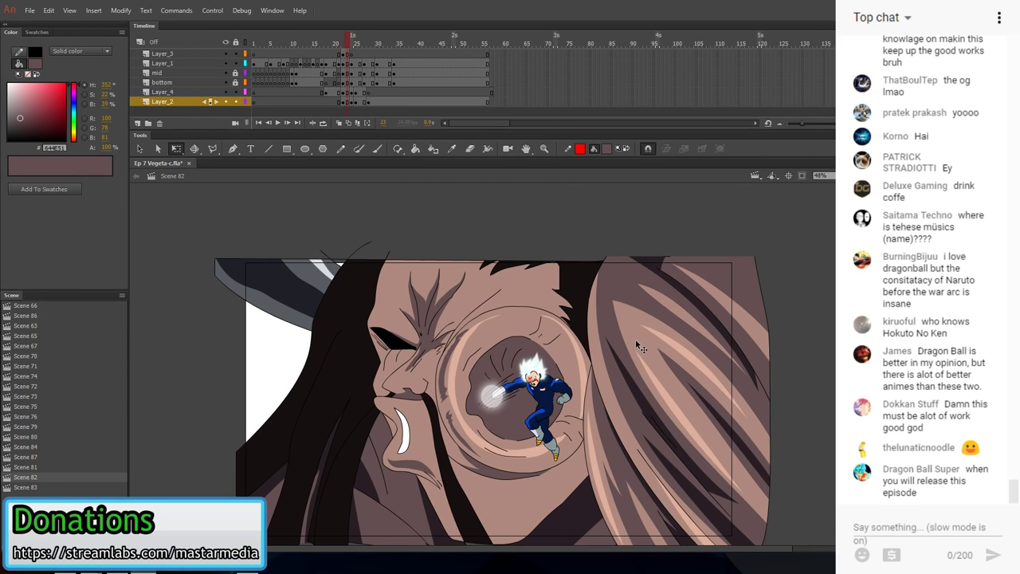
{"action": "left_click", "coordinate": [493, 390]}
{"action": "left_click", "coordinate": [466, 236]}
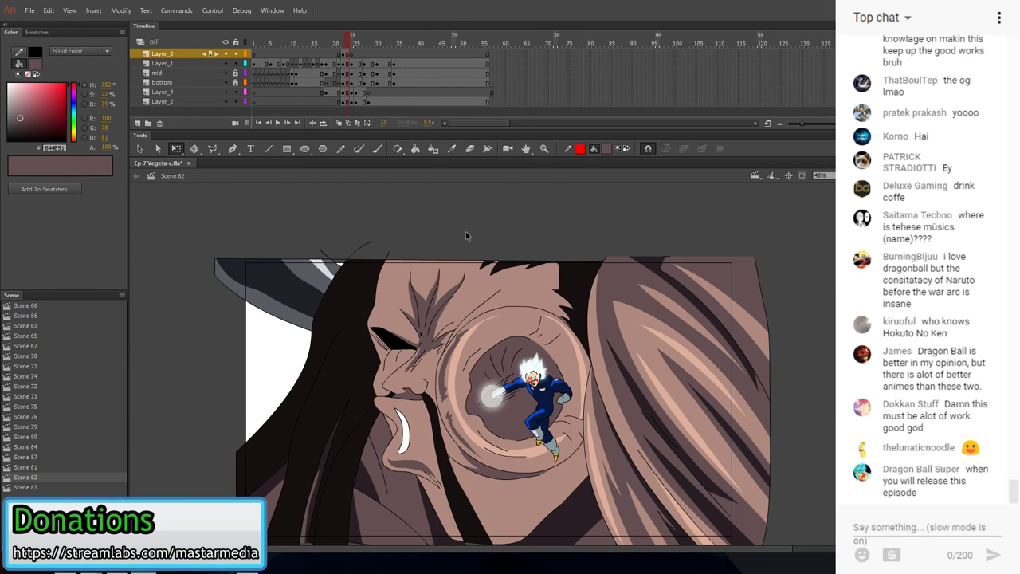
{"action": "key", "text": "period"}
{"action": "right_click", "coordinate": [401, 228]}
{"action": "left_click", "coordinate": [452, 271]}
{"action": "mouse_move", "coordinate": [504, 408]}
{"action": "left_mouse_down"}
{"action": "mouse_move", "coordinate": [513, 417]}
{"action": "mouse_move", "coordinate": [494, 427]}
{"action": "mouse_move", "coordinate": [501, 422]}
{"action": "left_mouse_up"}
{"action": "key", "text": "v"}
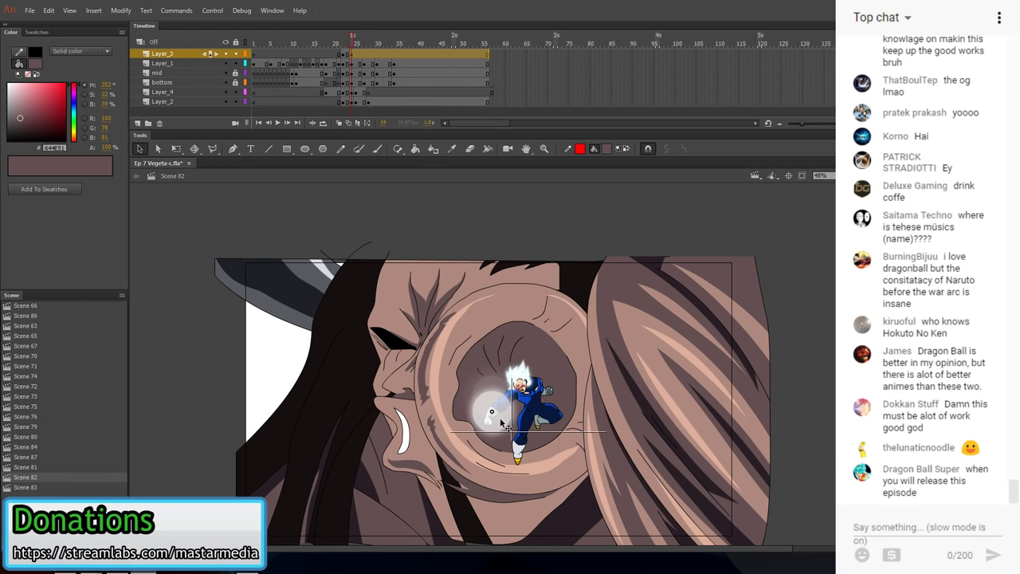
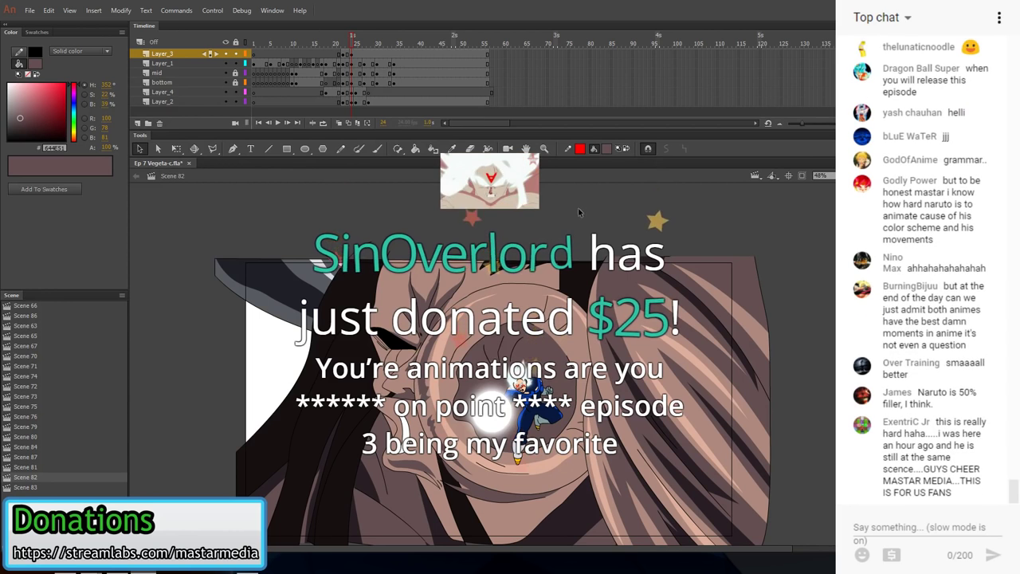
- Delete the stray hair lines sticking out above the giant's head and horn at frame 24
{"action": "scroll", "coordinate": [456, 234], "scroll_direction": "down", "scroll_amount": 1}
{"action": "scroll", "coordinate": [350, 229], "scroll_direction": "up", "scroll_amount": 2}
{"action": "left_click_drag", "start_coordinate": [362, 229], "coordinate": [455, 273]}
{"action": "key", "text": "Delete"}
{"action": "left_click_drag", "start_coordinate": [301, 231], "coordinate": [400, 264]}
{"action": "key", "text": "Delete"}
{"action": "scroll", "coordinate": [455, 223], "scroll_direction": "down", "scroll_amount": 4}
{"action": "scroll", "coordinate": [517, 278], "scroll_direction": "up", "scroll_amount": 3}
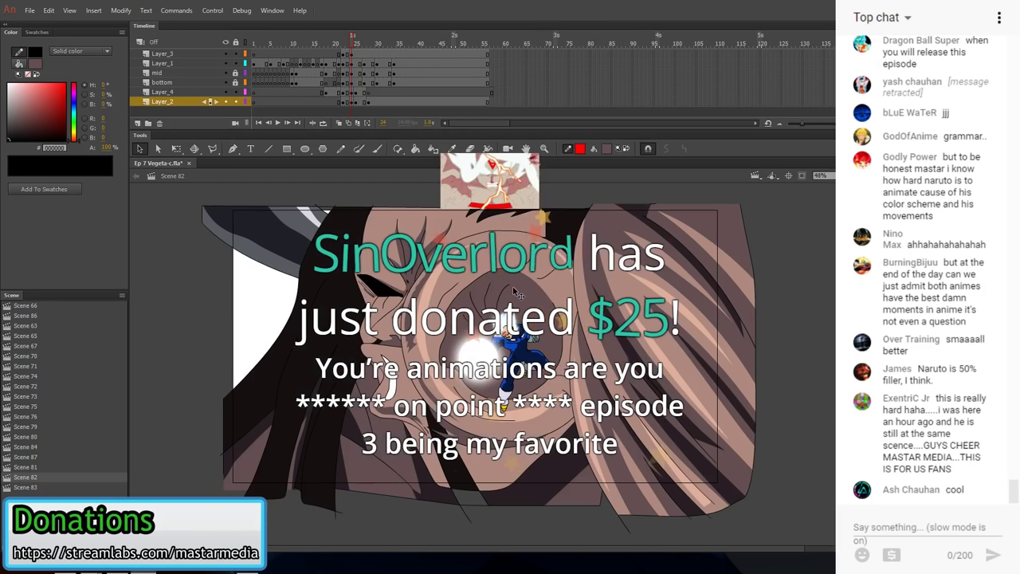
{"action": "key", "text": "ctrl+minus"}
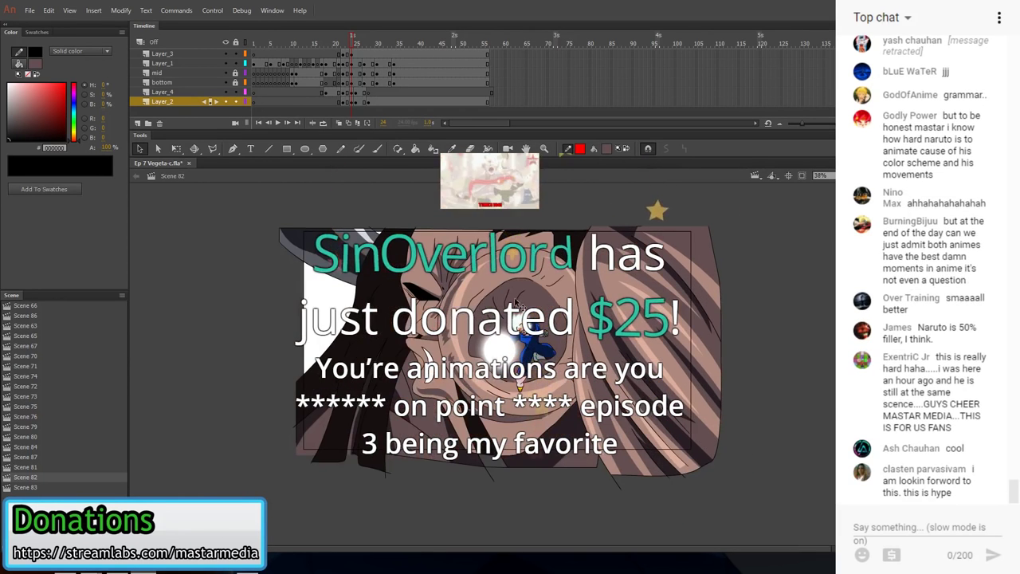
- Try removing frames at frame 27 on Layer_2 and Layer_4, and undo the removal
{"action": "left_click", "coordinate": [356, 92]}
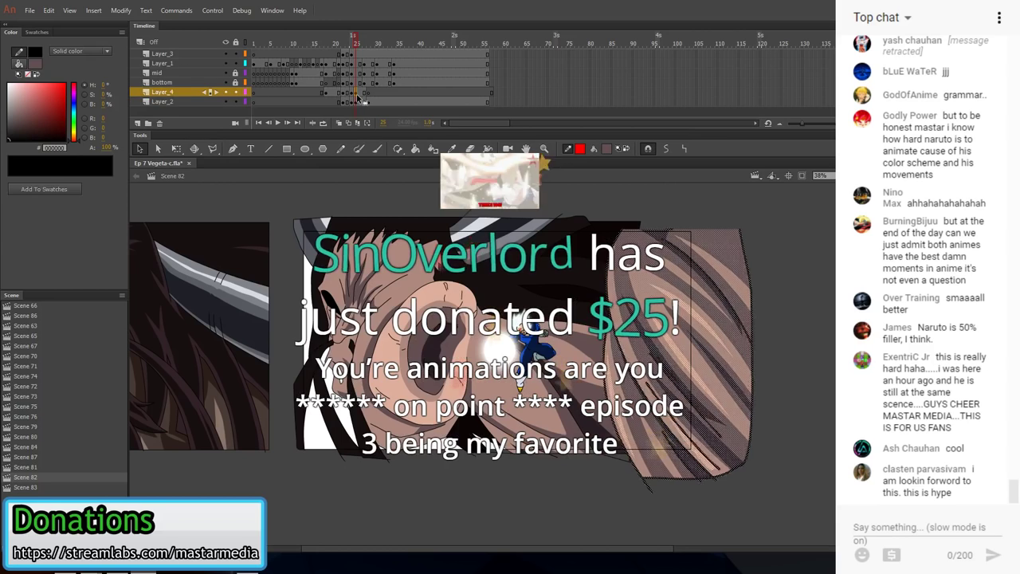
{"action": "left_click", "coordinate": [365, 94]}
{"action": "right_click", "coordinate": [365, 101]}
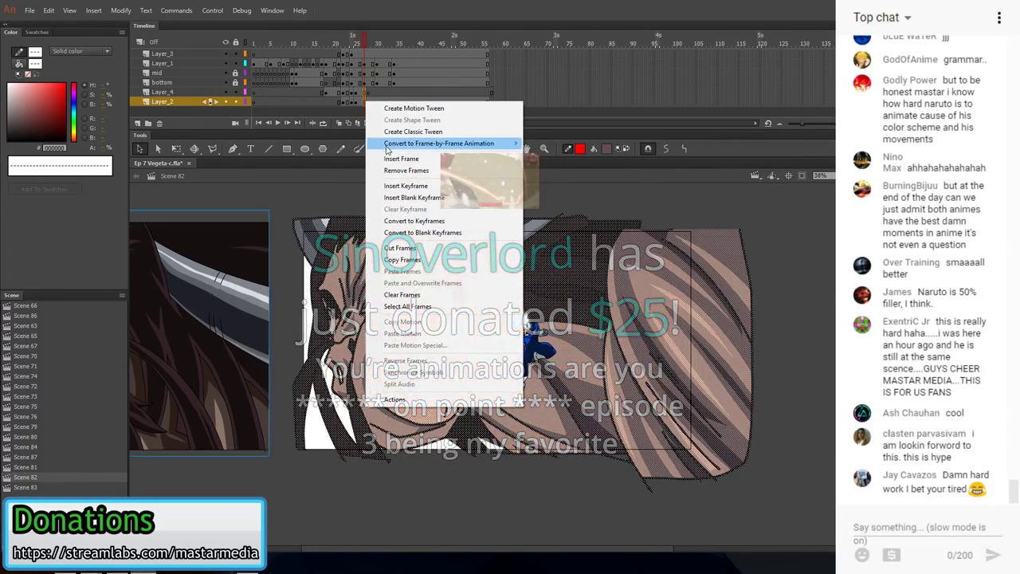
{"action": "left_click", "coordinate": [393, 172]}
{"action": "key", "text": "ctrl+z"}
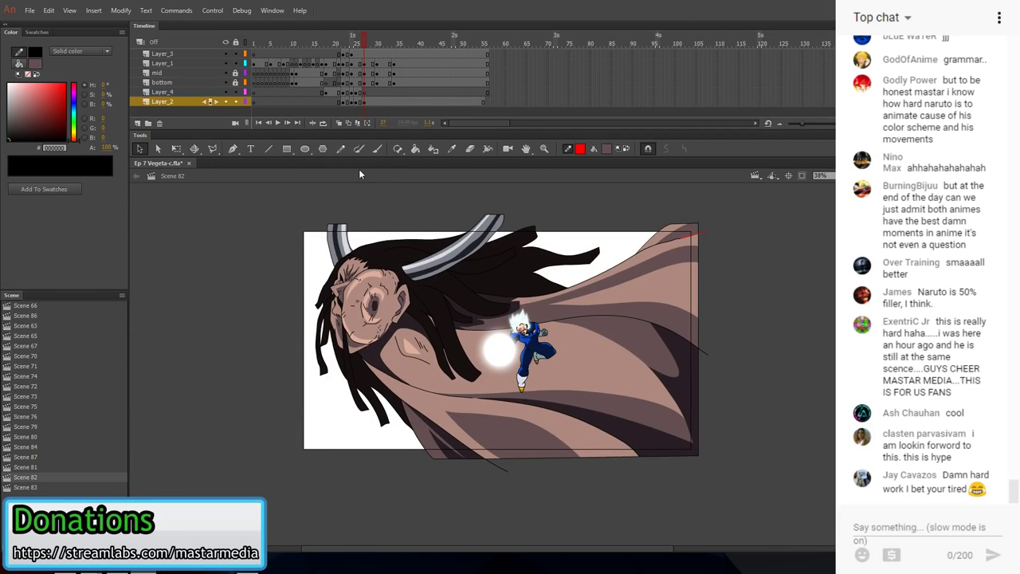
{"action": "key", "text": "ctrl+z"}
{"action": "left_click", "coordinate": [360, 150]}
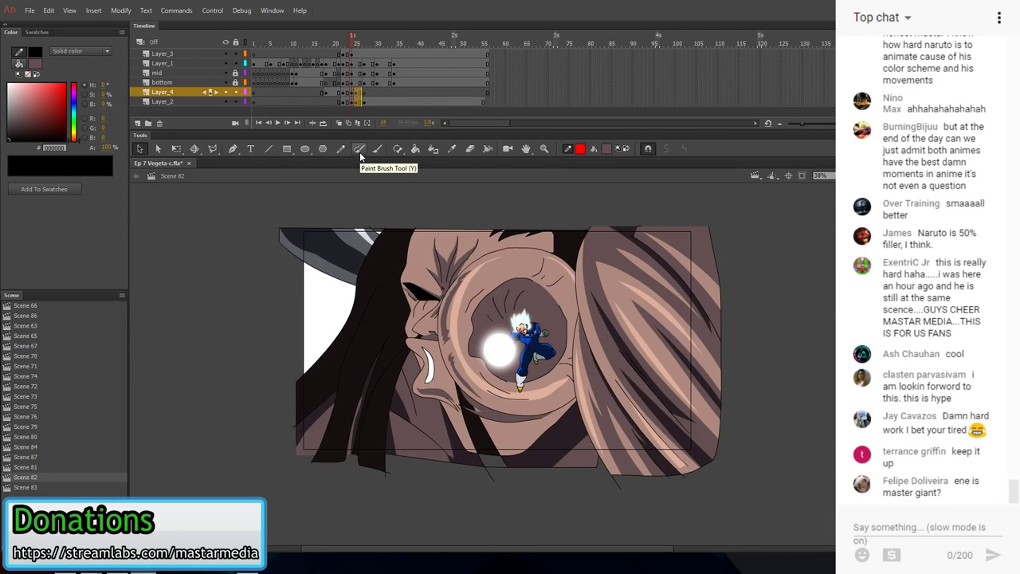
- Insert a frame at frame 25 on both Layer_4 and Layer_2
{"action": "key", "text": "comma"}
{"action": "key", "text": "comma"}
{"action": "key", "text": "period"}
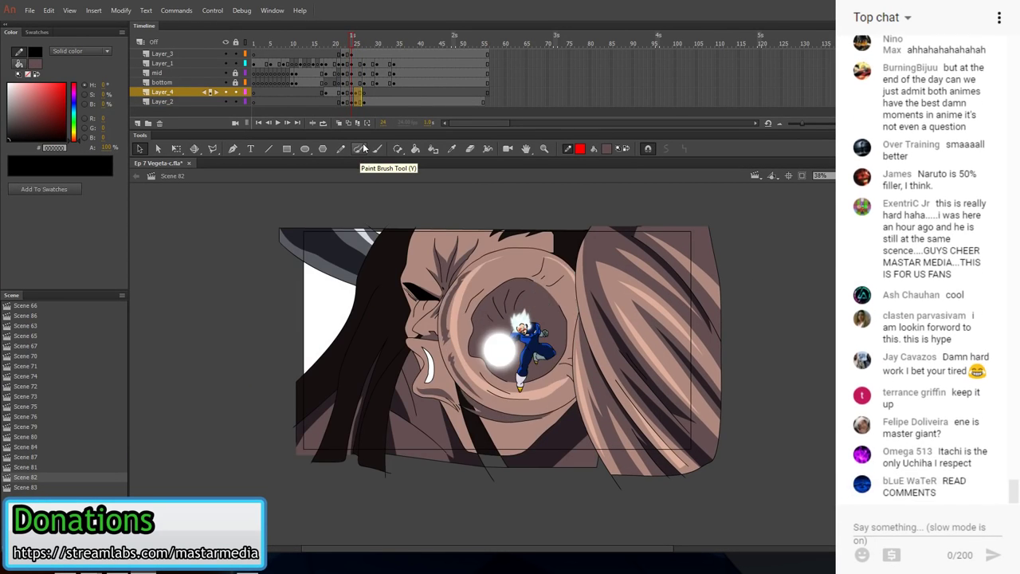
{"action": "left_click", "coordinate": [356, 102]}
{"action": "left_click", "coordinate": [358, 92]}
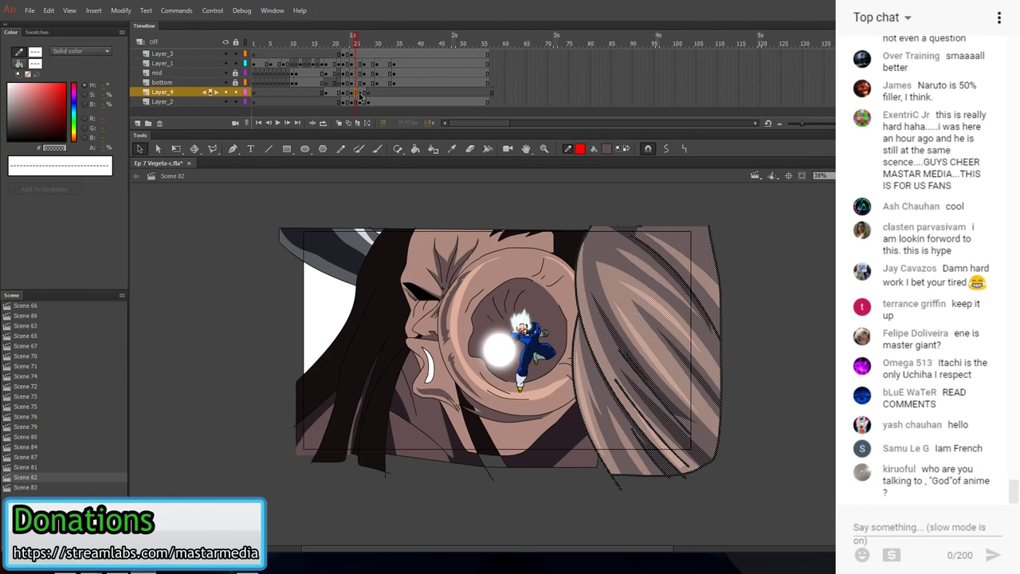
{"action": "left_click", "coordinate": [357, 103], "text": "shift"}
{"action": "key", "text": "F5"}
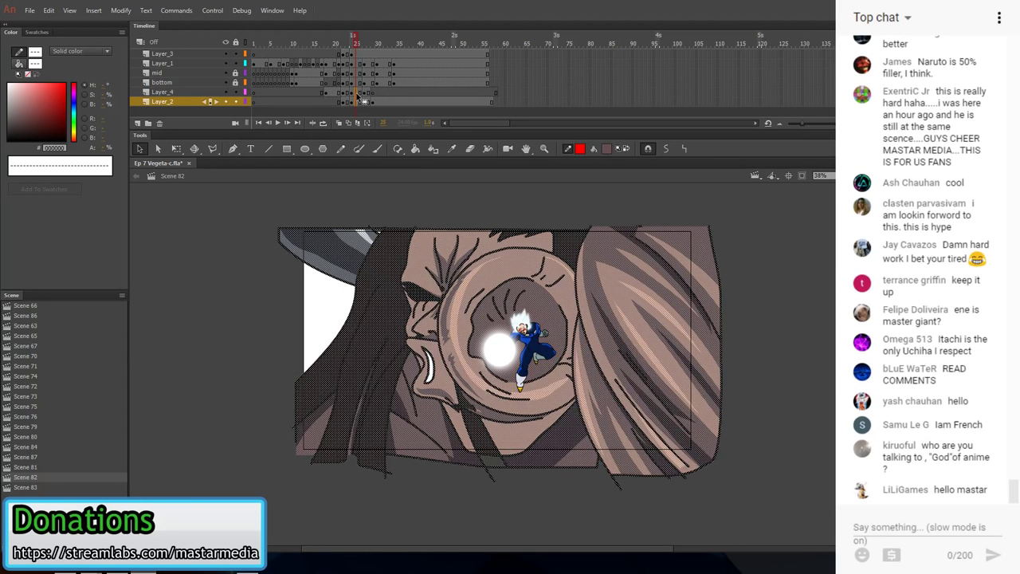
- Make frame 25 a blank keyframe on Layer_4 and Layer_2
{"action": "left_click", "coordinate": [360, 93]}
{"action": "left_click", "coordinate": [362, 102]}
{"action": "left_click", "coordinate": [354, 93]}
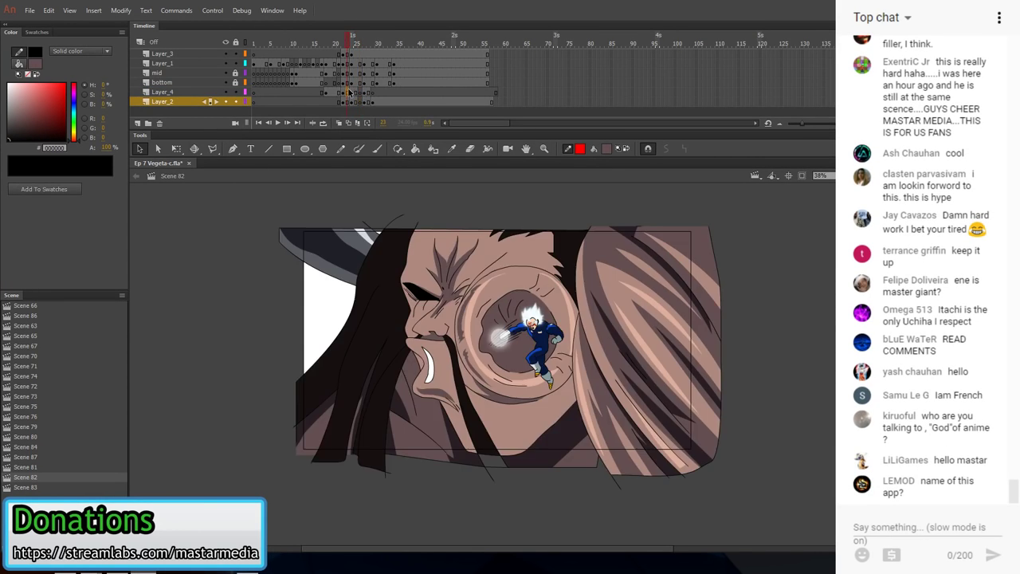
{"action": "left_click_drag", "start_coordinate": [357, 94], "coordinate": [357, 102]}
{"action": "right_click", "coordinate": [357, 102]}
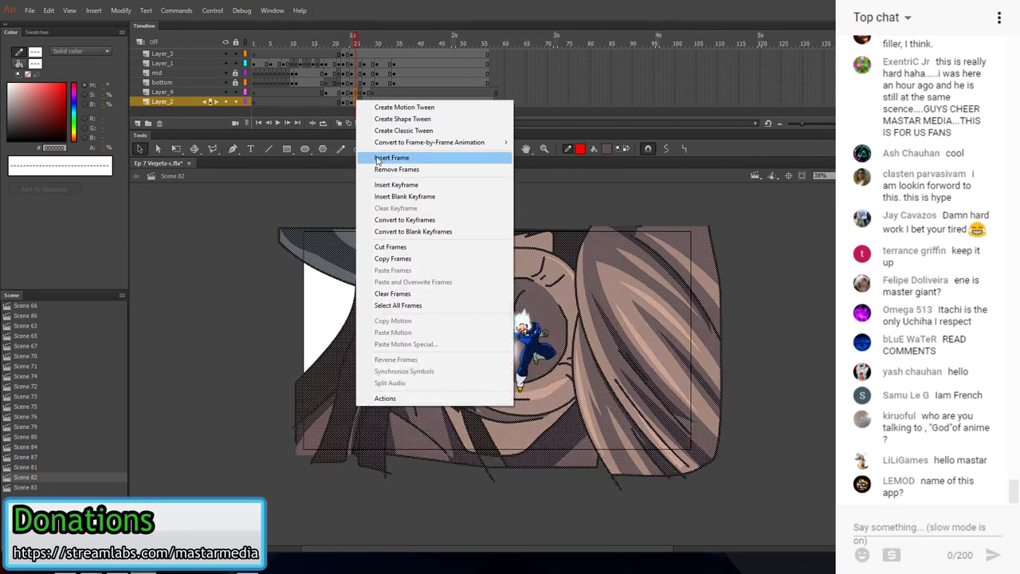
{"action": "left_click", "coordinate": [378, 168]}
- Copy the giant's face and arm artwork from frame 24 in place onto frame 25 of Layer_2 and Layer_4
{"action": "left_click", "coordinate": [351, 102]}
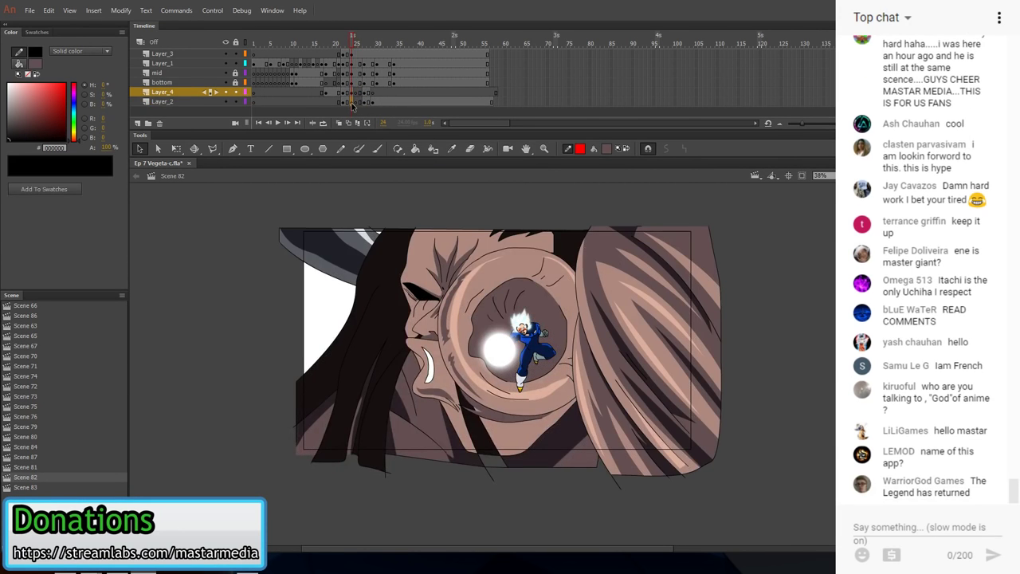
{"action": "right_click", "coordinate": [188, 237]}
{"action": "left_click", "coordinate": [239, 278]}
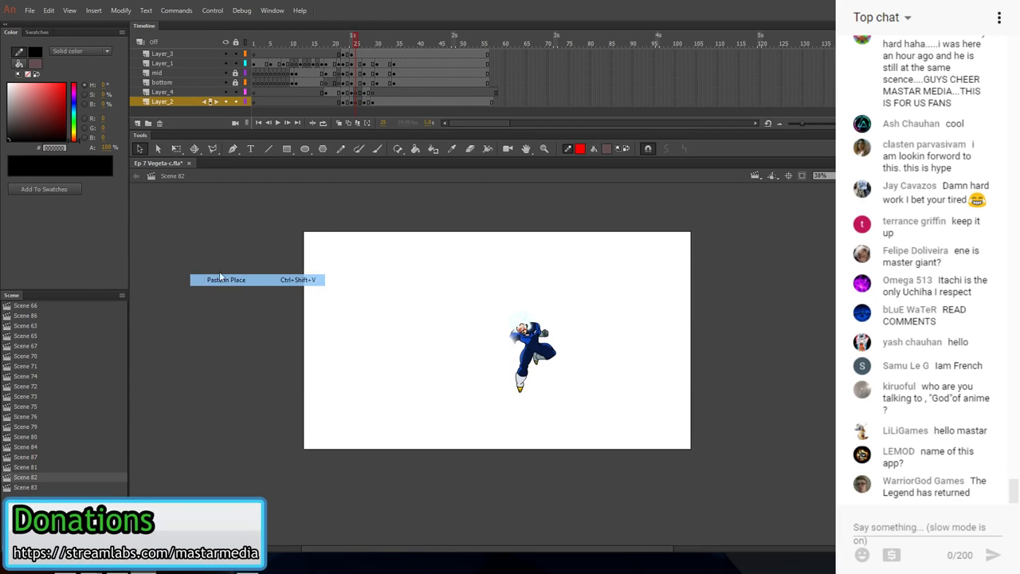
{"action": "left_click", "coordinate": [350, 92]}
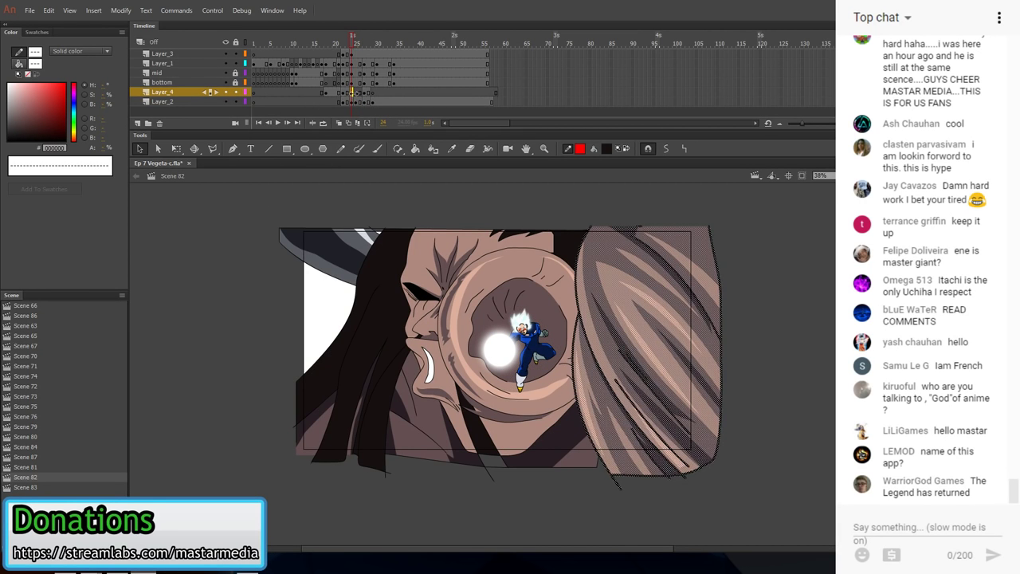
{"action": "right_click", "coordinate": [228, 221]}
{"action": "left_click", "coordinate": [239, 263]}
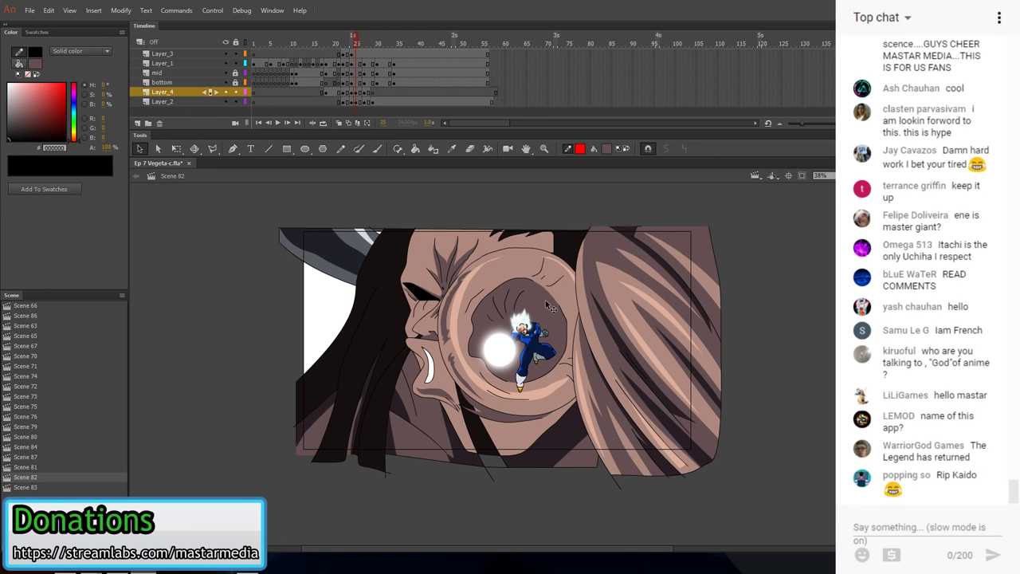
- Insert a frame at frame 28 on both Layer_4 and Layer_2
{"action": "key", "text": "y"}
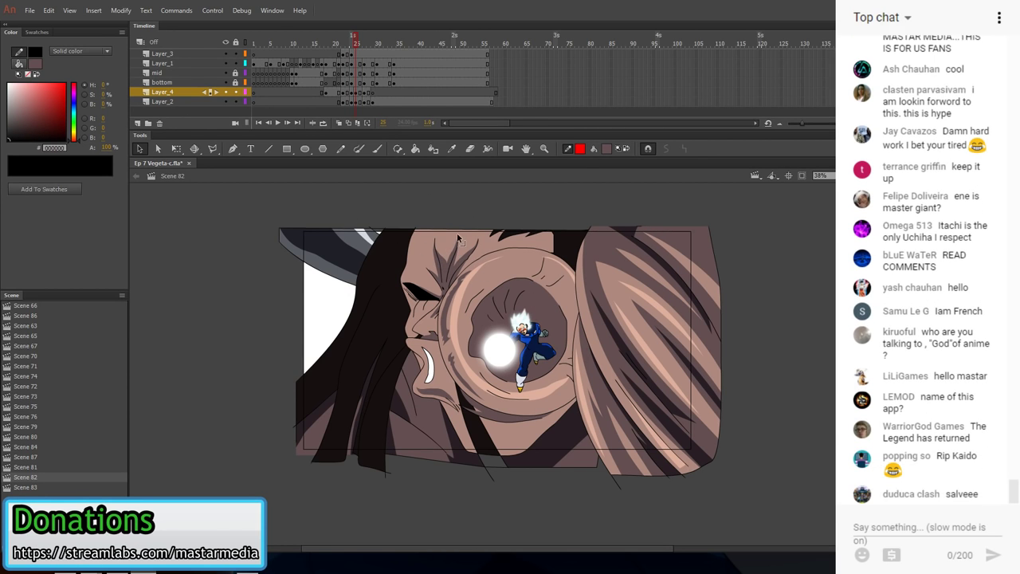
{"action": "left_click", "coordinate": [357, 92]}
{"action": "left_click", "coordinate": [367, 93]}
{"action": "left_click", "coordinate": [369, 102], "text": "shift"}
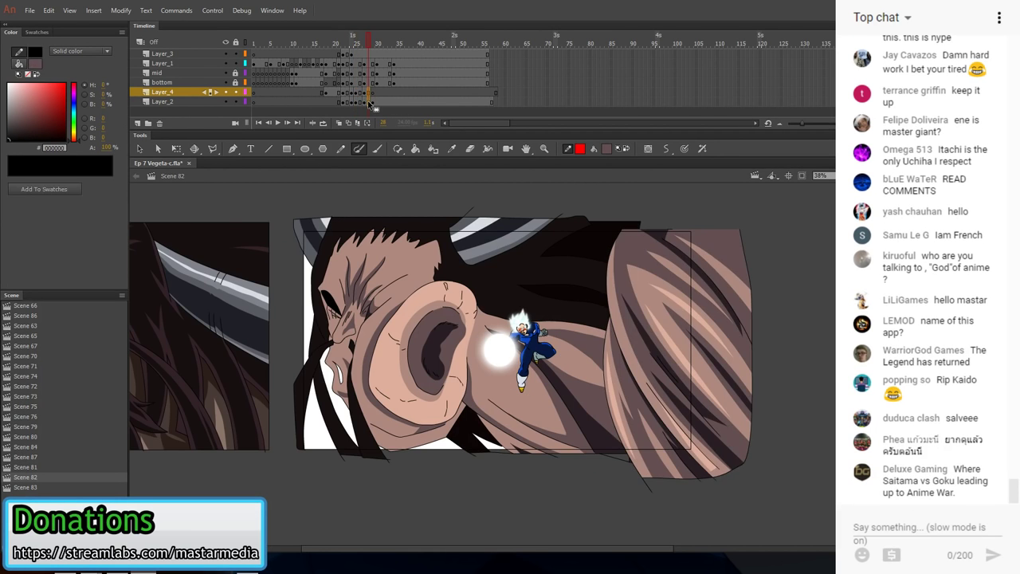
{"action": "key", "text": "F5"}
- Delete the stray horn and hair artwork outside the stage at frame 28
{"action": "key", "text": "v"}
{"action": "left_click", "coordinate": [271, 200]}
{"action": "left_click", "coordinate": [211, 228]}
{"action": "key", "text": "Delete"}
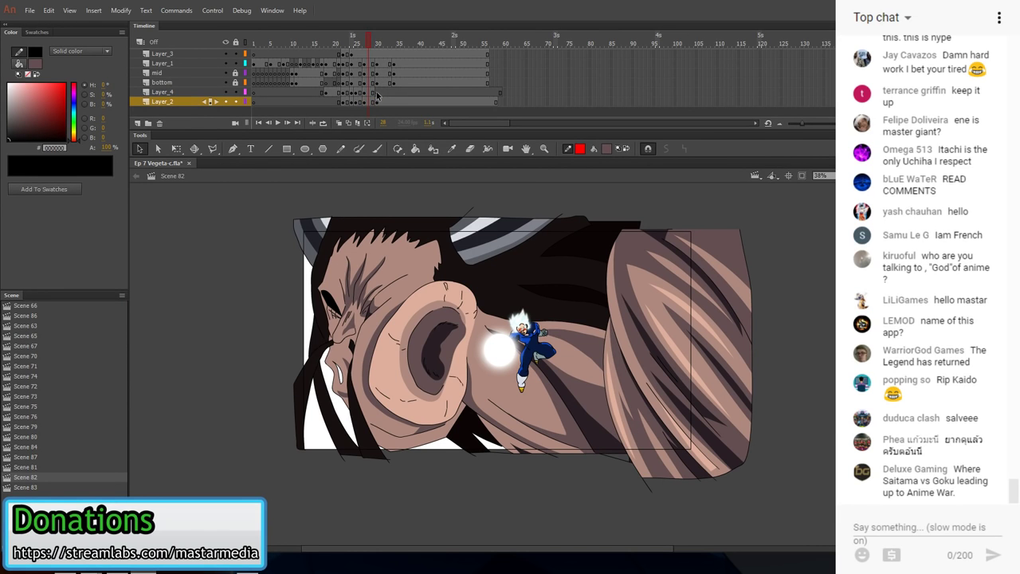
- Remove the surplus end frames of Layer_4 and Layer_2 so they end level with the other layers
{"action": "mouse_move", "coordinate": [491, 83]}
{"action": "left_mouse_down"}
{"action": "mouse_move", "coordinate": [510, 97]}
{"action": "mouse_move", "coordinate": [503, 93]}
{"action": "left_mouse_up"}
{"action": "right_click", "coordinate": [502, 92]}
{"action": "left_click", "coordinate": [530, 159]}
{"action": "key", "text": "Return"}
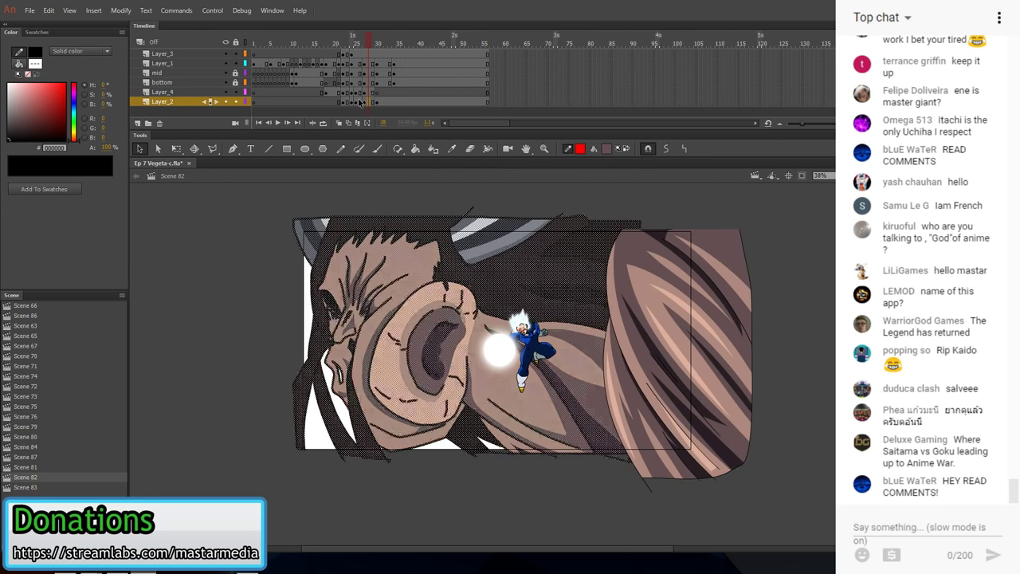
- Copy the camera frames from the top layer of Scene 70 and return to Scene 82
{"action": "left_click", "coordinate": [24, 366]}
{"action": "left_click", "coordinate": [25, 355]}
{"action": "left_click", "coordinate": [322, 54]}
{"action": "left_click", "coordinate": [327, 55]}
{"action": "left_click", "coordinate": [529, 57], "text": "shift"}
{"action": "right_click", "coordinate": [476, 56]}
{"action": "left_click", "coordinate": [511, 221]}
{"action": "left_click", "coordinate": [30, 477]}
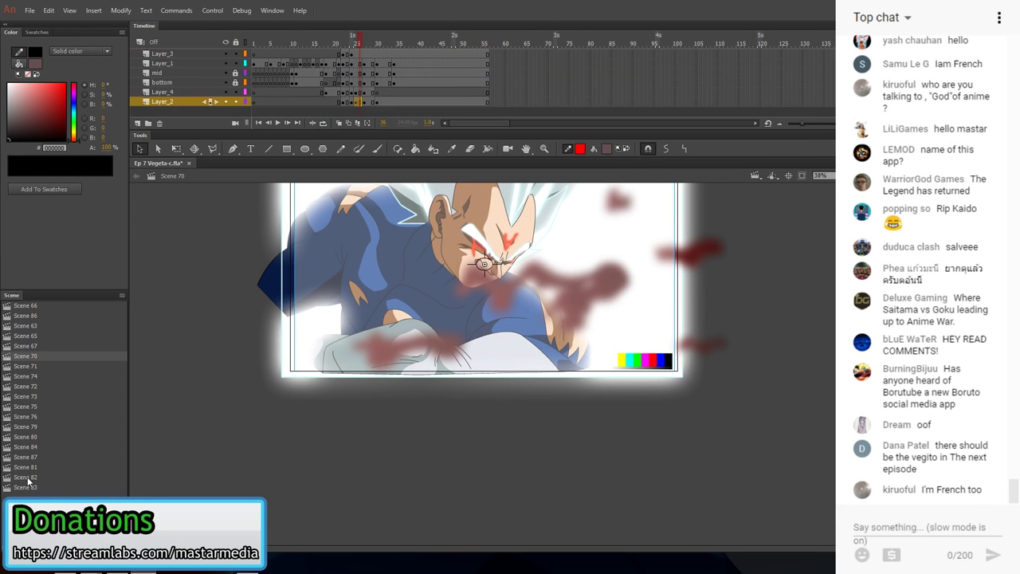
- Add a new layer above Layer_3 in Scene 82
{"action": "left_click", "coordinate": [341, 54]}
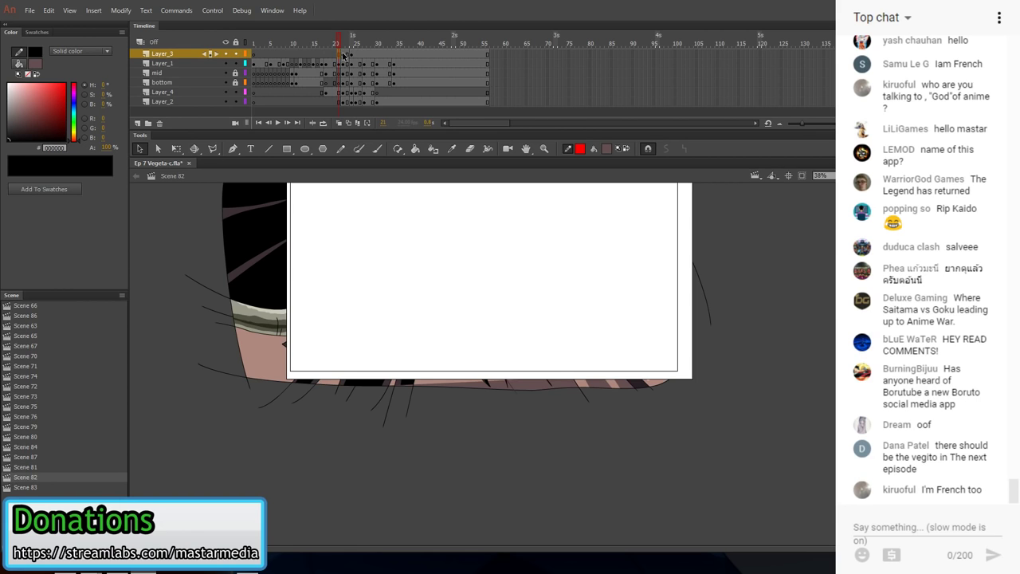
{"action": "left_click", "coordinate": [332, 53]}
{"action": "left_click", "coordinate": [346, 54]}
{"action": "left_click", "coordinate": [339, 54]}
{"action": "left_click", "coordinate": [145, 121]}
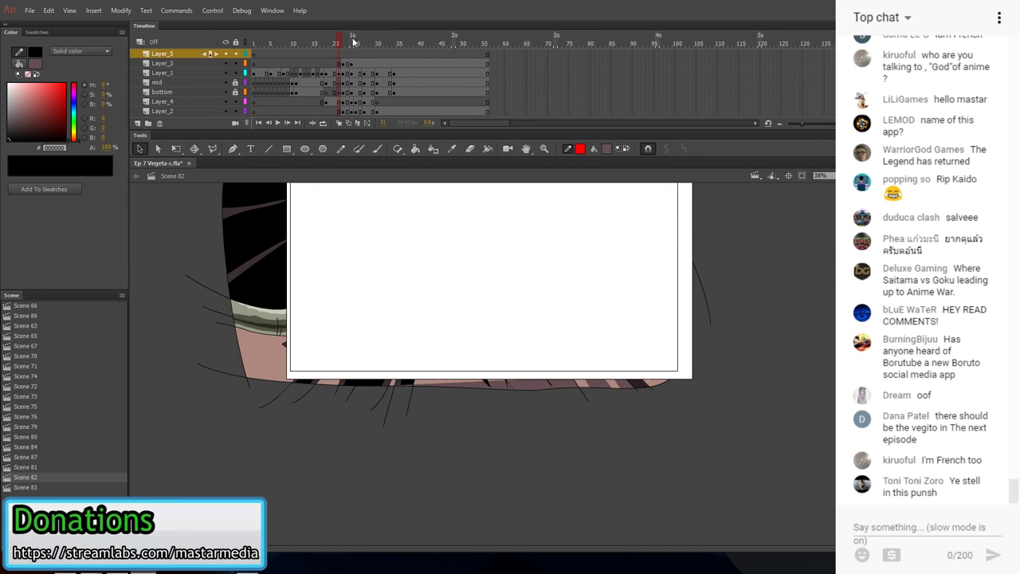
- Insert a blank keyframe at frame 22 on Layer_5 and paste the copied camera frames from frame 23 onward
{"action": "left_click", "coordinate": [335, 56]}
{"action": "left_click", "coordinate": [340, 55]}
{"action": "left_click", "coordinate": [343, 55]}
{"action": "key", "text": "F7"}
{"action": "left_click", "coordinate": [347, 55]}
{"action": "right_click", "coordinate": [347, 56]}
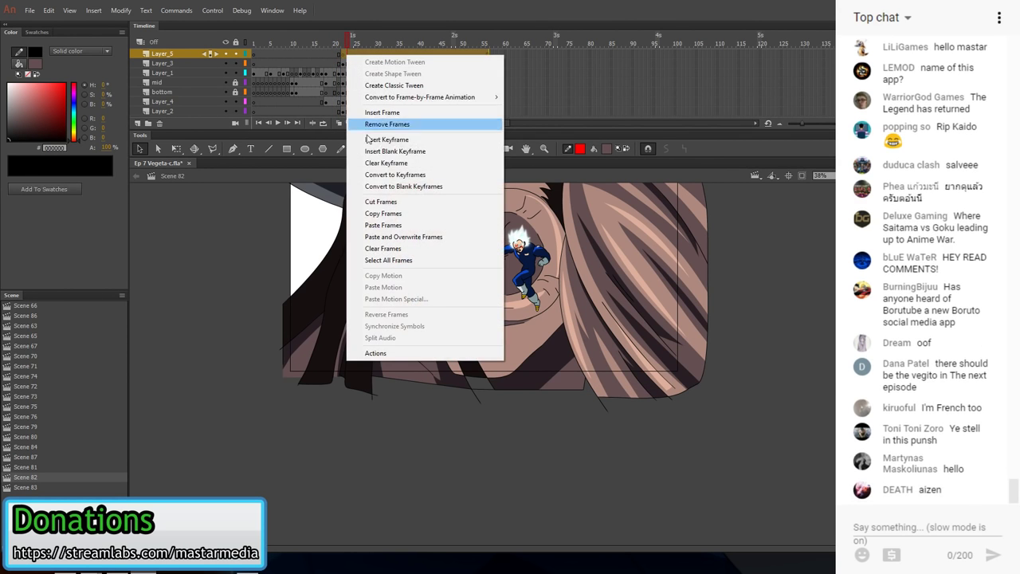
{"action": "left_click", "coordinate": [379, 224]}
- Extend Layer_3, Layer_1, mid, bottom and Layer_2 to frame 70, where the pasted camera frames end
{"action": "left_click", "coordinate": [507, 72]}
{"action": "left_click", "coordinate": [547, 63]}
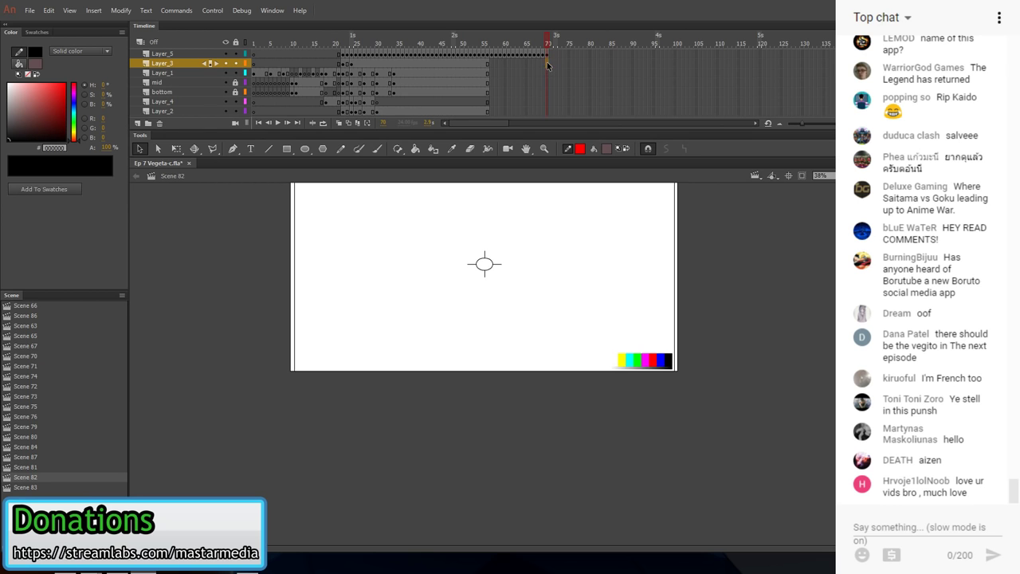
{"action": "key", "text": "F5"}
{"action": "left_click", "coordinate": [548, 72]}
{"action": "key", "text": "F5"}
{"action": "left_click", "coordinate": [548, 82]}
{"action": "key", "text": "F5"}
{"action": "left_click", "coordinate": [548, 92]}
{"action": "key", "text": "F5"}
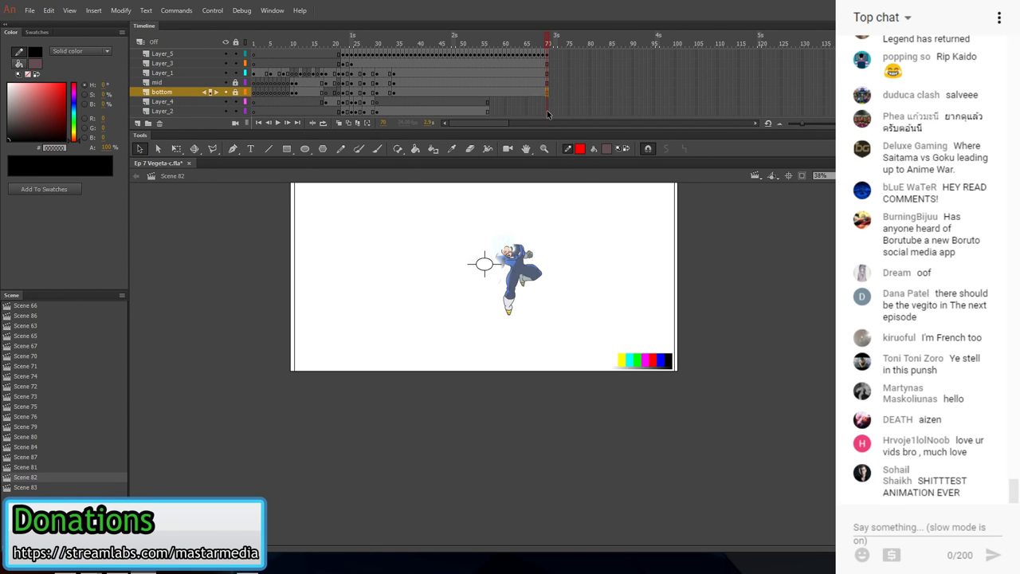
{"action": "left_click", "coordinate": [547, 111]}
{"action": "key", "text": "F5"}
- Examine the giant's artwork on Layer_4 and Layer_2 at frame 26 under the camera frame
{"action": "left_click", "coordinate": [577, 83]}
{"action": "left_click", "coordinate": [361, 103]}
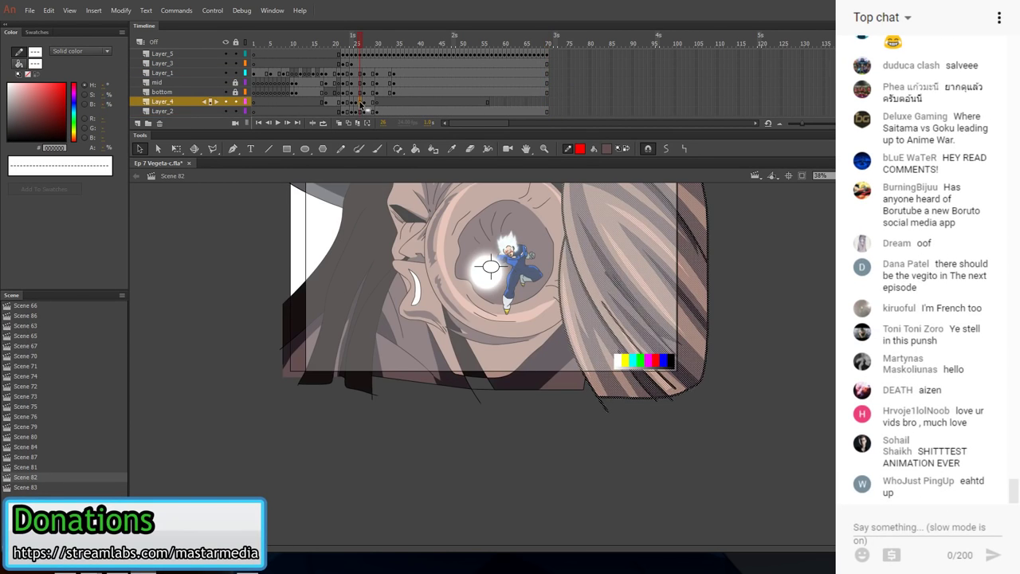
{"action": "left_click", "coordinate": [192, 222]}
{"action": "left_click", "coordinate": [360, 111]}
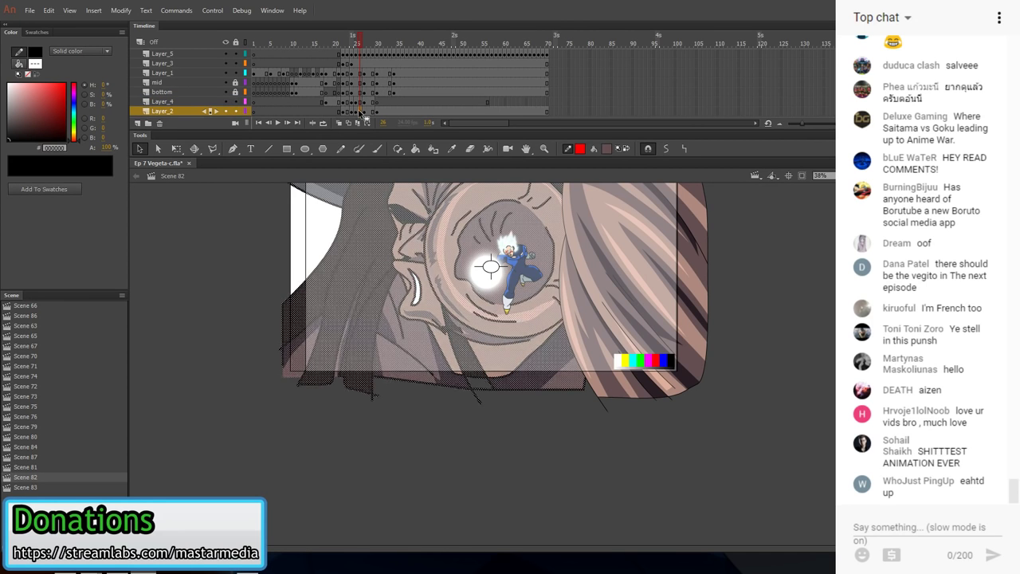
{"action": "left_click", "coordinate": [219, 248]}
{"action": "scroll", "coordinate": [242, 268], "scroll_direction": "up", "scroll_amount": 3}
{"action": "key", "text": "y"}
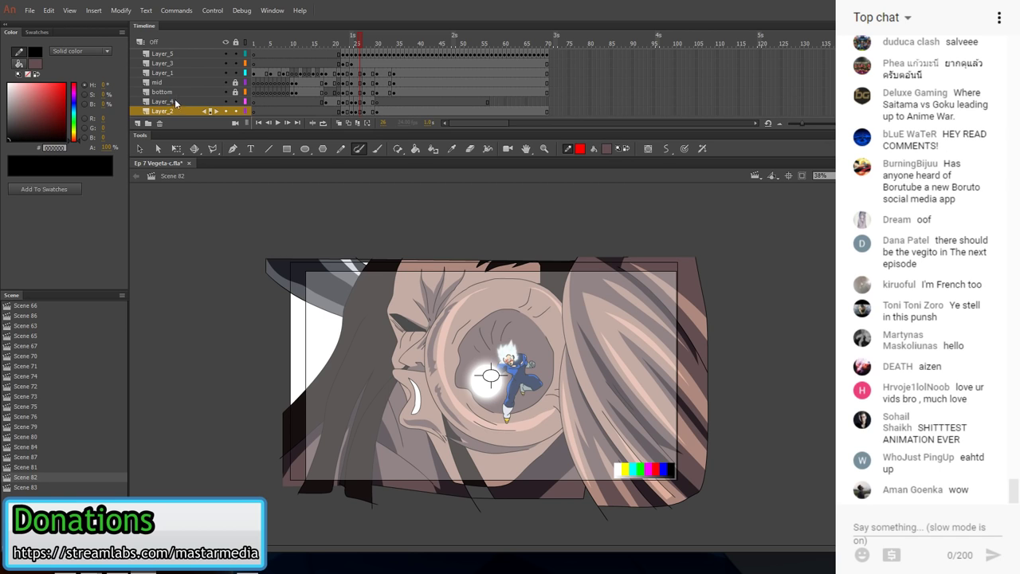
{"action": "key", "text": "v"}
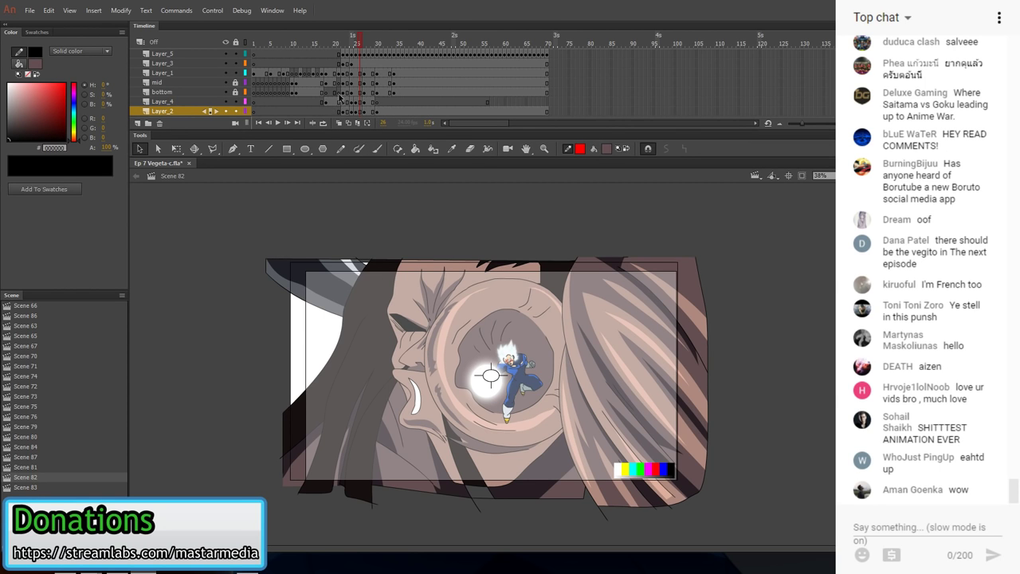
- Hide Layer_5 and briefly toggle the visibility of Layer_4 to check which artwork it holds
{"action": "left_click", "coordinate": [225, 54]}
{"action": "left_click", "coordinate": [517, 381]}
{"action": "left_click", "coordinate": [415, 149]}
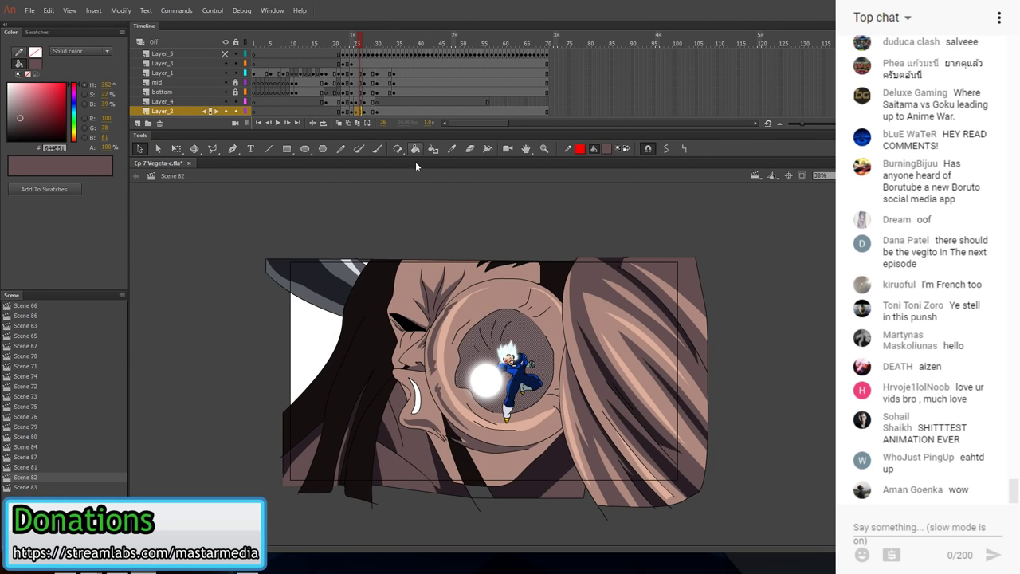
{"action": "left_click", "coordinate": [225, 101]}
{"action": "left_click", "coordinate": [224, 102]}
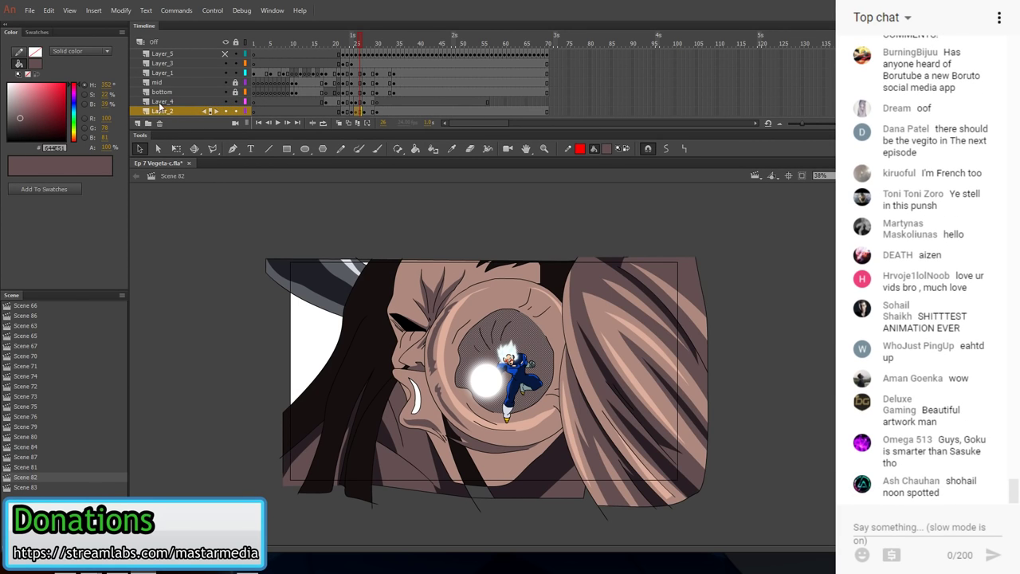
- Add a new layer above Layer_4 and insert blank keyframes on it at frames 25 and 27
{"action": "left_click", "coordinate": [162, 103]}
{"action": "left_click", "coordinate": [138, 124]}
{"action": "left_click", "coordinate": [356, 103]}
{"action": "key", "text": "F7"}
{"action": "left_click", "coordinate": [364, 102]}
{"action": "key", "text": "F7"}
{"action": "left_click", "coordinate": [356, 103]}
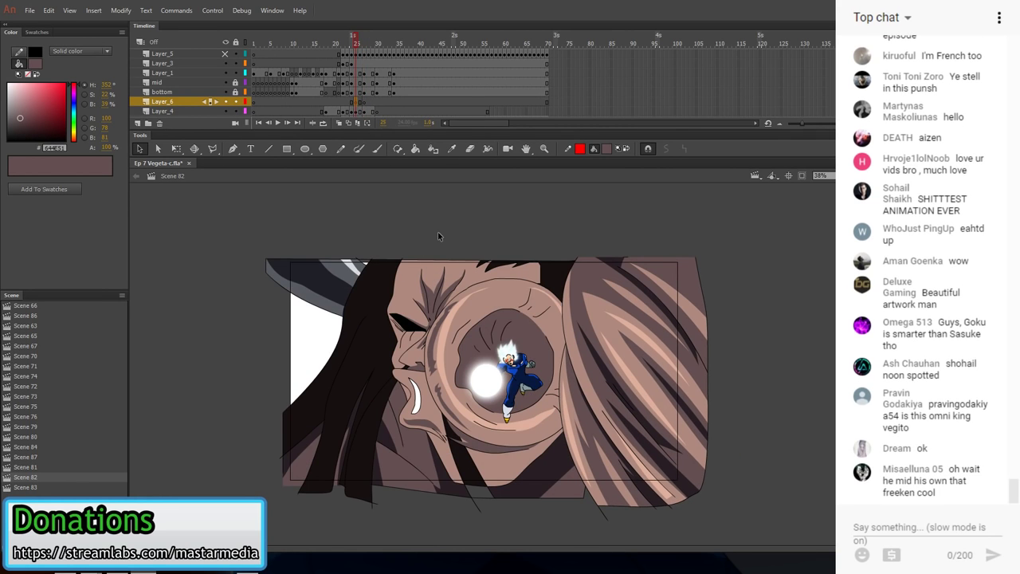
- Brush a closed red outline of a large spiky energy burst around the glowing ball on the new layer's frame 25
{"action": "key", "text": "b"}
{"action": "mouse_move", "coordinate": [541, 240]}
{"action": "left_mouse_down"}
{"action": "mouse_move", "coordinate": [530, 275]}
{"action": "mouse_move", "coordinate": [526, 239]}
{"action": "mouse_move", "coordinate": [532, 297]}
{"action": "mouse_move", "coordinate": [491, 228]}
{"action": "mouse_move", "coordinate": [394, 206]}
{"action": "left_mouse_up"}
{"action": "key", "text": "ctrl+z"}
{"action": "left_click", "coordinate": [582, 152]}
{"action": "left_click", "coordinate": [587, 232]}
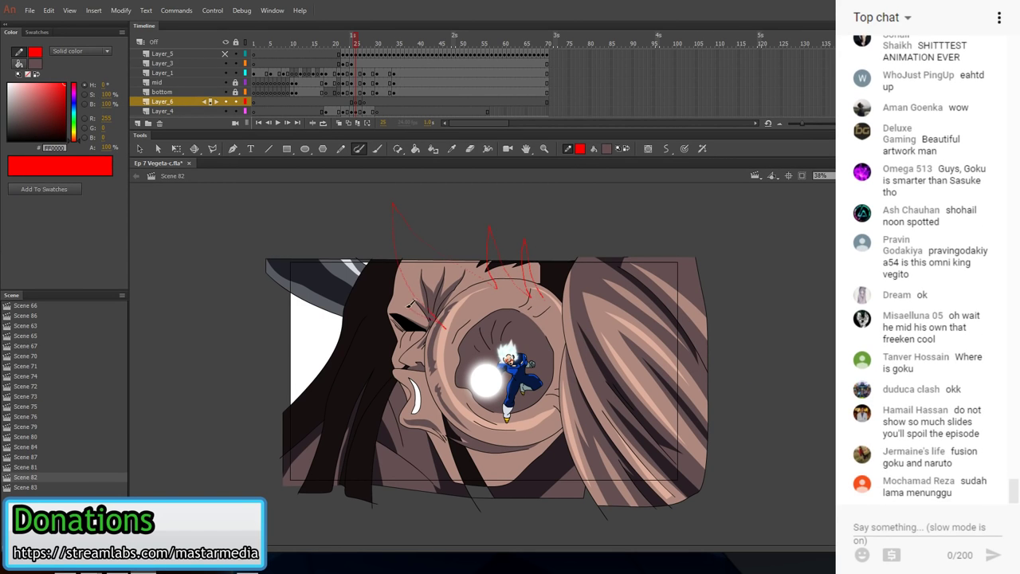
{"action": "mouse_move", "coordinate": [379, 299]}
{"action": "left_mouse_down"}
{"action": "mouse_move", "coordinate": [315, 257]}
{"action": "mouse_move", "coordinate": [395, 361]}
{"action": "mouse_move", "coordinate": [373, 365]}
{"action": "mouse_move", "coordinate": [267, 310]}
{"action": "mouse_move", "coordinate": [314, 365]}
{"action": "mouse_move", "coordinate": [412, 411]}
{"action": "left_mouse_up"}
{"action": "mouse_move", "coordinate": [257, 413]}
{"action": "left_mouse_down"}
{"action": "mouse_move", "coordinate": [371, 459]}
{"action": "mouse_move", "coordinate": [290, 486]}
{"action": "mouse_move", "coordinate": [361, 494]}
{"action": "mouse_move", "coordinate": [416, 459]}
{"action": "left_mouse_up"}
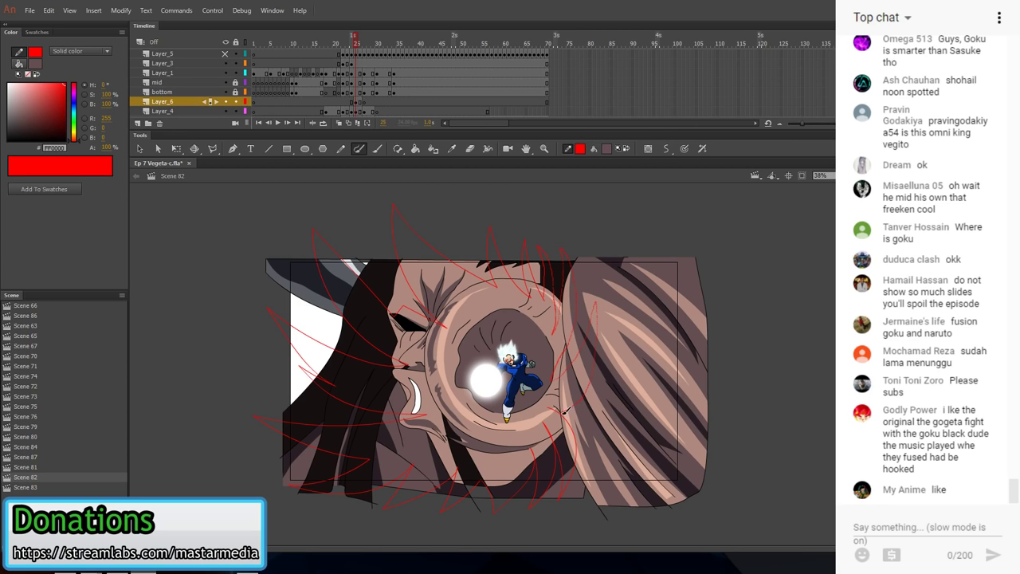
- Fill the spiky burst with white and delete its red outline
{"action": "key", "text": "k"}
{"action": "left_click", "coordinate": [316, 354]}
{"action": "key", "text": "v"}
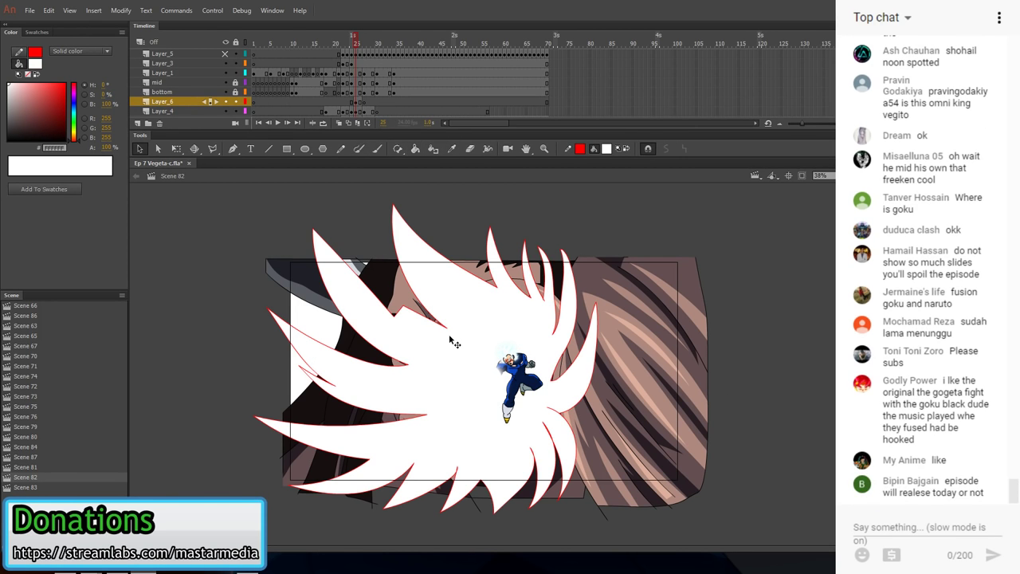
{"action": "double_click", "coordinate": [324, 345]}
{"action": "key", "text": "Delete"}
- Convert the white burst shape to a Movie Clip symbol
{"action": "right_click", "coordinate": [387, 394]}
{"action": "left_click", "coordinate": [463, 371]}
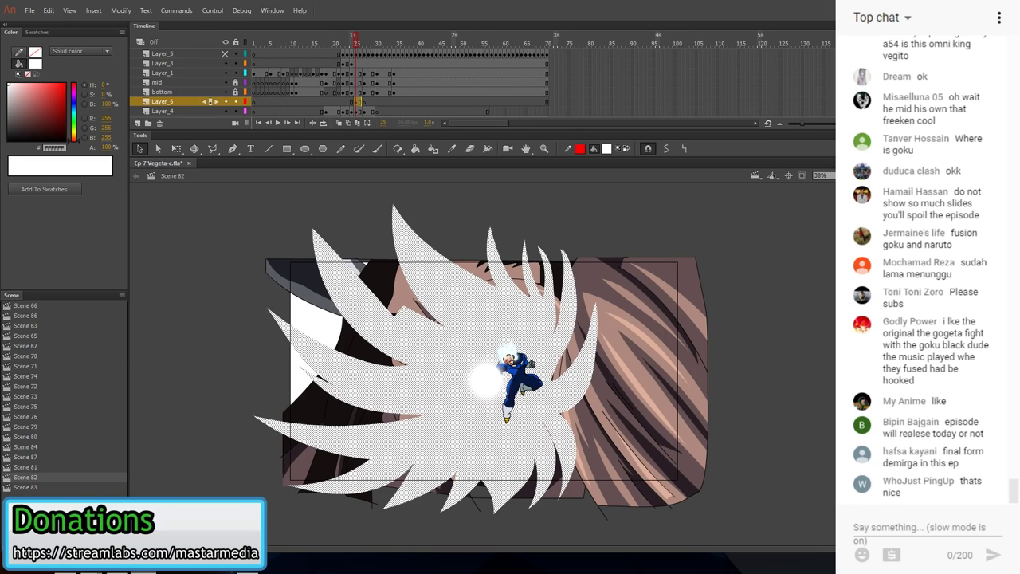
{"action": "key", "text": "F8"}
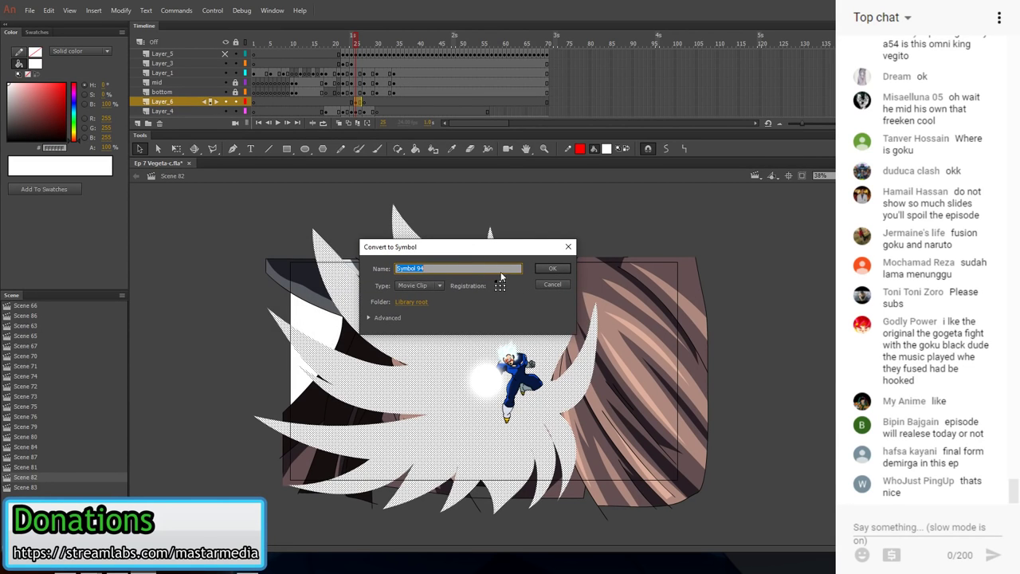
{"action": "key", "text": "Return"}
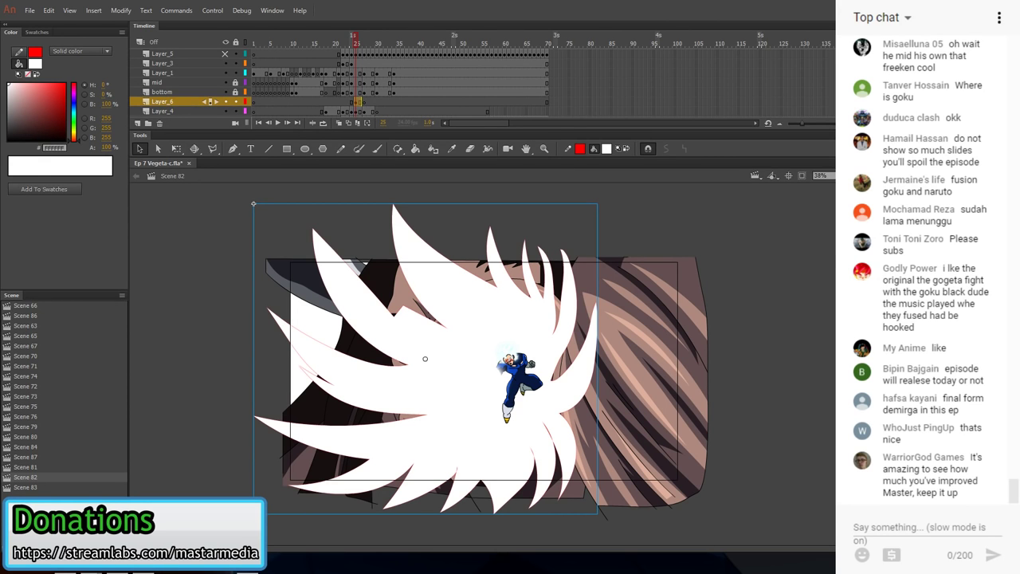
- Give the burst symbol a soft orange-red glow around its edges
{"action": "left_click", "coordinate": [909, 263]}
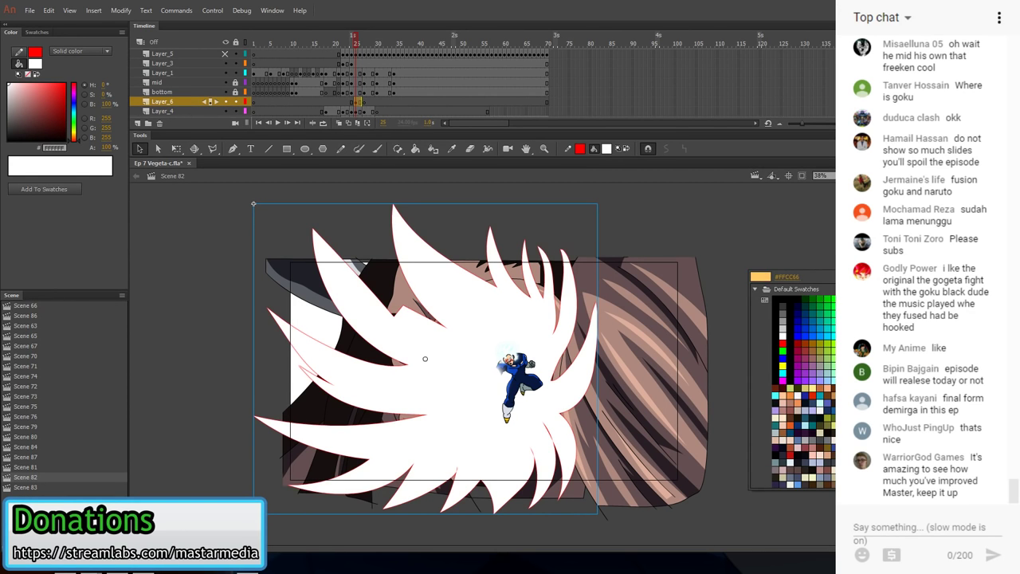
{"action": "left_click", "coordinate": [884, 344]}
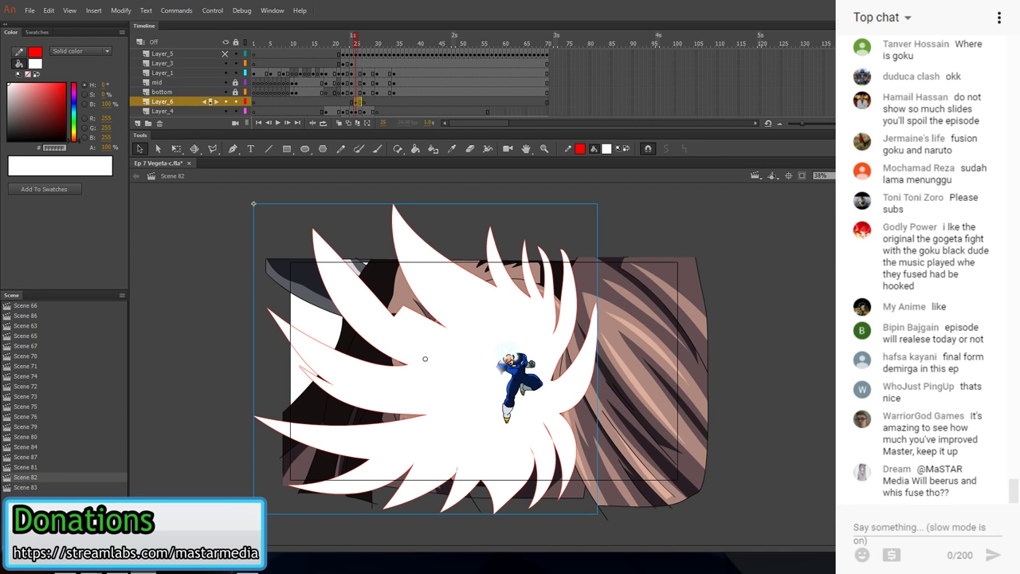
{"action": "key", "text": "Return"}
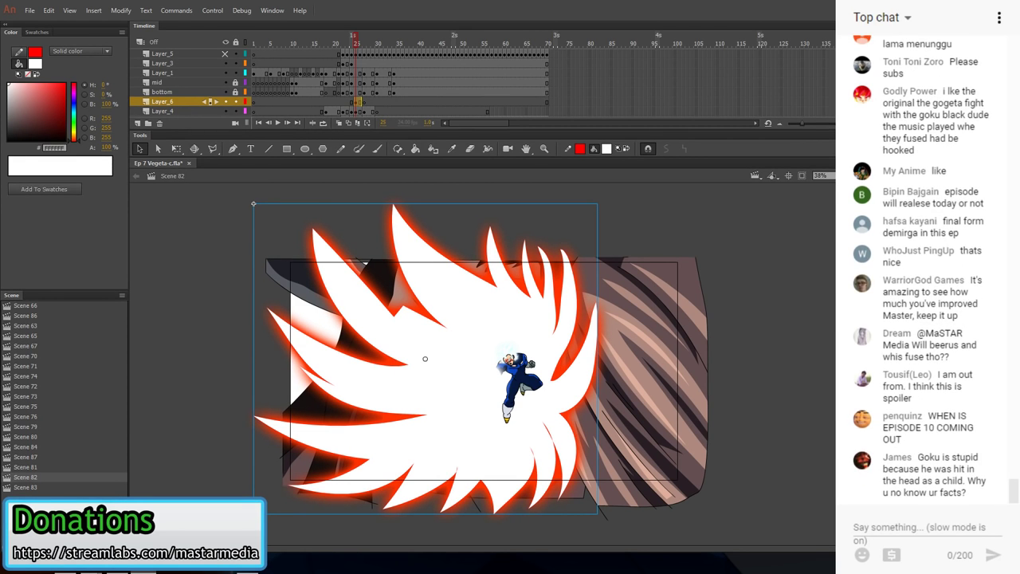
{"action": "left_click", "coordinate": [911, 271]}
{"action": "left_click", "coordinate": [884, 345]}
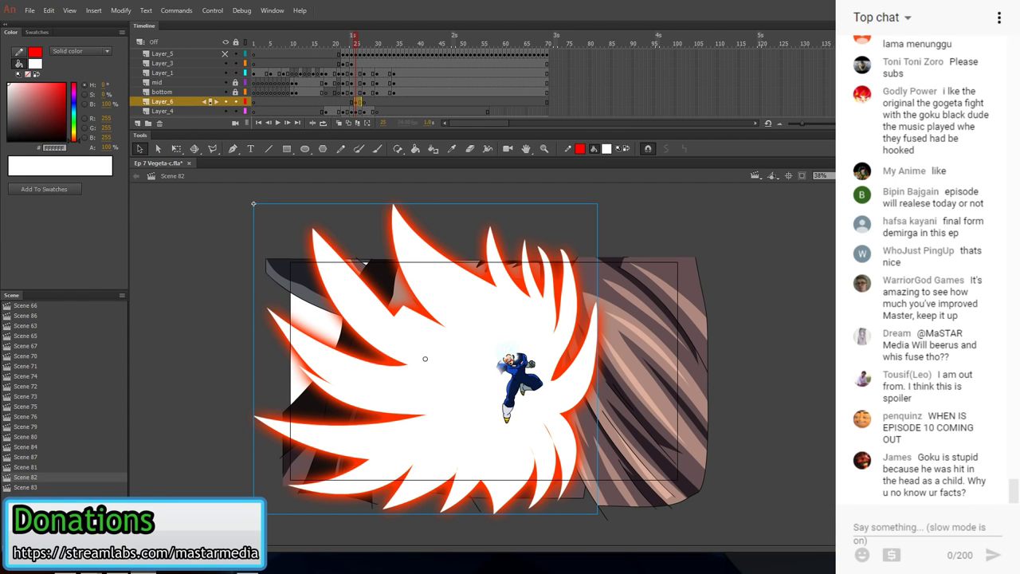
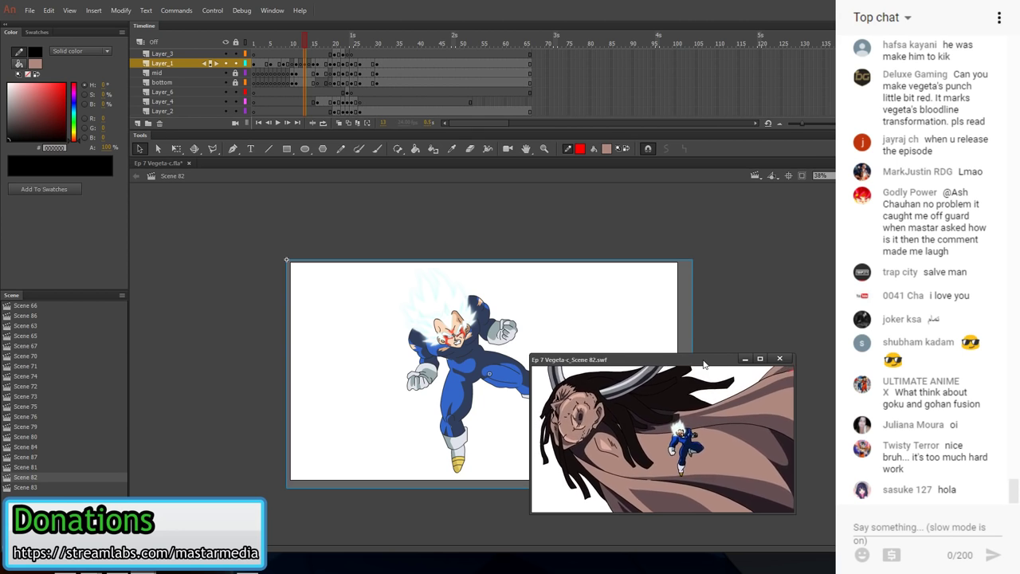
- Close the old preview, test Scene 82 again to review its animation, and close the new preview
{"action": "left_click", "coordinate": [779, 357]}
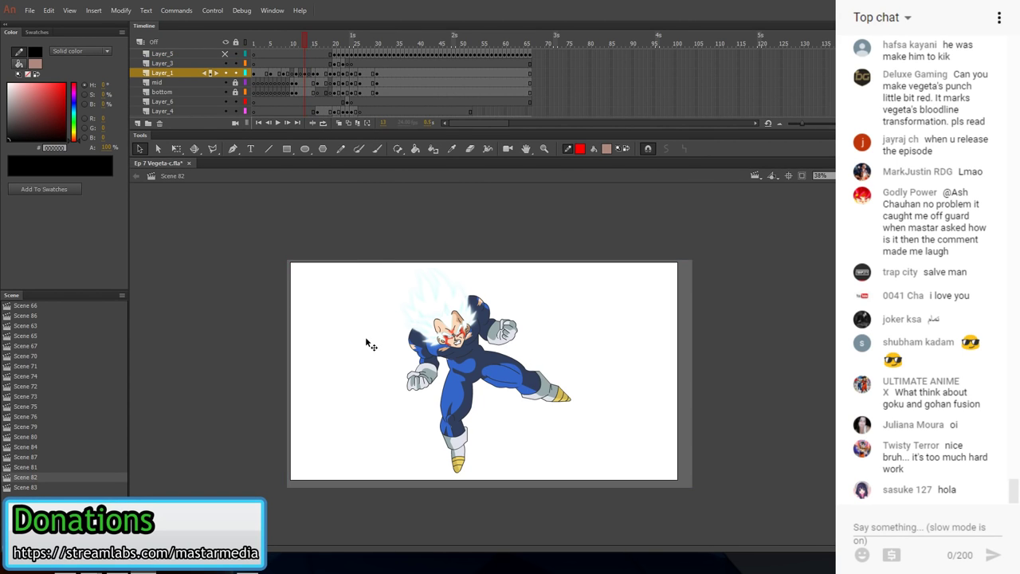
{"action": "left_click", "coordinate": [212, 11]}
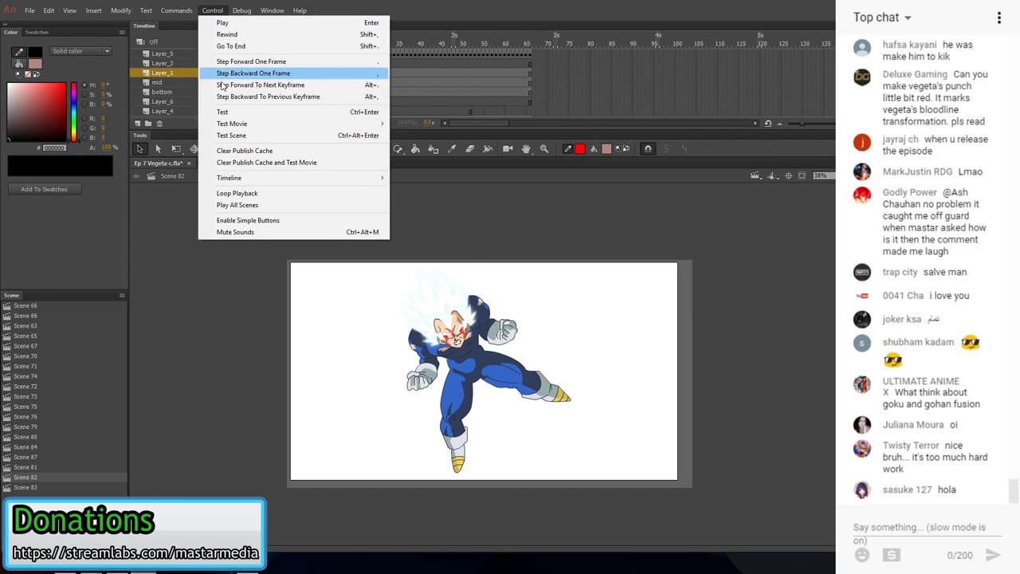
{"action": "left_click", "coordinate": [227, 134]}
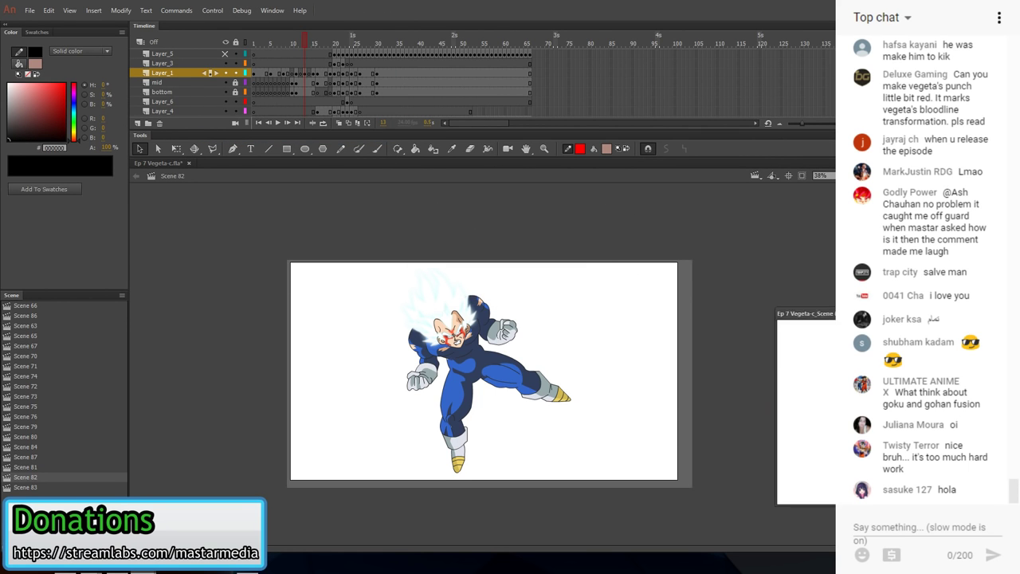
{"action": "left_click_drag", "start_coordinate": [234, 217], "coordinate": [491, 245]}
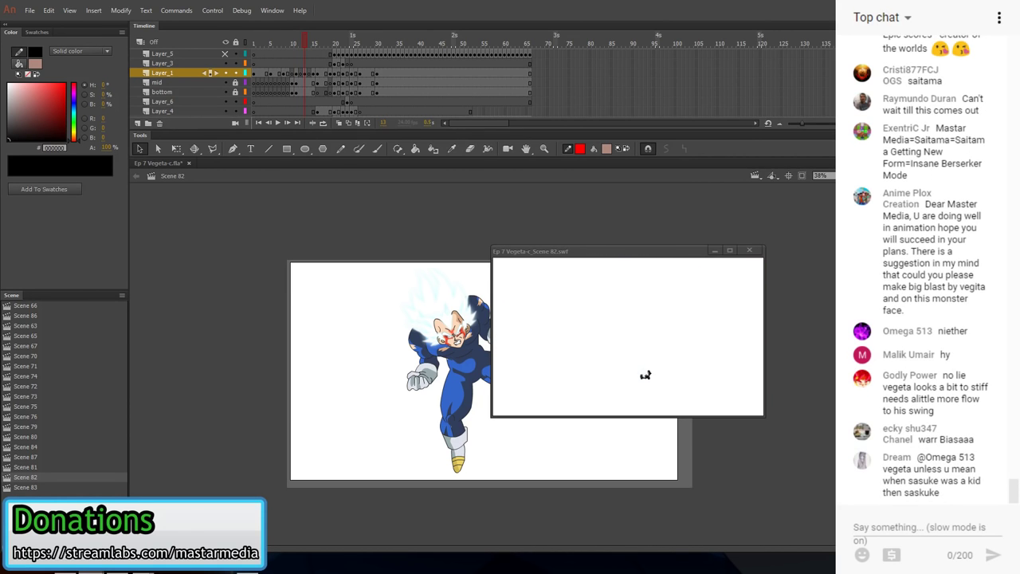
{"action": "left_click", "coordinate": [749, 251]}
- Delete the stray red mark near the upper edge of the giant's cloak at frame 29
{"action": "left_click", "coordinate": [372, 90]}
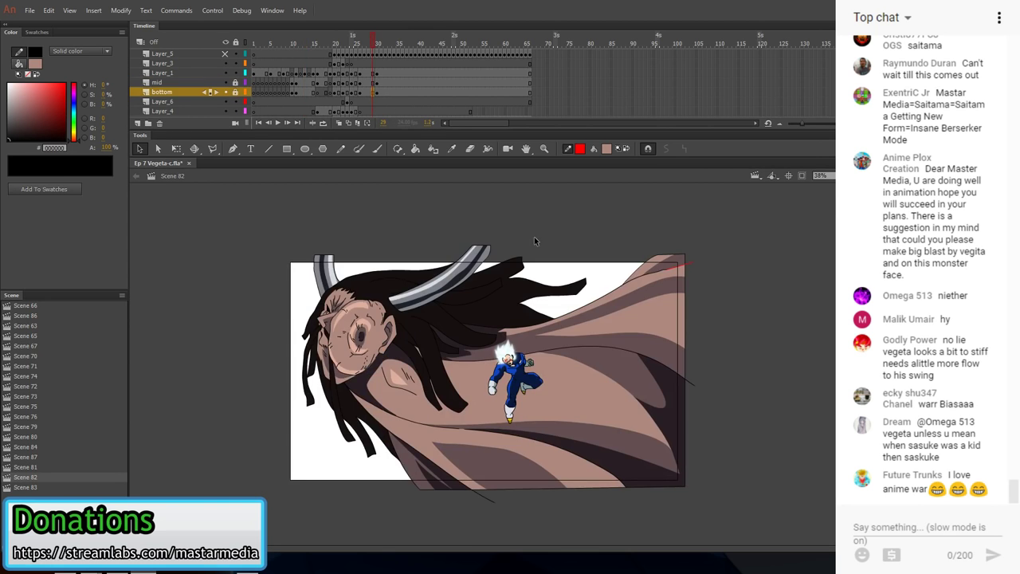
{"action": "left_click", "coordinate": [683, 267]}
{"action": "left_click", "coordinate": [734, 276]}
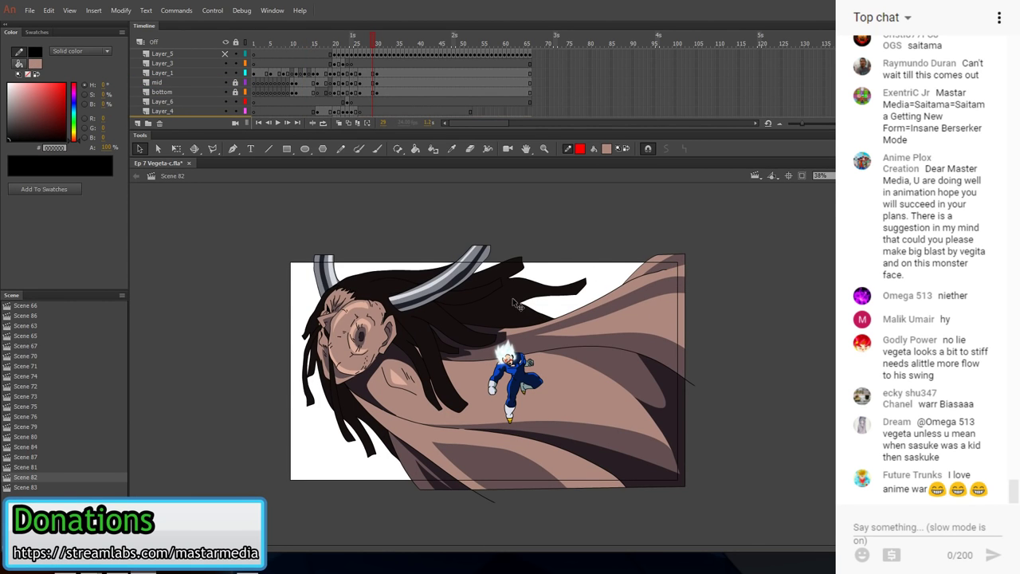
- Insert a keyframe for the giant's artwork on Layer_2 at frame 29
{"action": "scroll", "coordinate": [366, 102], "scroll_direction": "down", "scroll_amount": 1}
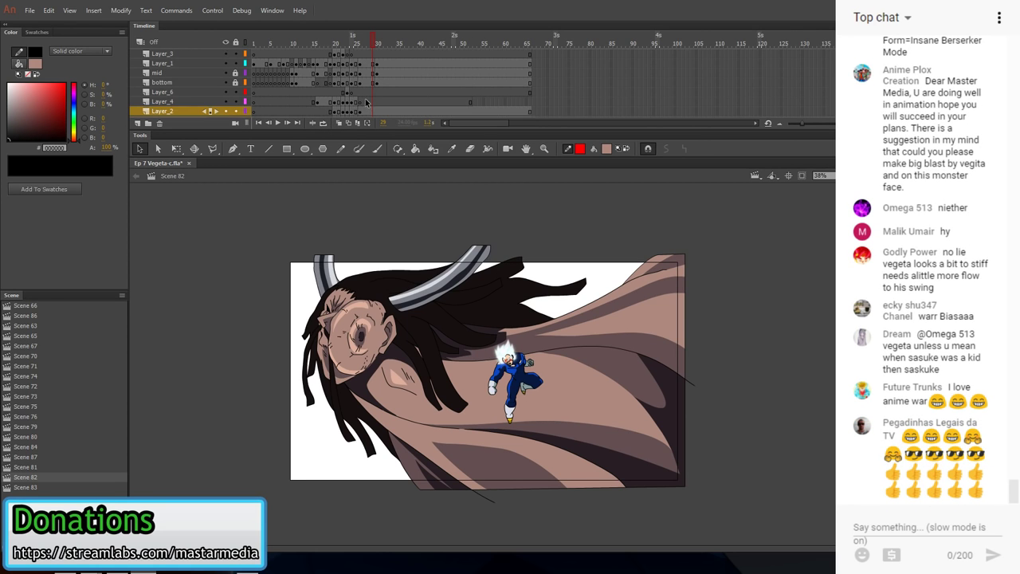
{"action": "left_click", "coordinate": [372, 111]}
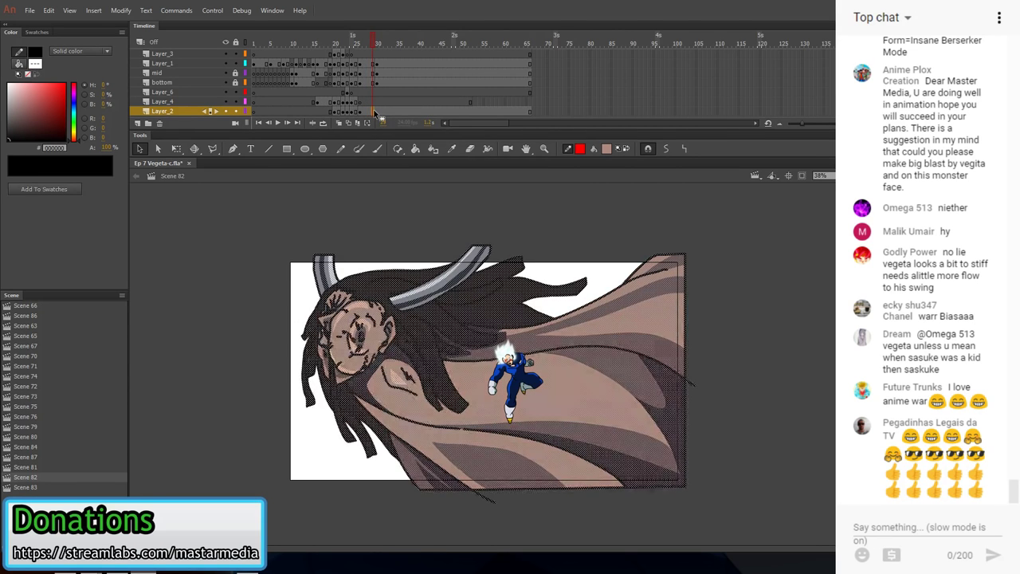
{"action": "key", "text": "Delete"}
{"action": "right_click", "coordinate": [310, 206]}
{"action": "left_click", "coordinate": [335, 242]}
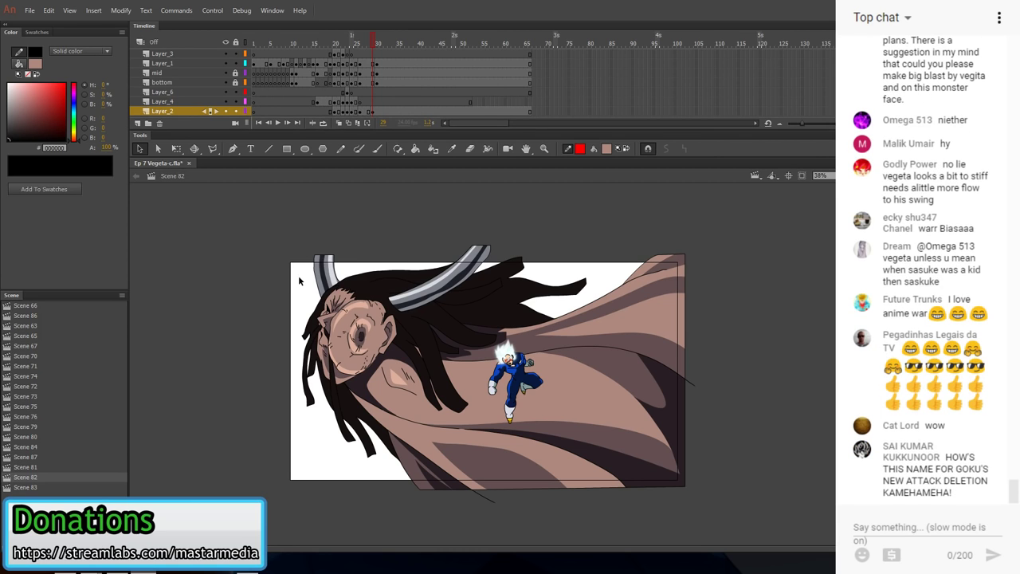
- Delete the giant's horns, upper hair, outer part of the face and the loose hair strands beside it
{"action": "left_click_drag", "start_coordinate": [234, 221], "coordinate": [591, 298]}
{"action": "key", "text": "Delete"}
{"action": "mouse_move", "coordinate": [230, 265]}
{"action": "left_mouse_down"}
{"action": "mouse_move", "coordinate": [339, 368]}
{"action": "mouse_move", "coordinate": [346, 446]}
{"action": "mouse_move", "coordinate": [374, 464]}
{"action": "left_mouse_up"}
{"action": "key", "text": "Delete"}
{"action": "key", "text": "Delete"}
{"action": "double_click", "coordinate": [374, 449]}
{"action": "key", "text": "Delete"}
{"action": "key", "text": "Delete"}
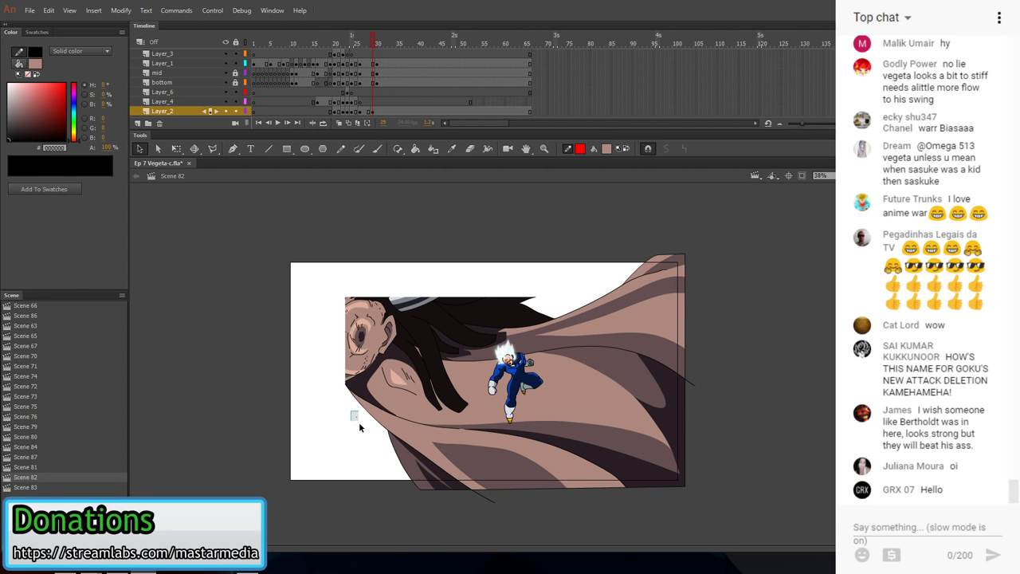
- Delete the giant's remaining face and the next strip of upper hair
{"action": "left_click", "coordinate": [356, 317]}
{"action": "key", "text": "Delete"}
{"action": "left_click_drag", "start_coordinate": [300, 270], "coordinate": [473, 318]}
{"action": "key", "text": "Delete"}
{"action": "left_click_drag", "start_coordinate": [419, 271], "coordinate": [529, 319]}
{"action": "key", "text": "Delete"}
- Delete the leftover hair tips above the cloak and the ear remnant
{"action": "left_click", "coordinate": [523, 303]}
{"action": "key", "text": "Delete"}
{"action": "left_click", "coordinate": [531, 308]}
{"action": "key", "text": "Delete"}
{"action": "left_click", "coordinate": [540, 313]}
{"action": "key", "text": "Delete"}
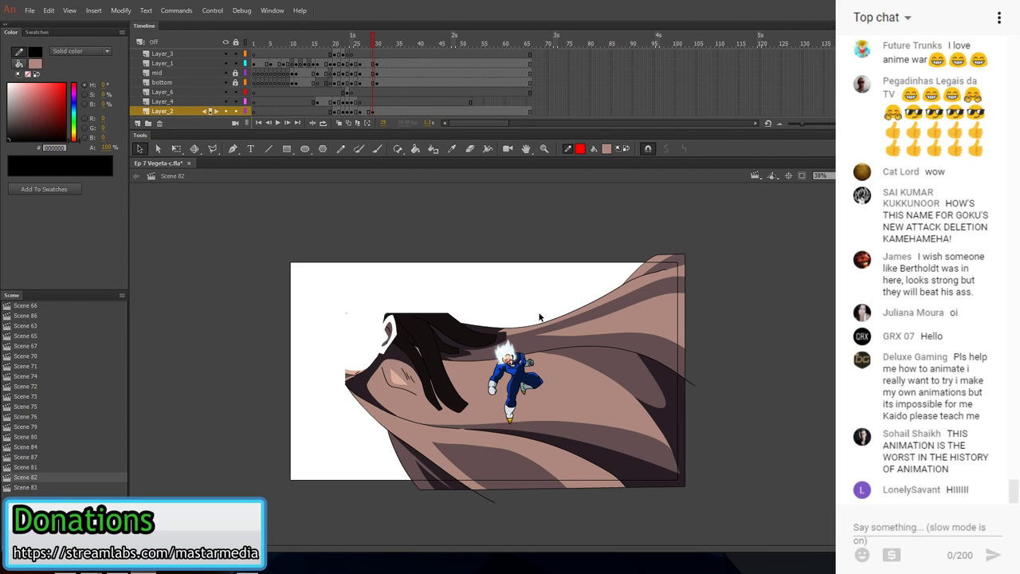
{"action": "mouse_move", "coordinate": [308, 290]}
{"action": "left_mouse_down"}
{"action": "mouse_move", "coordinate": [405, 323]}
{"action": "mouse_move", "coordinate": [390, 344]}
{"action": "left_mouse_up"}
{"action": "key", "text": "Delete"}
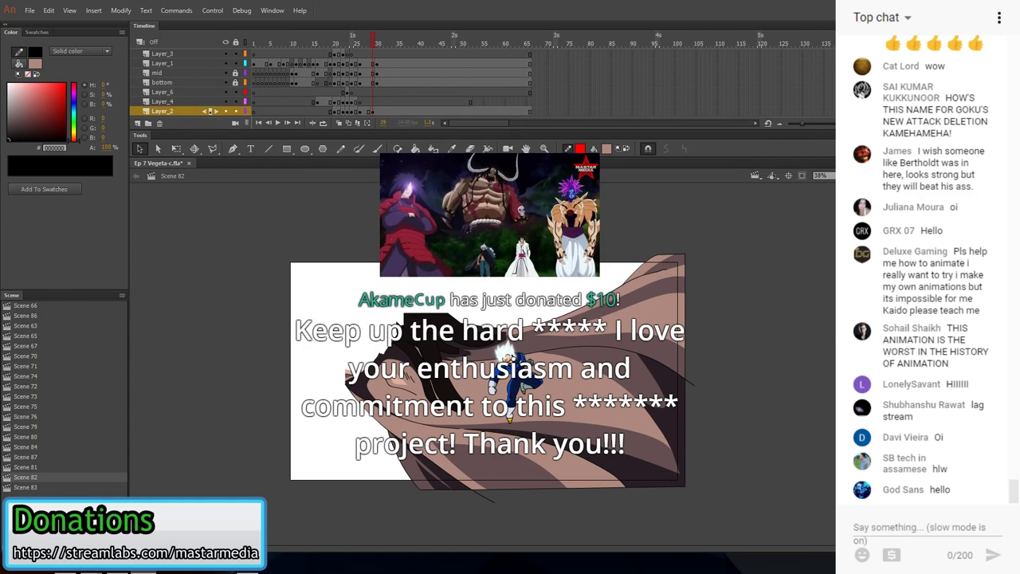
- Delete the dark hair strands over the giant's shoulder and the small skin scraps at the shoulder's edge
{"action": "left_click", "coordinate": [418, 315]}
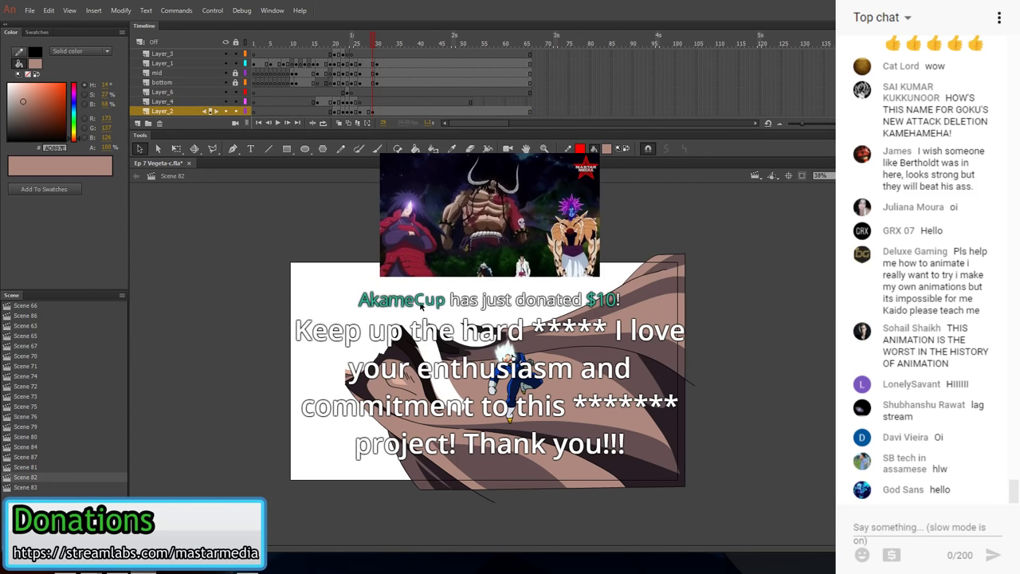
{"action": "left_click", "coordinate": [444, 353]}
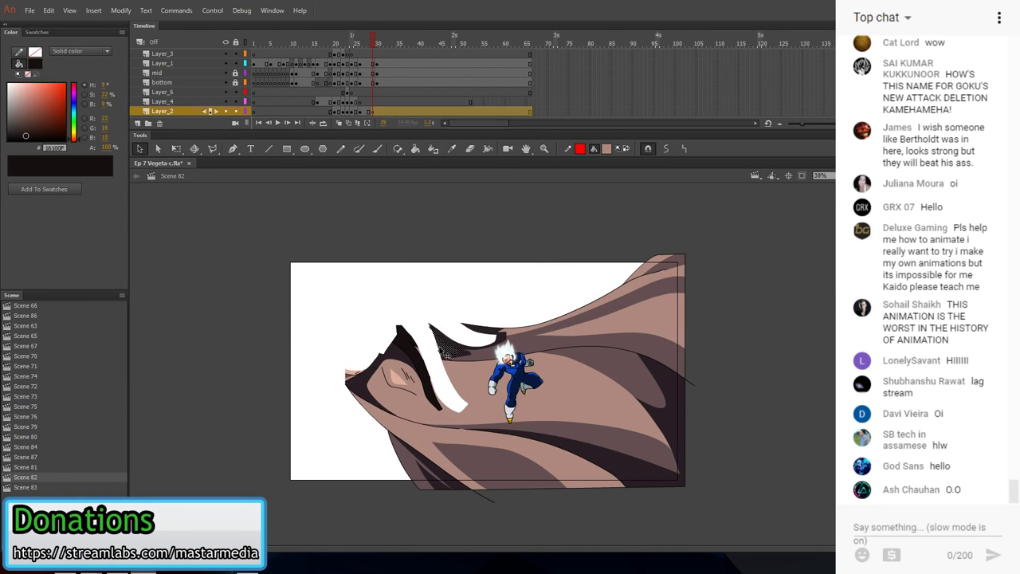
{"action": "key", "text": "Delete"}
{"action": "left_click", "coordinate": [412, 339]}
{"action": "key", "text": "Delete"}
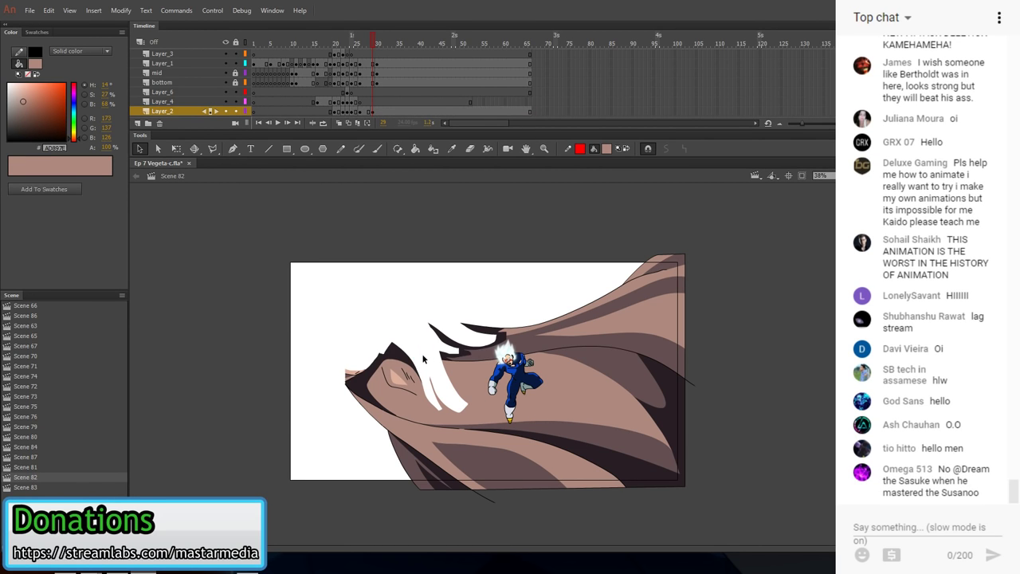
{"action": "left_click", "coordinate": [351, 372]}
{"action": "key", "text": "Delete"}
{"action": "left_click", "coordinate": [347, 379]}
{"action": "key", "text": "Delete"}
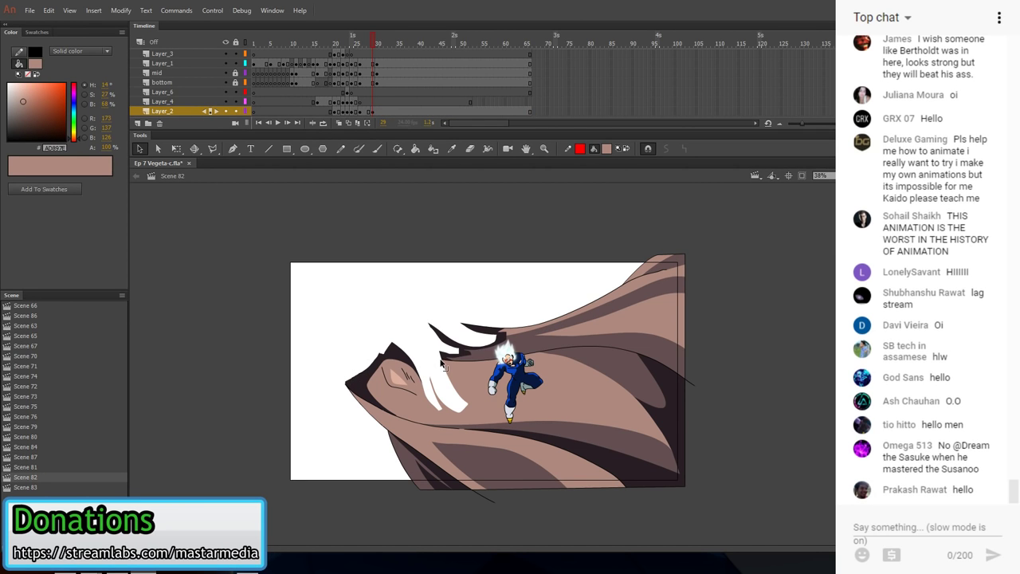
- Fill the white gaps and the dark shadow around the giant's shoulder with the skin color #AD897E
{"action": "scroll", "coordinate": [437, 365], "scroll_direction": "up", "scroll_amount": 2}
{"action": "left_click_drag", "start_coordinate": [452, 362], "coordinate": [378, 349]}
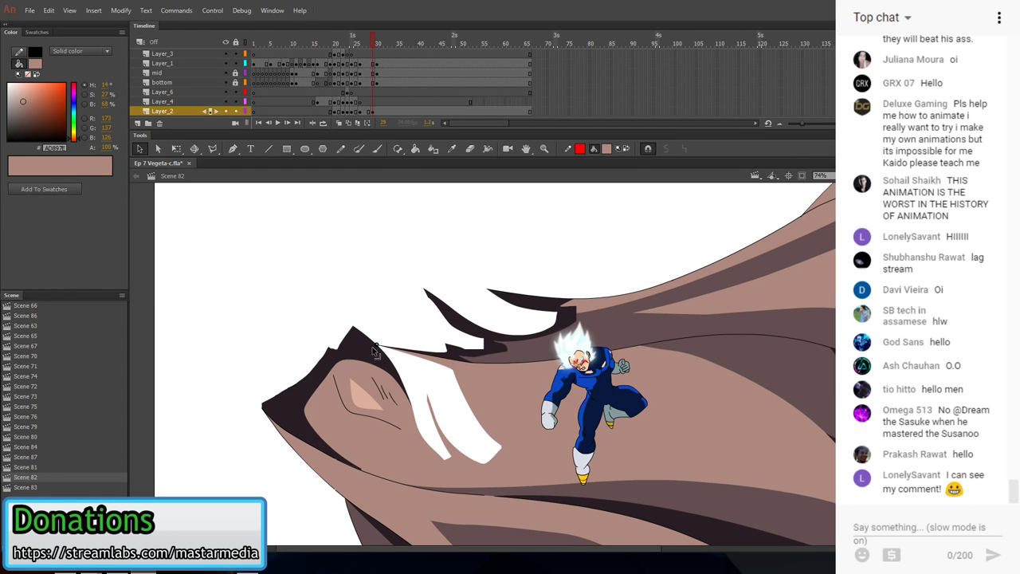
{"action": "key", "text": "i"}
{"action": "left_click", "coordinate": [483, 410]}
{"action": "left_click", "coordinate": [439, 403]}
{"action": "scroll", "coordinate": [467, 398], "scroll_direction": "down", "scroll_amount": 4}
{"action": "scroll", "coordinate": [453, 387], "scroll_direction": "up", "scroll_amount": 5}
{"action": "left_click", "coordinate": [404, 394]}
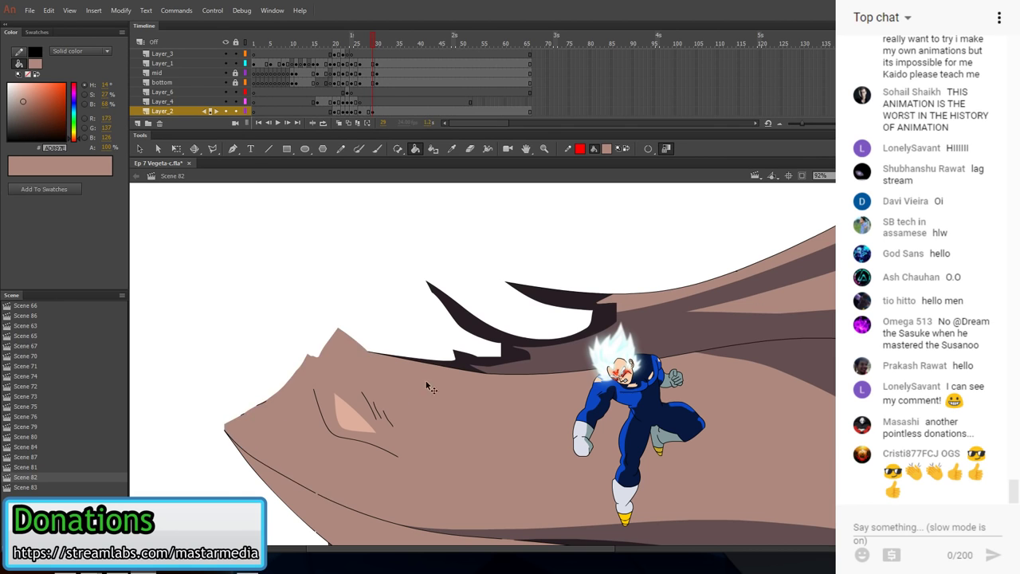
- Erase the stray outline along the jagged cut edge of the giant's shoulder
{"action": "scroll", "coordinate": [410, 381], "scroll_direction": "down", "scroll_amount": 3}
{"action": "scroll", "coordinate": [410, 397], "scroll_direction": "up", "scroll_amount": 3}
{"action": "key", "text": "e"}
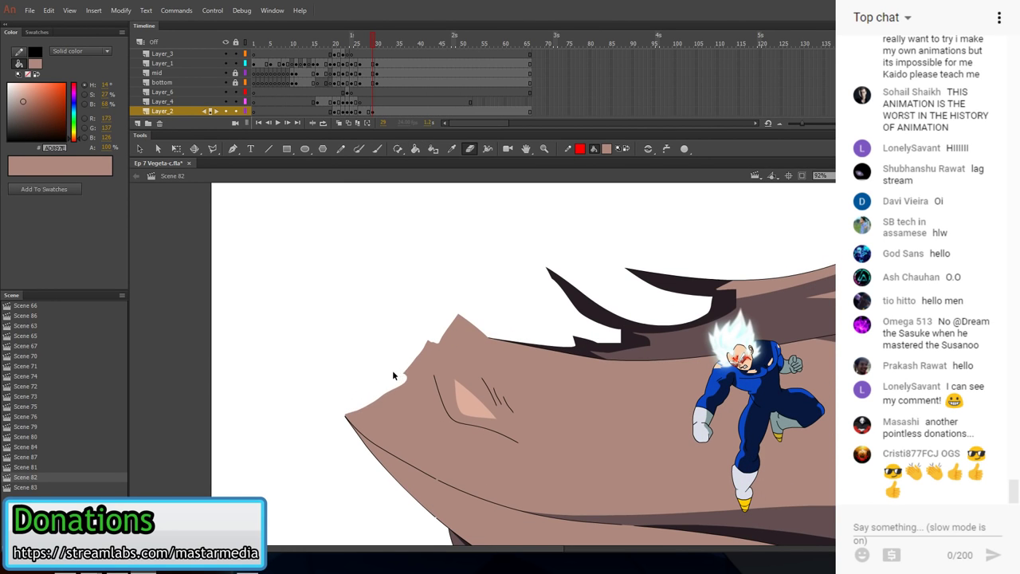
{"action": "scroll", "coordinate": [398, 376], "scroll_direction": "down", "scroll_amount": 3}
{"action": "scroll", "coordinate": [367, 431], "scroll_direction": "up", "scroll_amount": 2}
{"action": "key", "text": "v"}
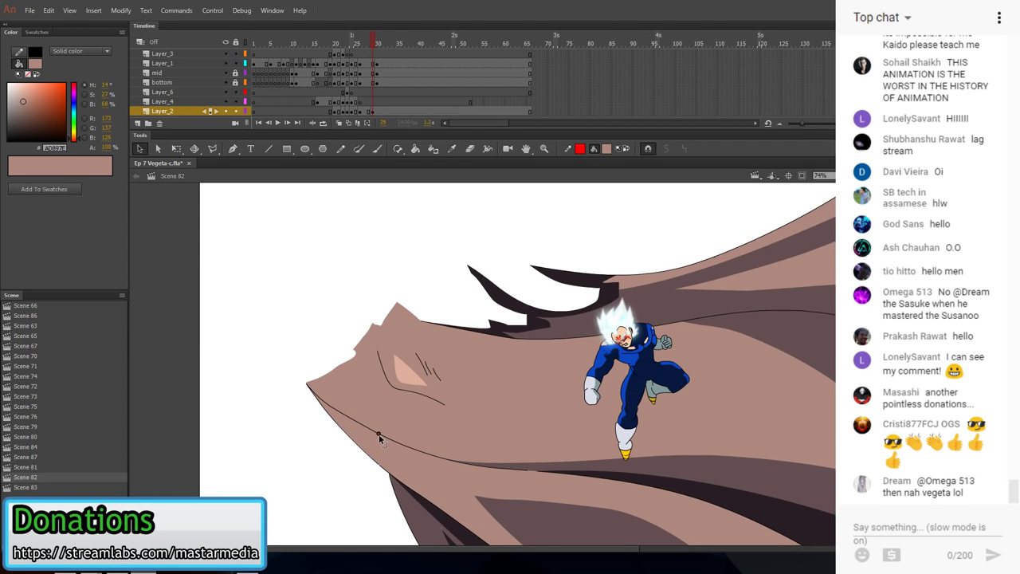
{"action": "scroll", "coordinate": [383, 440], "scroll_direction": "up", "scroll_amount": 4}
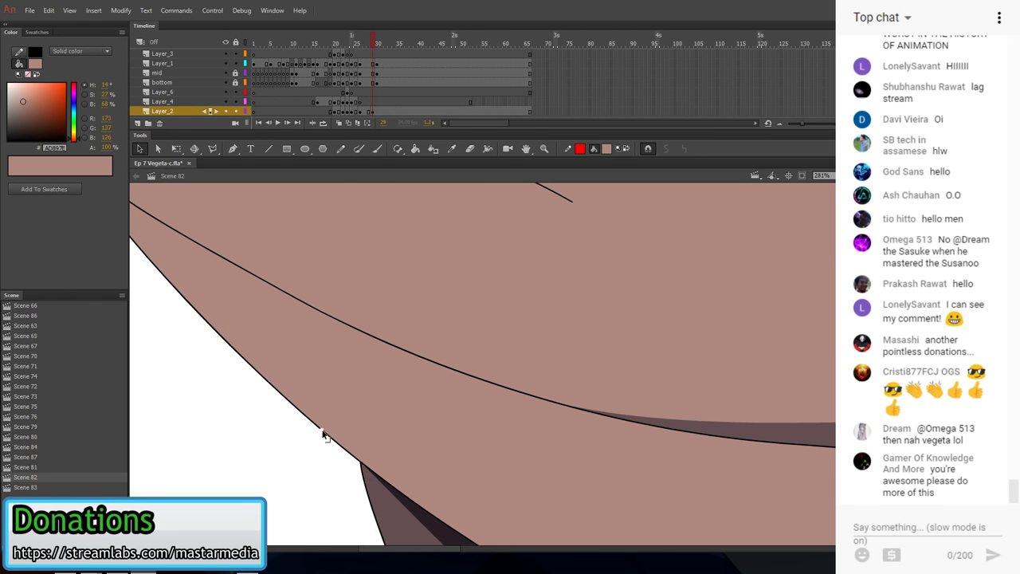
{"action": "scroll", "coordinate": [516, 388], "scroll_direction": "down", "scroll_amount": 5}
{"action": "scroll", "coordinate": [475, 364], "scroll_direction": "down", "scroll_amount": 1}
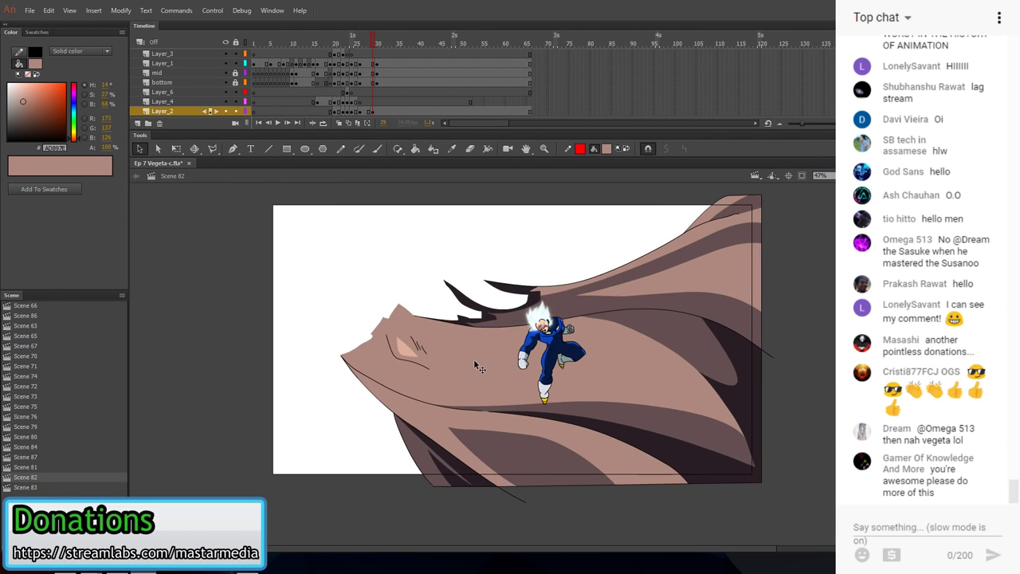
- Look through the artwork in Scene 66, Scene 86 and Scene 63
{"action": "left_click", "coordinate": [50, 306]}
{"action": "left_click", "coordinate": [43, 316]}
{"action": "left_click", "coordinate": [44, 309]}
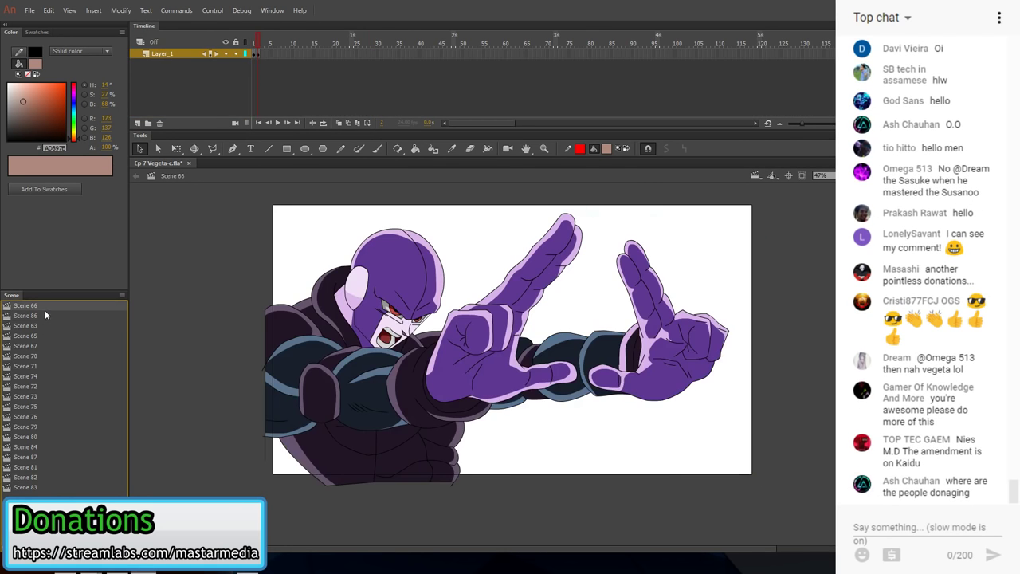
{"action": "left_click", "coordinate": [212, 10]}
{"action": "left_click", "coordinate": [88, 315]}
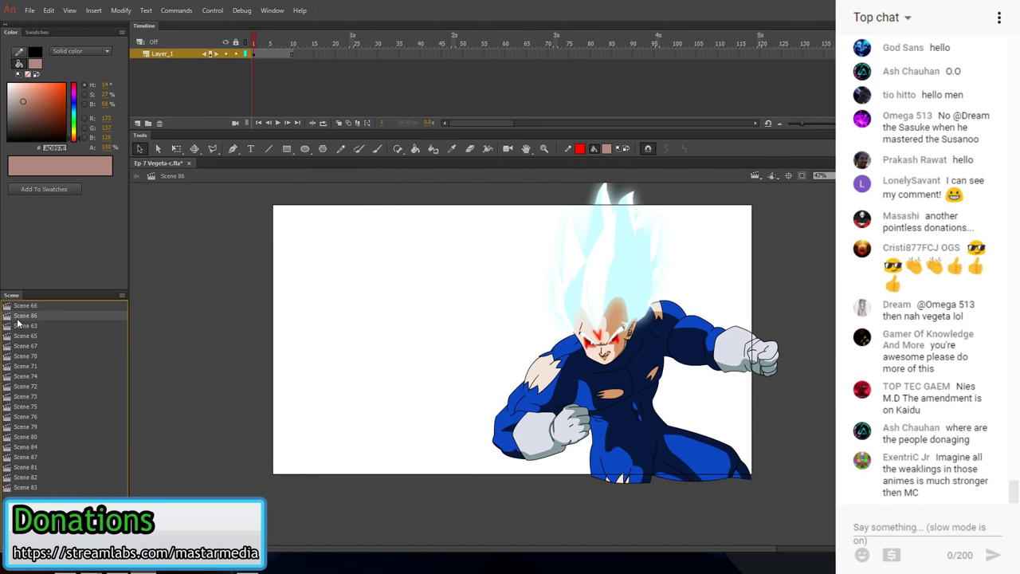
{"action": "left_click", "coordinate": [33, 330]}
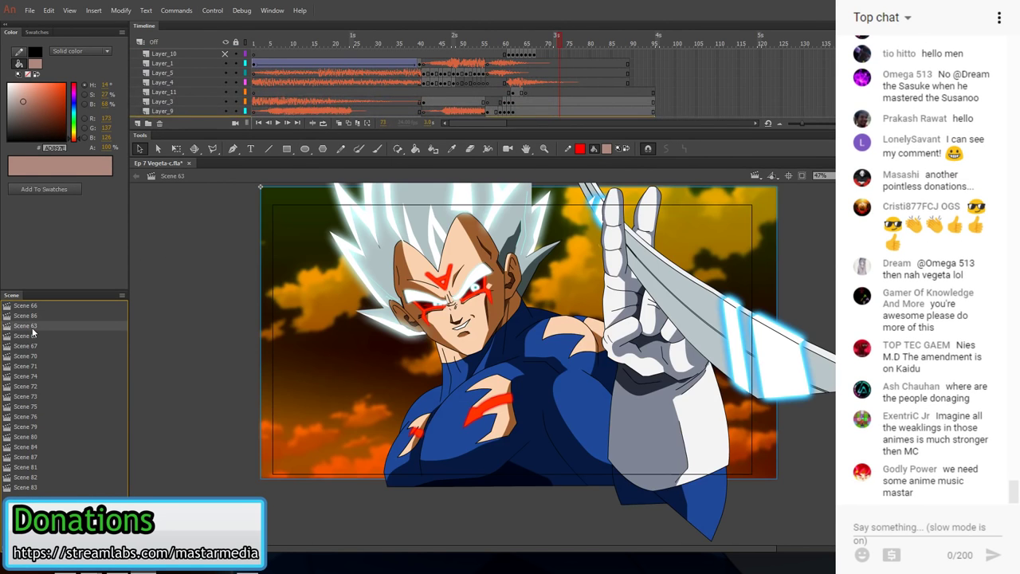
- Test the movie in Animate, shrink and reposition the preview window to watch the fight sequence, and close it
{"action": "left_click", "coordinate": [212, 10]}
{"action": "mouse_move", "coordinate": [227, 125]}
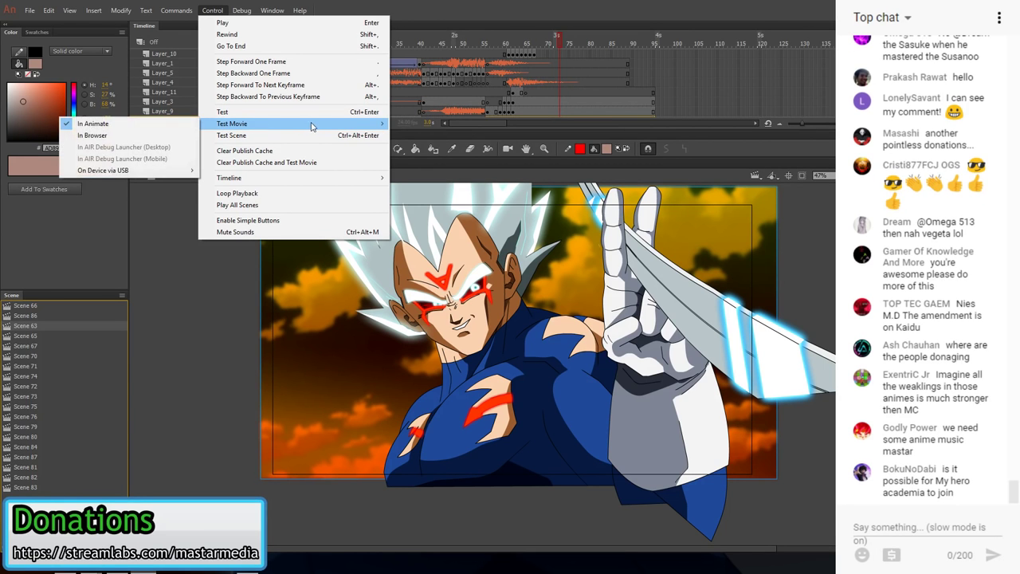
{"action": "left_click", "coordinate": [172, 126]}
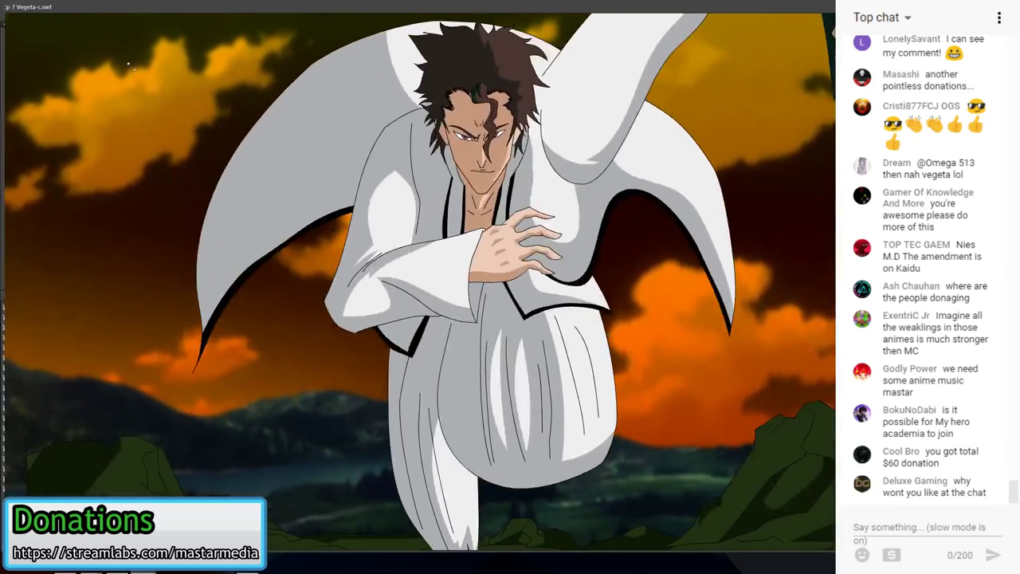
{"action": "left_click_drag", "start_coordinate": [2, 4], "coordinate": [520, 275]}
{"action": "left_click_drag", "start_coordinate": [606, 279], "coordinate": [407, 213]}
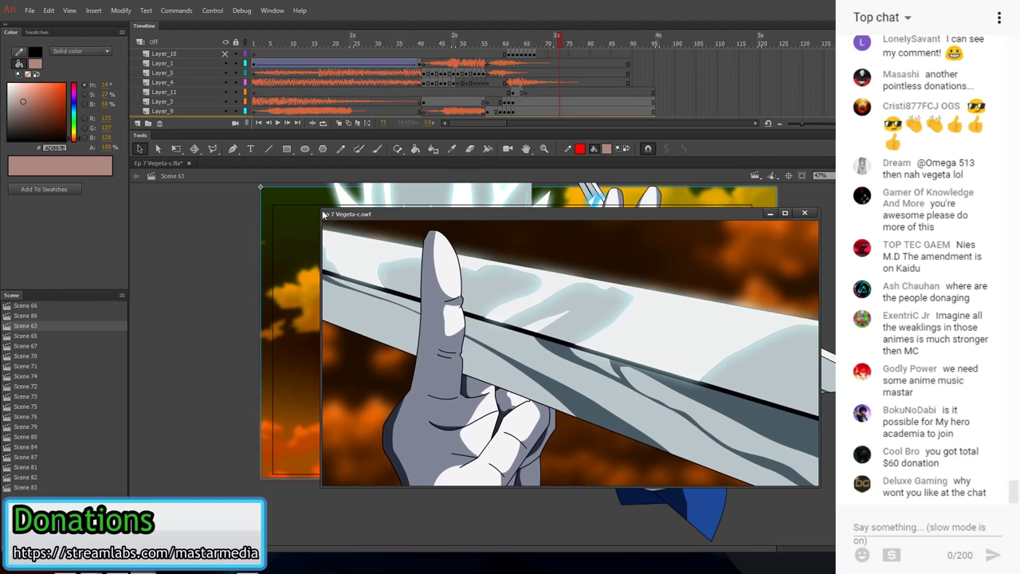
{"action": "left_click_drag", "start_coordinate": [325, 212], "coordinate": [384, 239]}
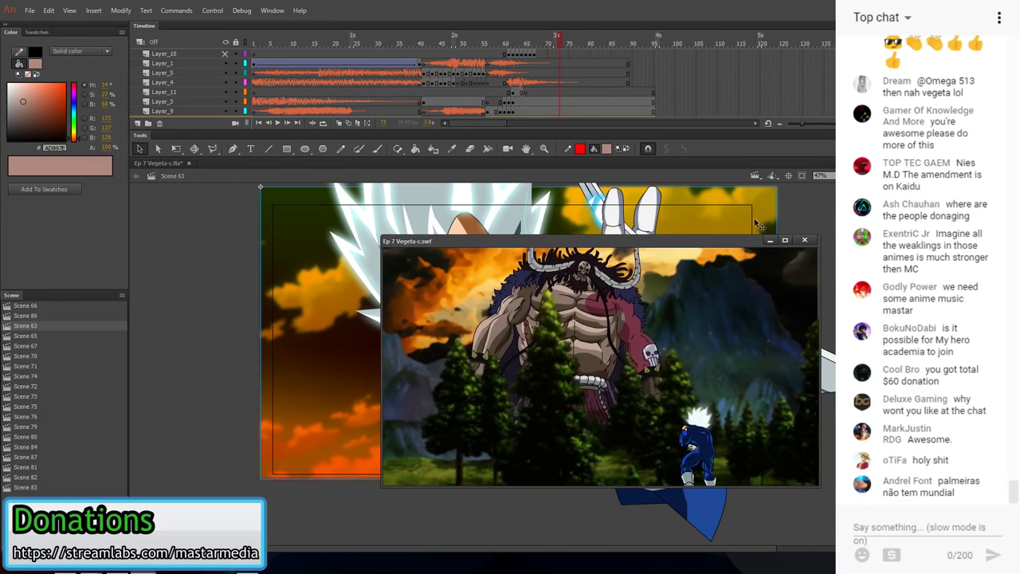
{"action": "left_click_drag", "start_coordinate": [744, 243], "coordinate": [675, 198]}
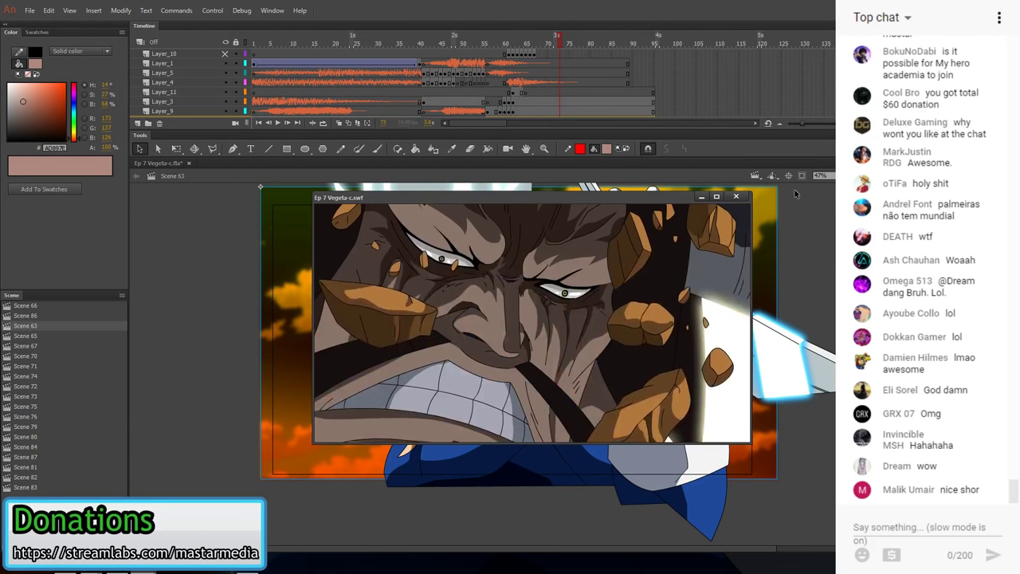
{"action": "left_click", "coordinate": [742, 196]}
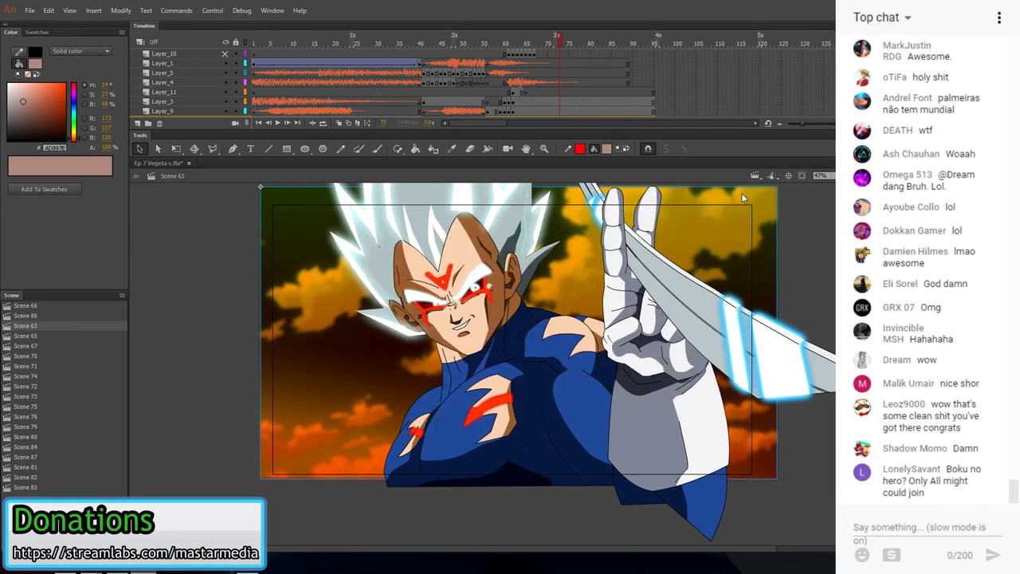
- Browse the later scenes from Scene 76 through Scene 84 and return to Scene 82
{"action": "left_click", "coordinate": [204, 259]}
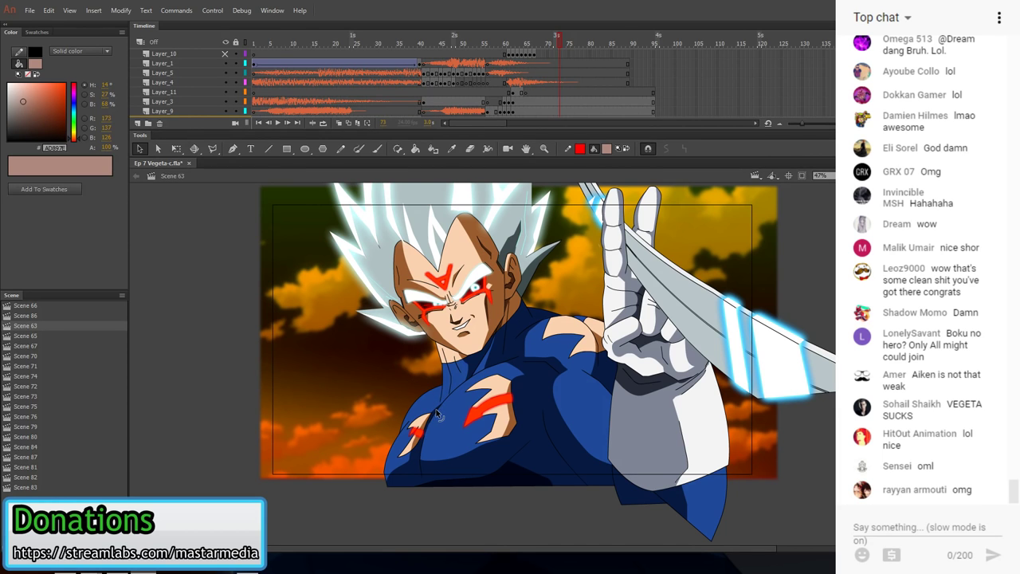
{"action": "left_click", "coordinate": [36, 415]}
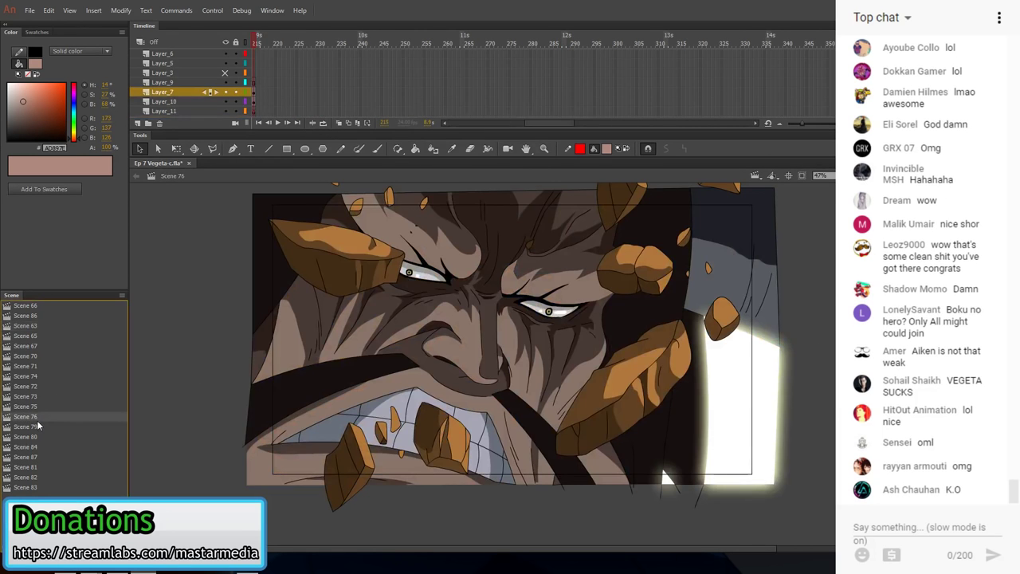
{"action": "left_click", "coordinate": [38, 447]}
{"action": "left_click", "coordinate": [38, 457]}
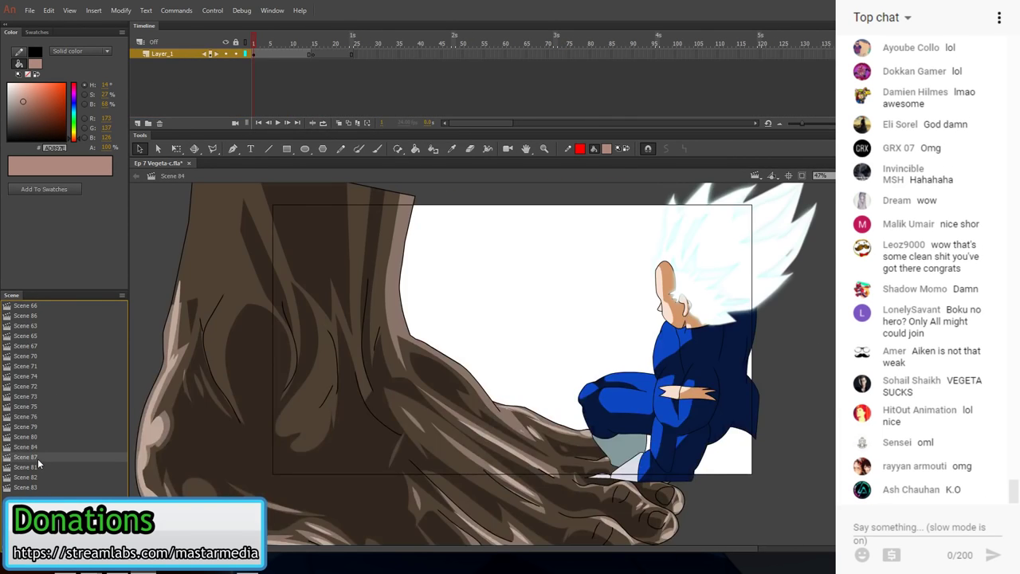
{"action": "left_click", "coordinate": [38, 467]}
{"action": "left_click", "coordinate": [38, 477]}
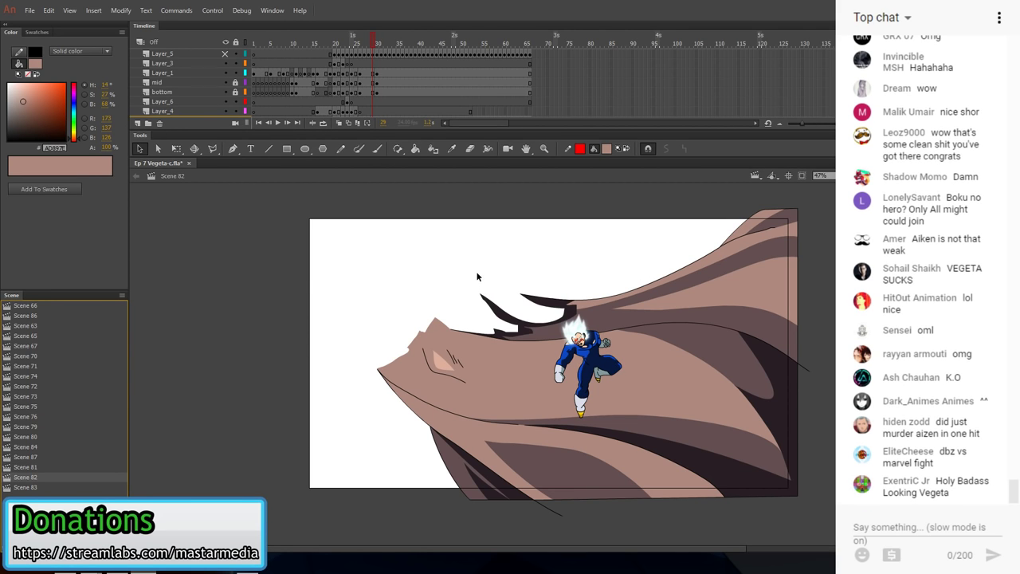
- Delete the remaining dark hair above the giant's shoulder and extend the upper body outline with a gently curved line
{"action": "left_click", "coordinate": [504, 317]}
{"action": "key", "text": "Delete"}
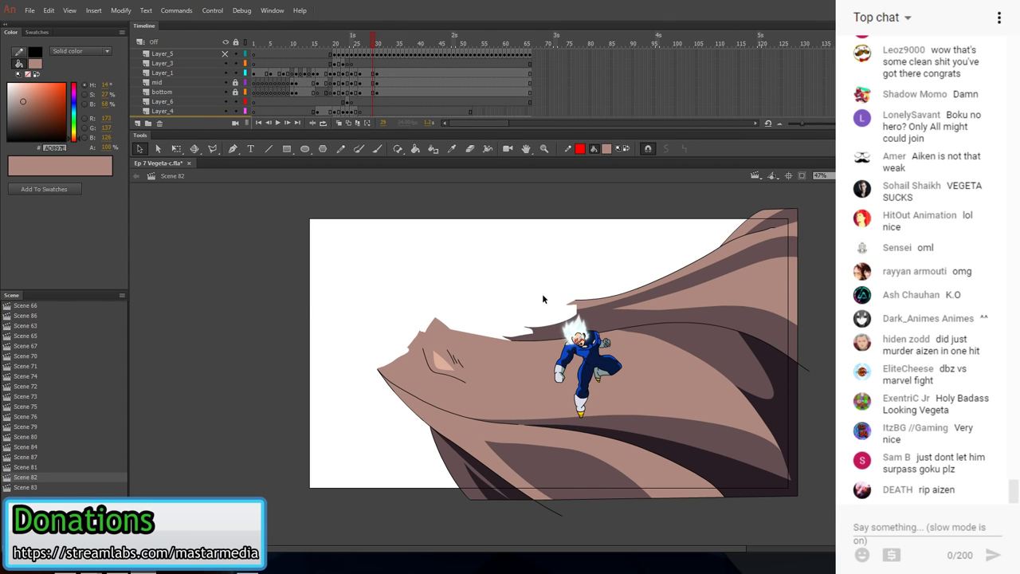
{"action": "key", "text": "n"}
{"action": "mouse_move", "coordinate": [574, 300]}
{"action": "left_mouse_down"}
{"action": "mouse_move", "coordinate": [453, 289]}
{"action": "mouse_move", "coordinate": [487, 296]}
{"action": "left_mouse_up"}
{"action": "key", "text": "v"}
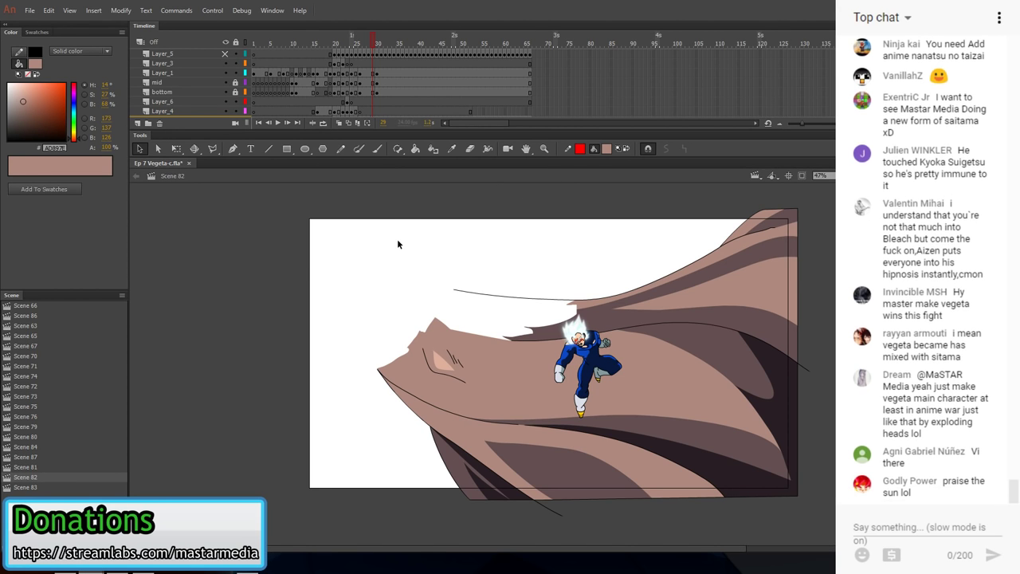
- On Layer_2 at frame 31, draw a straight red line joining the shoulder's peak to the end of the extended outline
{"action": "left_click", "coordinate": [390, 91]}
{"action": "scroll", "coordinate": [366, 113], "scroll_direction": "down", "scroll_amount": 1}
{"action": "left_click", "coordinate": [380, 110]}
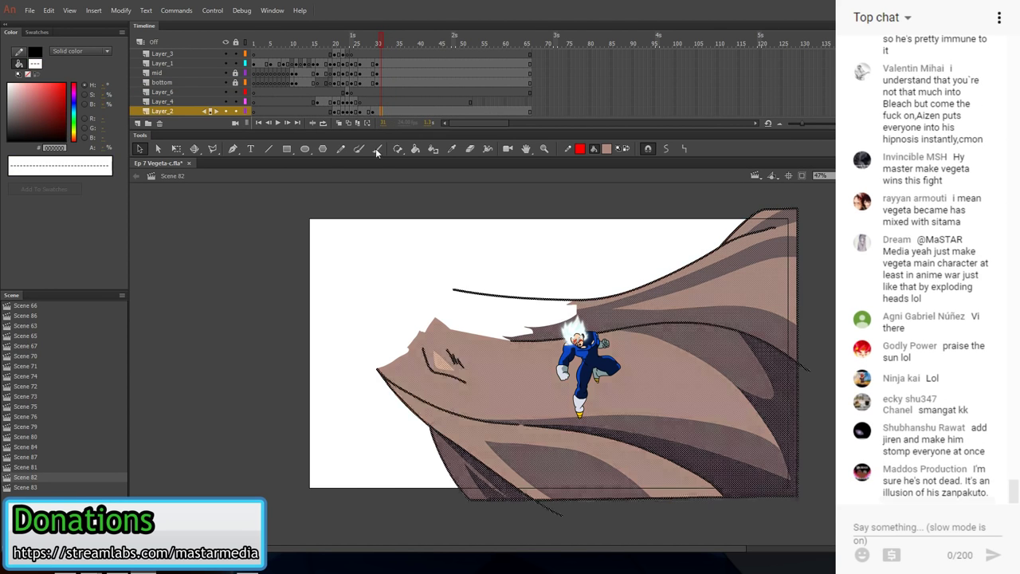
{"action": "scroll", "coordinate": [431, 263], "scroll_direction": "up", "scroll_amount": 2}
{"action": "key", "text": "n"}
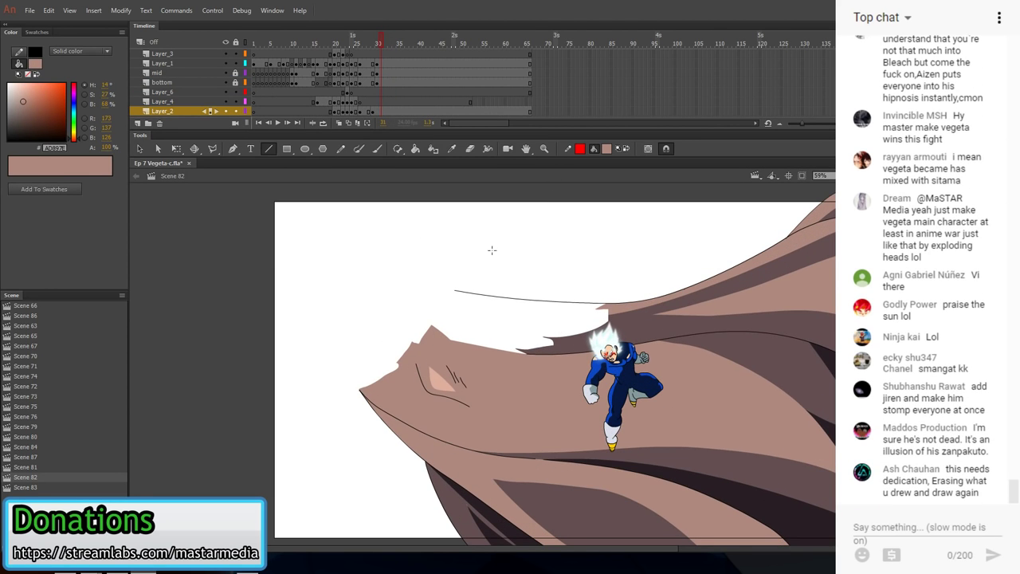
{"action": "left_click_drag", "start_coordinate": [431, 326], "coordinate": [448, 291]}
{"action": "key", "text": "Delete"}
{"action": "left_click_drag", "start_coordinate": [433, 325], "coordinate": [454, 290]}
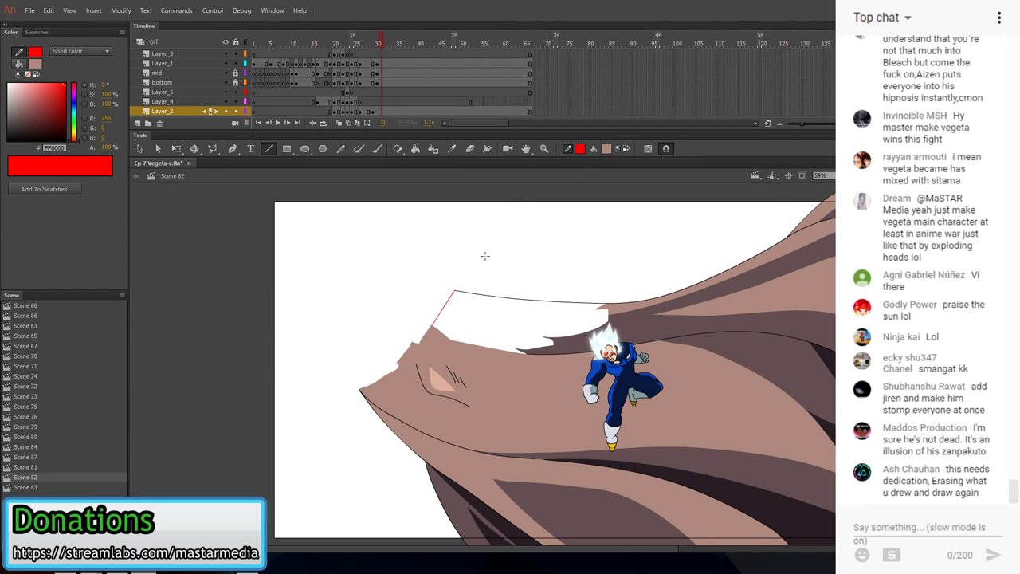
- Fill the enclosed white gap with the dark shadow color sampled from the body and delete the red closing line
{"action": "key", "text": "i"}
{"action": "left_click", "coordinate": [589, 315]}
{"action": "key", "text": "i"}
{"action": "left_click", "coordinate": [688, 305]}
{"action": "left_click", "coordinate": [578, 317]}
{"action": "scroll", "coordinate": [526, 308], "scroll_direction": "up", "scroll_amount": 2}
{"action": "key", "text": "v"}
{"action": "left_click", "coordinate": [368, 298]}
{"action": "key", "text": "Delete"}
- Split the shadow with a curved red guide, fill the strip above it with skin color #AD897E, and delete the guide
{"action": "key", "text": "n"}
{"action": "mouse_move", "coordinate": [622, 310]}
{"action": "left_mouse_down"}
{"action": "mouse_move", "coordinate": [417, 300]}
{"action": "mouse_move", "coordinate": [376, 287]}
{"action": "left_mouse_up"}
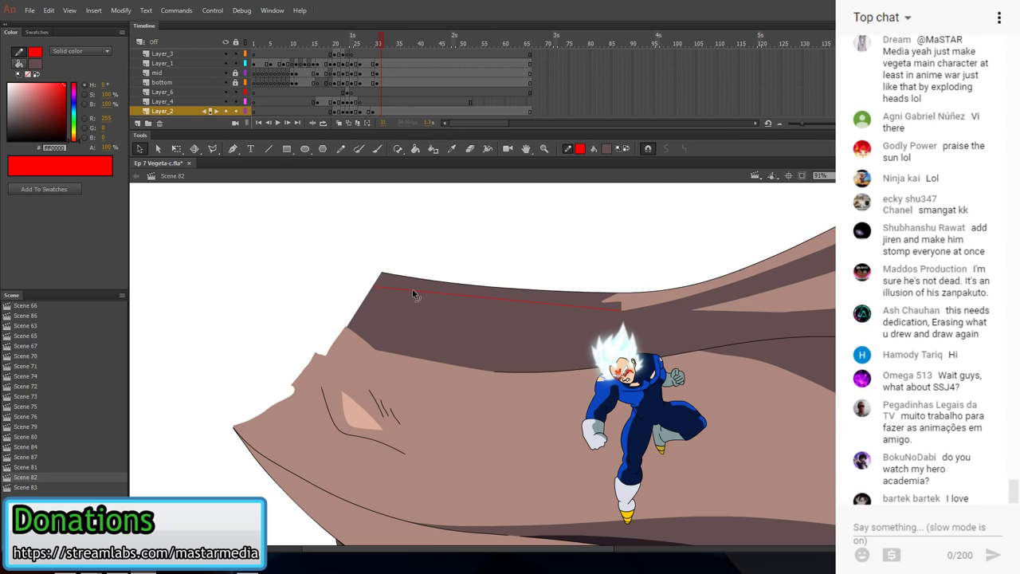
{"action": "key", "text": "i"}
{"action": "left_click", "coordinate": [650, 297]}
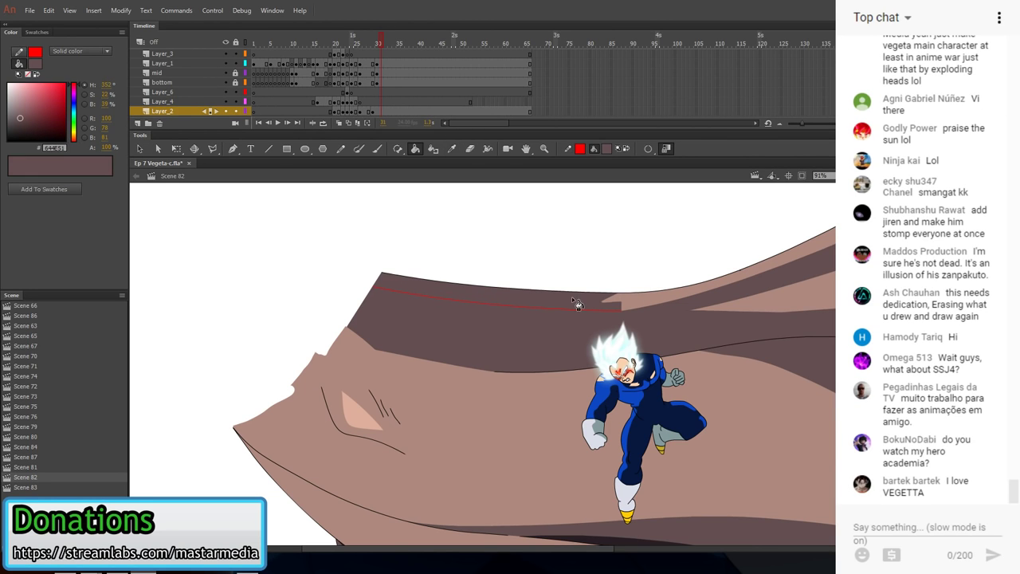
{"action": "left_click", "coordinate": [589, 305]}
{"action": "key", "text": "v"}
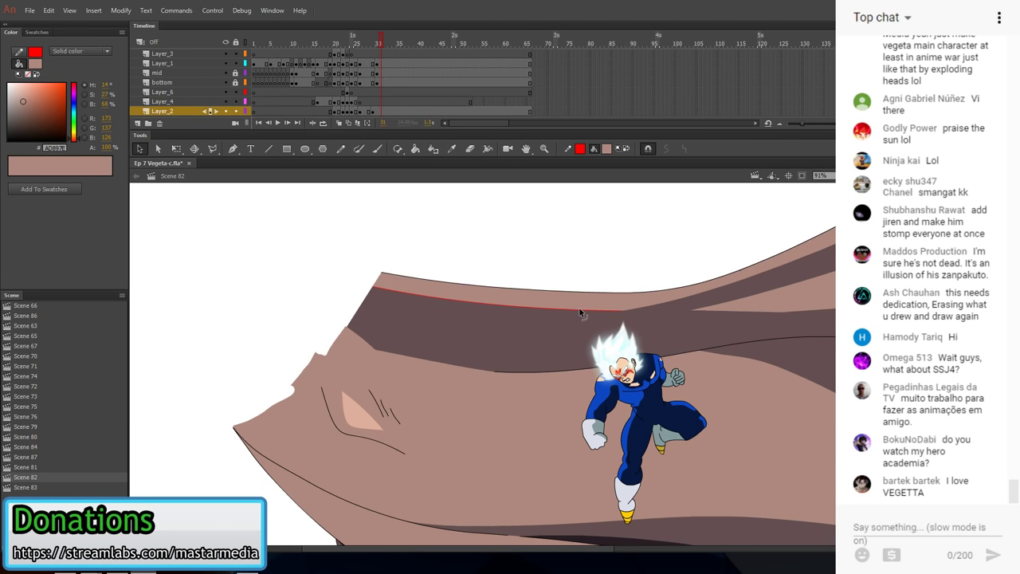
{"action": "left_click", "coordinate": [589, 306]}
{"action": "key", "text": "Delete"}
{"action": "scroll", "coordinate": [435, 299], "scroll_direction": "down", "scroll_amount": 5}
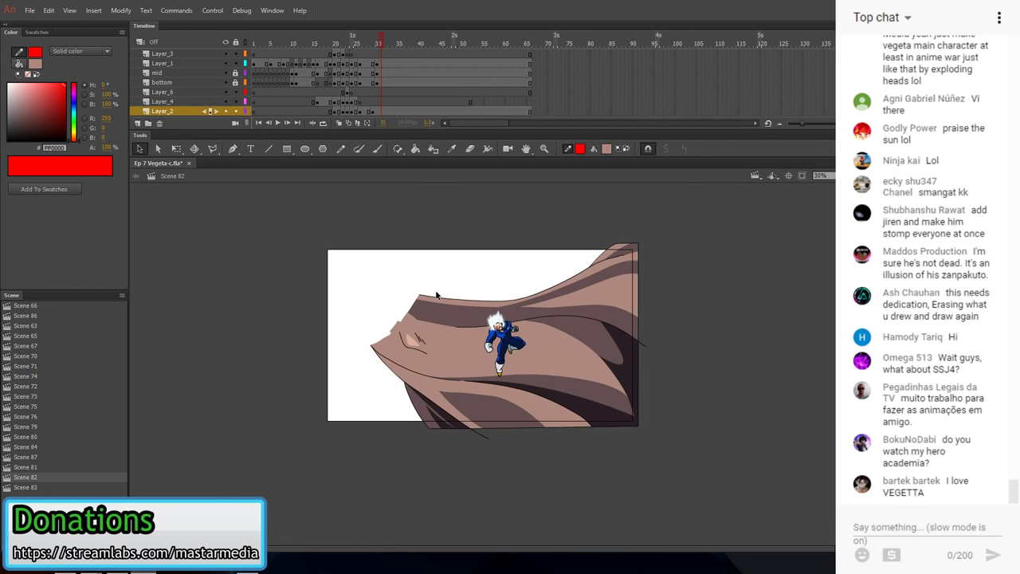
{"action": "left_click", "coordinate": [385, 111]}
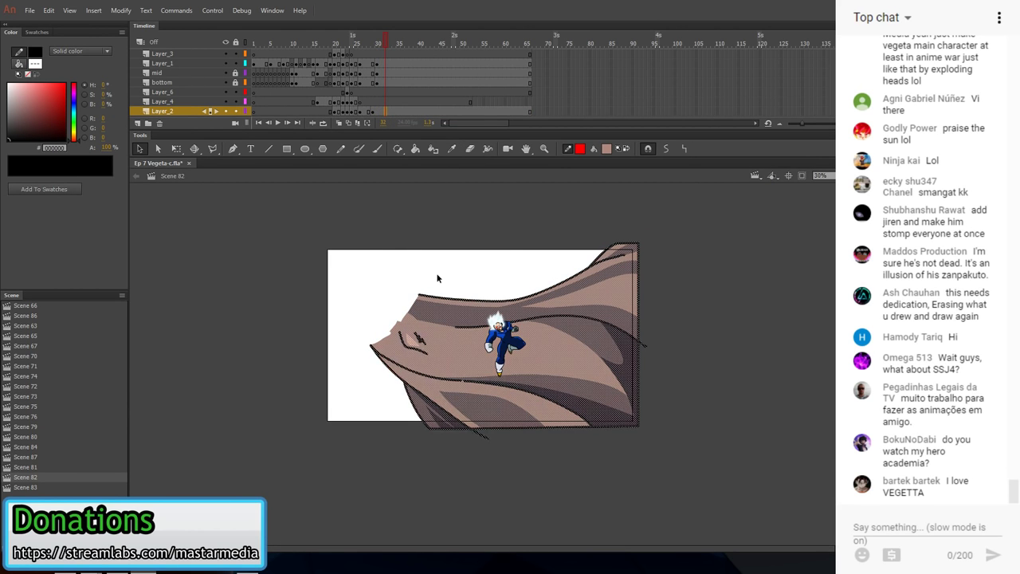
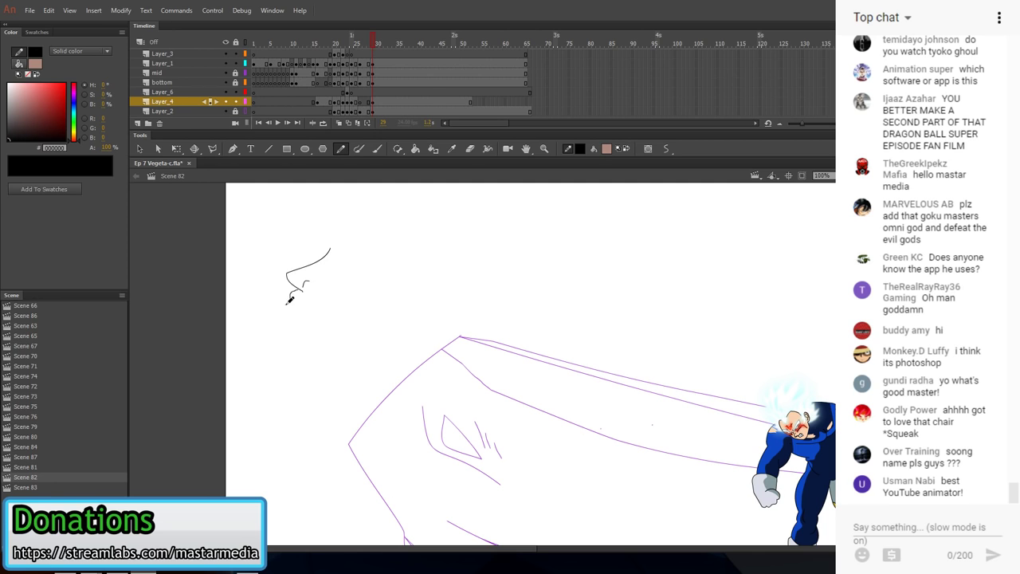
- Pencil the giant's chin, curved jawline and small inner cheek strokes on Layer_4 at frame 29
{"action": "left_click_drag", "start_coordinate": [289, 315], "coordinate": [276, 336]}
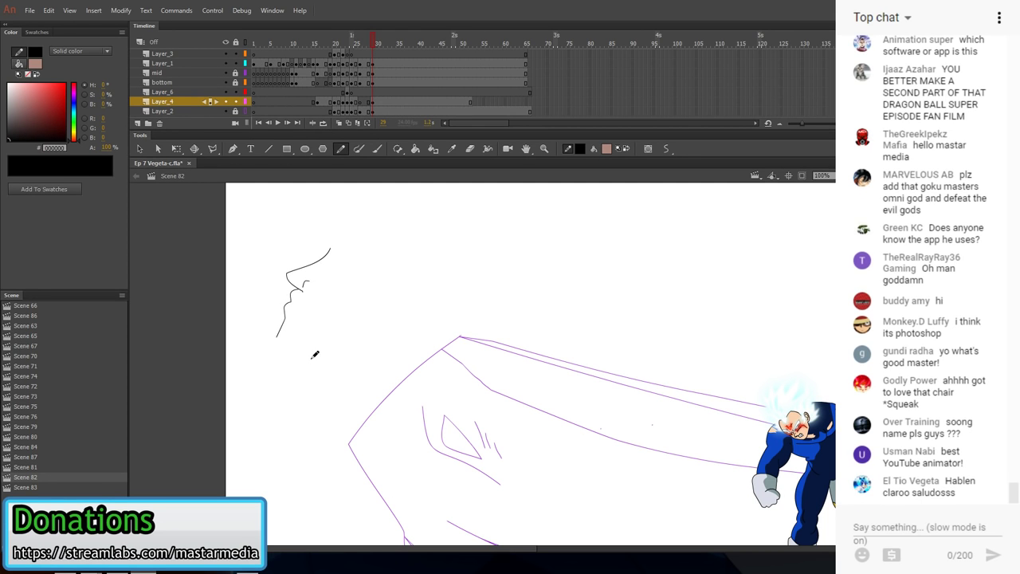
{"action": "mouse_move", "coordinate": [313, 361]}
{"action": "left_mouse_down"}
{"action": "mouse_move", "coordinate": [311, 322]}
{"action": "mouse_move", "coordinate": [336, 291]}
{"action": "mouse_move", "coordinate": [351, 276]}
{"action": "mouse_move", "coordinate": [396, 277]}
{"action": "left_mouse_up"}
{"action": "mouse_move", "coordinate": [338, 342]}
{"action": "left_mouse_down"}
{"action": "mouse_move", "coordinate": [337, 319]}
{"action": "mouse_move", "coordinate": [351, 303]}
{"action": "mouse_move", "coordinate": [361, 307]}
{"action": "left_mouse_up"}
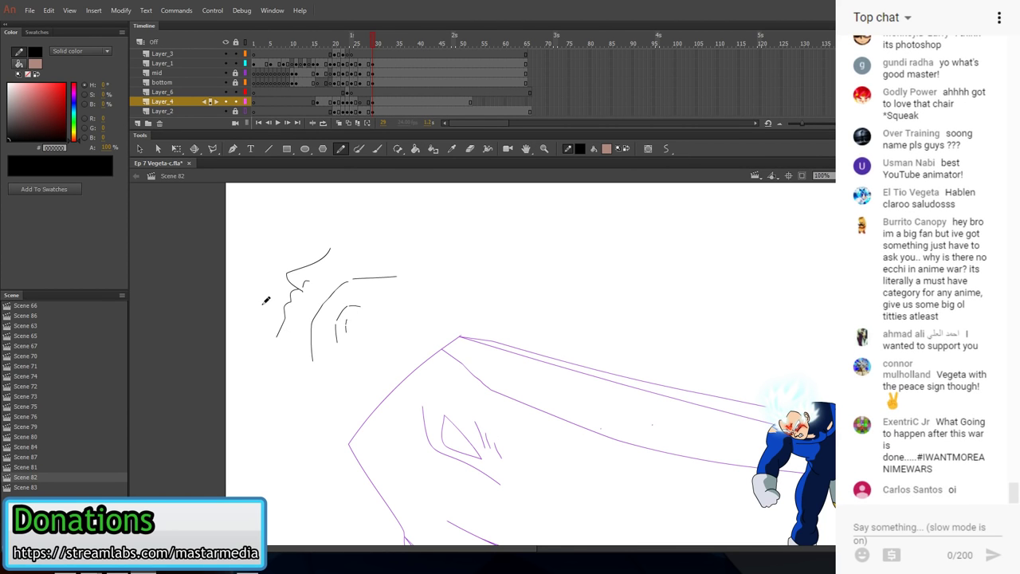
- Draw the long curved moustache hanging below the giant's nose and erase the stray stroke beside the nostril
{"action": "key", "text": "n"}
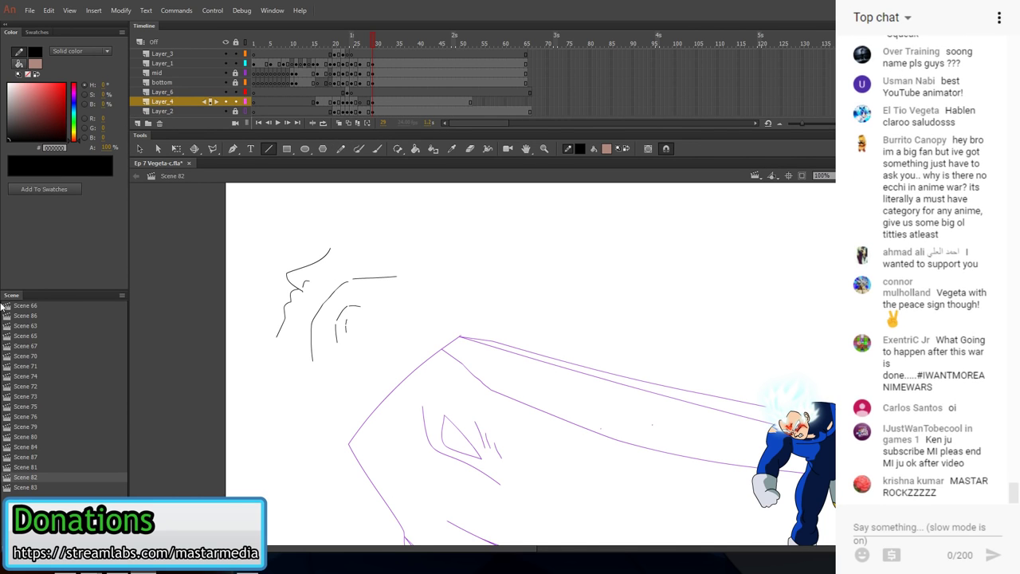
{"action": "key", "text": "y"}
{"action": "mouse_move", "coordinate": [305, 285]}
{"action": "left_mouse_down"}
{"action": "mouse_move", "coordinate": [307, 344]}
{"action": "mouse_move", "coordinate": [326, 382]}
{"action": "mouse_move", "coordinate": [380, 432]}
{"action": "mouse_move", "coordinate": [375, 439]}
{"action": "mouse_move", "coordinate": [314, 387]}
{"action": "mouse_move", "coordinate": [299, 335]}
{"action": "mouse_move", "coordinate": [296, 293]}
{"action": "mouse_move", "coordinate": [306, 284]}
{"action": "left_mouse_up"}
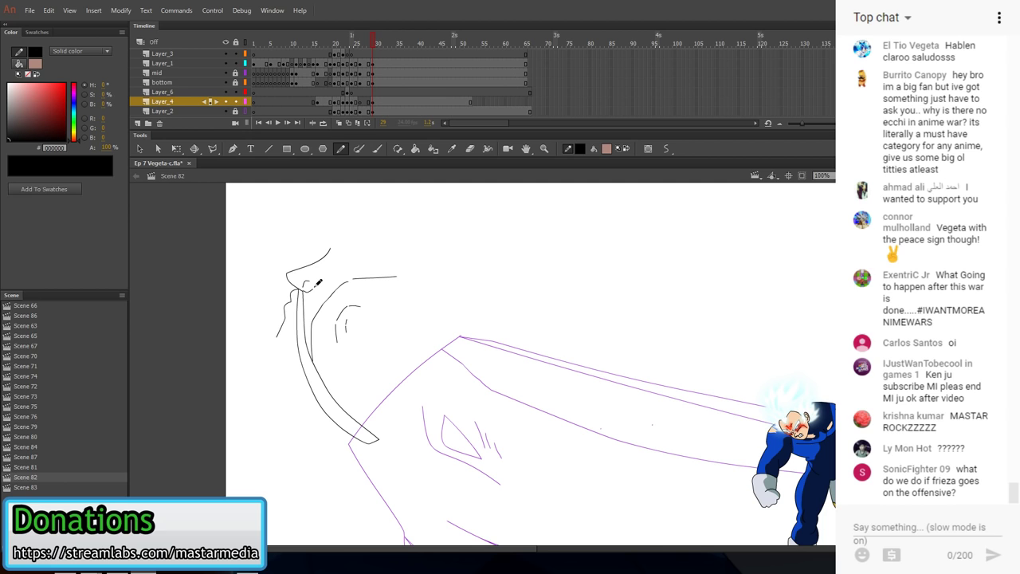
{"action": "key", "text": "e"}
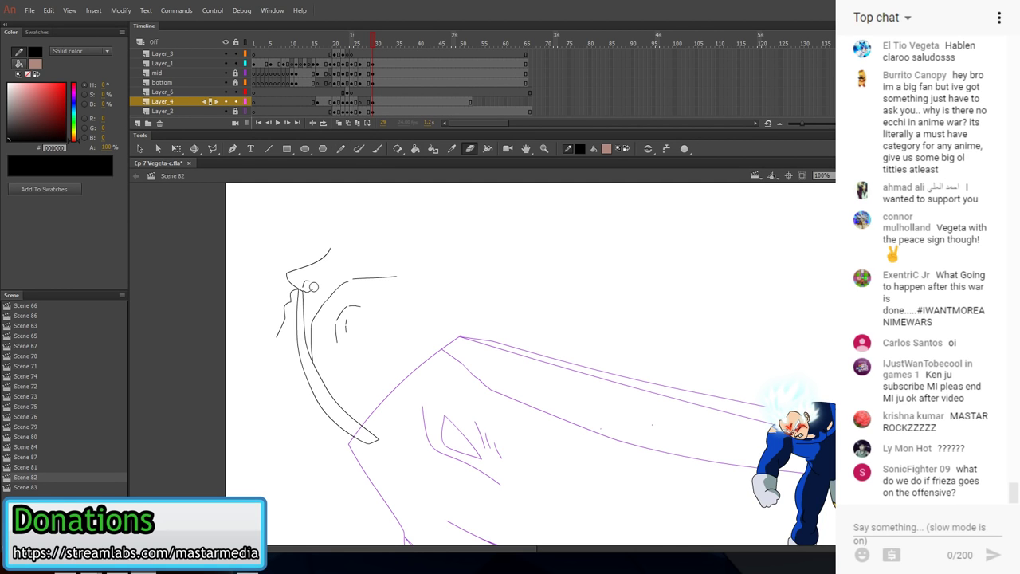
{"action": "key", "text": "y"}
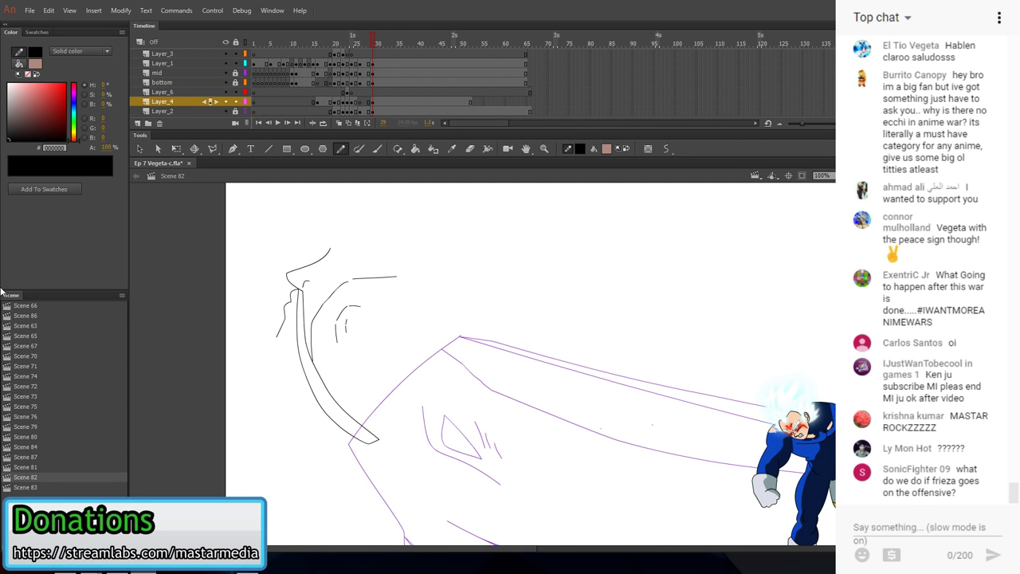
{"action": "key", "text": "n"}
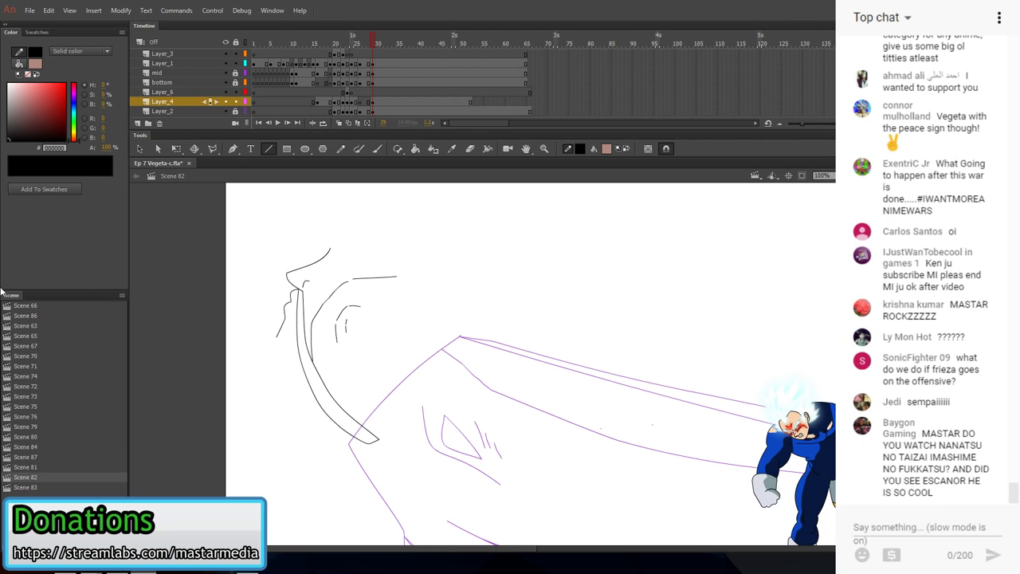
- Pencil the lip line beside the top of the giant's moustache and the small eye with its wrinkle strokes behind the nose
{"action": "key", "text": "y"}
{"action": "left_click_drag", "start_coordinate": [295, 296], "coordinate": [300, 316]}
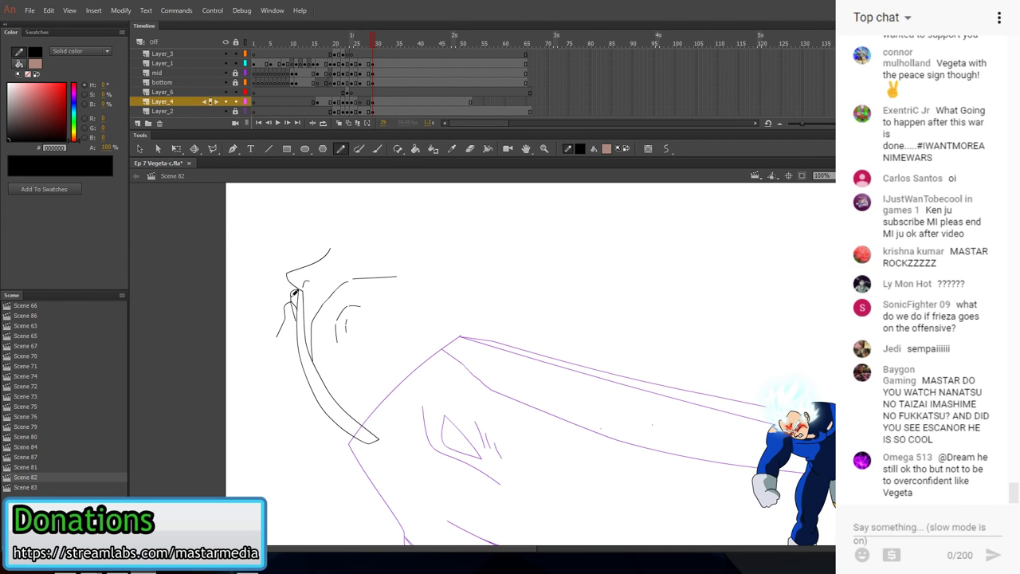
{"action": "key", "text": "v"}
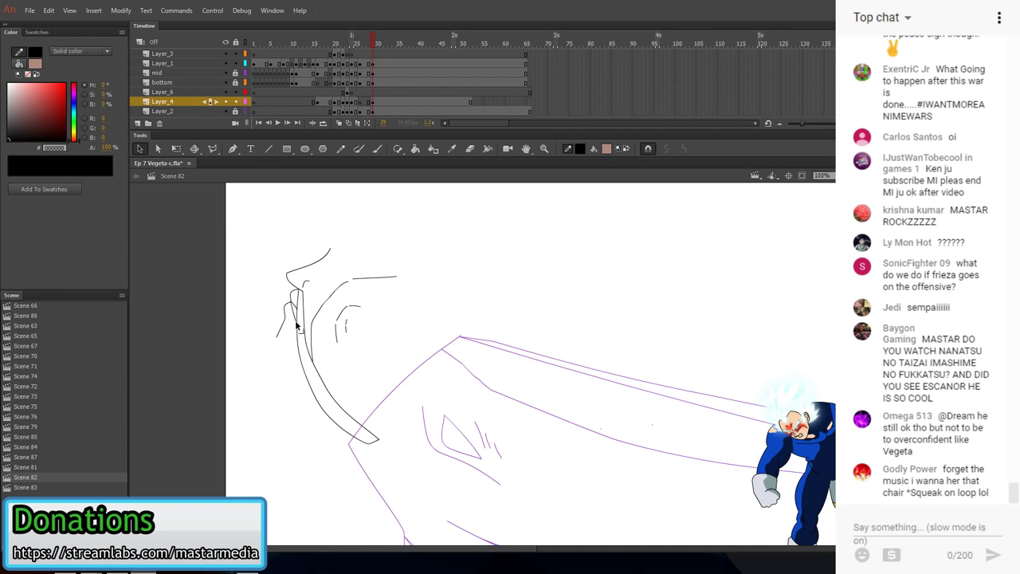
{"action": "key", "text": "y"}
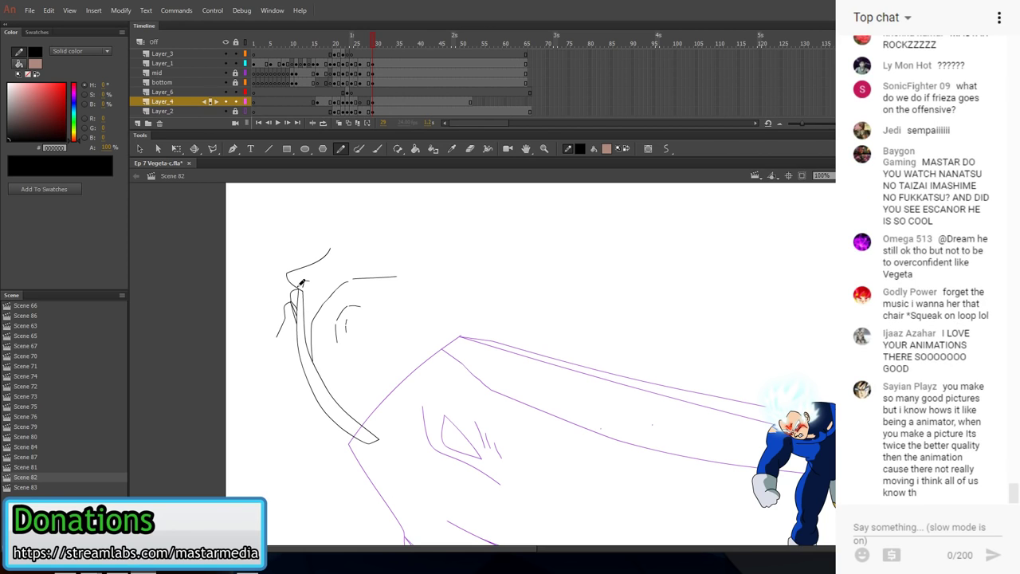
{"action": "mouse_move", "coordinate": [334, 267]}
{"action": "left_mouse_down"}
{"action": "mouse_move", "coordinate": [360, 271]}
{"action": "mouse_move", "coordinate": [333, 280]}
{"action": "mouse_move", "coordinate": [348, 270]}
{"action": "mouse_move", "coordinate": [338, 265]}
{"action": "mouse_move", "coordinate": [362, 267]}
{"action": "mouse_move", "coordinate": [341, 263]}
{"action": "mouse_move", "coordinate": [365, 268]}
{"action": "left_mouse_up"}
{"action": "key", "text": "ctrl+z"}
{"action": "key", "text": "ctrl+z"}
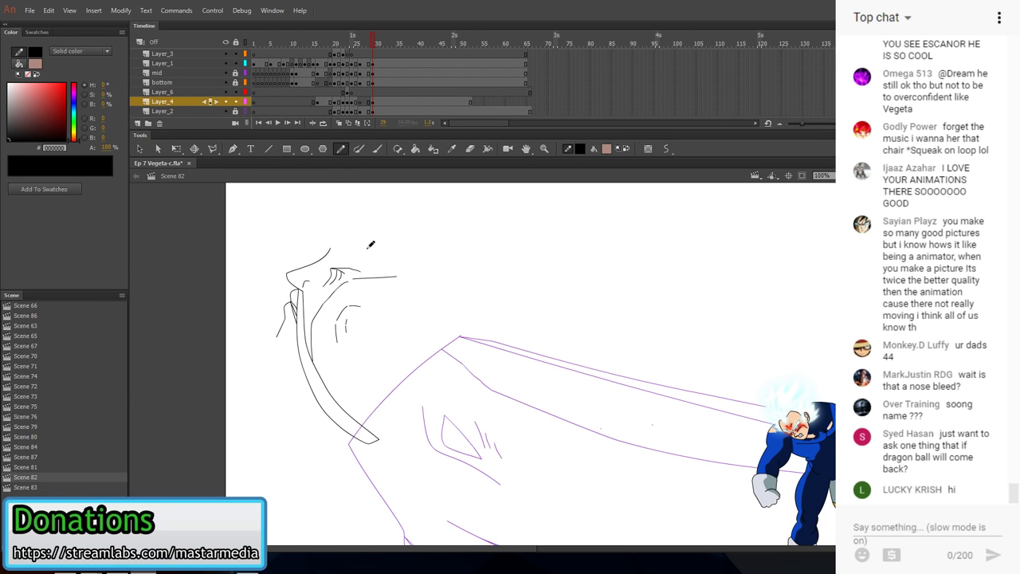
- Erase the outer end of the line below the eye and clean up where the cheek line meets the moustache edge
{"action": "key", "text": "e"}
{"action": "left_click_drag", "start_coordinate": [398, 275], "coordinate": [371, 277]}
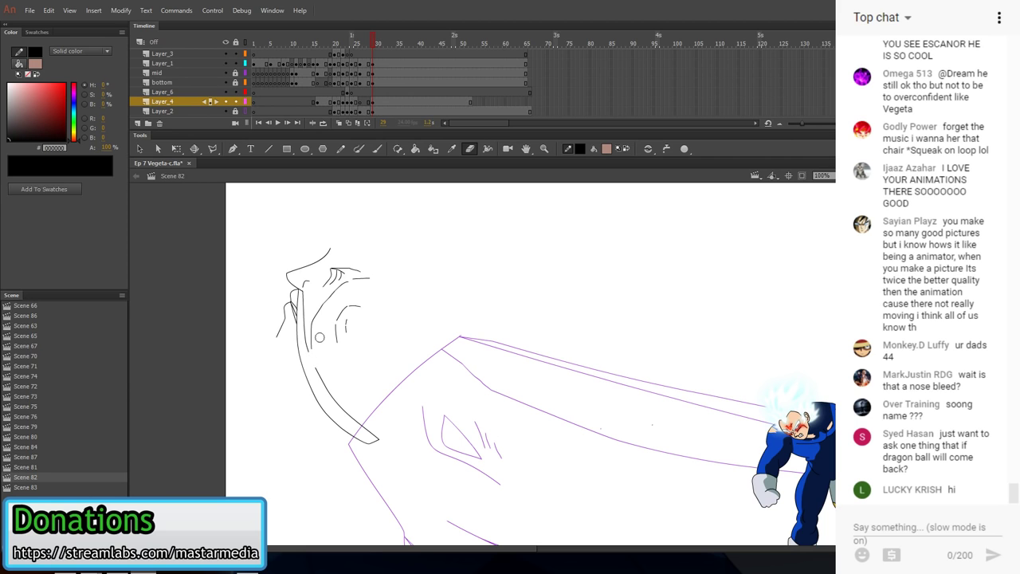
{"action": "key", "text": "v"}
- Pencil the giant's ear behind the cheek, with its outer rim, lobe and inner folds
{"action": "key", "text": "y"}
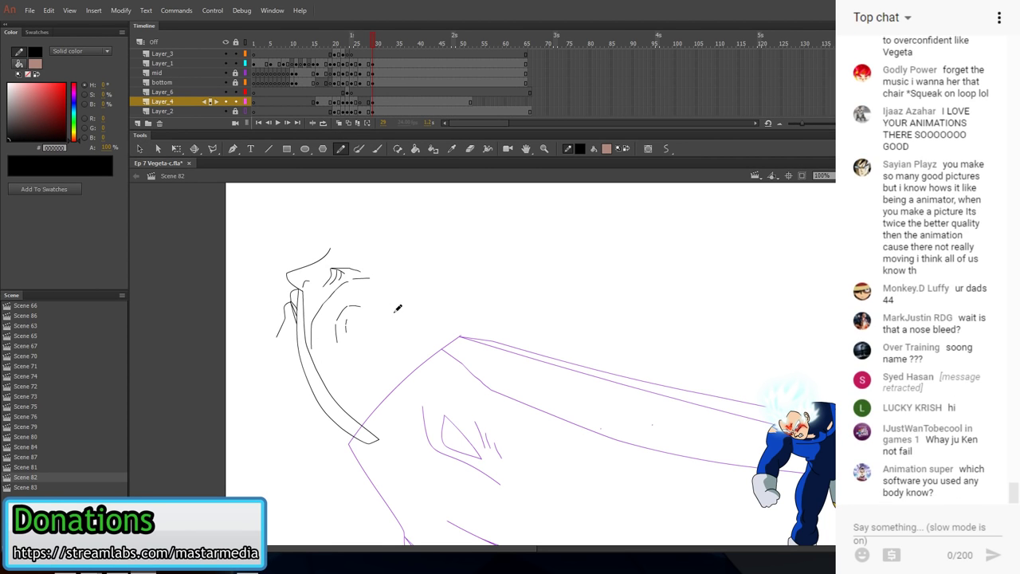
{"action": "mouse_move", "coordinate": [391, 311]}
{"action": "left_mouse_down"}
{"action": "mouse_move", "coordinate": [408, 321]}
{"action": "mouse_move", "coordinate": [406, 340]}
{"action": "mouse_move", "coordinate": [360, 351]}
{"action": "left_mouse_up"}
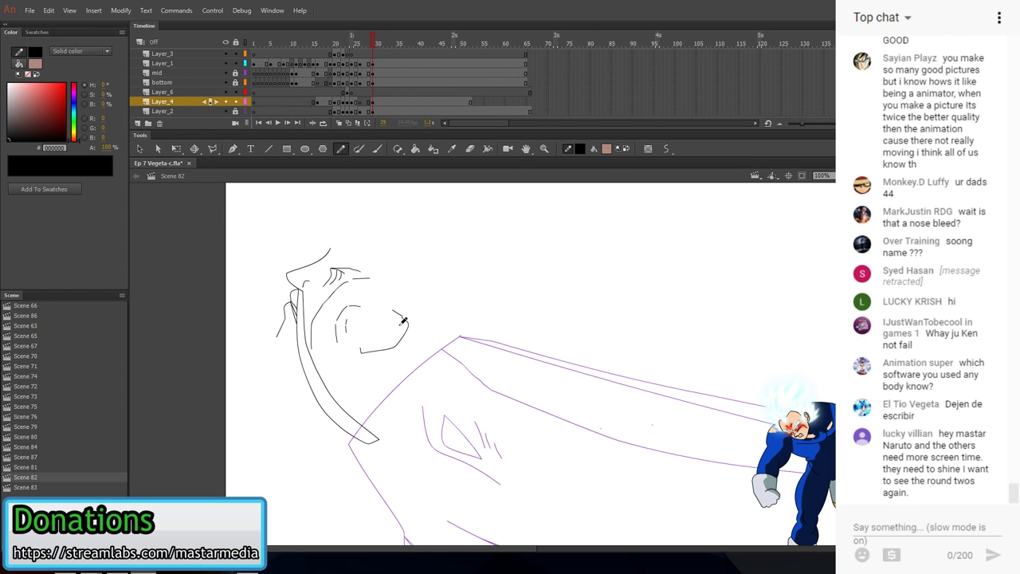
{"action": "left_click_drag", "start_coordinate": [400, 319], "coordinate": [362, 345]}
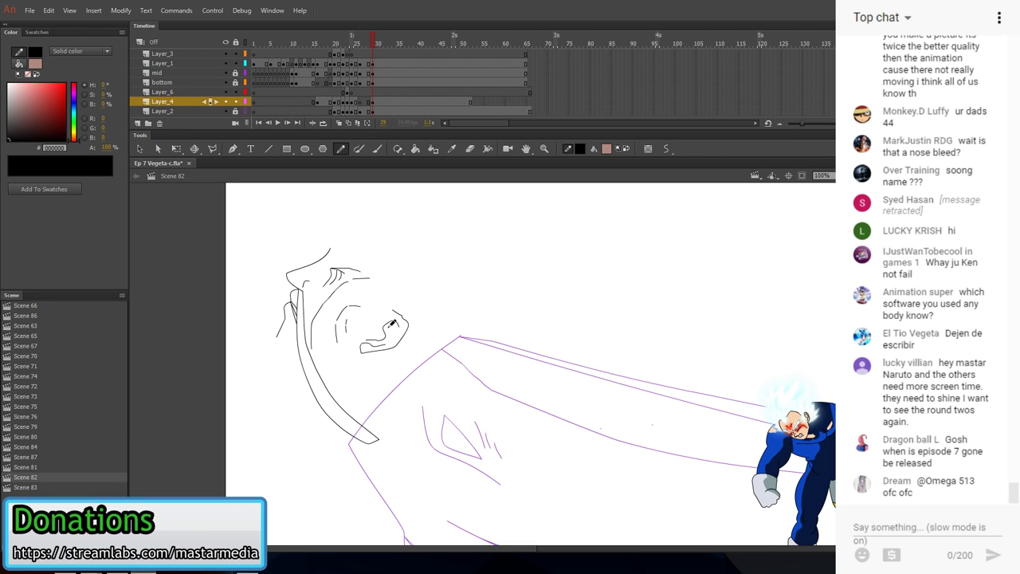
- Draw a straight-segment outline from the chin down beneath the moustache and up toward the ear as the jaw
{"action": "key", "text": "n"}
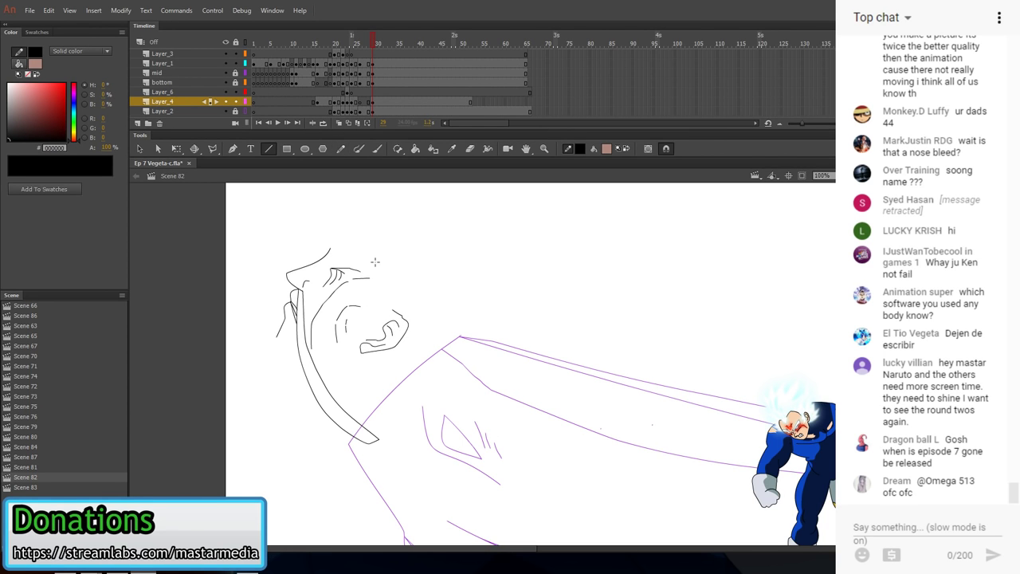
{"action": "mouse_move", "coordinate": [274, 344]}
{"action": "left_mouse_down"}
{"action": "mouse_move", "coordinate": [263, 381]}
{"action": "mouse_move", "coordinate": [302, 401]}
{"action": "mouse_move", "coordinate": [355, 367]}
{"action": "left_mouse_up"}
{"action": "key", "text": "v"}
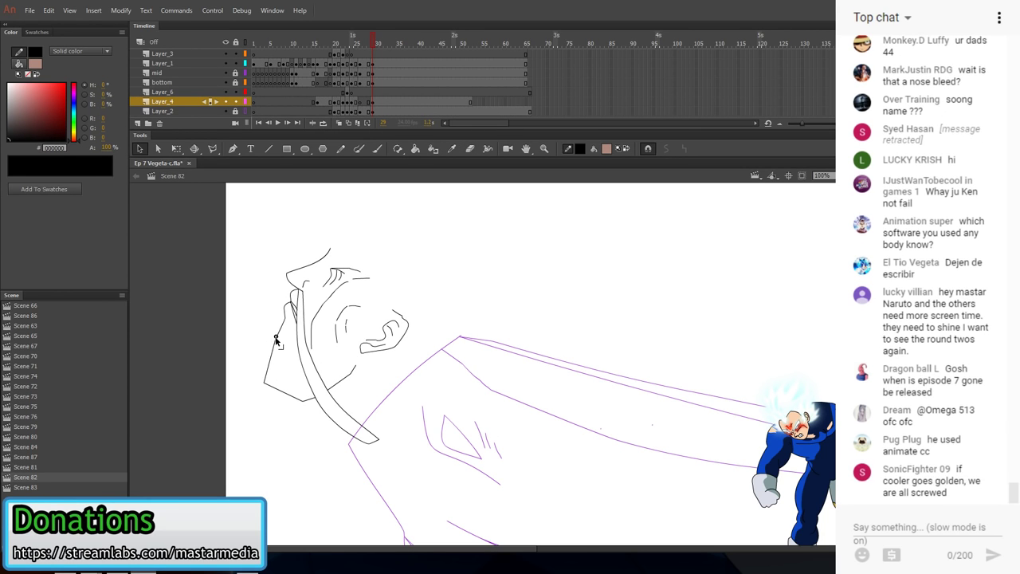
- Try bending the straight chin outline into a rounded shape, and undo the curve edits
{"action": "left_click_drag", "start_coordinate": [265, 381], "coordinate": [276, 355]}
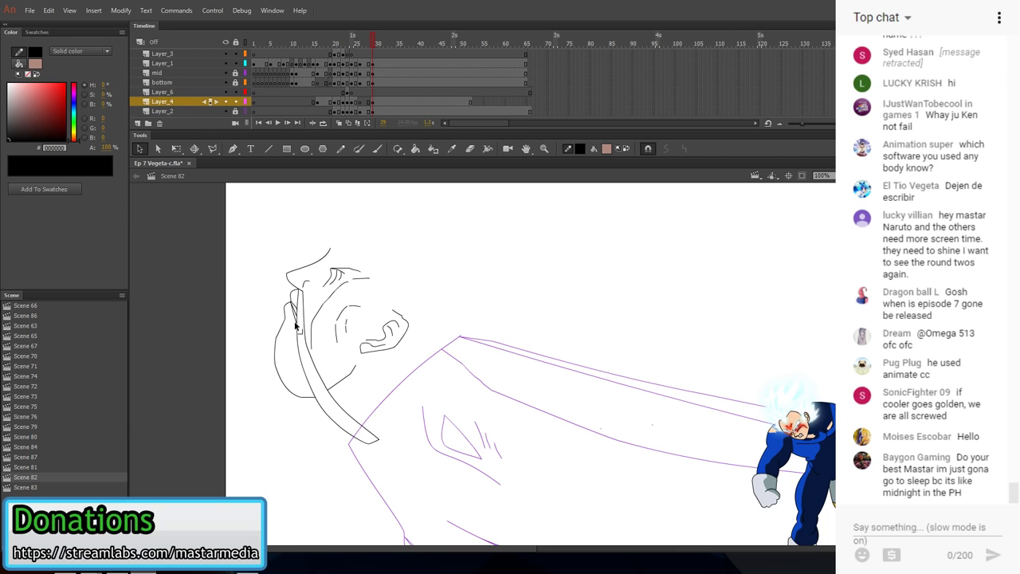
{"action": "key", "text": "ctrl+z"}
{"action": "key", "text": "ctrl+z"}
{"action": "key", "text": "ctrl+z"}
{"action": "key", "text": "ctrl+z"}
{"action": "key", "text": "ctrl+z"}
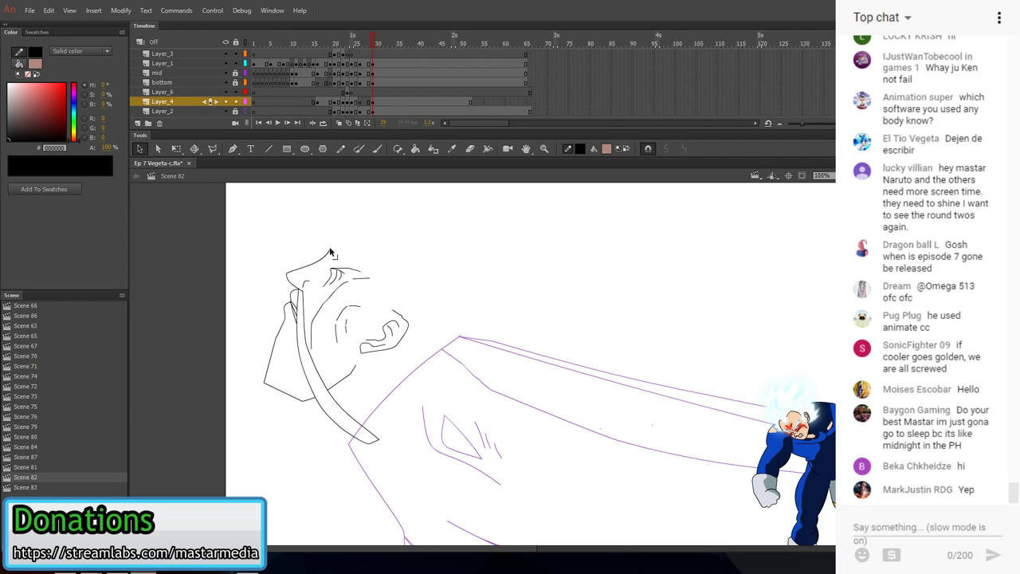
- Pull in the chin outline's lower corners and replace its bottom edge with a new line ending at the moustache
{"action": "left_click_drag", "start_coordinate": [265, 383], "coordinate": [266, 370]}
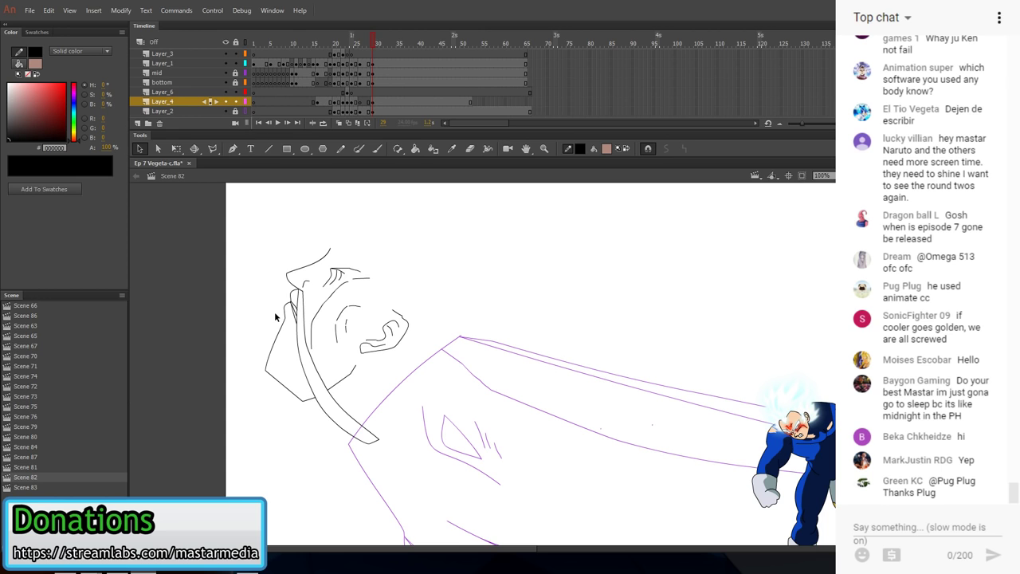
{"action": "left_click_drag", "start_coordinate": [305, 402], "coordinate": [285, 388]}
{"action": "left_click", "coordinate": [310, 395]}
{"action": "key", "text": "Delete"}
{"action": "key", "text": "n"}
{"action": "left_click_drag", "start_coordinate": [284, 388], "coordinate": [314, 390]}
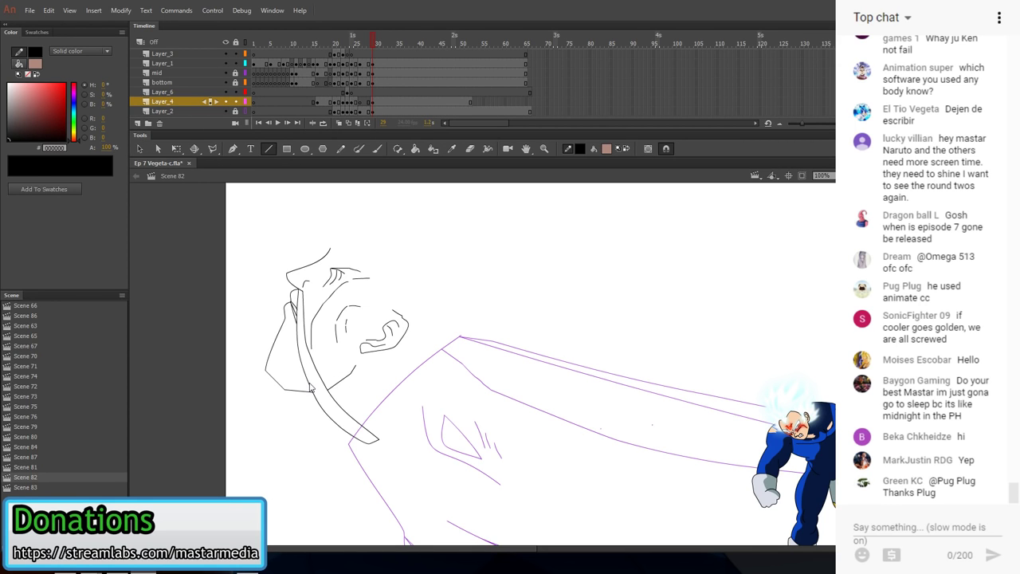
{"action": "key", "text": "v"}
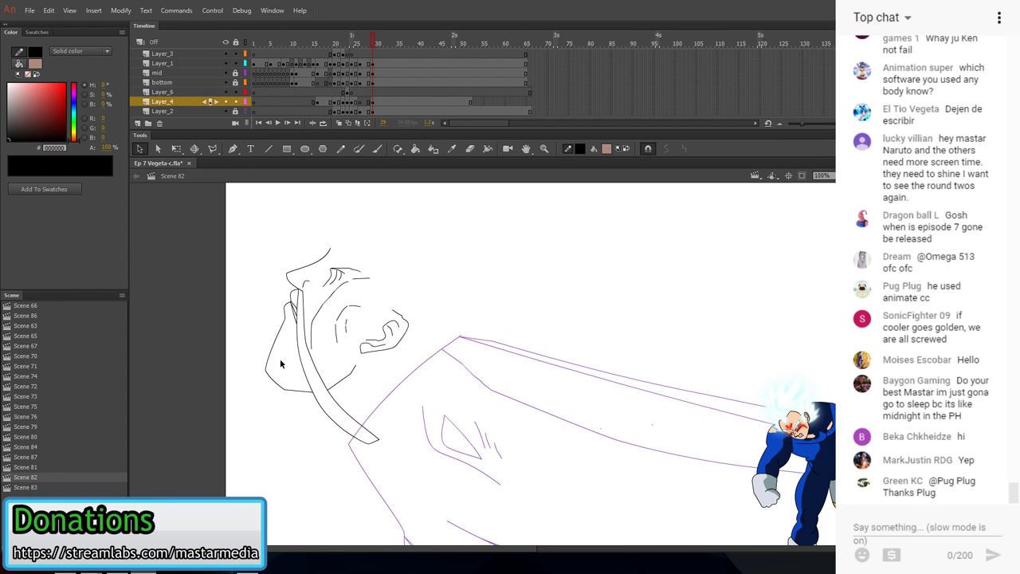
- Examine the giant's earlier face drawings at frames 18, 23 and 27 as reference for the head
{"action": "left_click", "coordinate": [330, 112]}
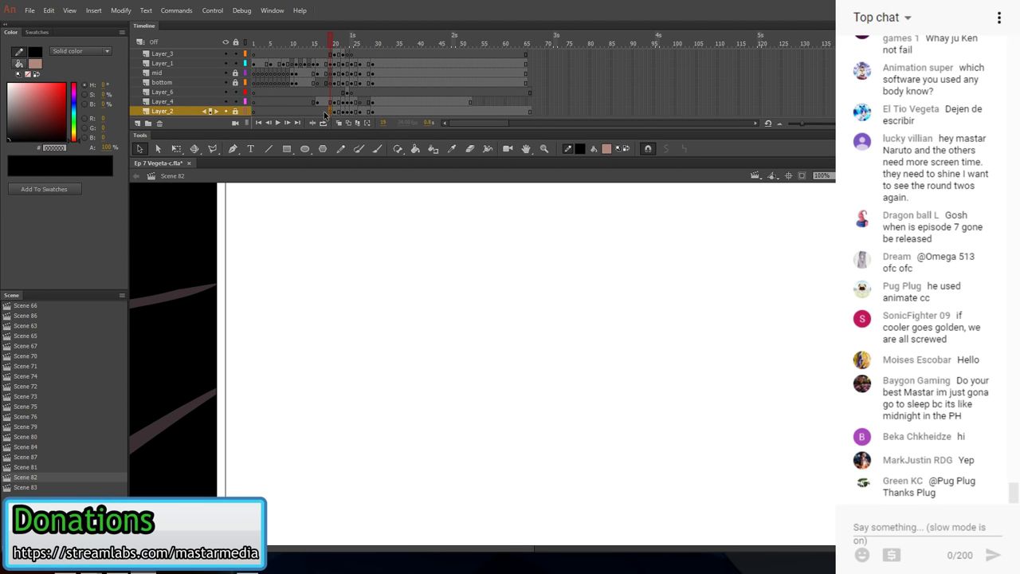
{"action": "left_click", "coordinate": [326, 113]}
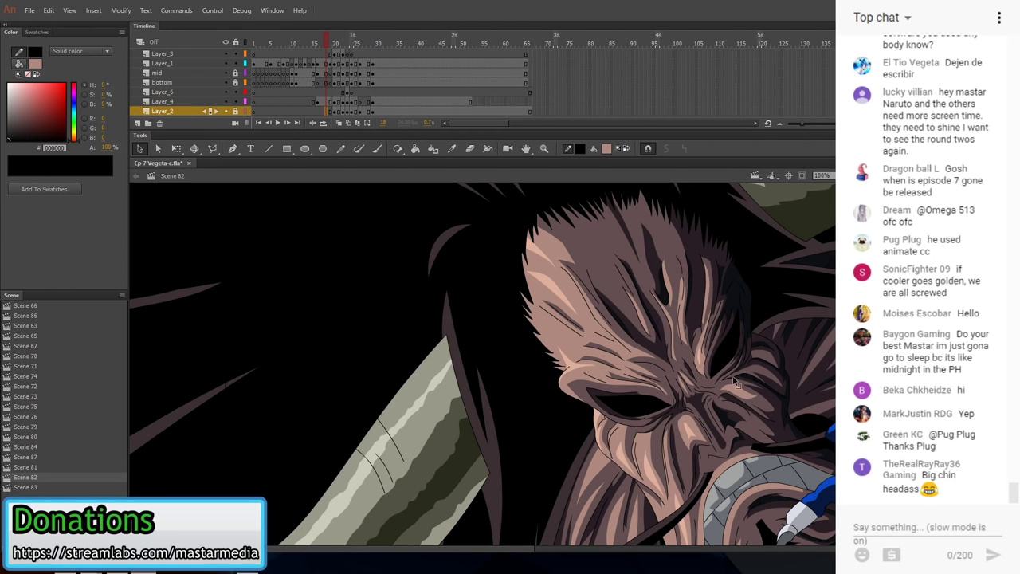
{"action": "left_click_drag", "start_coordinate": [674, 350], "coordinate": [631, 329]}
{"action": "key", "text": "period"}
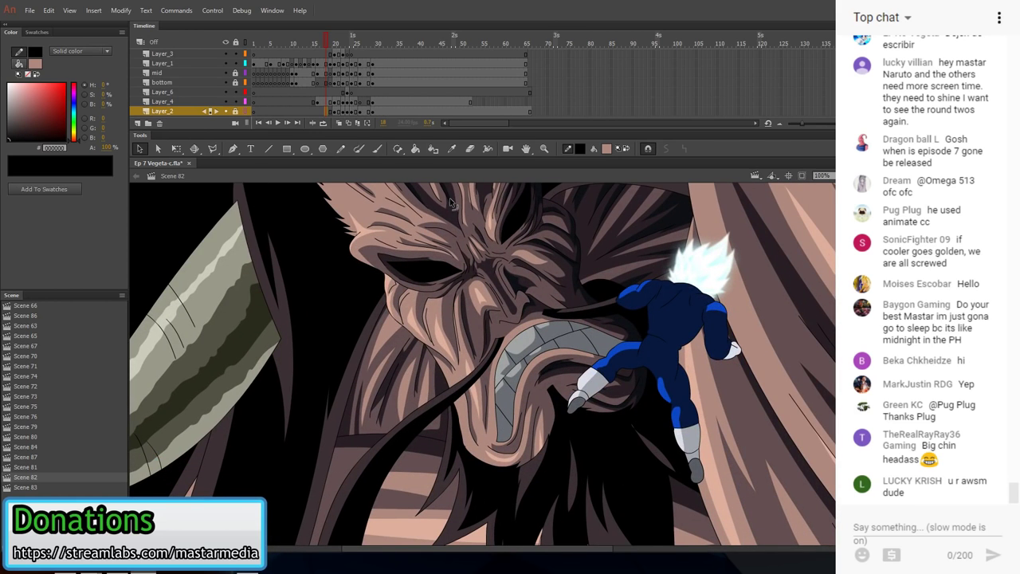
{"action": "left_click", "coordinate": [350, 103]}
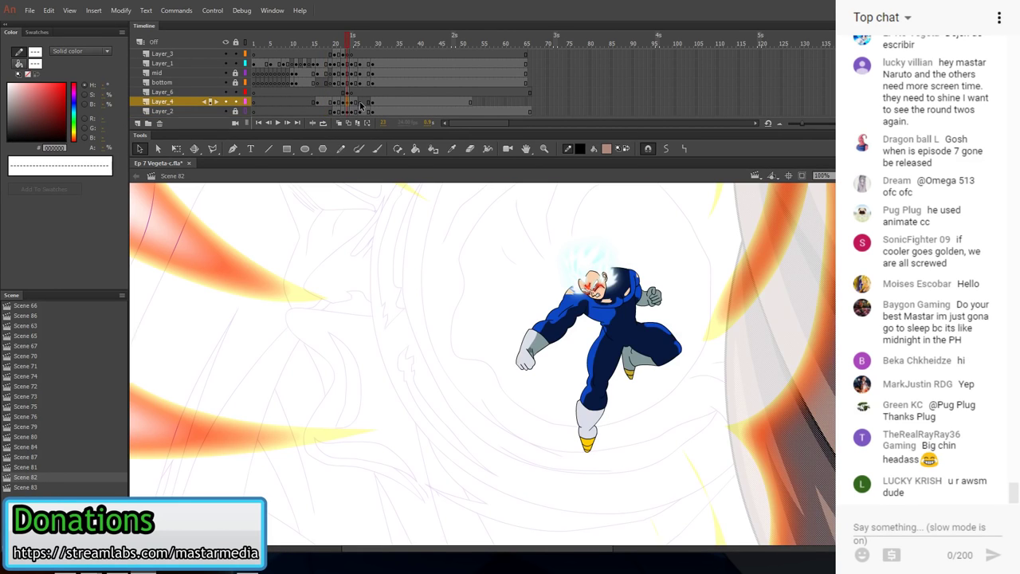
{"action": "left_click", "coordinate": [365, 102]}
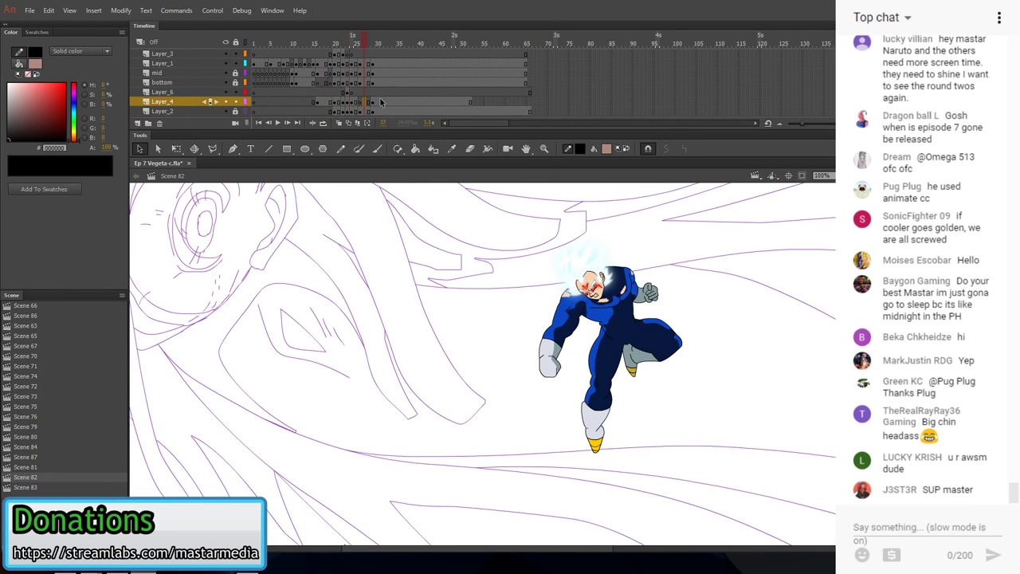
- Unlock Layer_2, show it in full color instead of outlines, and return to Layer_4 at frame 29
{"action": "left_click", "coordinate": [235, 112]}
{"action": "left_click", "coordinate": [245, 111]}
{"action": "left_click_drag", "start_coordinate": [327, 279], "coordinate": [493, 413]}
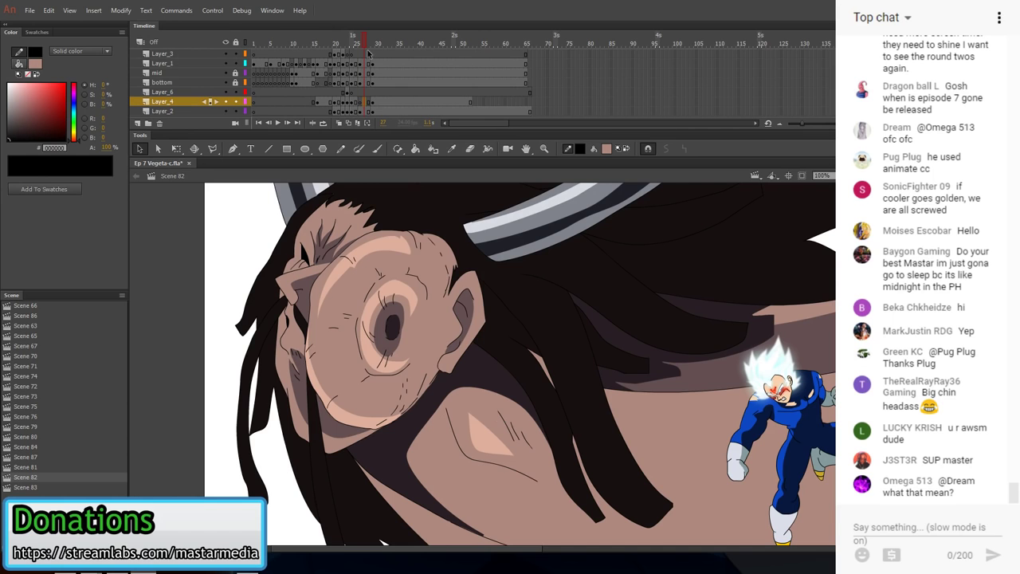
{"action": "left_click", "coordinate": [372, 101]}
{"action": "left_click", "coordinate": [263, 385]}
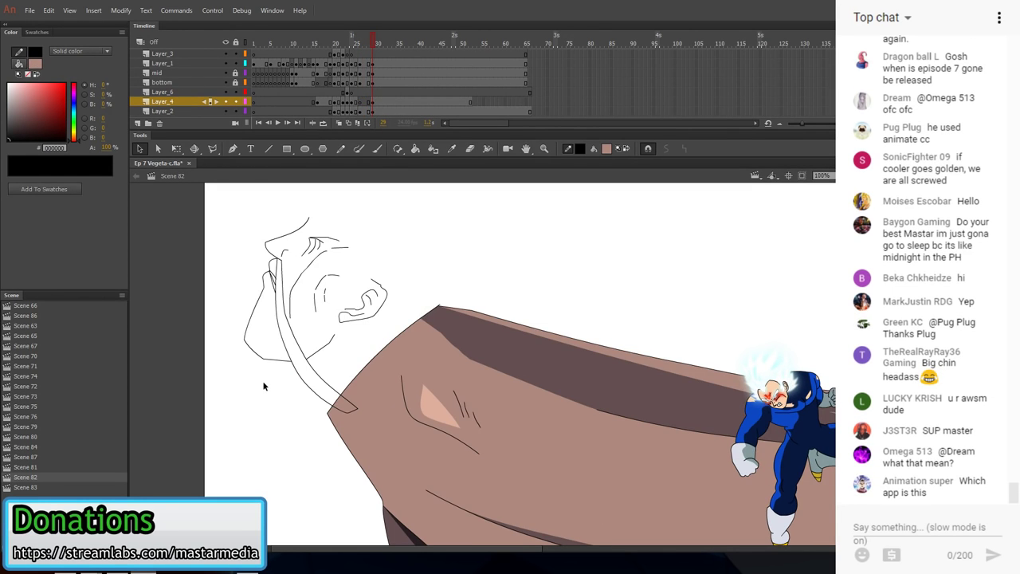
- Erase the oversized chin outline and pencil a smaller rounded chin with a jagged, spiky beard around it
{"action": "key", "text": "e"}
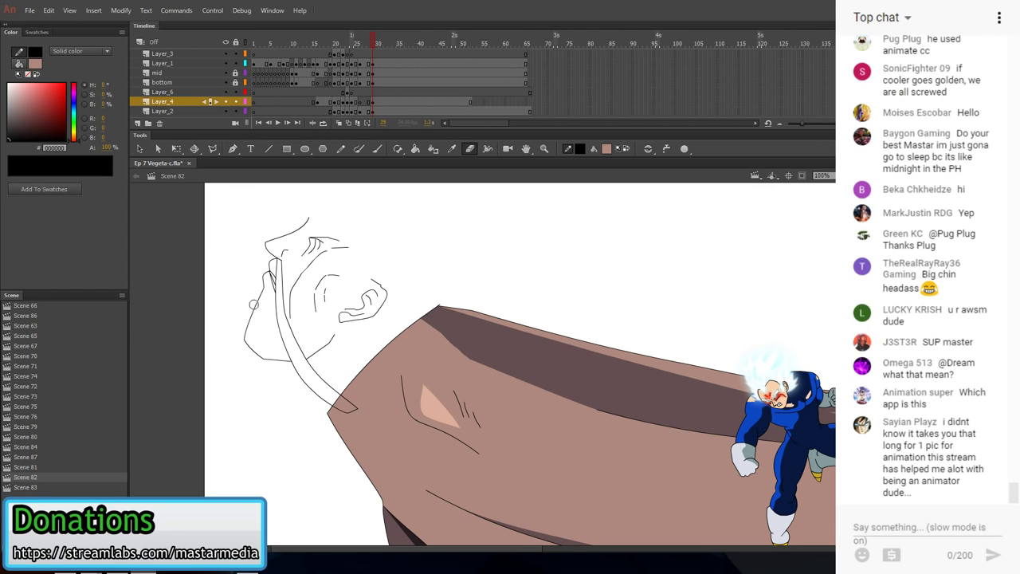
{"action": "mouse_move", "coordinate": [252, 303]}
{"action": "left_mouse_down"}
{"action": "mouse_move", "coordinate": [256, 355]}
{"action": "mouse_move", "coordinate": [271, 359]}
{"action": "left_mouse_up"}
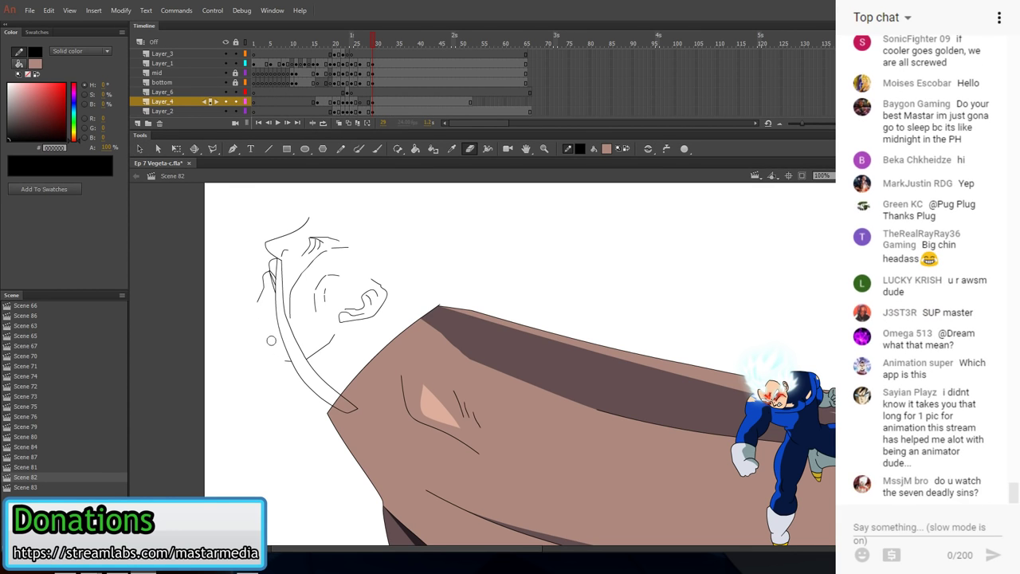
{"action": "key", "text": "y"}
{"action": "mouse_move", "coordinate": [261, 297]}
{"action": "left_mouse_down"}
{"action": "mouse_move", "coordinate": [283, 329]}
{"action": "mouse_move", "coordinate": [282, 305]}
{"action": "mouse_move", "coordinate": [259, 295]}
{"action": "mouse_move", "coordinate": [227, 347]}
{"action": "mouse_move", "coordinate": [244, 339]}
{"action": "mouse_move", "coordinate": [245, 375]}
{"action": "mouse_move", "coordinate": [256, 357]}
{"action": "mouse_move", "coordinate": [280, 388]}
{"action": "mouse_move", "coordinate": [301, 367]}
{"action": "left_mouse_up"}
{"action": "key", "text": "v"}
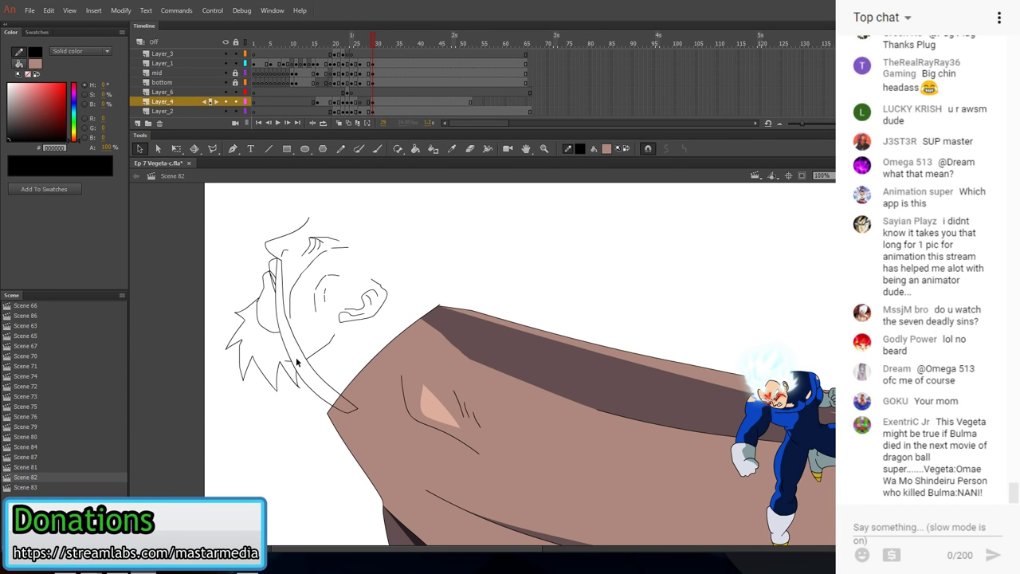
{"action": "key", "text": "y"}
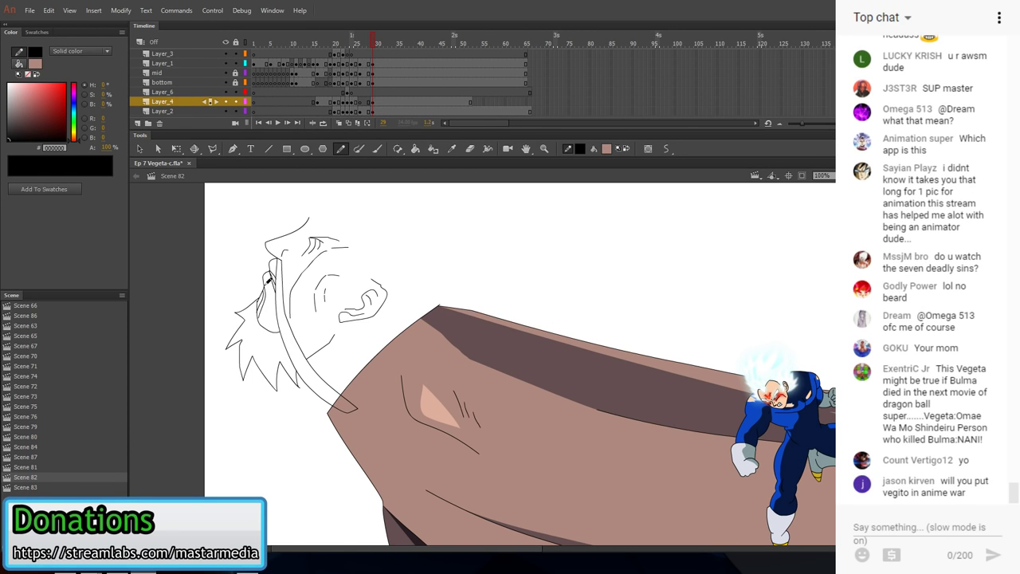
- Zoom to 200% and delete the stray line segments where the beard stroke overlaps the chin and lips
{"action": "scroll", "coordinate": [268, 279], "scroll_direction": "up", "scroll_amount": 2}
{"action": "key", "text": "v"}
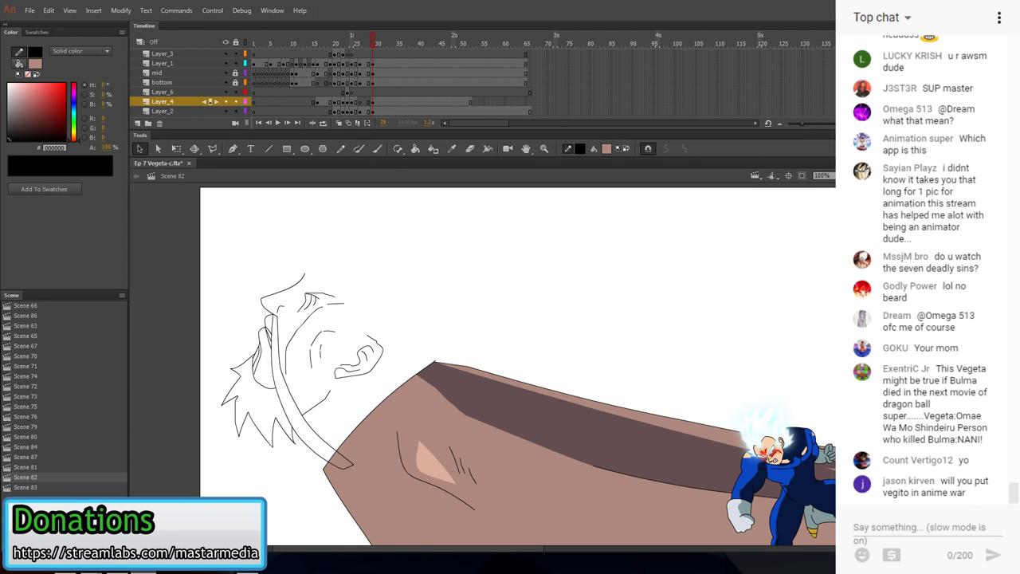
{"action": "left_click", "coordinate": [842, 176]}
{"action": "left_click", "coordinate": [821, 252]}
{"action": "mouse_move", "coordinate": [263, 343]}
{"action": "left_mouse_down"}
{"action": "mouse_move", "coordinate": [547, 336]}
{"action": "mouse_move", "coordinate": [527, 310]}
{"action": "mouse_move", "coordinate": [539, 313]}
{"action": "left_mouse_up"}
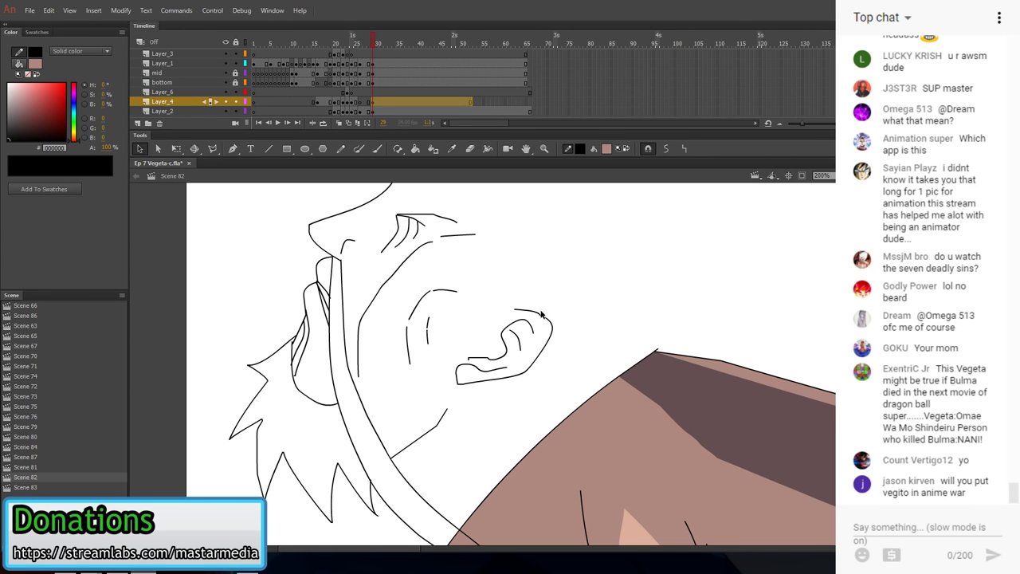
{"action": "left_click", "coordinate": [293, 360]}
{"action": "key", "text": "Delete"}
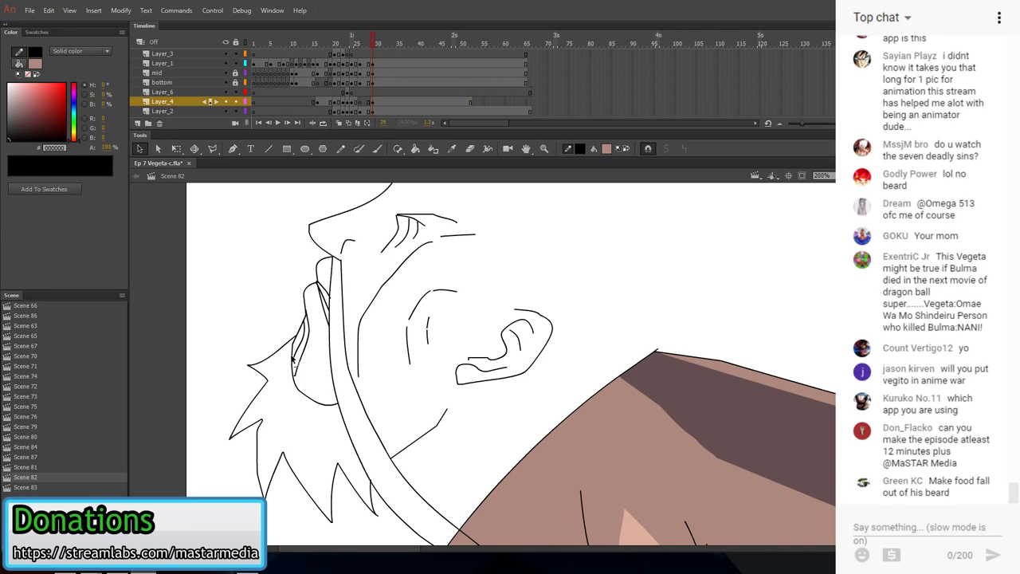
{"action": "left_click", "coordinate": [294, 383]}
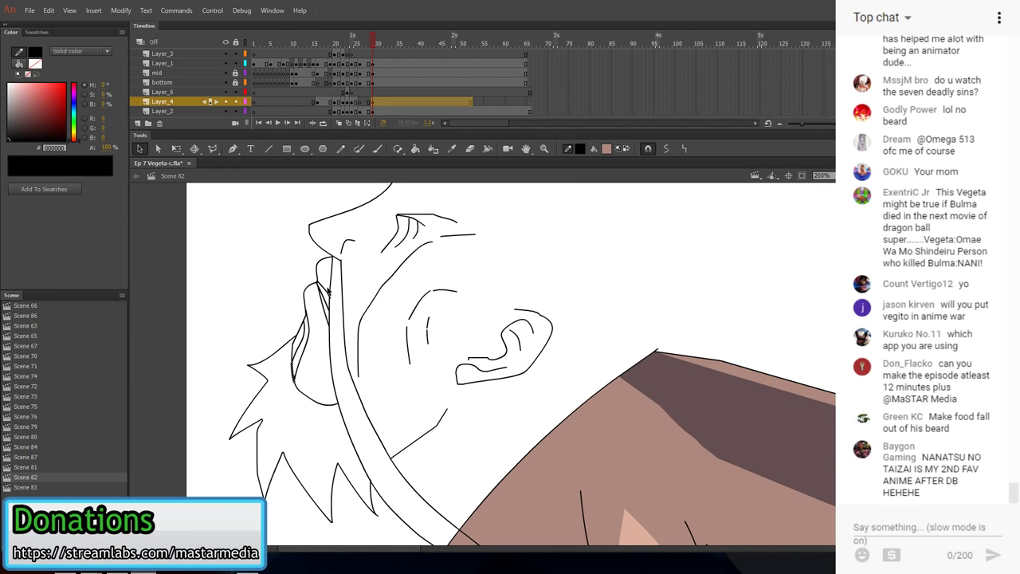
{"action": "key", "text": "Delete"}
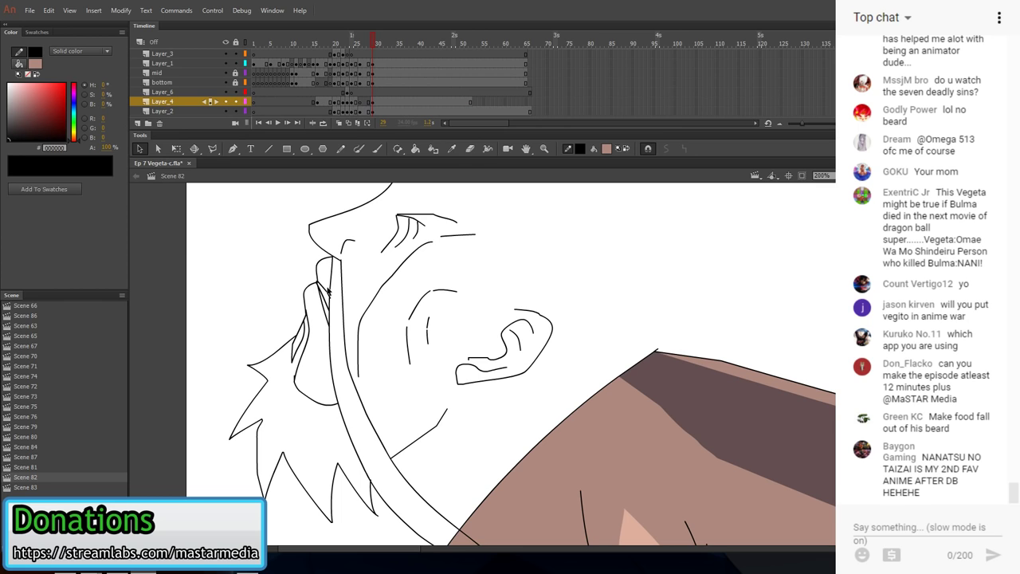
{"action": "left_click", "coordinate": [295, 376]}
{"action": "key", "text": "Delete"}
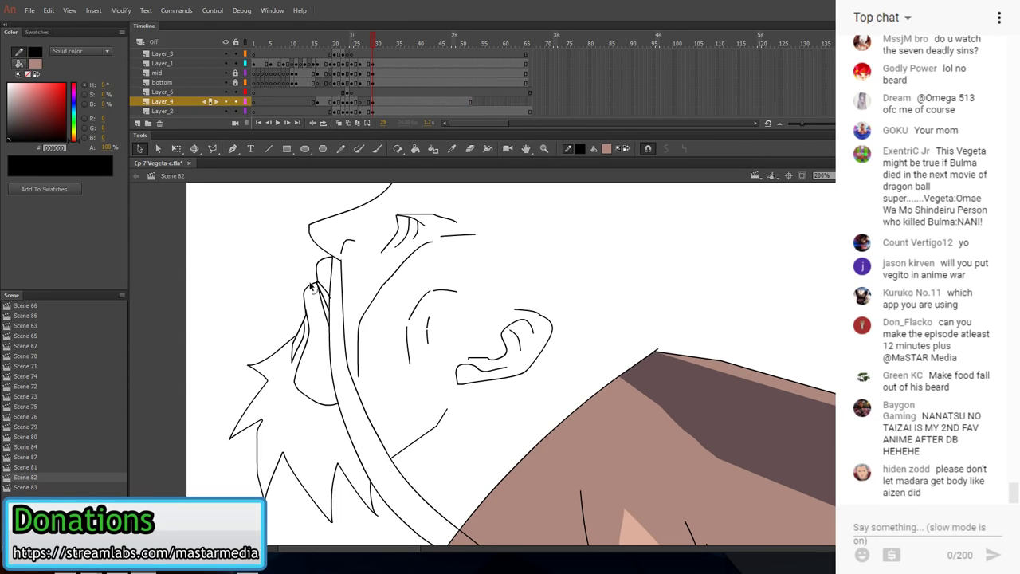
{"action": "left_click", "coordinate": [319, 283]}
{"action": "key", "text": "Delete"}
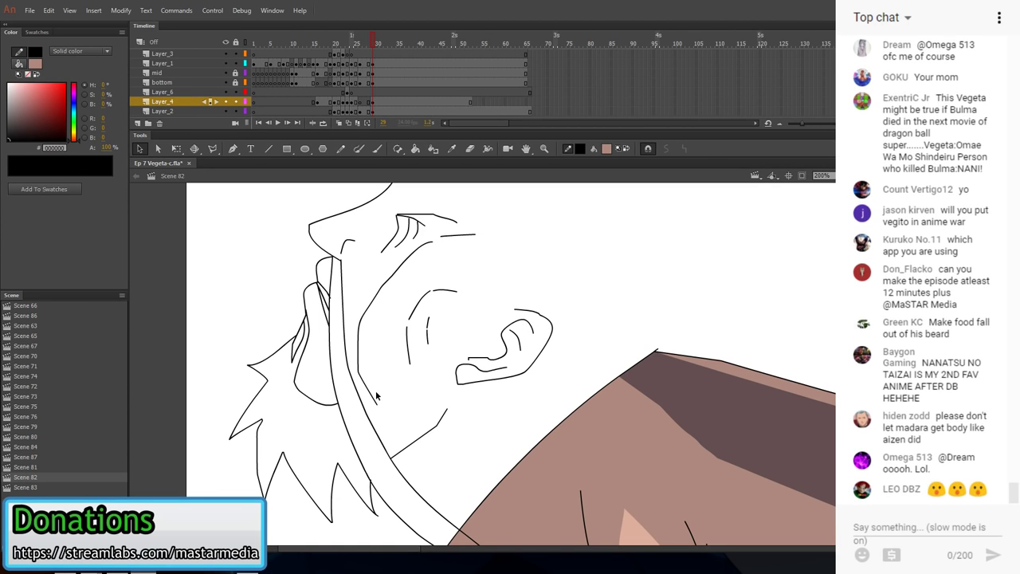
- Pencil a curved lower cheek line from the earlobe to the moustache on the giant's head
{"action": "key", "text": "y"}
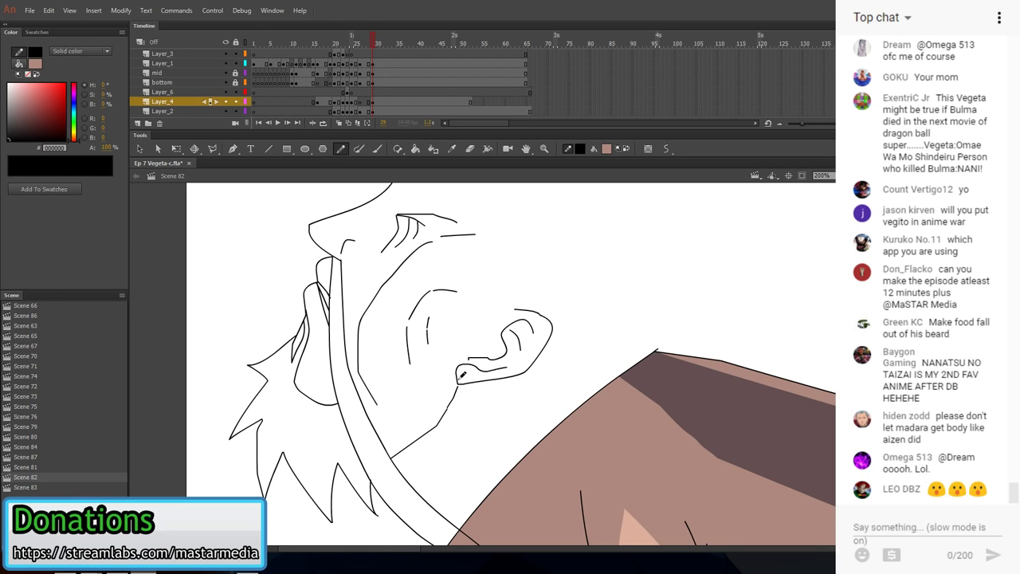
{"action": "mouse_move", "coordinate": [457, 380]}
{"action": "left_mouse_down"}
{"action": "mouse_move", "coordinate": [380, 405]}
{"action": "mouse_move", "coordinate": [365, 395]}
{"action": "left_mouse_up"}
{"action": "key", "text": "v"}
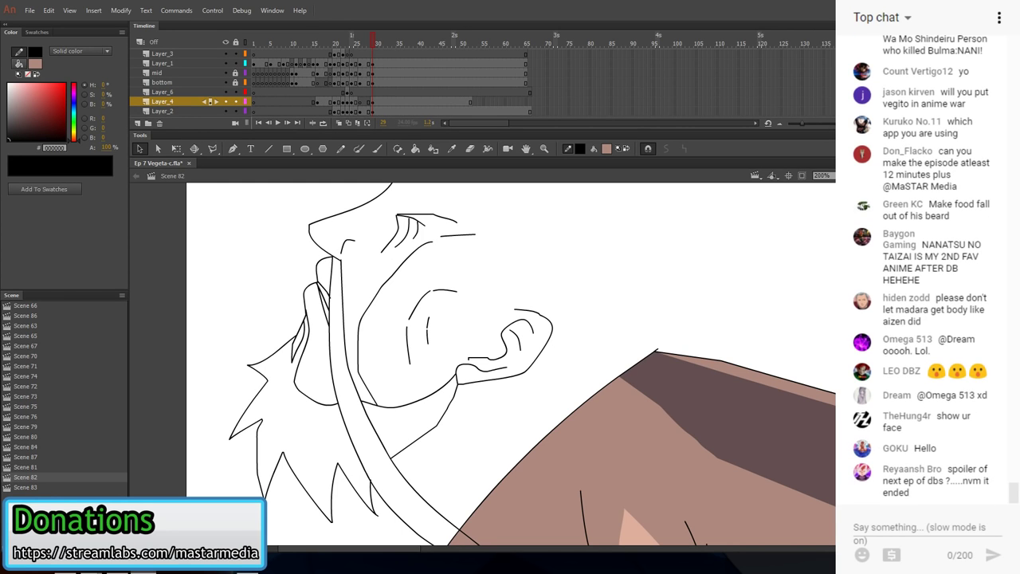
- Compare the giant's new head drawing with the detailed face close-up at frame 17 of Layer_2, then return to frame 32
{"action": "key", "text": "ctrl+minus"}
{"action": "key", "text": "ctrl+minus"}
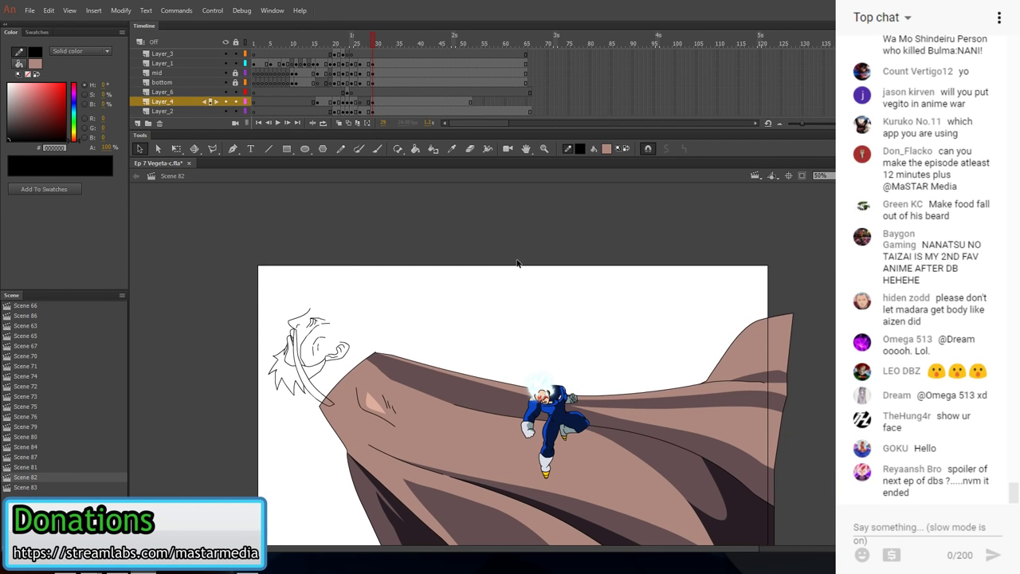
{"action": "left_click", "coordinate": [371, 112]}
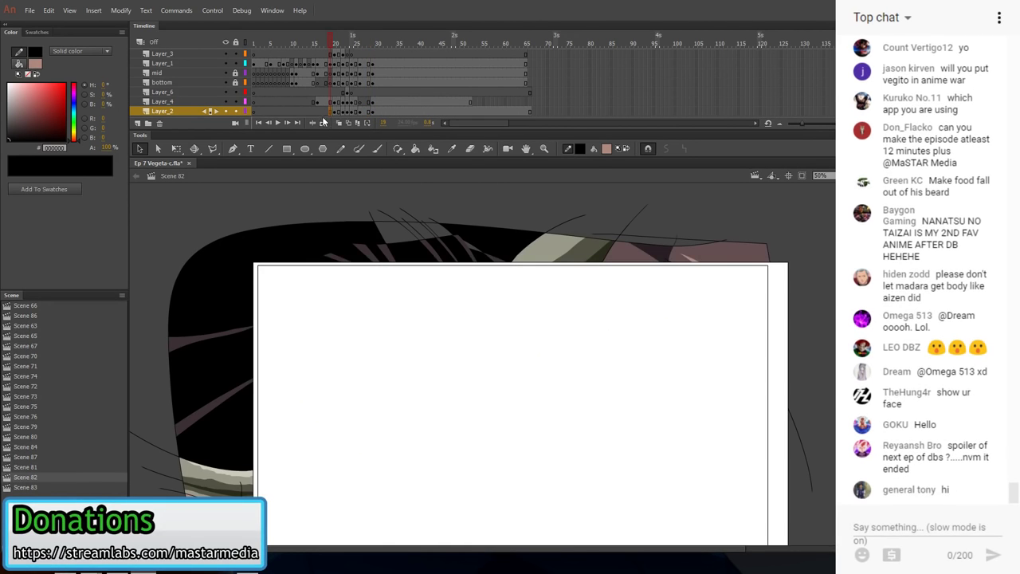
{"action": "key", "text": "comma"}
{"action": "key", "text": "comma"}
{"action": "left_click_drag", "start_coordinate": [627, 381], "coordinate": [561, 349]}
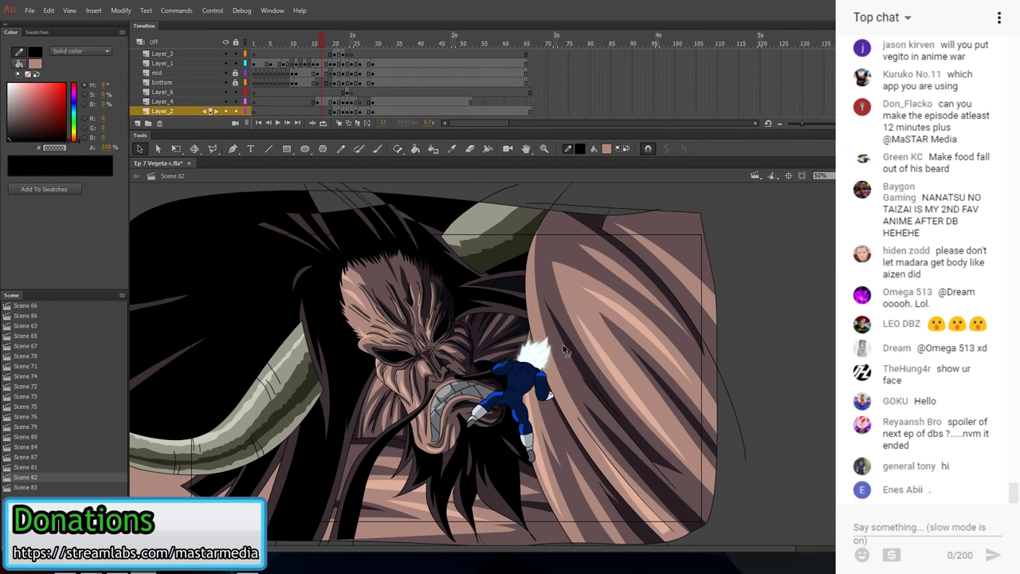
{"action": "left_click", "coordinate": [385, 112]}
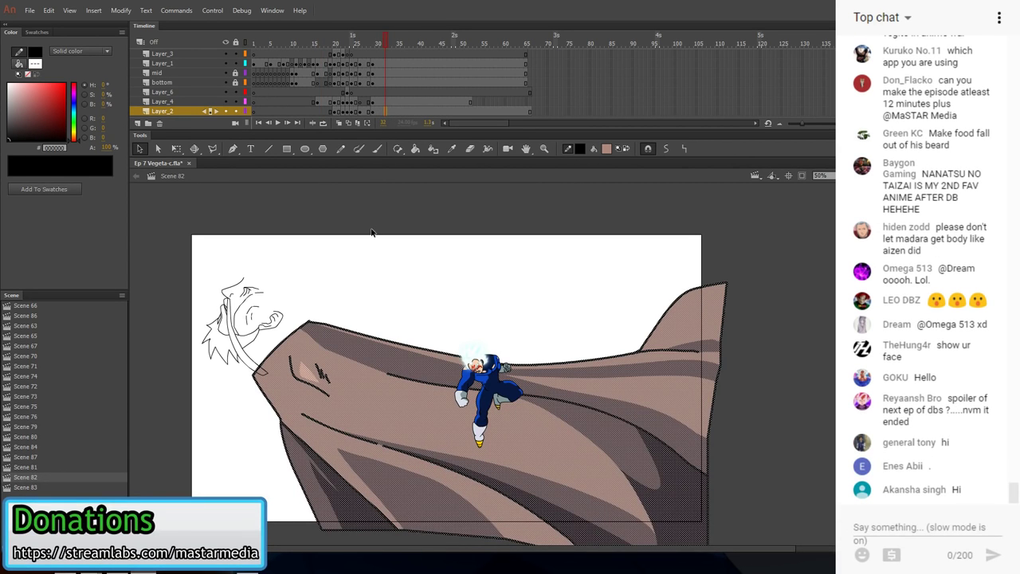
{"action": "left_click", "coordinate": [324, 110]}
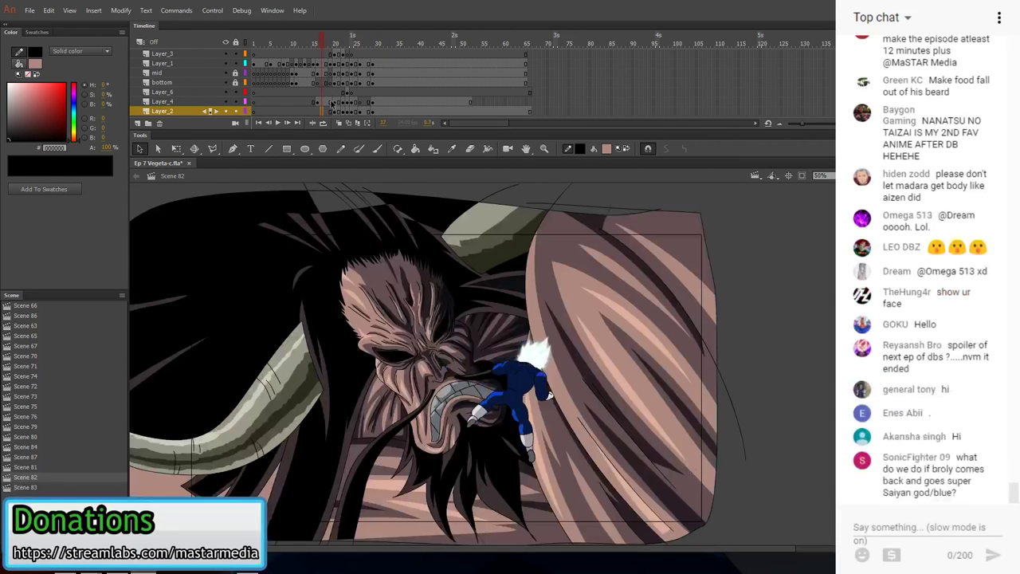
{"action": "left_click", "coordinate": [386, 112]}
- Pencil a spiky sideburn above the giant's ear and erase the upper end of the nose bridge line
{"action": "key", "text": "shift+y"}
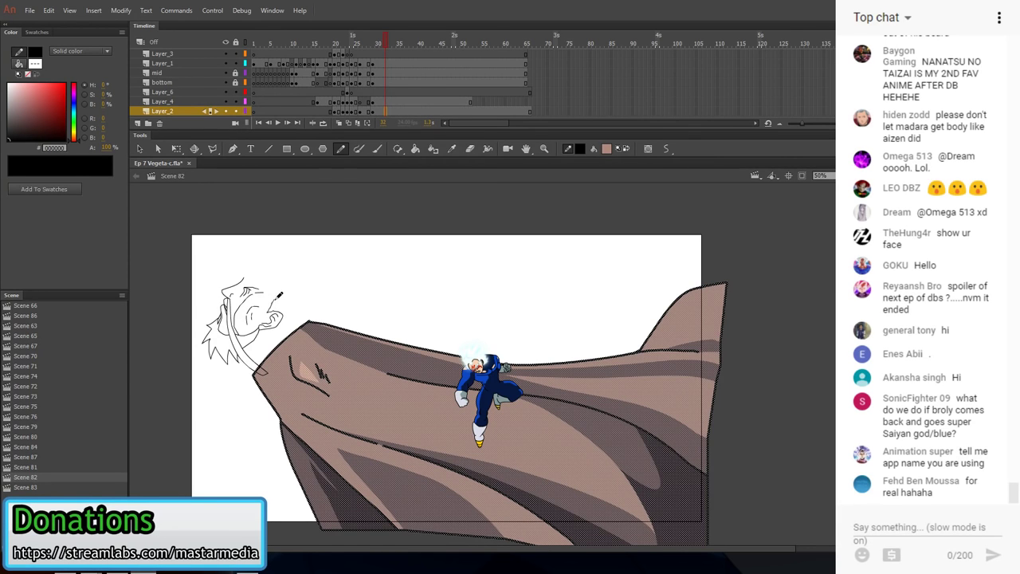
{"action": "mouse_move", "coordinate": [275, 299]}
{"action": "left_mouse_down"}
{"action": "mouse_move", "coordinate": [276, 278]}
{"action": "mouse_move", "coordinate": [262, 268]}
{"action": "mouse_move", "coordinate": [246, 275]}
{"action": "mouse_move", "coordinate": [318, 292]}
{"action": "left_mouse_up"}
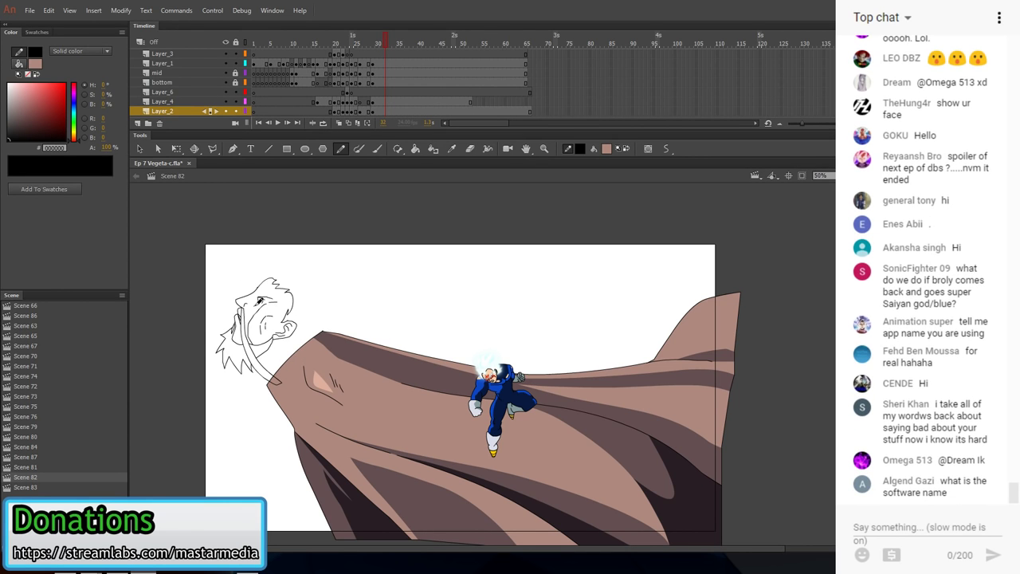
{"action": "key", "text": "e"}
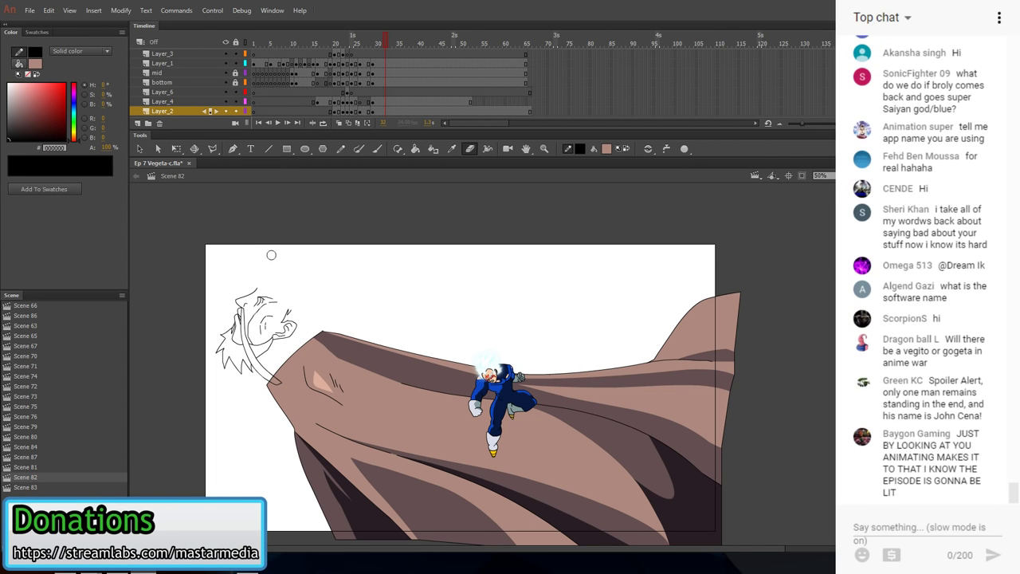
{"action": "key", "text": "ctrl+equal"}
{"action": "key", "text": "ctrl+equal"}
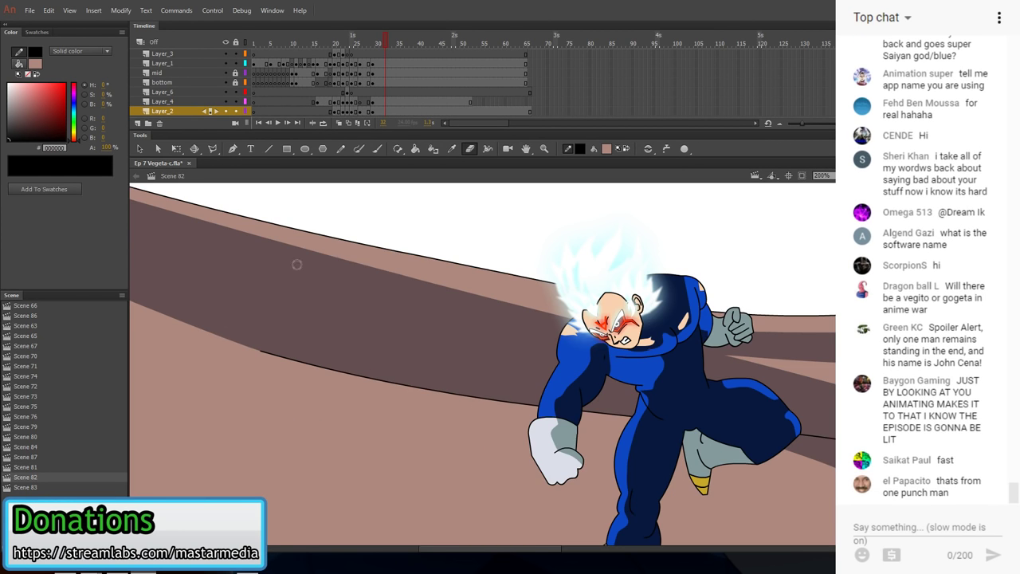
{"action": "mouse_move", "coordinate": [297, 265]}
{"action": "left_mouse_down"}
{"action": "mouse_move", "coordinate": [843, 466]}
{"action": "mouse_move", "coordinate": [538, 436]}
{"action": "left_mouse_up"}
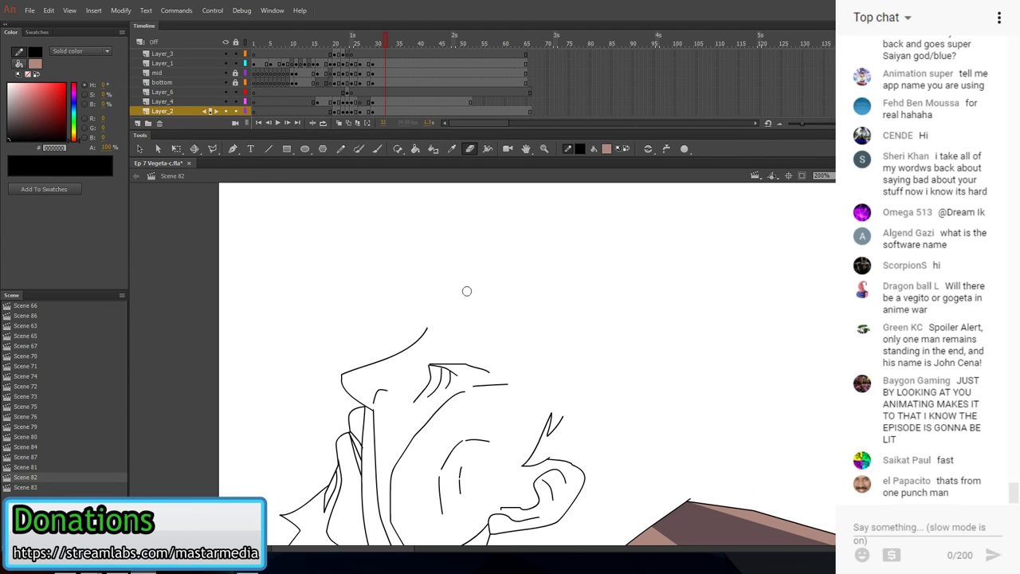
{"action": "key", "text": "n"}
{"action": "mouse_move", "coordinate": [426, 327]}
{"action": "left_mouse_down"}
{"action": "mouse_move", "coordinate": [438, 297]}
{"action": "mouse_move", "coordinate": [475, 274]}
{"action": "mouse_move", "coordinate": [472, 245]}
{"action": "mouse_move", "coordinate": [438, 305]}
{"action": "mouse_move", "coordinate": [466, 282]}
{"action": "mouse_move", "coordinate": [412, 342]}
{"action": "left_mouse_up"}
{"action": "key", "text": "e"}
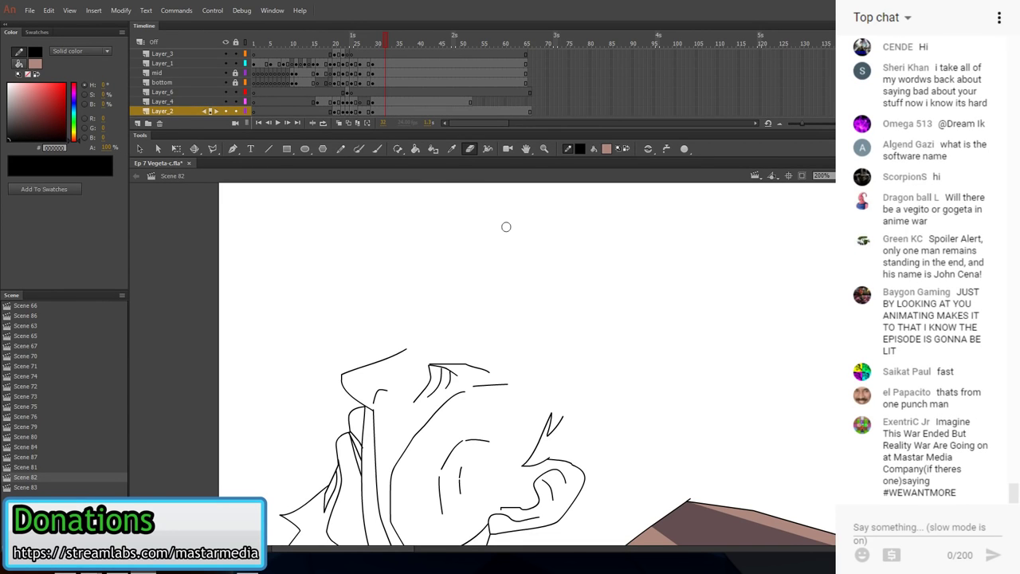
- Pencil the nose bridge up into the brow and forehead, adding an upper eyelid curve and forehead crease lines
{"action": "key", "text": "y"}
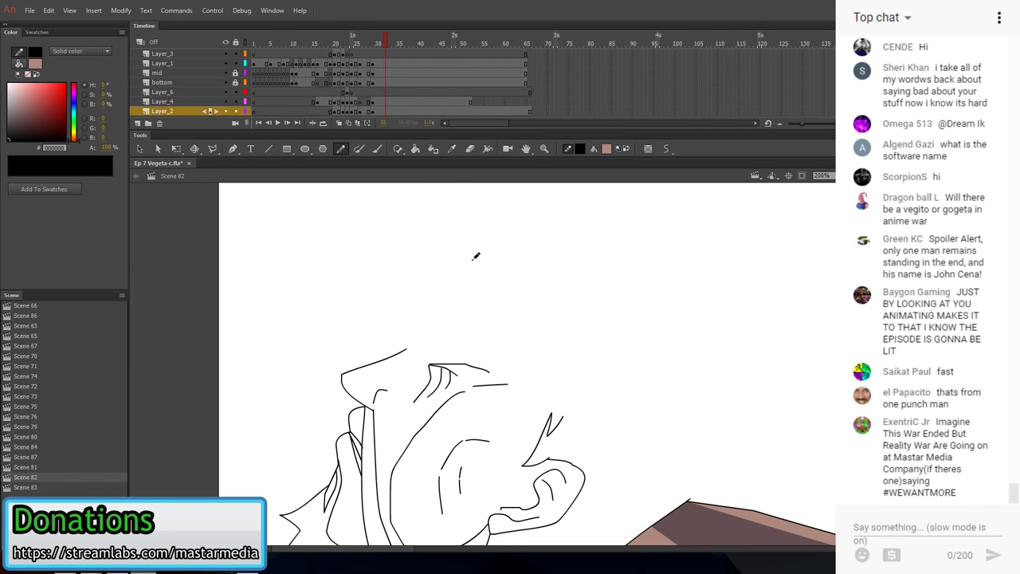
{"action": "mouse_move", "coordinate": [473, 259]}
{"action": "left_mouse_down"}
{"action": "mouse_move", "coordinate": [410, 318]}
{"action": "mouse_move", "coordinate": [412, 343]}
{"action": "left_mouse_up"}
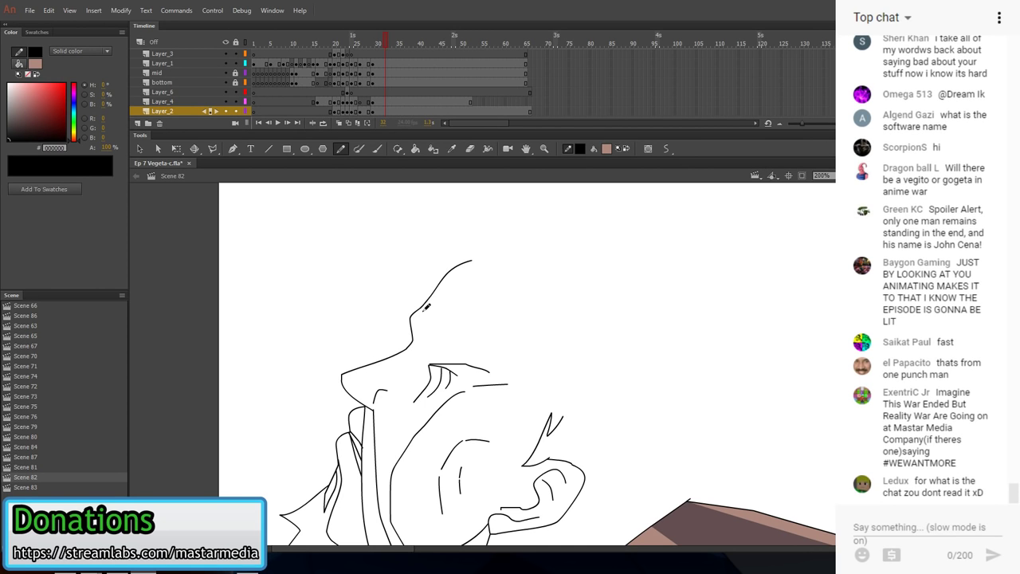
{"action": "mouse_move", "coordinate": [508, 283]}
{"action": "left_mouse_down"}
{"action": "mouse_move", "coordinate": [475, 268]}
{"action": "mouse_move", "coordinate": [390, 328]}
{"action": "mouse_move", "coordinate": [390, 341]}
{"action": "mouse_move", "coordinate": [443, 337]}
{"action": "mouse_move", "coordinate": [469, 359]}
{"action": "left_mouse_up"}
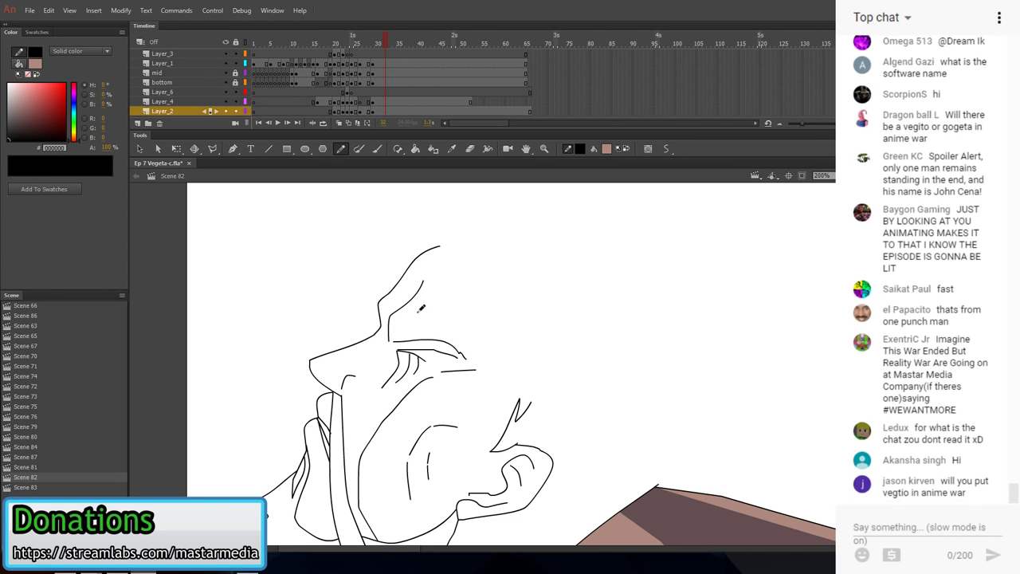
{"action": "left_click_drag", "start_coordinate": [415, 312], "coordinate": [481, 281]}
{"action": "left_click_drag", "start_coordinate": [421, 298], "coordinate": [448, 274]}
- Pencil an extra hair strand beside the sideburn, a short lower cheek crease and a wrinkle between the moustache and cheek
{"action": "left_click_drag", "start_coordinate": [499, 407], "coordinate": [487, 449]}
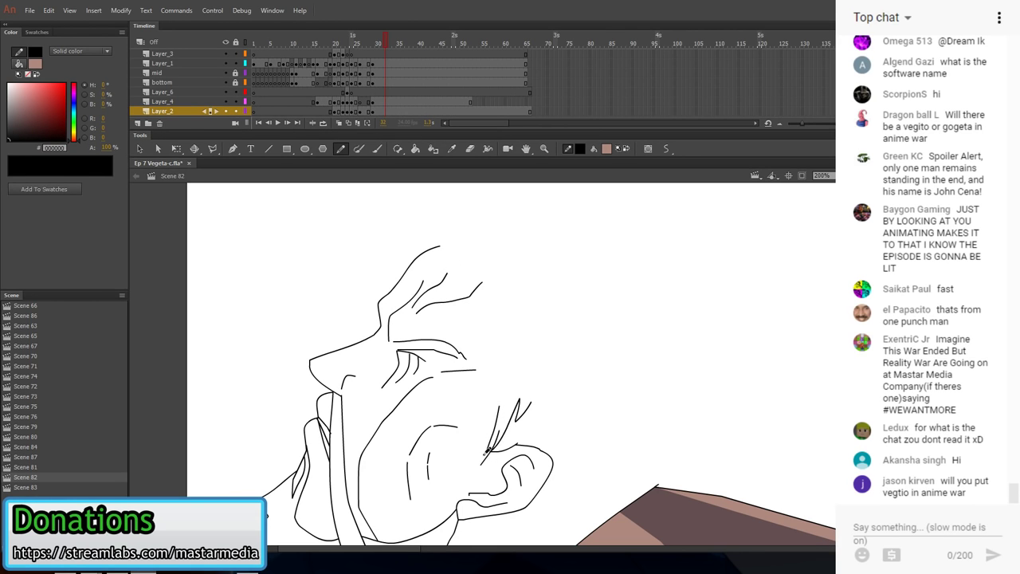
{"action": "left_click_drag", "start_coordinate": [469, 485], "coordinate": [450, 447]}
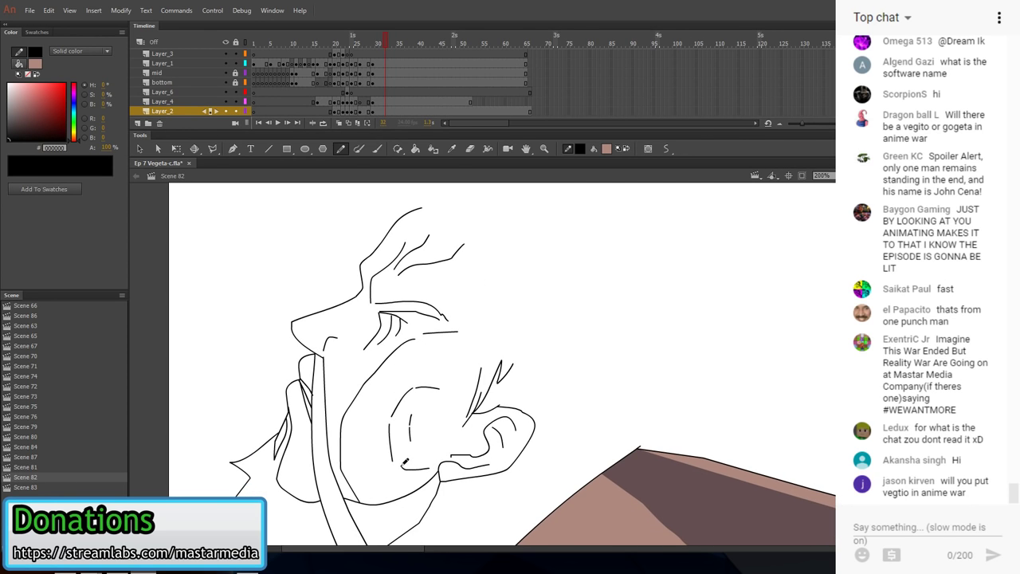
{"action": "scroll", "coordinate": [447, 352], "scroll_direction": "down", "scroll_amount": 1}
{"action": "left_click_drag", "start_coordinate": [308, 396], "coordinate": [356, 333]}
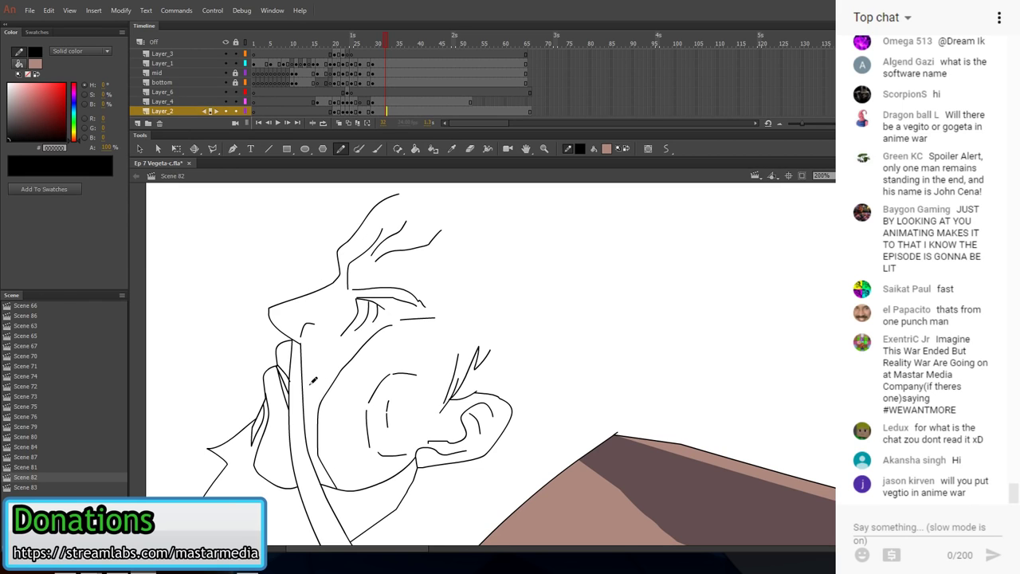
{"action": "mouse_move", "coordinate": [308, 402]}
{"action": "left_mouse_down"}
{"action": "mouse_move", "coordinate": [311, 371]}
{"action": "mouse_move", "coordinate": [331, 350]}
{"action": "left_mouse_up"}
{"action": "left_click_drag", "start_coordinate": [398, 356], "coordinate": [389, 328]}
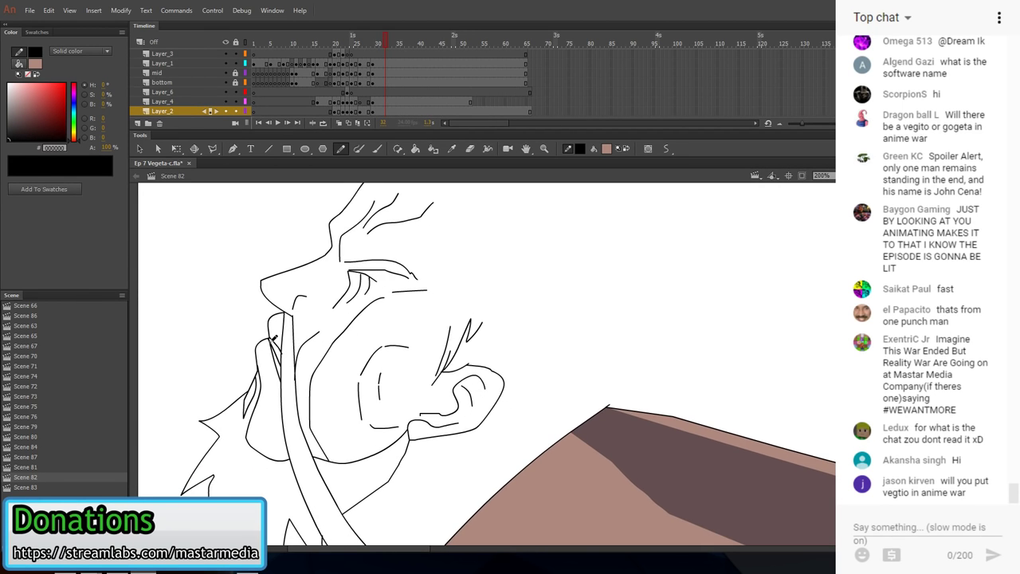
- Erase the ear's upper edge, redraw it as a smooth curve, and delete the stray segment at the inner ear line
{"action": "mouse_move", "coordinate": [616, 335]}
{"action": "left_mouse_down"}
{"action": "mouse_move", "coordinate": [539, 310]}
{"action": "mouse_move", "coordinate": [484, 400]}
{"action": "left_mouse_up"}
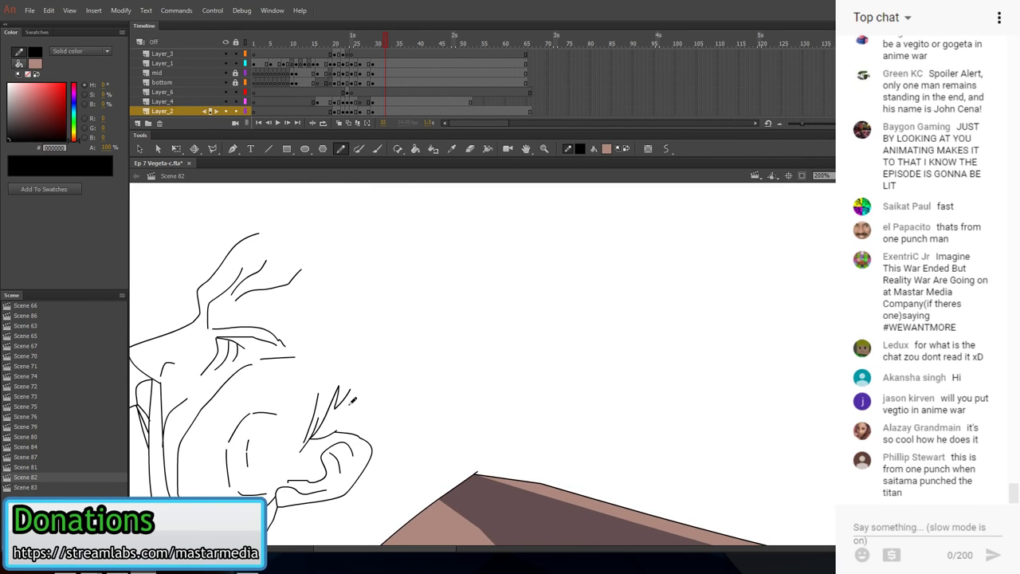
{"action": "key", "text": "e"}
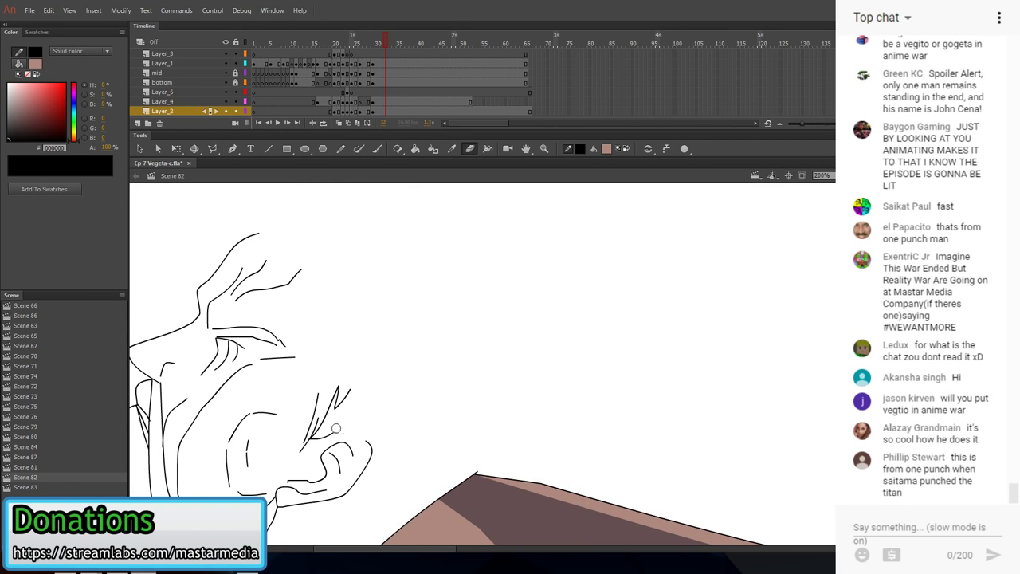
{"action": "key", "text": "n"}
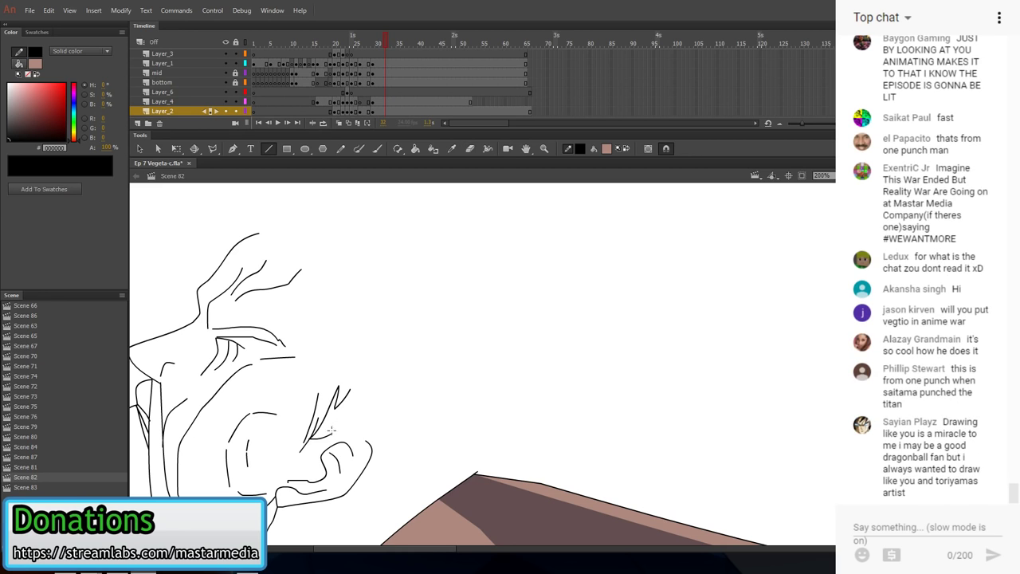
{"action": "mouse_move", "coordinate": [331, 431]}
{"action": "left_mouse_down"}
{"action": "mouse_move", "coordinate": [368, 441]}
{"action": "mouse_move", "coordinate": [354, 434]}
{"action": "left_mouse_up"}
{"action": "key", "text": "v"}
{"action": "left_click", "coordinate": [288, 481]}
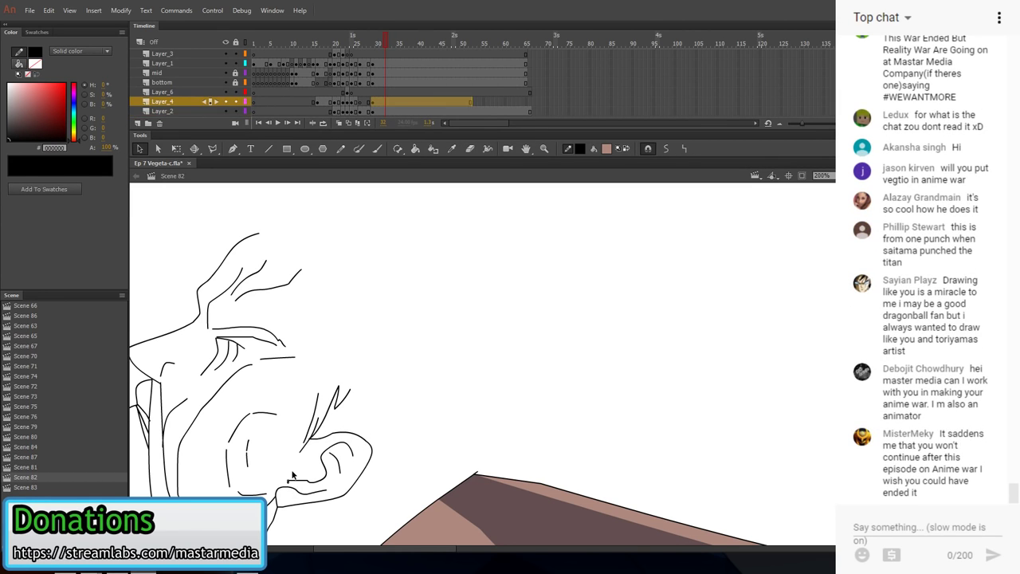
{"action": "key", "text": "Delete"}
- Pencil the zigzag hairline behind the ear, the temple line and the back and top of the skull up to the forehead
{"action": "key", "text": "shift+y"}
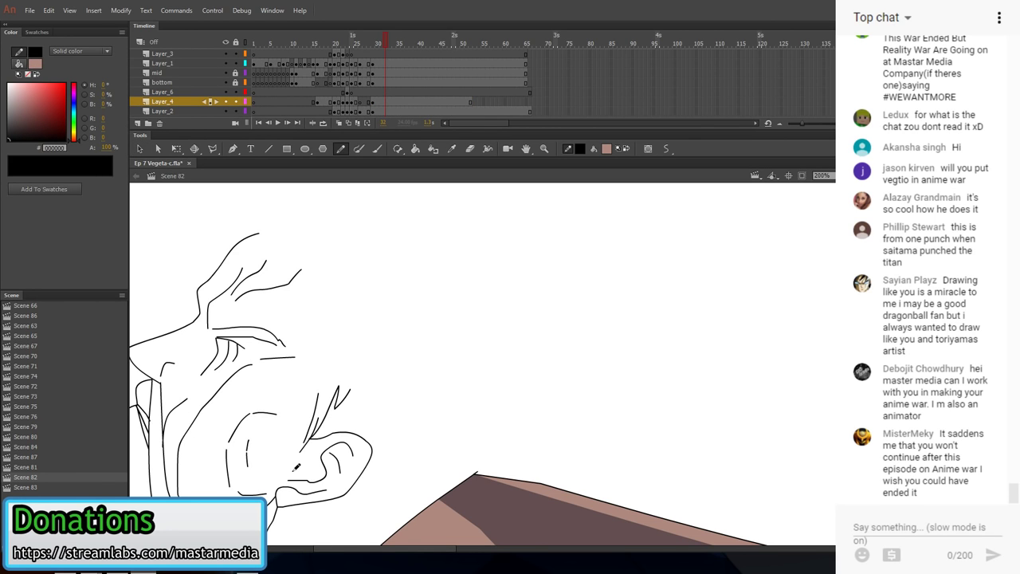
{"action": "mouse_move", "coordinate": [354, 384]}
{"action": "left_mouse_down"}
{"action": "mouse_move", "coordinate": [395, 348]}
{"action": "mouse_move", "coordinate": [401, 313]}
{"action": "mouse_move", "coordinate": [366, 302]}
{"action": "mouse_move", "coordinate": [322, 344]}
{"action": "left_mouse_up"}
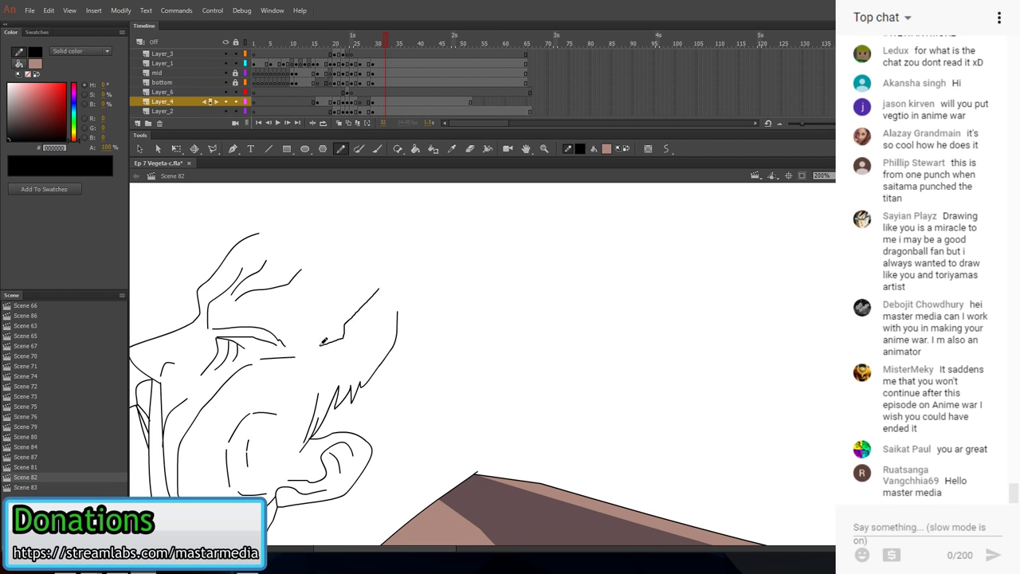
{"action": "left_click_drag", "start_coordinate": [393, 257], "coordinate": [482, 289]}
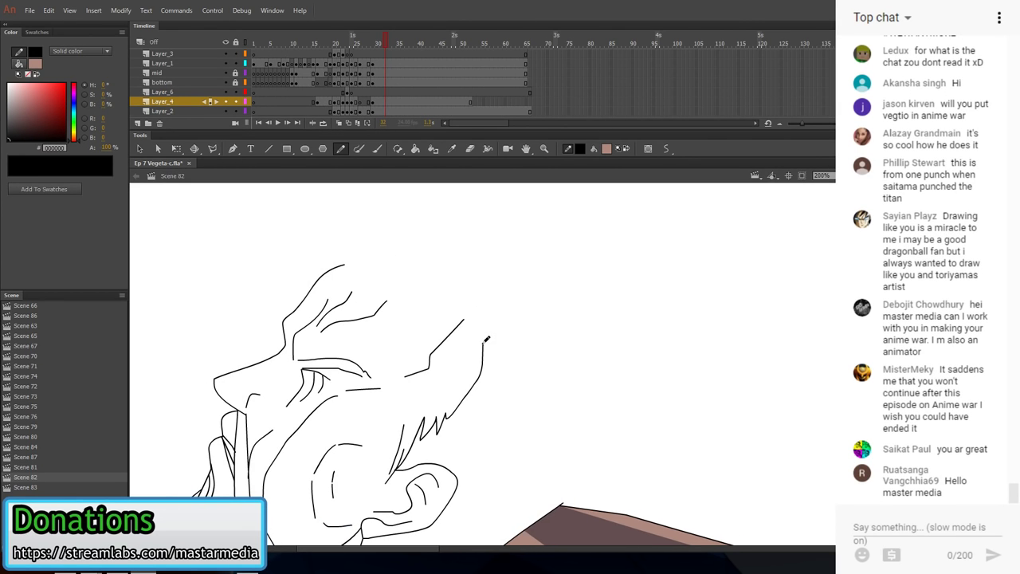
{"action": "mouse_move", "coordinate": [485, 340]}
{"action": "left_mouse_down"}
{"action": "mouse_move", "coordinate": [483, 295]}
{"action": "mouse_move", "coordinate": [432, 274]}
{"action": "mouse_move", "coordinate": [346, 262]}
{"action": "left_mouse_up"}
{"action": "left_click_drag", "start_coordinate": [451, 417], "coordinate": [442, 347]}
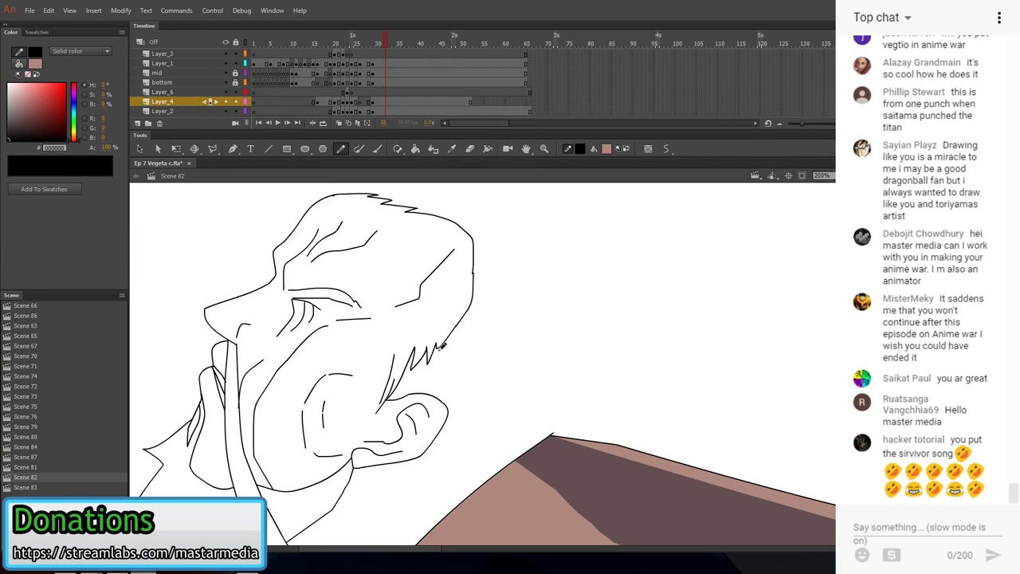
- Erase the light highlight and crease lines near the body's upper end and fill the gap with the skin colour AD897E
{"action": "key", "text": "ctrl+minus"}
{"action": "key", "text": "ctrl+minus"}
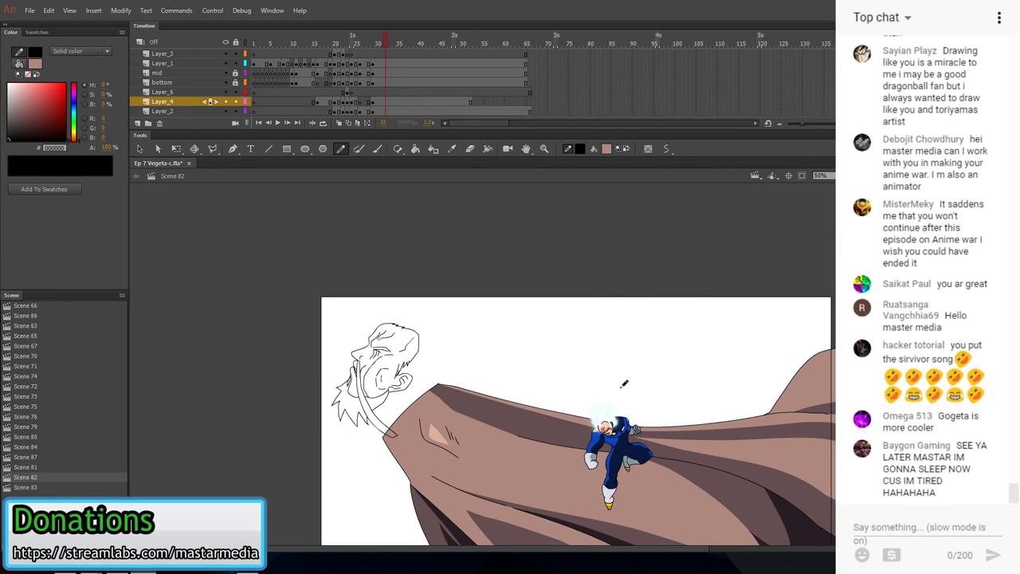
{"action": "left_click_drag", "start_coordinate": [620, 388], "coordinate": [610, 378]}
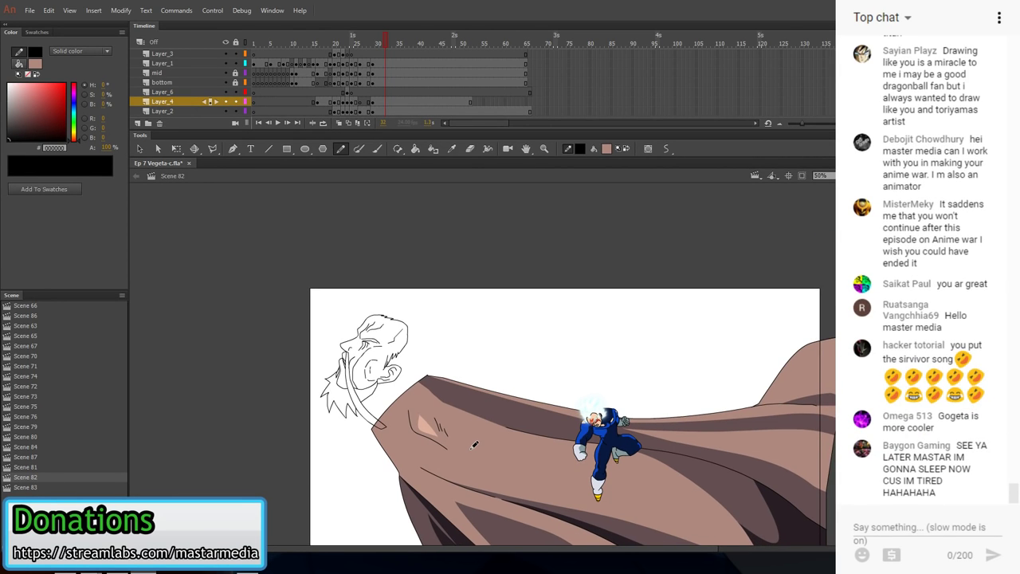
{"action": "left_click_drag", "start_coordinate": [511, 386], "coordinate": [522, 394]}
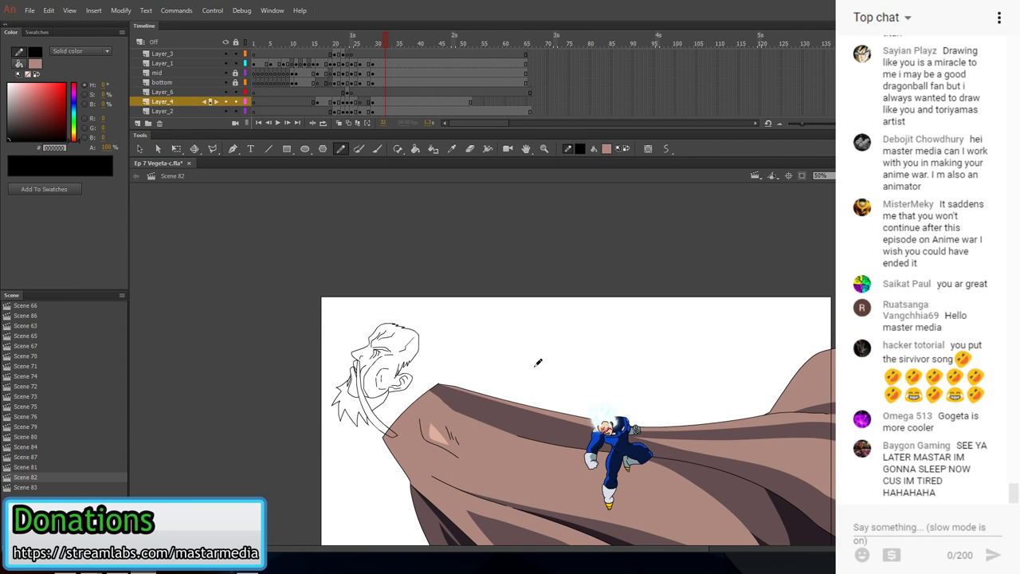
{"action": "key", "text": "e"}
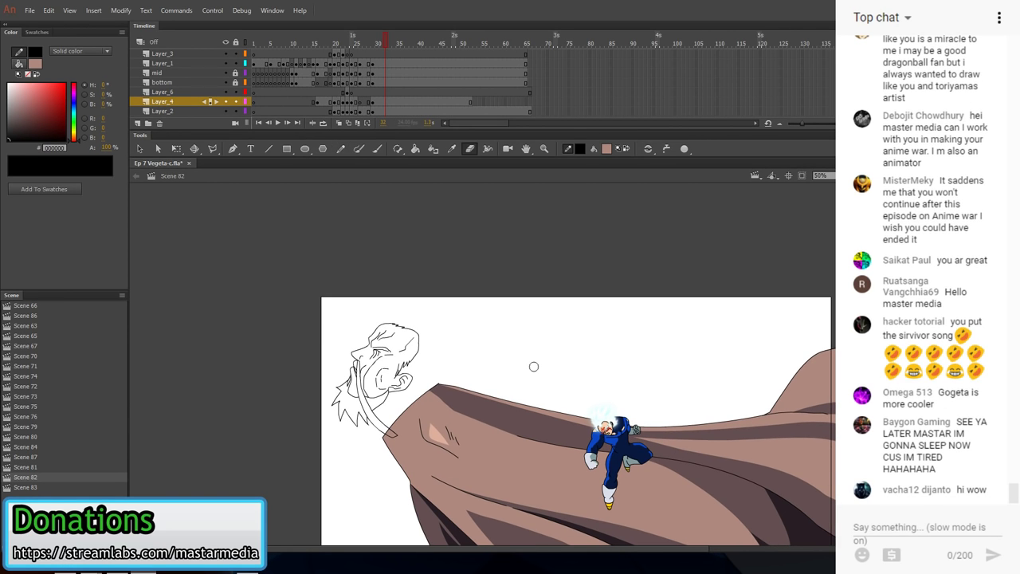
{"action": "mouse_move", "coordinate": [419, 420]}
{"action": "left_mouse_down"}
{"action": "mouse_move", "coordinate": [430, 440]}
{"action": "mouse_move", "coordinate": [440, 430]}
{"action": "mouse_move", "coordinate": [462, 446]}
{"action": "left_mouse_up"}
{"action": "left_click", "coordinate": [451, 149]}
{"action": "left_click", "coordinate": [470, 458]}
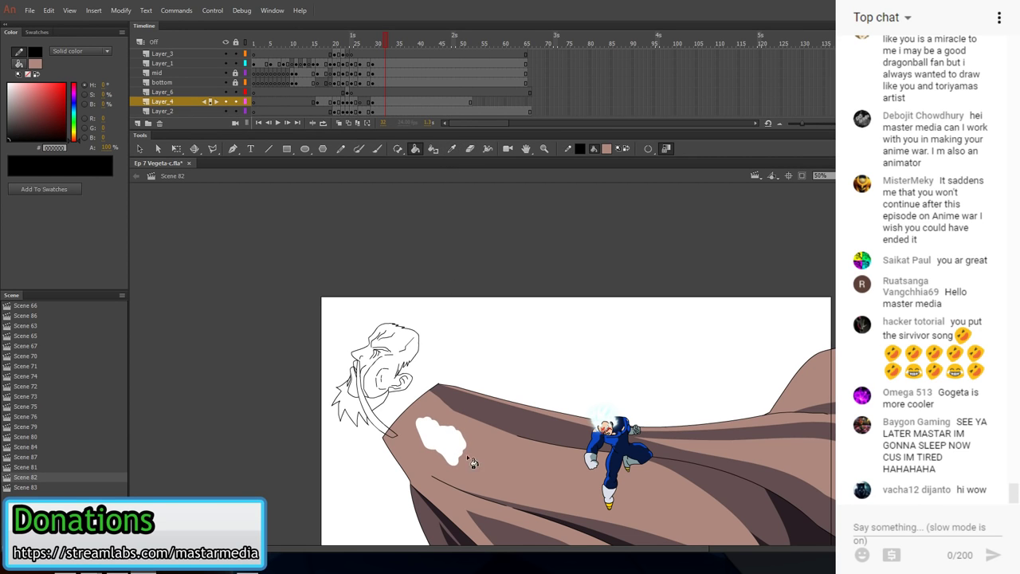
{"action": "left_click", "coordinate": [451, 433]}
{"action": "key", "text": "shift+y"}
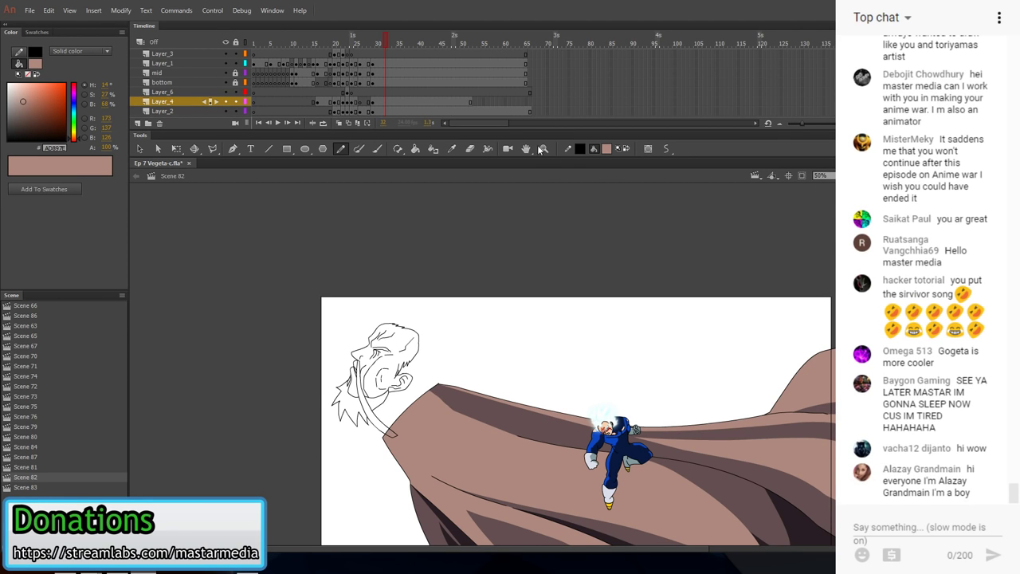
- Lasso the giant's head line art, cut it and paste it in place on Layer_4
{"action": "left_click", "coordinate": [372, 102]}
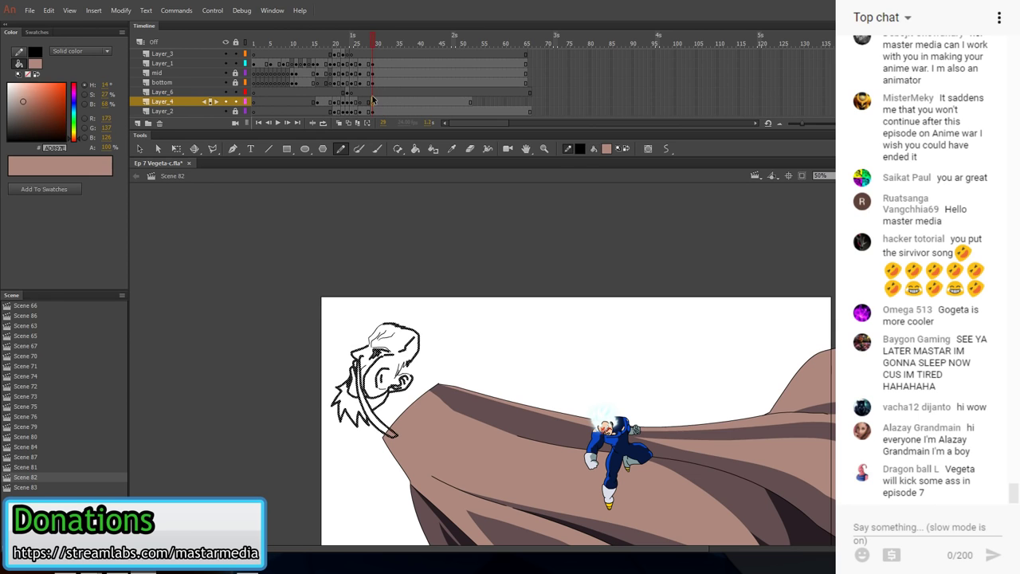
{"action": "left_click", "coordinate": [378, 112]}
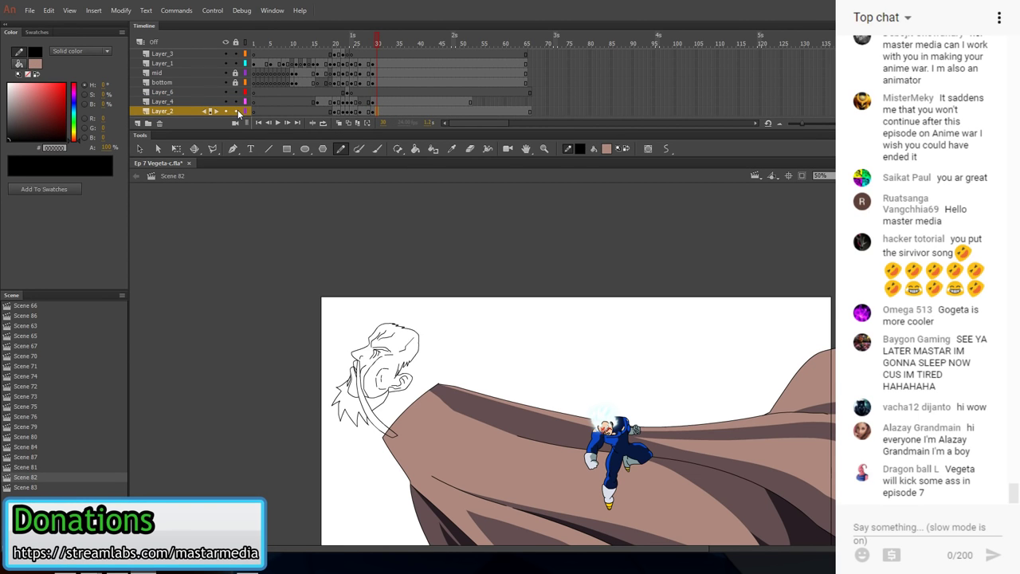
{"action": "left_click", "coordinate": [213, 149]}
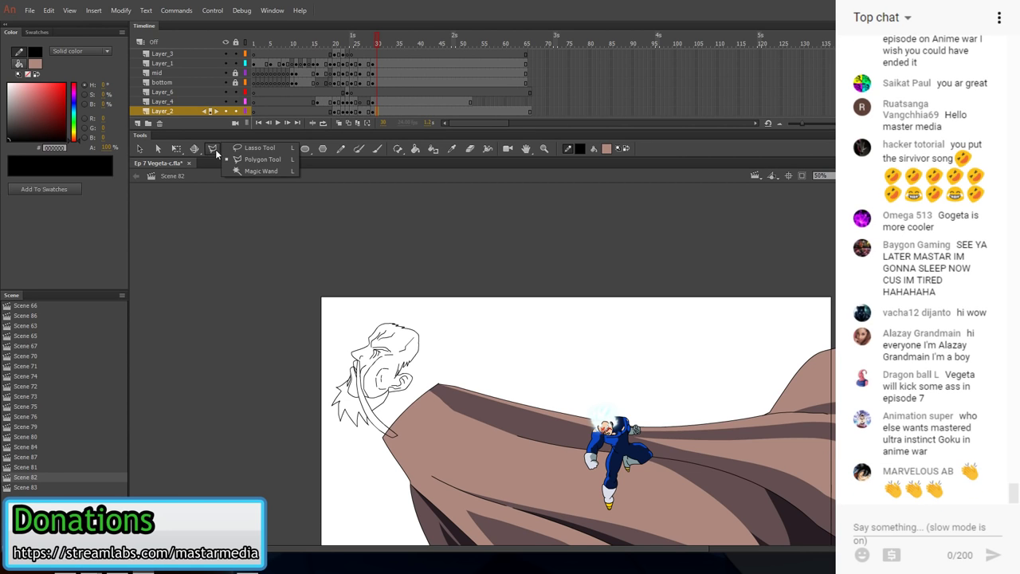
{"action": "left_click", "coordinate": [255, 148]}
{"action": "mouse_move", "coordinate": [381, 288]}
{"action": "left_mouse_down"}
{"action": "mouse_move", "coordinate": [335, 331]}
{"action": "mouse_move", "coordinate": [341, 442]}
{"action": "mouse_move", "coordinate": [375, 432]}
{"action": "mouse_move", "coordinate": [432, 365]}
{"action": "mouse_move", "coordinate": [376, 287]}
{"action": "left_mouse_up"}
{"action": "left_click", "coordinate": [48, 10]}
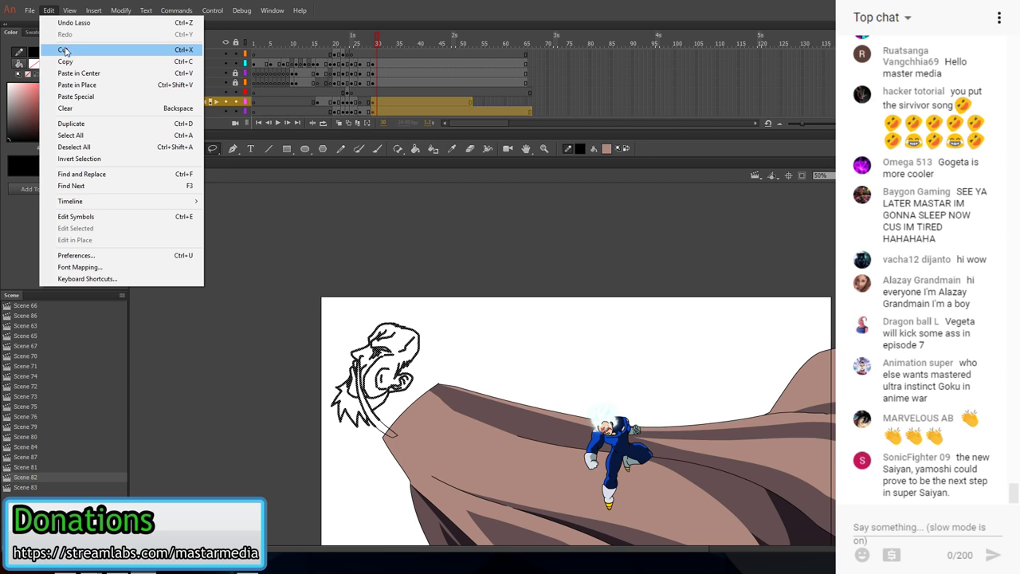
{"action": "left_click", "coordinate": [64, 50]}
{"action": "left_click", "coordinate": [377, 96]}
{"action": "left_click", "coordinate": [49, 11]}
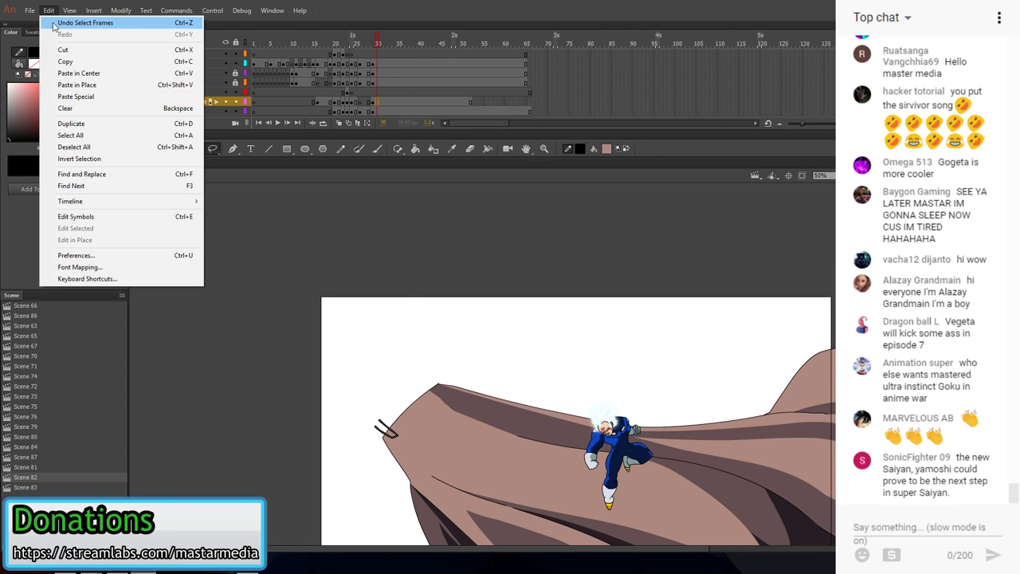
{"action": "left_click", "coordinate": [84, 85]}
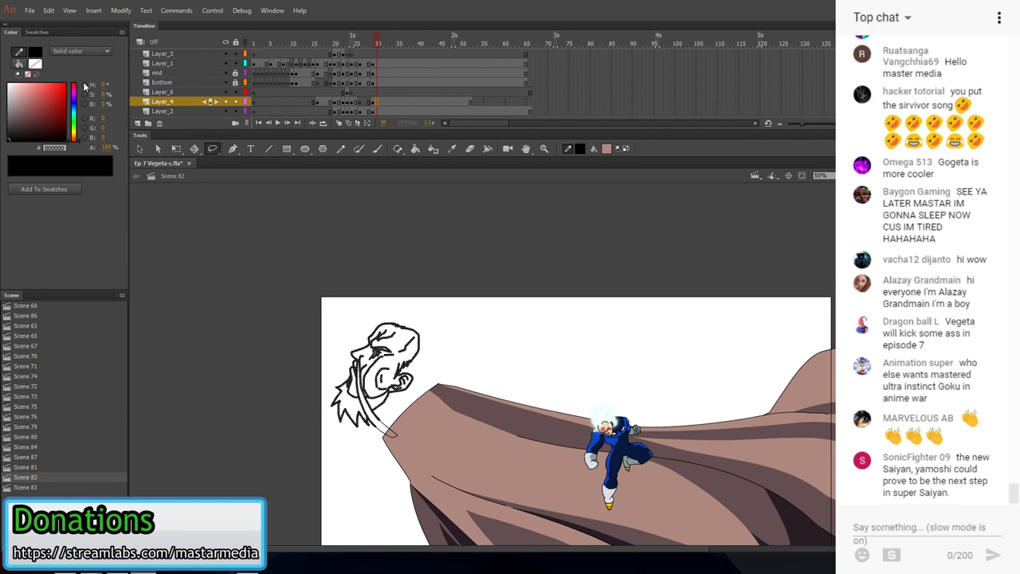
{"action": "key", "text": "v"}
{"action": "left_click", "coordinate": [445, 264]}
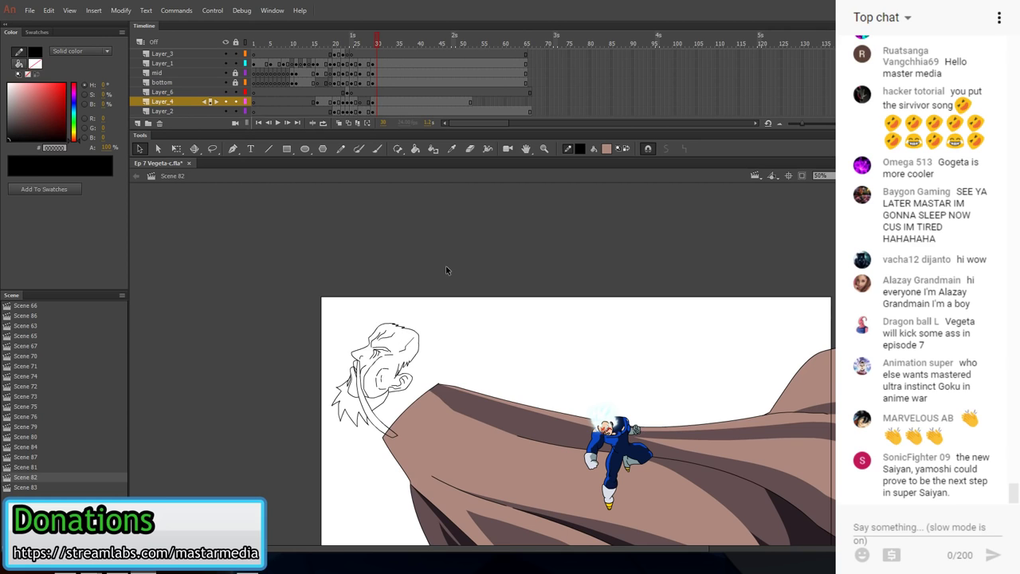
- Lock Layer_2 and pencil the outline of the large curved horn behind the giant's head on Layer_4
{"action": "left_click", "coordinate": [237, 109]}
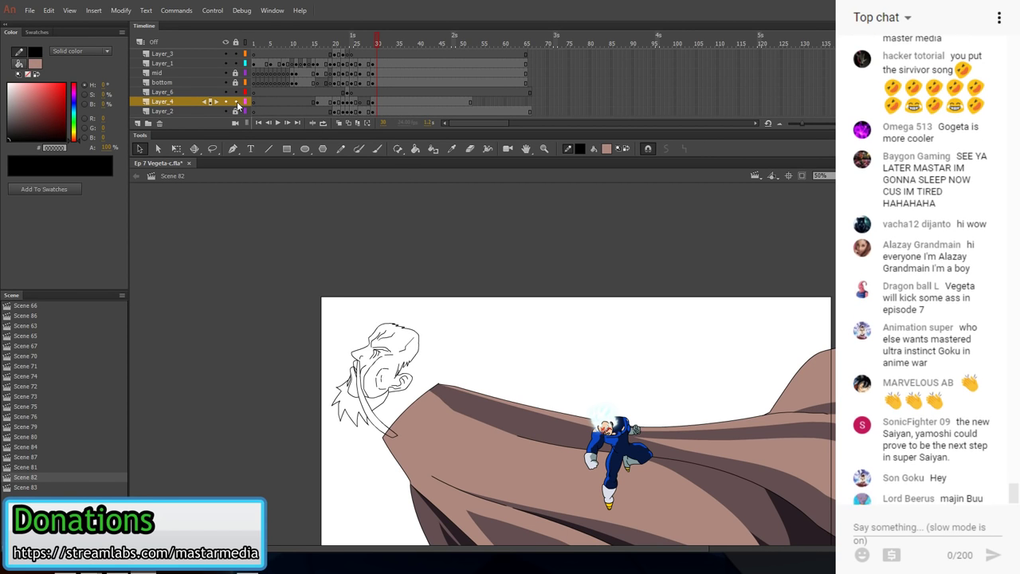
{"action": "double_click", "coordinate": [386, 433]}
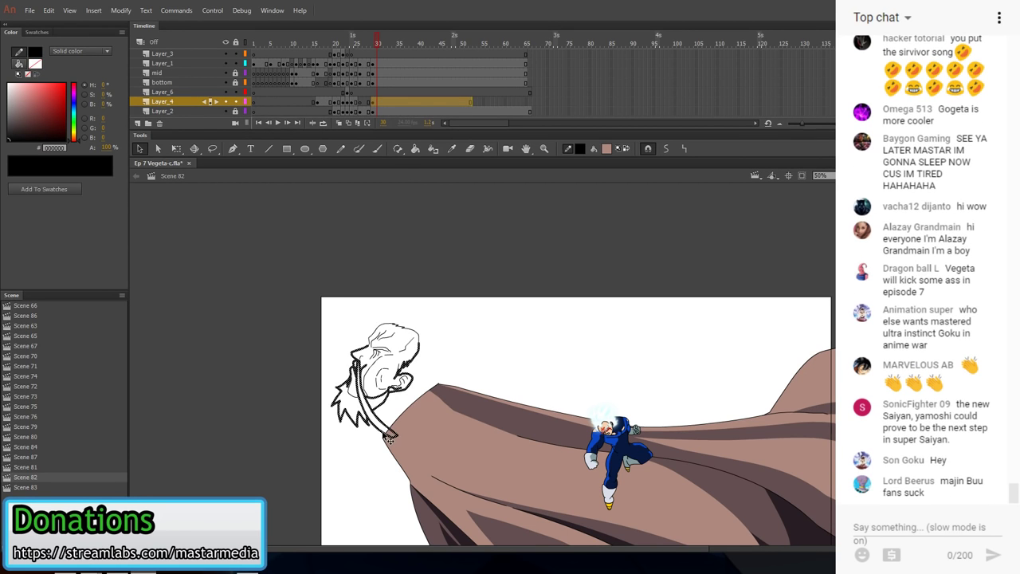
{"action": "left_click", "coordinate": [401, 398]}
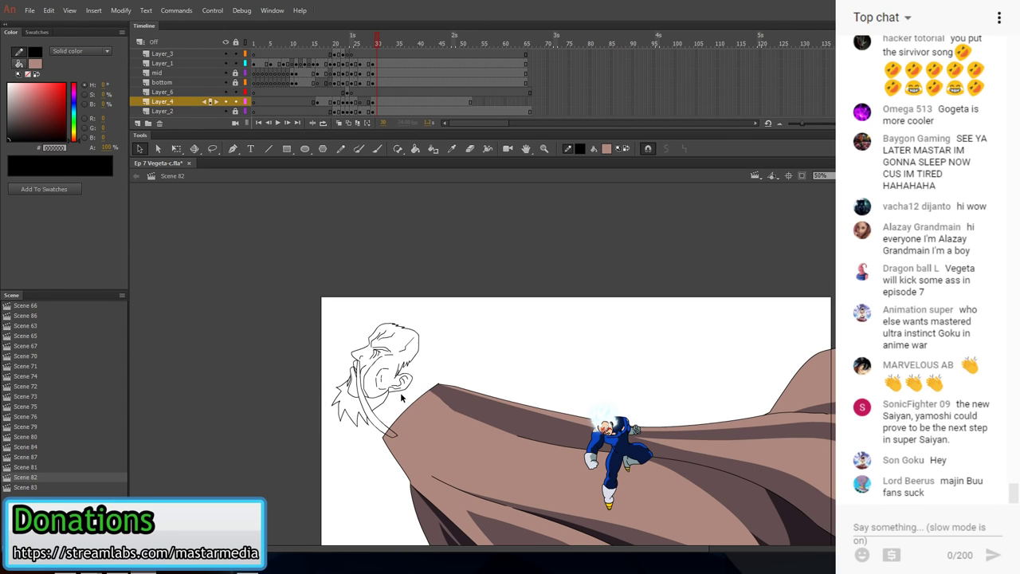
{"action": "key", "text": "y"}
{"action": "key", "text": "e"}
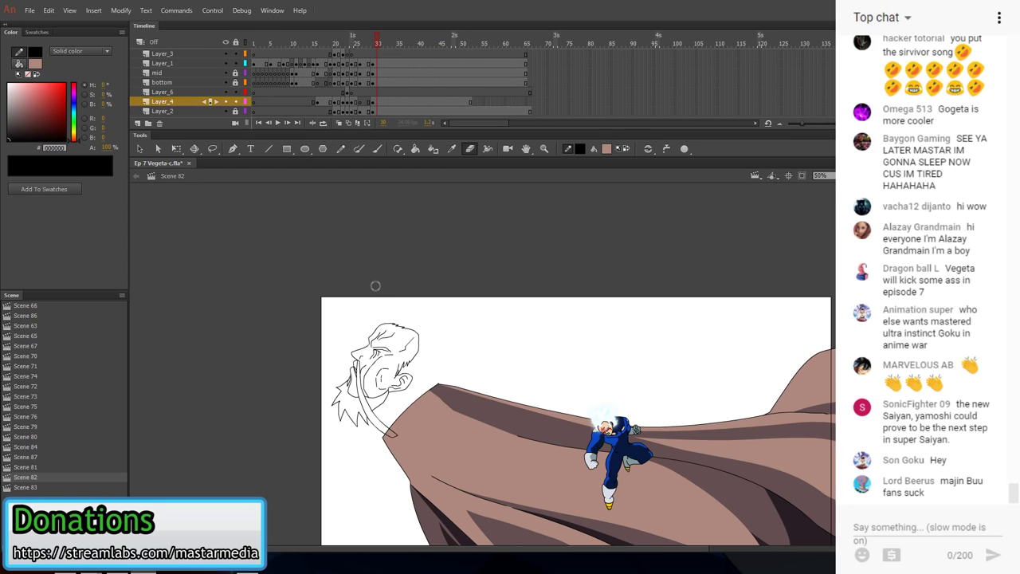
{"action": "key", "text": "y"}
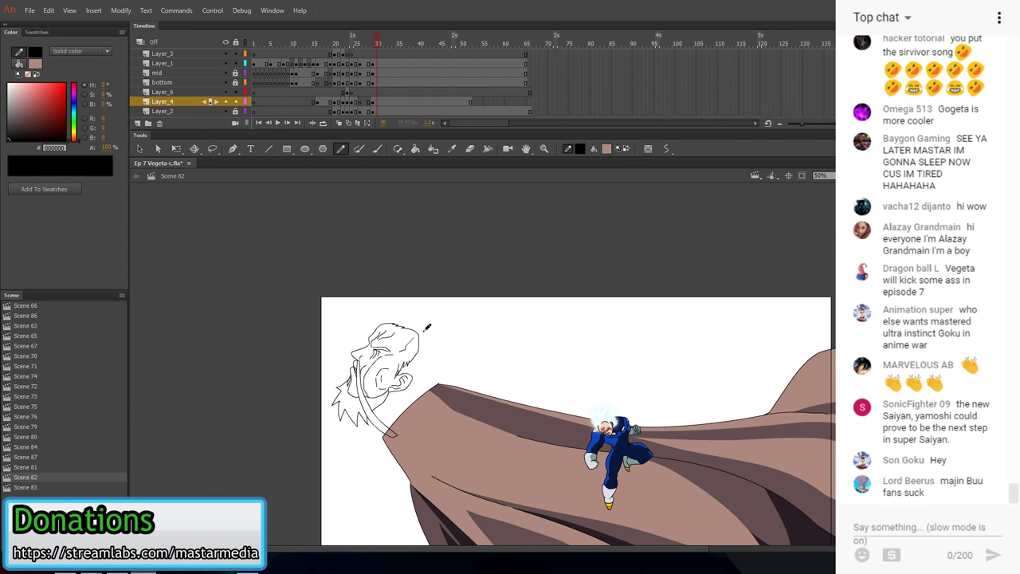
{"action": "mouse_move", "coordinate": [425, 329]}
{"action": "left_mouse_down"}
{"action": "mouse_move", "coordinate": [431, 352]}
{"action": "mouse_move", "coordinate": [470, 338]}
{"action": "mouse_move", "coordinate": [528, 278]}
{"action": "mouse_move", "coordinate": [424, 328]}
{"action": "left_mouse_up"}
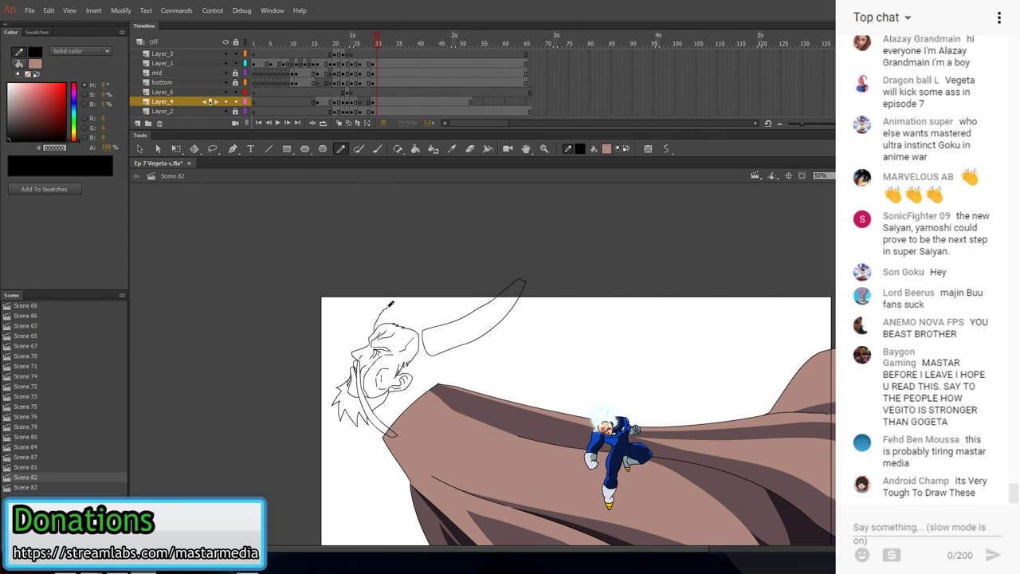
- Pencil the hair spikes above the giant's head and the long strands flowing behind it and over the body
{"action": "left_click_drag", "start_coordinate": [401, 291], "coordinate": [431, 279]}
{"action": "mouse_move", "coordinate": [406, 385]}
{"action": "left_mouse_down"}
{"action": "mouse_move", "coordinate": [423, 442]}
{"action": "mouse_move", "coordinate": [442, 456]}
{"action": "mouse_move", "coordinate": [415, 399]}
{"action": "mouse_move", "coordinate": [479, 470]}
{"action": "mouse_move", "coordinate": [478, 451]}
{"action": "mouse_move", "coordinate": [443, 409]}
{"action": "mouse_move", "coordinate": [517, 441]}
{"action": "mouse_move", "coordinate": [572, 486]}
{"action": "mouse_move", "coordinate": [563, 453]}
{"action": "mouse_move", "coordinate": [486, 390]}
{"action": "left_mouse_up"}
{"action": "mouse_move", "coordinate": [434, 276]}
{"action": "left_mouse_down"}
{"action": "mouse_move", "coordinate": [426, 304]}
{"action": "mouse_move", "coordinate": [477, 274]}
{"action": "mouse_move", "coordinate": [470, 294]}
{"action": "mouse_move", "coordinate": [507, 291]}
{"action": "mouse_move", "coordinate": [564, 342]}
{"action": "mouse_move", "coordinate": [609, 355]}
{"action": "mouse_move", "coordinate": [599, 366]}
{"action": "mouse_move", "coordinate": [538, 356]}
{"action": "mouse_move", "coordinate": [589, 419]}
{"action": "mouse_move", "coordinate": [654, 461]}
{"action": "mouse_move", "coordinate": [642, 473]}
{"action": "mouse_move", "coordinate": [558, 424]}
{"action": "left_mouse_up"}
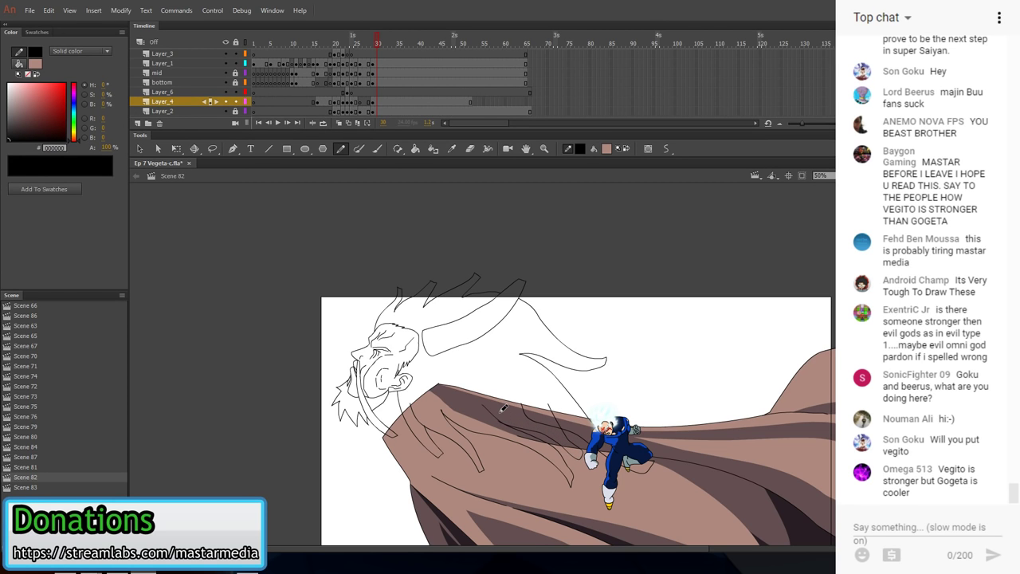
{"action": "key", "text": "v"}
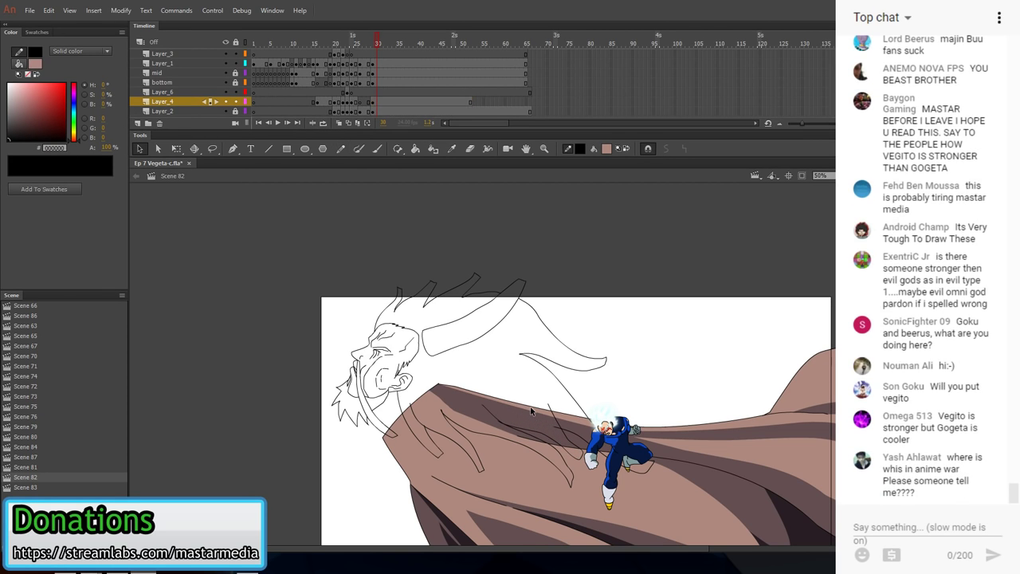
{"action": "left_click", "coordinate": [557, 428]}
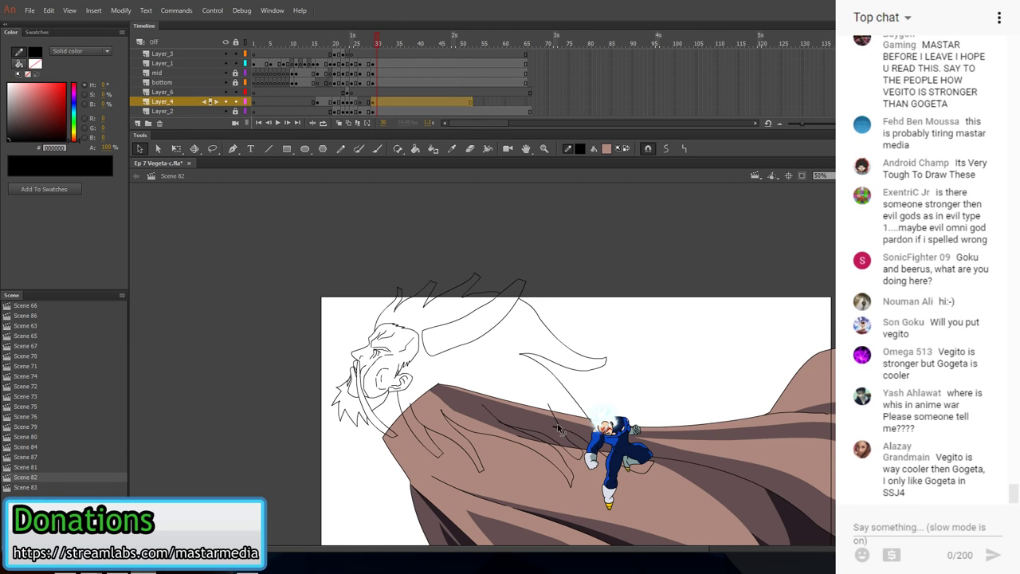
{"action": "left_click", "coordinate": [498, 418]}
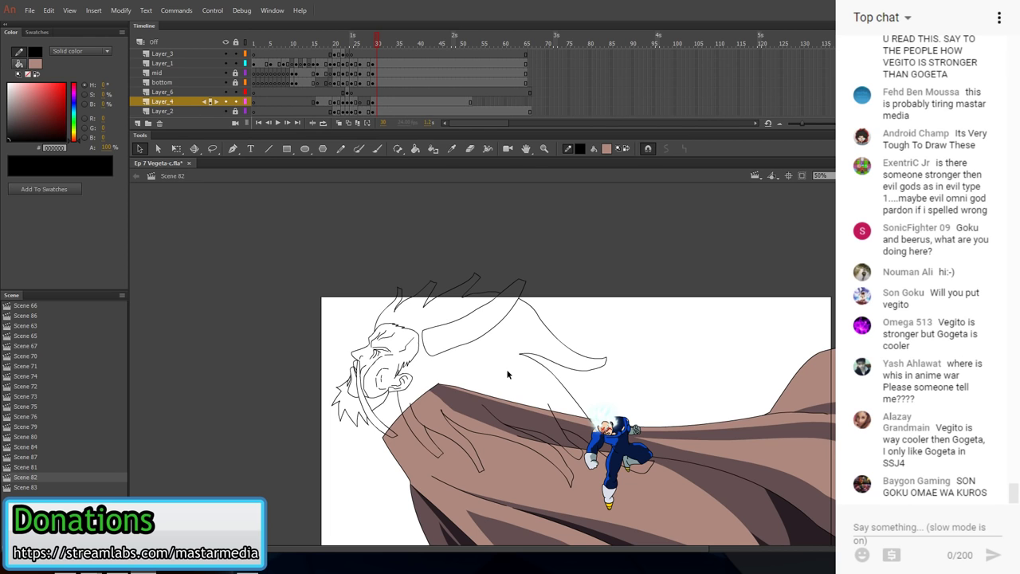
- Sample the dark hair colour 16100F from the giant at frame 28 and fill the new head's hair and beard on Layer_4
{"action": "key", "text": "y"}
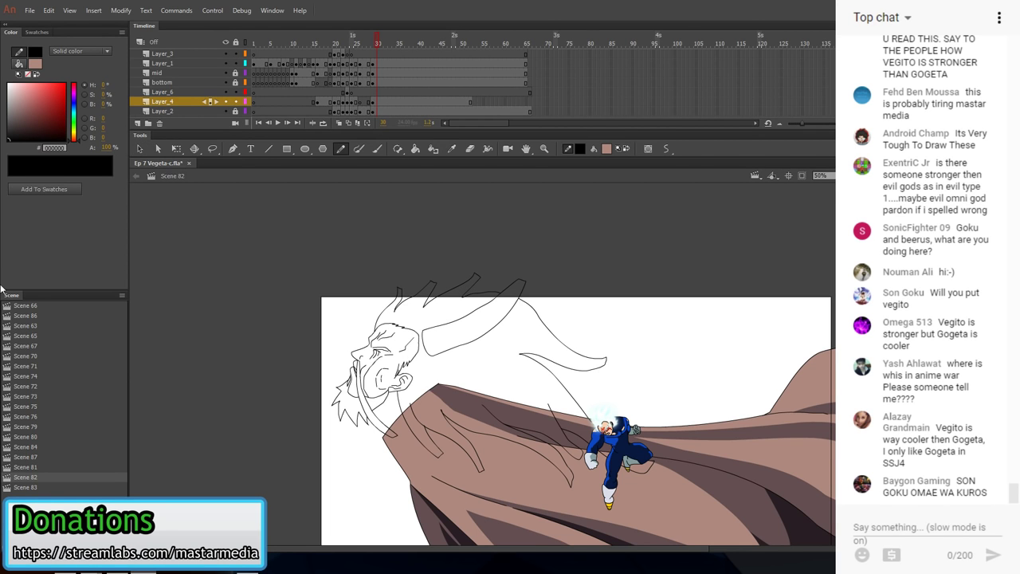
{"action": "left_click_drag", "start_coordinate": [646, 410], "coordinate": [619, 356]}
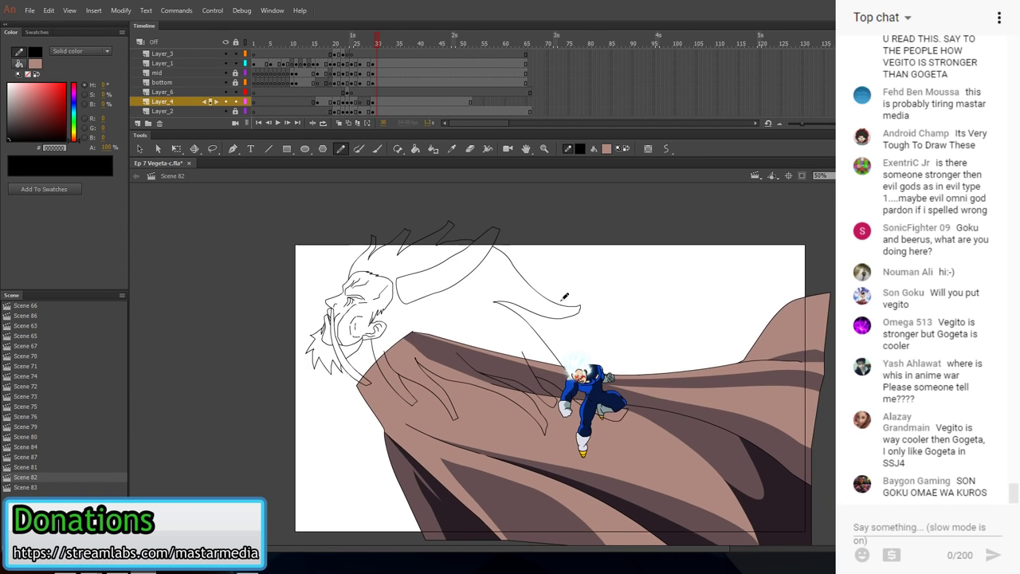
{"action": "left_click_drag", "start_coordinate": [536, 327], "coordinate": [530, 285]}
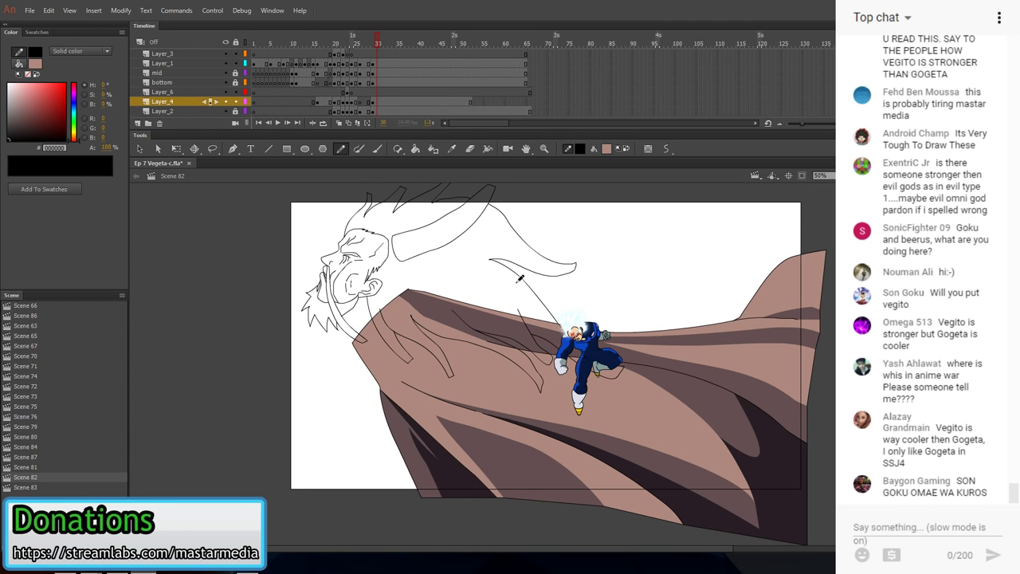
{"action": "left_click", "coordinate": [368, 112]}
{"action": "key", "text": "v"}
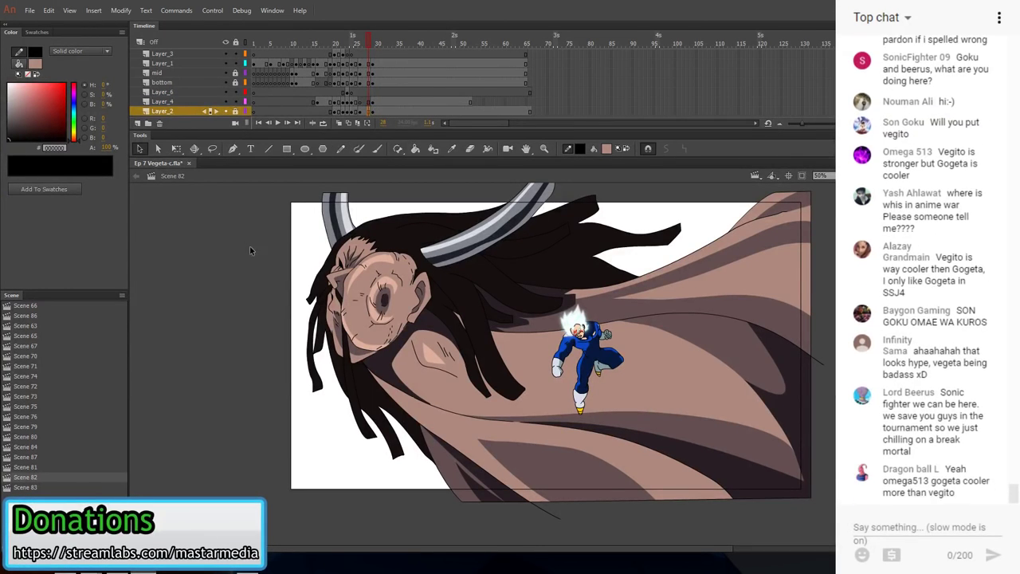
{"action": "left_click", "coordinate": [452, 148]}
{"action": "left_click", "coordinate": [443, 203]}
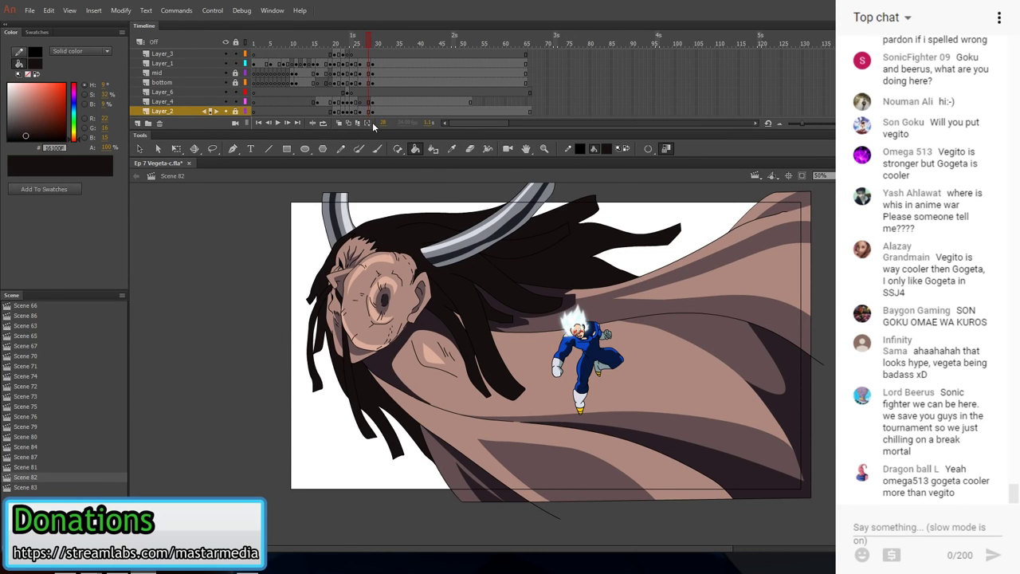
{"action": "left_click", "coordinate": [374, 111]}
{"action": "left_click", "coordinate": [392, 101]}
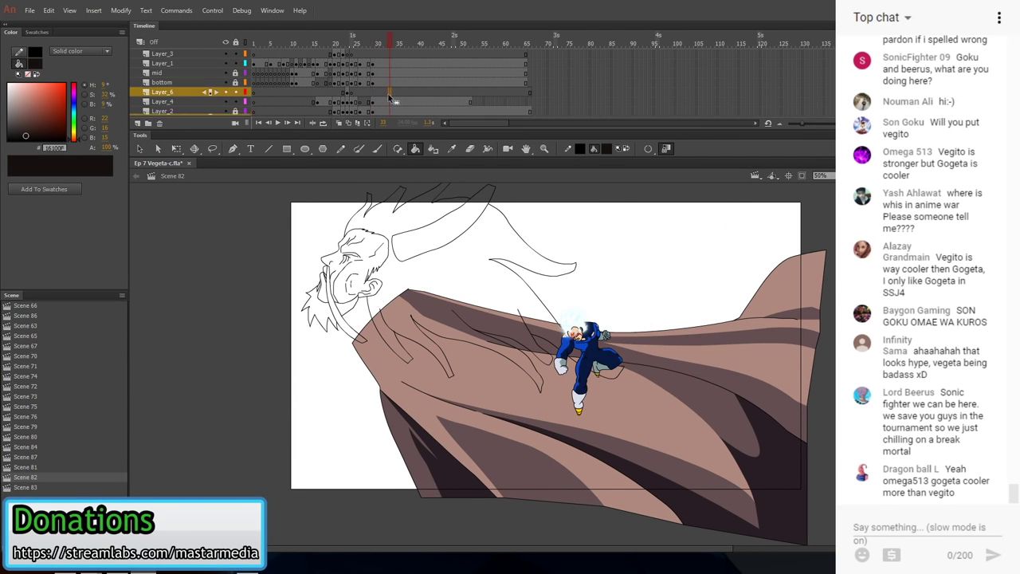
{"action": "left_click", "coordinate": [472, 266]}
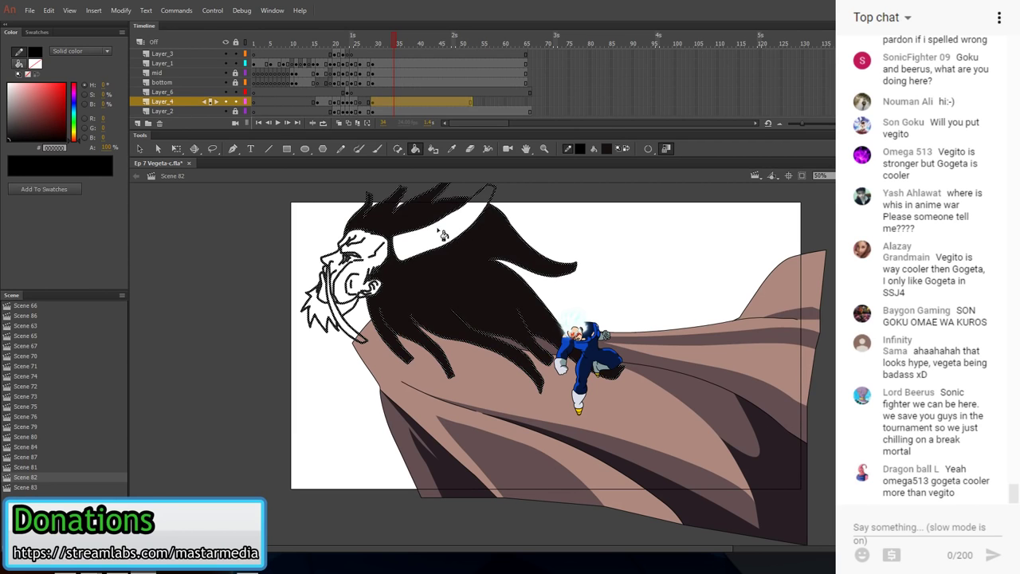
{"action": "left_click", "coordinate": [346, 315]}
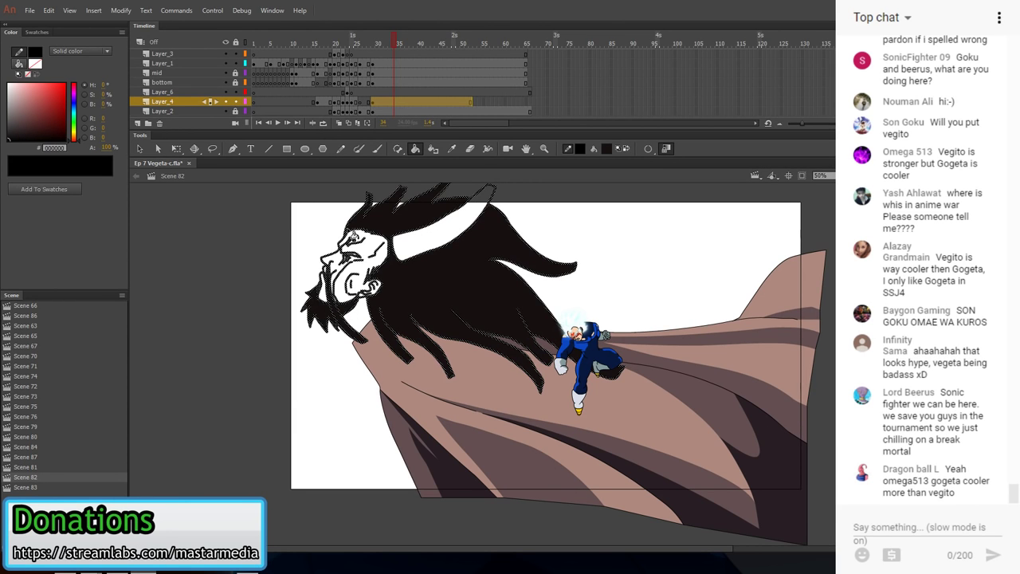
{"action": "key", "text": "v"}
{"action": "left_click", "coordinate": [229, 361]}
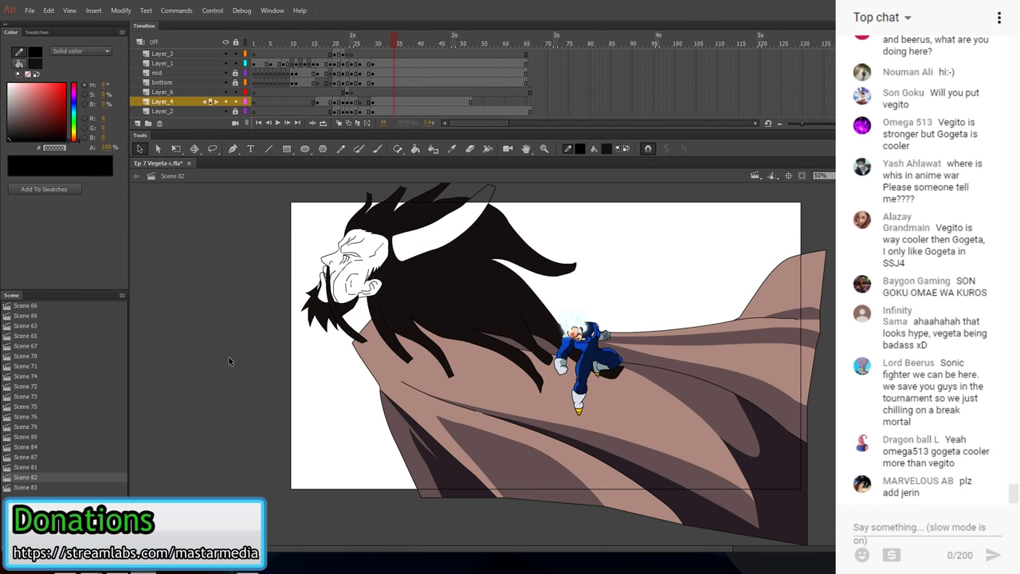
- Sample the skin colour AD897E from the body and fill the giant's face with it
{"action": "key", "text": "i"}
{"action": "left_click", "coordinate": [460, 336]}
{"action": "left_click", "coordinate": [370, 271]}
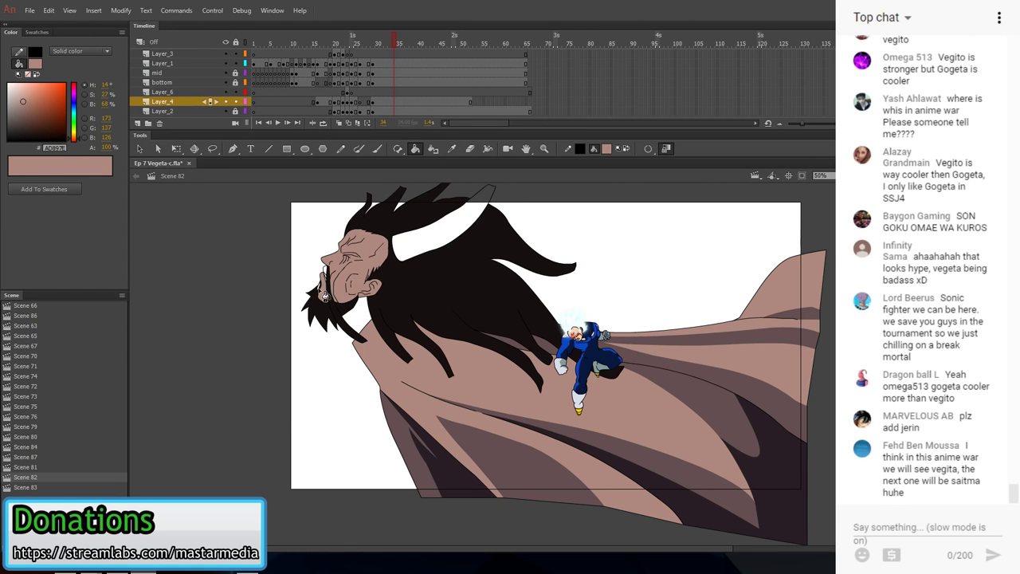
{"action": "left_click", "coordinate": [325, 274]}
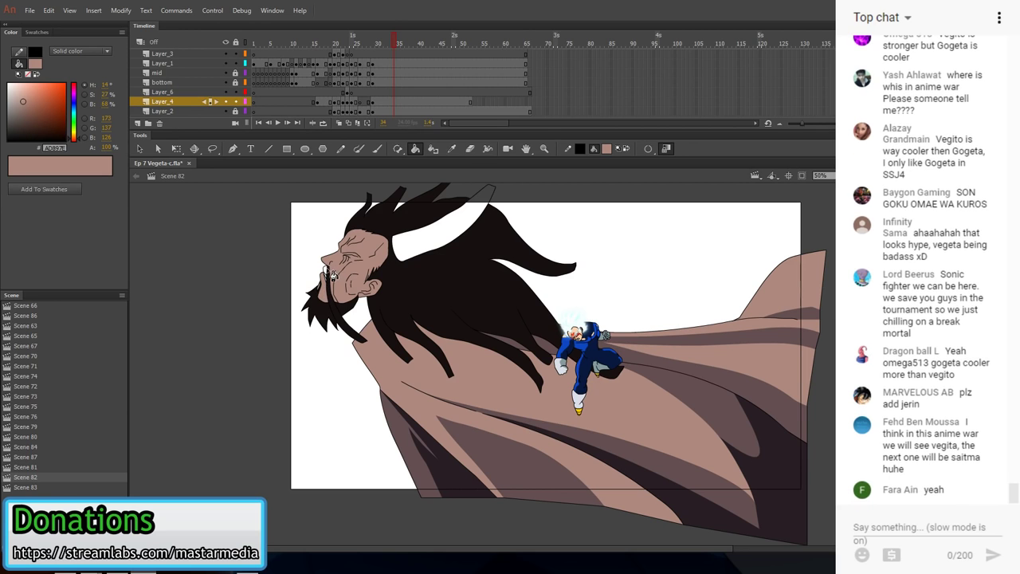
- Fill the giant's horn with the light grey ECECEC
{"action": "left_click_drag", "start_coordinate": [360, 188], "coordinate": [351, 253]}
{"action": "left_click", "coordinate": [10, 87]}
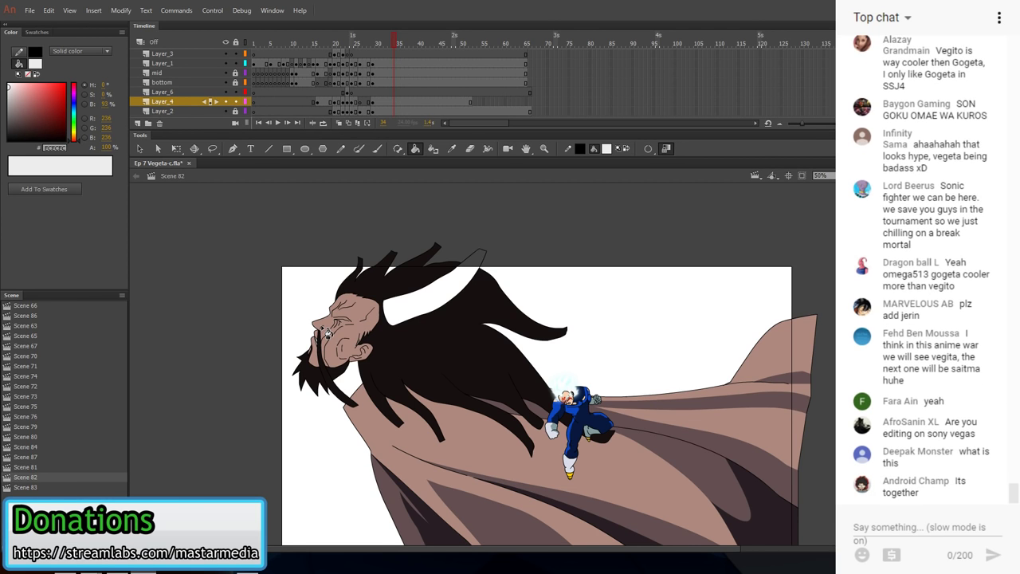
{"action": "scroll", "coordinate": [607, 296], "scroll_direction": "down", "scroll_amount": 1}
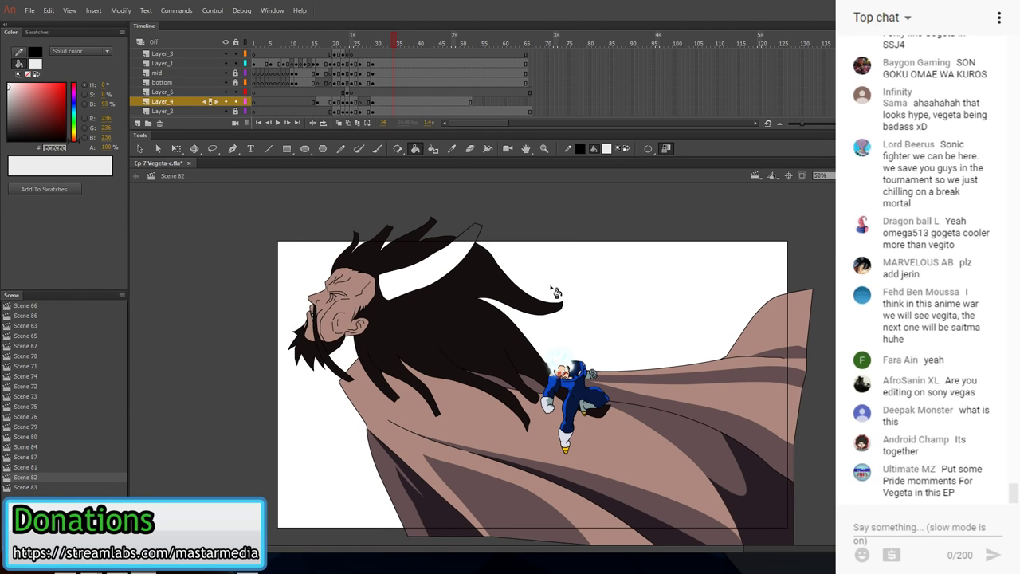
{"action": "left_click", "coordinate": [452, 265]}
- Sample the dark blue-grey 1E2027 from the horn at frame 27 and fill the new head's horn on Layer_4
{"action": "left_click", "coordinate": [367, 101]}
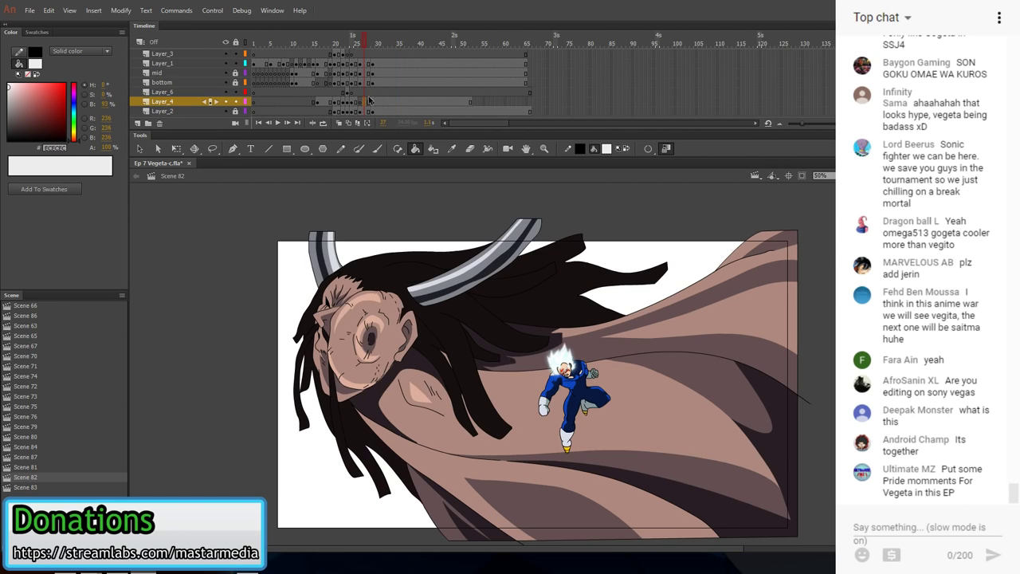
{"action": "left_click", "coordinate": [453, 149]}
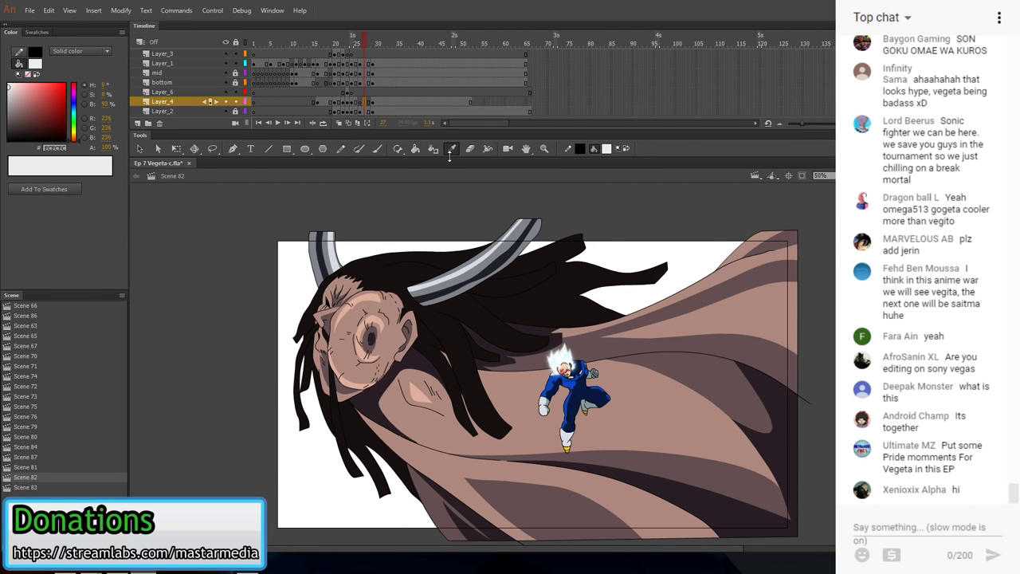
{"action": "left_click", "coordinate": [494, 262]}
{"action": "left_click", "coordinate": [380, 99]}
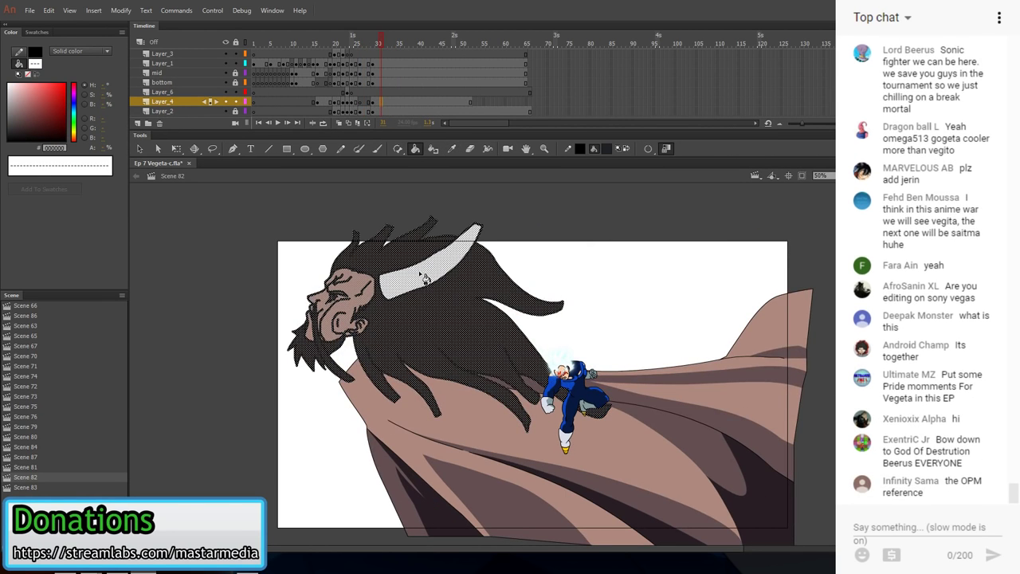
{"action": "key", "text": "v"}
{"action": "left_click", "coordinate": [320, 218]}
{"action": "left_click", "coordinate": [415, 149]}
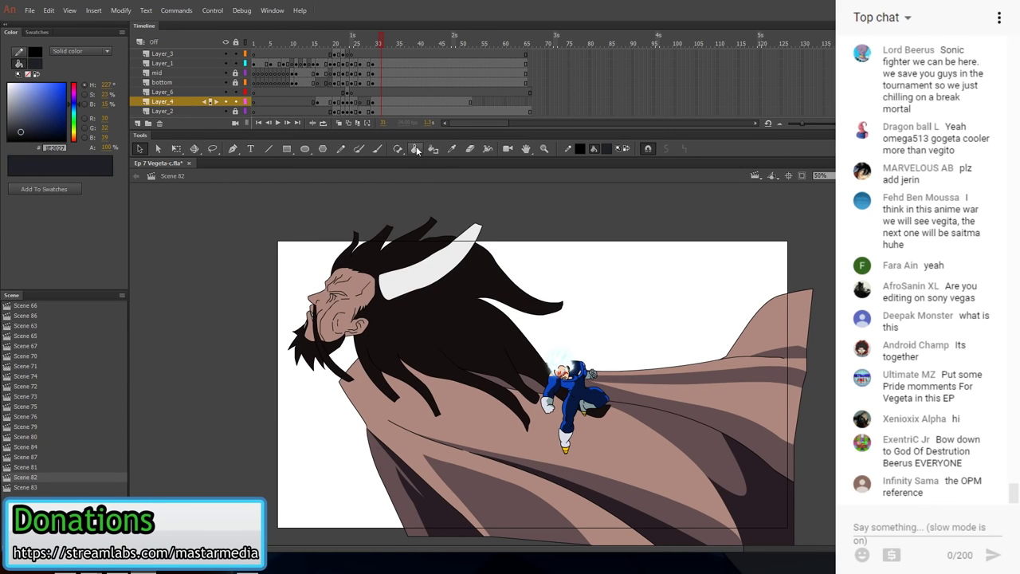
{"action": "left_click", "coordinate": [435, 262]}
{"action": "key", "text": "y"}
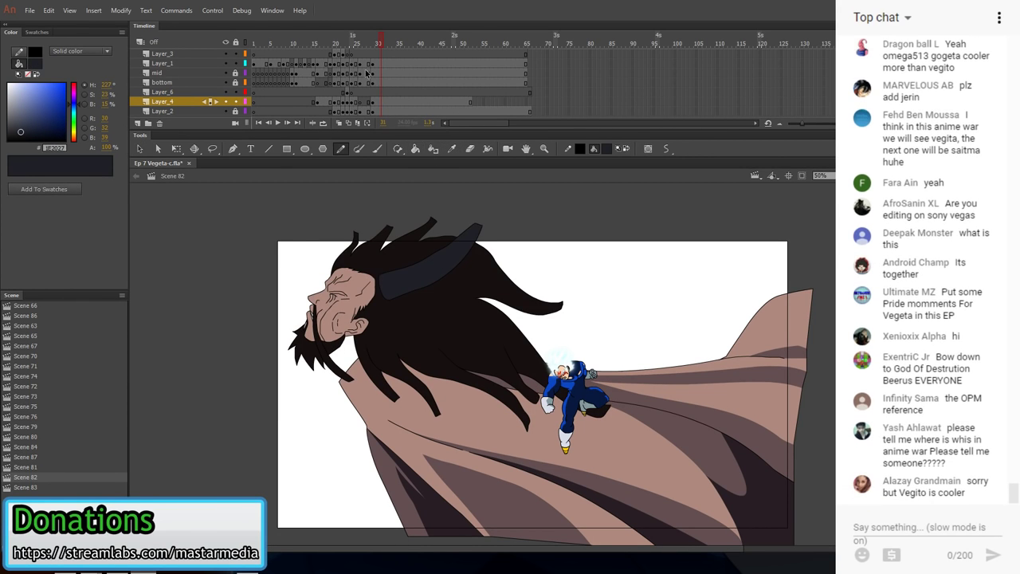
- Set the stroke to red FF0000 and draw lengthwise shading guide lines along the giant's horn
{"action": "left_click", "coordinate": [579, 148]}
{"action": "left_click", "coordinate": [619, 225]}
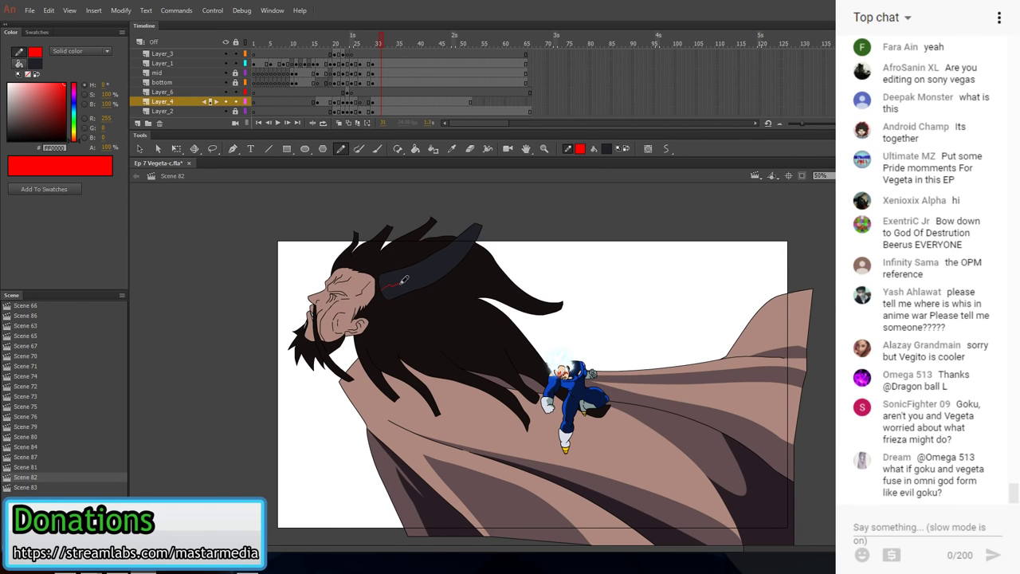
{"action": "mouse_move", "coordinate": [445, 263]}
{"action": "left_mouse_down"}
{"action": "mouse_move", "coordinate": [483, 227]}
{"action": "mouse_move", "coordinate": [460, 260]}
{"action": "mouse_move", "coordinate": [417, 282]}
{"action": "mouse_move", "coordinate": [388, 289]}
{"action": "mouse_move", "coordinate": [390, 275]}
{"action": "mouse_move", "coordinate": [383, 283]}
{"action": "mouse_move", "coordinate": [456, 248]}
{"action": "mouse_move", "coordinate": [504, 188]}
{"action": "left_mouse_up"}
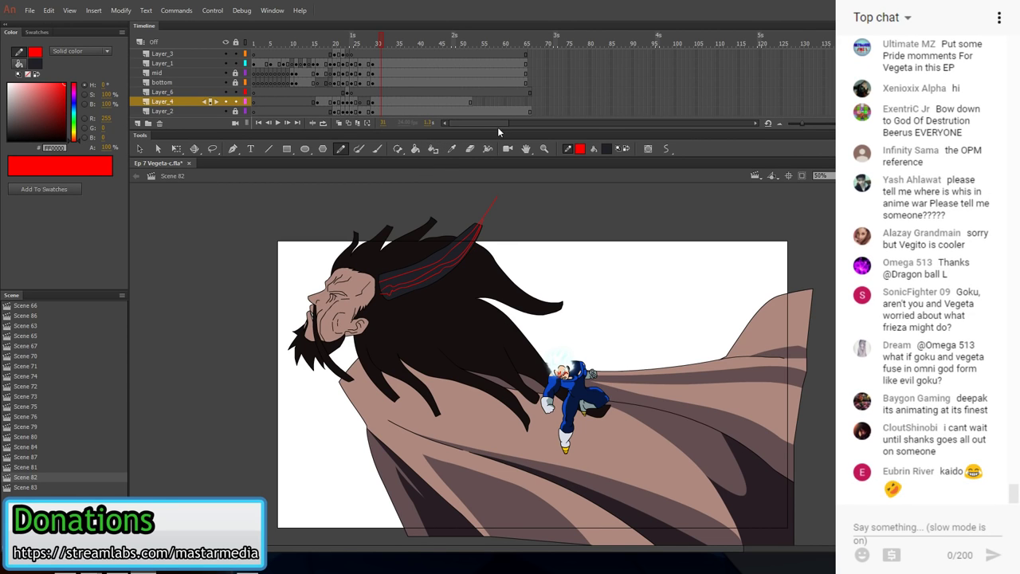
- Sample the grey 7F838A from the horn at frame 27 and fill the middle band of the new horn with it
{"action": "left_click", "coordinate": [366, 102]}
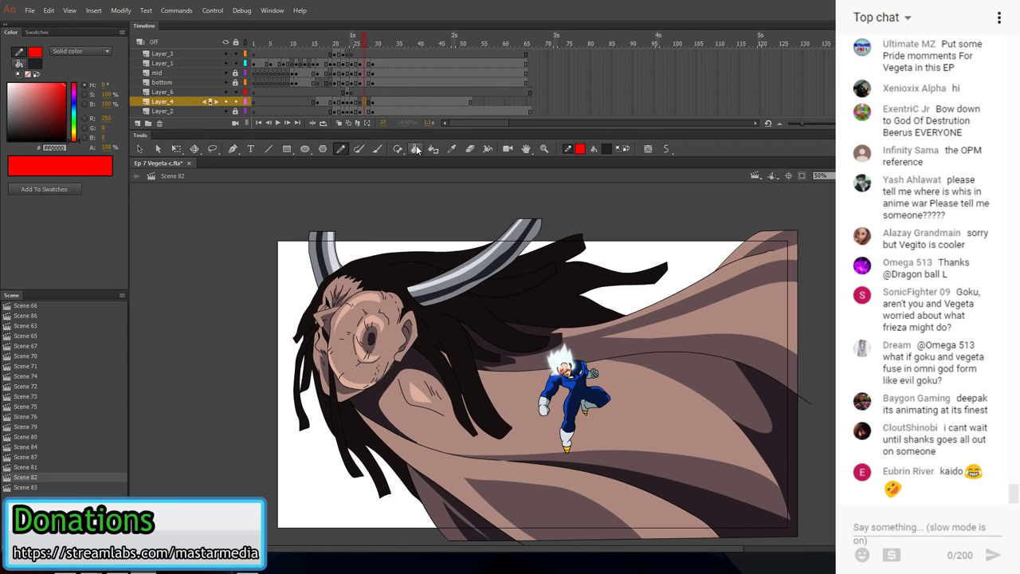
{"action": "key", "text": "i"}
{"action": "left_click", "coordinate": [482, 262]}
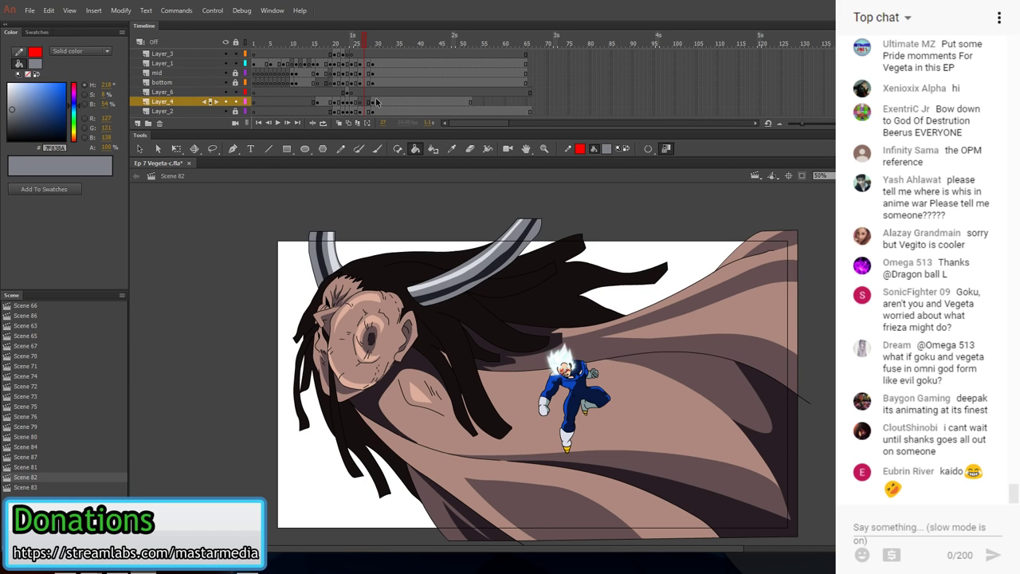
{"action": "left_click", "coordinate": [376, 102]}
{"action": "key", "text": "e"}
{"action": "key", "text": "v"}
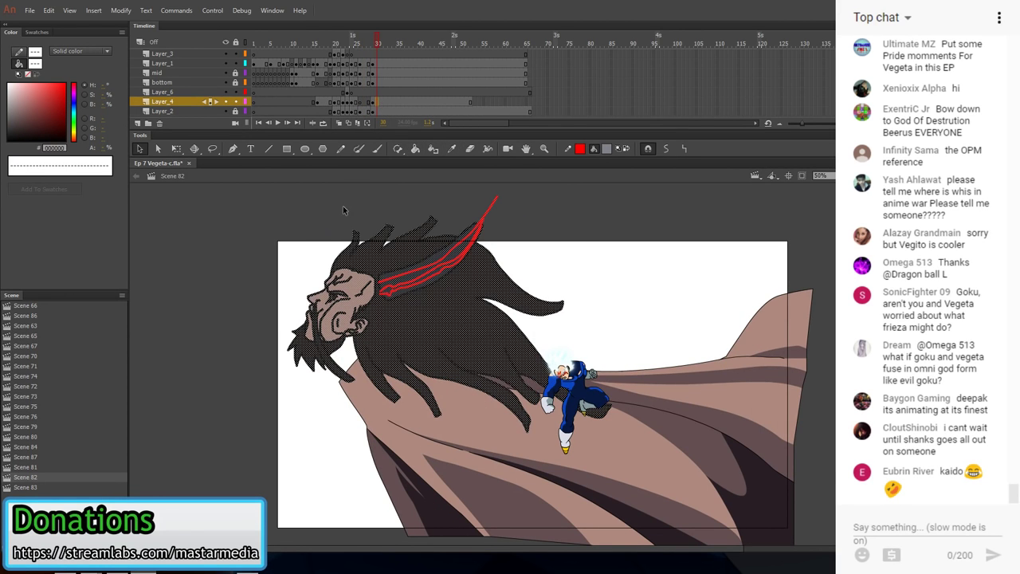
{"action": "left_click", "coordinate": [342, 206]}
{"action": "left_click", "coordinate": [415, 146]}
{"action": "left_click", "coordinate": [438, 279]}
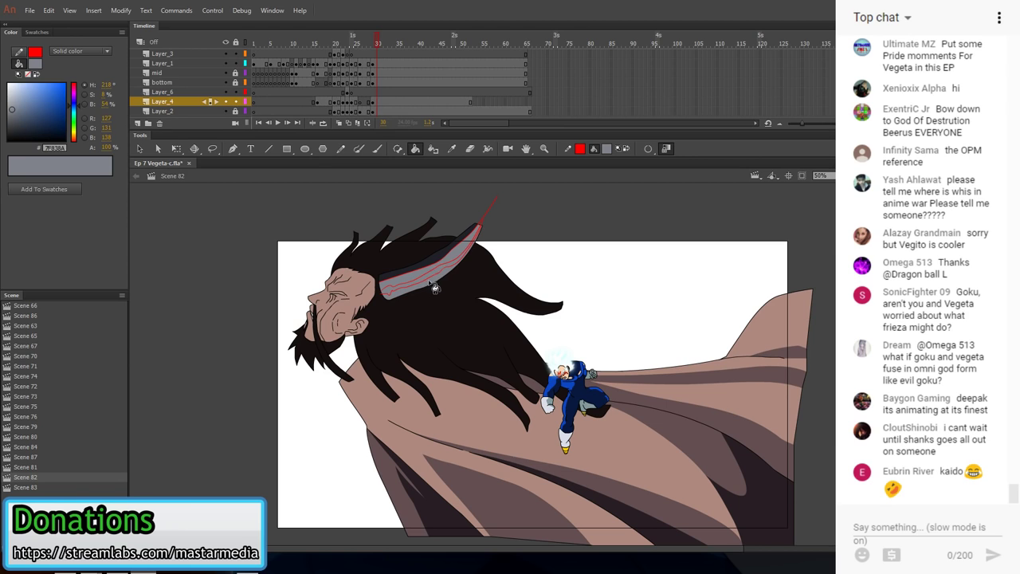
{"action": "key", "text": "ctrl+z"}
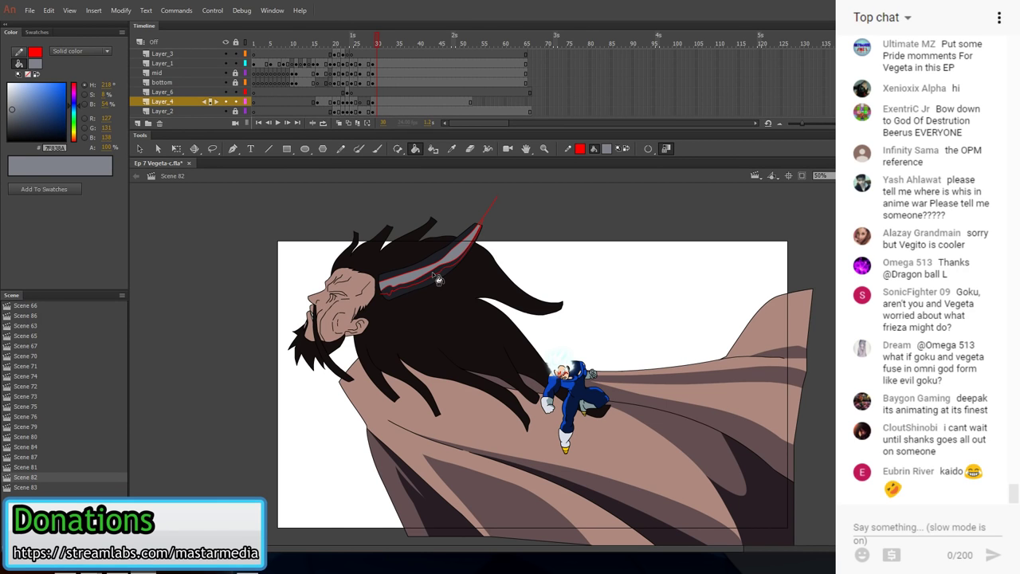
- Change the Paint Bucket's gap-closing size and fill the horn's lower band with the sampled grey
{"action": "left_click", "coordinate": [648, 149]}
{"action": "left_click", "coordinate": [669, 170]}
{"action": "left_click", "coordinate": [430, 289]}
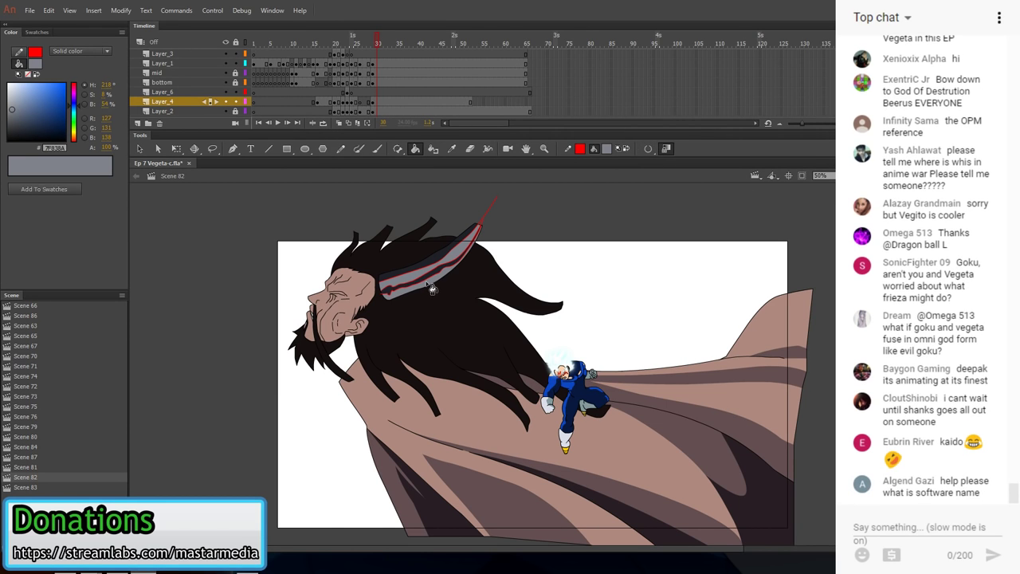
- Sample the light grey D8DBE0 from the horn at frame 28 and fill the new horn's middle band with it
{"action": "left_click", "coordinate": [369, 102]}
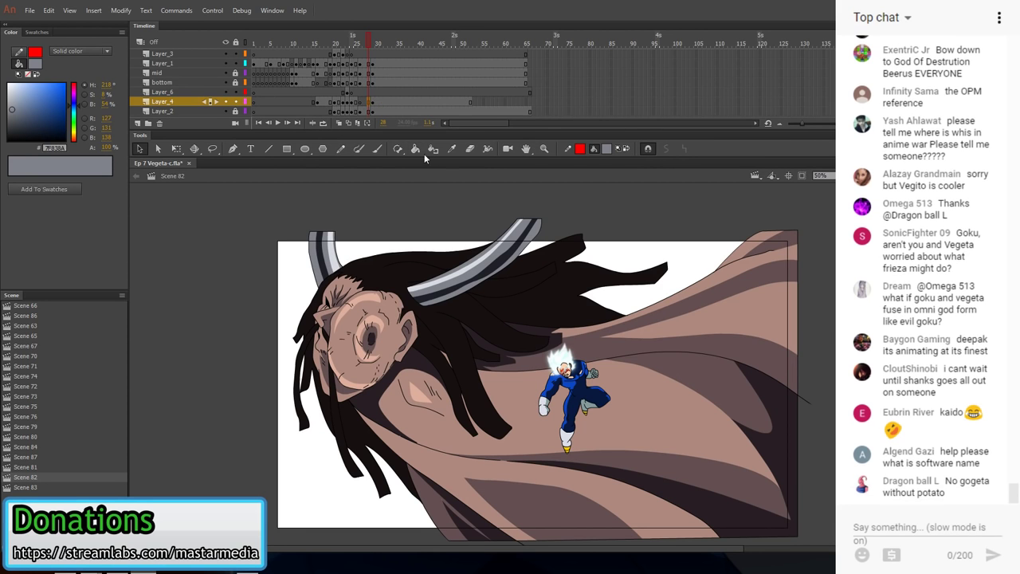
{"action": "left_click", "coordinate": [452, 149]}
{"action": "left_click", "coordinate": [486, 247]}
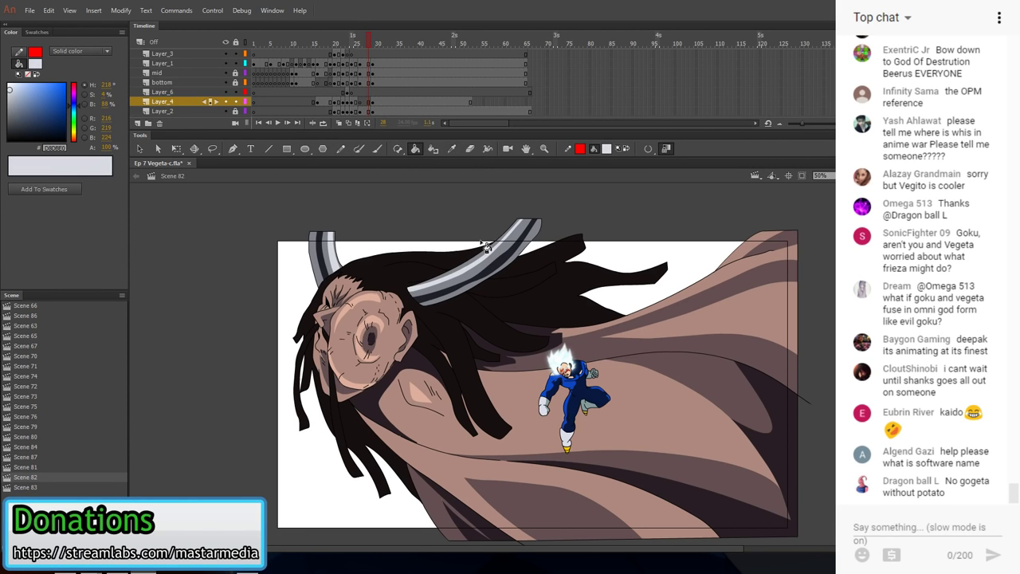
{"action": "left_click", "coordinate": [398, 102]}
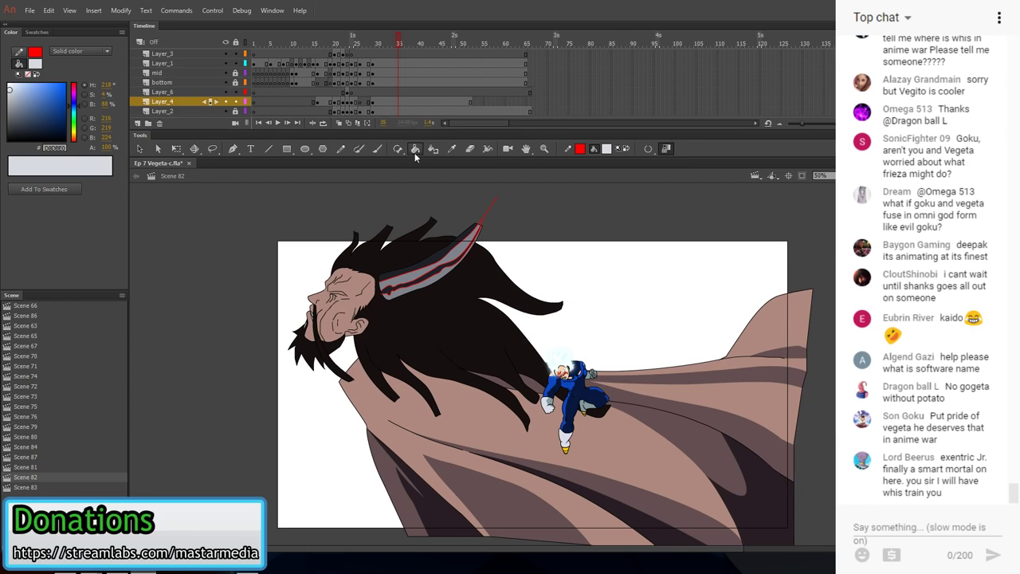
{"action": "left_click", "coordinate": [443, 263]}
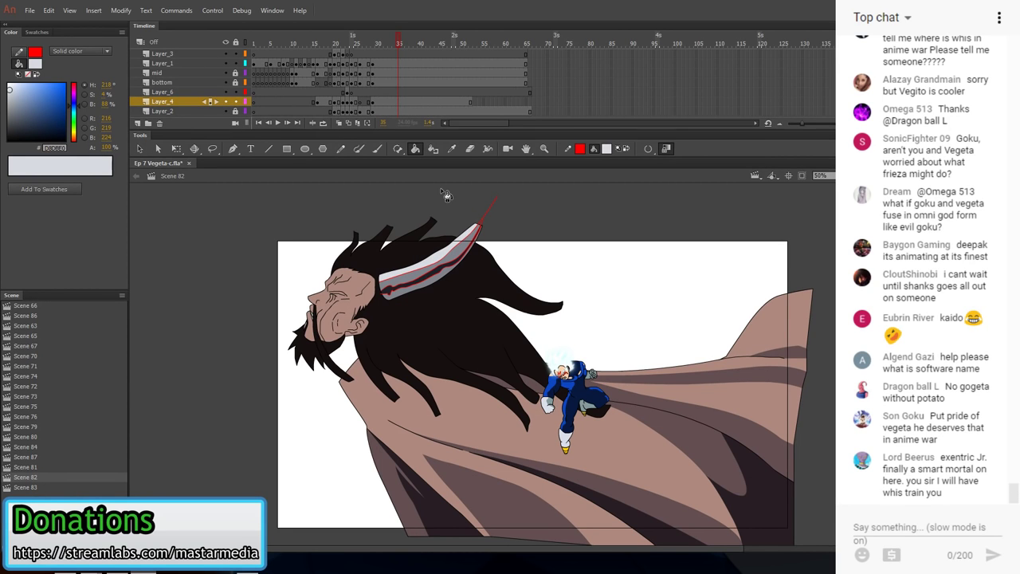
{"action": "key", "text": "ctrl+z"}
{"action": "left_click", "coordinate": [424, 277]}
- Resample the grey 7F838A from the new horn and fill its upper band
{"action": "left_click", "coordinate": [451, 148]}
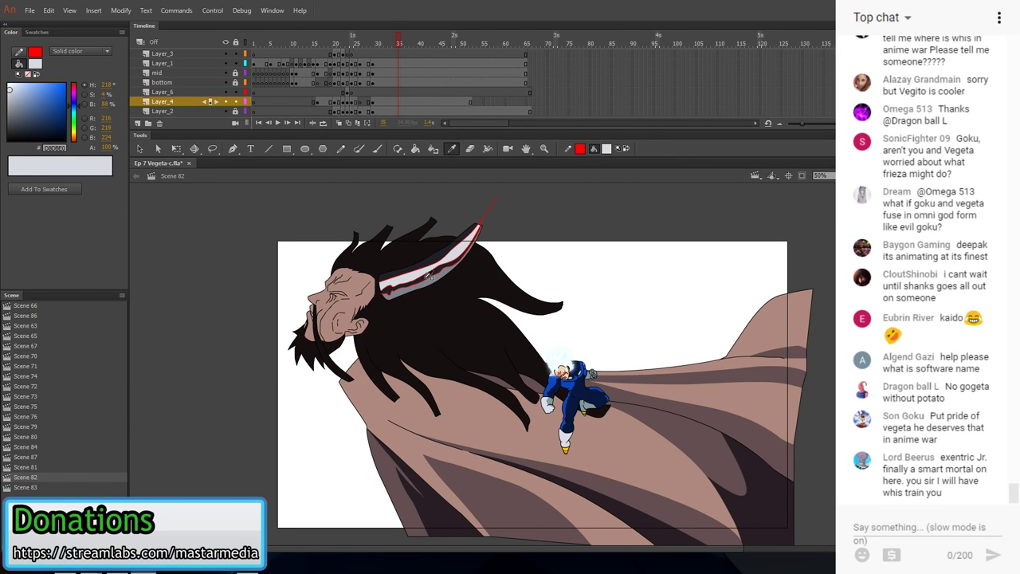
{"action": "left_click", "coordinate": [448, 239]}
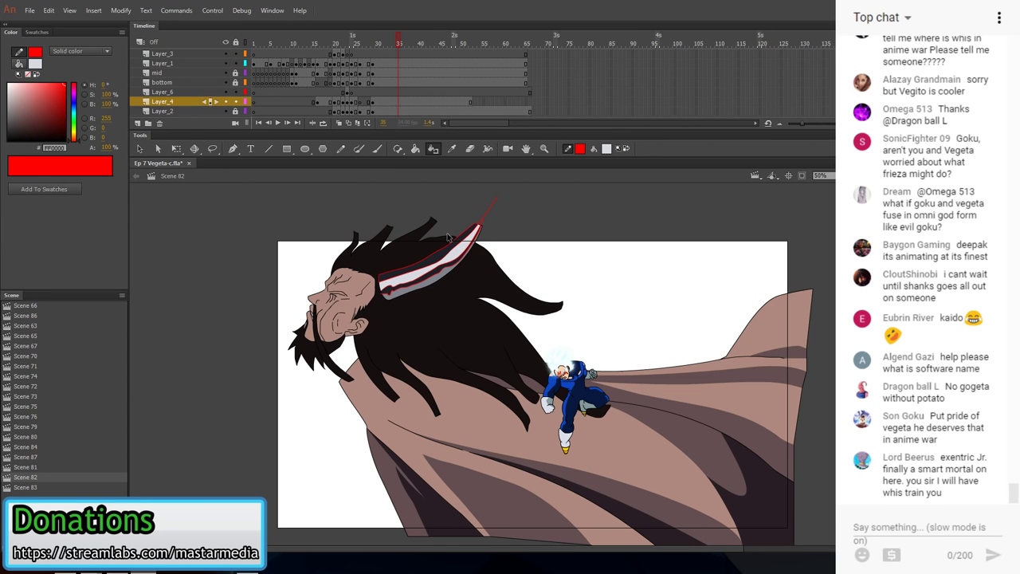
{"action": "left_click", "coordinate": [451, 148]}
{"action": "left_click", "coordinate": [444, 263]}
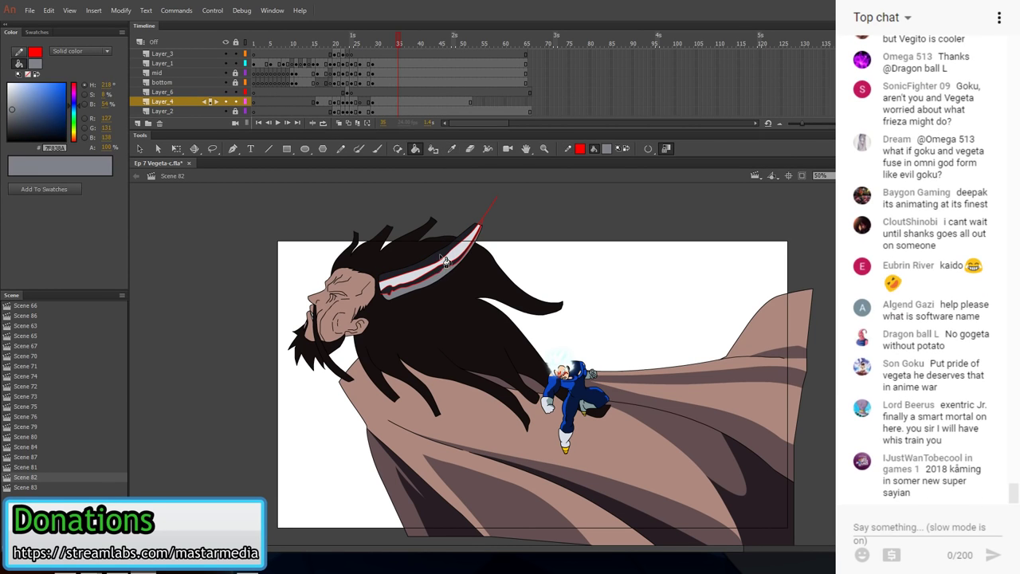
{"action": "left_click", "coordinate": [451, 244]}
- Scribble across the horn's red guide lines to connect them, then select and delete all of them
{"action": "key", "text": "shift+y"}
{"action": "mouse_move", "coordinate": [421, 254]}
{"action": "left_mouse_down"}
{"action": "mouse_move", "coordinate": [424, 291]}
{"action": "mouse_move", "coordinate": [442, 284]}
{"action": "left_mouse_up"}
{"action": "key", "text": "v"}
{"action": "left_click", "coordinate": [432, 283]}
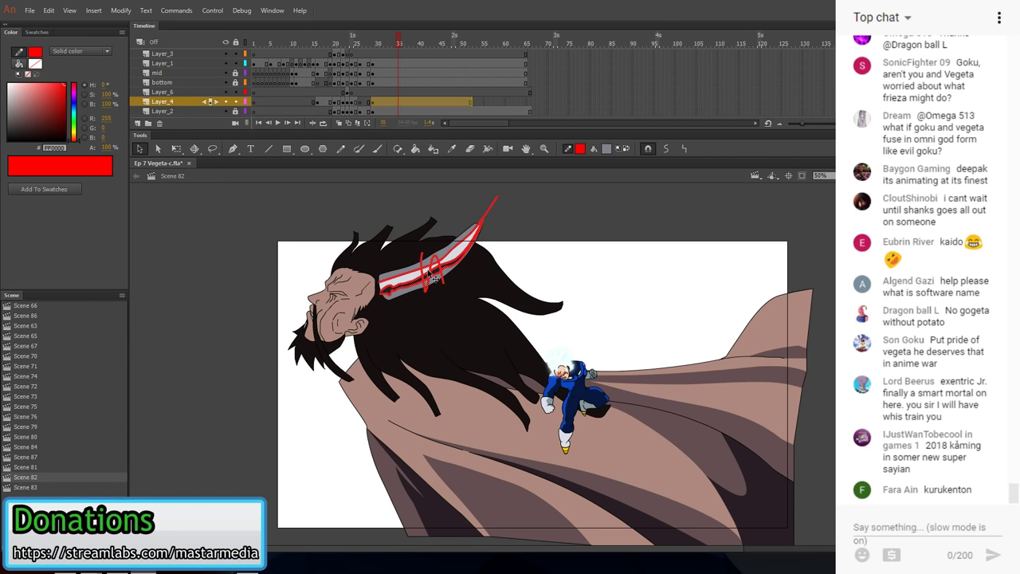
{"action": "key", "text": "Delete"}
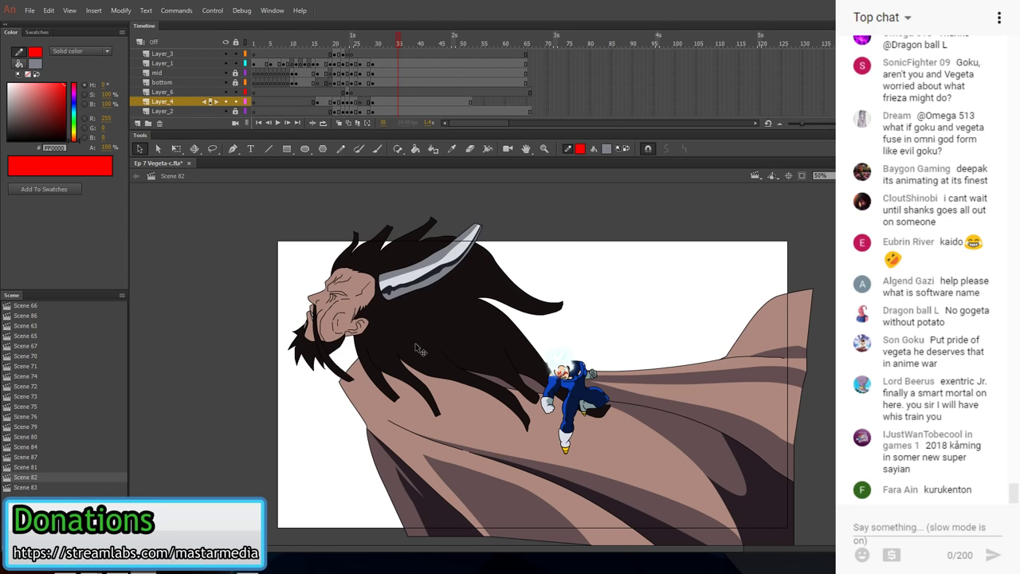
- Erase the stray line tip in the giant's hair above the shoulder gap and refill the spot with hair colour 16100F
{"action": "left_click_drag", "start_coordinate": [455, 333], "coordinate": [499, 388]}
{"action": "left_click", "coordinate": [841, 175]}
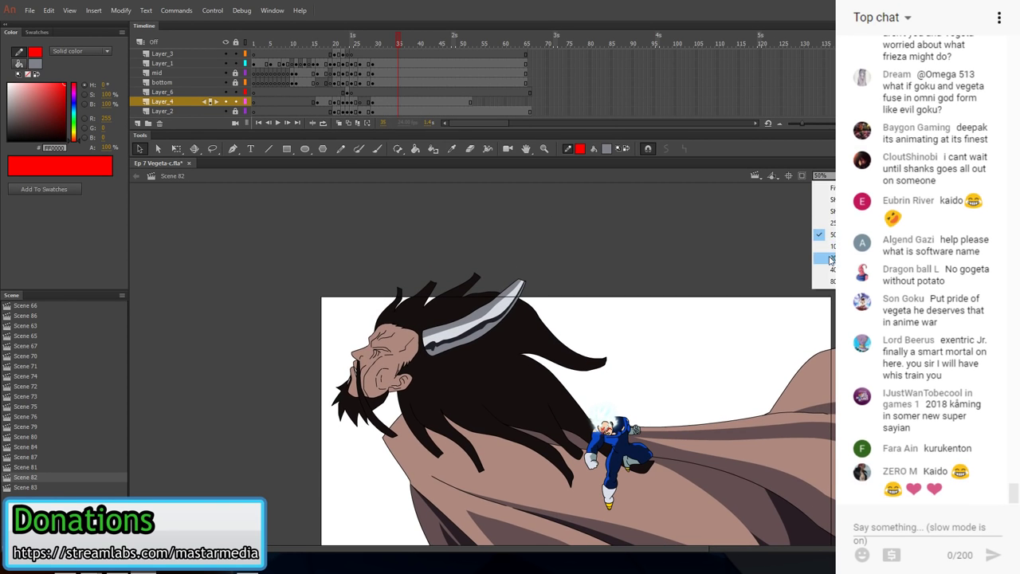
{"action": "left_click", "coordinate": [829, 258]}
{"action": "left_click_drag", "start_coordinate": [384, 341], "coordinate": [781, 297]}
{"action": "mouse_move", "coordinate": [359, 298]}
{"action": "left_mouse_down"}
{"action": "mouse_move", "coordinate": [445, 293]}
{"action": "mouse_move", "coordinate": [529, 264]}
{"action": "left_mouse_up"}
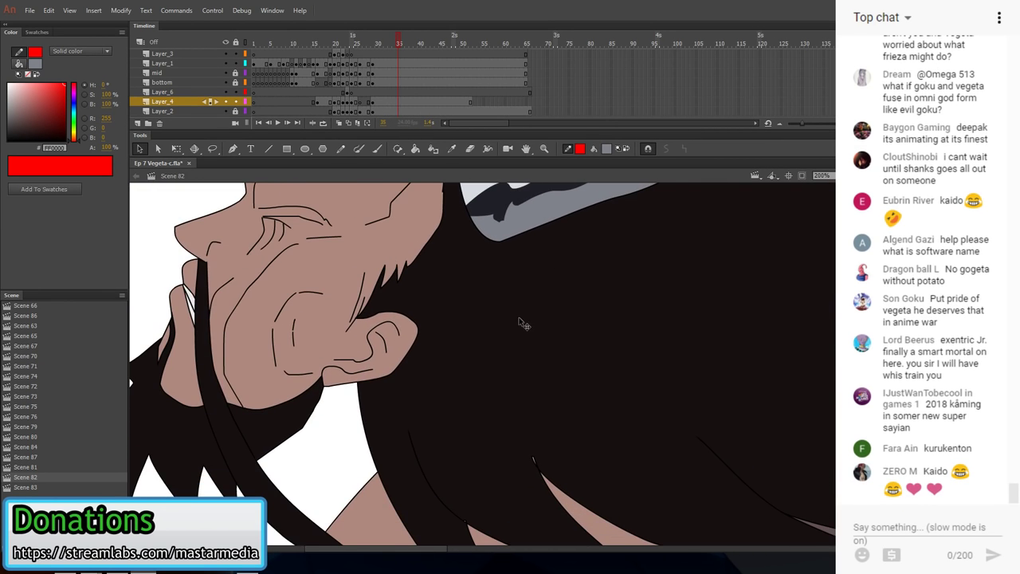
{"action": "mouse_move", "coordinate": [418, 270]}
{"action": "left_mouse_down"}
{"action": "mouse_move", "coordinate": [409, 332]}
{"action": "mouse_move", "coordinate": [396, 240]}
{"action": "left_mouse_up"}
{"action": "key", "text": "e"}
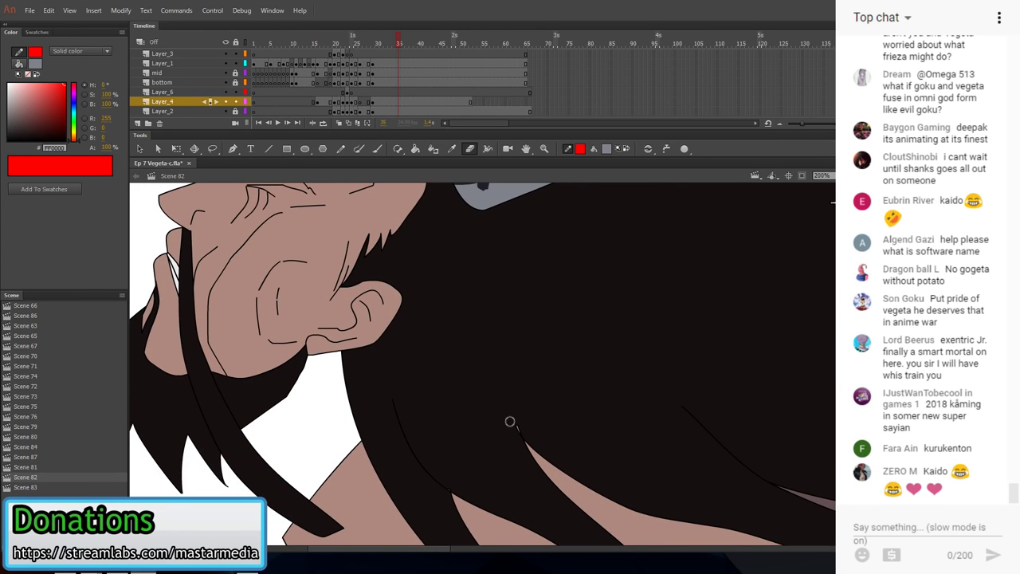
{"action": "left_click_drag", "start_coordinate": [510, 421], "coordinate": [519, 438]}
{"action": "left_click", "coordinate": [451, 148]}
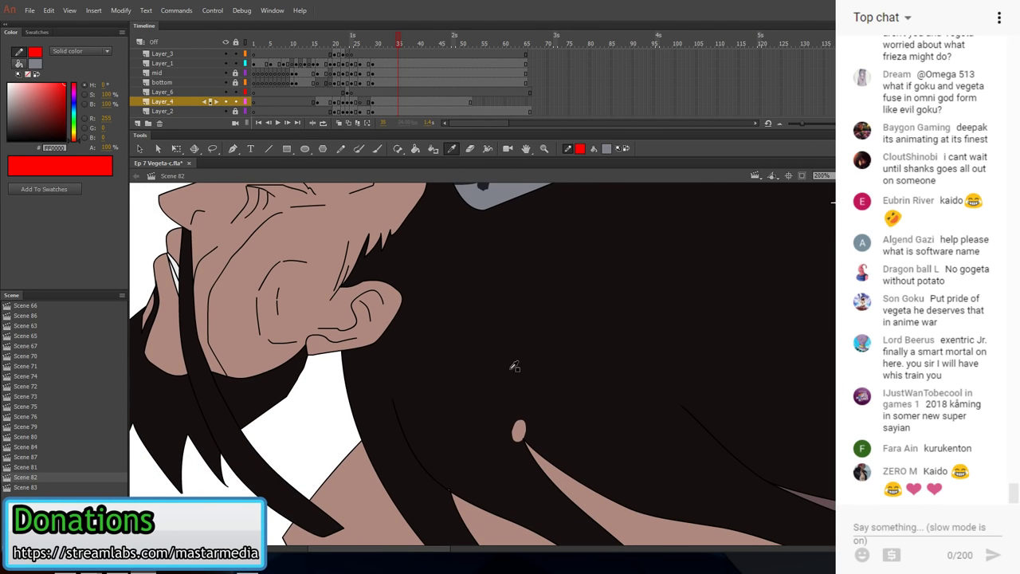
{"action": "left_click", "coordinate": [514, 365]}
{"action": "left_click", "coordinate": [524, 425]}
- Draw red shading outlines around the giant's cheek mark and inside his ear with the Pencil tool
{"action": "key", "text": "shift+y"}
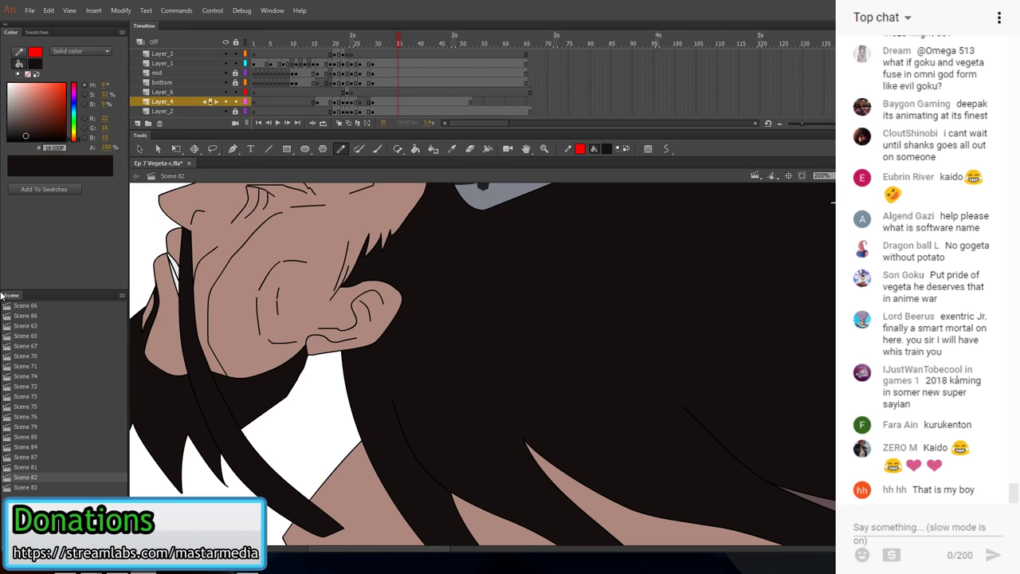
{"action": "mouse_move", "coordinate": [278, 261]}
{"action": "left_mouse_down"}
{"action": "mouse_move", "coordinate": [329, 352]}
{"action": "mouse_move", "coordinate": [349, 367]}
{"action": "mouse_move", "coordinate": [341, 406]}
{"action": "mouse_move", "coordinate": [329, 383]}
{"action": "left_mouse_up"}
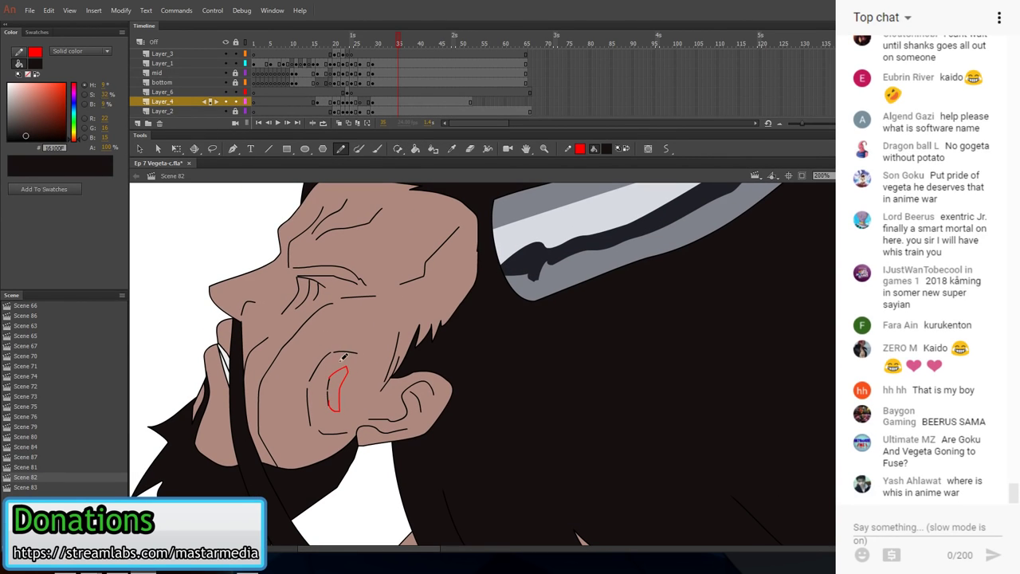
{"action": "mouse_move", "coordinate": [361, 350]}
{"action": "left_mouse_down"}
{"action": "mouse_move", "coordinate": [333, 363]}
{"action": "mouse_move", "coordinate": [321, 400]}
{"action": "mouse_move", "coordinate": [352, 428]}
{"action": "left_mouse_up"}
{"action": "mouse_move", "coordinate": [436, 393]}
{"action": "left_mouse_down"}
{"action": "mouse_move", "coordinate": [405, 426]}
{"action": "mouse_move", "coordinate": [381, 420]}
{"action": "left_mouse_up"}
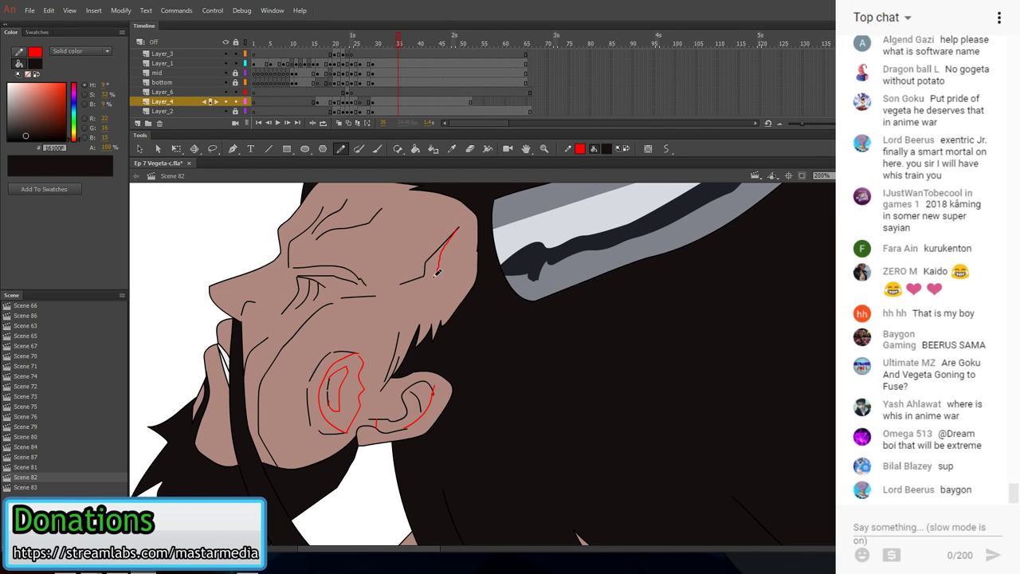
- Draw red shading outlines at the giant's temple, eye and nose, brow wrinkles and along the cheek fold
{"action": "left_click_drag", "start_coordinate": [436, 274], "coordinate": [404, 281]}
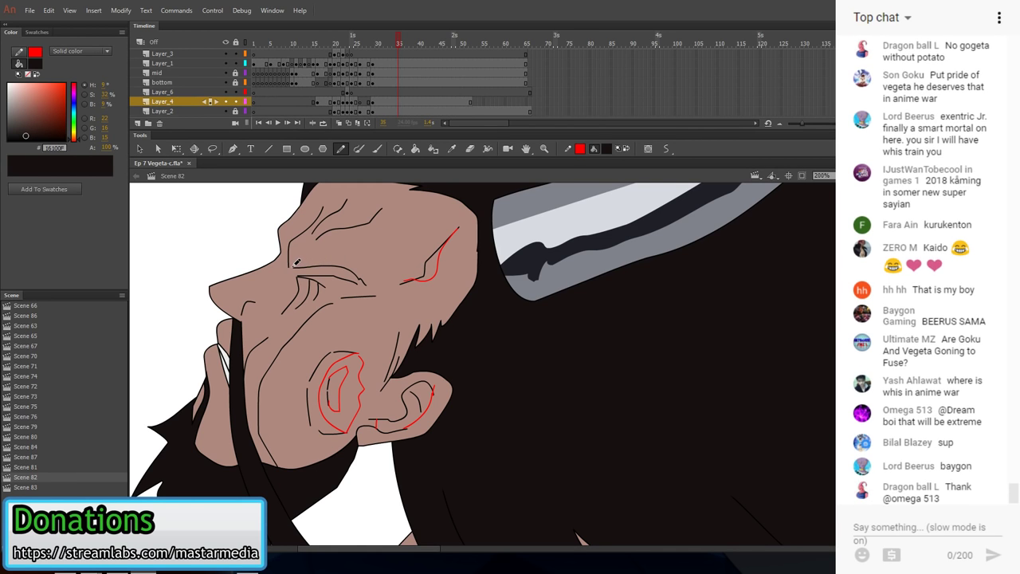
{"action": "mouse_move", "coordinate": [290, 265]}
{"action": "left_mouse_down"}
{"action": "mouse_move", "coordinate": [248, 283]}
{"action": "mouse_move", "coordinate": [259, 299]}
{"action": "mouse_move", "coordinate": [330, 288]}
{"action": "mouse_move", "coordinate": [323, 280]}
{"action": "mouse_move", "coordinate": [341, 267]}
{"action": "mouse_move", "coordinate": [365, 278]}
{"action": "left_mouse_up"}
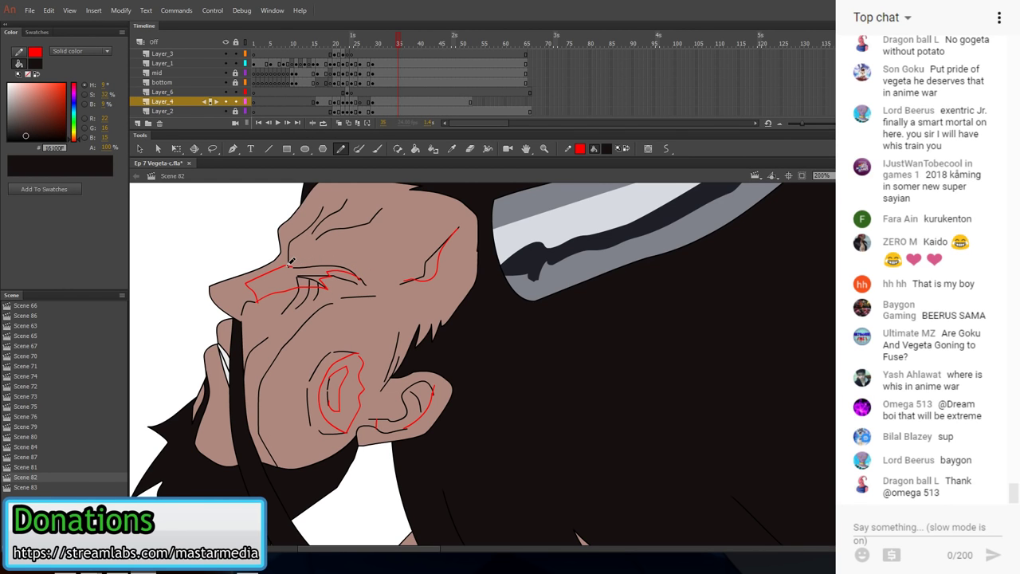
{"action": "mouse_move", "coordinate": [341, 209]}
{"action": "left_mouse_down"}
{"action": "mouse_move", "coordinate": [358, 227]}
{"action": "mouse_move", "coordinate": [307, 238]}
{"action": "mouse_move", "coordinate": [323, 209]}
{"action": "mouse_move", "coordinate": [320, 226]}
{"action": "left_mouse_up"}
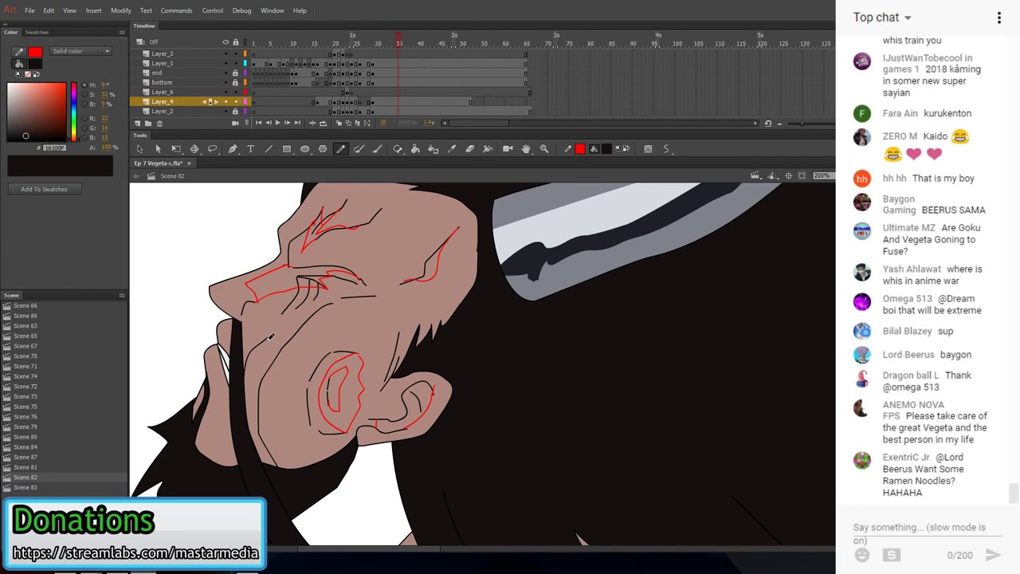
{"action": "mouse_move", "coordinate": [263, 338]}
{"action": "left_mouse_down"}
{"action": "mouse_move", "coordinate": [252, 409]}
{"action": "mouse_move", "coordinate": [279, 455]}
{"action": "left_mouse_up"}
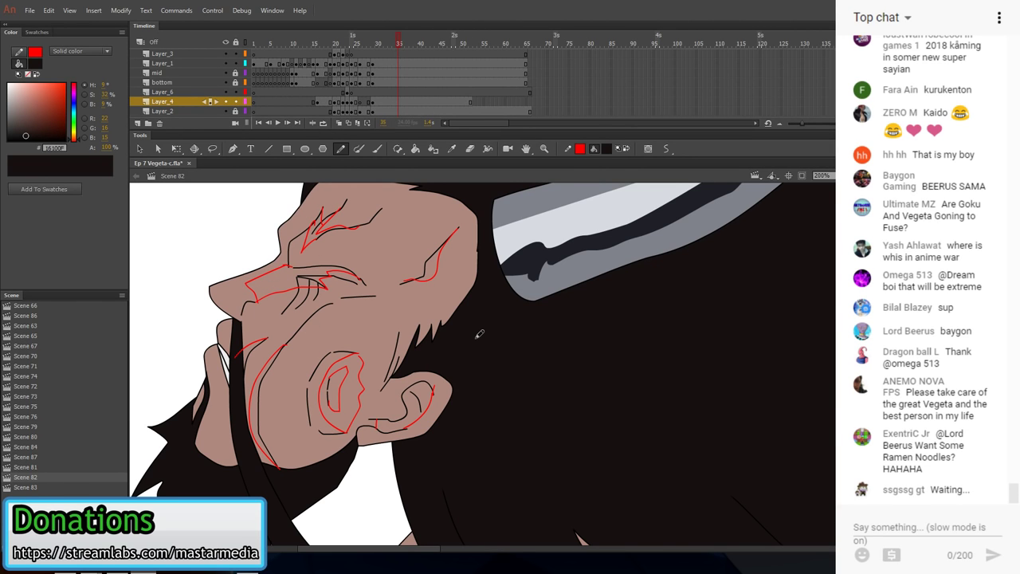
- Sample the darkest shadow colour 271E23 from the giant's body and fill the inner part of the cheek mark
{"action": "key", "text": "ctrl+1"}
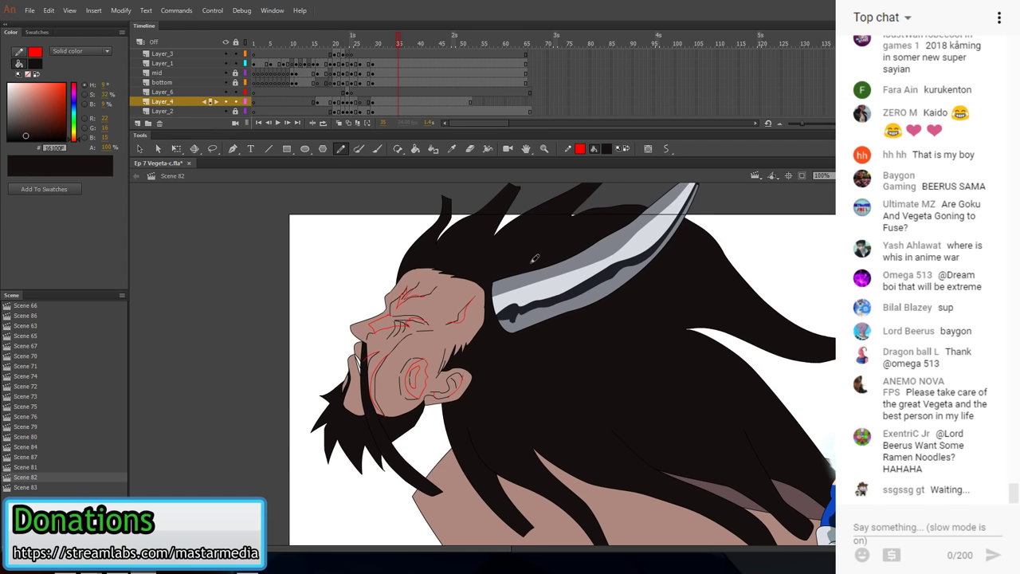
{"action": "left_click", "coordinate": [451, 150]}
{"action": "left_click_drag", "start_coordinate": [657, 414], "coordinate": [483, 217]}
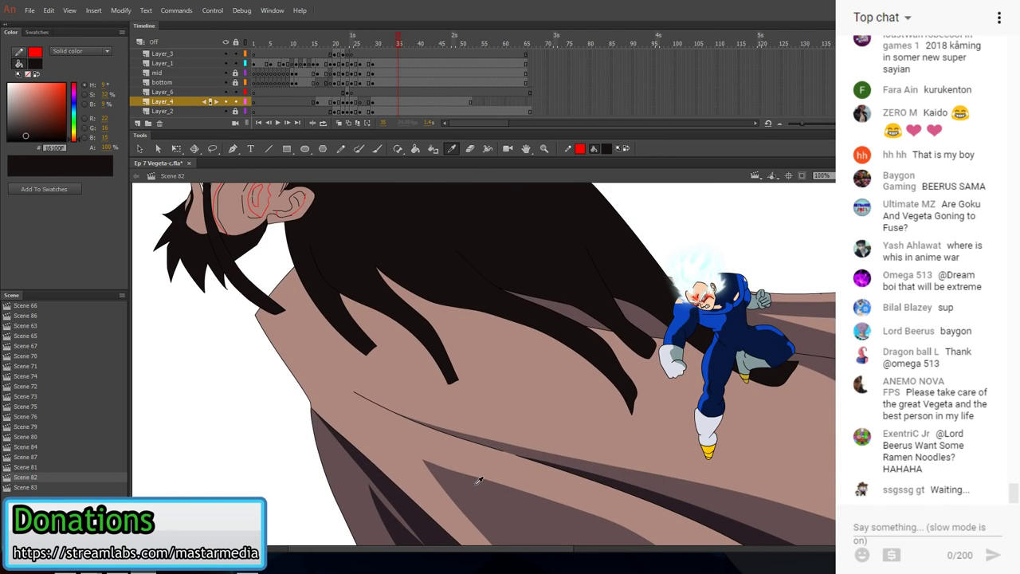
{"action": "left_click", "coordinate": [403, 501]}
{"action": "left_click", "coordinate": [257, 199]}
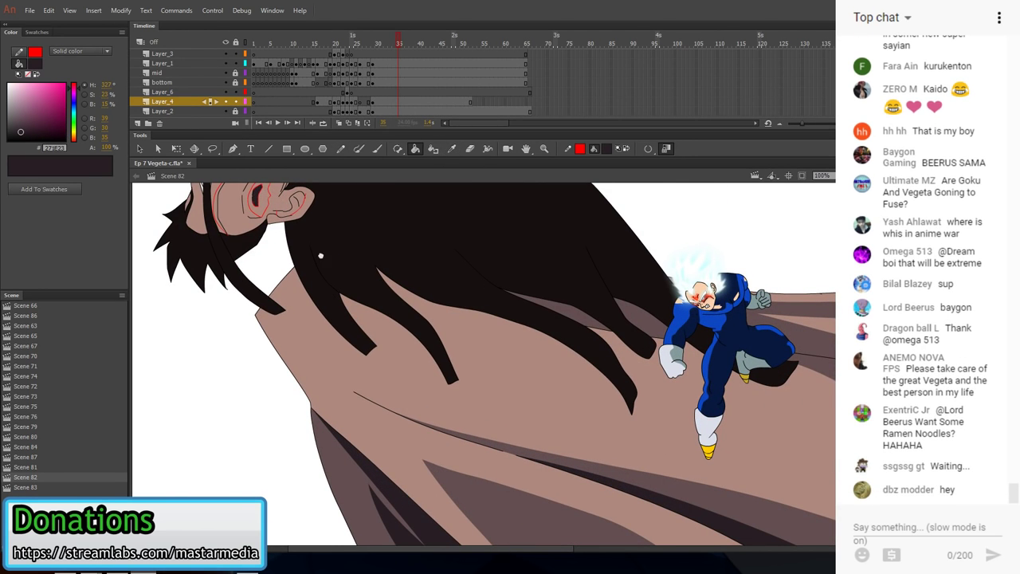
- Sample the mid shadow colour 644E51 from the giant's body and fill the outlined shading on his cheek, ear, temple, brow and nose
{"action": "left_click_drag", "start_coordinate": [321, 255], "coordinate": [349, 341]}
{"action": "left_click", "coordinate": [451, 154]}
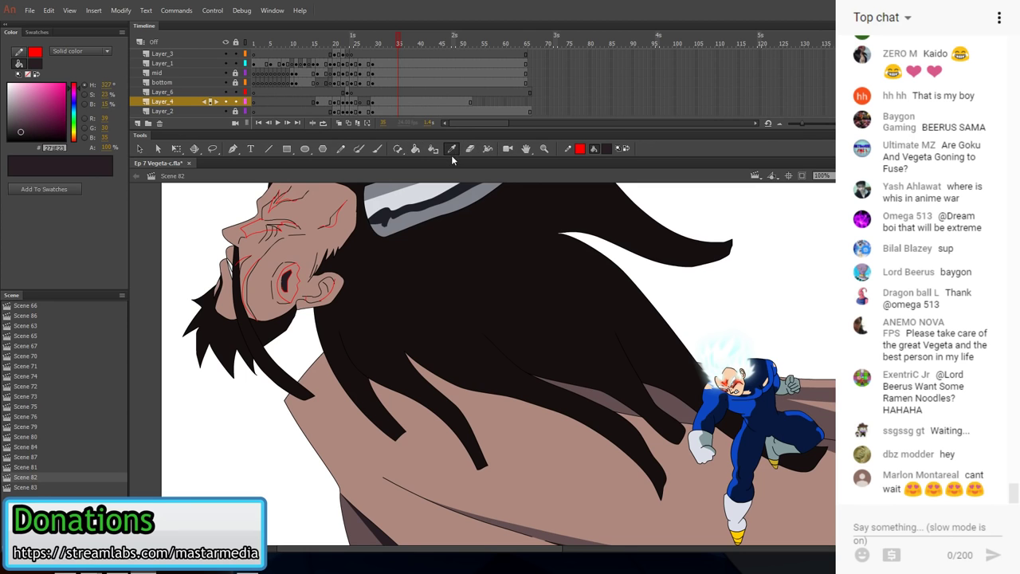
{"action": "left_click", "coordinate": [363, 524]}
{"action": "left_click", "coordinate": [292, 293]}
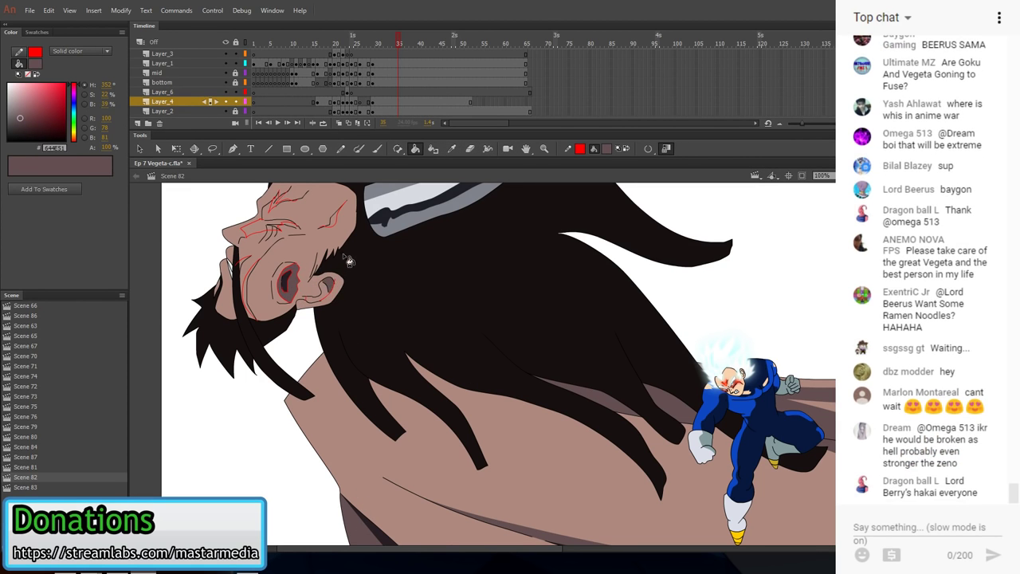
{"action": "left_click", "coordinate": [323, 292]}
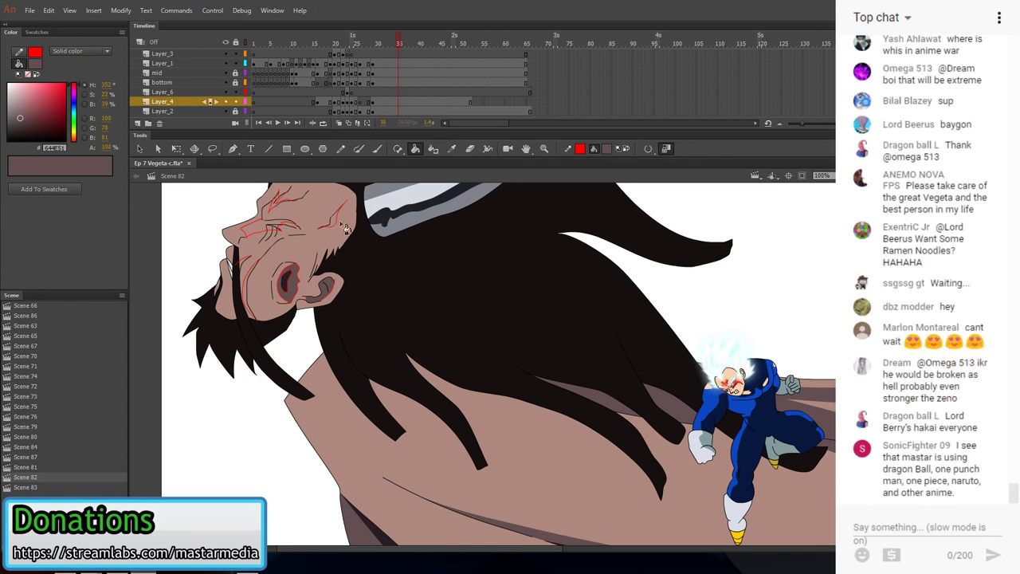
{"action": "left_click", "coordinate": [287, 206]}
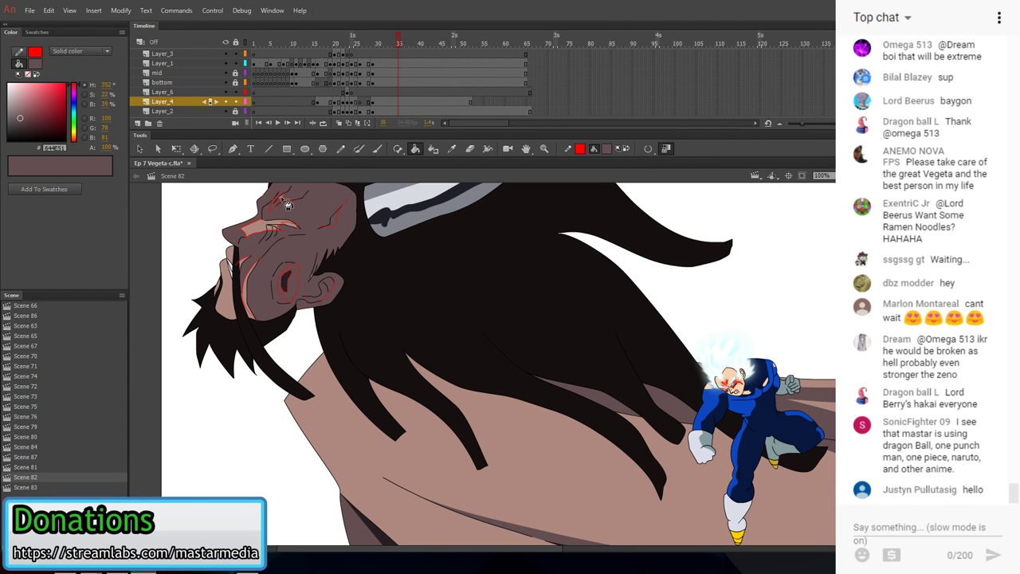
{"action": "key", "text": "ctrl+z"}
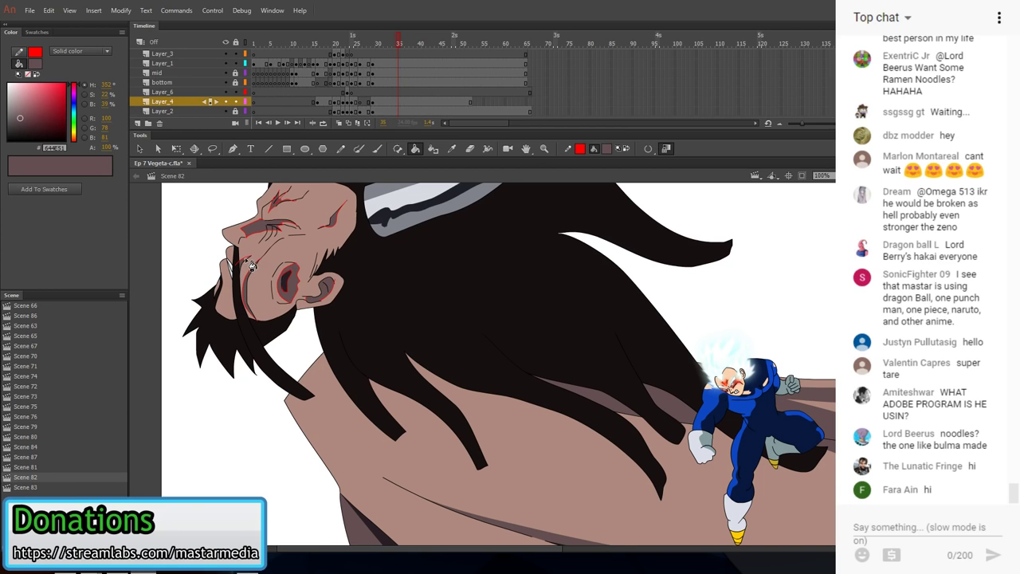
{"action": "scroll", "coordinate": [251, 266], "scroll_direction": "up", "scroll_amount": 5}
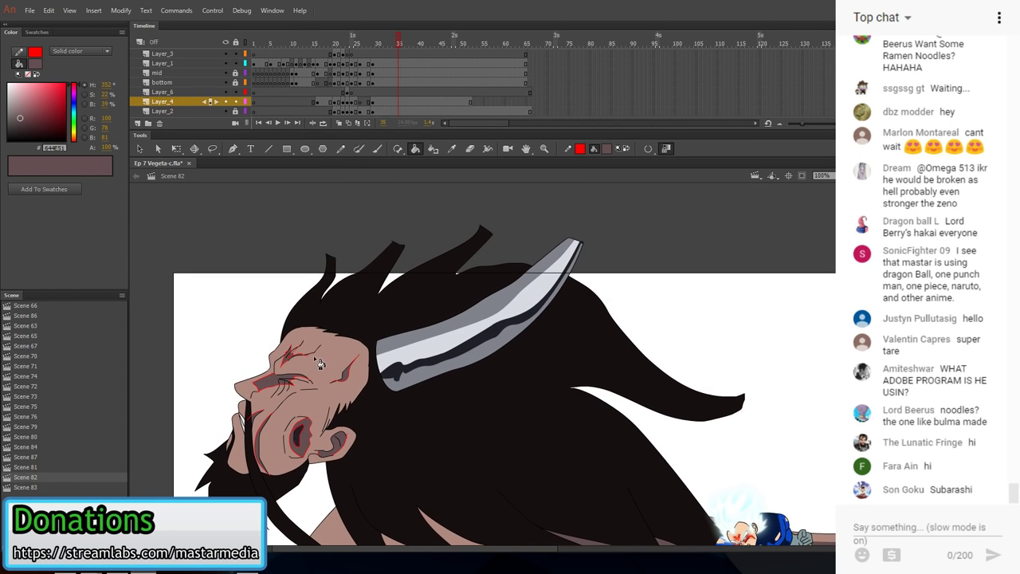
- Sample the darkest shadow colour 271E23 from the cheek mark and fill the inner corner of the giant's eye
{"action": "key", "text": "i"}
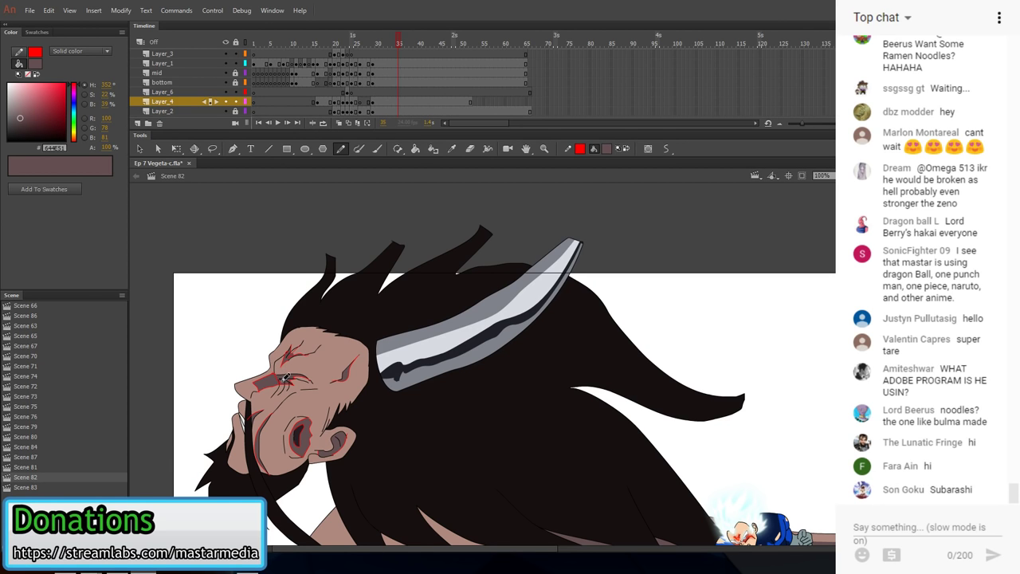
{"action": "left_click_drag", "start_coordinate": [388, 308], "coordinate": [369, 265]}
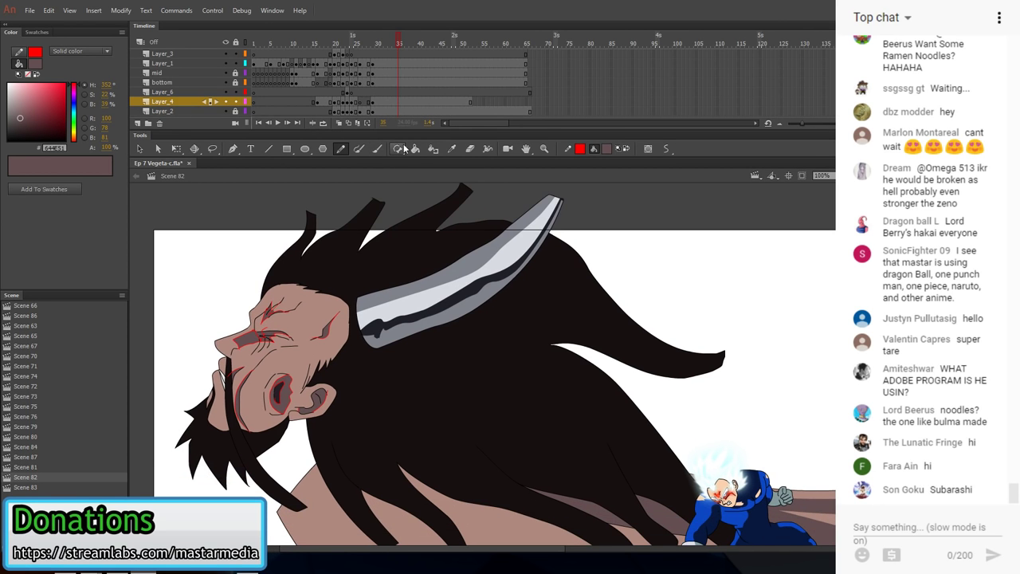
{"action": "left_click", "coordinate": [451, 150]}
{"action": "left_click", "coordinate": [281, 388]}
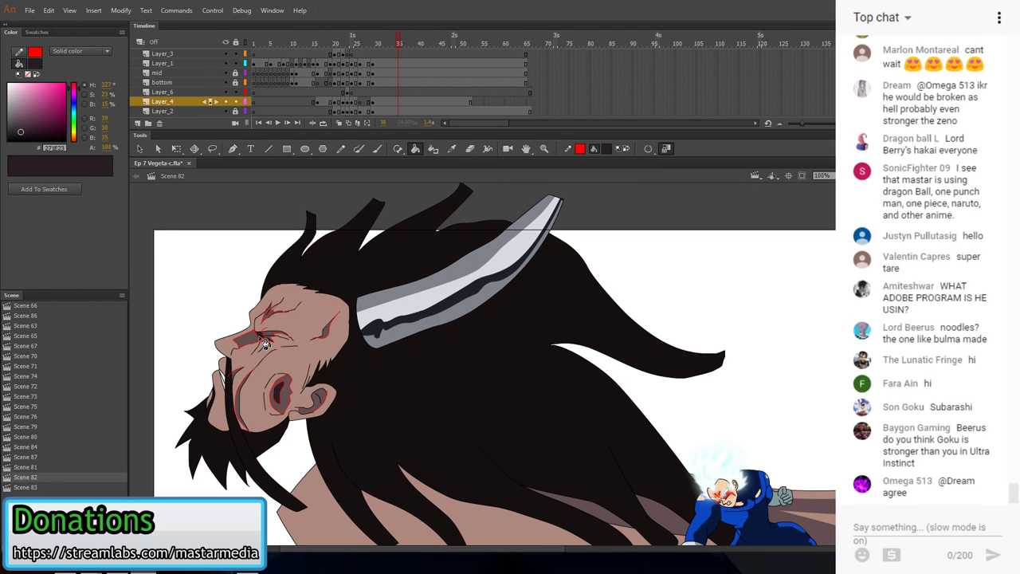
- Fill the giant's eyelid shading with 644E51 and clean up the brow wrinkle using skin colour AD897E
{"action": "left_click", "coordinate": [822, 175]}
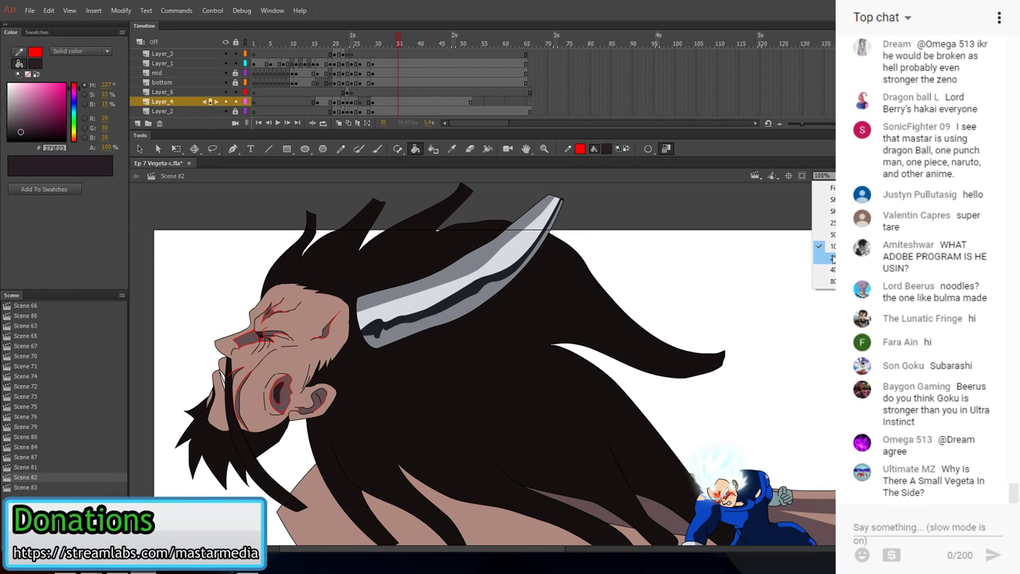
{"action": "left_click", "coordinate": [832, 257]}
{"action": "left_click_drag", "start_coordinate": [262, 292], "coordinate": [652, 284]}
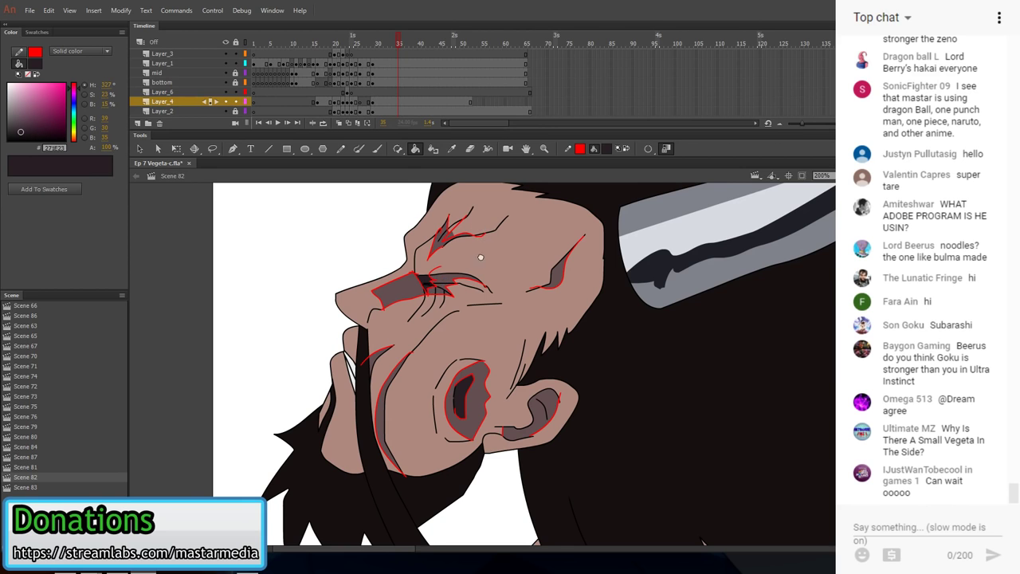
{"action": "scroll", "coordinate": [446, 279], "scroll_direction": "up", "scroll_amount": 2}
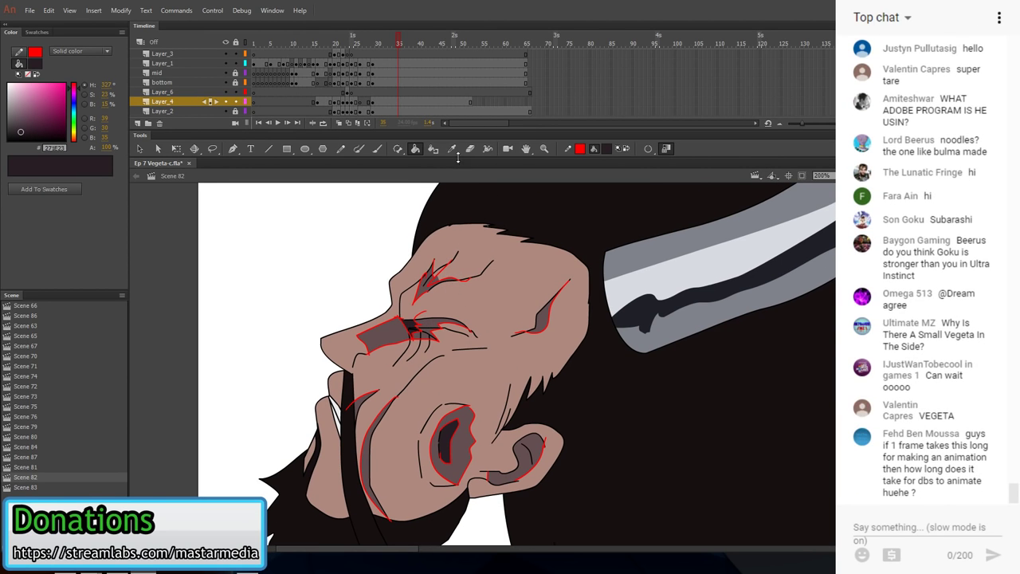
{"action": "left_click", "coordinate": [444, 279]}
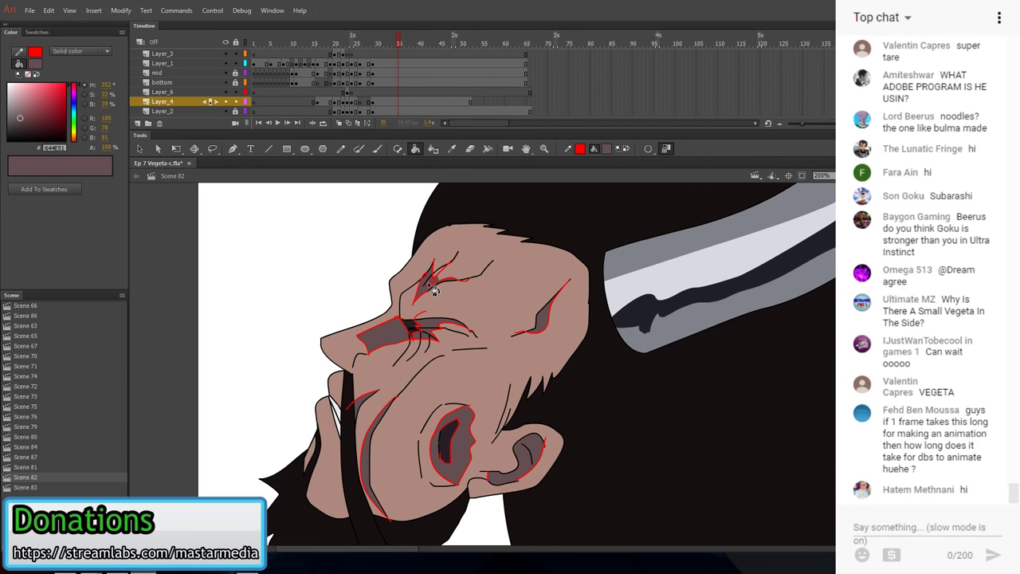
{"action": "left_click", "coordinate": [472, 262]}
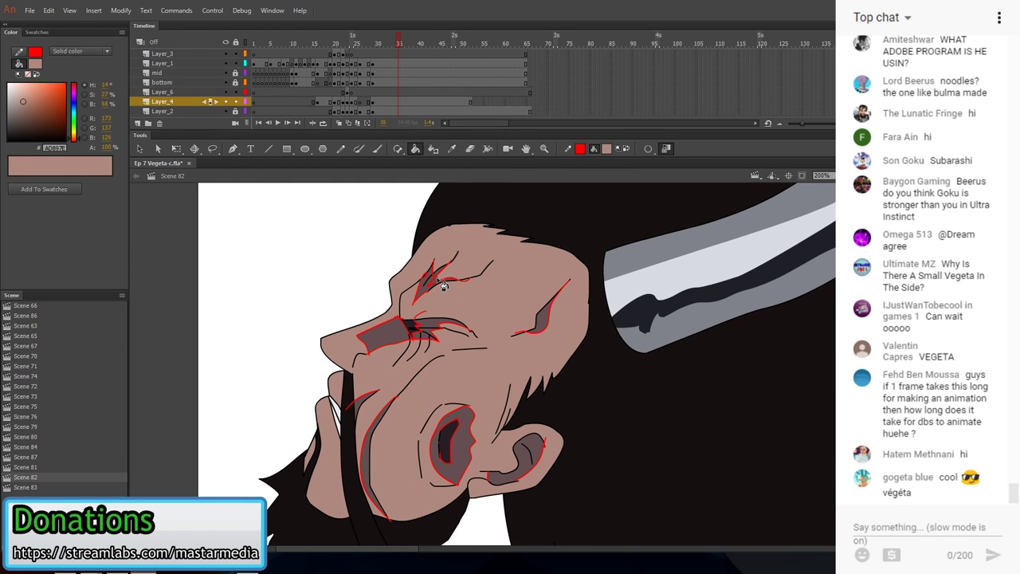
- Draw red shading outlines along the wrinkles under the giant's eye and fill them with shadow colour 644E51
{"action": "left_click_drag", "start_coordinate": [413, 321], "coordinate": [409, 306]}
{"action": "key", "text": "y"}
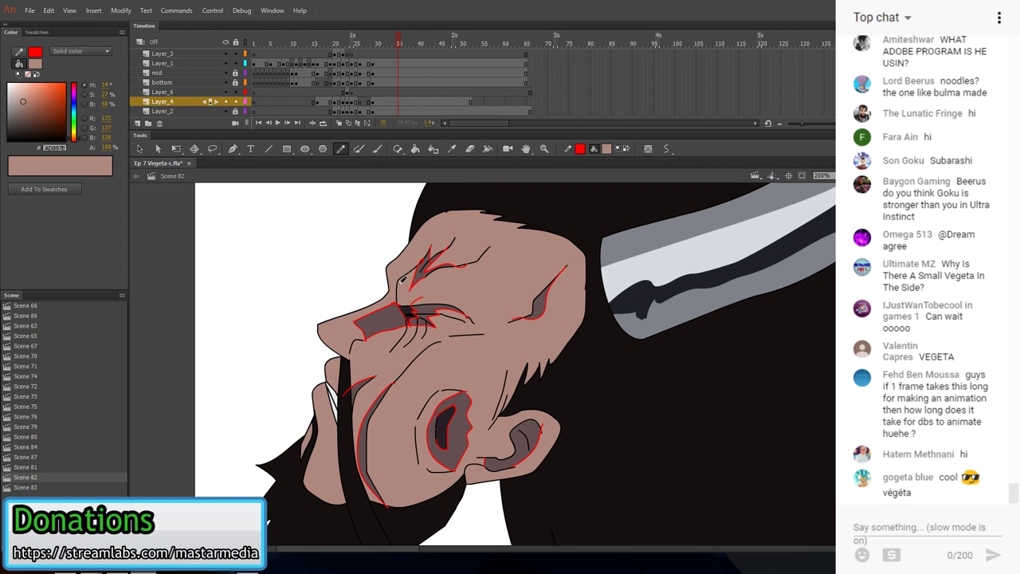
{"action": "left_click_drag", "start_coordinate": [390, 353], "coordinate": [388, 355]}
{"action": "left_click_drag", "start_coordinate": [413, 321], "coordinate": [406, 348]}
{"action": "key", "text": "i"}
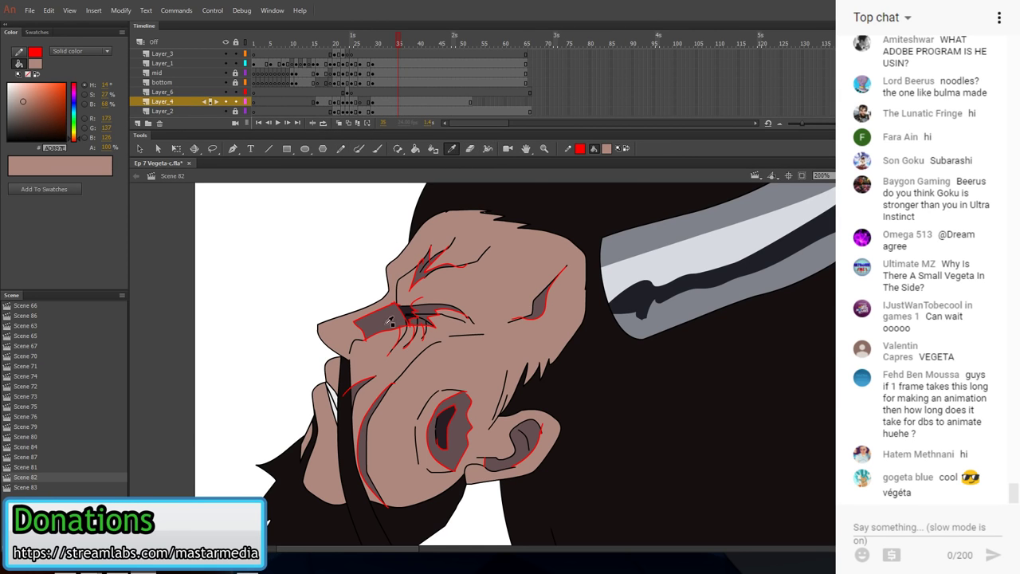
{"action": "left_click", "coordinate": [406, 328]}
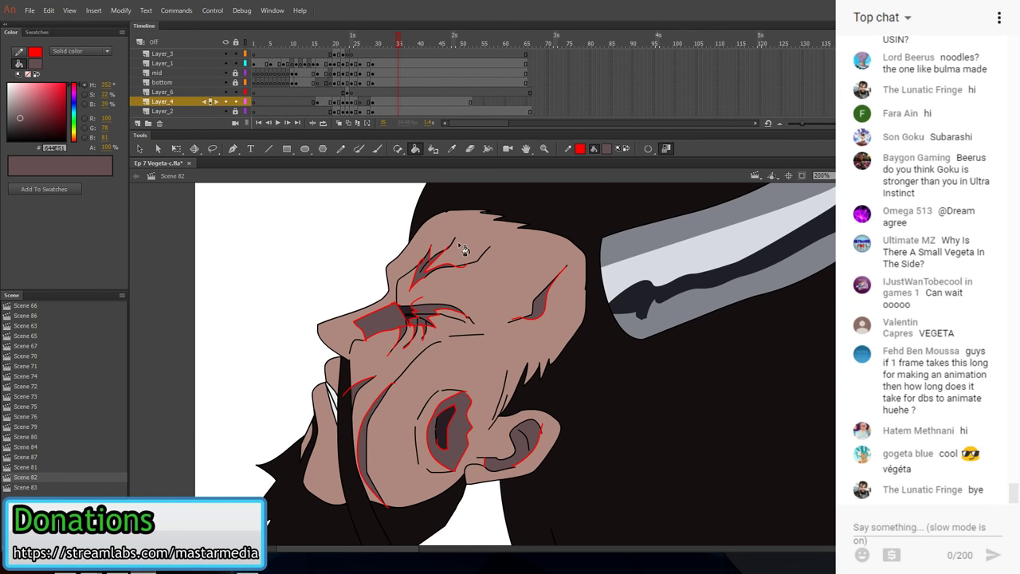
- Scribble a connecting red line through the shading outlines on the giant's face, then select and delete the joined red lines
{"action": "key", "text": "y"}
{"action": "mouse_move", "coordinate": [557, 450]}
{"action": "left_mouse_down"}
{"action": "mouse_move", "coordinate": [502, 438]}
{"action": "mouse_move", "coordinate": [463, 379]}
{"action": "mouse_move", "coordinate": [479, 415]}
{"action": "mouse_move", "coordinate": [335, 491]}
{"action": "mouse_move", "coordinate": [320, 453]}
{"action": "mouse_move", "coordinate": [359, 398]}
{"action": "mouse_move", "coordinate": [425, 250]}
{"action": "mouse_move", "coordinate": [447, 228]}
{"action": "mouse_move", "coordinate": [490, 291]}
{"action": "mouse_move", "coordinate": [478, 315]}
{"action": "mouse_move", "coordinate": [520, 328]}
{"action": "mouse_move", "coordinate": [556, 298]}
{"action": "mouse_move", "coordinate": [427, 229]}
{"action": "mouse_move", "coordinate": [464, 281]}
{"action": "left_mouse_up"}
{"action": "key", "text": "v"}
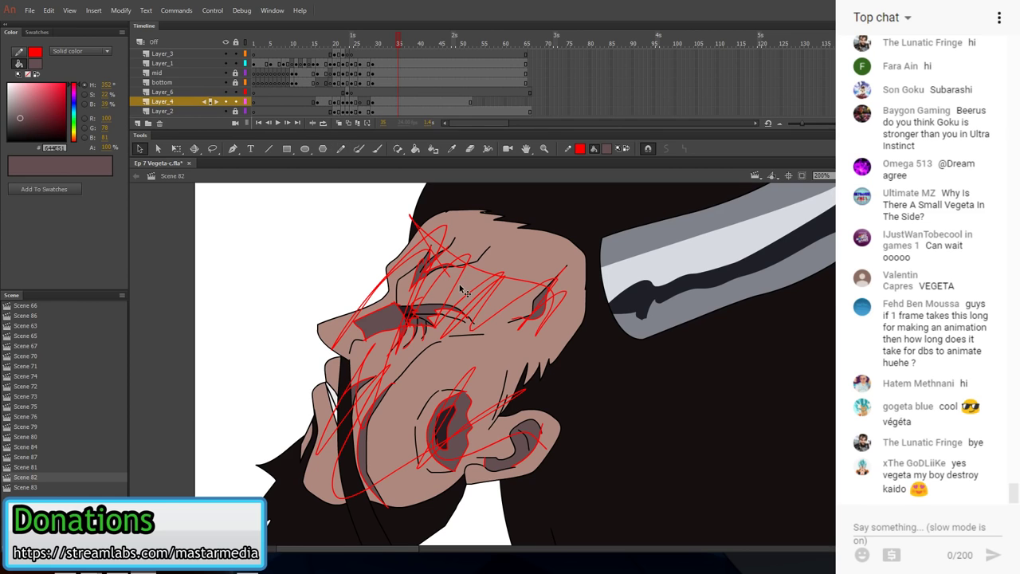
{"action": "left_click", "coordinate": [517, 299]}
{"action": "key", "text": "Delete"}
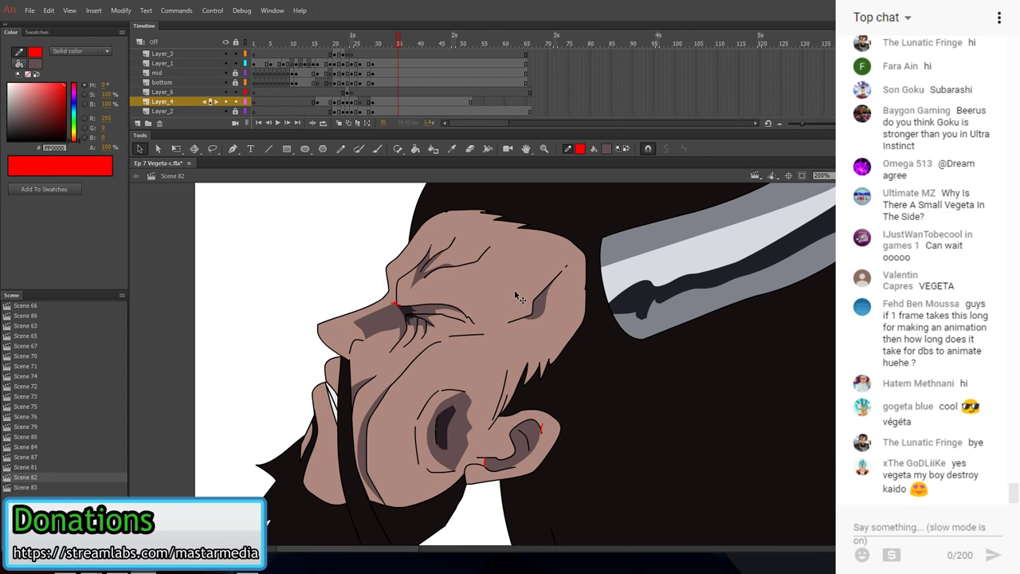
- Connect the leftover red line bits at the eye and ear with one stroke and delete them
{"action": "key", "text": "y"}
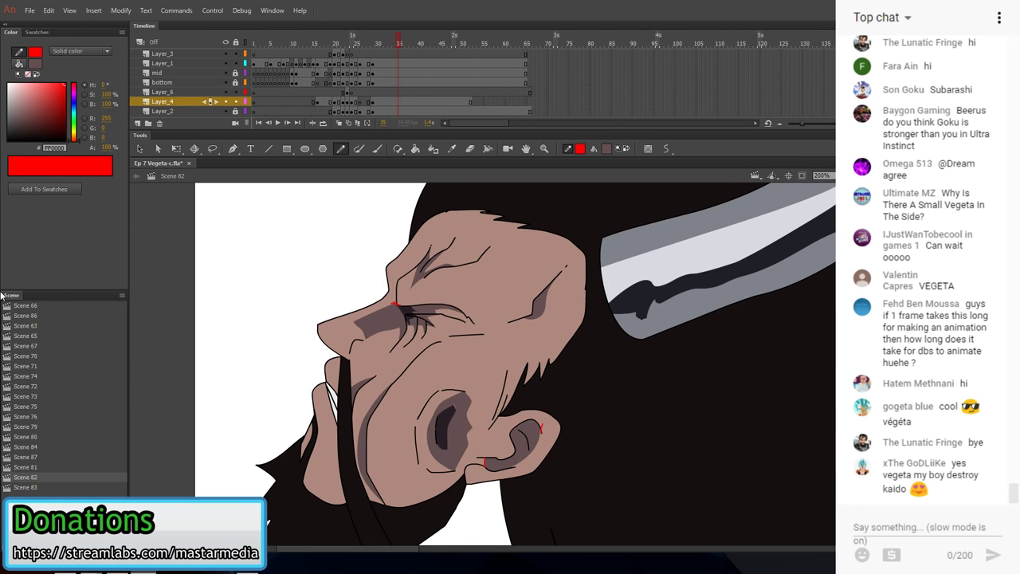
{"action": "mouse_move", "coordinate": [391, 307]}
{"action": "left_mouse_down"}
{"action": "mouse_move", "coordinate": [485, 369]}
{"action": "mouse_move", "coordinate": [546, 426]}
{"action": "mouse_move", "coordinate": [547, 442]}
{"action": "mouse_move", "coordinate": [468, 460]}
{"action": "left_mouse_up"}
{"action": "key", "text": "v"}
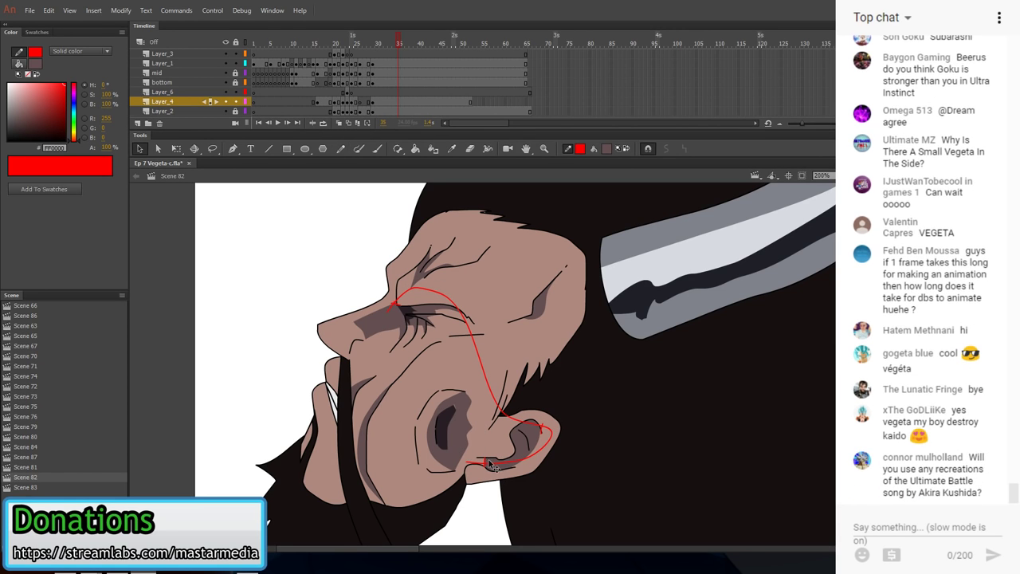
{"action": "left_click", "coordinate": [490, 460]}
{"action": "key", "text": "Delete"}
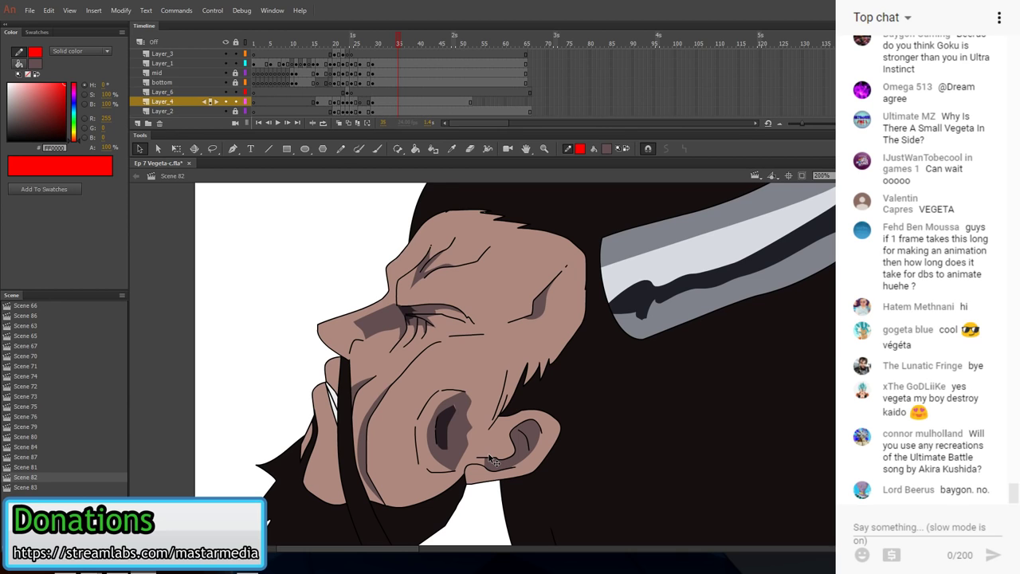
- Set the stroke colour to black 000000 and draw short wrinkle lines across the giant's cheek with the Pencil tool
{"action": "left_click", "coordinate": [603, 150]}
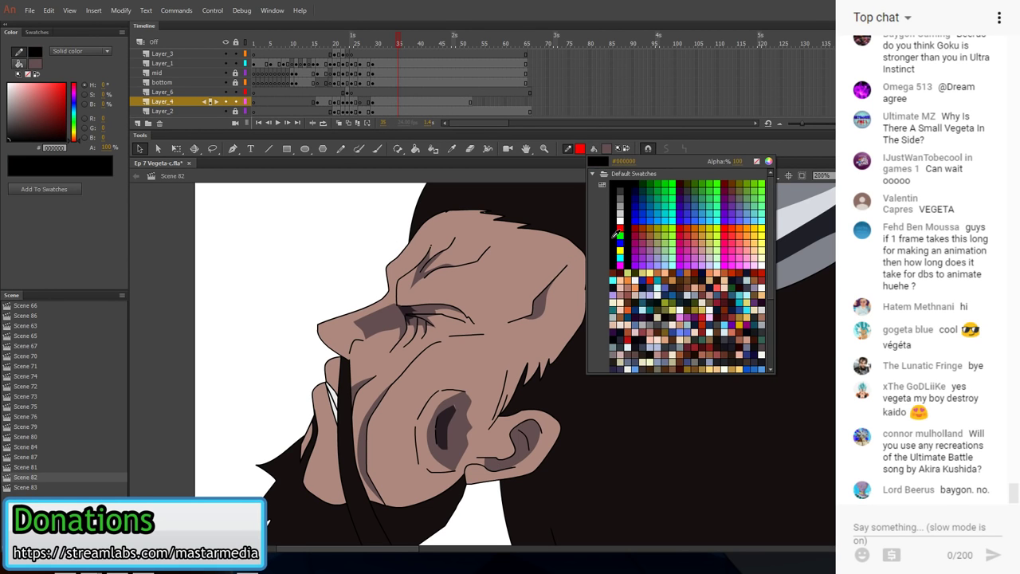
{"action": "left_click", "coordinate": [611, 202]}
{"action": "key", "text": "y"}
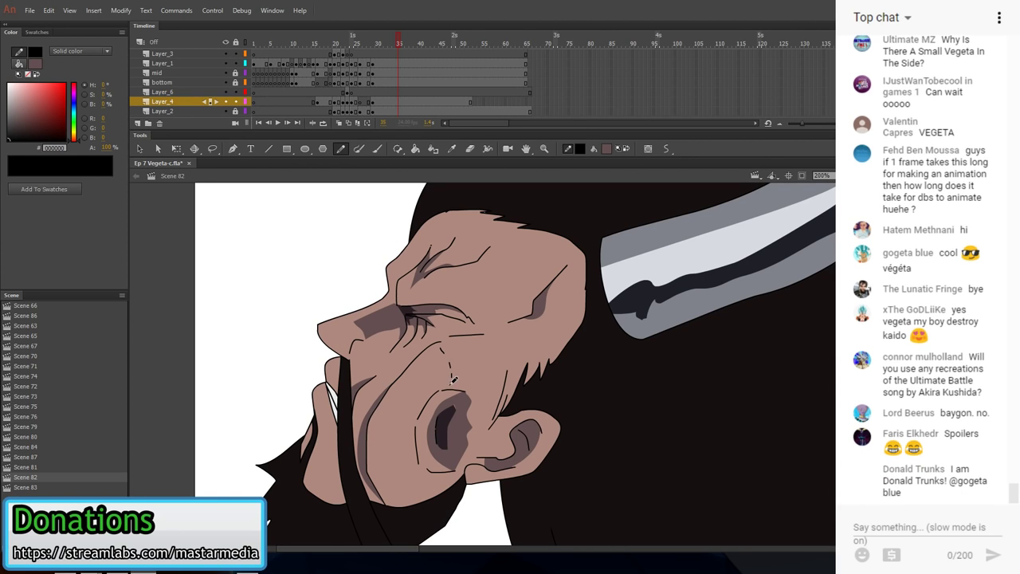
{"action": "left_click_drag", "start_coordinate": [483, 351], "coordinate": [476, 383]}
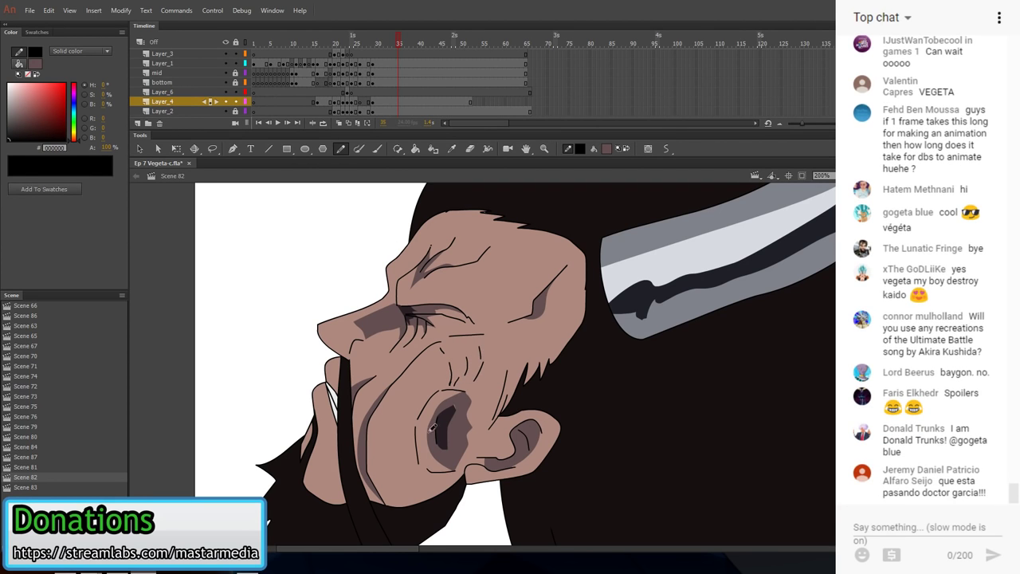
{"action": "mouse_move", "coordinate": [416, 483]}
{"action": "left_mouse_down"}
{"action": "mouse_move", "coordinate": [376, 466]}
{"action": "mouse_move", "coordinate": [400, 477]}
{"action": "mouse_move", "coordinate": [391, 485]}
{"action": "mouse_move", "coordinate": [423, 490]}
{"action": "left_mouse_up"}
{"action": "left_click_drag", "start_coordinate": [382, 416], "coordinate": [393, 422]}
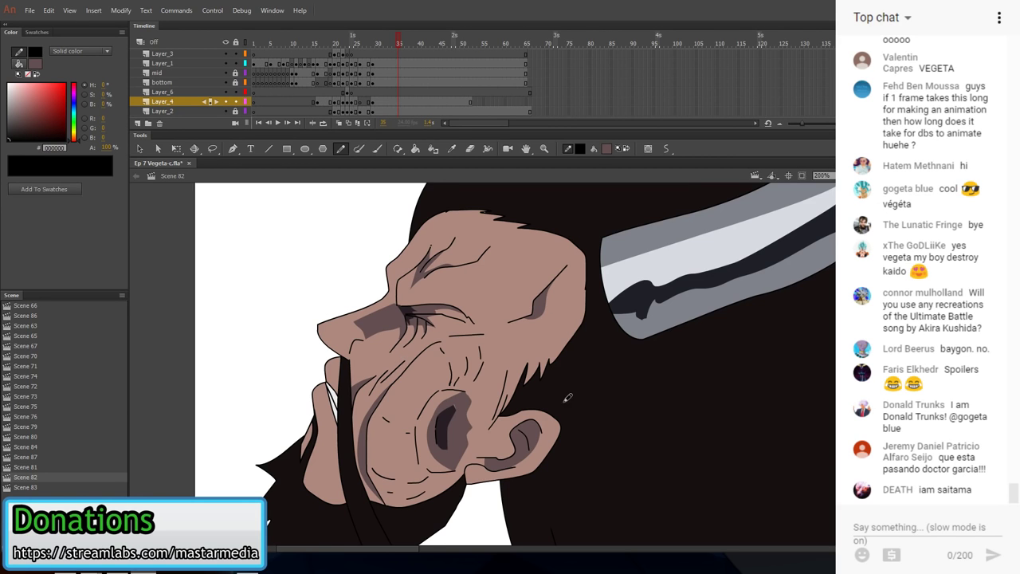
- Select the giant's finished head drawing on Layer_4 and convert it to a movie clip symbol
{"action": "left_click_drag", "start_coordinate": [566, 398], "coordinate": [536, 352]}
{"action": "mouse_move", "coordinate": [618, 423]}
{"action": "left_mouse_down"}
{"action": "mouse_move", "coordinate": [607, 387]}
{"action": "mouse_move", "coordinate": [567, 355]}
{"action": "left_mouse_up"}
{"action": "left_click", "coordinate": [849, 175]}
{"action": "left_click", "coordinate": [838, 235]}
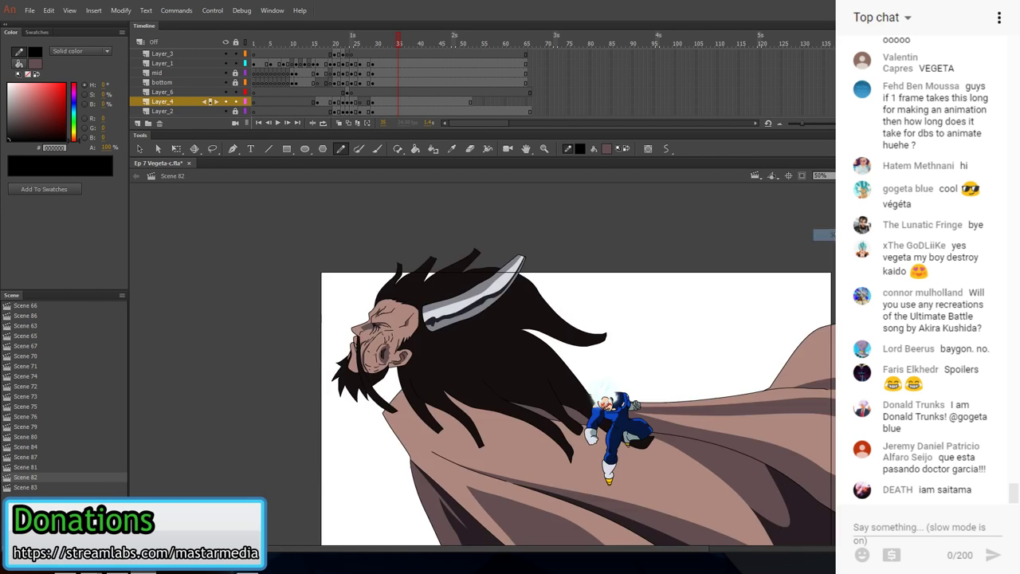
{"action": "left_click_drag", "start_coordinate": [676, 337], "coordinate": [647, 322]}
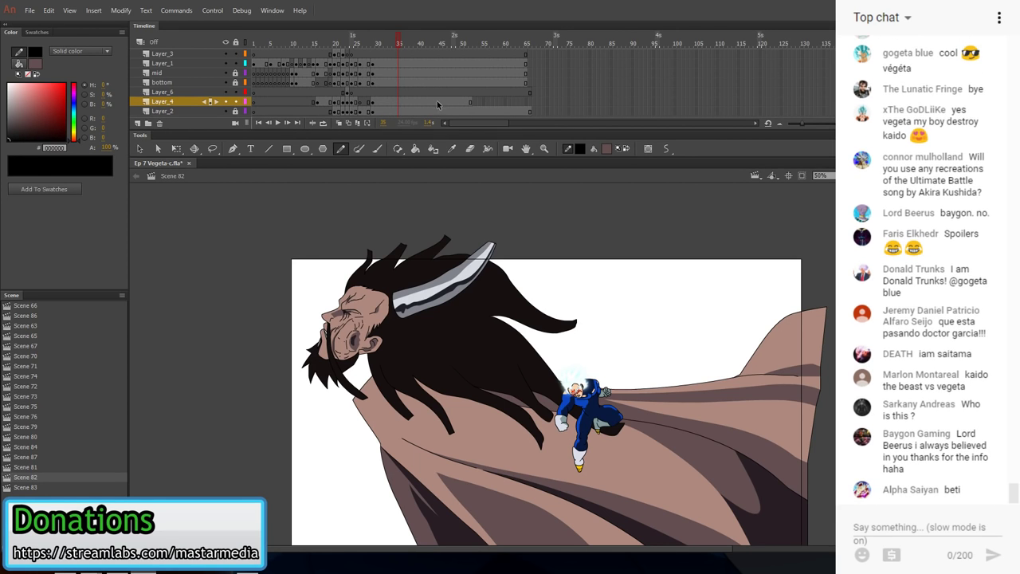
{"action": "left_click", "coordinate": [412, 106]}
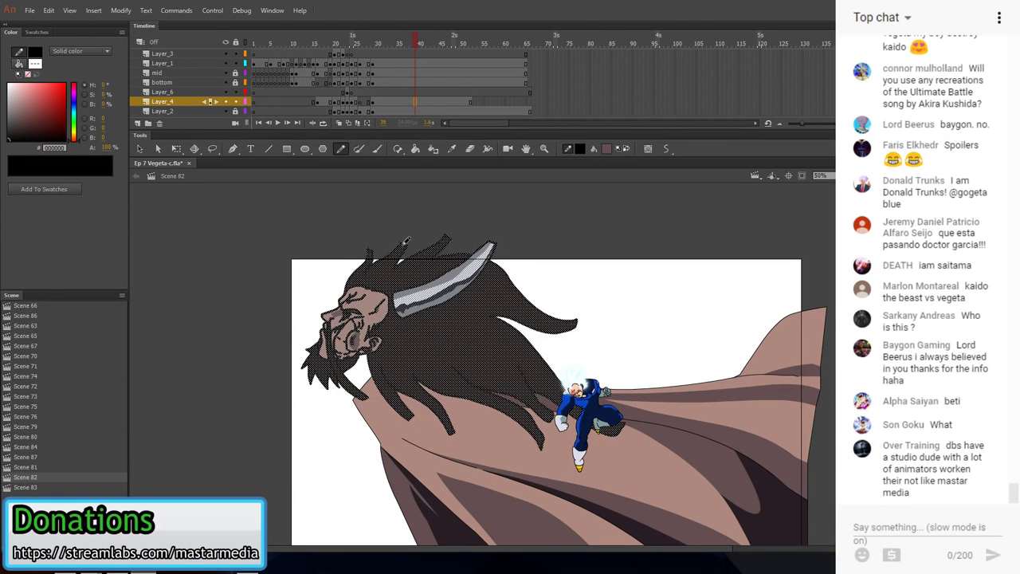
{"action": "left_click", "coordinate": [121, 11]}
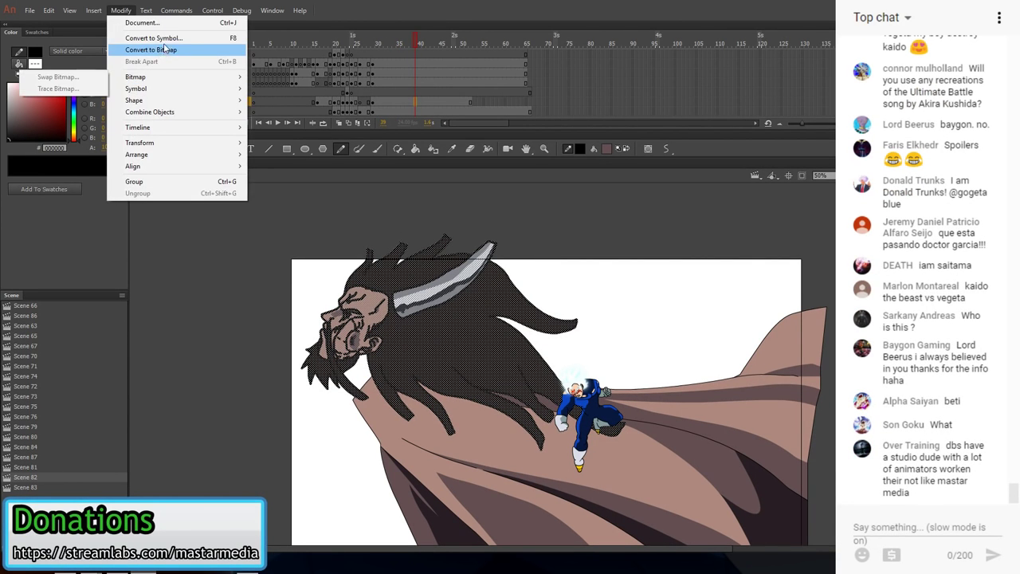
{"action": "left_click", "coordinate": [167, 42]}
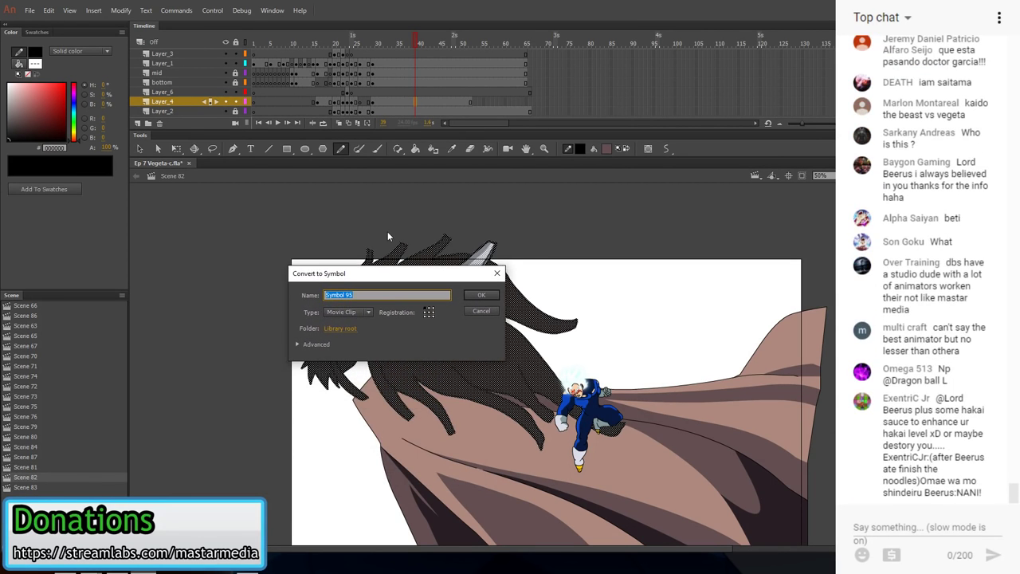
{"action": "left_click", "coordinate": [481, 294]}
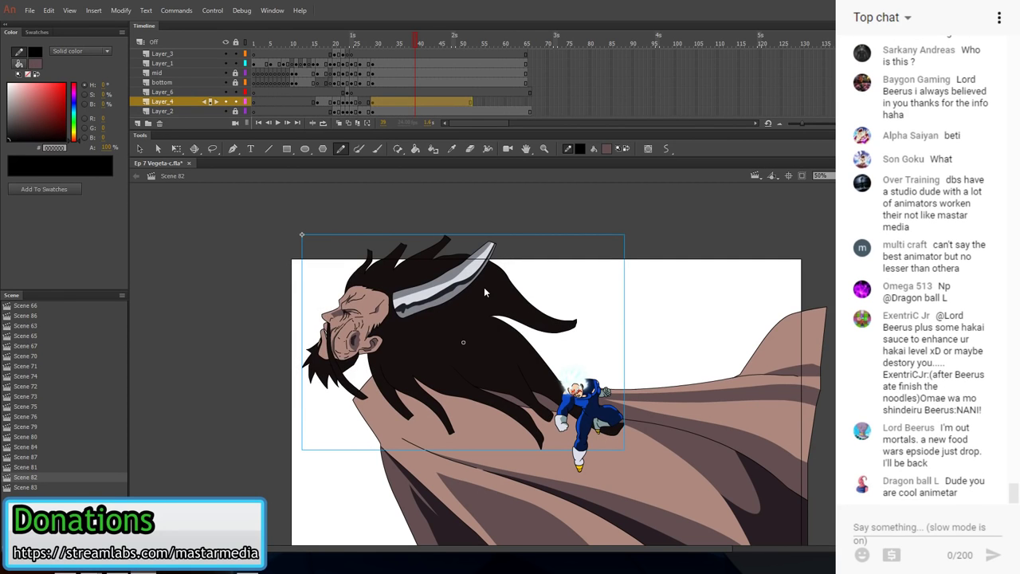
- Open the giant's head symbol, insert a blank keyframe at frame 2 and paste the head drawing in place
{"action": "double_click", "coordinate": [500, 344]}
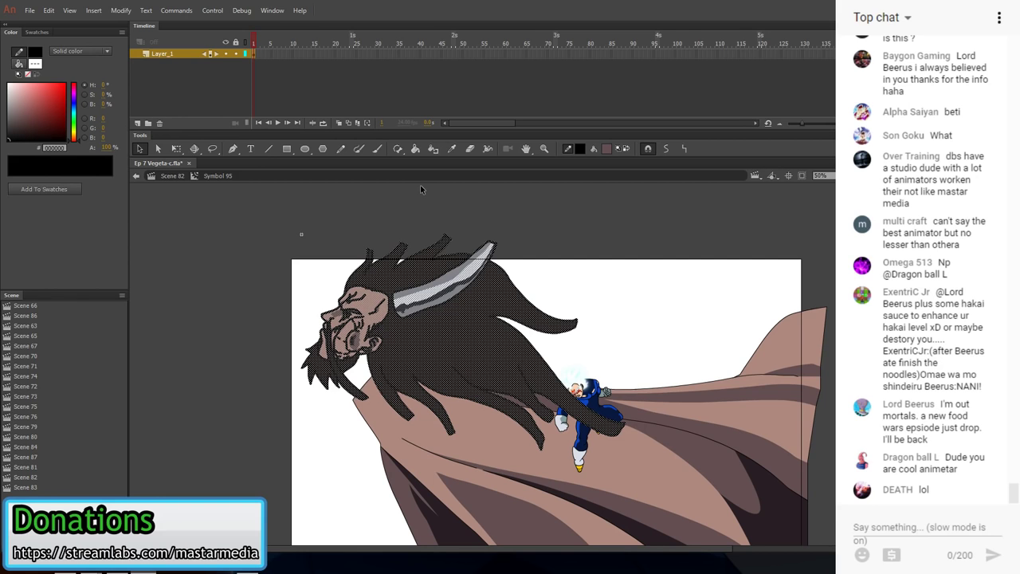
{"action": "key", "text": "F7"}
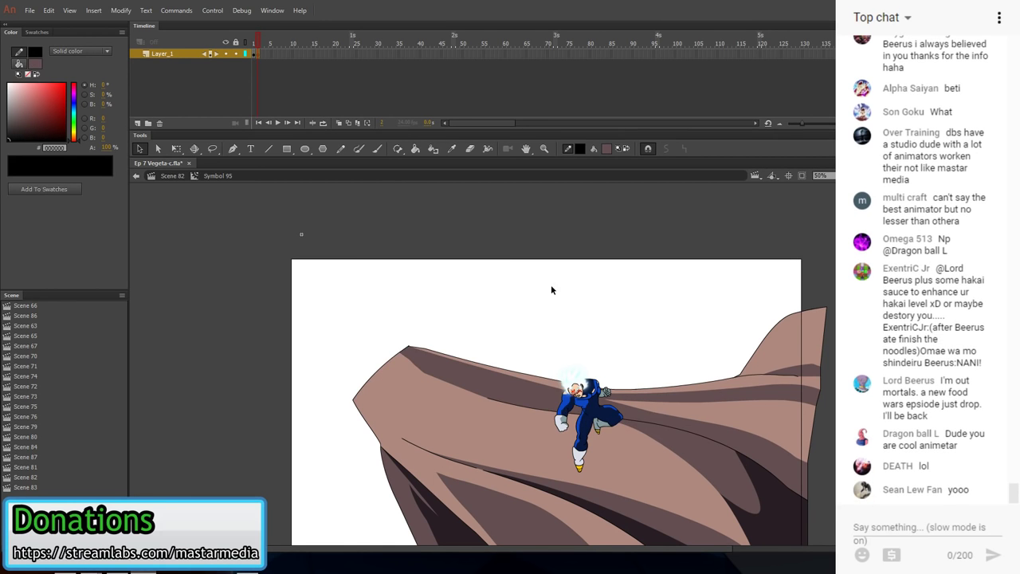
{"action": "right_click", "coordinate": [550, 284]}
{"action": "left_click", "coordinate": [598, 333]}
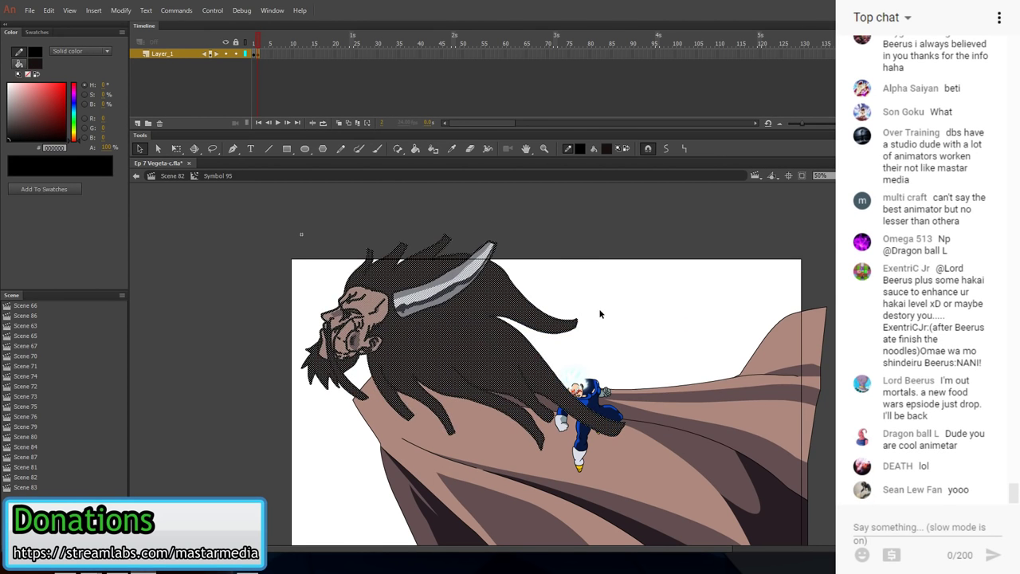
- Delete the dark hair fill from the giant's head on frame 2
{"action": "left_click", "coordinate": [460, 344]}
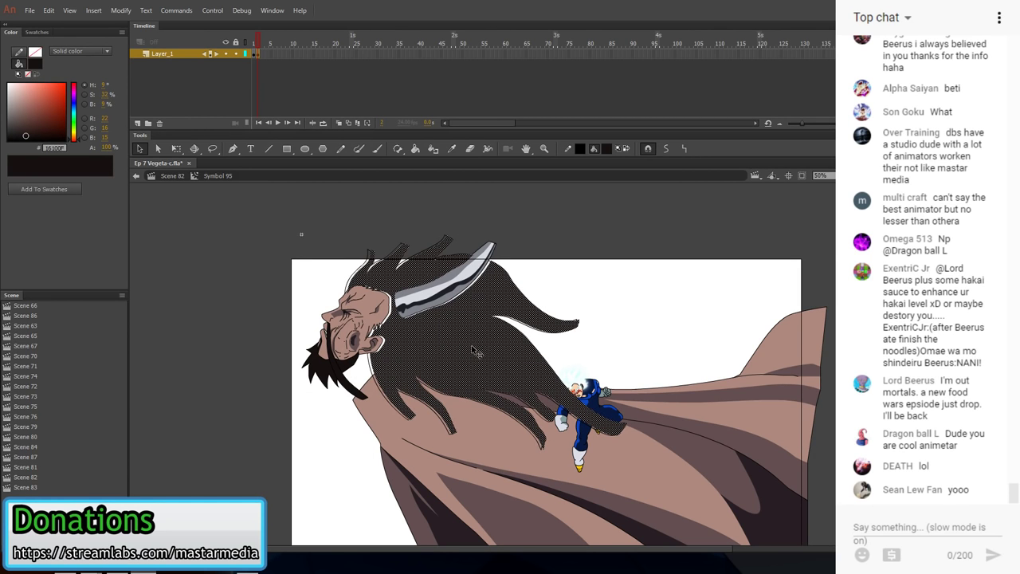
{"action": "key", "text": "ctrl+z"}
{"action": "left_click", "coordinate": [613, 353]}
{"action": "left_click", "coordinate": [493, 344]}
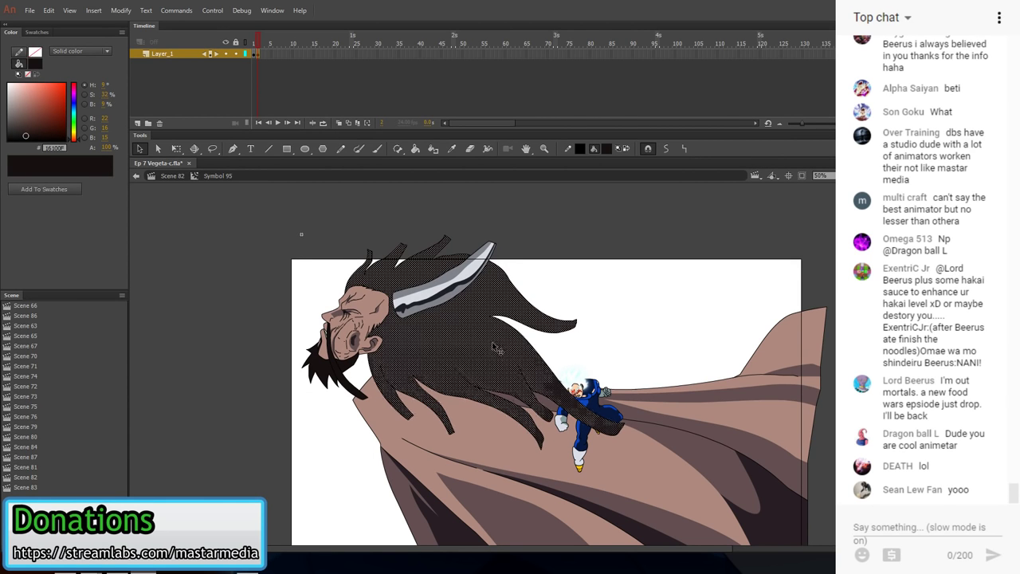
{"action": "key", "text": "Delete"}
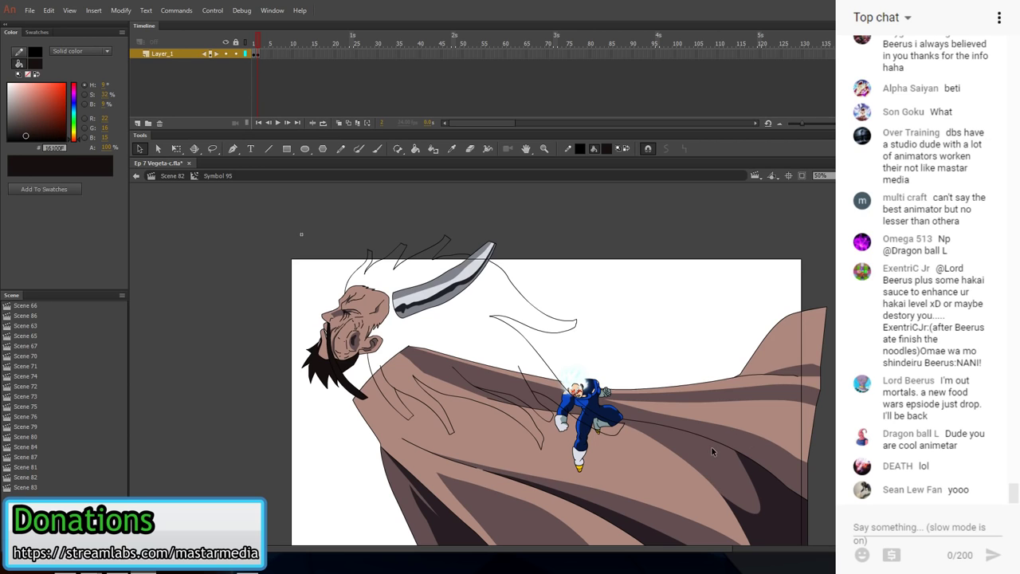
- Delete the leftover hair outlines above the giant's head and the upper strand line behind the horn
{"action": "left_click", "coordinate": [351, 272]}
{"action": "key", "text": "Delete"}
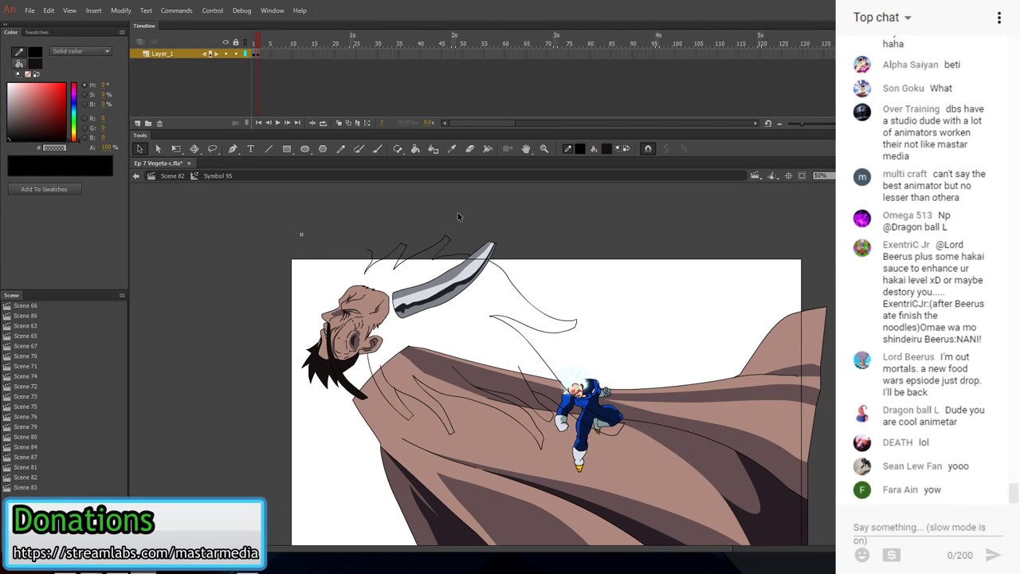
{"action": "left_click", "coordinate": [465, 254]}
{"action": "key", "text": "Delete"}
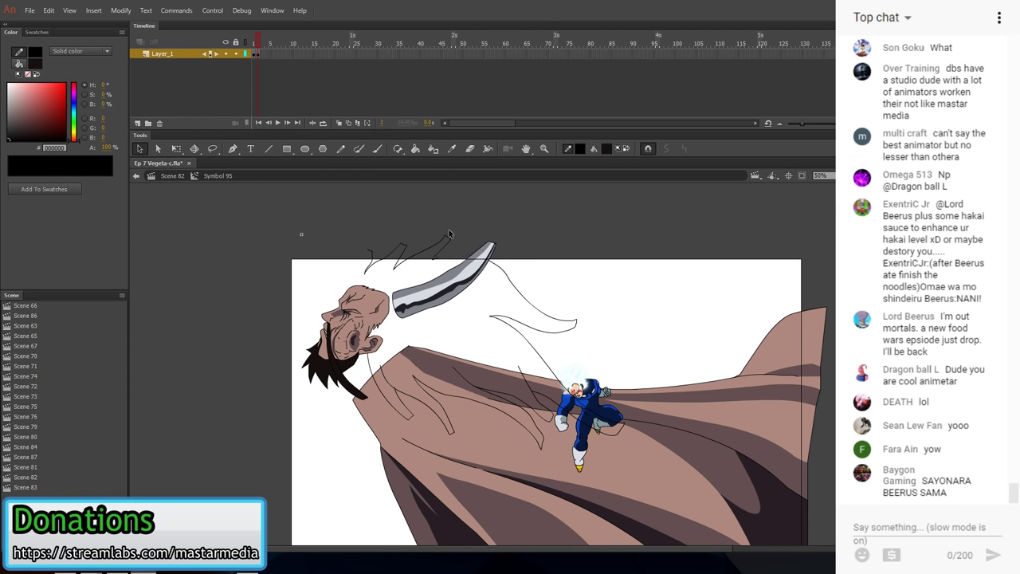
{"action": "double_click", "coordinate": [444, 247]}
{"action": "key", "text": "Delete"}
{"action": "left_click_drag", "start_coordinate": [340, 232], "coordinate": [414, 285]}
{"action": "key", "text": "Delete"}
{"action": "left_click", "coordinate": [538, 311]}
{"action": "key", "text": "Delete"}
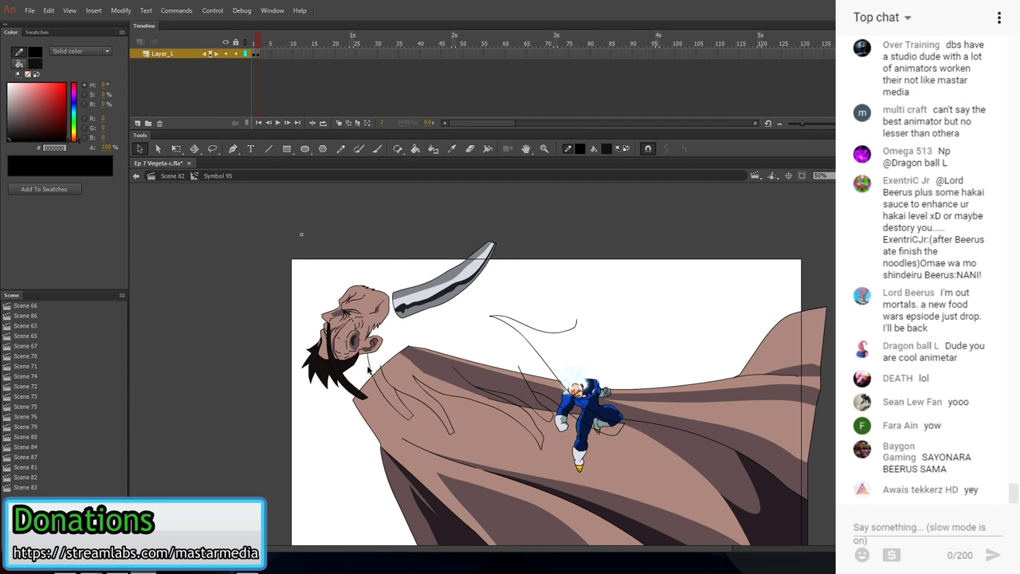
- Delete the remaining hair outlines behind the ear and across the giant's shoulder and back
{"action": "left_click", "coordinate": [368, 368]}
{"action": "key", "text": "Delete"}
{"action": "left_click", "coordinate": [410, 414]}
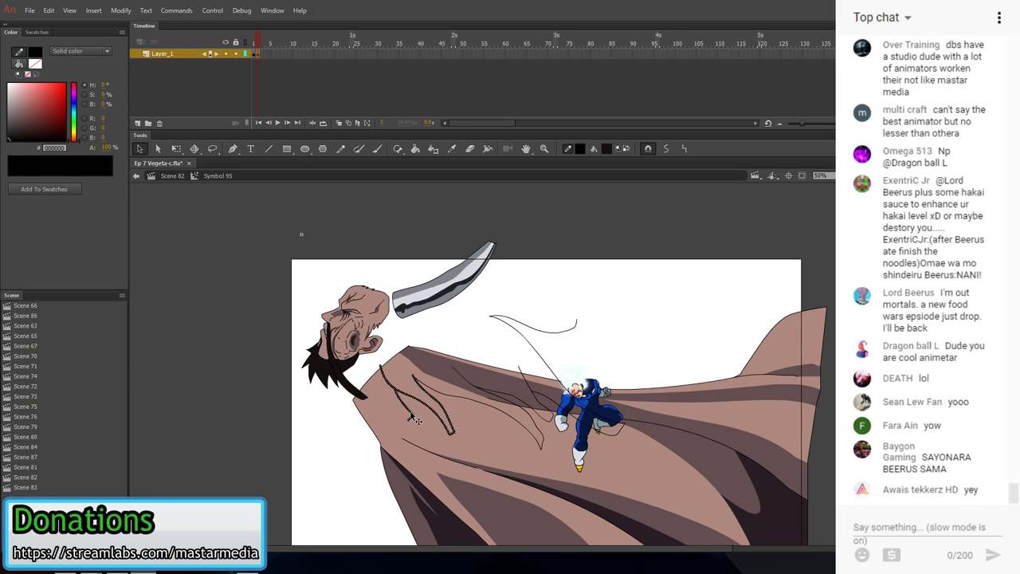
{"action": "key", "text": "Delete"}
{"action": "mouse_move", "coordinate": [682, 485]}
{"action": "left_mouse_down"}
{"action": "mouse_move", "coordinate": [658, 444]}
{"action": "mouse_move", "coordinate": [473, 296]}
{"action": "mouse_move", "coordinate": [436, 325]}
{"action": "mouse_move", "coordinate": [401, 318]}
{"action": "left_mouse_up"}
{"action": "key", "text": "Delete"}
{"action": "left_click_drag", "start_coordinate": [485, 301], "coordinate": [662, 355]}
{"action": "key", "text": "Delete"}
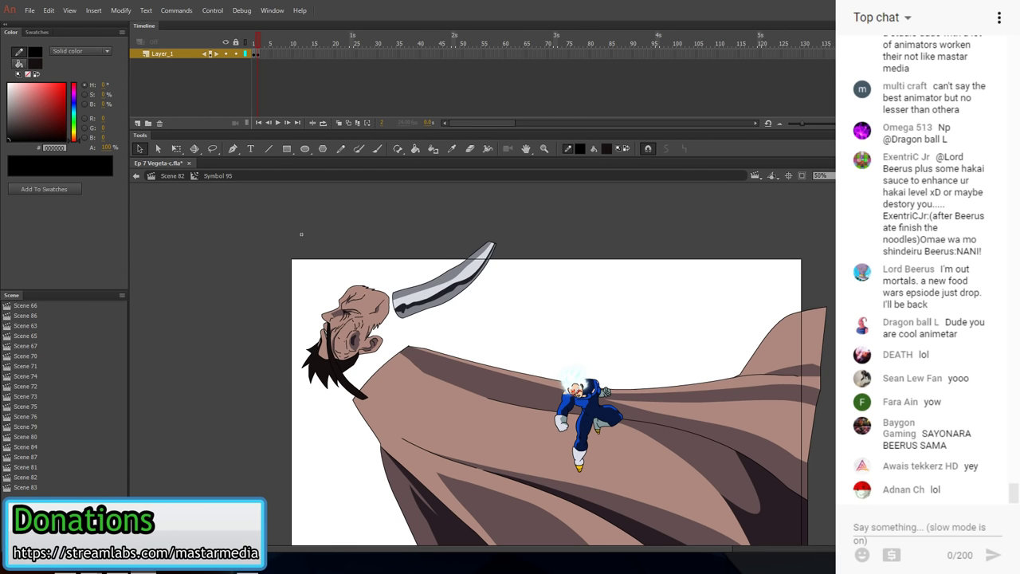
- Compare the head on frames 1 and 2, and delete the long moustache strand across the mouth and beard on frame 2
{"action": "left_click", "coordinate": [843, 175]}
{"action": "left_click", "coordinate": [830, 246]}
{"action": "left_click_drag", "start_coordinate": [347, 340], "coordinate": [491, 353]}
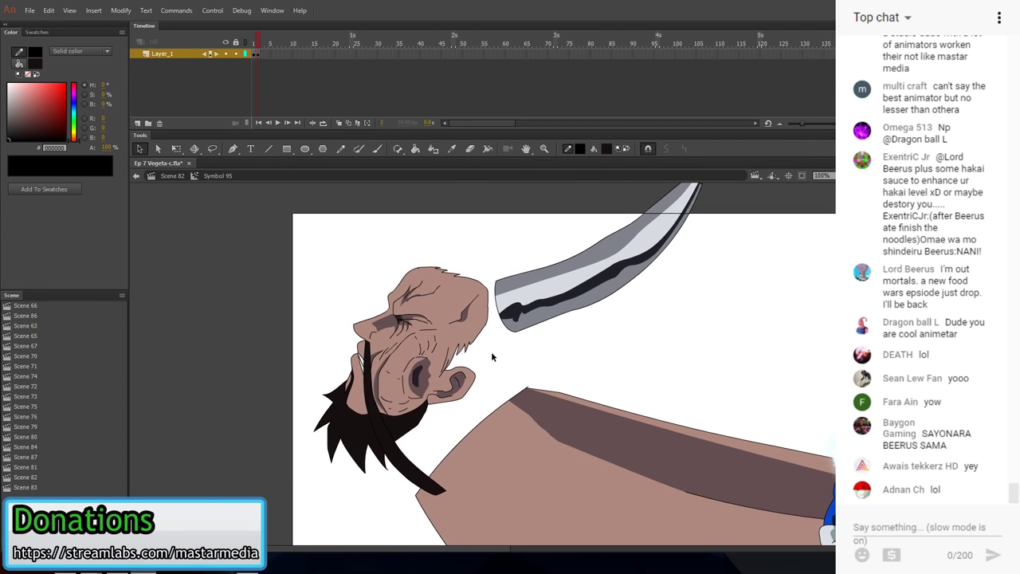
{"action": "key", "text": "ctrl+="}
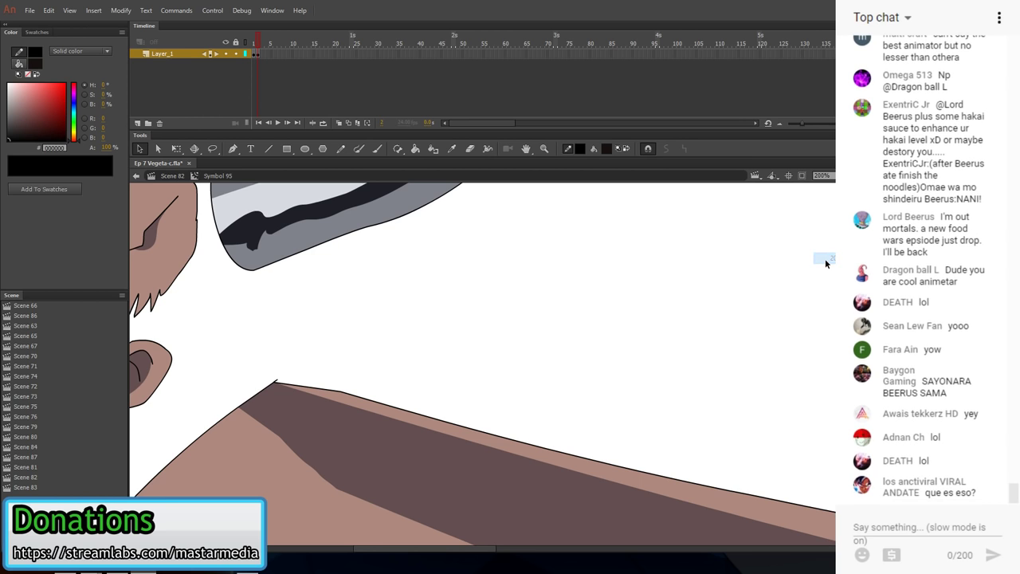
{"action": "left_click_drag", "start_coordinate": [388, 330], "coordinate": [576, 359]}
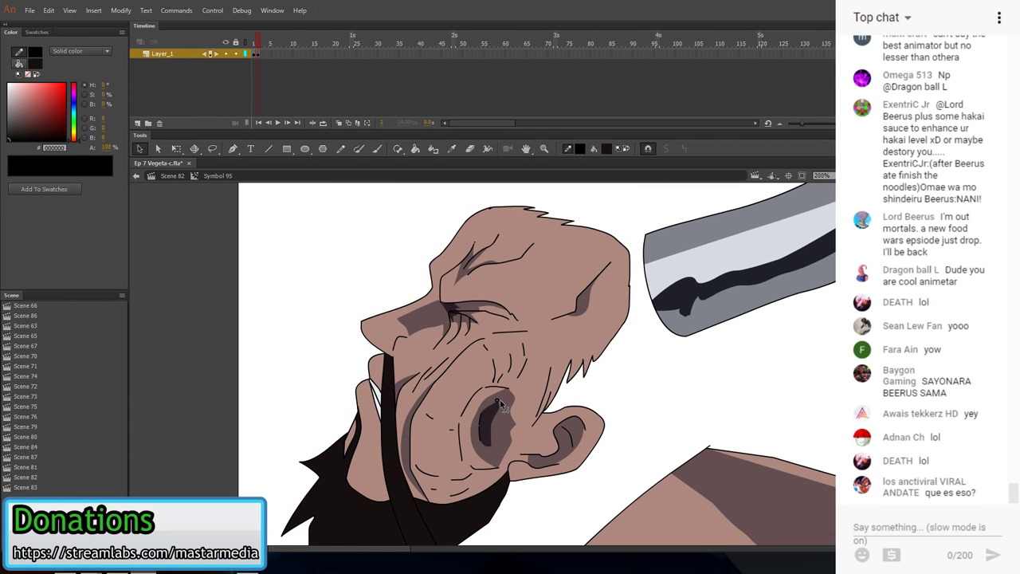
{"action": "left_click", "coordinate": [255, 54]}
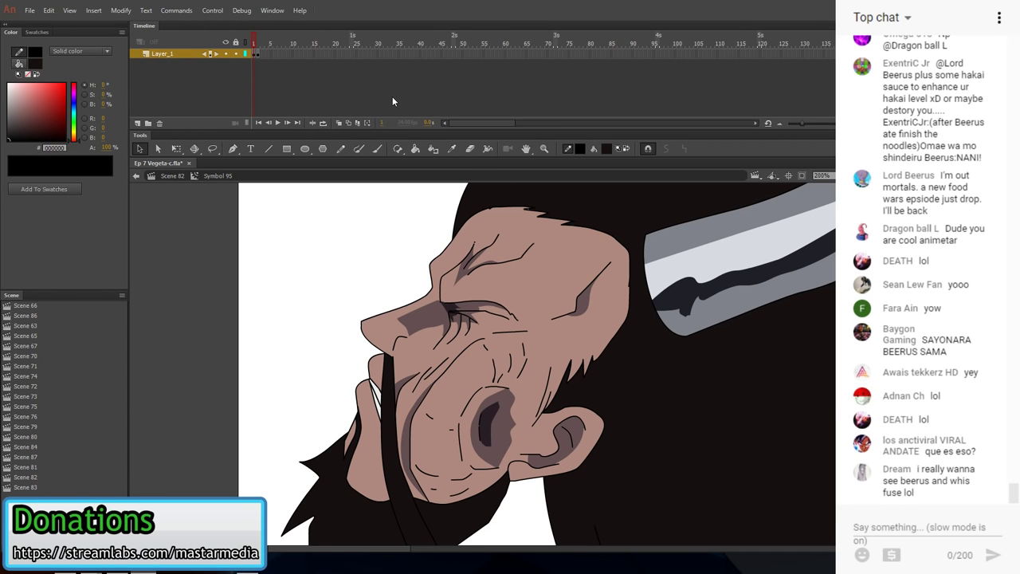
{"action": "left_click", "coordinate": [258, 54]}
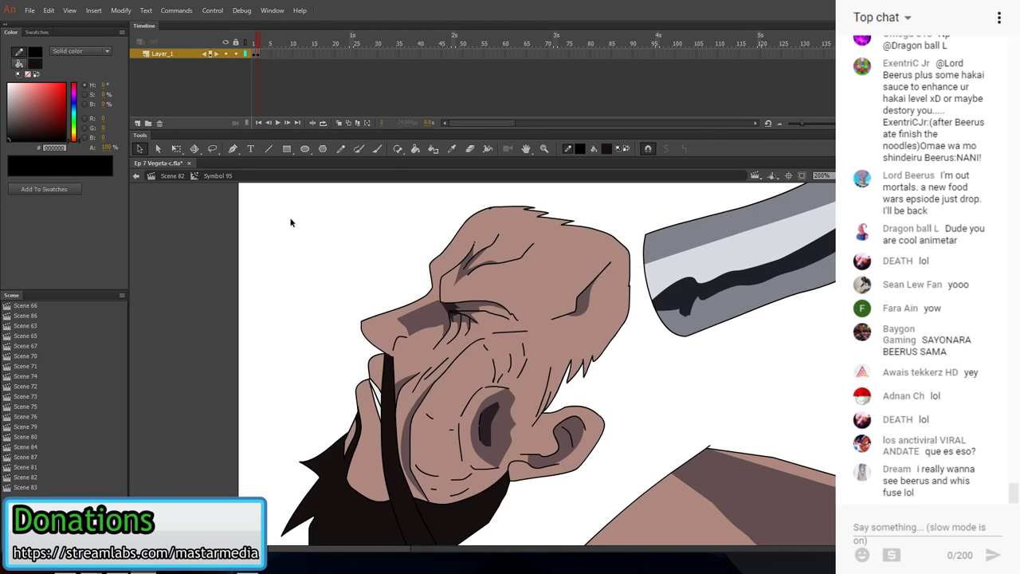
{"action": "scroll", "coordinate": [446, 382], "scroll_direction": "down", "scroll_amount": 4}
{"action": "left_click", "coordinate": [488, 493]}
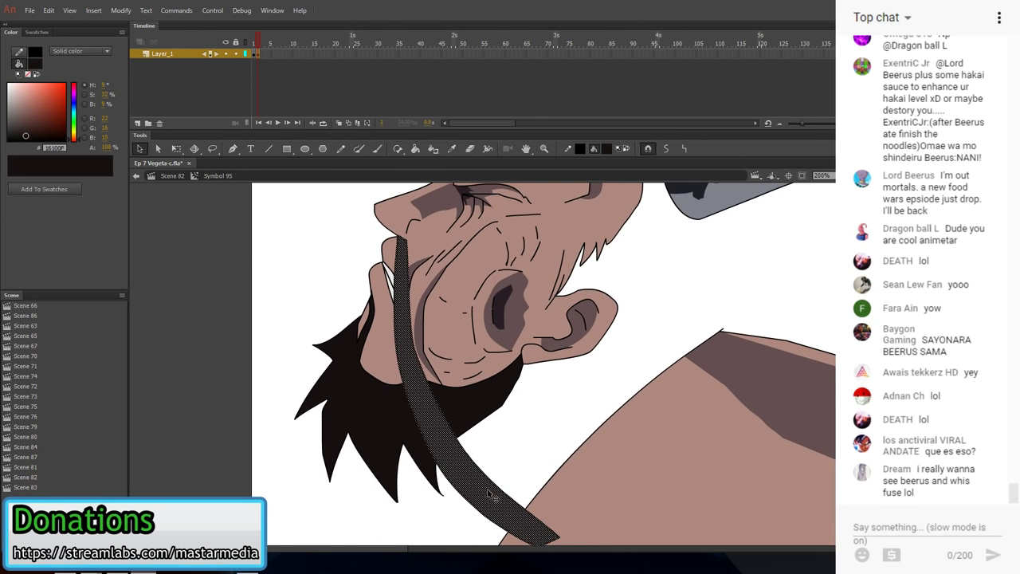
{"action": "key", "text": "Delete"}
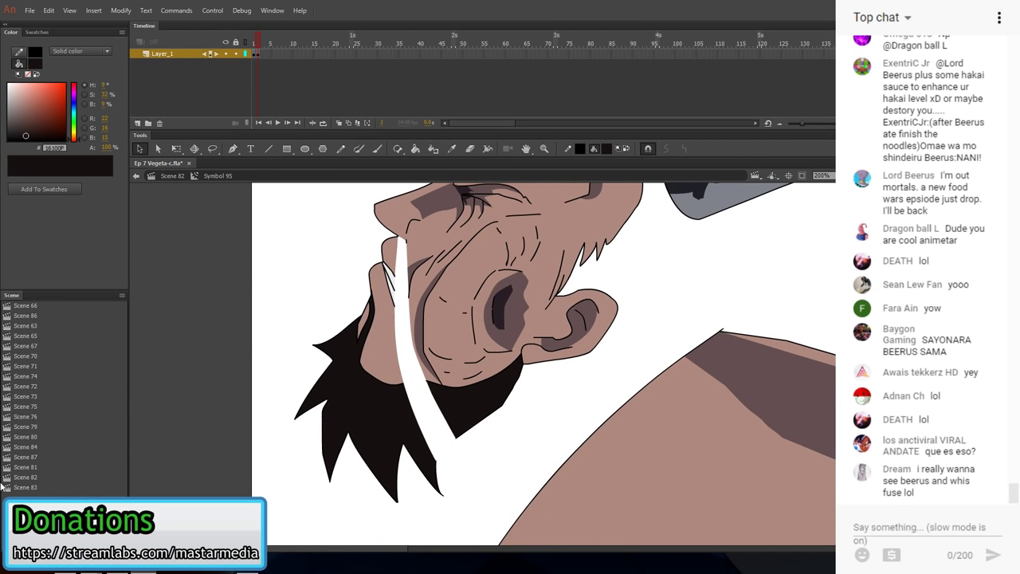
- Erase the pointed tips along the edge of the giant's beard with the Eraser tool
{"action": "left_click", "coordinate": [475, 401]}
{"action": "left_click", "coordinate": [478, 438]}
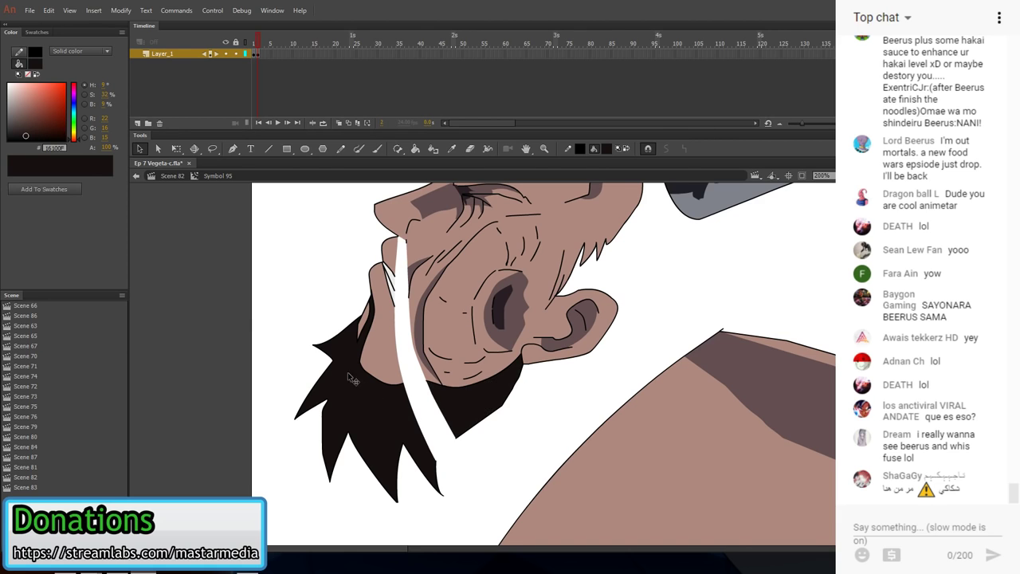
{"action": "key", "text": "e"}
{"action": "mouse_move", "coordinate": [333, 346]}
{"action": "left_mouse_down"}
{"action": "mouse_move", "coordinate": [328, 396]}
{"action": "mouse_move", "coordinate": [304, 428]}
{"action": "mouse_move", "coordinate": [304, 352]}
{"action": "mouse_move", "coordinate": [316, 338]}
{"action": "mouse_move", "coordinate": [328, 480]}
{"action": "mouse_move", "coordinate": [341, 445]}
{"action": "mouse_move", "coordinate": [378, 469]}
{"action": "mouse_move", "coordinate": [373, 443]}
{"action": "mouse_move", "coordinate": [386, 466]}
{"action": "mouse_move", "coordinate": [379, 478]}
{"action": "mouse_move", "coordinate": [394, 450]}
{"action": "mouse_move", "coordinate": [437, 469]}
{"action": "left_mouse_up"}
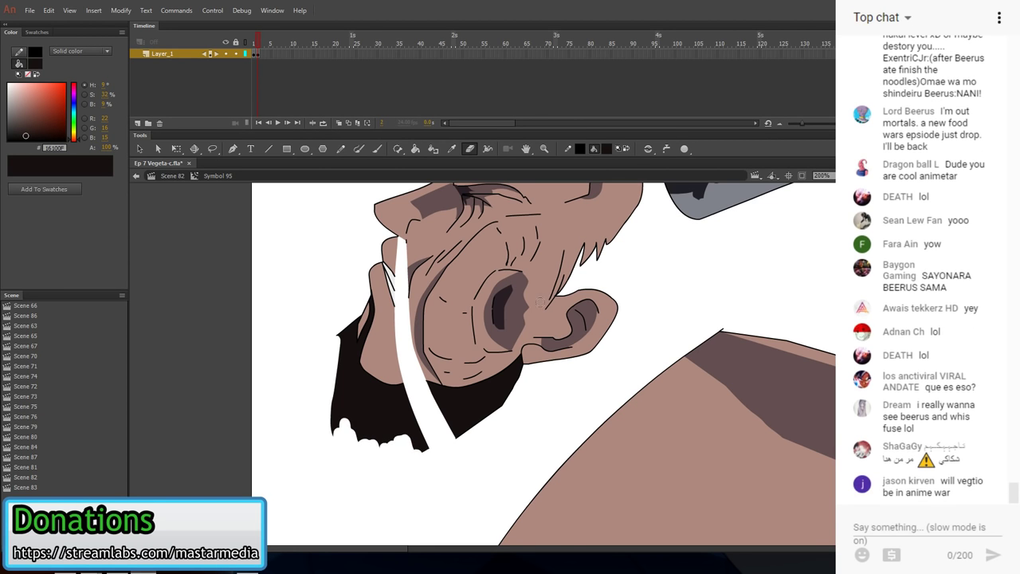
- Draw the missing mouth and cheek lines across the gap left by the moustache strand with the Line tool
{"action": "left_click_drag", "start_coordinate": [429, 246], "coordinate": [412, 349]}
{"action": "key", "text": "n"}
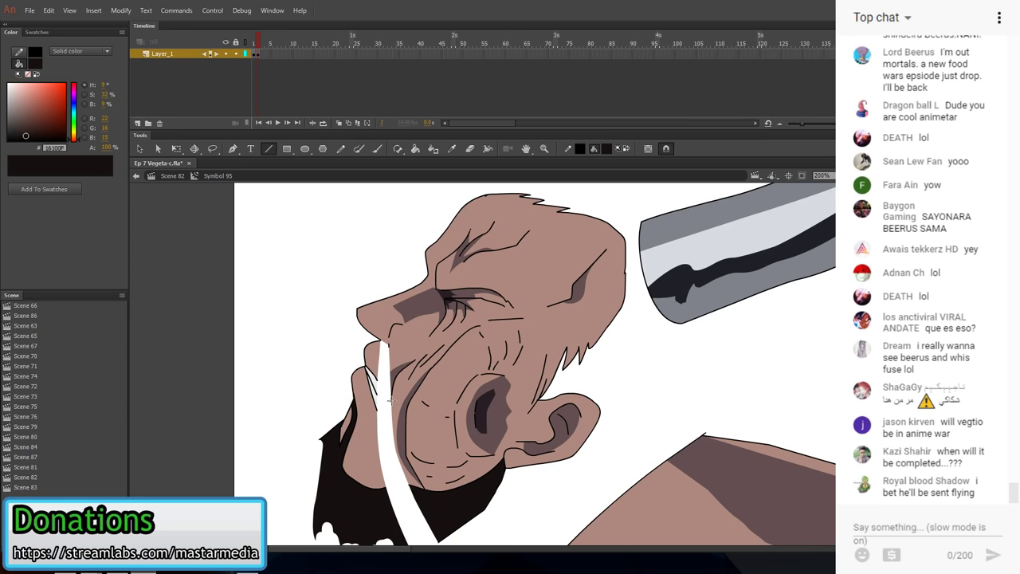
{"action": "left_click_drag", "start_coordinate": [391, 399], "coordinate": [399, 469]}
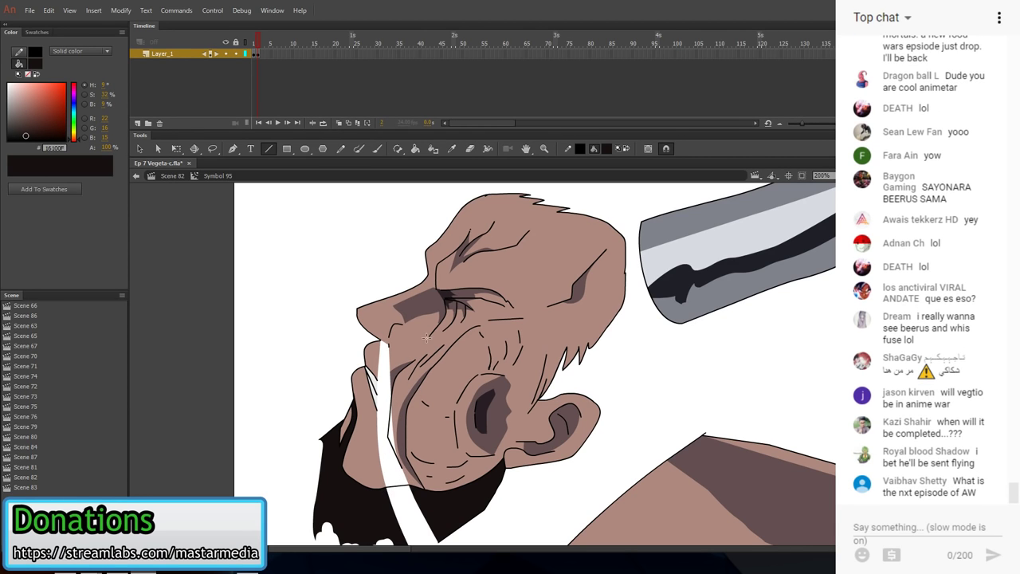
{"action": "left_click_drag", "start_coordinate": [381, 381], "coordinate": [391, 402]}
- Fill the face gaps with the skin colour AD897E and the teeth area with the off-white ECECEC
{"action": "key", "text": "i"}
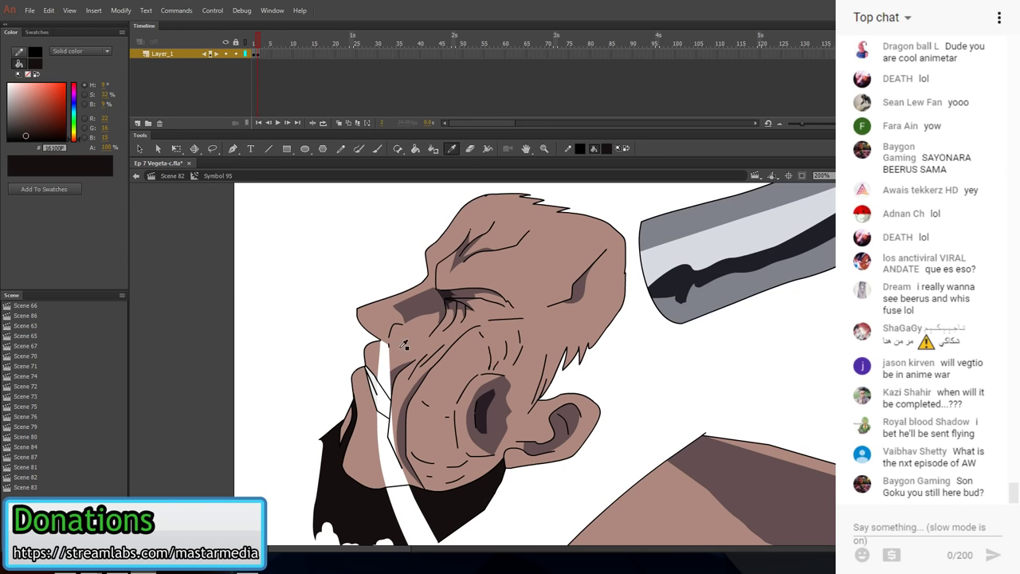
{"action": "left_click", "coordinate": [403, 345]}
{"action": "left_click", "coordinate": [389, 393]}
{"action": "key", "text": "i"}
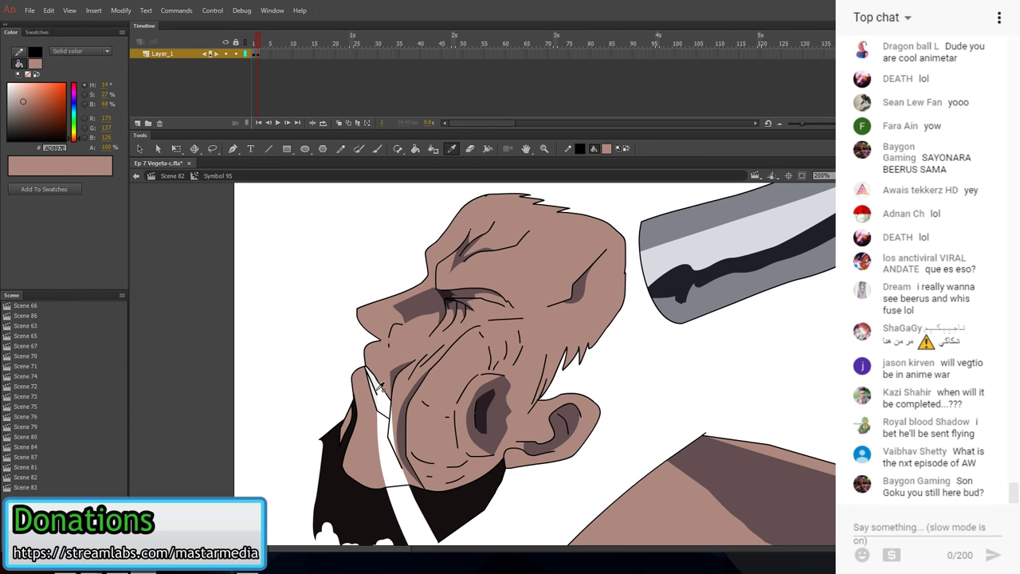
{"action": "left_click", "coordinate": [381, 396]}
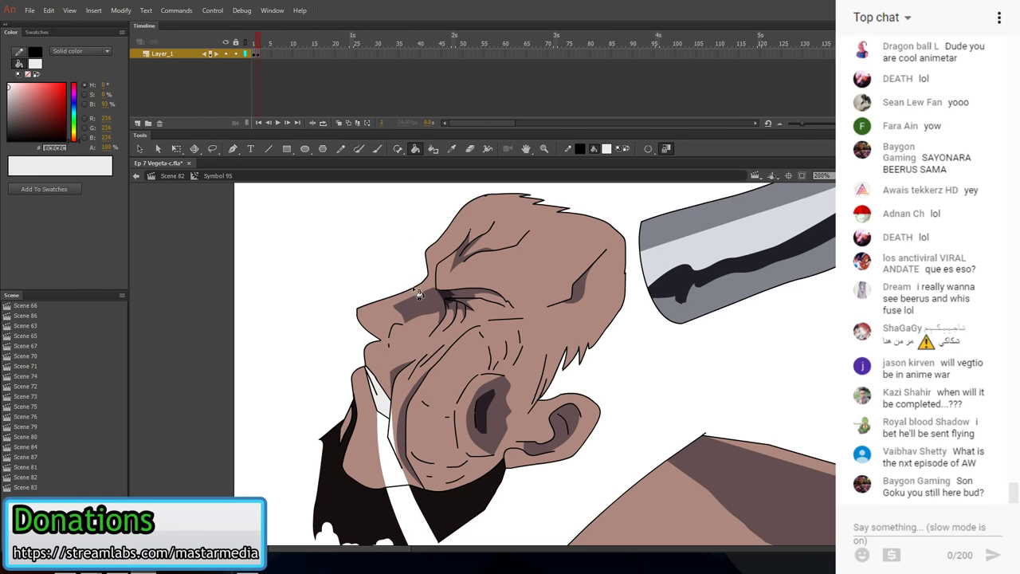
{"action": "key", "text": "i"}
{"action": "left_click", "coordinate": [418, 339]}
{"action": "left_click", "coordinate": [397, 428]}
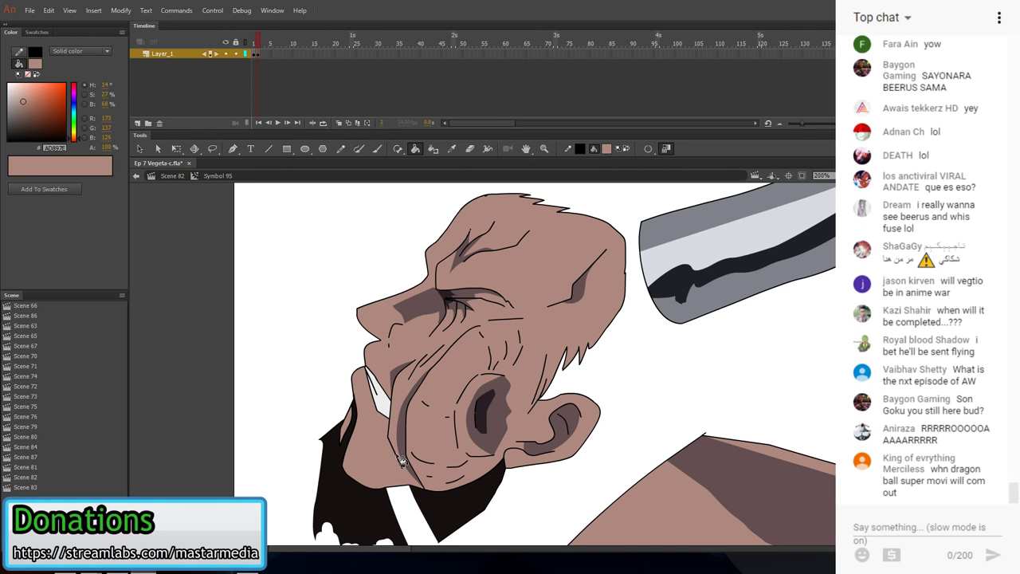
- Copy the hairless head drawing from frame 2, insert a blank keyframe at frame 3 and paste it in place
{"action": "left_click_drag", "start_coordinate": [564, 392], "coordinate": [510, 410]}
{"action": "left_click_drag", "start_coordinate": [690, 390], "coordinate": [670, 363]}
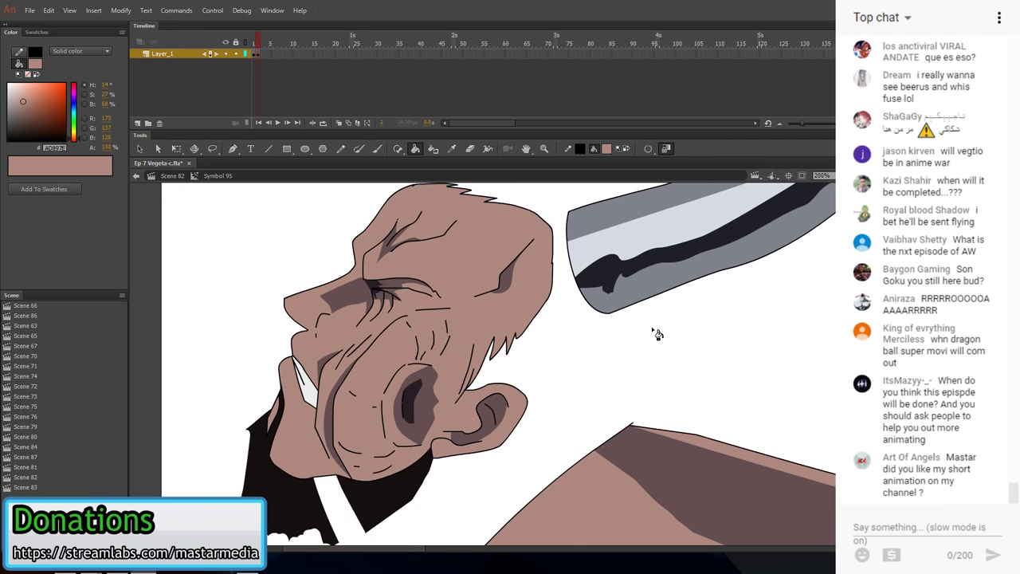
{"action": "left_click", "coordinate": [843, 175]}
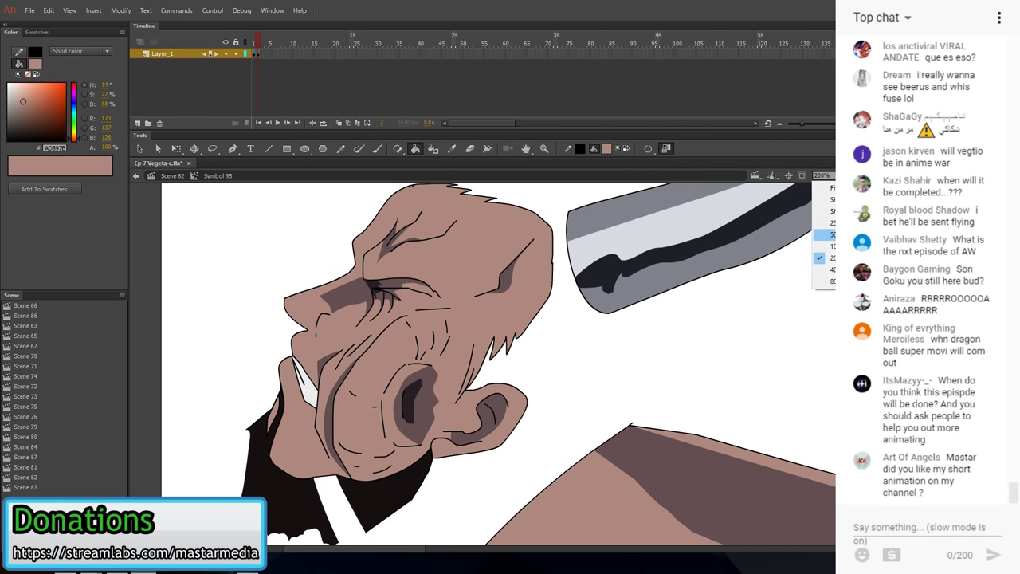
{"action": "left_click", "coordinate": [840, 235]}
{"action": "left_click_drag", "start_coordinate": [607, 383], "coordinate": [585, 359]}
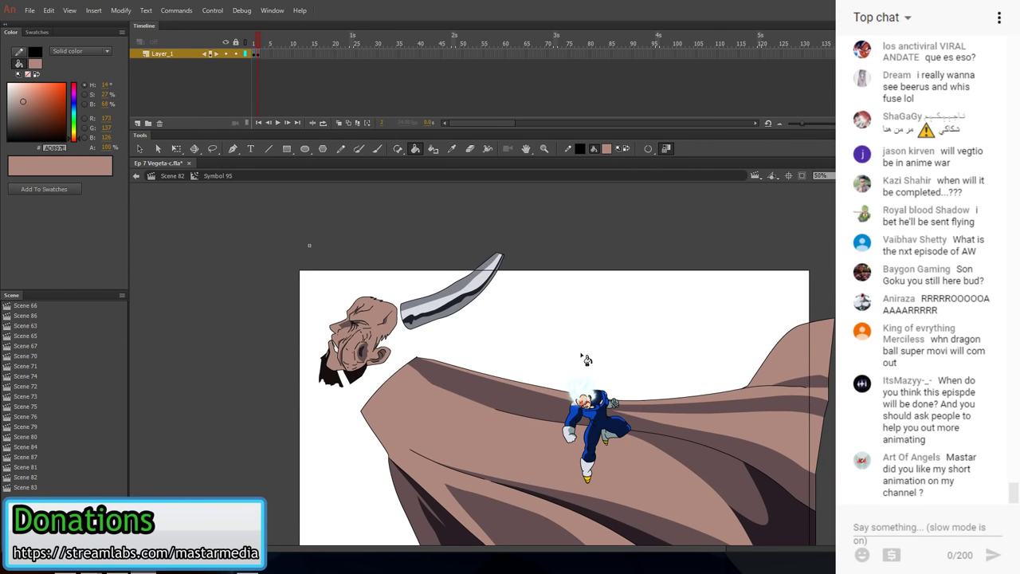
{"action": "key", "text": "b"}
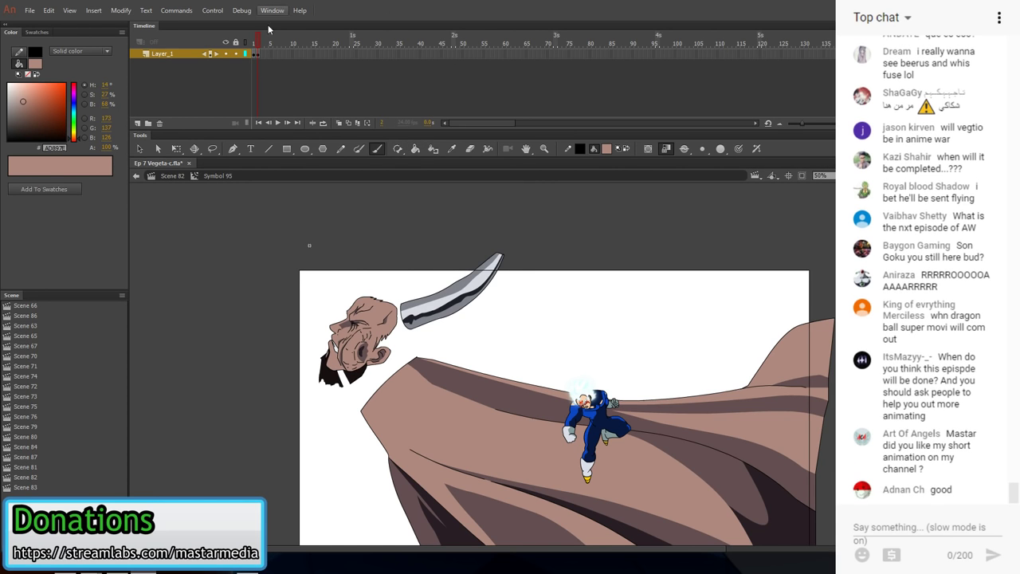
{"action": "left_click", "coordinate": [262, 54]}
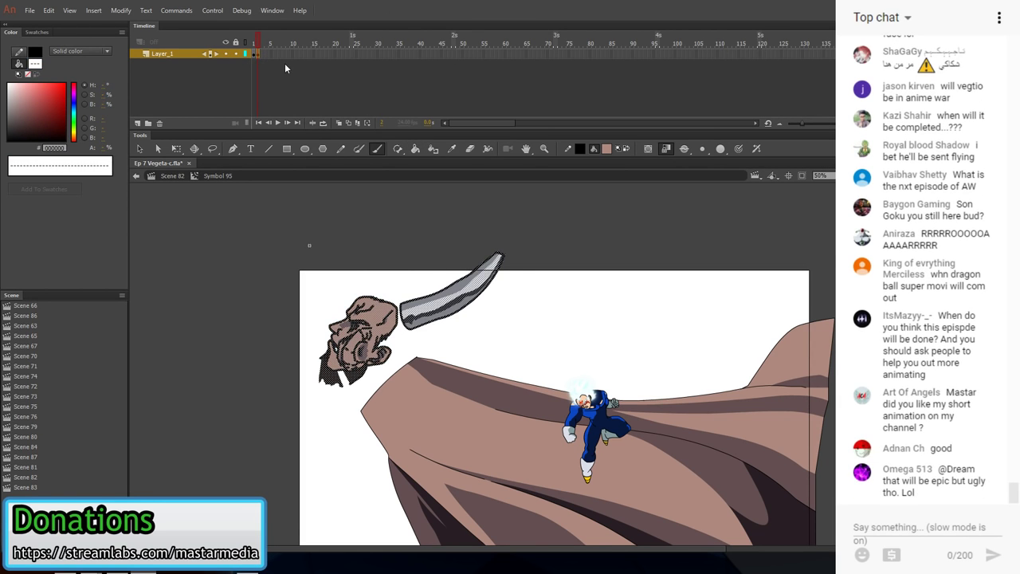
{"action": "key", "text": "ctrl+x"}
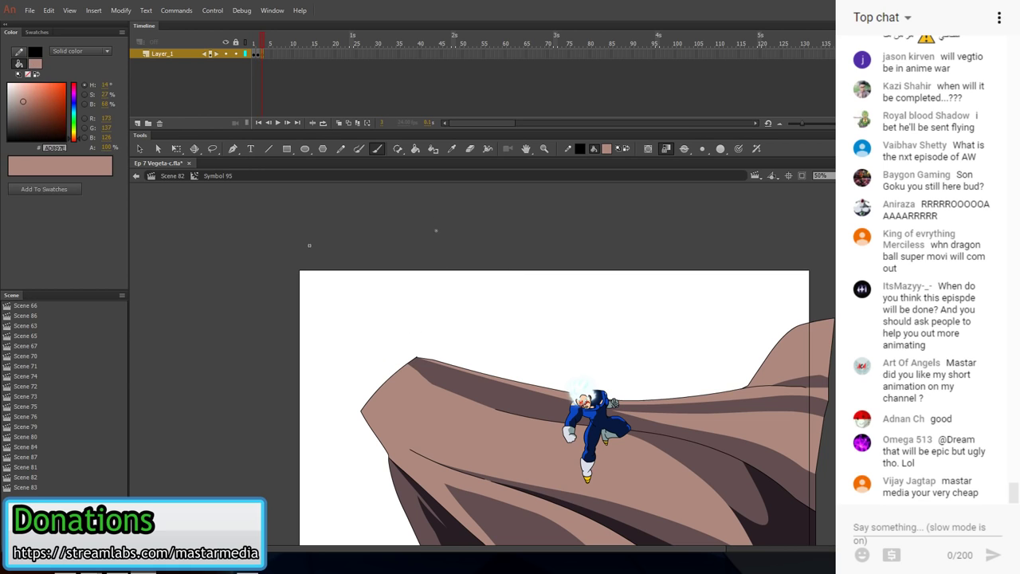
{"action": "right_click", "coordinate": [417, 242]}
{"action": "left_click", "coordinate": [457, 284]}
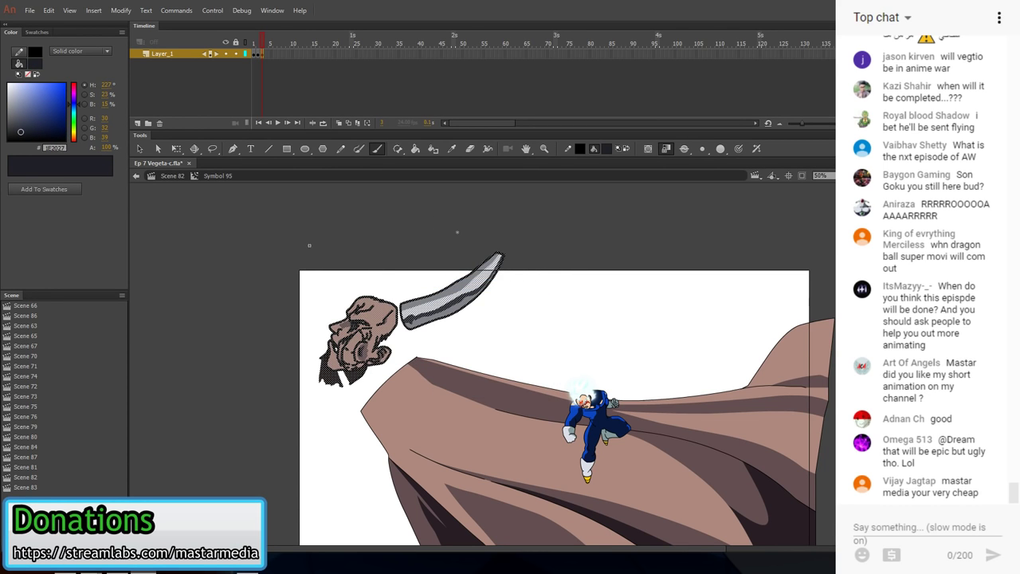
{"action": "key", "text": "ctrl+shift+a"}
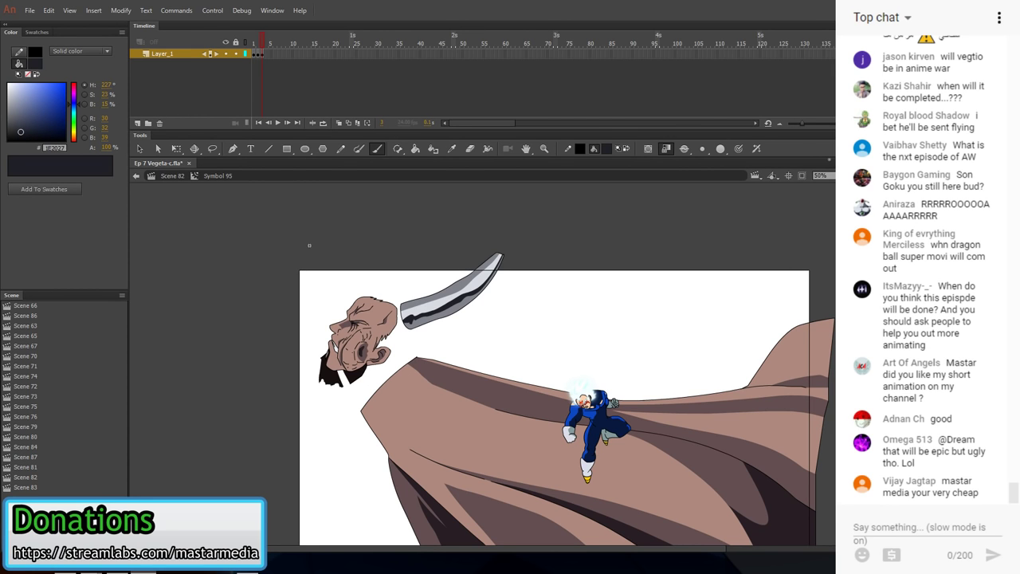
- Draw a new jagged beard outline with swept tips below the giant's jaw on frame 3 with the Pencil tool
{"action": "key", "text": "y"}
{"action": "left_click", "coordinate": [821, 175]}
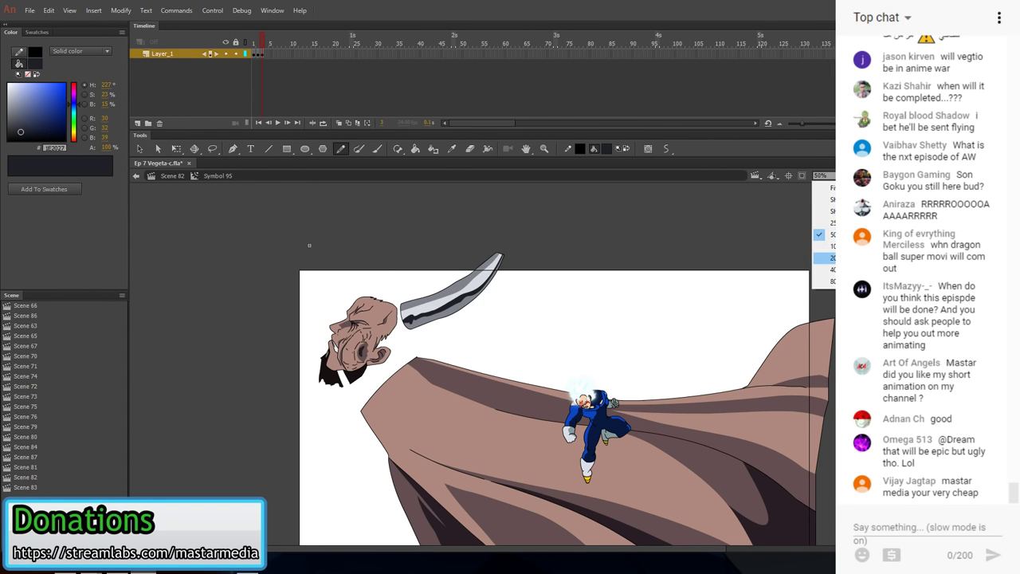
{"action": "left_click", "coordinate": [828, 228]}
{"action": "left_click_drag", "start_coordinate": [320, 363], "coordinate": [666, 263]}
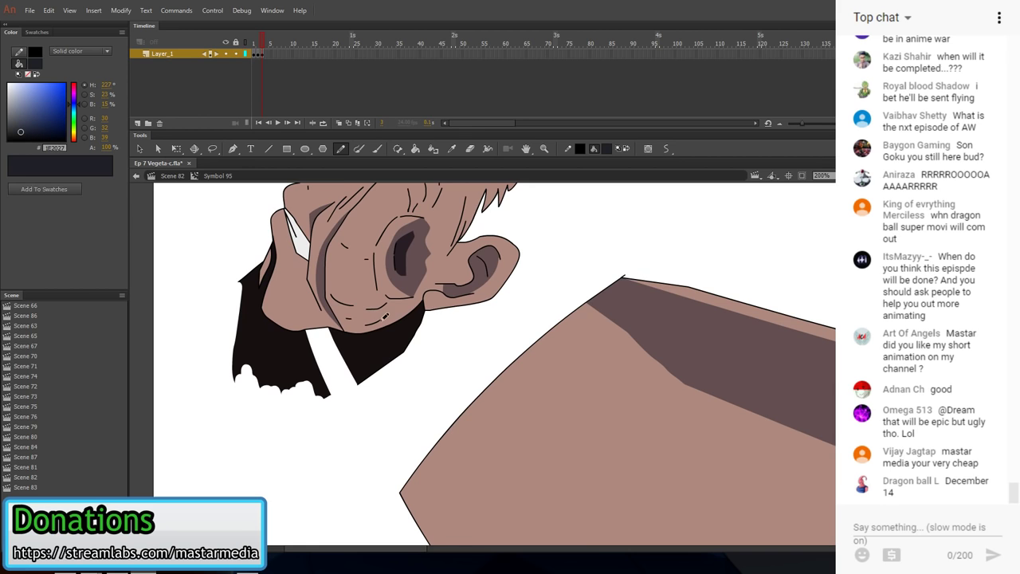
{"action": "left_click_drag", "start_coordinate": [398, 306], "coordinate": [437, 281]}
{"action": "mouse_move", "coordinate": [279, 256]}
{"action": "left_mouse_down"}
{"action": "mouse_move", "coordinate": [243, 310]}
{"action": "mouse_move", "coordinate": [266, 285]}
{"action": "mouse_move", "coordinate": [245, 368]}
{"action": "mouse_move", "coordinate": [267, 348]}
{"action": "mouse_move", "coordinate": [302, 416]}
{"action": "mouse_move", "coordinate": [301, 363]}
{"action": "mouse_move", "coordinate": [343, 424]}
{"action": "mouse_move", "coordinate": [342, 382]}
{"action": "mouse_move", "coordinate": [375, 425]}
{"action": "mouse_move", "coordinate": [394, 363]}
{"action": "left_mouse_up"}
- Sample the dark beard colour 16100F and fill the gap and the new beard outline with the Paint Bucket
{"action": "left_click", "coordinate": [415, 148]}
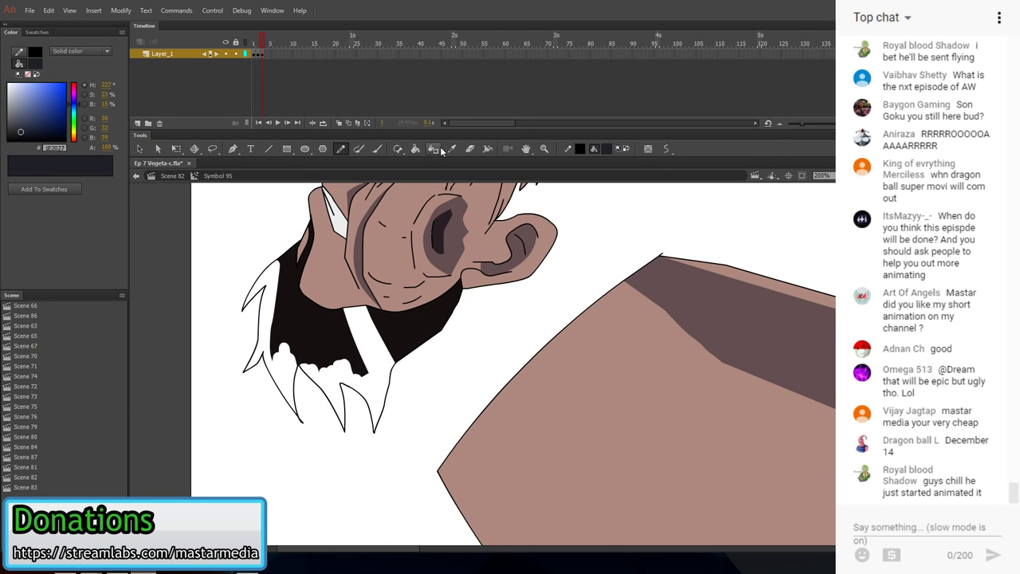
{"action": "left_click", "coordinate": [401, 327], "text": "alt"}
{"action": "left_click", "coordinate": [361, 363]}
{"action": "left_click", "coordinate": [279, 324]}
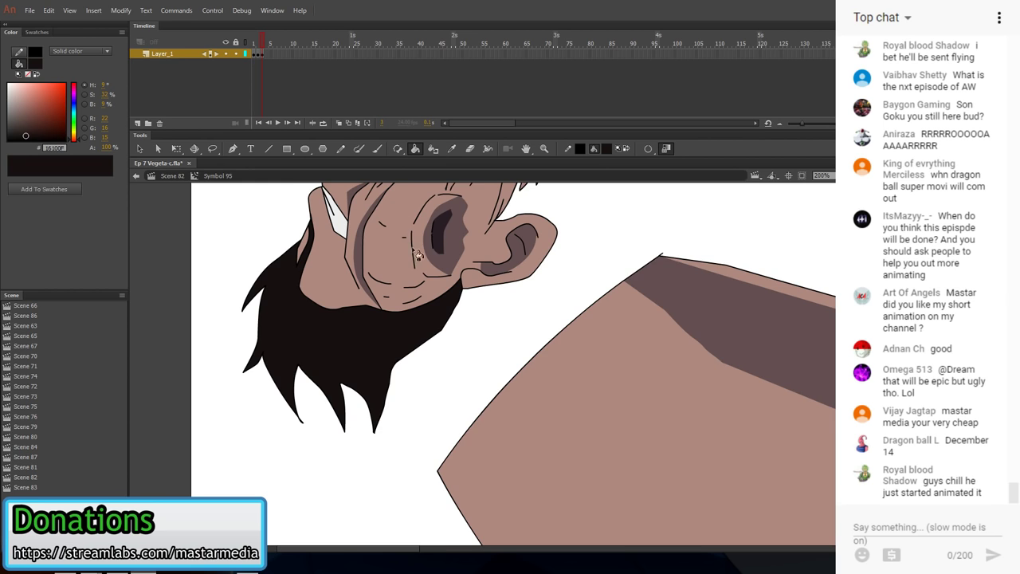
- Draw a new jagged beard outline with swept, pointed tips around the giant's jaw on frame 2 with the Pencil tool
{"action": "left_click_drag", "start_coordinate": [411, 271], "coordinate": [406, 338]}
{"action": "left_click", "coordinate": [257, 55]}
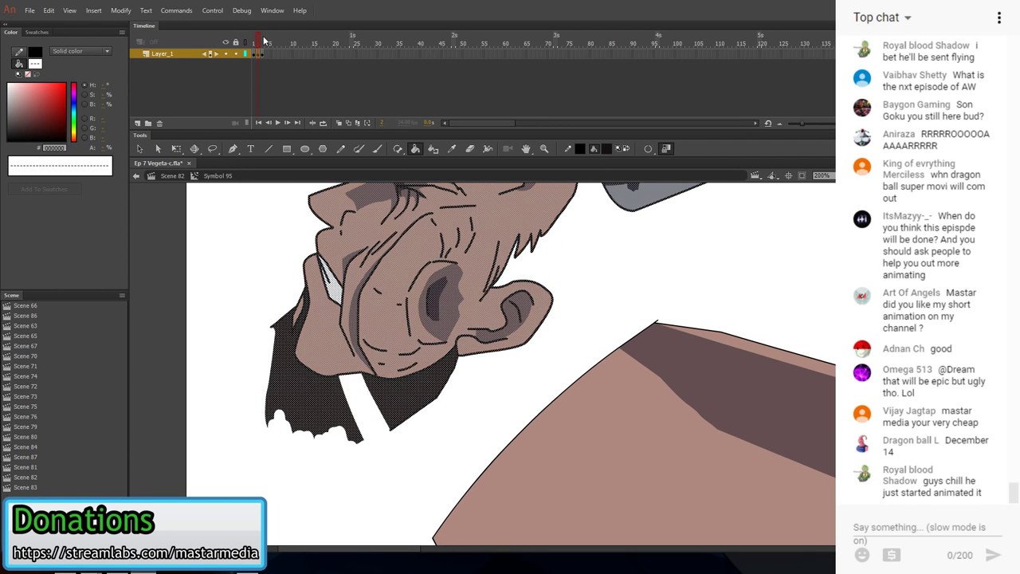
{"action": "key", "text": "v"}
{"action": "left_click", "coordinate": [239, 252]}
{"action": "key", "text": "shift+y"}
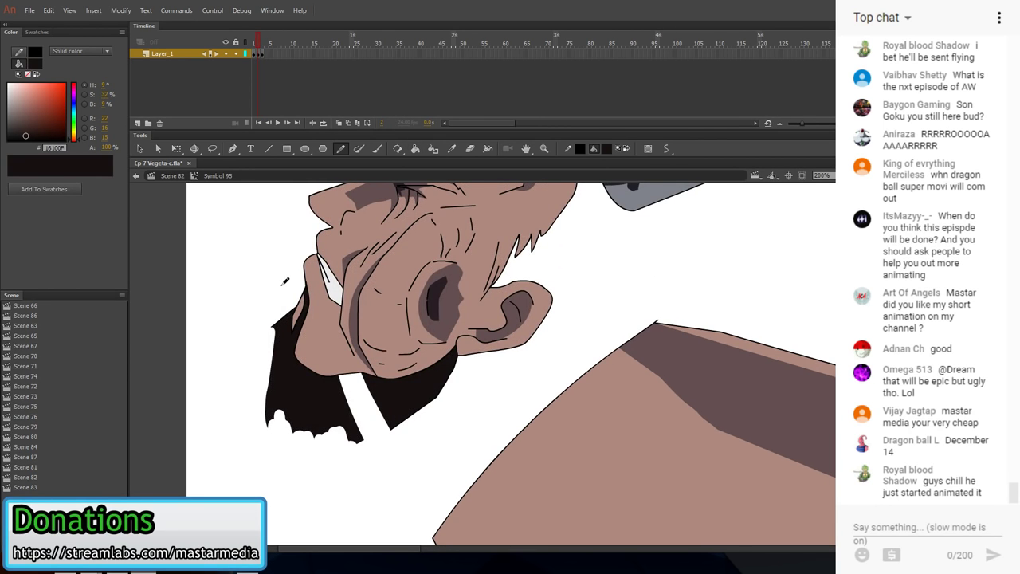
{"action": "mouse_move", "coordinate": [274, 323]}
{"action": "left_mouse_down"}
{"action": "mouse_move", "coordinate": [237, 334]}
{"action": "mouse_move", "coordinate": [264, 345]}
{"action": "mouse_move", "coordinate": [202, 395]}
{"action": "mouse_move", "coordinate": [255, 387]}
{"action": "mouse_move", "coordinate": [244, 421]}
{"action": "mouse_move", "coordinate": [249, 467]}
{"action": "mouse_move", "coordinate": [290, 422]}
{"action": "mouse_move", "coordinate": [283, 460]}
{"action": "mouse_move", "coordinate": [329, 426]}
{"action": "left_mouse_up"}
{"action": "mouse_move", "coordinate": [361, 463]}
{"action": "left_mouse_down"}
{"action": "mouse_move", "coordinate": [376, 425]}
{"action": "mouse_move", "coordinate": [385, 466]}
{"action": "mouse_move", "coordinate": [418, 394]}
{"action": "left_mouse_up"}
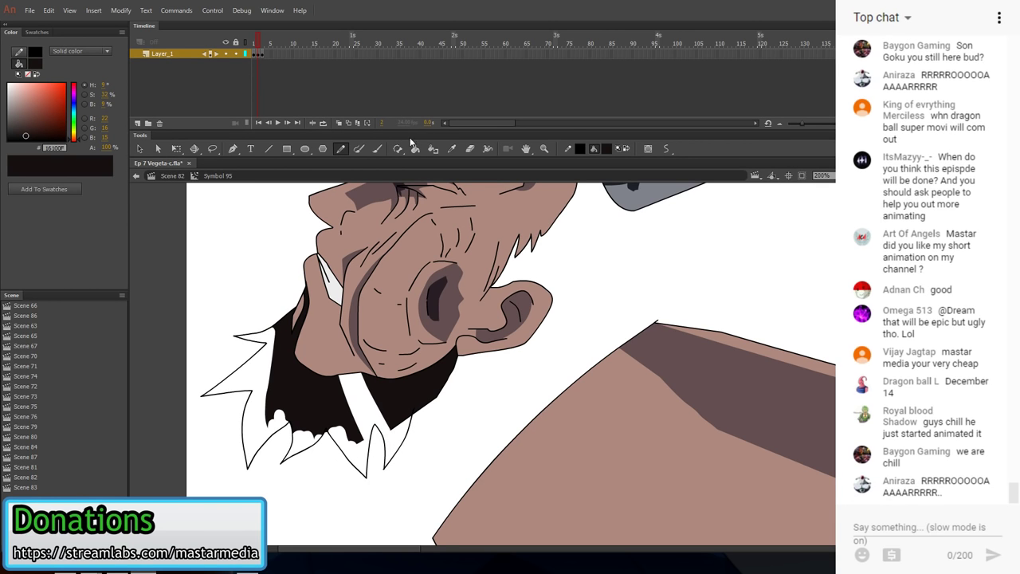
- Fill the gaps and new tips of the frame 2 beard with the dark colour 16100F and select the stray stroke inside it
{"action": "key", "text": "k"}
{"action": "left_click", "coordinate": [358, 421]}
{"action": "left_click", "coordinate": [308, 443]}
{"action": "left_click", "coordinate": [279, 415]}
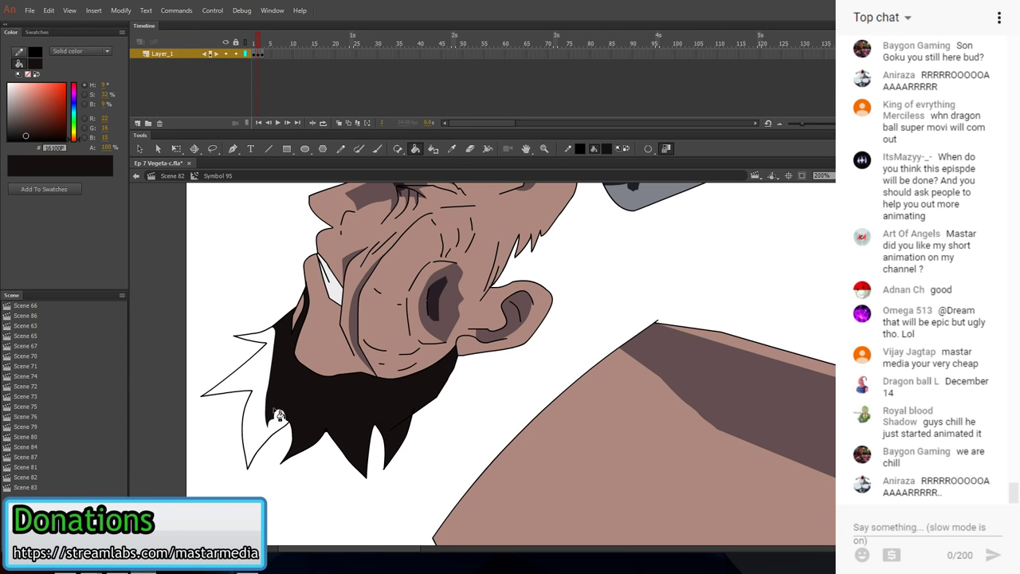
{"action": "left_click", "coordinate": [271, 356]}
{"action": "key", "text": "v"}
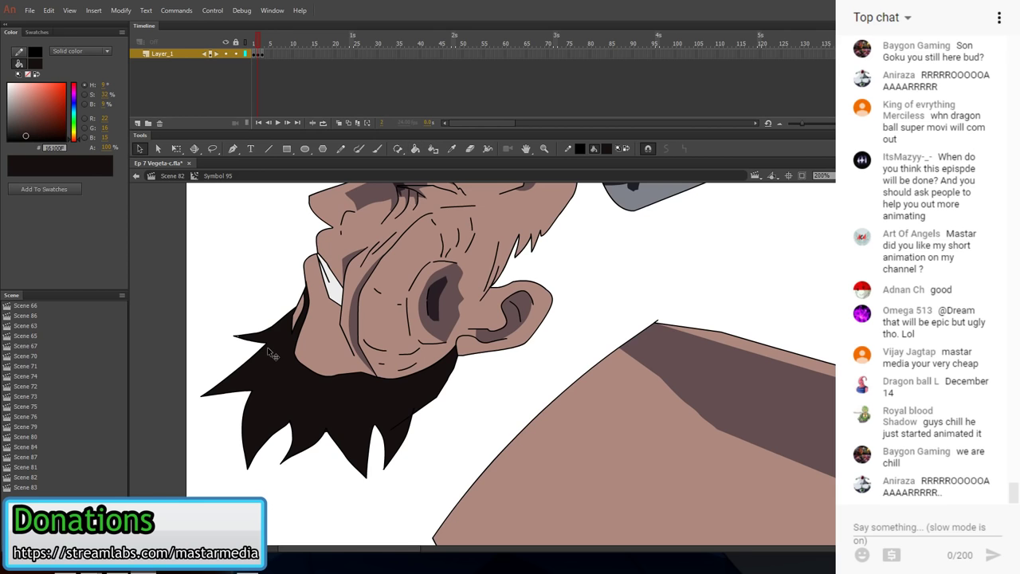
{"action": "left_click", "coordinate": [414, 423]}
{"action": "left_click", "coordinate": [400, 421]}
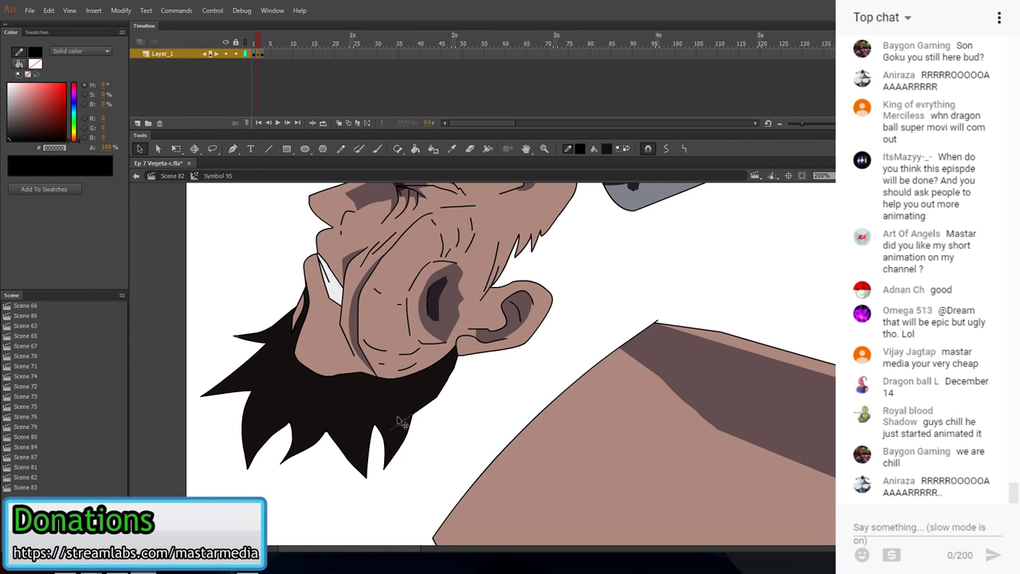
- Draw the outline of long hair strands streaming back from the giant's head, around the horn and over the body on frame 2
{"action": "scroll", "coordinate": [398, 416], "scroll_direction": "up", "scroll_amount": 3}
{"action": "key", "text": "y"}
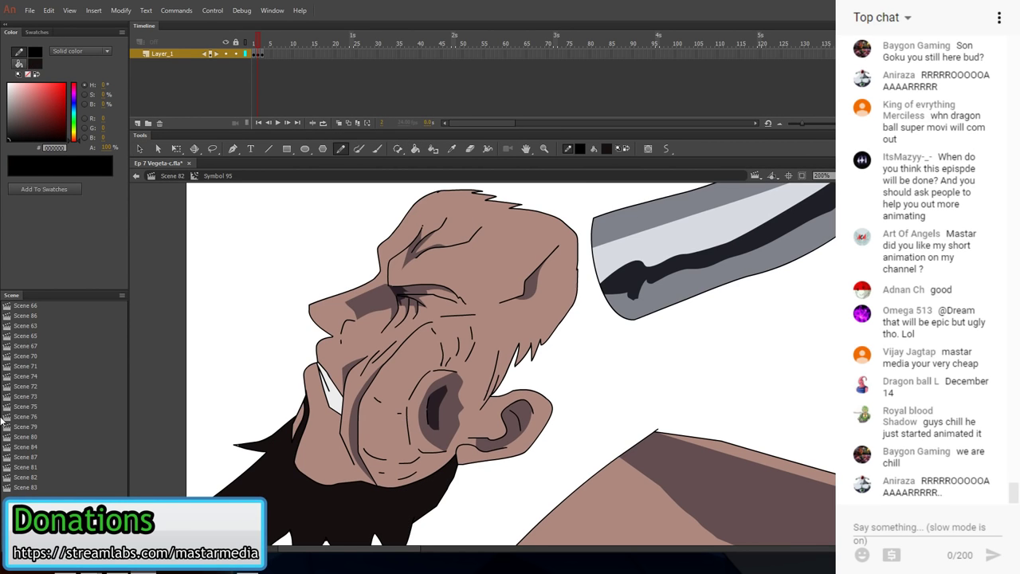
{"action": "left_click", "coordinate": [840, 176]}
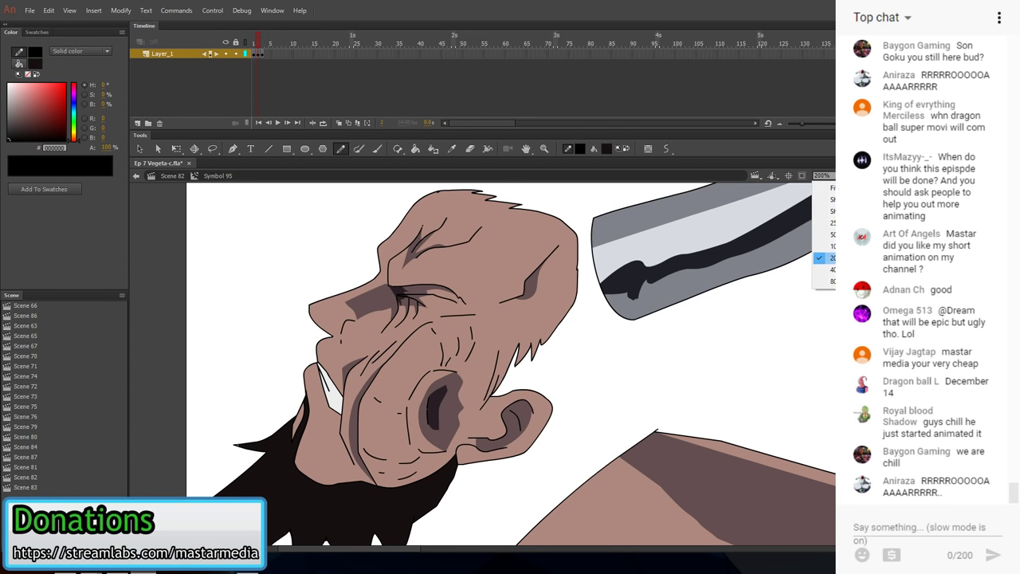
{"action": "left_click", "coordinate": [835, 233]}
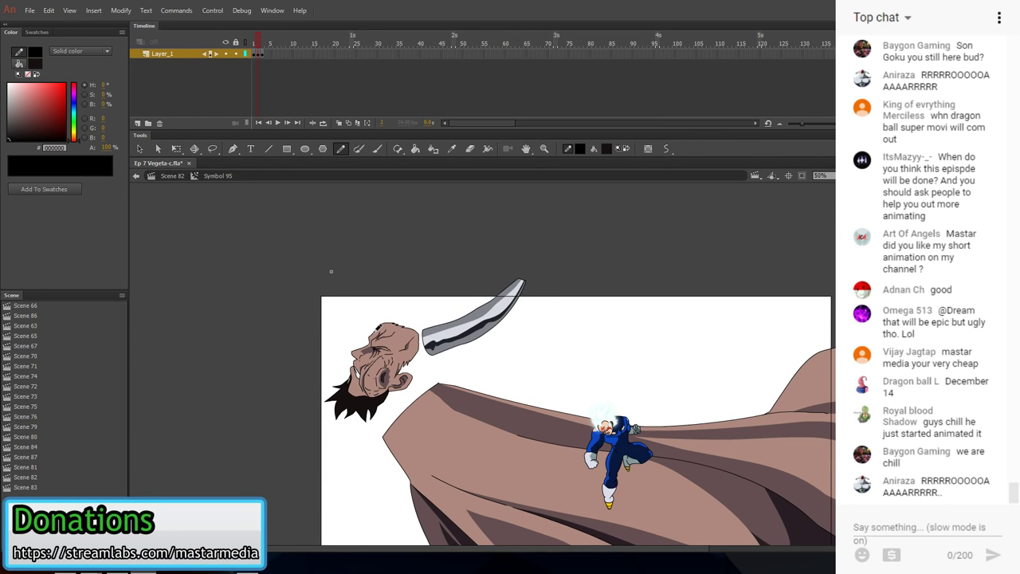
{"action": "mouse_move", "coordinate": [386, 296]}
{"action": "left_mouse_down"}
{"action": "mouse_move", "coordinate": [381, 314]}
{"action": "mouse_move", "coordinate": [420, 279]}
{"action": "left_mouse_up"}
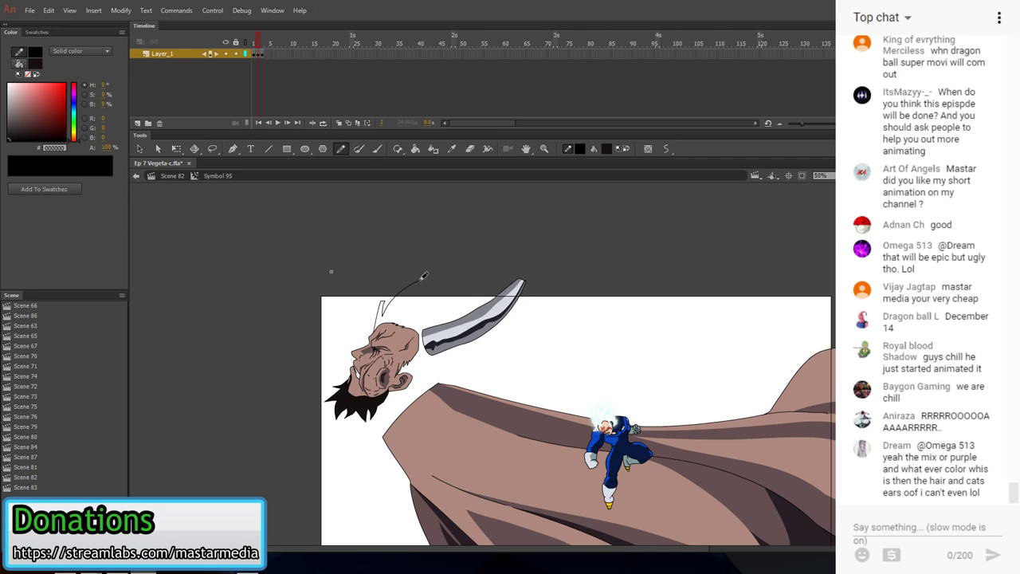
{"action": "mouse_move", "coordinate": [396, 380]}
{"action": "left_mouse_down"}
{"action": "mouse_move", "coordinate": [424, 443]}
{"action": "mouse_move", "coordinate": [413, 408]}
{"action": "mouse_move", "coordinate": [467, 475]}
{"action": "left_mouse_up"}
{"action": "mouse_move", "coordinate": [437, 422]}
{"action": "left_mouse_down"}
{"action": "mouse_move", "coordinate": [589, 484]}
{"action": "mouse_move", "coordinate": [494, 429]}
{"action": "mouse_move", "coordinate": [647, 414]}
{"action": "mouse_move", "coordinate": [667, 424]}
{"action": "mouse_move", "coordinate": [642, 402]}
{"action": "mouse_move", "coordinate": [516, 387]}
{"action": "left_mouse_up"}
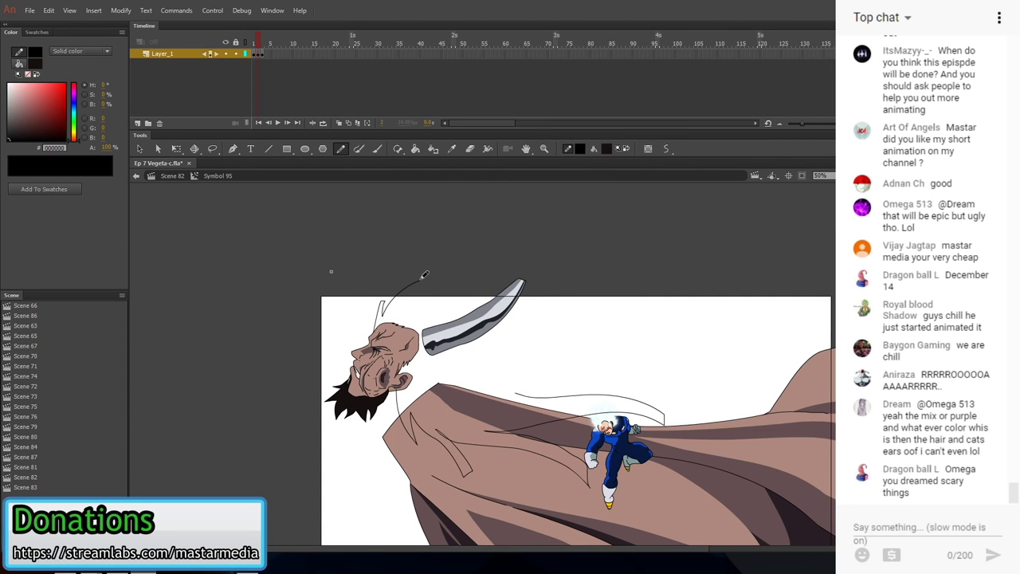
{"action": "mouse_move", "coordinate": [412, 300]}
{"action": "left_mouse_down"}
{"action": "mouse_move", "coordinate": [487, 264]}
{"action": "mouse_move", "coordinate": [458, 298]}
{"action": "mouse_move", "coordinate": [532, 287]}
{"action": "mouse_move", "coordinate": [521, 292]}
{"action": "mouse_move", "coordinate": [568, 322]}
{"action": "mouse_move", "coordinate": [614, 332]}
{"action": "mouse_move", "coordinate": [641, 324]}
{"action": "mouse_move", "coordinate": [641, 334]}
{"action": "mouse_move", "coordinate": [610, 347]}
{"action": "mouse_move", "coordinate": [520, 329]}
{"action": "mouse_move", "coordinate": [620, 363]}
{"action": "mouse_move", "coordinate": [680, 338]}
{"action": "mouse_move", "coordinate": [673, 360]}
{"action": "mouse_move", "coordinate": [634, 376]}
{"action": "mouse_move", "coordinate": [552, 369]}
{"action": "mouse_move", "coordinate": [591, 396]}
{"action": "left_mouse_up"}
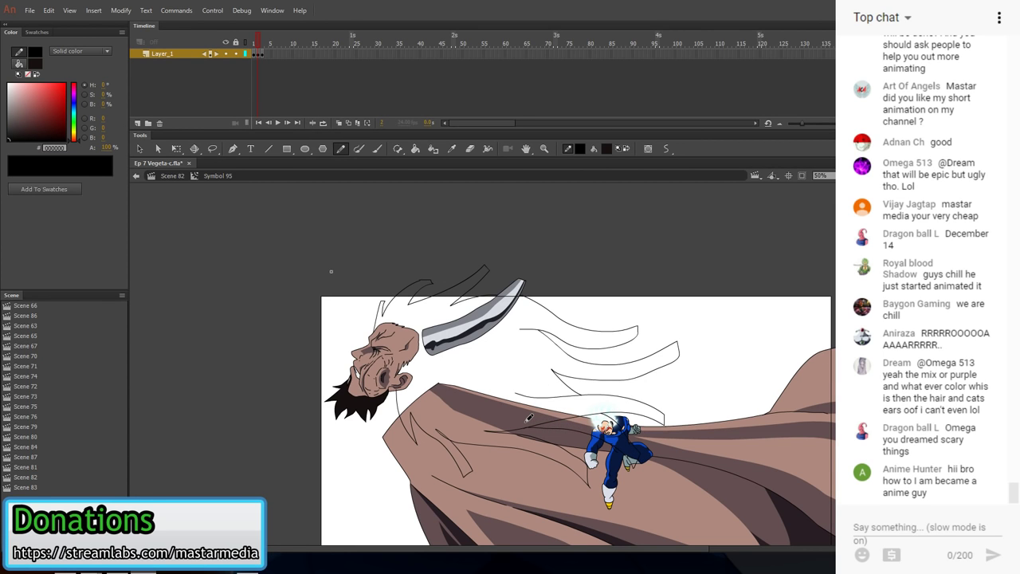
- Fill the streaming hair outline on frame 2 with the dark hair colour, including the strand over the blue-suited fighter
{"action": "key", "text": "v"}
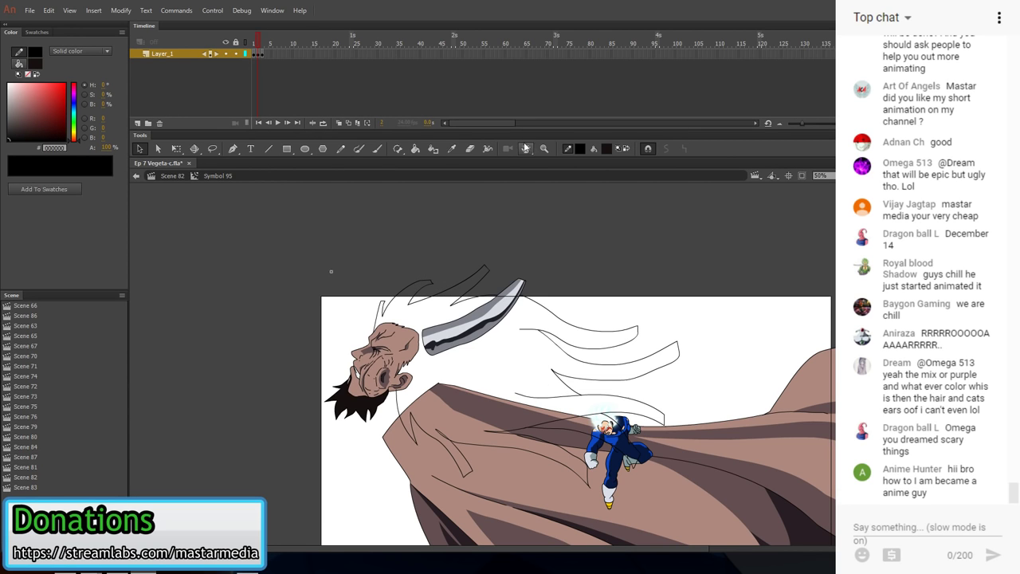
{"action": "left_click", "coordinate": [415, 148]}
{"action": "left_click", "coordinate": [464, 293]}
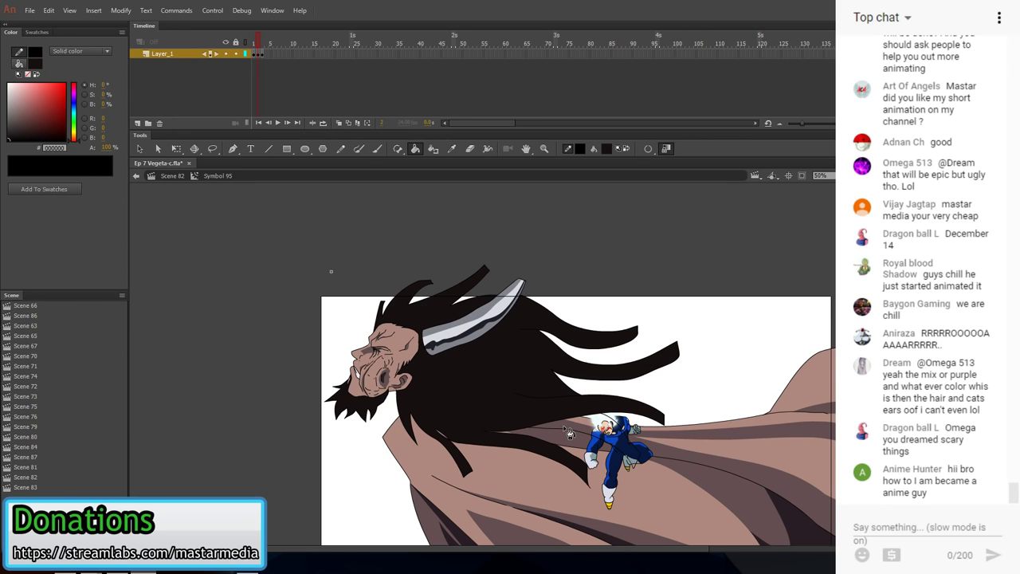
{"action": "left_click", "coordinate": [603, 414]}
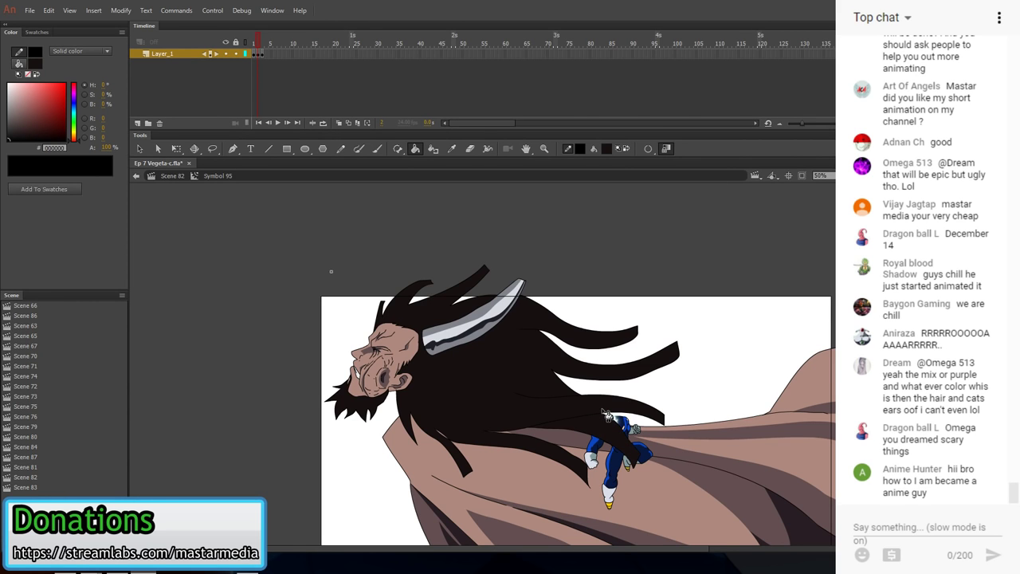
- Draw a differently swept outline of long streaming hair strands behind the giant's head on frame 3 with the Pencil tool
{"action": "key", "text": "y"}
{"action": "left_click", "coordinate": [260, 53]}
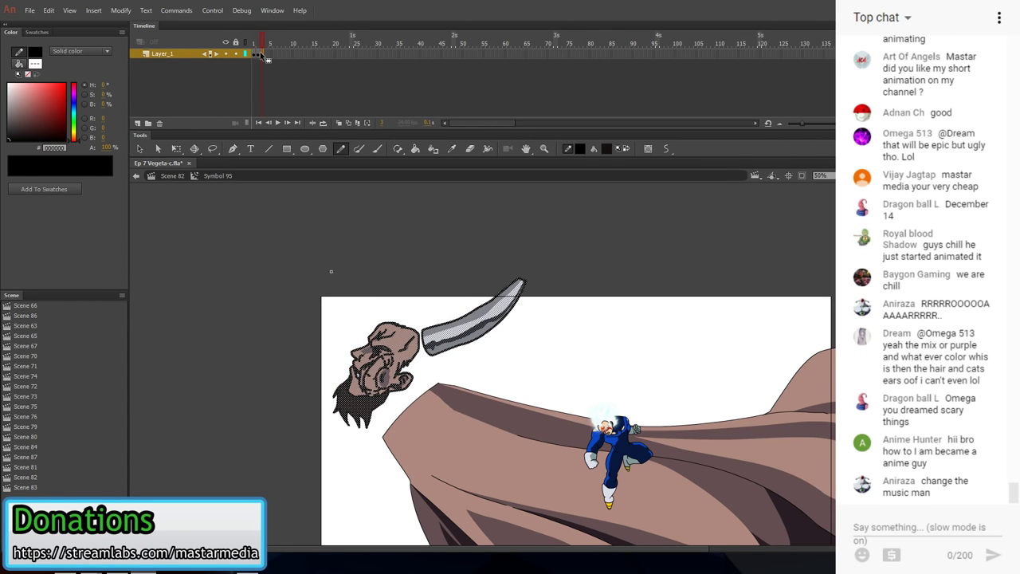
{"action": "mouse_move", "coordinate": [373, 330]}
{"action": "left_mouse_down"}
{"action": "mouse_move", "coordinate": [389, 306]}
{"action": "mouse_move", "coordinate": [437, 277]}
{"action": "mouse_move", "coordinate": [409, 304]}
{"action": "mouse_move", "coordinate": [491, 287]}
{"action": "mouse_move", "coordinate": [475, 297]}
{"action": "mouse_move", "coordinate": [498, 292]}
{"action": "mouse_move", "coordinate": [525, 306]}
{"action": "mouse_move", "coordinate": [516, 301]}
{"action": "mouse_move", "coordinate": [627, 272]}
{"action": "mouse_move", "coordinate": [582, 316]}
{"action": "mouse_move", "coordinate": [538, 326]}
{"action": "mouse_move", "coordinate": [621, 333]}
{"action": "mouse_move", "coordinate": [707, 312]}
{"action": "mouse_move", "coordinate": [705, 323]}
{"action": "mouse_move", "coordinate": [624, 360]}
{"action": "mouse_move", "coordinate": [566, 363]}
{"action": "mouse_move", "coordinate": [618, 418]}
{"action": "mouse_move", "coordinate": [679, 444]}
{"action": "mouse_move", "coordinate": [659, 457]}
{"action": "mouse_move", "coordinate": [565, 412]}
{"action": "mouse_move", "coordinate": [586, 471]}
{"action": "mouse_move", "coordinate": [583, 542]}
{"action": "mouse_move", "coordinate": [570, 535]}
{"action": "mouse_move", "coordinate": [563, 469]}
{"action": "mouse_move", "coordinate": [527, 416]}
{"action": "left_mouse_up"}
{"action": "left_click_drag", "start_coordinate": [397, 382], "coordinate": [419, 424]}
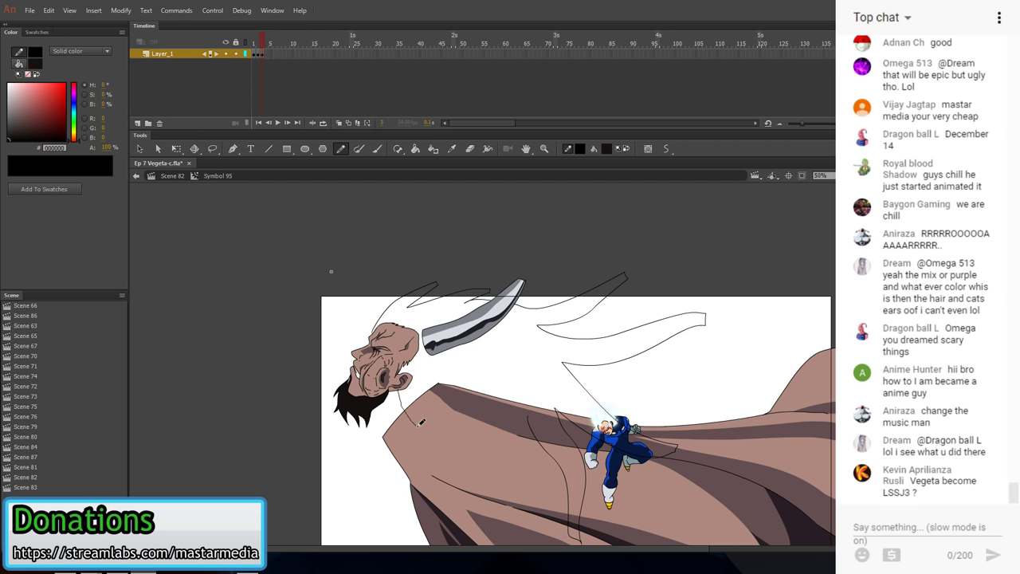
{"action": "mouse_move", "coordinate": [444, 461]}
{"action": "left_mouse_down"}
{"action": "mouse_move", "coordinate": [435, 411]}
{"action": "mouse_move", "coordinate": [518, 497]}
{"action": "mouse_move", "coordinate": [525, 482]}
{"action": "mouse_move", "coordinate": [496, 441]}
{"action": "mouse_move", "coordinate": [490, 395]}
{"action": "mouse_move", "coordinate": [541, 498]}
{"action": "mouse_move", "coordinate": [550, 486]}
{"action": "mouse_move", "coordinate": [541, 441]}
{"action": "left_mouse_up"}
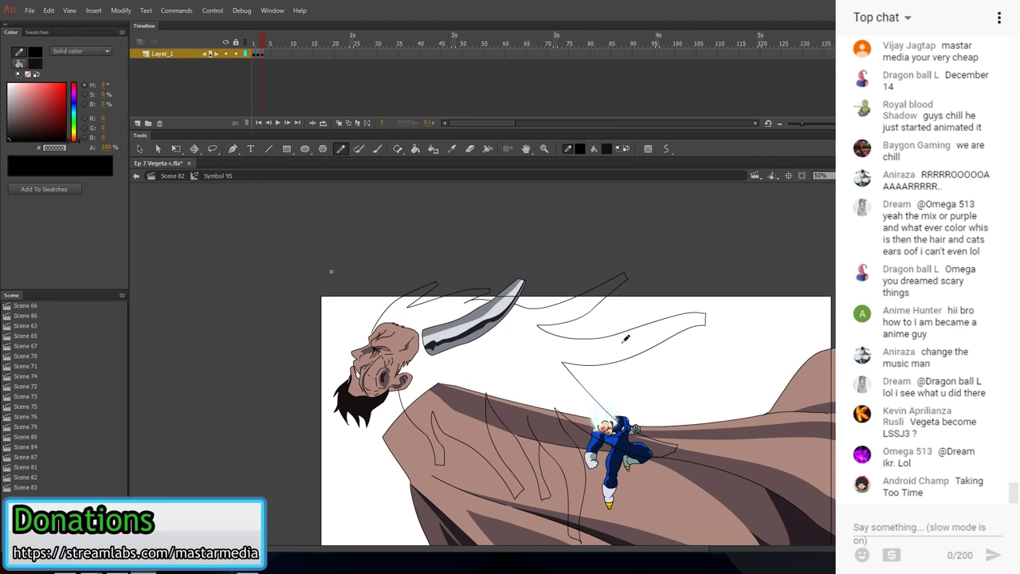
- Erase the rear lower hair strands and the diagonal line beside the blue-suited fighter on frame 3, undoing unwanted eraser strokes
{"action": "left_click_drag", "start_coordinate": [566, 335], "coordinate": [535, 302]}
{"action": "key", "text": "e"}
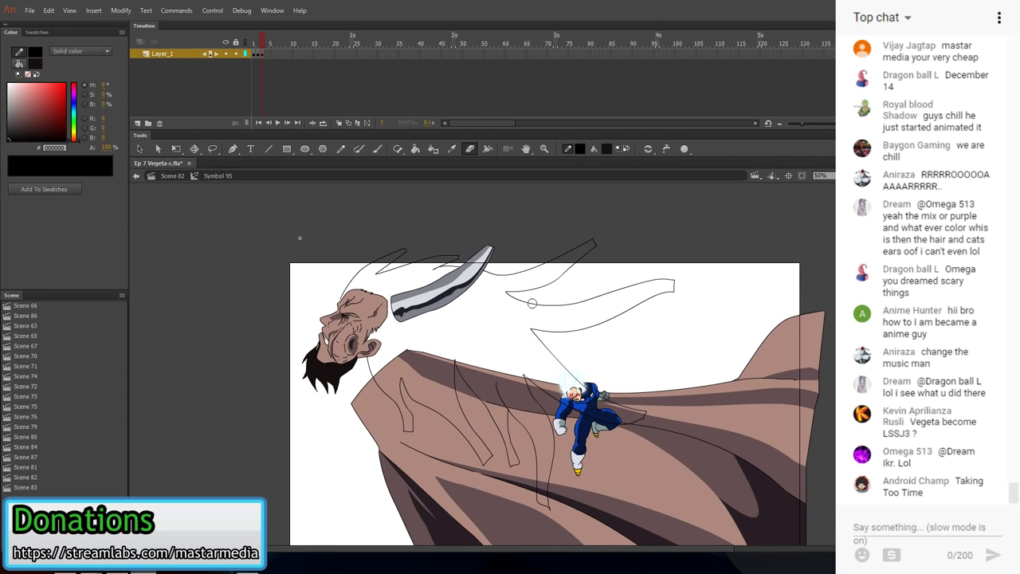
{"action": "mouse_move", "coordinate": [518, 387]}
{"action": "left_mouse_down"}
{"action": "mouse_move", "coordinate": [510, 469]}
{"action": "mouse_move", "coordinate": [526, 486]}
{"action": "mouse_move", "coordinate": [540, 480]}
{"action": "mouse_move", "coordinate": [548, 398]}
{"action": "mouse_move", "coordinate": [553, 447]}
{"action": "mouse_move", "coordinate": [524, 384]}
{"action": "mouse_move", "coordinate": [533, 428]}
{"action": "mouse_move", "coordinate": [510, 410]}
{"action": "mouse_move", "coordinate": [625, 454]}
{"action": "mouse_move", "coordinate": [637, 410]}
{"action": "mouse_move", "coordinate": [661, 420]}
{"action": "left_mouse_up"}
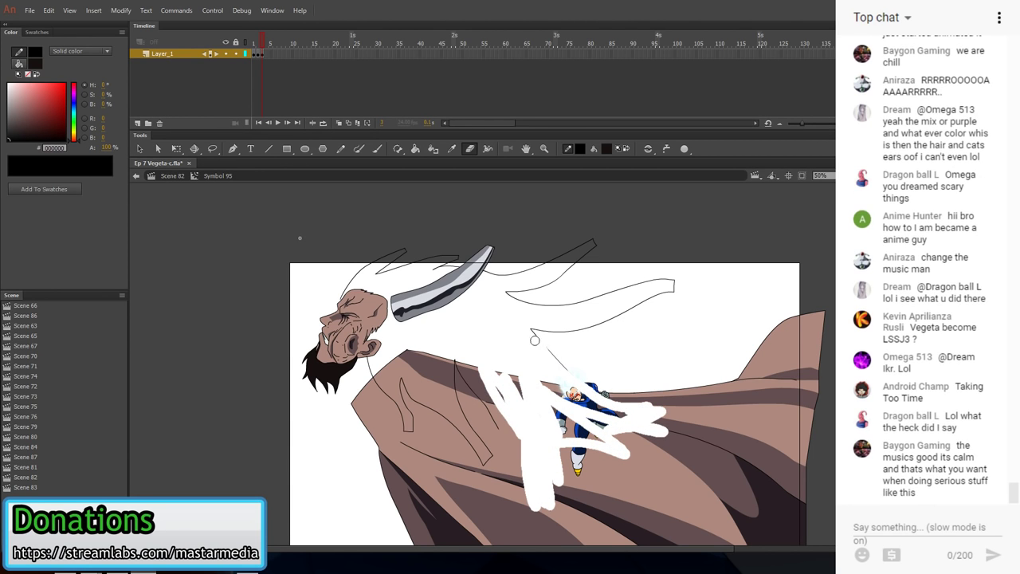
{"action": "key", "text": "ctrl+z"}
{"action": "mouse_move", "coordinate": [553, 485]}
{"action": "left_mouse_down"}
{"action": "mouse_move", "coordinate": [555, 522]}
{"action": "mouse_move", "coordinate": [552, 487]}
{"action": "left_mouse_up"}
{"action": "key", "text": "ctrl+z"}
{"action": "mouse_move", "coordinate": [505, 434]}
{"action": "left_mouse_down"}
{"action": "mouse_move", "coordinate": [477, 392]}
{"action": "mouse_move", "coordinate": [503, 435]}
{"action": "left_mouse_up"}
{"action": "mouse_move", "coordinate": [488, 451]}
{"action": "left_mouse_down"}
{"action": "mouse_move", "coordinate": [452, 365]}
{"action": "mouse_move", "coordinate": [490, 462]}
{"action": "mouse_move", "coordinate": [474, 393]}
{"action": "left_mouse_up"}
{"action": "mouse_move", "coordinate": [481, 449]}
{"action": "left_mouse_down"}
{"action": "mouse_move", "coordinate": [490, 460]}
{"action": "mouse_move", "coordinate": [454, 396]}
{"action": "mouse_move", "coordinate": [604, 396]}
{"action": "left_mouse_up"}
{"action": "key", "text": "ctrl+z"}
- Redraw the rear lower hair strands on frame 3 as backward-sweeping locks near the fighter, deleting a leftover line fragment
{"action": "key", "text": "y"}
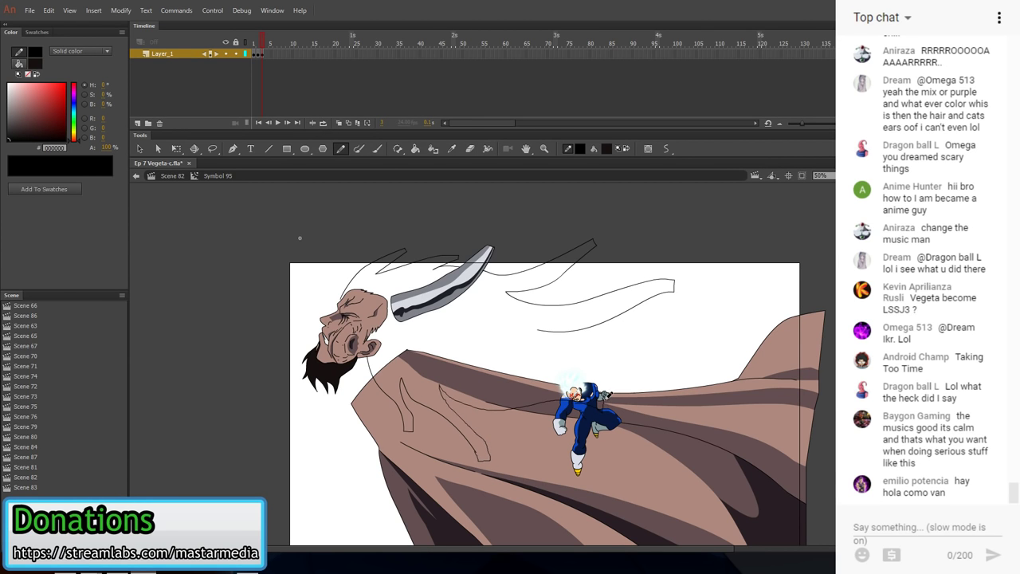
{"action": "mouse_move", "coordinate": [518, 380]}
{"action": "left_mouse_down"}
{"action": "mouse_move", "coordinate": [565, 366]}
{"action": "mouse_move", "coordinate": [637, 383]}
{"action": "mouse_move", "coordinate": [644, 398]}
{"action": "mouse_move", "coordinate": [641, 362]}
{"action": "mouse_move", "coordinate": [581, 356]}
{"action": "mouse_move", "coordinate": [615, 343]}
{"action": "left_mouse_up"}
{"action": "key", "text": "e"}
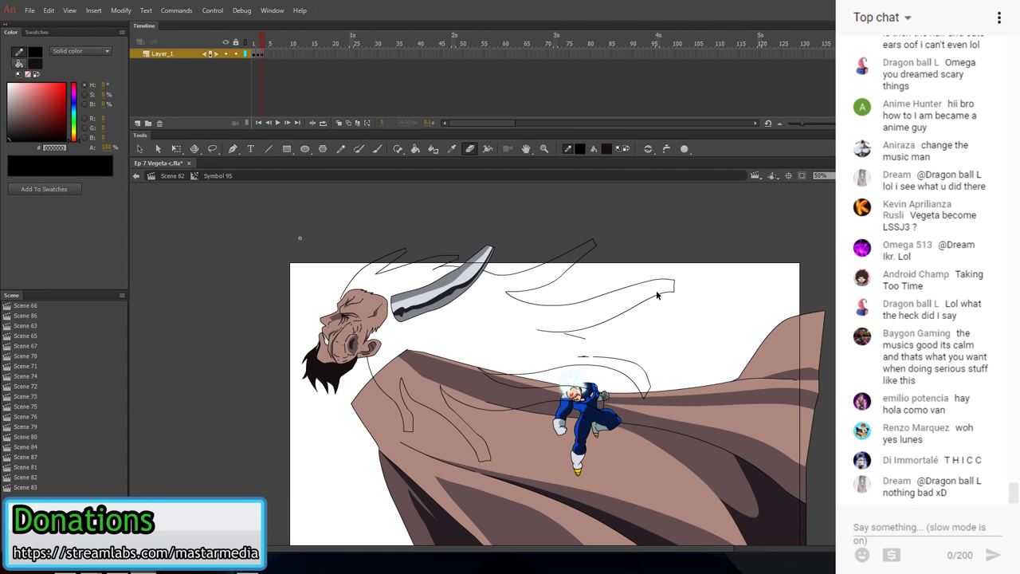
{"action": "key", "text": "v"}
{"action": "left_click", "coordinate": [578, 329]}
{"action": "key", "text": "Delete"}
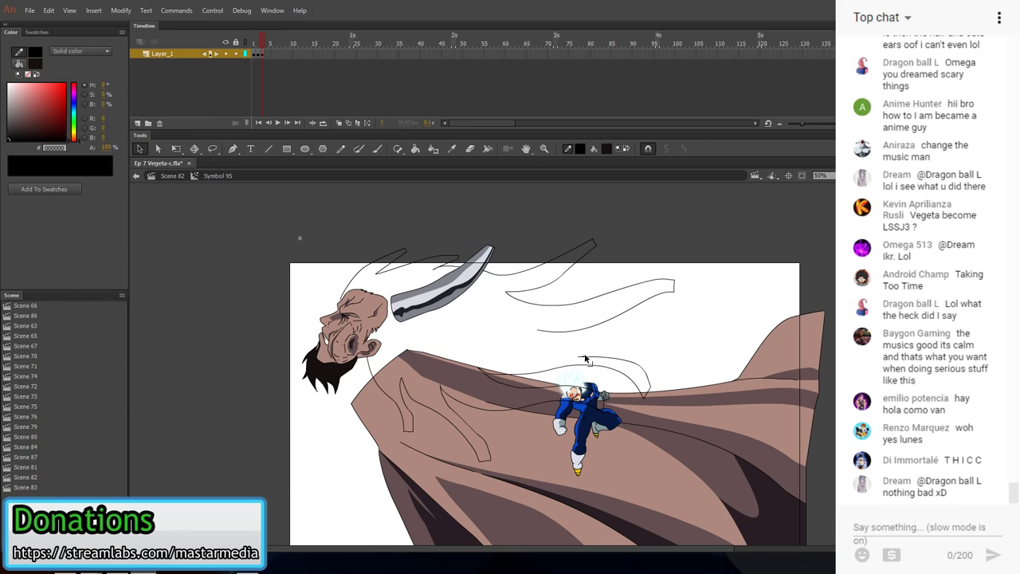
{"action": "key", "text": "y"}
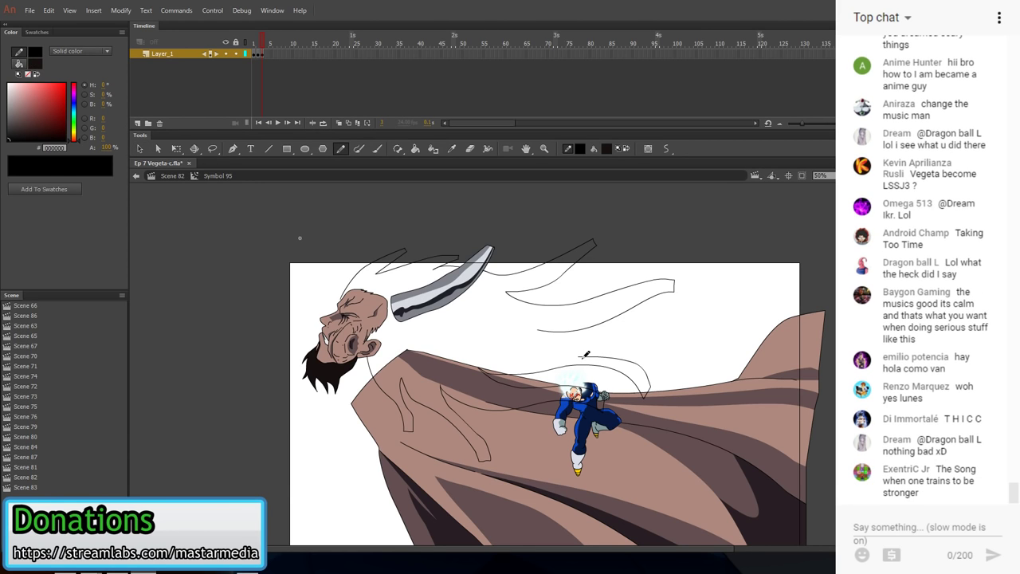
{"action": "mouse_move", "coordinate": [561, 348]}
{"action": "left_mouse_down"}
{"action": "mouse_move", "coordinate": [540, 324]}
{"action": "mouse_move", "coordinate": [552, 308]}
{"action": "mouse_move", "coordinate": [584, 332]}
{"action": "mouse_move", "coordinate": [643, 326]}
{"action": "mouse_move", "coordinate": [595, 344]}
{"action": "mouse_move", "coordinate": [549, 340]}
{"action": "left_mouse_up"}
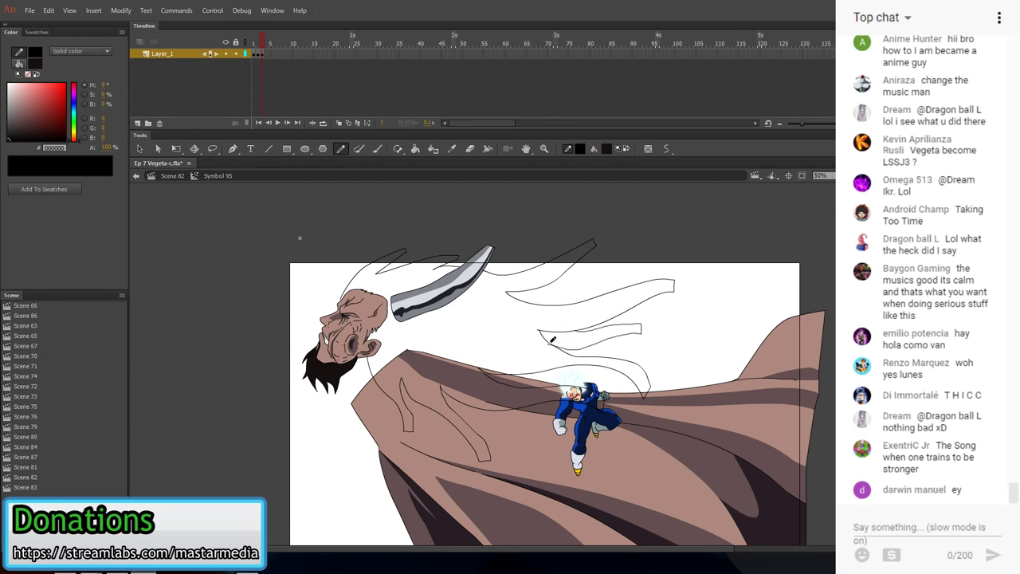
- Sample the dark beard colour 16100F and fill the whole frame 3 hair outline, setting the Paint Bucket to close larger gaps
{"action": "left_click", "coordinate": [450, 149]}
{"action": "left_click", "coordinate": [330, 370]}
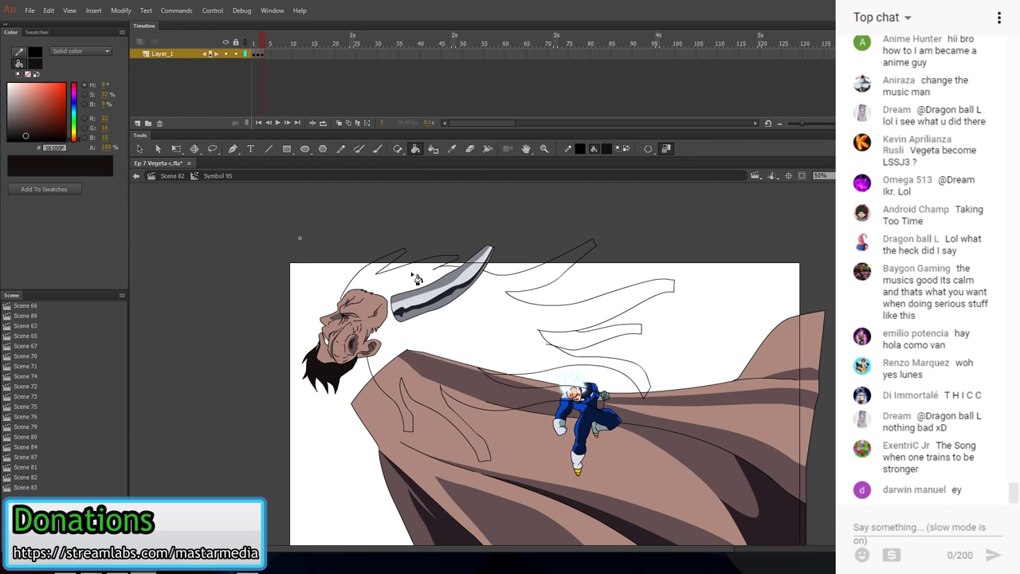
{"action": "key", "text": "v"}
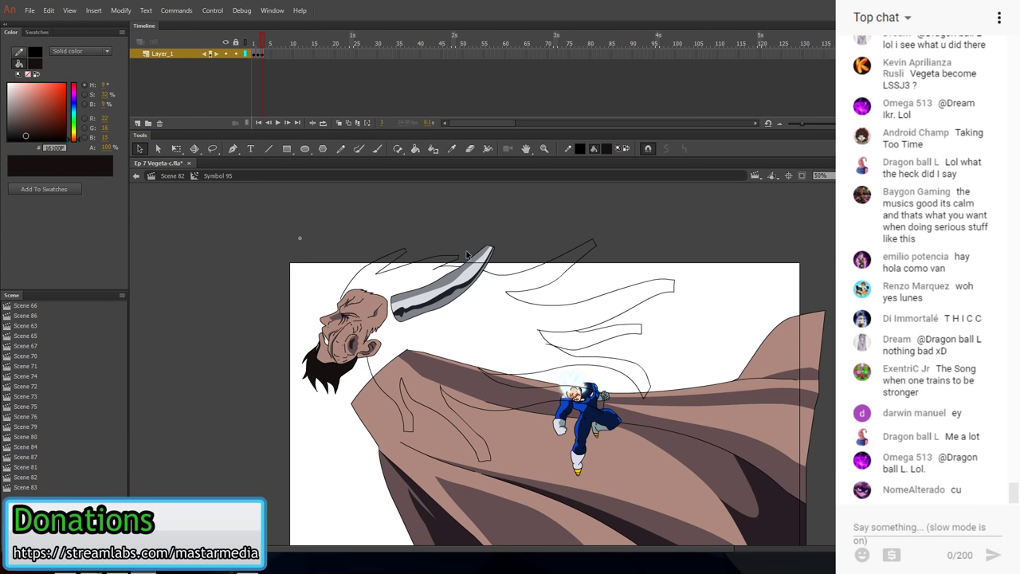
{"action": "left_click", "coordinate": [415, 149]}
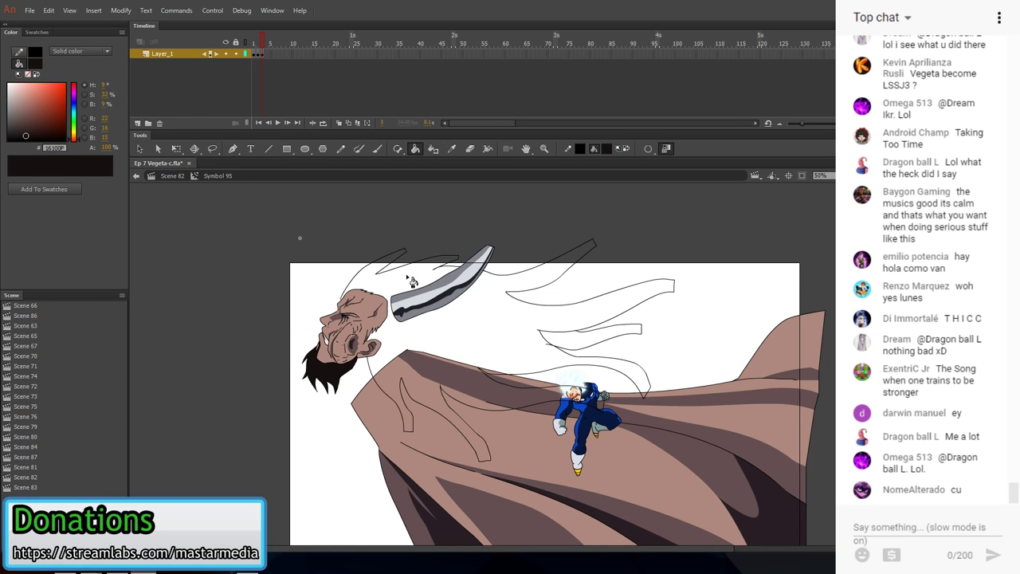
{"action": "key", "text": "v"}
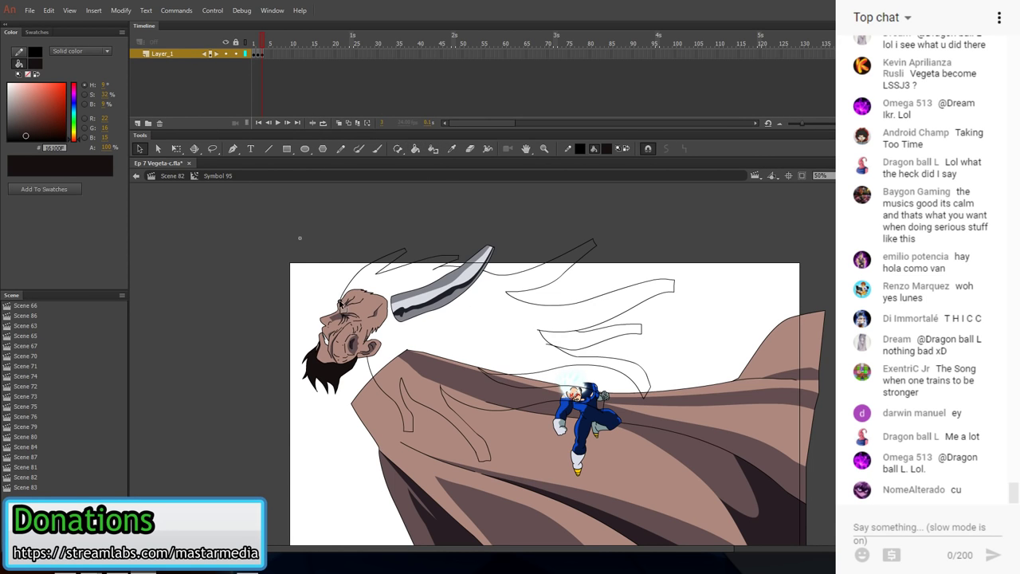
{"action": "left_click", "coordinate": [415, 149]}
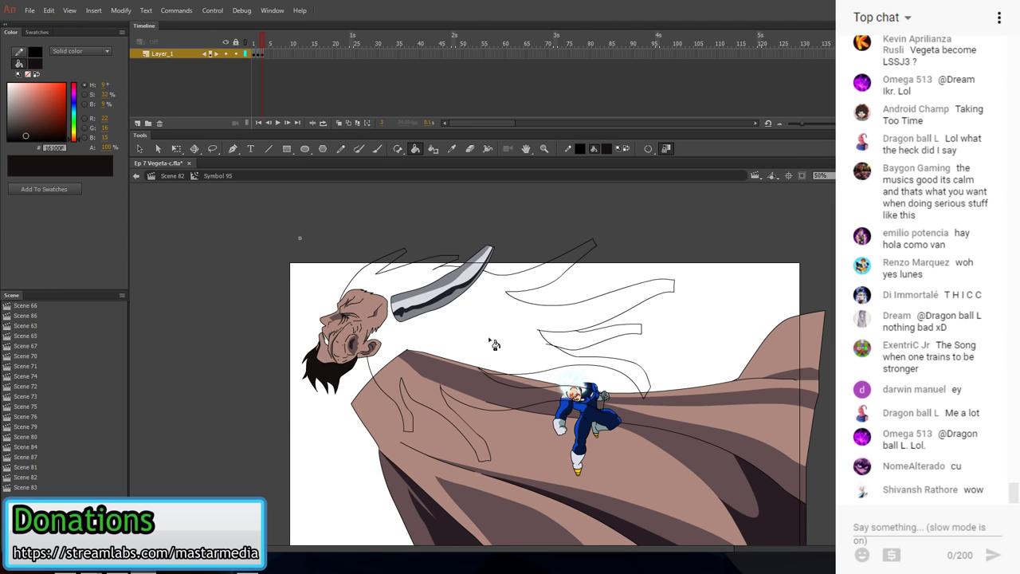
{"action": "left_click", "coordinate": [671, 148]}
{"action": "left_click", "coordinate": [701, 180]}
{"action": "left_click", "coordinate": [555, 342]}
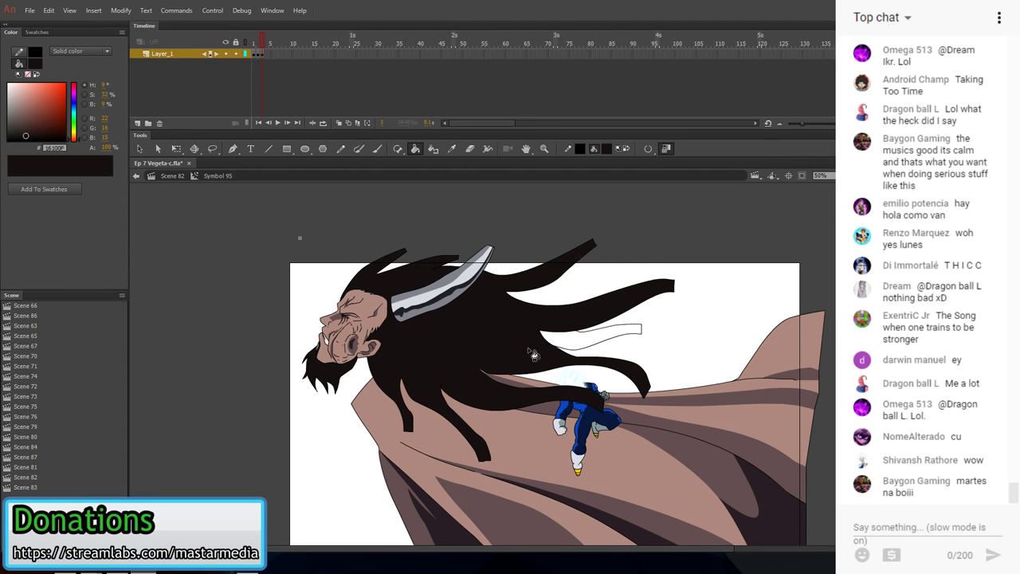
{"action": "left_click", "coordinate": [607, 339]}
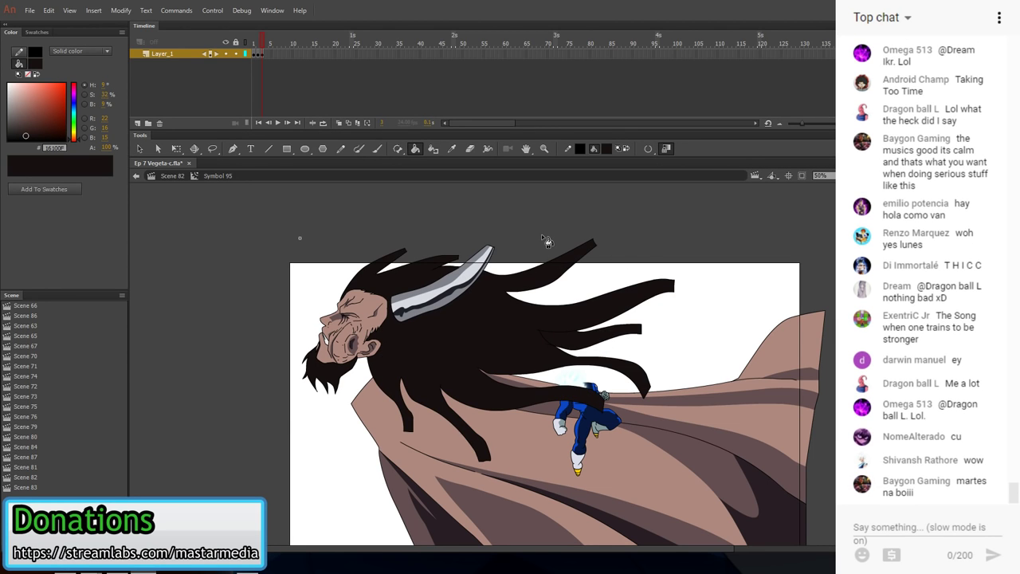
{"action": "key", "text": "v"}
{"action": "left_click", "coordinate": [546, 341]}
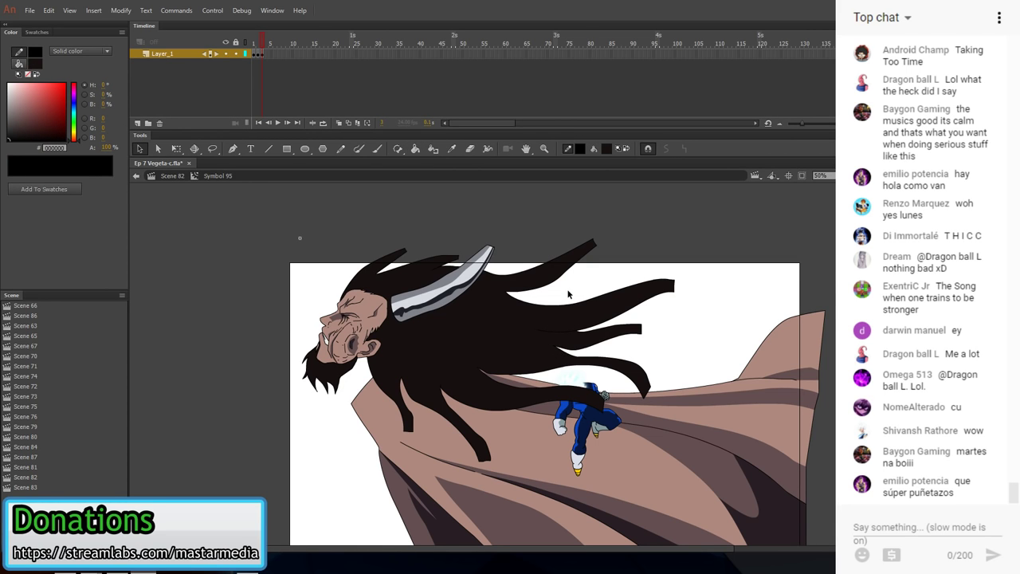
{"action": "left_click", "coordinate": [820, 175]}
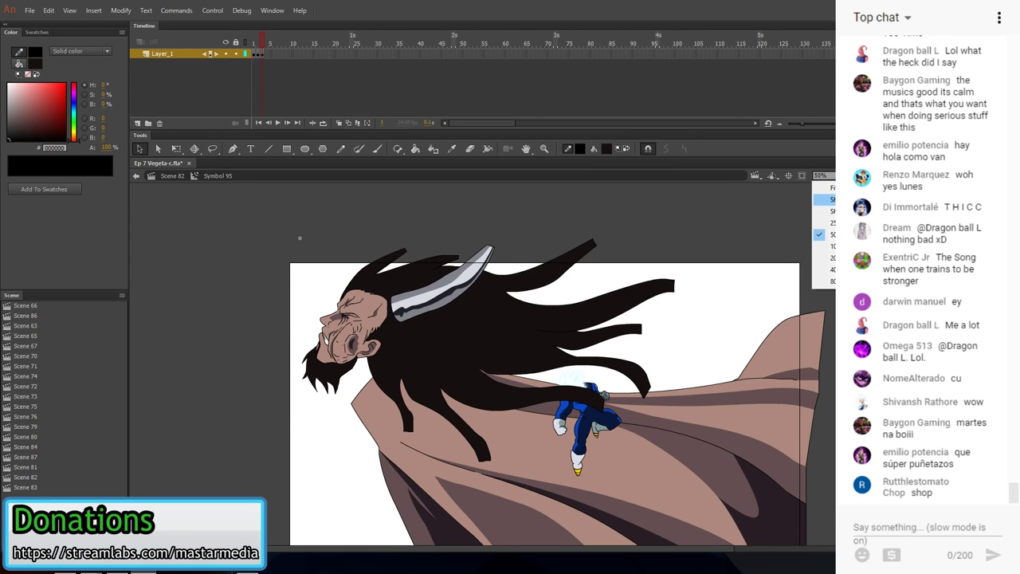
{"action": "left_click", "coordinate": [822, 239]}
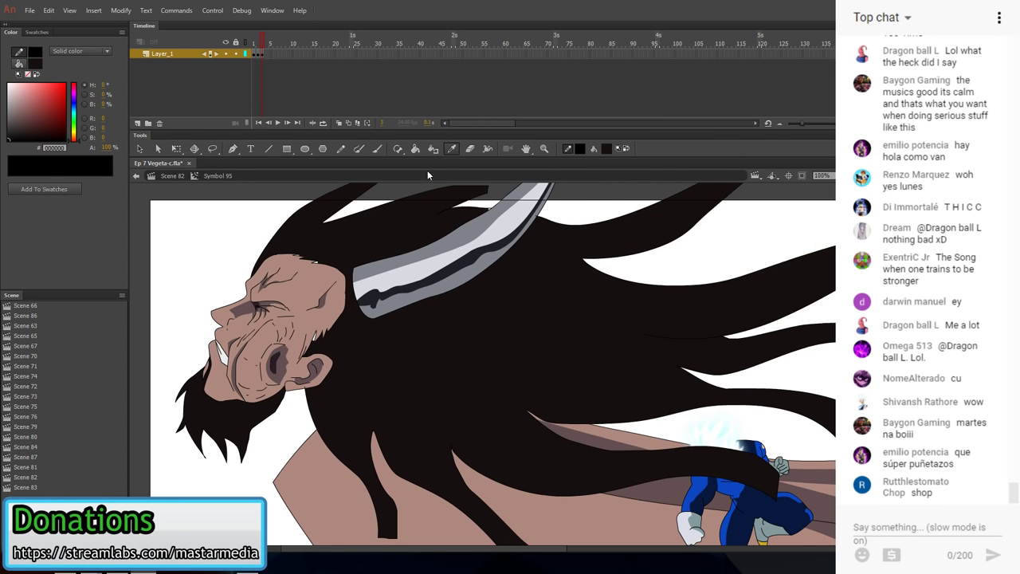
- Adjust the Paint Bucket's gap size for filling the frame 3 hair with the dark colour 16100F
{"action": "key", "text": "k"}
{"action": "left_click", "coordinate": [648, 148]}
{"action": "left_click", "coordinate": [672, 159]}
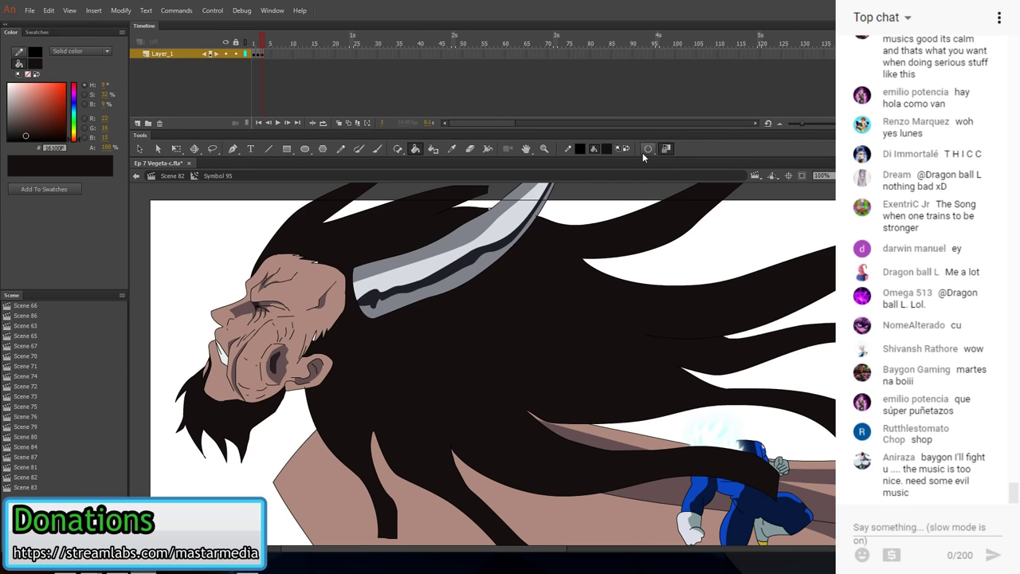
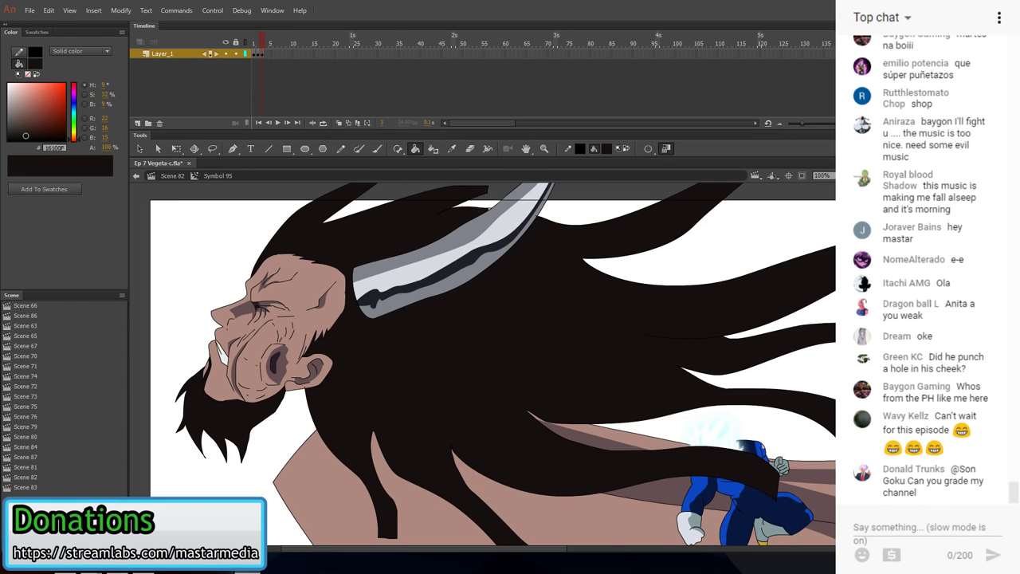
- Return to Scene 82 and rotate the giant's head symbol slightly counter-clockwise on Layer_4
{"action": "left_click", "coordinate": [171, 175]}
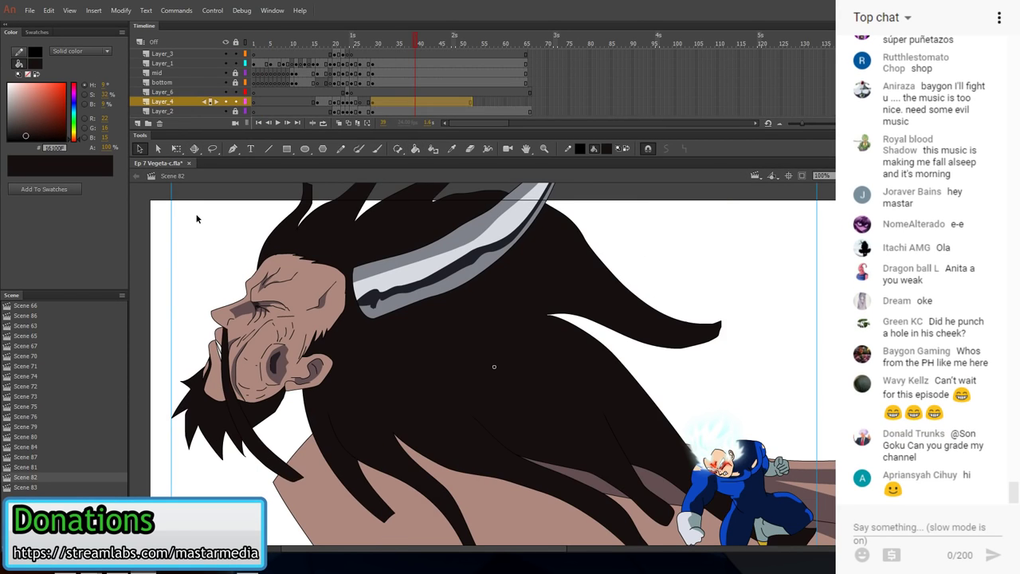
{"action": "left_click", "coordinate": [408, 269]}
{"action": "left_click_drag", "start_coordinate": [410, 309], "coordinate": [425, 331]}
{"action": "scroll", "coordinate": [435, 291], "scroll_direction": "down", "scroll_amount": 1}
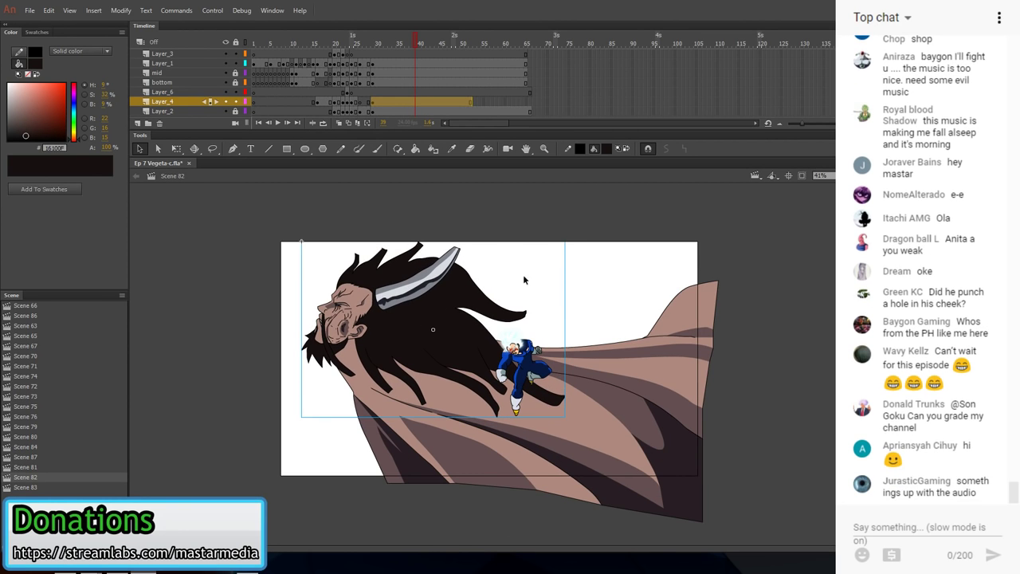
{"action": "key", "text": "q"}
{"action": "left_click_drag", "start_coordinate": [571, 252], "coordinate": [580, 229]}
{"action": "left_click", "coordinate": [639, 221]}
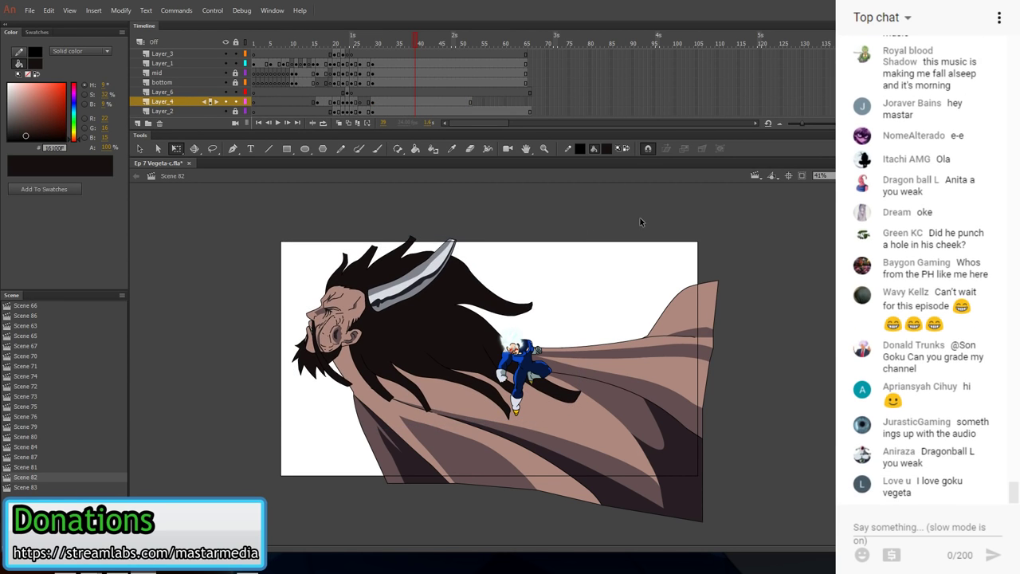
- Step backwards frame by frame through Scene 82 to examine the rotated head's motion around its keyframe
{"action": "key", "text": "comma"}
{"action": "key", "text": "comma"}
{"action": "key", "text": "comma"}
{"action": "key", "text": "comma"}
{"action": "key", "text": "comma"}
{"action": "key", "text": "comma"}
{"action": "key", "text": "comma"}
{"action": "key", "text": "comma"}
{"action": "key", "text": "comma"}
{"action": "key", "text": "comma"}
{"action": "key", "text": "comma"}
{"action": "key", "text": "period"}
{"action": "key", "text": "comma"}
{"action": "key", "text": "period"}
- Open the giant's head symbol and select all the grey and dark fill areas of the horn on frame 3
{"action": "left_click", "coordinate": [391, 292]}
{"action": "double_click", "coordinate": [400, 275]}
{"action": "left_click", "coordinate": [413, 315]}
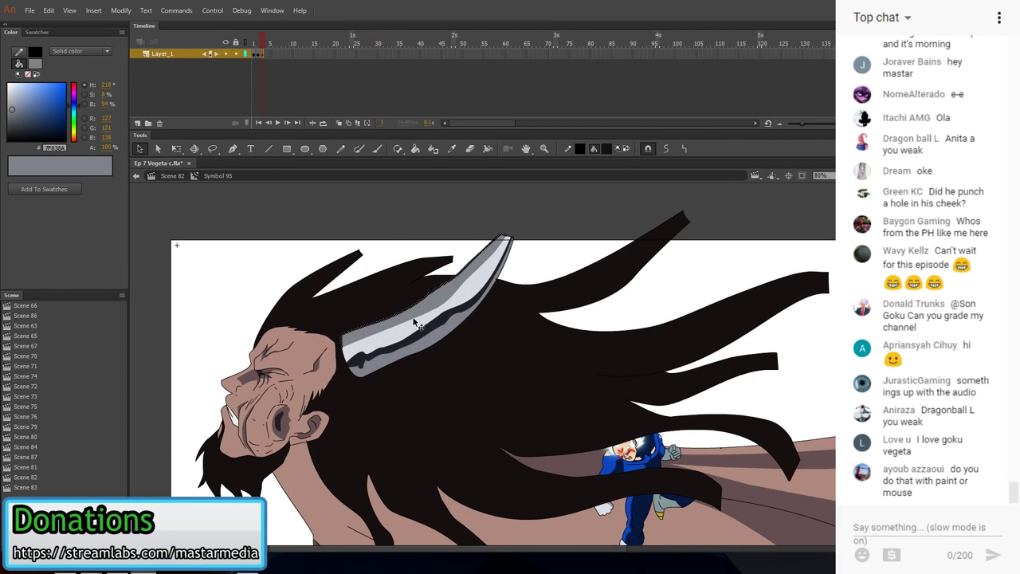
{"action": "left_click", "coordinate": [408, 329], "text": "shift"}
{"action": "left_click", "coordinate": [408, 337], "text": "shift"}
{"action": "left_click", "coordinate": [416, 348], "text": "shift"}
{"action": "scroll", "coordinate": [378, 339], "scroll_direction": "up", "scroll_amount": 3}
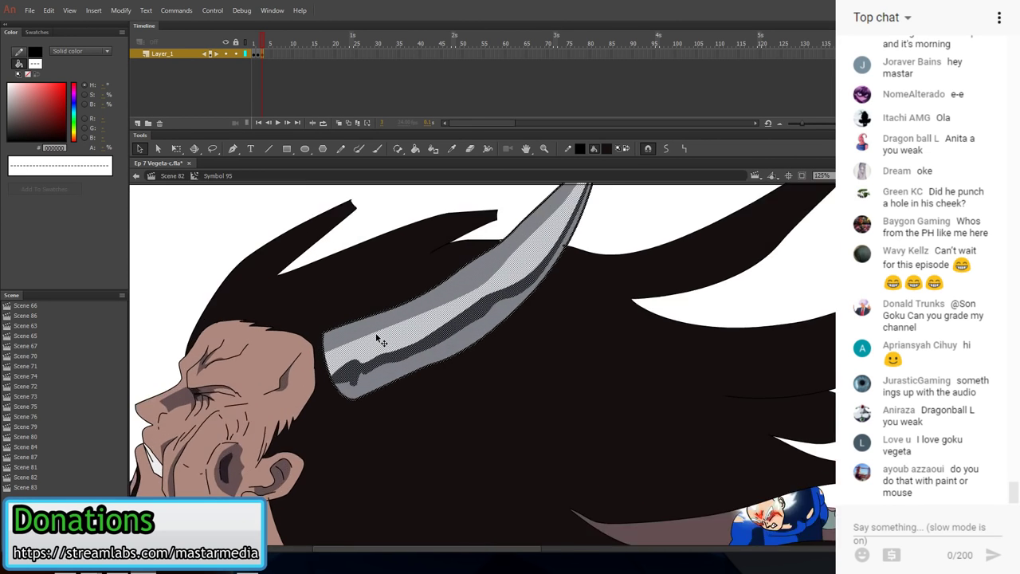
{"action": "scroll", "coordinate": [381, 339], "scroll_direction": "down", "scroll_amount": 2}
- Add a new layer beneath Layer_1 in the head symbol and paste a copy of the horn into it
{"action": "left_click", "coordinate": [137, 125]}
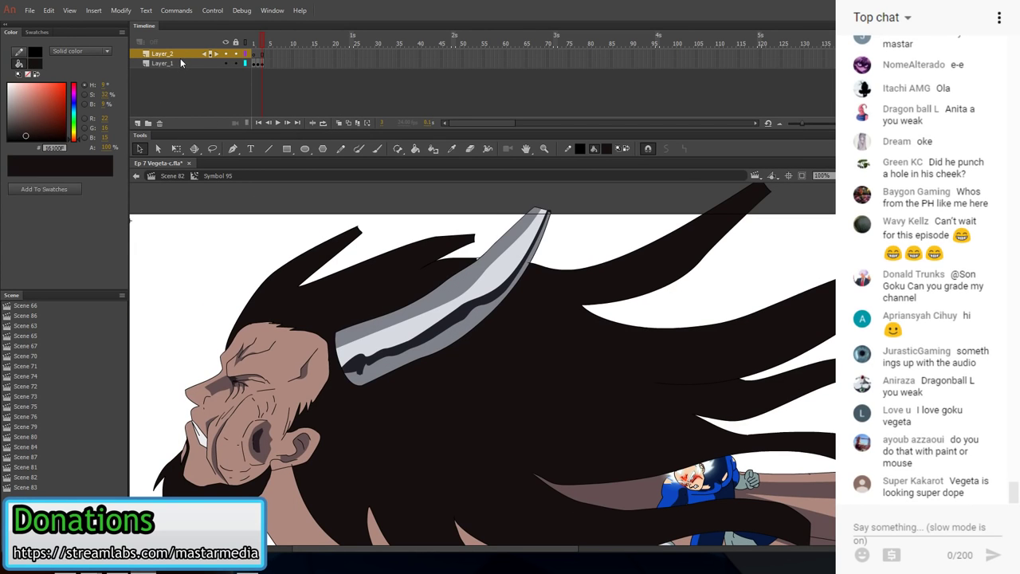
{"action": "left_click_drag", "start_coordinate": [182, 56], "coordinate": [186, 80]}
{"action": "key", "text": "ctrl+v"}
{"action": "scroll", "coordinate": [307, 284], "scroll_direction": "down", "scroll_amount": 3}
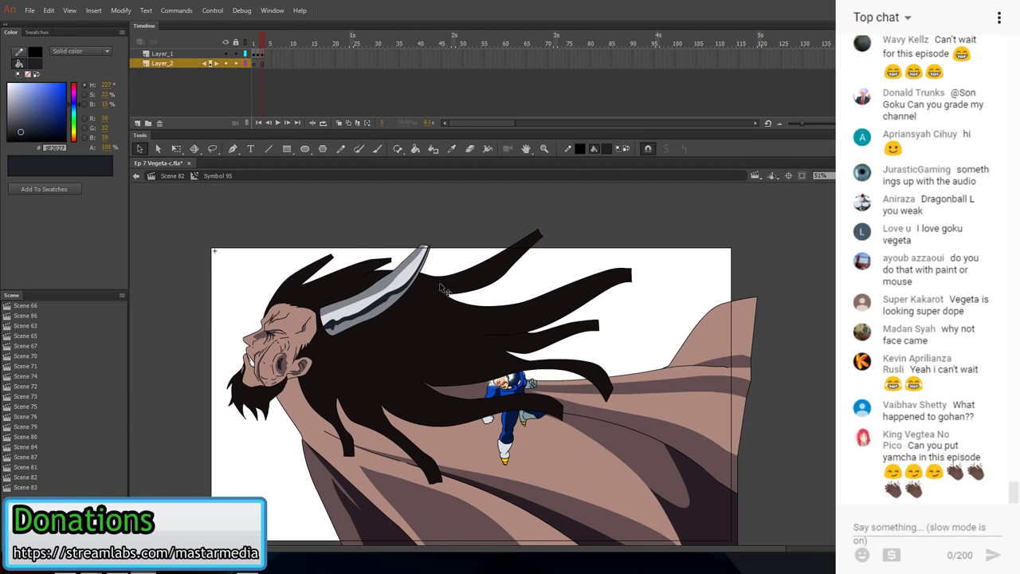
{"action": "right_click", "coordinate": [247, 227]}
{"action": "left_click", "coordinate": [299, 258]}
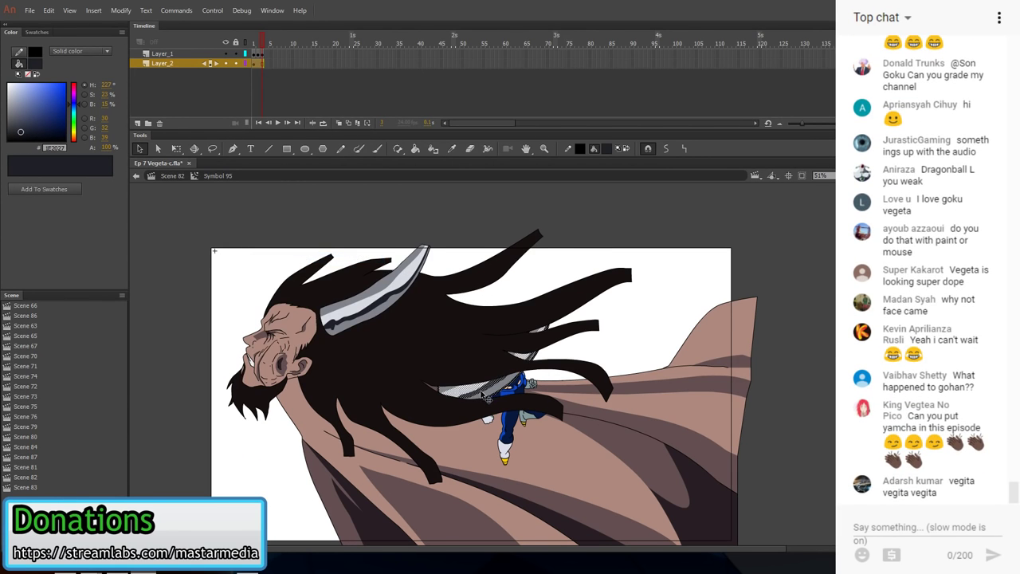
- Move the pasted horn above the giant's head and flip it horizontally
{"action": "left_click_drag", "start_coordinate": [486, 391], "coordinate": [434, 246]}
{"action": "right_click", "coordinate": [431, 223]}
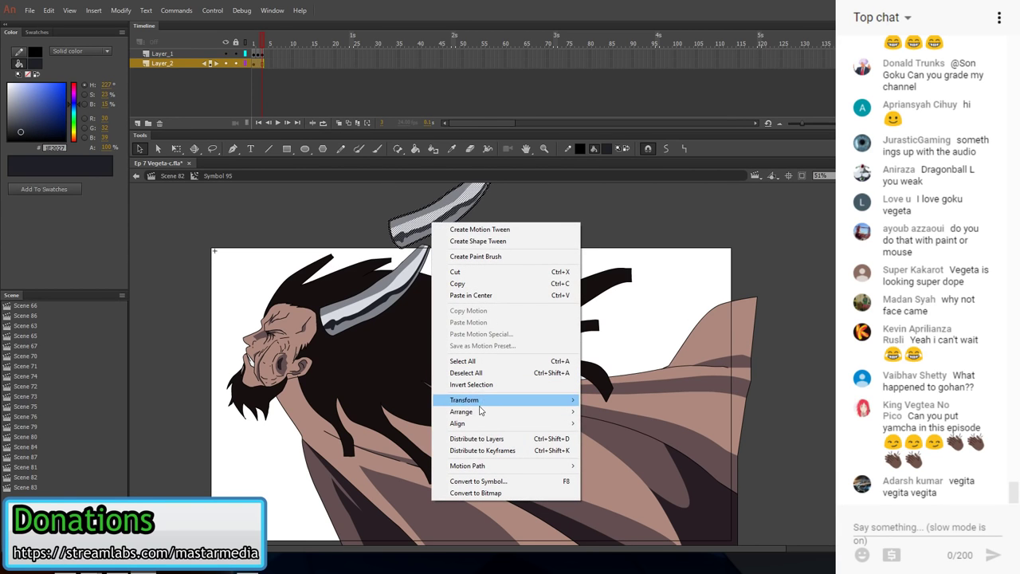
{"action": "mouse_move", "coordinate": [494, 400]}
{"action": "left_click", "coordinate": [334, 512]}
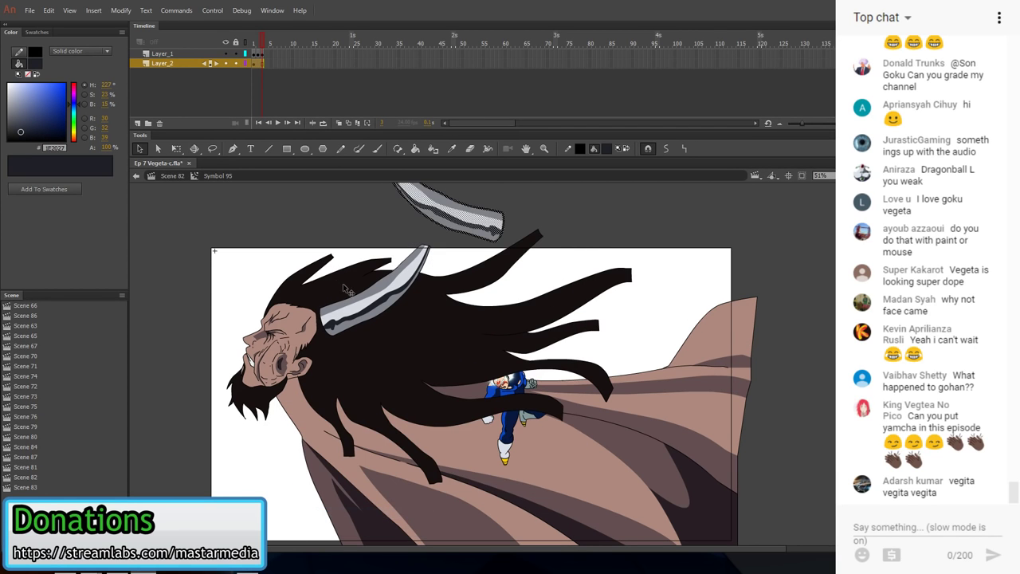
- Rotate the flipped horn to sweep backwards and place its base behind the hair above the forehead as the far-side horn
{"action": "key", "text": "q"}
{"action": "mouse_move", "coordinate": [510, 254]}
{"action": "left_mouse_down"}
{"action": "mouse_move", "coordinate": [375, 268]}
{"action": "mouse_move", "coordinate": [388, 272]}
{"action": "left_mouse_up"}
{"action": "key", "text": "v"}
{"action": "left_click_drag", "start_coordinate": [409, 236], "coordinate": [308, 271]}
{"action": "left_click_drag", "start_coordinate": [301, 276], "coordinate": [294, 265]}
{"action": "left_click_drag", "start_coordinate": [335, 237], "coordinate": [328, 245]}
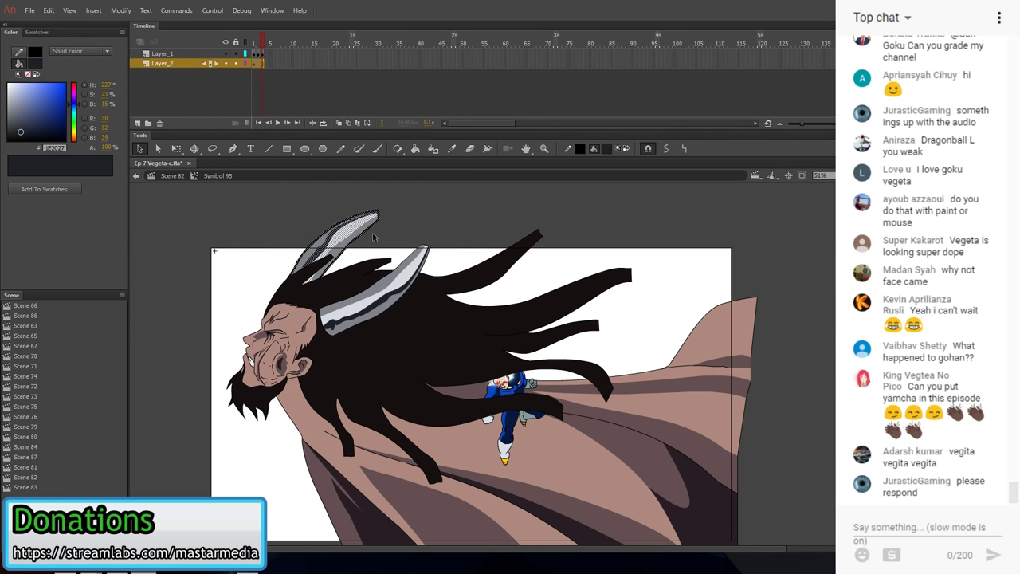
{"action": "left_click", "coordinate": [439, 230]}
{"action": "scroll", "coordinate": [439, 229], "scroll_direction": "down", "scroll_amount": 1}
{"action": "scroll", "coordinate": [350, 268], "scroll_direction": "up", "scroll_amount": 4}
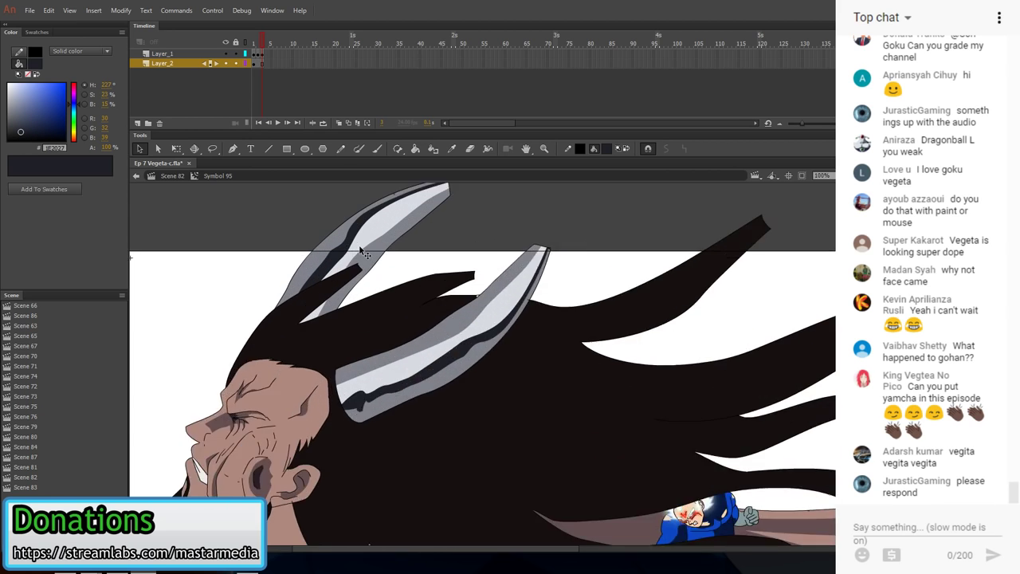
{"action": "scroll", "coordinate": [379, 255], "scroll_direction": "down", "scroll_amount": 4}
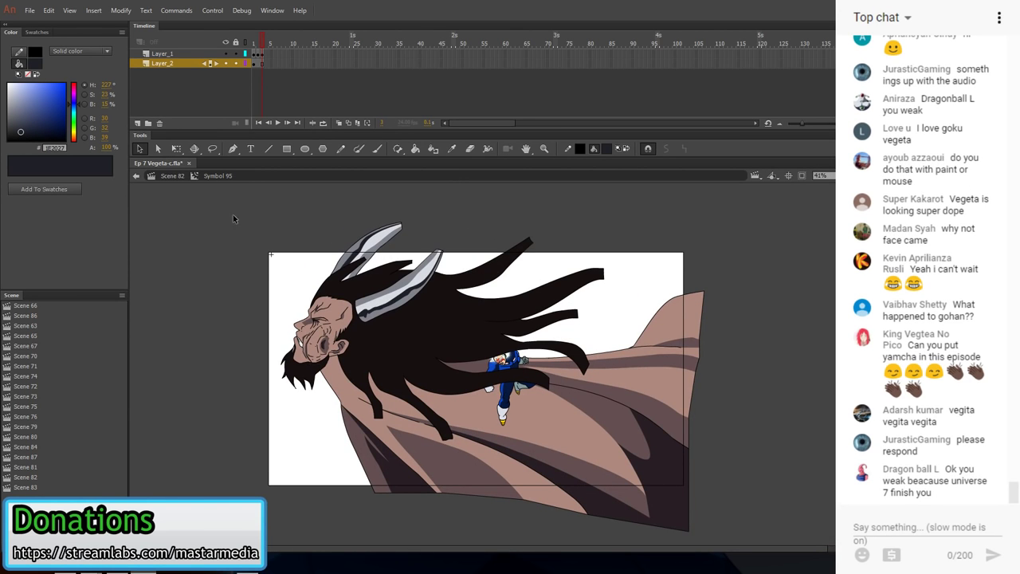
- Return to Scene 82, extend Layer_4 to frame 65, and remove frame 66 from the layers between Layer_3 and Layer_2
{"action": "left_click", "coordinate": [152, 176]}
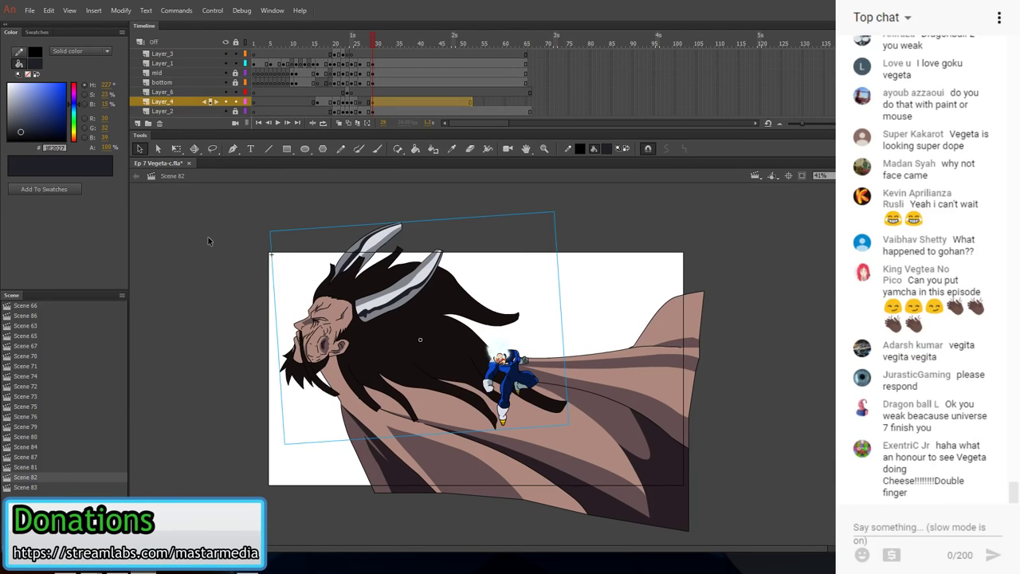
{"action": "left_click", "coordinate": [526, 102]}
{"action": "key", "text": "F5"}
{"action": "left_click", "coordinate": [530, 64]}
{"action": "left_click", "coordinate": [529, 55]}
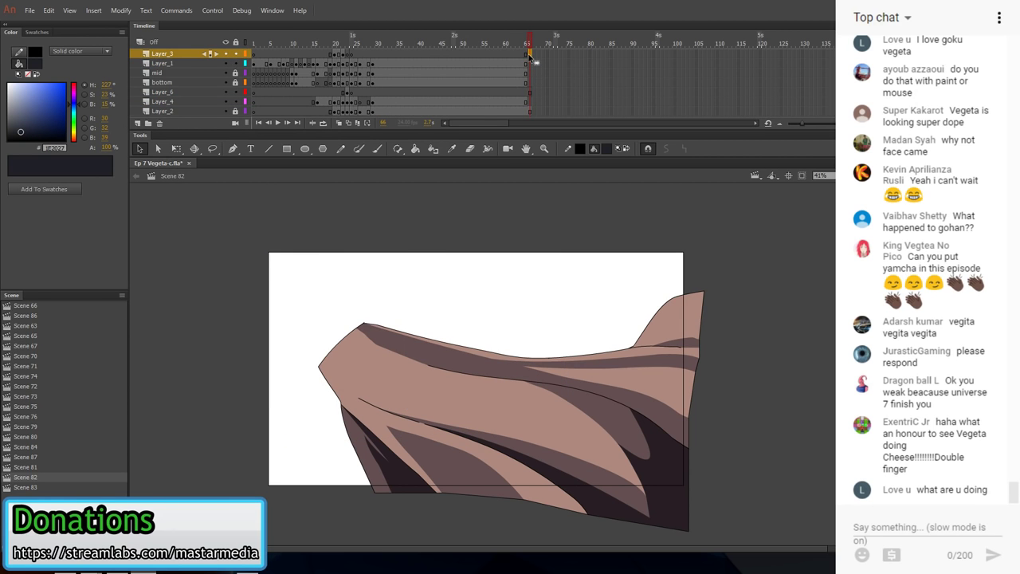
{"action": "right_click", "coordinate": [529, 109]}
{"action": "left_click", "coordinate": [558, 196]}
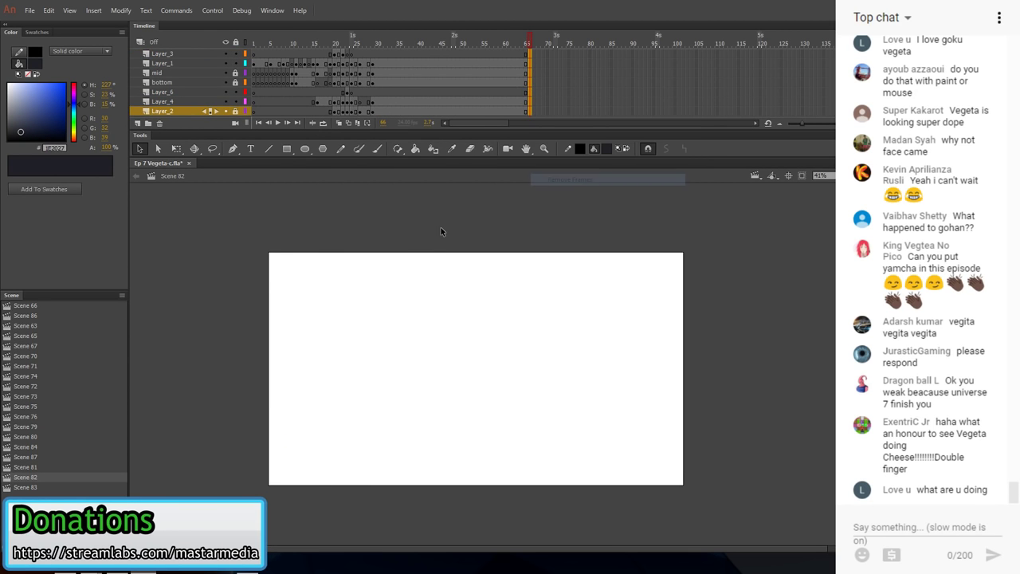
- Test Scene 82 to review the punch animation, repositioning and resizing the preview window, and close it
{"action": "left_click", "coordinate": [240, 8]}
{"action": "left_click", "coordinate": [255, 133]}
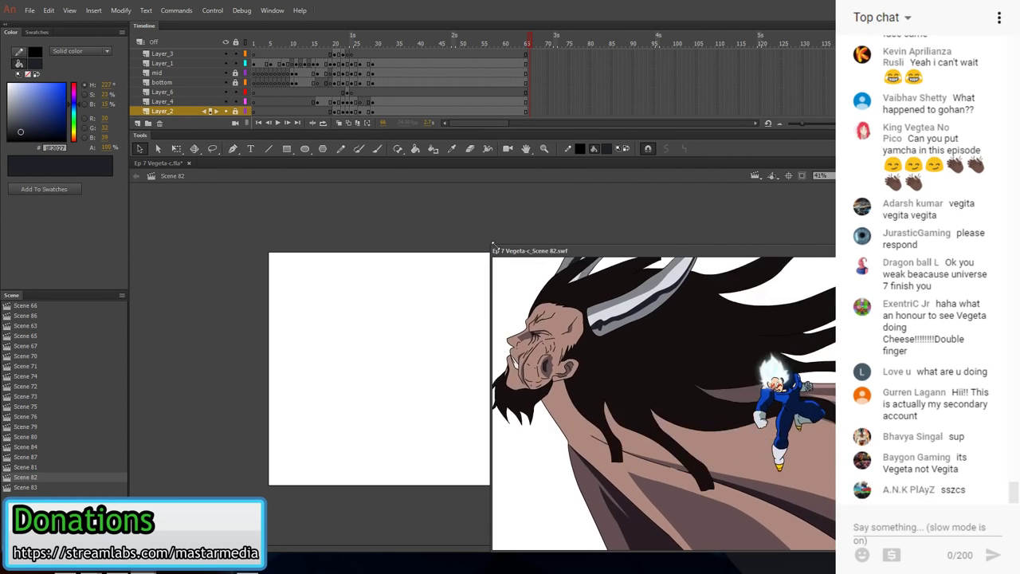
{"action": "left_click_drag", "start_coordinate": [666, 252], "coordinate": [281, 188]}
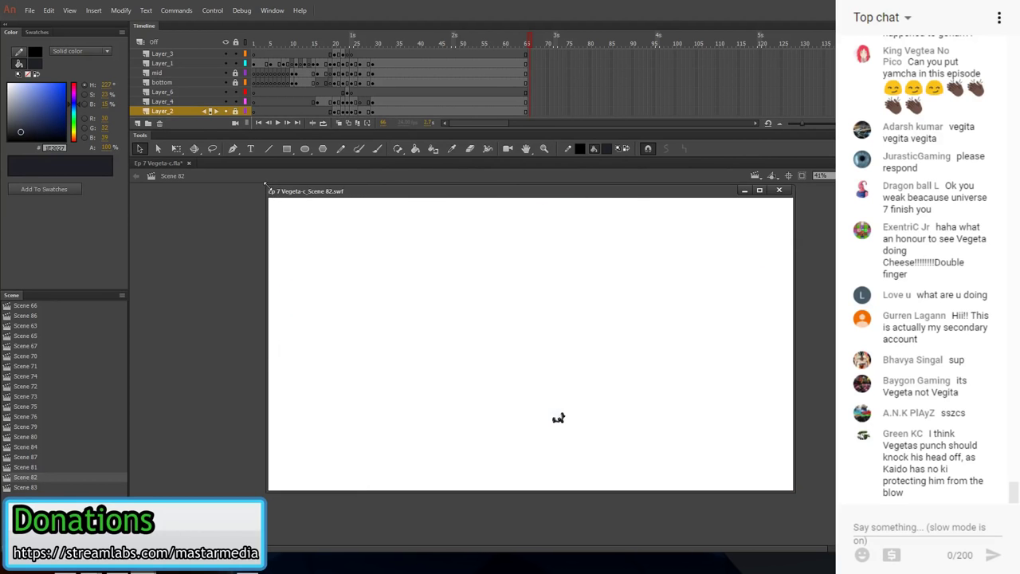
{"action": "left_click_drag", "start_coordinate": [274, 193], "coordinate": [498, 316]}
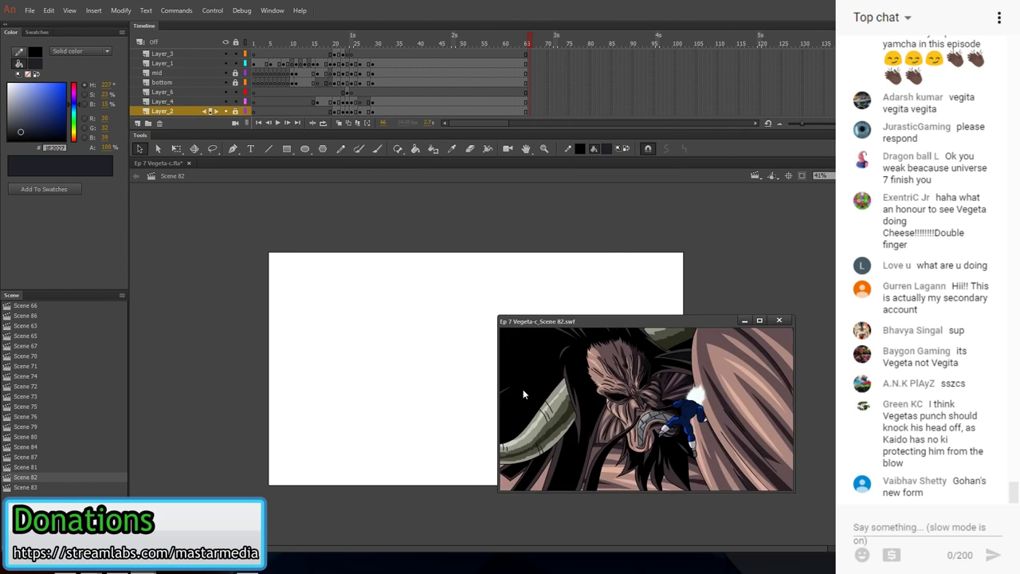
{"action": "left_click", "coordinate": [778, 319]}
- Reopen the head symbol and outline a long thin moustache strand from beneath the nose past the beard on Layer_1's frame 2
{"action": "left_click", "coordinate": [378, 102]}
{"action": "left_click", "coordinate": [375, 303]}
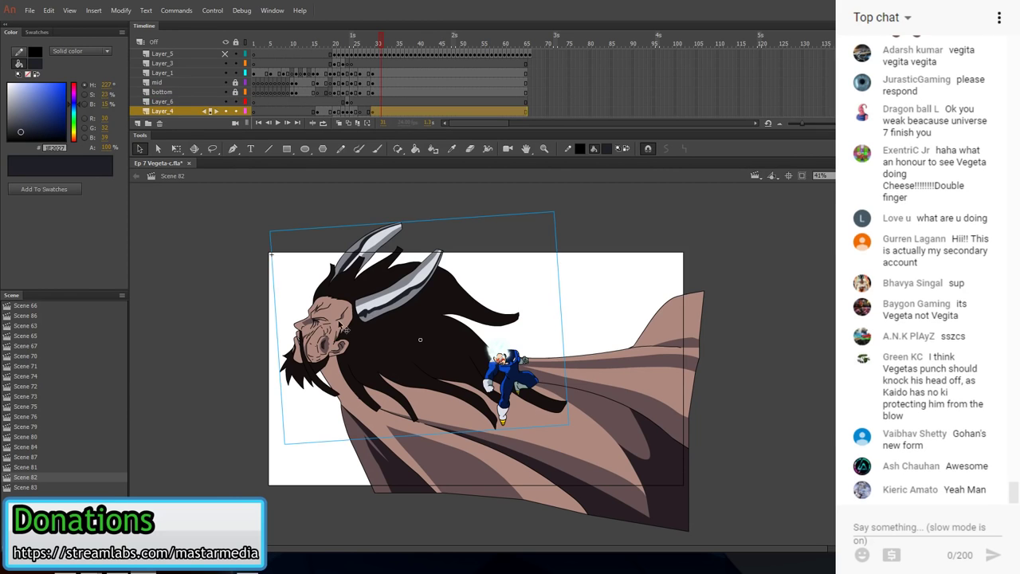
{"action": "scroll", "coordinate": [317, 329], "scroll_direction": "up", "scroll_amount": 2}
{"action": "double_click", "coordinate": [345, 323]}
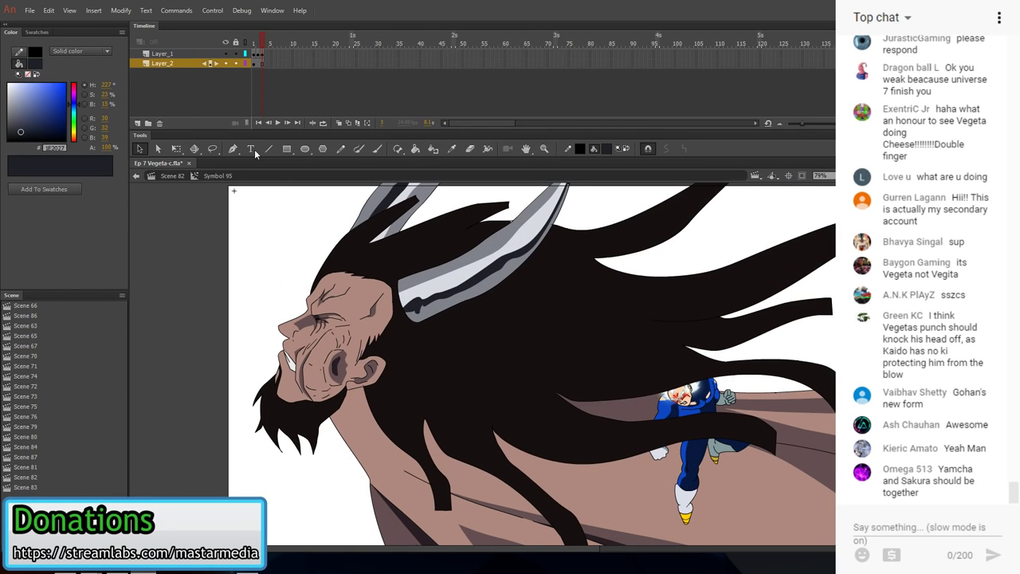
{"action": "left_click", "coordinate": [258, 54]}
{"action": "key", "text": "y"}
{"action": "scroll", "coordinate": [242, 459], "scroll_direction": "down", "scroll_amount": 1}
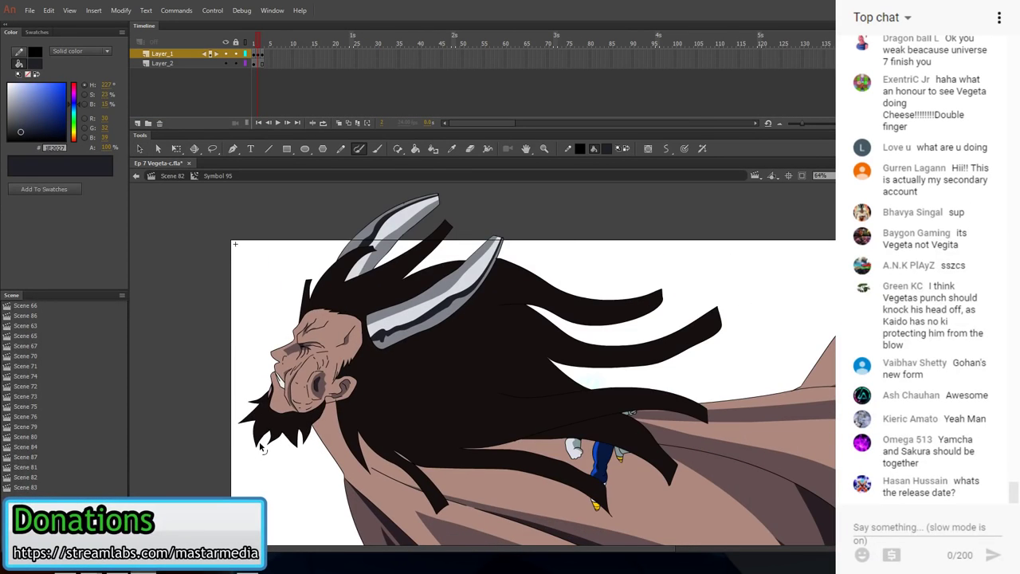
{"action": "scroll", "coordinate": [260, 446], "scroll_direction": "up", "scroll_amount": 3}
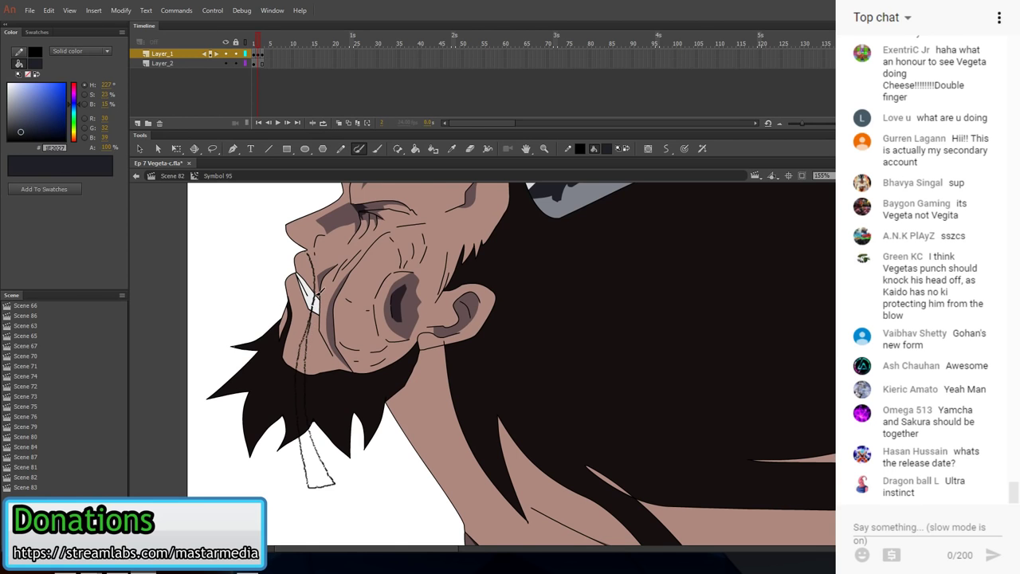
- Sample the dark beard colour 16100F and fill the moustache strand's tip below the beard on frame 2
{"action": "scroll", "coordinate": [348, 392], "scroll_direction": "down", "scroll_amount": 2}
{"action": "key", "text": "i"}
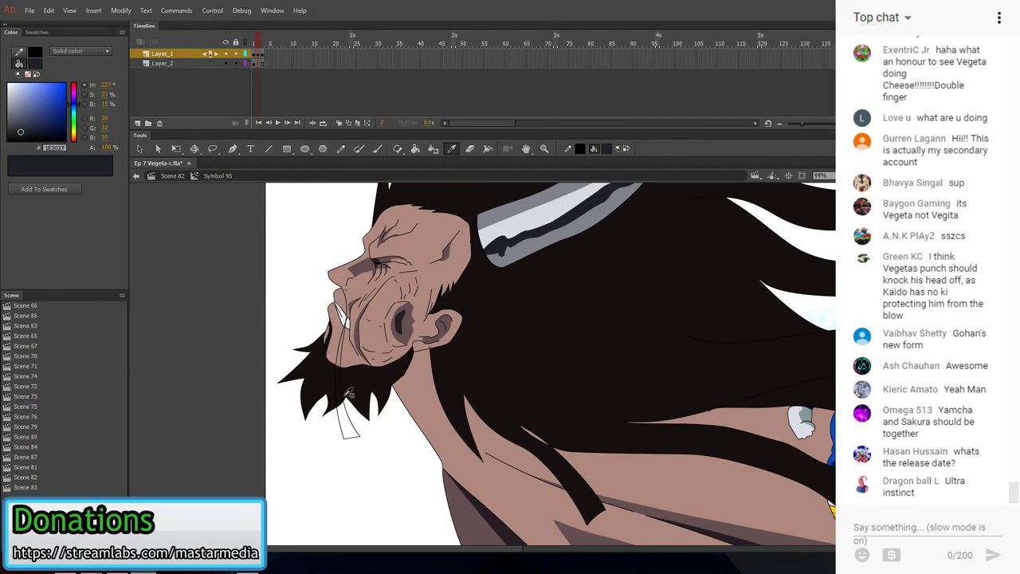
{"action": "left_click", "coordinate": [348, 392]}
{"action": "left_click", "coordinate": [346, 420]}
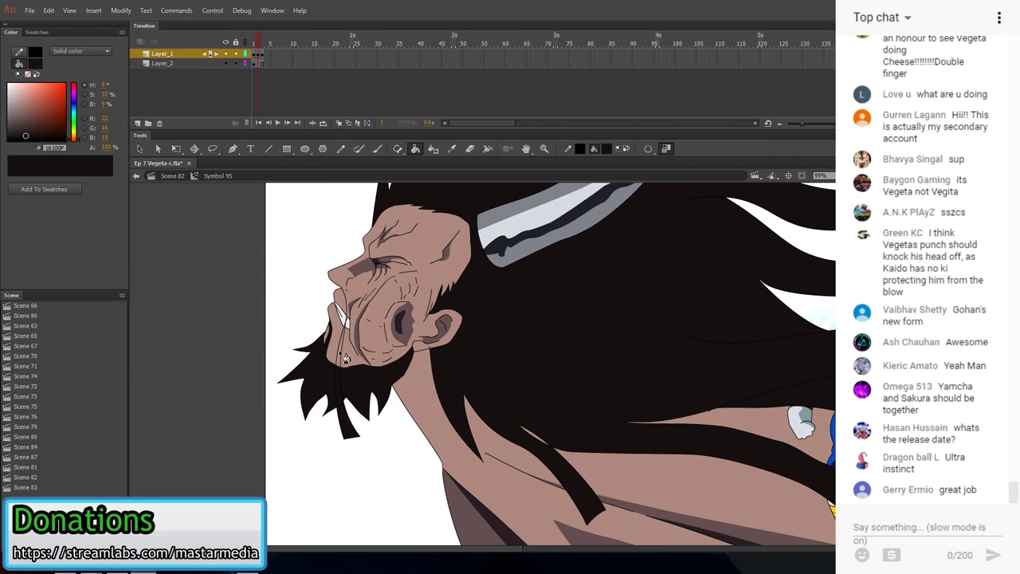
- Draw the missing upper edge of the frame 2 moustache strand across the mouth and fill it dark, undoing a stray fill
{"action": "scroll", "coordinate": [345, 357], "scroll_direction": "up", "scroll_amount": 3}
{"action": "key", "text": "n"}
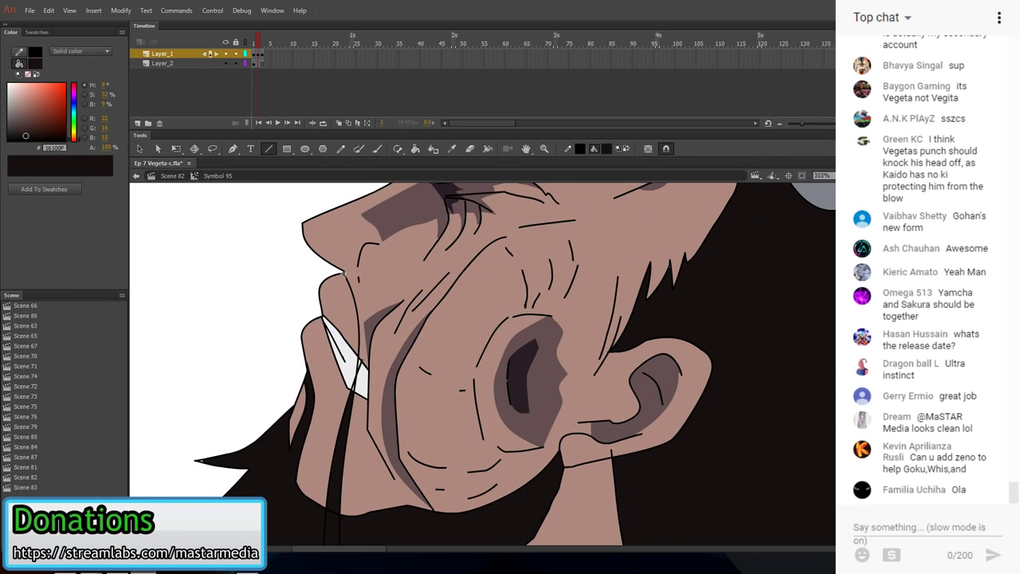
{"action": "key", "text": "b"}
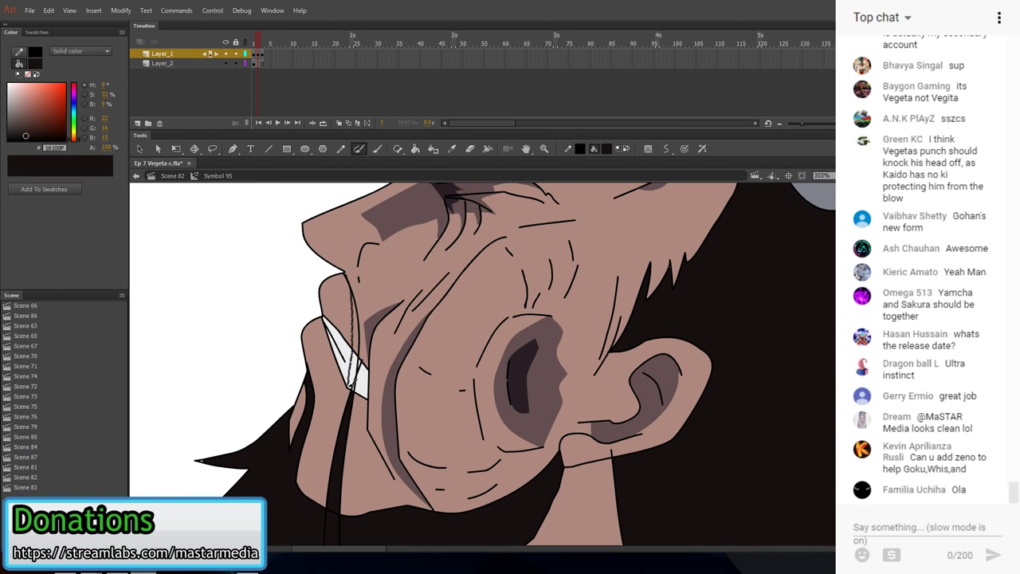
{"action": "key", "text": "k"}
{"action": "left_click", "coordinate": [356, 390]}
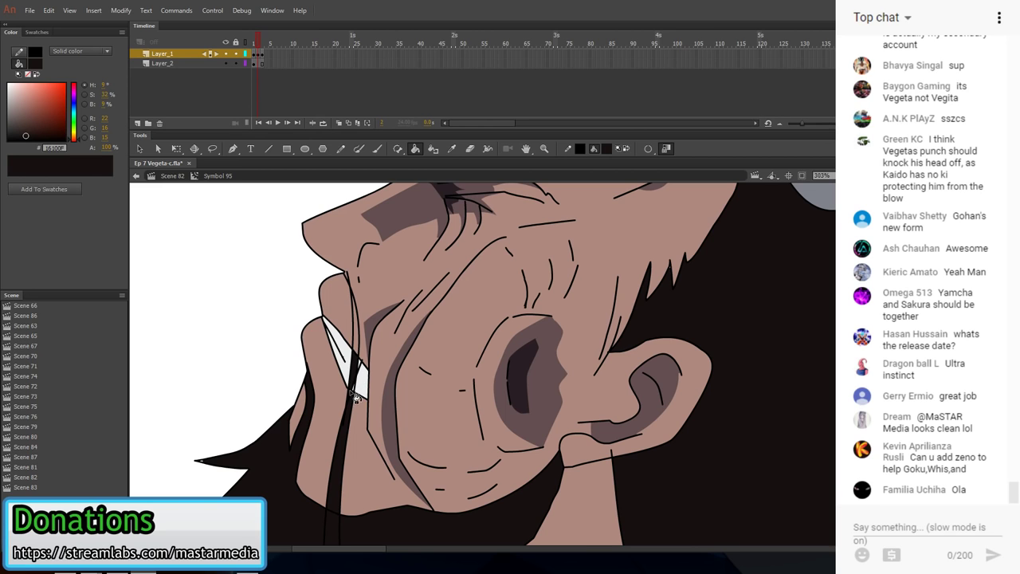
{"action": "left_click", "coordinate": [359, 392]}
{"action": "key", "text": "ctrl+z"}
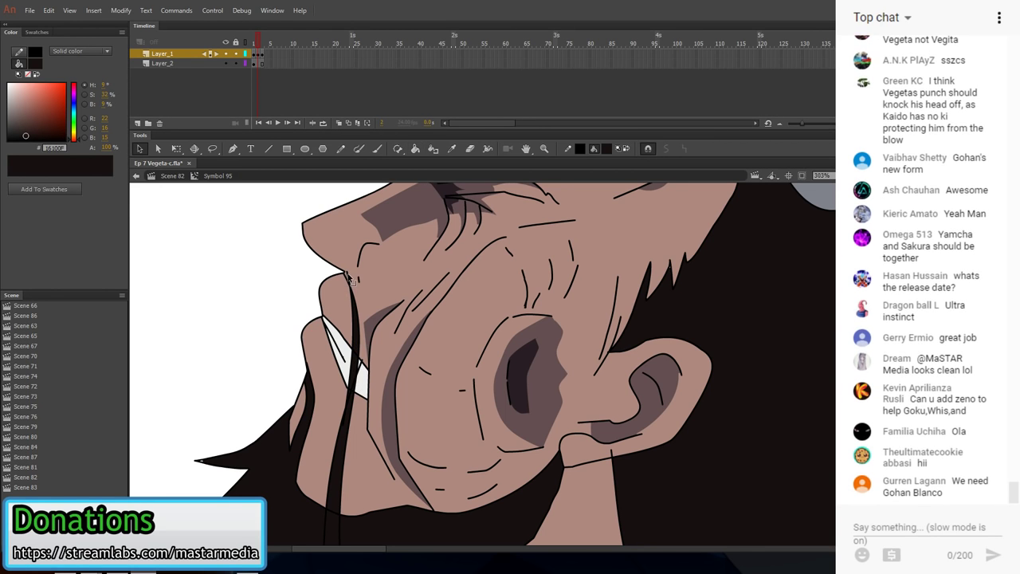
{"action": "key", "text": "v"}
{"action": "scroll", "coordinate": [349, 337], "scroll_direction": "down", "scroll_amount": 2}
{"action": "scroll", "coordinate": [363, 361], "scroll_direction": "down", "scroll_amount": 4}
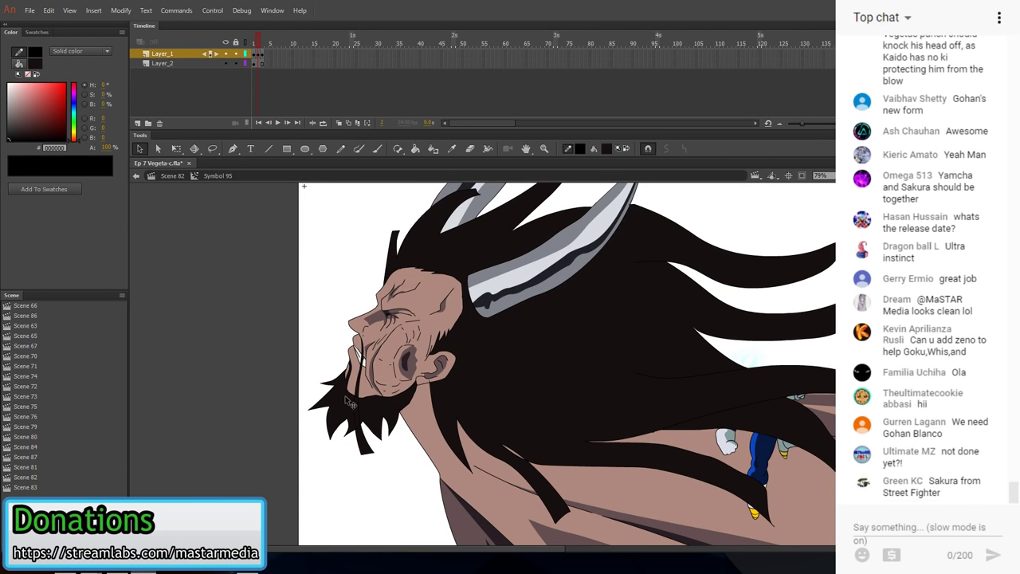
- Try outlining a long moustache strand from under the nose, sweeping forward past the face on Layer_1's frame 3
{"action": "scroll", "coordinate": [353, 282], "scroll_direction": "up", "scroll_amount": 2}
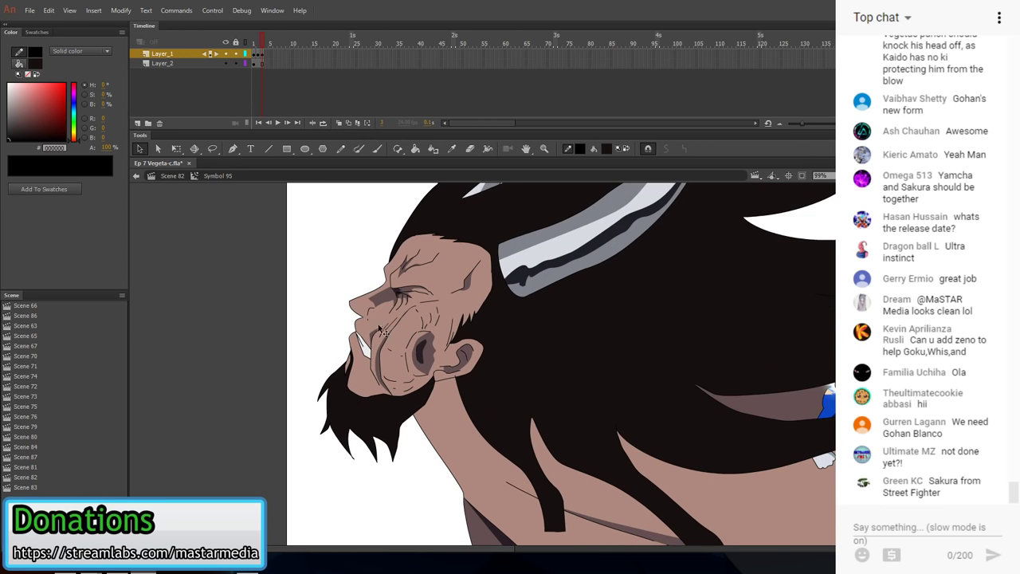
{"action": "key", "text": "b"}
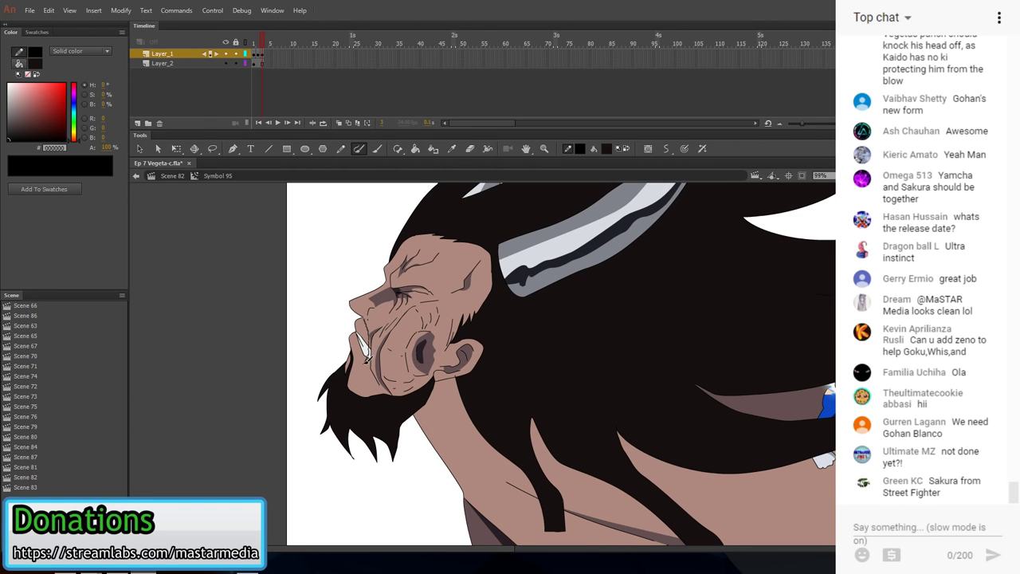
{"action": "left_click_drag", "start_coordinate": [296, 389], "coordinate": [283, 406]}
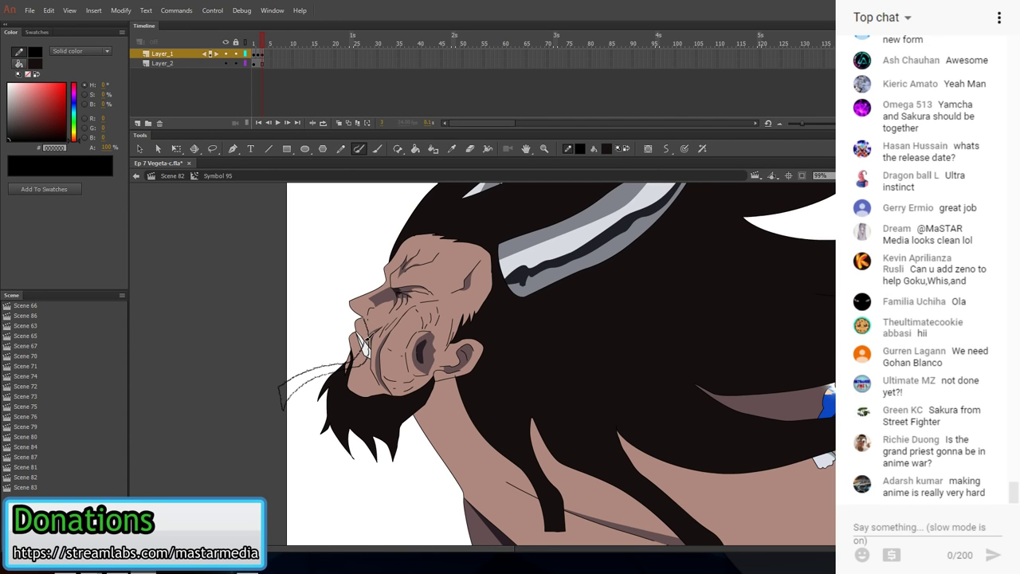
{"action": "left_click_drag", "start_coordinate": [367, 317], "coordinate": [365, 318]}
{"action": "scroll", "coordinate": [368, 369], "scroll_direction": "up", "scroll_amount": 3}
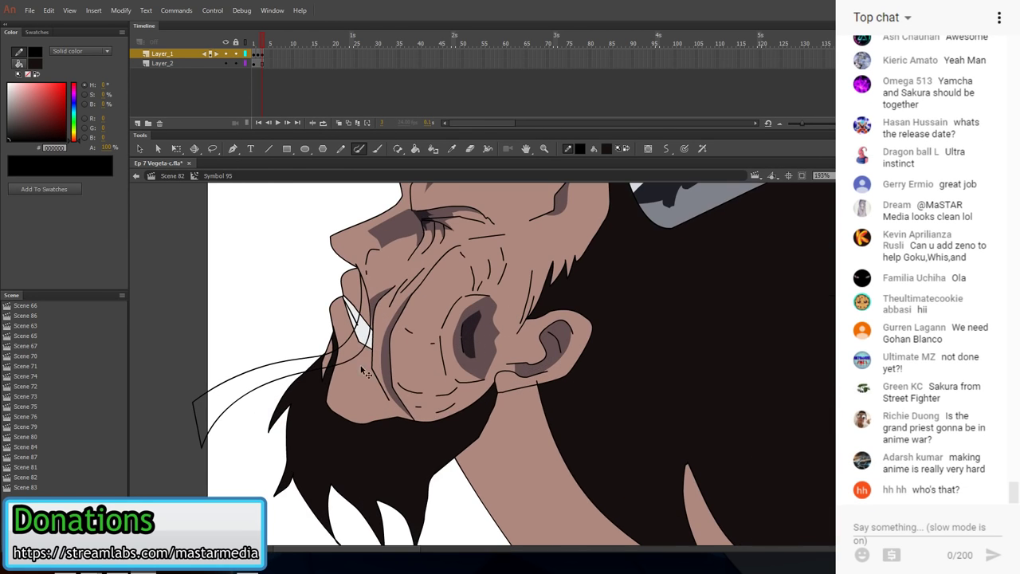
- Fill the sections of frame 3's forward-sweeping moustache strand with the dark beard colour
{"action": "key", "text": "k"}
{"action": "left_click", "coordinate": [282, 381]}
{"action": "left_click", "coordinate": [330, 365]}
{"action": "left_click", "coordinate": [347, 357]}
{"action": "left_click", "coordinate": [363, 341]}
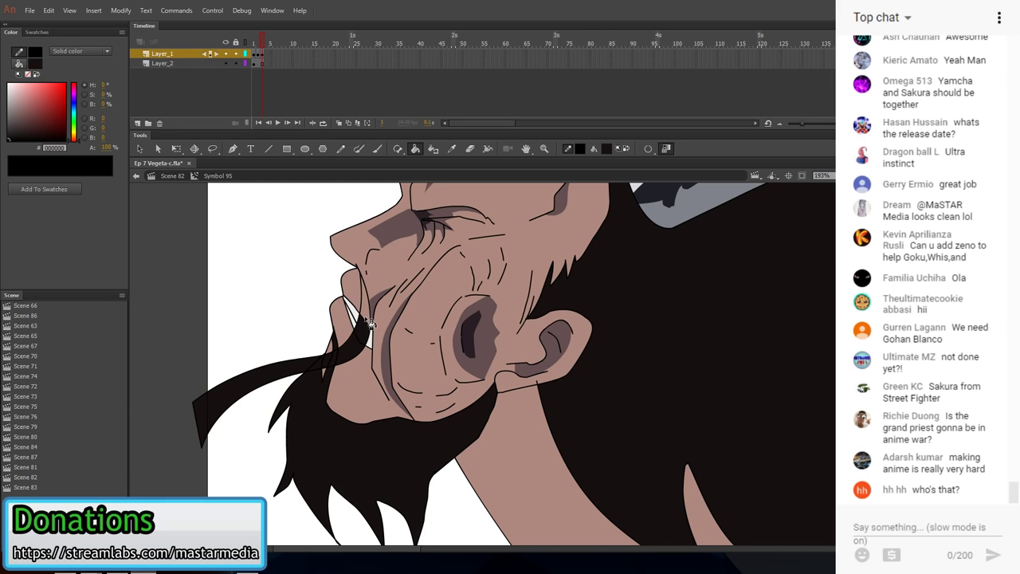
{"action": "left_click", "coordinate": [372, 307]}
{"action": "key", "text": "b"}
{"action": "scroll", "coordinate": [367, 285], "scroll_direction": "down", "scroll_amount": 4}
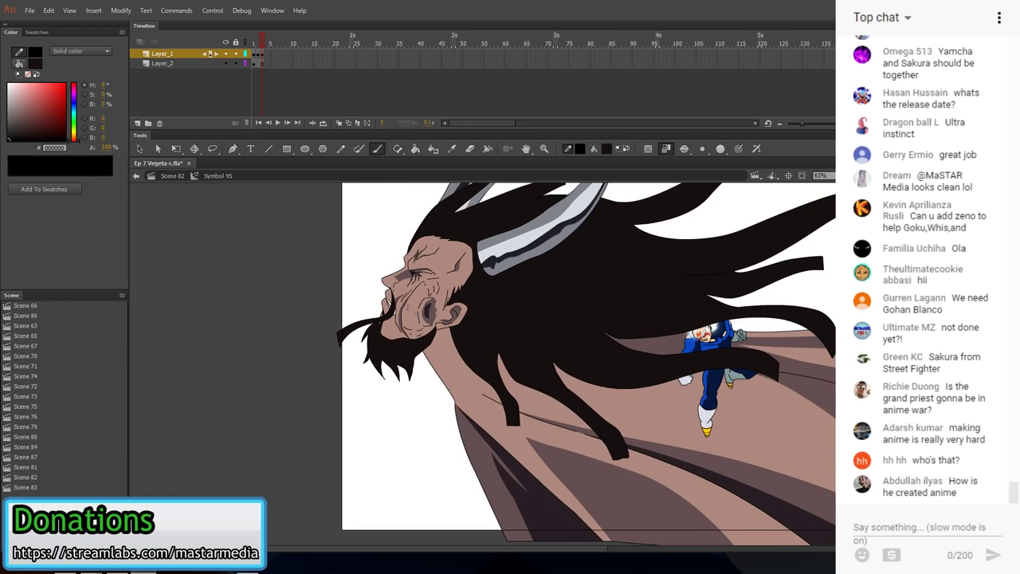
- Return to Scene 82, test the scene to review the new moustache strand in motion, and close the preview
{"action": "left_click", "coordinate": [173, 176]}
{"action": "left_click", "coordinate": [212, 10]}
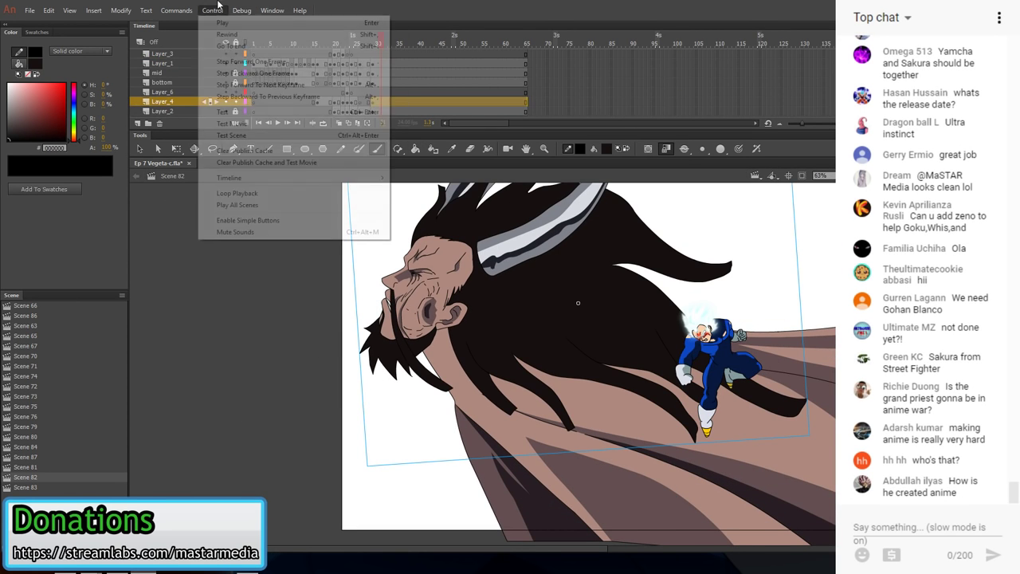
{"action": "left_click", "coordinate": [239, 137]}
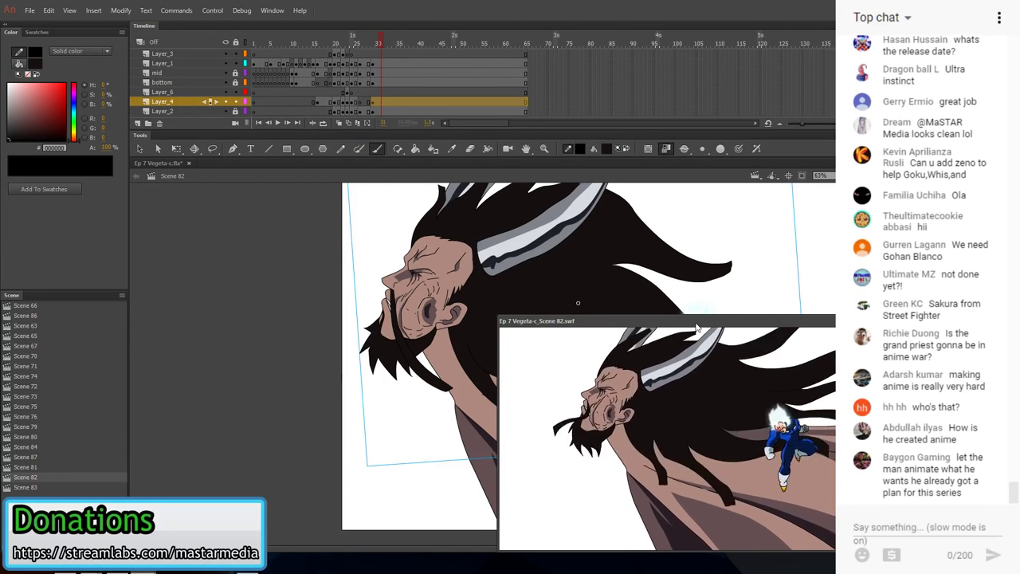
{"action": "left_click_drag", "start_coordinate": [695, 322], "coordinate": [491, 259]}
{"action": "left_click", "coordinate": [797, 257]}
- Reopen the head symbol and replace frame 3's strand with an outline hanging from beneath the nose over the beard
{"action": "key", "text": "ctrl+e"}
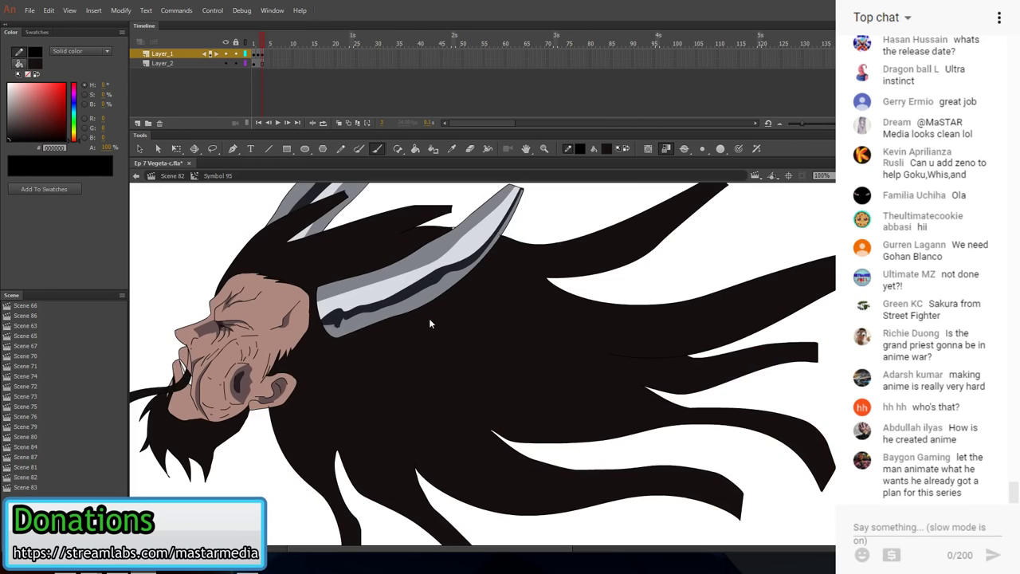
{"action": "scroll", "coordinate": [451, 347], "scroll_direction": "down", "scroll_amount": 4}
{"action": "scroll", "coordinate": [321, 368], "scroll_direction": "up", "scroll_amount": 3}
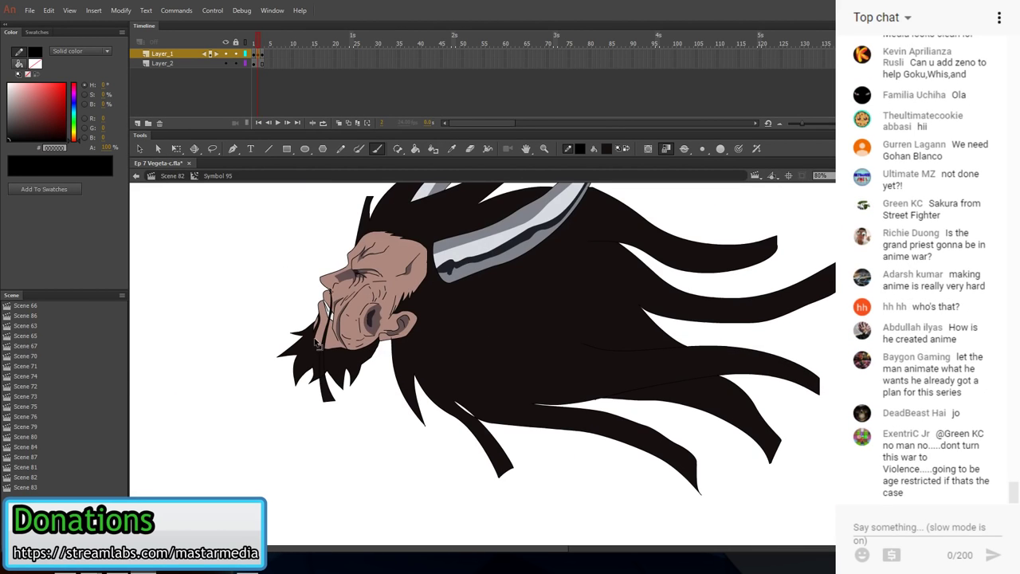
{"action": "scroll", "coordinate": [321, 370], "scroll_direction": "up", "scroll_amount": 2}
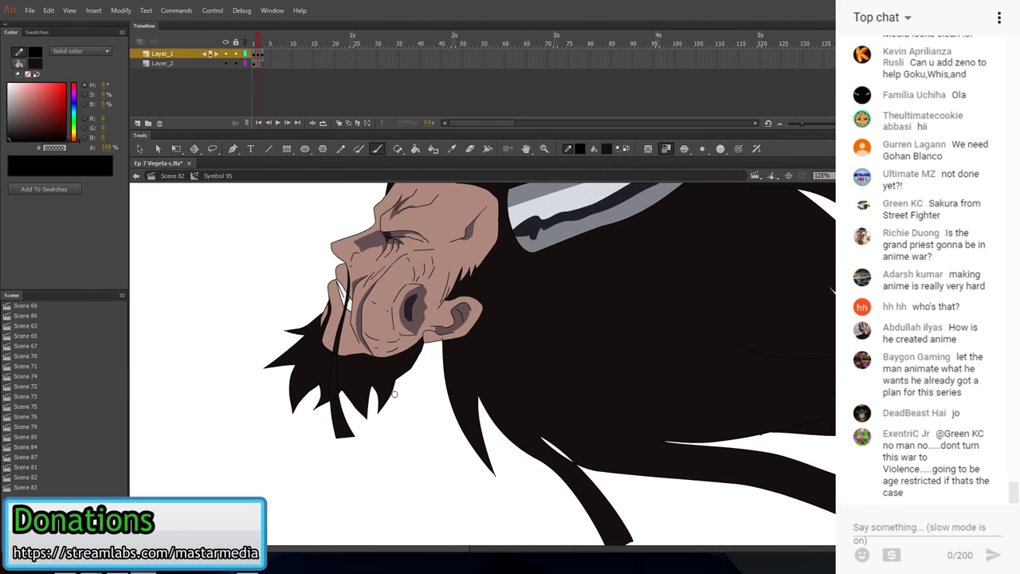
{"action": "key", "text": "period"}
{"action": "key", "text": "u"}
{"action": "key", "text": "i"}
{"action": "key", "text": "u"}
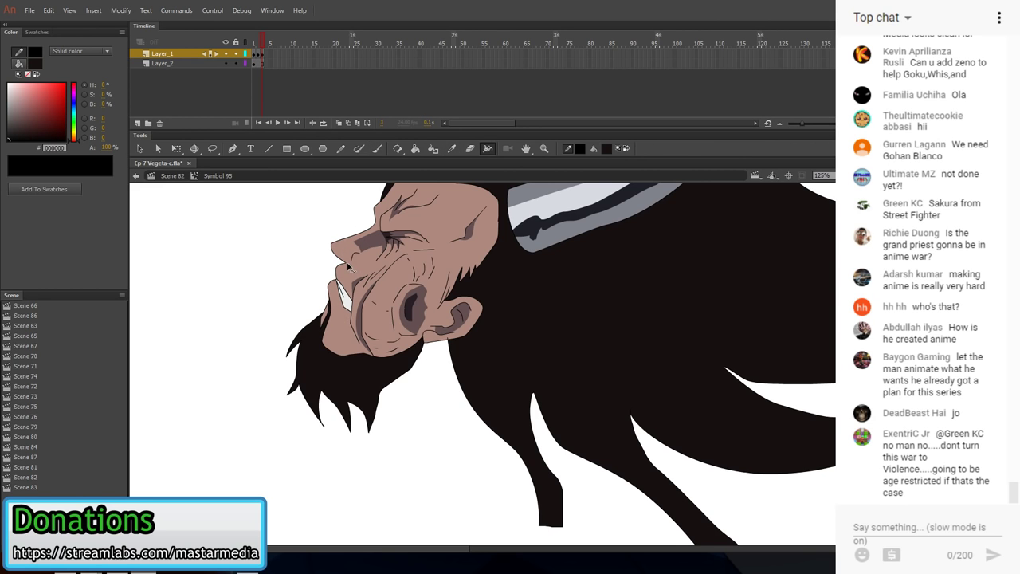
{"action": "key", "text": "b"}
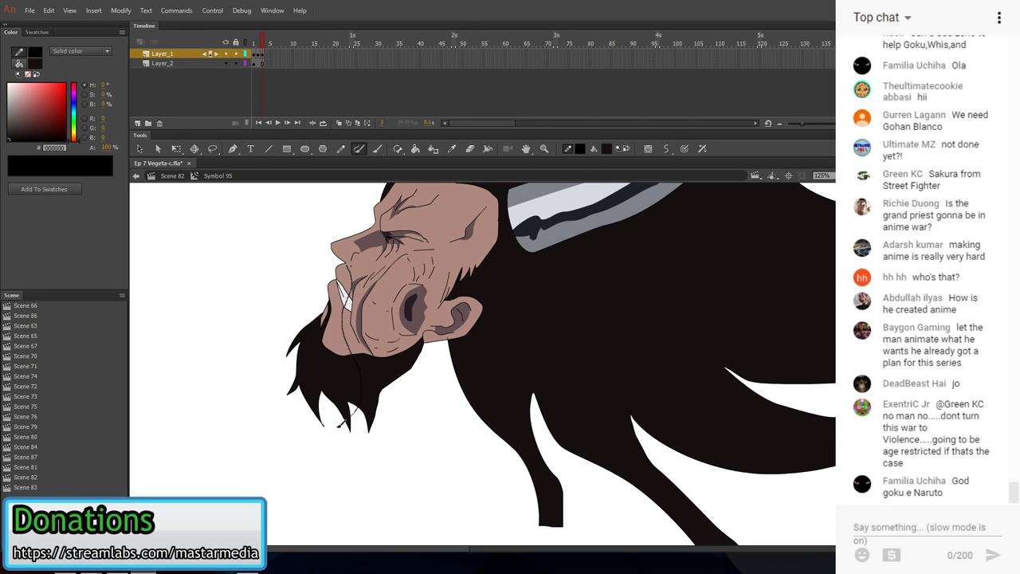
{"action": "left_click_drag", "start_coordinate": [342, 398], "coordinate": [340, 350]}
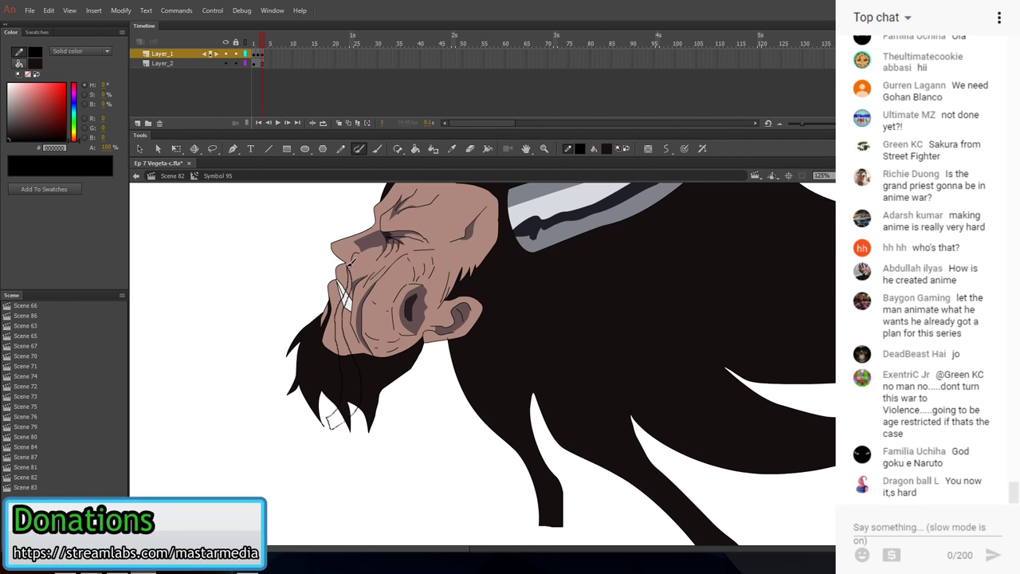
- Fill frame 3's hanging moustache strand with the dark beard colour, from under the nose down to its tip below the beard
{"action": "key", "text": "k"}
{"action": "scroll", "coordinate": [348, 271], "scroll_direction": "up", "scroll_amount": 3}
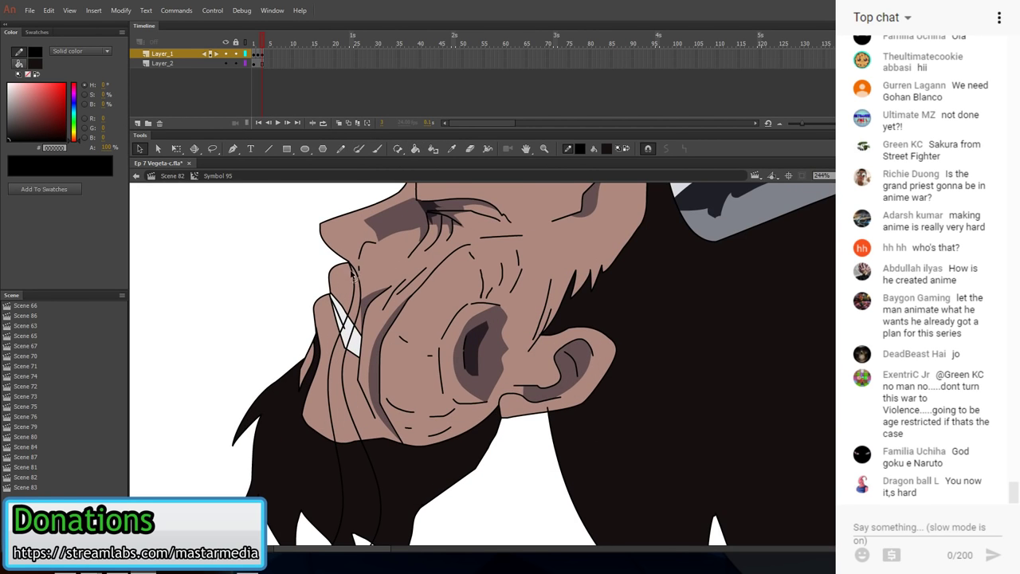
{"action": "scroll", "coordinate": [359, 289], "scroll_direction": "down", "scroll_amount": 2}
{"action": "key", "text": "k"}
{"action": "left_click", "coordinate": [345, 333]}
{"action": "left_click", "coordinate": [355, 304]}
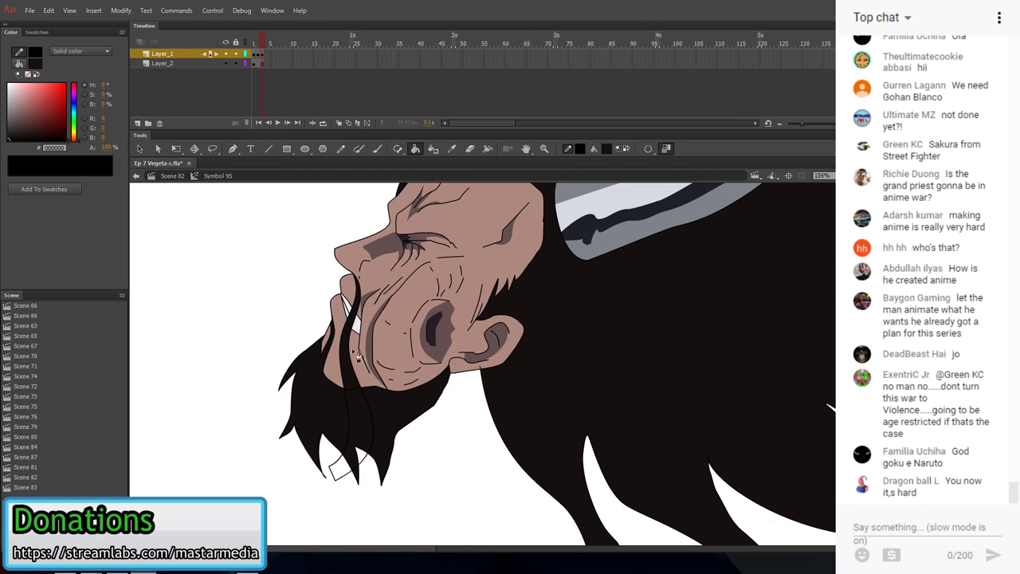
{"action": "left_click", "coordinate": [341, 470]}
{"action": "key", "text": "v"}
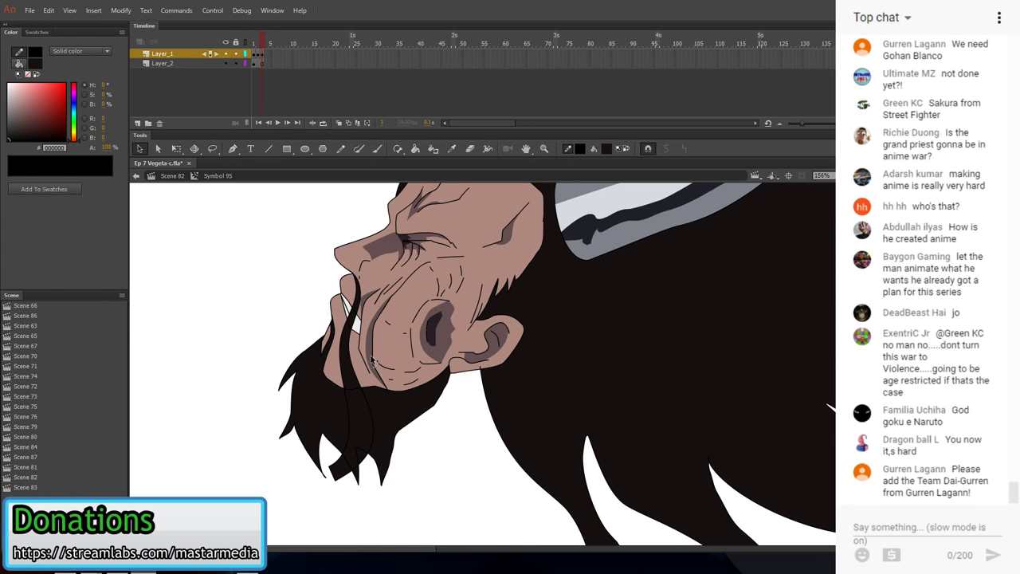
- Test Scene 82 from the main timeline, shrinking and moving the preview window, close it and save the document
{"action": "left_click", "coordinate": [180, 176]}
{"action": "left_click", "coordinate": [212, 11]}
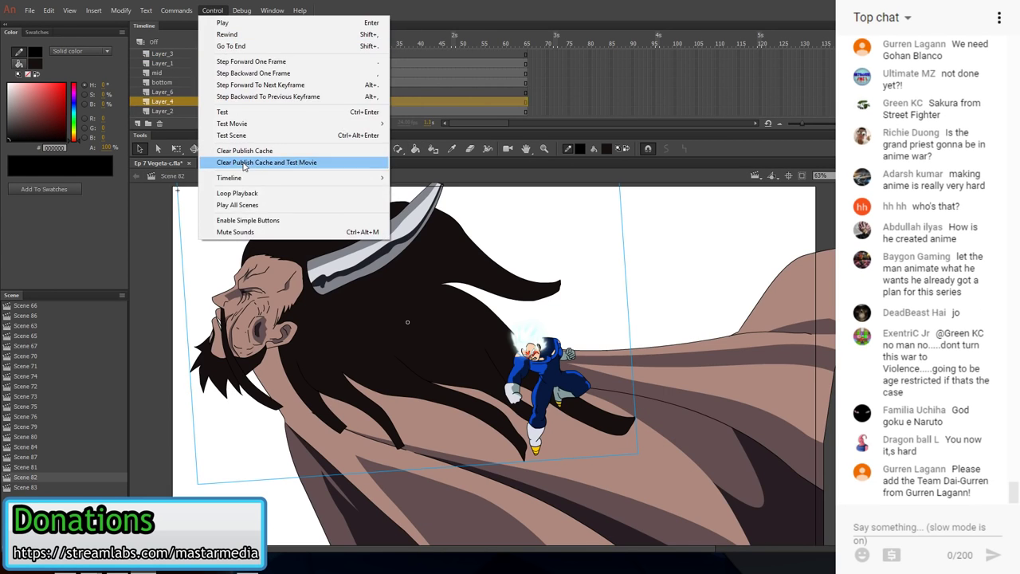
{"action": "left_click", "coordinate": [231, 131]}
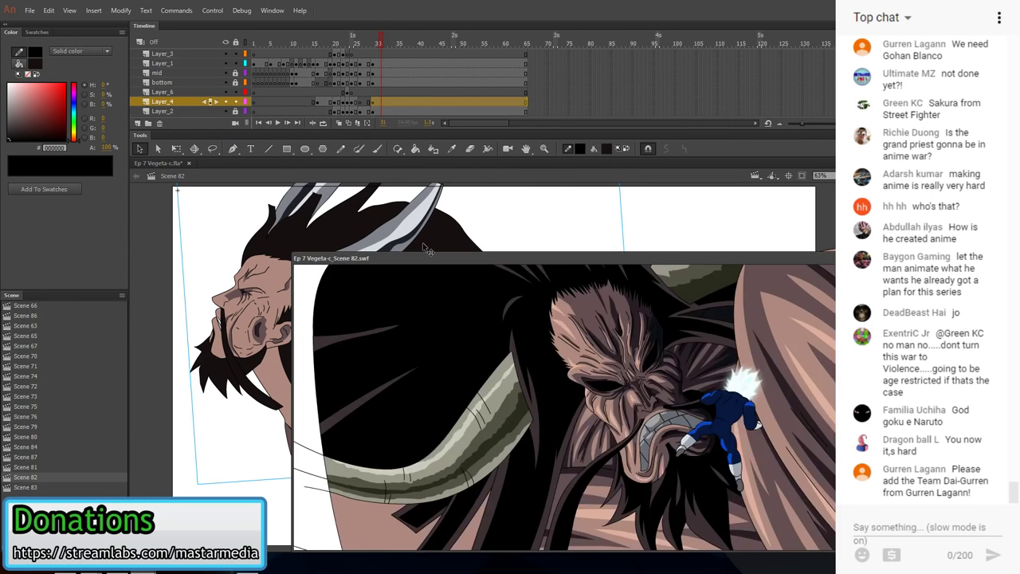
{"action": "left_click_drag", "start_coordinate": [426, 249], "coordinate": [742, 316]}
{"action": "left_click_drag", "start_coordinate": [610, 310], "coordinate": [470, 277]}
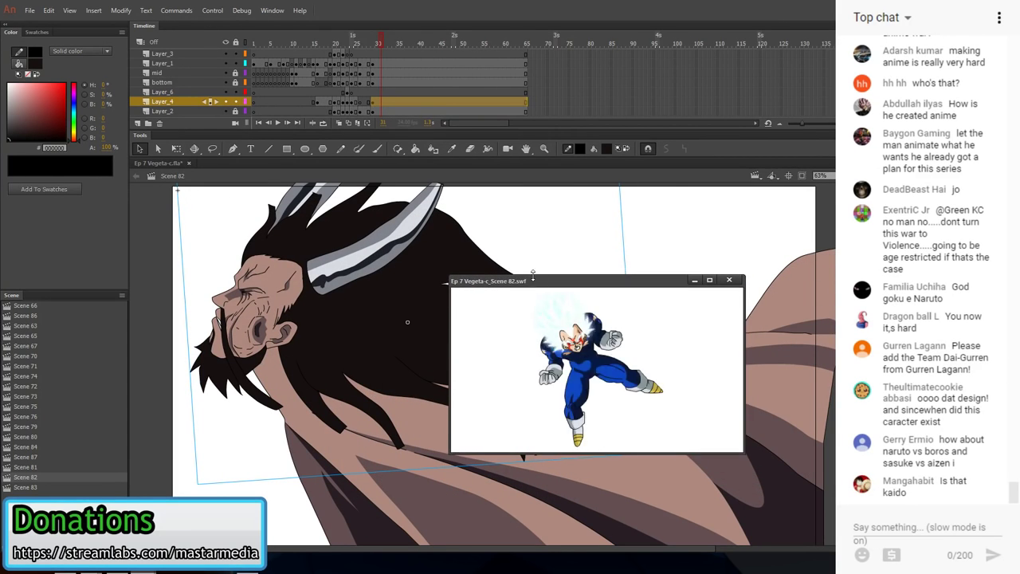
{"action": "left_click_drag", "start_coordinate": [536, 268], "coordinate": [529, 273]}
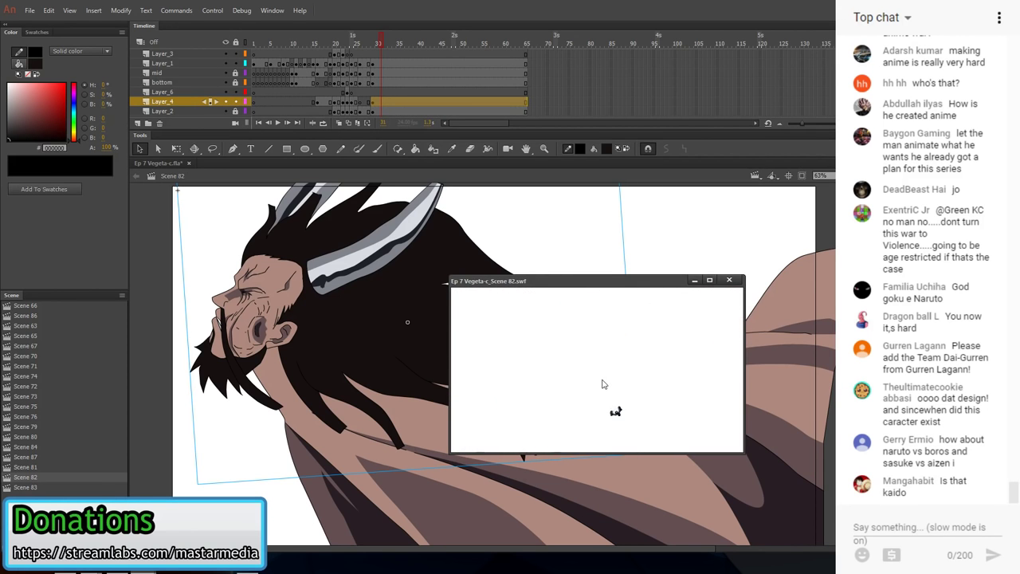
{"action": "left_click", "coordinate": [728, 279]}
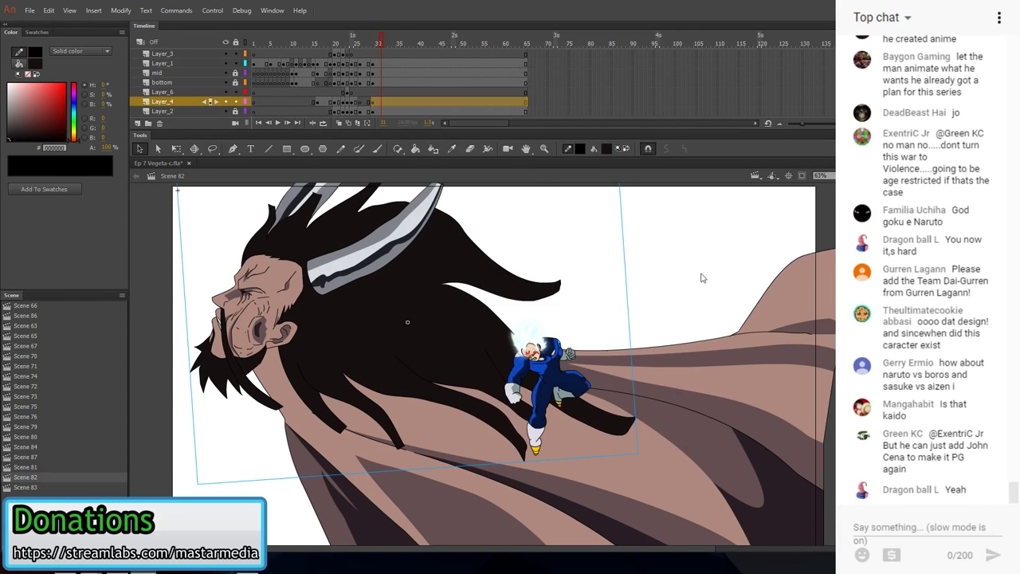
{"action": "key", "text": "ctrl+s"}
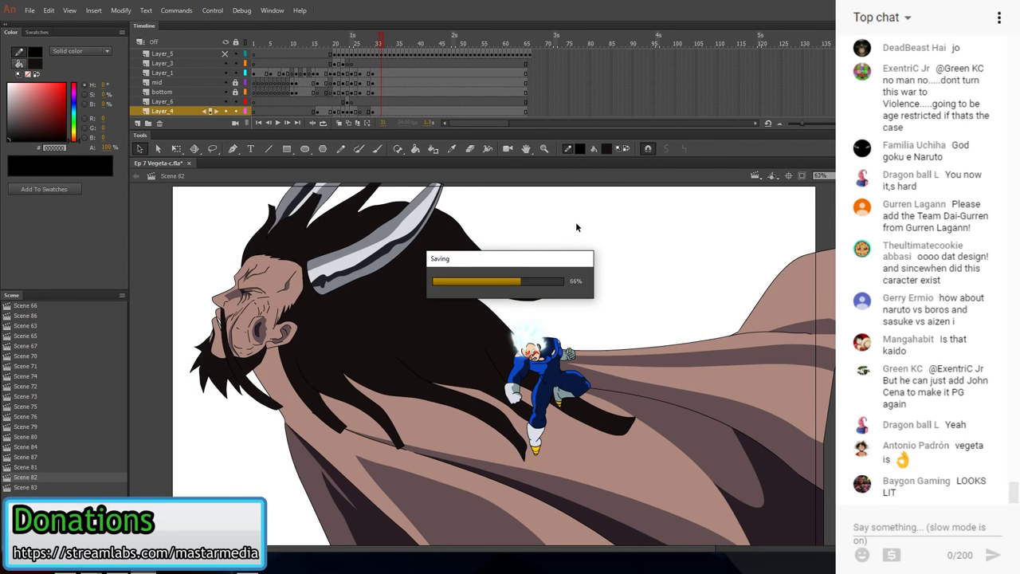
- Check Scene 82's impact at frames 24 and 26, and browse the earlier scenes to reach Scene 70
{"action": "left_click", "coordinate": [351, 83]}
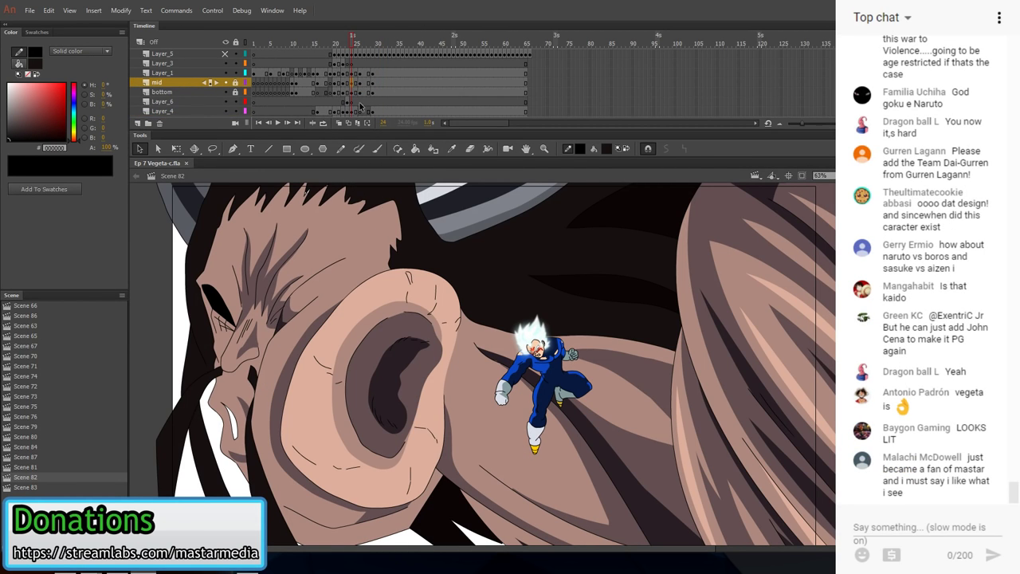
{"action": "left_click", "coordinate": [360, 72]}
{"action": "left_click", "coordinate": [360, 63]}
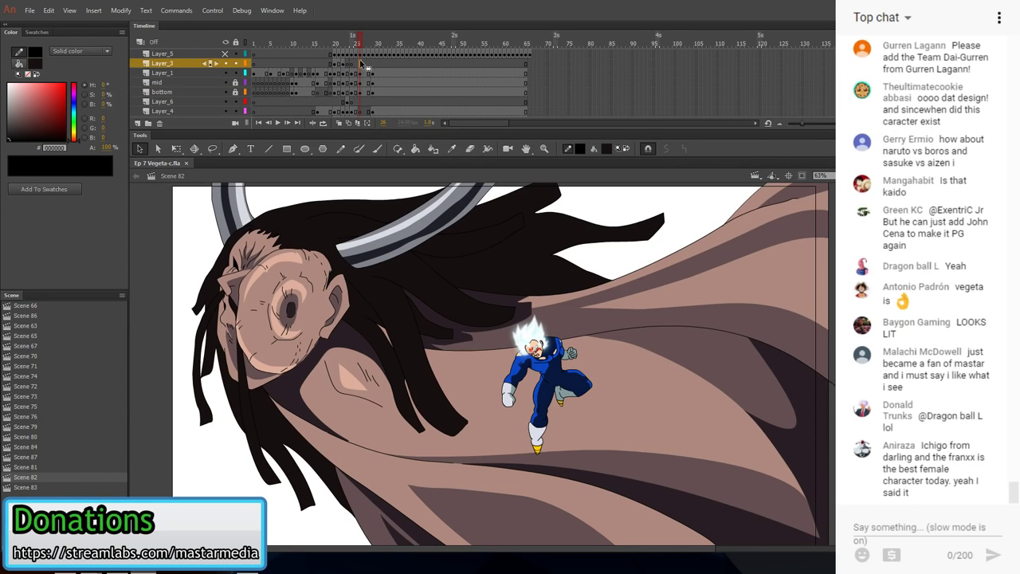
{"action": "scroll", "coordinate": [323, 222], "scroll_direction": "down", "scroll_amount": 1}
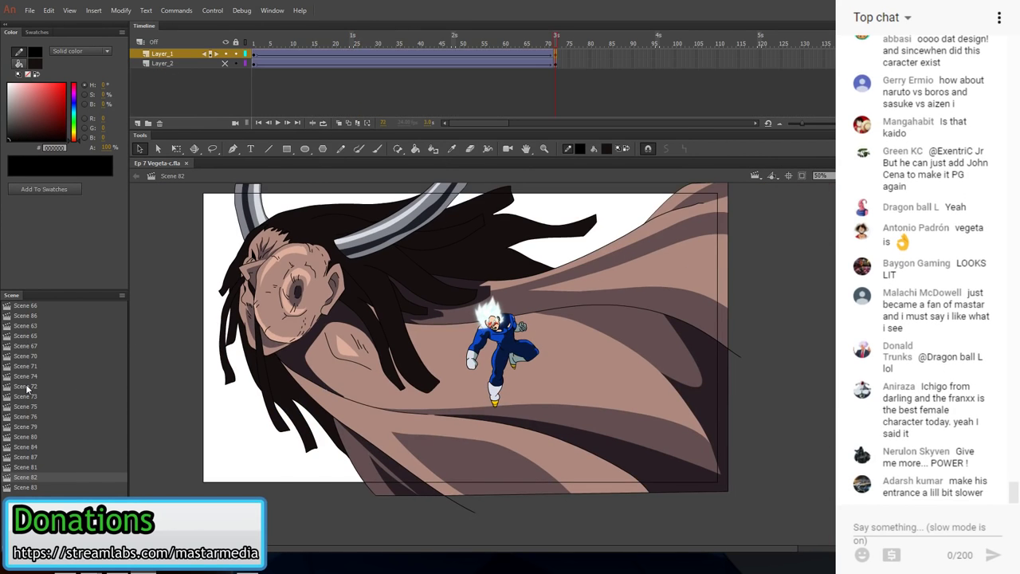
{"action": "left_click", "coordinate": [32, 387]}
{"action": "left_click", "coordinate": [31, 377]}
{"action": "left_click", "coordinate": [32, 365]}
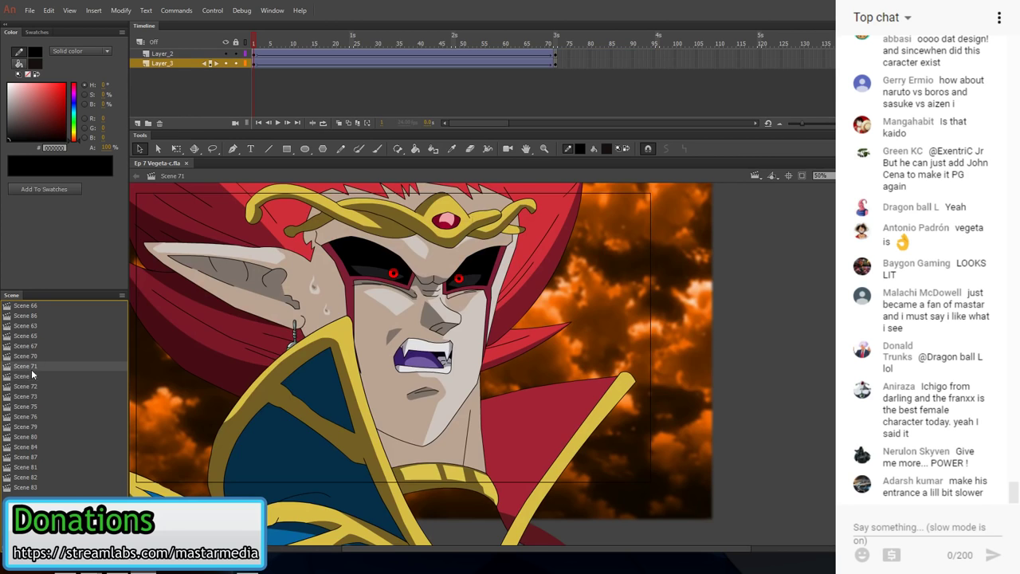
{"action": "left_click", "coordinate": [32, 355]}
- Hide Layer_1 in Scene 70 and copy the blurred blood splatter from Layer_4 at frame 61, undoing a trial move
{"action": "left_click", "coordinate": [506, 72]}
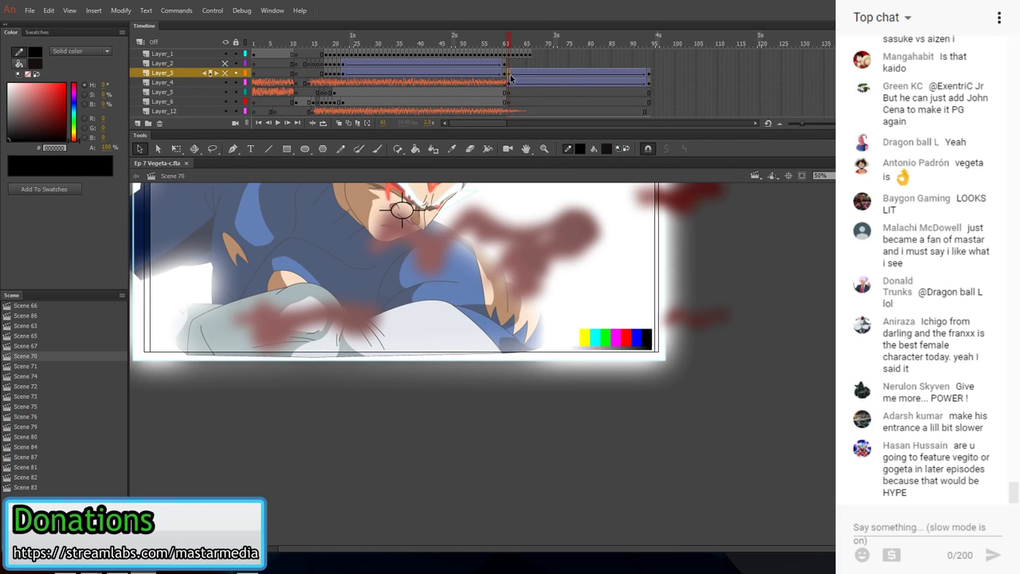
{"action": "scroll", "coordinate": [597, 287], "scroll_direction": "up", "scroll_amount": 3}
{"action": "left_click", "coordinate": [691, 309]}
{"action": "scroll", "coordinate": [697, 311], "scroll_direction": "down", "scroll_amount": 3}
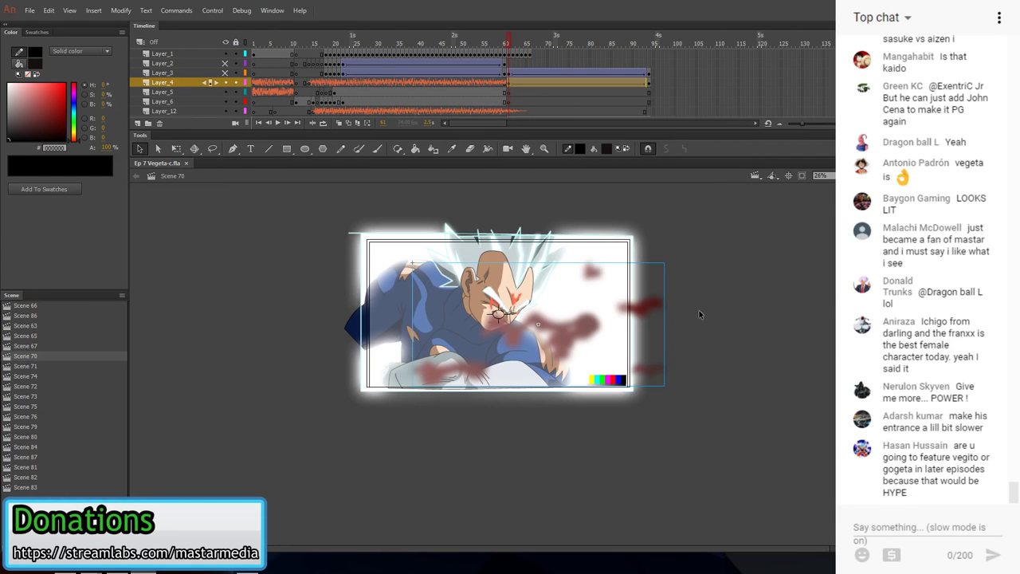
{"action": "left_click", "coordinate": [510, 75]}
{"action": "left_click", "coordinate": [511, 83]}
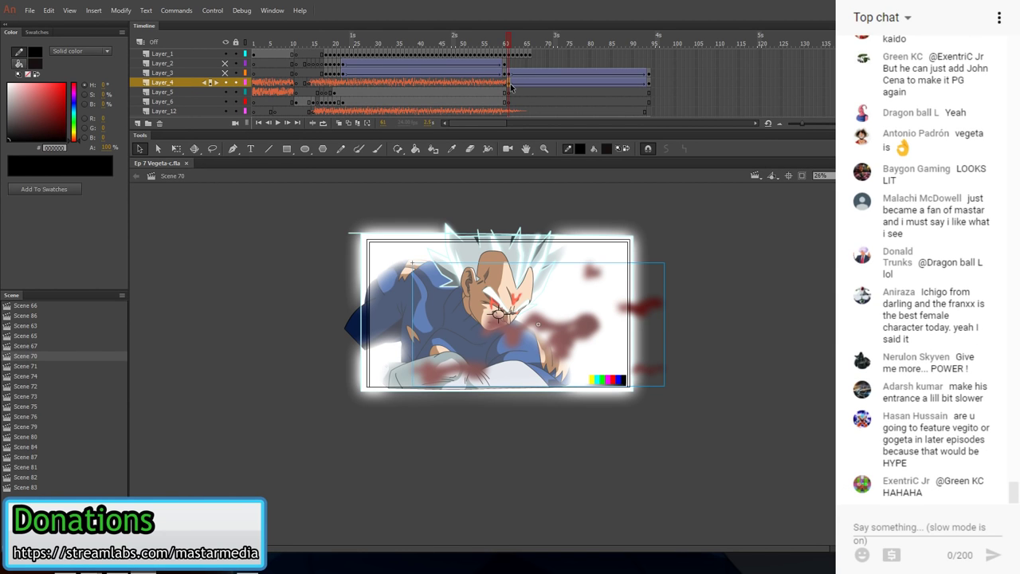
{"action": "left_click_drag", "start_coordinate": [224, 63], "coordinate": [224, 54]}
{"action": "left_click", "coordinate": [659, 330]}
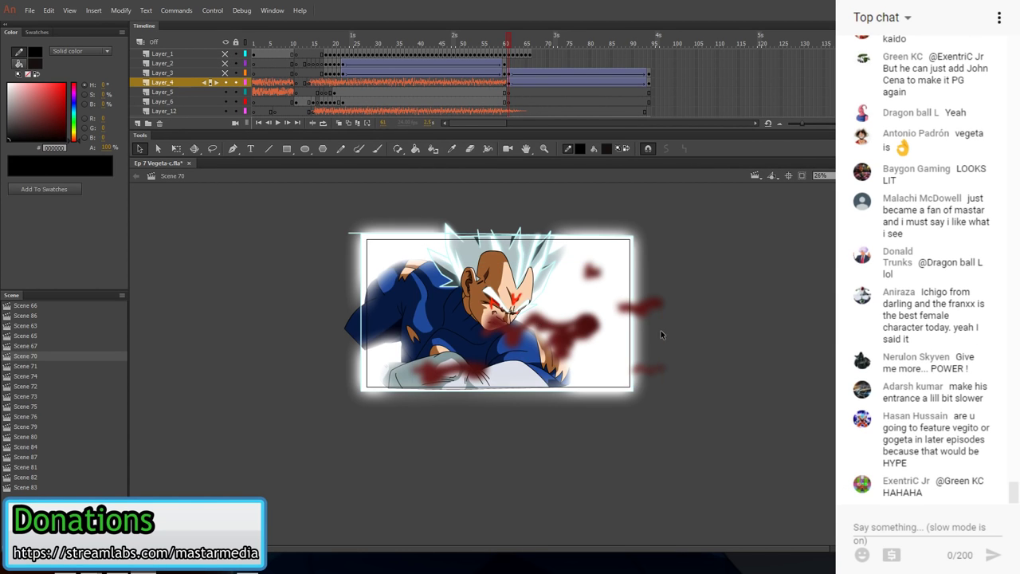
{"action": "left_click_drag", "start_coordinate": [640, 305], "coordinate": [692, 423]}
{"action": "key", "text": "ctrl+z"}
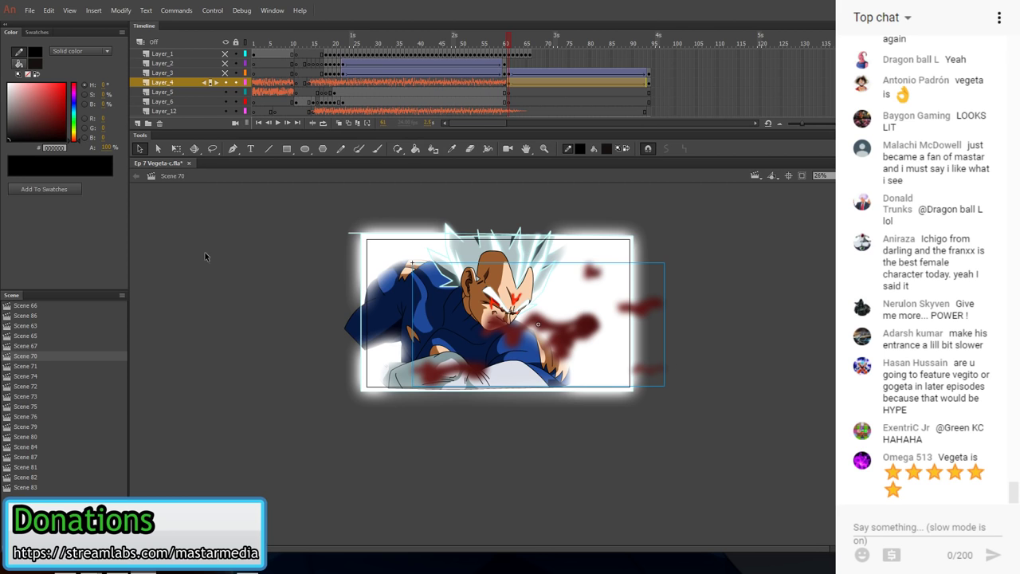
{"action": "left_click", "coordinate": [138, 253]}
- Return to Scene 82 and paste the blood splatter on Layer_4 at frame 26
{"action": "left_click", "coordinate": [32, 476]}
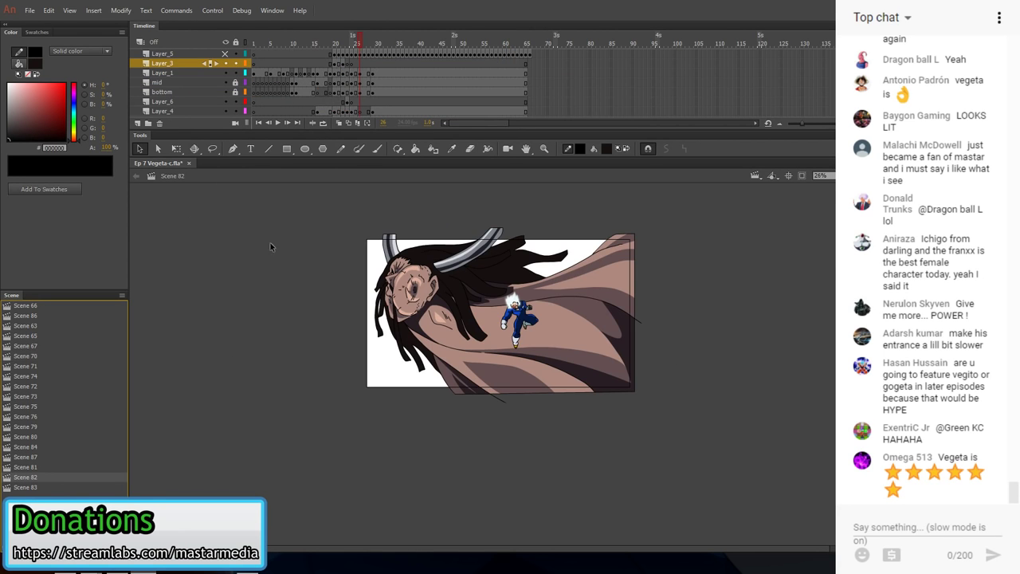
{"action": "left_click", "coordinate": [360, 112]}
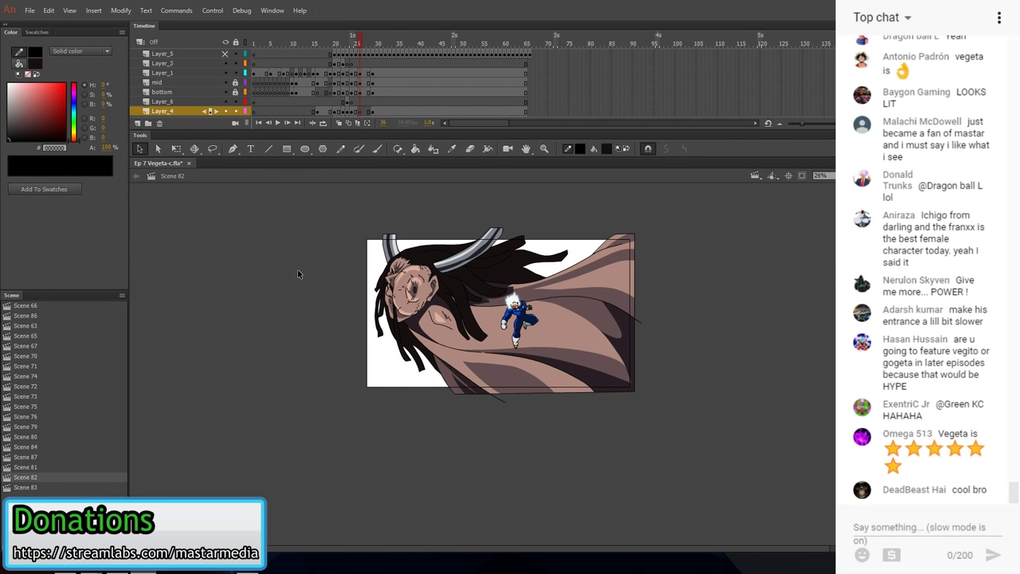
{"action": "key", "text": "ctrl+v"}
{"action": "scroll", "coordinate": [435, 318], "scroll_direction": "up", "scroll_amount": 1}
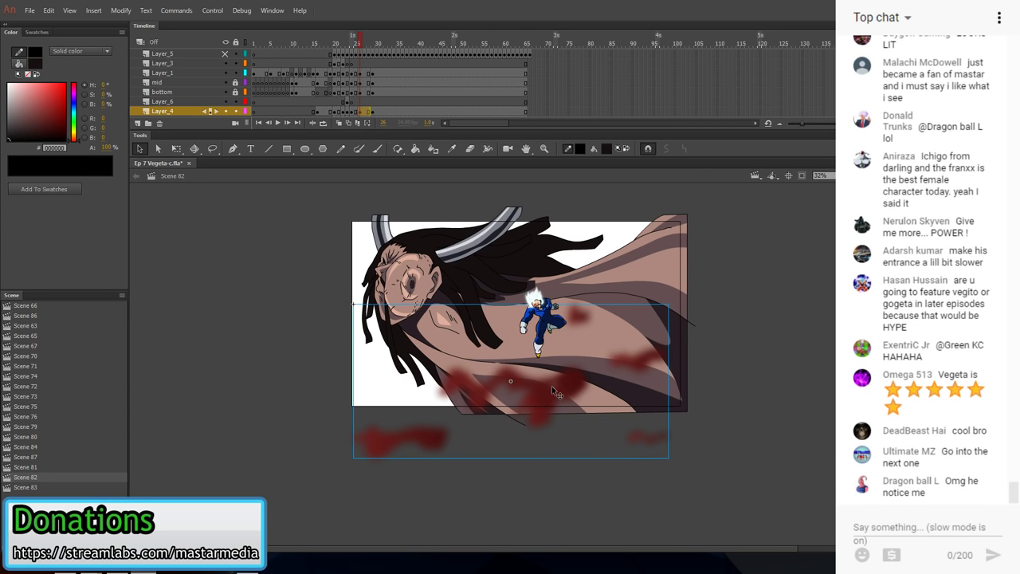
- Break apart the pasted blood splatter at frame 26, then shrink, rotate and place it over the giant's face
{"action": "right_click", "coordinate": [552, 385]}
{"action": "left_click", "coordinate": [613, 365]}
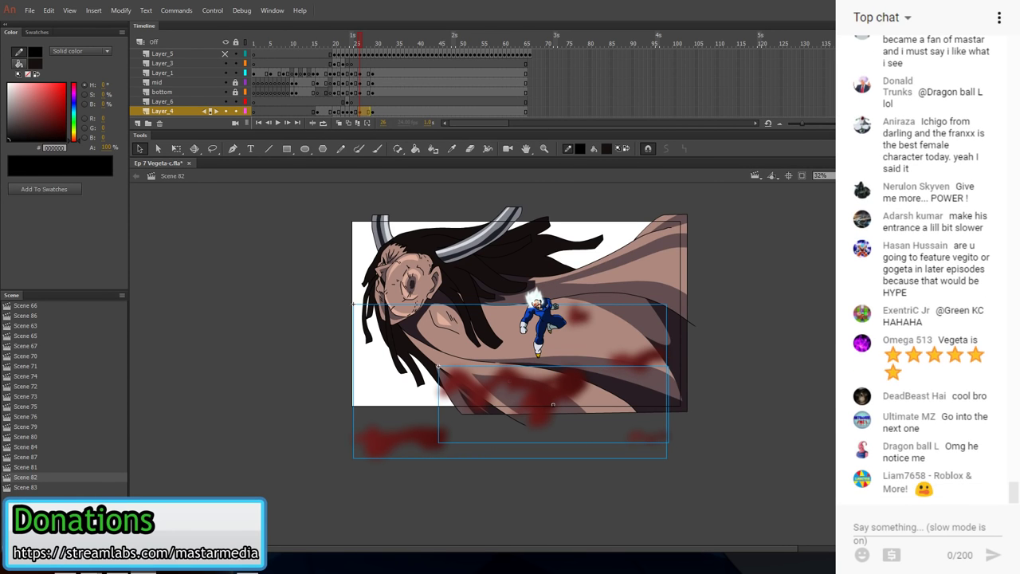
{"action": "left_click_drag", "start_coordinate": [567, 396], "coordinate": [425, 328]}
{"action": "key", "text": "q"}
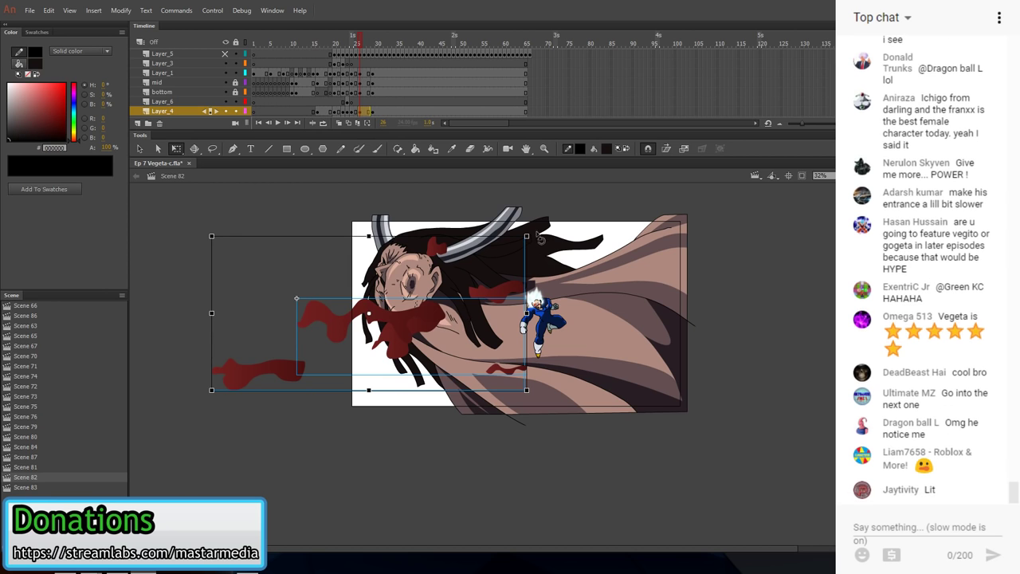
{"action": "left_click_drag", "start_coordinate": [527, 237], "coordinate": [415, 291]}
{"action": "left_click_drag", "start_coordinate": [390, 323], "coordinate": [379, 289]}
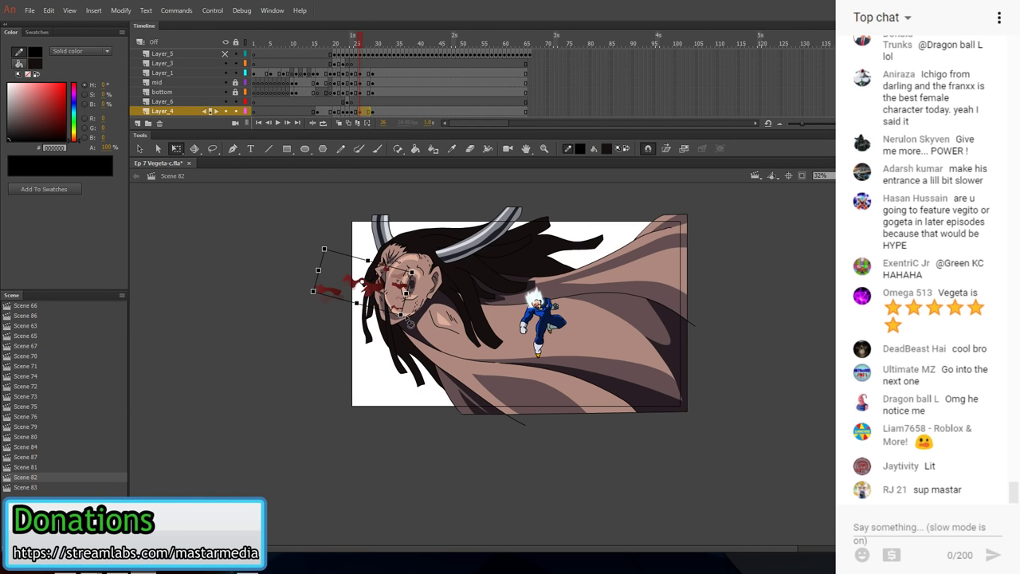
{"action": "left_click", "coordinate": [326, 380]}
- Copy the resized blood splatter from frame 26 to frame 25 on Layer_4 and position it at the giant's mouth
{"action": "key", "text": "ctrl+equal"}
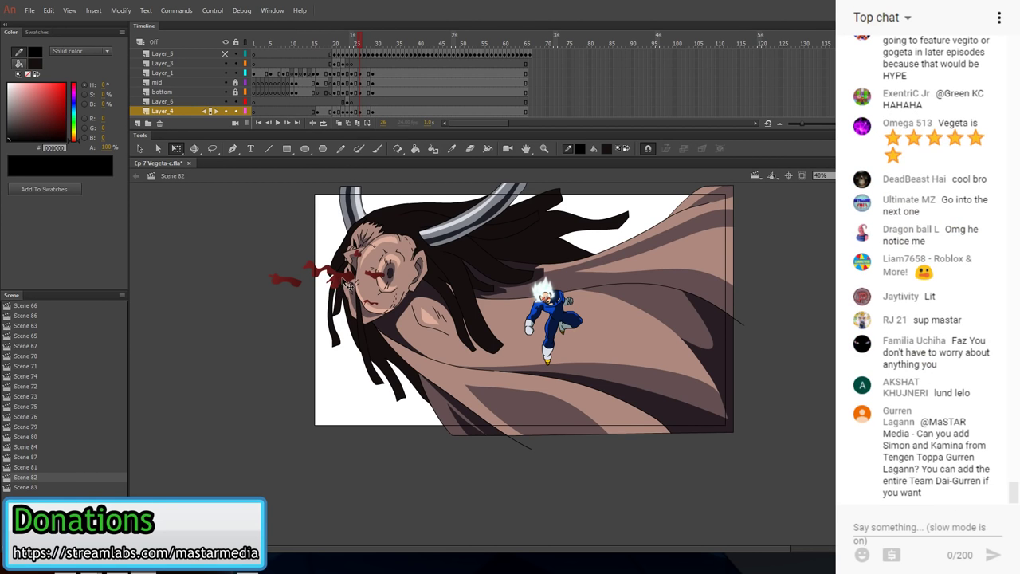
{"action": "scroll", "coordinate": [348, 282], "scroll_direction": "up", "scroll_amount": 3}
{"action": "key", "text": "v"}
{"action": "left_click", "coordinate": [386, 257]}
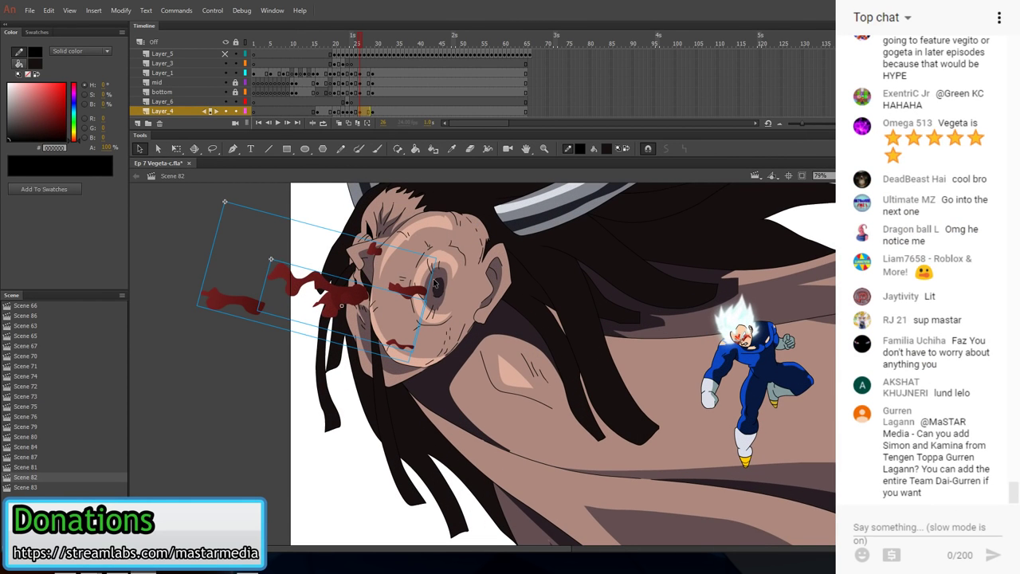
{"action": "left_click", "coordinate": [223, 239]}
{"action": "key", "text": "comma"}
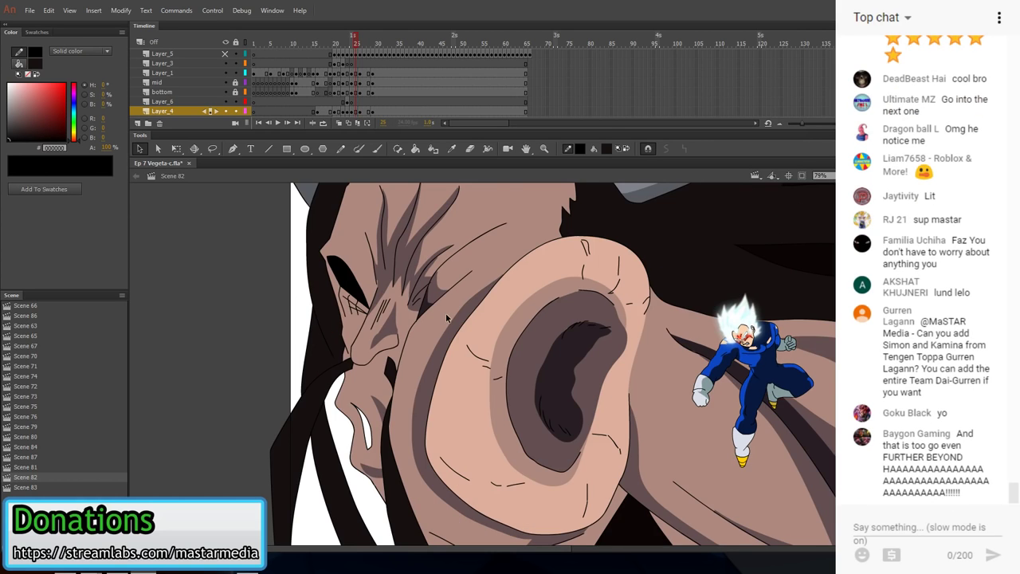
{"action": "scroll", "coordinate": [447, 318], "scroll_direction": "down", "scroll_amount": 2}
{"action": "key", "text": "q"}
{"action": "left_click", "coordinate": [508, 406]}
{"action": "left_click_drag", "start_coordinate": [572, 418], "coordinate": [347, 396]}
{"action": "scroll", "coordinate": [347, 396], "scroll_direction": "down", "scroll_amount": 1}
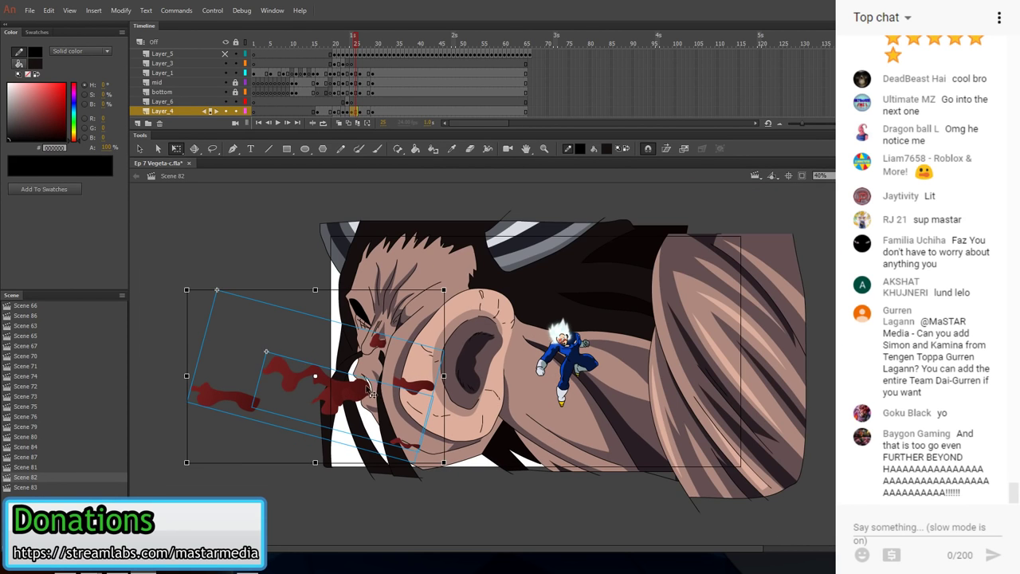
- Nudge the outer blood drops slightly downward relative to the main splatter at frame 25
{"action": "left_click", "coordinate": [242, 253]}
{"action": "mouse_move", "coordinate": [380, 348]}
{"action": "left_mouse_down"}
{"action": "mouse_move", "coordinate": [382, 367]}
{"action": "mouse_move", "coordinate": [383, 351]}
{"action": "left_mouse_up"}
{"action": "left_click", "coordinate": [243, 279]}
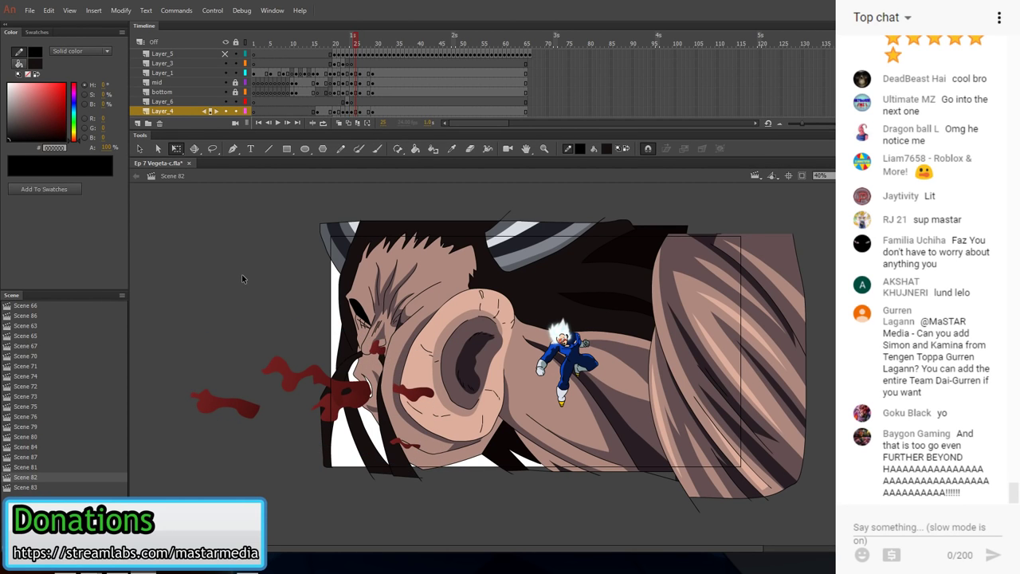
- Step through frames 23 to 25 to check the impact flash against the blood, and test Scene 82
{"action": "key", "text": "comma"}
{"action": "key", "text": "comma"}
{"action": "key", "text": "period"}
{"action": "key", "text": "period"}
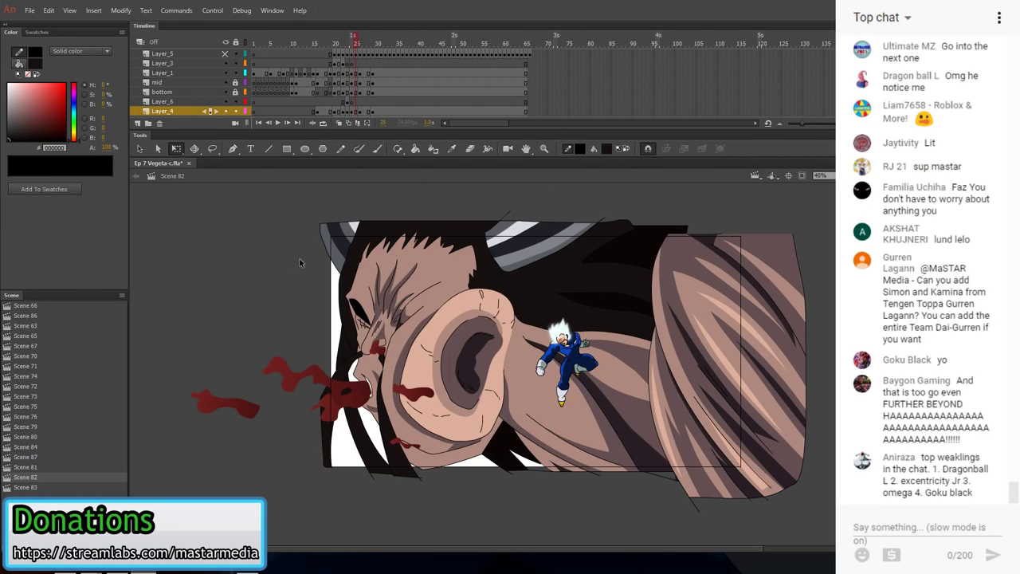
{"action": "key", "text": "comma"}
{"action": "key", "text": "comma"}
{"action": "left_click", "coordinate": [482, 351]}
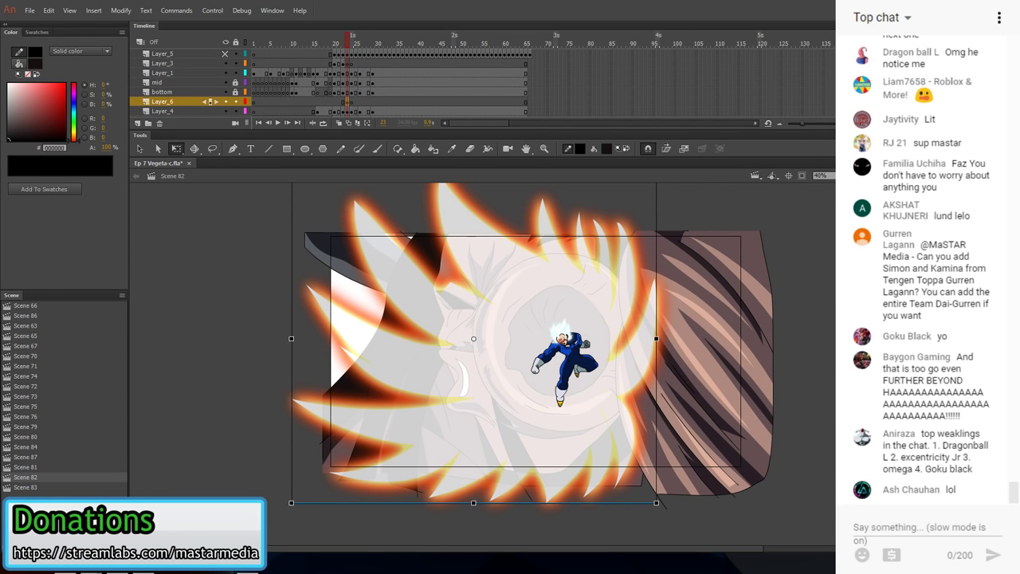
{"action": "left_click", "coordinate": [885, 238]}
{"action": "left_click", "coordinate": [212, 10]}
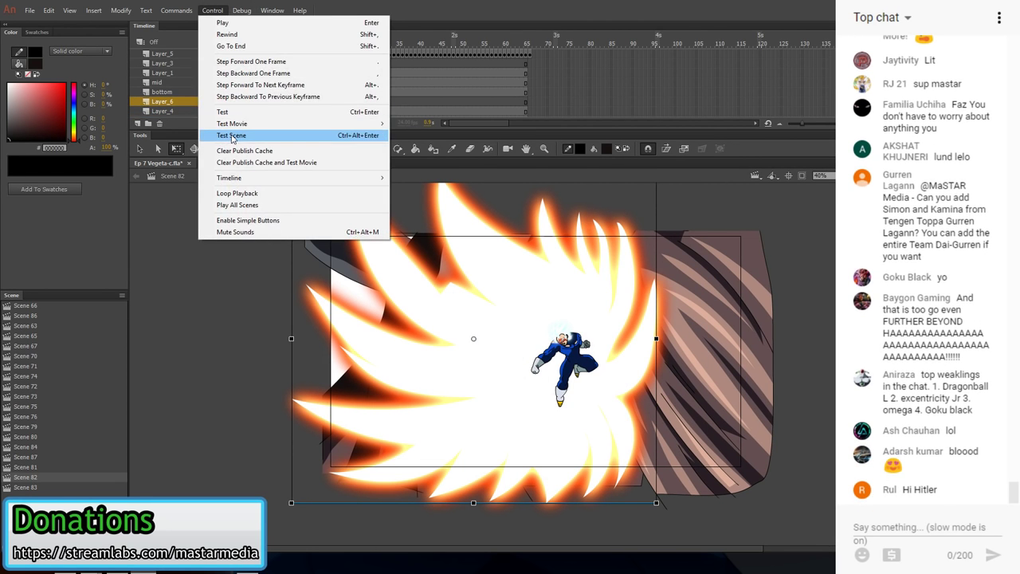
- Test Scene 82 in a preview window, resize it to watch the punch animation, and close it
{"action": "left_click", "coordinate": [231, 134]}
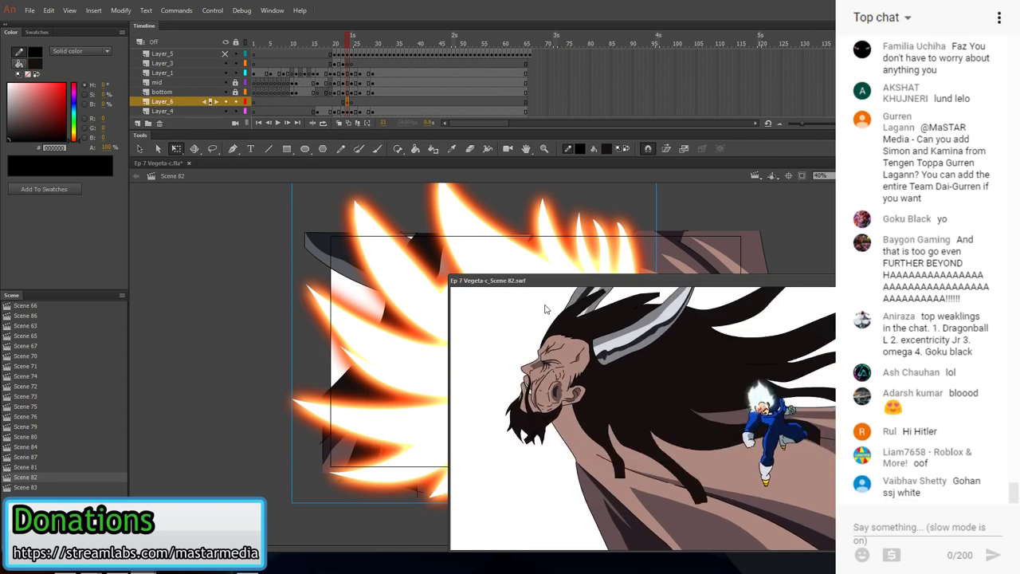
{"action": "left_click_drag", "start_coordinate": [451, 277], "coordinate": [280, 220]}
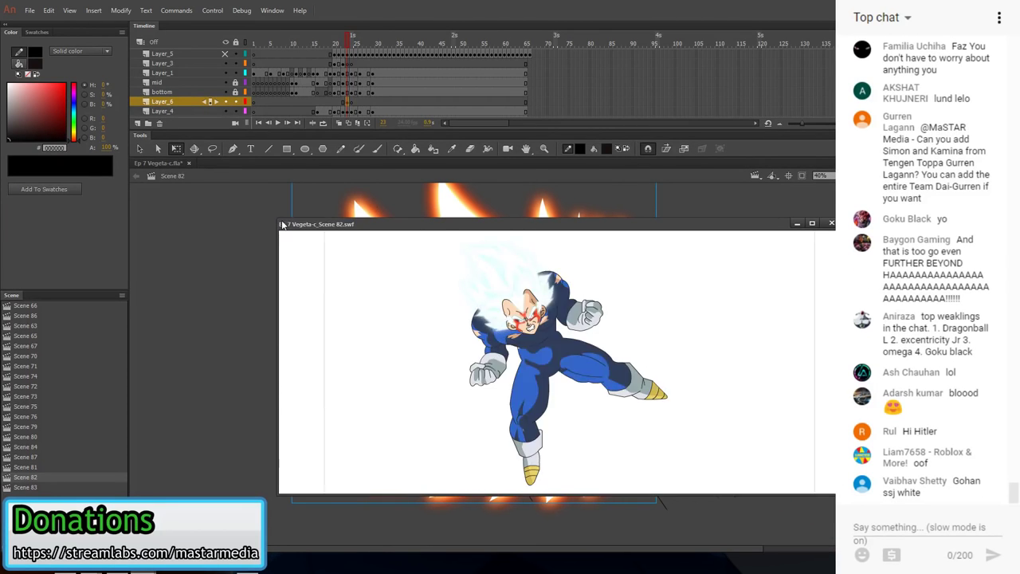
{"action": "left_click_drag", "start_coordinate": [449, 256], "coordinate": [539, 315]}
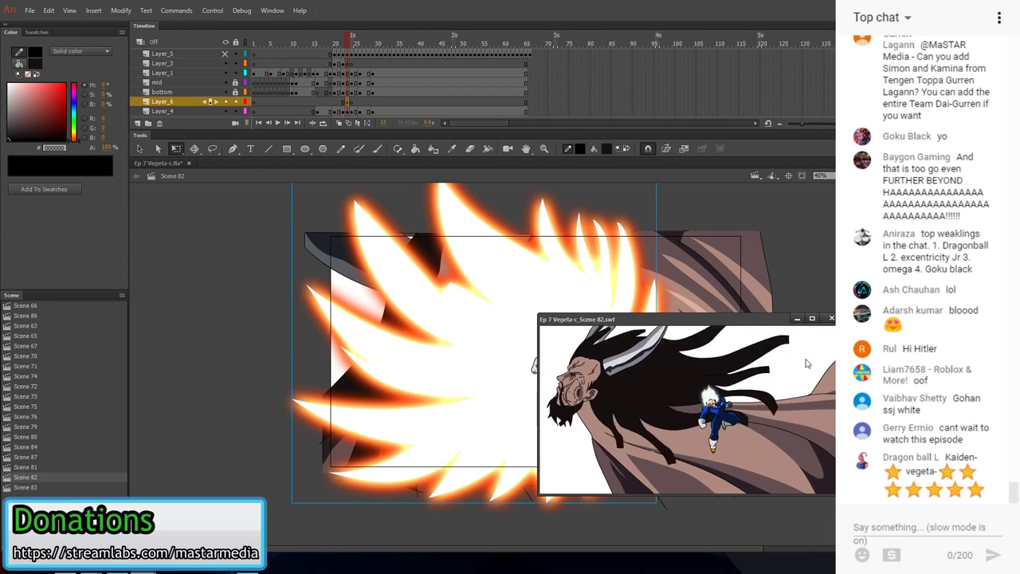
{"action": "left_click", "coordinate": [831, 318]}
- Copy the blood splatter from frame 28 and paste it in place on Layer_6 at frame 29
{"action": "left_click", "coordinate": [356, 111]}
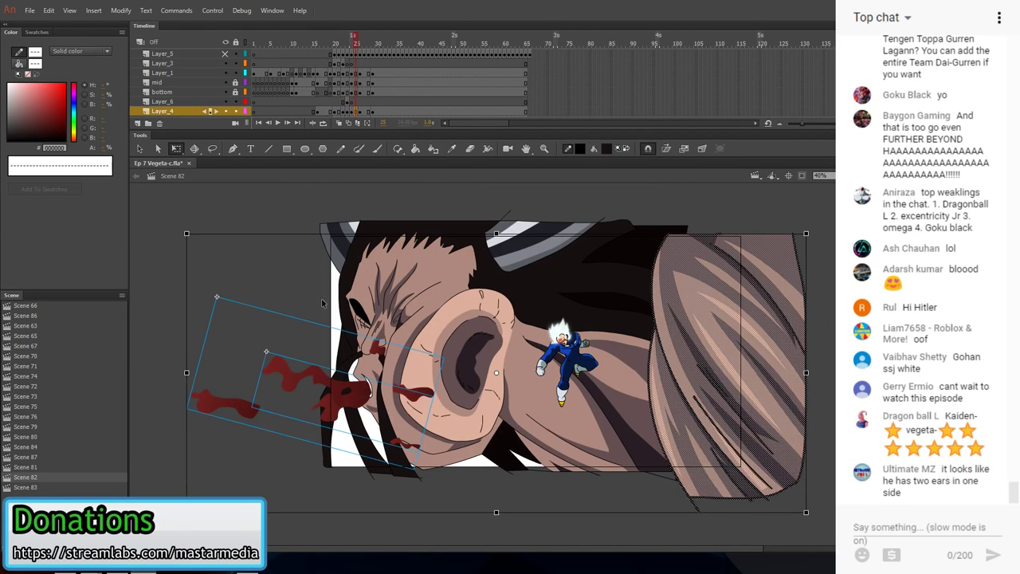
{"action": "left_click", "coordinate": [343, 392]}
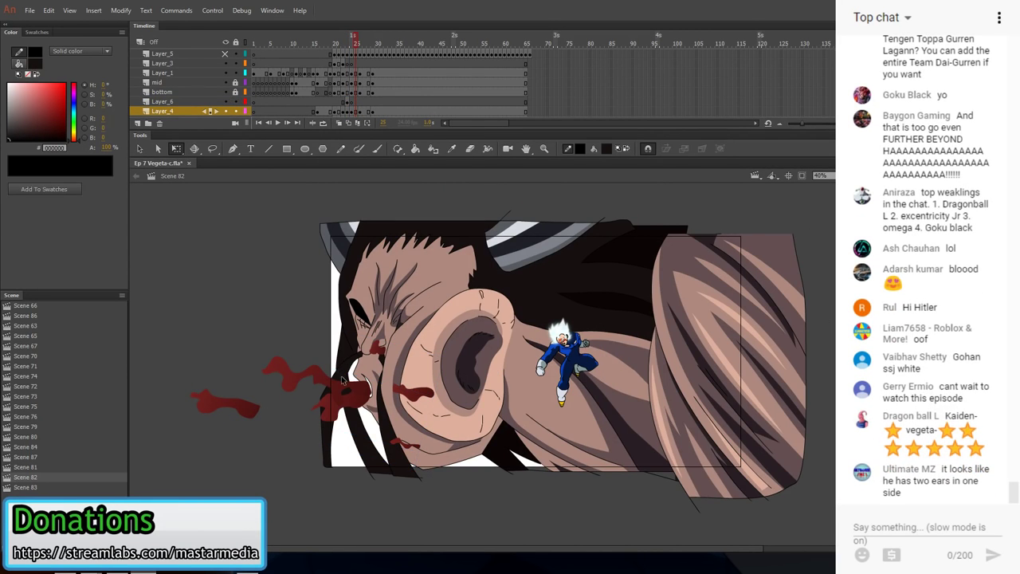
{"action": "left_click", "coordinate": [368, 112]}
{"action": "left_click", "coordinate": [332, 328]}
{"action": "left_click", "coordinate": [354, 322]}
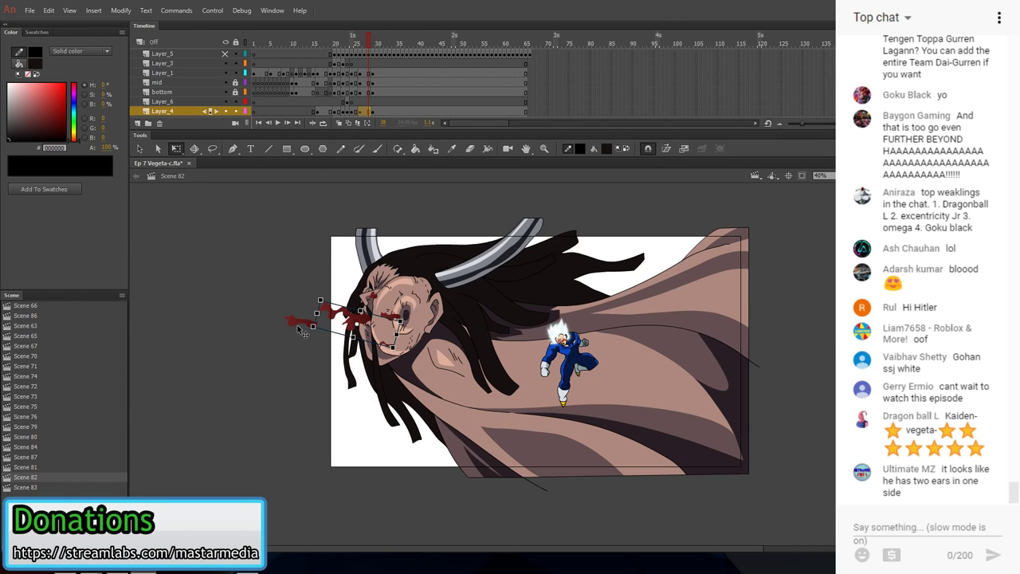
{"action": "left_click_drag", "start_coordinate": [301, 329], "coordinate": [316, 269]}
{"action": "left_click", "coordinate": [373, 112]}
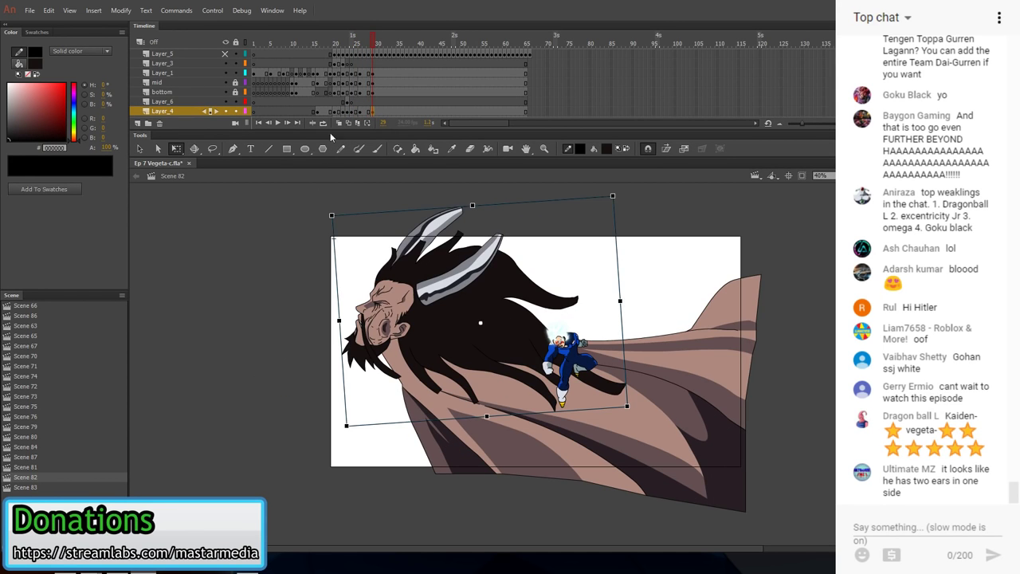
{"action": "left_click", "coordinate": [378, 102]}
{"action": "right_click", "coordinate": [231, 253]}
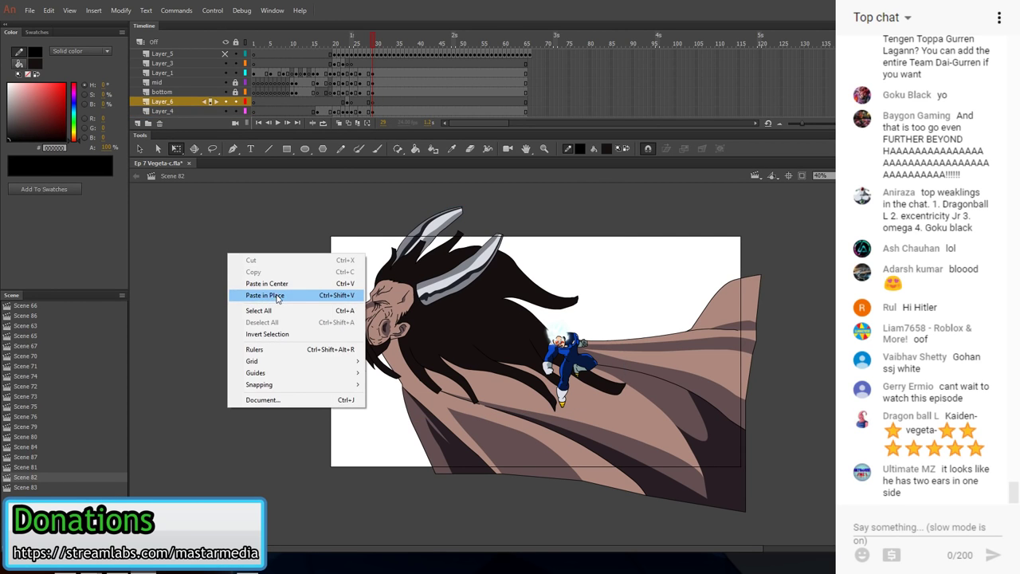
{"action": "left_click", "coordinate": [345, 297]}
- Scale down the pasted blood splatter at frame 29 so it fits around the giant's nose and mouth
{"action": "scroll", "coordinate": [345, 297], "scroll_direction": "up", "scroll_amount": 2}
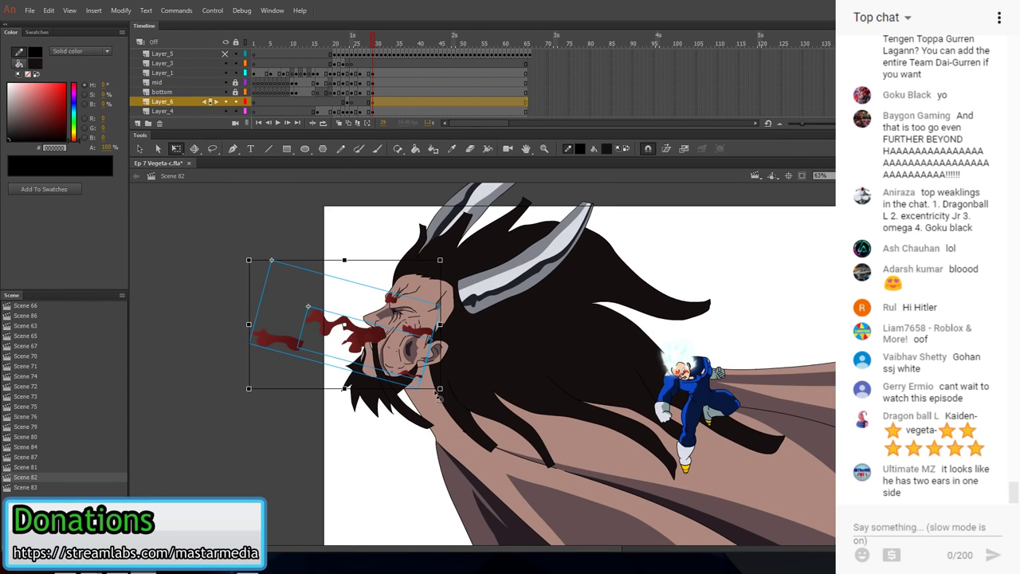
{"action": "left_click_drag", "start_coordinate": [440, 390], "coordinate": [377, 361]}
{"action": "left_click", "coordinate": [275, 387]}
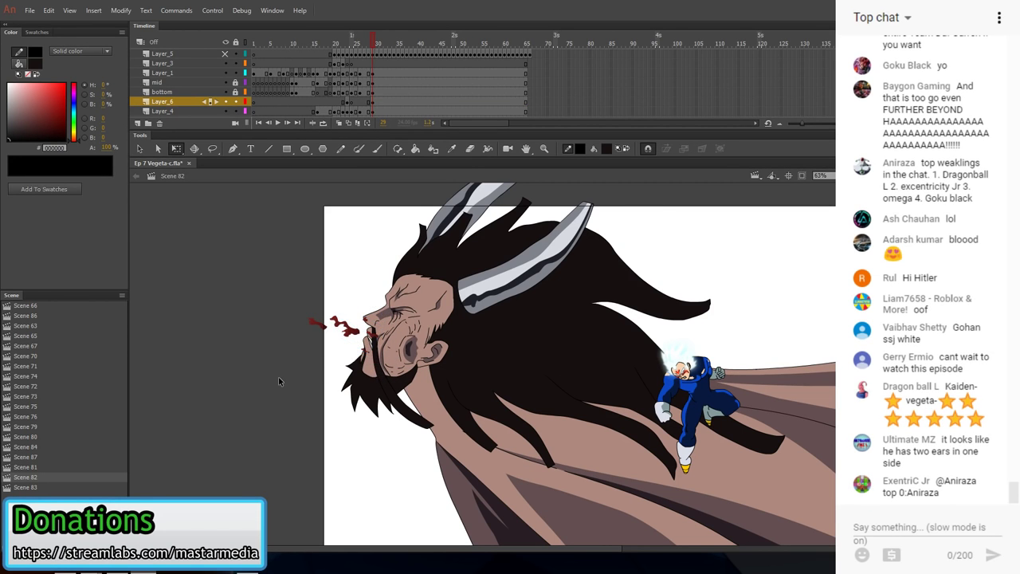
- Reposition the separate blood pieces at frame 29 so they scatter outward in front of the giant's face
{"action": "scroll", "coordinate": [283, 372], "scroll_direction": "down", "scroll_amount": 2}
{"action": "scroll", "coordinate": [308, 356], "scroll_direction": "up", "scroll_amount": 4}
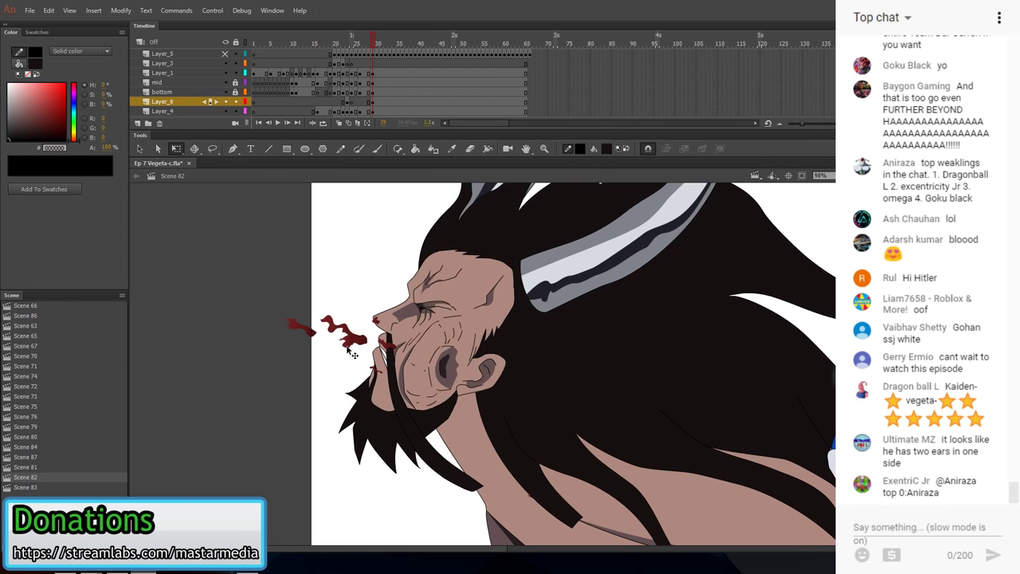
{"action": "left_click_drag", "start_coordinate": [365, 340], "coordinate": [318, 349]}
{"action": "left_click", "coordinate": [357, 352]}
{"action": "left_click", "coordinate": [353, 276]}
{"action": "scroll", "coordinate": [353, 276], "scroll_direction": "down", "scroll_amount": 1}
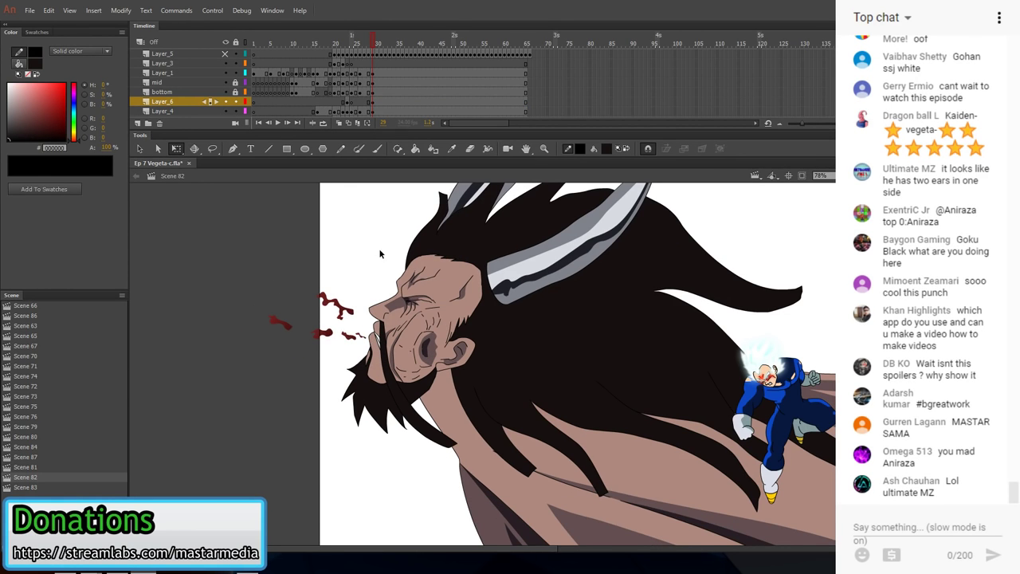
- Test Scene 82 again to review the blood at frame 29, and close the preview
{"action": "left_click", "coordinate": [212, 10]}
{"action": "left_click", "coordinate": [252, 136]}
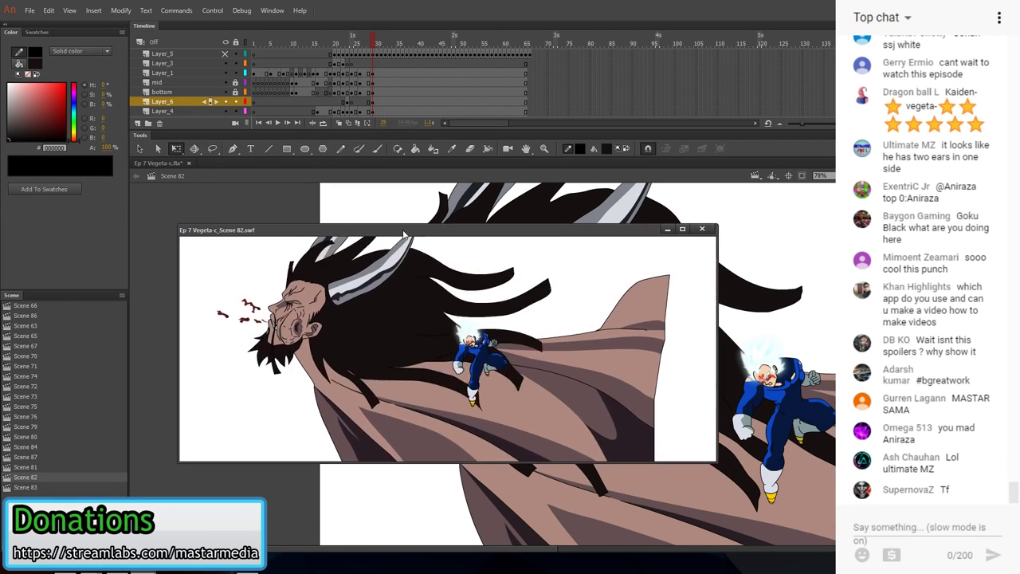
{"action": "left_click_drag", "start_coordinate": [199, 226], "coordinate": [427, 303]}
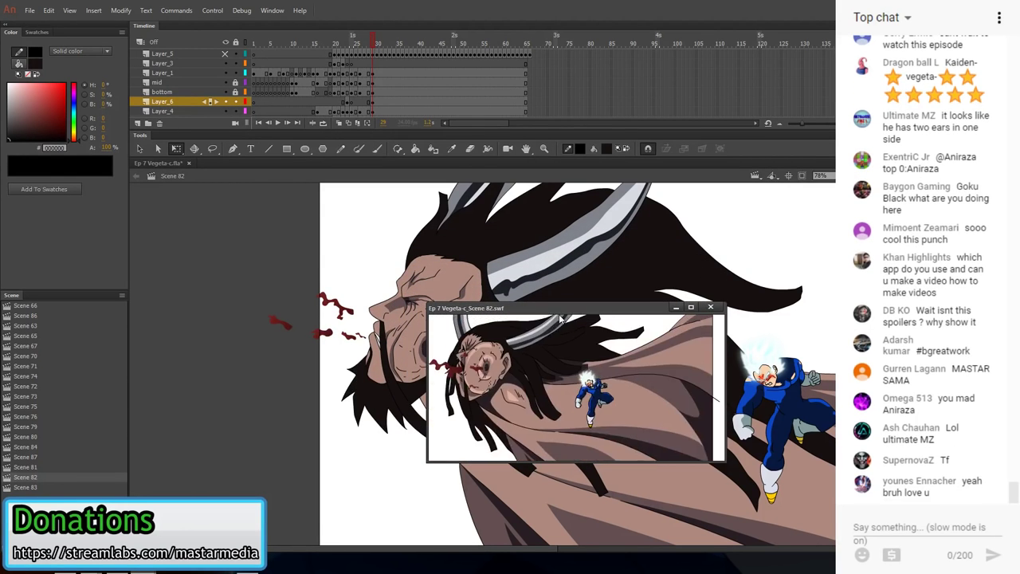
{"action": "left_click", "coordinate": [711, 307]}
- Step back from frame 27 to frame 25 and remove the blood splatter there
{"action": "left_click", "coordinate": [364, 111]}
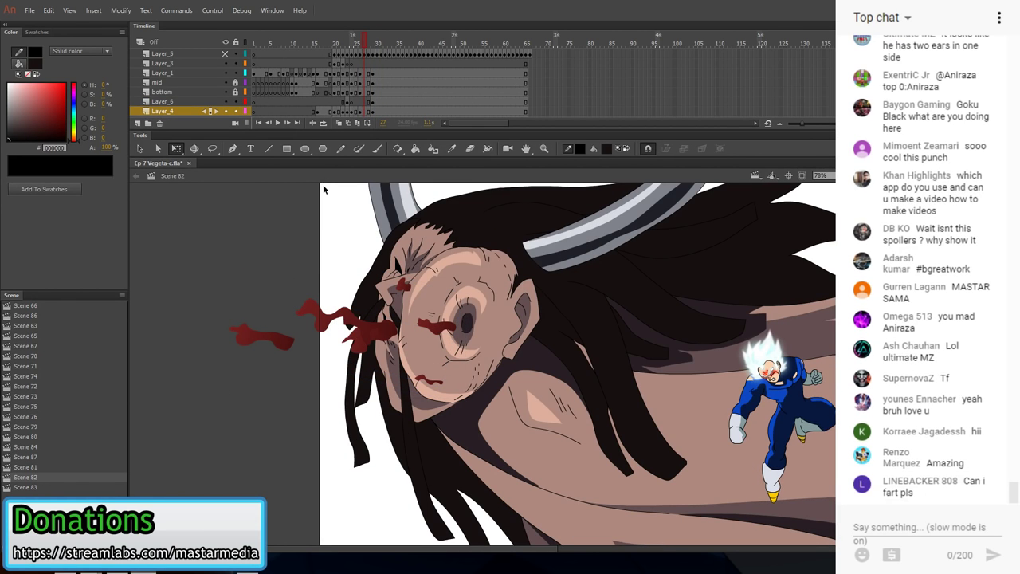
{"action": "key", "text": "comma"}
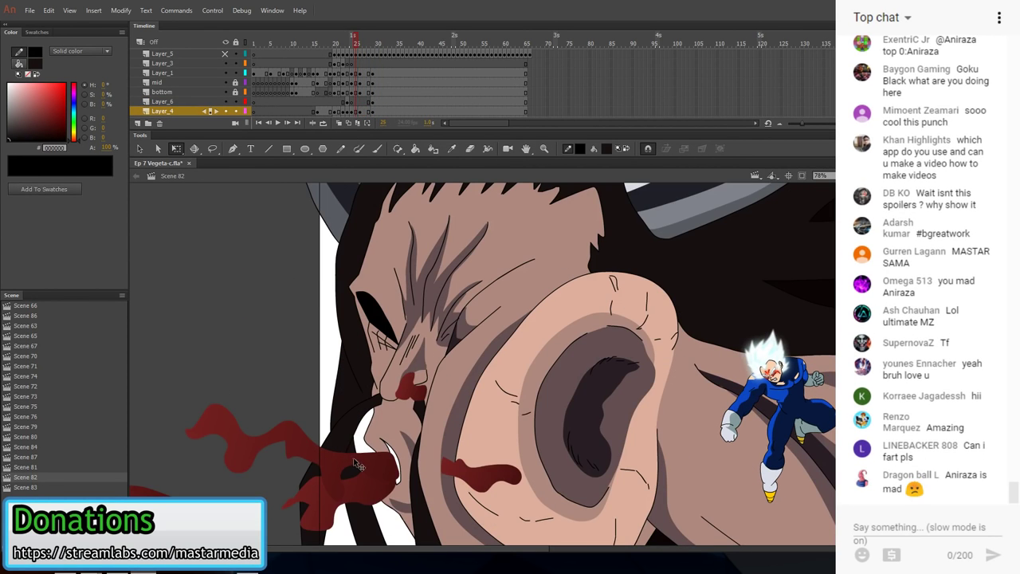
{"action": "key", "text": "comma"}
{"action": "key", "text": "comma"}
- Preview Scene 82 in a smaller window to check the timing of the hit, and close the preview
{"action": "left_click", "coordinate": [212, 11]}
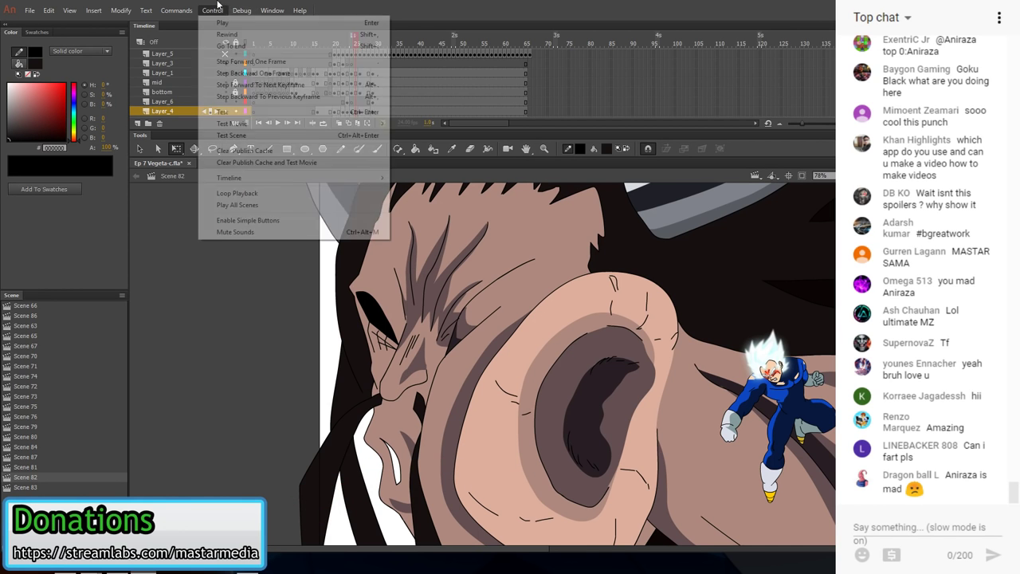
{"action": "left_click", "coordinate": [254, 116]}
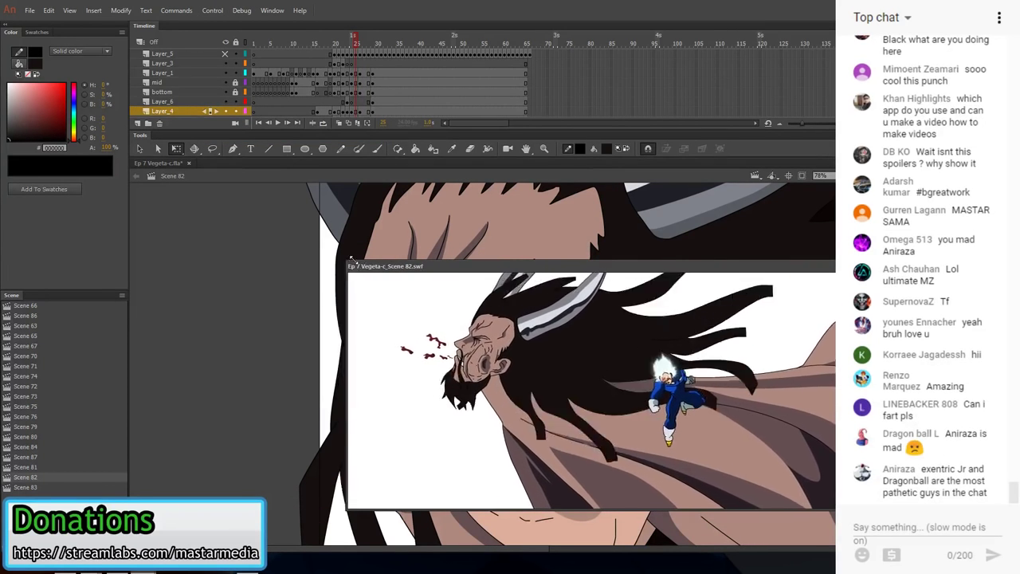
{"action": "left_click_drag", "start_coordinate": [343, 260], "coordinate": [610, 325]}
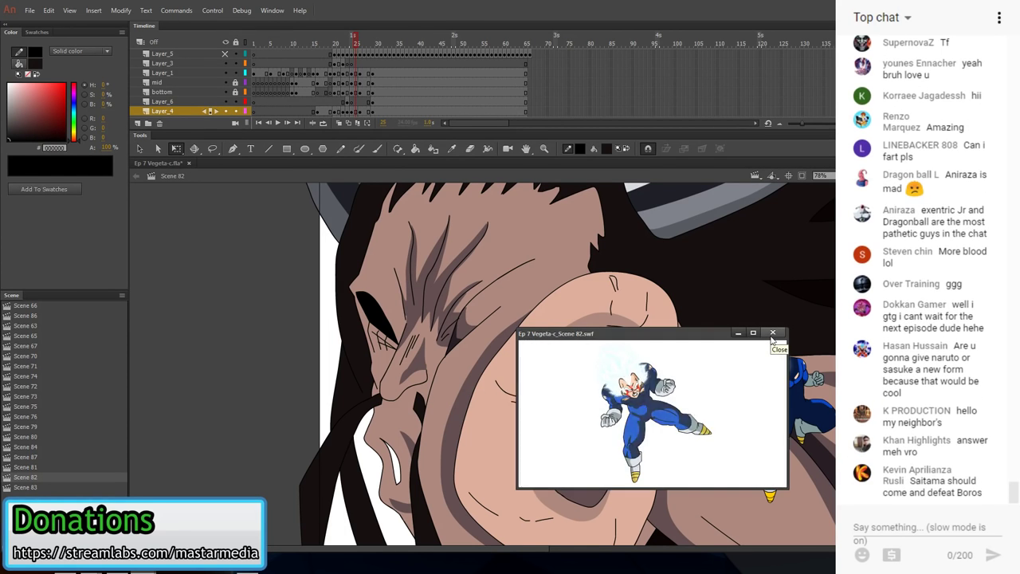
{"action": "left_click", "coordinate": [772, 333]}
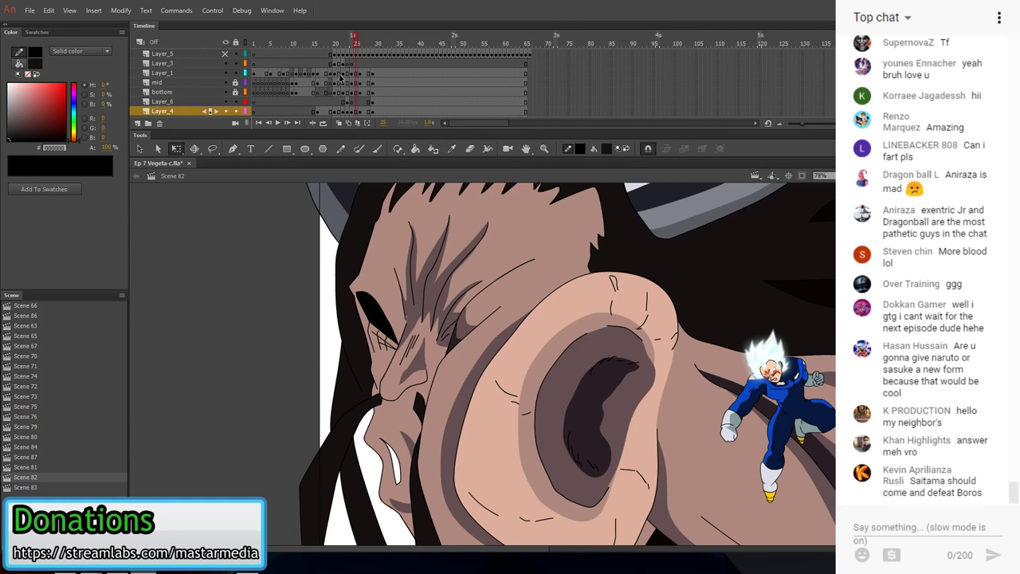
- Select frame 19 from Layer_3 down to Layer_2 and insert four frames to lengthen the hold before the punch
{"action": "left_click", "coordinate": [347, 84]}
{"action": "left_click", "coordinate": [342, 102]}
{"action": "left_click", "coordinate": [339, 92]}
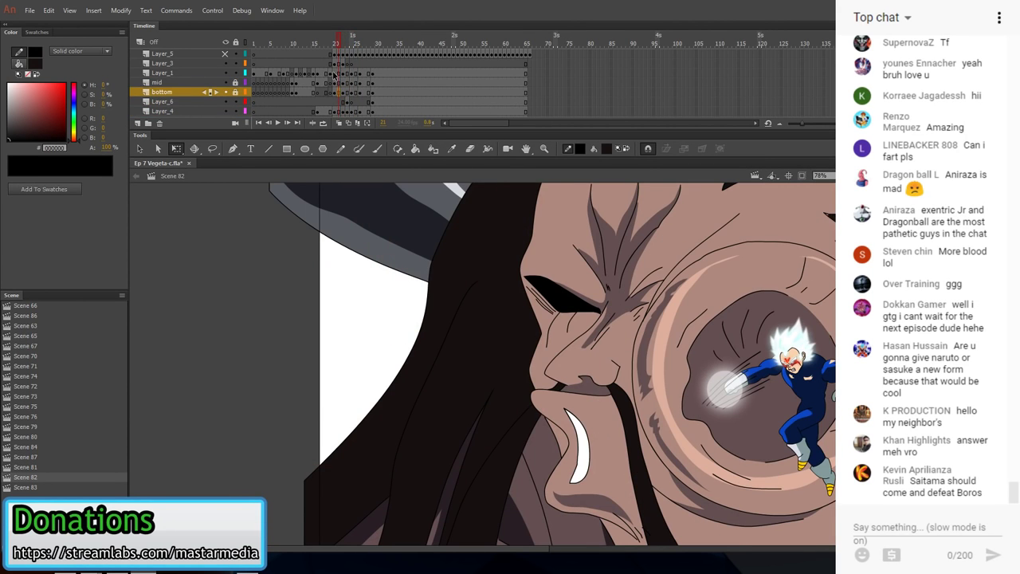
{"action": "left_click", "coordinate": [331, 74]}
{"action": "scroll", "coordinate": [412, 317], "scroll_direction": "down", "scroll_amount": 5}
{"action": "key", "text": "v"}
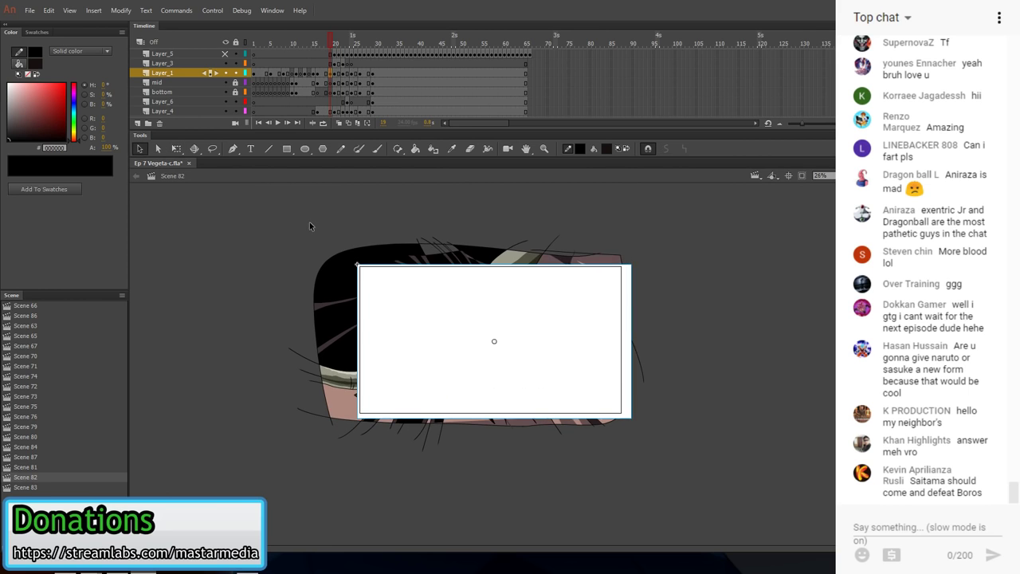
{"action": "left_click", "coordinate": [310, 223]}
{"action": "left_click", "coordinate": [330, 60]}
{"action": "scroll", "coordinate": [332, 110], "scroll_direction": "down", "scroll_amount": 1}
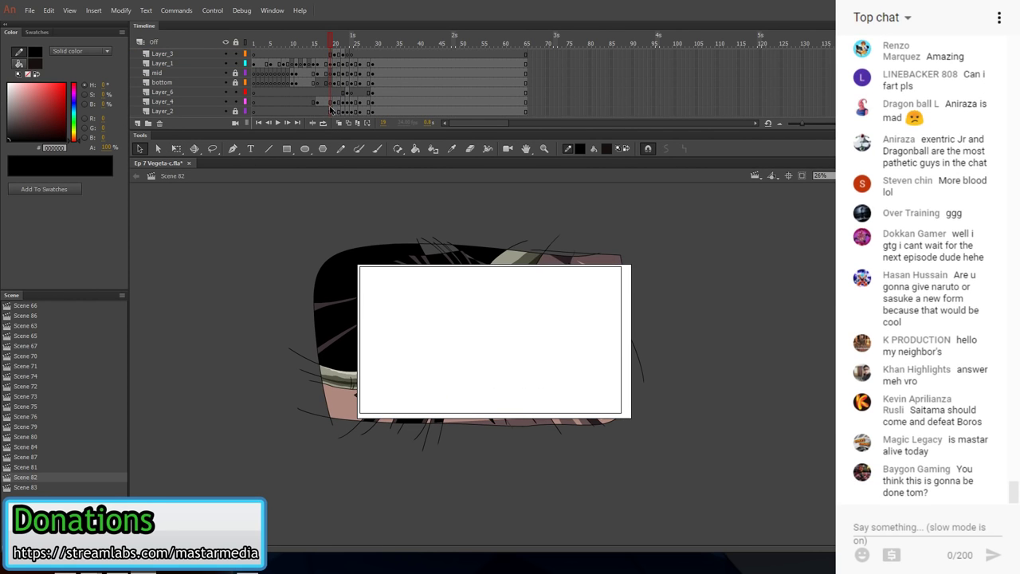
{"action": "left_click", "coordinate": [332, 114], "text": "shift"}
{"action": "scroll", "coordinate": [344, 94], "scroll_direction": "up", "scroll_amount": 1}
{"action": "key", "text": "F5"}
{"action": "key", "text": "F5"}
{"action": "key", "text": "F5"}
{"action": "key", "text": "F5"}
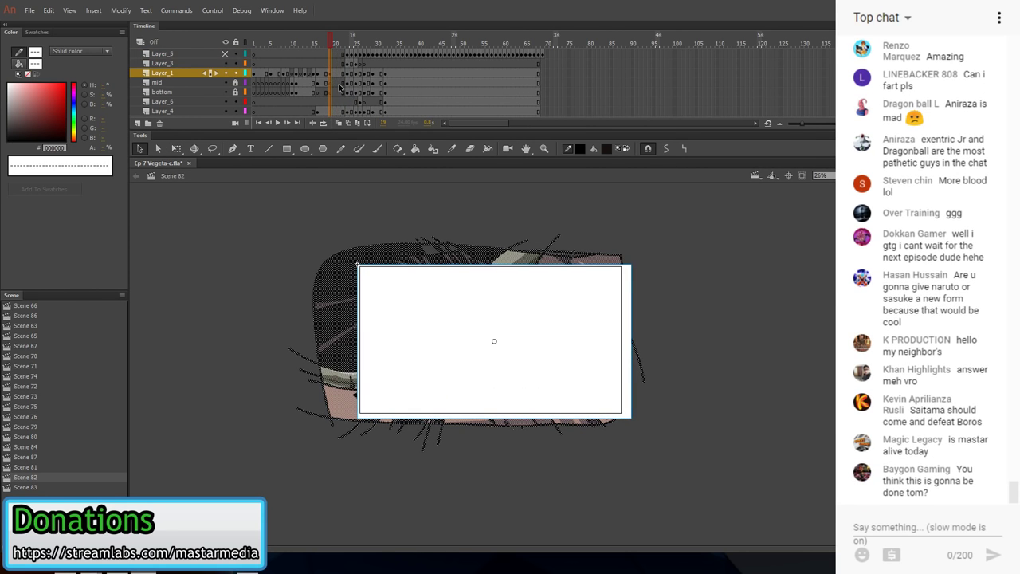
- On Layer_1, clear the white flash rectangle at frame 20 and remove the translucent overlay at frame 24
{"action": "left_click", "coordinate": [335, 74]}
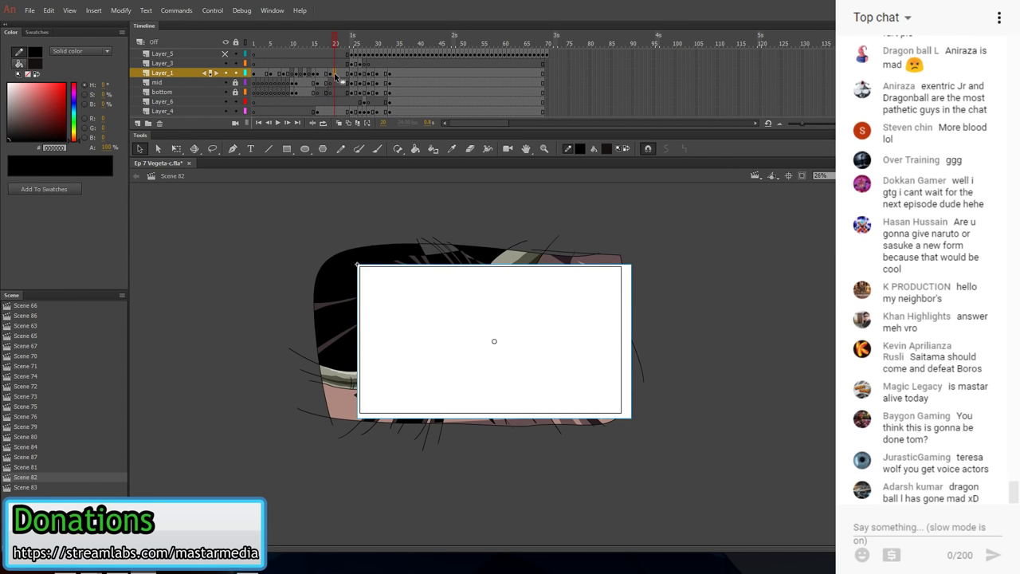
{"action": "left_click", "coordinate": [338, 74]}
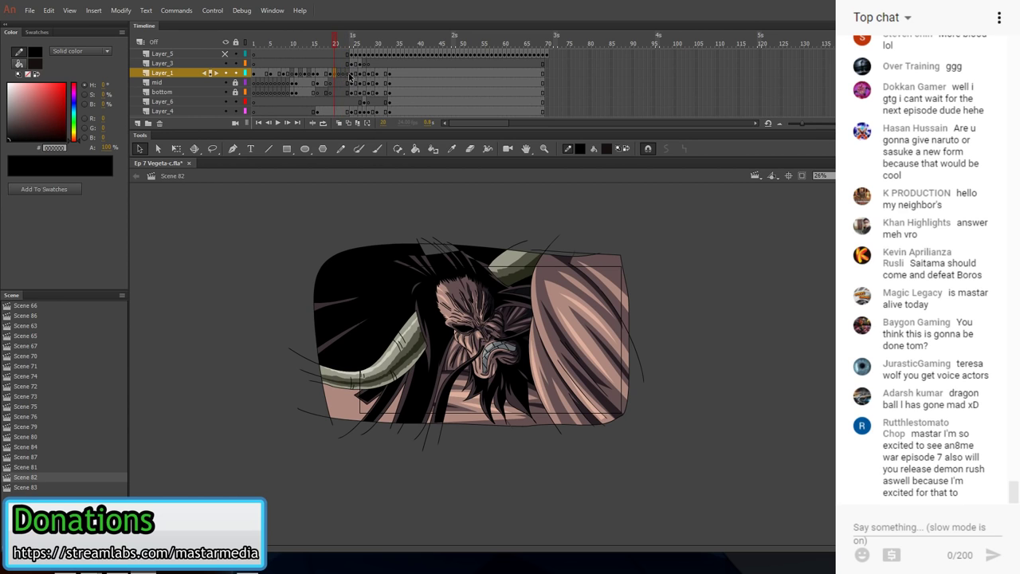
{"action": "left_click", "coordinate": [350, 74]}
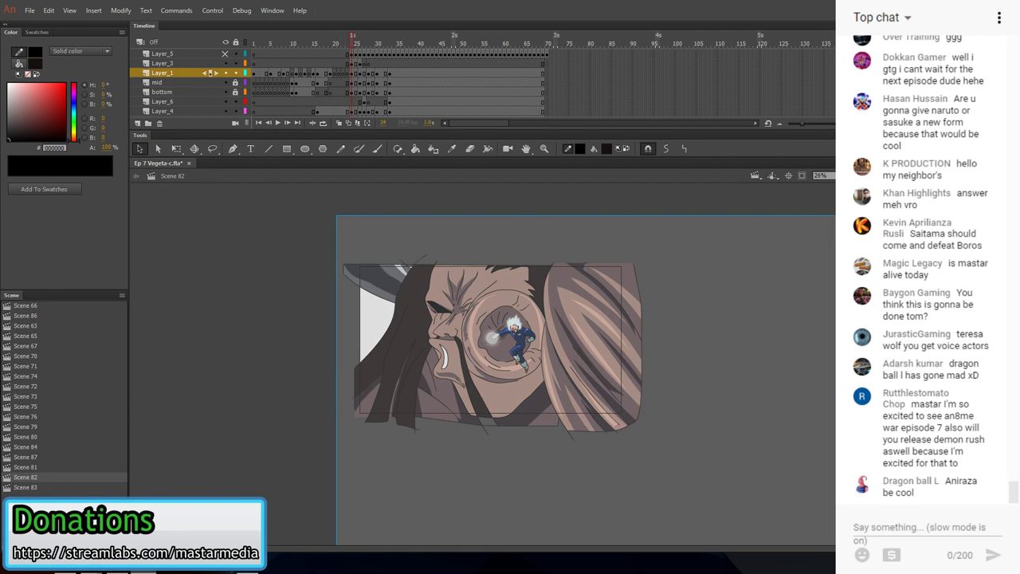
{"action": "left_click", "coordinate": [588, 359]}
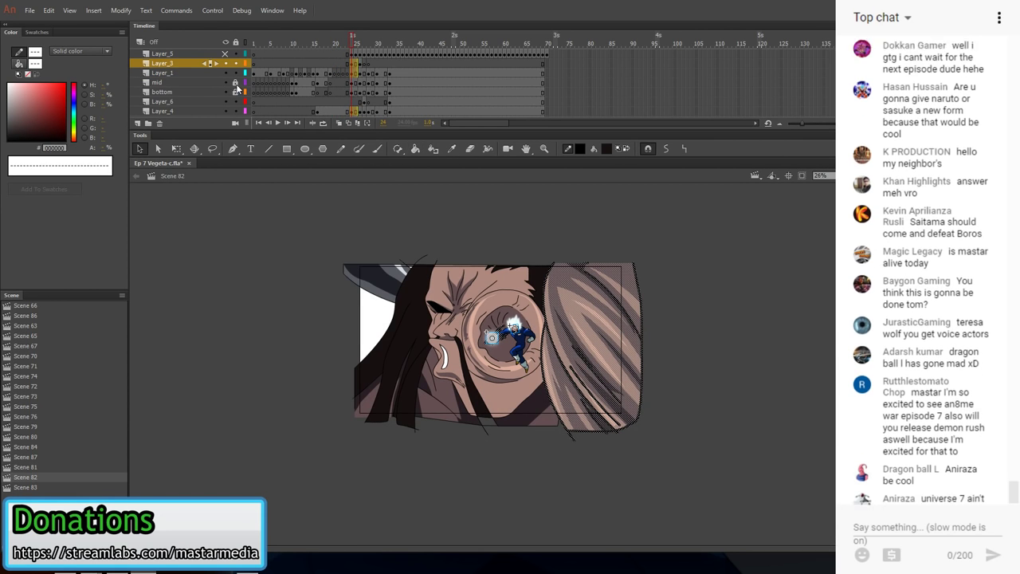
- Unlock the mid, bottom and Layer_2 layers and select frame 24 across Layer_3 through Layer_2
{"action": "left_click", "coordinate": [352, 65]}
{"action": "scroll", "coordinate": [351, 92], "scroll_direction": "down", "scroll_amount": 1}
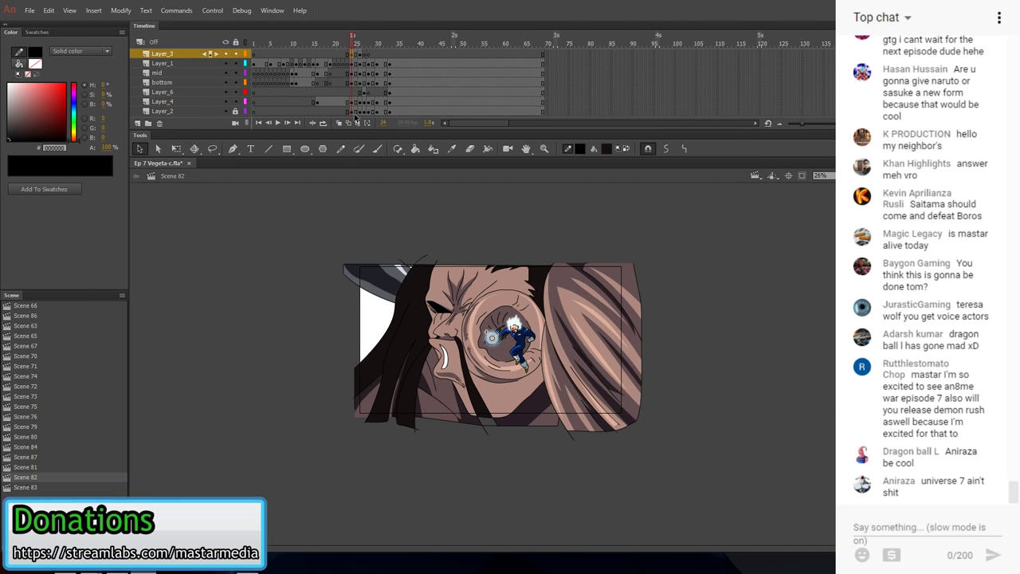
{"action": "left_click", "coordinate": [355, 115], "text": "shift"}
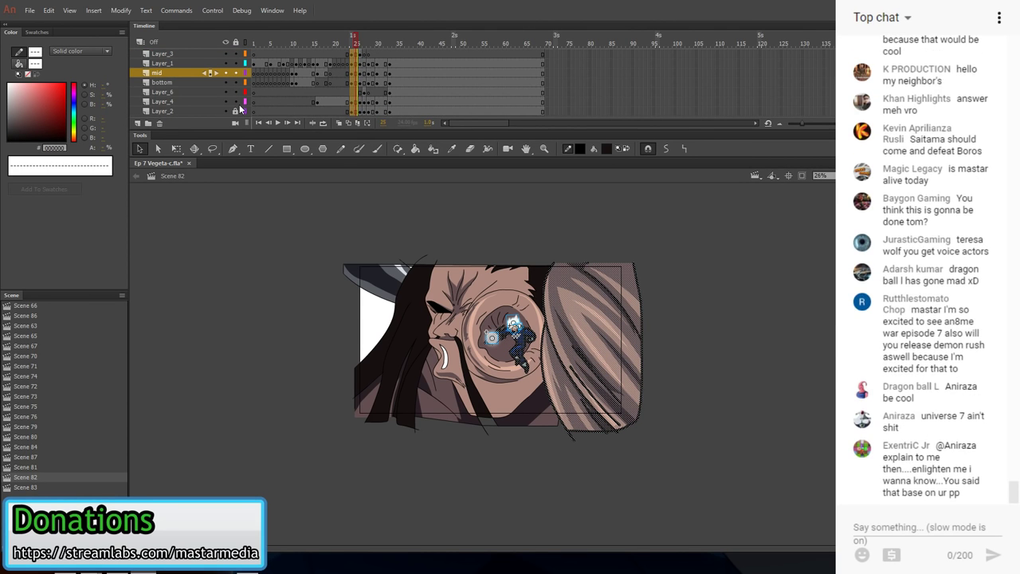
{"action": "left_click", "coordinate": [351, 54]}
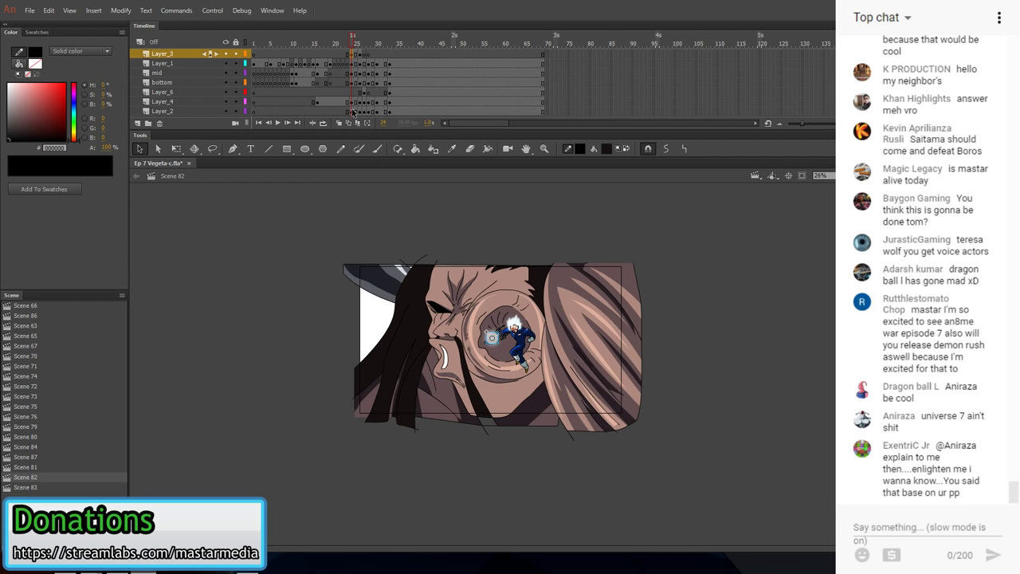
{"action": "left_click_drag", "start_coordinate": [352, 113], "coordinate": [354, 56]}
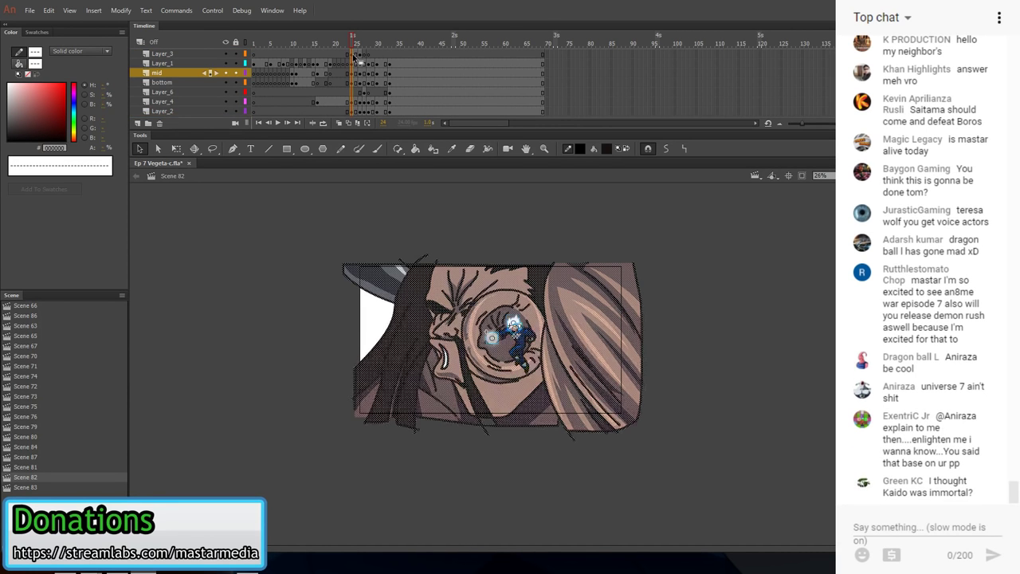
{"action": "left_click_drag", "start_coordinate": [352, 112], "coordinate": [353, 80]}
- Insert a blank keyframe on Layer_4 at frame 19 and paste the copied face close-up in place on Layer_1 at frame 20
{"action": "left_click", "coordinate": [361, 77]}
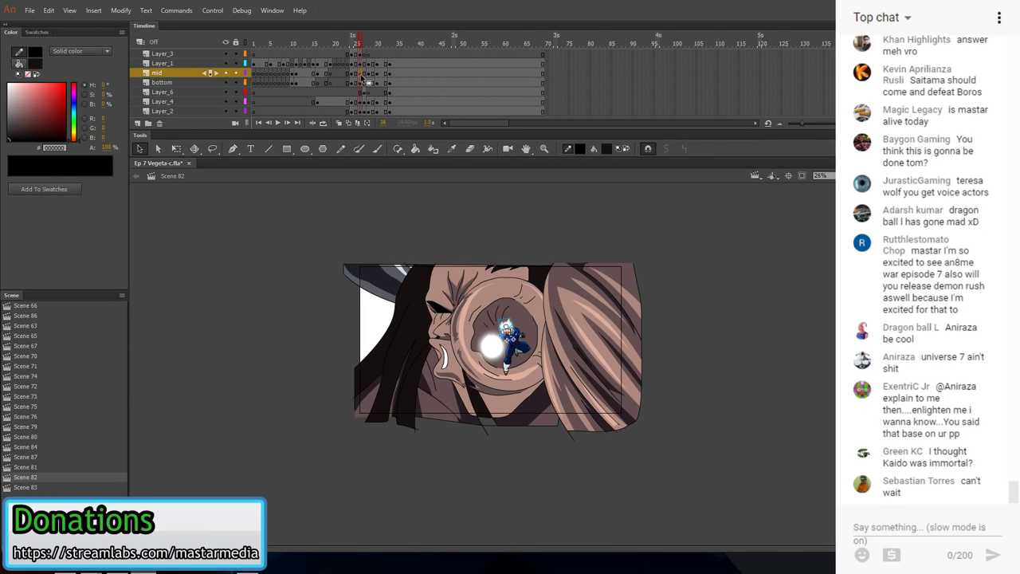
{"action": "left_click", "coordinate": [337, 63]}
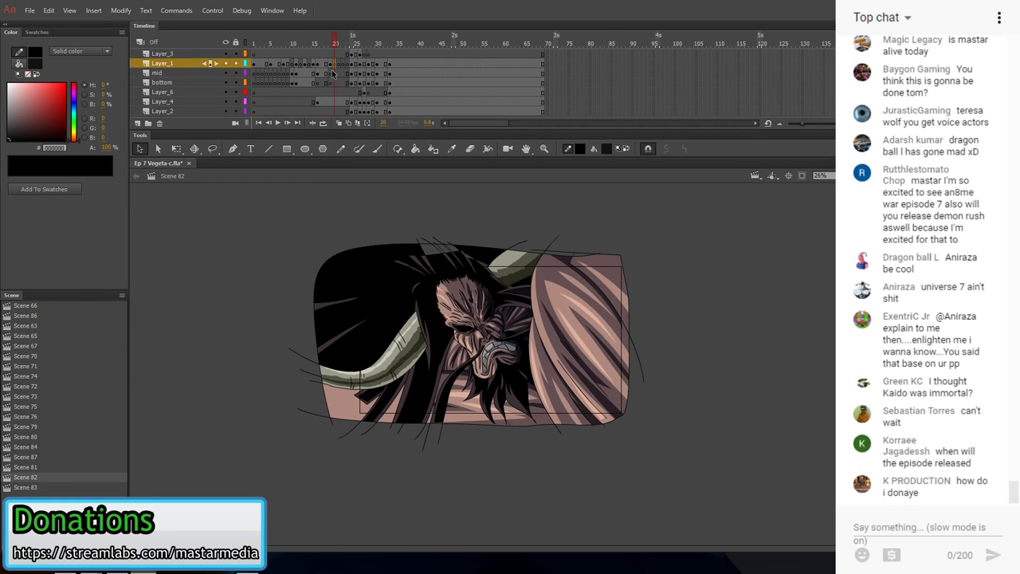
{"action": "left_click", "coordinate": [334, 102]}
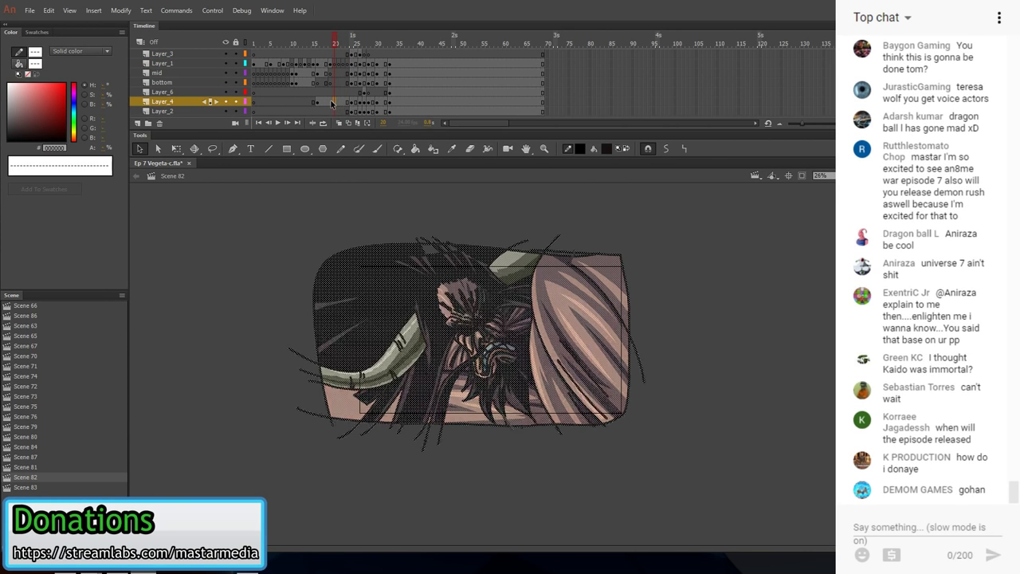
{"action": "left_click", "coordinate": [330, 102]}
{"action": "key", "text": "F7"}
{"action": "left_click", "coordinate": [335, 64]}
{"action": "right_click", "coordinate": [287, 227]}
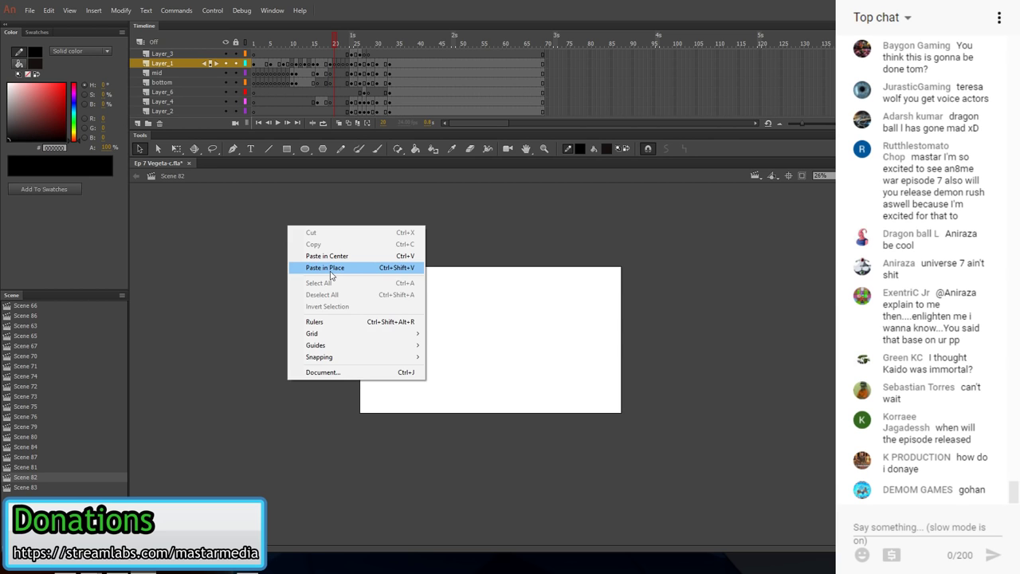
{"action": "left_click", "coordinate": [334, 268]}
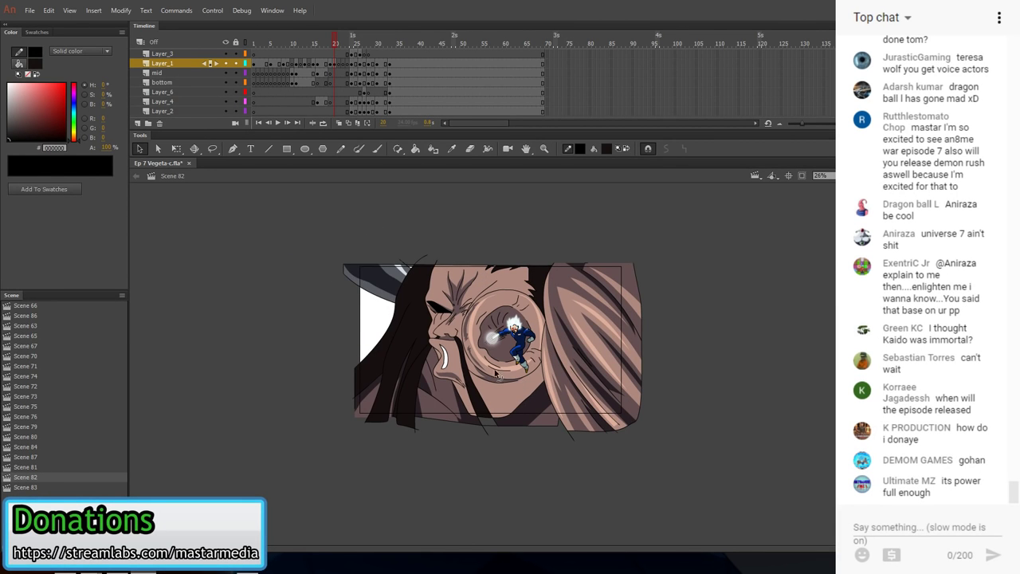
- Copy the round crater outline on the face at frame 20 and paste it in place on Layer_1 at frame 21
{"action": "scroll", "coordinate": [495, 373], "scroll_direction": "up", "scroll_amount": 2}
{"action": "left_click", "coordinate": [497, 251]}
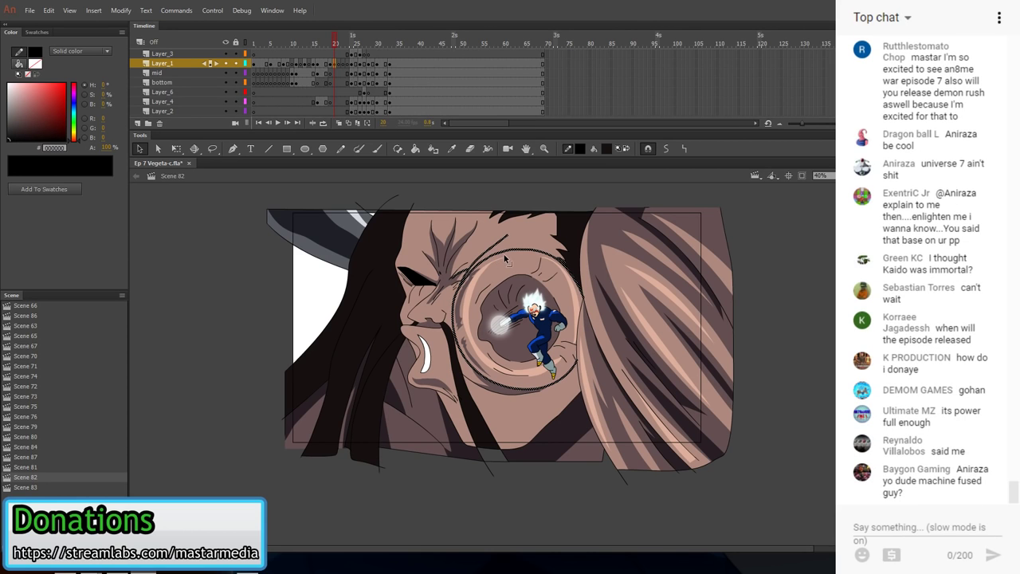
{"action": "scroll", "coordinate": [509, 269], "scroll_direction": "down", "scroll_amount": 2}
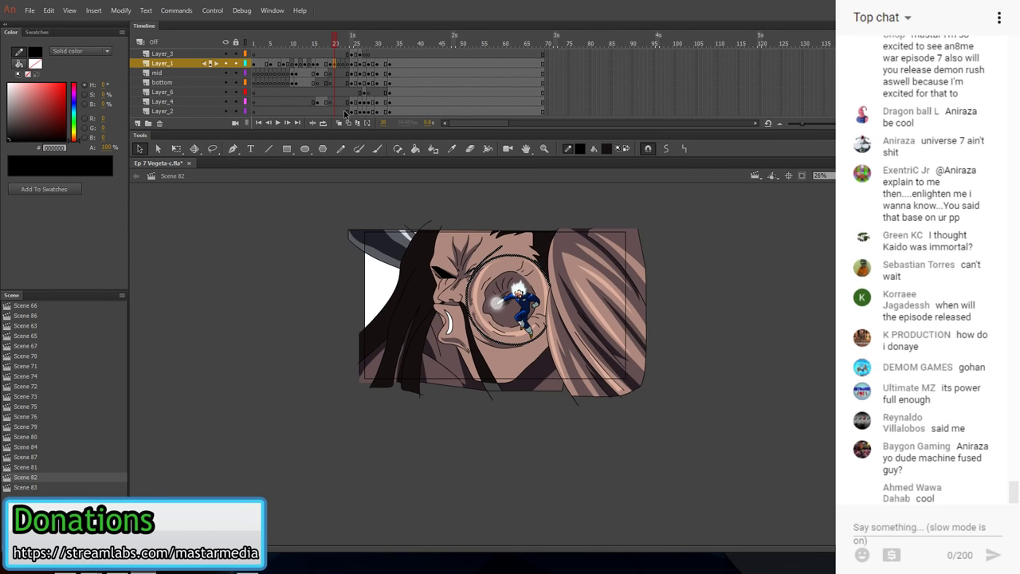
{"action": "left_click", "coordinate": [339, 66]}
{"action": "right_click", "coordinate": [248, 265]}
{"action": "left_click", "coordinate": [275, 305]}
- Close the gap on the circle's right side with a line, using the Line tool
{"action": "key", "text": "n"}
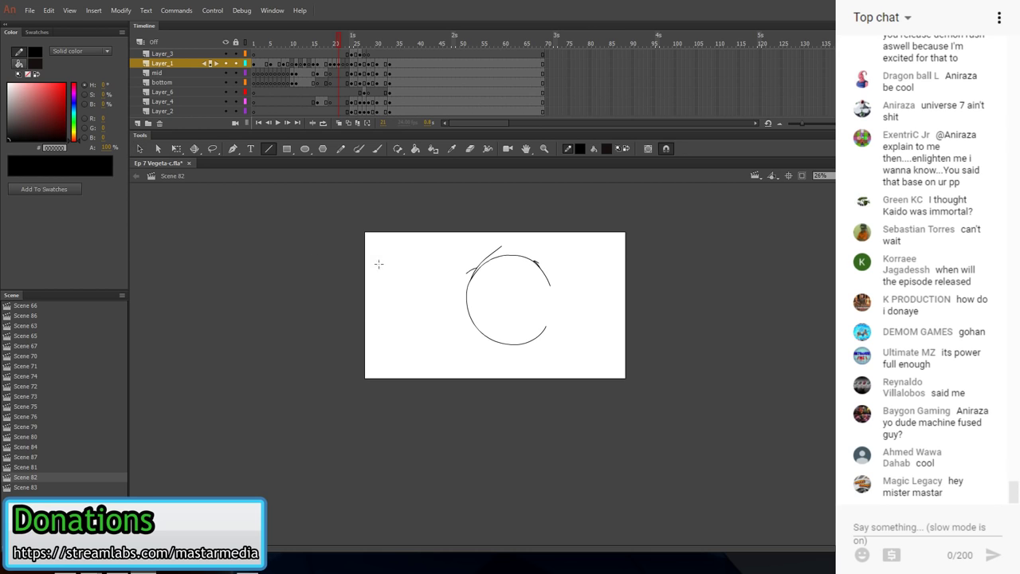
{"action": "scroll", "coordinate": [516, 282], "scroll_direction": "up", "scroll_amount": 3}
{"action": "mouse_move", "coordinate": [579, 293]}
{"action": "left_mouse_down"}
{"action": "mouse_move", "coordinate": [569, 371]}
{"action": "mouse_move", "coordinate": [580, 338]}
{"action": "left_mouse_up"}
{"action": "key", "text": "v"}
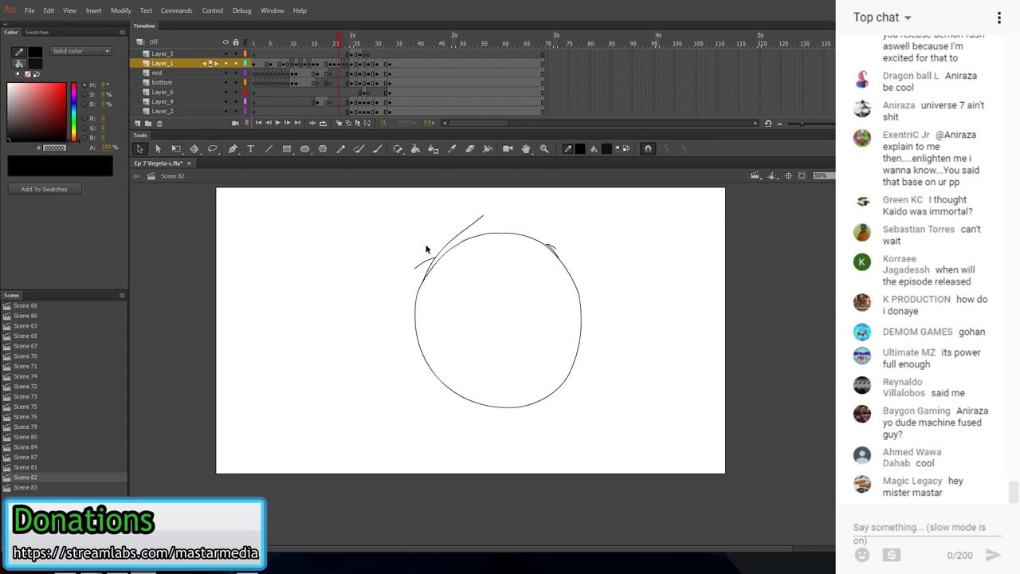
- Delete the stray strokes around the top of the circle so only a clean outline remains
{"action": "left_click", "coordinate": [451, 240]}
{"action": "key", "text": "Delete"}
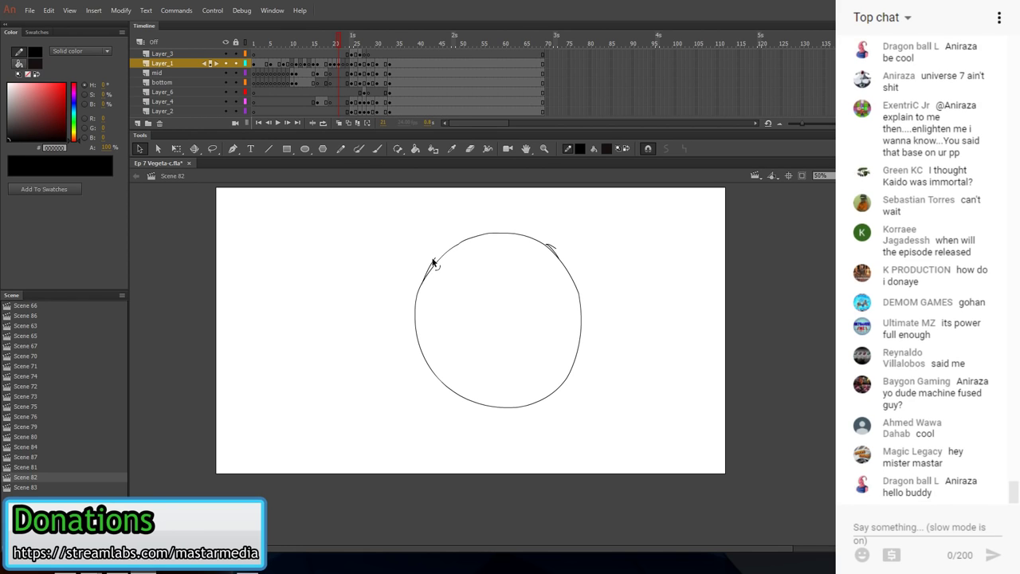
{"action": "left_click", "coordinate": [432, 259]}
{"action": "key", "text": "Delete"}
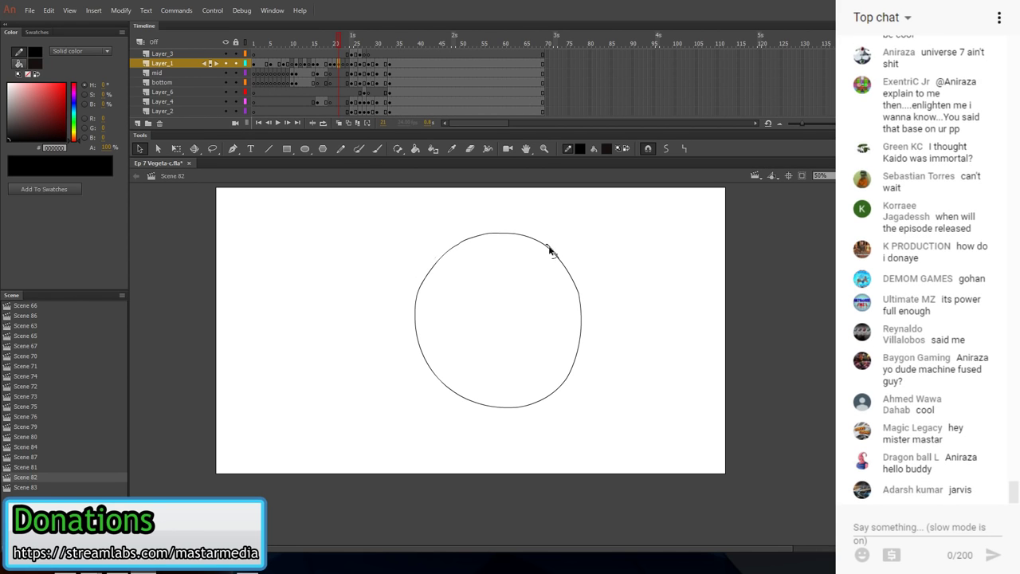
{"action": "left_click", "coordinate": [549, 248]}
{"action": "left_click", "coordinate": [549, 248]}
{"action": "key", "text": "Delete"}
{"action": "left_click", "coordinate": [548, 244]}
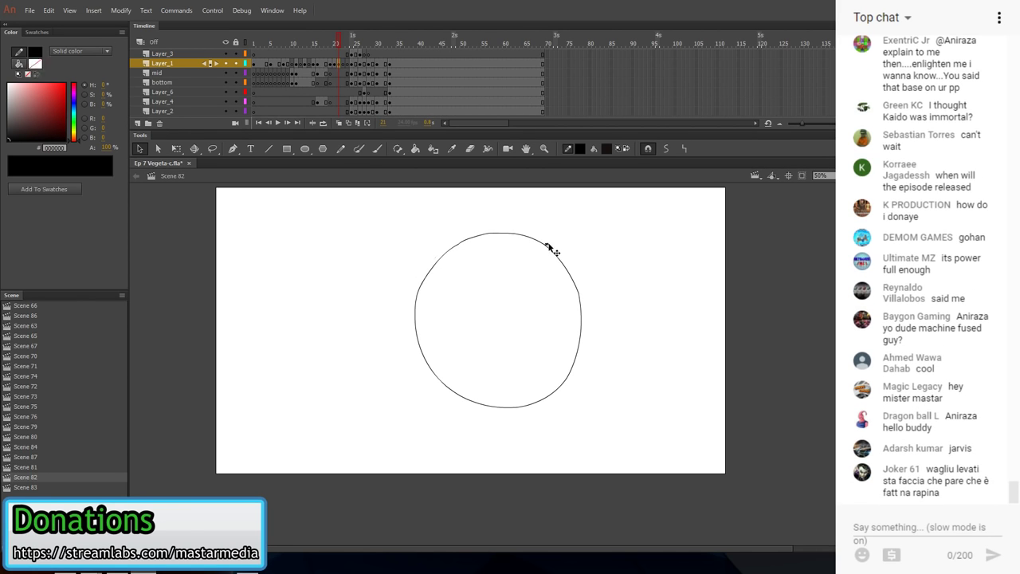
{"action": "left_click", "coordinate": [560, 255]}
{"action": "left_click", "coordinate": [563, 244]}
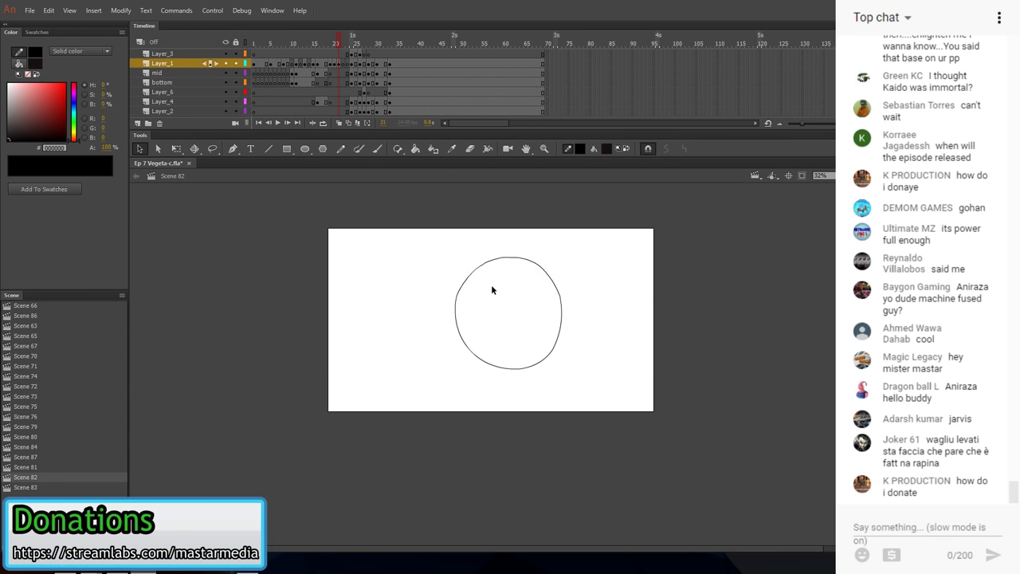
- Duplicate the circle outline, scale the copy down and place it concentrically inside the original to form a ring
{"action": "double_click", "coordinate": [514, 243]}
{"action": "key", "text": "ctrl+v"}
{"action": "key", "text": "q"}
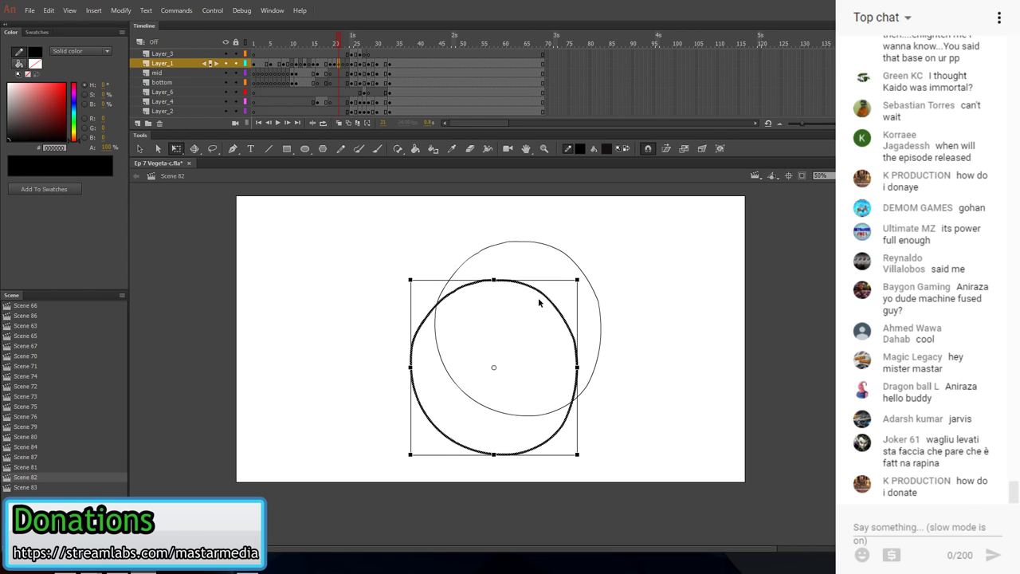
{"action": "left_click_drag", "start_coordinate": [577, 280], "coordinate": [567, 300]}
{"action": "key", "text": "v"}
{"action": "left_click", "coordinate": [665, 271]}
{"action": "scroll", "coordinate": [641, 284], "scroll_direction": "down", "scroll_amount": 1}
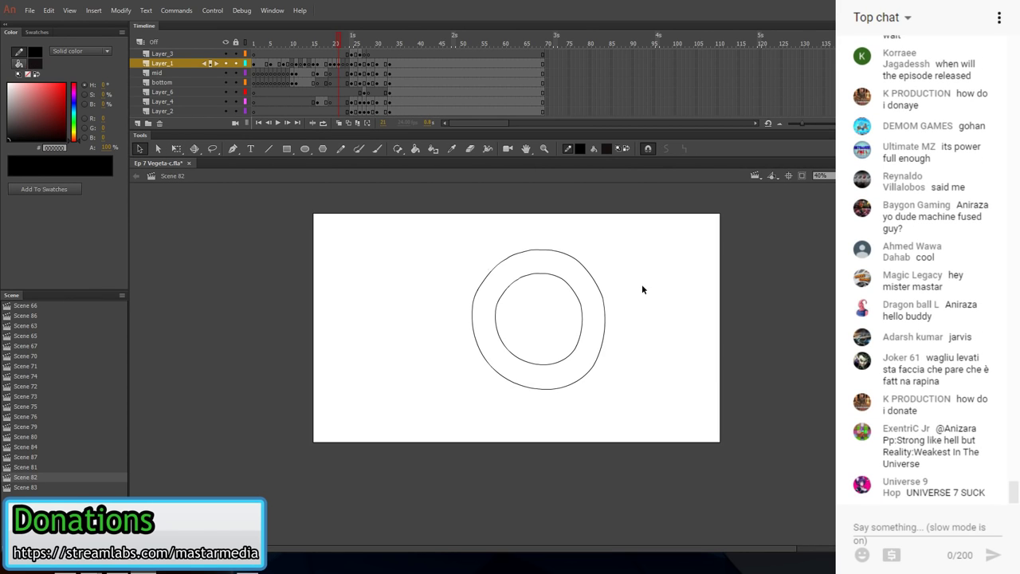
- Draw a rectangular border of straight lines just outside the stage edges around the ring
{"action": "key", "text": "i"}
{"action": "left_click", "coordinate": [630, 287]}
{"action": "left_click", "coordinate": [592, 300]}
{"action": "key", "text": "v"}
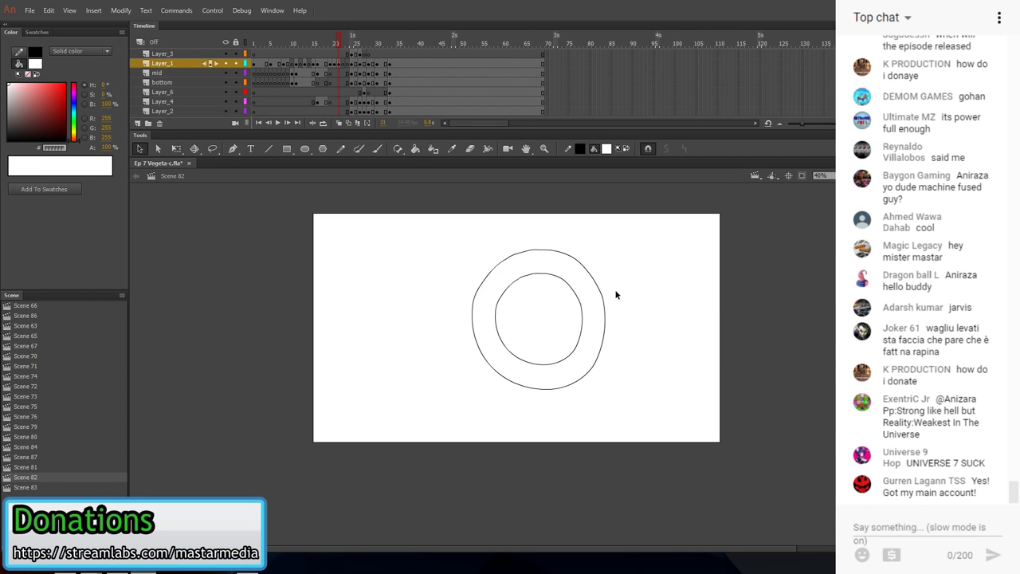
{"action": "key", "text": "n"}
{"action": "left_click_drag", "start_coordinate": [303, 209], "coordinate": [652, 210]}
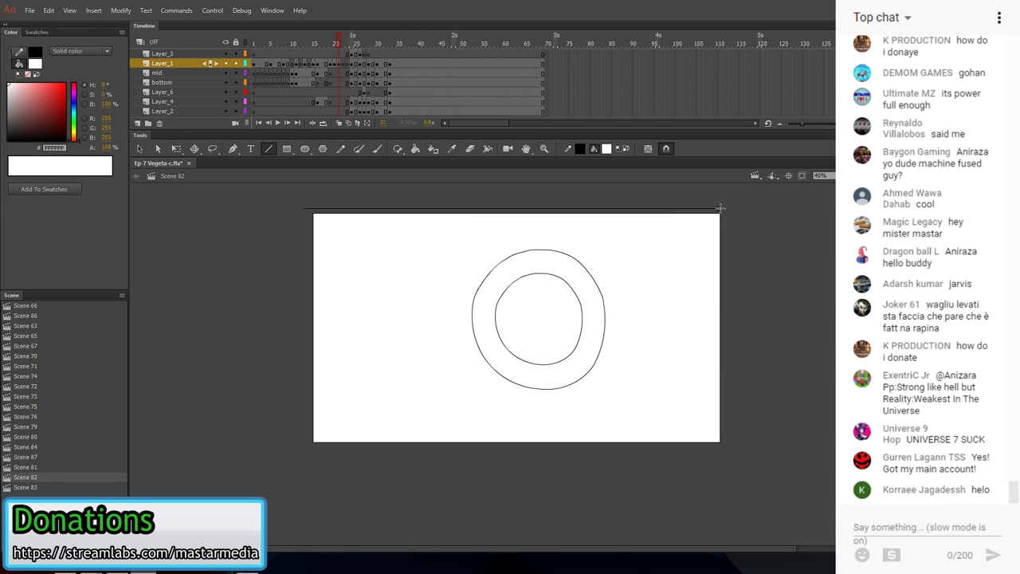
{"action": "left_click_drag", "start_coordinate": [723, 207], "coordinate": [723, 209]}
{"action": "mouse_move", "coordinate": [724, 209]}
{"action": "left_mouse_down"}
{"action": "mouse_move", "coordinate": [725, 442]}
{"action": "mouse_move", "coordinate": [307, 444]}
{"action": "mouse_move", "coordinate": [307, 196]}
{"action": "left_mouse_up"}
{"action": "key", "text": "l"}
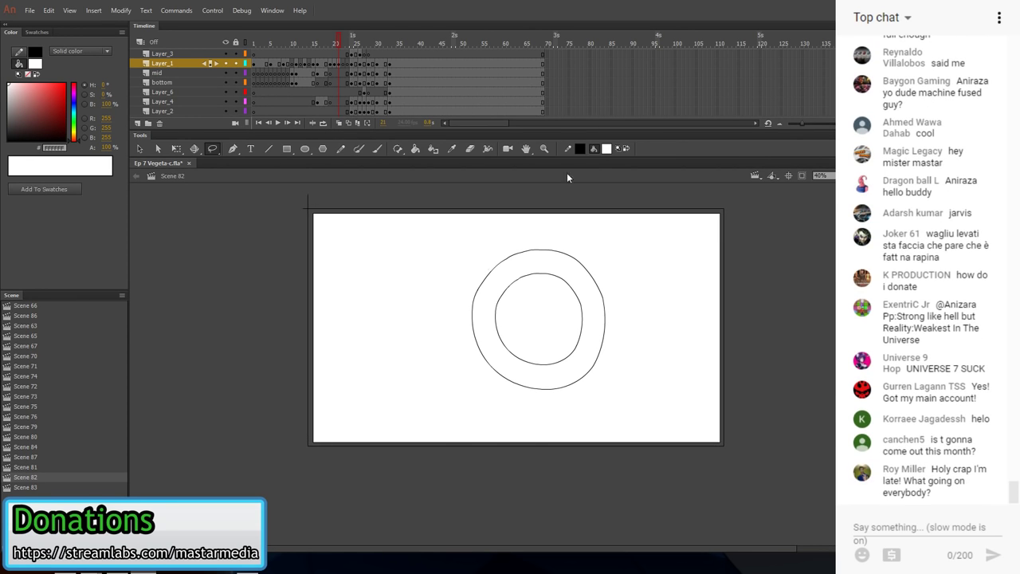
- Fill the area outside the ring and the ring's centre with dark red #990000, leaving the band white
{"action": "left_click", "coordinate": [604, 148]}
{"action": "left_click", "coordinate": [650, 237]}
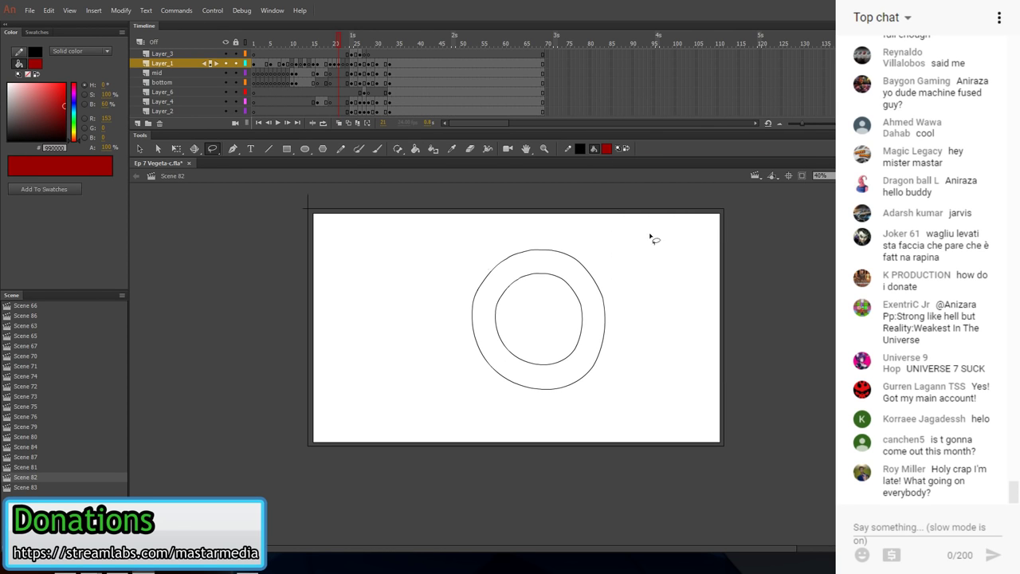
{"action": "key", "text": "k"}
{"action": "left_click", "coordinate": [634, 255]}
{"action": "left_click", "coordinate": [548, 302]}
{"action": "key", "text": "v"}
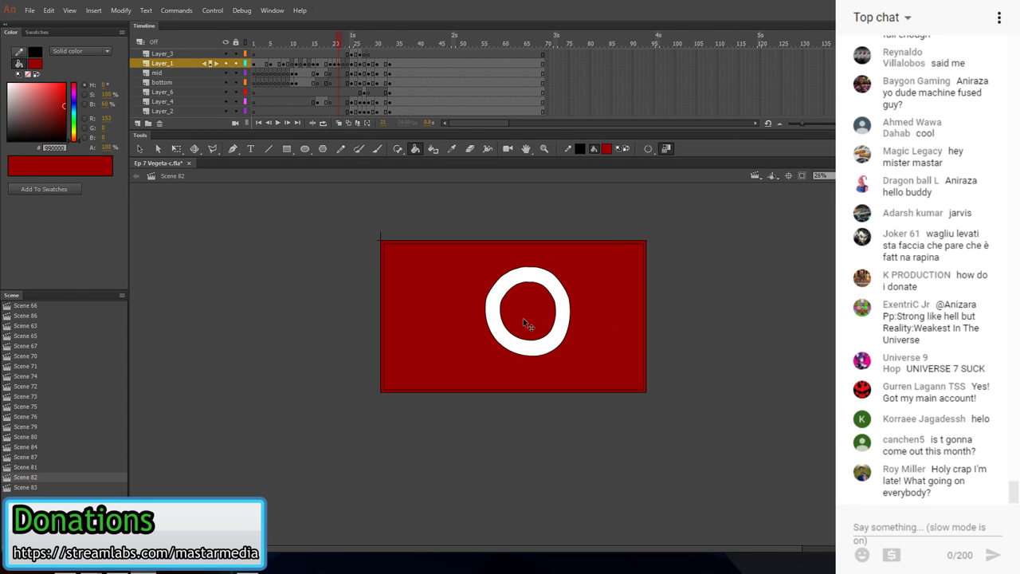
- Delete the black inner and outer outlines of the white ring
{"action": "double_click", "coordinate": [575, 300]}
{"action": "key", "text": "Delete"}
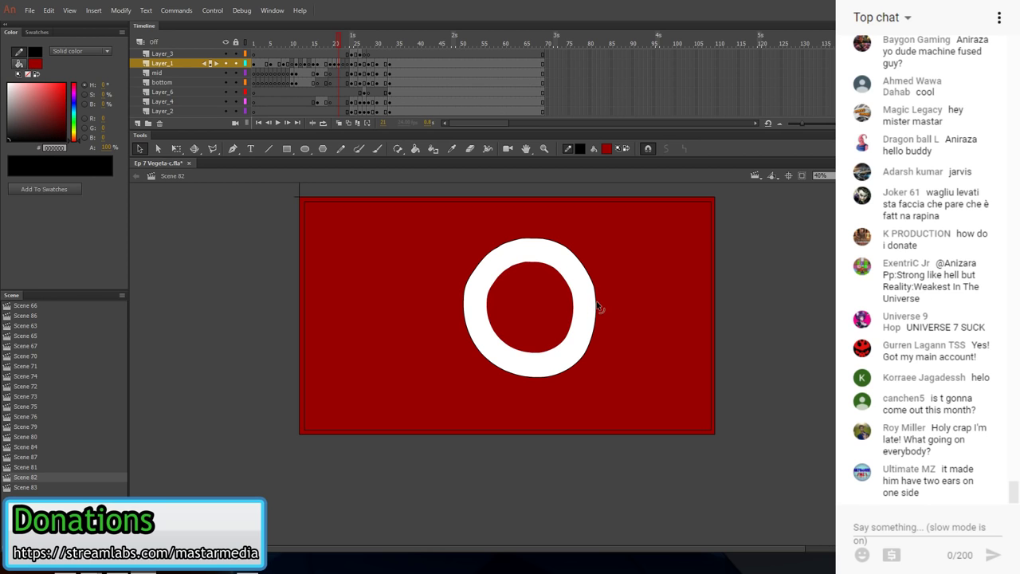
{"action": "double_click", "coordinate": [599, 301]}
{"action": "key", "text": "Delete"}
- Convert the white ring shape to a Movie Clip symbol, keeping the default name
{"action": "right_click", "coordinate": [583, 311]}
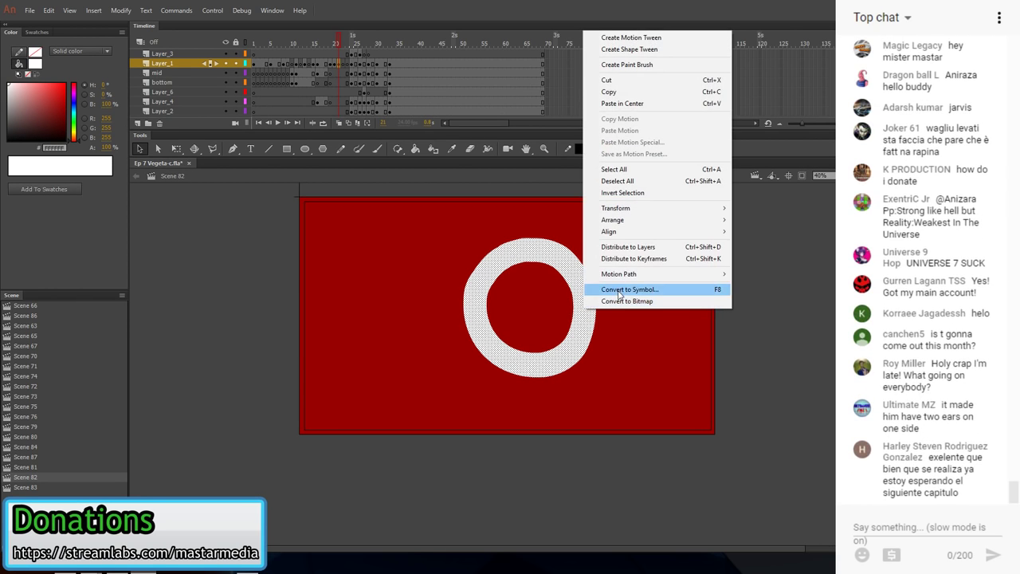
{"action": "left_click", "coordinate": [618, 291]}
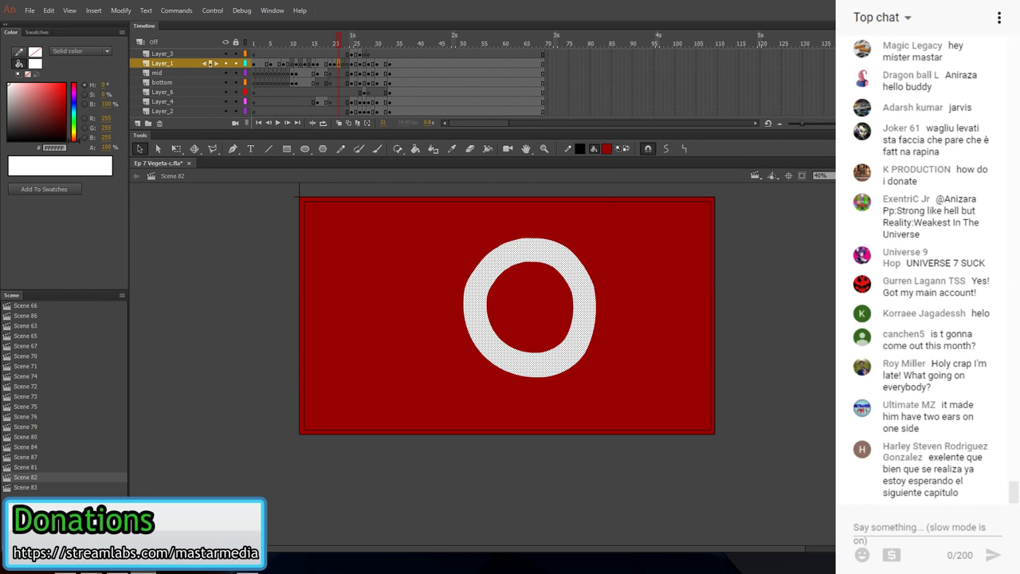
{"action": "key", "text": "F8"}
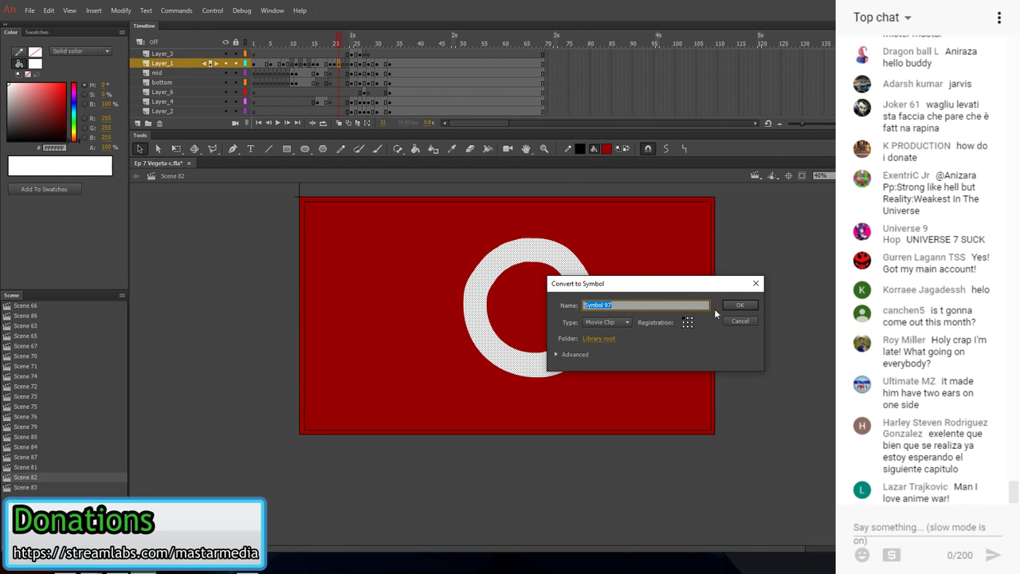
{"action": "left_click", "coordinate": [732, 305]}
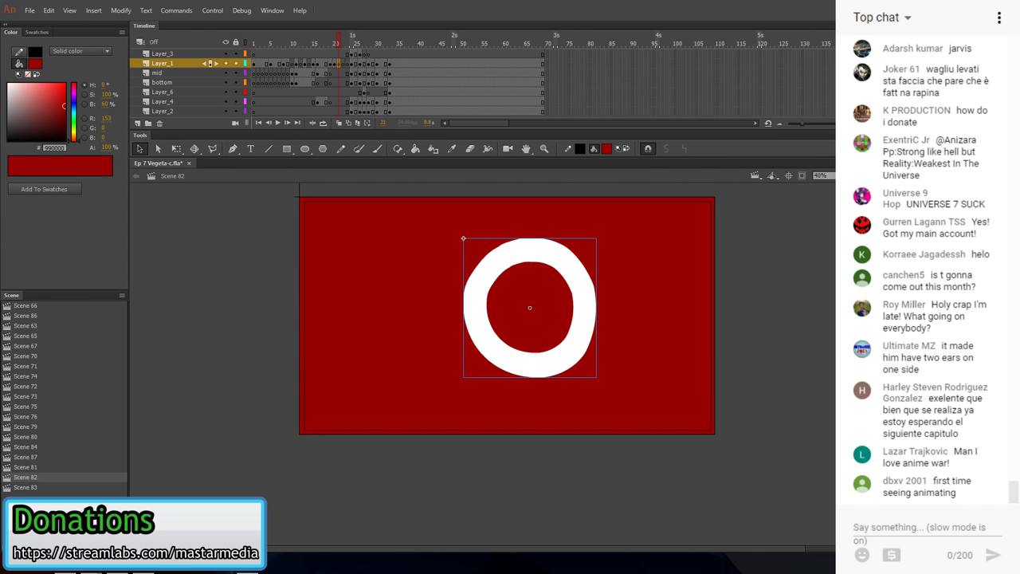
- Set the colours of the ring symbol's glow filters to produce a yellow and red glow, and deselect it
{"action": "left_click", "coordinate": [930, 263]}
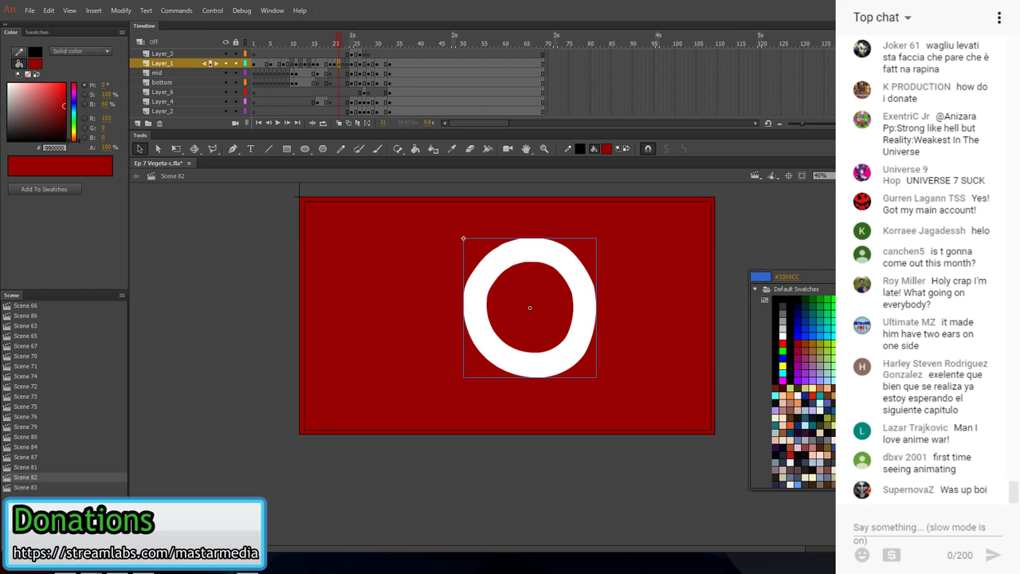
{"action": "left_click", "coordinate": [922, 343]}
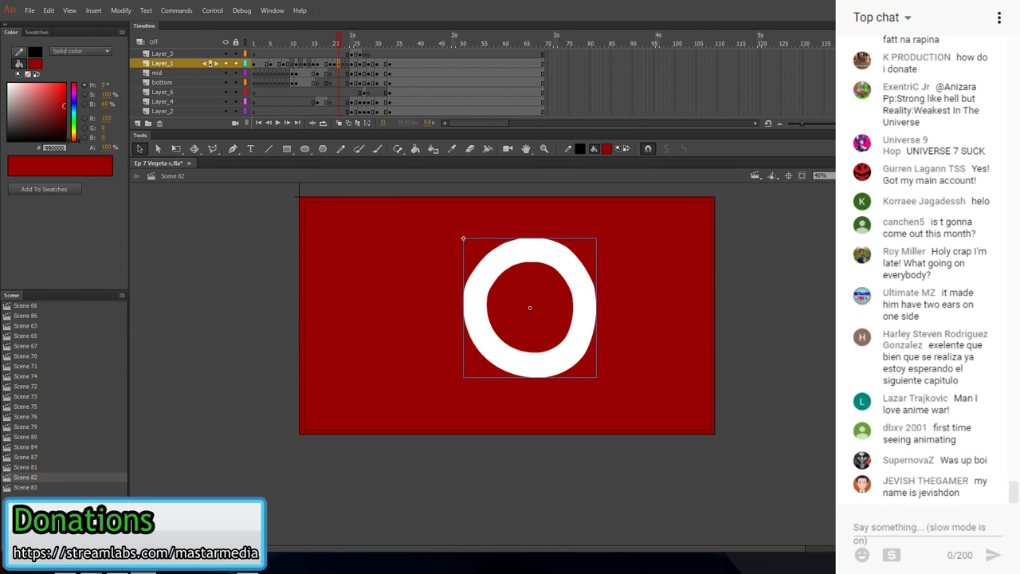
{"action": "left_click", "coordinate": [931, 263]}
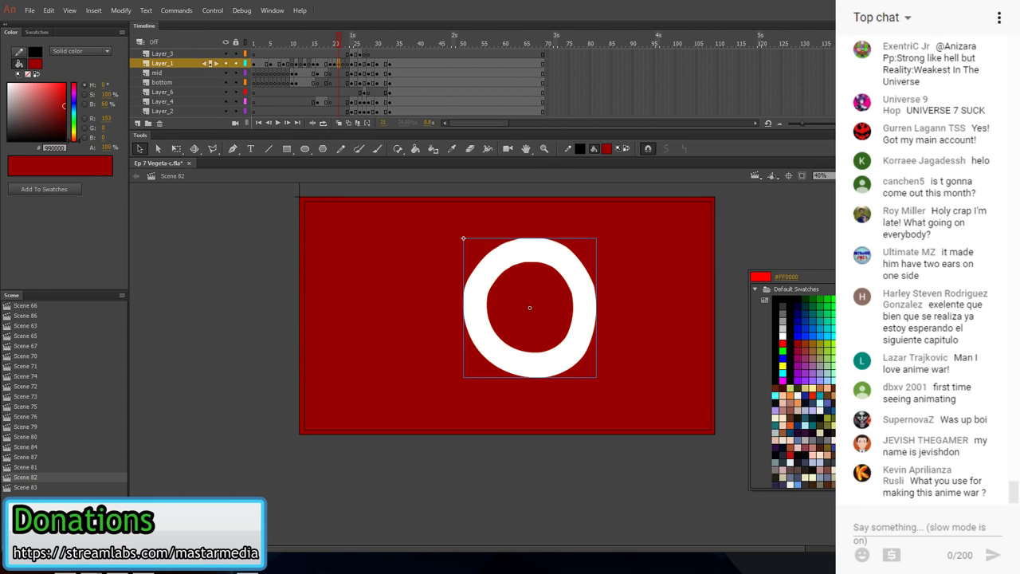
{"action": "left_click", "coordinate": [918, 343]}
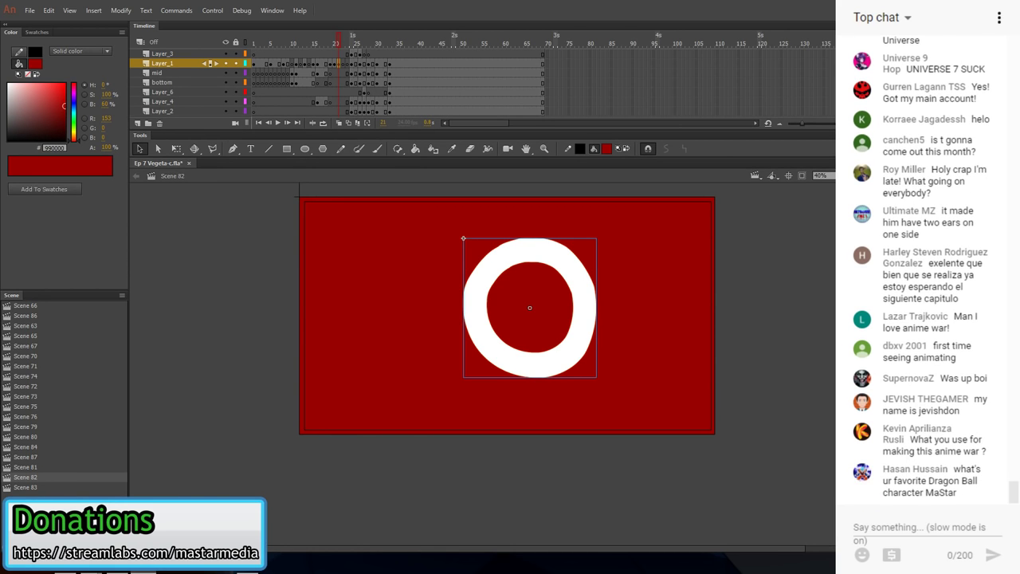
{"action": "key", "text": "Return"}
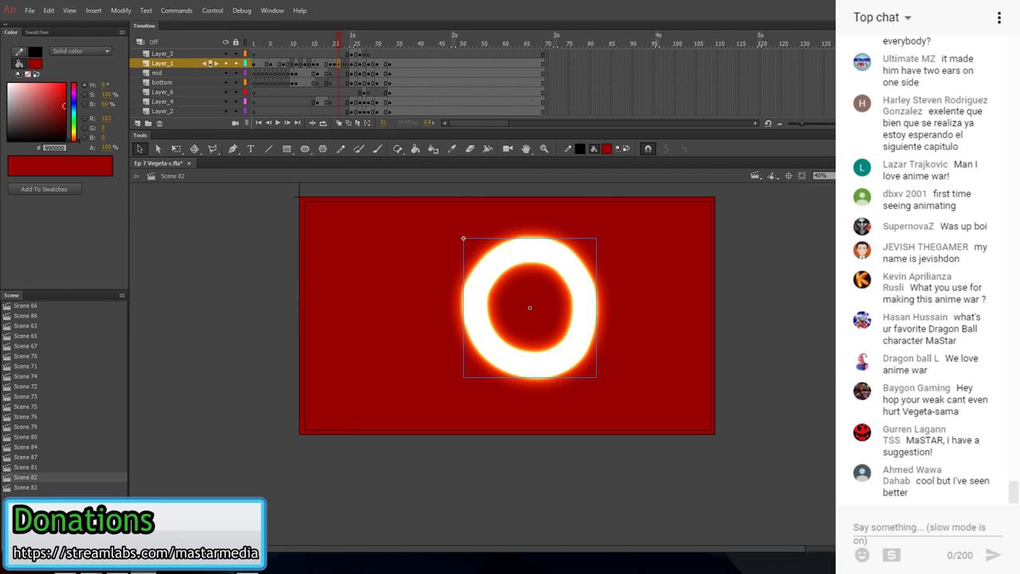
{"action": "left_click", "coordinate": [750, 297]}
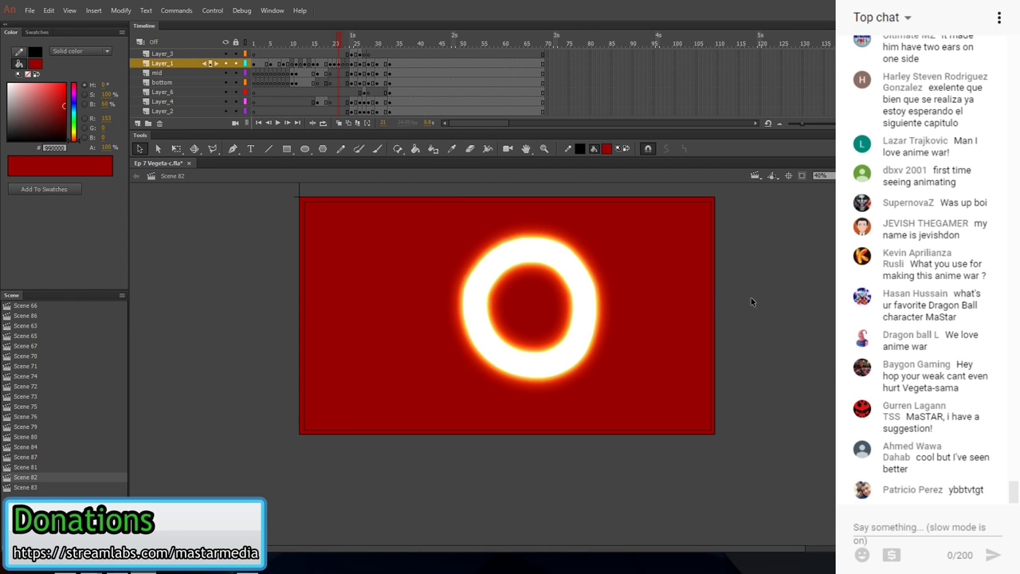
- Scale the glowing ring symbol down about its centre and cut it from the stage
{"action": "scroll", "coordinate": [528, 300], "scroll_direction": "down", "scroll_amount": 1}
{"action": "left_click", "coordinate": [521, 263]}
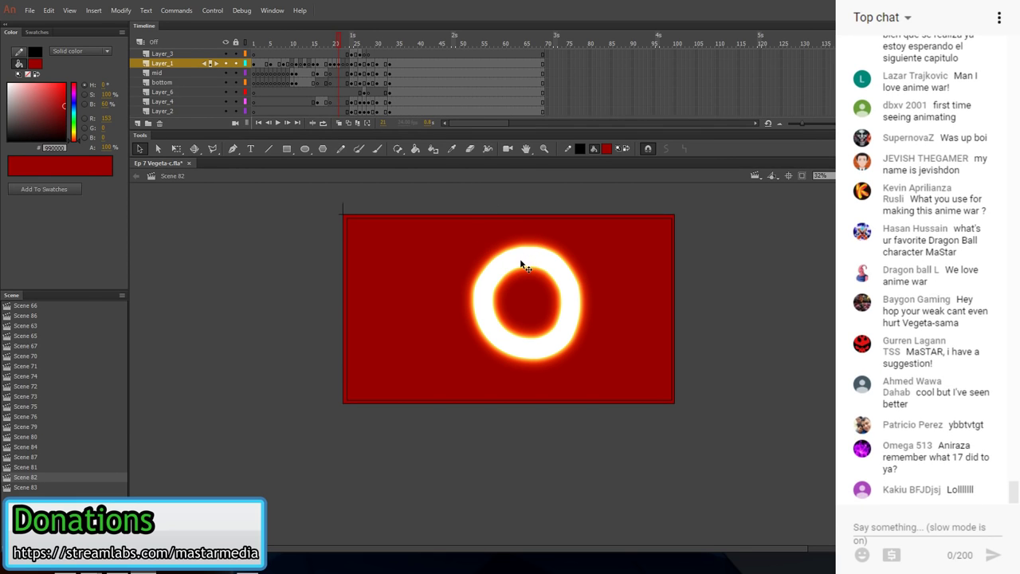
{"action": "key", "text": "q"}
{"action": "left_click_drag", "start_coordinate": [581, 246], "coordinate": [568, 258]}
{"action": "key", "text": "Delete"}
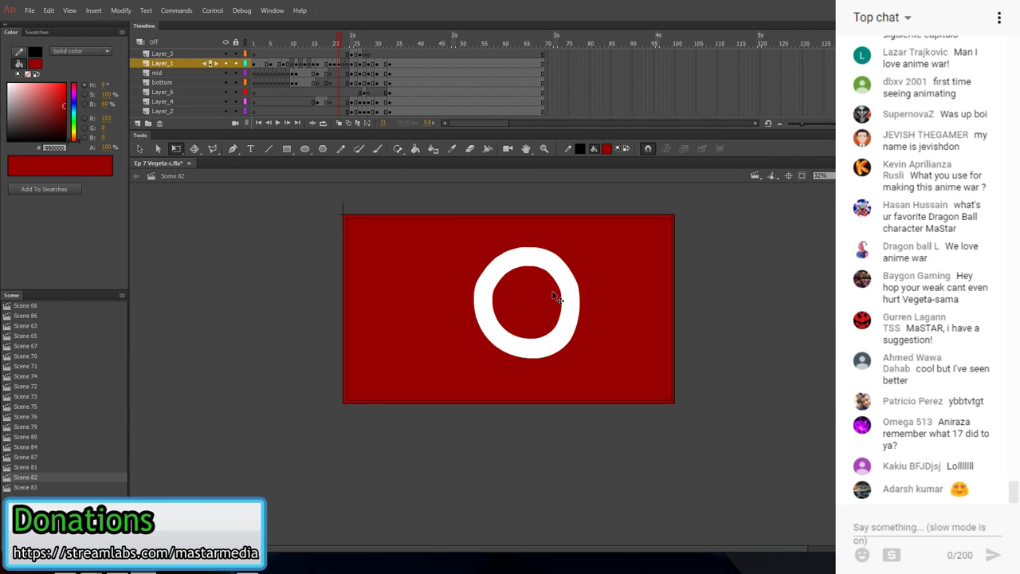
- Fill the white ring-shaped gap with dark red #990000 and paste the smaller glowing ring back in place
{"action": "key", "text": "o"}
{"action": "key", "text": "p"}
{"action": "key", "text": "o"}
{"action": "key", "text": "i"}
{"action": "left_click", "coordinate": [600, 314]}
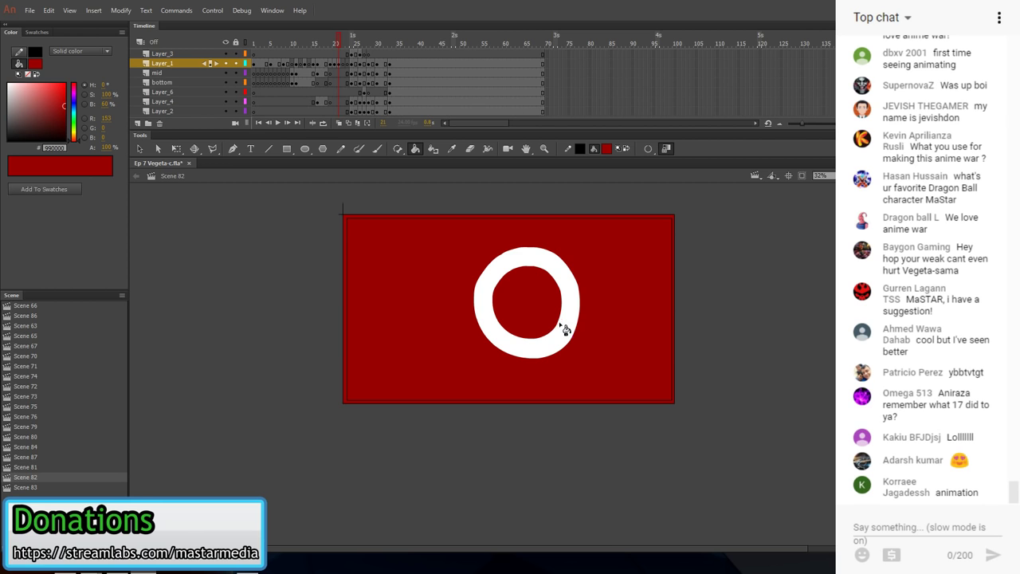
{"action": "left_click", "coordinate": [564, 329]}
{"action": "key", "text": "b"}
{"action": "right_click", "coordinate": [689, 216]}
{"action": "left_click", "coordinate": [743, 259]}
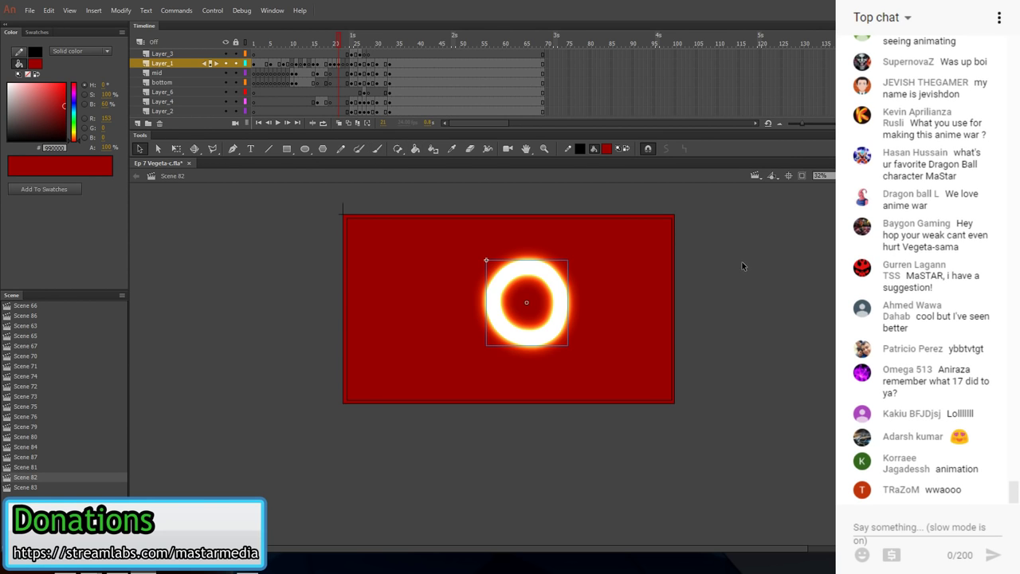
- Move the red flash artwork with its glowing ring from frame 21 of Layer_1 to frame 23, pasting it in place
{"action": "left_click", "coordinate": [340, 65]}
{"action": "key", "text": "Delete"}
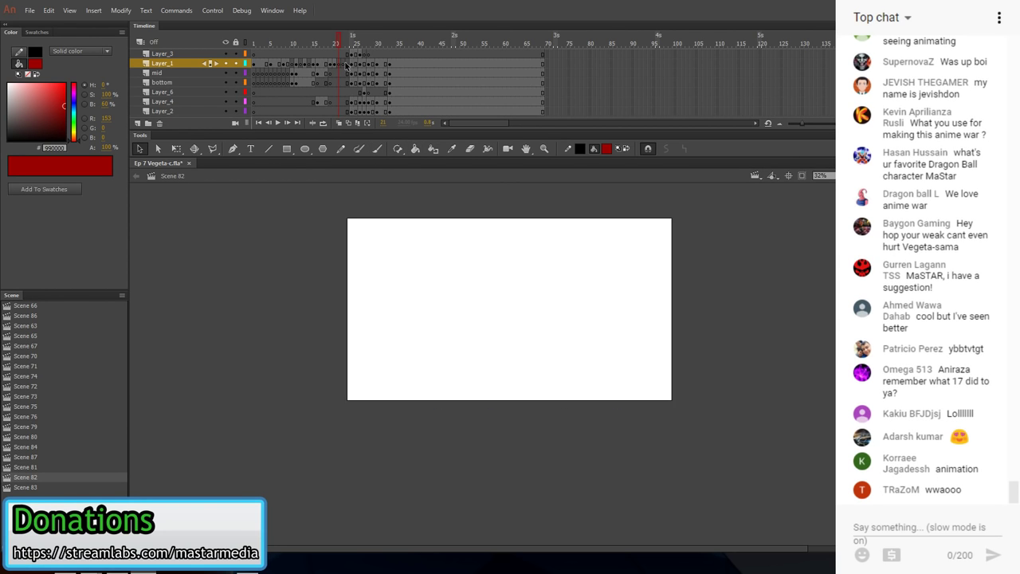
{"action": "right_click", "coordinate": [321, 229]}
{"action": "left_click", "coordinate": [359, 263]}
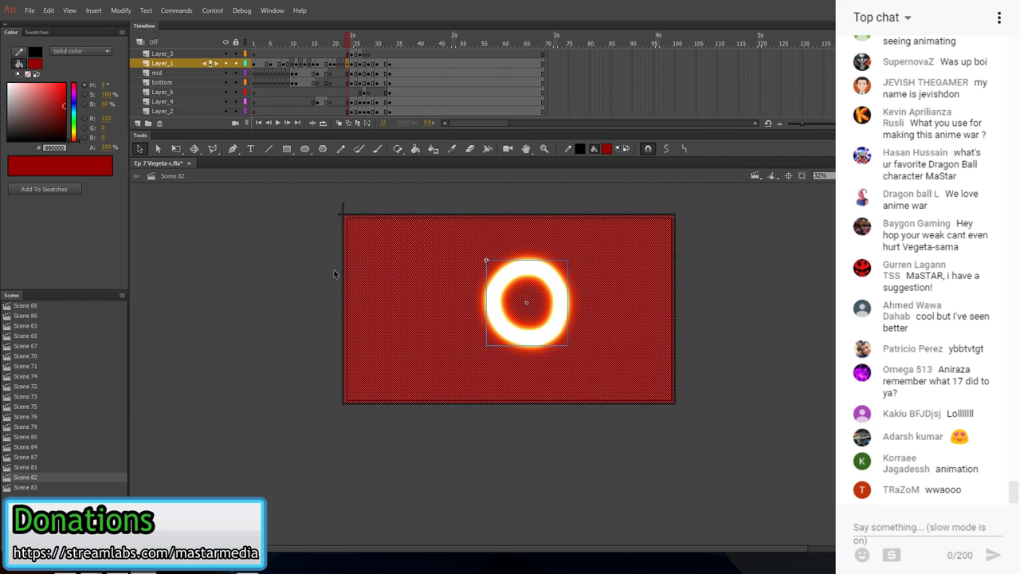
{"action": "key", "text": "Delete"}
{"action": "right_click", "coordinate": [280, 263]}
{"action": "left_click", "coordinate": [342, 308]}
{"action": "left_click", "coordinate": [279, 230]}
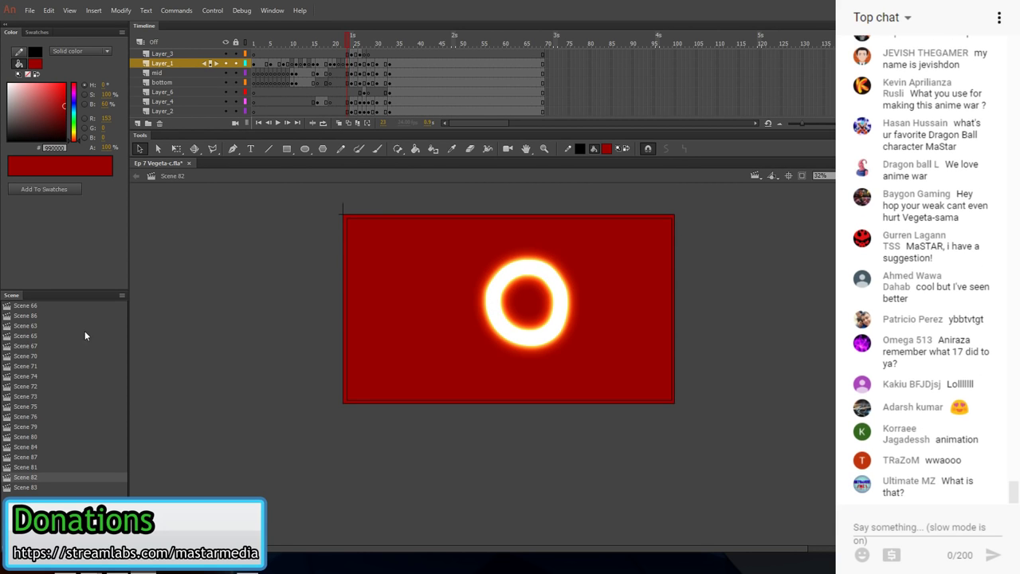
- Find the white burst on black impact frame on Layer_7 of Scene 76 and copy its artwork
{"action": "left_click", "coordinate": [26, 426]}
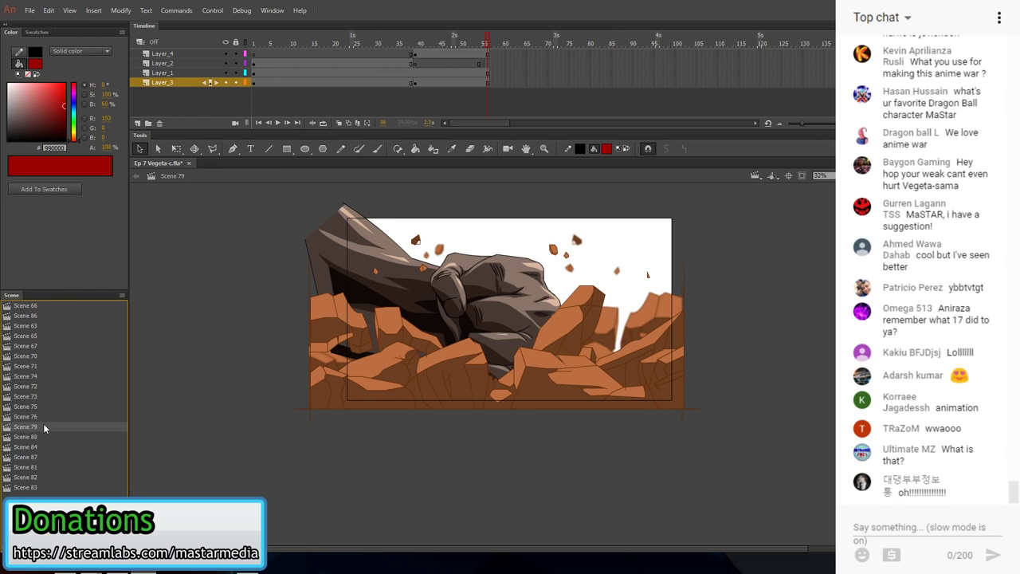
{"action": "left_click", "coordinate": [27, 416]}
{"action": "left_click_drag", "start_coordinate": [544, 124], "coordinate": [479, 122]}
{"action": "left_click", "coordinate": [451, 91]}
{"action": "left_click", "coordinate": [403, 84]}
{"action": "left_click", "coordinate": [305, 92]}
{"action": "left_click", "coordinate": [367, 92]}
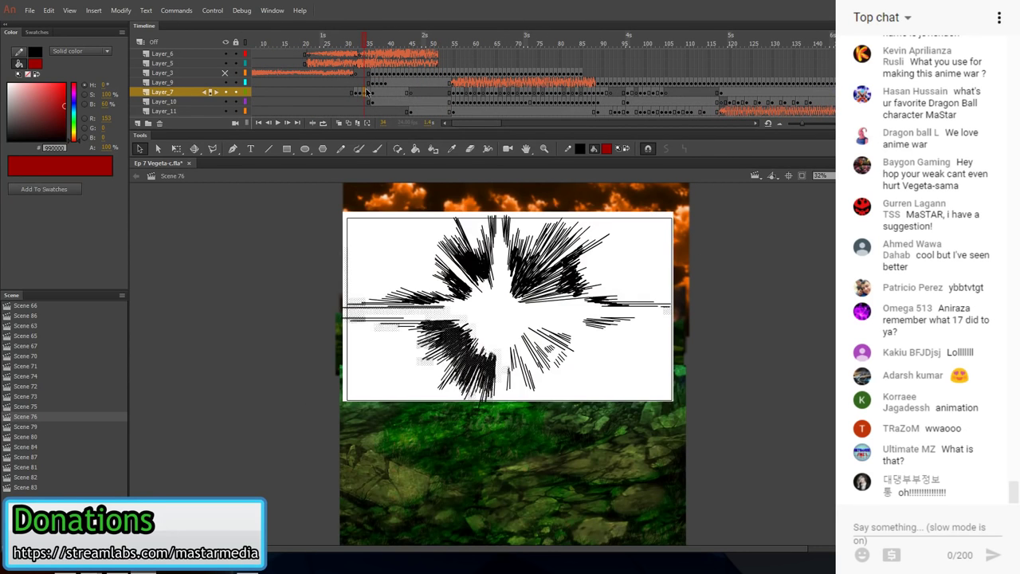
{"action": "left_click", "coordinate": [359, 91]}
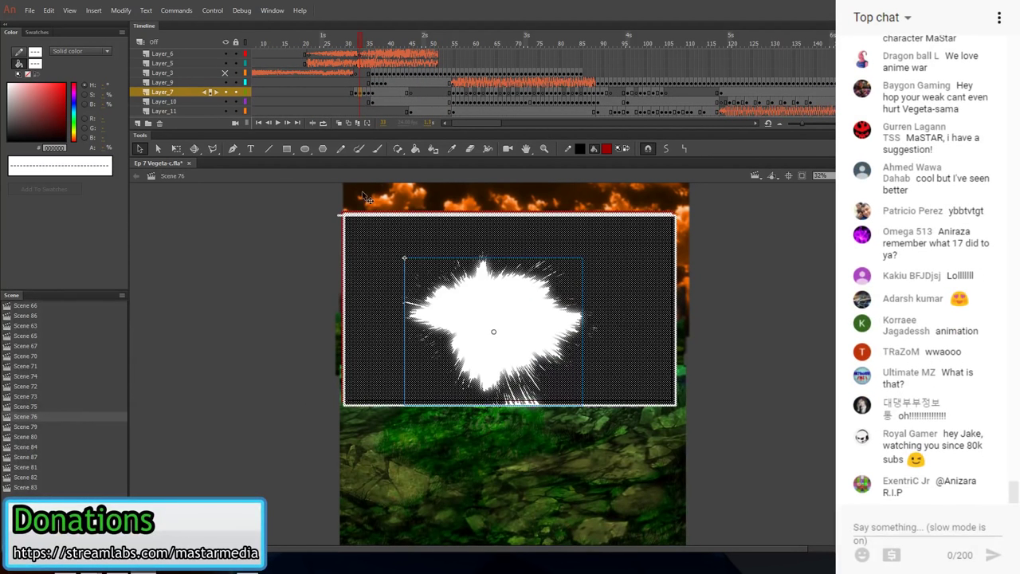
- Return to Scene 82 and paste the copied impact burst in place on frame 22 of Layer_1
{"action": "left_click", "coordinate": [37, 427]}
{"action": "left_click", "coordinate": [37, 426]}
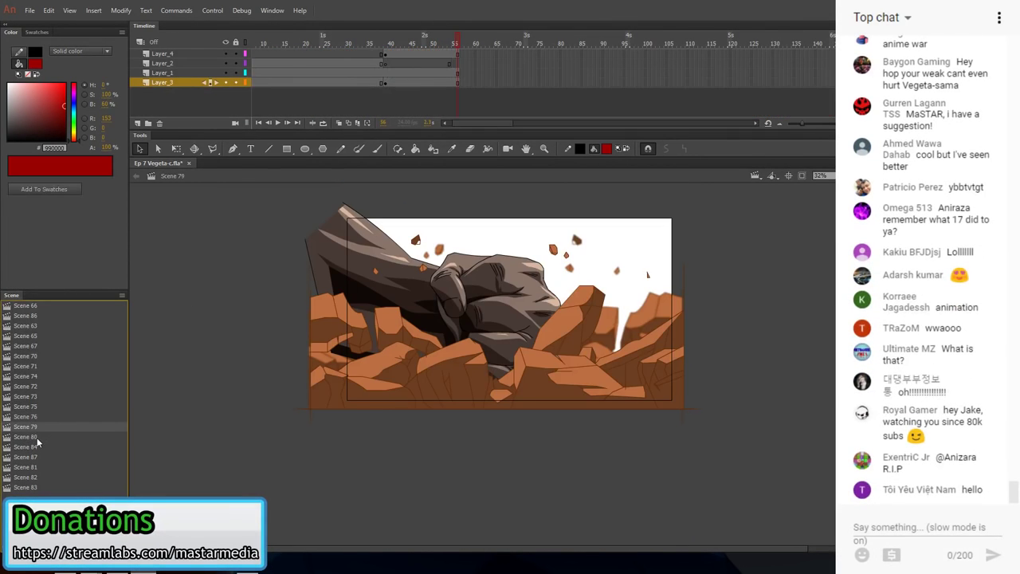
{"action": "left_click", "coordinate": [37, 438]}
{"action": "left_click", "coordinate": [36, 468]}
{"action": "left_click", "coordinate": [35, 475]}
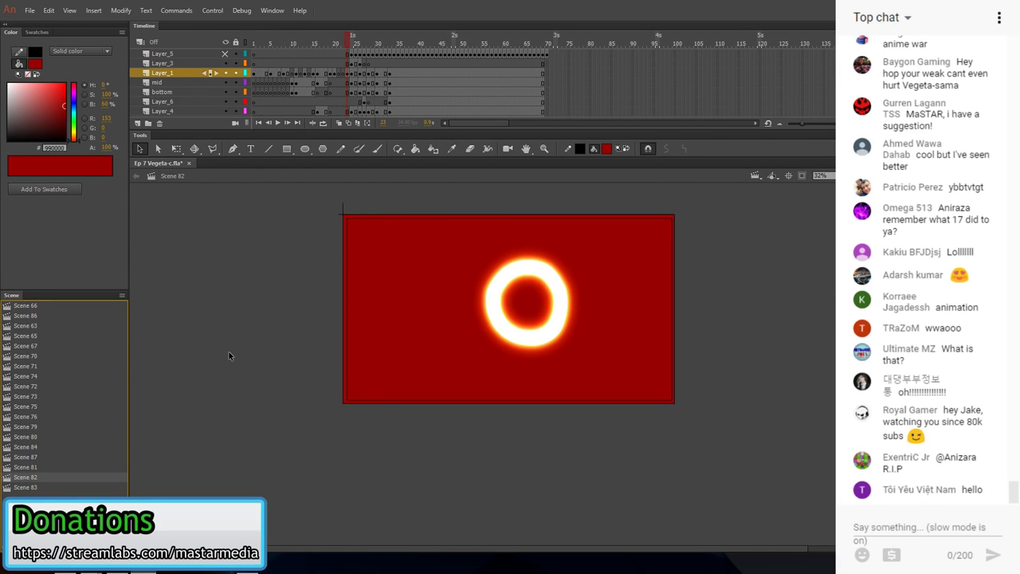
{"action": "right_click", "coordinate": [258, 282]}
{"action": "left_click", "coordinate": [299, 325]}
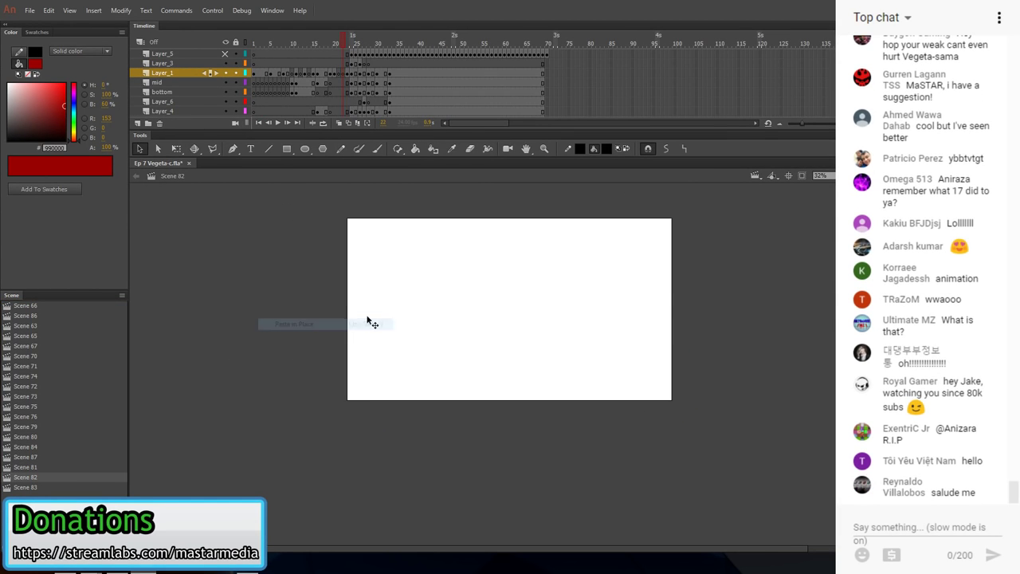
- Flip the pasted burst artwork vertically and horizontally, and deselect it
{"action": "right_click", "coordinate": [495, 316]}
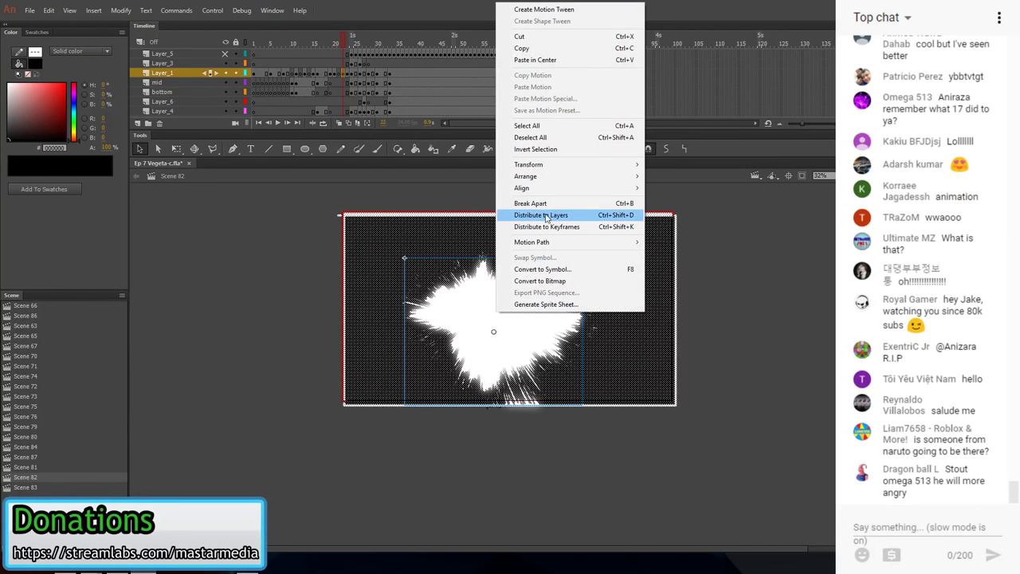
{"action": "mouse_move", "coordinate": [557, 165]}
{"action": "left_click", "coordinate": [410, 267]}
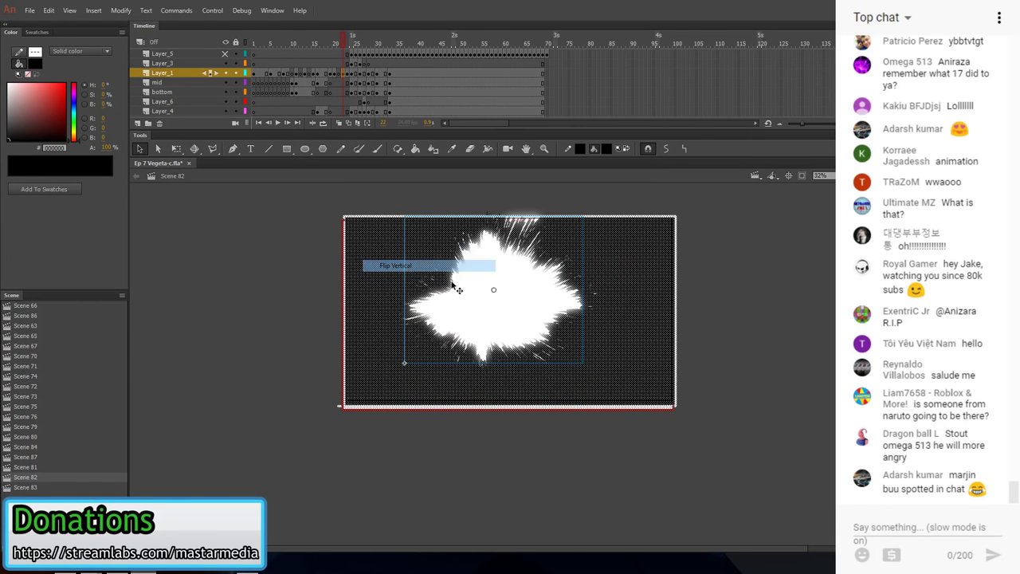
{"action": "right_click", "coordinate": [481, 301]}
{"action": "mouse_move", "coordinate": [506, 413]}
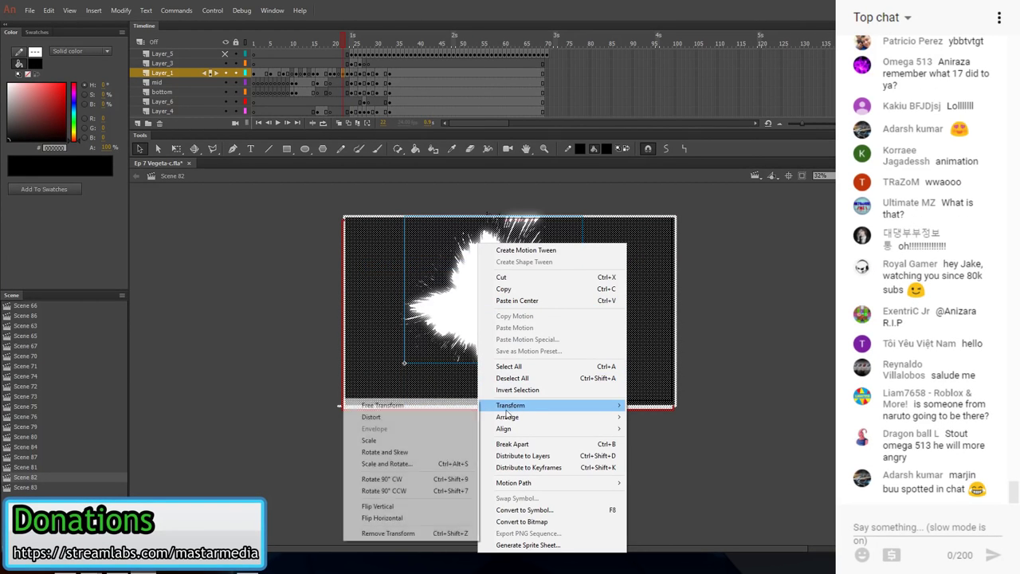
{"action": "left_click", "coordinate": [380, 517]}
{"action": "left_click", "coordinate": [732, 330]}
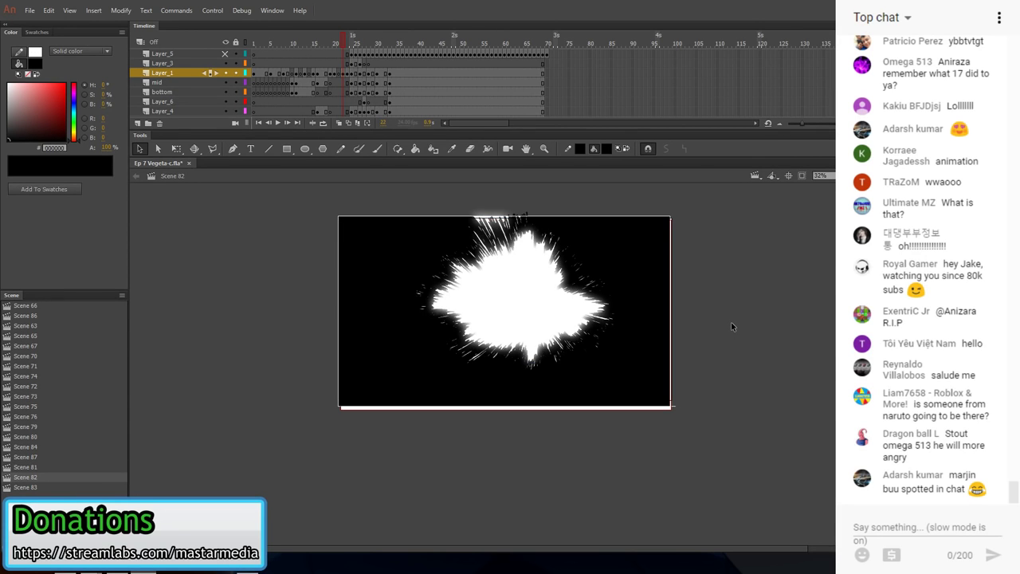
- Compare the burst and red flash frames, and remove the blank frame 21 from Layer_3 down through Layer_2
{"action": "key", "text": "period"}
{"action": "key", "text": "comma"}
{"action": "key", "text": "period"}
{"action": "key", "text": "comma"}
{"action": "key", "text": "period"}
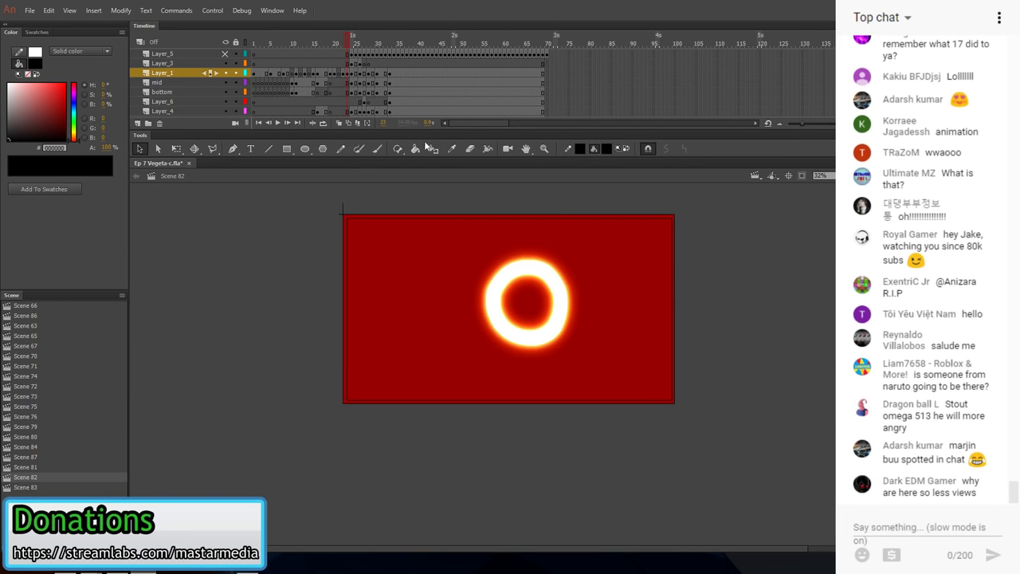
{"action": "key", "text": "comma"}
{"action": "key", "text": "comma"}
{"action": "left_click", "coordinate": [339, 56]}
{"action": "scroll", "coordinate": [337, 75], "scroll_direction": "down", "scroll_amount": 1}
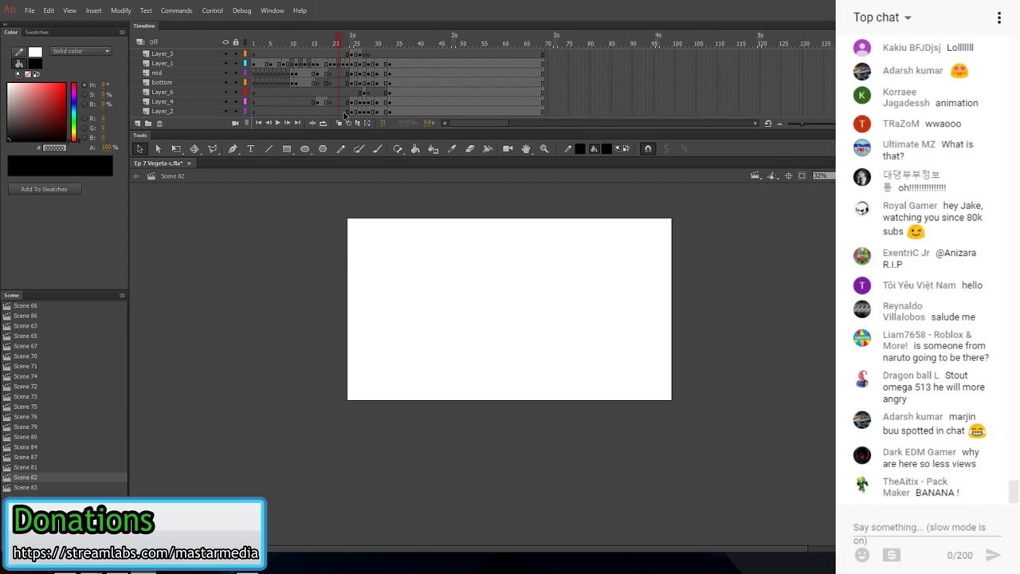
{"action": "left_click", "coordinate": [338, 112], "text": "shift"}
{"action": "right_click", "coordinate": [338, 111]}
{"action": "left_click", "coordinate": [385, 179]}
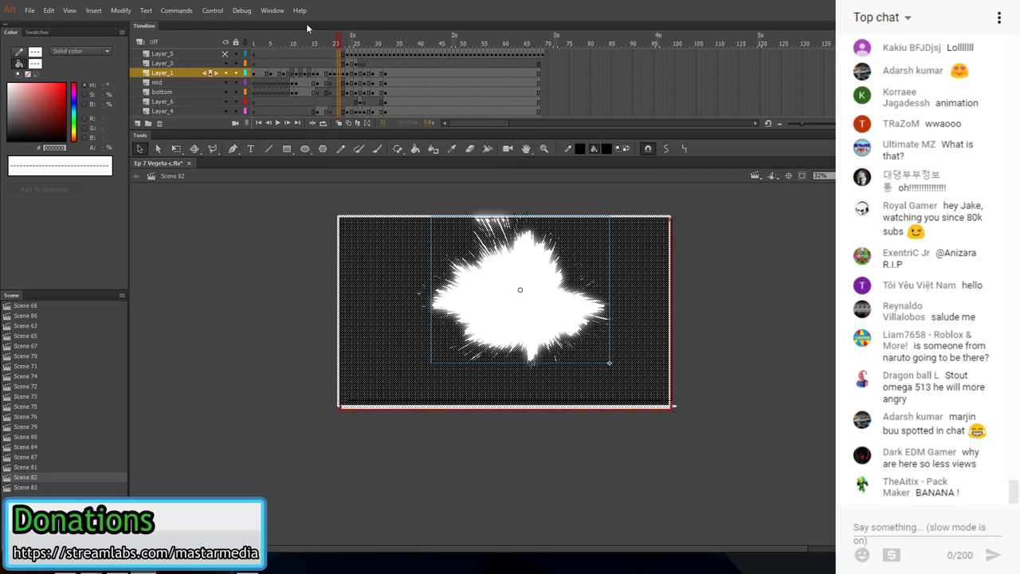
- Test Scene 82 in an enlarged preview window to review the impact timing, and close the preview
{"action": "left_click", "coordinate": [272, 11]}
{"action": "mouse_move", "coordinate": [212, 11]}
{"action": "left_click", "coordinate": [239, 132]}
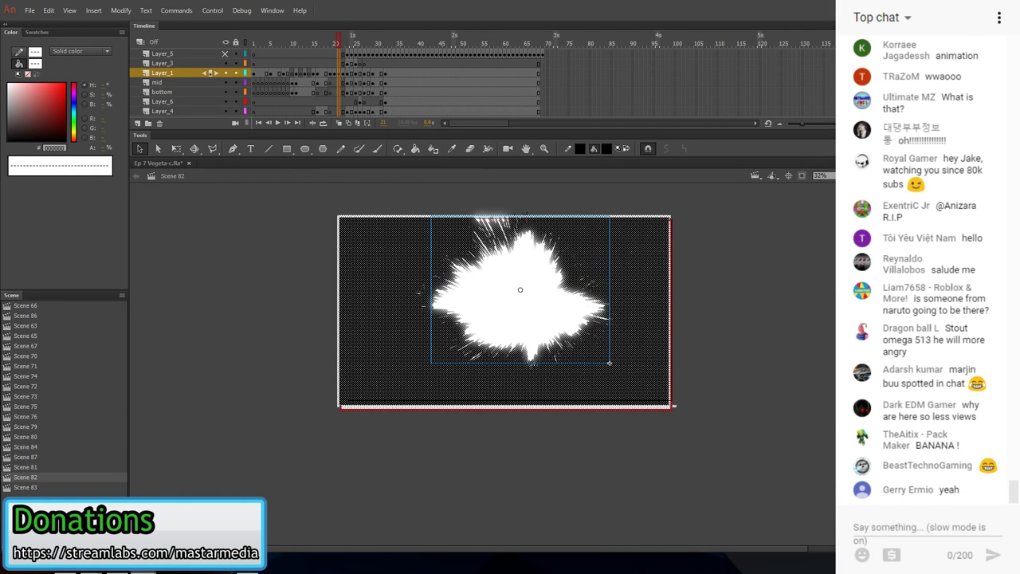
{"action": "left_click_drag", "start_coordinate": [258, 200], "coordinate": [424, 247]}
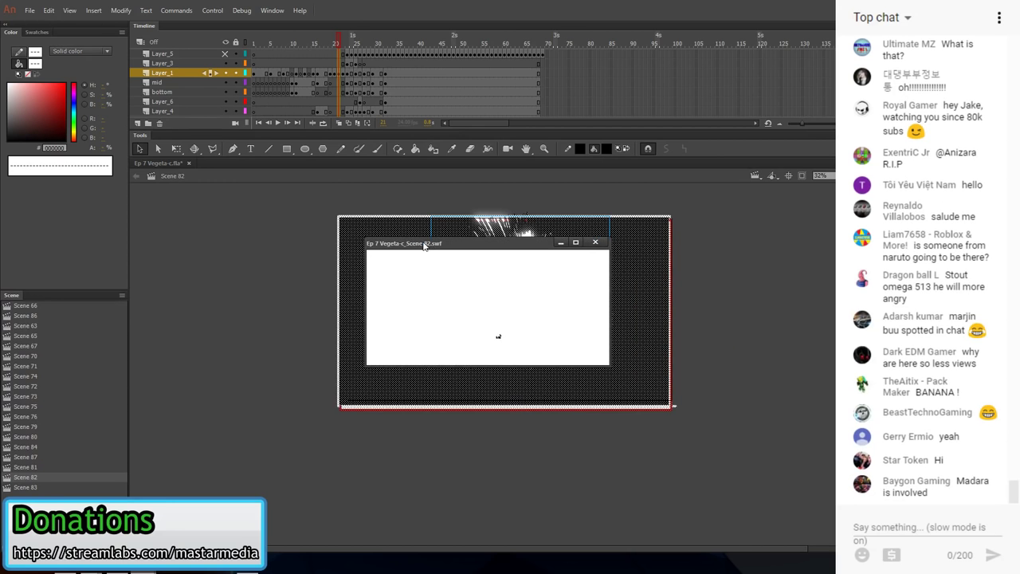
{"action": "left_click", "coordinate": [704, 287]}
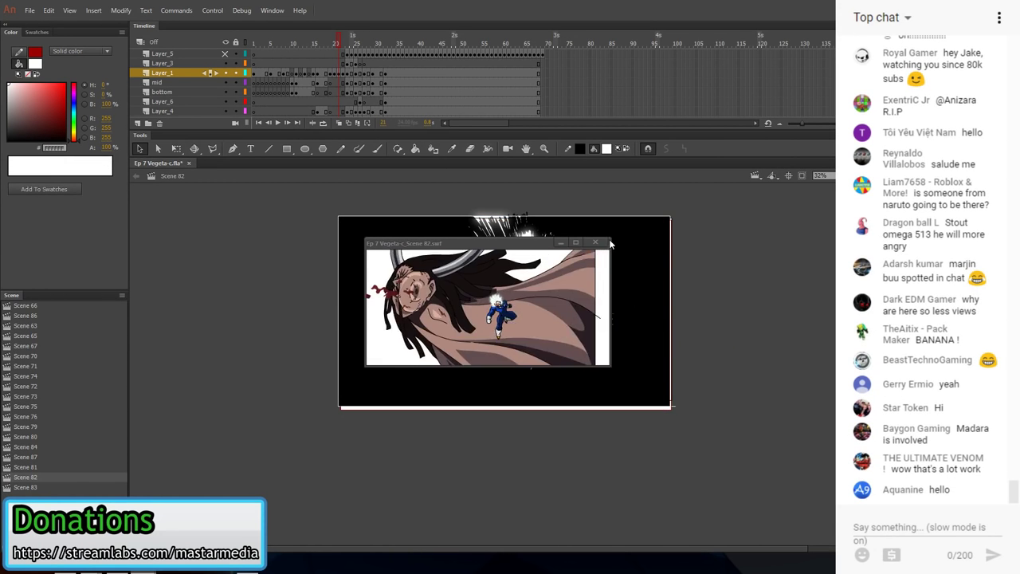
{"action": "left_click_drag", "start_coordinate": [609, 244], "coordinate": [670, 173]}
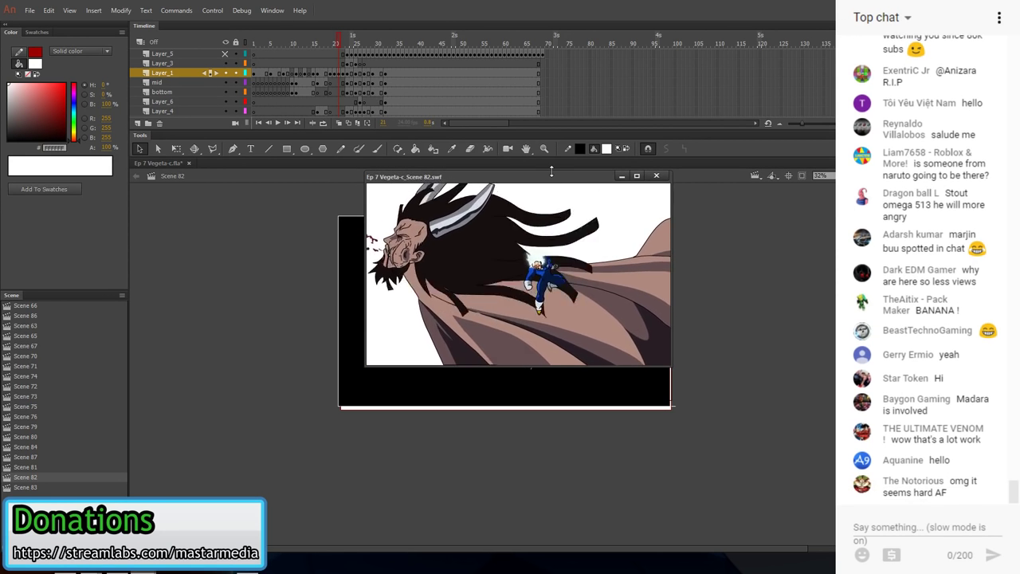
{"action": "left_click_drag", "start_coordinate": [551, 171], "coordinate": [552, 173]}
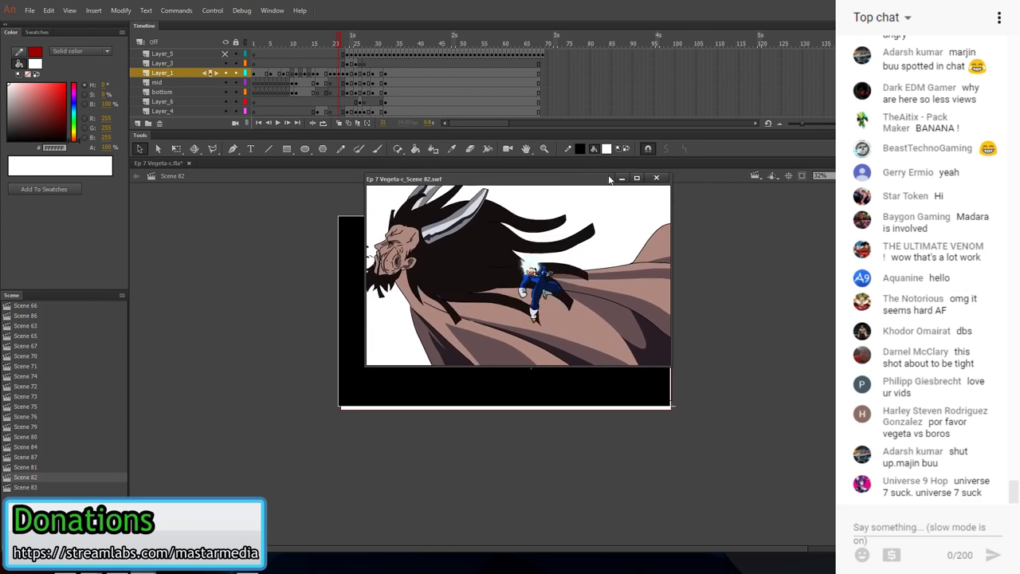
{"action": "left_click_drag", "start_coordinate": [587, 172], "coordinate": [587, 176]}
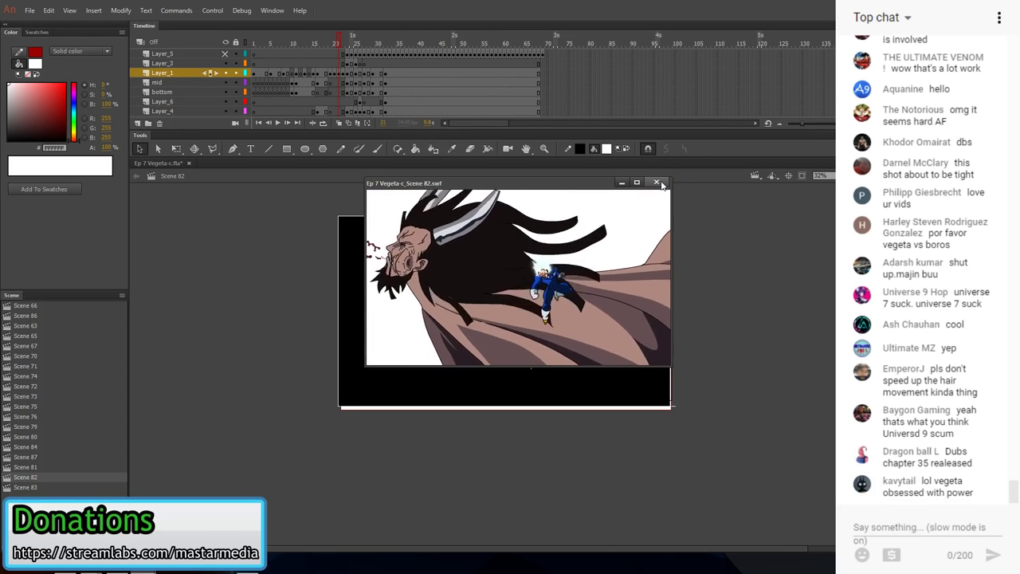
{"action": "left_click", "coordinate": [656, 182]}
- Go to frame 36, focus on the giant's neck, and hide the head artwork on Layer_4
{"action": "scroll", "coordinate": [488, 105], "scroll_direction": "down", "scroll_amount": 1}
{"action": "left_click", "coordinate": [401, 111]}
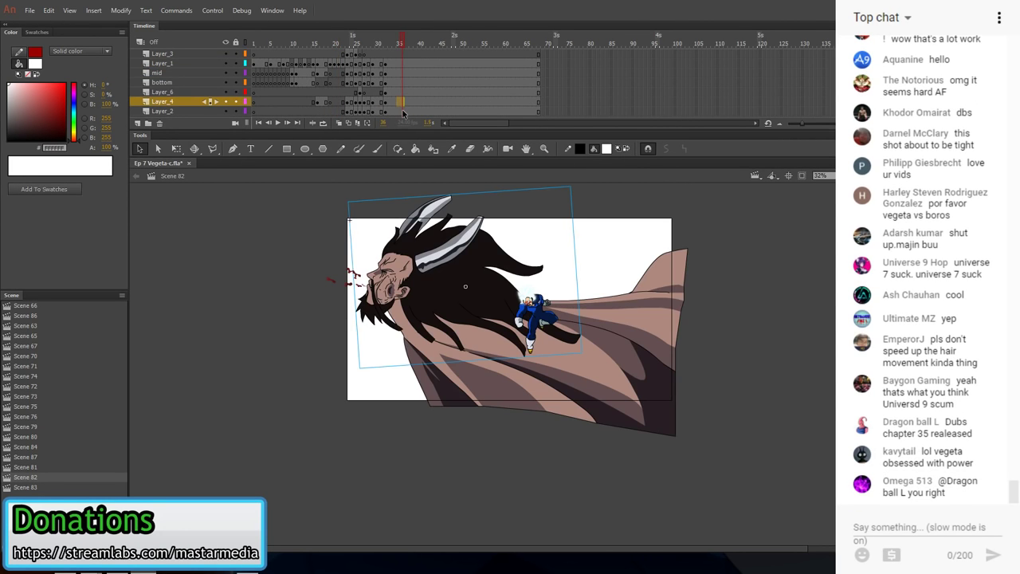
{"action": "left_click", "coordinate": [277, 212]}
{"action": "key", "text": "z"}
{"action": "left_click_drag", "start_coordinate": [323, 216], "coordinate": [562, 363]}
{"action": "key", "text": "u"}
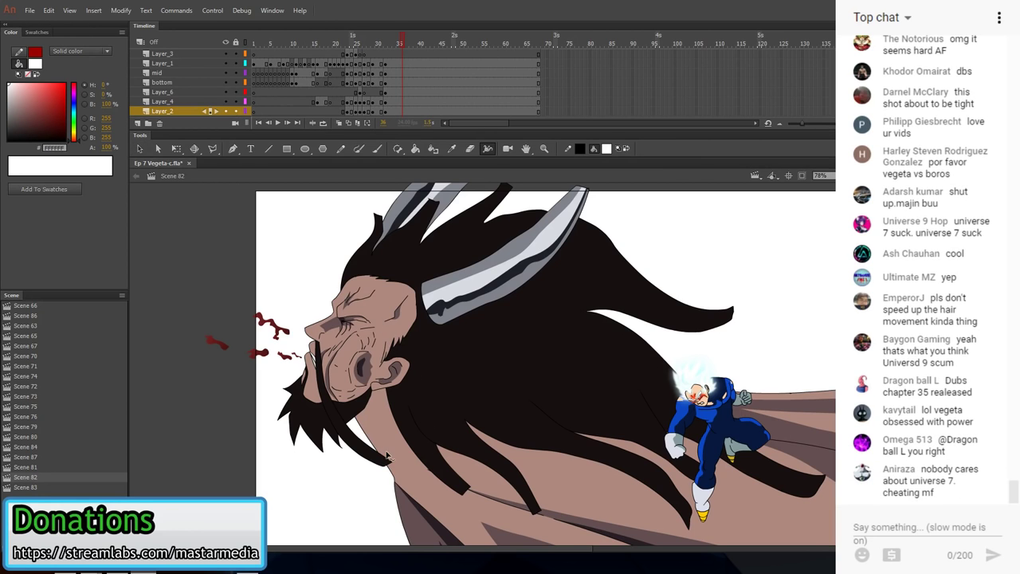
{"action": "scroll", "coordinate": [394, 485], "scroll_direction": "up", "scroll_amount": 2}
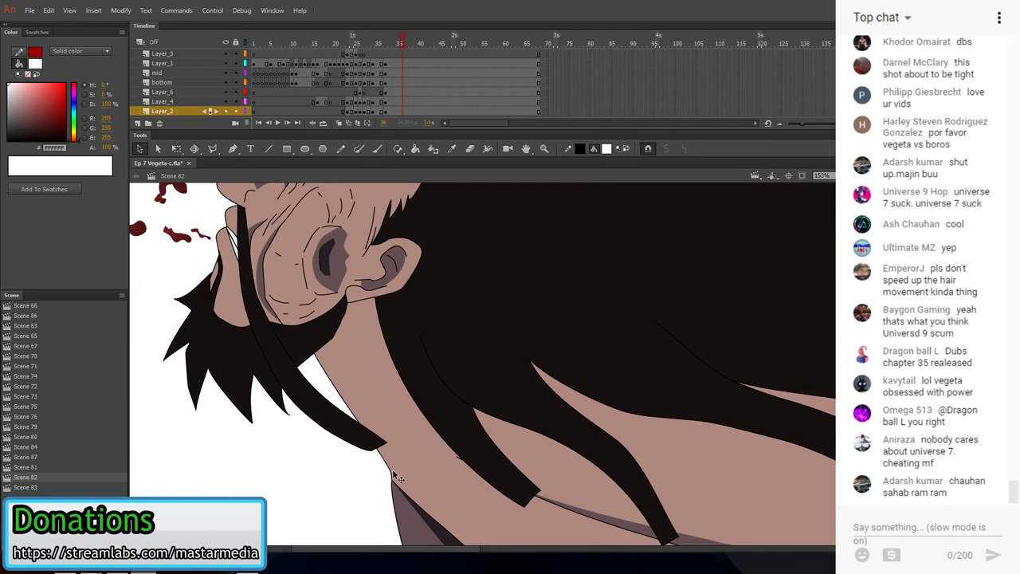
{"action": "scroll", "coordinate": [341, 454], "scroll_direction": "down", "scroll_amount": 2}
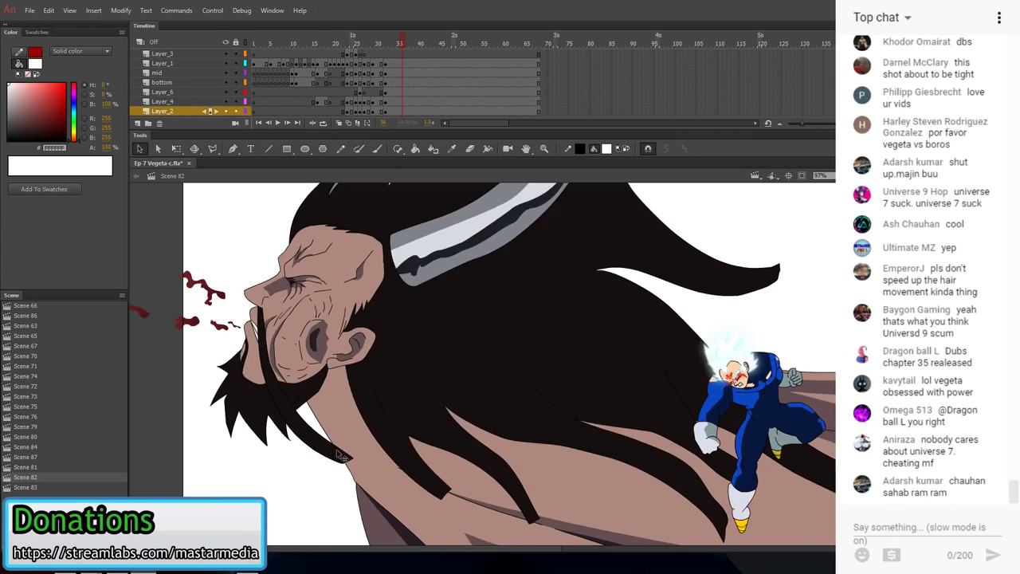
{"action": "left_click", "coordinate": [225, 102]}
- Outline a neck shadow on Layer_2 with red #FF0000 lines, fill it with #644E51, and delete the guide lines
{"action": "key", "text": "l"}
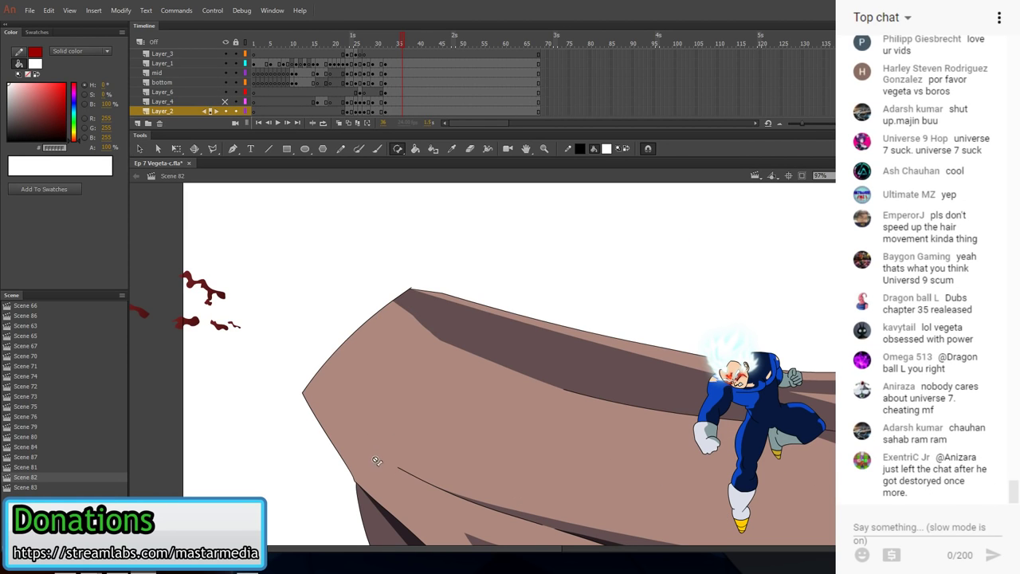
{"action": "left_click", "coordinate": [580, 148]}
{"action": "left_click", "coordinate": [589, 239]}
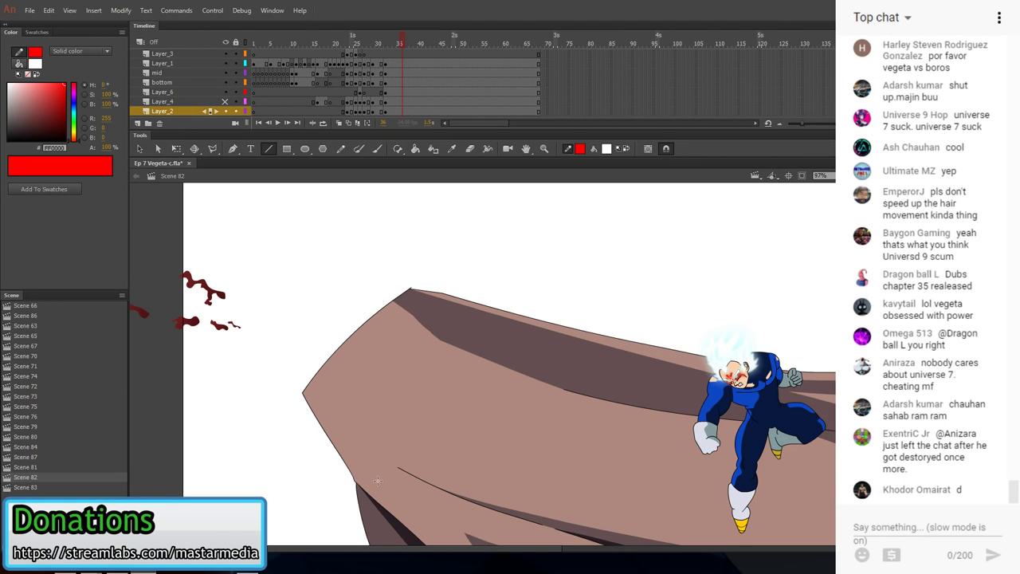
{"action": "left_click_drag", "start_coordinate": [355, 422], "coordinate": [437, 344]}
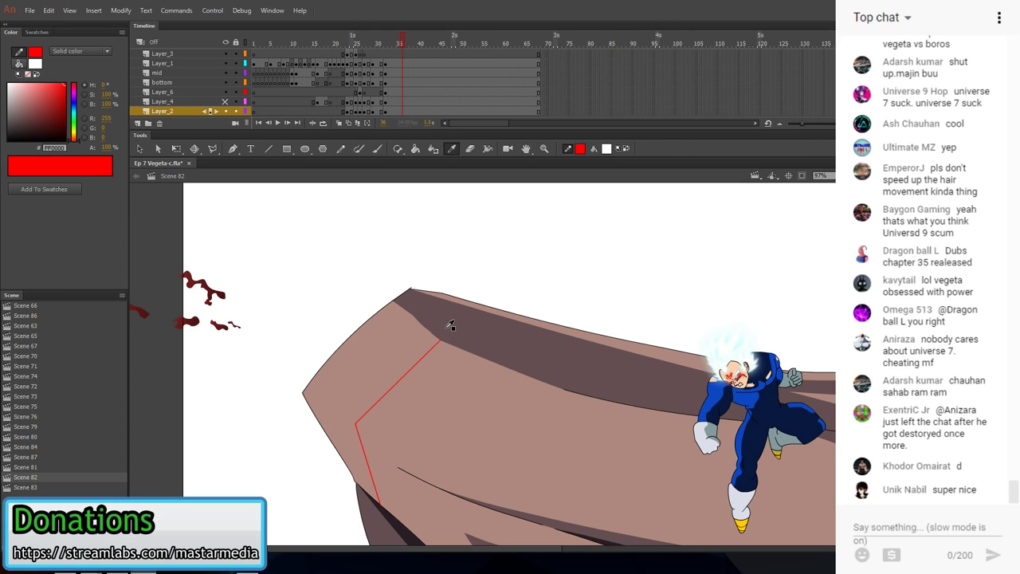
{"action": "left_click", "coordinate": [408, 342]}
{"action": "left_click", "coordinate": [408, 363]}
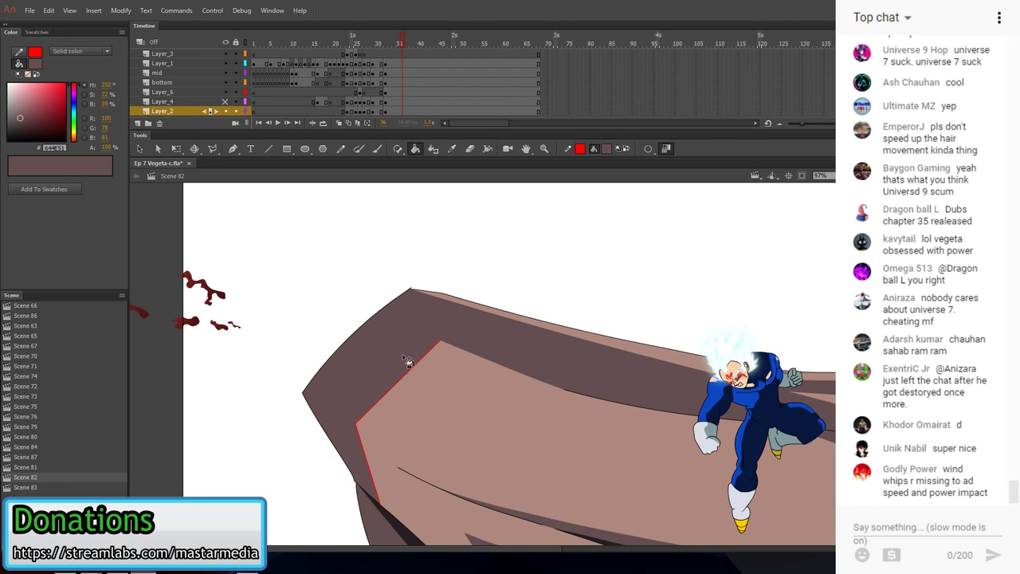
{"action": "double_click", "coordinate": [371, 402]}
{"action": "key", "text": "Delete"}
- Outline a deeper shadow along the neck's outer edge, fill it with dark #271E23, and delete the red guide lines
{"action": "key", "text": "b"}
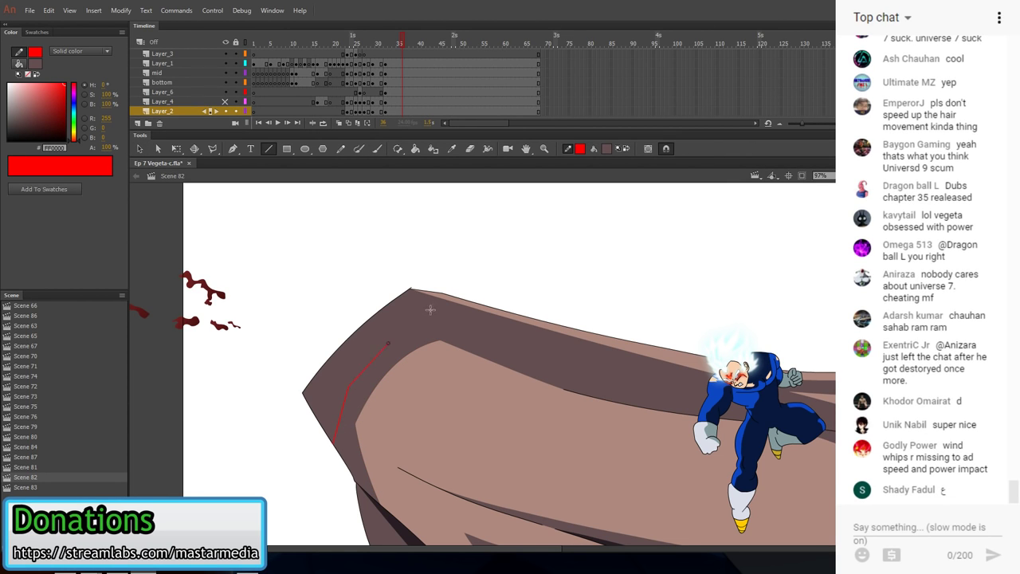
{"action": "left_click", "coordinate": [412, 530]}
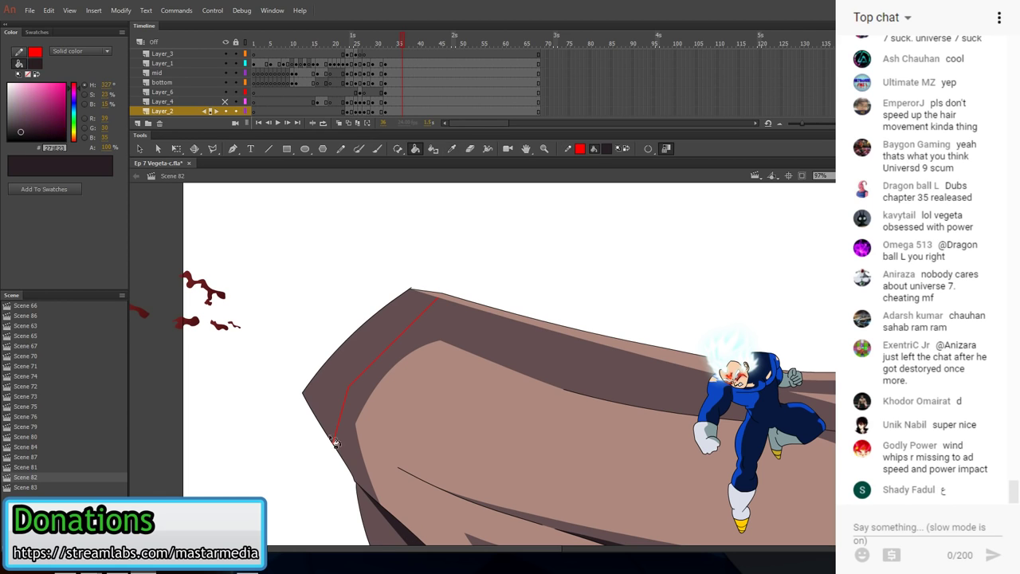
{"action": "left_click", "coordinate": [347, 406]}
{"action": "double_click", "coordinate": [356, 390]}
{"action": "key", "text": "Delete"}
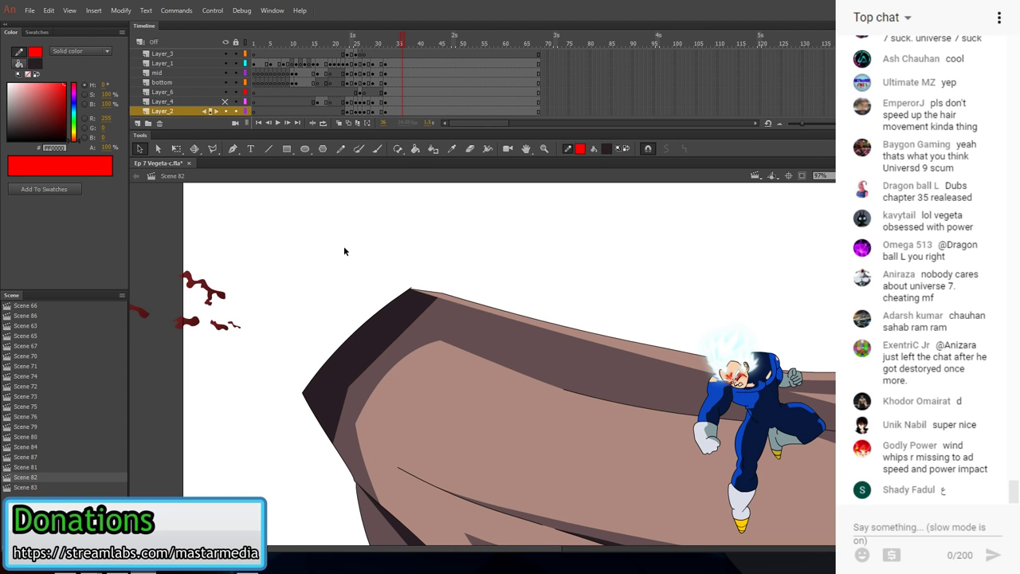
- Show the head artwork on Layer_4 again and check the new neck shading beneath it
{"action": "left_click", "coordinate": [226, 102]}
{"action": "left_click", "coordinate": [185, 102]}
{"action": "scroll", "coordinate": [402, 297], "scroll_direction": "down", "scroll_amount": 5}
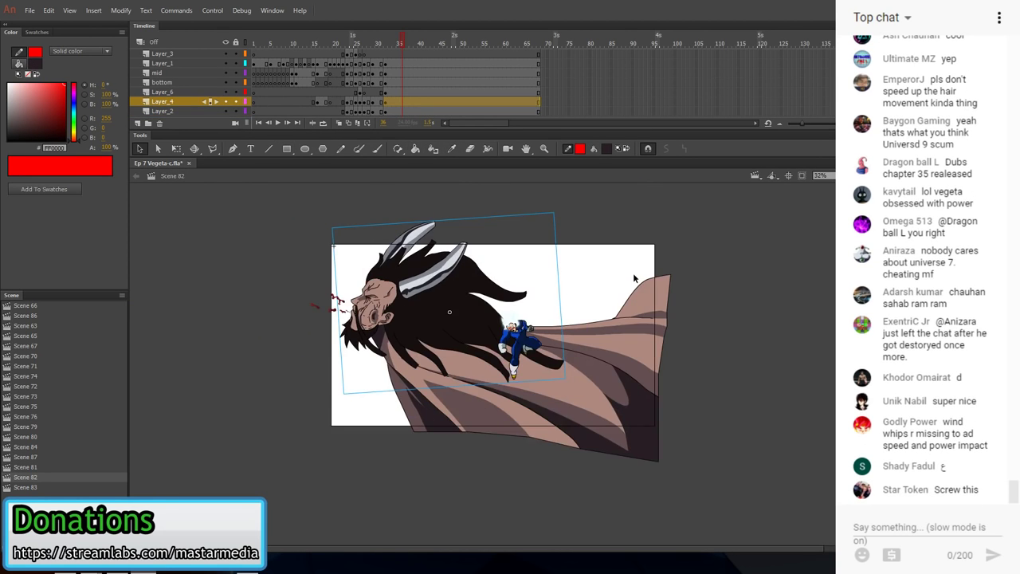
{"action": "left_click", "coordinate": [630, 269]}
{"action": "scroll", "coordinate": [396, 344], "scroll_direction": "up", "scroll_amount": 2}
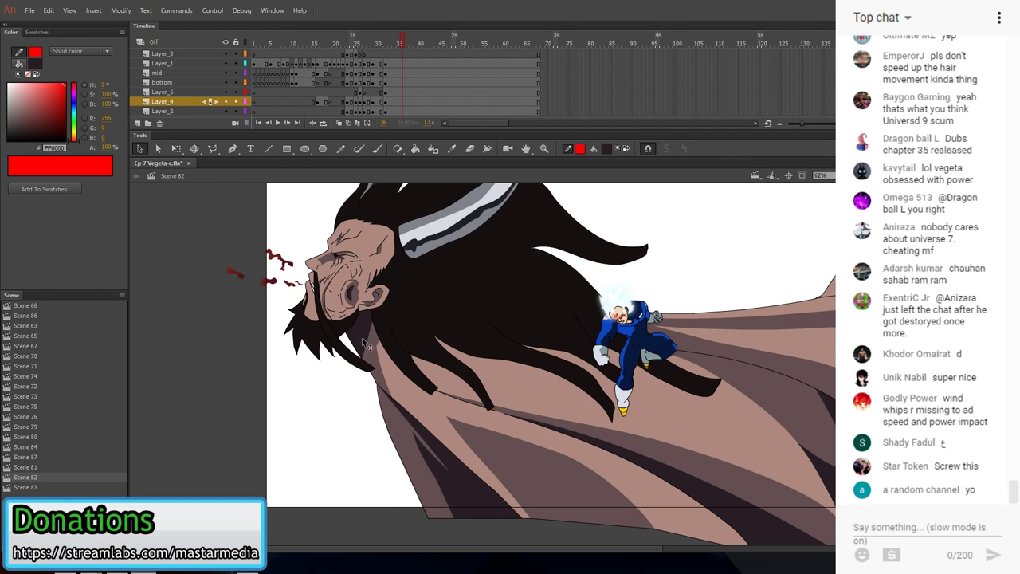
- Open Scene 70 and show its hidden smoke effect around frame 21, checking which layer holds it
{"action": "scroll", "coordinate": [401, 307], "scroll_direction": "down", "scroll_amount": 2}
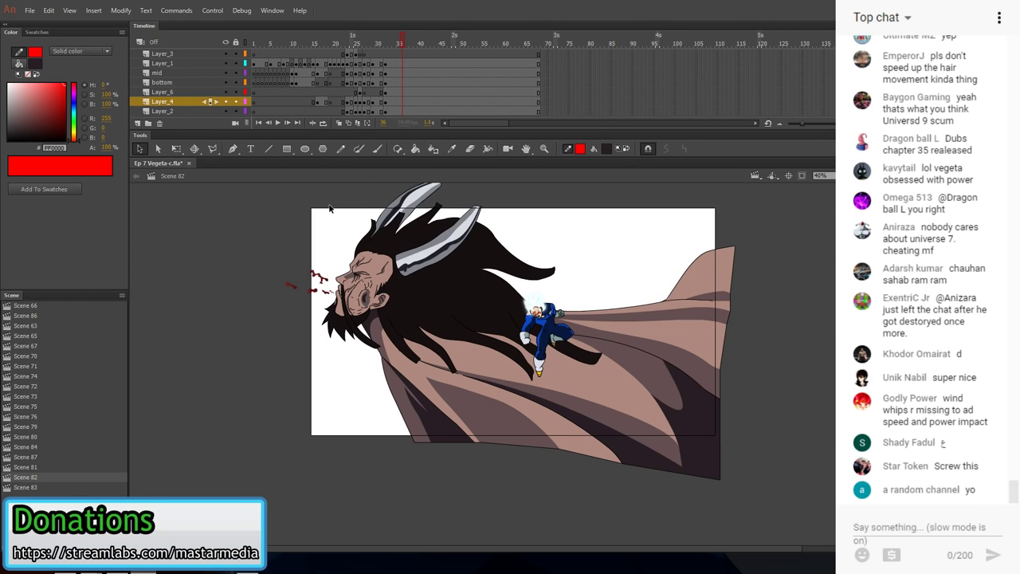
{"action": "left_click", "coordinate": [381, 55]}
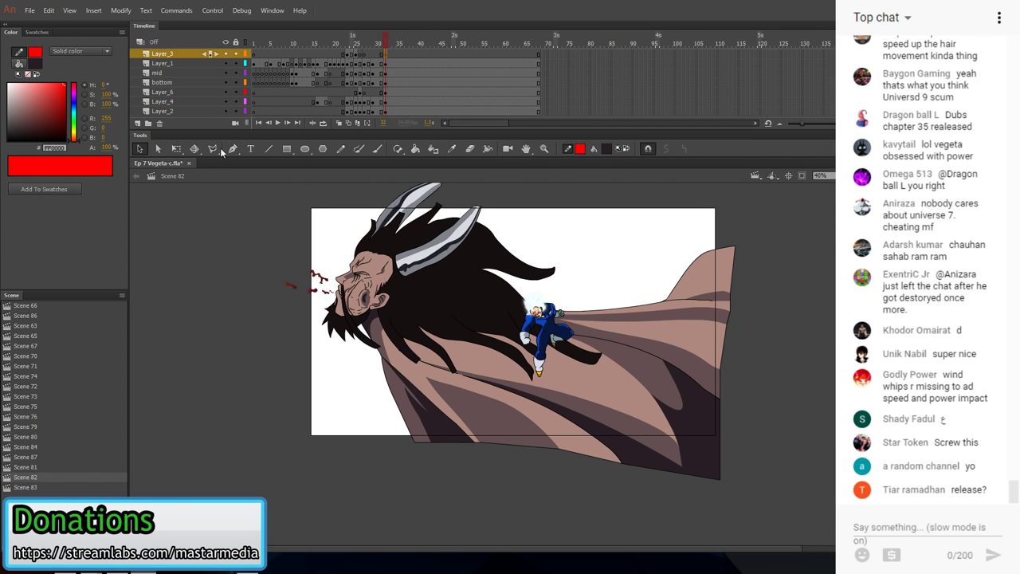
{"action": "left_click", "coordinate": [35, 366]}
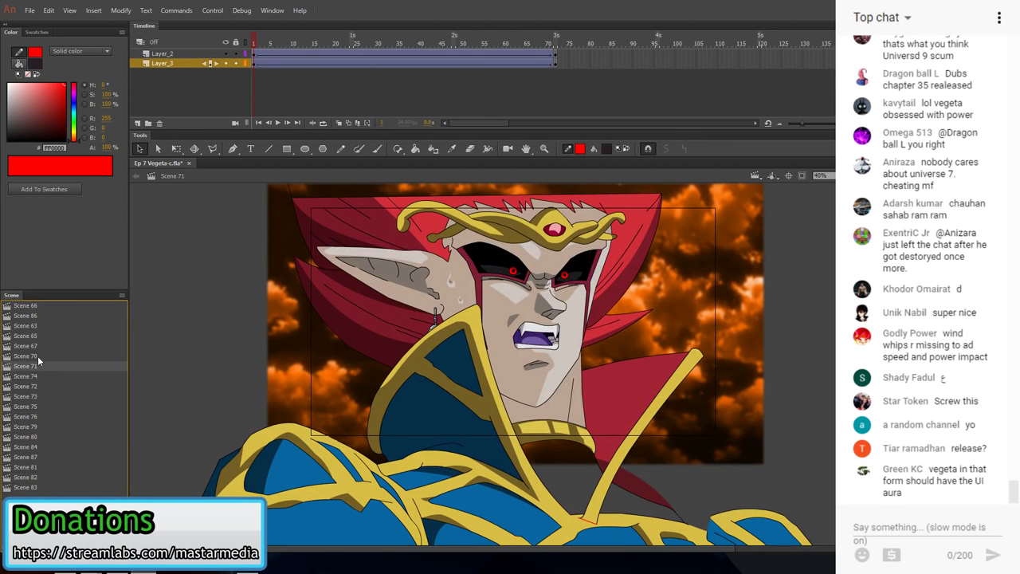
{"action": "left_click", "coordinate": [38, 354]}
{"action": "left_click", "coordinate": [340, 63]}
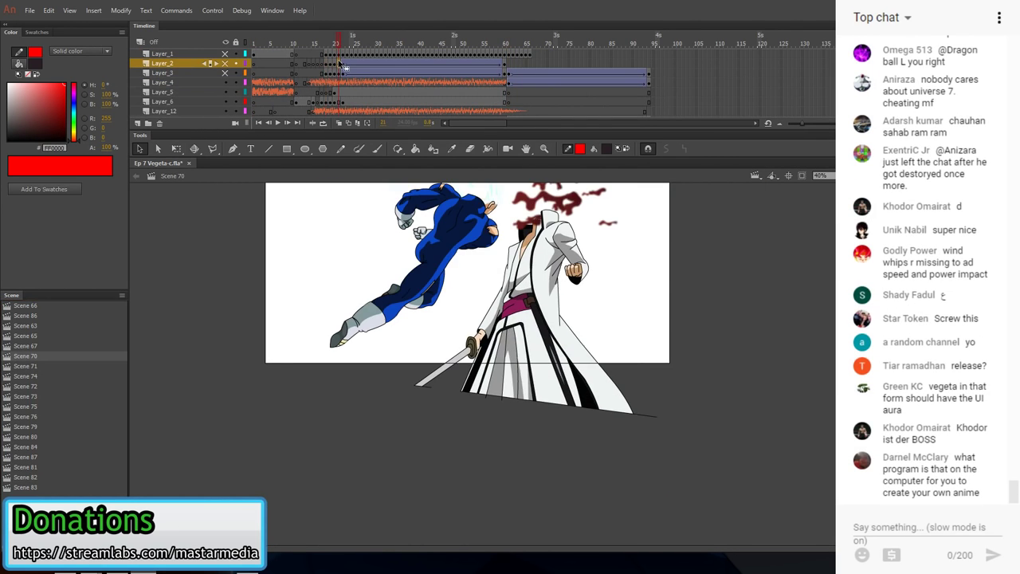
{"action": "left_click", "coordinate": [226, 64]}
{"action": "scroll", "coordinate": [237, 91], "scroll_direction": "down", "scroll_amount": 2}
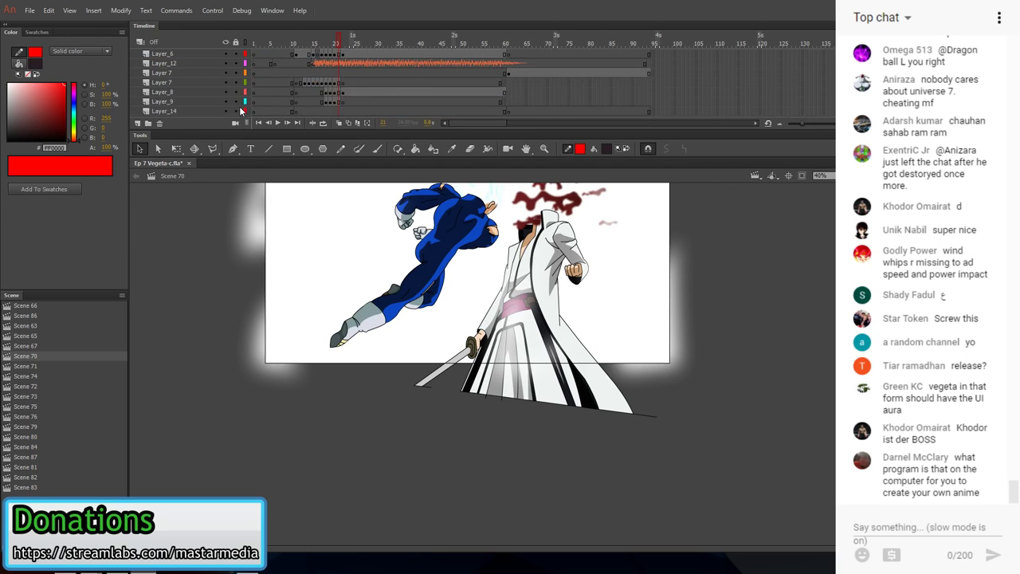
{"action": "scroll", "coordinate": [244, 91], "scroll_direction": "up", "scroll_amount": 2}
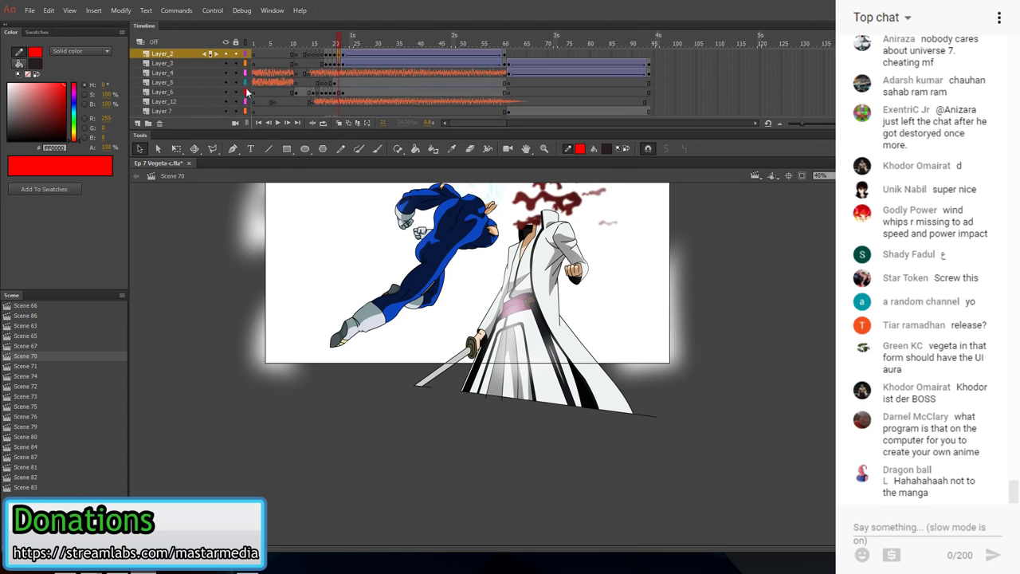
- Copy the smoke effect frames 18 through 60 from Layer_2 of Scene 70
{"action": "left_click", "coordinate": [326, 64]}
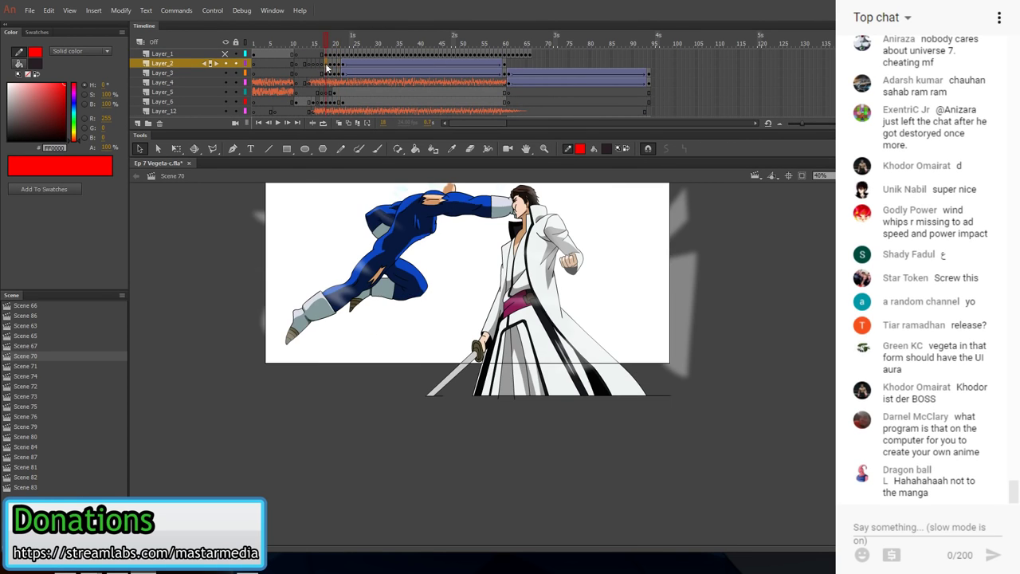
{"action": "left_click", "coordinate": [505, 63], "text": "shift"}
{"action": "right_click", "coordinate": [439, 70]}
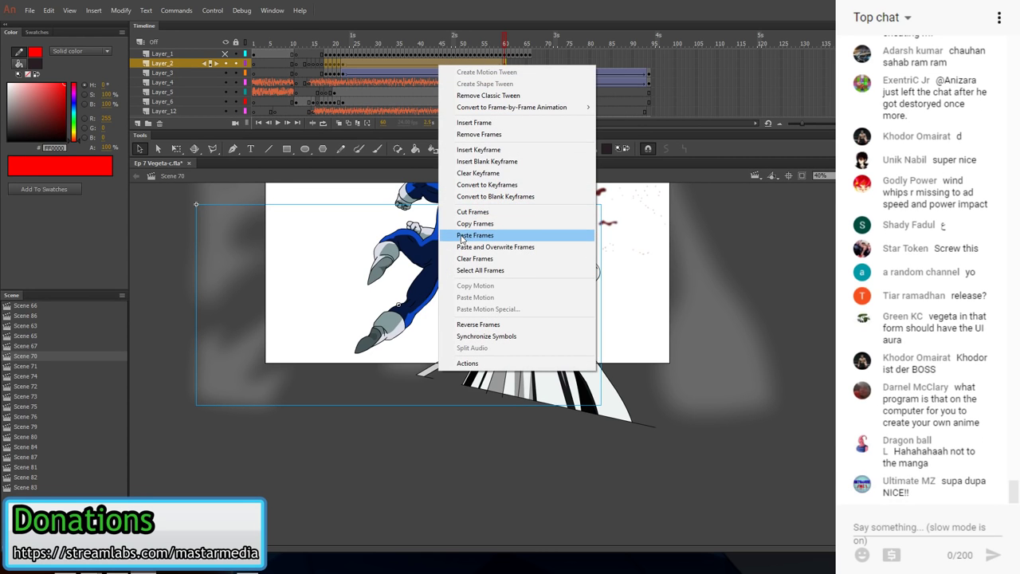
{"action": "left_click", "coordinate": [466, 221]}
- In Scene 82, add a new layer directly above Layer_3 and remove its empty frames from frame 23 onward
{"action": "left_click", "coordinate": [28, 476]}
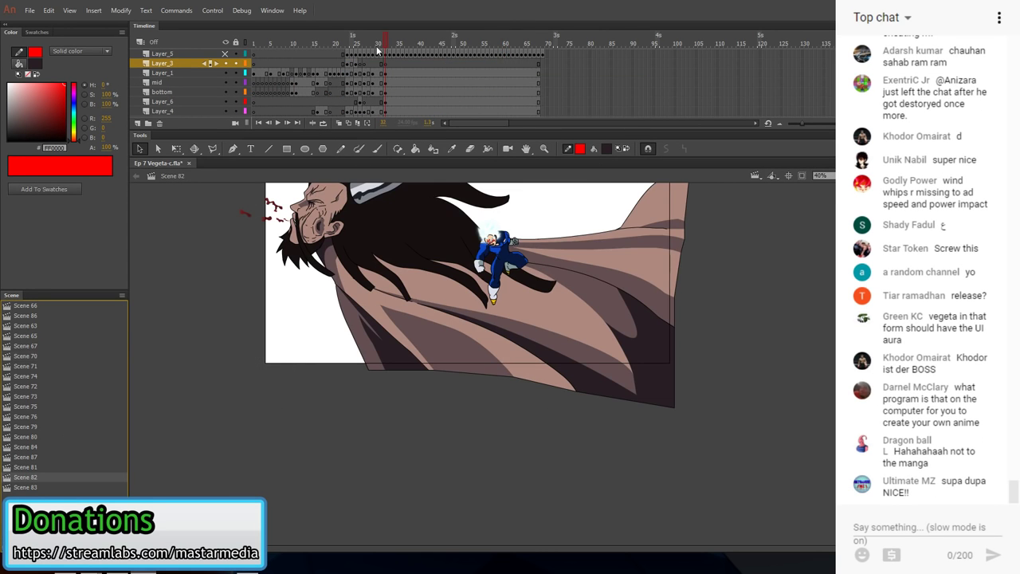
{"action": "left_click_drag", "start_coordinate": [369, 62], "coordinate": [354, 66]}
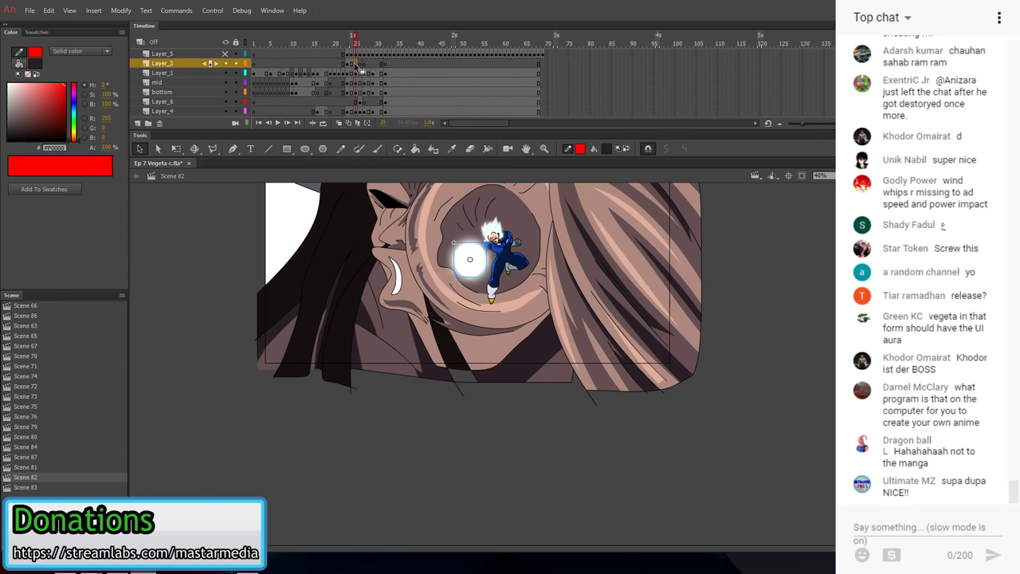
{"action": "left_click", "coordinate": [139, 124]}
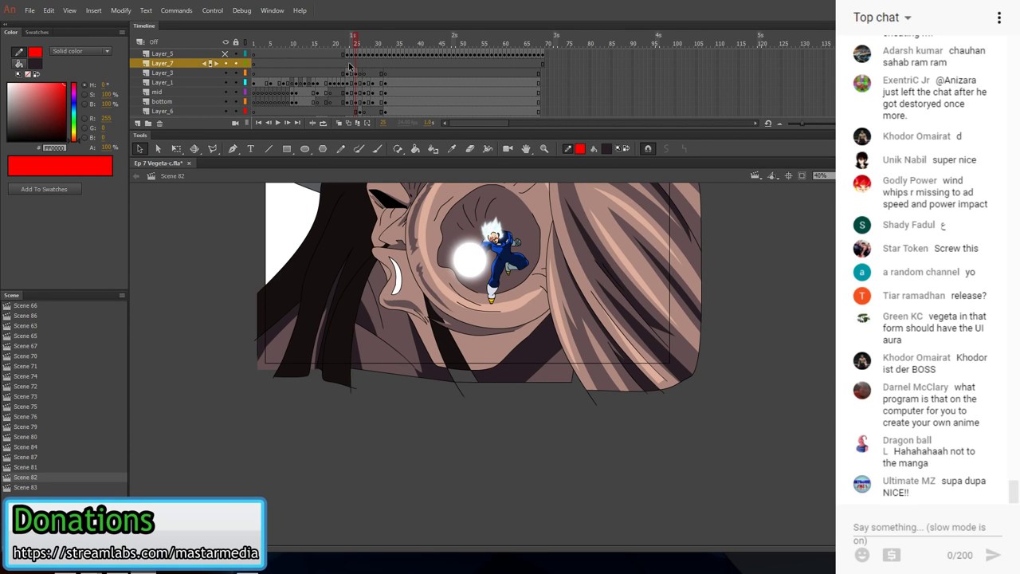
{"action": "left_click", "coordinate": [349, 64]}
{"action": "key", "text": "F7"}
{"action": "double_click", "coordinate": [362, 62]}
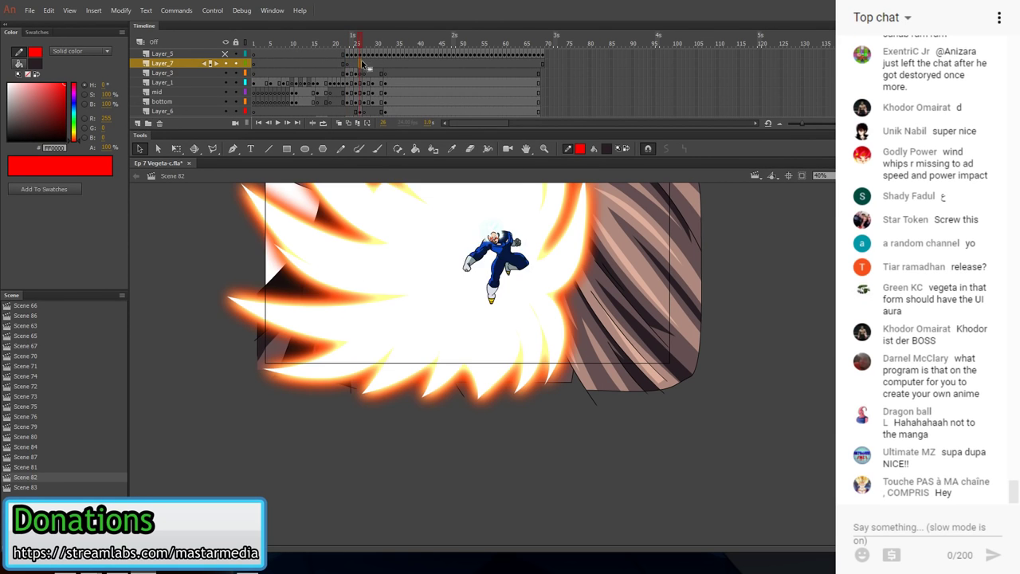
{"action": "right_click", "coordinate": [362, 63]}
{"action": "left_click", "coordinate": [387, 132]}
- Paste the copied smoke frames at frame 23 of the new layer and stretch the closing tween to frame 68
{"action": "left_click", "coordinate": [348, 65]}
{"action": "right_click", "coordinate": [347, 65]}
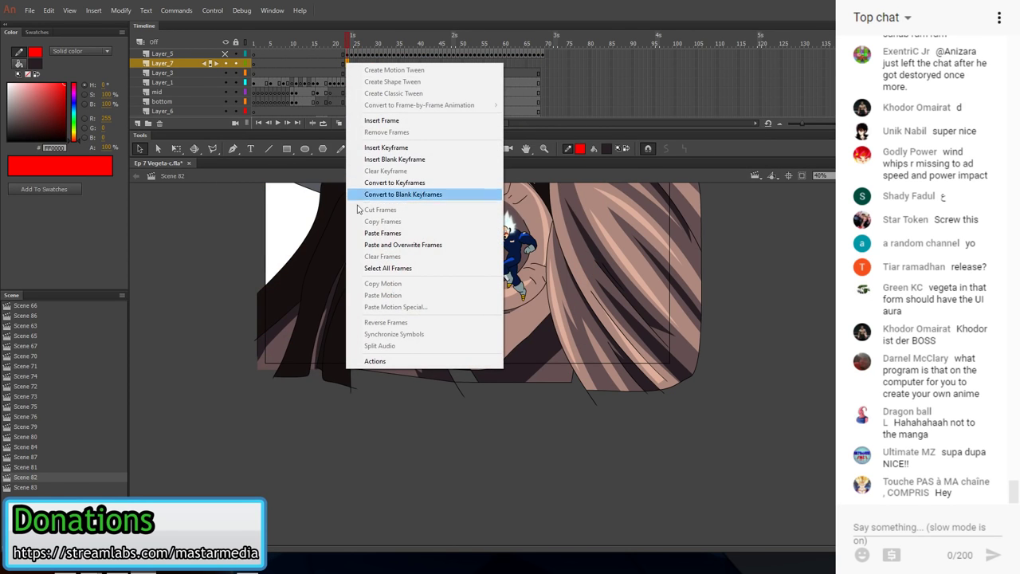
{"action": "left_click", "coordinate": [382, 234]}
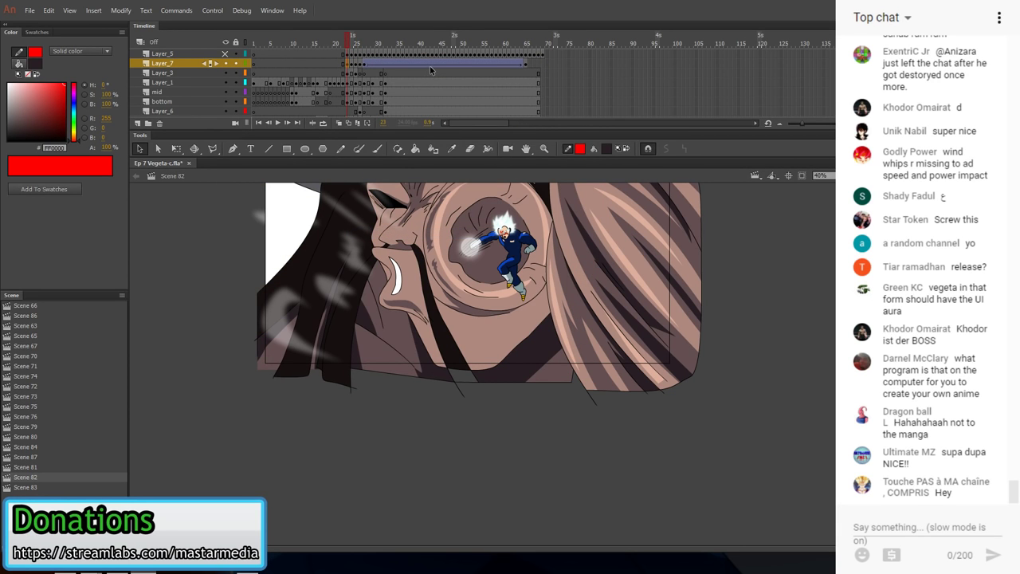
{"action": "left_click_drag", "start_coordinate": [431, 67], "coordinate": [437, 71]}
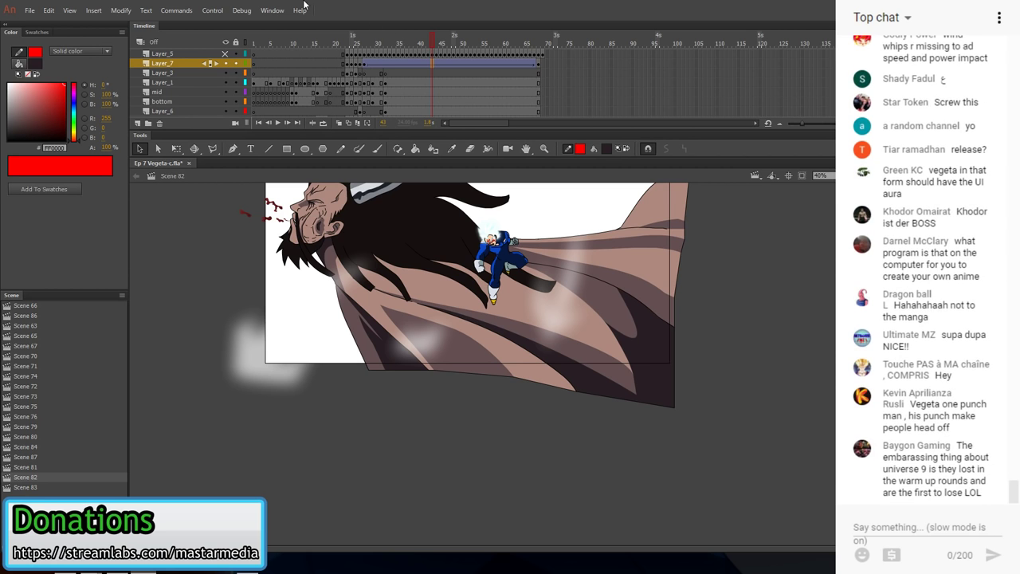
- Test Scene 82 in a reduced preview window to review the smoke's motion, and close the preview
{"action": "left_click", "coordinate": [212, 10]}
{"action": "left_click", "coordinate": [239, 136]}
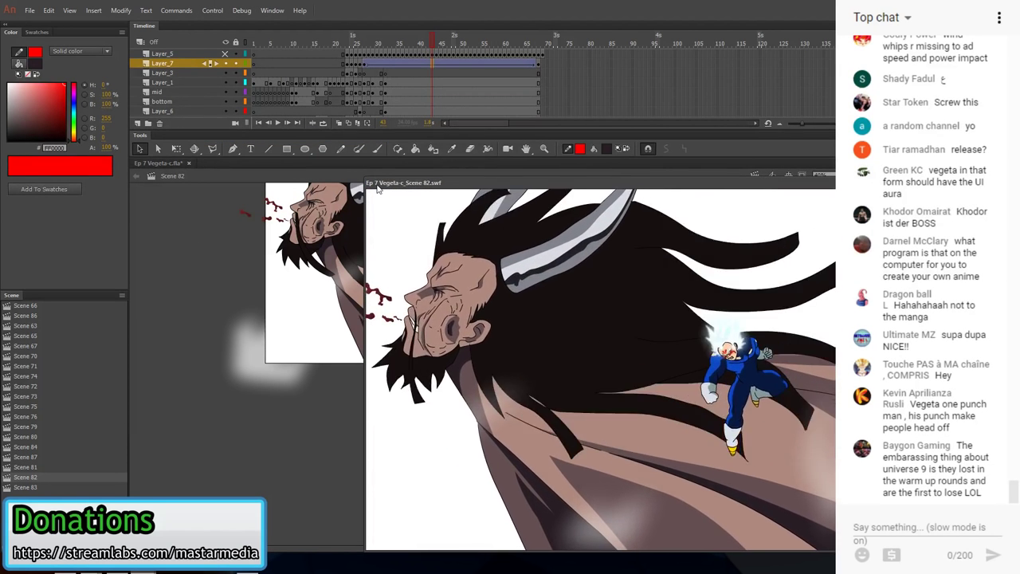
{"action": "left_click_drag", "start_coordinate": [364, 175], "coordinate": [624, 322]}
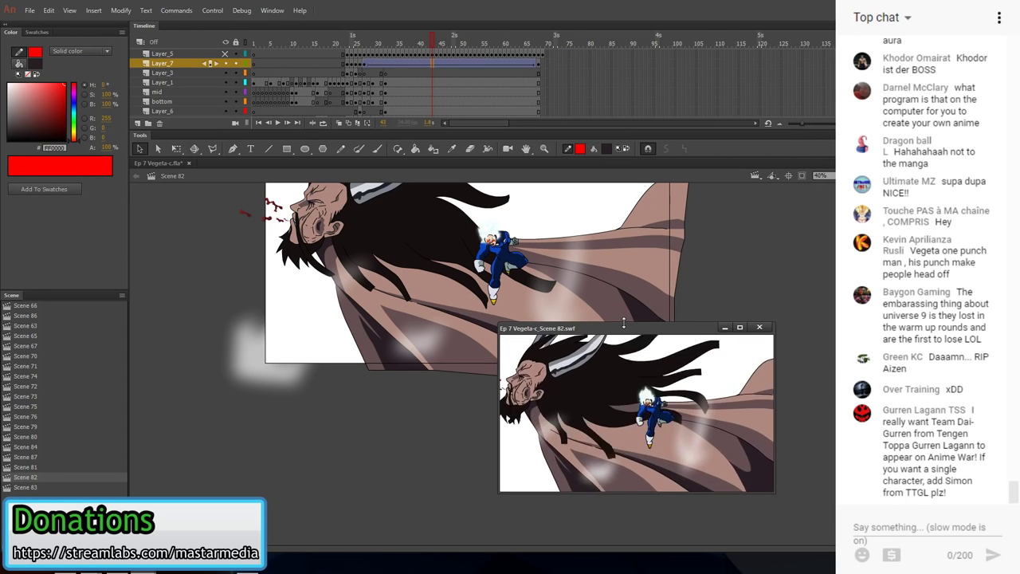
{"action": "left_click", "coordinate": [758, 328]}
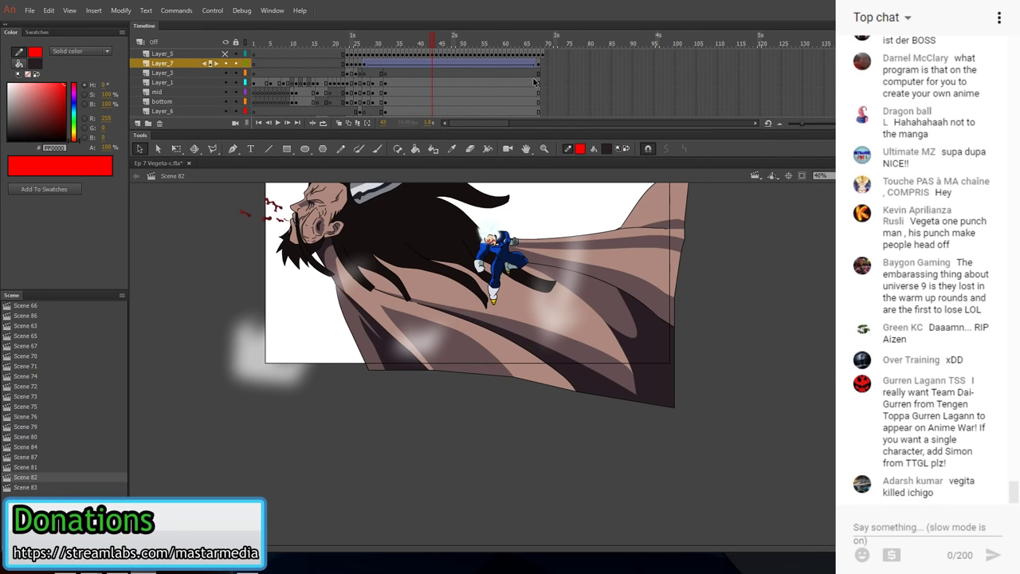
- Shorten the smoke tween on Layer_7 so that it ends at frame 38
{"action": "left_click", "coordinate": [535, 64]}
{"action": "left_click", "coordinate": [534, 64]}
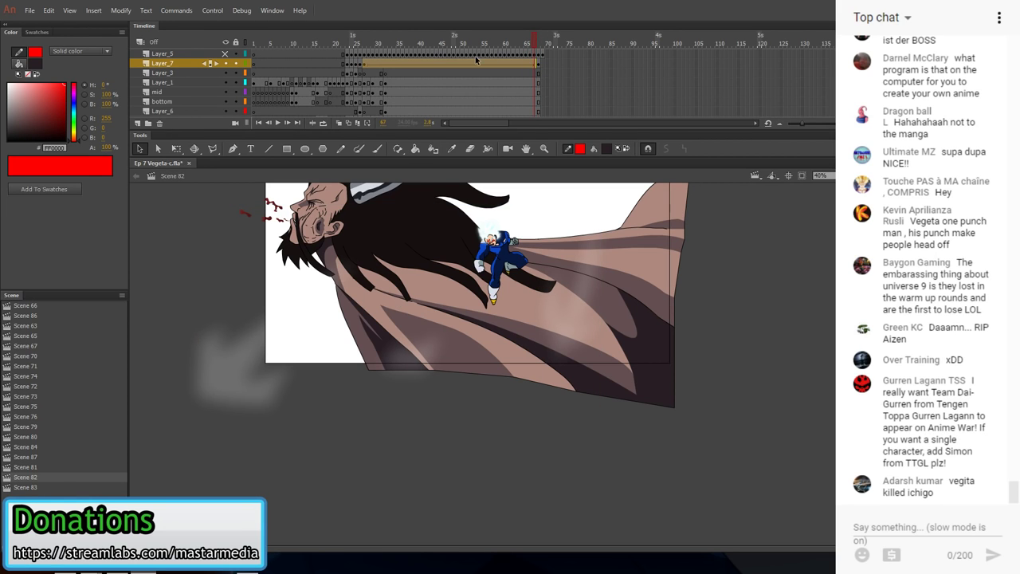
{"action": "left_click", "coordinate": [534, 66]}
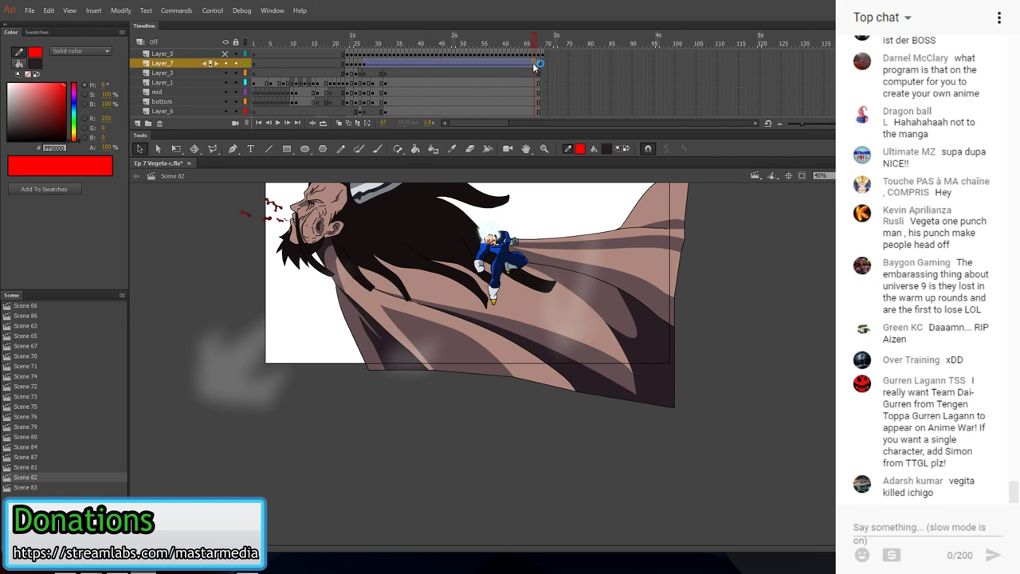
{"action": "right_click", "coordinate": [439, 71]}
{"action": "left_click", "coordinate": [446, 136]}
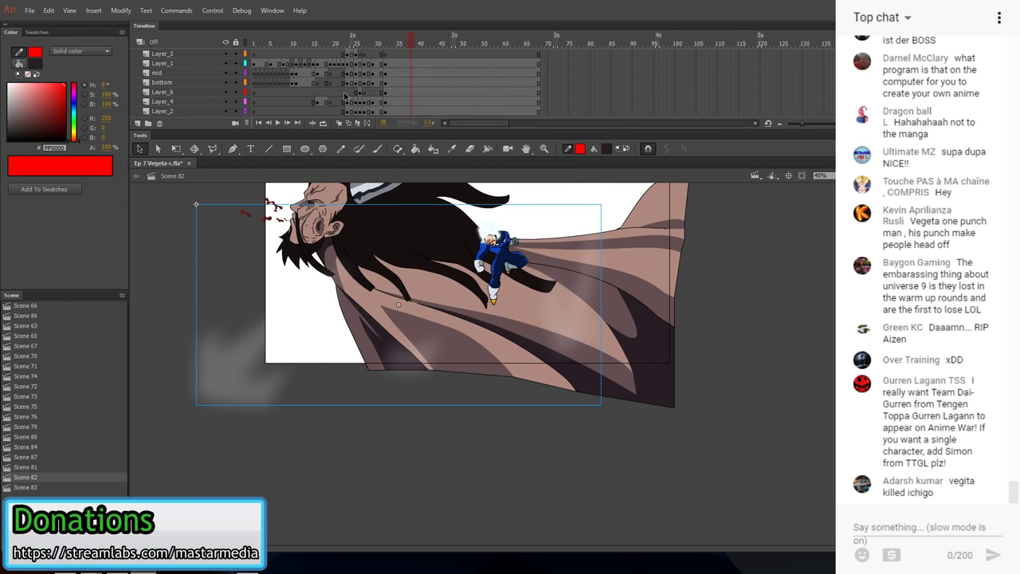
- Add a new layer beneath Layer_2 and get the fiery sky background from frame 1 of Scene 75's Layer_2
{"action": "left_click", "coordinate": [138, 124]}
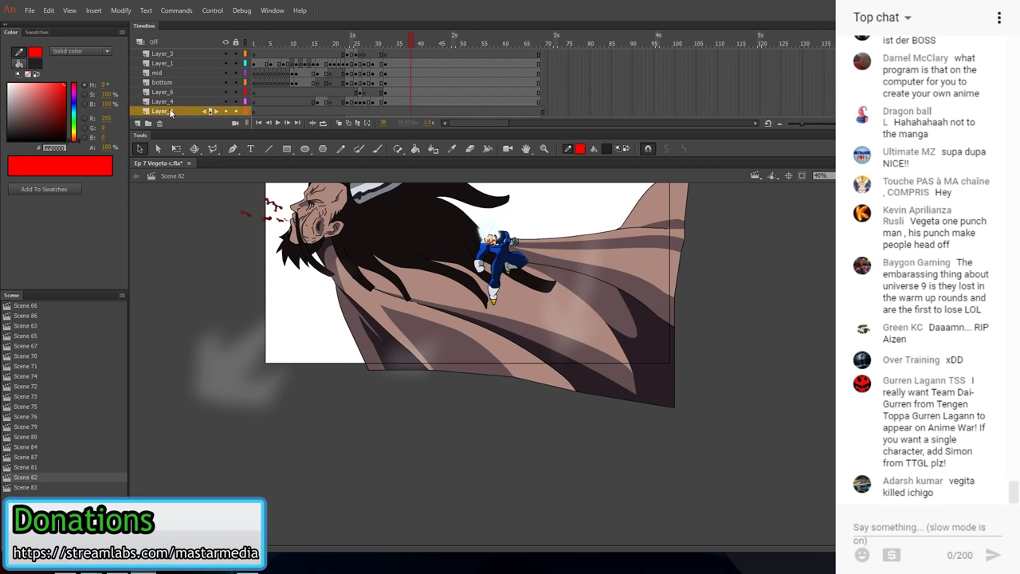
{"action": "left_click", "coordinate": [39, 354]}
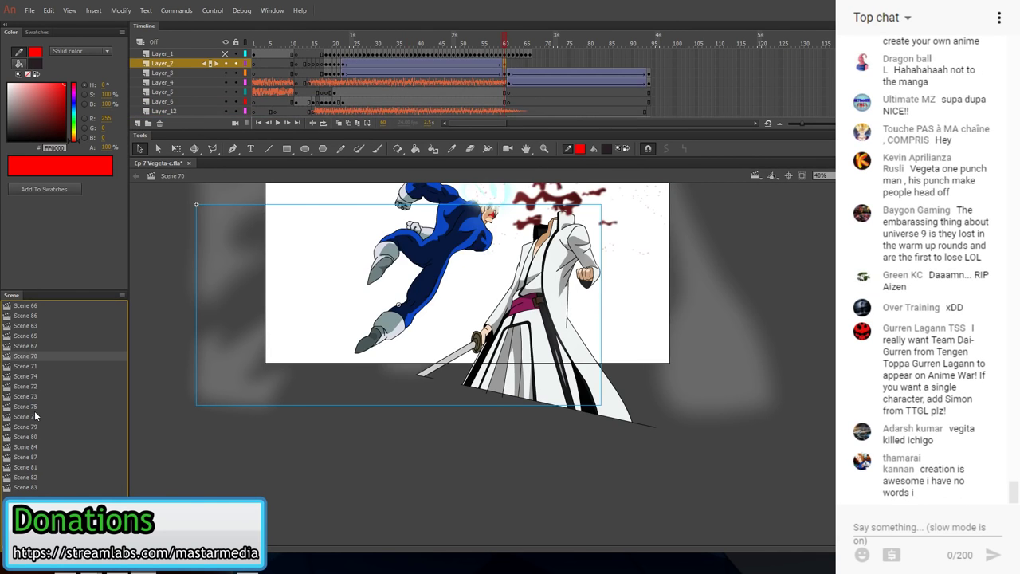
{"action": "left_click", "coordinate": [36, 406]}
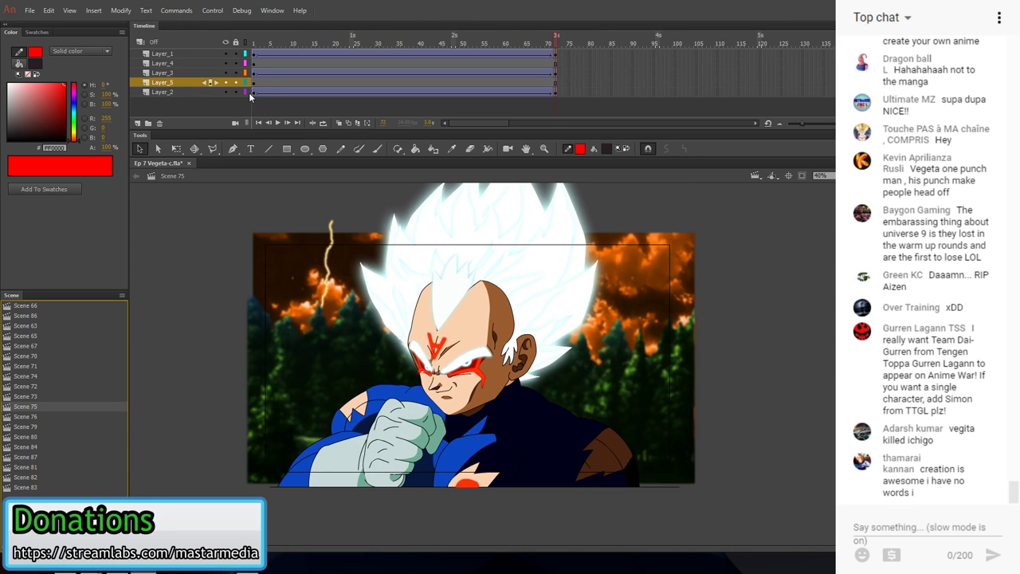
{"action": "left_click", "coordinate": [253, 93]}
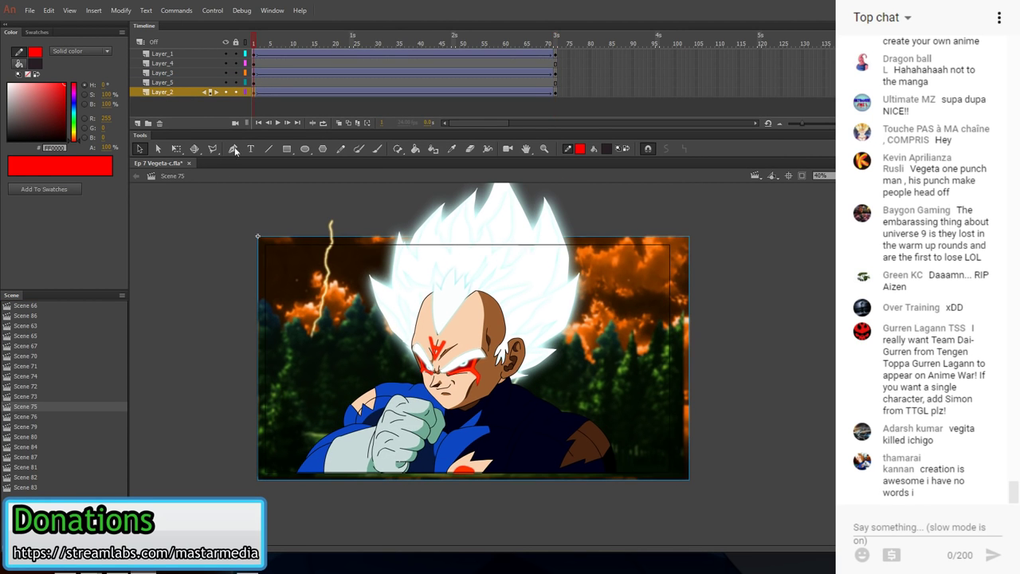
- Back in Scene 82, insert a keyframe at frame 16 of the lowest layer and paste the fiery sky in place
{"action": "left_click", "coordinate": [36, 488]}
{"action": "left_click", "coordinate": [36, 478]}
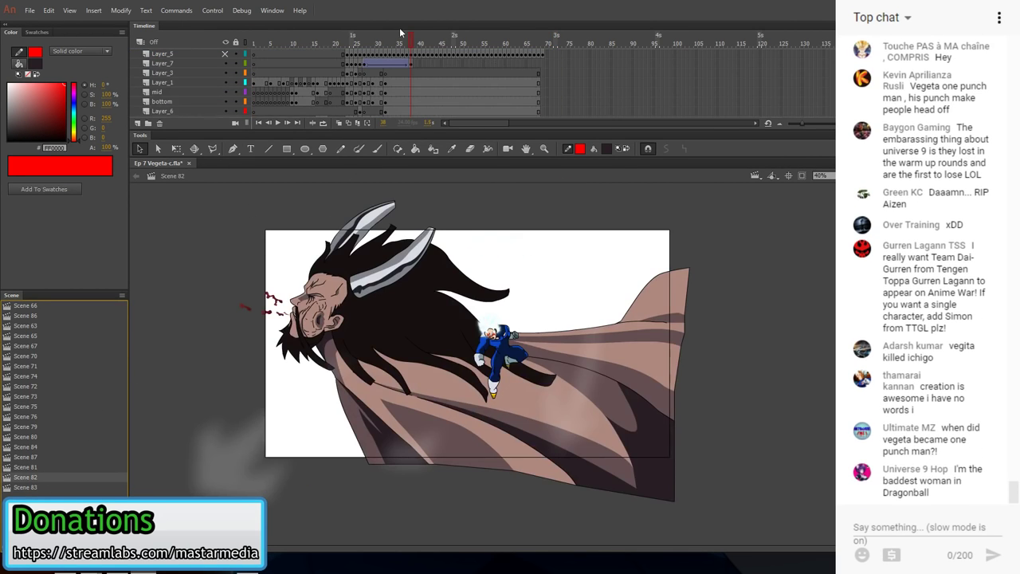
{"action": "left_click", "coordinate": [344, 112]}
{"action": "left_click", "coordinate": [331, 111]}
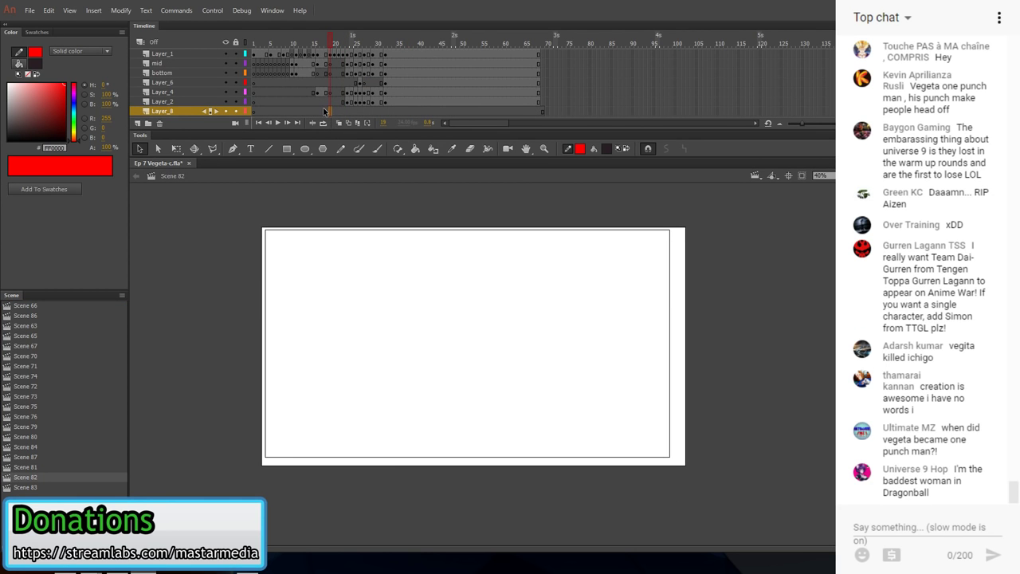
{"action": "left_click", "coordinate": [322, 112]}
{"action": "right_click", "coordinate": [159, 200]}
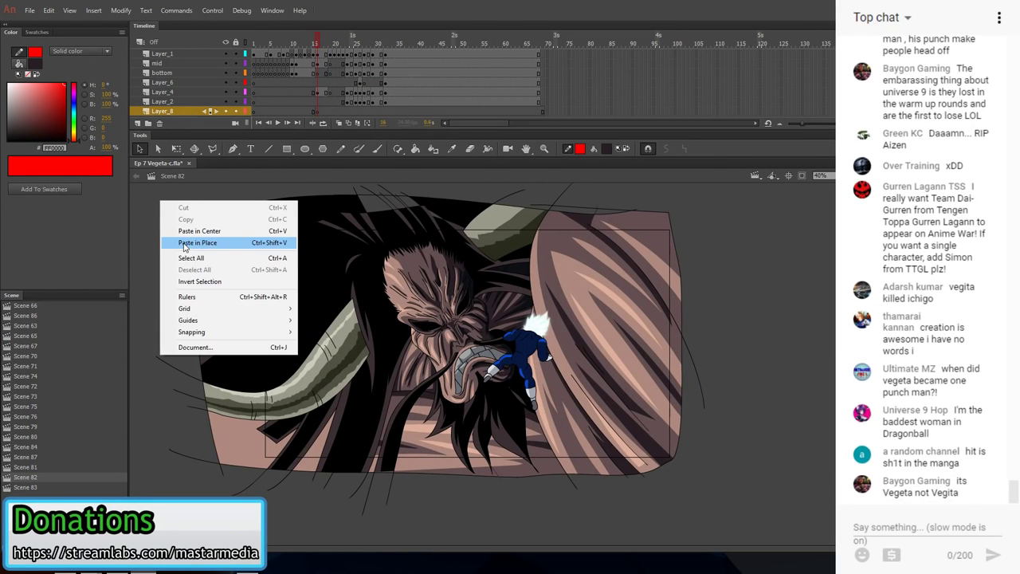
{"action": "left_click", "coordinate": [185, 243]}
- Check frame 32 and step through frames 22 to 26 to examine the smoke against the new sky background
{"action": "left_click", "coordinate": [386, 112]}
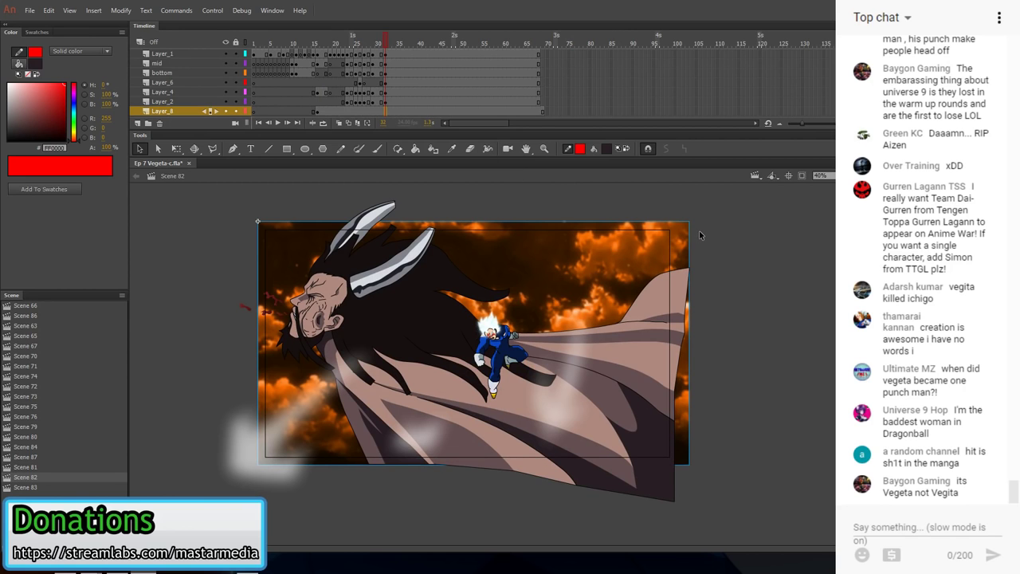
{"action": "scroll", "coordinate": [346, 70], "scroll_direction": "up", "scroll_amount": 1}
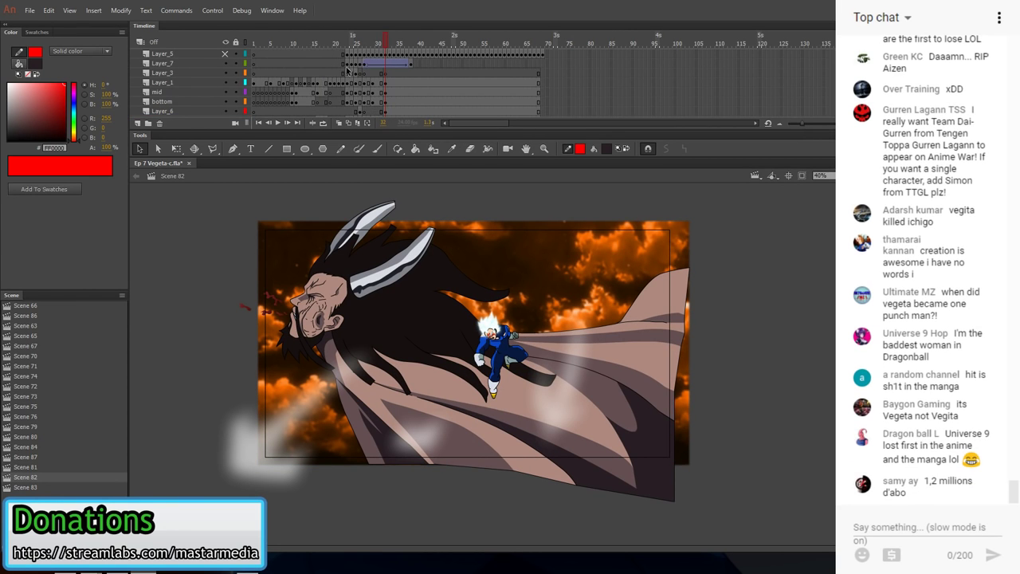
{"action": "left_click", "coordinate": [348, 64]}
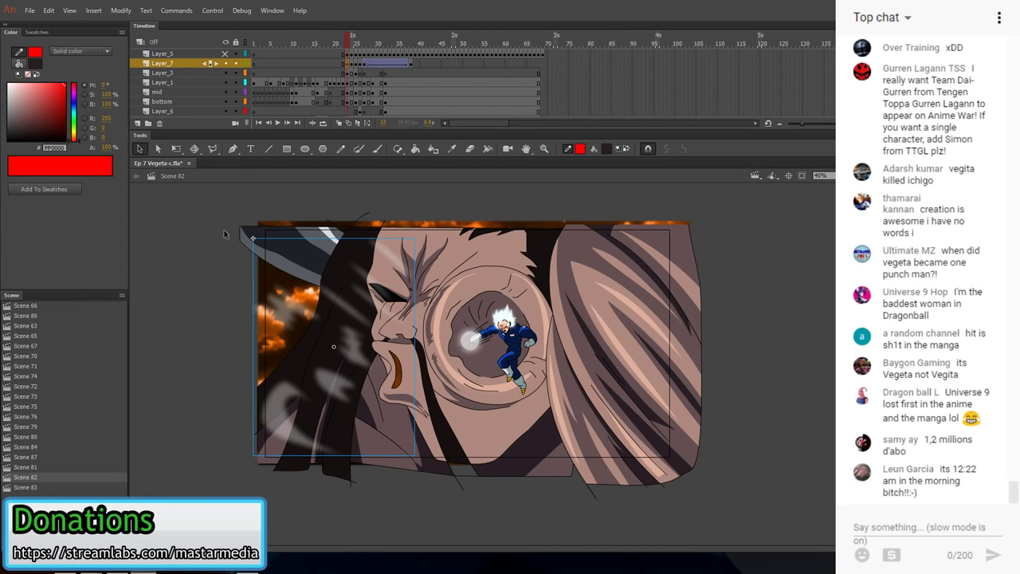
{"action": "left_click", "coordinate": [359, 361]}
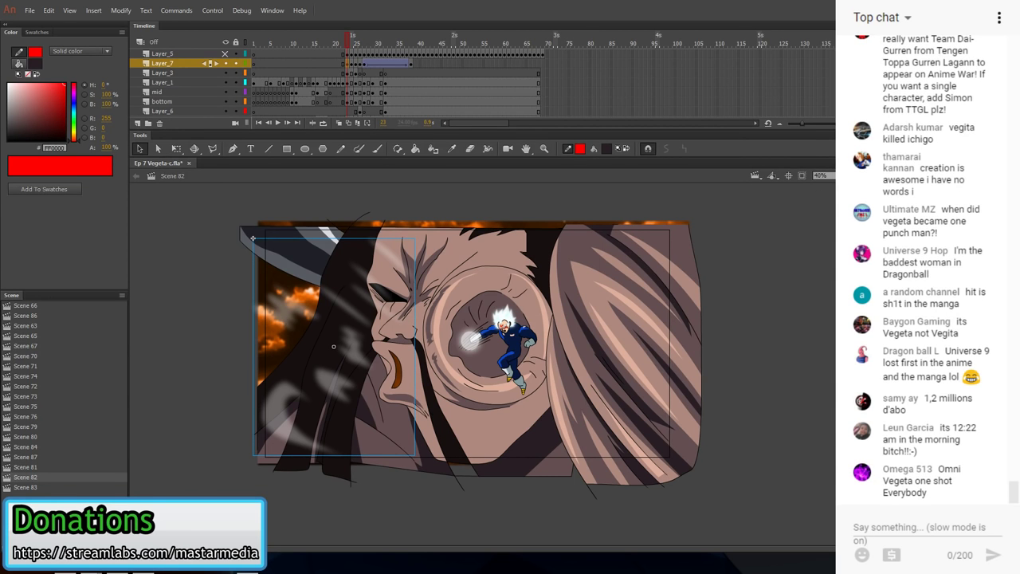
{"action": "key", "text": "Return"}
{"action": "left_click", "coordinate": [749, 273]}
{"action": "key", "text": "comma"}
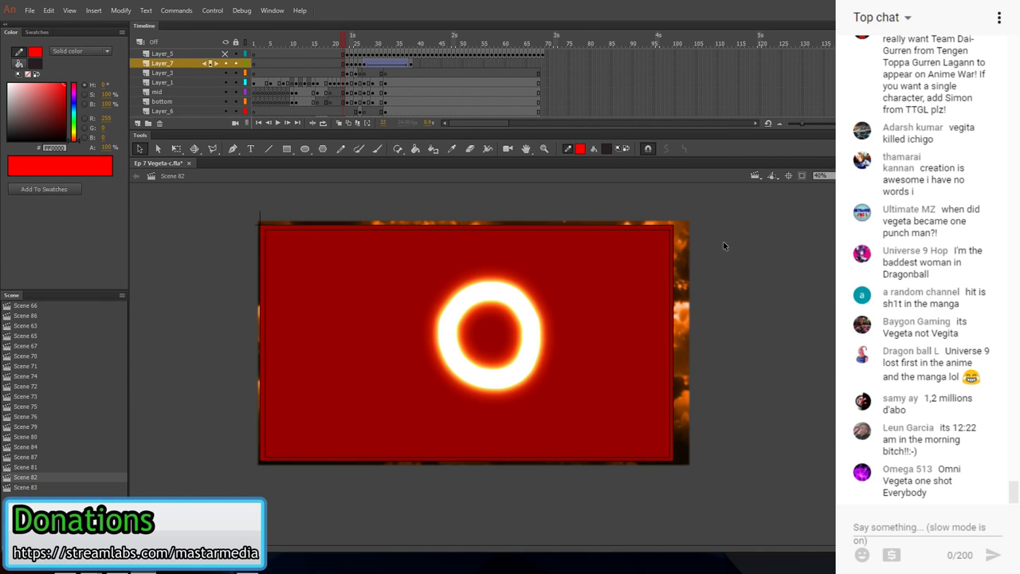
{"action": "key", "text": "period"}
{"action": "key", "text": "period"}
{"action": "key", "text": "period"}
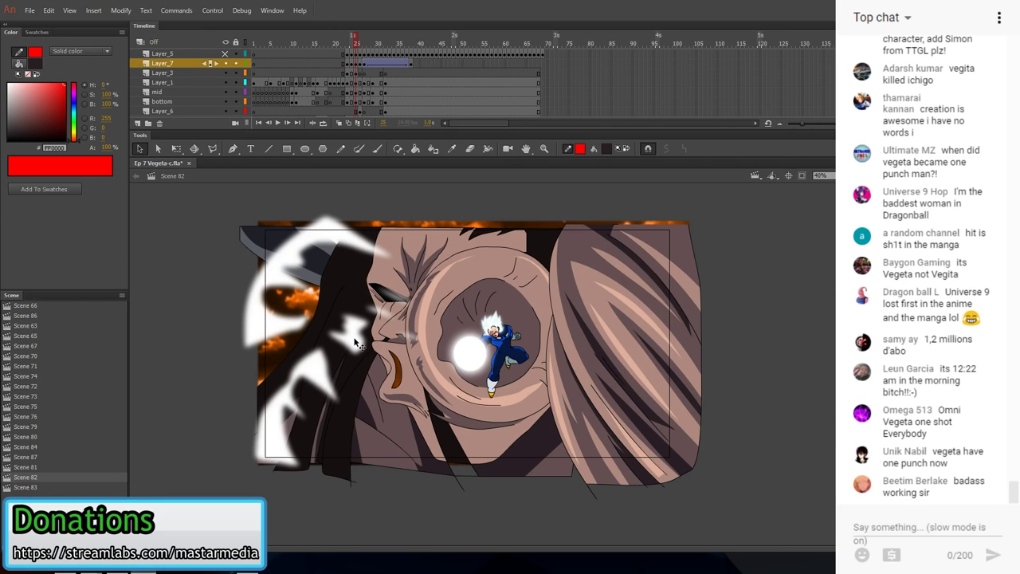
{"action": "key", "text": "period"}
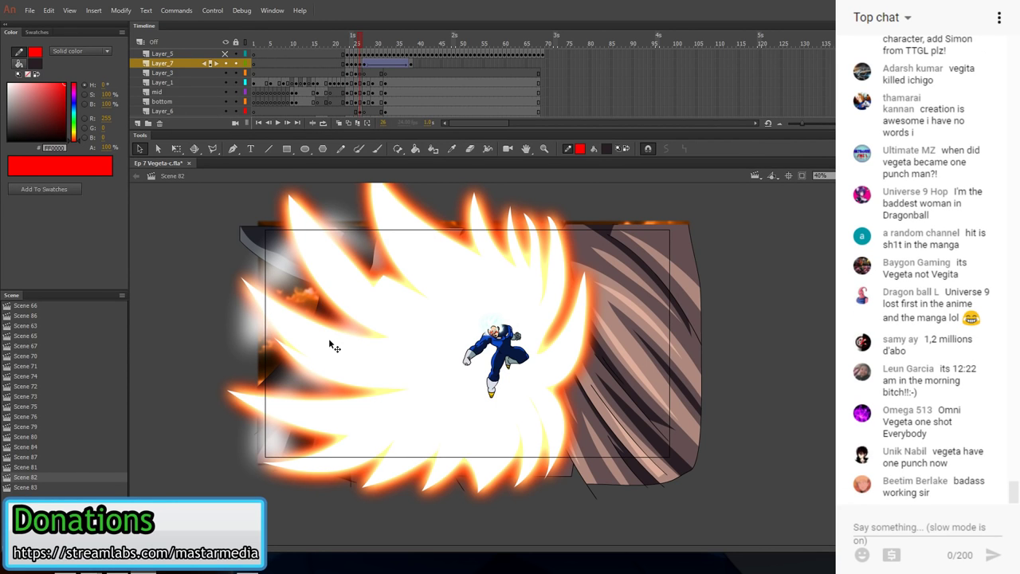
- Step through frames 26 to 37 and replay the impact to examine the smoke and flash against the sky
{"action": "left_click", "coordinate": [329, 344]}
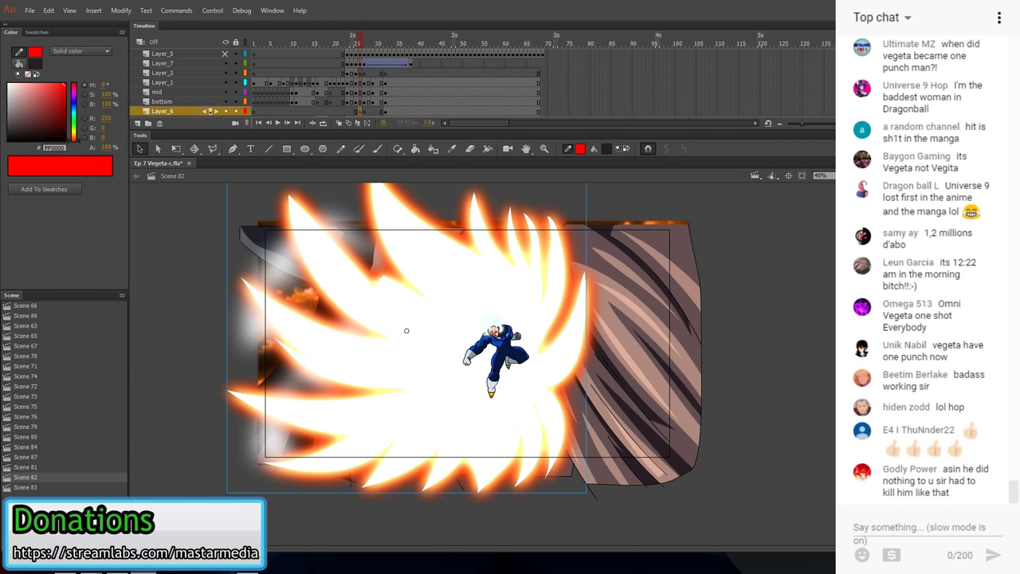
{"action": "key", "text": "period"}
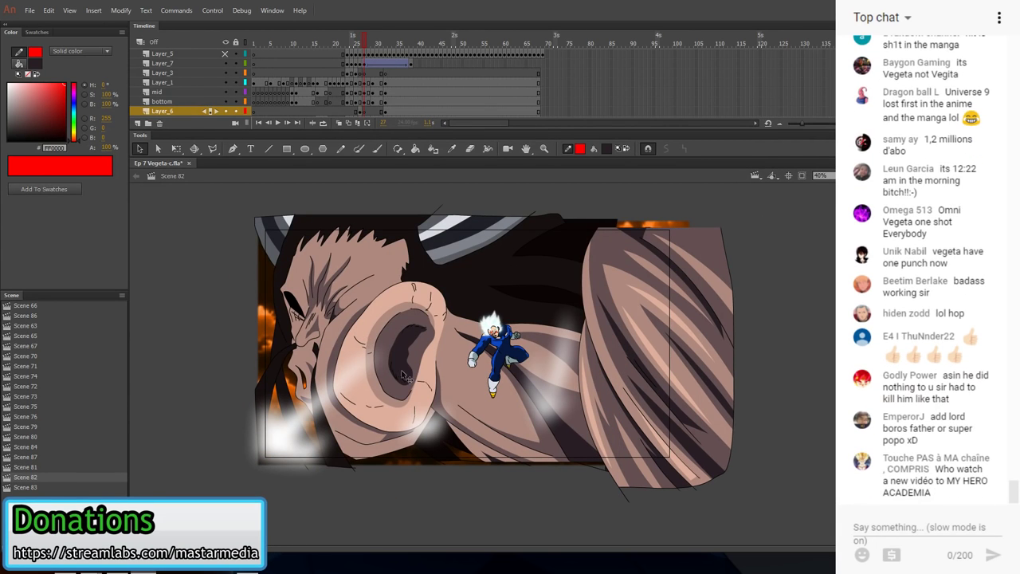
{"action": "left_click", "coordinate": [341, 388]}
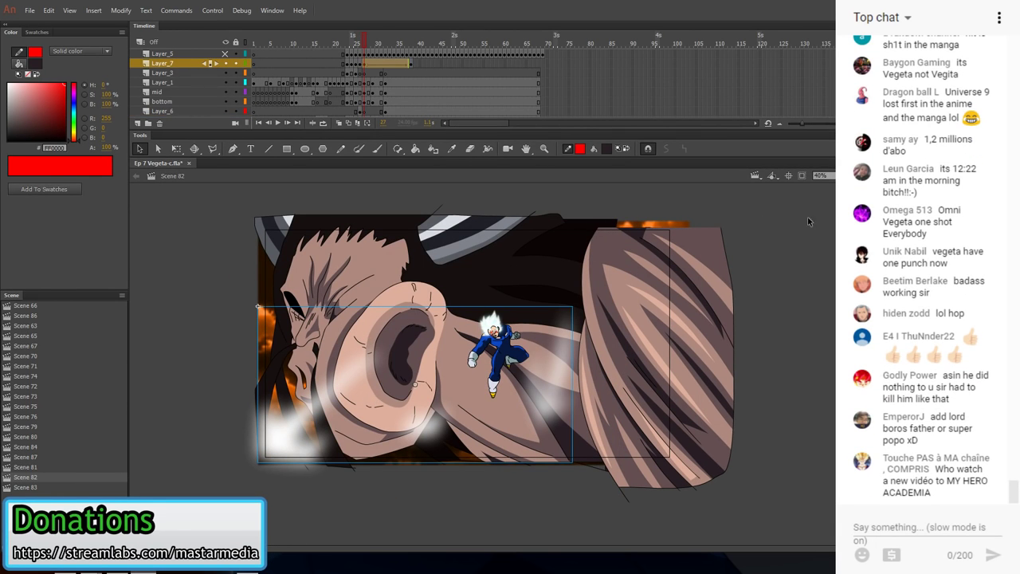
{"action": "key", "text": "period"}
{"action": "key", "text": "period"}
{"action": "key", "text": "period"}
{"action": "key", "text": "period"}
{"action": "key", "text": "period"}
{"action": "key", "text": "period"}
{"action": "key", "text": "period"}
{"action": "key", "text": "period"}
{"action": "key", "text": "period"}
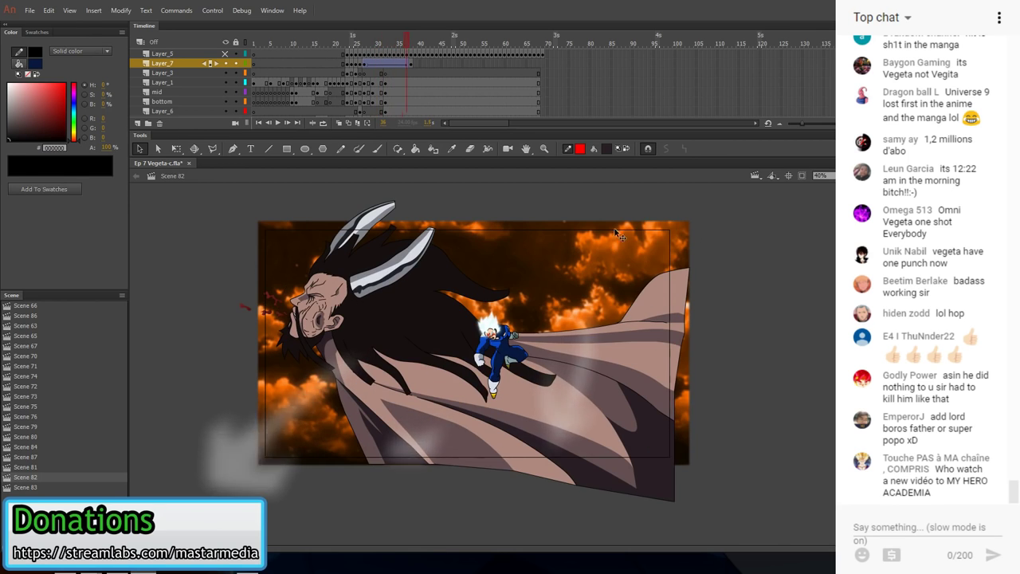
{"action": "key", "text": "Return"}
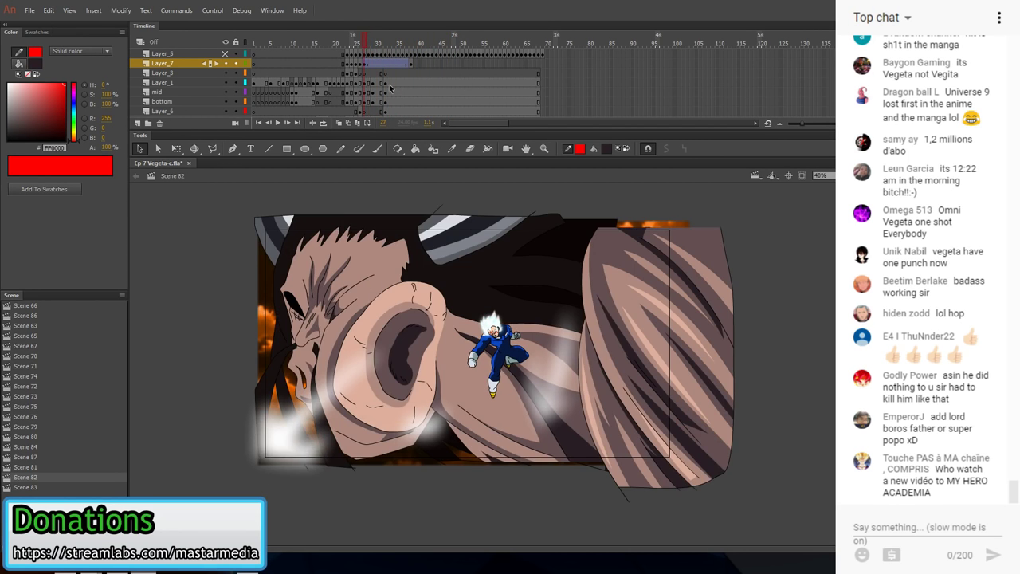
- Replay the punch impact from around frame 24 through frame 51 to review its timing against the fiery sky
{"action": "key", "text": "period"}
{"action": "key", "text": "period"}
{"action": "key", "text": "period"}
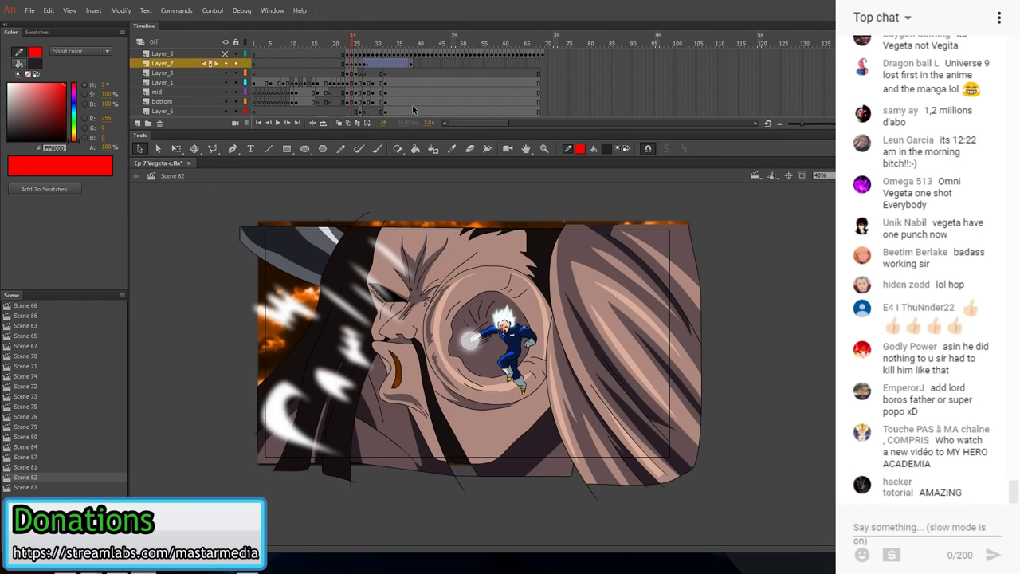
{"action": "key", "text": "period"}
{"action": "key", "text": "period"}
{"action": "key", "text": "period"}
{"action": "key", "text": "period"}
{"action": "key", "text": "period"}
{"action": "key", "text": "period"}
{"action": "key", "text": "period"}
{"action": "key", "text": "period"}
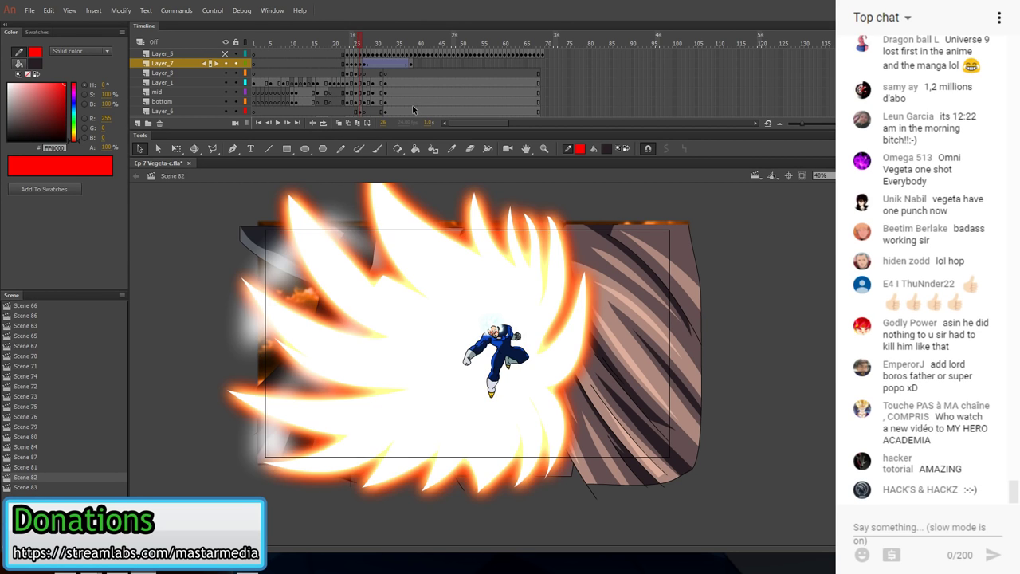
{"action": "key", "text": "period"}
{"action": "key", "text": "period"}
{"action": "key", "text": "period"}
{"action": "key", "text": "period"}
{"action": "key", "text": "period"}
{"action": "key", "text": "period"}
{"action": "key", "text": "period"}
{"action": "key", "text": "period"}
{"action": "key", "text": "period"}
{"action": "key", "text": "period"}
{"action": "key", "text": "period"}
{"action": "key", "text": "period"}
{"action": "key", "text": "period"}
{"action": "key", "text": "period"}
{"action": "key", "text": "period"}
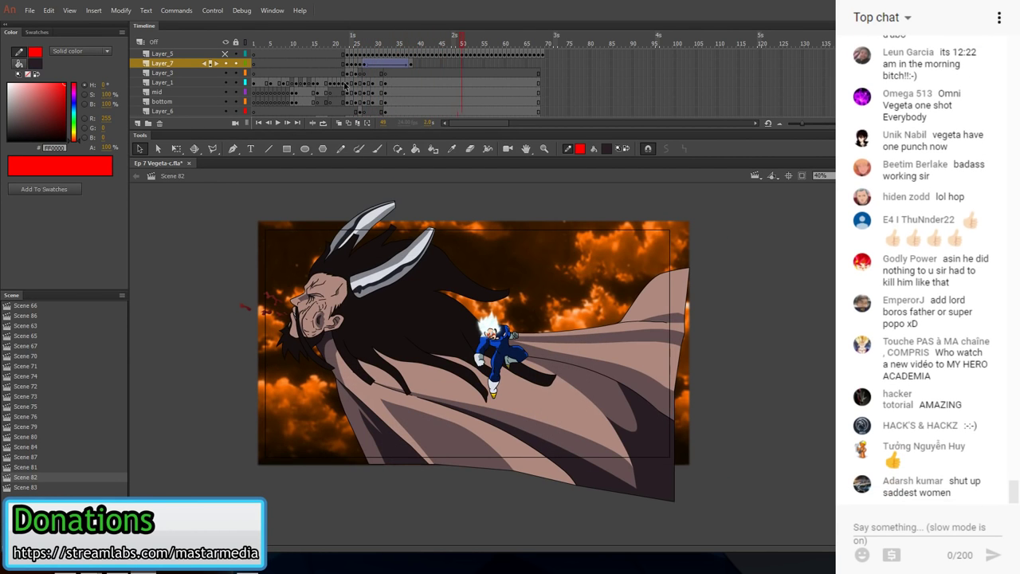
- Test Scene 82 in a reduced preview window, watch the animation, and close the preview
{"action": "left_click", "coordinate": [213, 10]}
{"action": "left_click", "coordinate": [232, 135]}
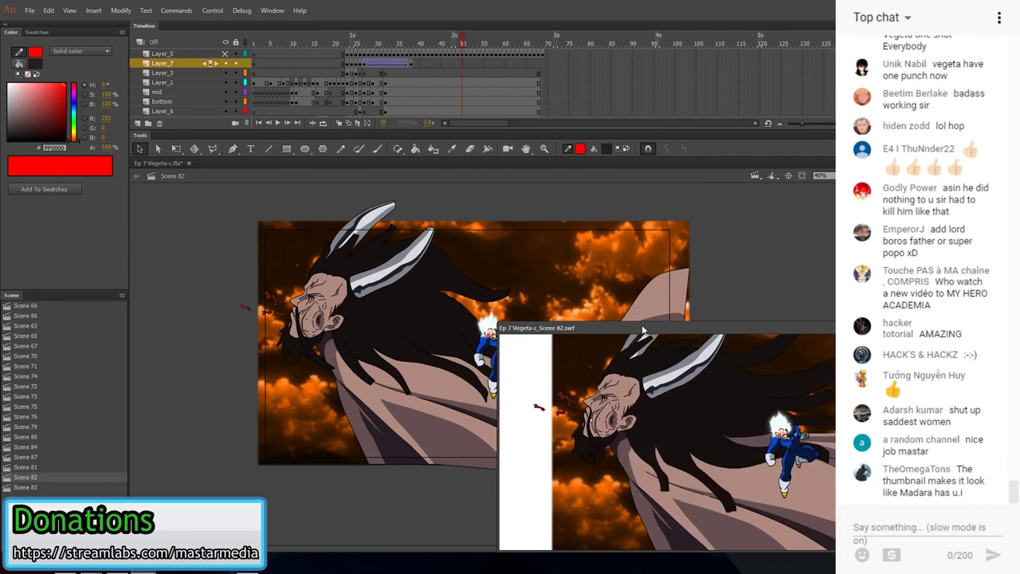
{"action": "left_click_drag", "start_coordinate": [650, 329], "coordinate": [446, 260]}
{"action": "left_click_drag", "start_coordinate": [317, 251], "coordinate": [598, 334]}
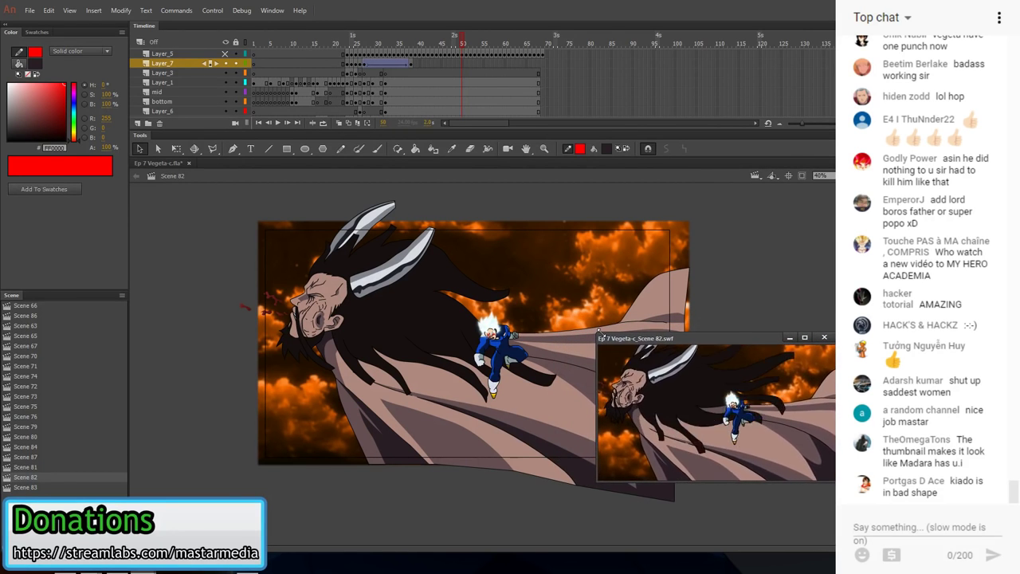
{"action": "left_click_drag", "start_coordinate": [662, 337], "coordinate": [530, 298]}
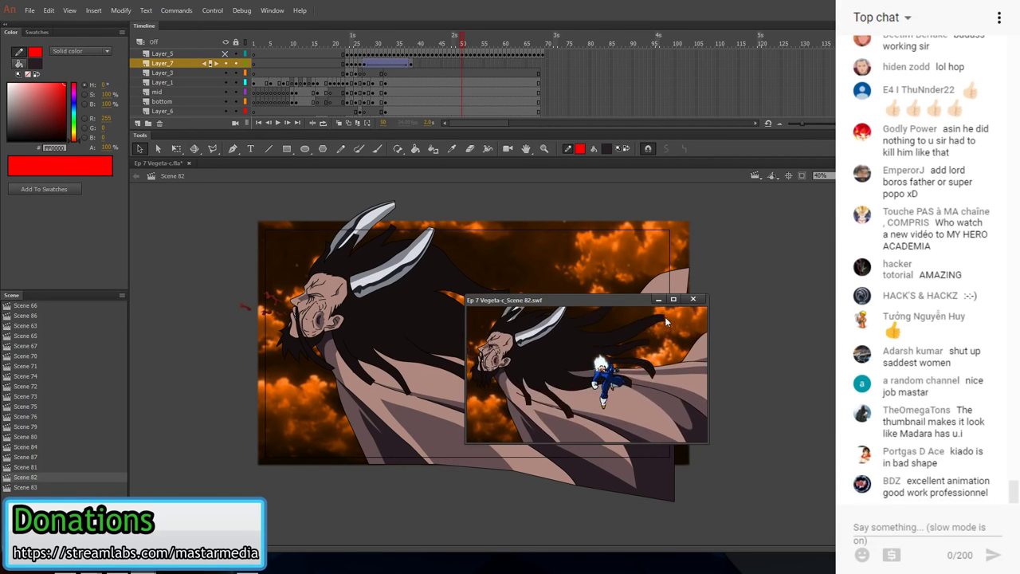
{"action": "left_click", "coordinate": [693, 299]}
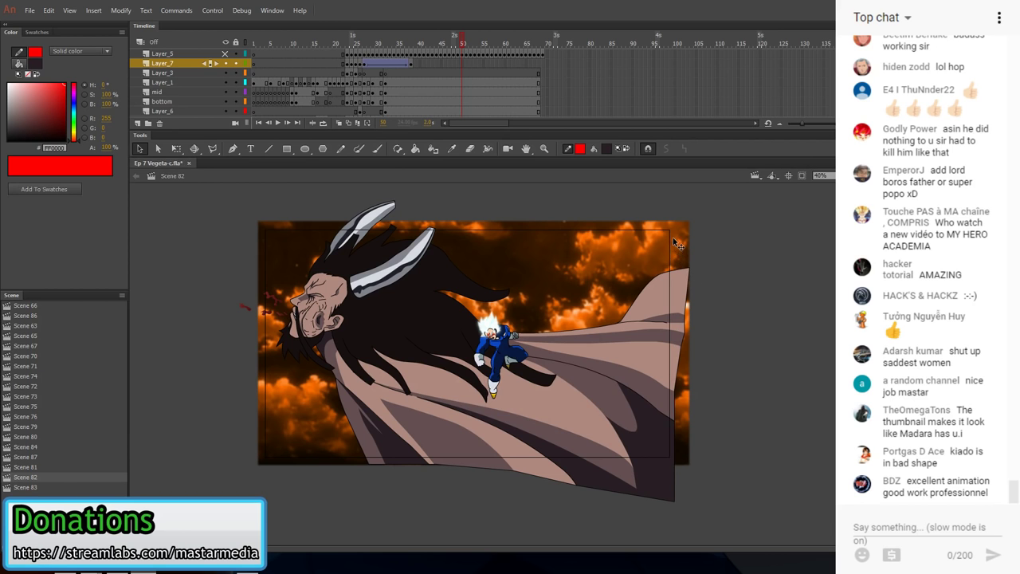
- Delete the fiery sky background from Scene 82 and browse the earlier scenes back to Scene 72 for a replacement
{"action": "left_click", "coordinate": [689, 242]}
{"action": "key", "text": "Delete"}
{"action": "left_click", "coordinate": [47, 417]}
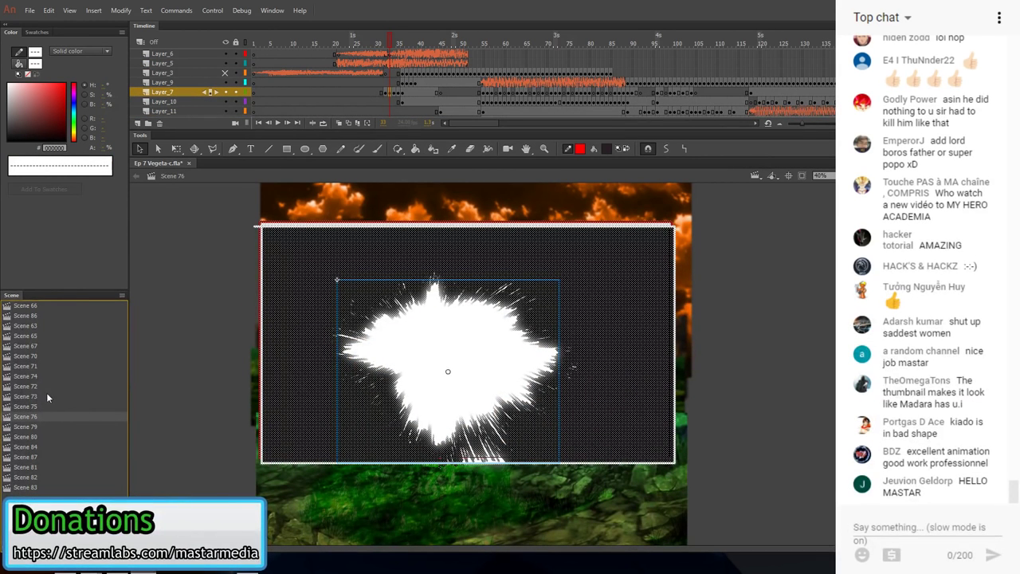
{"action": "left_click", "coordinate": [44, 406]}
{"action": "left_click", "coordinate": [44, 398]}
{"action": "left_click", "coordinate": [44, 385]}
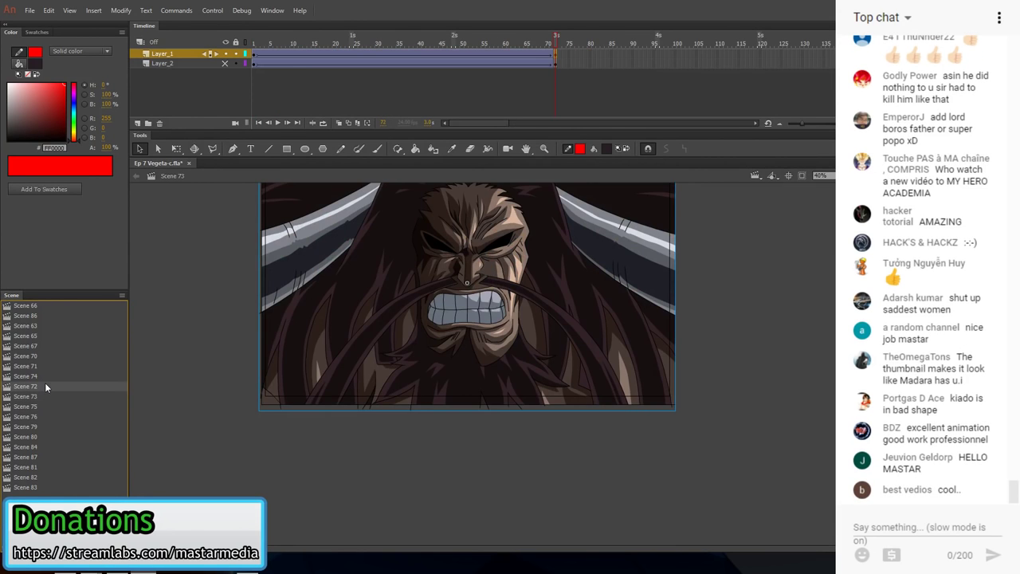
{"action": "left_click", "coordinate": [50, 374]}
{"action": "left_click", "coordinate": [46, 385]}
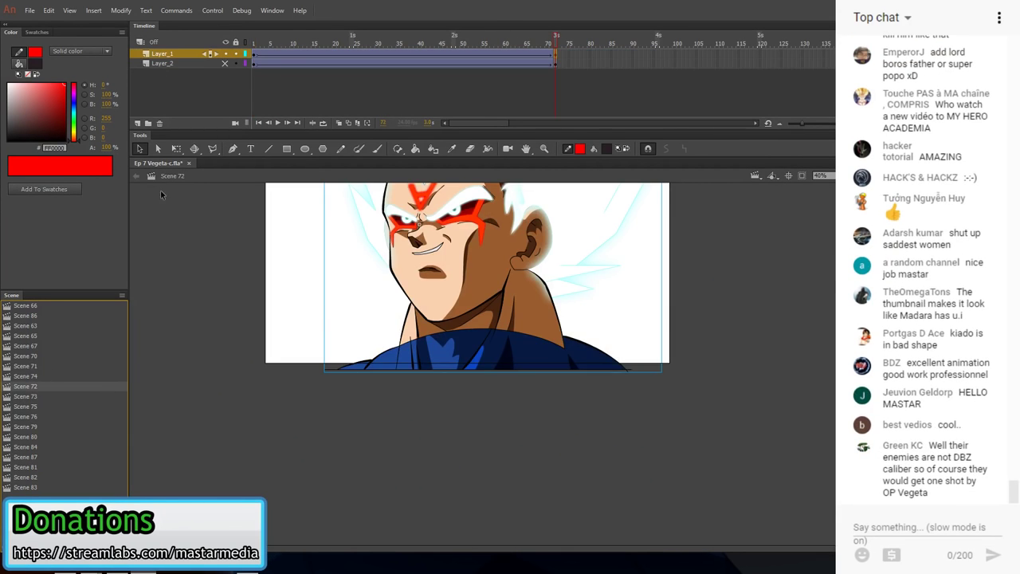
- Show Layer_2 in Scene 72 and get its lightning-cloud background for reuse
{"action": "left_click", "coordinate": [223, 62]}
{"action": "scroll", "coordinate": [241, 270], "scroll_direction": "up", "scroll_amount": 4}
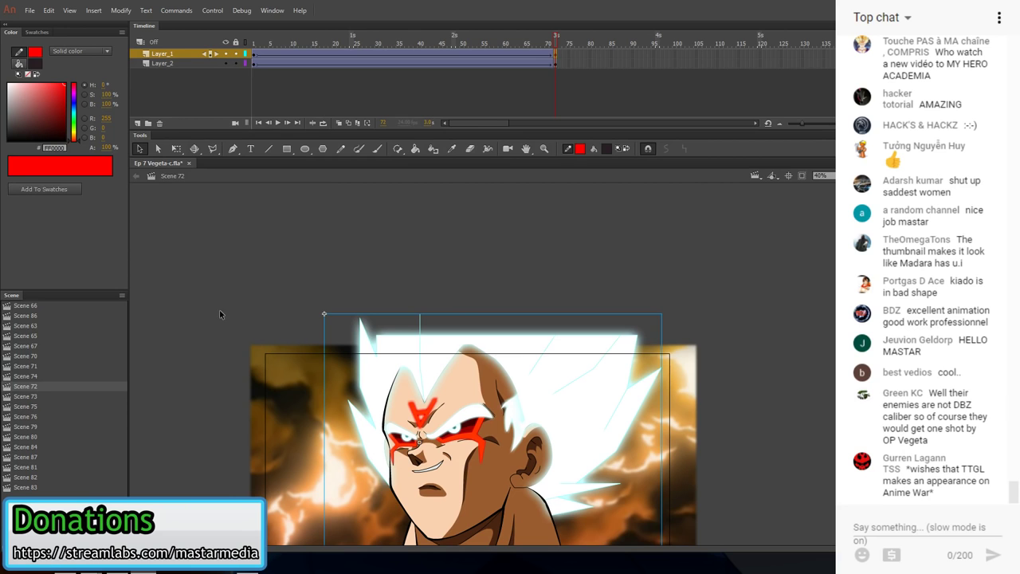
{"action": "scroll", "coordinate": [269, 333], "scroll_direction": "down", "scroll_amount": 4}
{"action": "left_click", "coordinate": [280, 373]}
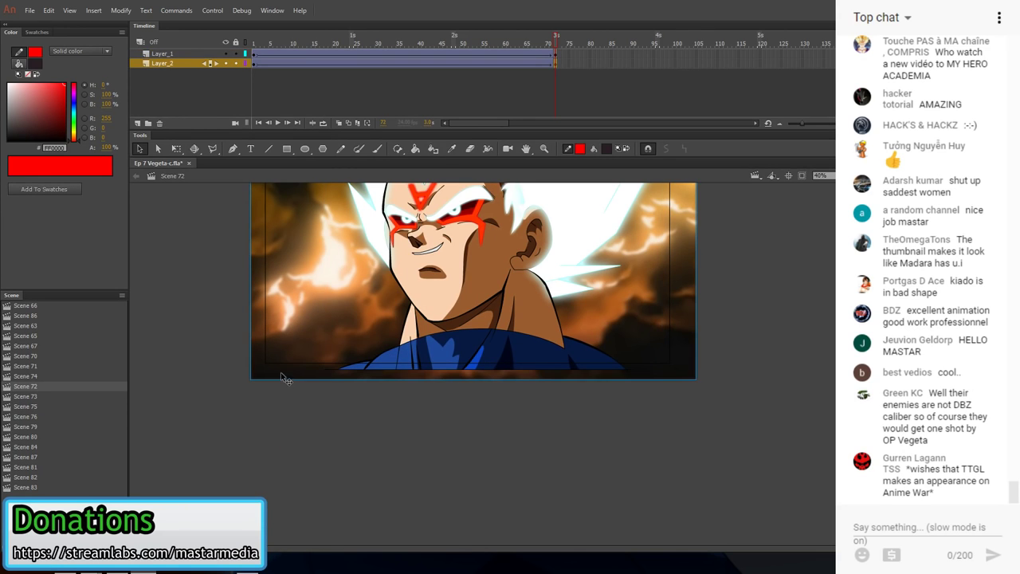
- Back in Scene 82, paste the lightning-cloud background in place at frame 16 of the lowest layer
{"action": "left_click", "coordinate": [42, 475]}
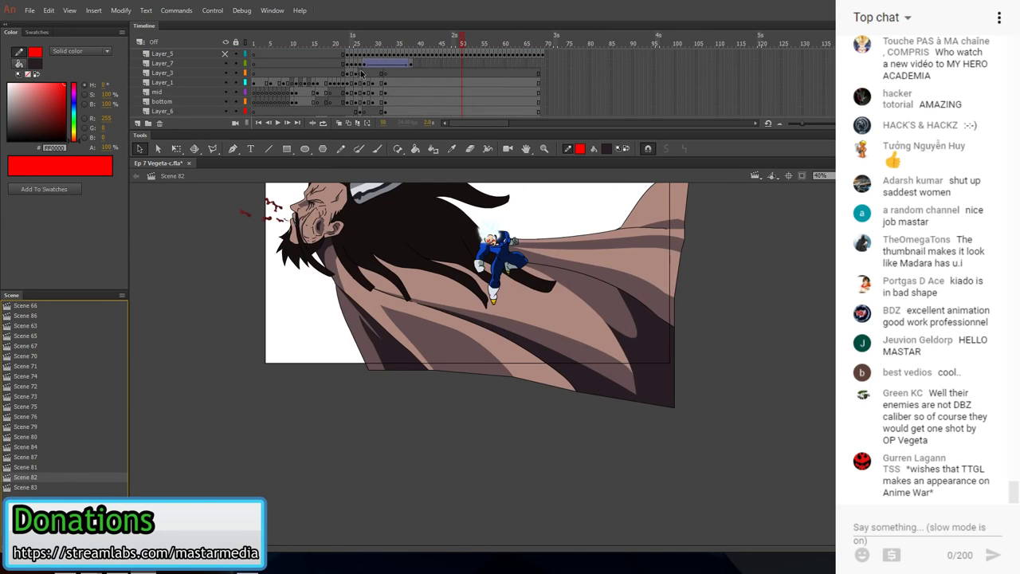
{"action": "left_click", "coordinate": [316, 111]}
{"action": "right_click", "coordinate": [160, 216]}
{"action": "left_click", "coordinate": [193, 261]}
{"action": "scroll", "coordinate": [334, 102], "scroll_direction": "up", "scroll_amount": 2}
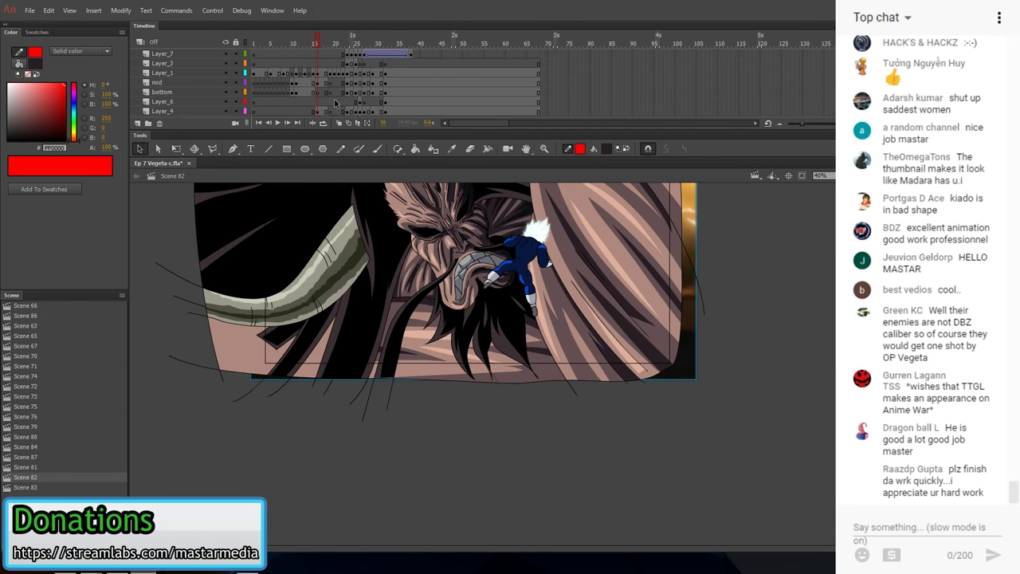
- Add two new layers above Layer_3 and insert a blank keyframe at frame 16 on each
{"action": "scroll", "coordinate": [332, 72], "scroll_direction": "up", "scroll_amount": 1}
{"action": "left_click", "coordinate": [321, 75]}
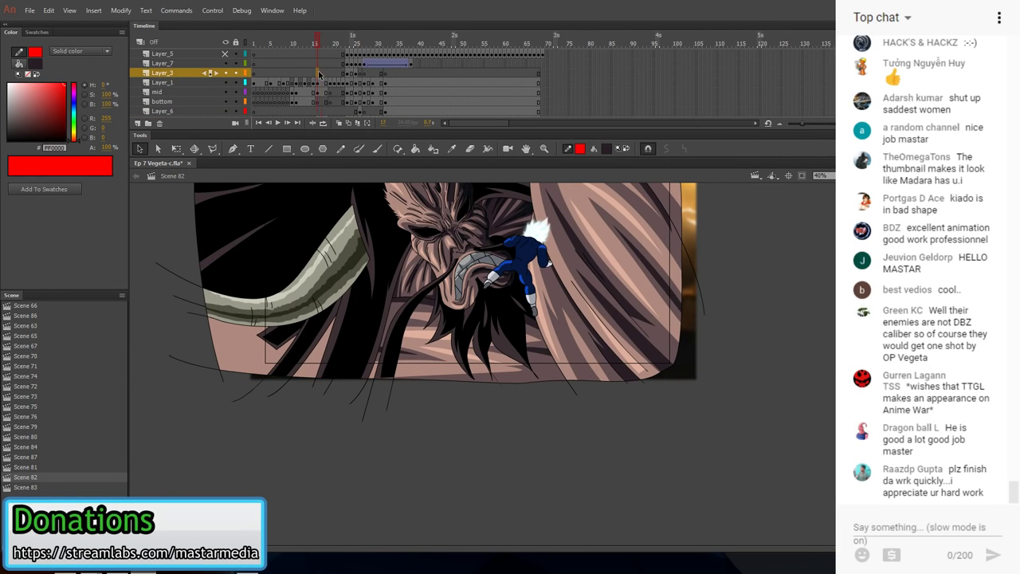
{"action": "scroll", "coordinate": [319, 75], "scroll_direction": "down", "scroll_amount": 1}
{"action": "scroll", "coordinate": [321, 83], "scroll_direction": "up", "scroll_amount": 1}
{"action": "left_click", "coordinate": [146, 120]}
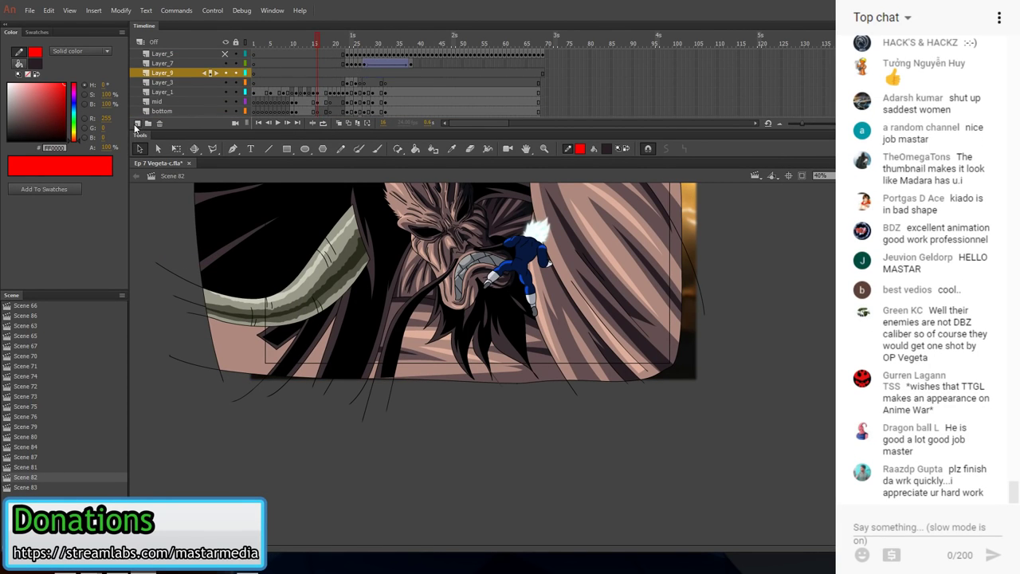
{"action": "left_click", "coordinate": [146, 120]}
{"action": "left_click", "coordinate": [318, 83]}
{"action": "key", "text": "F7"}
{"action": "left_click", "coordinate": [318, 74]}
{"action": "key", "text": "F7"}
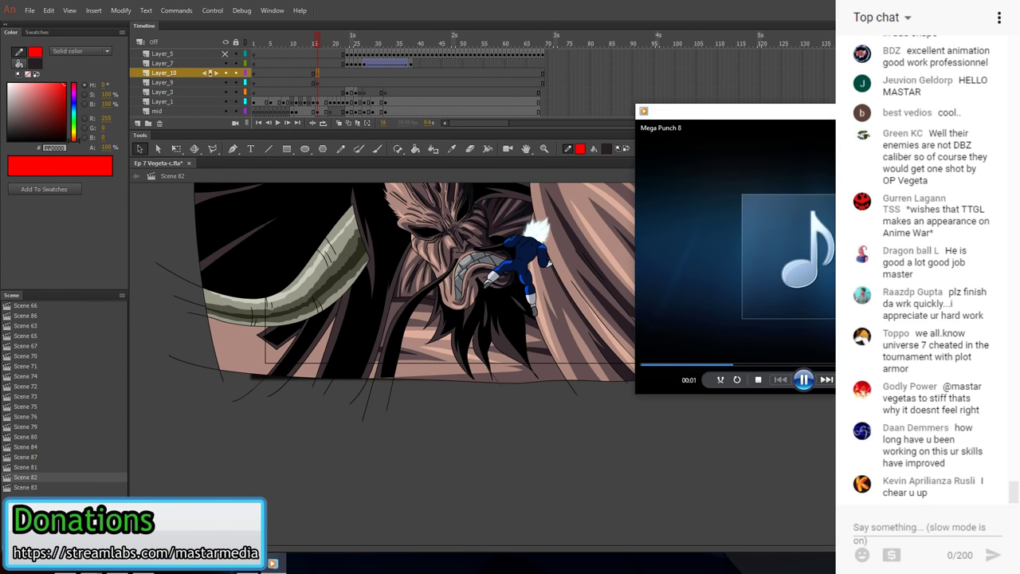
- Cancel the sound import that conflicts with the library and add a sound effect to Layer_10 from frame 16
{"action": "left_click_drag", "start_coordinate": [833, 374], "coordinate": [581, 395]}
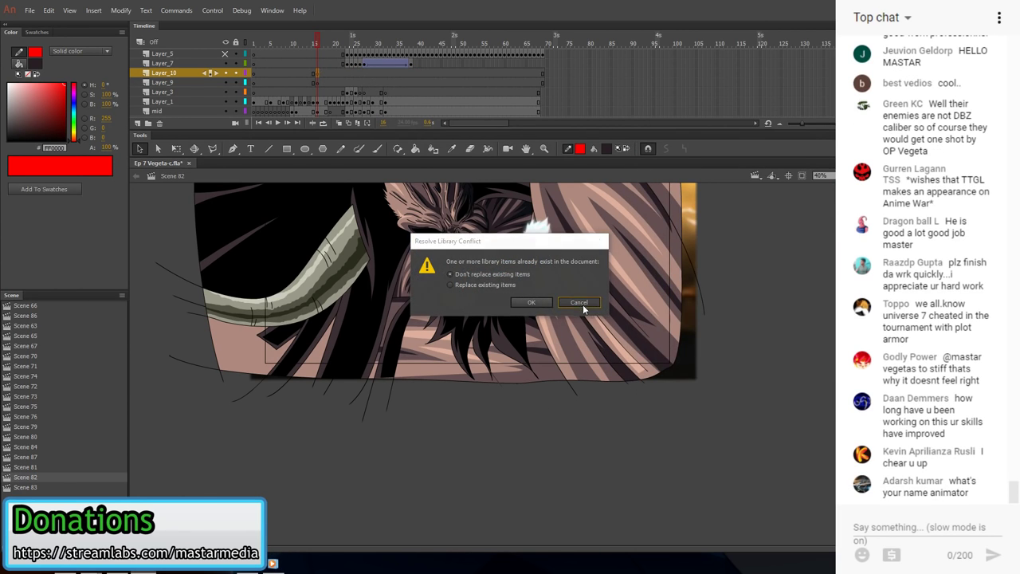
{"action": "left_click", "coordinate": [580, 302]}
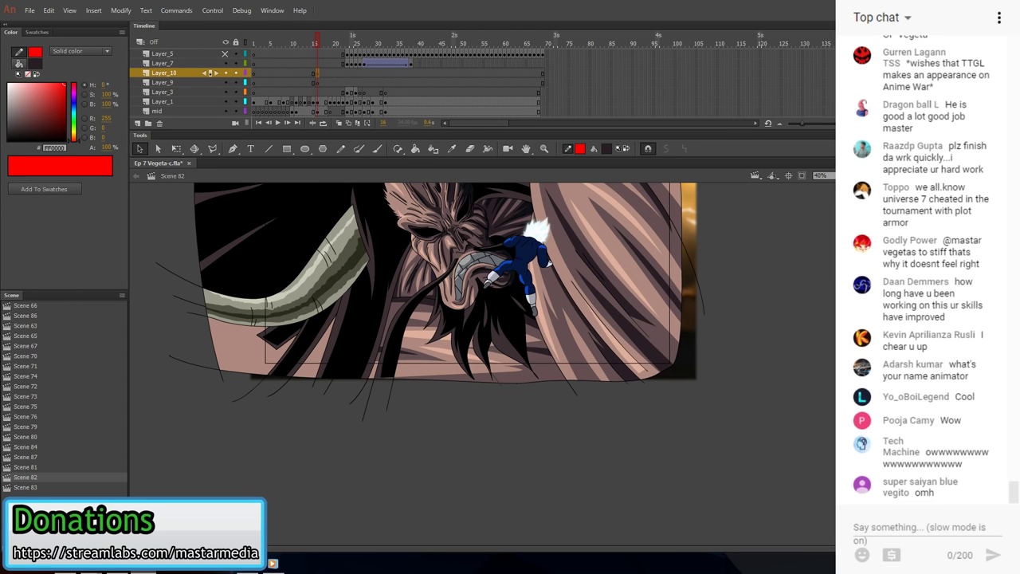
{"action": "left_click_drag", "start_coordinate": [864, 510], "coordinate": [697, 440]}
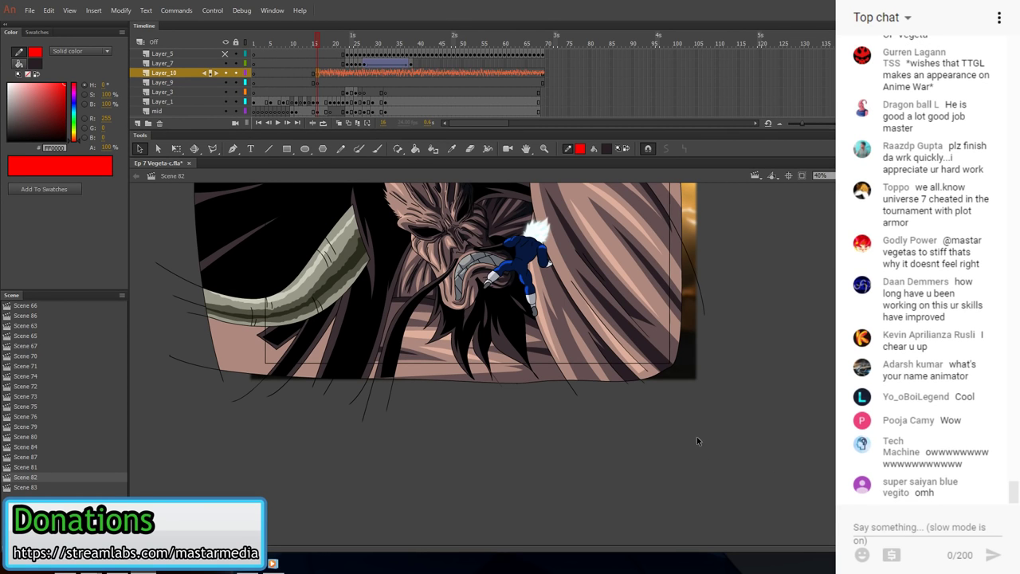
- Preview the Shotgun, MegaPunch5 and mega punch 4 sounds and add a punch sound to Layer_9 from frame 16
{"action": "left_click", "coordinate": [312, 83]}
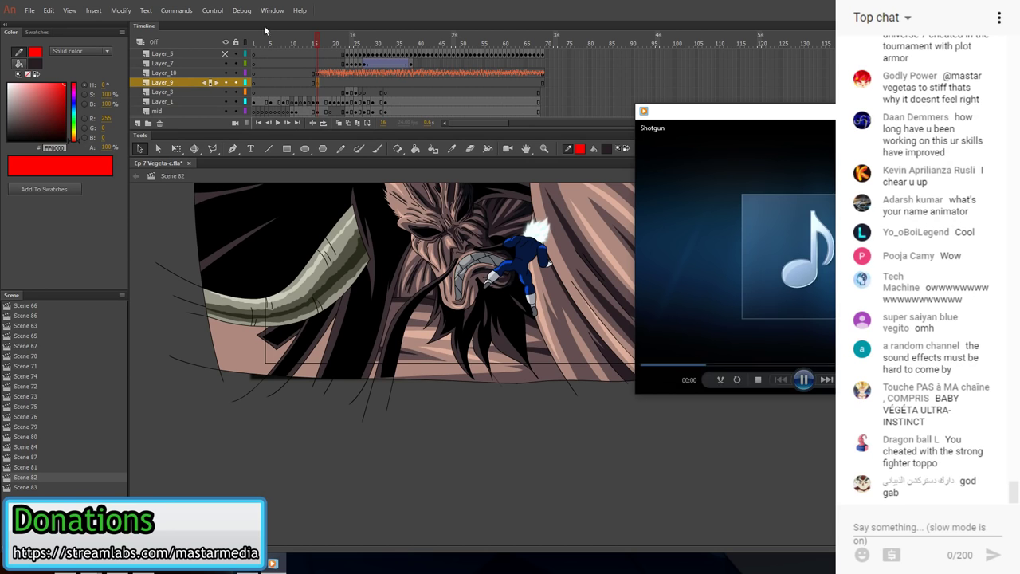
{"action": "left_click", "coordinate": [322, 87]}
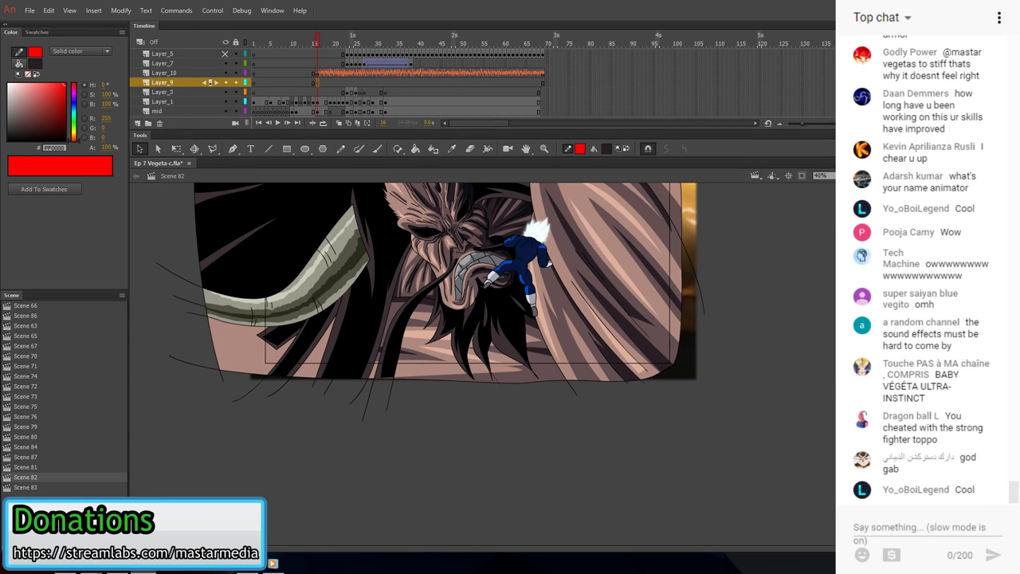
{"action": "key", "text": "alt+Tab"}
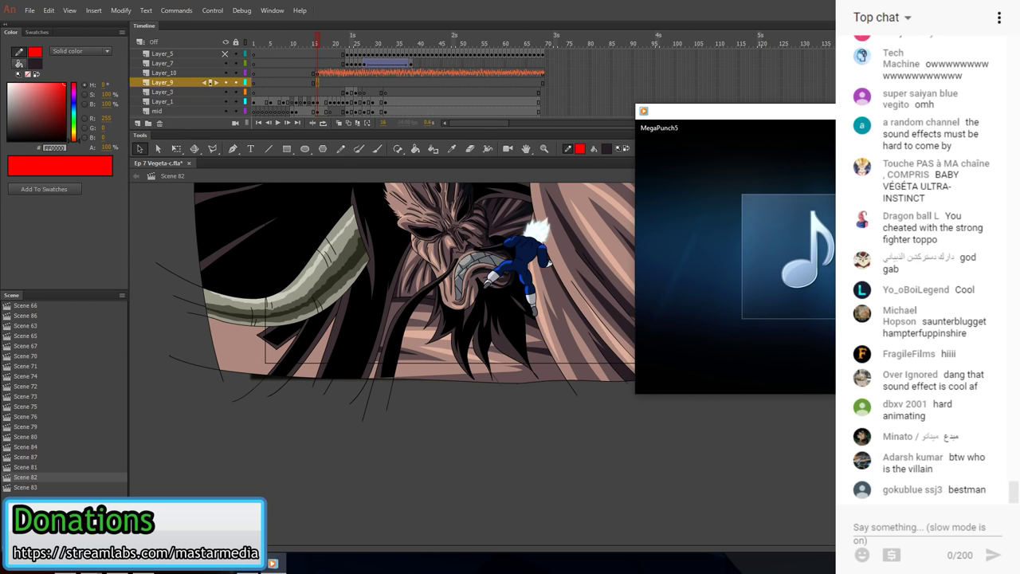
{"action": "left_click", "coordinate": [318, 84]}
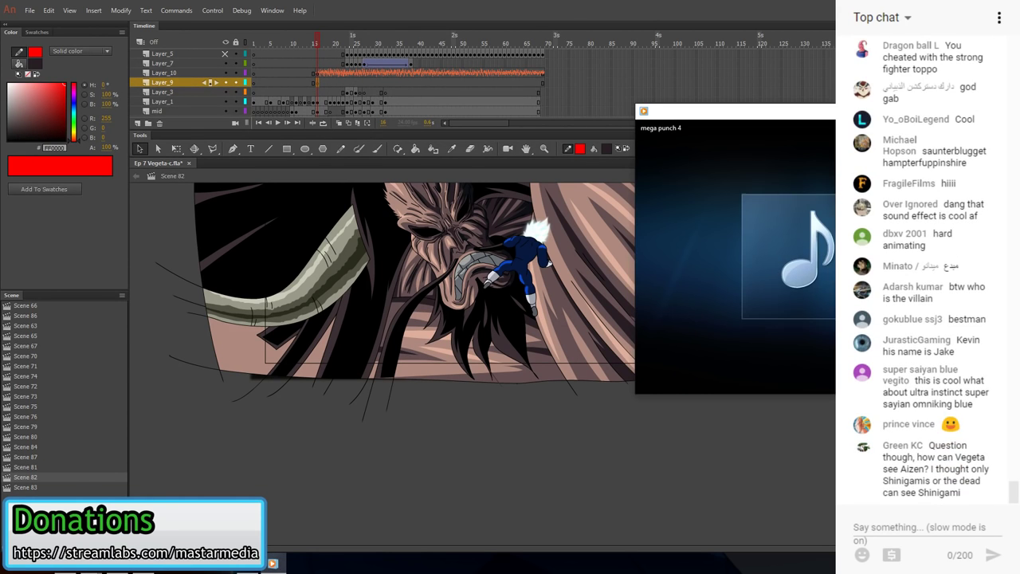
{"action": "left_click_drag", "start_coordinate": [1012, 335], "coordinate": [474, 337]}
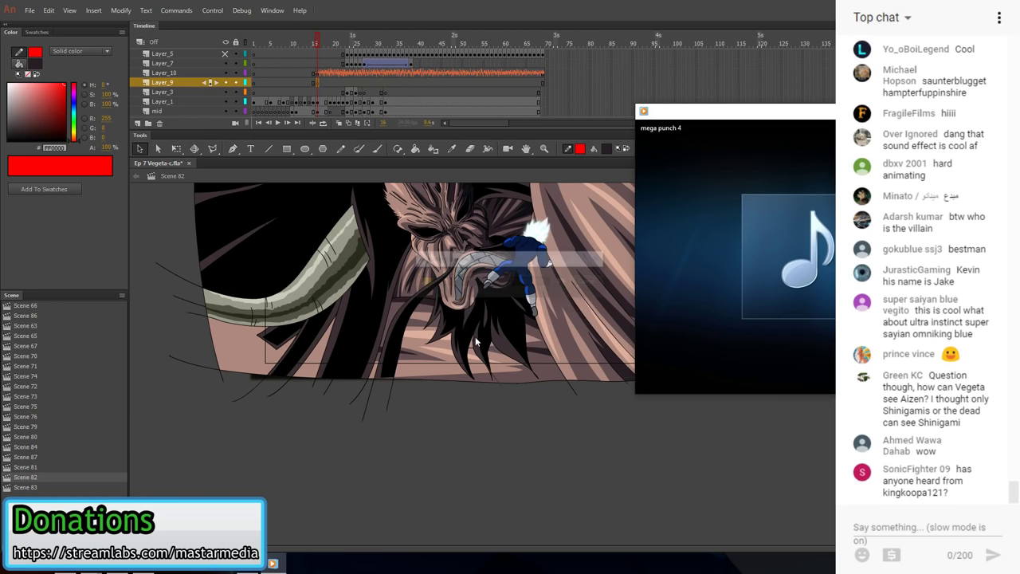
- Test Scene 82 with the added sounds in a reduced preview window, and close the preview
{"action": "left_click", "coordinate": [377, 92]}
{"action": "left_click", "coordinate": [213, 10]}
{"action": "left_click", "coordinate": [263, 139]}
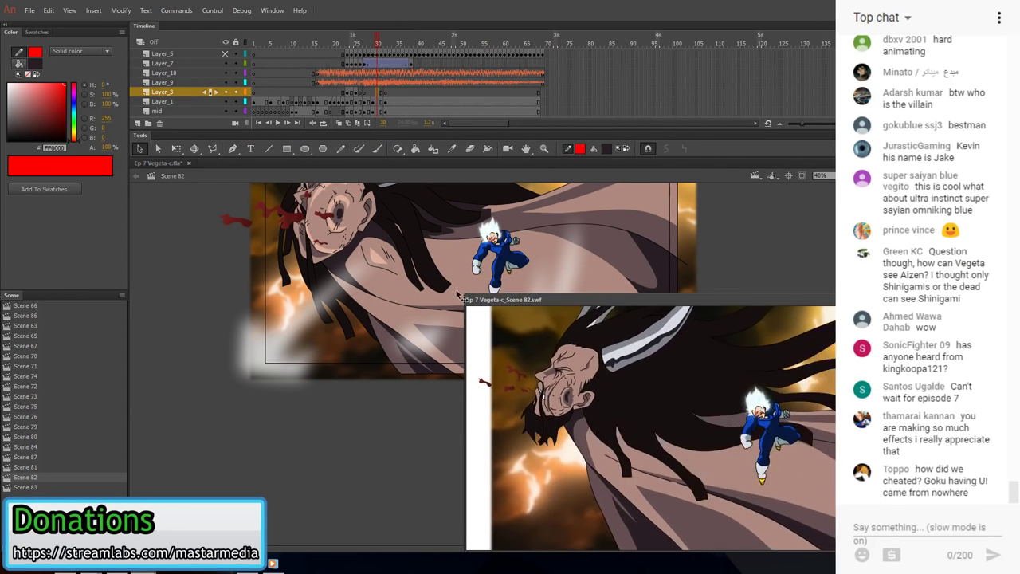
{"action": "left_click_drag", "start_coordinate": [467, 298], "coordinate": [438, 269]}
{"action": "left_click_drag", "start_coordinate": [373, 262], "coordinate": [425, 293]}
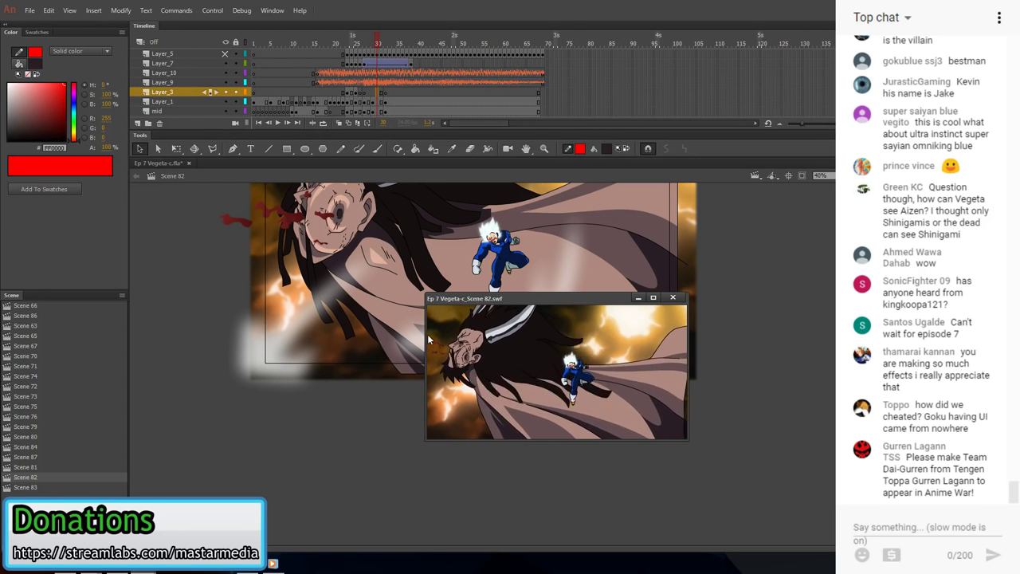
{"action": "left_click_drag", "start_coordinate": [427, 340], "coordinate": [433, 339]}
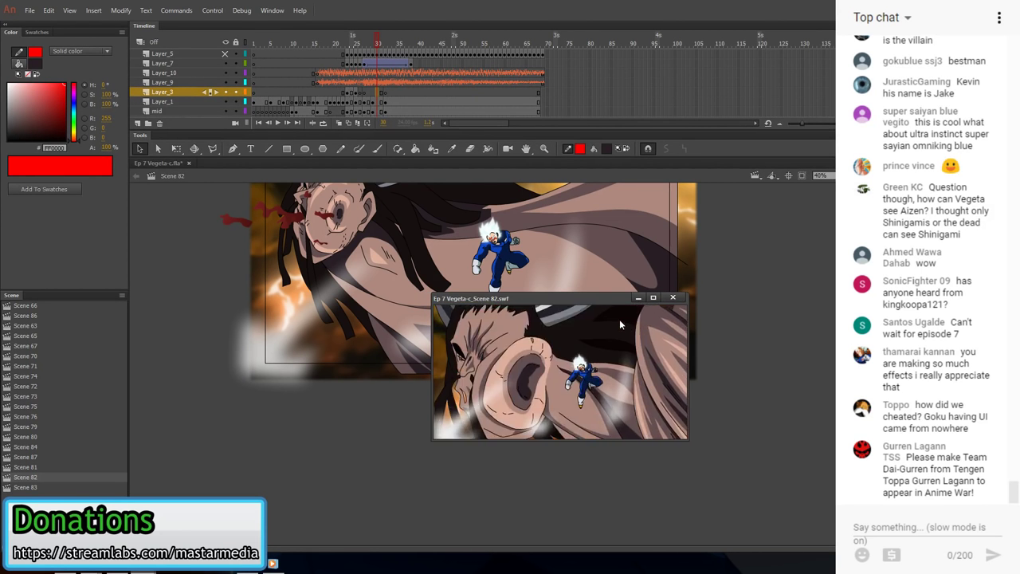
{"action": "left_click", "coordinate": [672, 297]}
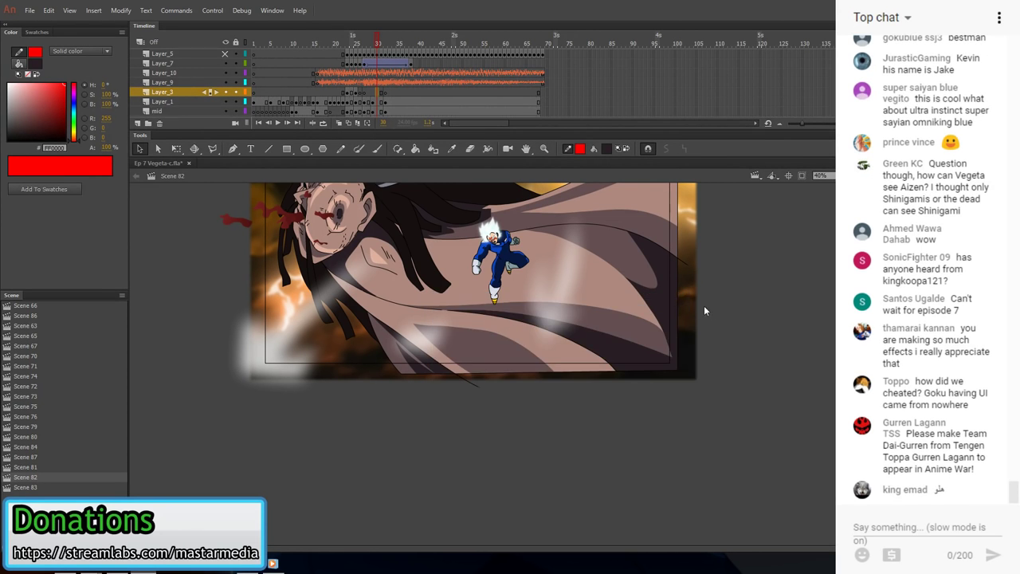
{"action": "left_click", "coordinate": [688, 299]}
{"action": "right_click", "coordinate": [687, 302]}
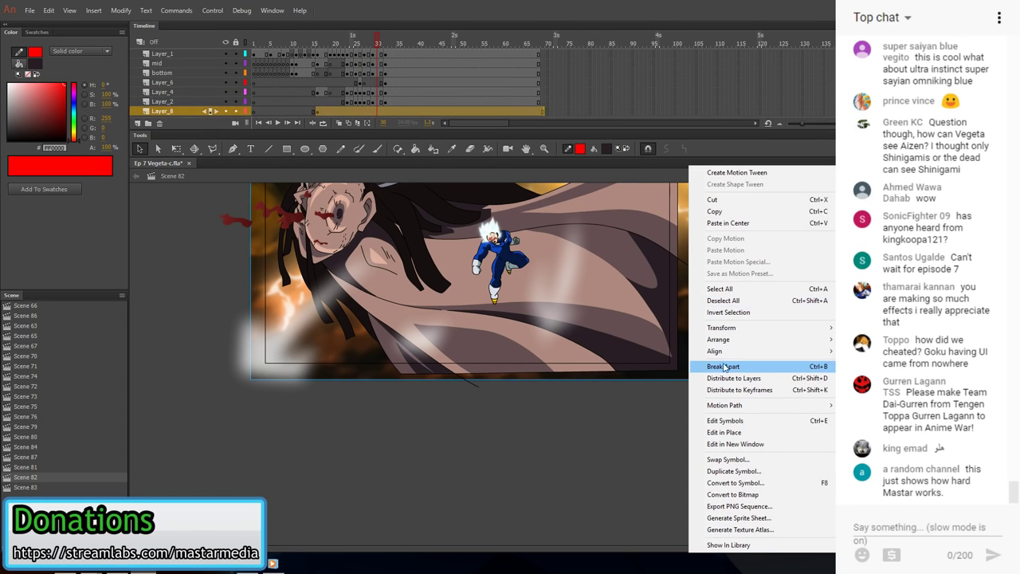
{"action": "mouse_move", "coordinate": [725, 328]}
{"action": "left_click", "coordinate": [592, 430]}
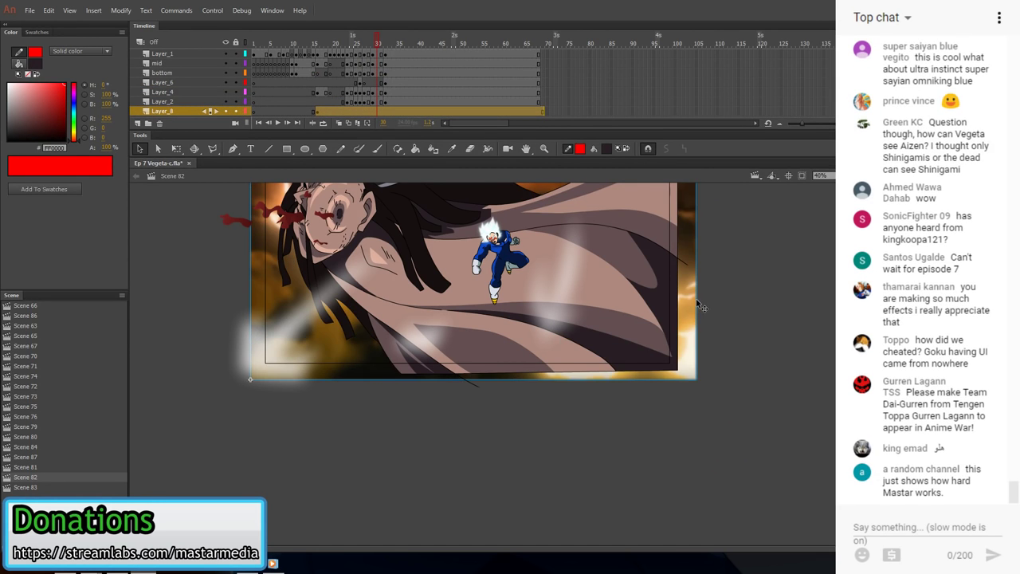
{"action": "scroll", "coordinate": [700, 305], "scroll_direction": "up", "scroll_amount": 2}
{"action": "left_click_drag", "start_coordinate": [695, 366], "coordinate": [693, 368]}
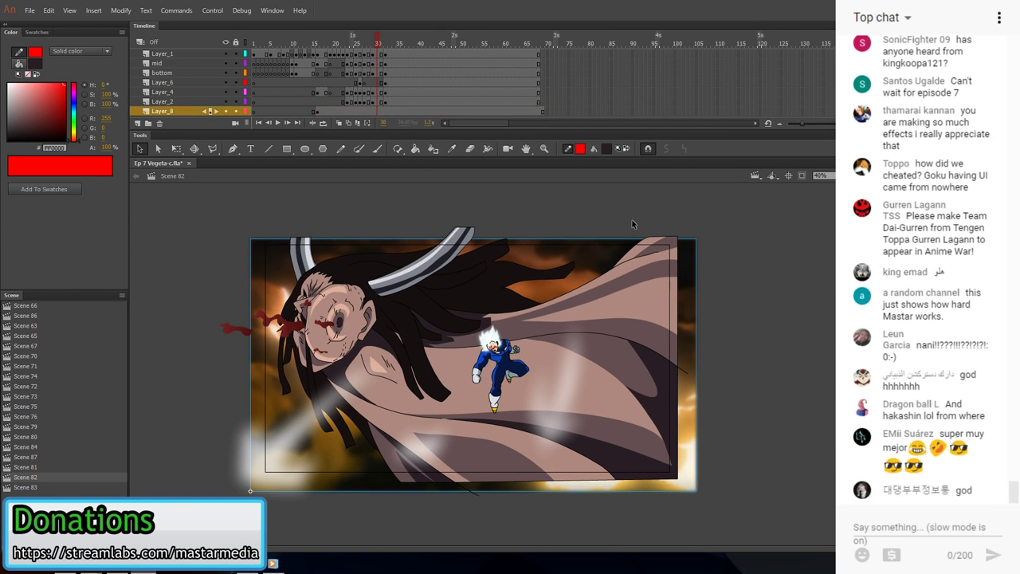
{"action": "left_click", "coordinate": [214, 264]}
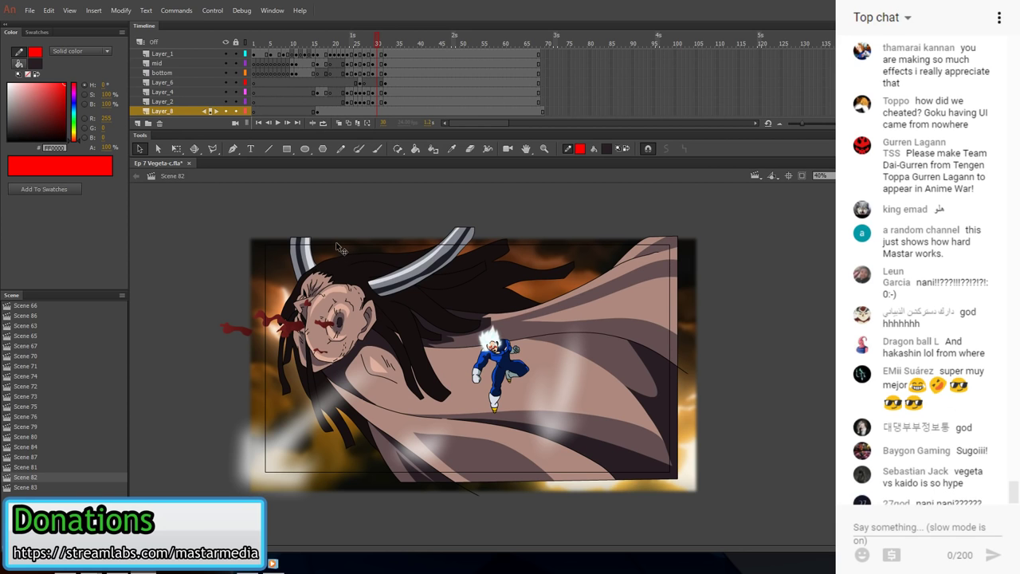
- Add a new layer above Layer_3 and place the Kaido-Hurt8 mega sound on it from frame 16
{"action": "scroll", "coordinate": [350, 88], "scroll_direction": "up", "scroll_amount": 2}
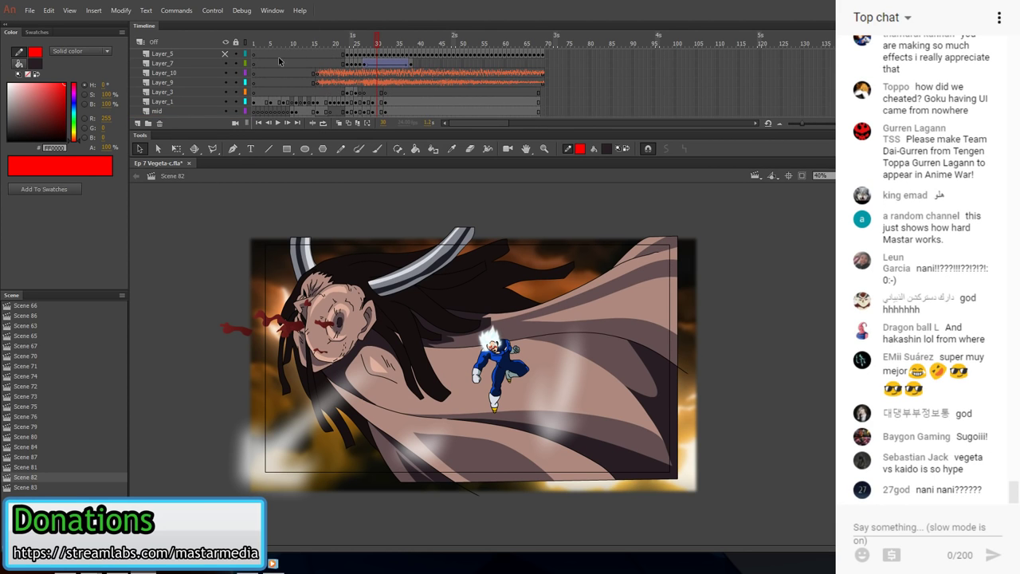
{"action": "left_click", "coordinate": [308, 82]}
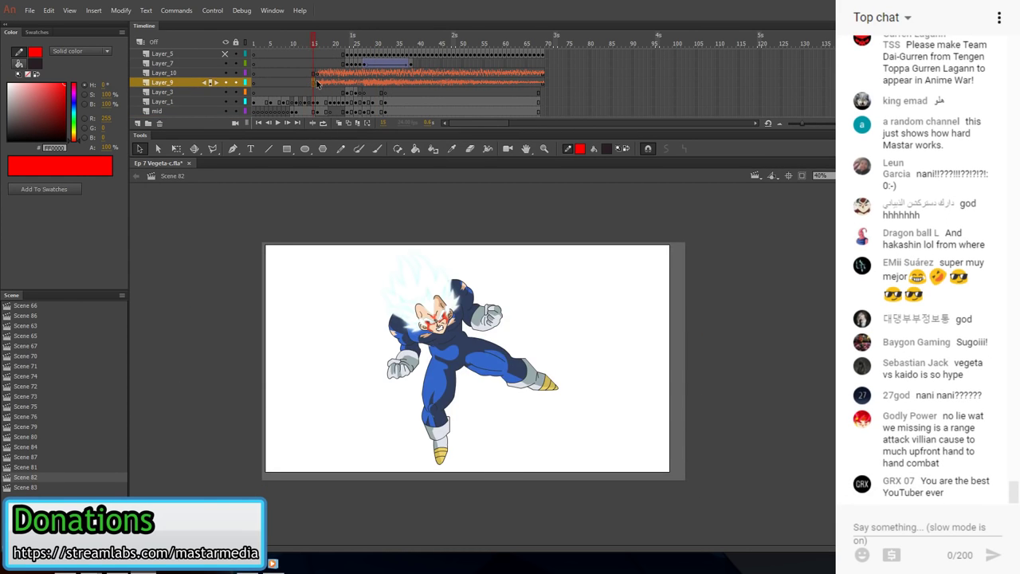
{"action": "left_click", "coordinate": [317, 83]}
{"action": "left_click", "coordinate": [318, 93]}
{"action": "left_click", "coordinate": [137, 123]}
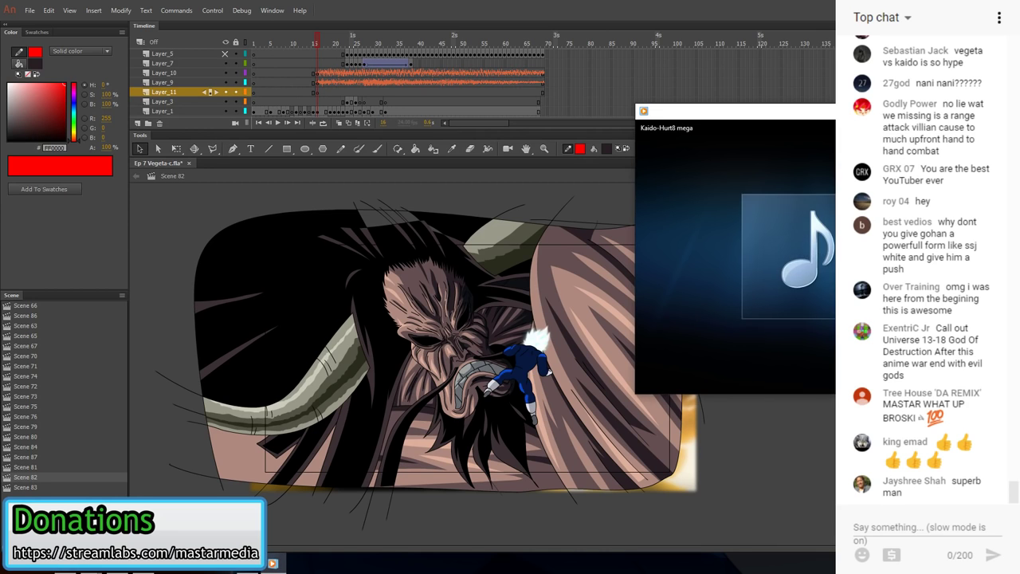
{"action": "left_click", "coordinate": [323, 95]}
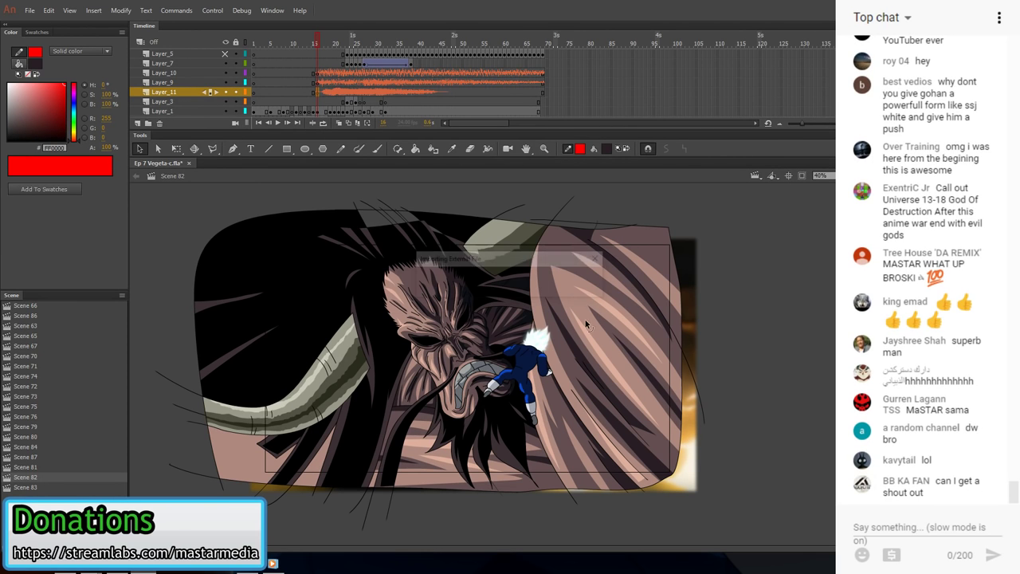
- Test Scene 82 with the added Kaido hurt sound, and close the preview
{"action": "left_click", "coordinate": [213, 10]}
{"action": "left_click", "coordinate": [239, 135]}
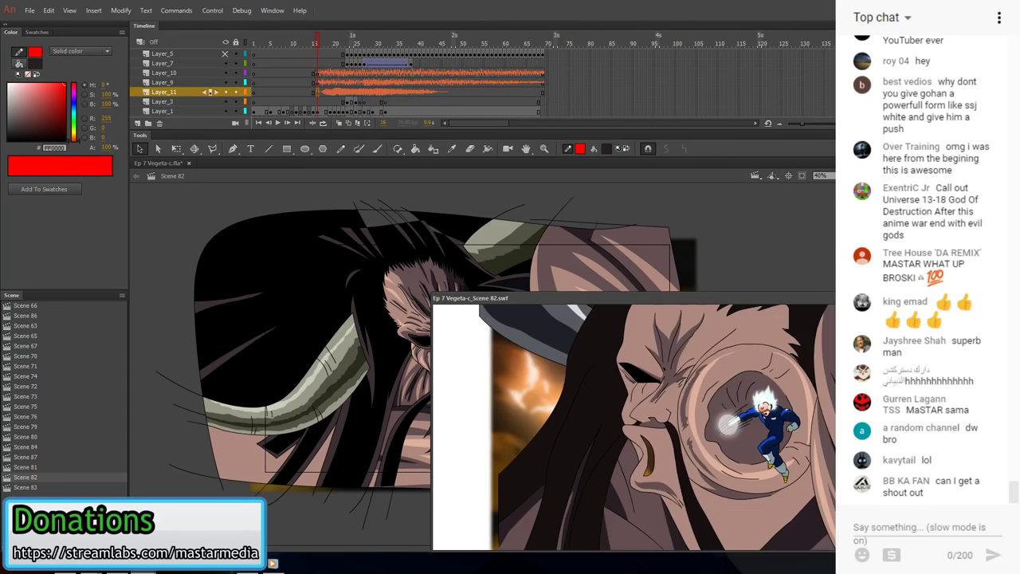
{"action": "left_click", "coordinate": [956, 298]}
- Insert frames before the sound on Layer_11 to delay it to about frame 21, and test the scene
{"action": "left_click", "coordinate": [314, 93]}
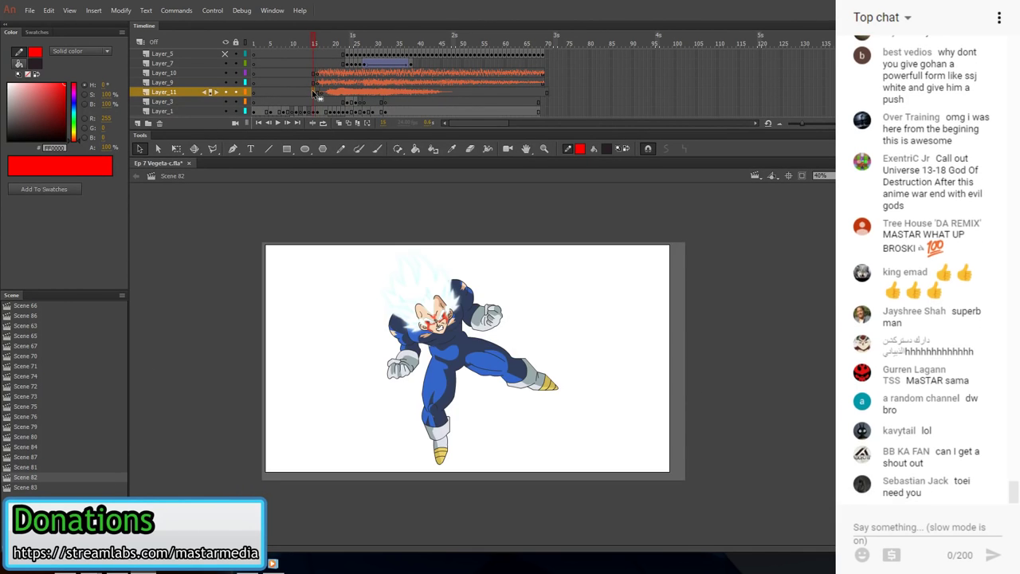
{"action": "left_click", "coordinate": [212, 11]}
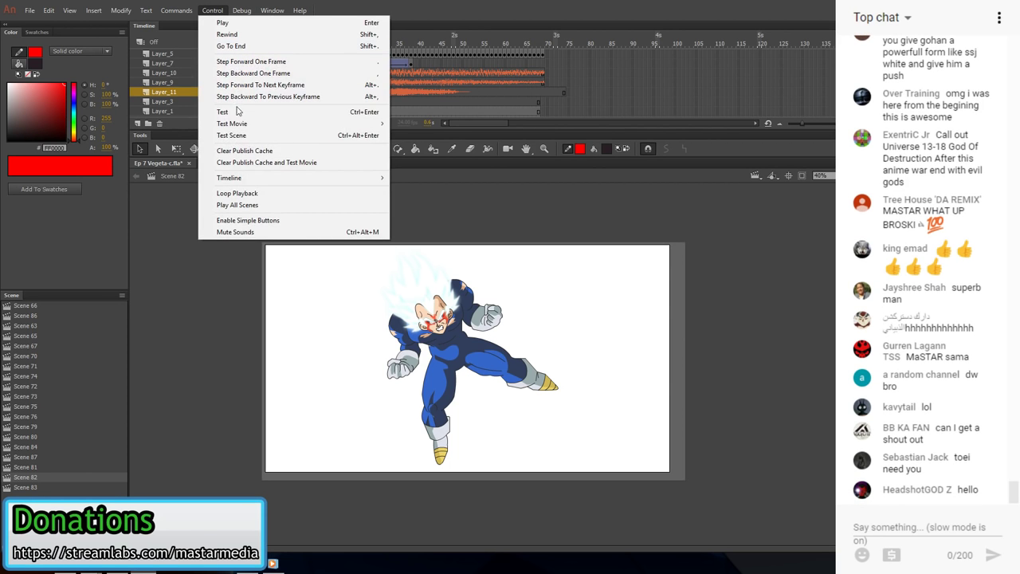
{"action": "left_click", "coordinate": [329, 135]}
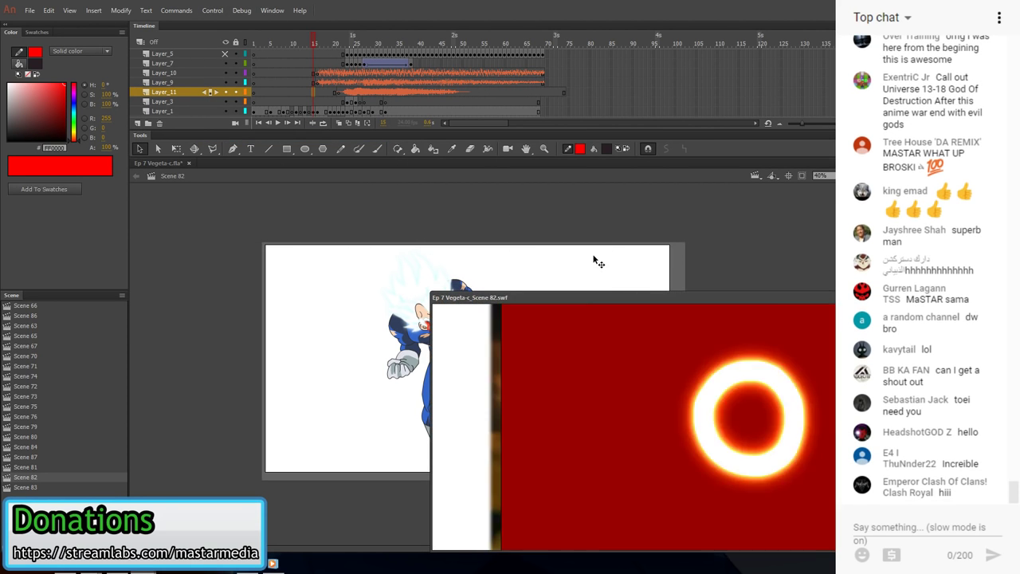
{"action": "left_click_drag", "start_coordinate": [667, 294], "coordinate": [470, 188]}
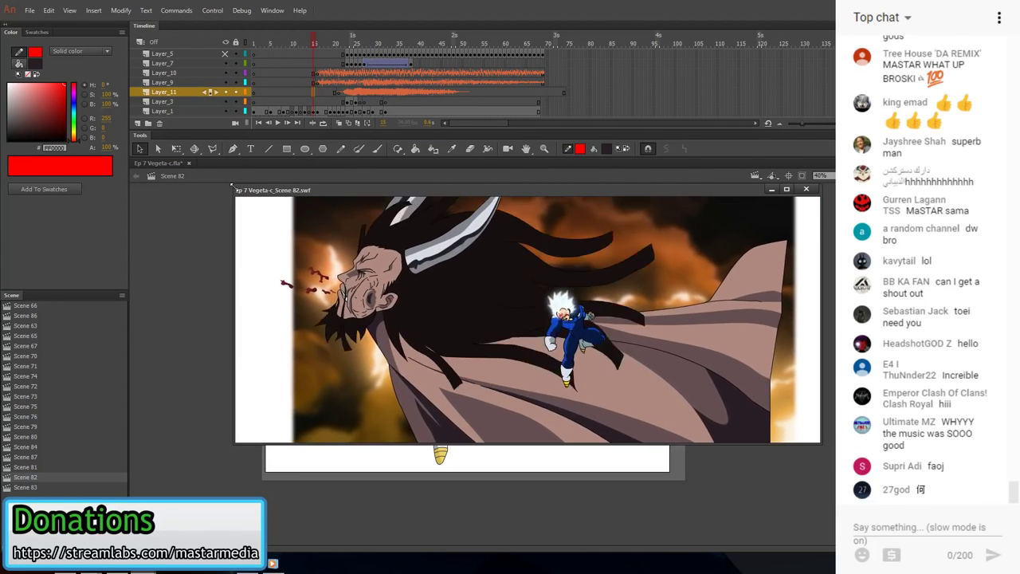
{"action": "left_click_drag", "start_coordinate": [239, 191], "coordinate": [369, 195]}
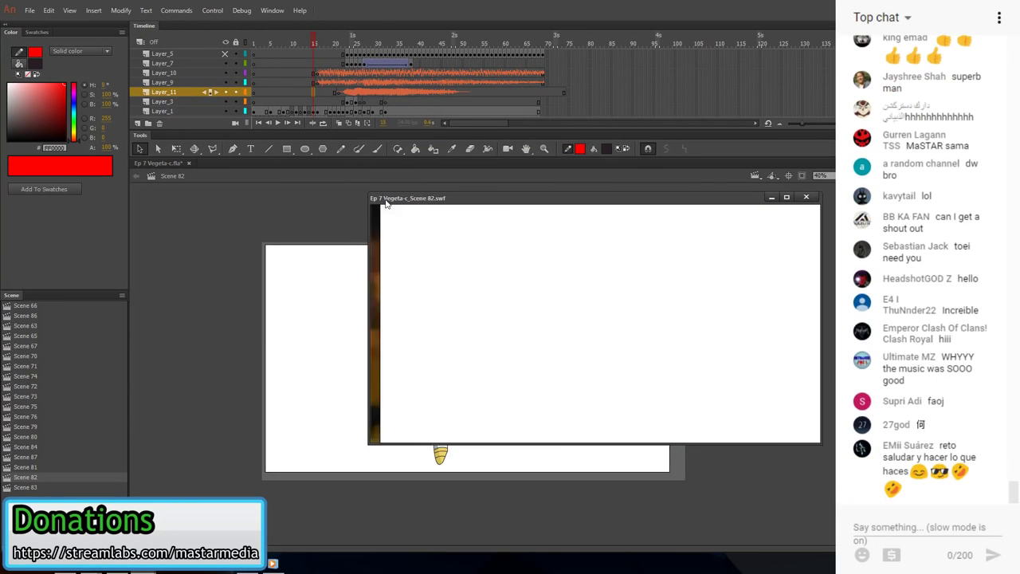
{"action": "left_click_drag", "start_coordinate": [560, 192], "coordinate": [560, 198]}
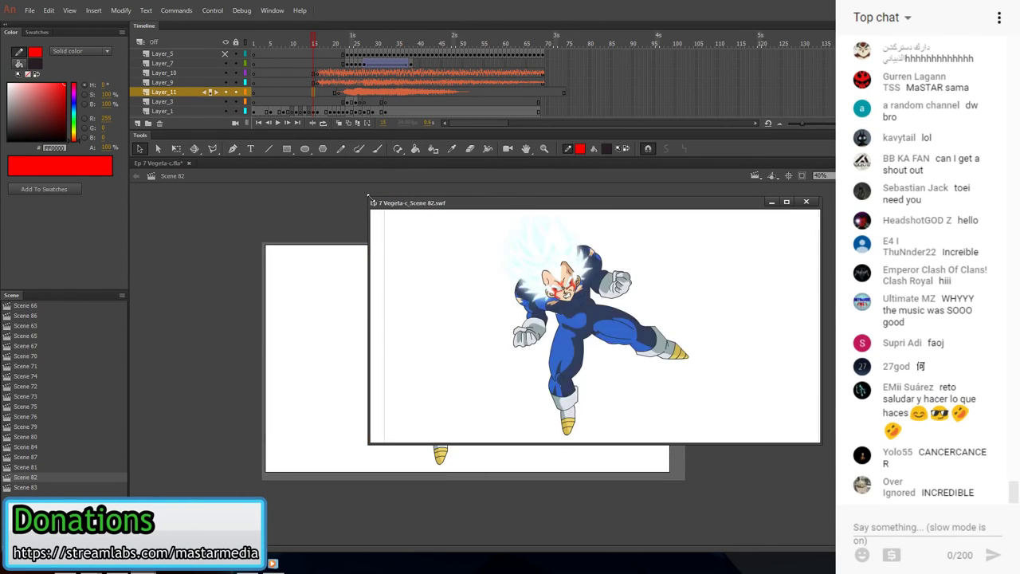
{"action": "left_click_drag", "start_coordinate": [369, 198], "coordinate": [402, 216]}
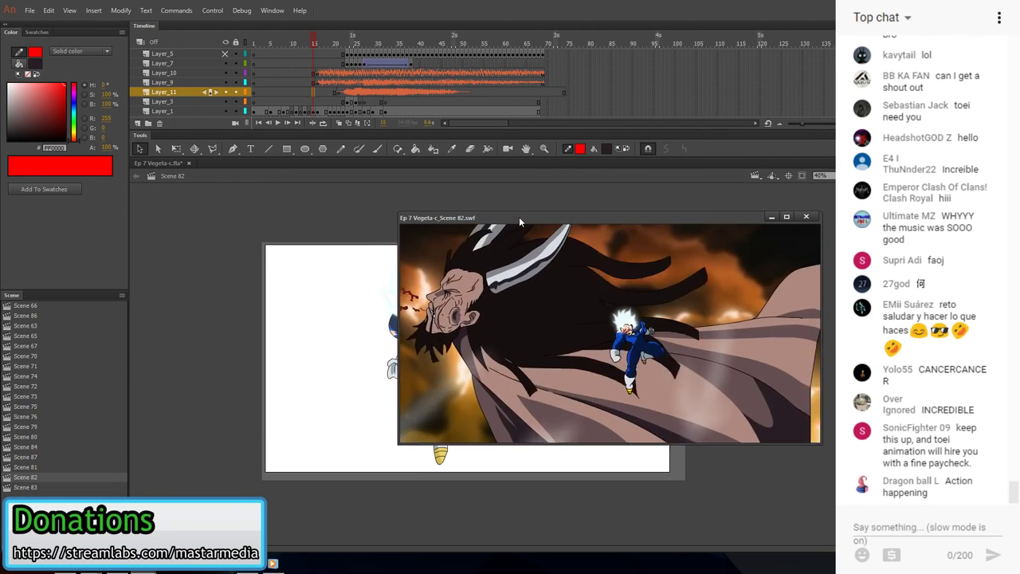
{"action": "left_click", "coordinate": [805, 216]}
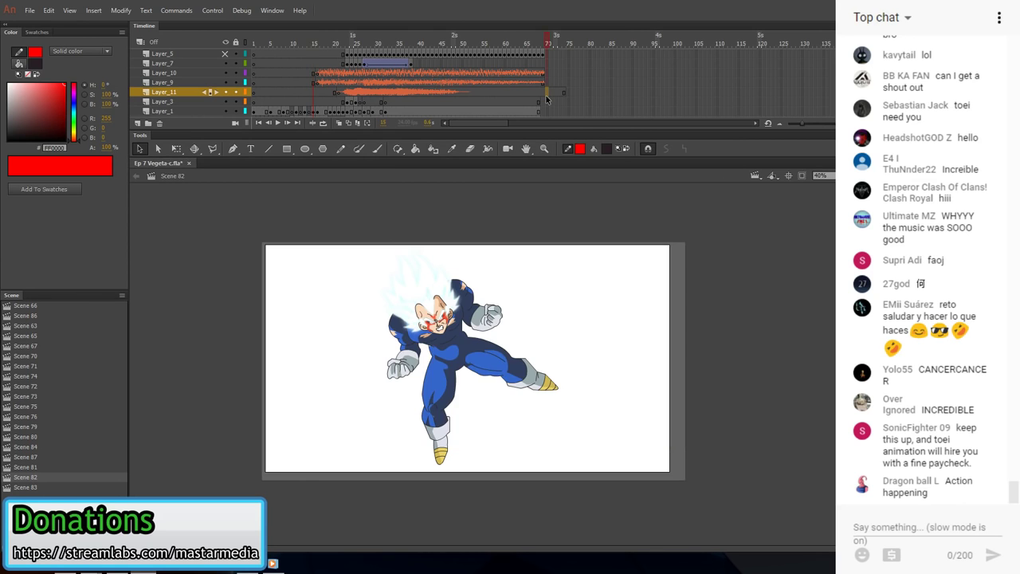
- Remove the surplus frames past the end of the animation on Layer_5 down to Layer_1
{"action": "left_click", "coordinate": [543, 92]}
{"action": "left_click_drag", "start_coordinate": [545, 56], "coordinate": [593, 110]}
{"action": "right_click", "coordinate": [562, 87]}
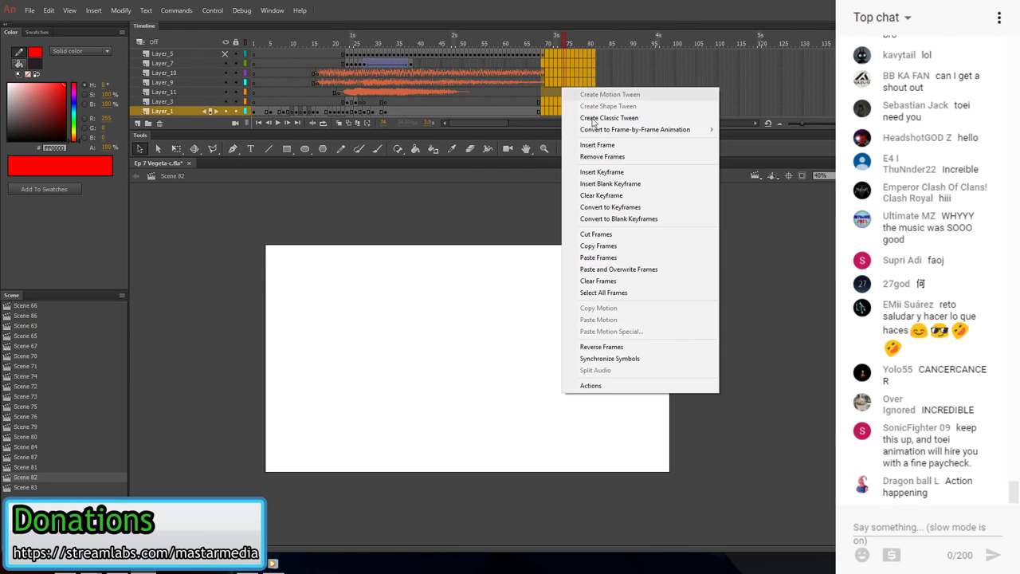
{"action": "left_click", "coordinate": [608, 158]}
- Delete the lightning-cloud sky background from Layer_8 and save the file
{"action": "scroll", "coordinate": [553, 103], "scroll_direction": "down", "scroll_amount": 2}
{"action": "left_click", "coordinate": [532, 291]}
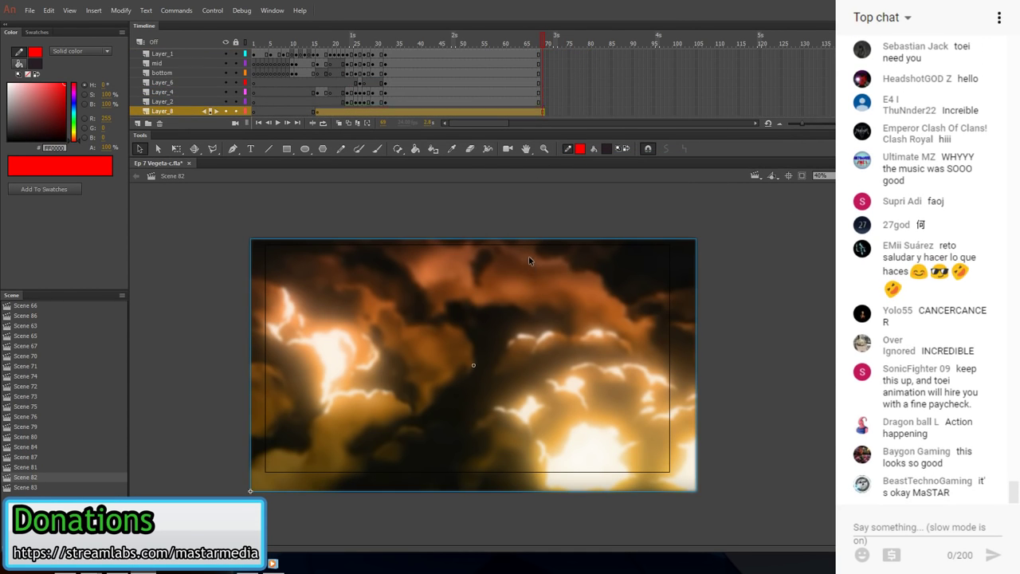
{"action": "key", "text": "Delete"}
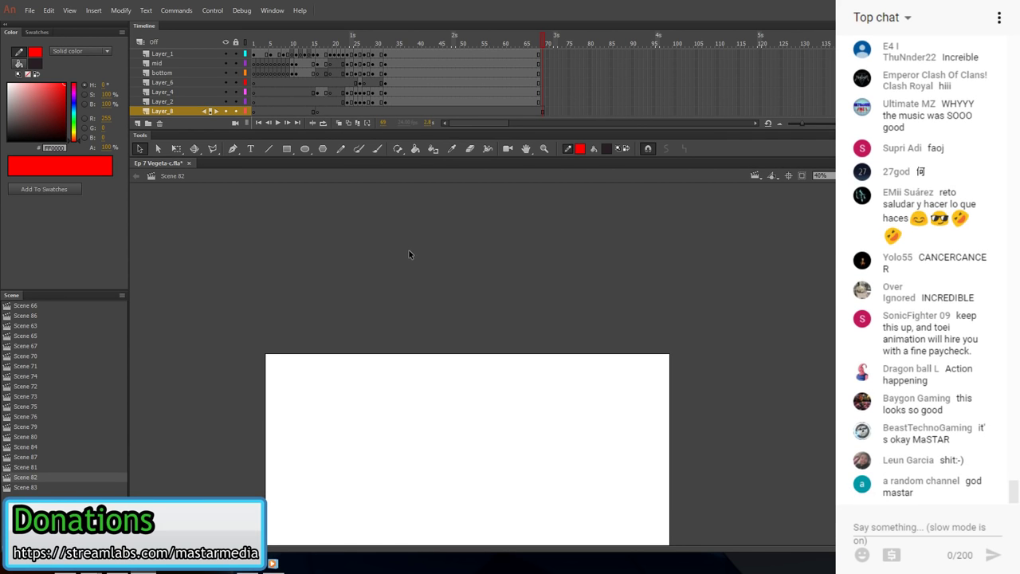
{"action": "key", "text": "ctrl+s"}
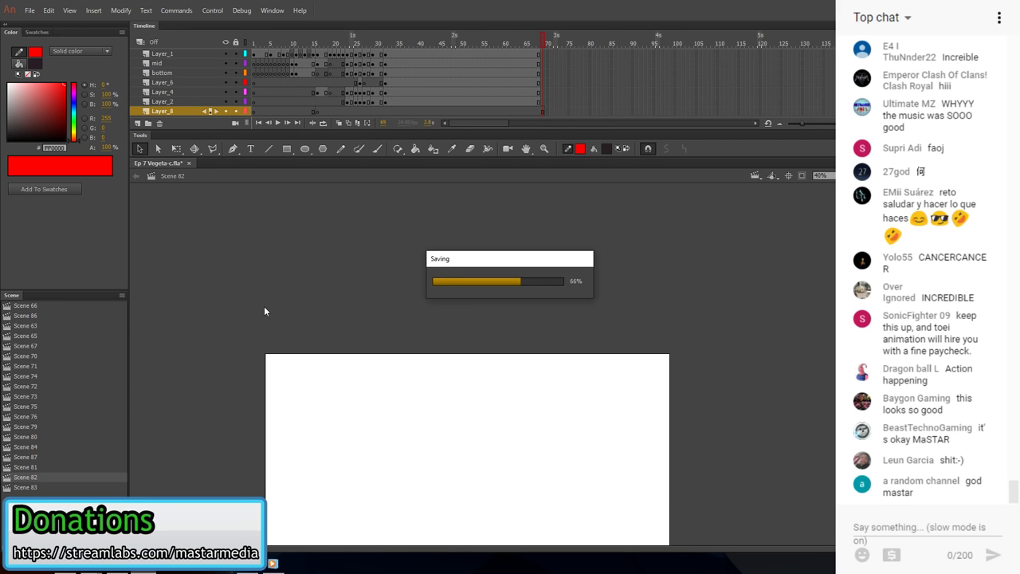
- Test Scene 82 without the sky background in a smaller preview window, and close the preview
{"action": "left_click", "coordinate": [211, 11]}
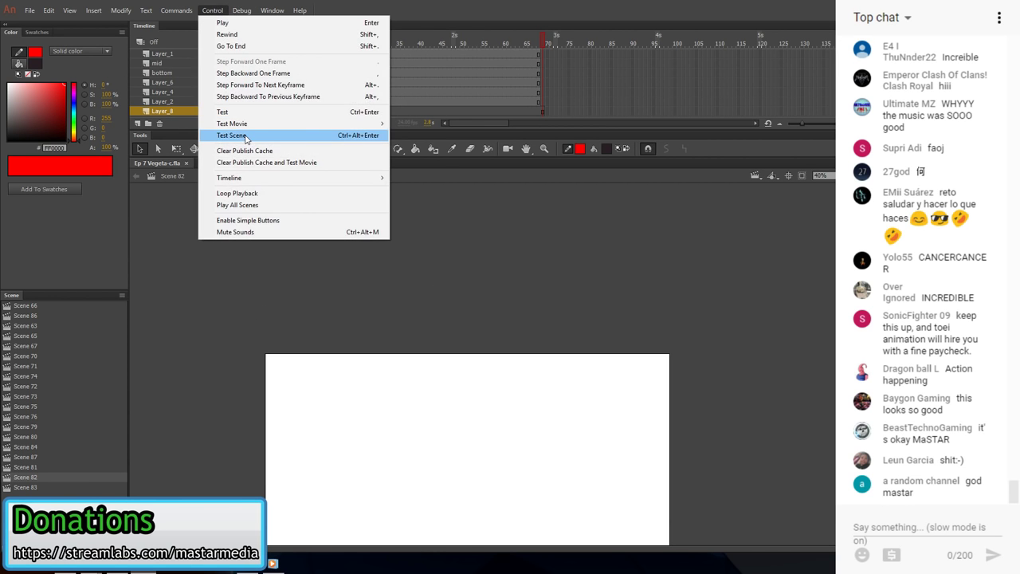
{"action": "left_click", "coordinate": [245, 136]}
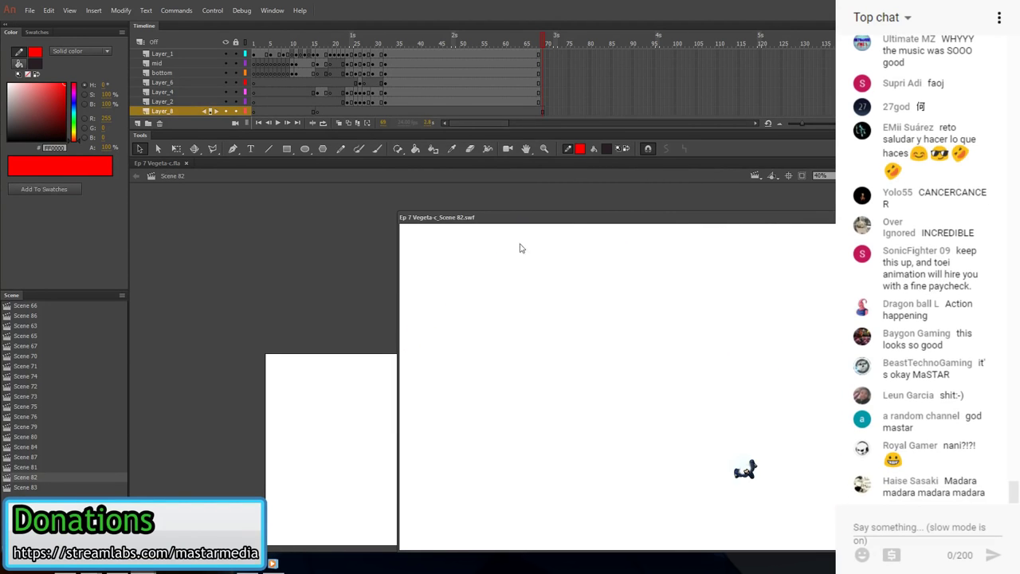
{"action": "left_click_drag", "start_coordinate": [458, 217], "coordinate": [474, 241]}
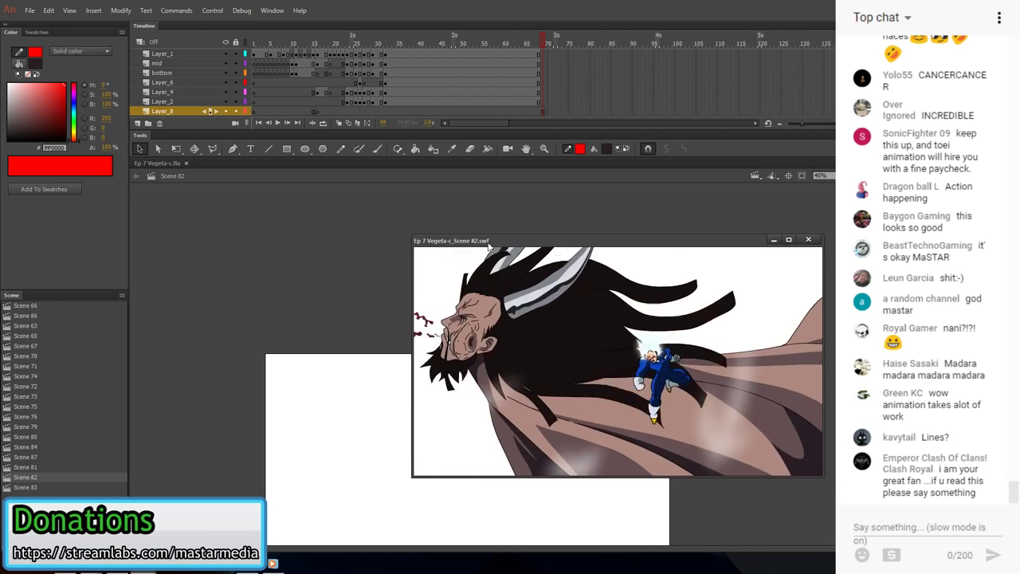
{"action": "left_click_drag", "start_coordinate": [548, 234], "coordinate": [552, 240]}
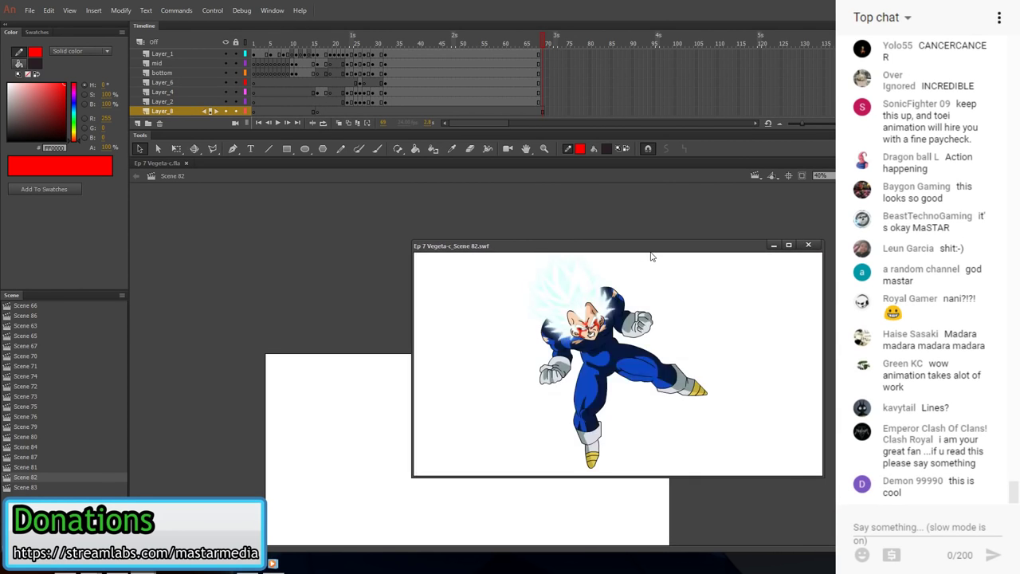
{"action": "left_click", "coordinate": [808, 245]}
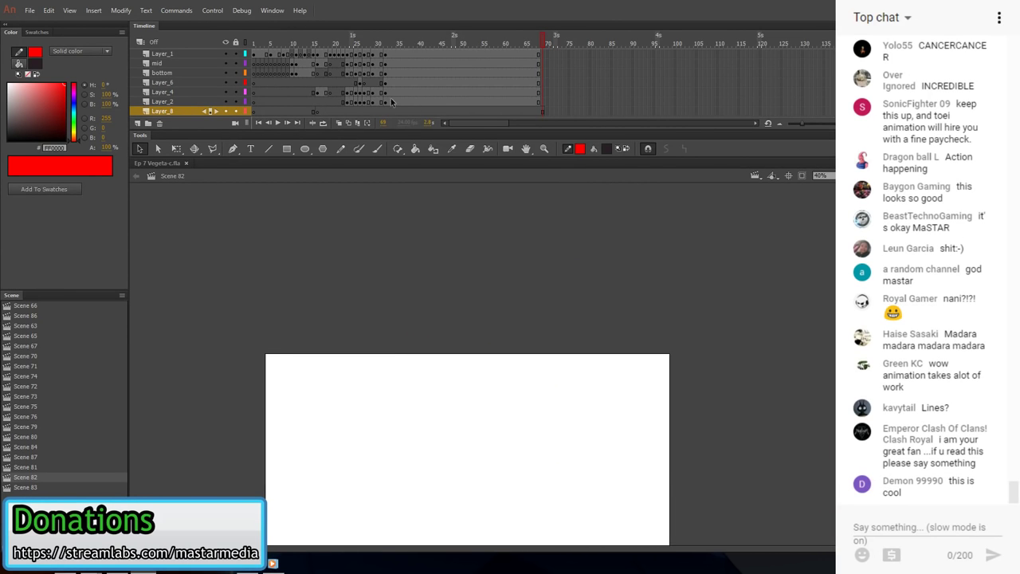
- Step through the impact frames from frame 24 and remove frame 31 across Layer_5 to Layer_8
{"action": "scroll", "coordinate": [354, 80], "scroll_direction": "up", "scroll_amount": 2}
{"action": "left_click", "coordinate": [354, 54]}
{"action": "scroll", "coordinate": [354, 76], "scroll_direction": "down", "scroll_amount": 2}
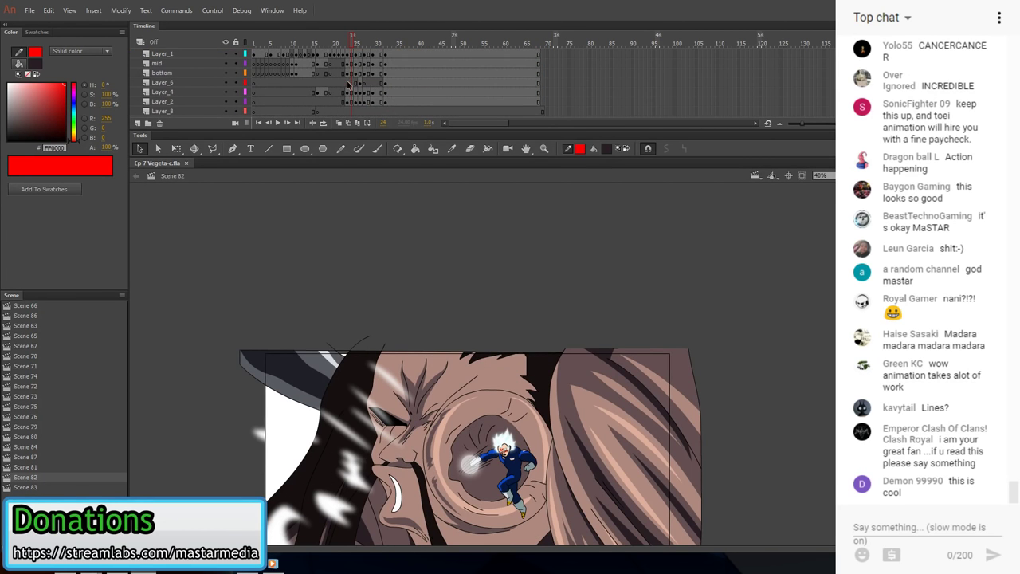
{"action": "left_click", "coordinate": [356, 92]}
{"action": "left_click", "coordinate": [360, 93]}
{"action": "left_click", "coordinate": [364, 93]}
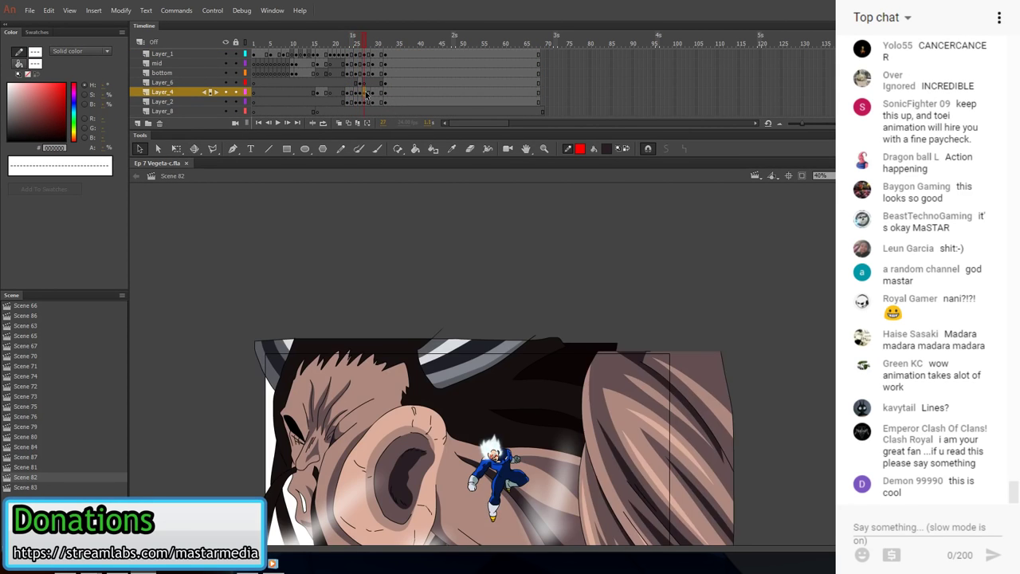
{"action": "left_click", "coordinate": [374, 94]}
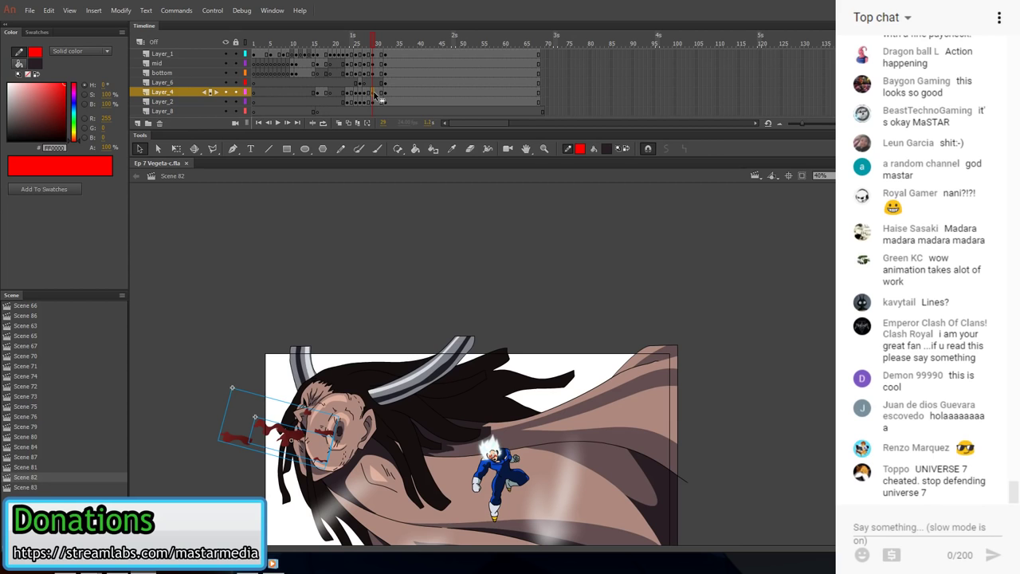
{"action": "left_click", "coordinate": [382, 112]}
{"action": "scroll", "coordinate": [381, 92], "scroll_direction": "up", "scroll_amount": 2}
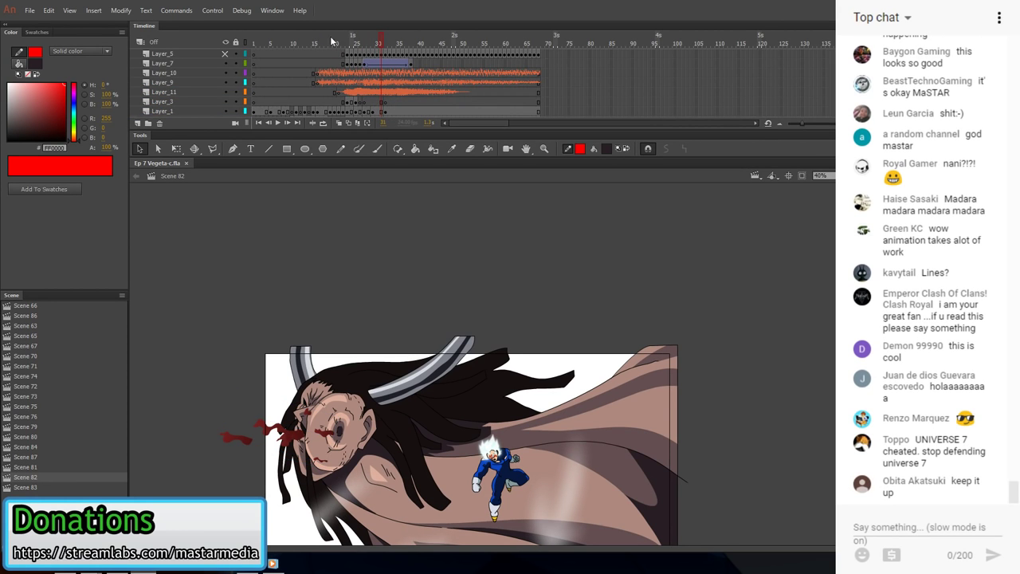
{"action": "right_click", "coordinate": [381, 57]}
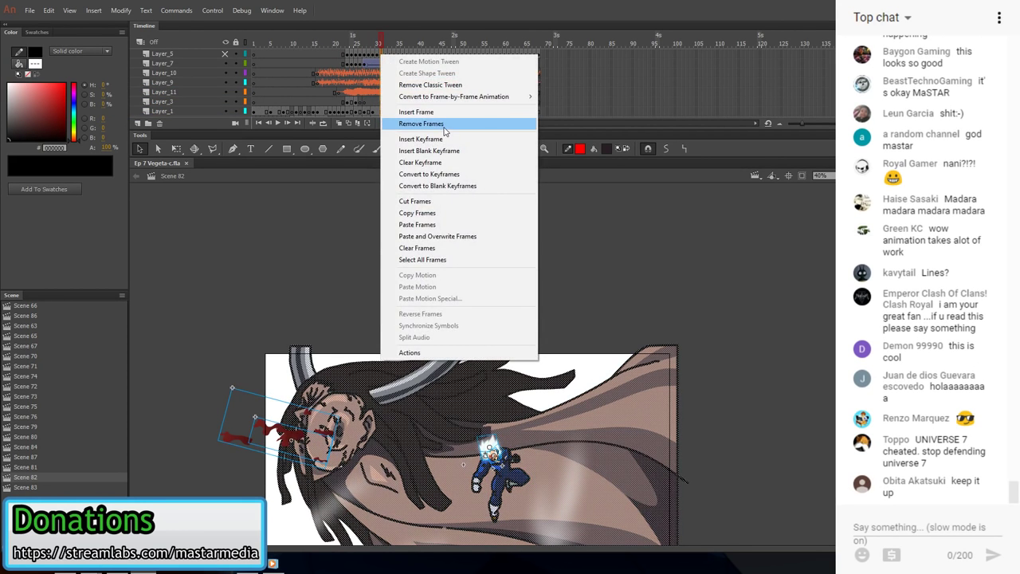
{"action": "left_click", "coordinate": [444, 124]}
- Test Scene 82 with the shortened impact, close the preview, and return to frame 1 on Layer_10
{"action": "left_click", "coordinate": [212, 11]}
{"action": "left_click", "coordinate": [264, 137]}
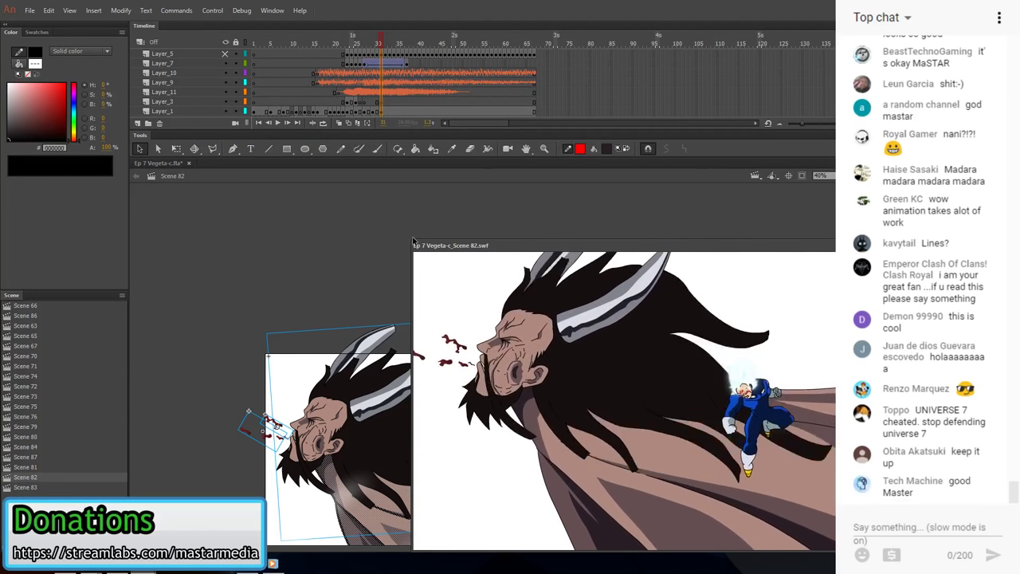
{"action": "mouse_move", "coordinate": [416, 244]}
{"action": "left_mouse_down"}
{"action": "mouse_move", "coordinate": [603, 294]}
{"action": "mouse_move", "coordinate": [654, 317]}
{"action": "mouse_move", "coordinate": [685, 355]}
{"action": "mouse_move", "coordinate": [410, 253]}
{"action": "left_mouse_up"}
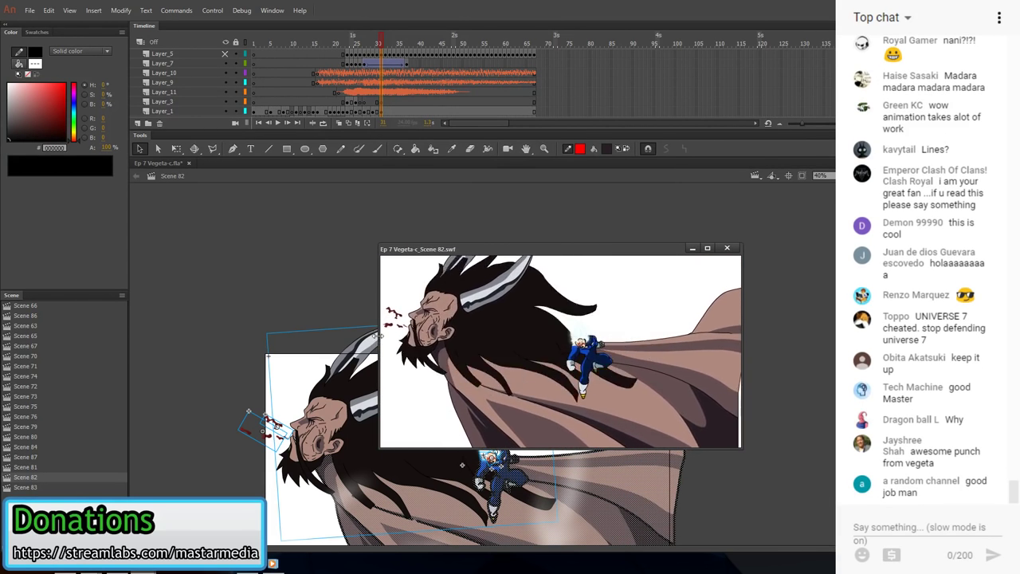
{"action": "left_click_drag", "start_coordinate": [379, 338], "coordinate": [388, 336]}
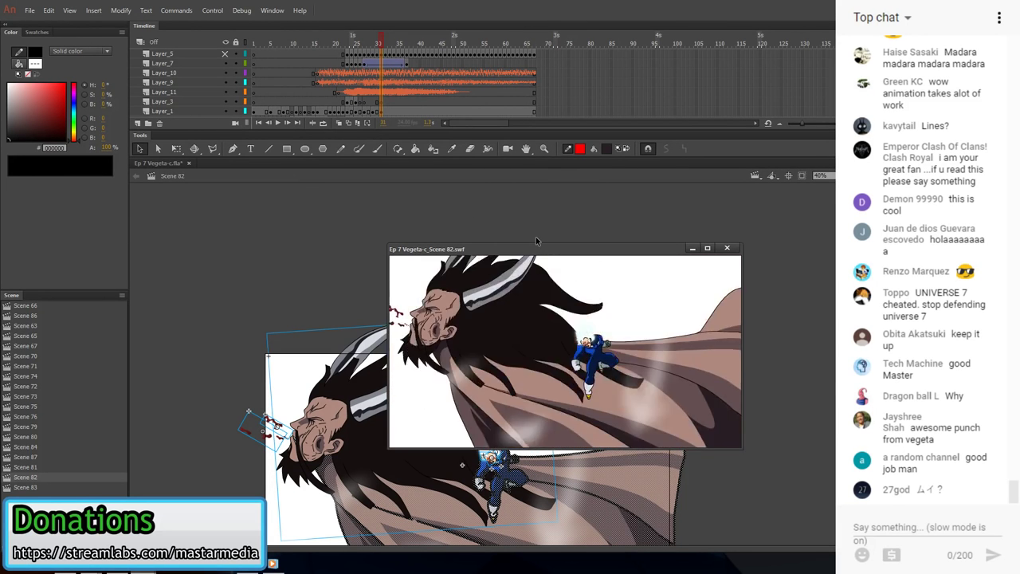
{"action": "left_click", "coordinate": [725, 247]}
{"action": "left_click", "coordinate": [253, 72]}
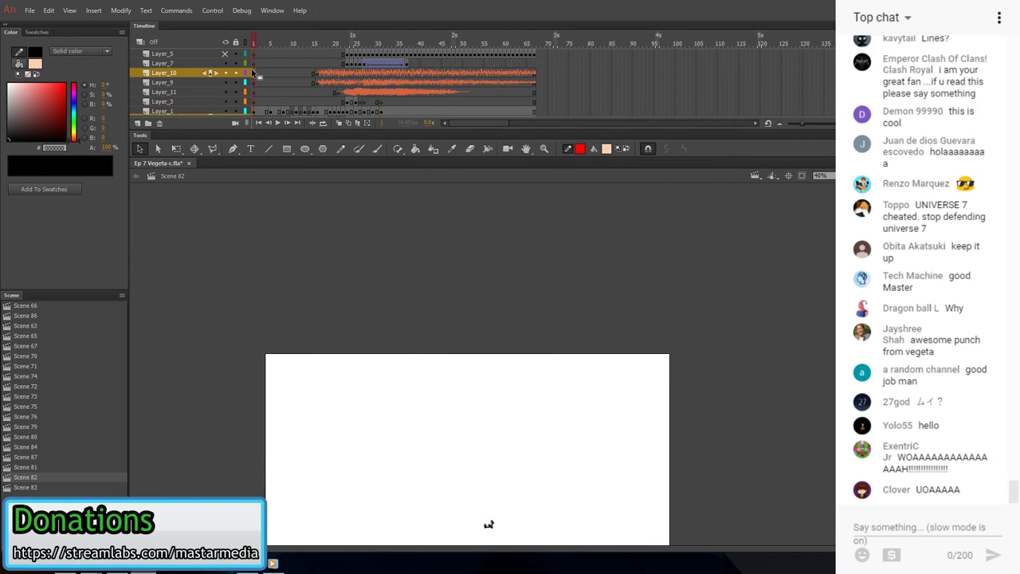
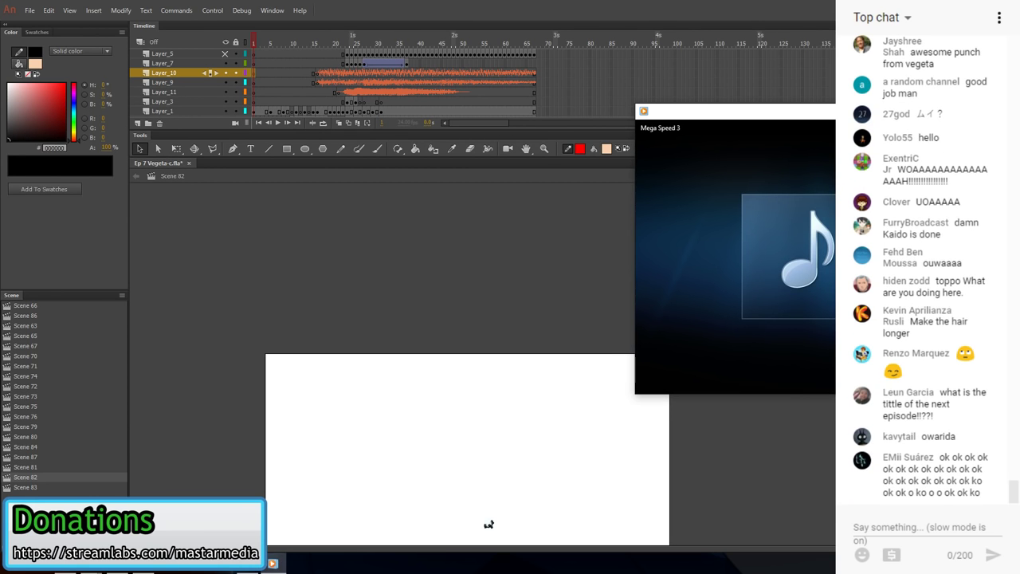
- Insert a keyframe at frame 16 of Layer_3 and place a sound there
{"action": "left_click", "coordinate": [301, 82]}
{"action": "left_click", "coordinate": [283, 82]}
{"action": "left_click", "coordinate": [253, 82]}
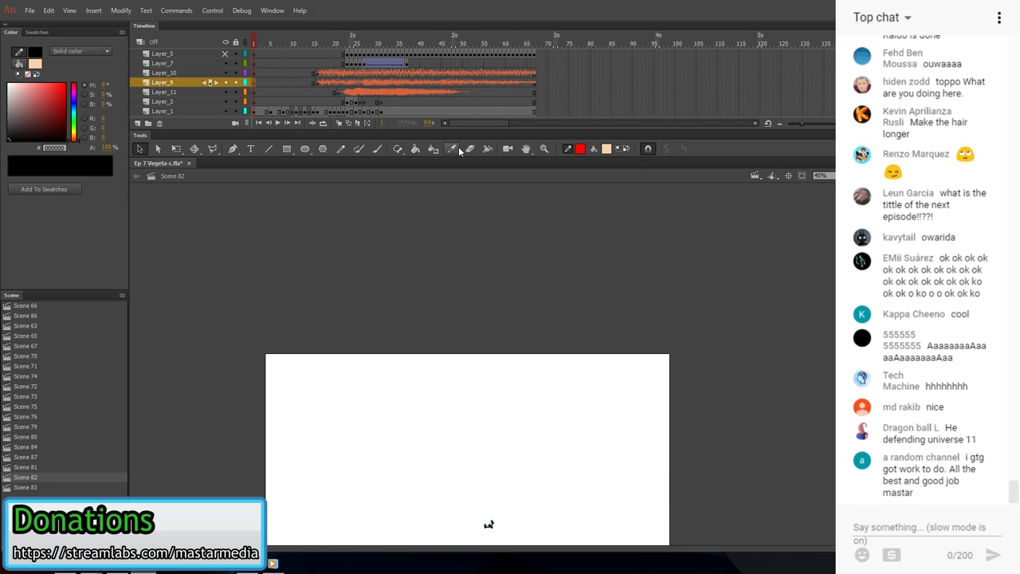
{"action": "left_click", "coordinate": [311, 96]}
{"action": "left_click", "coordinate": [317, 101]}
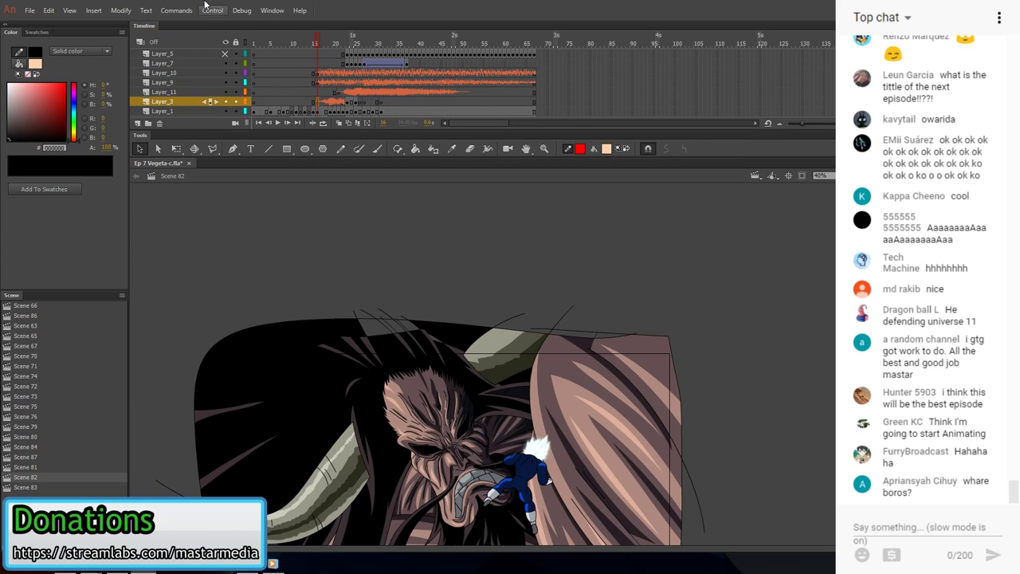
- Test Scene 82 with the Layer_3 sound in a smaller preview window, close it, and return to frame 1 on Layer_10
{"action": "left_click", "coordinate": [177, 11]}
{"action": "left_click", "coordinate": [252, 136]}
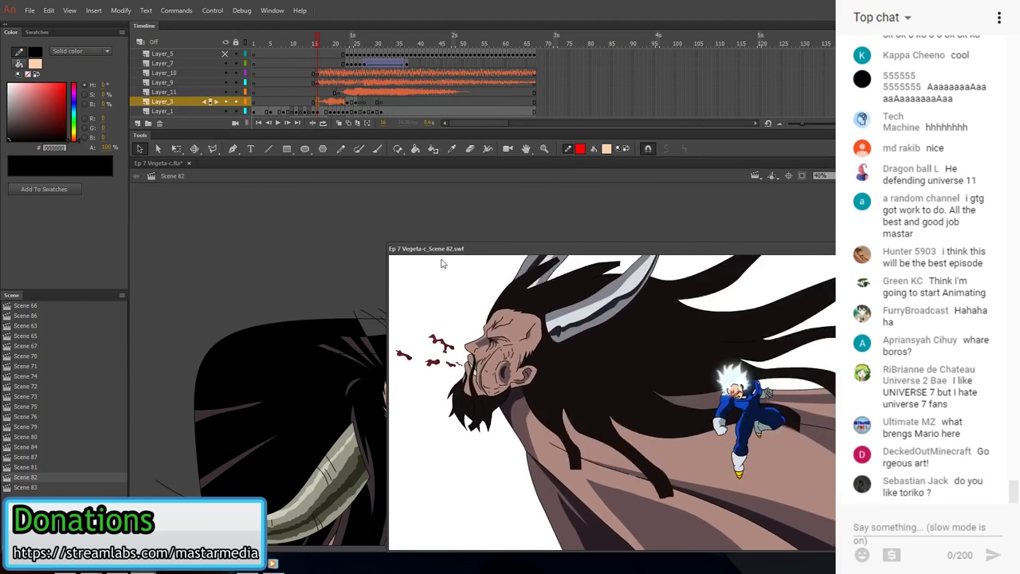
{"action": "left_click_drag", "start_coordinate": [388, 244], "coordinate": [544, 289]}
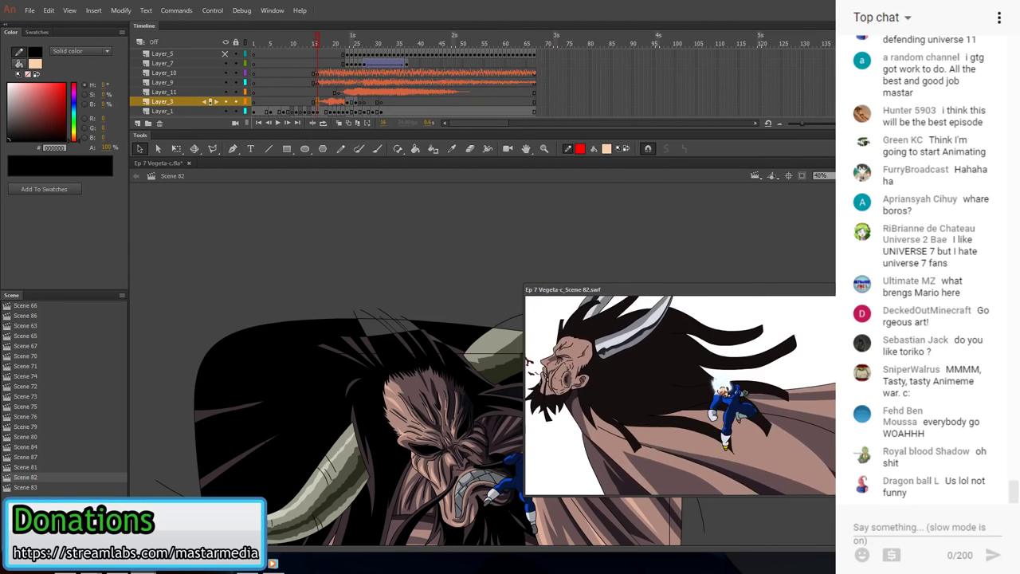
{"action": "left_click", "coordinate": [866, 289]}
{"action": "left_click", "coordinate": [253, 74]}
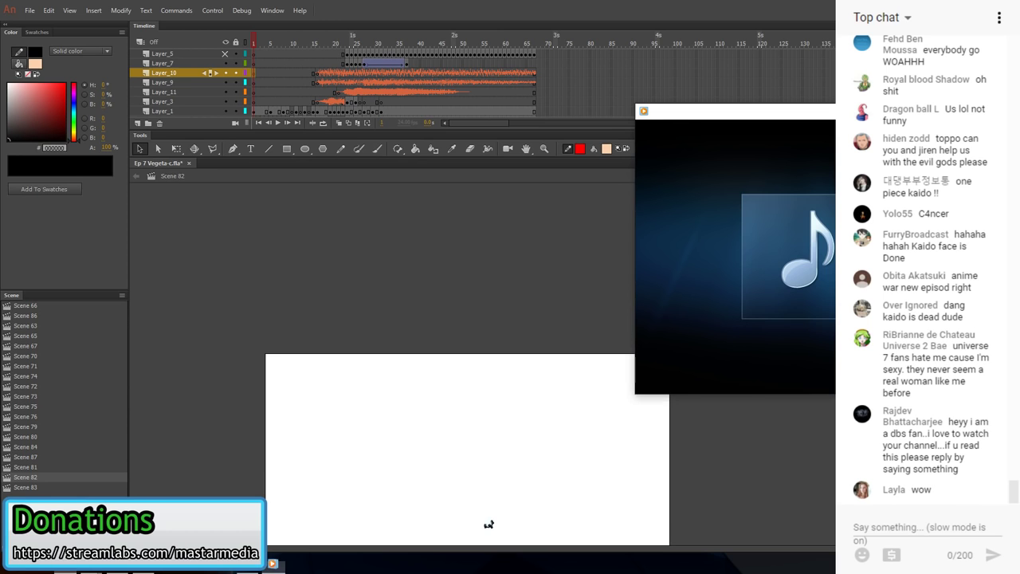
- Insert a keyframe at frame 10 of Layer_11, place a sound there, play it back, and return to frame 1
{"action": "left_click", "coordinate": [290, 90]}
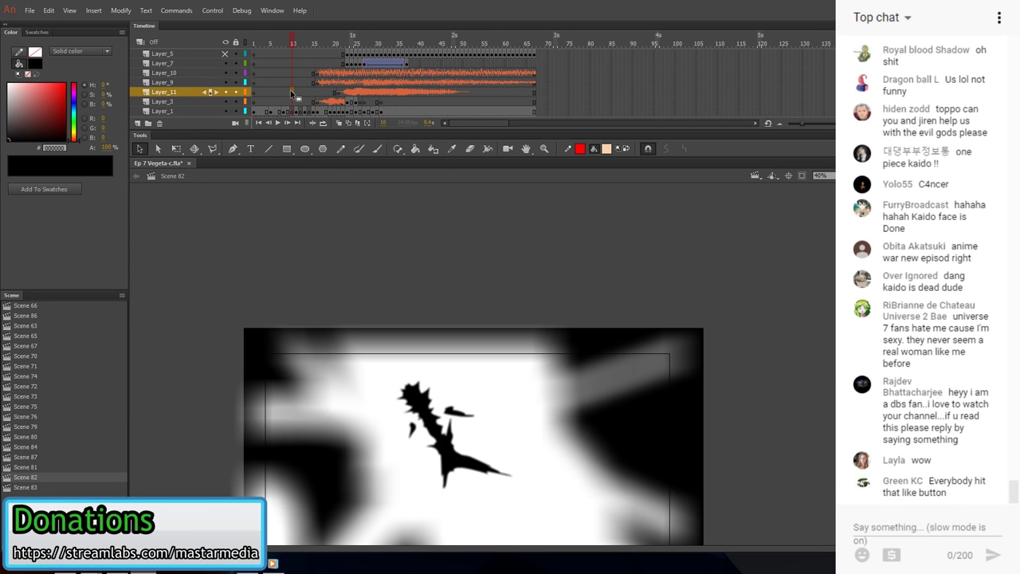
{"action": "key", "text": "comma"}
{"action": "key", "text": "period"}
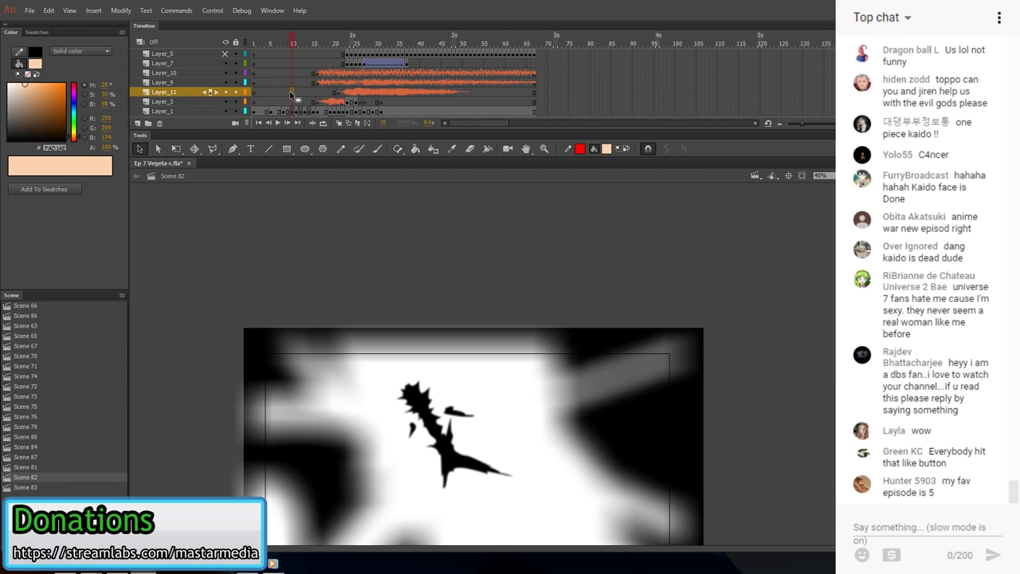
{"action": "key", "text": "F6"}
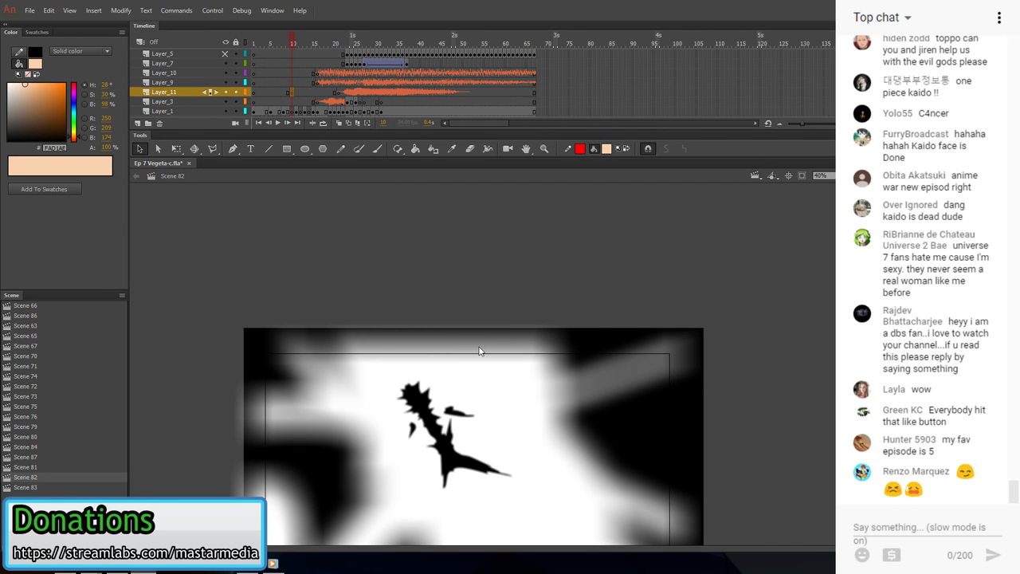
{"action": "key", "text": "Return"}
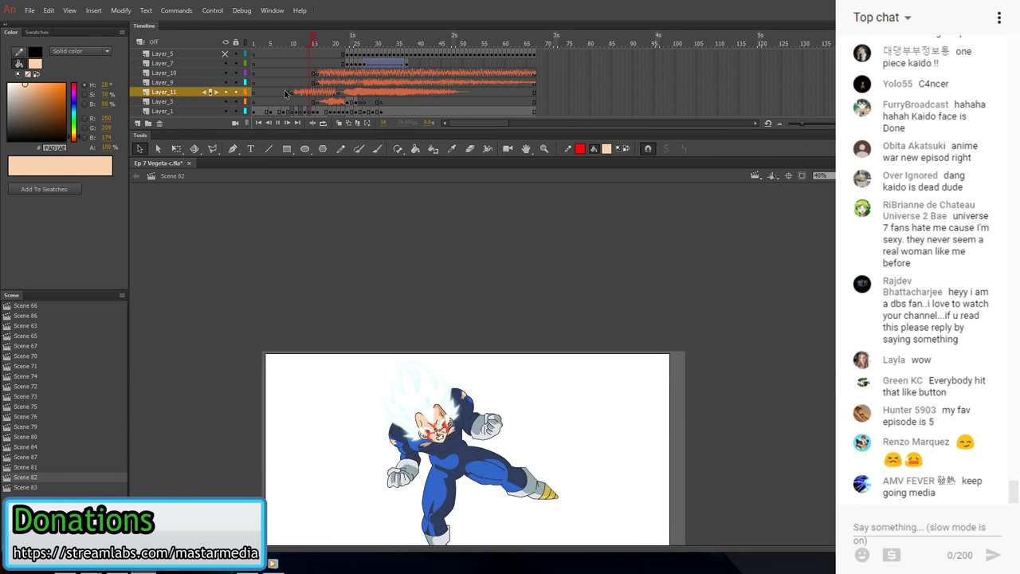
{"action": "left_click", "coordinate": [258, 97]}
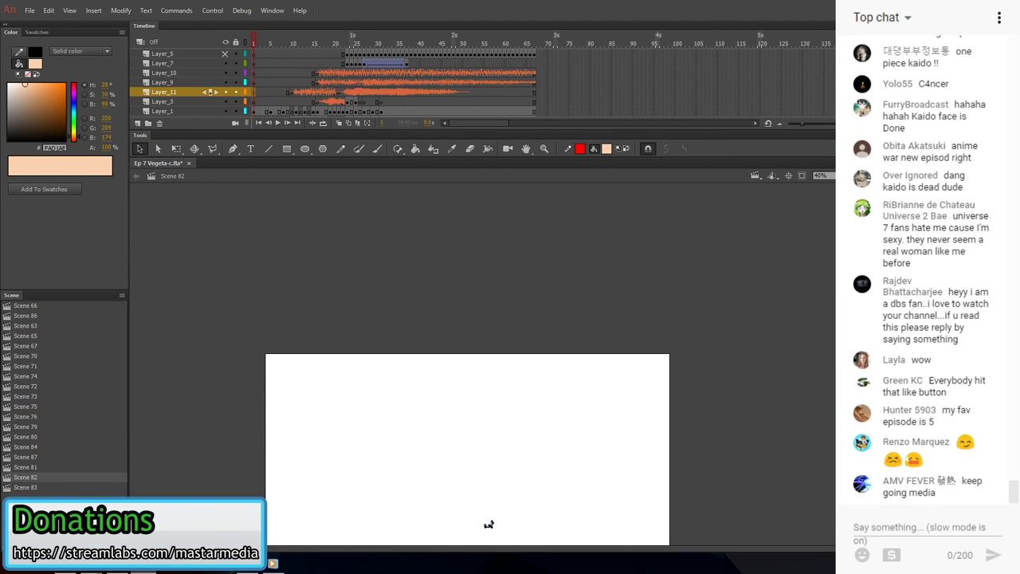
{"action": "key", "text": "ctrl+Return"}
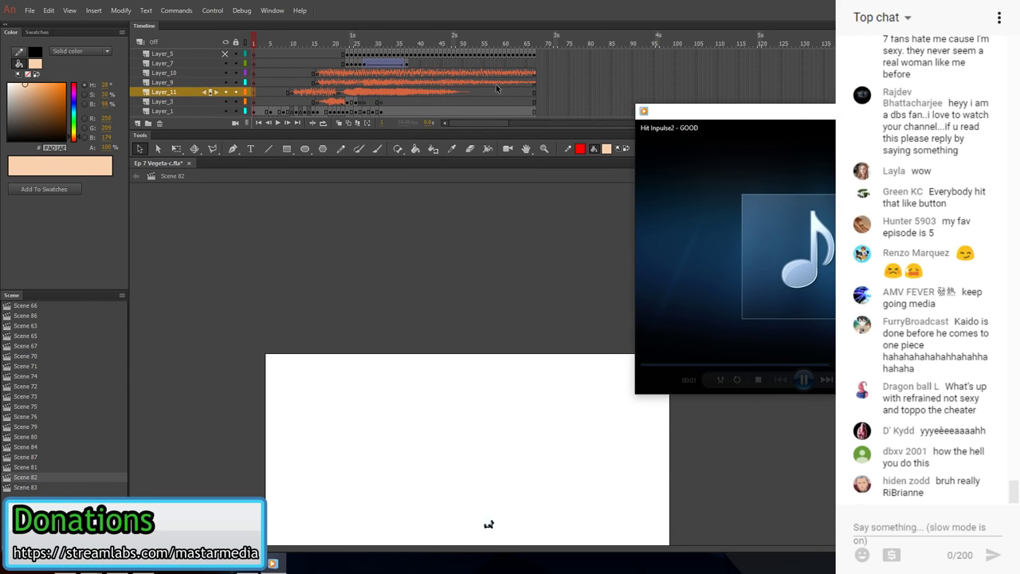
- Insert a keyframe at frame 10 of Layer_9 and place another sound there
{"action": "left_click", "coordinate": [292, 90]}
{"action": "left_click", "coordinate": [292, 82]}
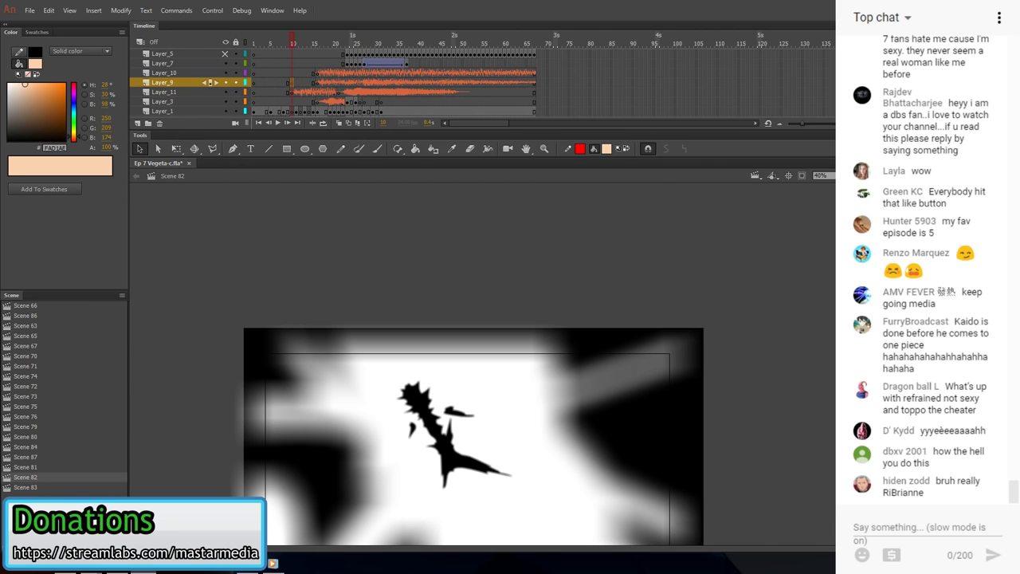
{"action": "left_click_drag", "start_coordinate": [834, 318], "coordinate": [623, 407]}
- Test Scene 82 with the sounds at frame 10, close the preview, and return to frame 1 on Layer_11
{"action": "left_click", "coordinate": [176, 10]}
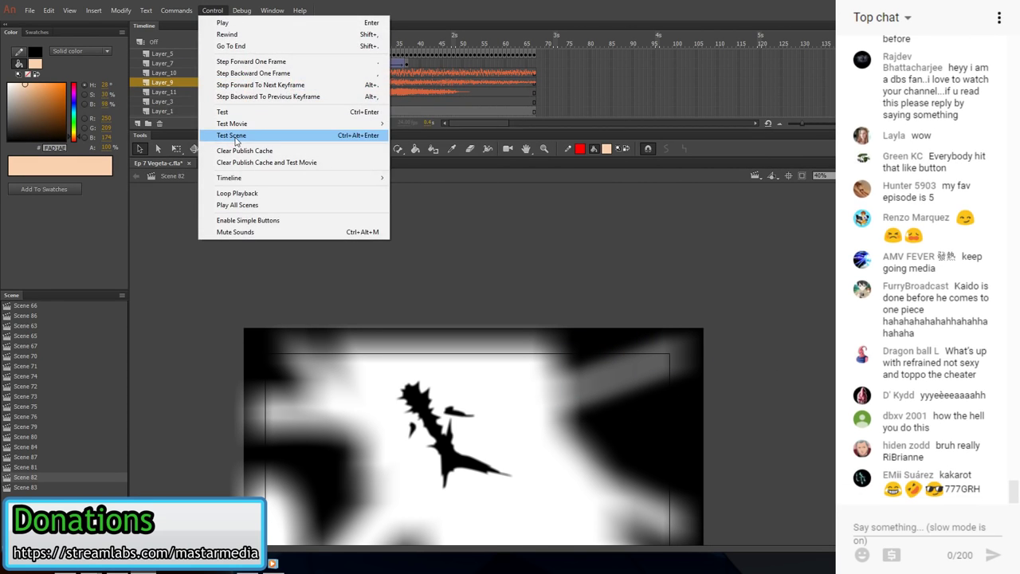
{"action": "left_click", "coordinate": [239, 136]}
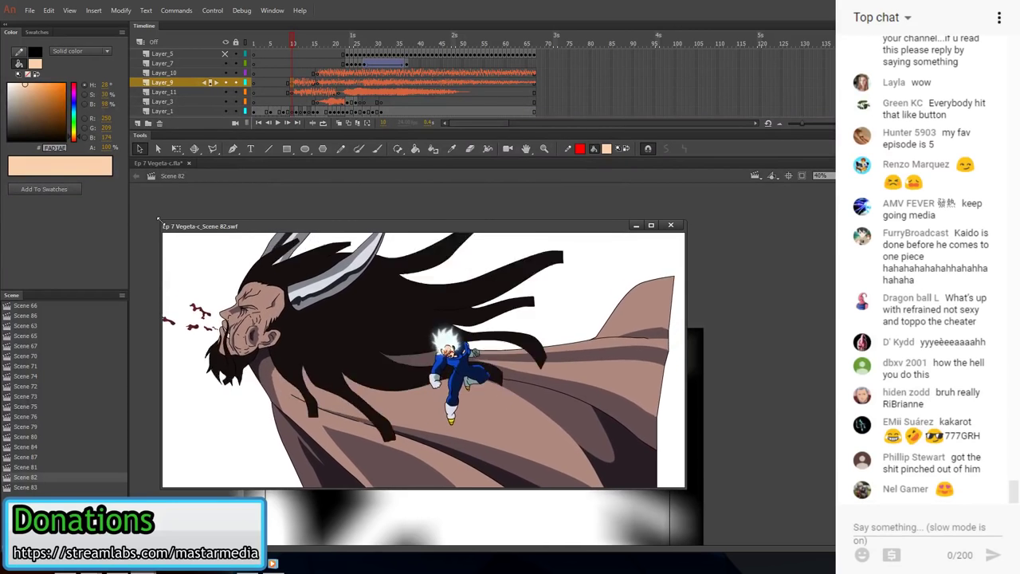
{"action": "left_click_drag", "start_coordinate": [165, 227], "coordinate": [387, 290]}
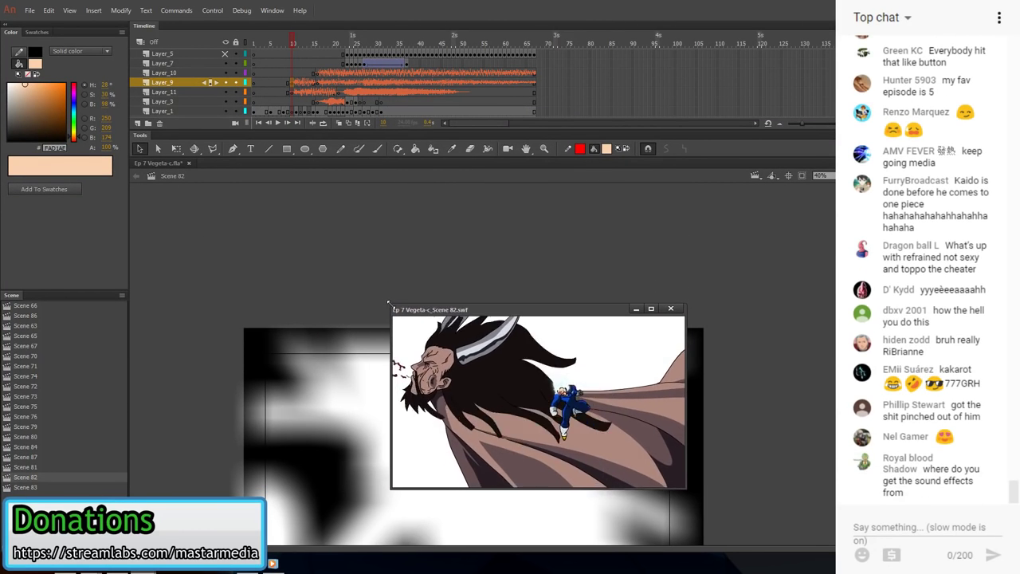
{"action": "left_click", "coordinate": [670, 294]}
{"action": "left_click", "coordinate": [253, 91]}
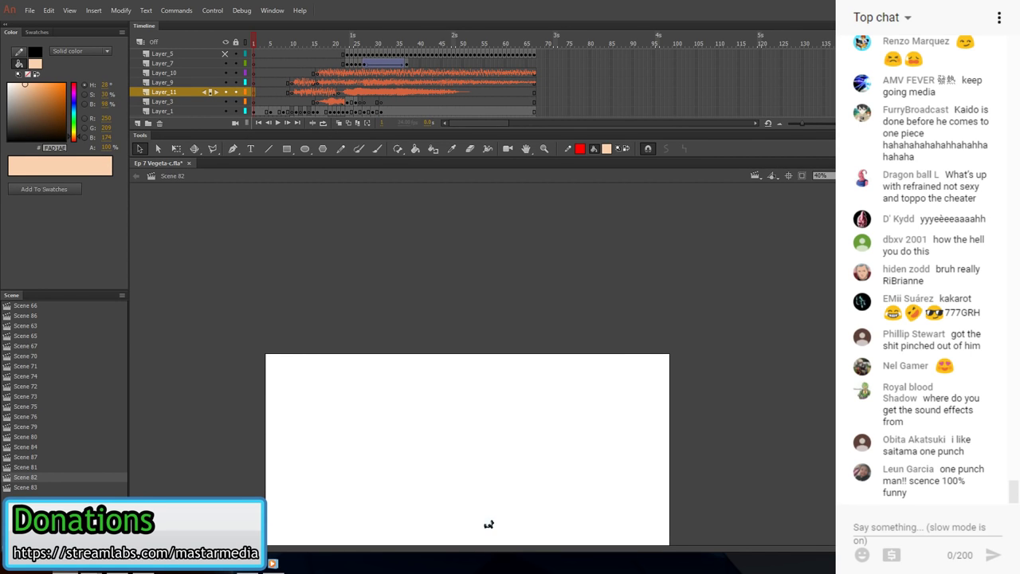
- Place chainswoop.wav at frame 1 of Layer_11 and set its compression to MP3 at 160 kbps with a different quality option
{"action": "key", "text": "ctrl+Return"}
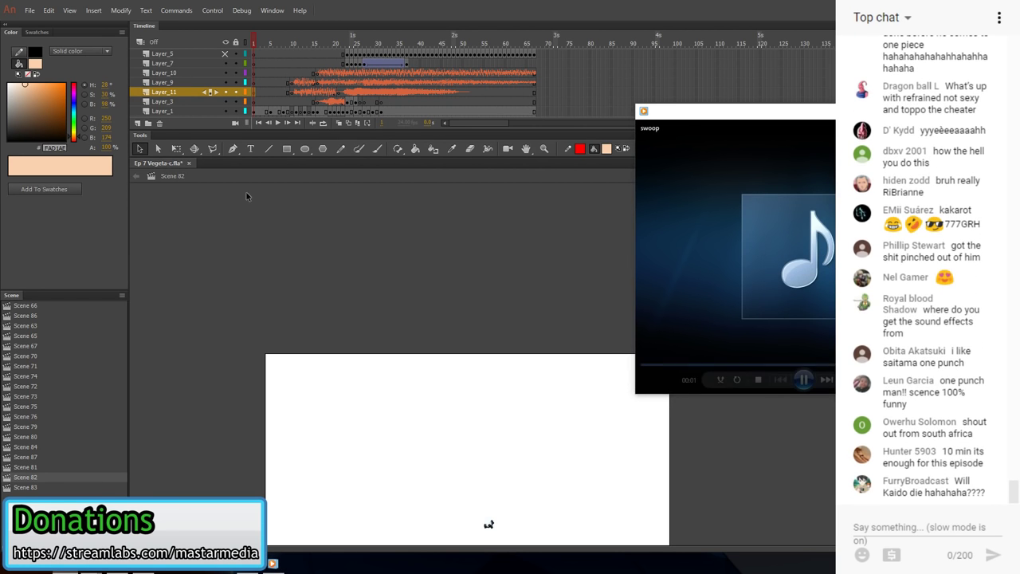
{"action": "left_click", "coordinate": [257, 93]}
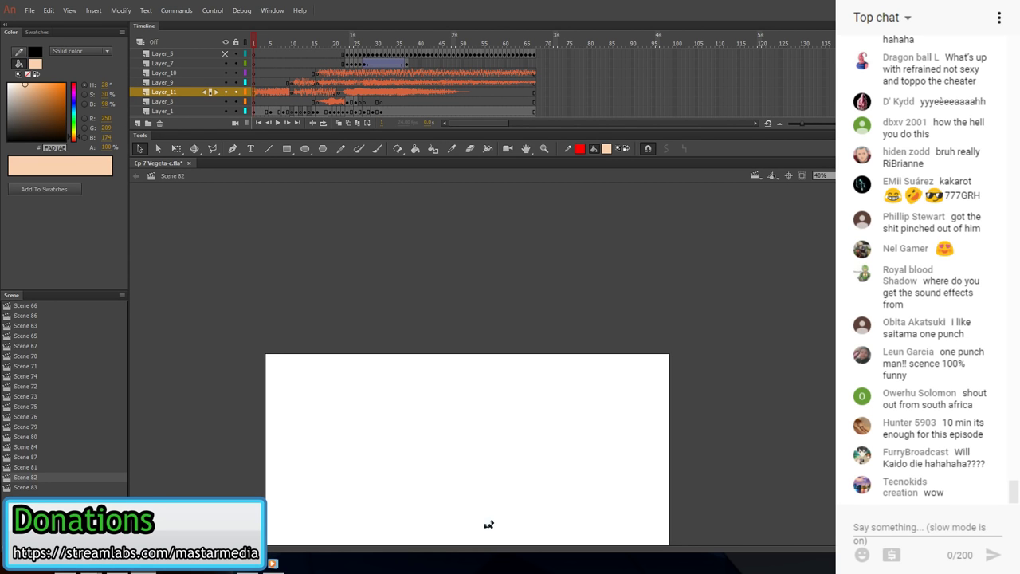
{"action": "left_click", "coordinate": [248, 117]}
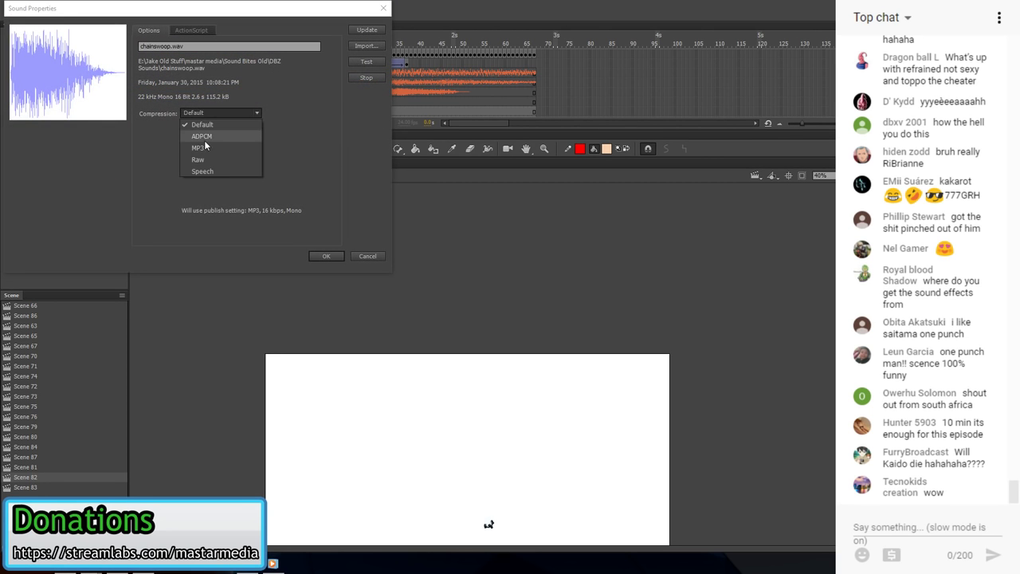
{"action": "left_click", "coordinate": [207, 144]}
{"action": "left_click", "coordinate": [214, 178]}
{"action": "left_click", "coordinate": [207, 296]}
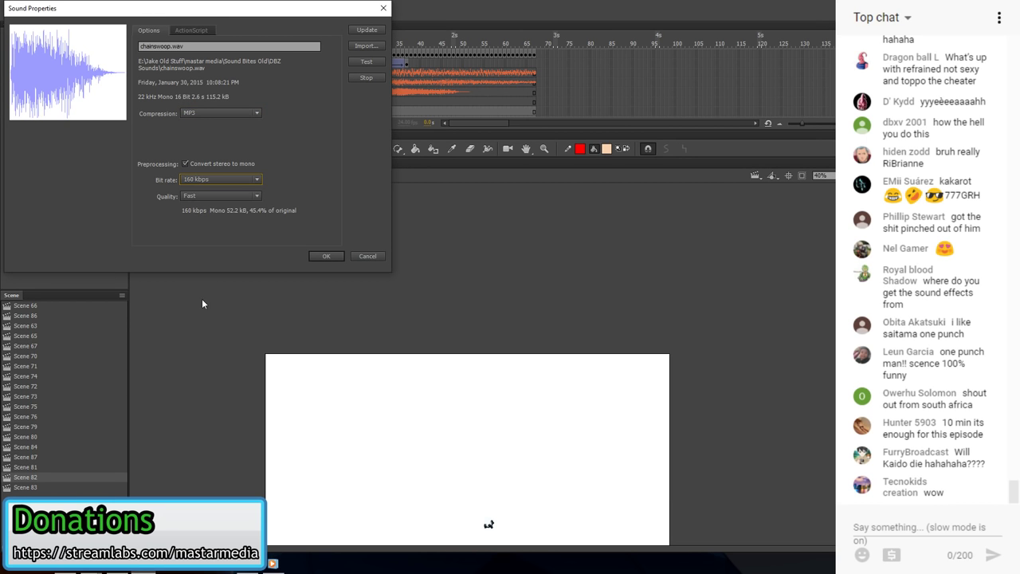
{"action": "left_click", "coordinate": [203, 196]}
{"action": "left_click", "coordinate": [239, 231]}
{"action": "left_click", "coordinate": [326, 255]}
- Test Scene 82 with the opening swoop sound in a smaller preview window, and close the preview
{"action": "left_click", "coordinate": [213, 10]}
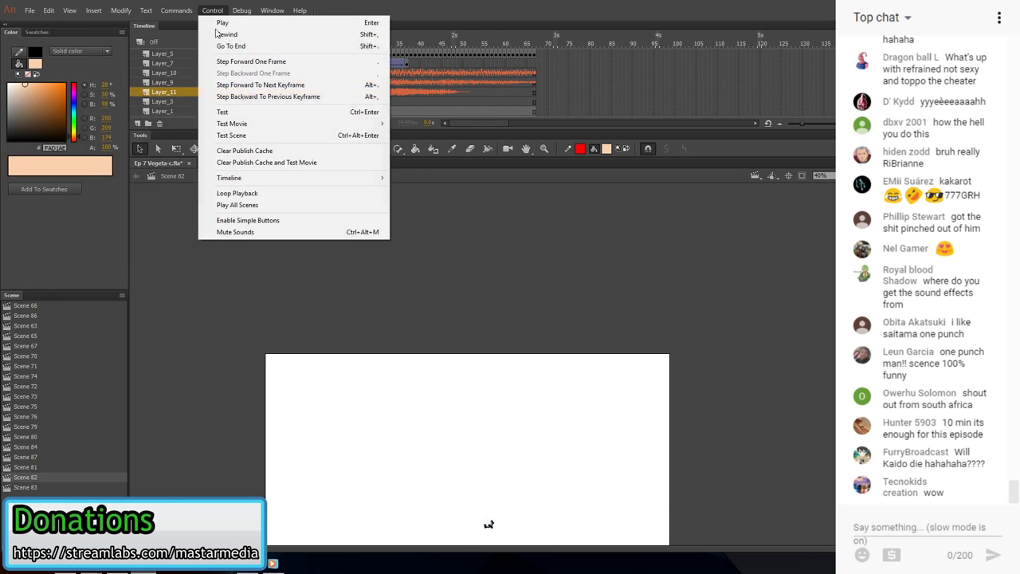
{"action": "left_click", "coordinate": [227, 134]}
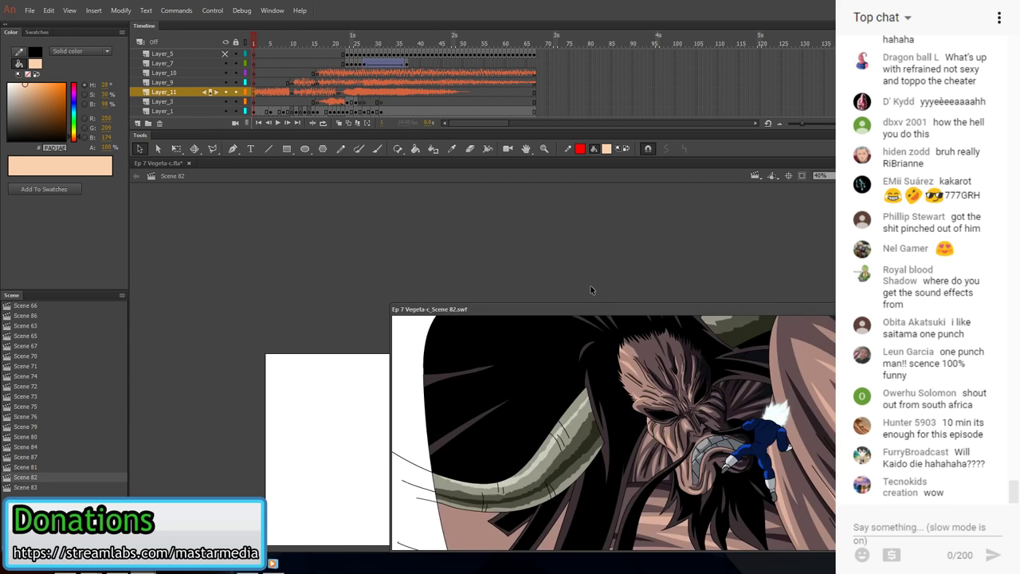
{"action": "left_click_drag", "start_coordinate": [618, 312], "coordinate": [474, 252]}
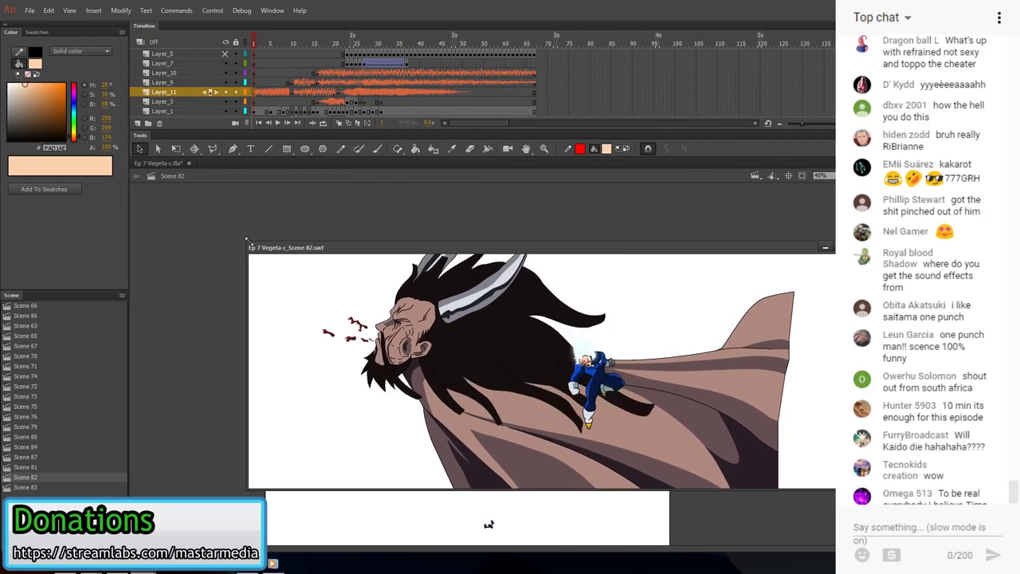
{"action": "left_click_drag", "start_coordinate": [246, 241], "coordinate": [451, 295]}
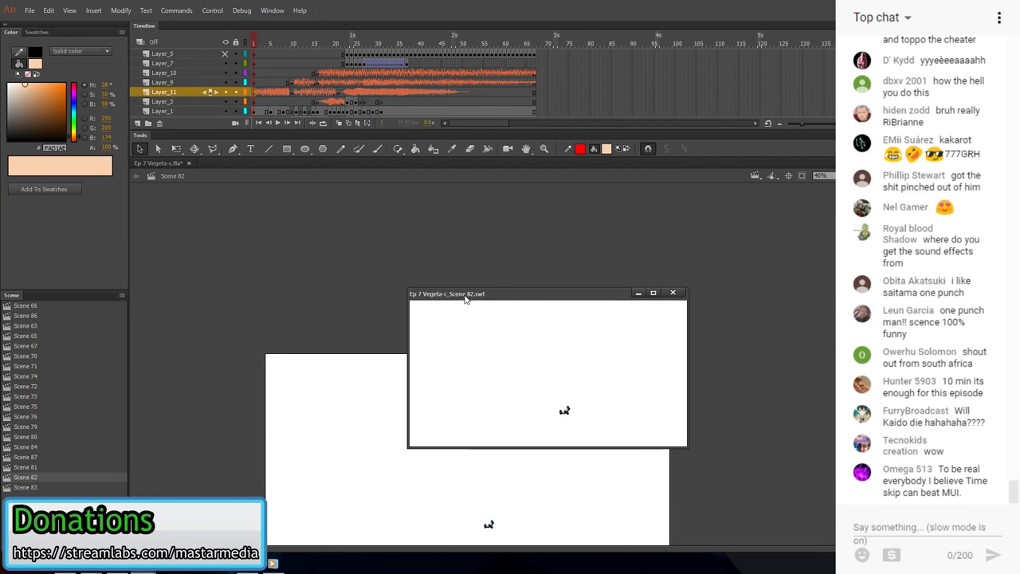
{"action": "left_click", "coordinate": [673, 292]}
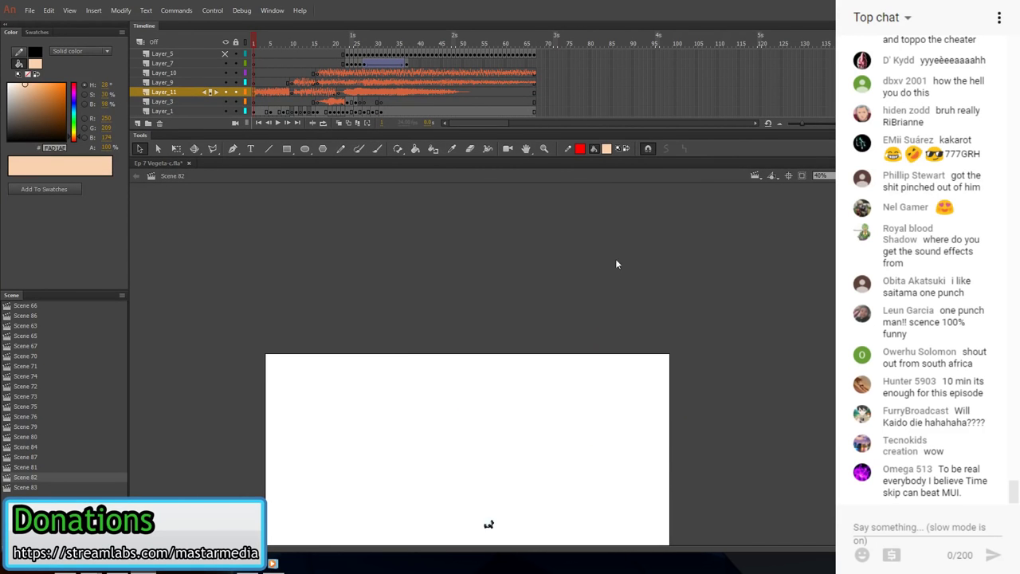
- Clear the swoop sound from the opening frames of Layer_11 and place replacement sounds at frame 1 of Layer_11 and Layer_9
{"action": "right_click", "coordinate": [259, 94]}
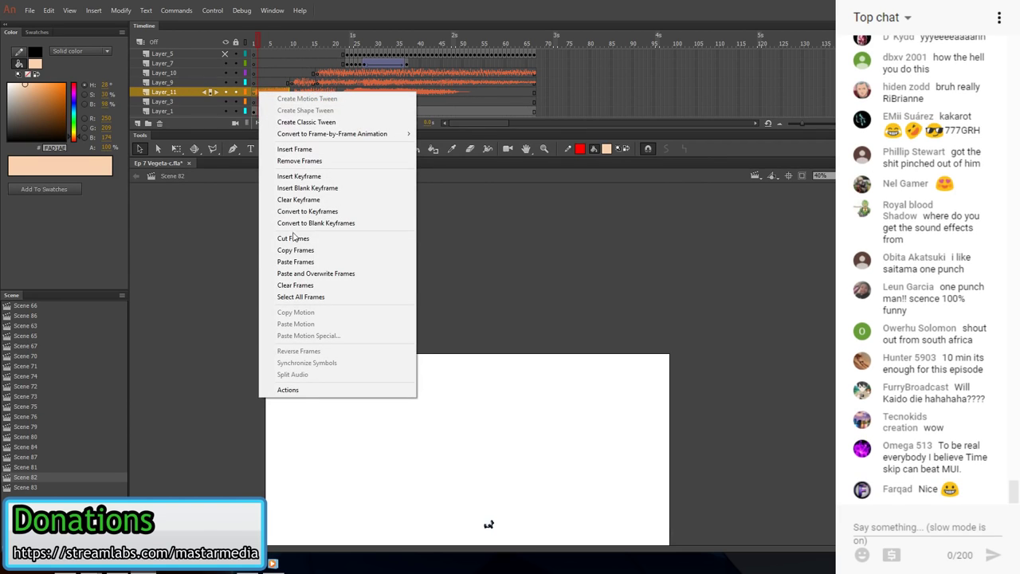
{"action": "left_click", "coordinate": [295, 285]}
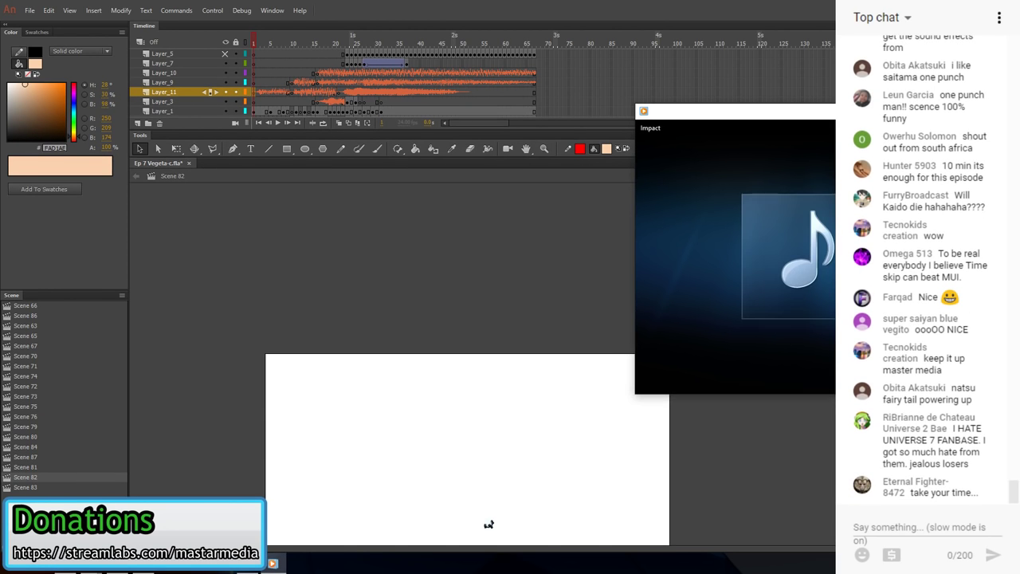
{"action": "left_click", "coordinate": [256, 84]}
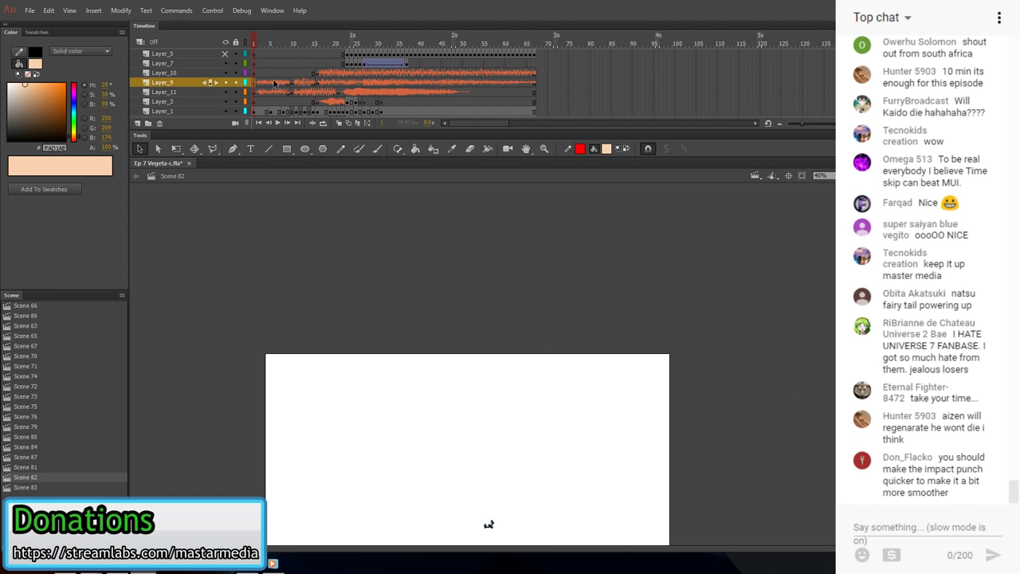
- Test Scene 82 with the replacement opening sounds in a smaller, repositioned preview window, and close the preview
{"action": "left_click", "coordinate": [212, 10]}
{"action": "left_click", "coordinate": [224, 136]}
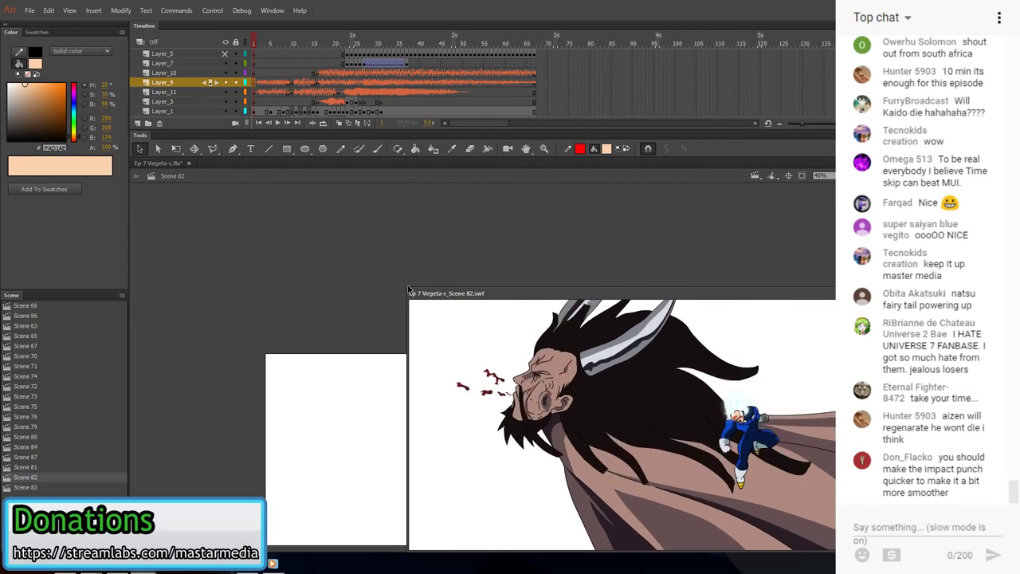
{"action": "left_click_drag", "start_coordinate": [408, 289], "coordinate": [647, 341]}
{"action": "left_click_drag", "start_coordinate": [730, 345], "coordinate": [440, 277]}
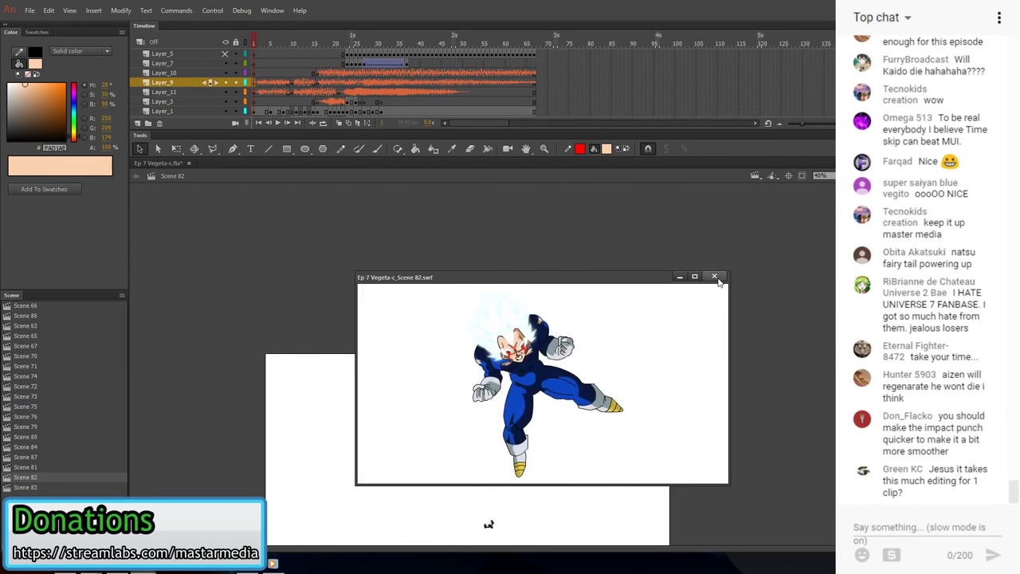
{"action": "left_click", "coordinate": [713, 276]}
- Clear the sound segment that starts at frame 10 on Layer_9
{"action": "left_click", "coordinate": [300, 86]}
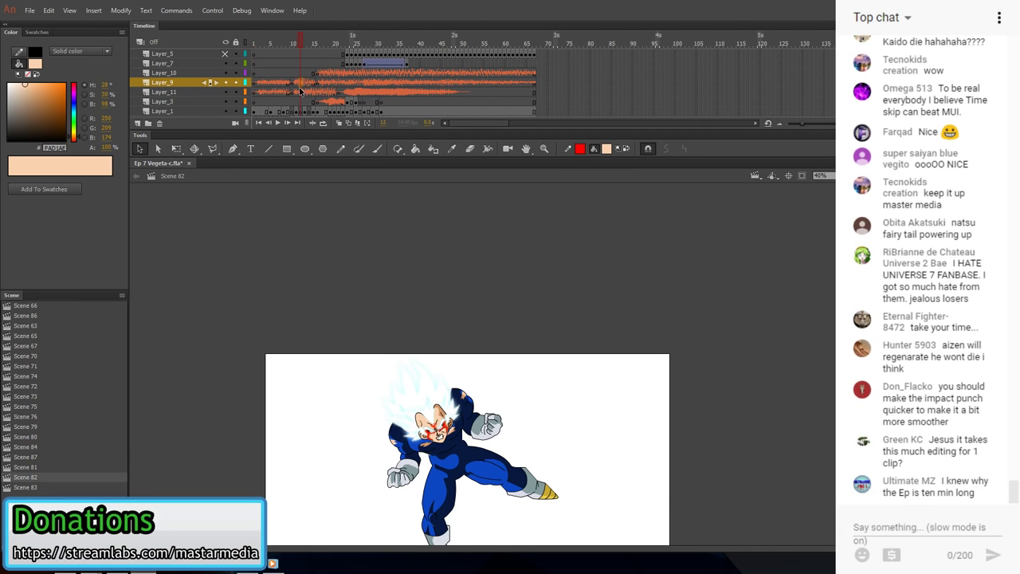
{"action": "right_click", "coordinate": [300, 86]}
{"action": "left_click", "coordinate": [334, 274]}
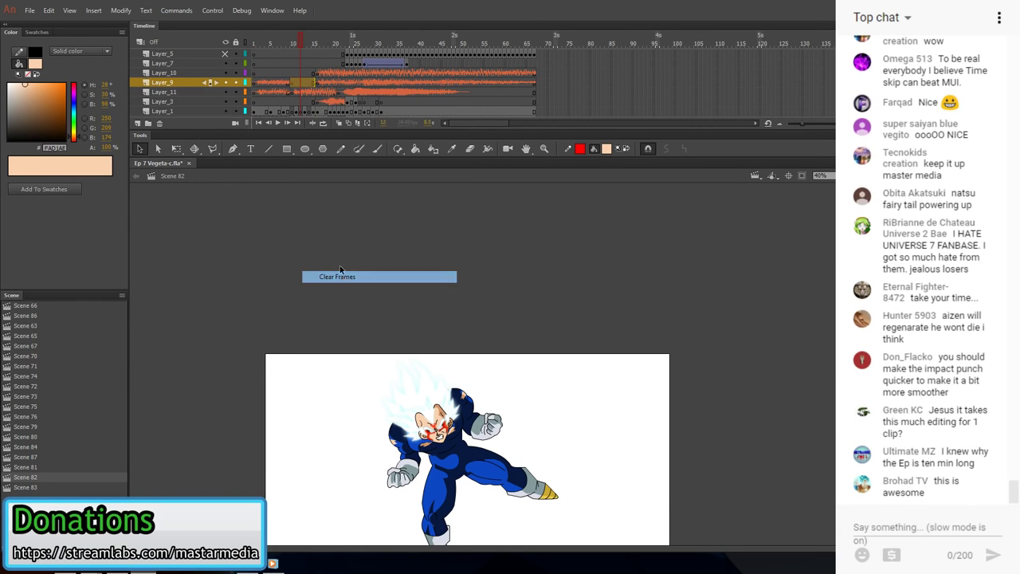
- Test Scene 82 without the middle Layer_9 sound, close the preview, and go to frame 14 on Layer_11
{"action": "left_click", "coordinate": [212, 11]}
{"action": "left_click", "coordinate": [239, 135]}
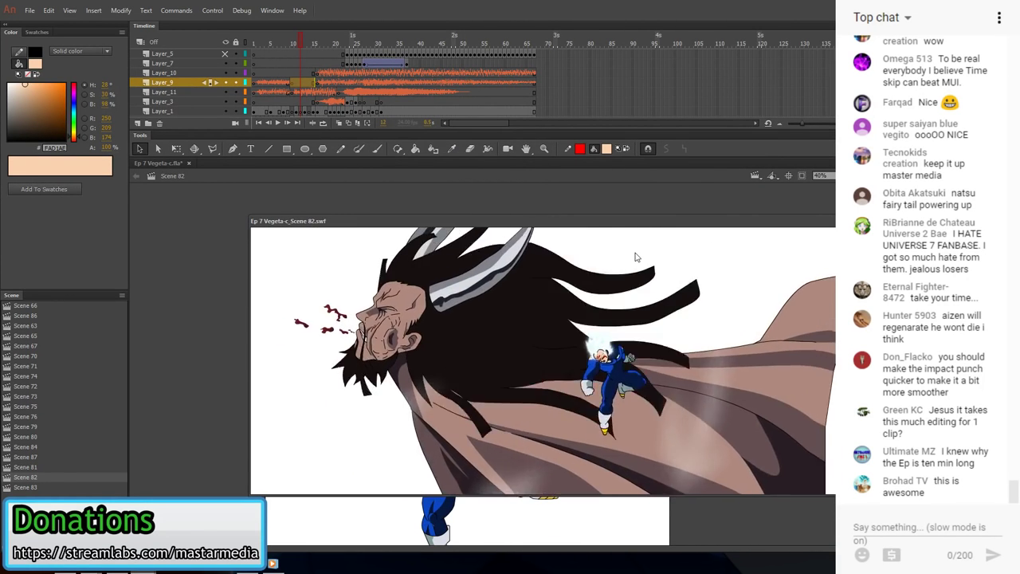
{"action": "key", "text": "ctrl+w"}
{"action": "left_click", "coordinate": [308, 96]}
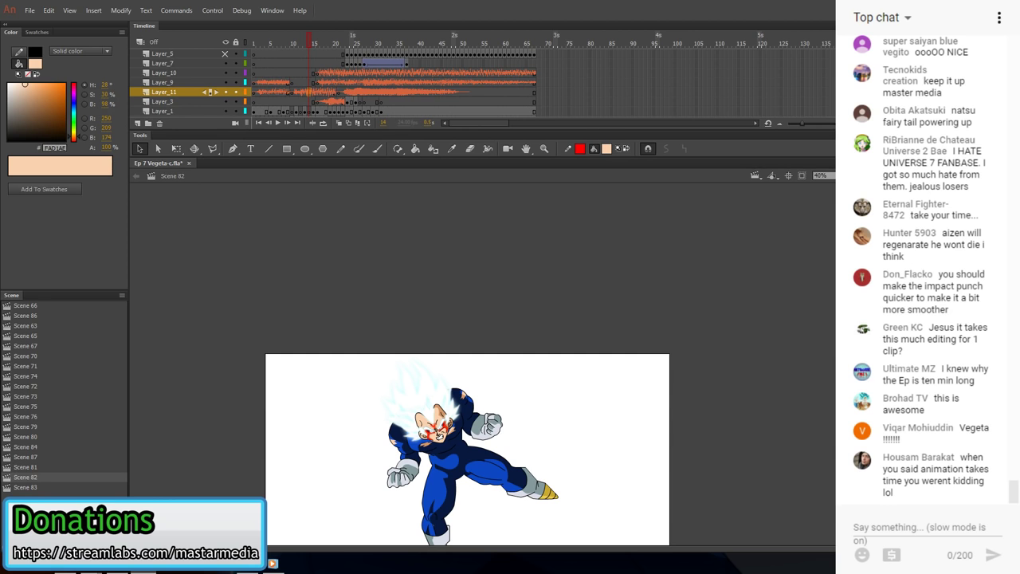
- Try shifting the second Layer_11 sound one frame earlier by removing frame 8
{"action": "double_click", "coordinate": [211, 119]}
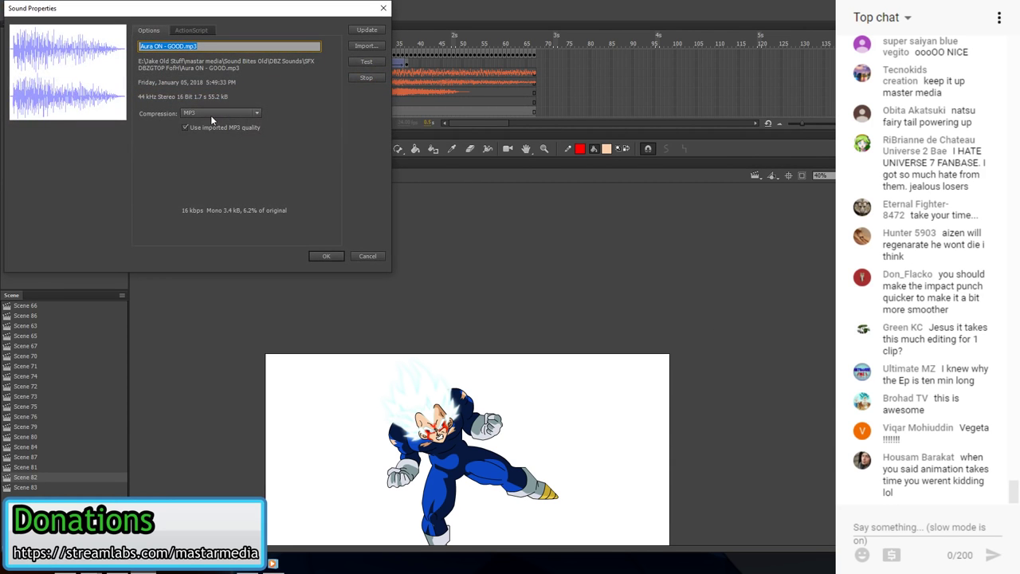
{"action": "left_click", "coordinate": [375, 258]}
{"action": "left_click", "coordinate": [293, 92]}
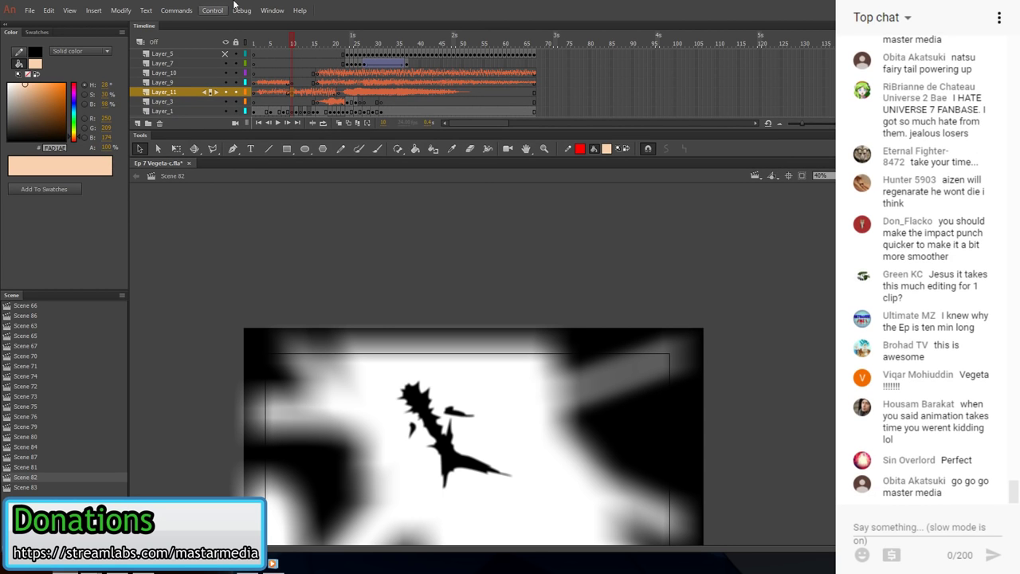
{"action": "left_click", "coordinate": [310, 84]}
{"action": "left_click", "coordinate": [299, 90]}
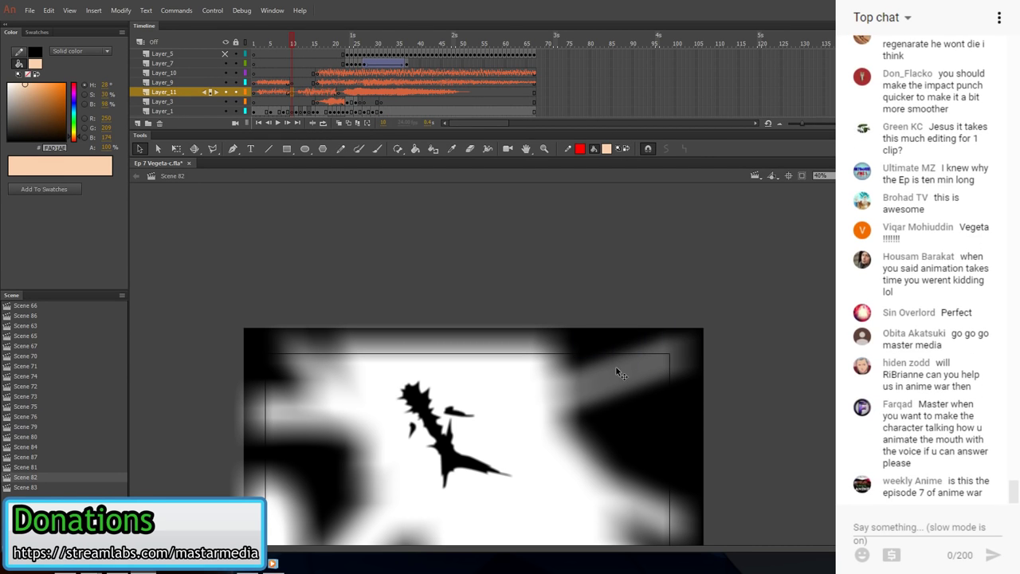
{"action": "left_click", "coordinate": [288, 96]}
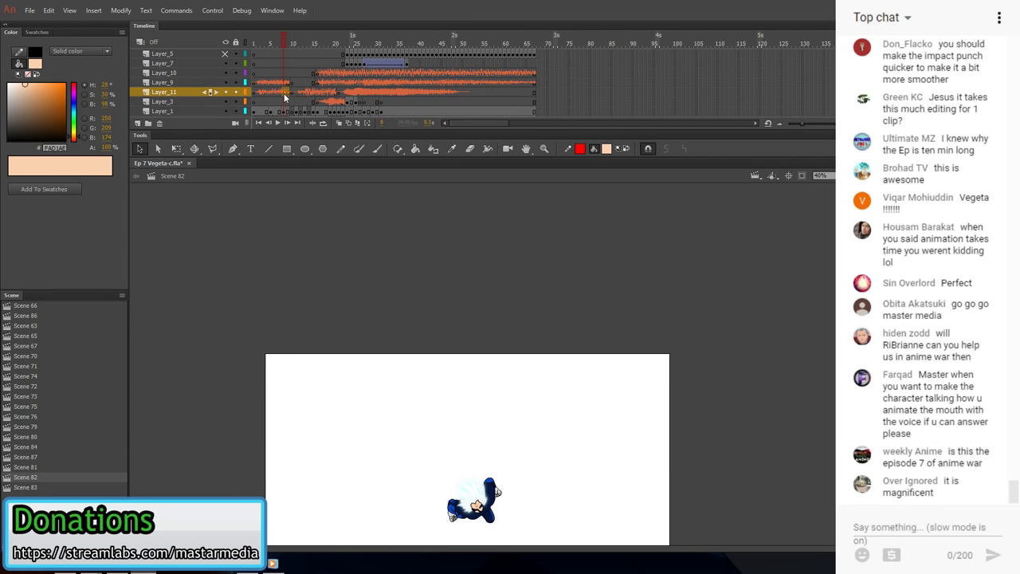
{"action": "right_click", "coordinate": [283, 96]}
{"action": "left_click", "coordinate": [329, 163]}
{"action": "left_click", "coordinate": [291, 97]}
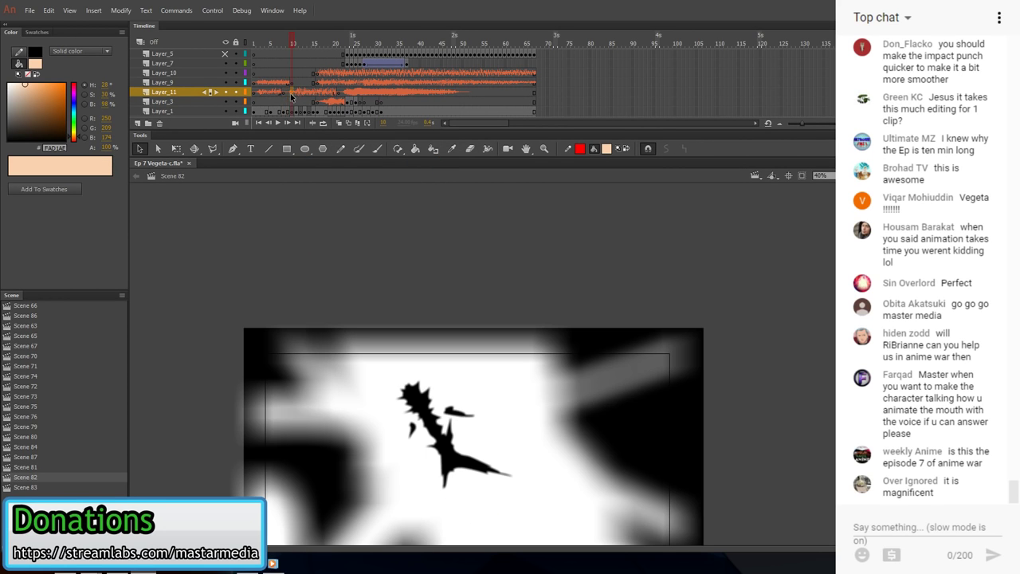
- Test Scene 82 with the shifted Layer_11 sound in a smaller preview window, and close the preview
{"action": "left_click", "coordinate": [212, 10]}
{"action": "left_click", "coordinate": [235, 131]}
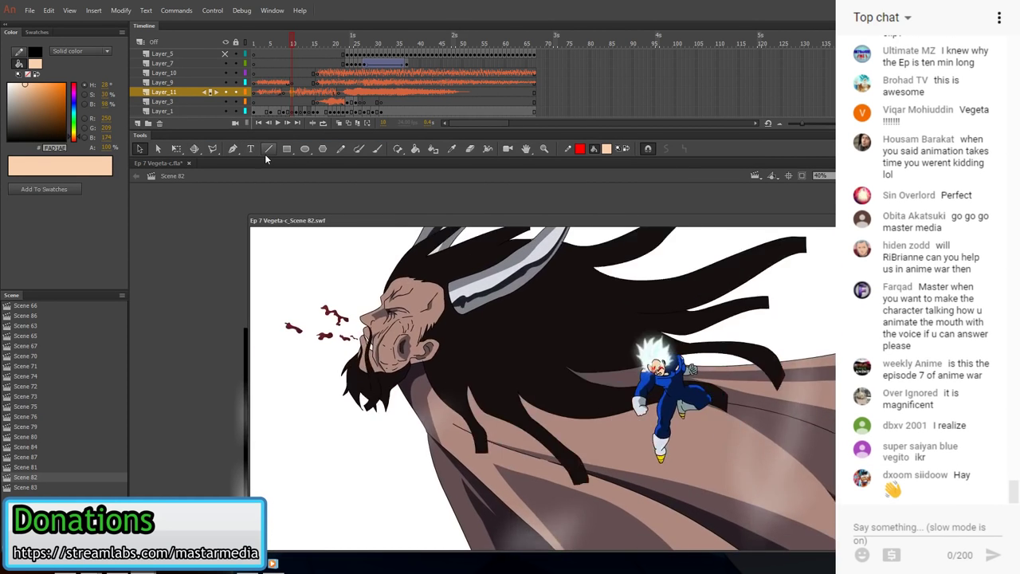
{"action": "left_click_drag", "start_coordinate": [249, 214], "coordinate": [354, 252]}
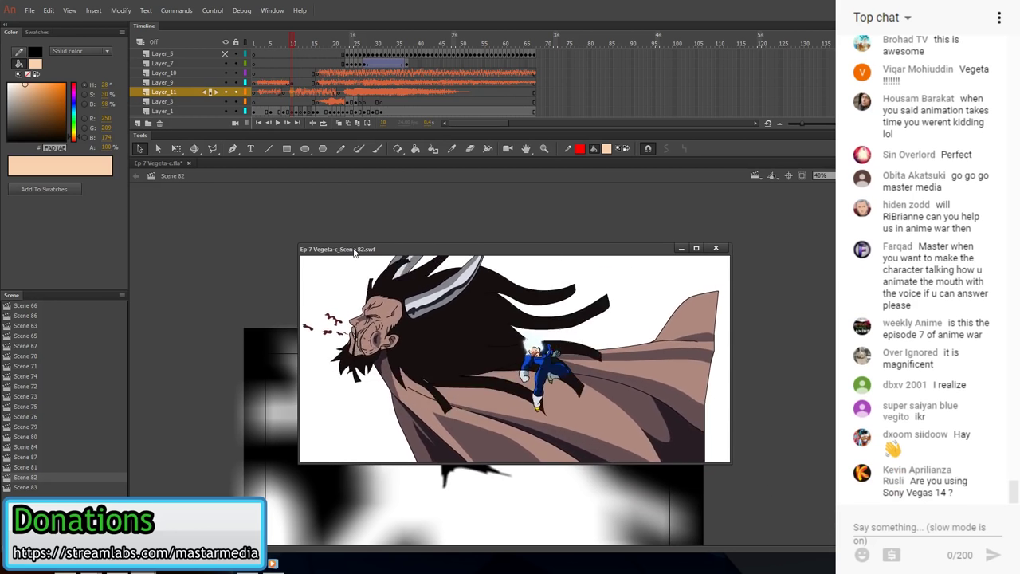
{"action": "left_click", "coordinate": [715, 248]}
- Undo the recent Layer_11 frame edits and the clearing of the middle sound on Layer_9
{"action": "key", "text": "shift+F5"}
{"action": "key", "text": "shift+F5"}
{"action": "key", "text": "ctrl+z"}
{"action": "key", "text": "ctrl+z"}
{"action": "key", "text": "ctrl+z"}
{"action": "key", "text": "ctrl+z"}
{"action": "key", "text": "ctrl+z"}
{"action": "key", "text": "ctrl+z"}
{"action": "key", "text": "ctrl+z"}
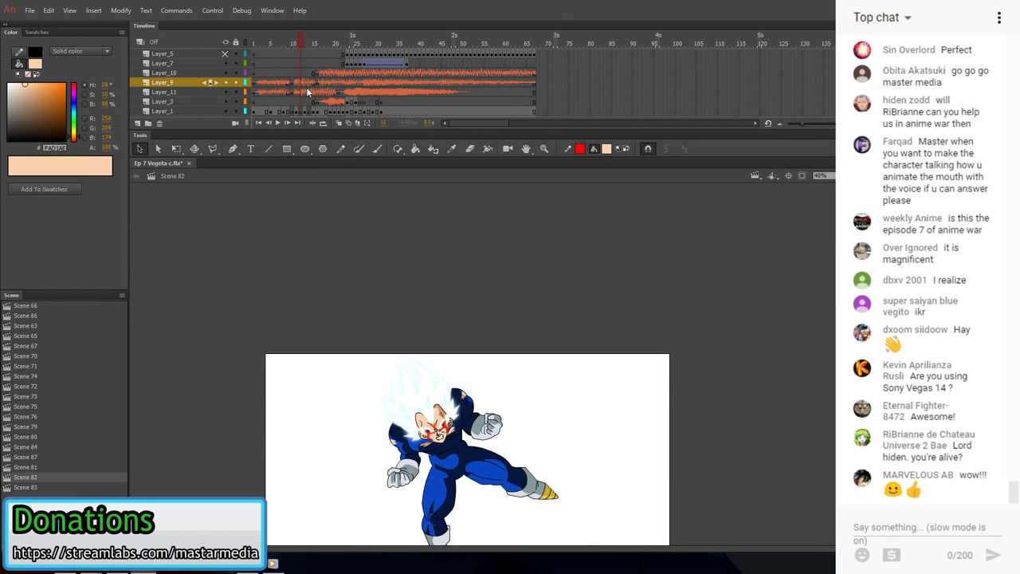
- Test Scene 82 with the restored Layer_9 sound in a resized, repositioned preview window, and close the preview
{"action": "left_click", "coordinate": [176, 10]}
{"action": "mouse_move", "coordinate": [212, 10]}
{"action": "left_click", "coordinate": [239, 137]}
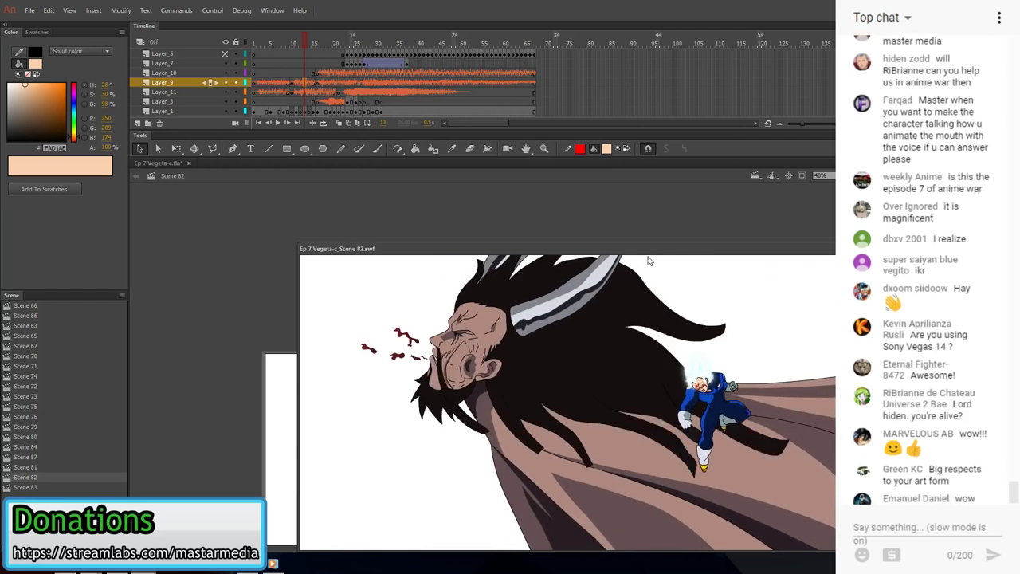
{"action": "left_click_drag", "start_coordinate": [360, 250], "coordinate": [566, 314]}
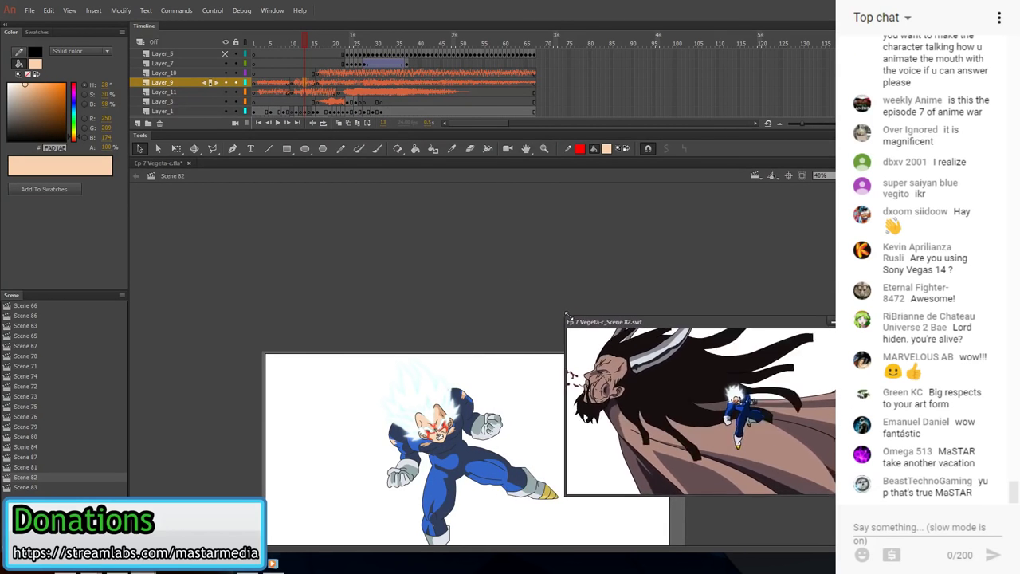
{"action": "left_click_drag", "start_coordinate": [650, 322], "coordinate": [404, 254]}
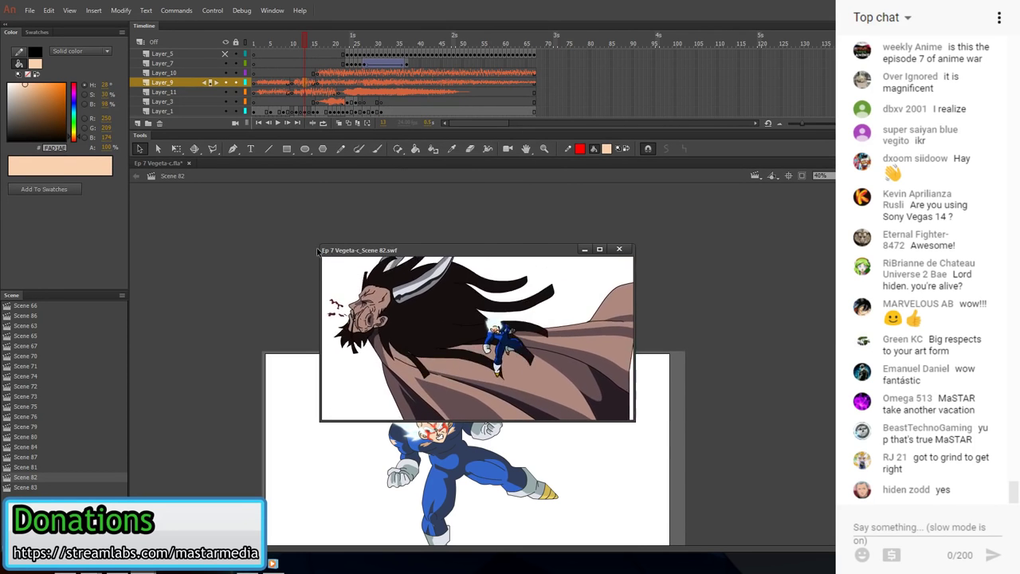
{"action": "left_click_drag", "start_coordinate": [317, 251], "coordinate": [406, 276]}
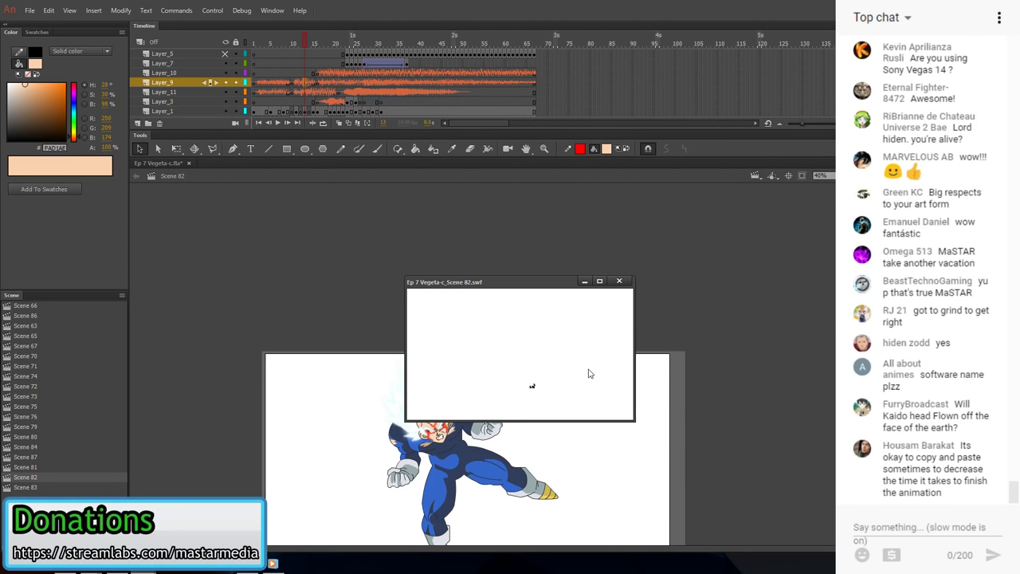
{"action": "left_click", "coordinate": [626, 282]}
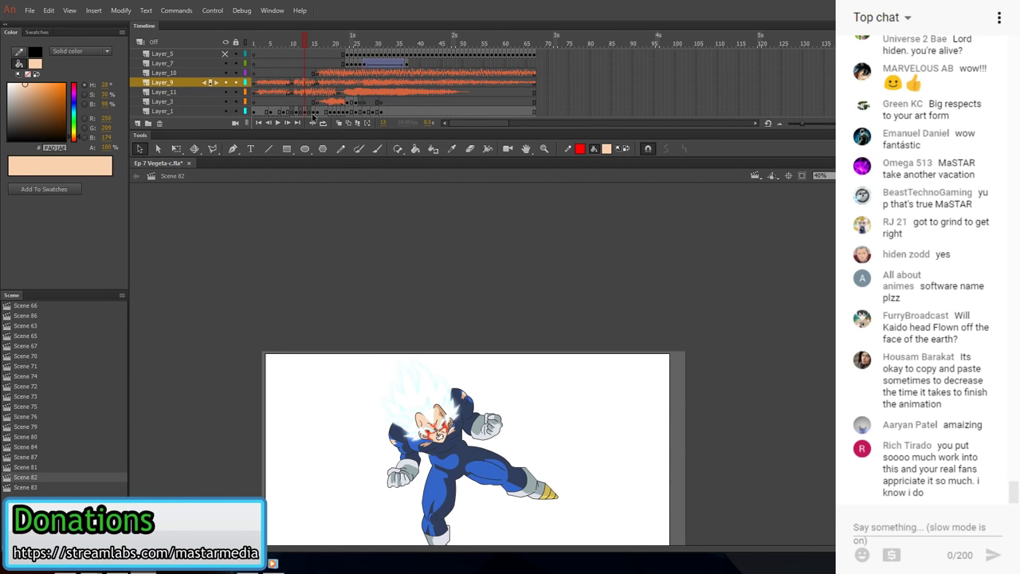
- Examine the opening frames of Scene 82 around frames 1, 5 and 13, and play the timeline from the start
{"action": "scroll", "coordinate": [312, 115], "scroll_direction": "down", "scroll_amount": 3}
{"action": "left_click", "coordinate": [255, 74]}
{"action": "left_click", "coordinate": [255, 83]}
{"action": "scroll", "coordinate": [257, 73], "scroll_direction": "up", "scroll_amount": 3}
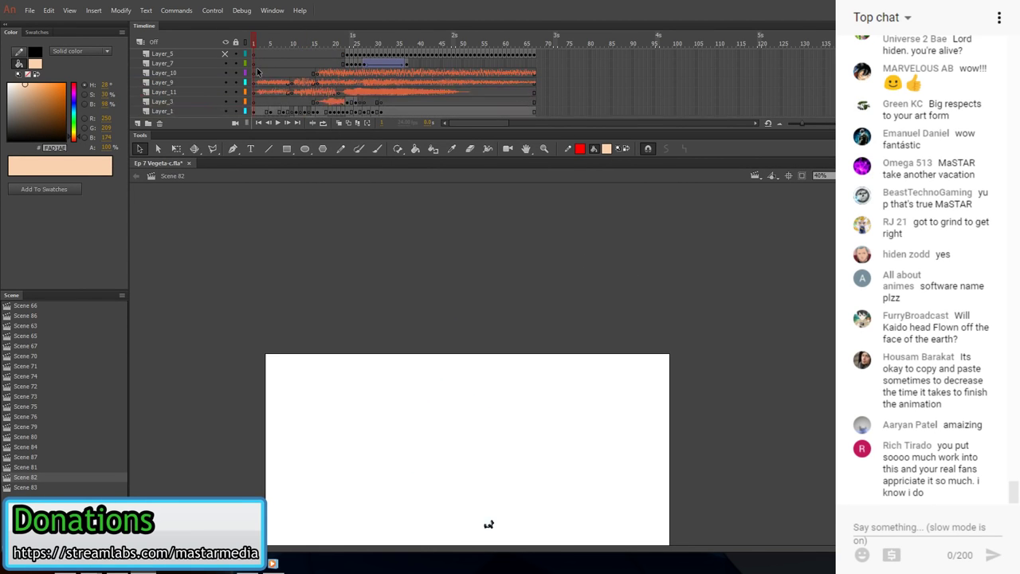
{"action": "scroll", "coordinate": [318, 259], "scroll_direction": "down", "scroll_amount": 3}
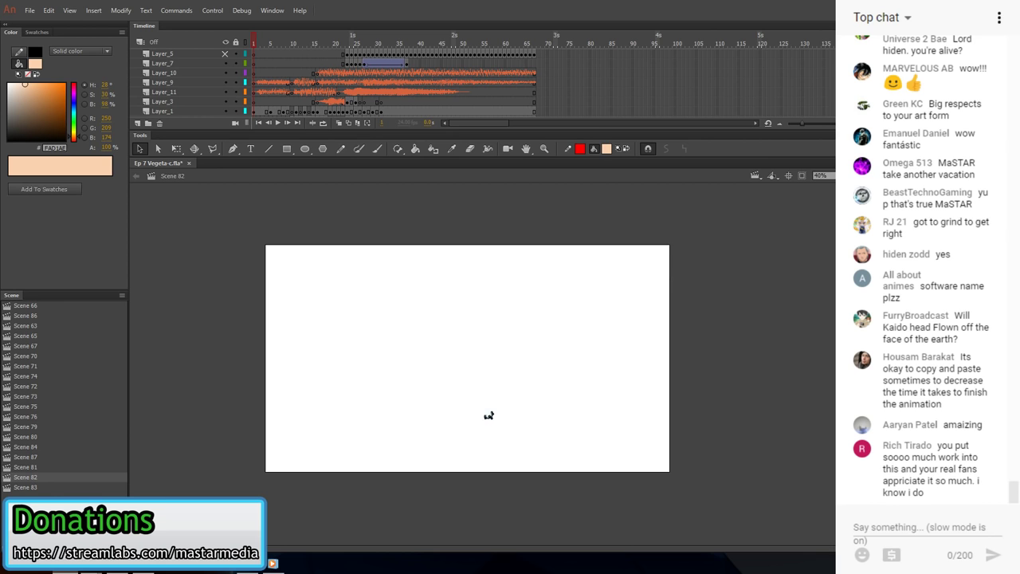
{"action": "left_click", "coordinate": [271, 104]}
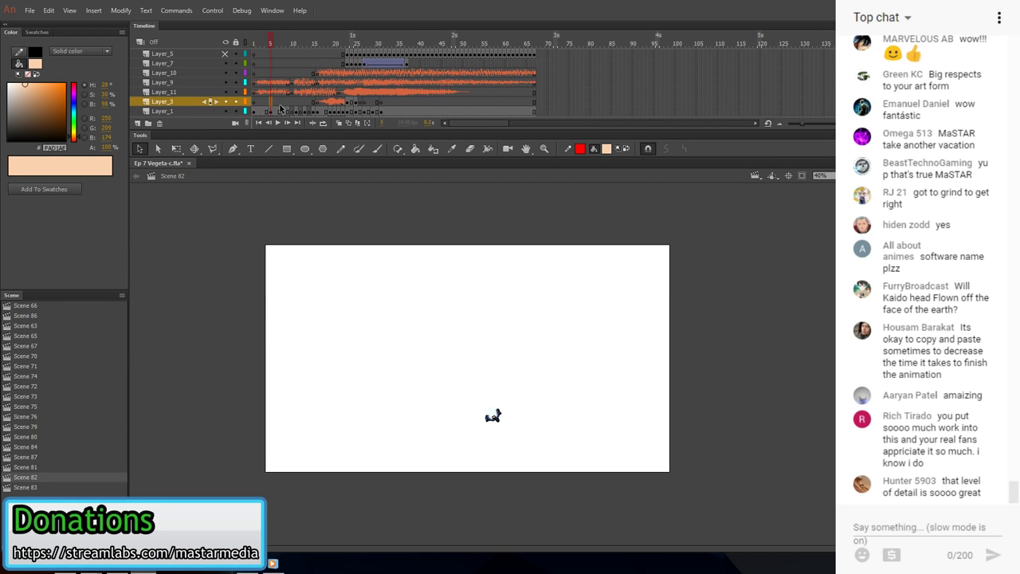
{"action": "left_click", "coordinate": [308, 104]}
{"action": "left_click", "coordinate": [308, 102]}
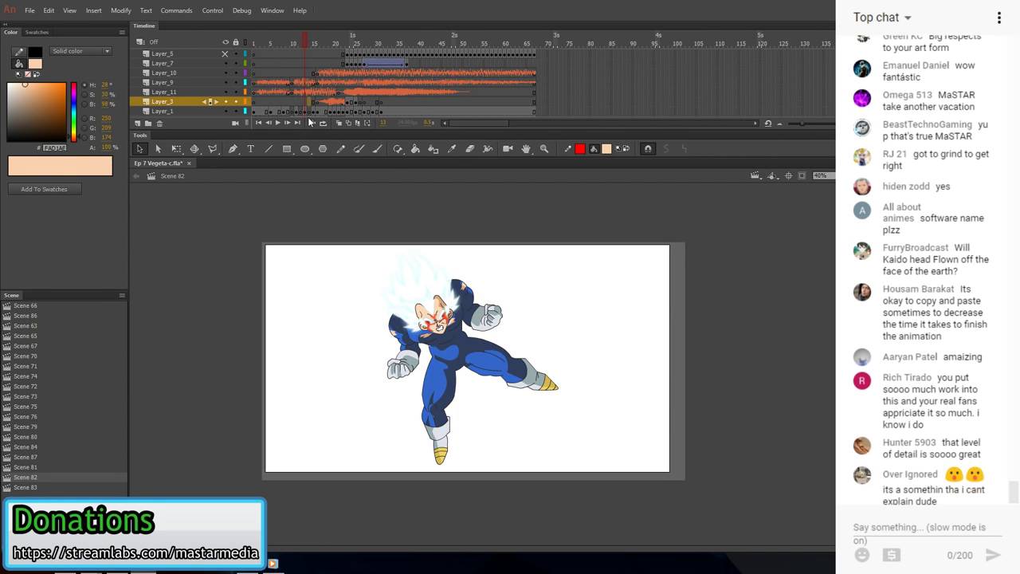
{"action": "key", "text": "shift+comma"}
{"action": "key", "text": "Return"}
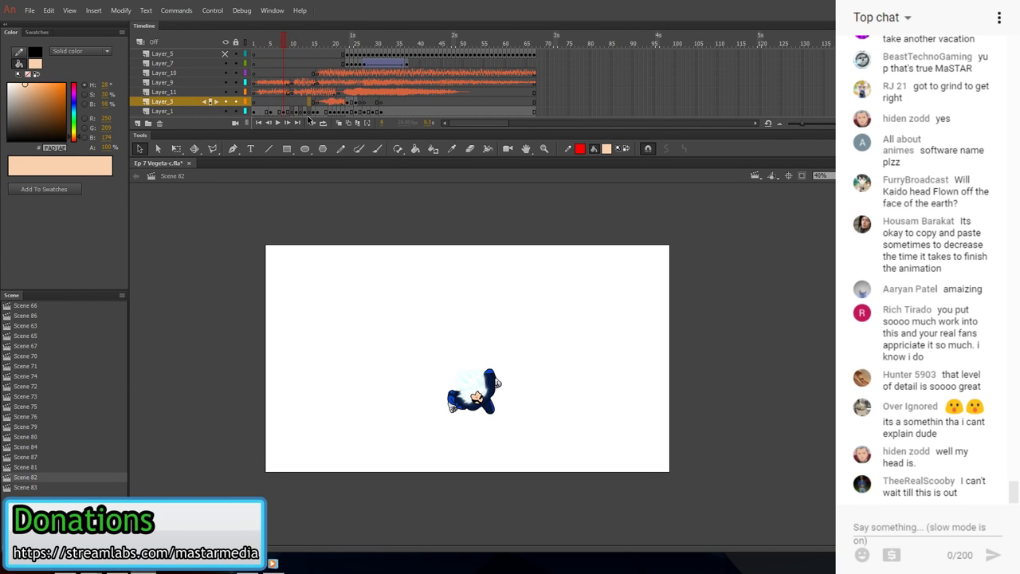
- Place the forest ground image on Layer_4 at frame 1 and position it so it surrounds the stage on all sides
{"action": "scroll", "coordinate": [271, 110], "scroll_direction": "down", "scroll_amount": 1}
{"action": "scroll", "coordinate": [271, 110], "scroll_direction": "down", "scroll_amount": 2}
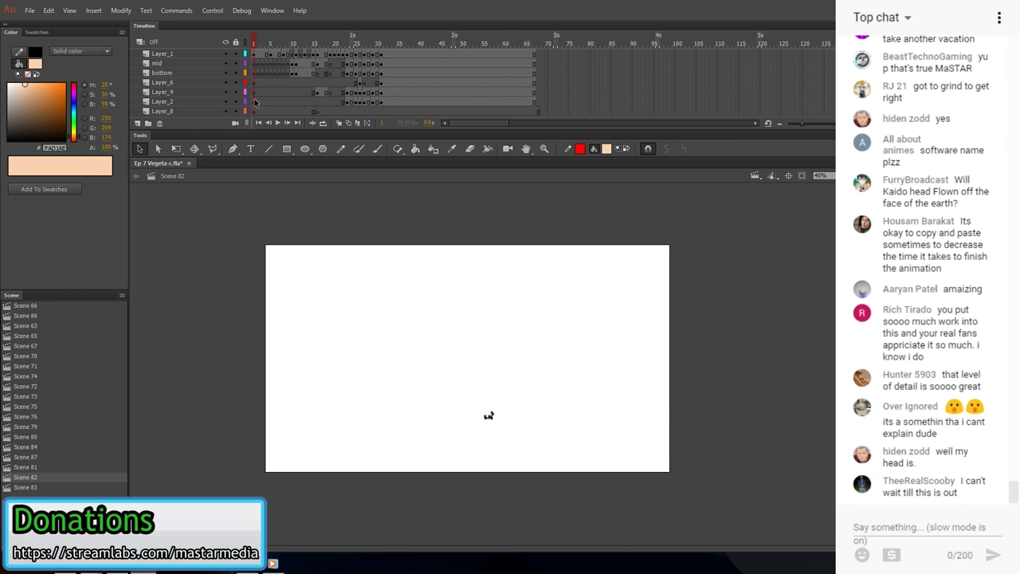
{"action": "left_click", "coordinate": [254, 92]}
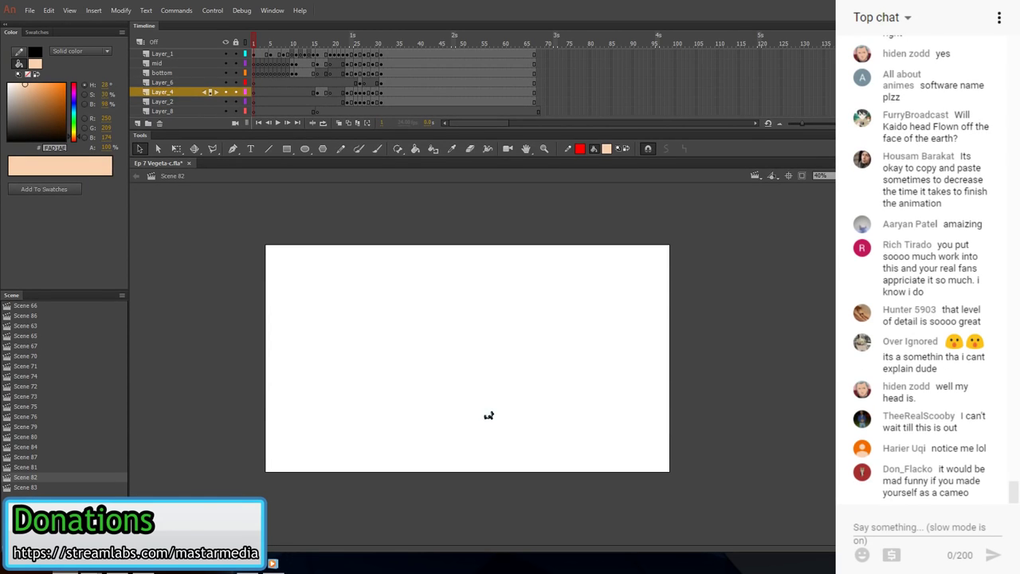
{"action": "left_click_drag", "start_coordinate": [916, 293], "coordinate": [481, 298]}
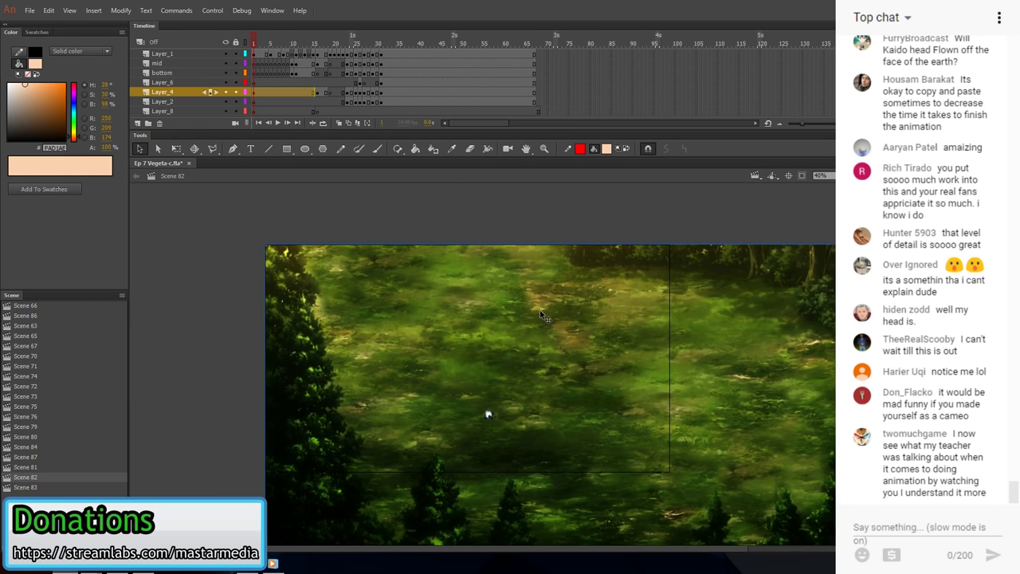
{"action": "left_click_drag", "start_coordinate": [629, 353], "coordinate": [506, 290]}
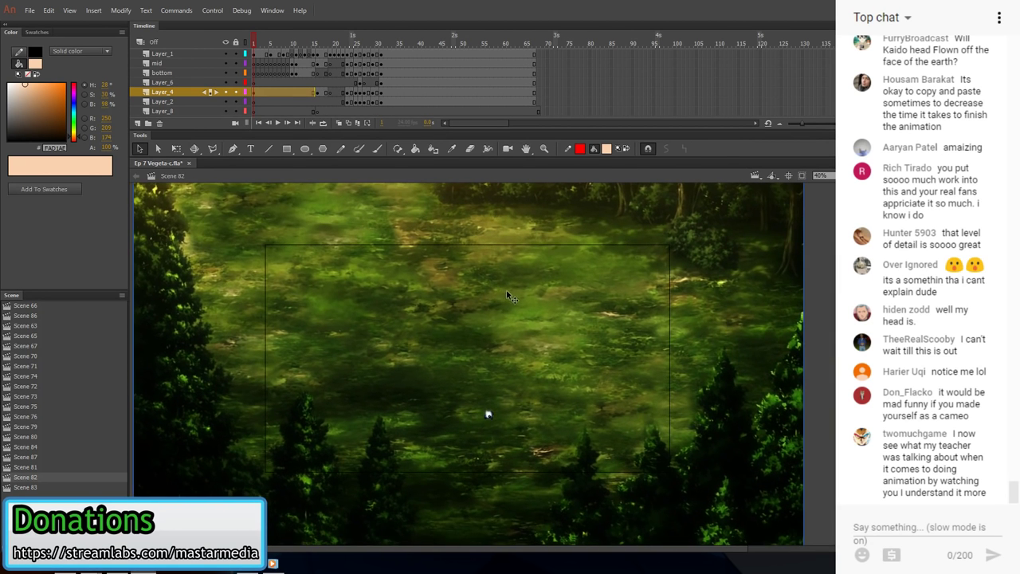
{"action": "key", "text": "q"}
{"action": "key", "text": "ctrl+minus"}
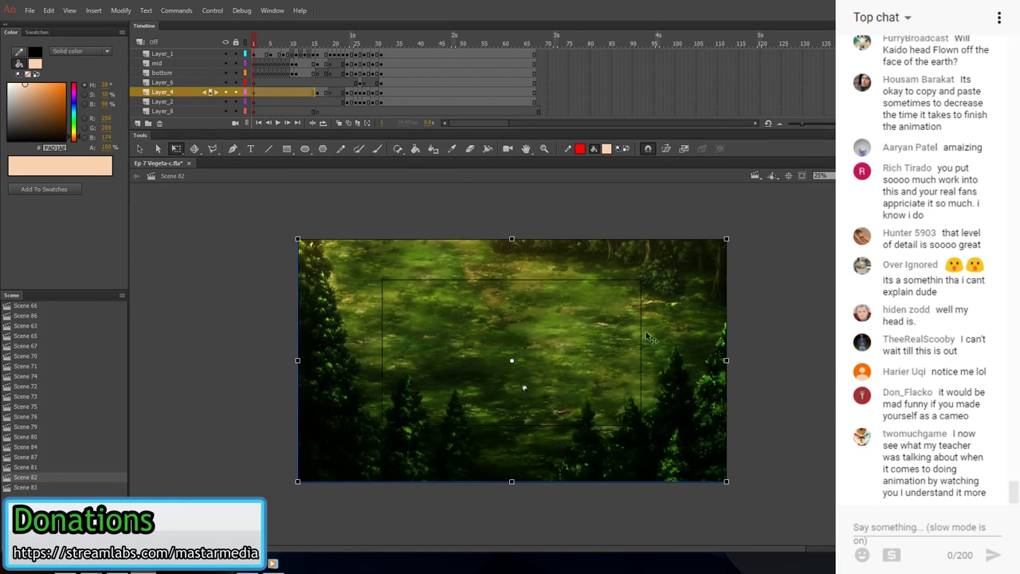
{"action": "left_click_drag", "start_coordinate": [697, 299], "coordinate": [697, 296]}
- Convert the forest ground image on Layer_4 to a symbol
{"action": "right_click", "coordinate": [697, 296]}
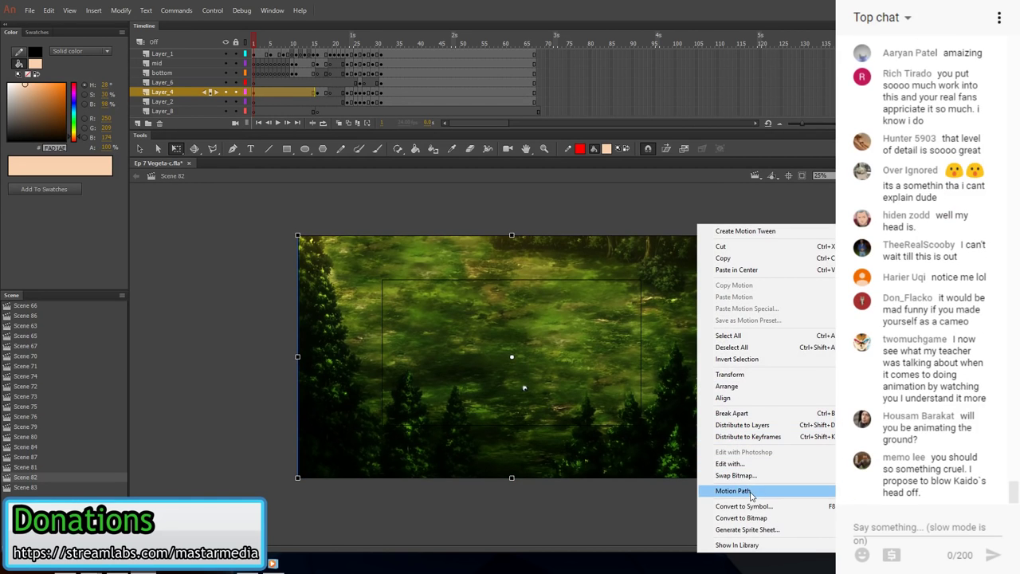
{"action": "left_click", "coordinate": [751, 507]}
{"action": "left_click", "coordinate": [728, 308]}
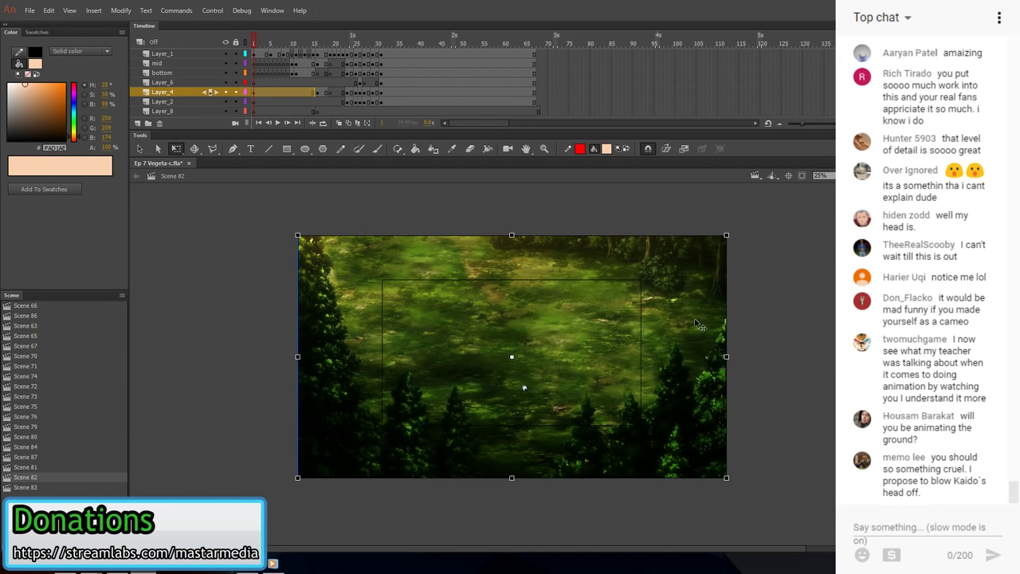
- Add a keyframe at frame 11 on Layer_4 containing the forest background, scaled down to just beyond the stage edges
{"action": "left_click", "coordinate": [293, 95]}
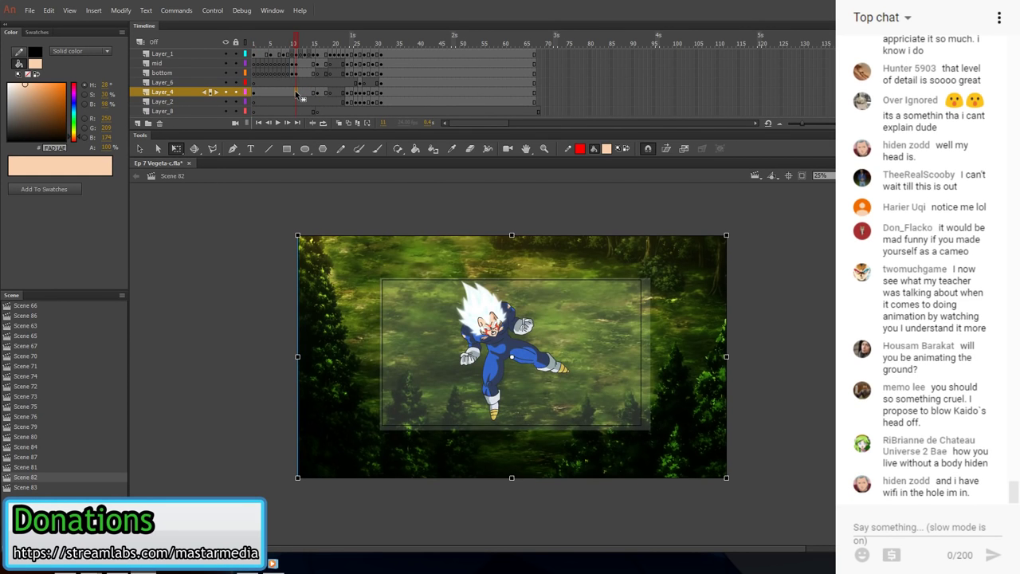
{"action": "key", "text": "F7"}
{"action": "right_click", "coordinate": [308, 231]}
{"action": "left_click", "coordinate": [343, 276]}
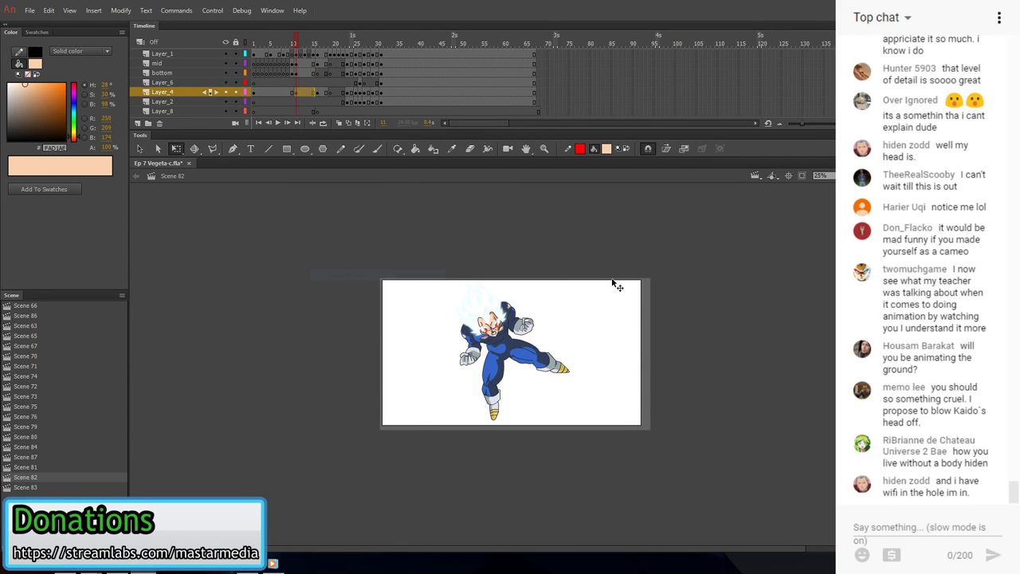
{"action": "left_click_drag", "start_coordinate": [725, 236], "coordinate": [652, 277]}
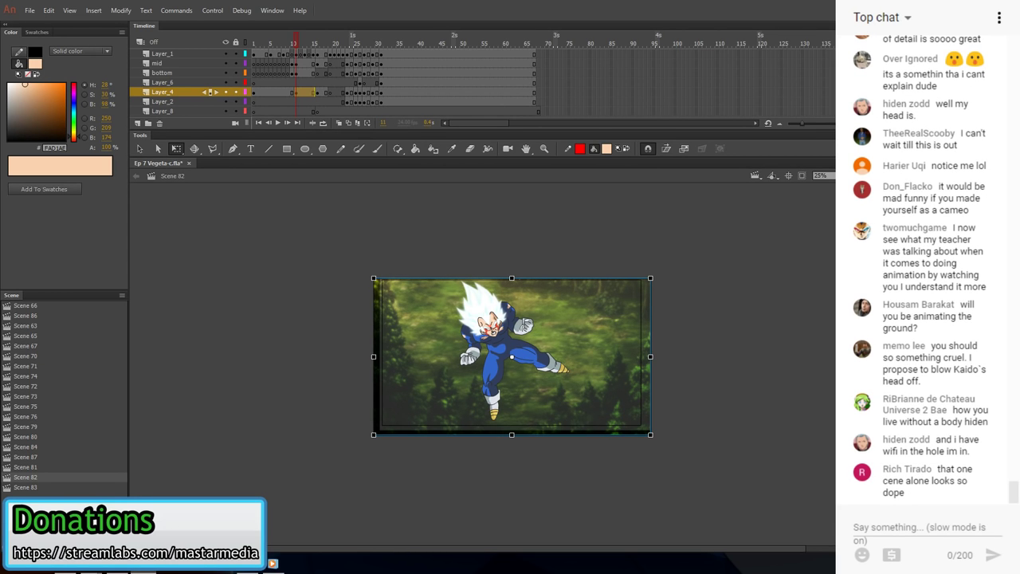
{"action": "left_click", "coordinate": [740, 268]}
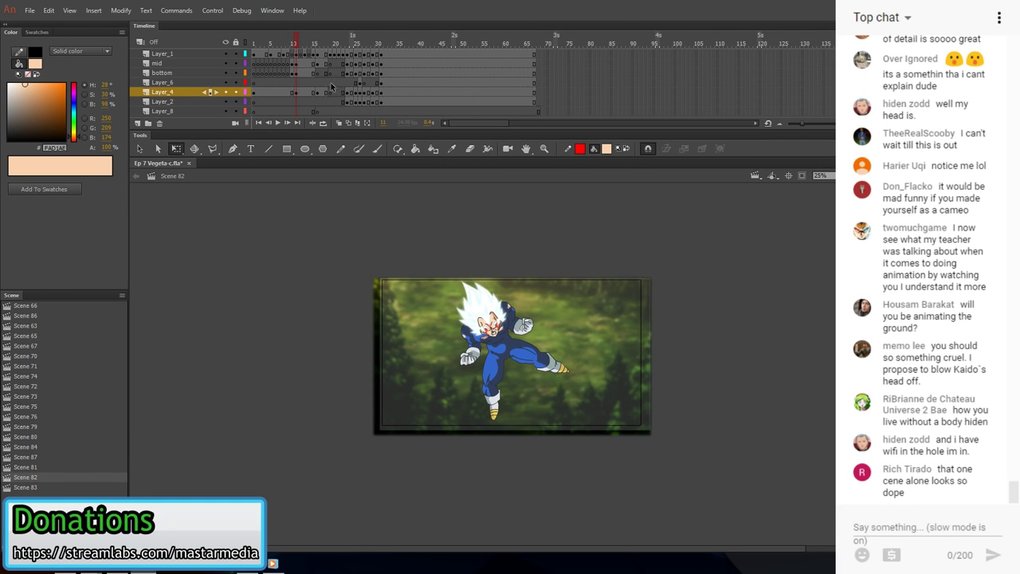
- Create a classic tween on Layer_4 from frame 1 to 11 and convert it to frame-by-frame animation with a keyframe every third frame
{"action": "left_click", "coordinate": [272, 93]}
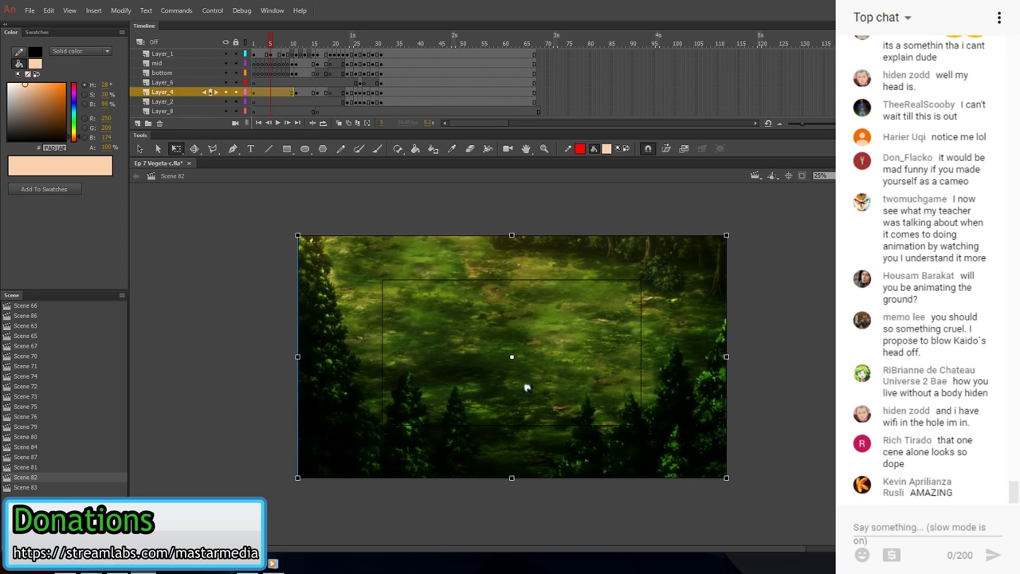
{"action": "right_click", "coordinate": [301, 102]}
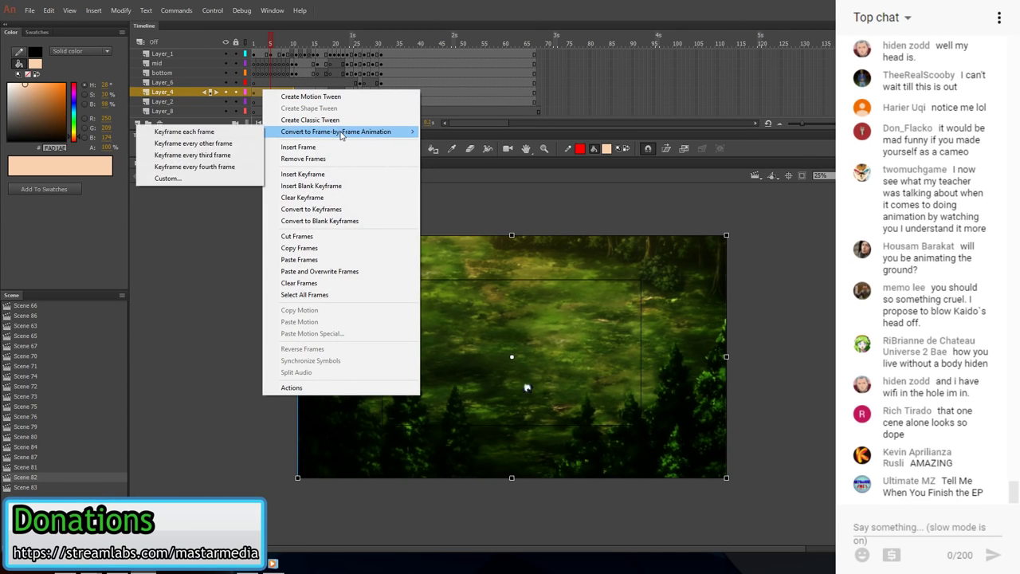
{"action": "left_click", "coordinate": [338, 120]}
{"action": "right_click", "coordinate": [283, 92]}
{"action": "mouse_move", "coordinate": [359, 135]}
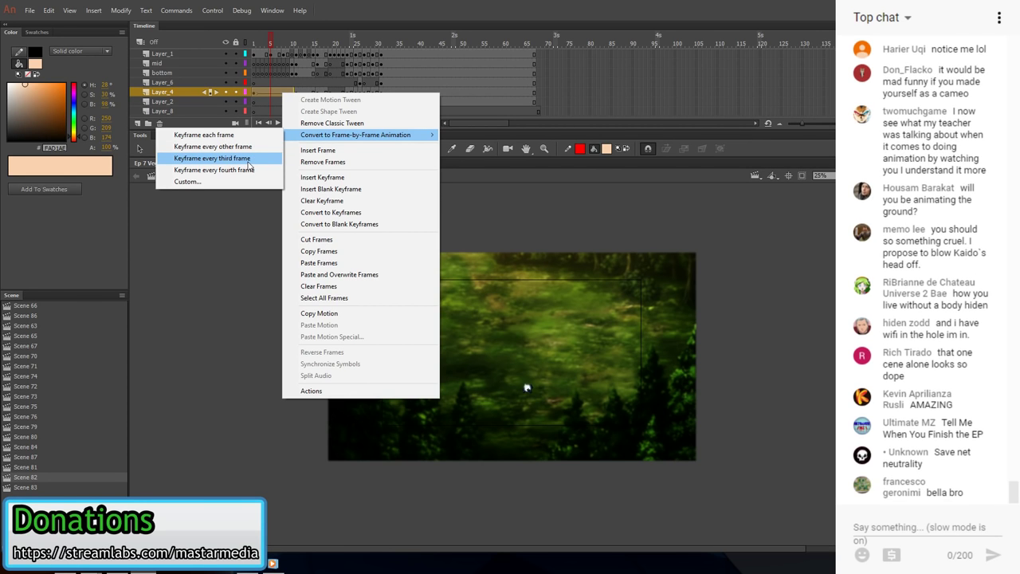
{"action": "left_click", "coordinate": [248, 164]}
- Retime the Layer_4 background zoom by extending the first pose one frame and removing one frame from the pose starting at frame 8
{"action": "left_click", "coordinate": [264, 95]}
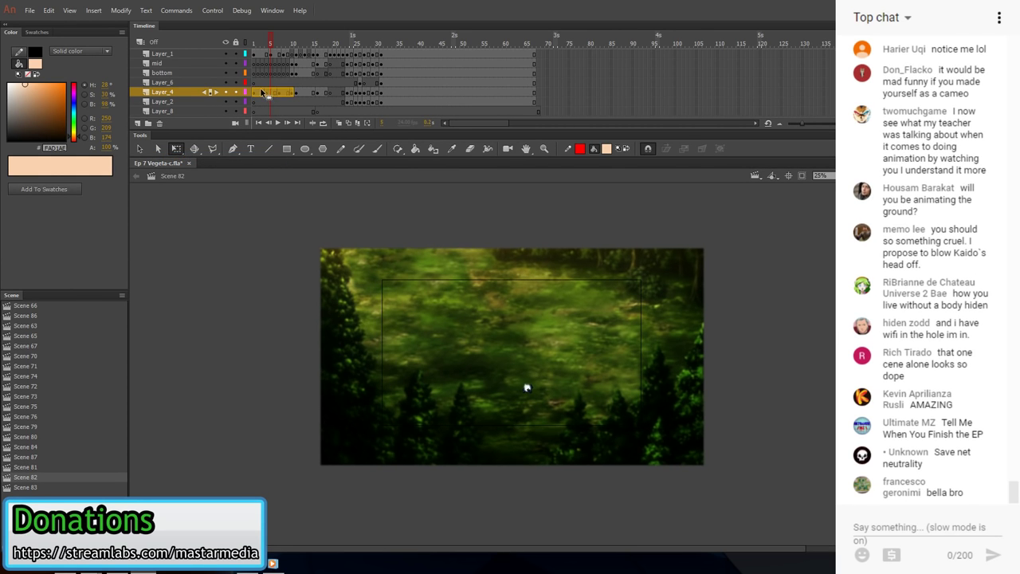
{"action": "right_click", "coordinate": [284, 93]}
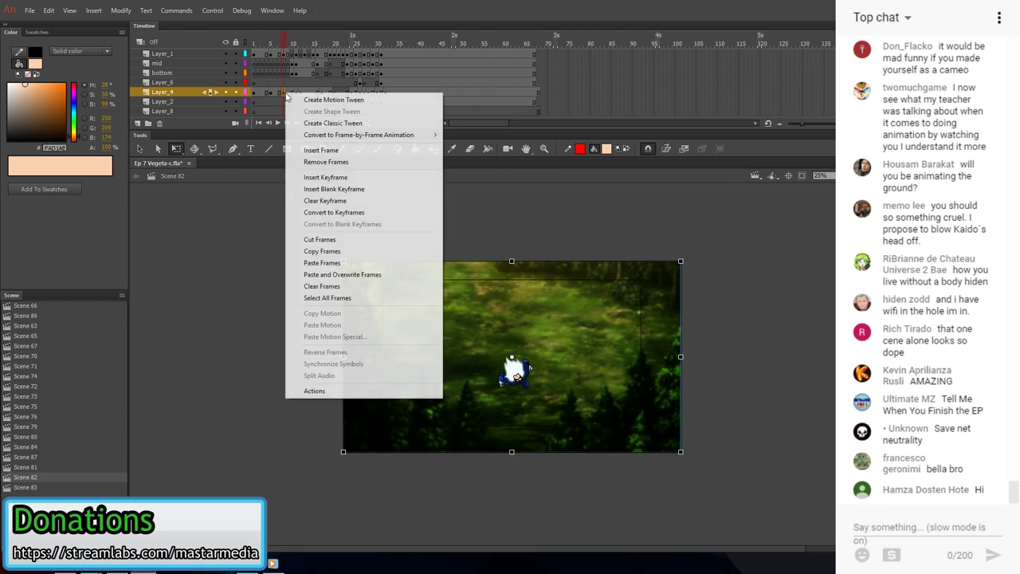
{"action": "left_click", "coordinate": [293, 160]}
{"action": "left_click", "coordinate": [292, 95]}
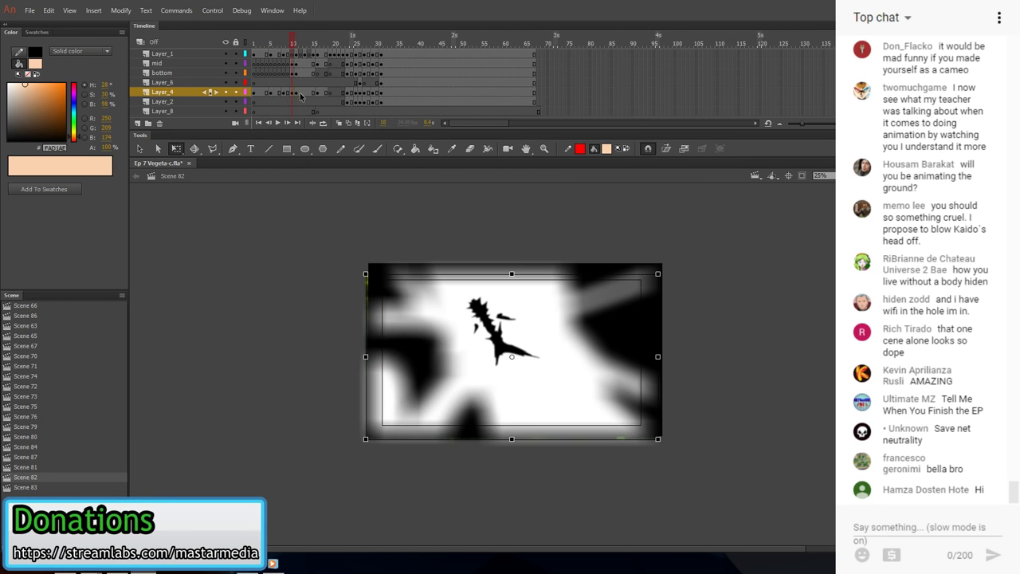
- Test Scene 82 to check the timing of the background zoom, and close the preview
{"action": "left_click", "coordinate": [305, 96]}
{"action": "left_click", "coordinate": [212, 11]}
{"action": "left_click", "coordinate": [237, 136]}
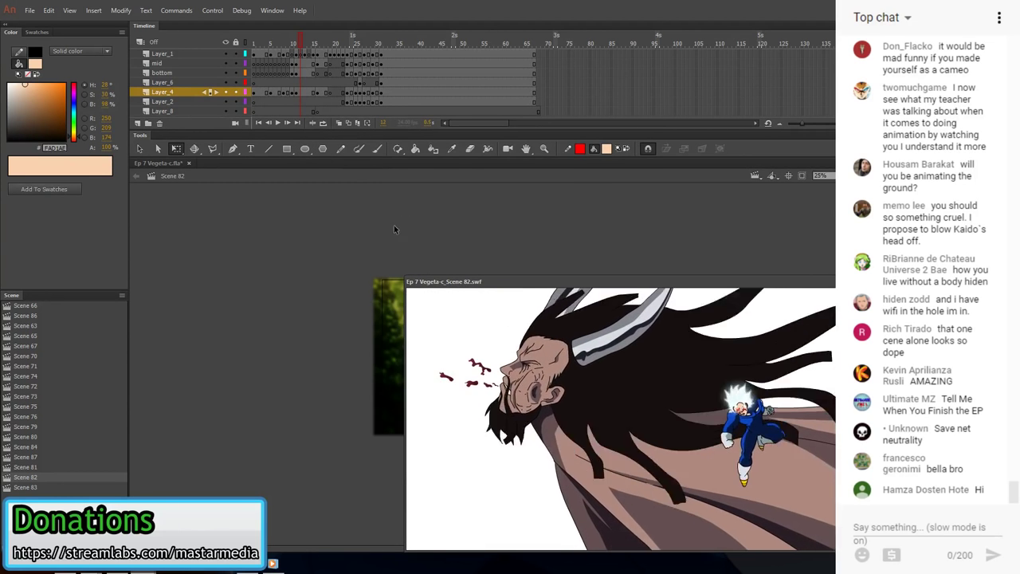
{"action": "left_click_drag", "start_coordinate": [406, 277], "coordinate": [702, 344]}
{"action": "left_click", "coordinate": [992, 347]}
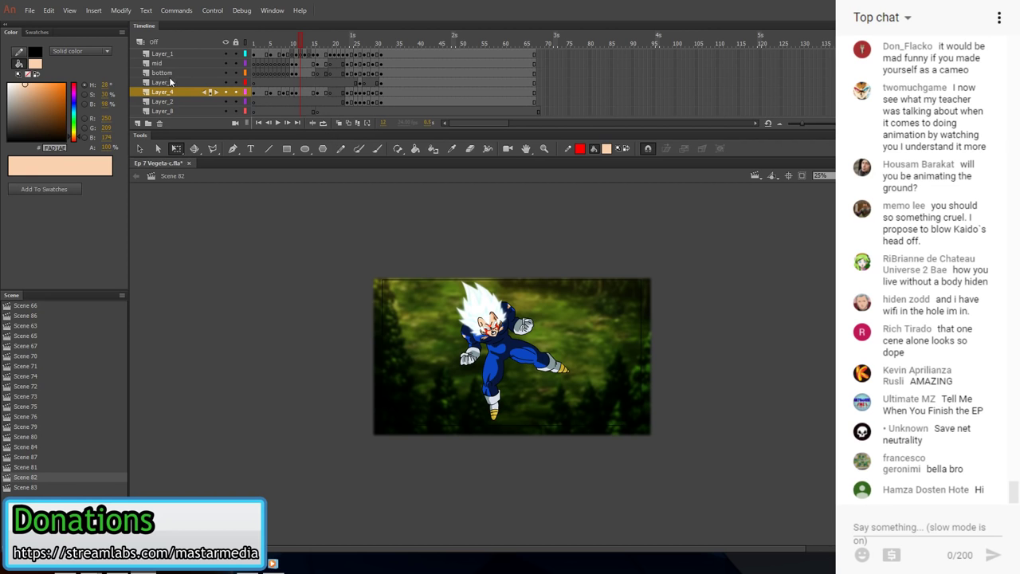
- Go through the Layer_4 background poses and enlarge the forest image at frame 7 well beyond the stage edges
{"action": "left_click", "coordinate": [266, 93]}
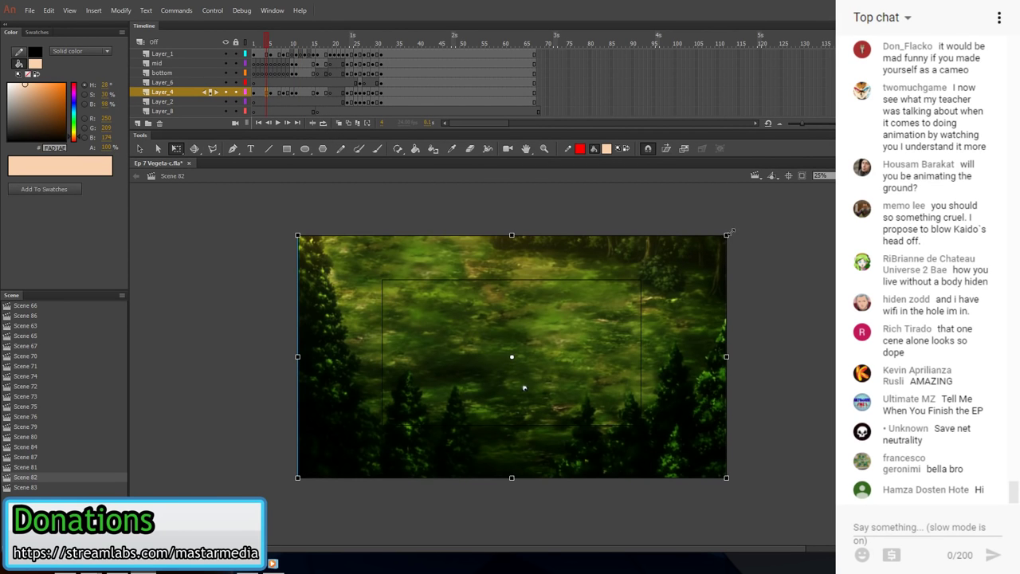
{"action": "left_click_drag", "start_coordinate": [731, 232], "coordinate": [726, 274]}
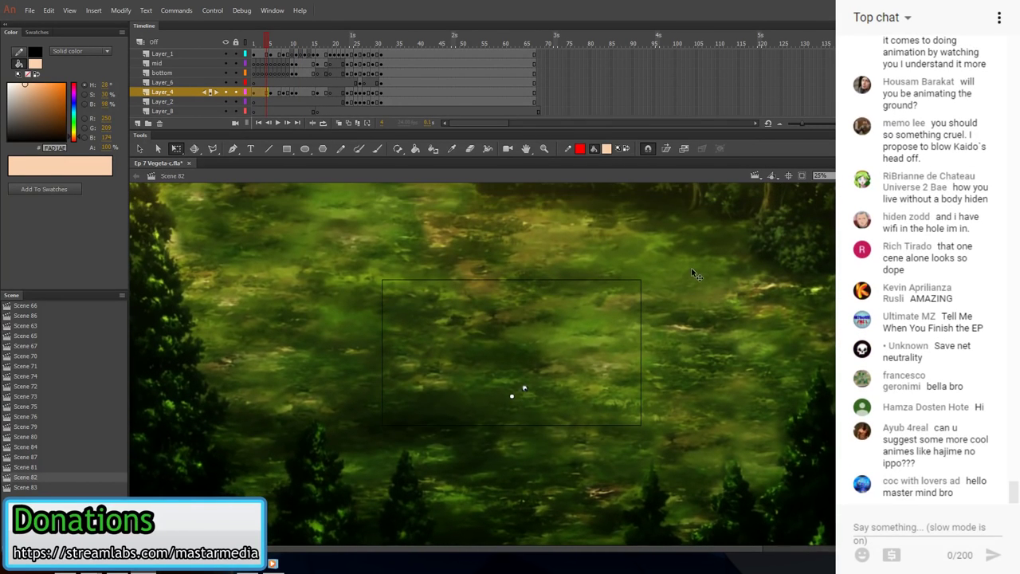
{"action": "left_click", "coordinate": [277, 94]}
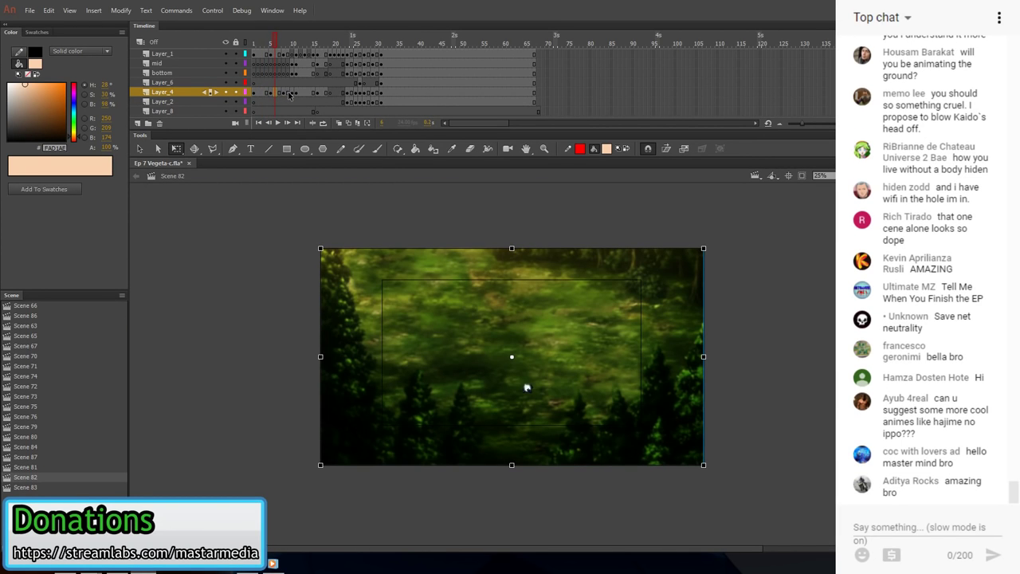
{"action": "left_click", "coordinate": [288, 94]}
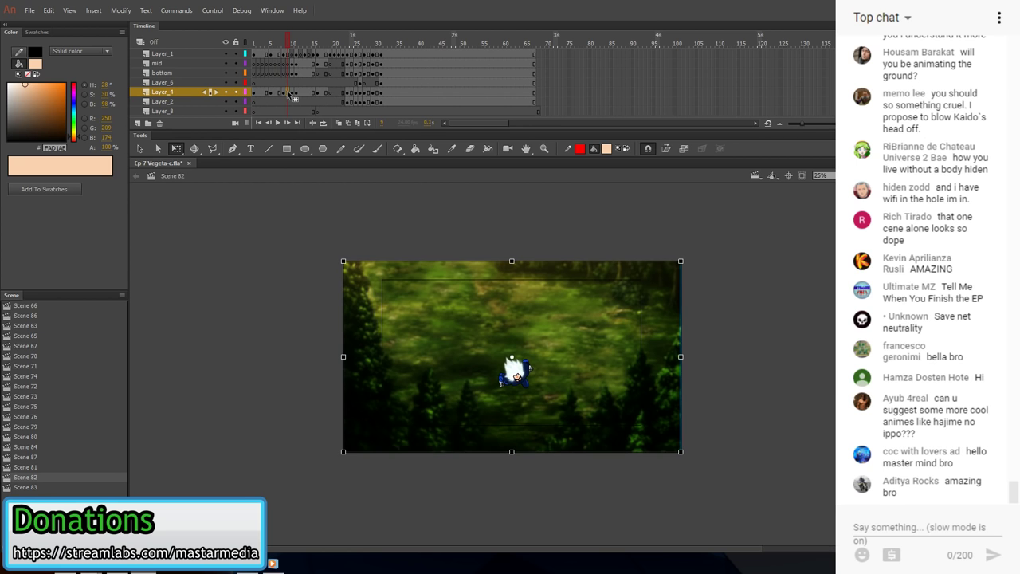
{"action": "left_click", "coordinate": [279, 93]}
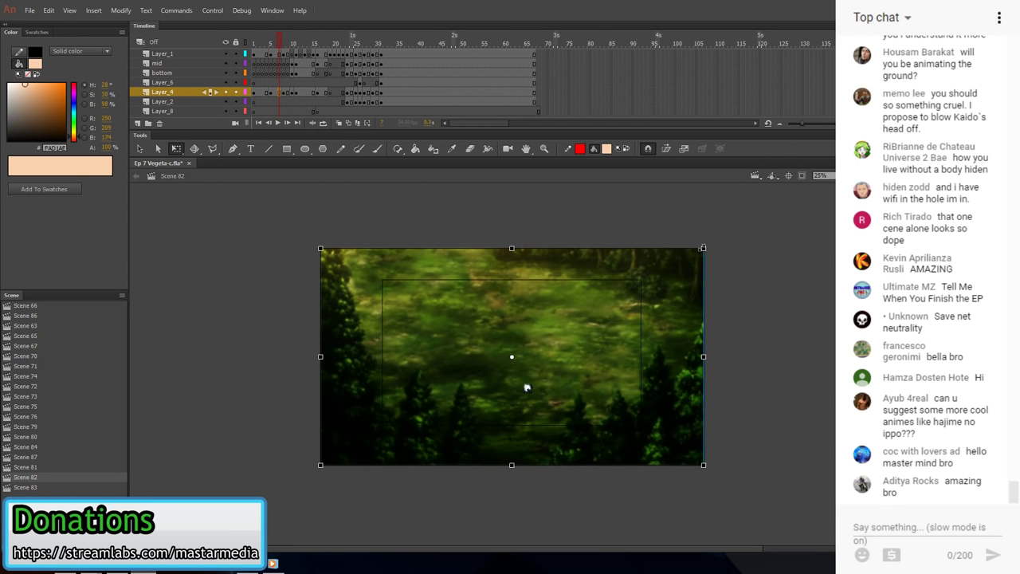
{"action": "left_click_drag", "start_coordinate": [703, 248], "coordinate": [741, 227]}
- Test Scene 82 again in a reduced preview to review the enlarged background pose, and close it
{"action": "left_click", "coordinate": [190, 9]}
{"action": "mouse_move", "coordinate": [212, 11]}
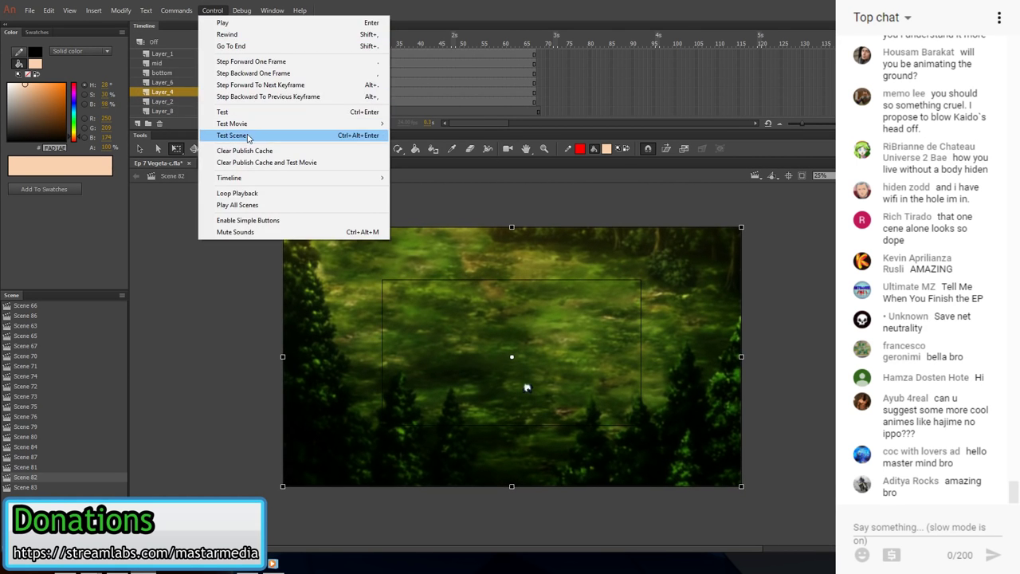
{"action": "left_click", "coordinate": [246, 135]}
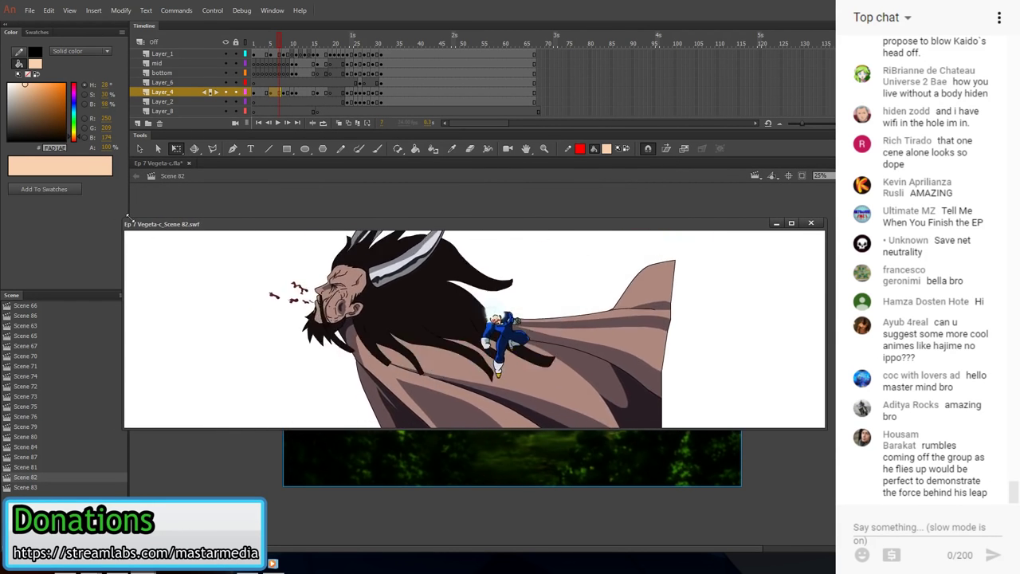
{"action": "left_click_drag", "start_coordinate": [125, 223], "coordinate": [585, 287]}
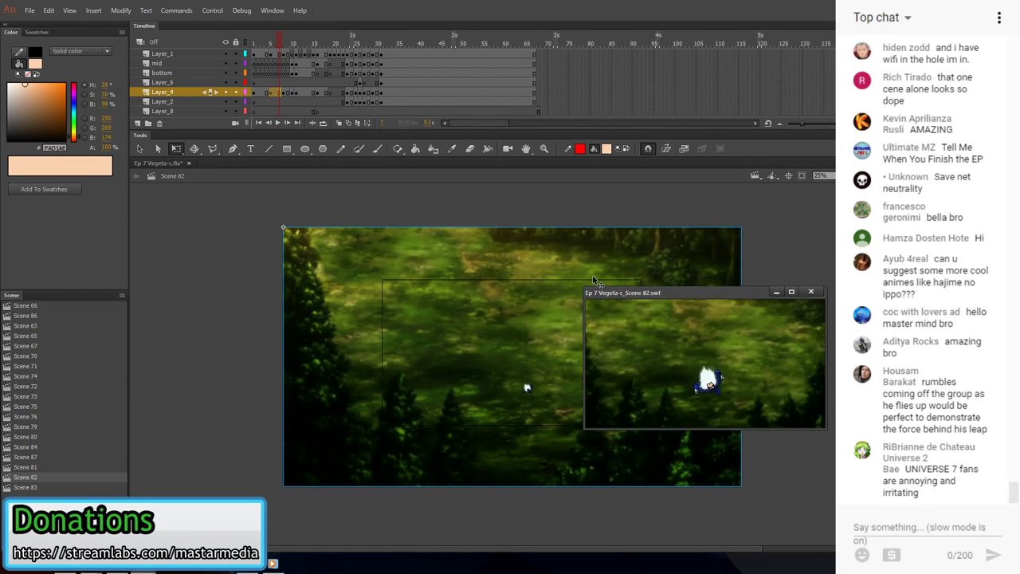
{"action": "left_click", "coordinate": [810, 292]}
- Find the dark grassy ground background in Scene 76 and copy it from Layer_4 at frame 66
{"action": "left_click", "coordinate": [307, 92]}
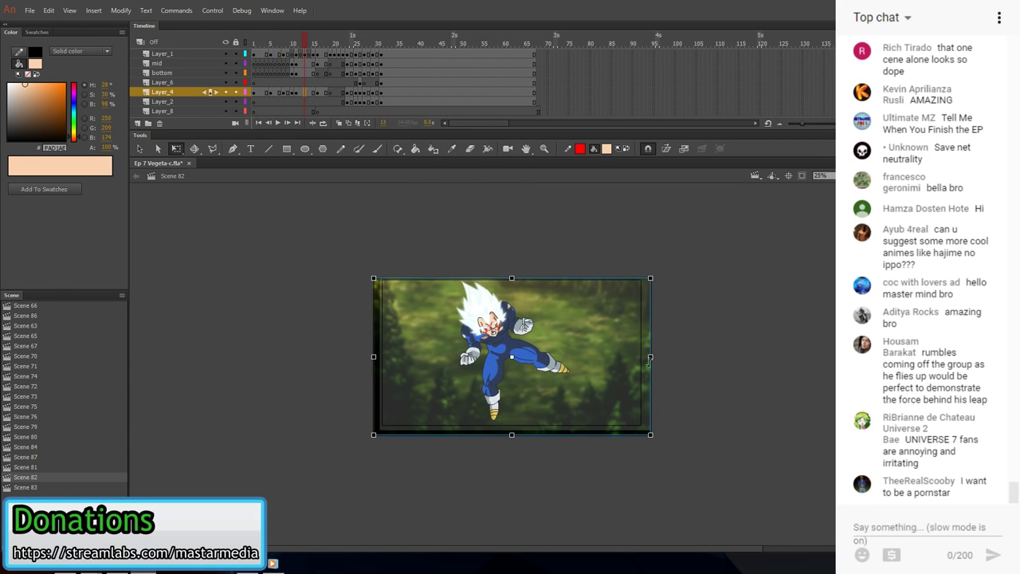
{"action": "left_click", "coordinate": [670, 286]}
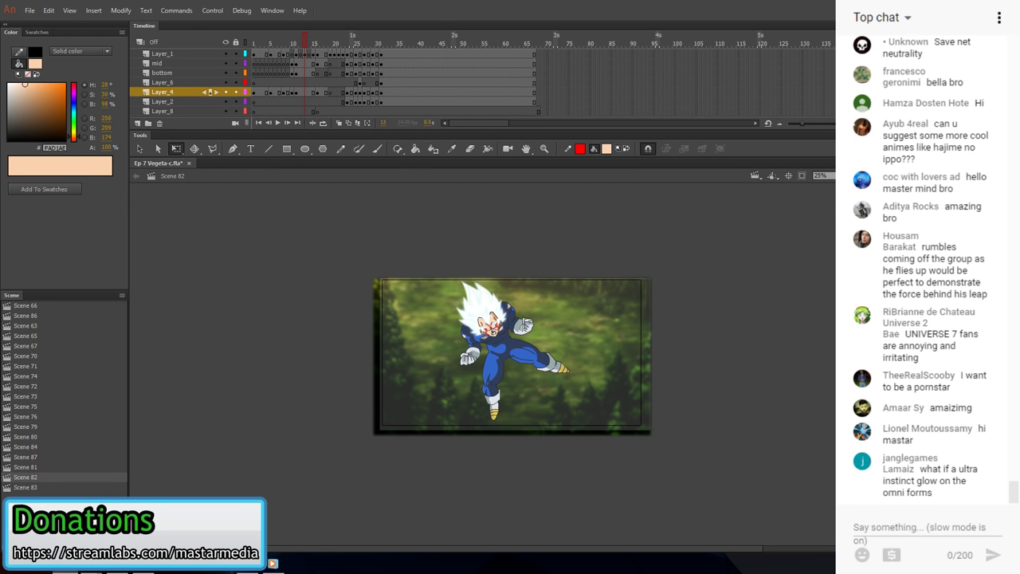
{"action": "left_click", "coordinate": [254, 92]}
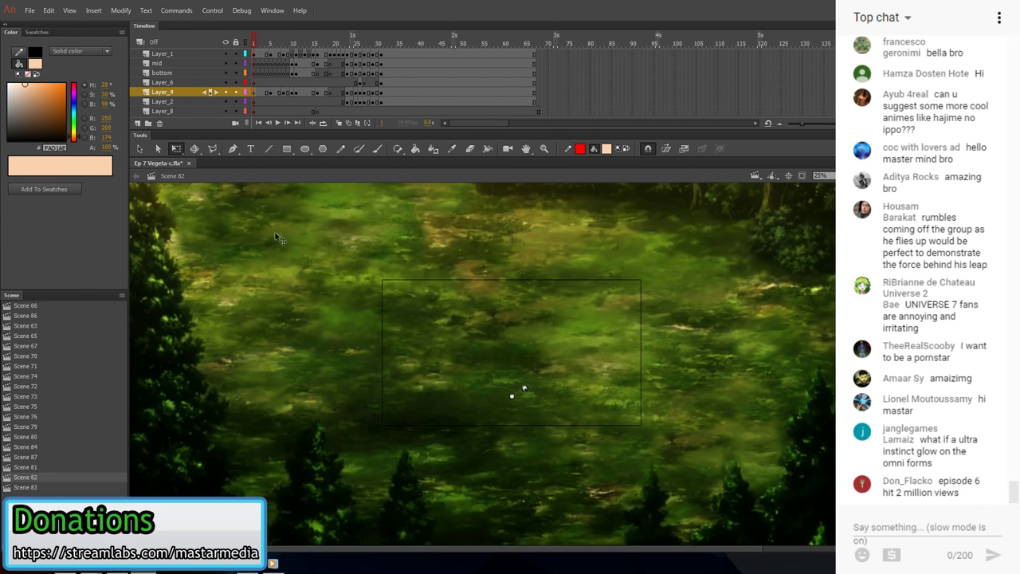
{"action": "left_click", "coordinate": [28, 457]}
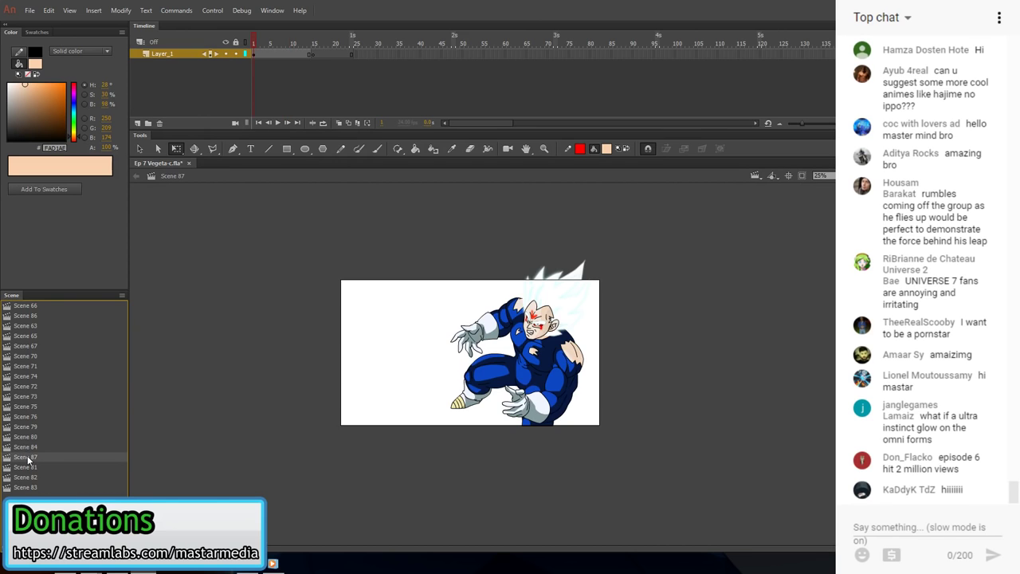
{"action": "left_click", "coordinate": [32, 437]}
{"action": "left_click", "coordinate": [34, 426]}
{"action": "left_click", "coordinate": [39, 416]}
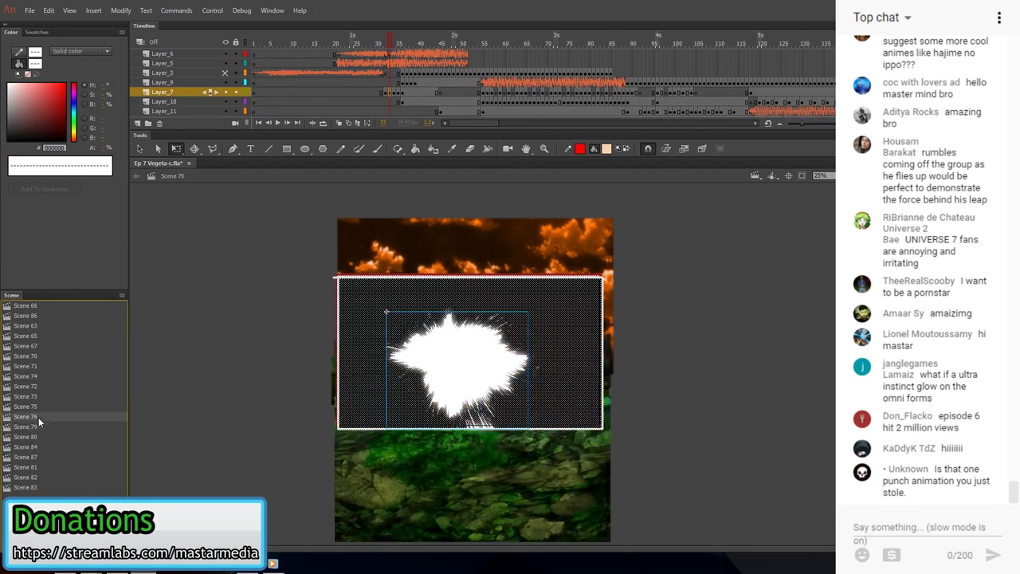
{"action": "left_click", "coordinate": [260, 425]}
{"action": "left_click", "coordinate": [529, 110]}
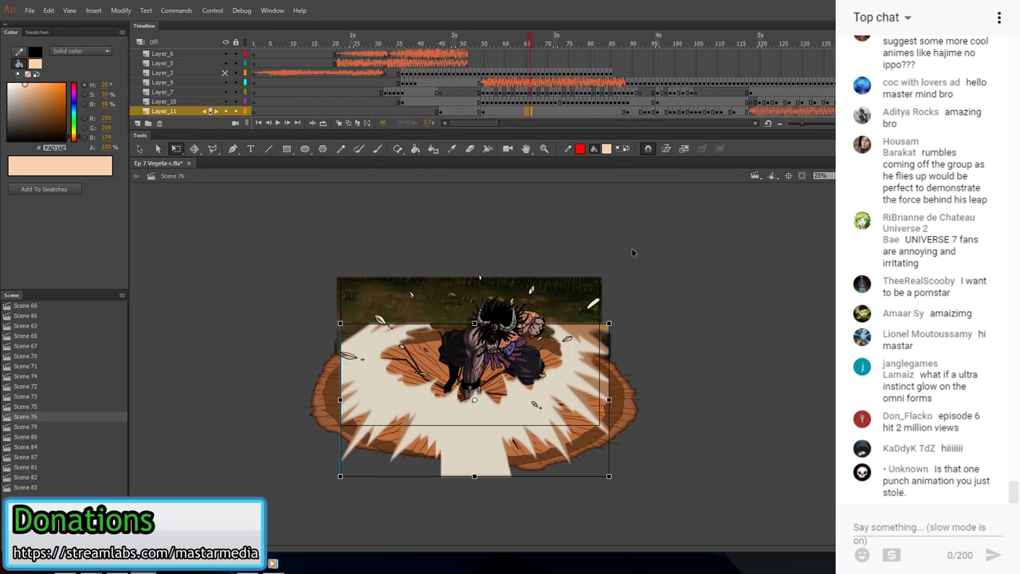
{"action": "left_click", "coordinate": [516, 293]}
{"action": "left_click", "coordinate": [348, 301]}
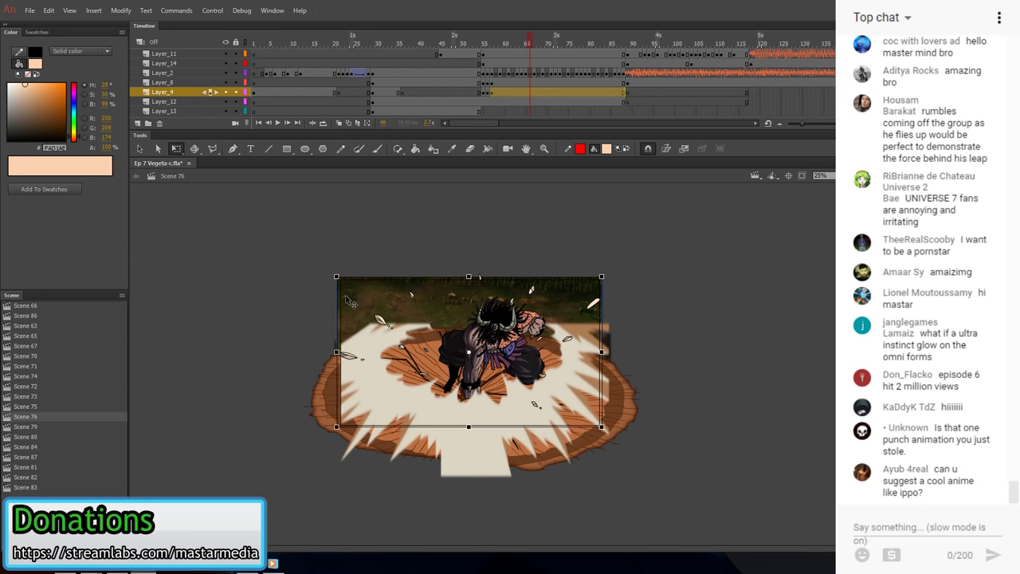
- Return to Scene 82 and open the forest background symbol on Layer_4 for editing
{"action": "left_click", "coordinate": [71, 438]}
{"action": "left_click", "coordinate": [54, 447]}
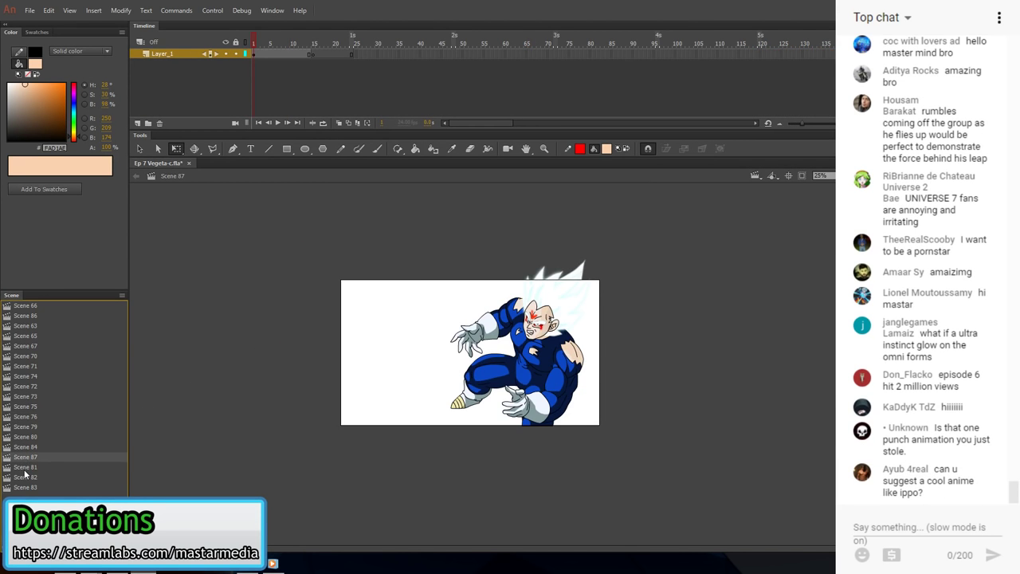
{"action": "left_click", "coordinate": [27, 467]}
{"action": "left_click", "coordinate": [27, 477]}
{"action": "double_click", "coordinate": [338, 398]}
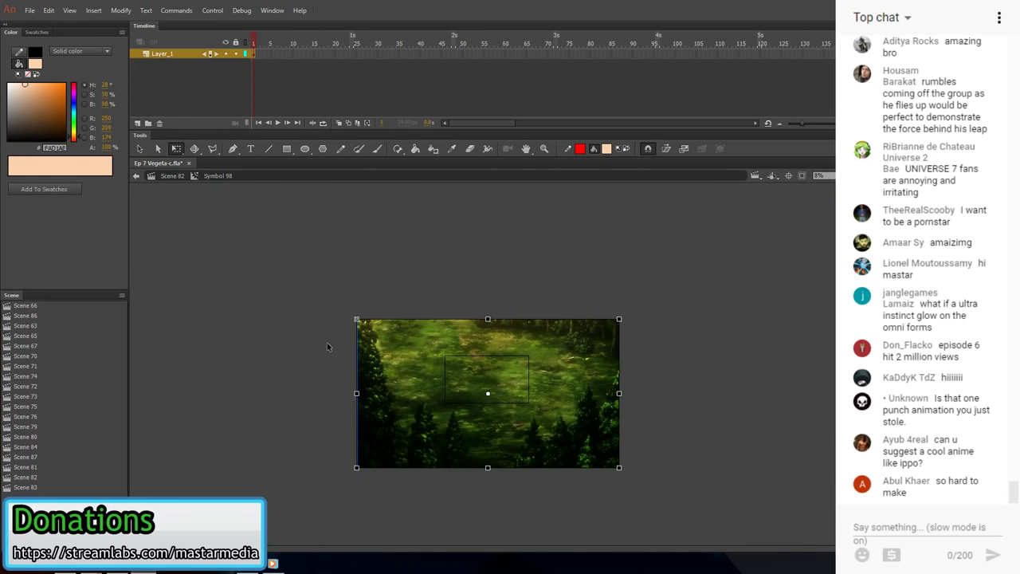
{"action": "left_click", "coordinate": [172, 175]}
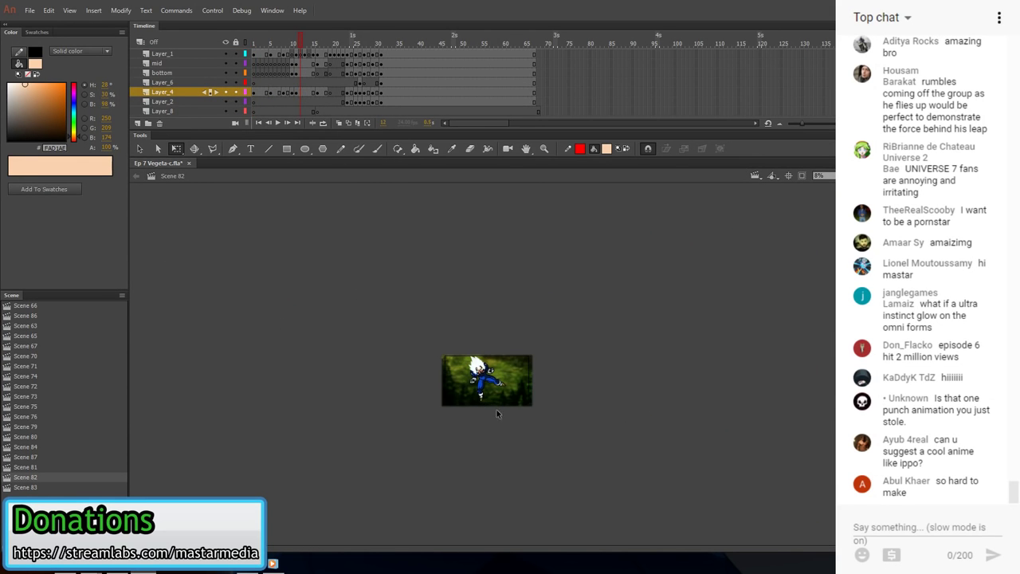
{"action": "double_click", "coordinate": [546, 381]}
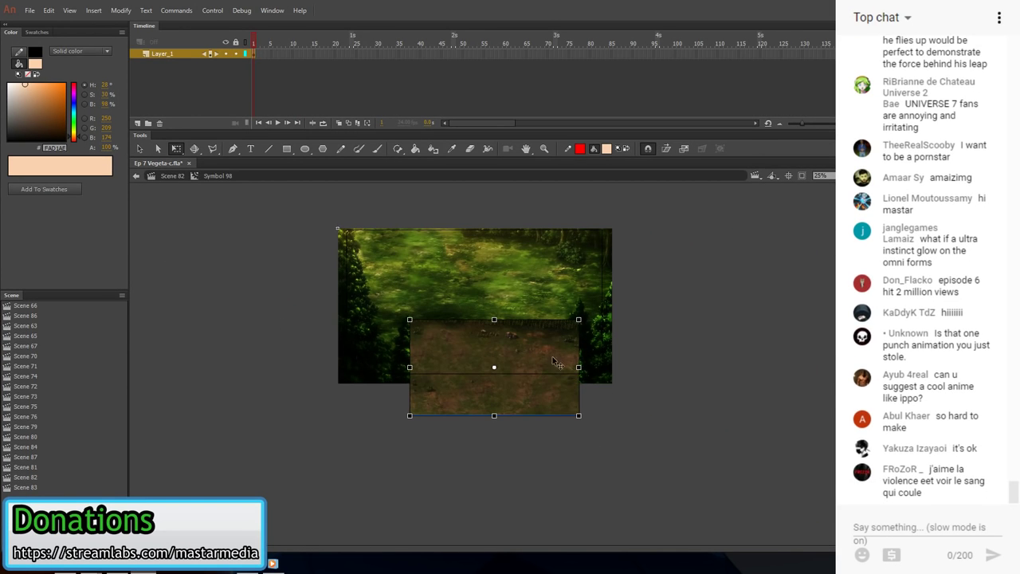
- Place the copied ground image over the forest inside the symbol, enlarge it beyond the stage edges, and return to Scene 82
{"action": "left_click_drag", "start_coordinate": [556, 368], "coordinate": [536, 311]}
{"action": "left_click_drag", "start_coordinate": [561, 261], "coordinate": [620, 227]}
{"action": "scroll", "coordinate": [591, 255], "scroll_direction": "up", "scroll_amount": 2}
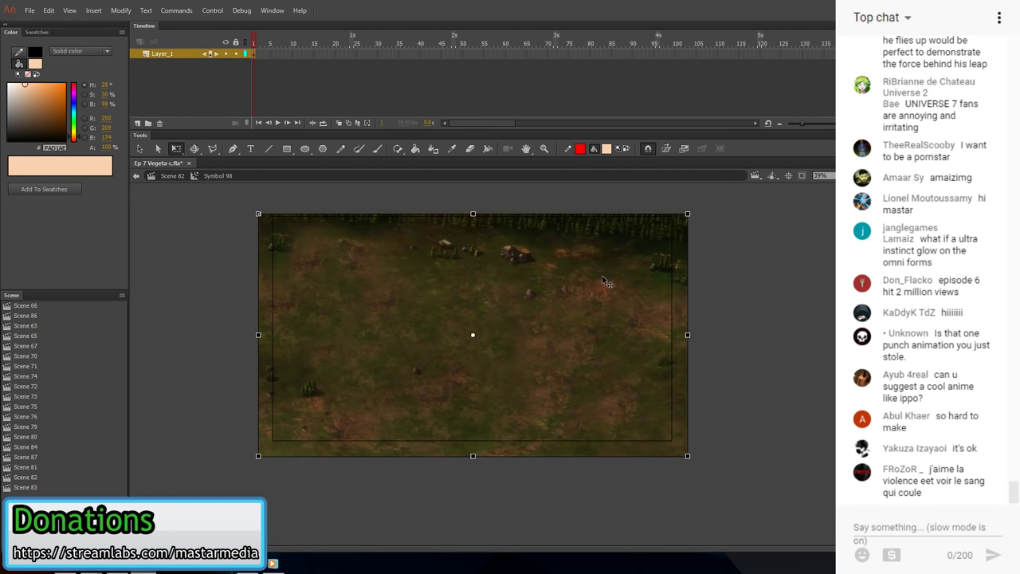
{"action": "scroll", "coordinate": [590, 287], "scroll_direction": "down", "scroll_amount": 2}
{"action": "left_click", "coordinate": [173, 176]}
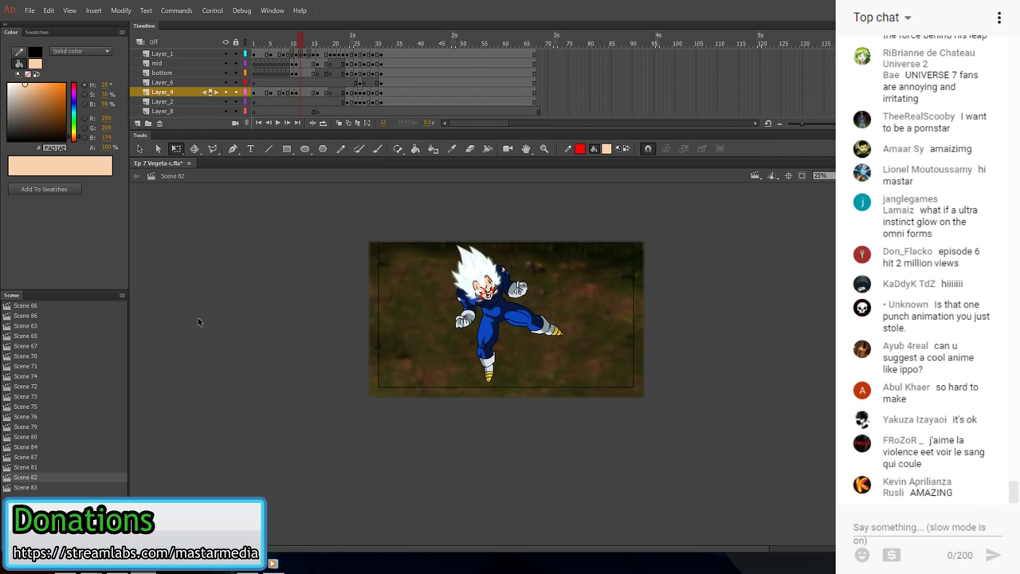
- Test Scene 82 with the replaced ground background, close the preview and save the document
{"action": "left_click", "coordinate": [242, 10]}
{"action": "left_click", "coordinate": [224, 133]}
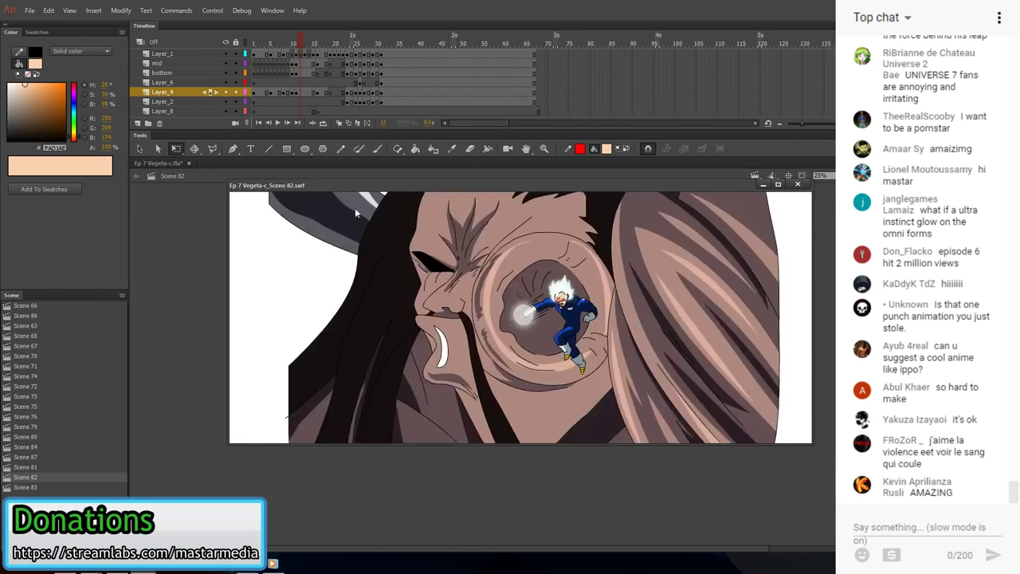
{"action": "left_click_drag", "start_coordinate": [230, 185], "coordinate": [572, 290]}
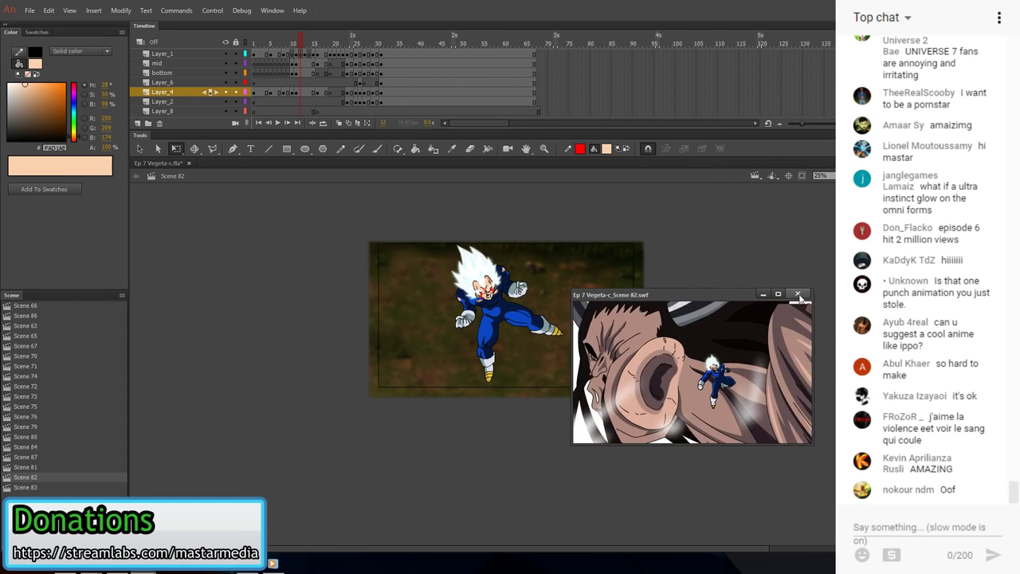
{"action": "left_click_drag", "start_coordinate": [723, 288], "coordinate": [723, 293]}
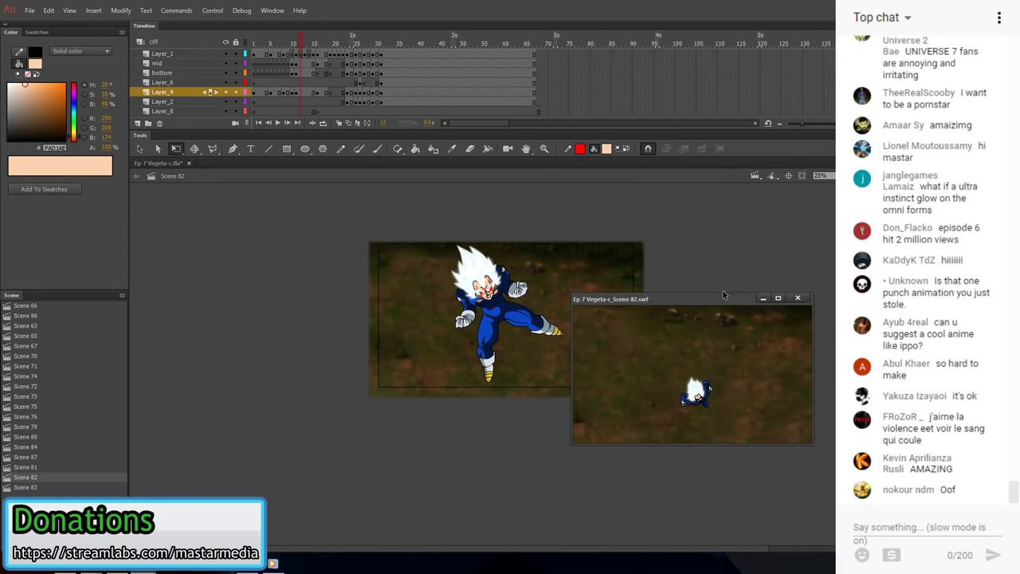
{"action": "left_click", "coordinate": [798, 298]}
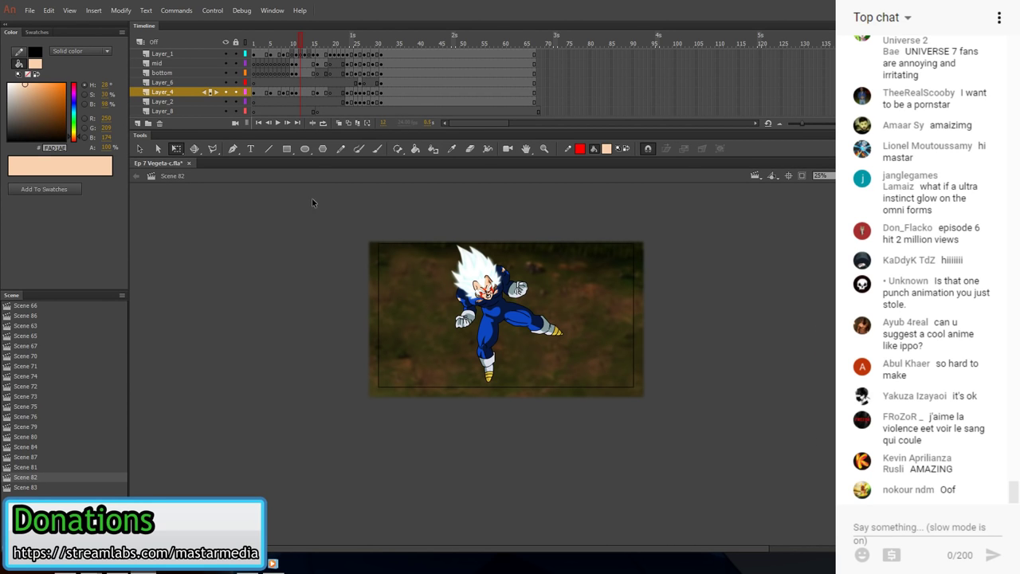
{"action": "key", "text": "ctrl+s"}
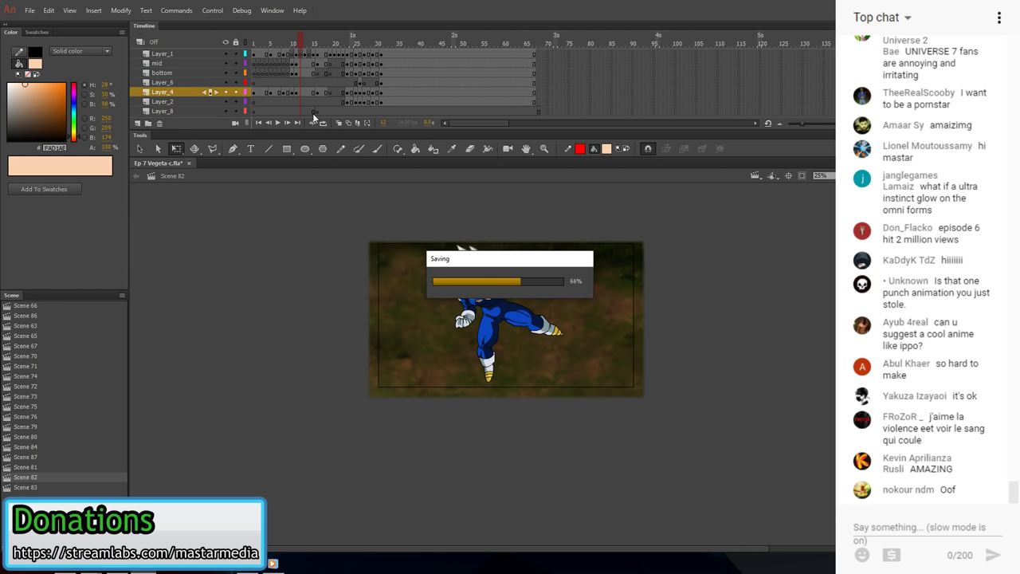
- Open the document "Episode 6 Gohan - 2" from the My Flash Projects folder
{"action": "left_click", "coordinate": [176, 10]}
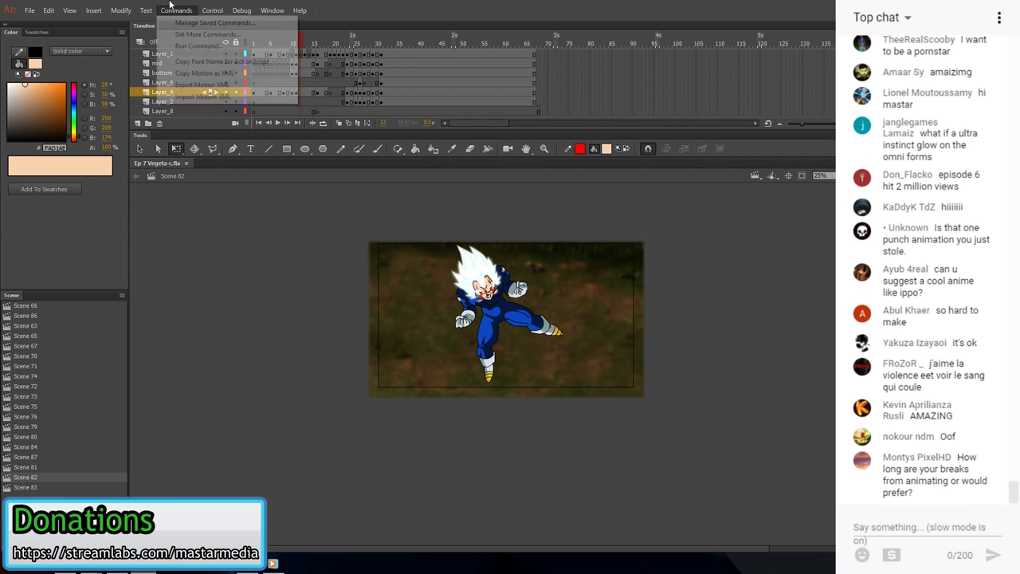
{"action": "mouse_move", "coordinate": [46, 10]}
{"action": "left_click", "coordinate": [36, 35]}
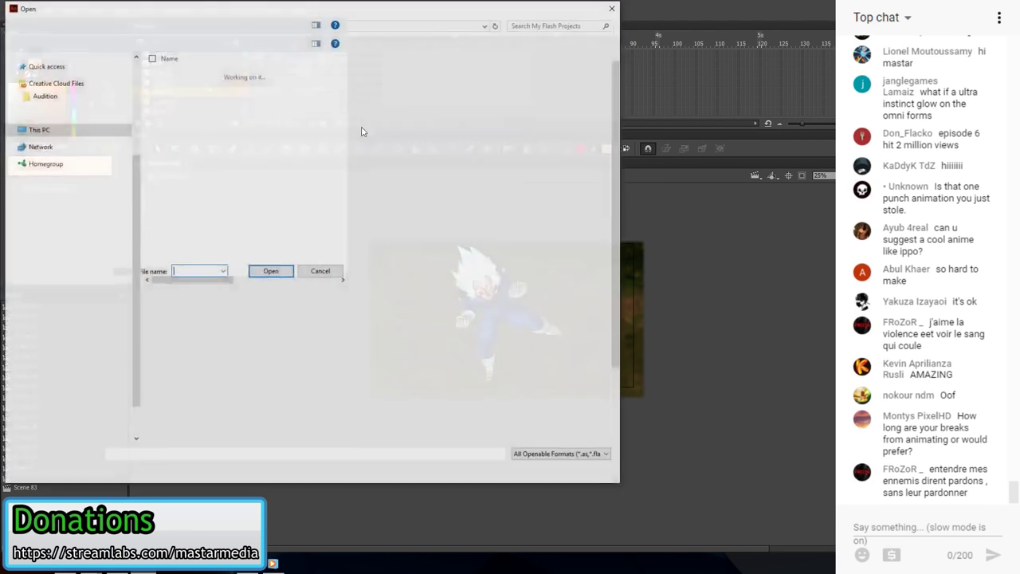
{"action": "scroll", "coordinate": [311, 204], "scroll_direction": "down", "scroll_amount": 3}
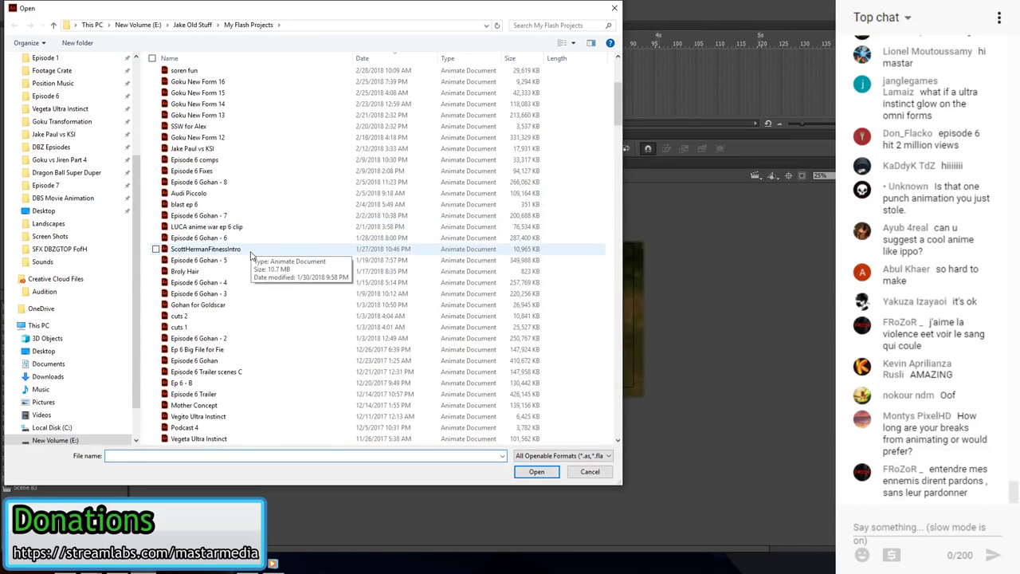
{"action": "double_click", "coordinate": [209, 337]}
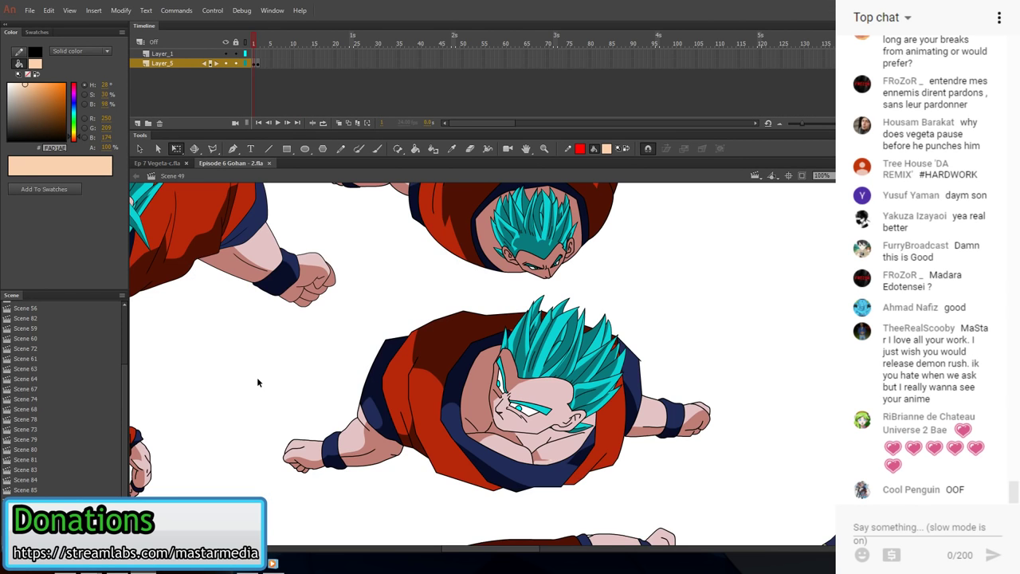
- Look through the Episode 6 scenes around Scene 61 and pick the wide blurred orange background in Scene 59 for reuse
{"action": "left_click", "coordinate": [40, 359]}
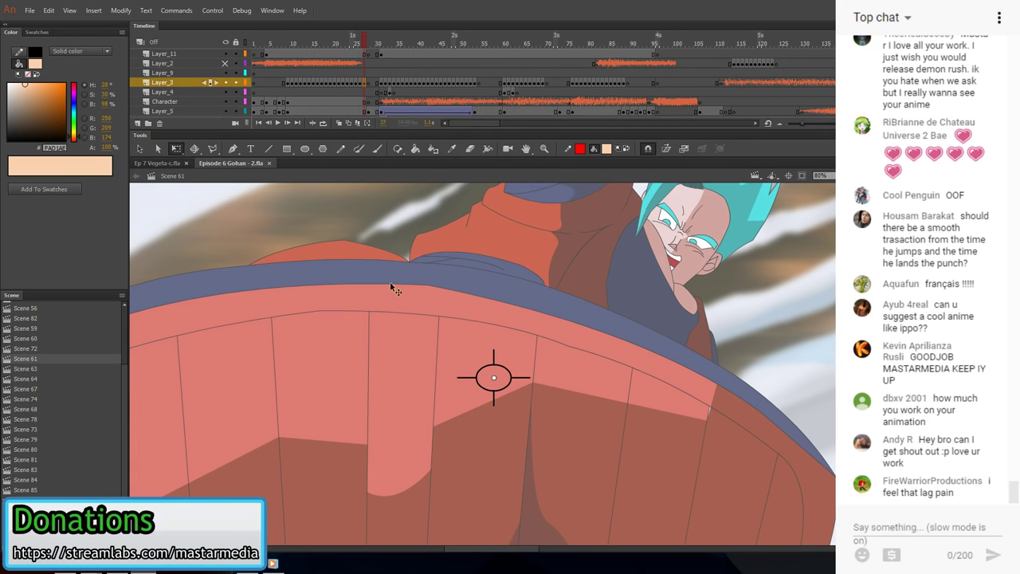
{"action": "left_click", "coordinate": [174, 163]}
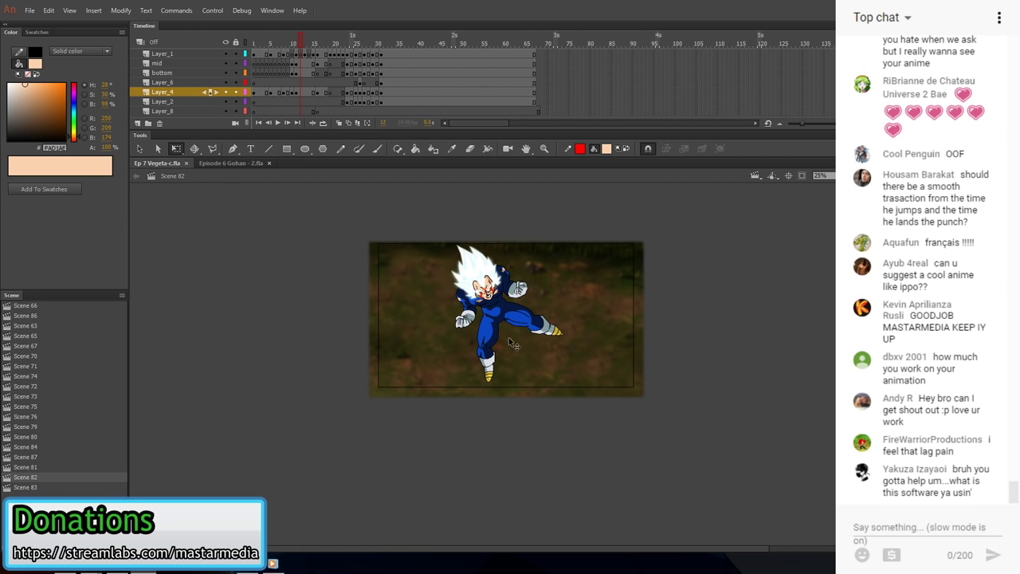
{"action": "left_click", "coordinate": [245, 163]}
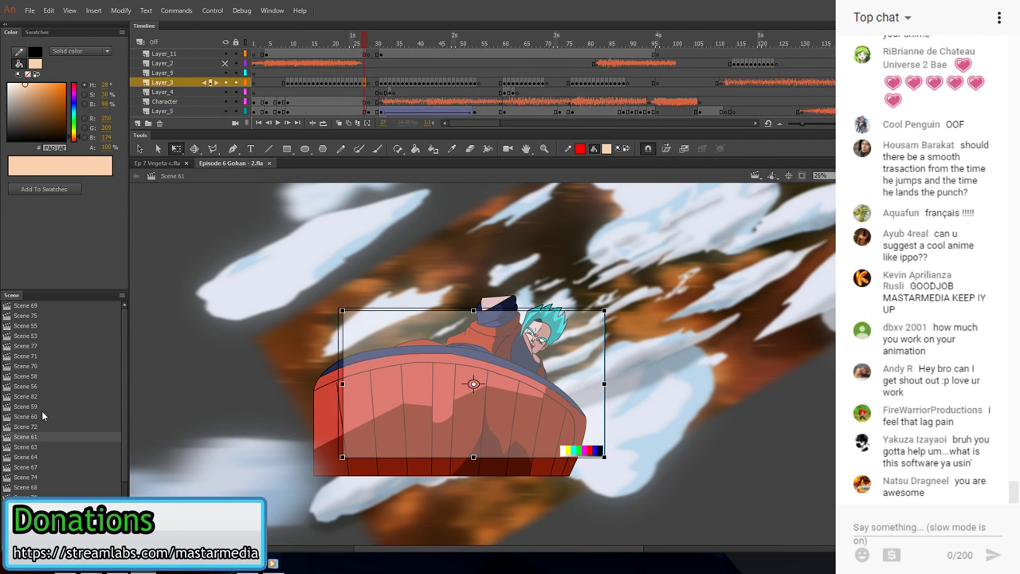
{"action": "left_click", "coordinate": [45, 426]}
{"action": "left_click", "coordinate": [46, 416]}
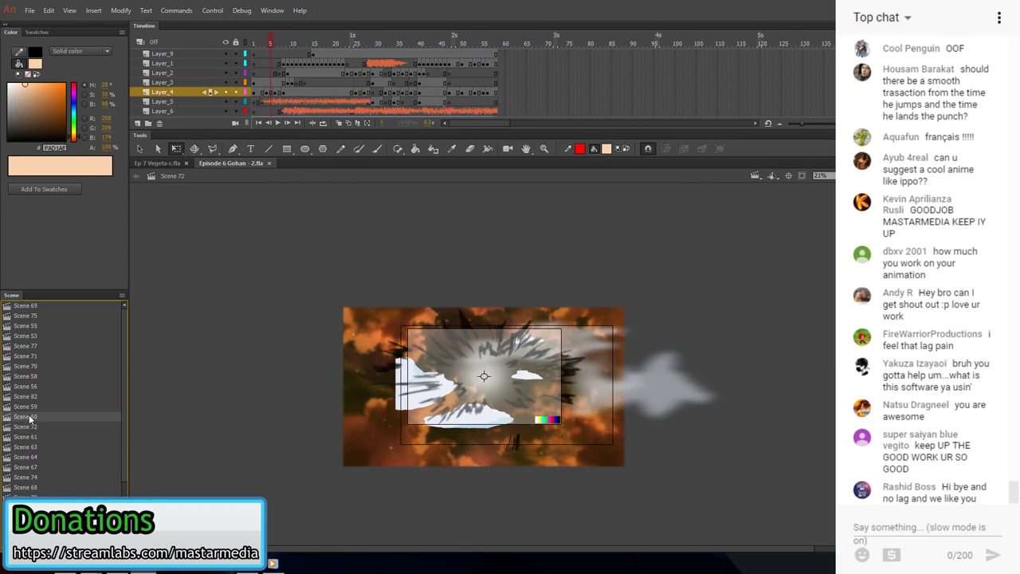
{"action": "left_click", "coordinate": [38, 406]}
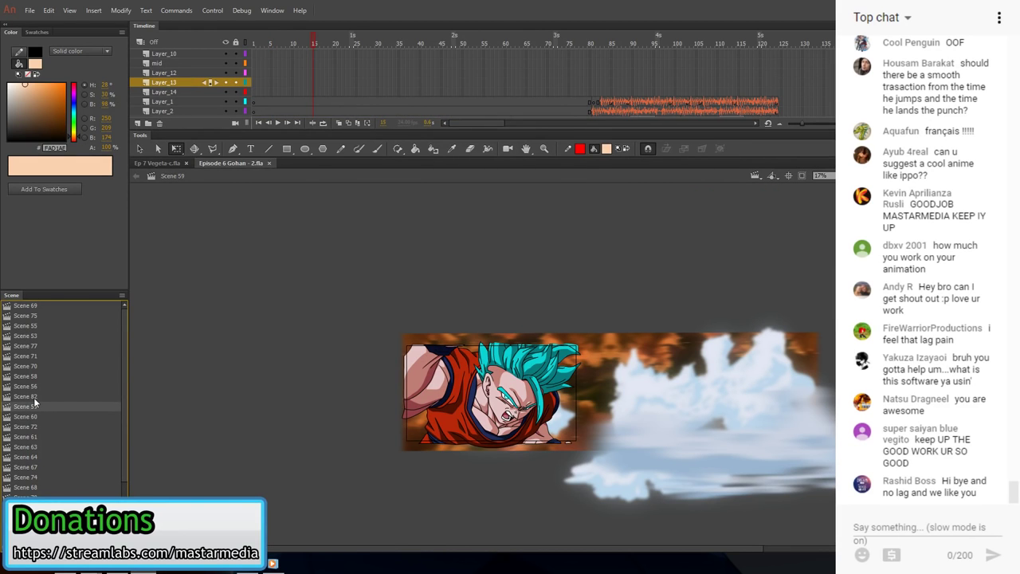
{"action": "left_click", "coordinate": [610, 334]}
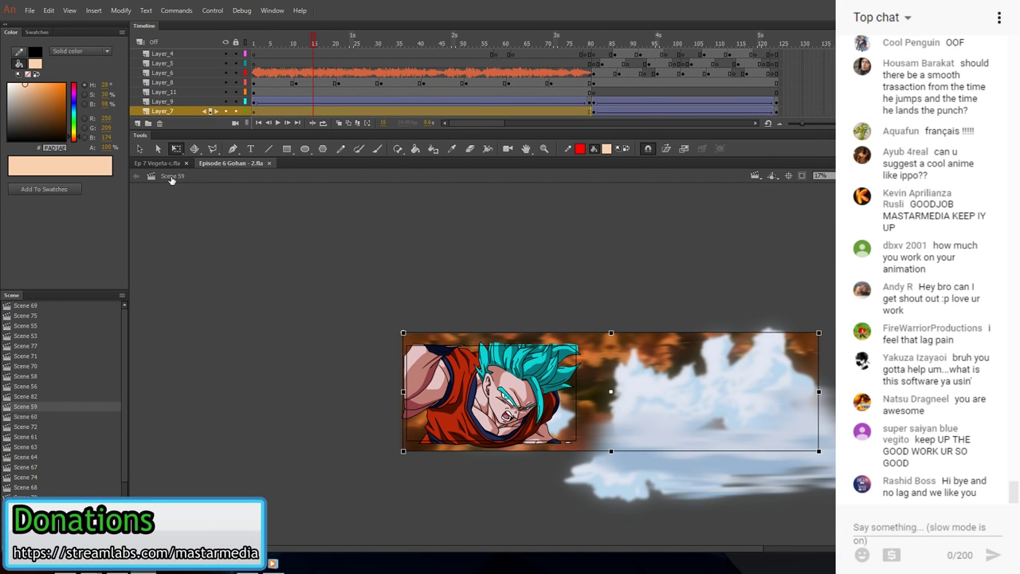
- Paste the orange background in place at frame 16 of Layer_8 in Scene 82 of the Ep 7 Vegeta-c document
{"action": "left_click", "coordinate": [160, 162]}
{"action": "left_click", "coordinate": [317, 111]}
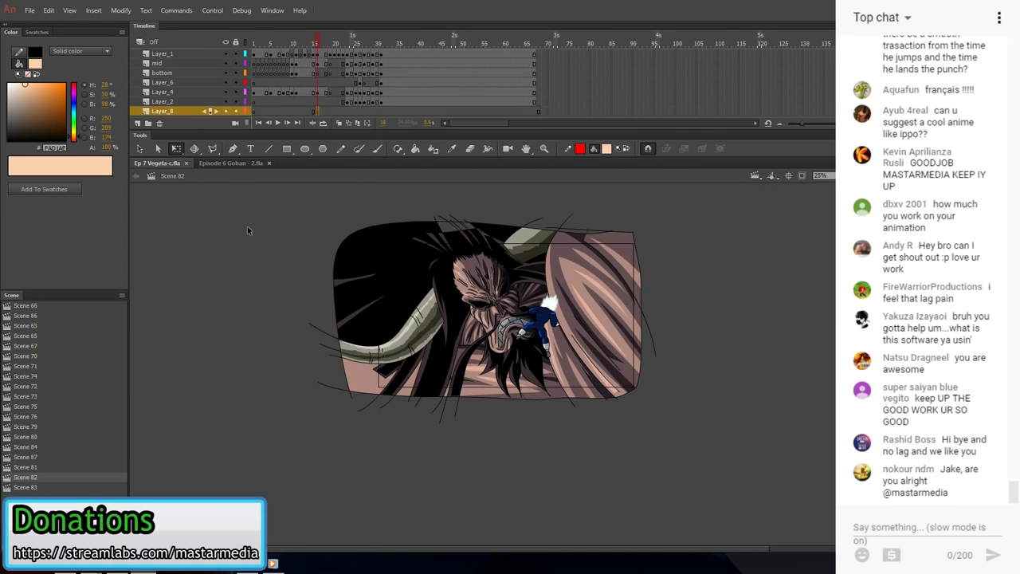
{"action": "right_click", "coordinate": [226, 252]}
{"action": "left_click", "coordinate": [259, 295]}
{"action": "left_click", "coordinate": [205, 274]}
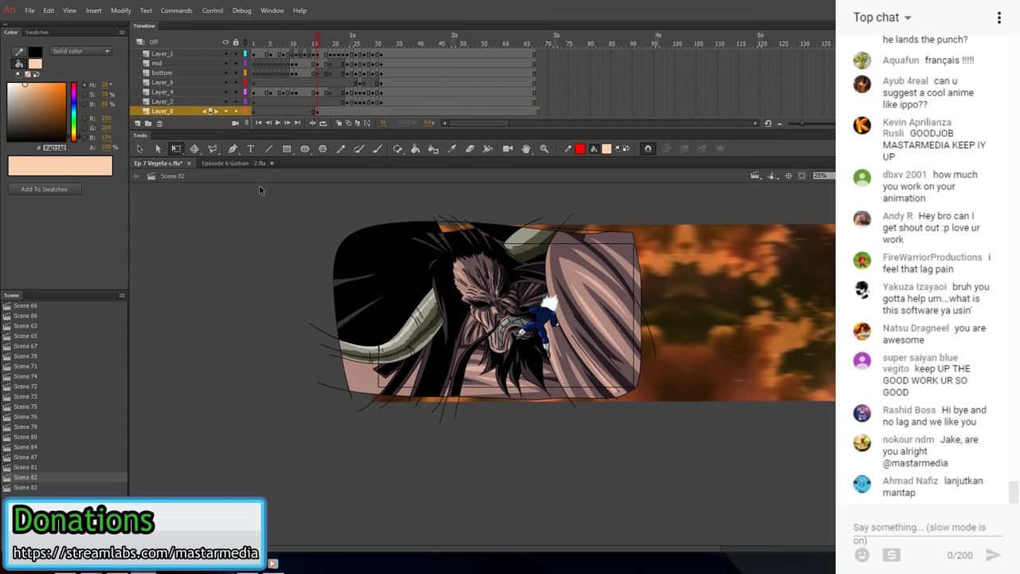
- Test Scene 82 with the pasted orange background and close the preview
{"action": "left_click", "coordinate": [212, 10]}
{"action": "left_click", "coordinate": [269, 135]}
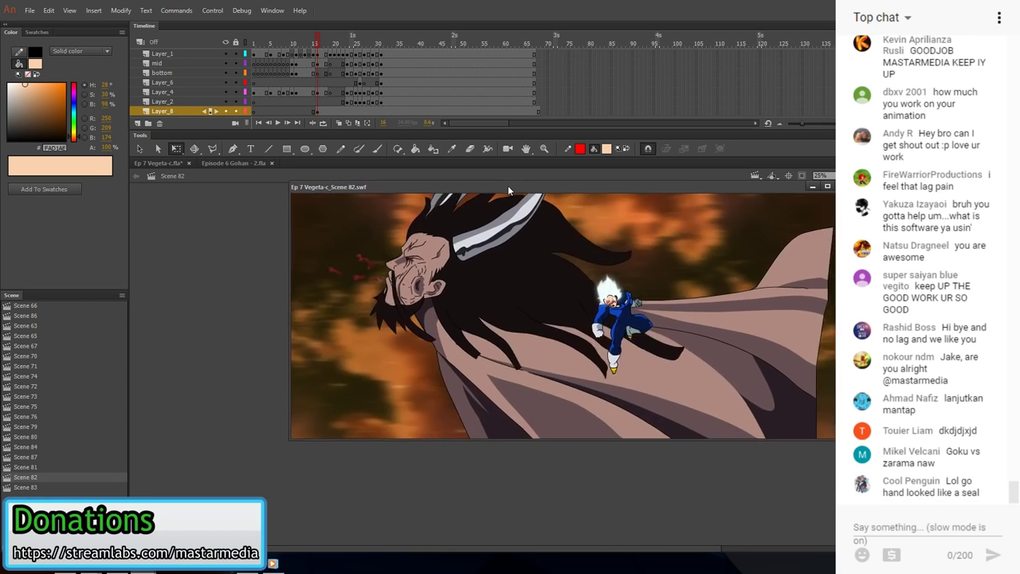
{"action": "left_click_drag", "start_coordinate": [290, 185], "coordinate": [622, 328]}
{"action": "left_click", "coordinate": [842, 303]}
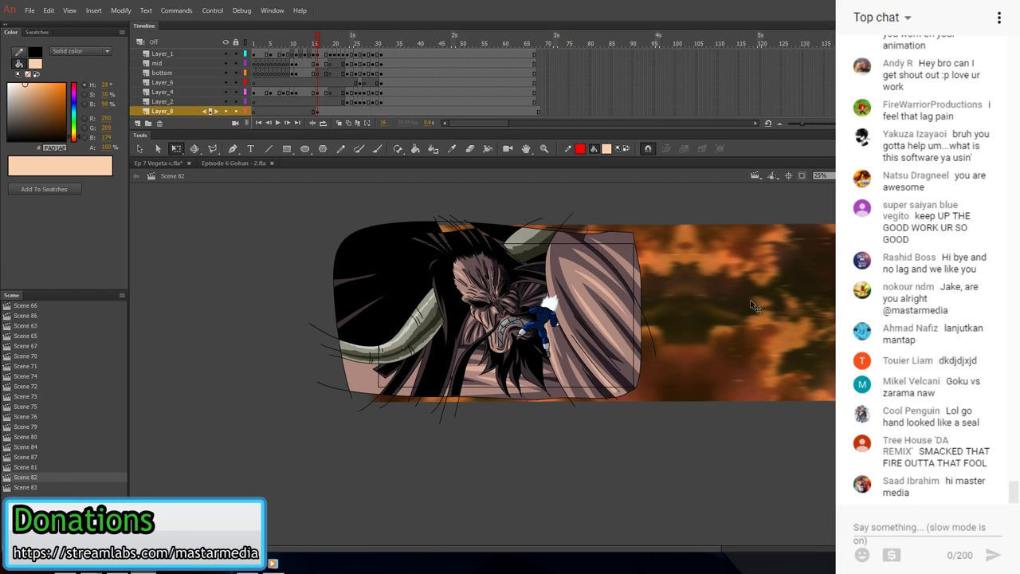
- Flip the orange background horizontally and shift it left until its right end covers the stage
{"action": "right_click", "coordinate": [693, 292]}
{"action": "mouse_move", "coordinate": [725, 327]}
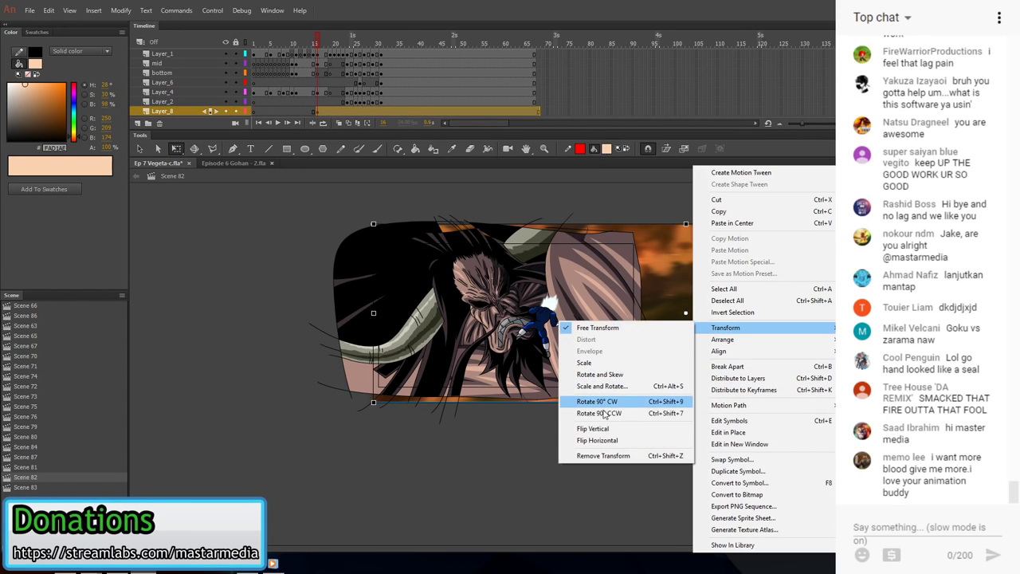
{"action": "left_click", "coordinate": [610, 440]}
{"action": "left_click_drag", "start_coordinate": [733, 359], "coordinate": [590, 353]}
{"action": "scroll", "coordinate": [503, 362], "scroll_direction": "down", "scroll_amount": 2}
- Inside the background symbol, nudge the artwork slightly left at the frame 12 end keyframe, and return to Scene 82
{"action": "double_click", "coordinate": [252, 313]}
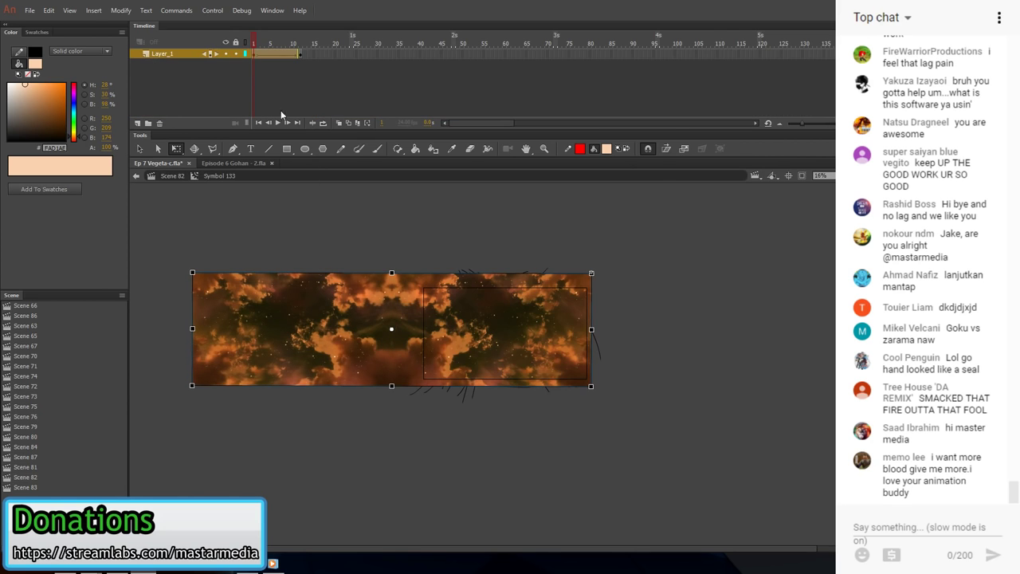
{"action": "left_click", "coordinate": [302, 55]}
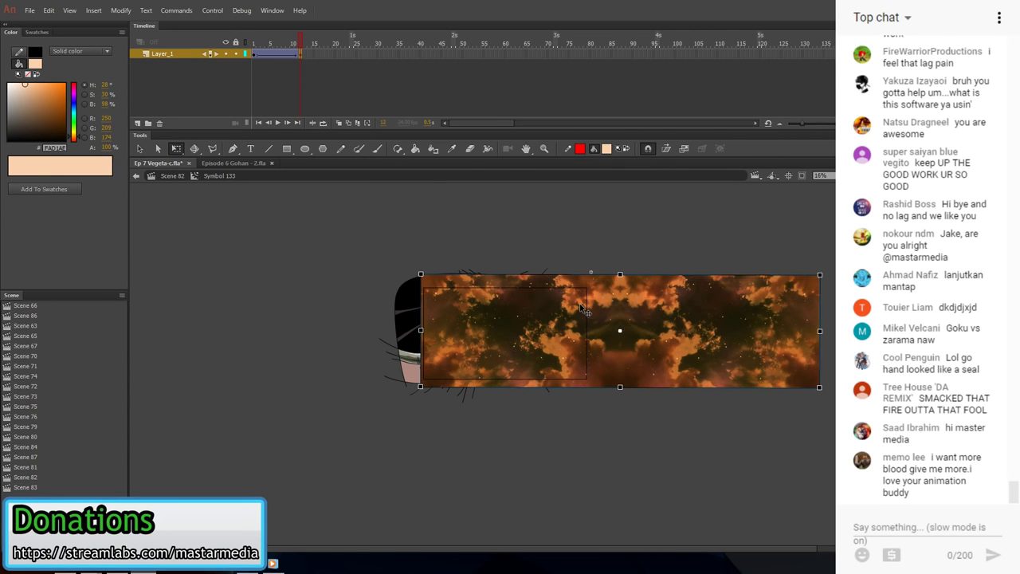
{"action": "left_click_drag", "start_coordinate": [582, 310], "coordinate": [568, 297]}
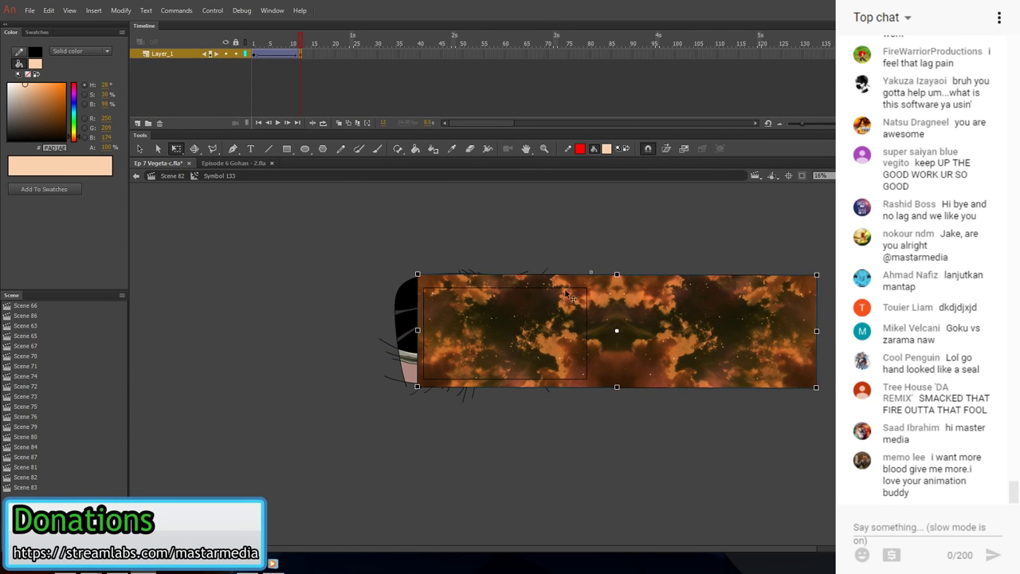
{"action": "left_click", "coordinate": [178, 176]}
- Test Scene 82 with the flipped moving background, close the preview and save the document
{"action": "left_click", "coordinate": [241, 11]}
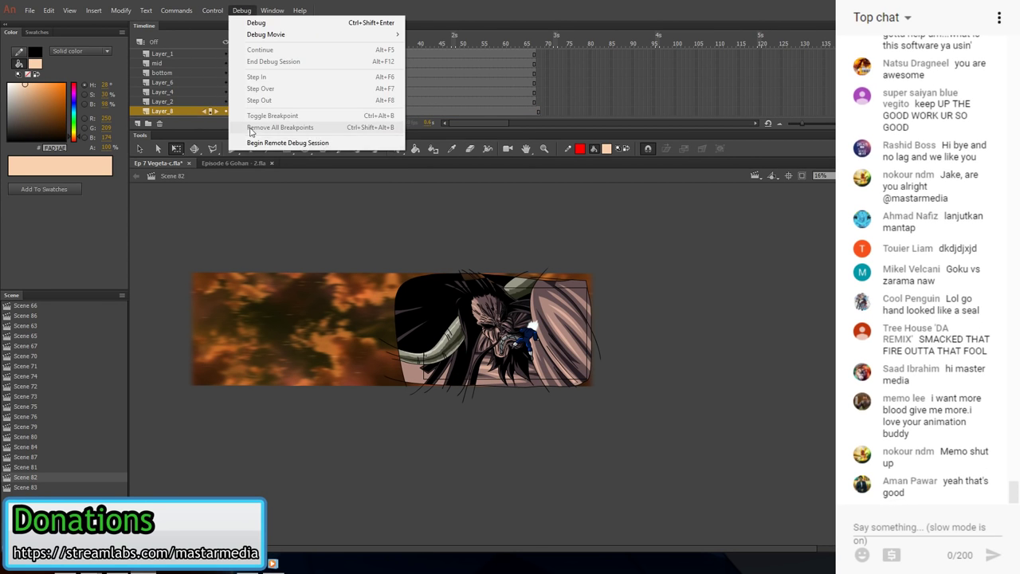
{"action": "mouse_move", "coordinate": [212, 10]}
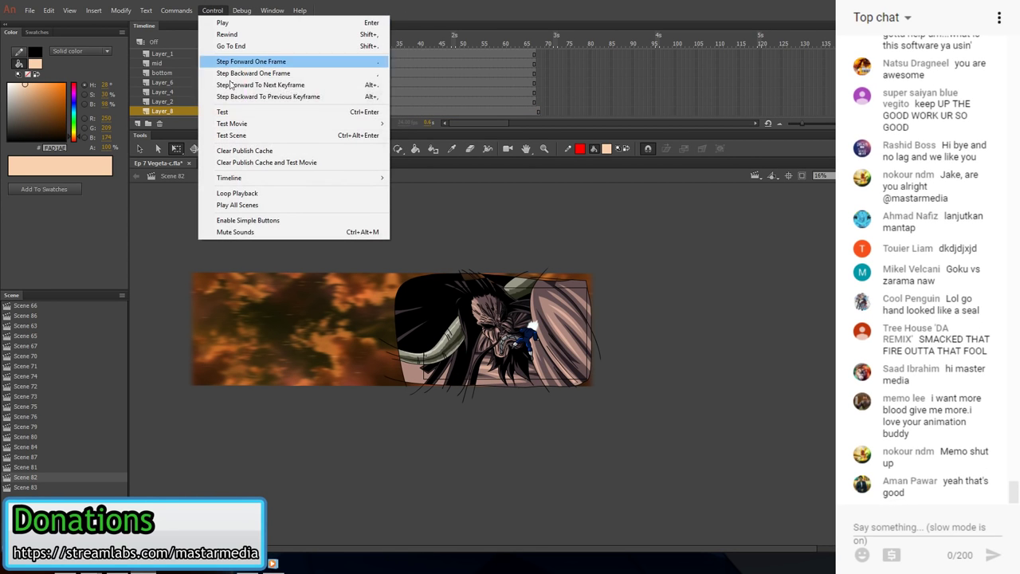
{"action": "left_click", "coordinate": [266, 137]}
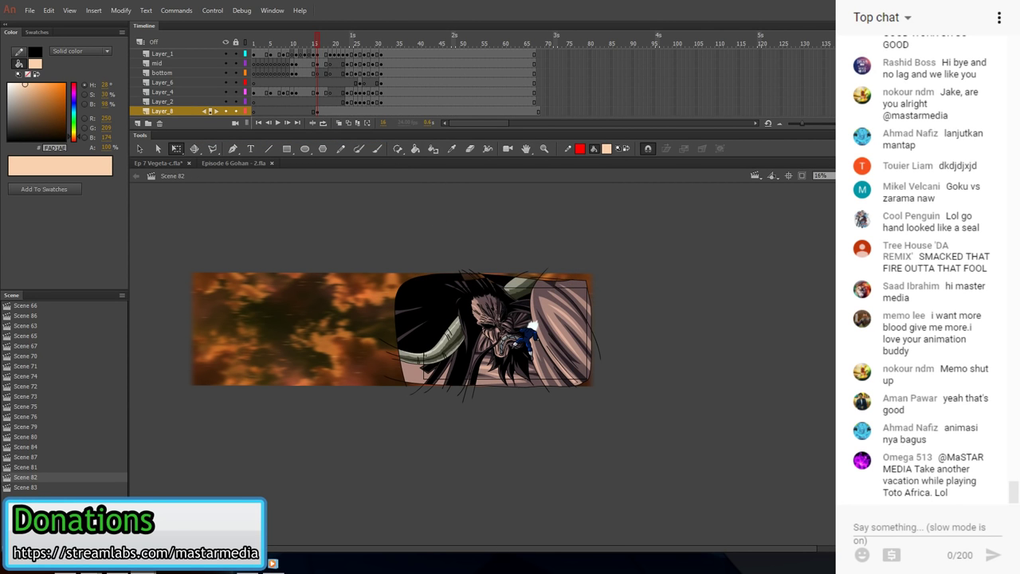
{"action": "left_click_drag", "start_coordinate": [765, 252], "coordinate": [339, 205]}
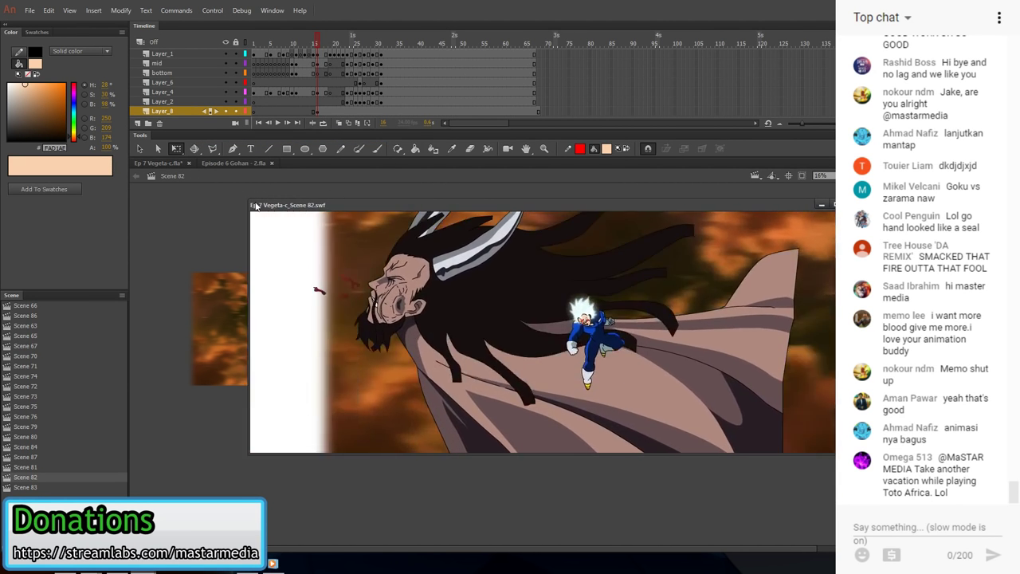
{"action": "left_click_drag", "start_coordinate": [256, 199], "coordinate": [615, 292]}
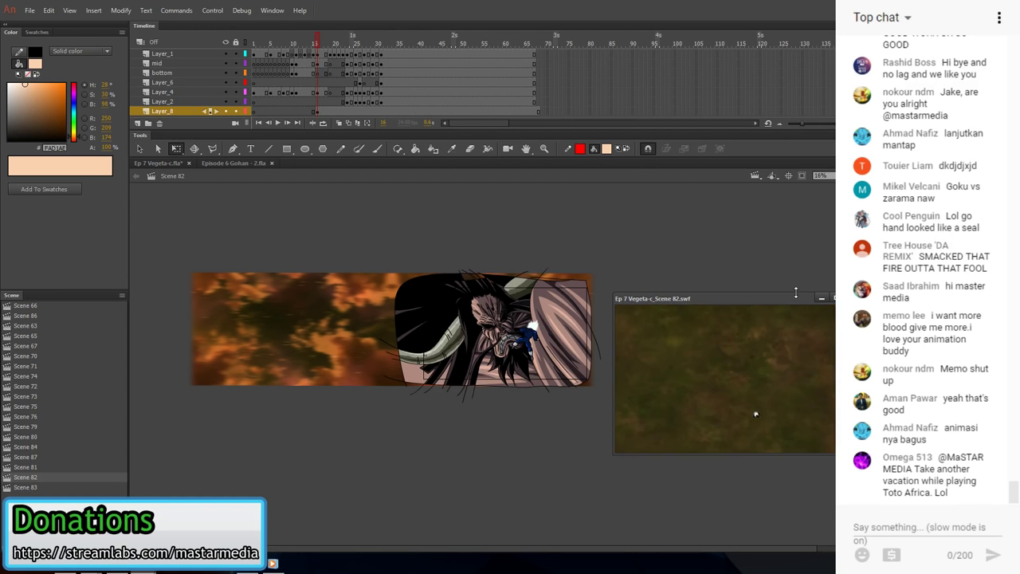
{"action": "left_click_drag", "start_coordinate": [769, 296], "coordinate": [629, 279]}
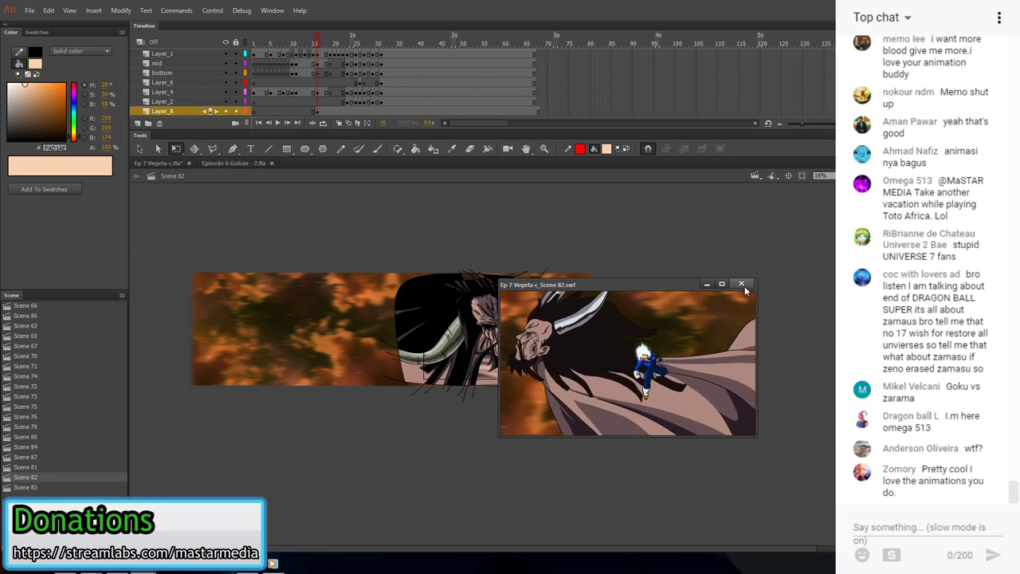
{"action": "left_click", "coordinate": [743, 285]}
{"action": "key", "text": "ctrl+s"}
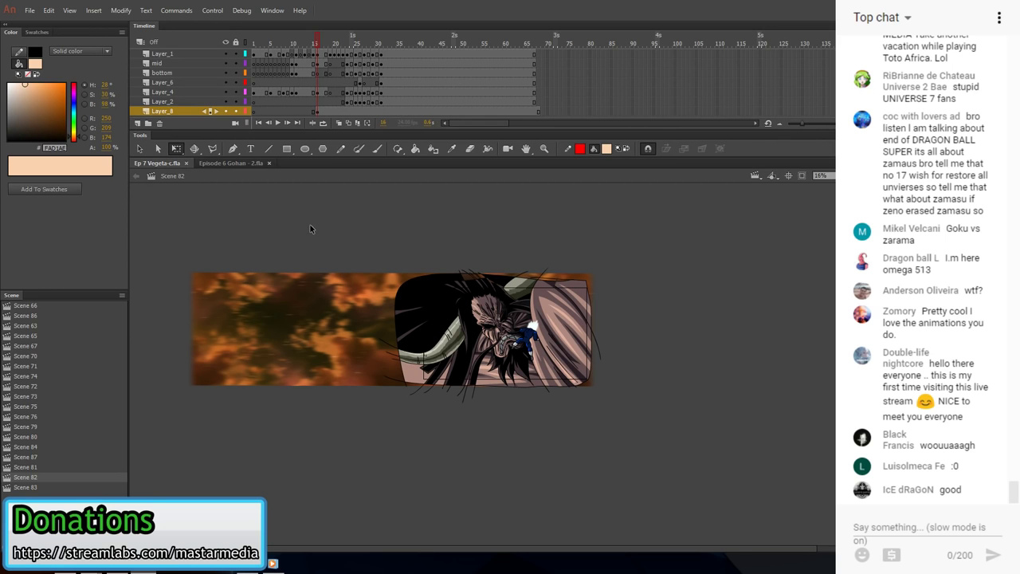
- Review Scene 82's artwork at several frames between the punch impact and frame 54
{"action": "left_click", "coordinate": [321, 84]}
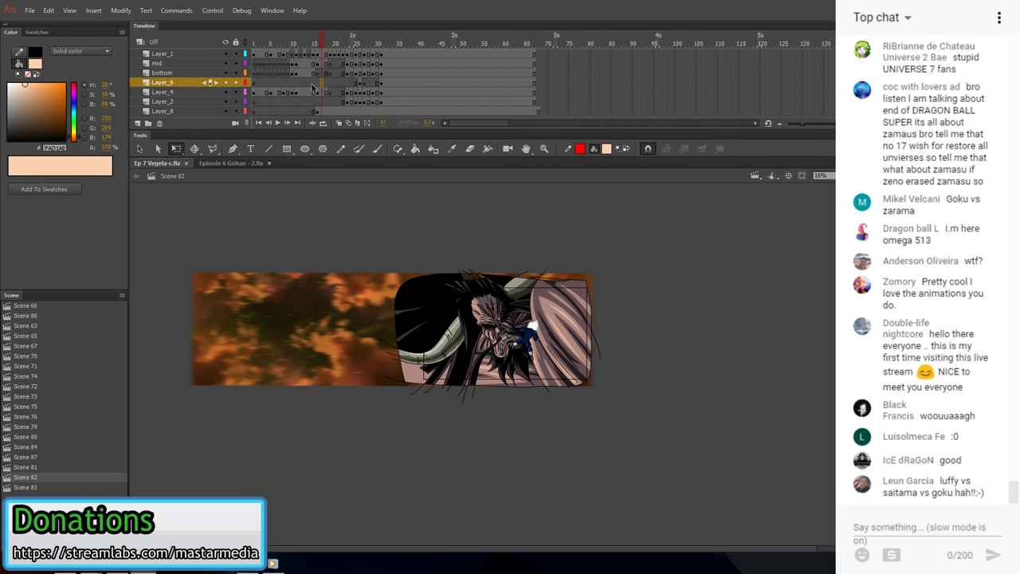
{"action": "left_click", "coordinate": [279, 81]}
{"action": "left_click", "coordinate": [417, 101]}
{"action": "left_click", "coordinate": [477, 82]}
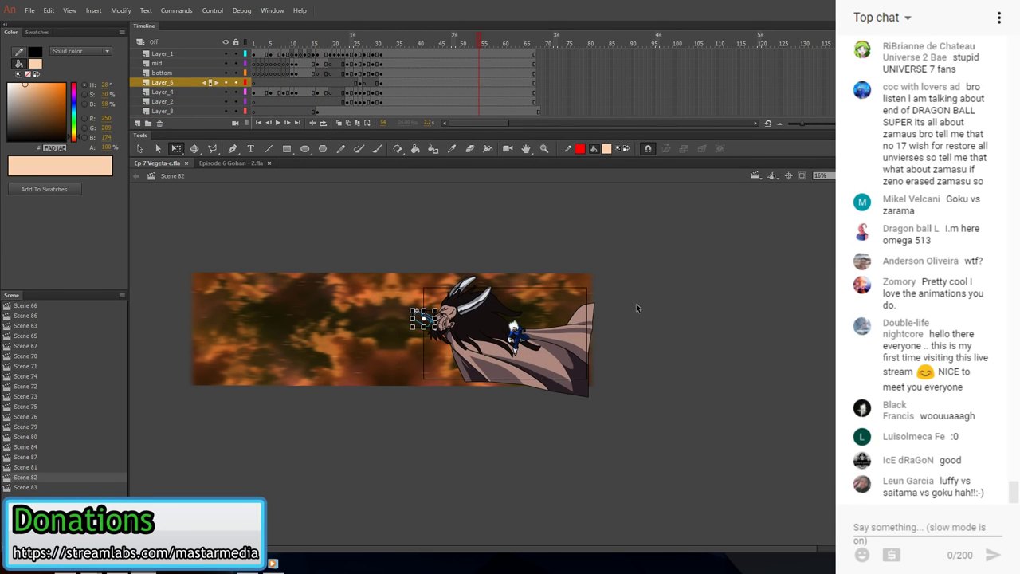
- Look through the preceding scenes, including Scenes 81, 87, 80 and 79, and open Scene 76
{"action": "left_click", "coordinate": [35, 468]}
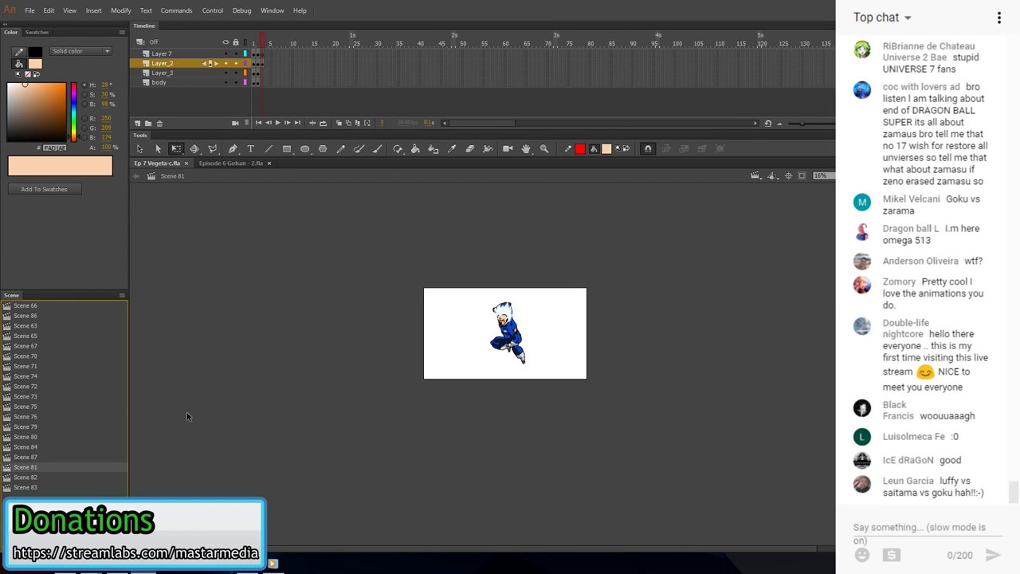
{"action": "left_click", "coordinate": [30, 458]}
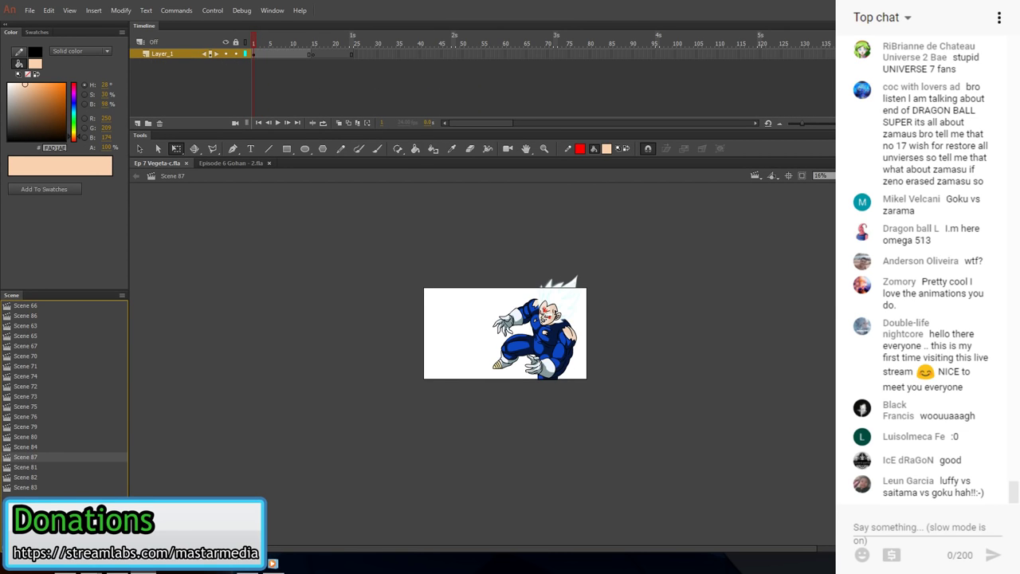
{"action": "left_click", "coordinate": [44, 442]}
{"action": "left_click", "coordinate": [45, 437]}
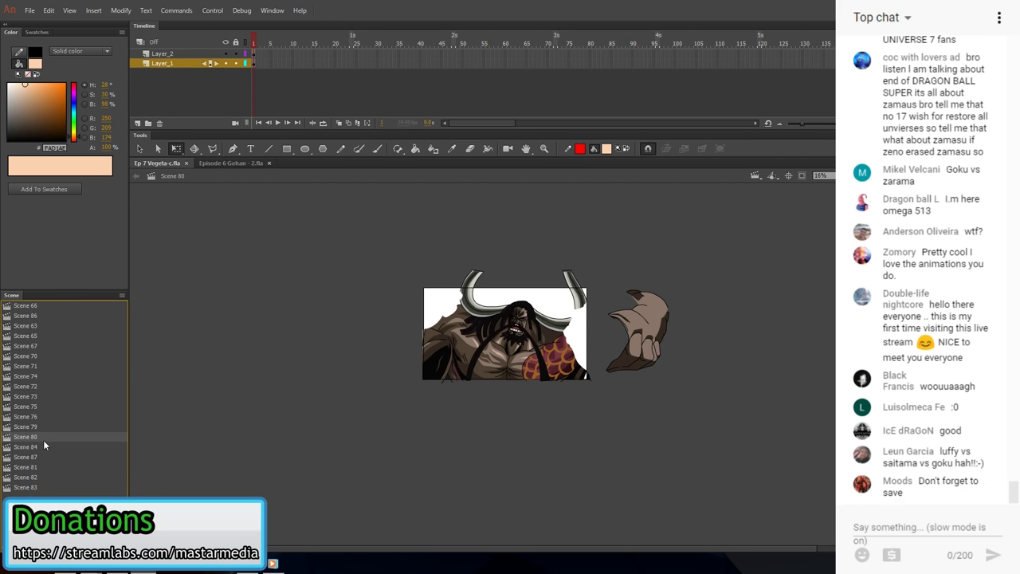
{"action": "left_click", "coordinate": [43, 428]}
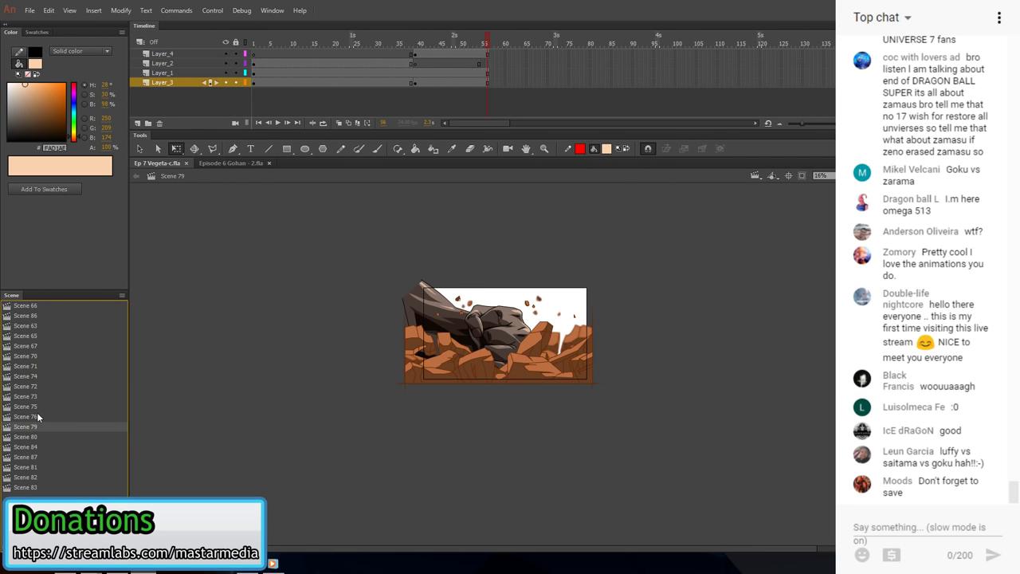
{"action": "left_click", "coordinate": [37, 415]}
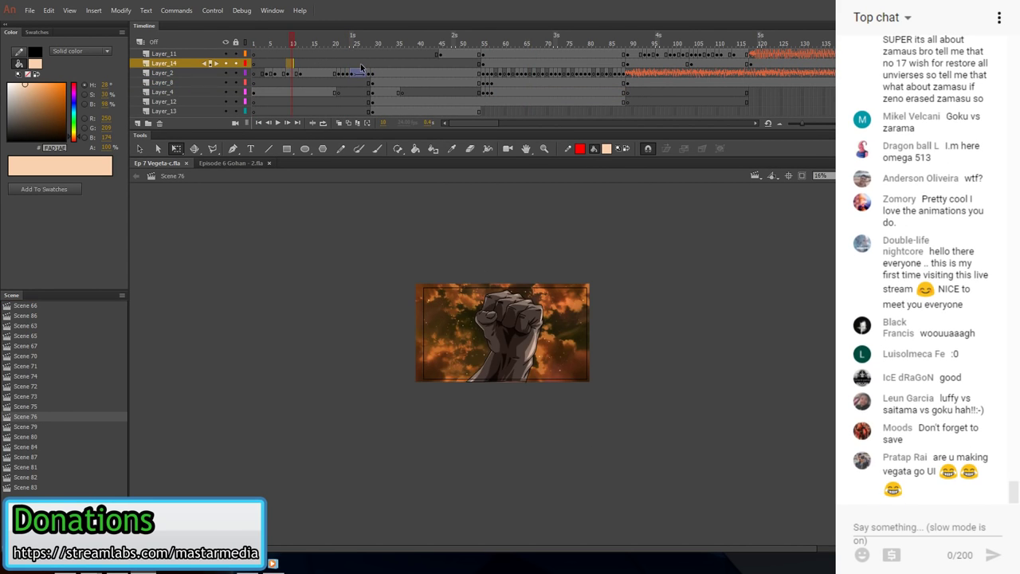
- Examine Scene 76's giant fist smash across its timeline, from the descending fist through to frame 126
{"action": "left_click", "coordinate": [361, 65]}
{"action": "left_click", "coordinate": [447, 64]}
{"action": "left_click", "coordinate": [385, 74]}
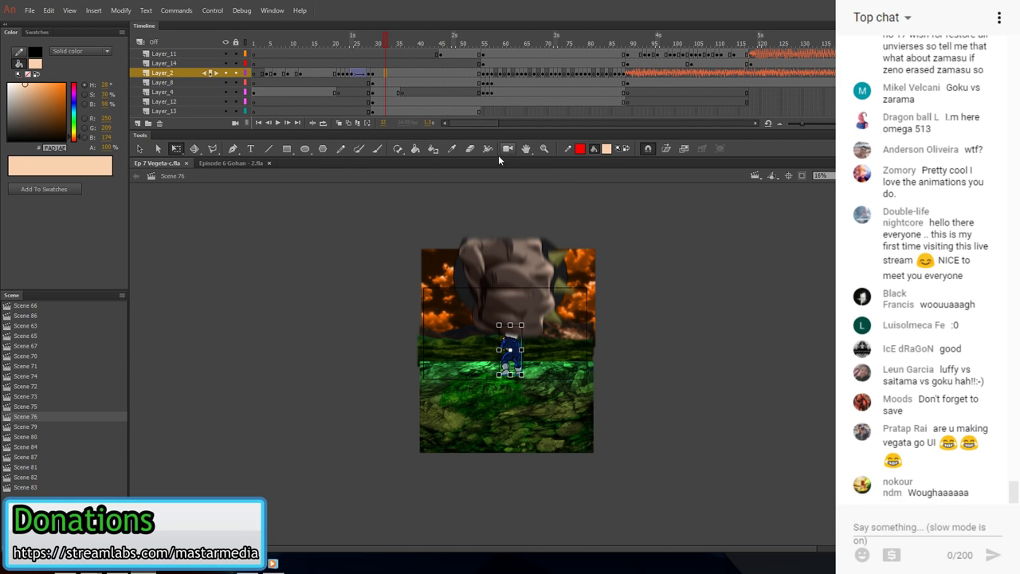
{"action": "left_click", "coordinate": [555, 277]}
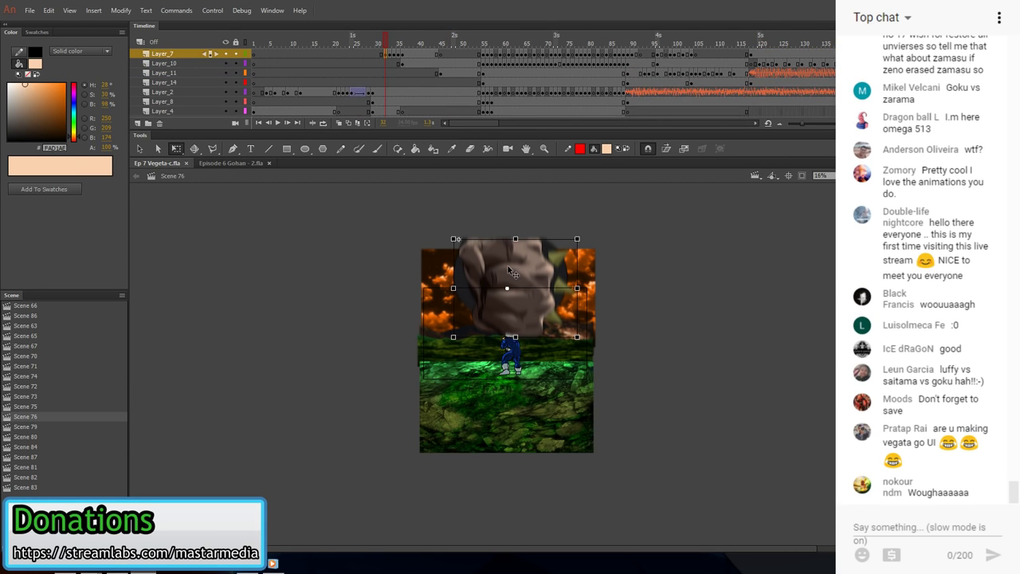
{"action": "scroll", "coordinate": [419, 91], "scroll_direction": "up", "scroll_amount": 1}
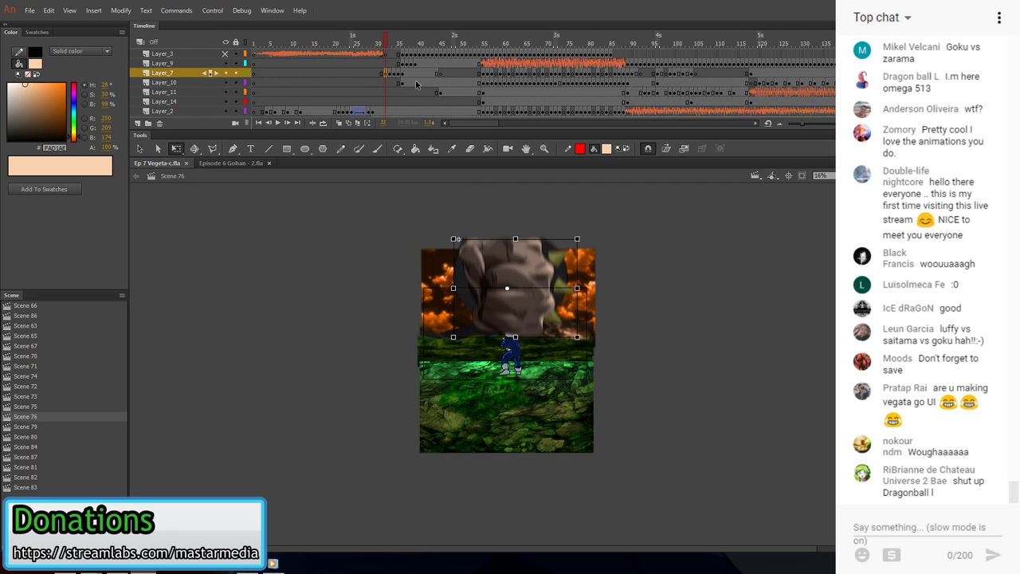
{"action": "left_click", "coordinate": [415, 84]}
{"action": "left_click", "coordinate": [476, 90]}
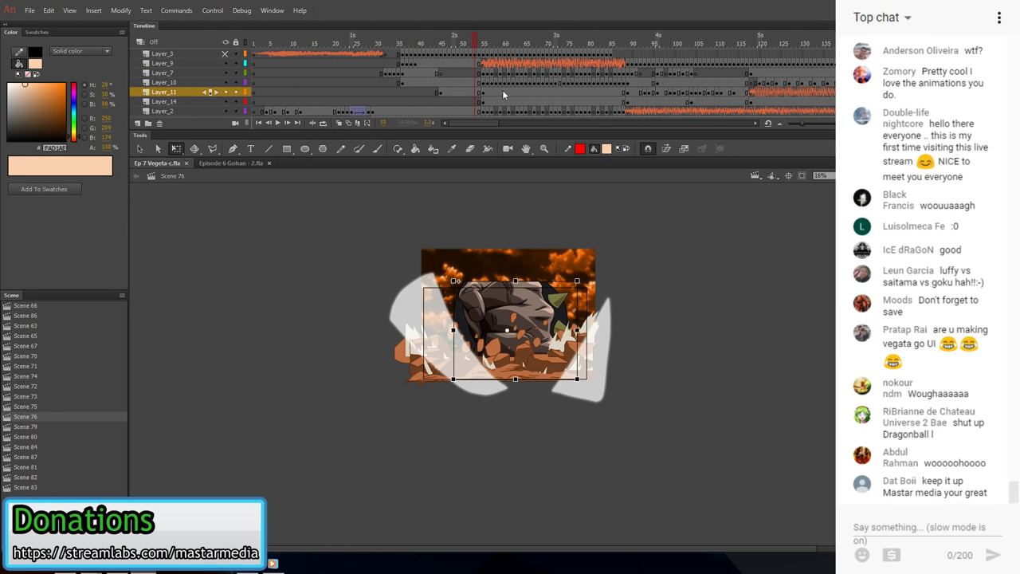
{"action": "left_click", "coordinate": [560, 91]}
{"action": "left_click", "coordinate": [662, 84]}
{"action": "left_click", "coordinate": [786, 83]}
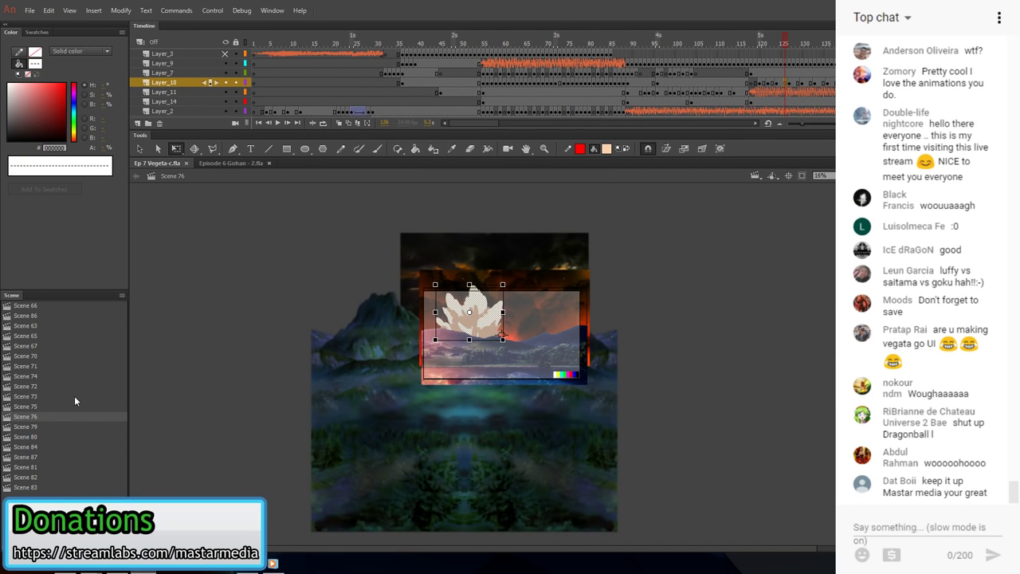
- Look through Scenes 79, 80 and 84 to review their artwork, and open Scene 87
{"action": "left_click", "coordinate": [34, 430]}
{"action": "left_click", "coordinate": [492, 358]}
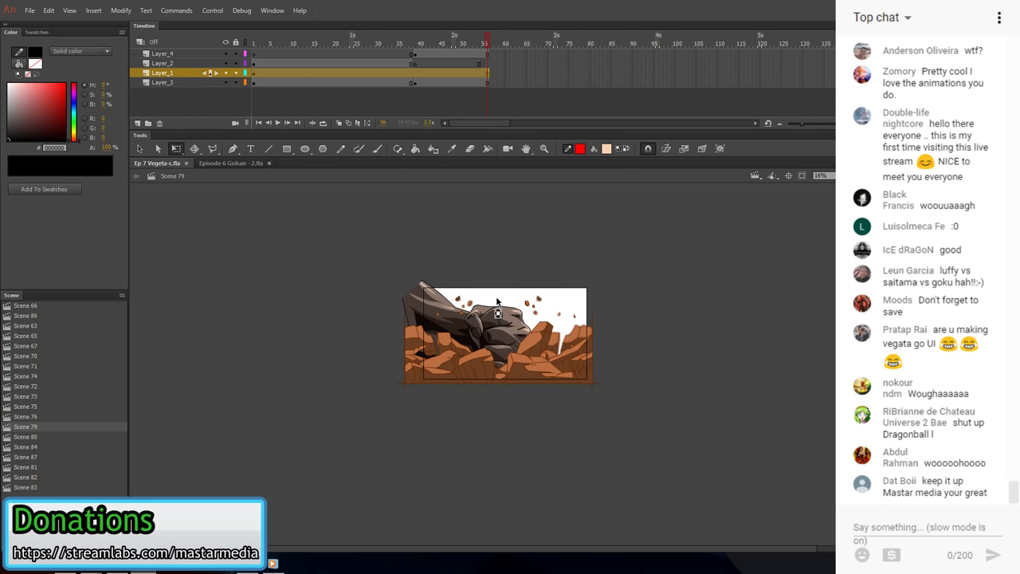
{"action": "scroll", "coordinate": [506, 341], "scroll_direction": "up", "scroll_amount": 2}
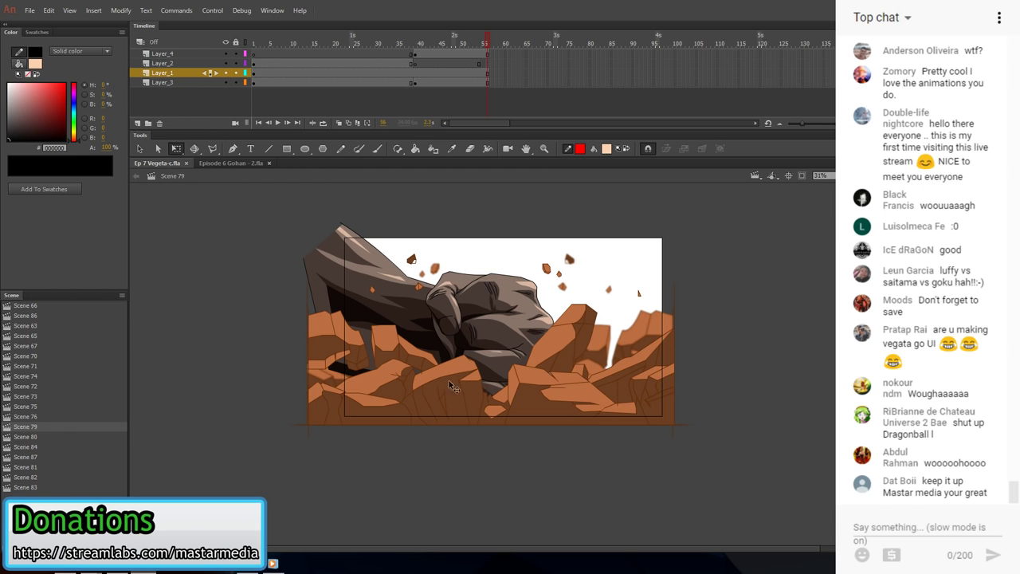
{"action": "left_click", "coordinate": [20, 438]}
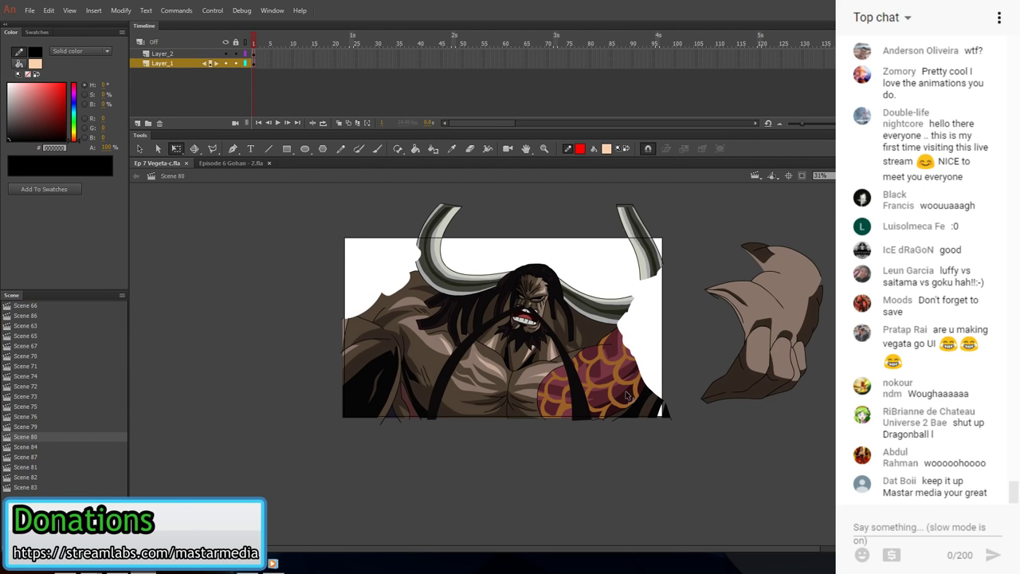
{"action": "left_click", "coordinate": [38, 446]}
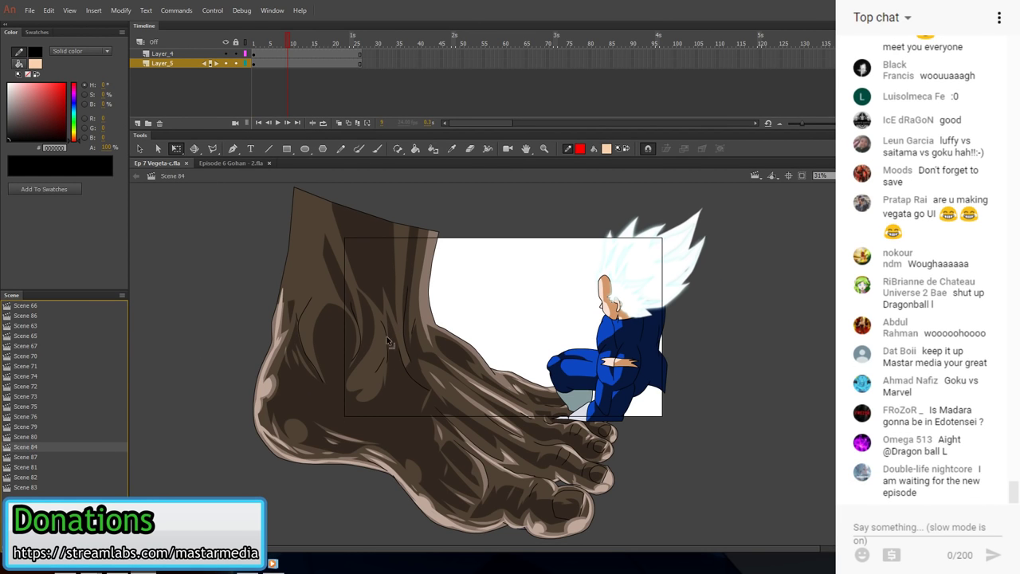
{"action": "left_click", "coordinate": [36, 457]}
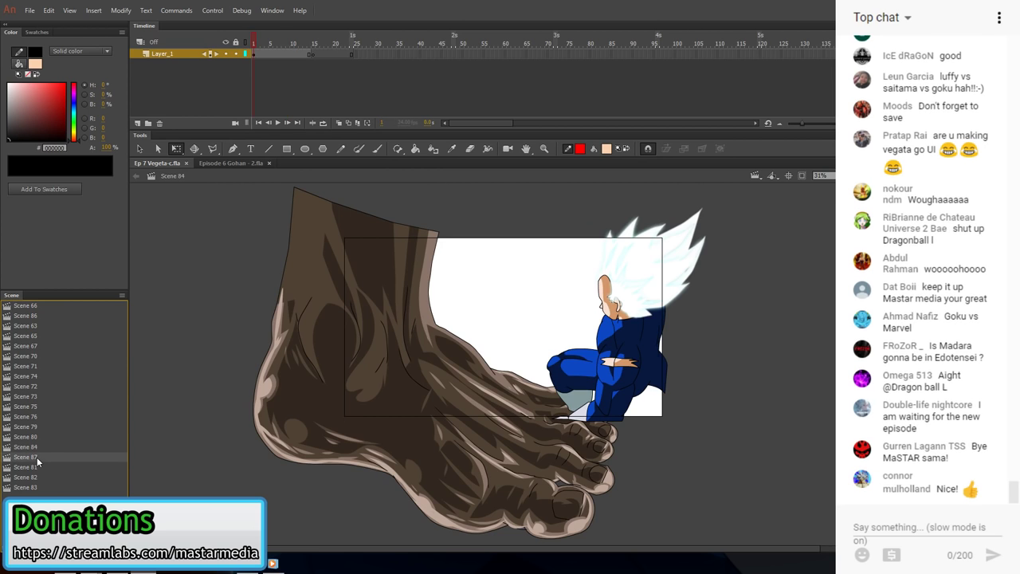
- Test Scene 87 in the movie preview and close the preview
{"action": "left_click", "coordinate": [213, 10]}
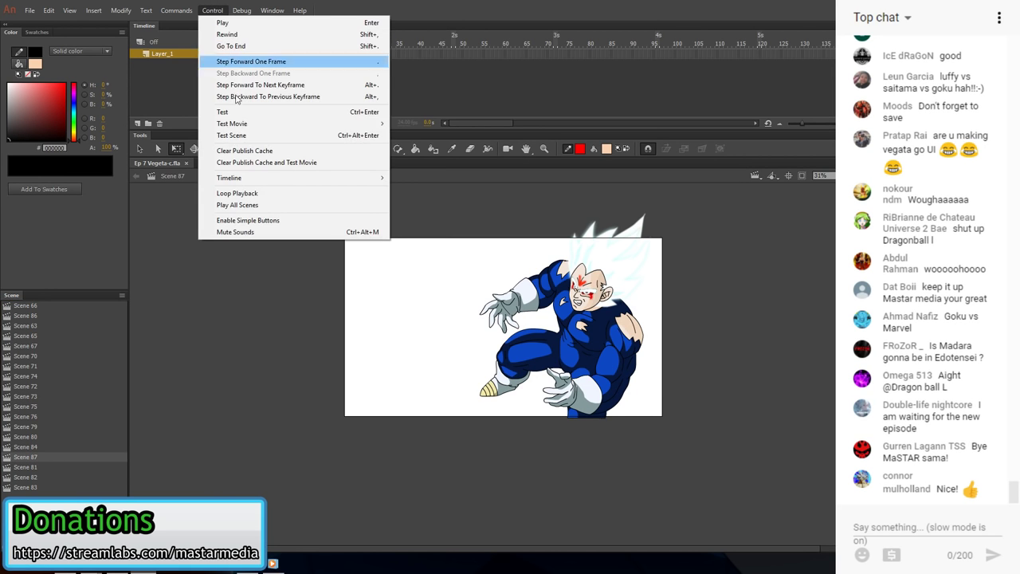
{"action": "left_click", "coordinate": [251, 132]}
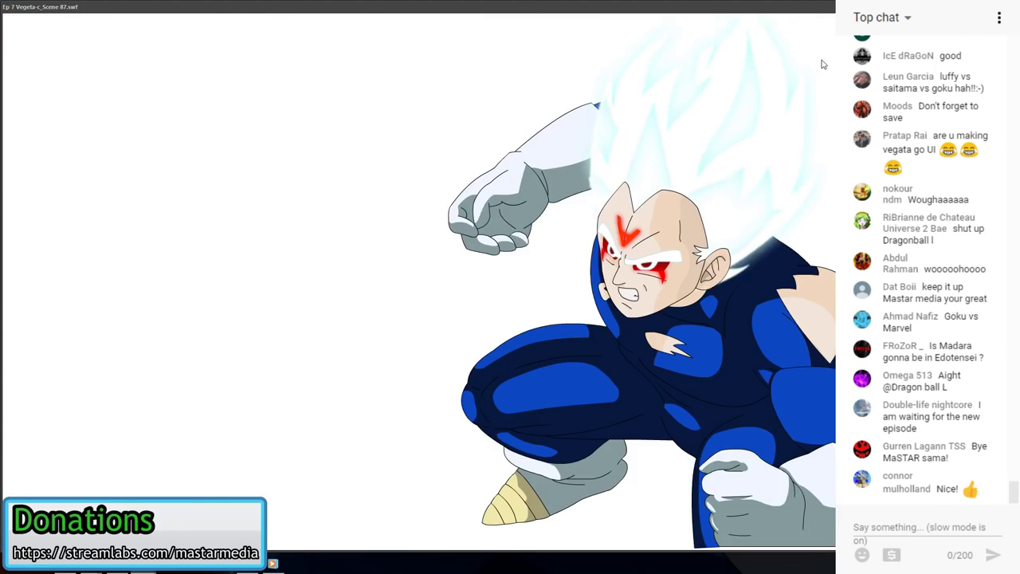
{"action": "left_click", "coordinate": [1008, 6]}
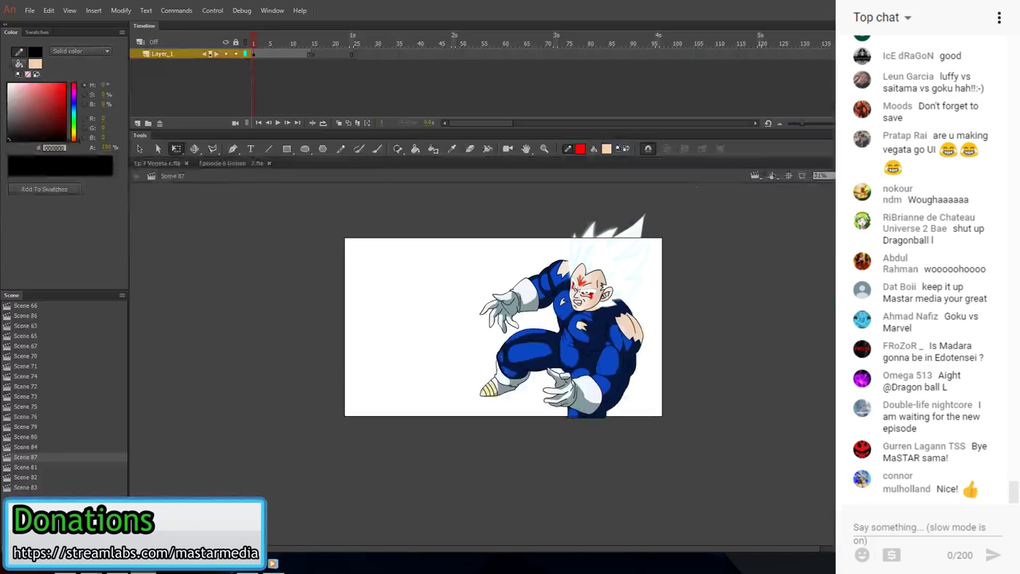
- Check the first frames of Scene 81, and play Scene 82 from frame 6 past the punch impact
{"action": "left_click", "coordinate": [48, 467]}
{"action": "key", "text": "period"}
{"action": "key", "text": "period"}
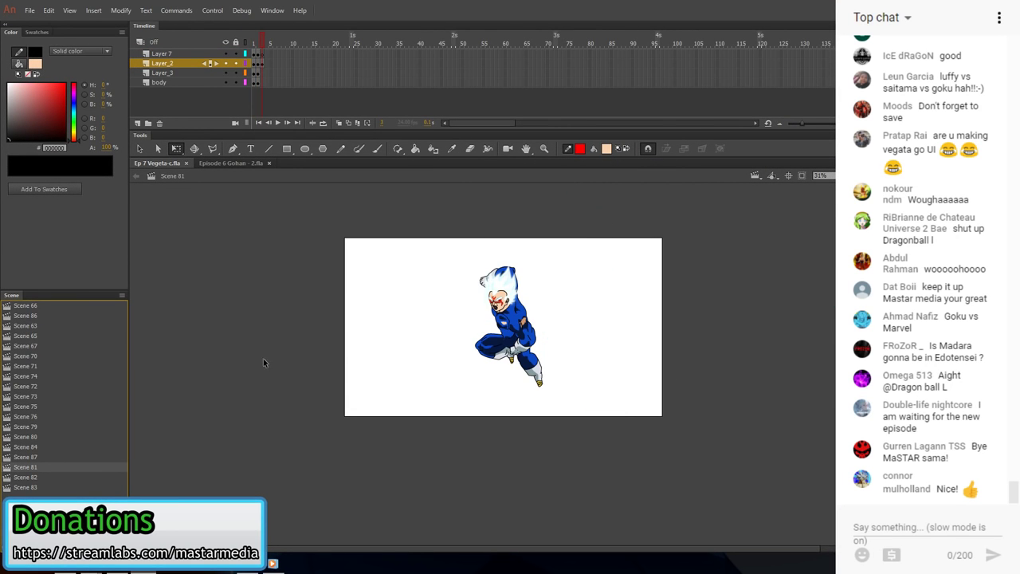
{"action": "left_click", "coordinate": [34, 478]}
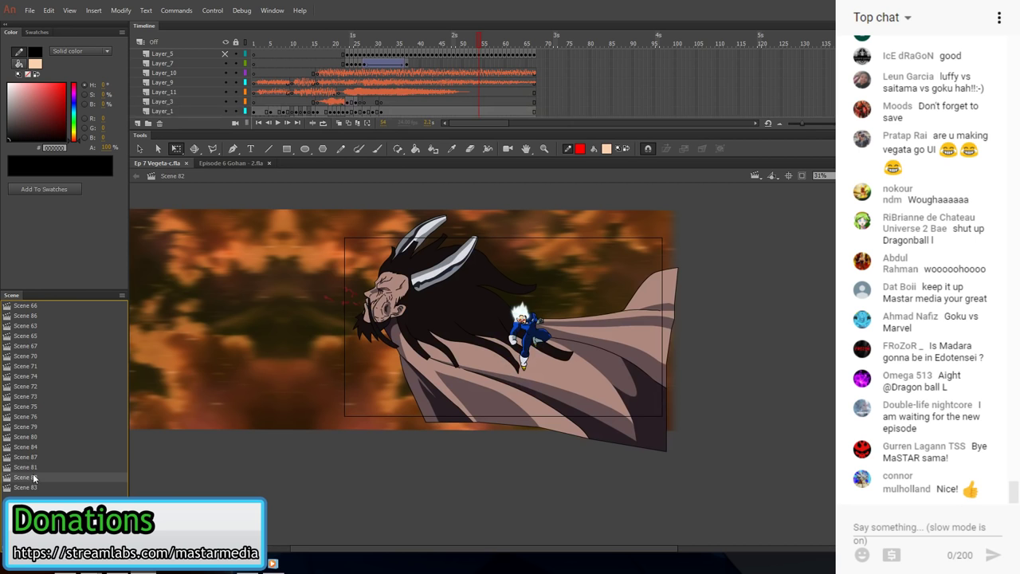
{"action": "left_click", "coordinate": [270, 75]}
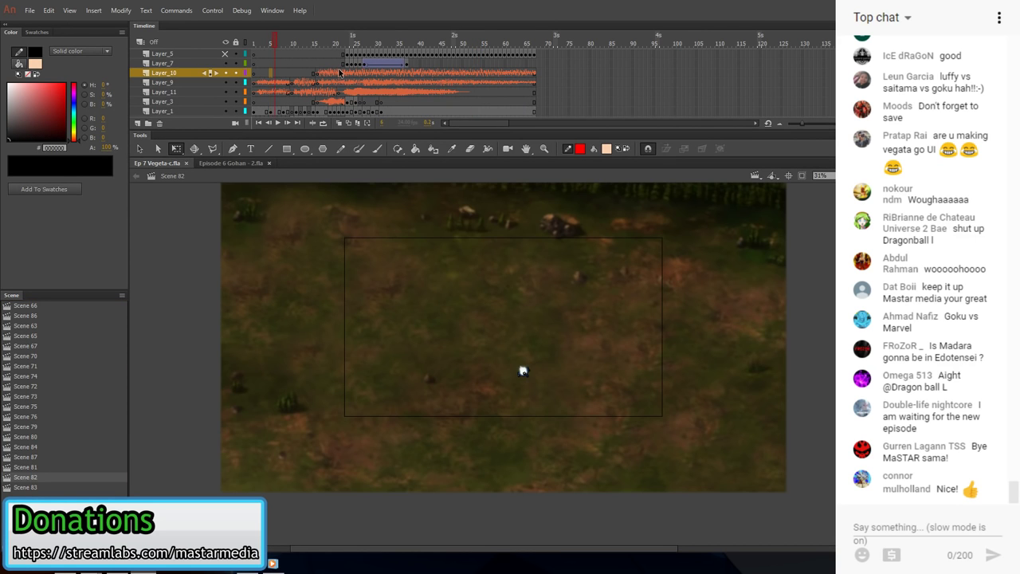
{"action": "key", "text": "Return"}
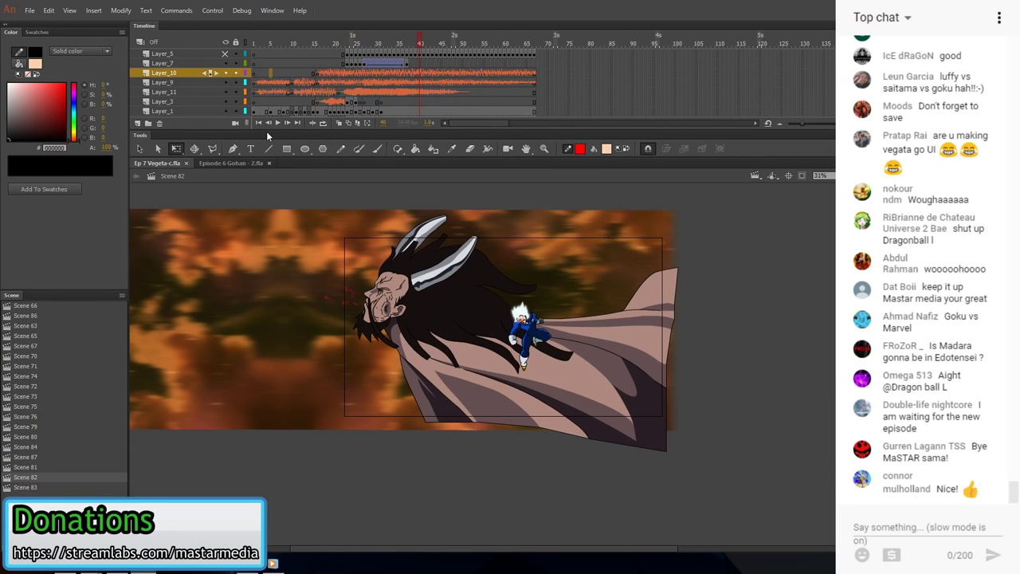
- Fill the giant's teeth on frame 20 of Scene 82's Layer_1 with off-white F5F5F5
{"action": "key", "text": "o"}
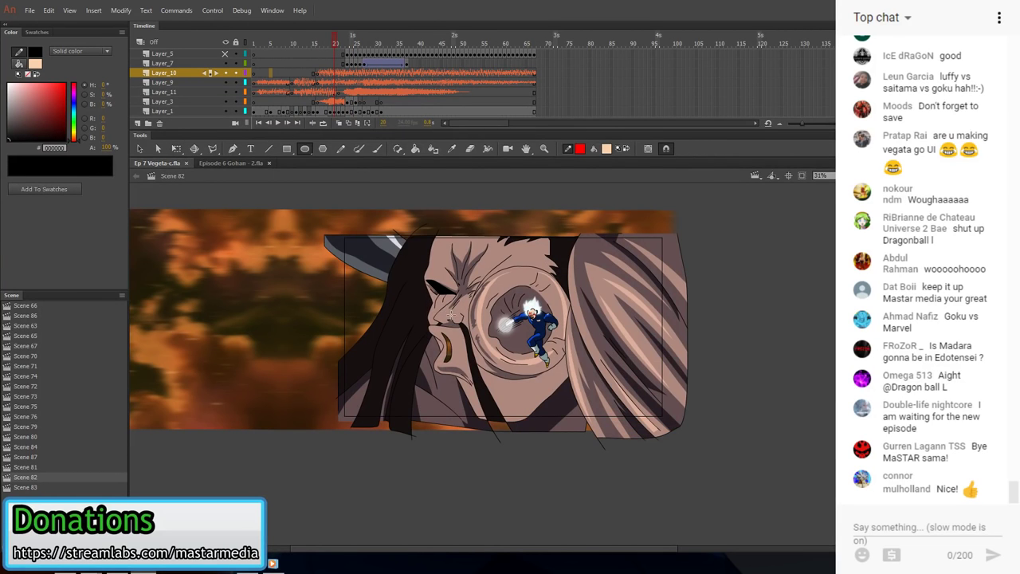
{"action": "scroll", "coordinate": [428, 295], "scroll_direction": "up", "scroll_amount": 2}
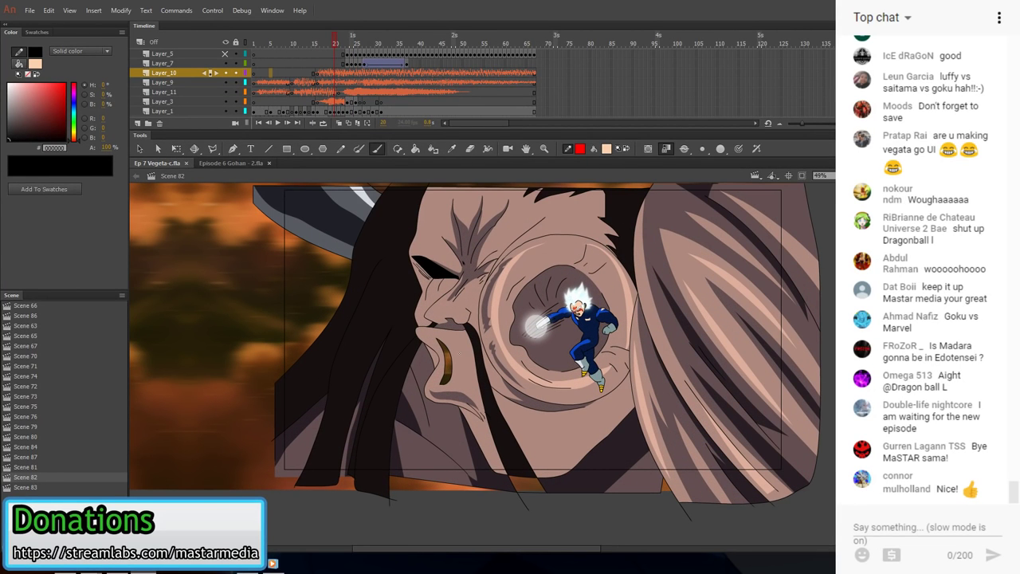
{"action": "left_click", "coordinate": [459, 353]}
{"action": "key", "text": "v"}
{"action": "left_click", "coordinate": [457, 364]}
{"action": "left_click", "coordinate": [410, 515]}
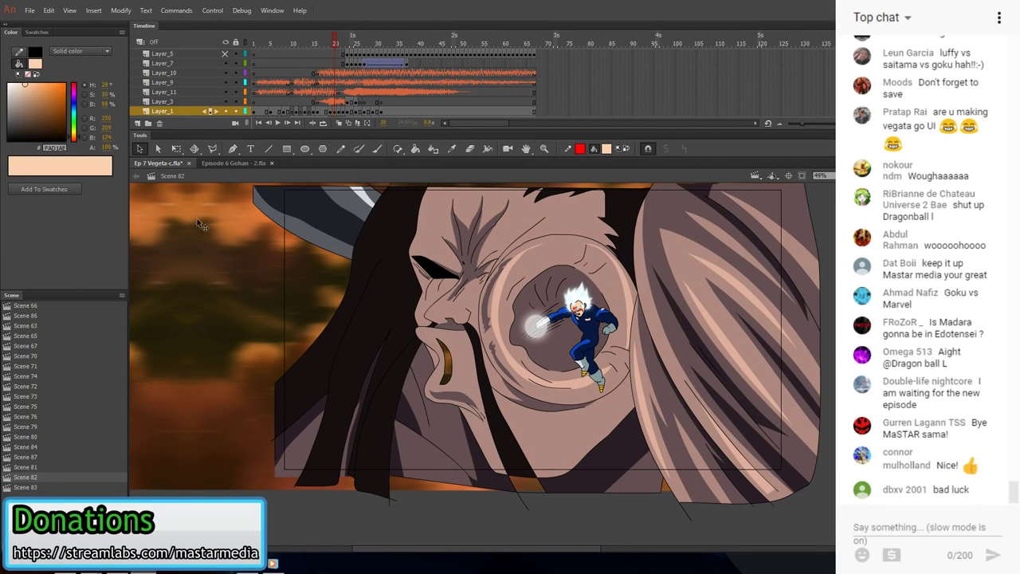
{"action": "key", "text": "k"}
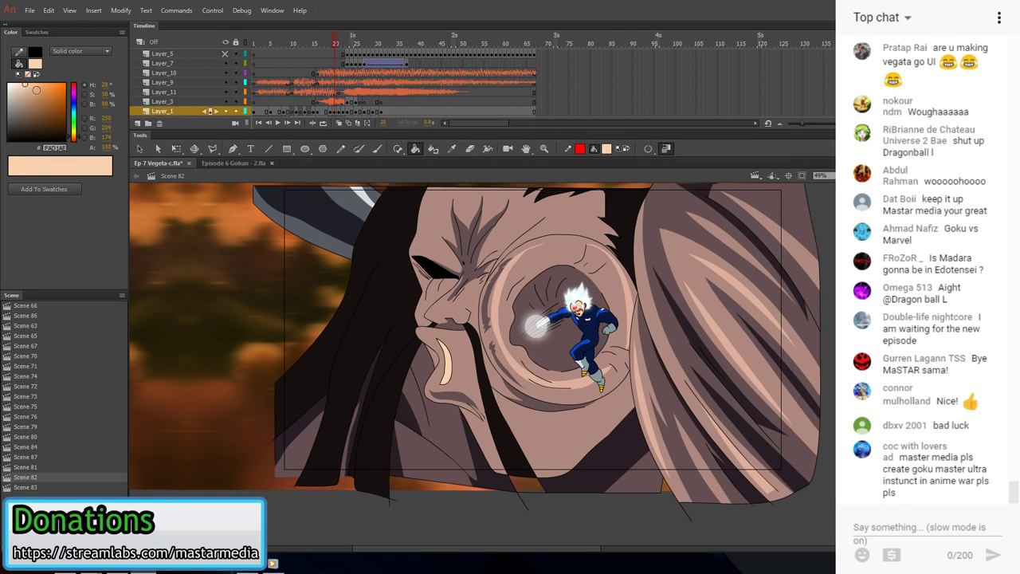
{"action": "left_click", "coordinate": [6, 85]}
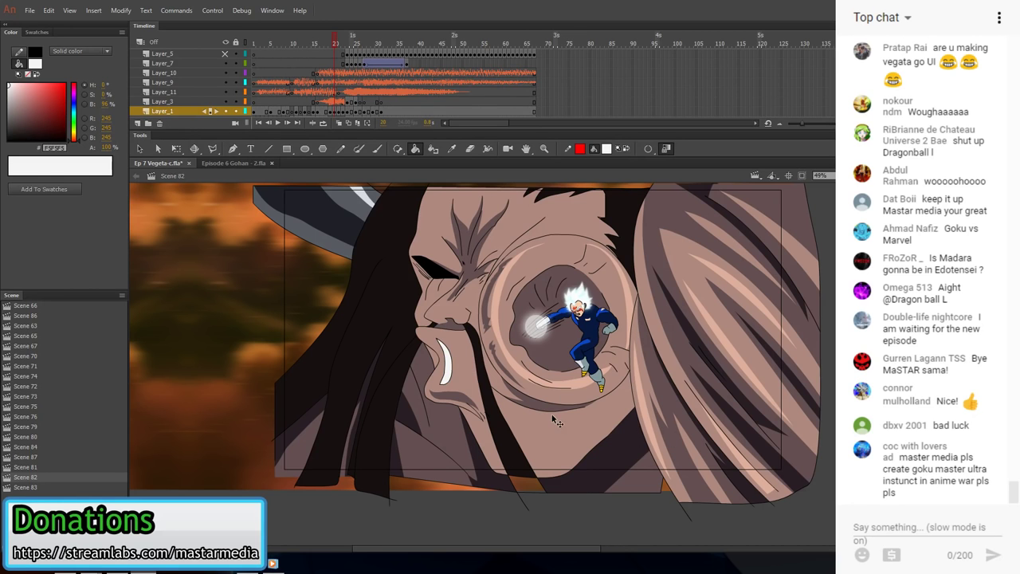
- Sample the grey A1A4A3 from the giant's teeth on frame 18 and recolour the teeth on frame 20 with it
{"action": "scroll", "coordinate": [552, 420], "scroll_direction": "down", "scroll_amount": 1}
{"action": "key", "text": "comma"}
{"action": "key", "text": "comma"}
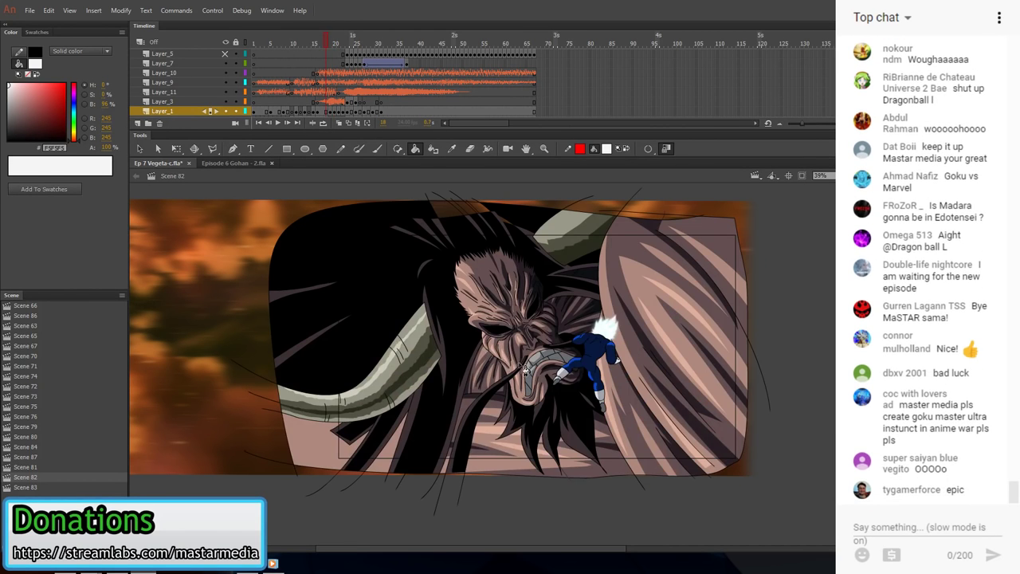
{"action": "key", "text": "period"}
{"action": "key", "text": "period"}
{"action": "key", "text": "comma"}
{"action": "key", "text": "comma"}
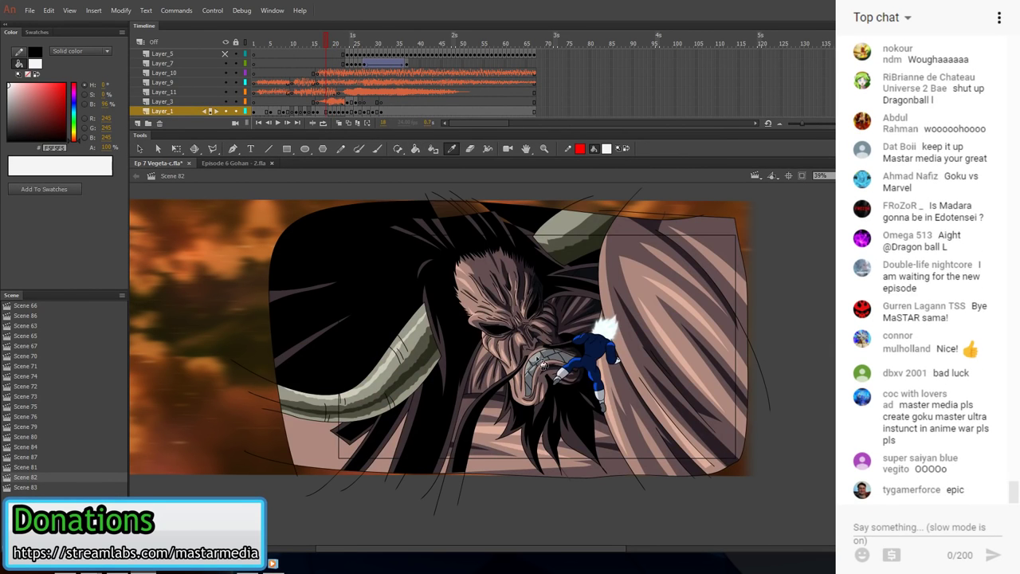
{"action": "left_click", "coordinate": [542, 364]}
{"action": "key", "text": "period"}
{"action": "key", "text": "period"}
{"action": "key", "text": "period"}
{"action": "key", "text": "period"}
{"action": "key", "text": "period"}
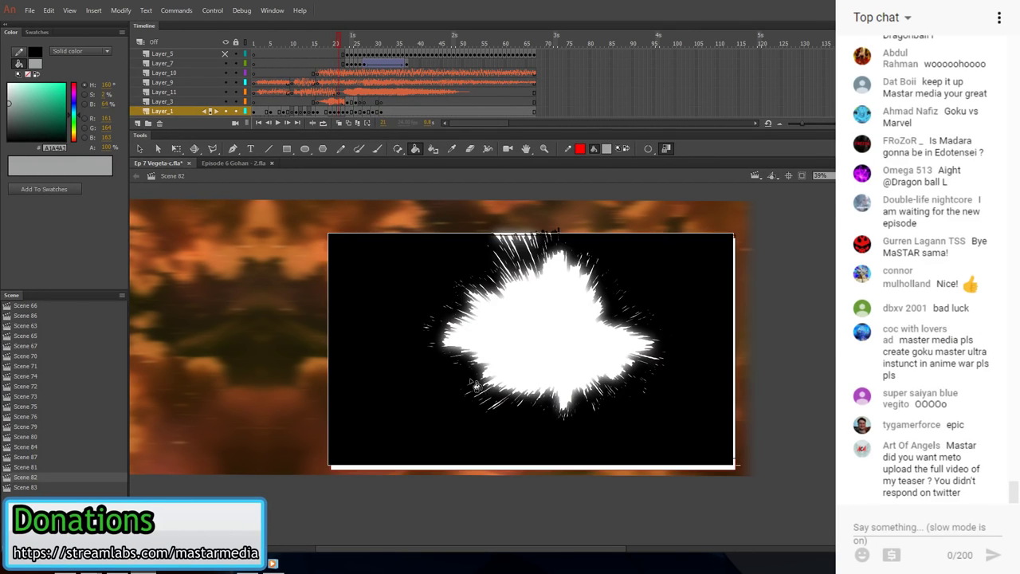
- Check the giant's mouth frame by frame after the white impact flash, up to frame 34
{"action": "key", "text": "period"}
{"action": "key", "text": "period"}
{"action": "key", "text": "period"}
{"action": "key", "text": "period"}
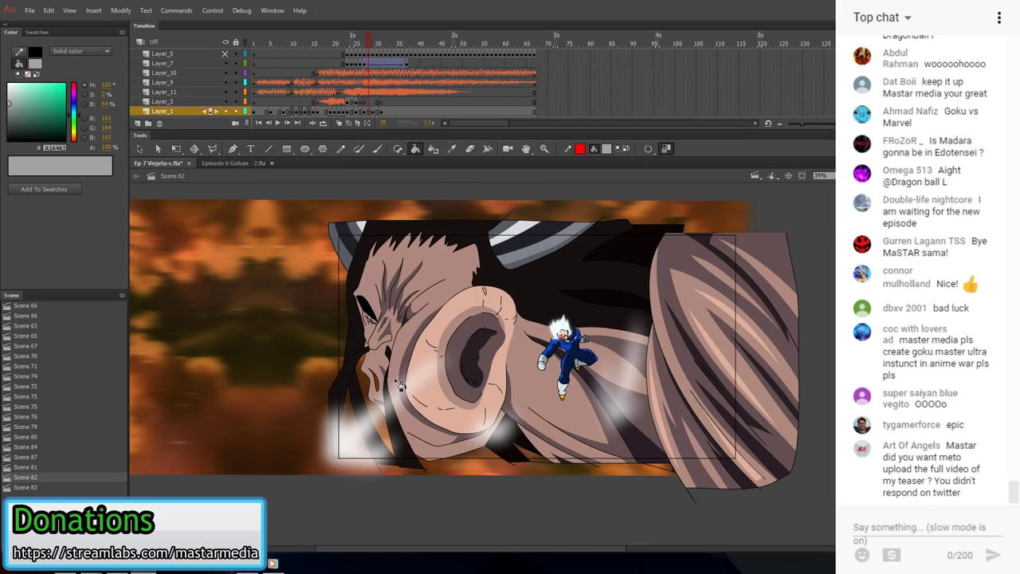
{"action": "key", "text": "period"}
{"action": "key", "text": "period"}
{"action": "key", "text": "period"}
{"action": "key", "text": "period"}
{"action": "key", "text": "period"}
{"action": "key", "text": "period"}
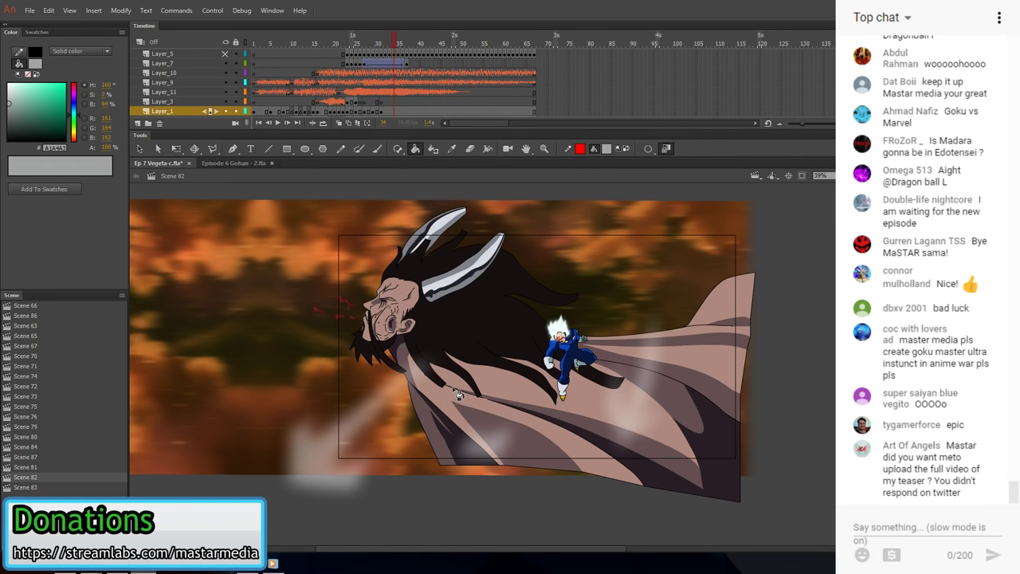
- Go back over frames 24 to 29 and fill the giant's teeth on frame 28 with the sampled grey
{"action": "key", "text": "comma"}
{"action": "key", "text": "comma"}
{"action": "key", "text": "comma"}
{"action": "key", "text": "comma"}
{"action": "key", "text": "comma"}
{"action": "key", "text": "comma"}
{"action": "key", "text": "comma"}
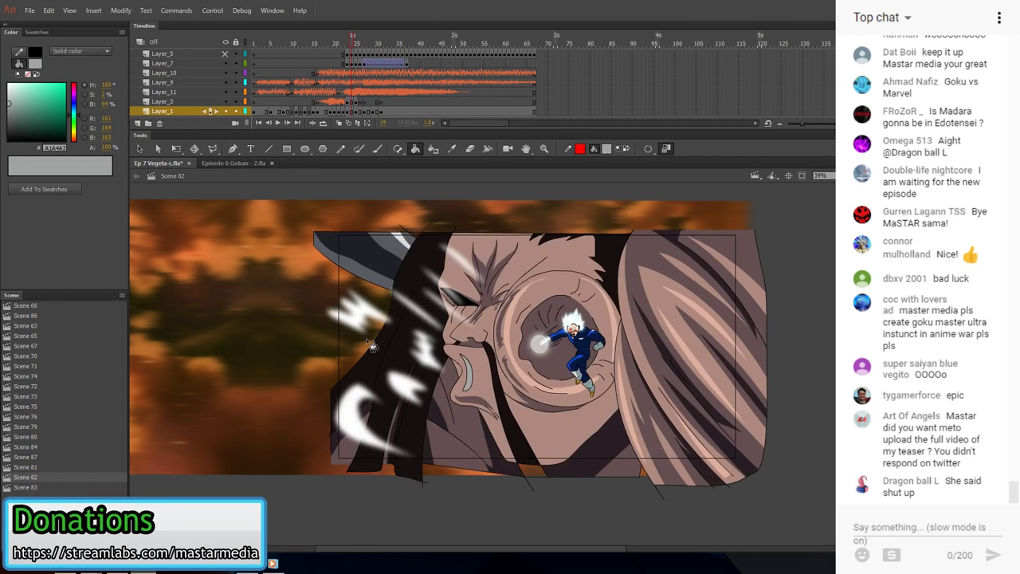
{"action": "key", "text": "period"}
{"action": "key", "text": "period"}
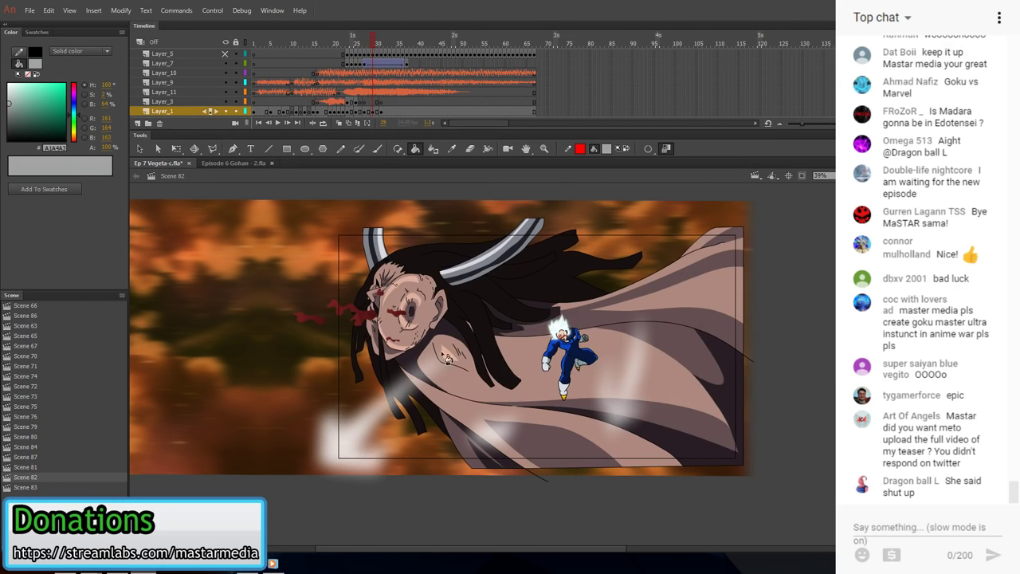
{"action": "key", "text": "comma"}
{"action": "key", "text": "v"}
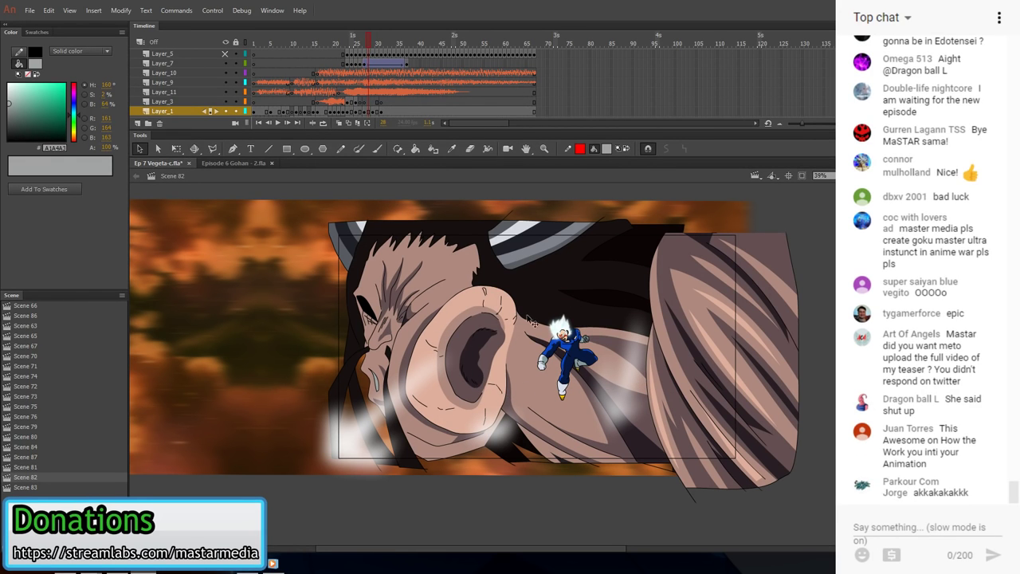
- Test Scene 82 with the recoloured teeth, reposition the preview window over the stage and minimise it
{"action": "scroll", "coordinate": [407, 352], "scroll_direction": "down", "scroll_amount": 2}
{"action": "scroll", "coordinate": [387, 333], "scroll_direction": "up", "scroll_amount": 2}
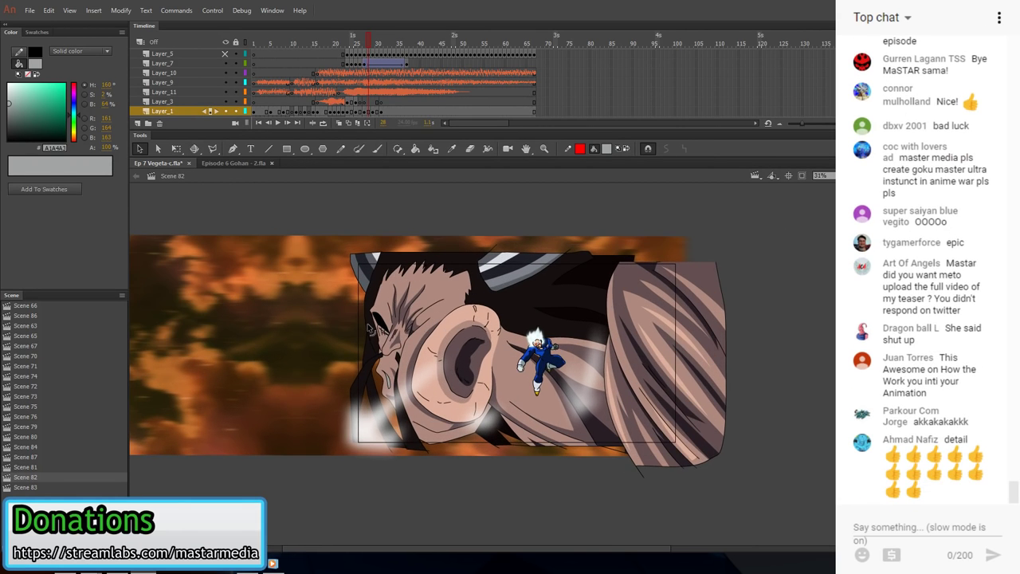
{"action": "scroll", "coordinate": [355, 303], "scroll_direction": "down", "scroll_amount": 2}
{"action": "scroll", "coordinate": [353, 303], "scroll_direction": "up", "scroll_amount": 1}
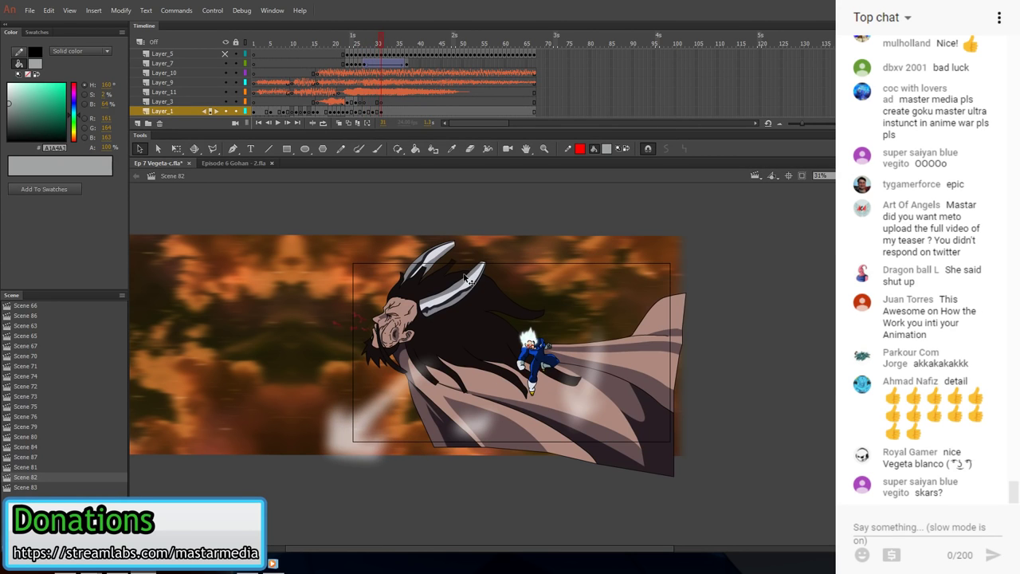
{"action": "left_click", "coordinate": [212, 10]}
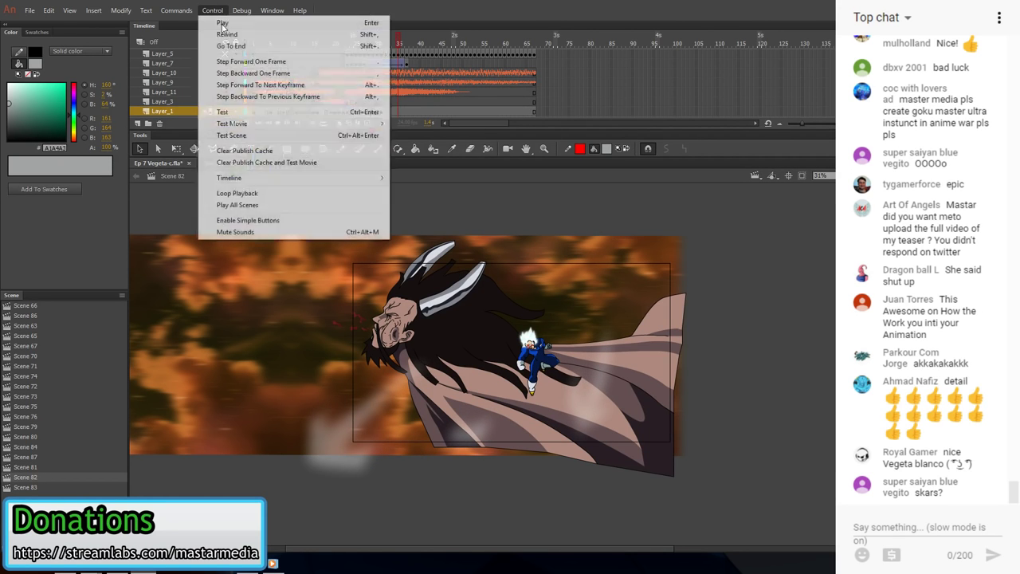
{"action": "left_click", "coordinate": [274, 137]}
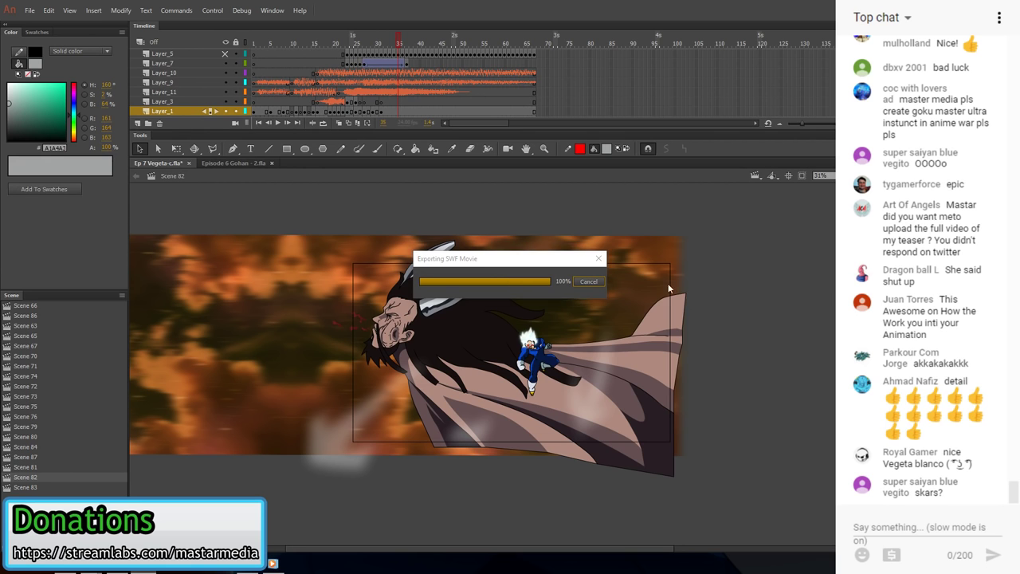
{"action": "left_click_drag", "start_coordinate": [559, 276], "coordinate": [439, 223]}
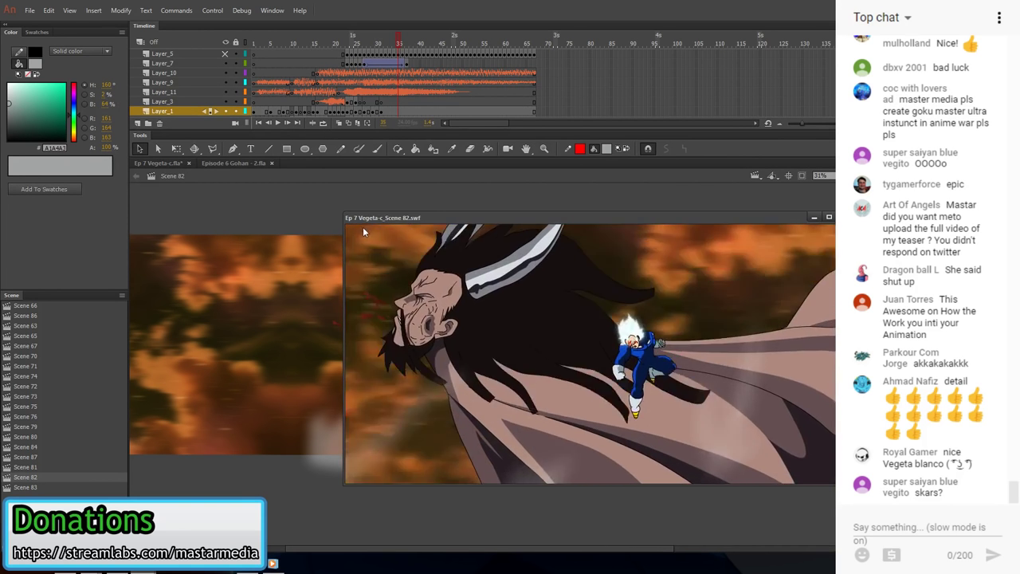
{"action": "left_click_drag", "start_coordinate": [361, 215], "coordinate": [548, 295]}
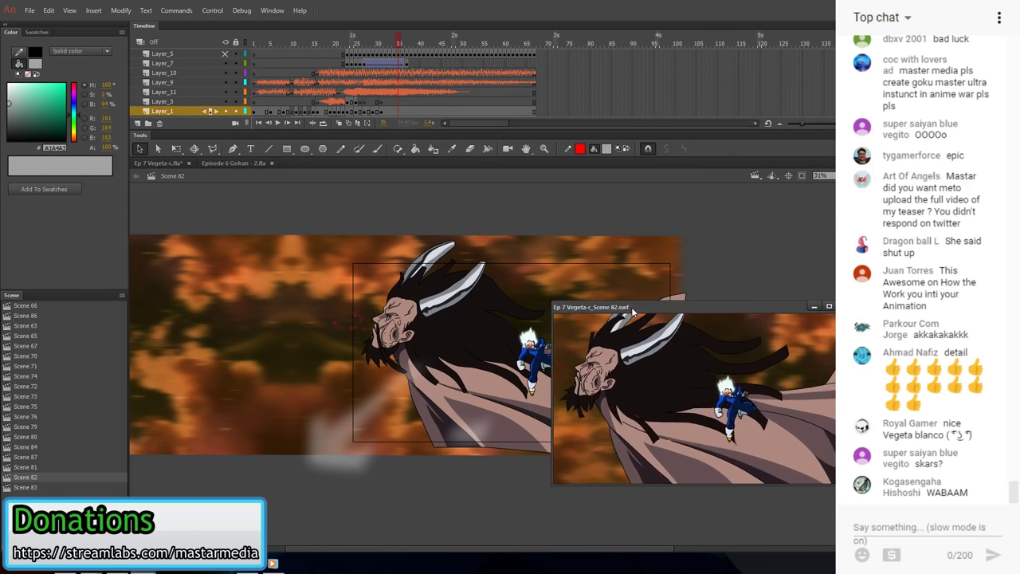
{"action": "left_click_drag", "start_coordinate": [633, 304], "coordinate": [488, 270]}
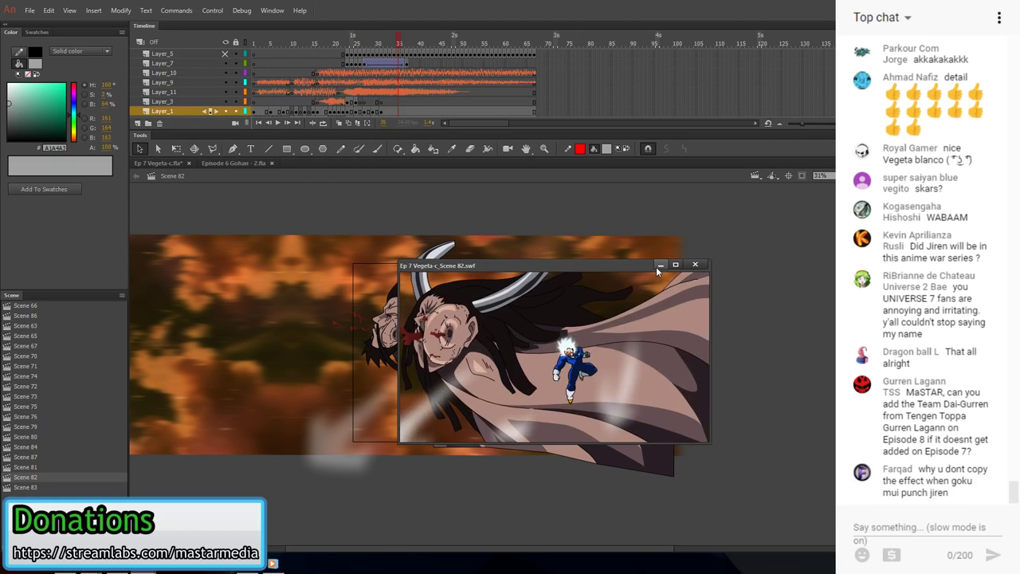
{"action": "left_click", "coordinate": [658, 265]}
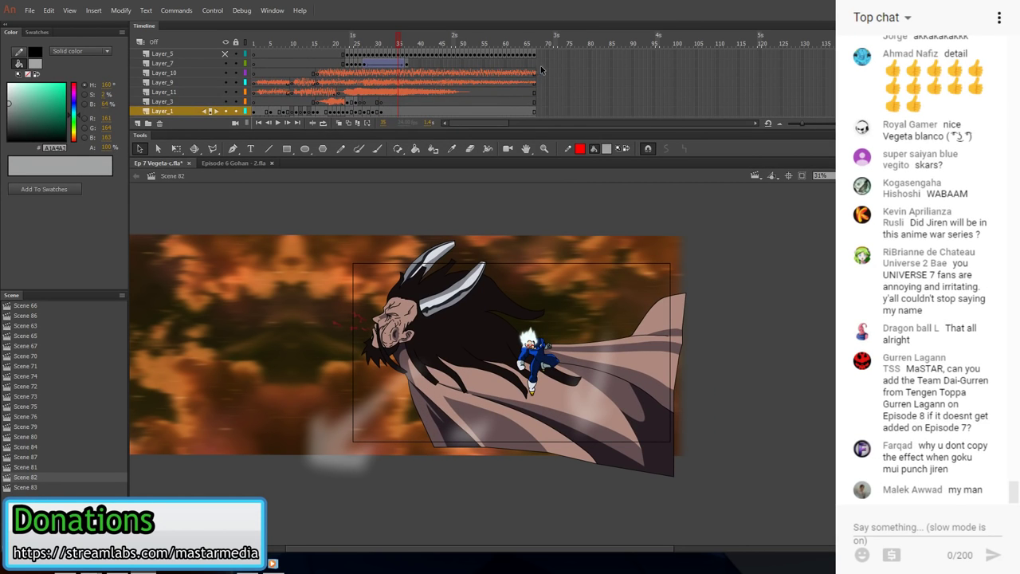
- Remove the selected frame at frame 67, the end of Layer_8 in Scene 82, and save the file
{"action": "scroll", "coordinate": [542, 76], "scroll_direction": "down", "scroll_amount": 2}
{"action": "right_click", "coordinate": [536, 111]}
{"action": "left_click", "coordinate": [539, 106]}
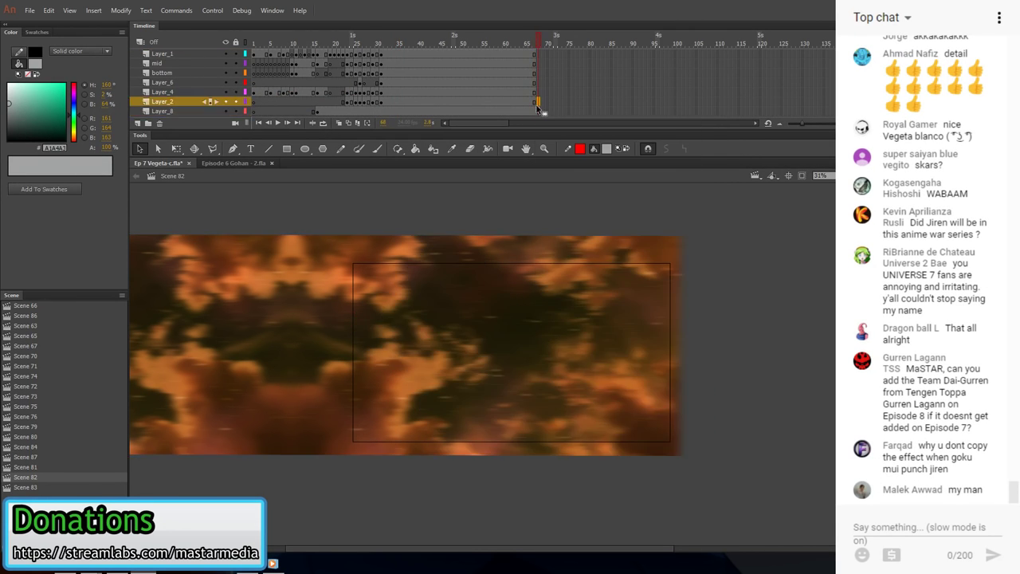
{"action": "right_click", "coordinate": [536, 111]}
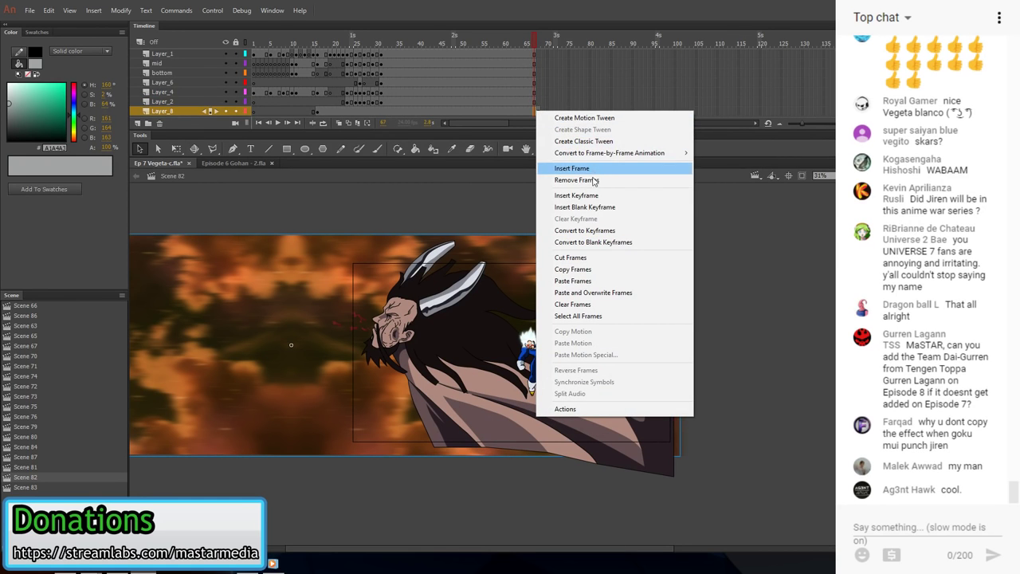
{"action": "left_click", "coordinate": [595, 181]}
{"action": "left_click", "coordinate": [744, 245]}
{"action": "key", "text": "ctrl+s"}
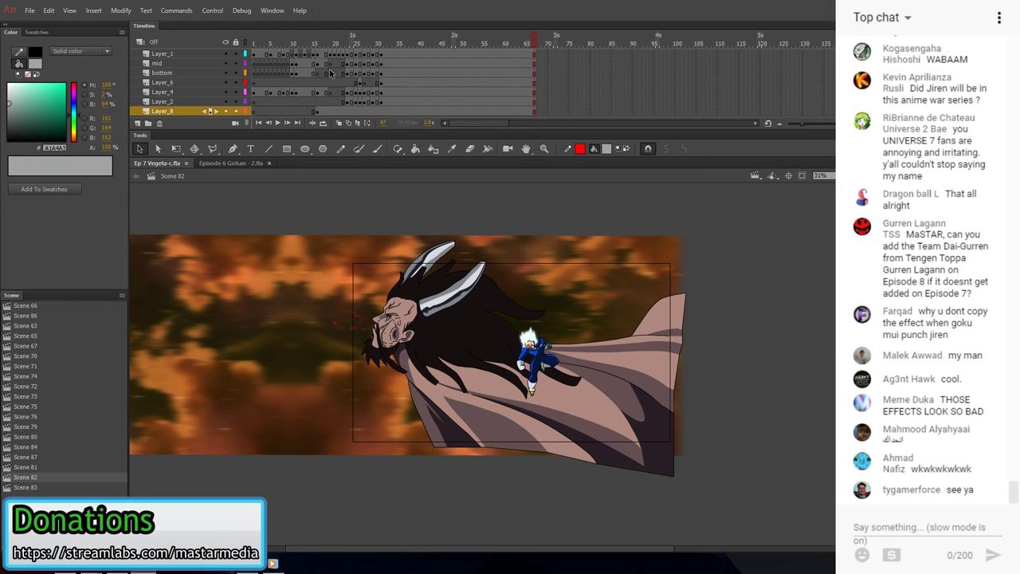
- On frame 31, pull the rear edge of the giant's cape and its lower corner slightly outward past the stage border
{"action": "left_click", "coordinate": [301, 74]}
{"action": "left_click", "coordinate": [255, 82]}
{"action": "left_click", "coordinate": [381, 85]}
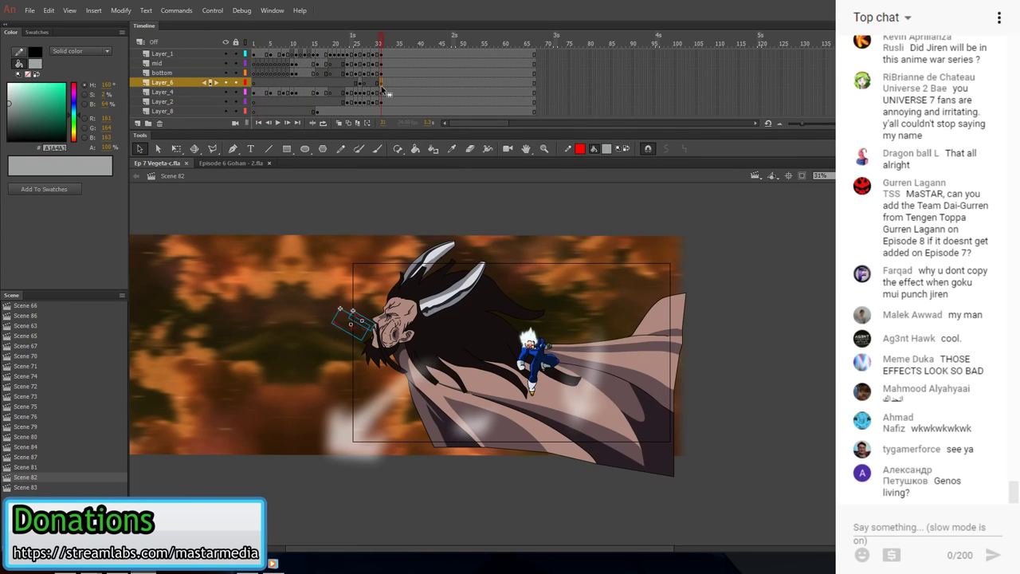
{"action": "left_click", "coordinate": [757, 303]}
{"action": "scroll", "coordinate": [541, 334], "scroll_direction": "down", "scroll_amount": 3}
{"action": "scroll", "coordinate": [542, 333], "scroll_direction": "up", "scroll_amount": 4}
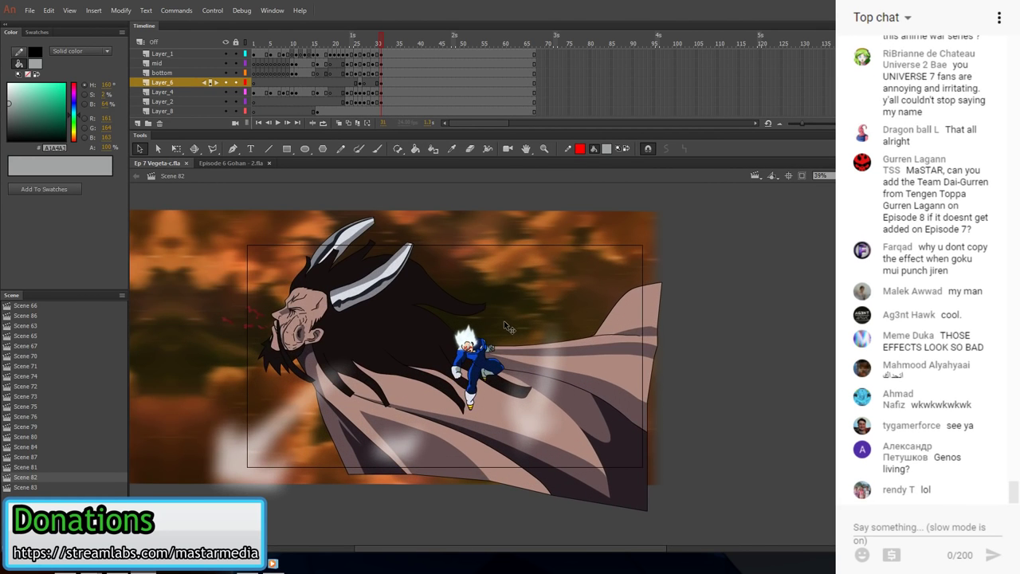
{"action": "scroll", "coordinate": [503, 321], "scroll_direction": "down", "scroll_amount": 2}
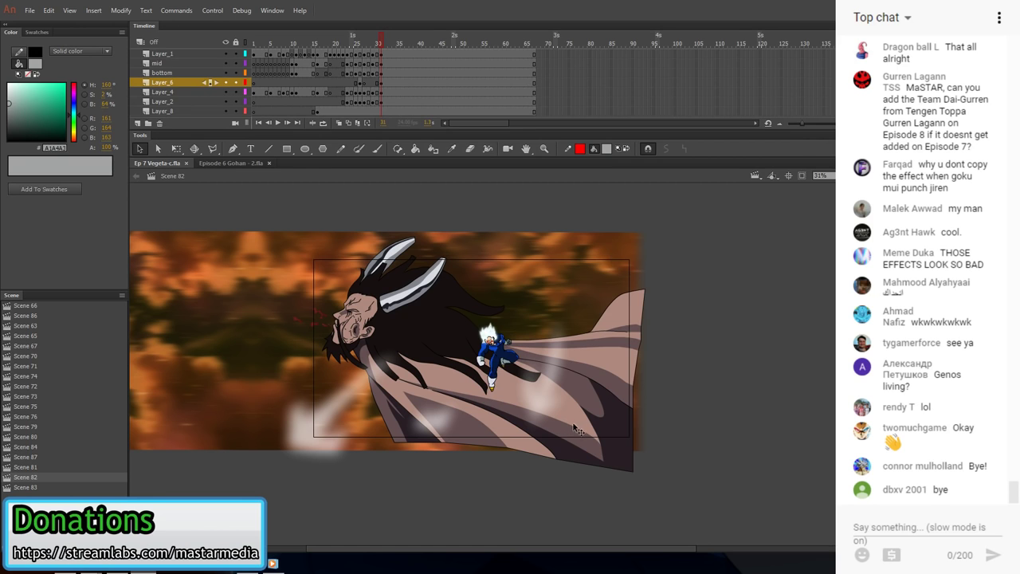
{"action": "left_click_drag", "start_coordinate": [634, 383], "coordinate": [638, 413]}
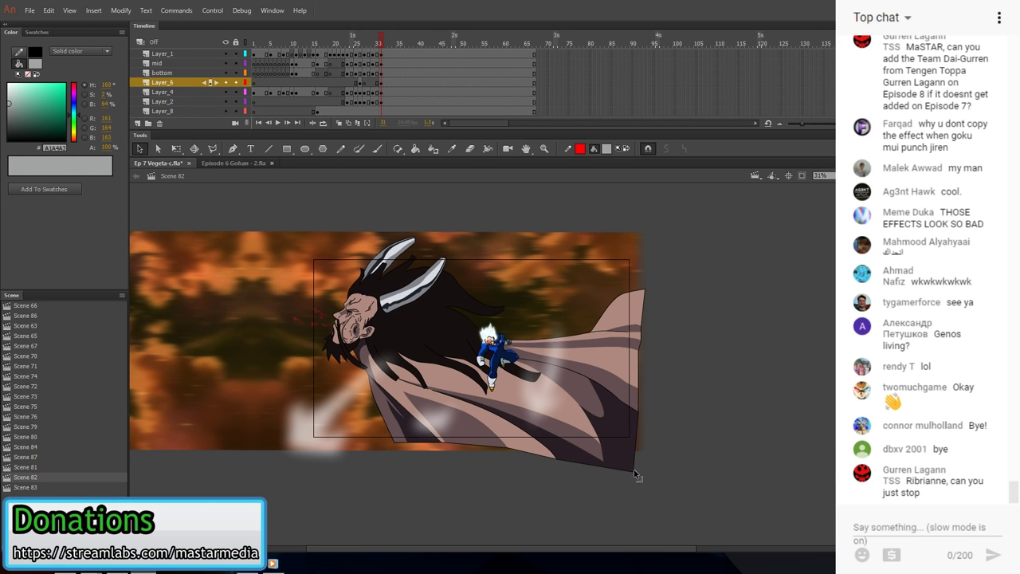
{"action": "left_click_drag", "start_coordinate": [634, 471], "coordinate": [641, 471]}
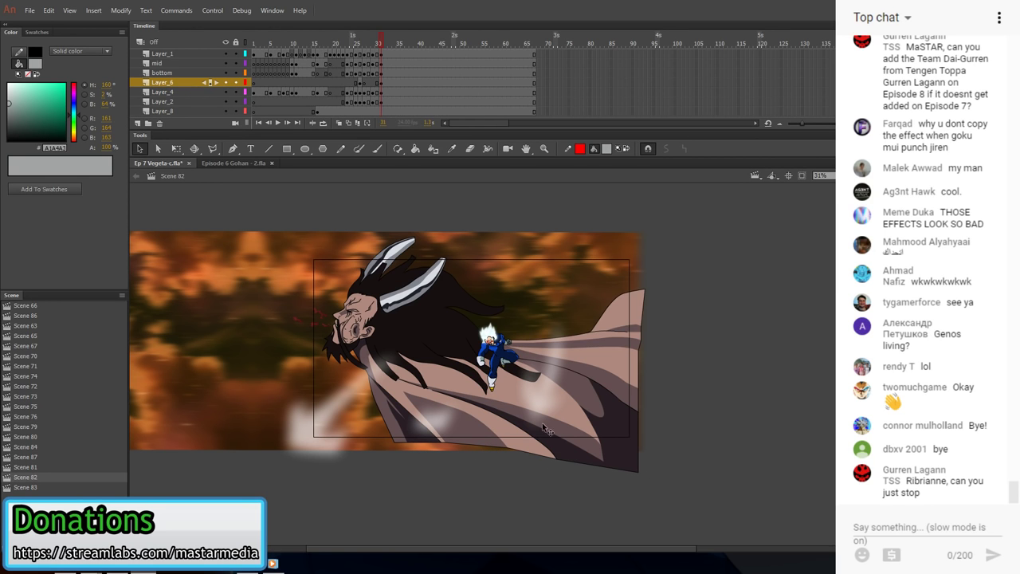